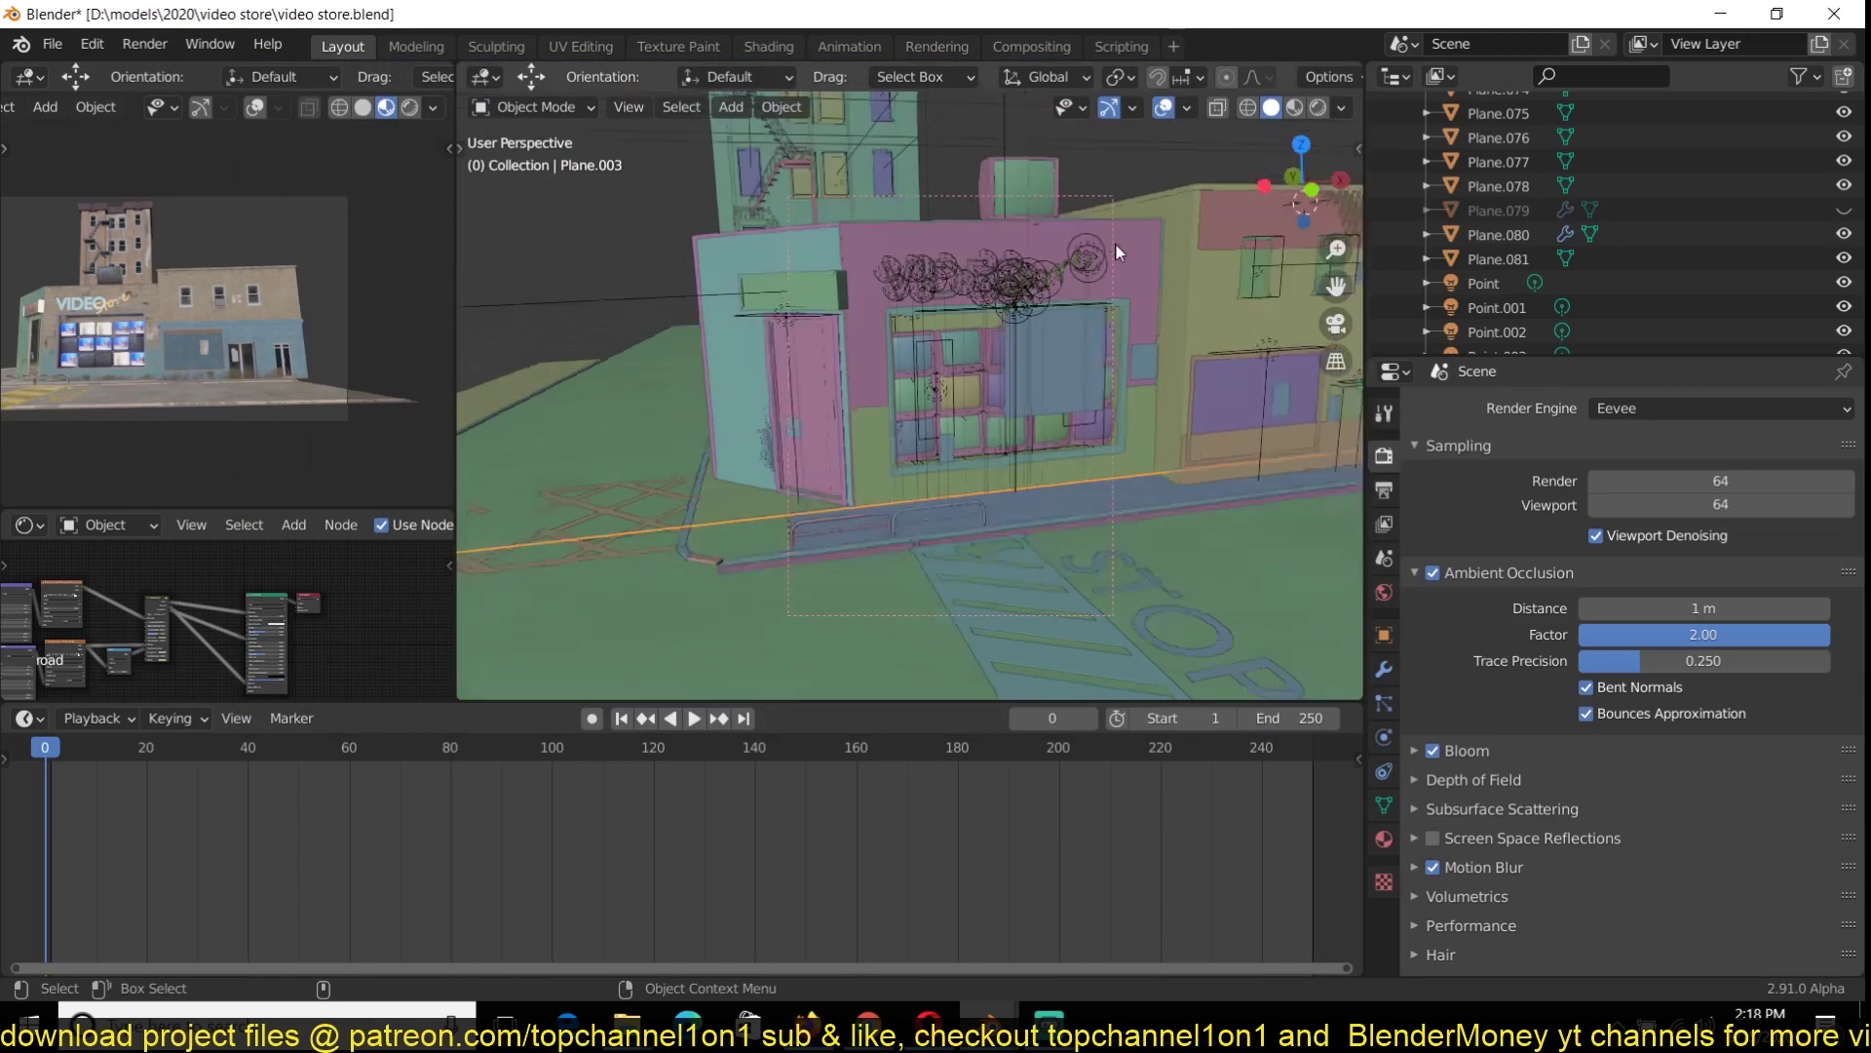
Preview the finished video store street scene with its materials shown
click(1296, 110)
middle_drag(1197, 330, 1095, 477)
scroll(1096, 478, down, 3)
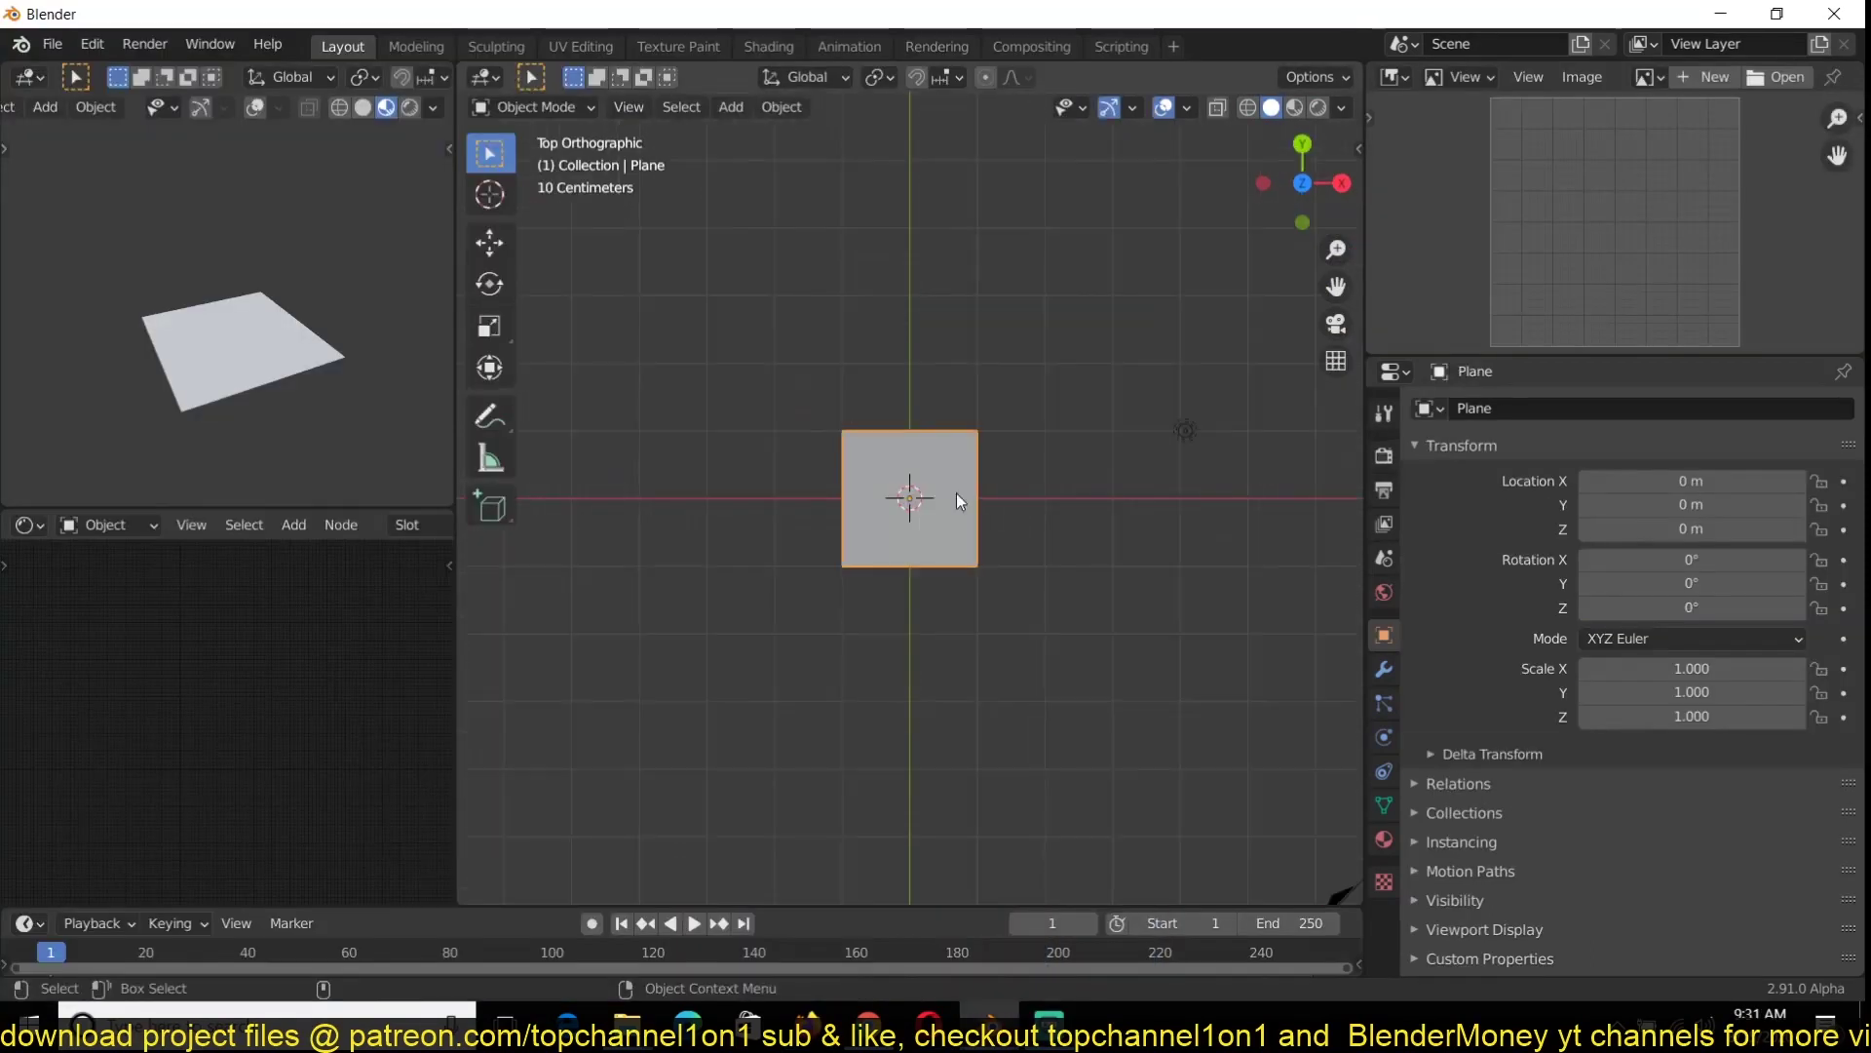
Scale the plane to about 3.334 by 2.314 and extrude it into a wall block with a recessed window opening
key(s)
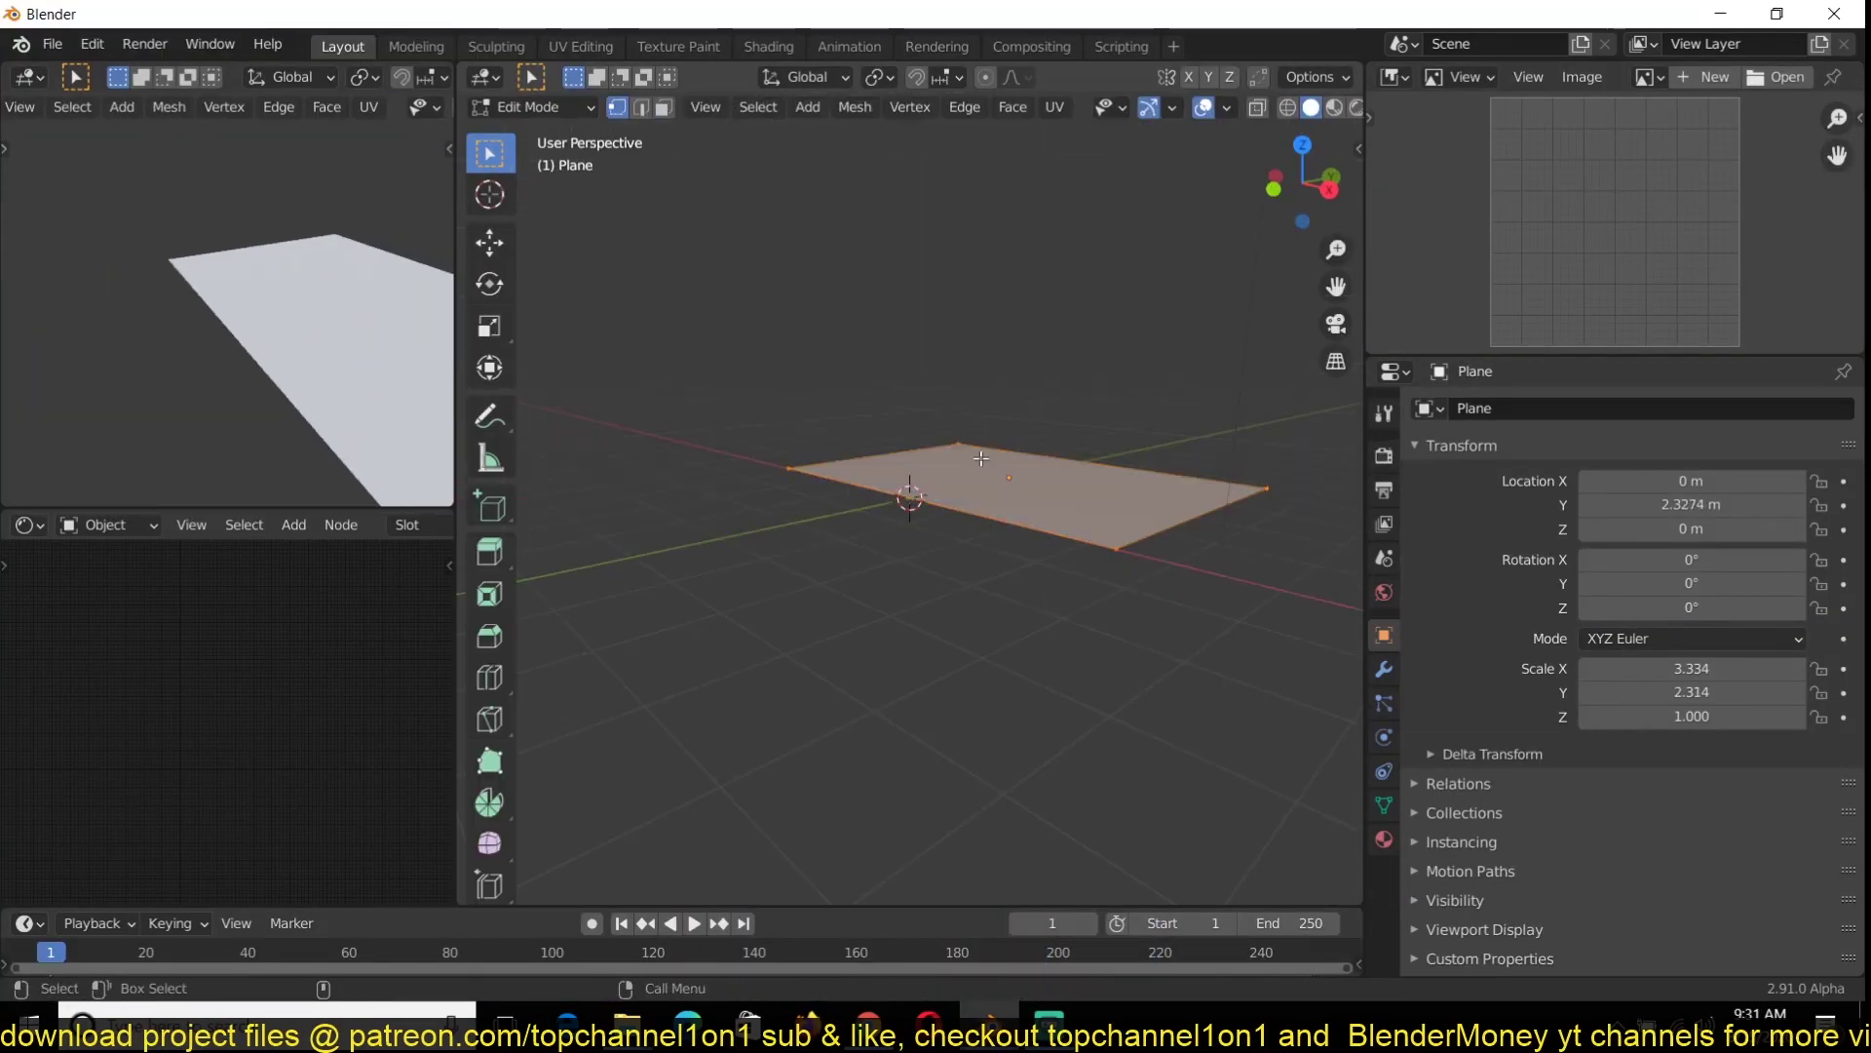
key(e)
key(x)
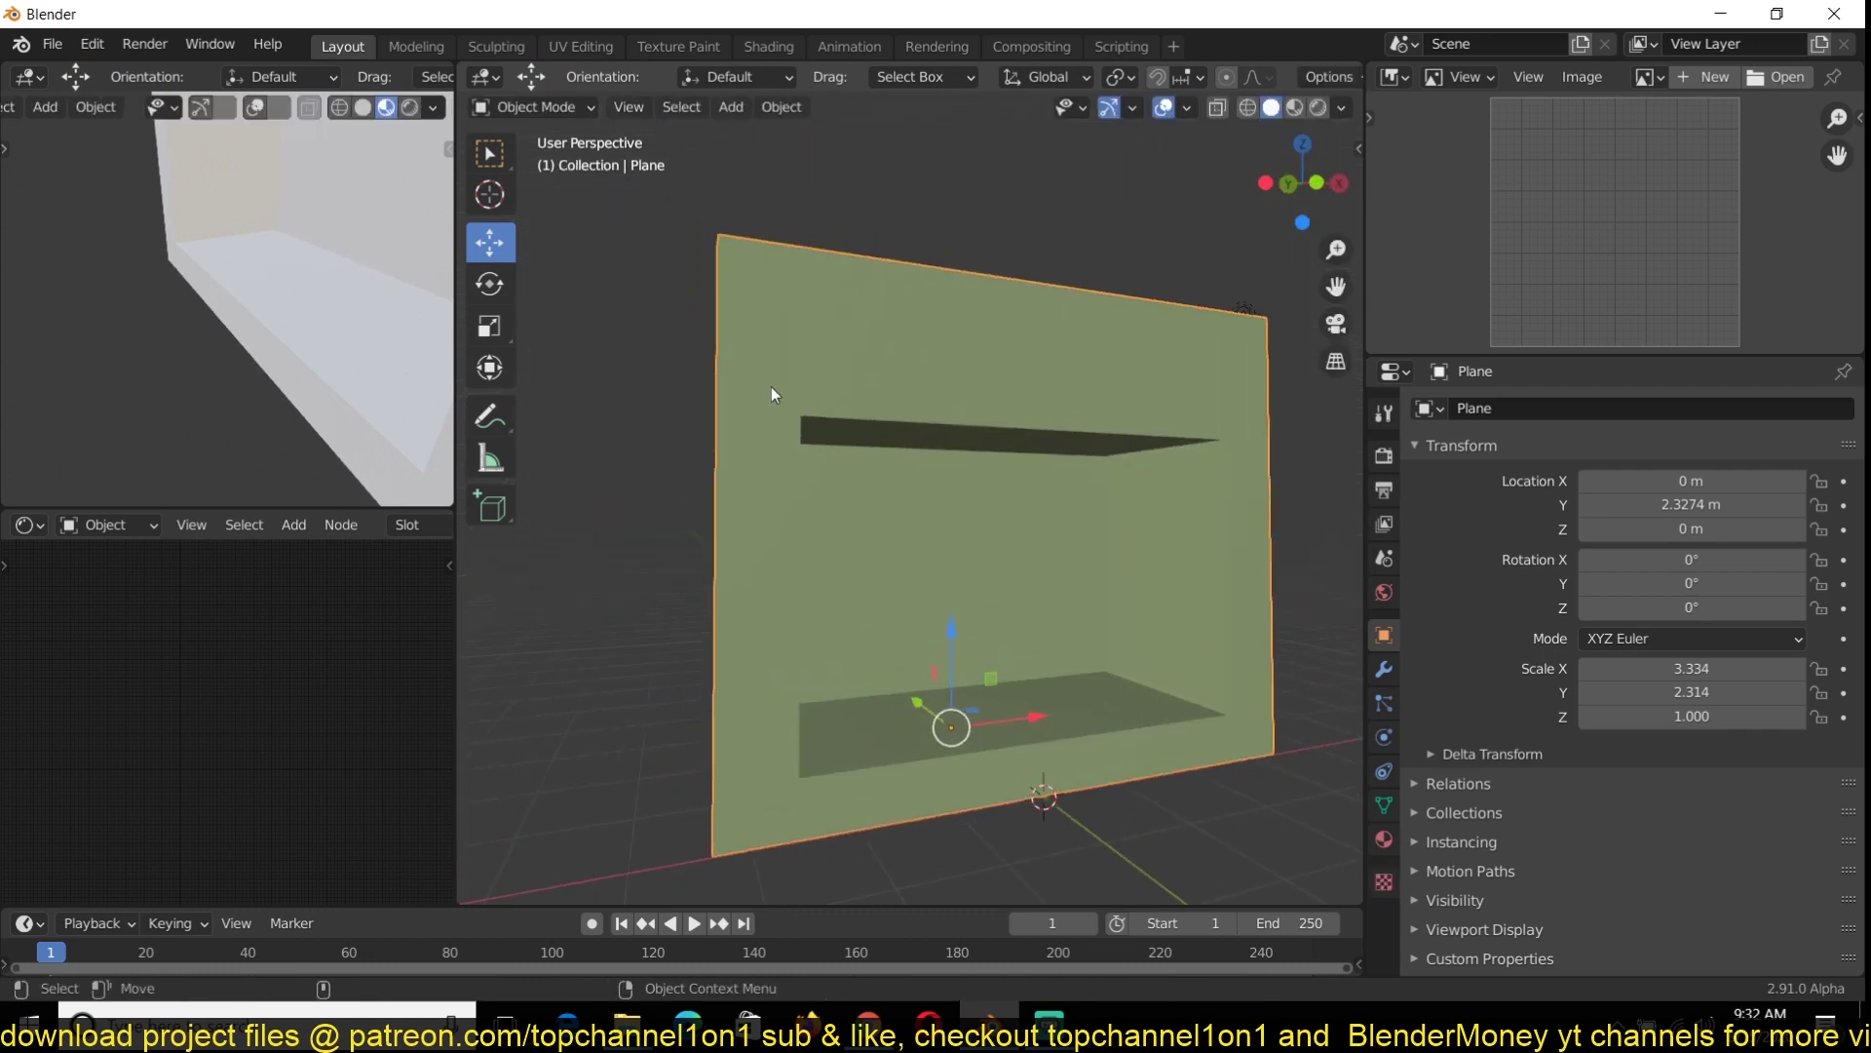
middle_drag(429, 375, 367, 368)
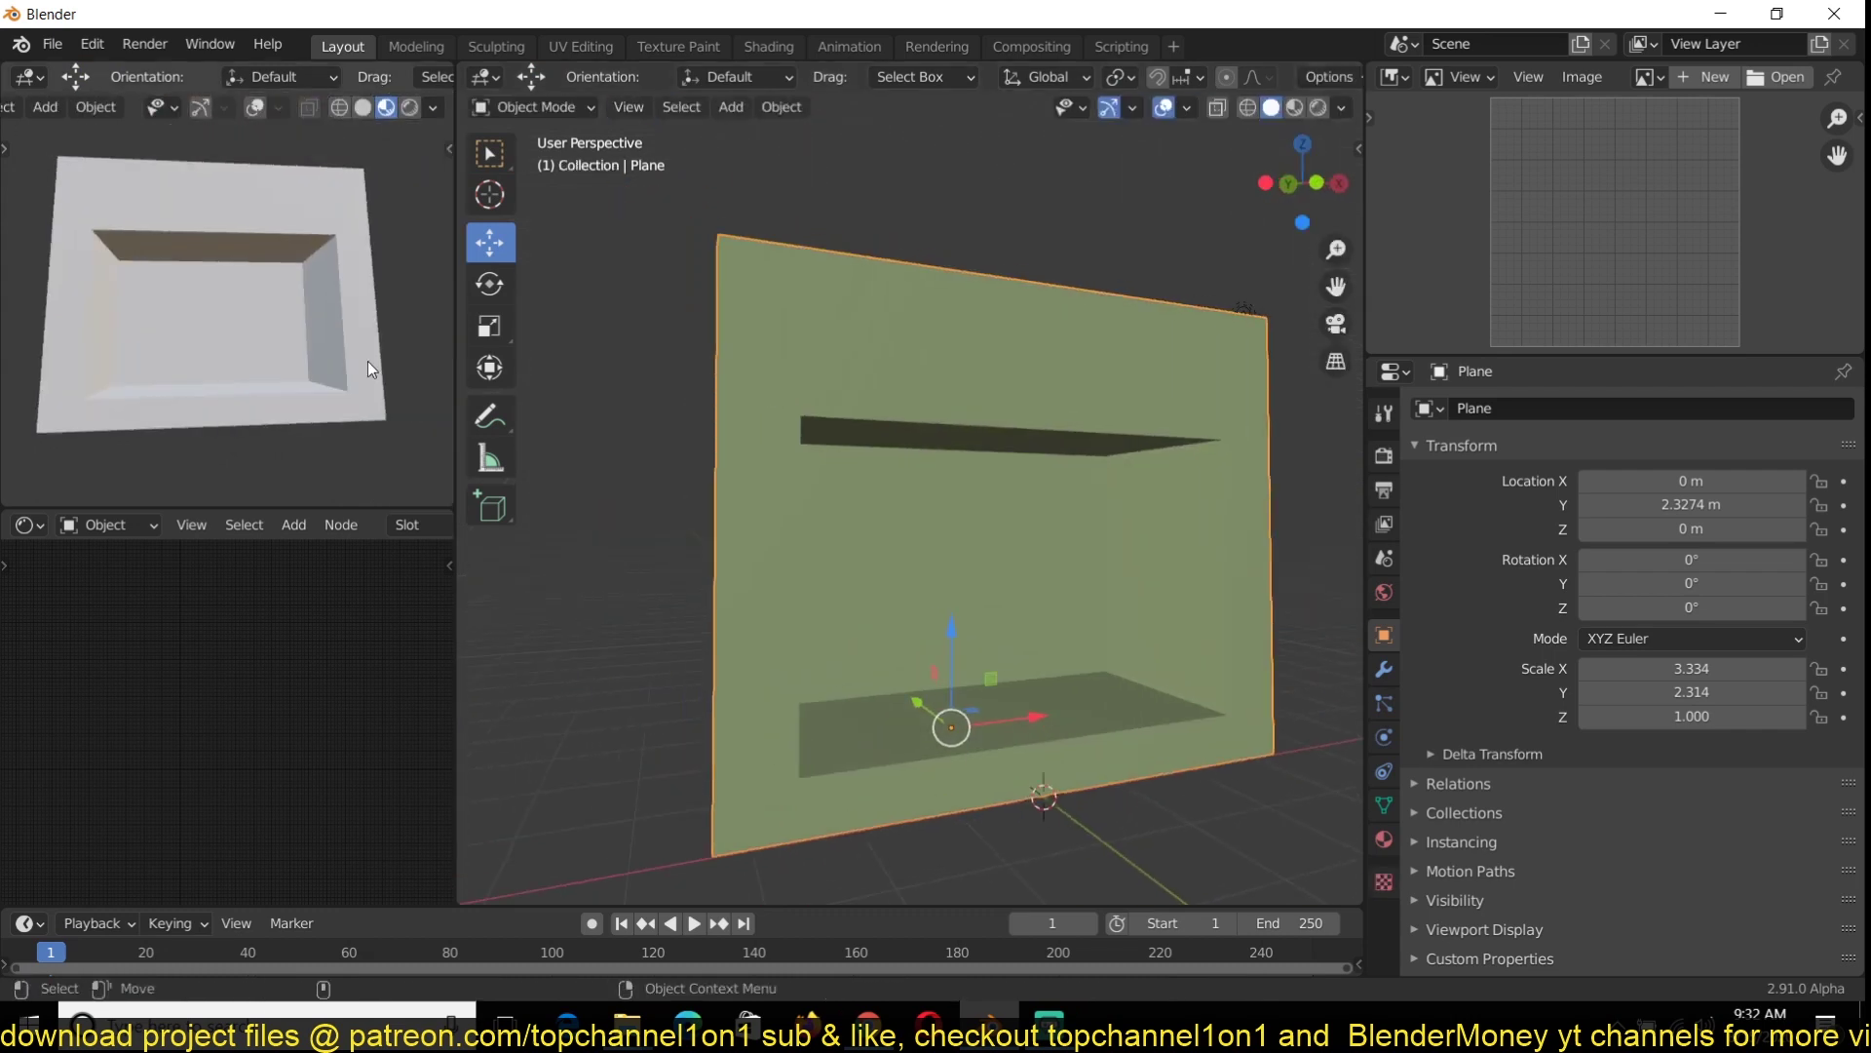
Switch to a new Blender window and open the recent file steet alley scene.blend
click(906, 913)
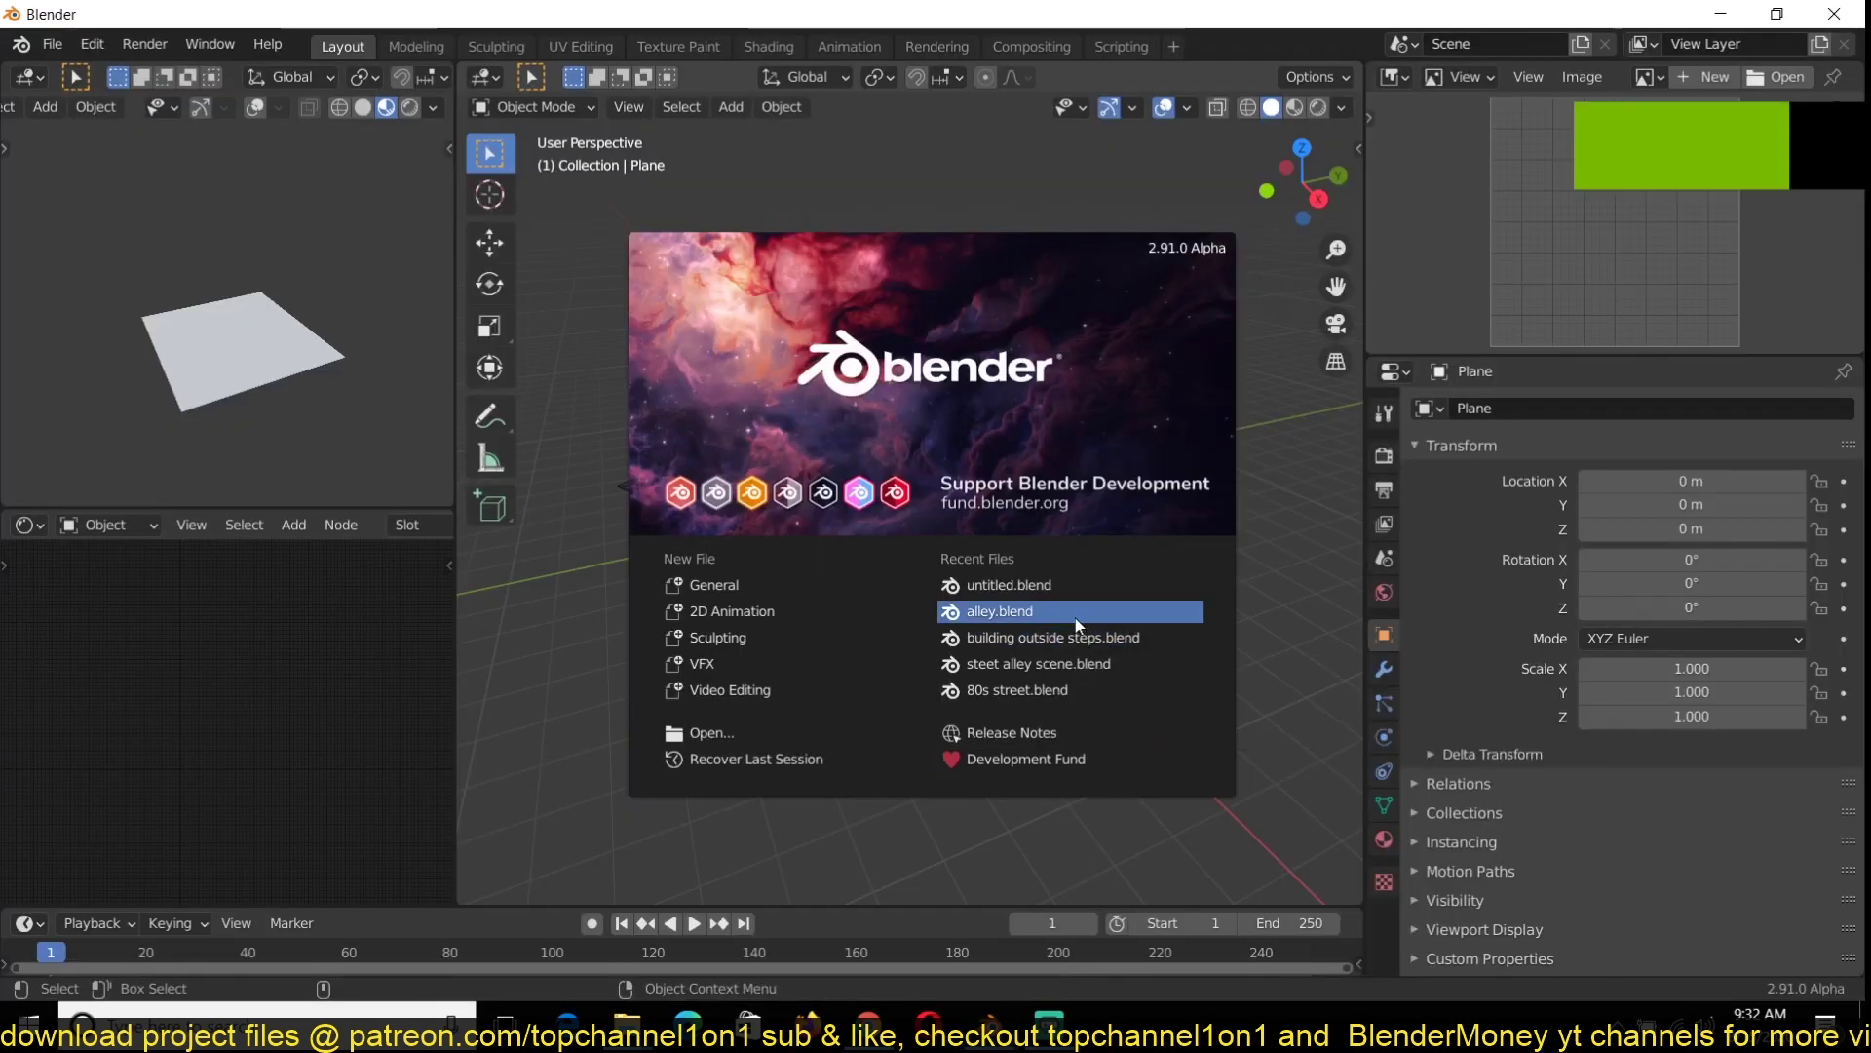
click(1082, 665)
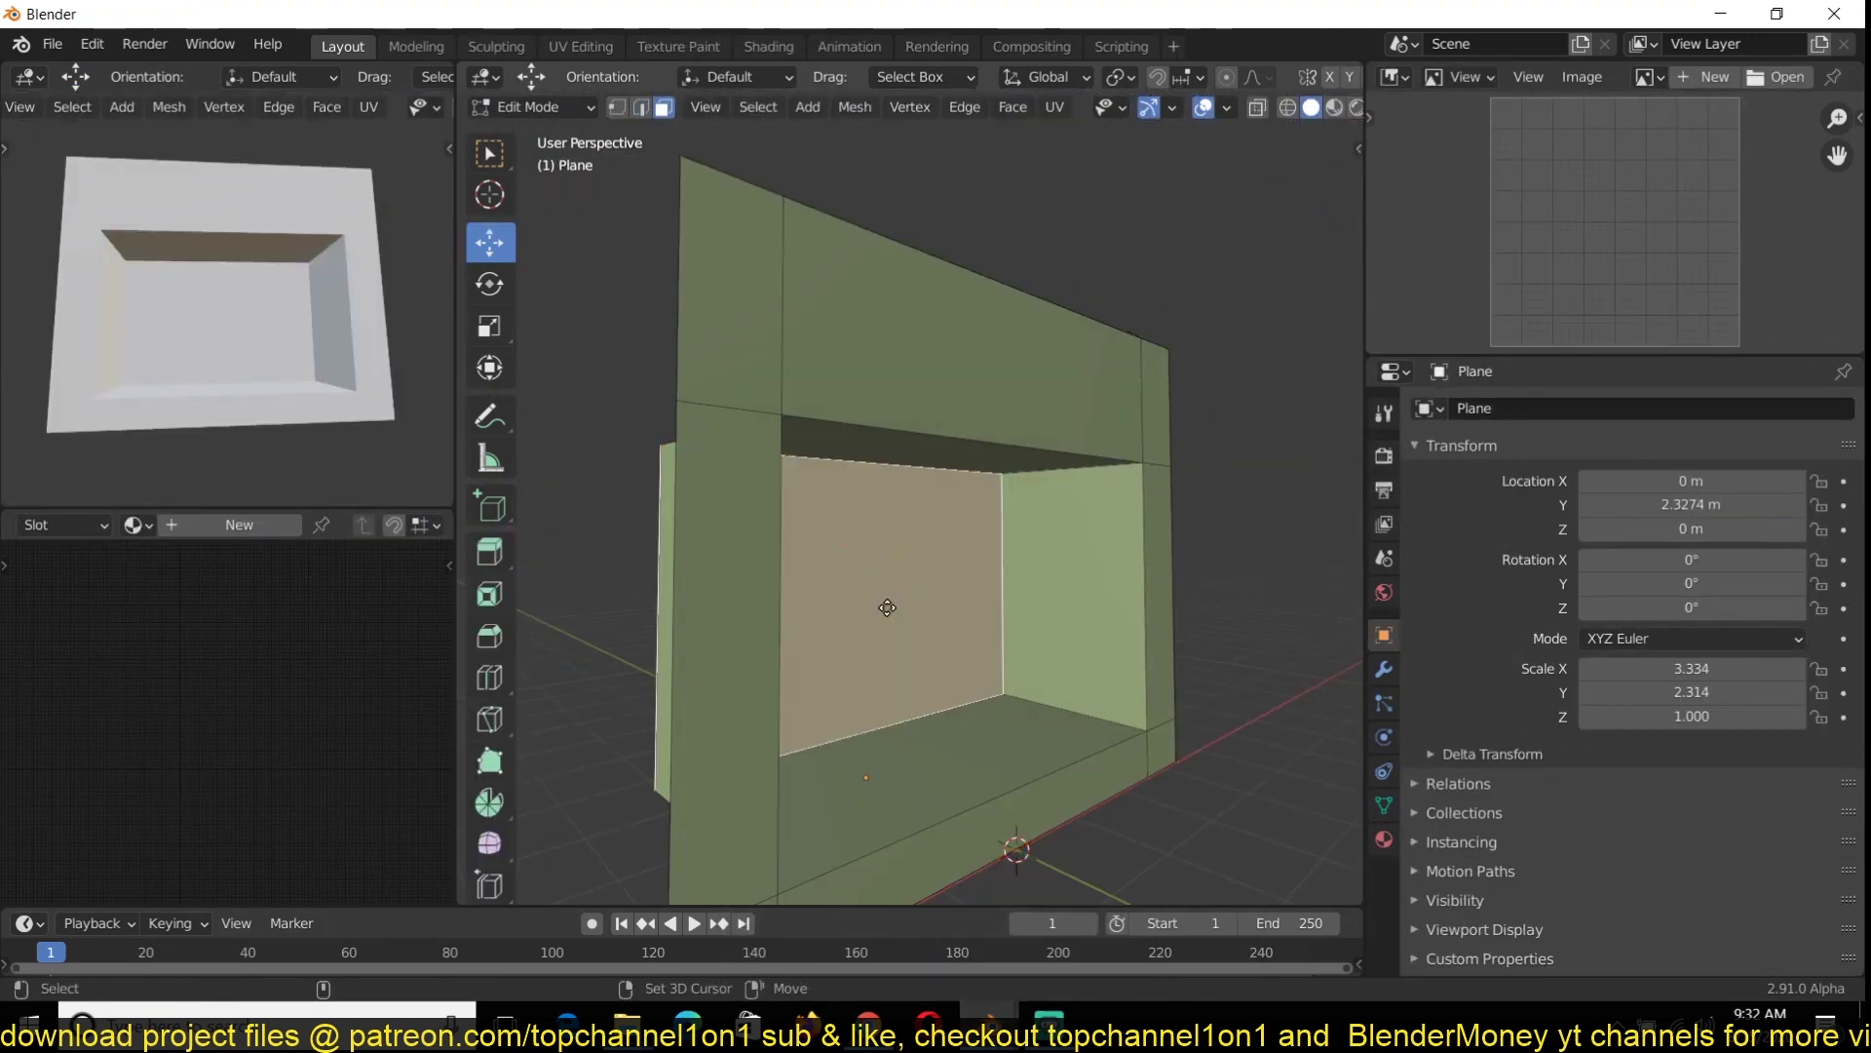
Duplicate the recess's back face, move it about 2.2 m along negative Y to the opening, and separate it as its own object
key(shift+d)
key(y)
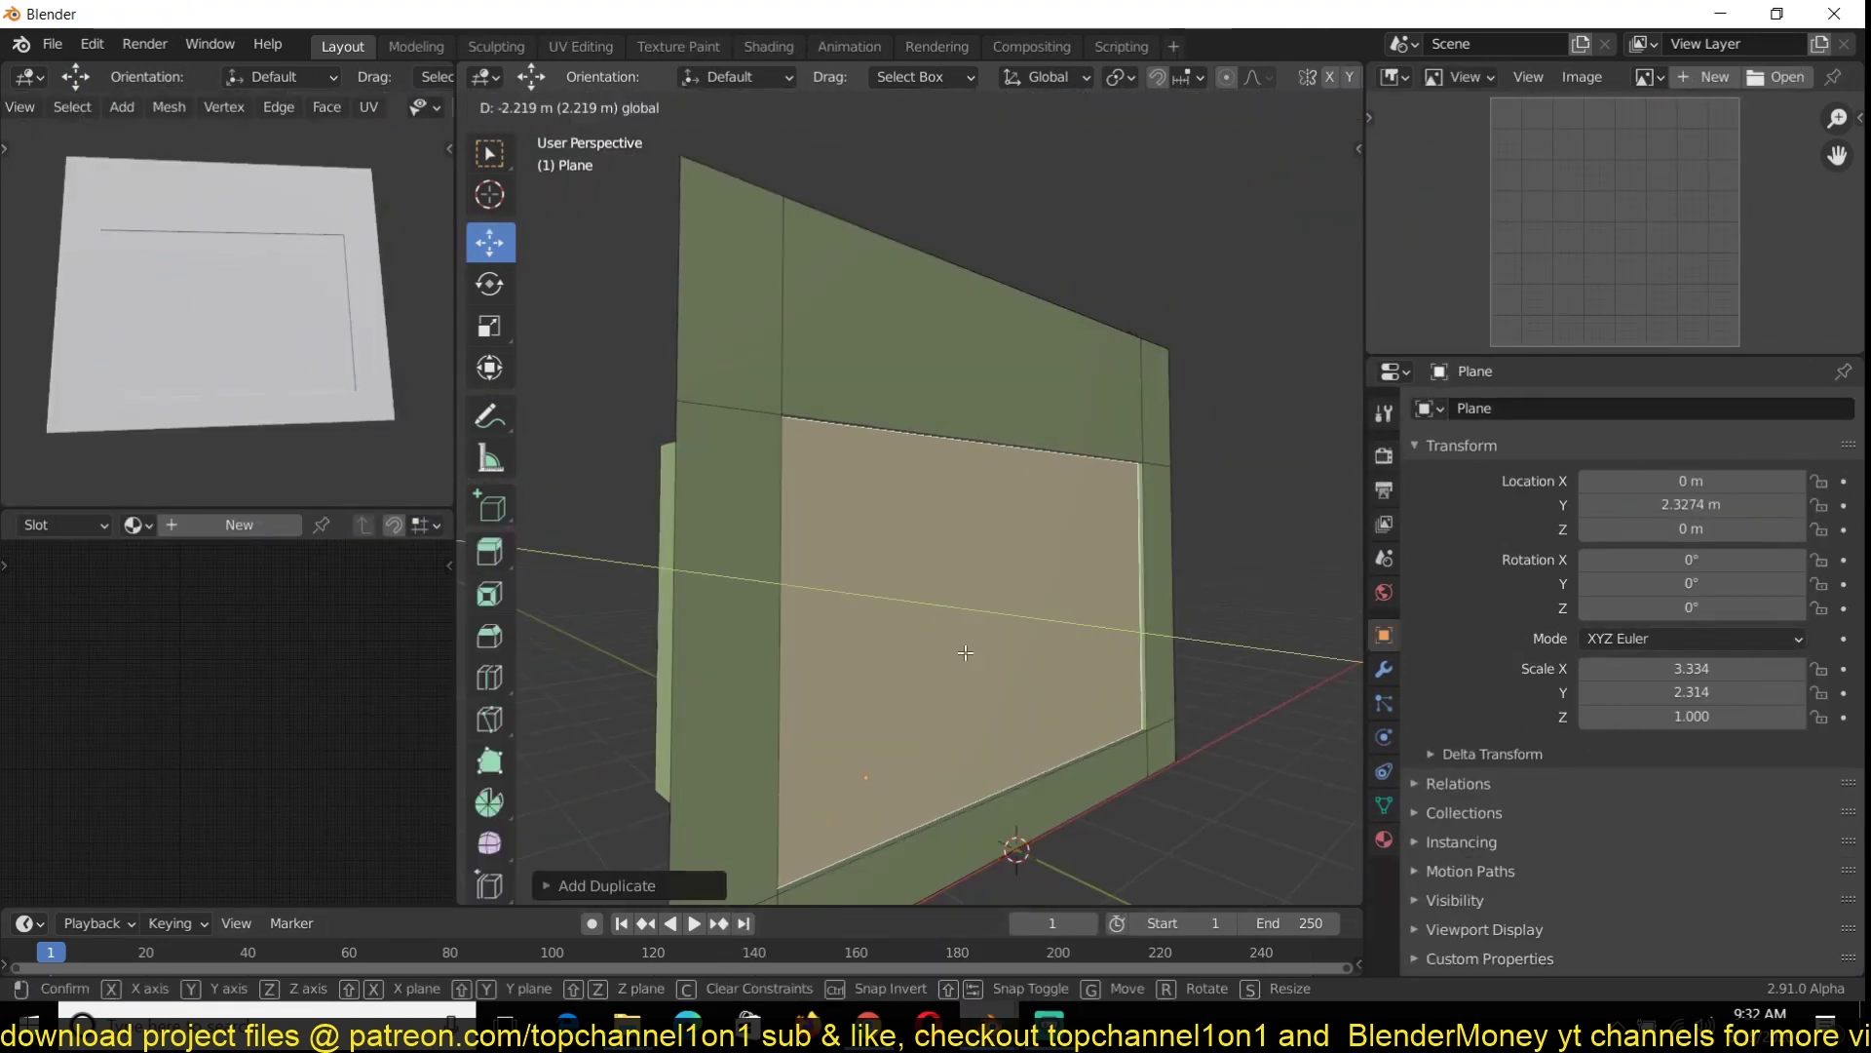
click(965, 652)
key(p)
key(Tab)
Turn the separated panel into a hollow window frame by extruding it, deleting its large faces and thickening the rest along their normals
click(926, 595)
key(Tab)
key(e)
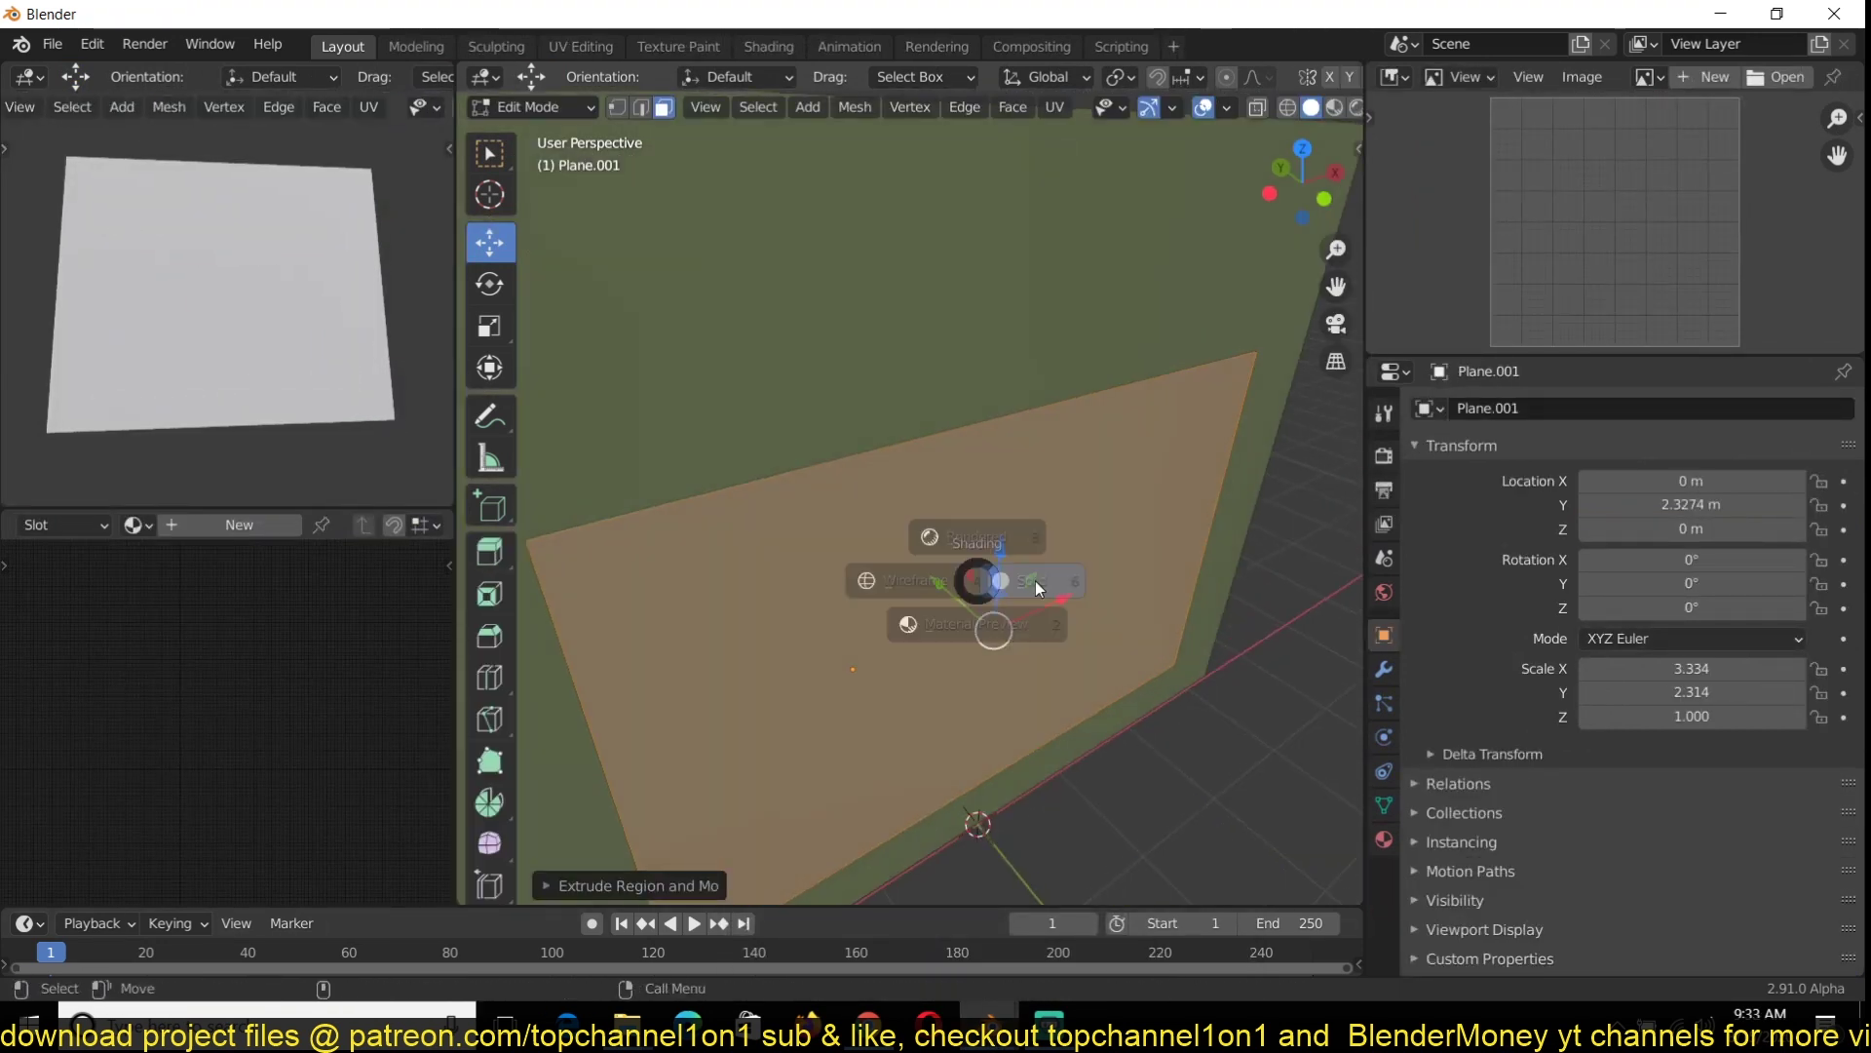
middle_drag(1032, 558, 878, 604)
key(alt+z)
drag(823, 561, 1014, 693)
key(x)
key(a)
middle_drag(936, 624, 1199, 545)
key(alt+e)
click(853, 684)
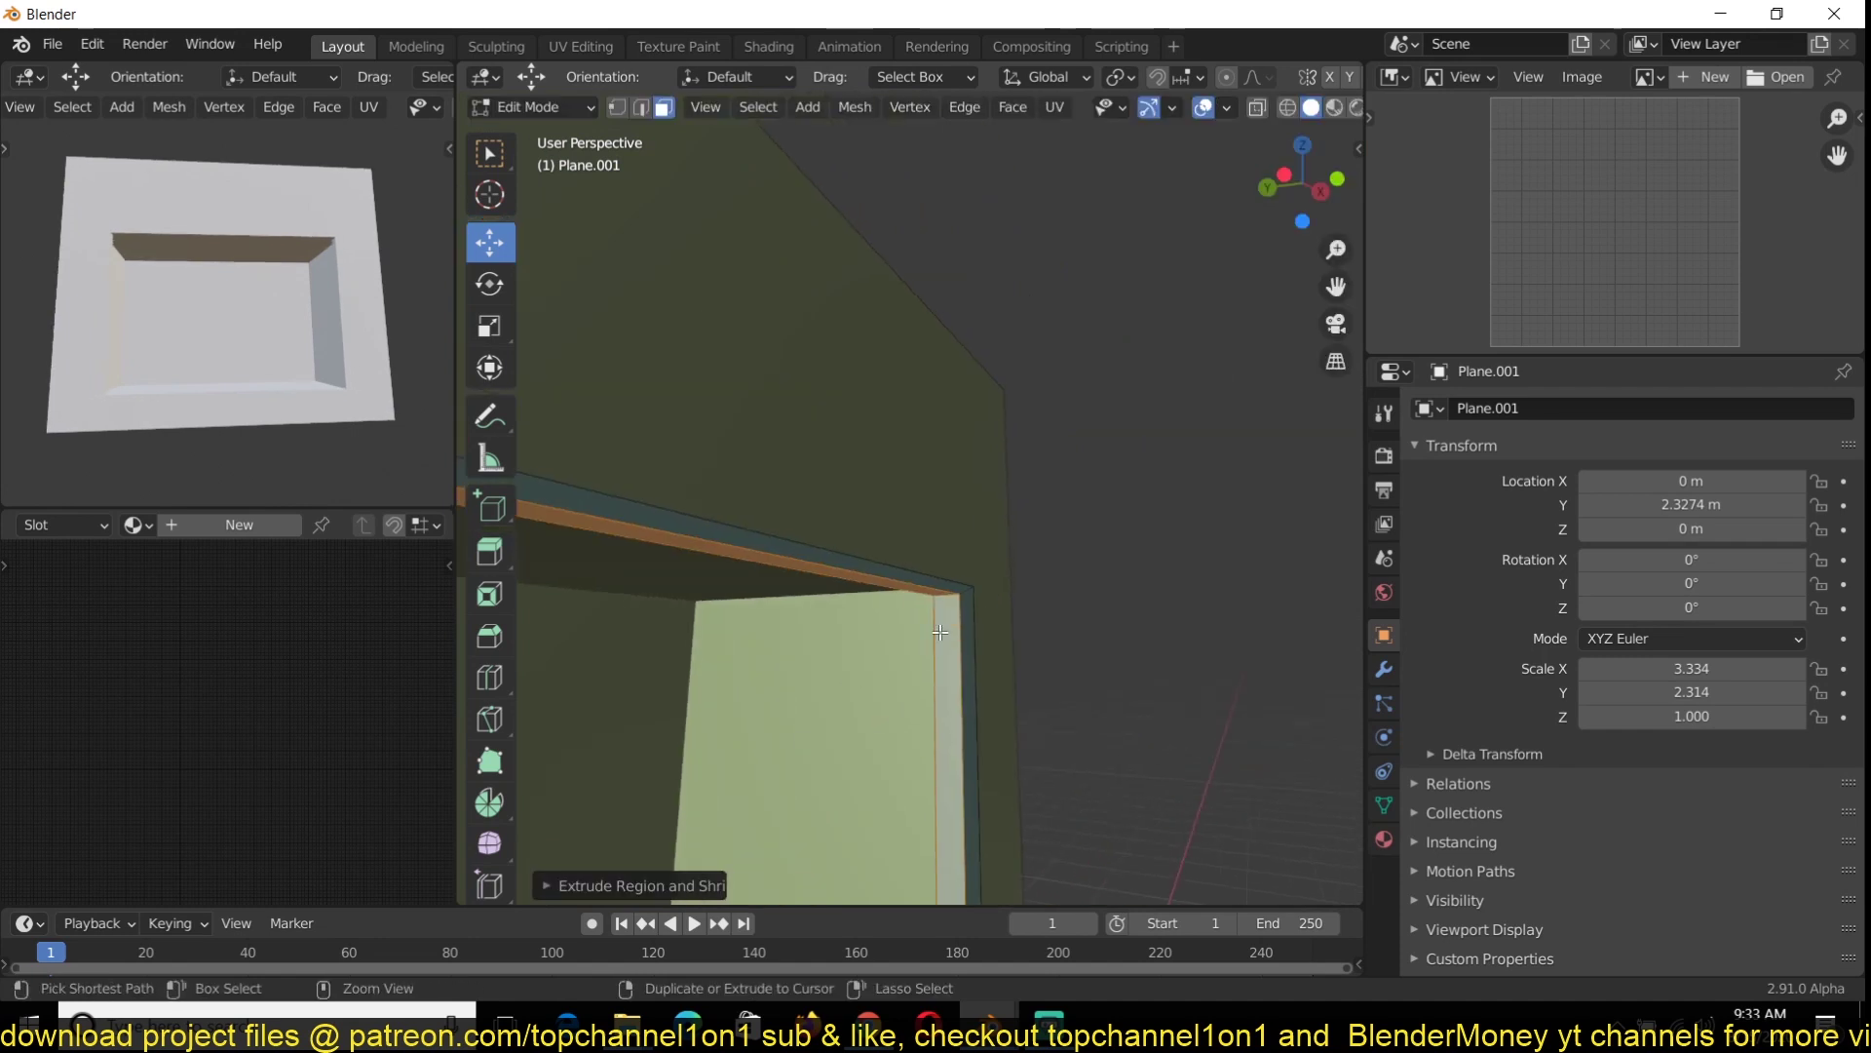
Add a loop cut around the inside of the window frame and bevel it to a width of about 0.027 m
middle_drag(1008, 544, 1019, 488)
key(n)
click(1267, 177)
key(n)
middle_drag(1169, 546, 1194, 487)
key(ctrl+b)
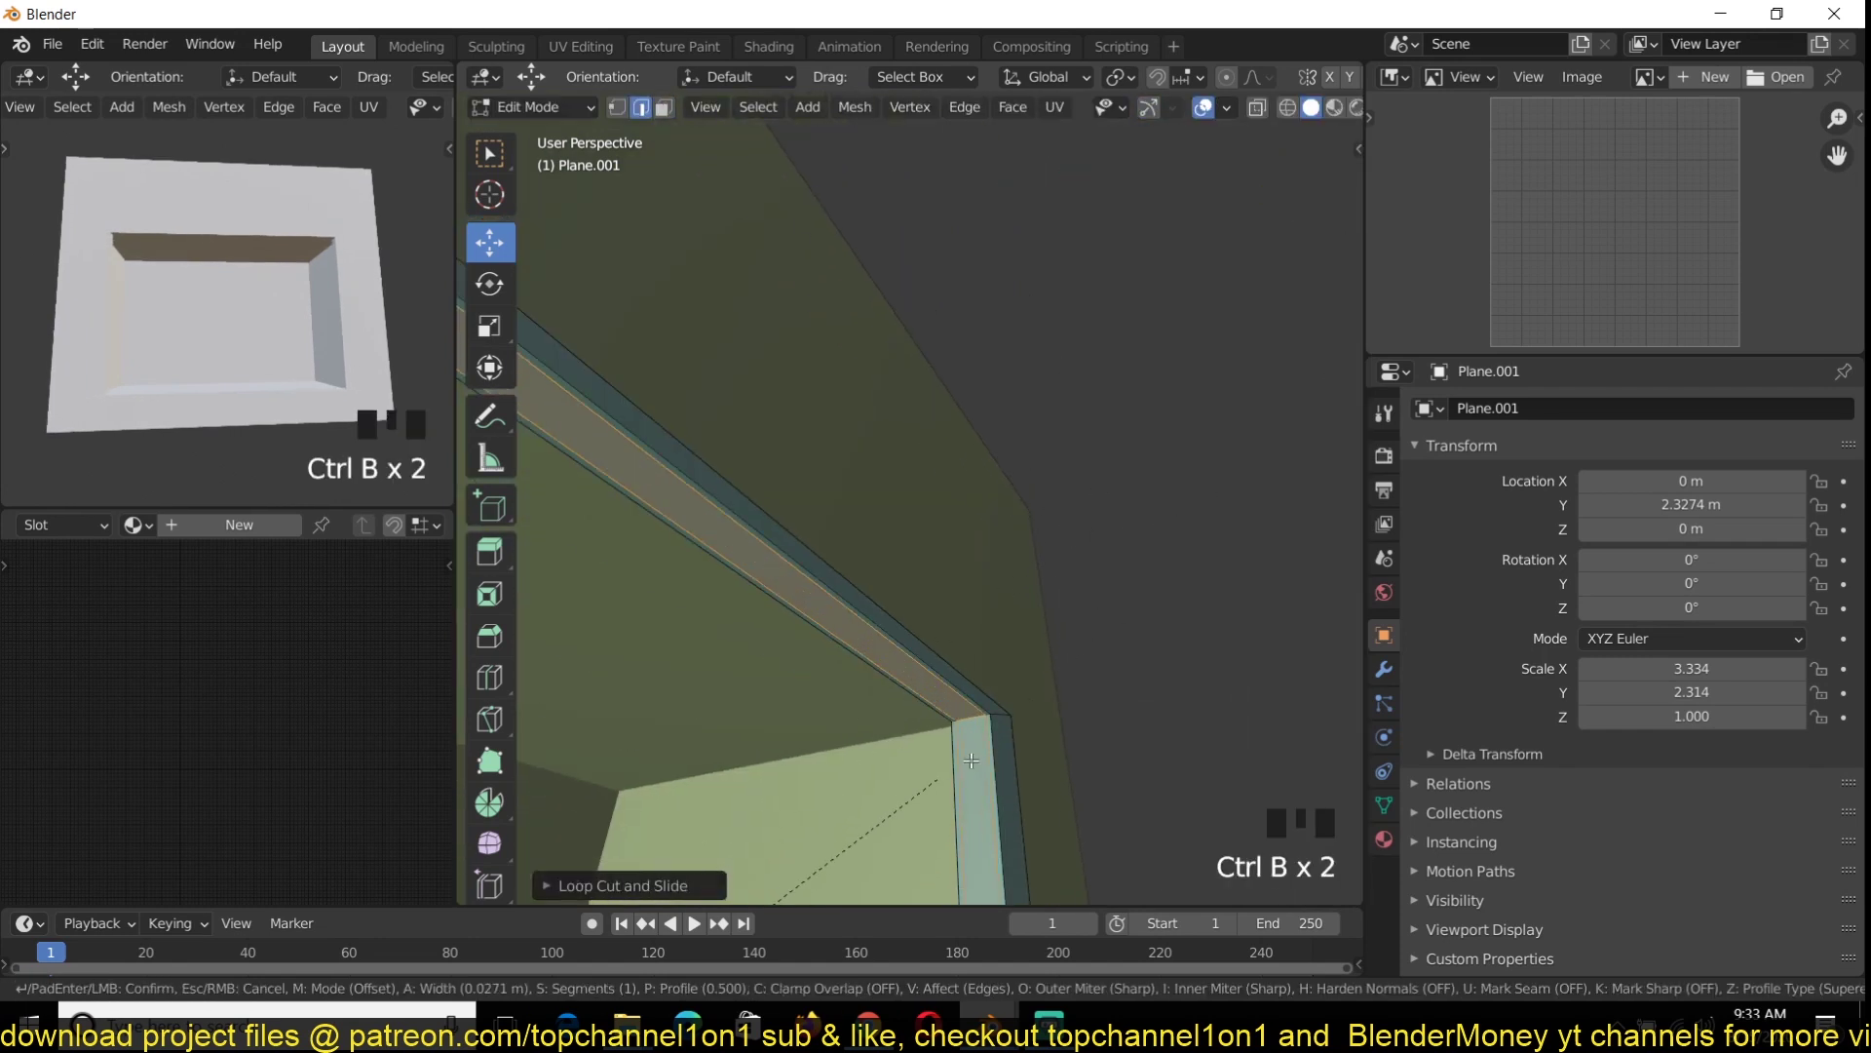
click(1036, 689)
Add another loop cut around the frame's inner faces and bevel it to a width of about 0.016 m
scroll(974, 740, down, 4)
key(KP_1)
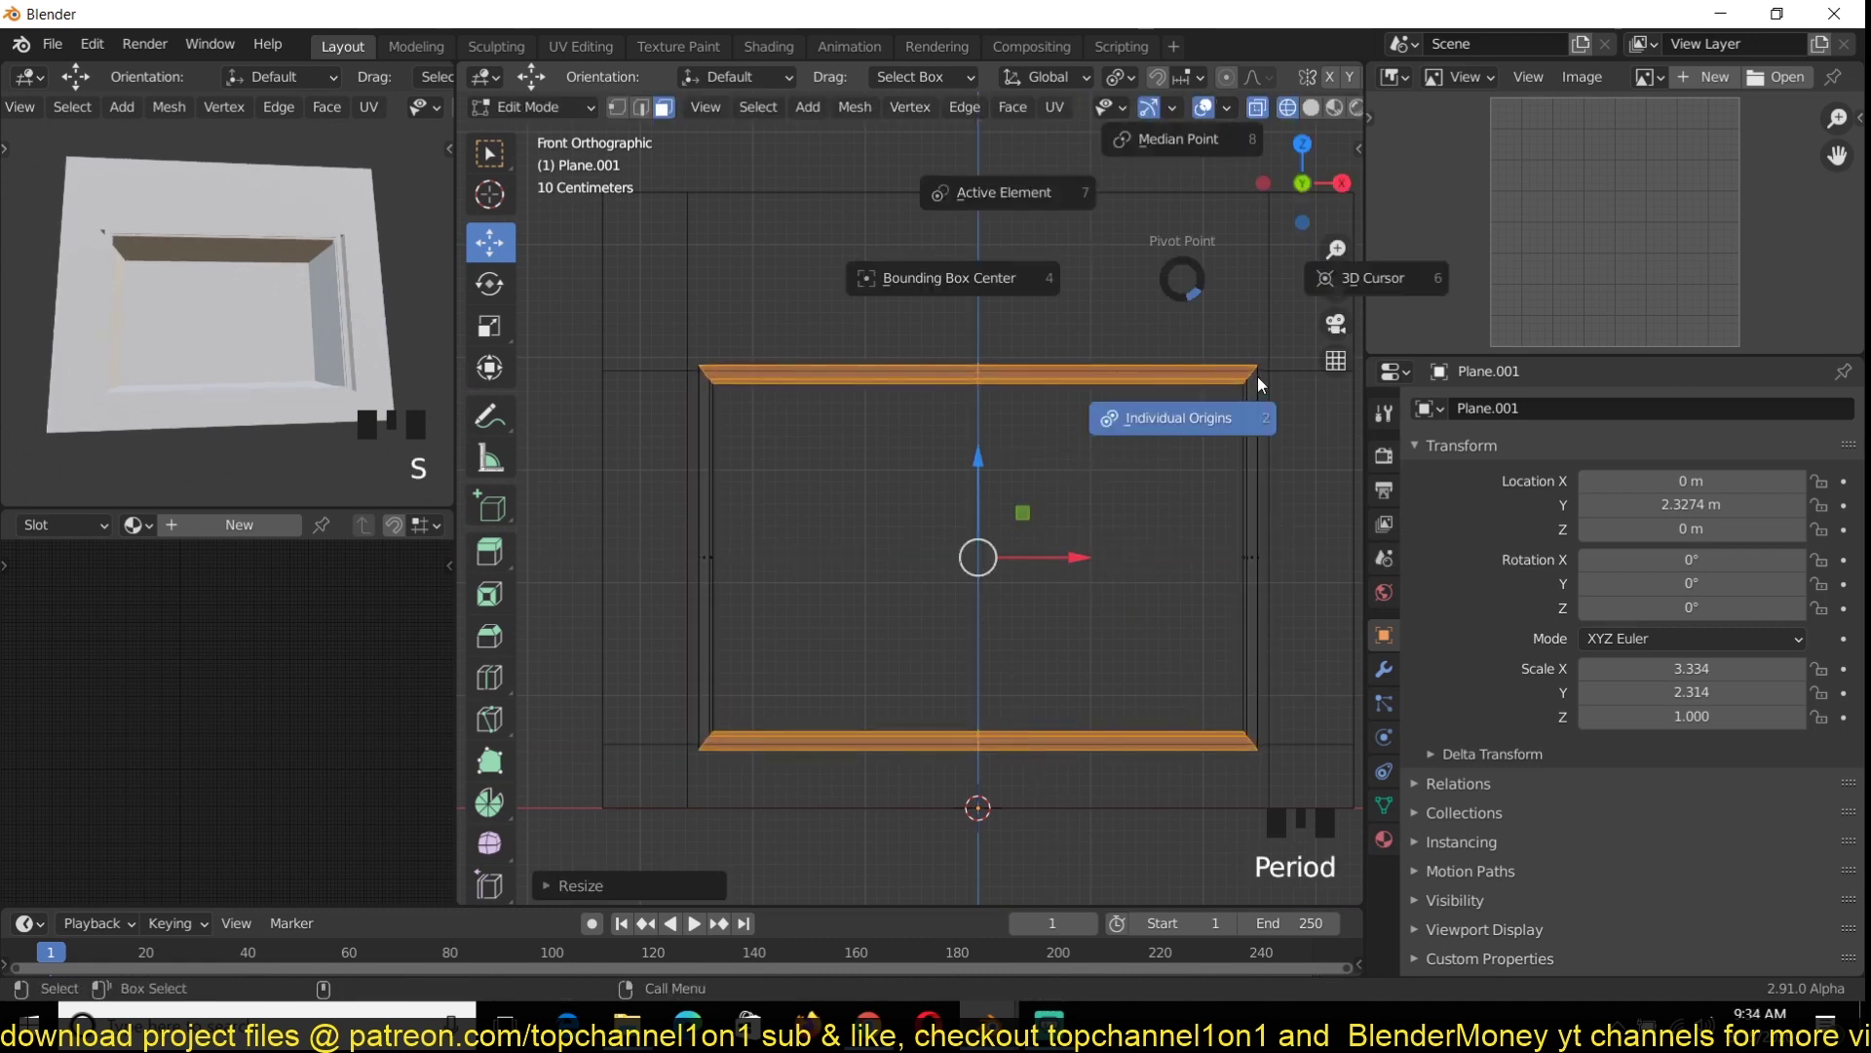
right_click(1261, 517)
middle_drag(1261, 517, 1175, 290)
key(ctrl+b)
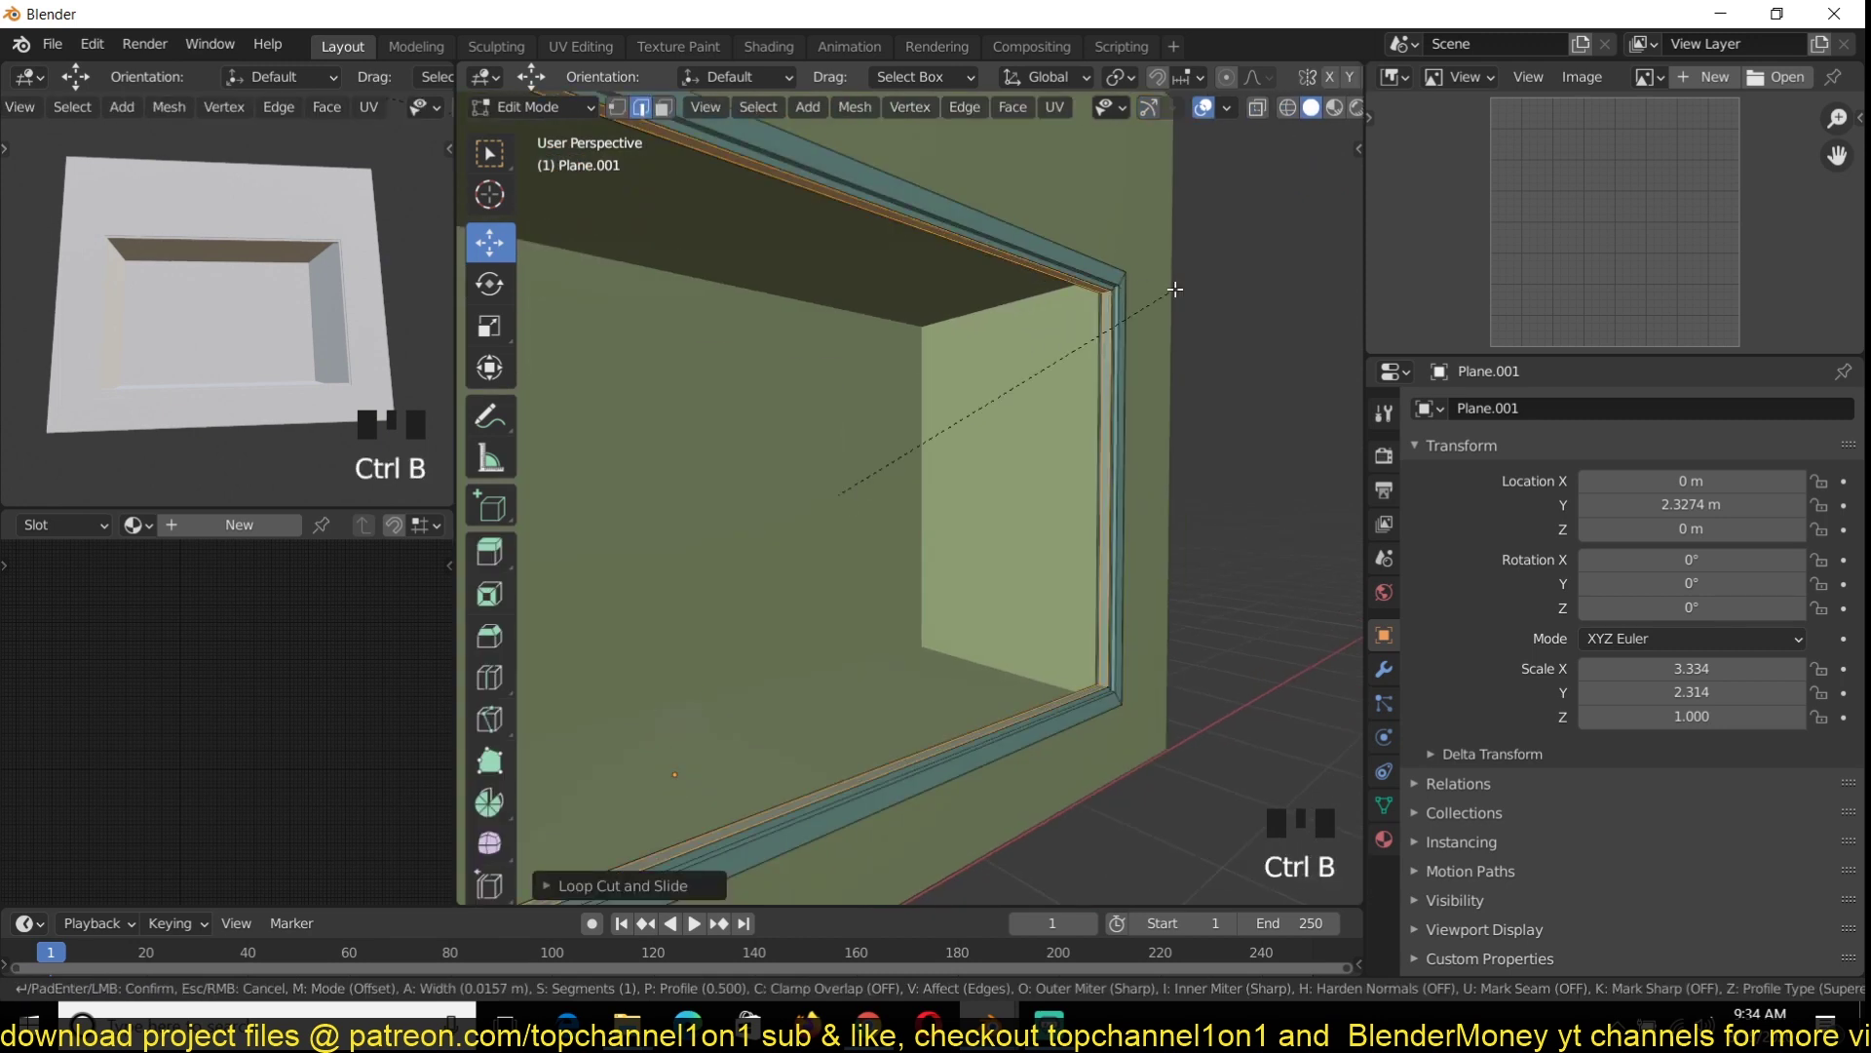
scroll(1172, 261, down, 4)
Separate the window pane from the frame and save the file as video store.blend in a new "video store" folder
key(grave)
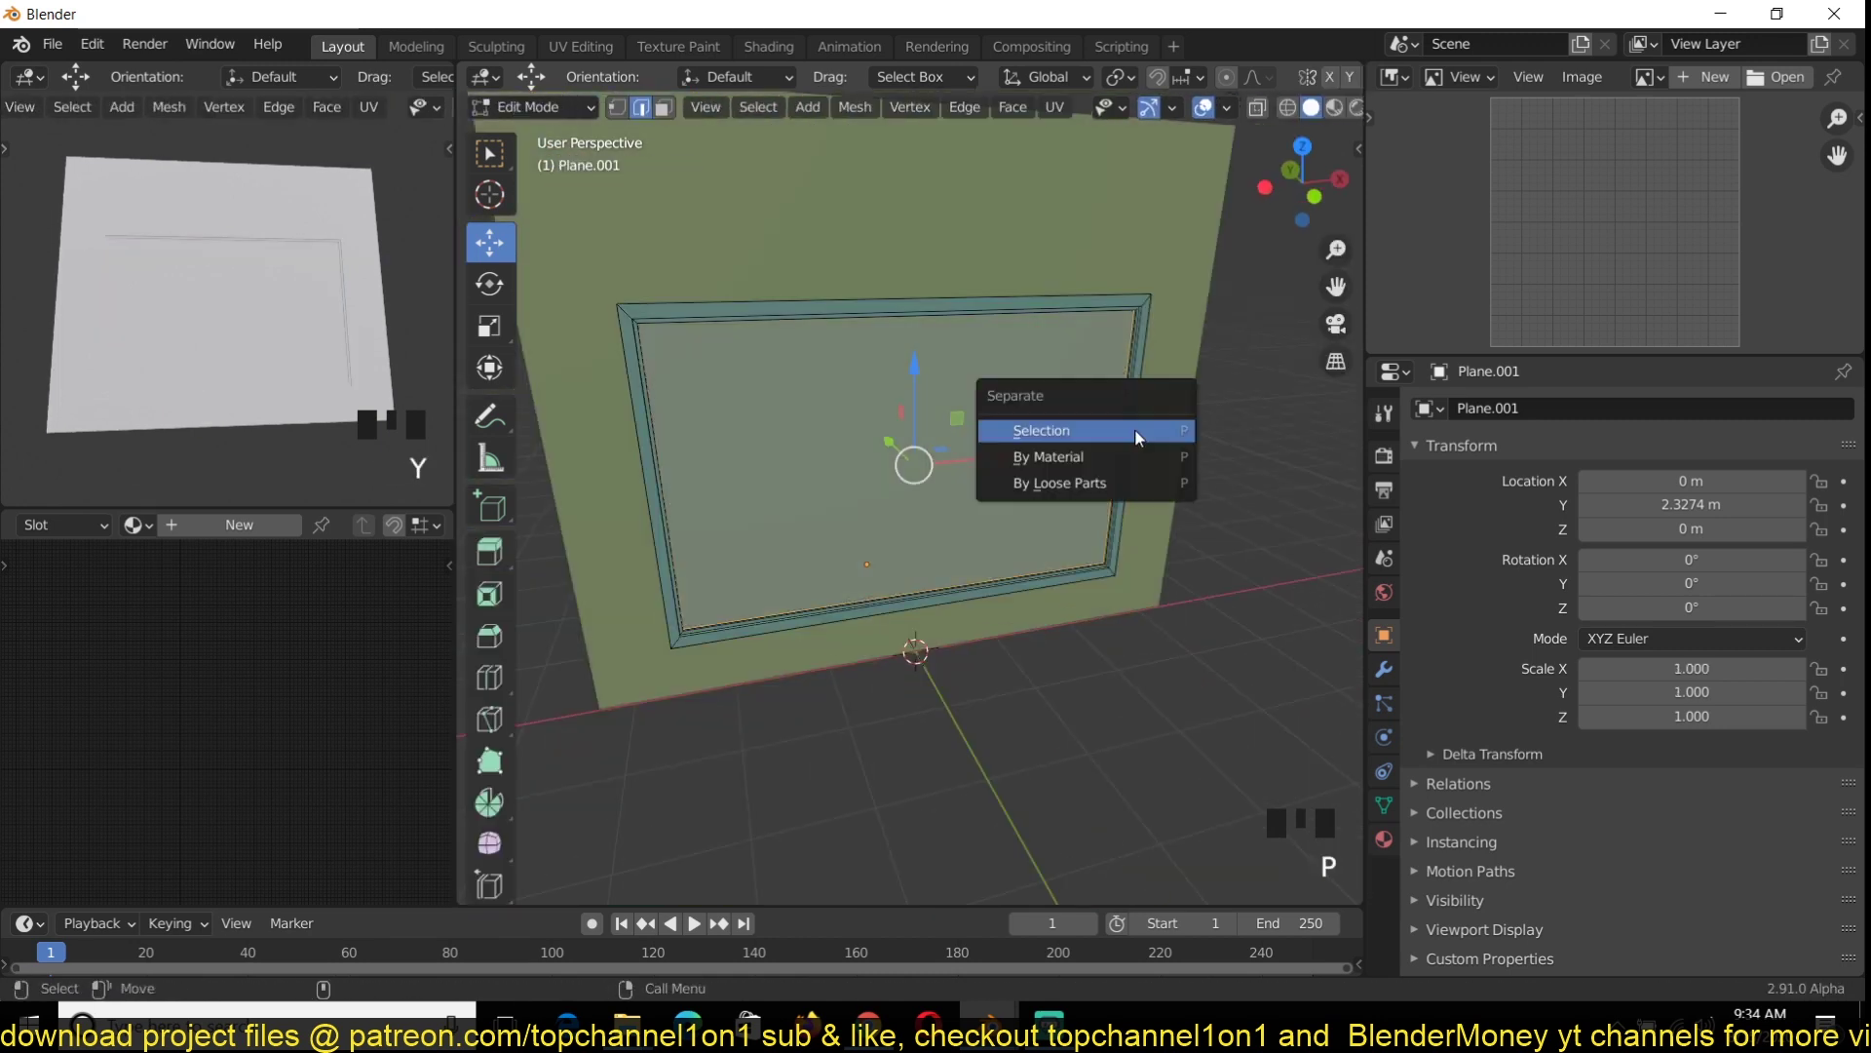
key(ctrl+s)
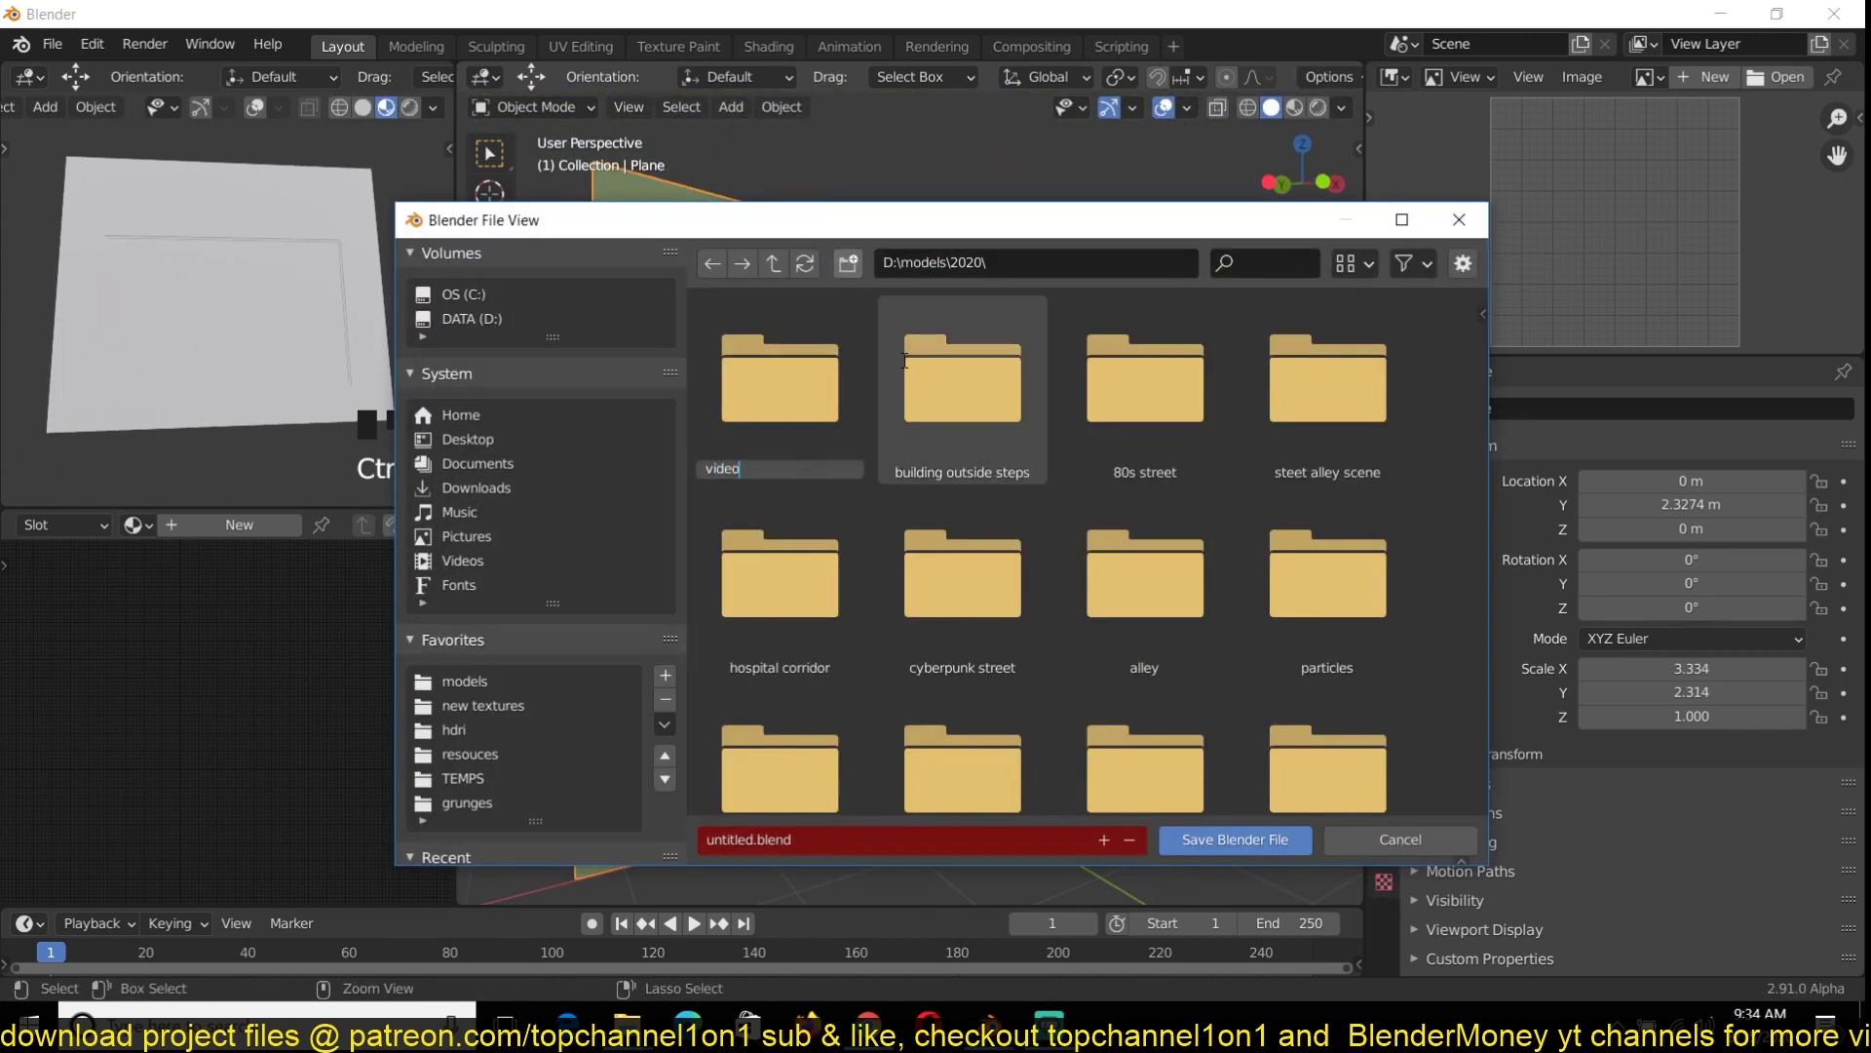
key(Return)
double_click(764, 405)
click(1235, 840)
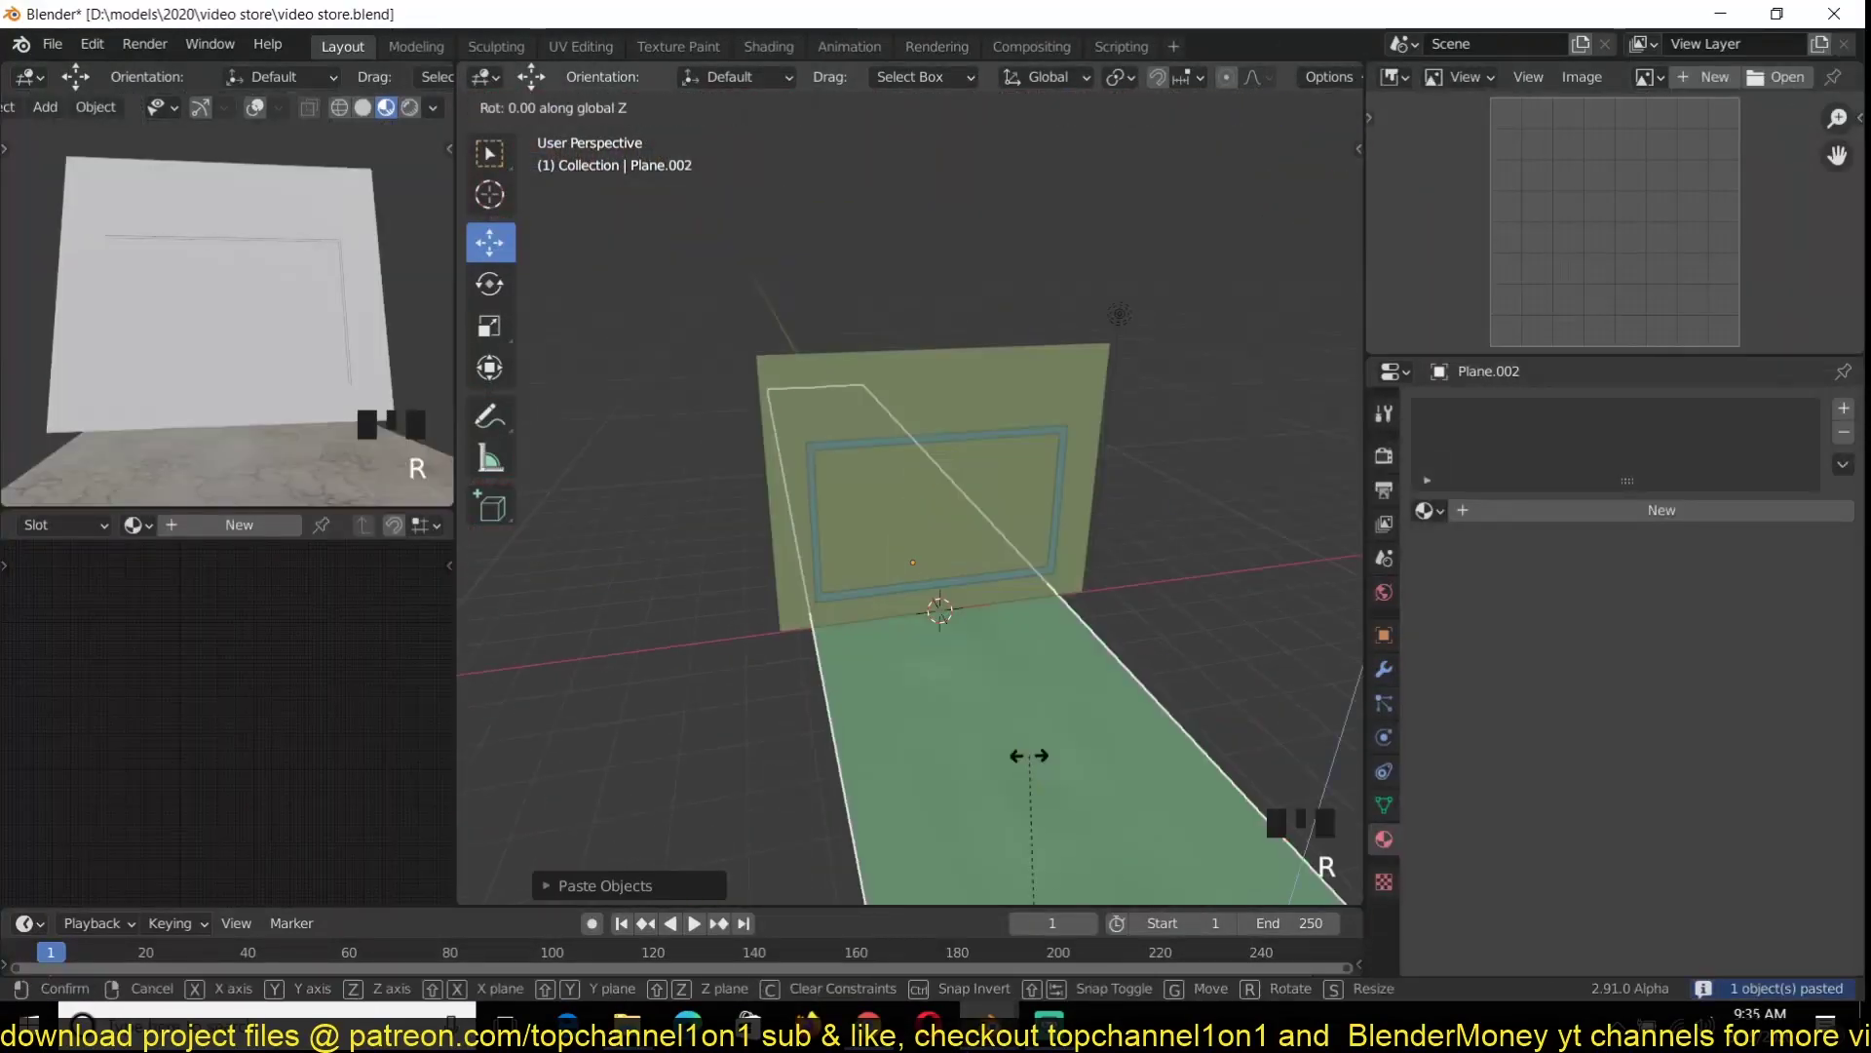
Rotate the pasted road plane parallel to the wall and move it directly in front of the wall
scroll(1061, 756, down, 5)
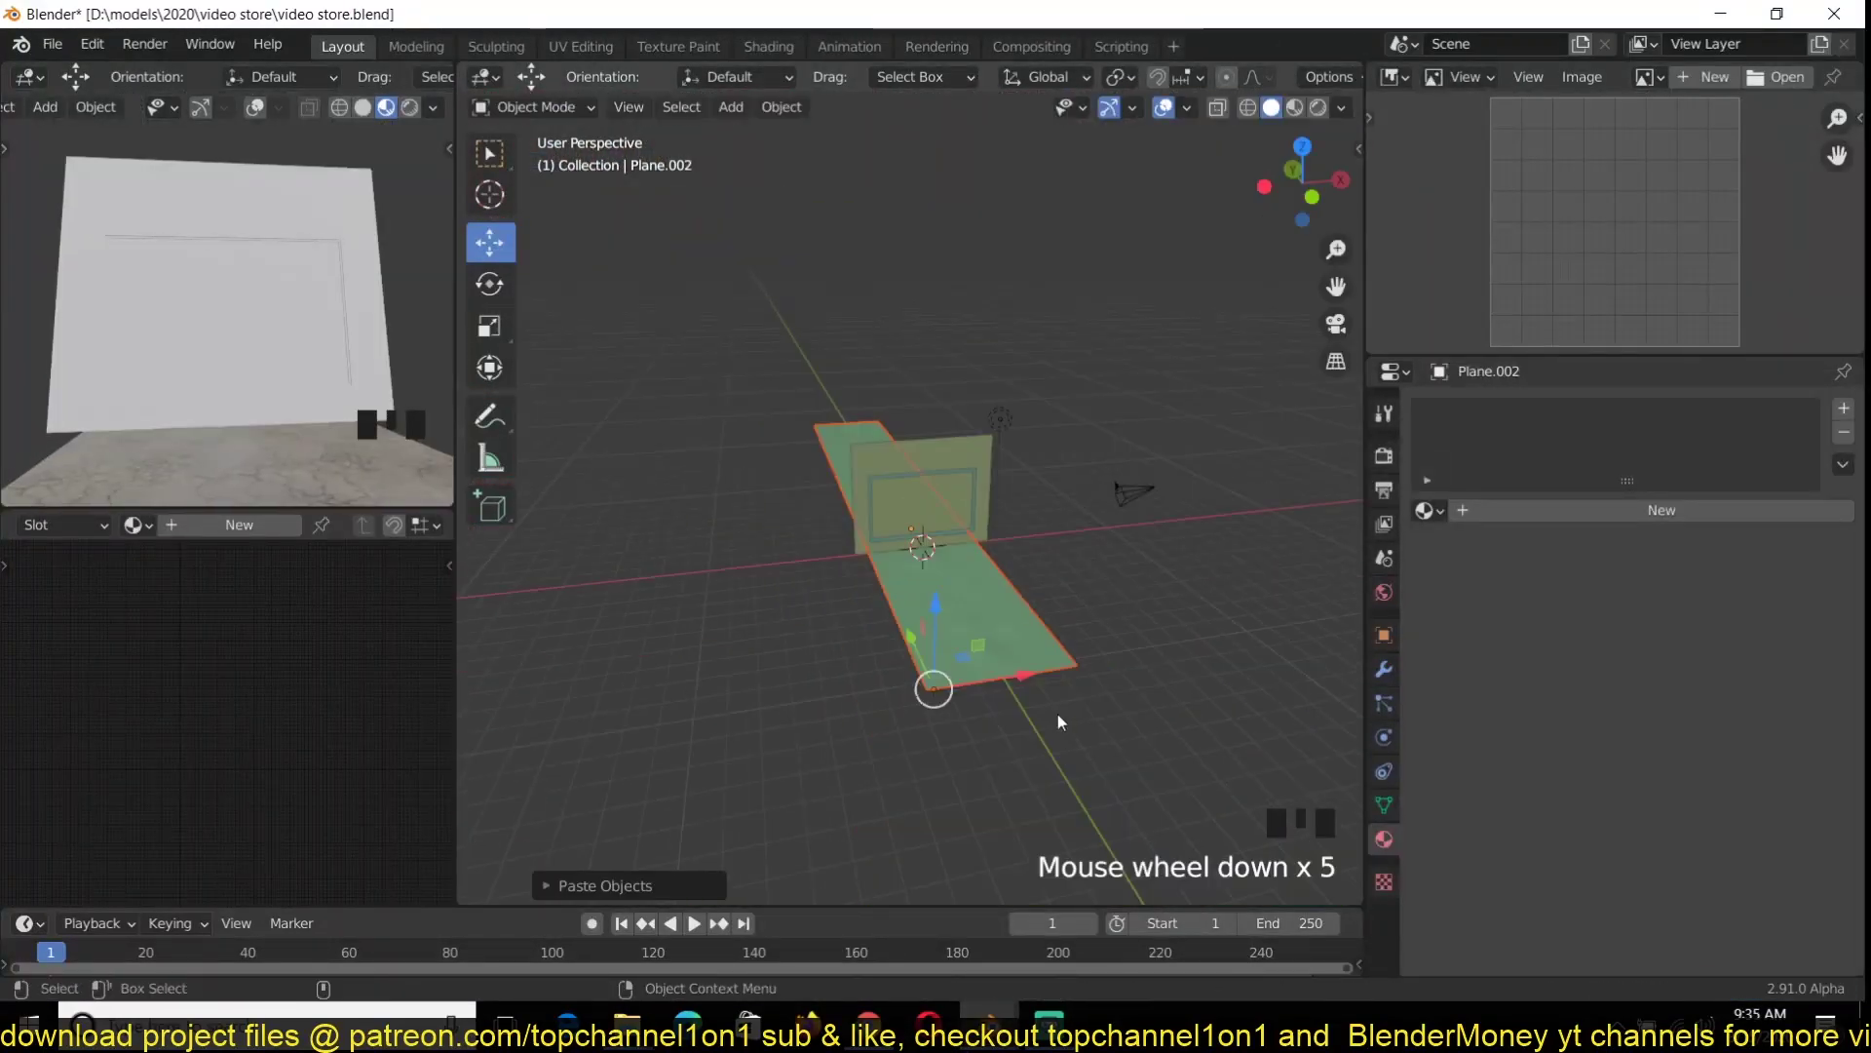
text(0)
key(Return)
key(KP_7)
key(g)
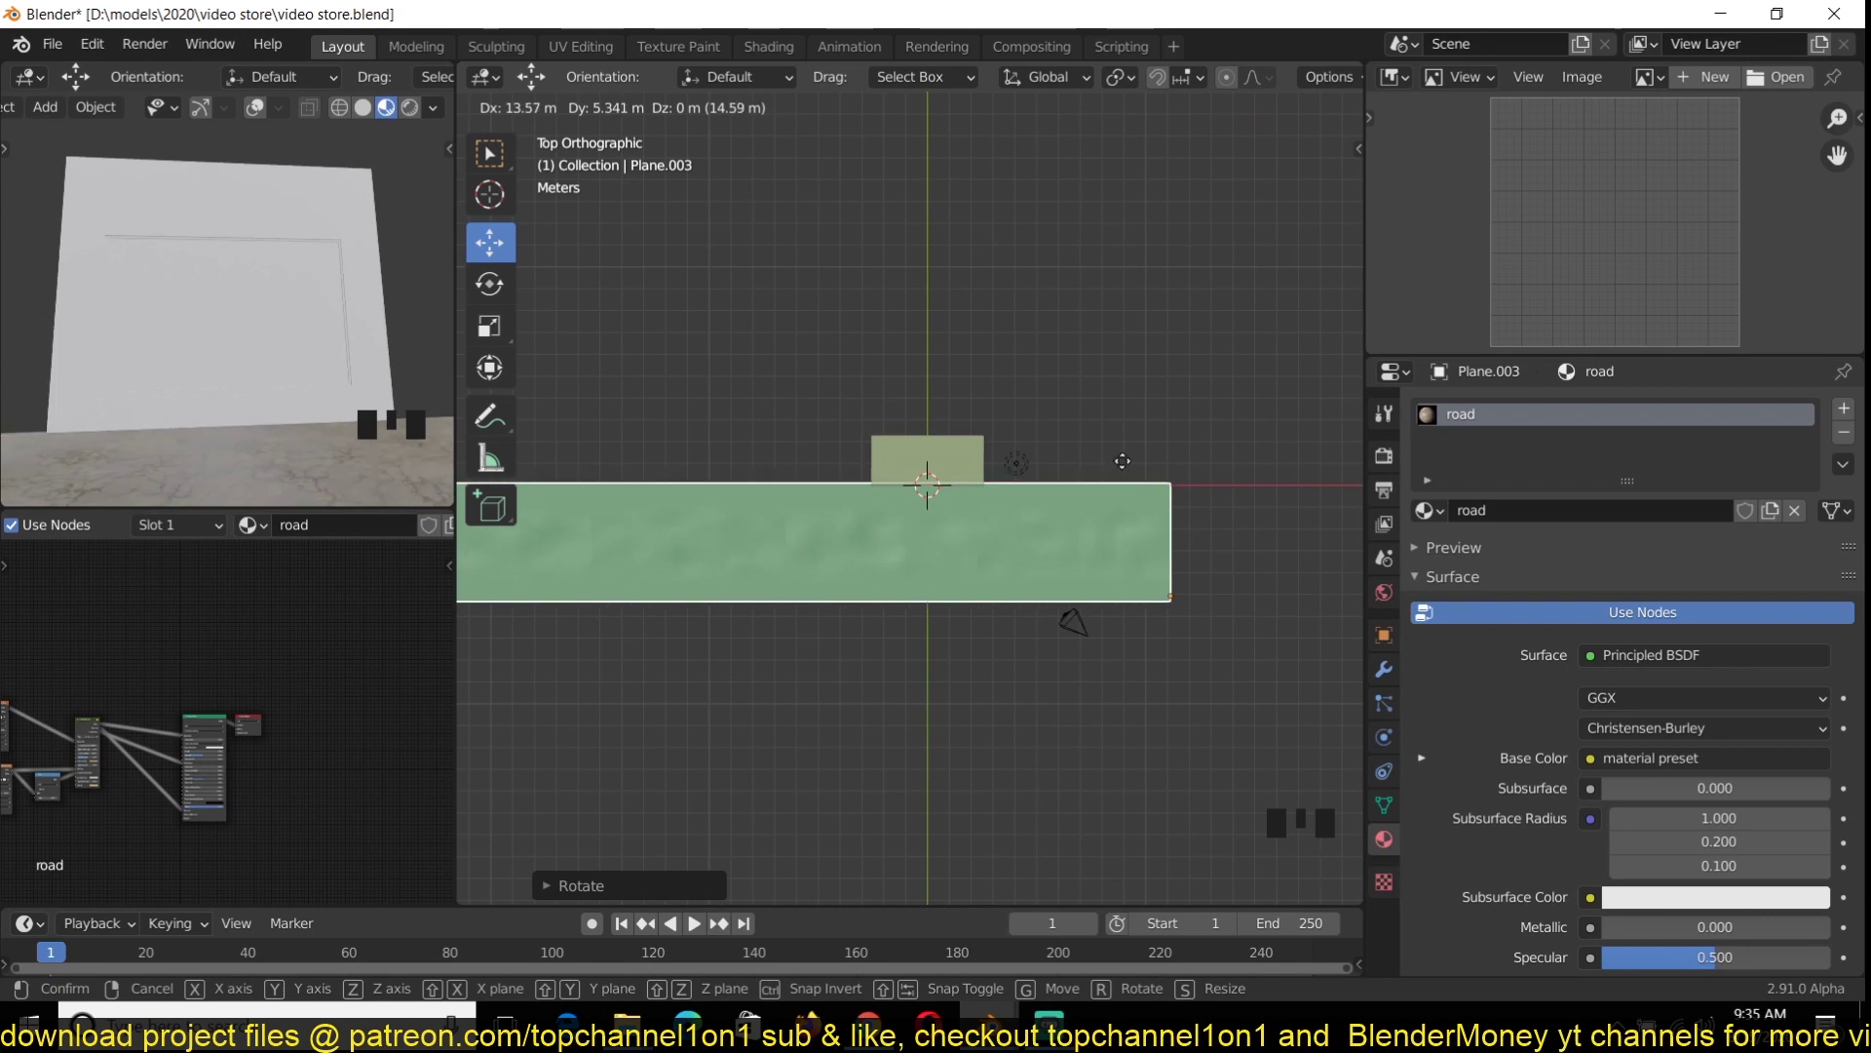
click(1172, 677)
middle_drag(1131, 624, 1073, 501)
Enable ambient occlusion with a factor of 2.00 for the Eevee render and save the file
click(1384, 456)
click(1432, 573)
drag(1647, 635, 1703, 634)
middle_drag(975, 468, 868, 280)
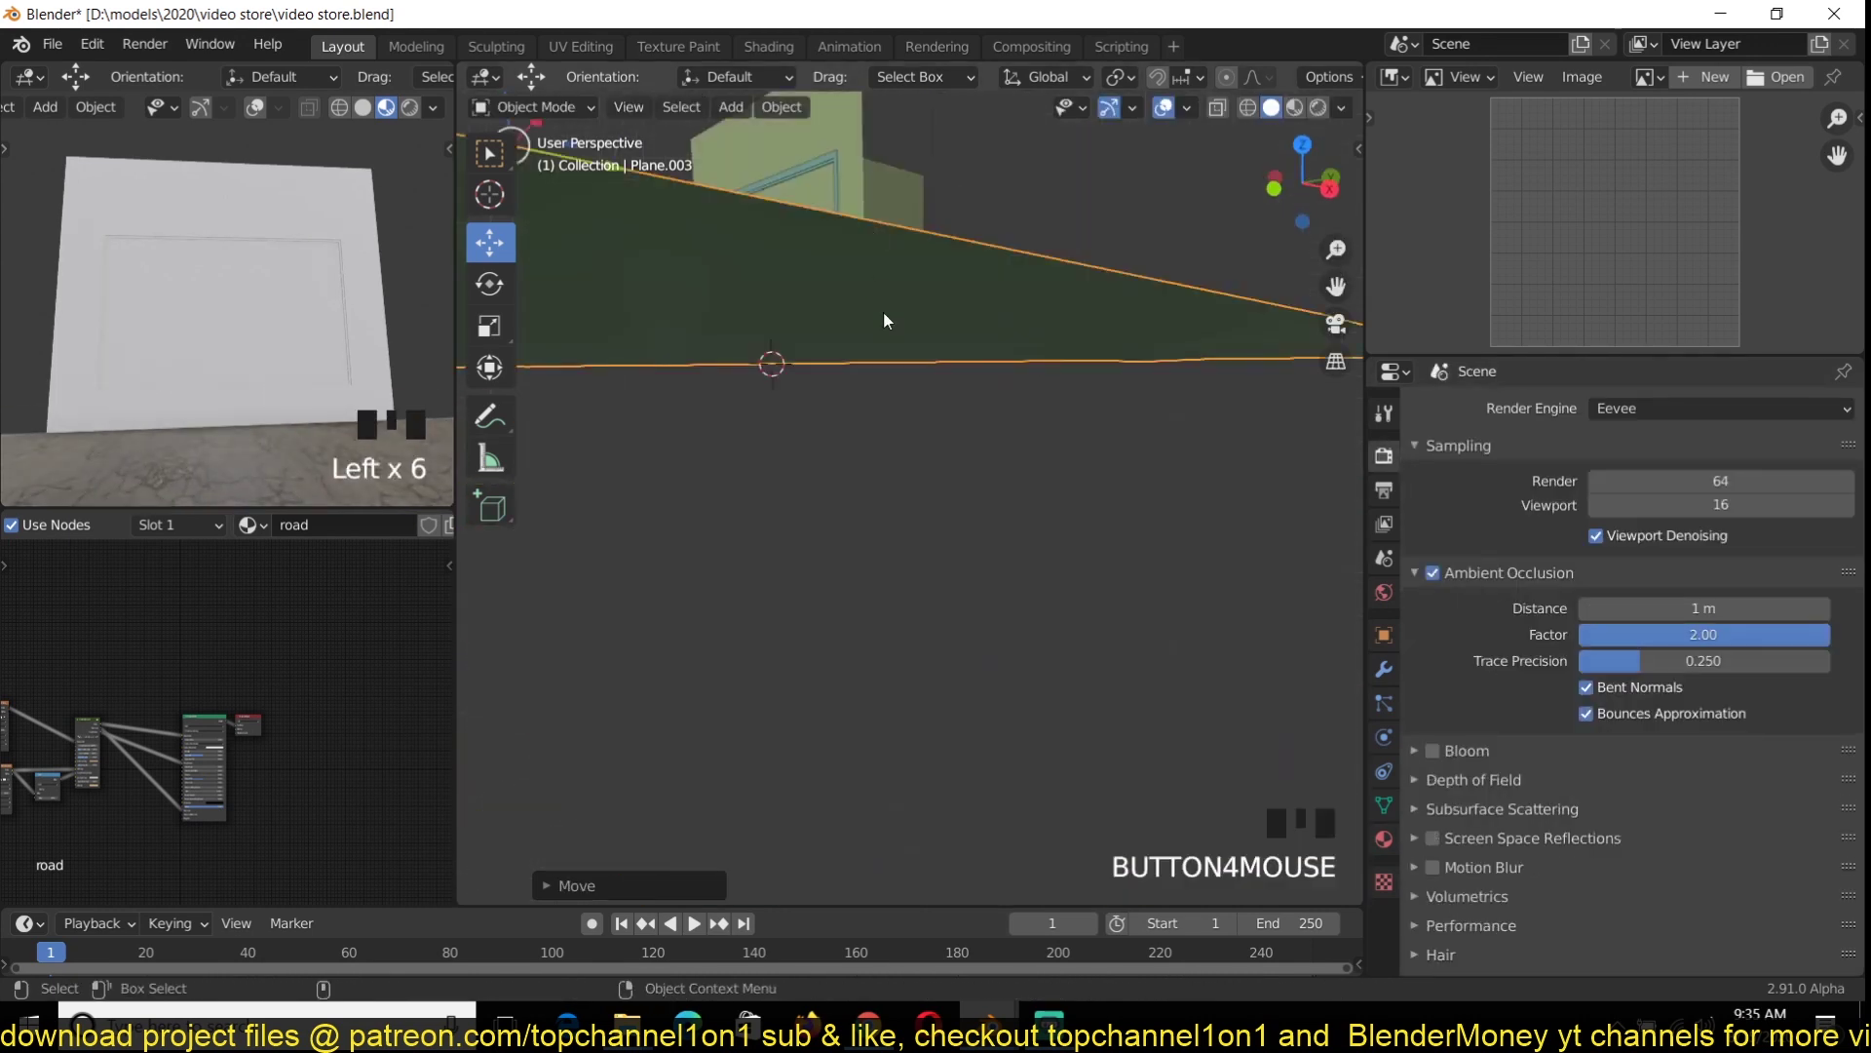
key(ctrl+s)
scroll(1077, 480, up, 3)
key(ctrl+s)
Return to the video store file, rotate the pasted sidewalk strips 180° and line them up with both sides of the road
mouse_move(989, 1024)
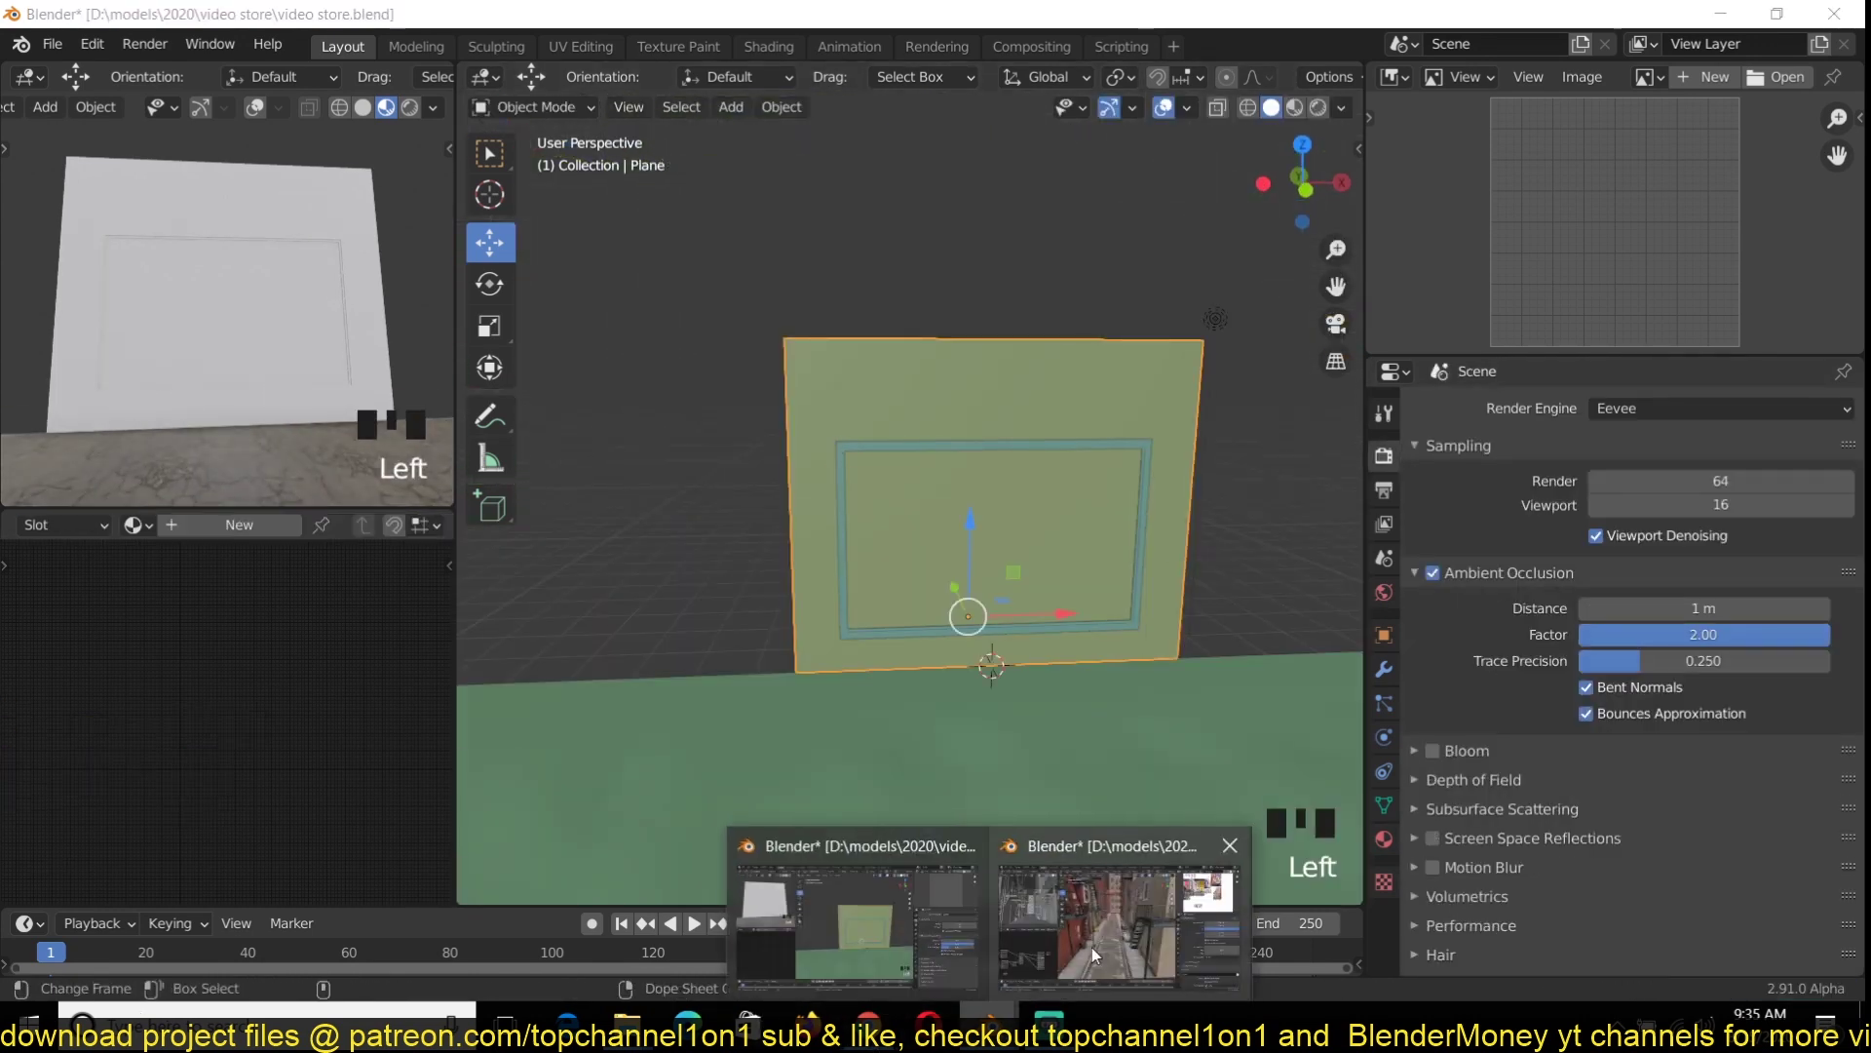
click(760, 882)
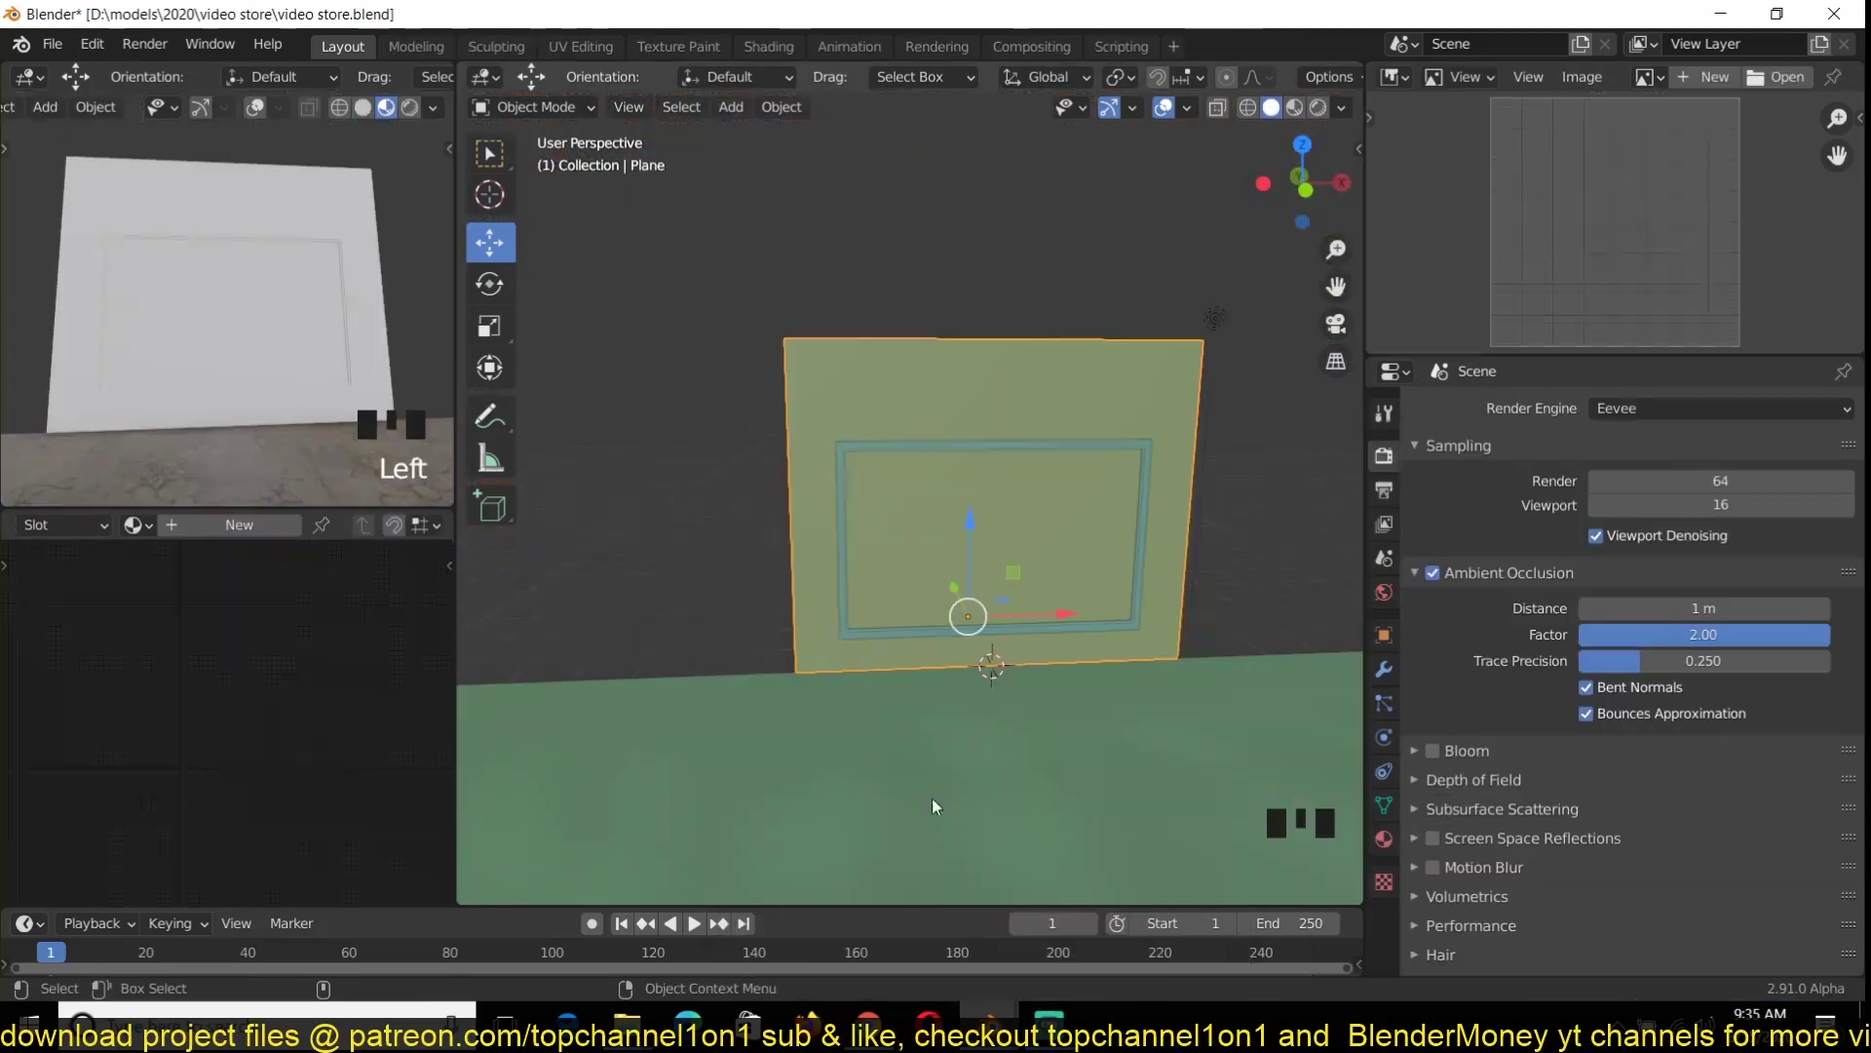
key(KP_7)
key(g)
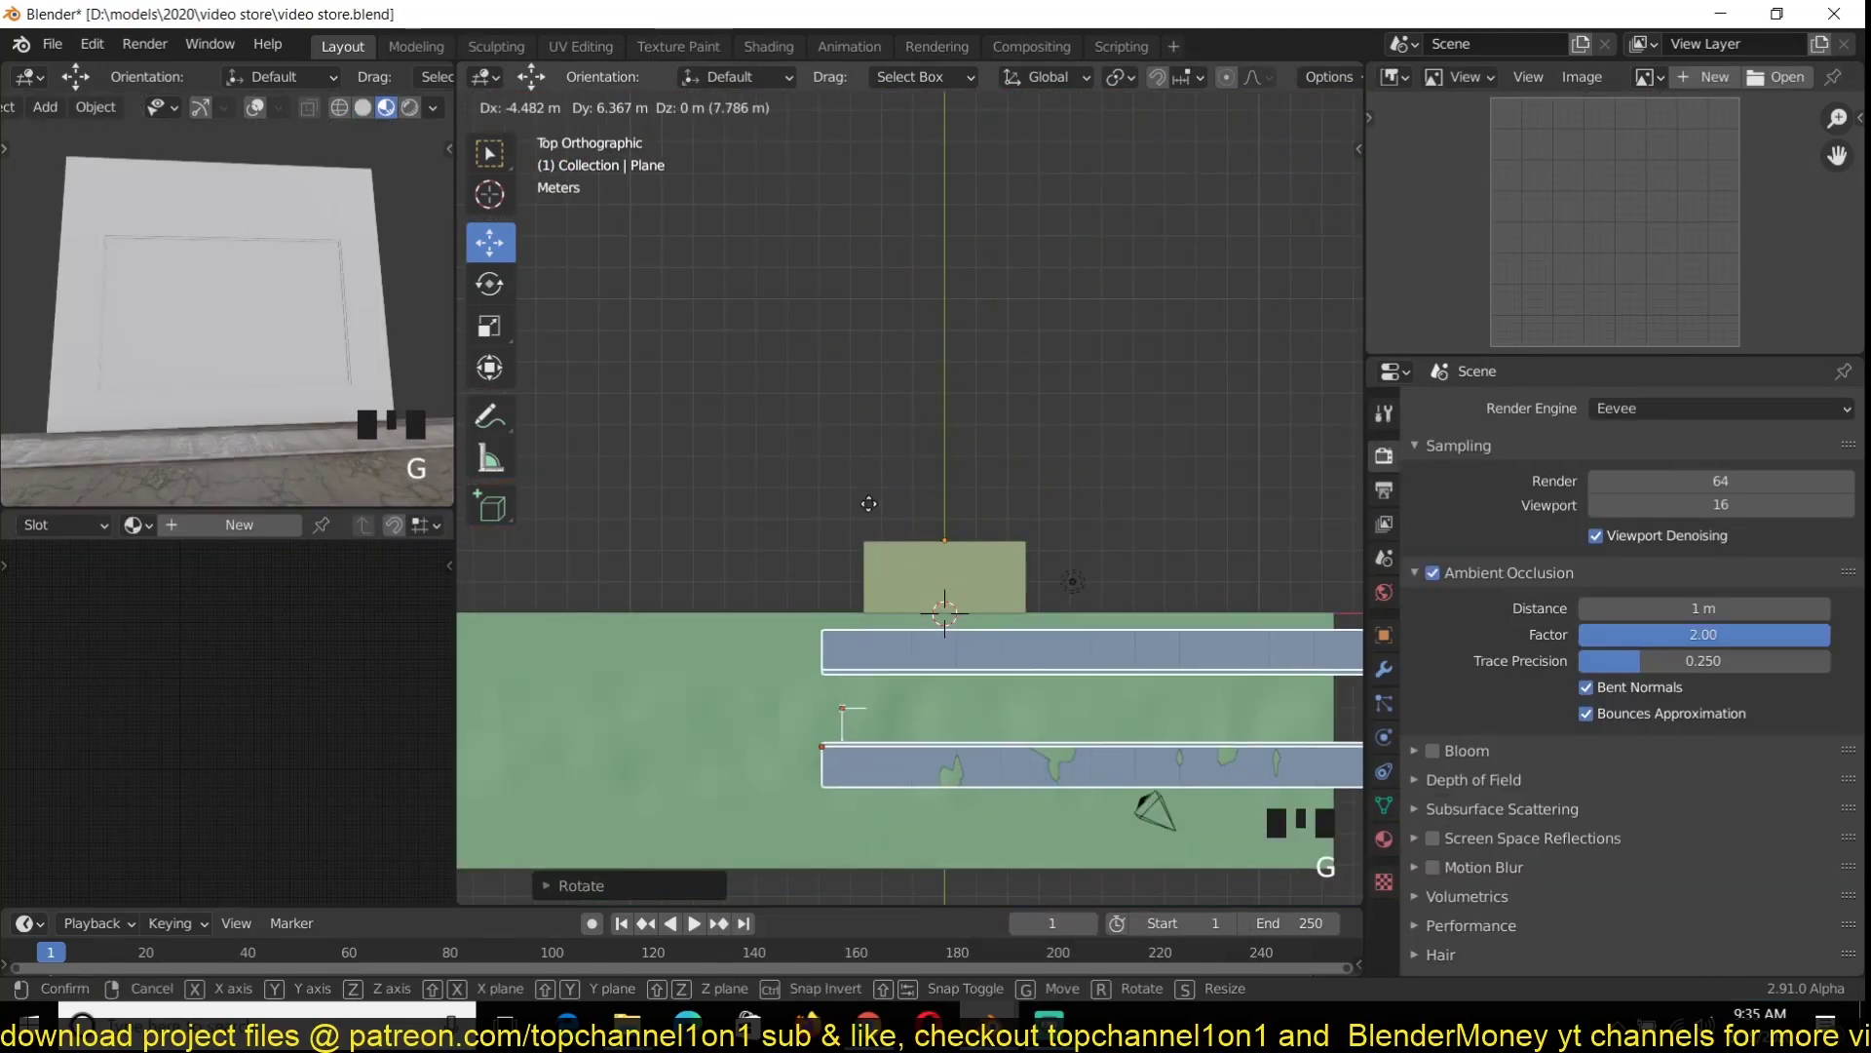
shift+middle_drag(1045, 674, 909, 527)
click(712, 540)
drag(715, 482, 755, 427)
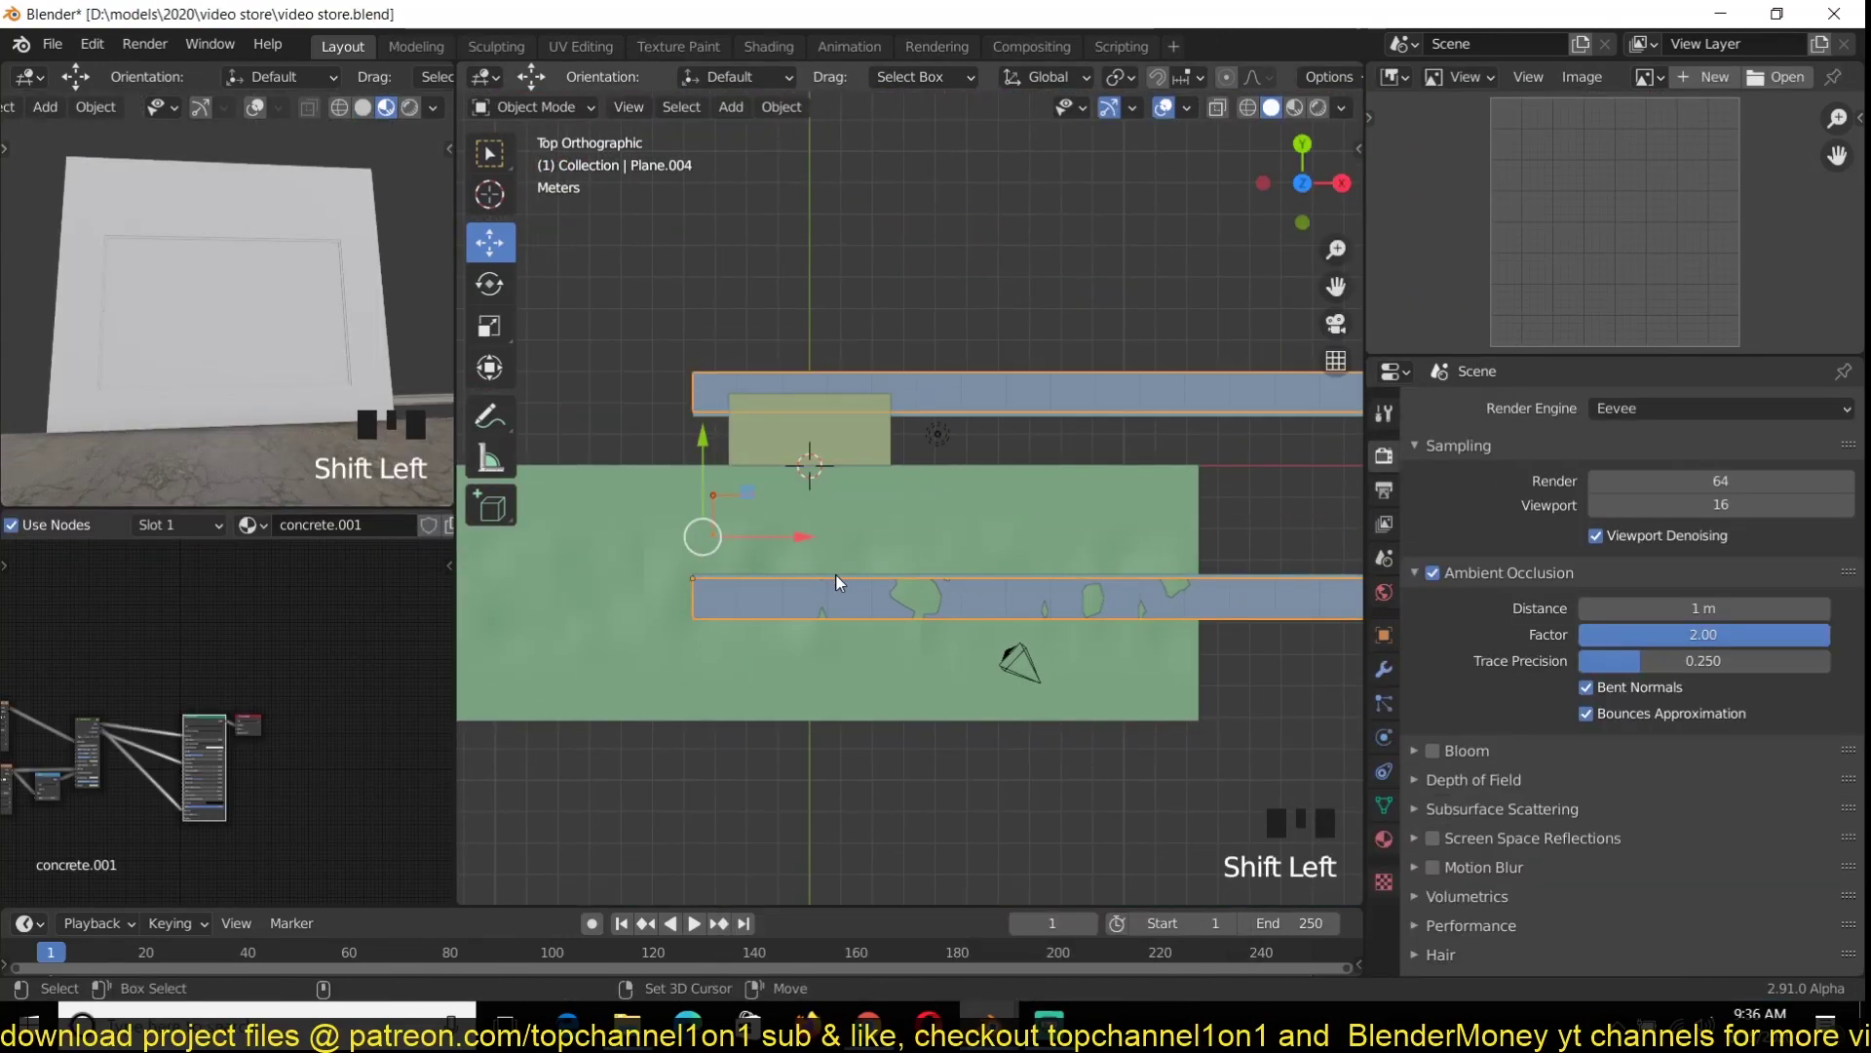
text(r180)
key(Return)
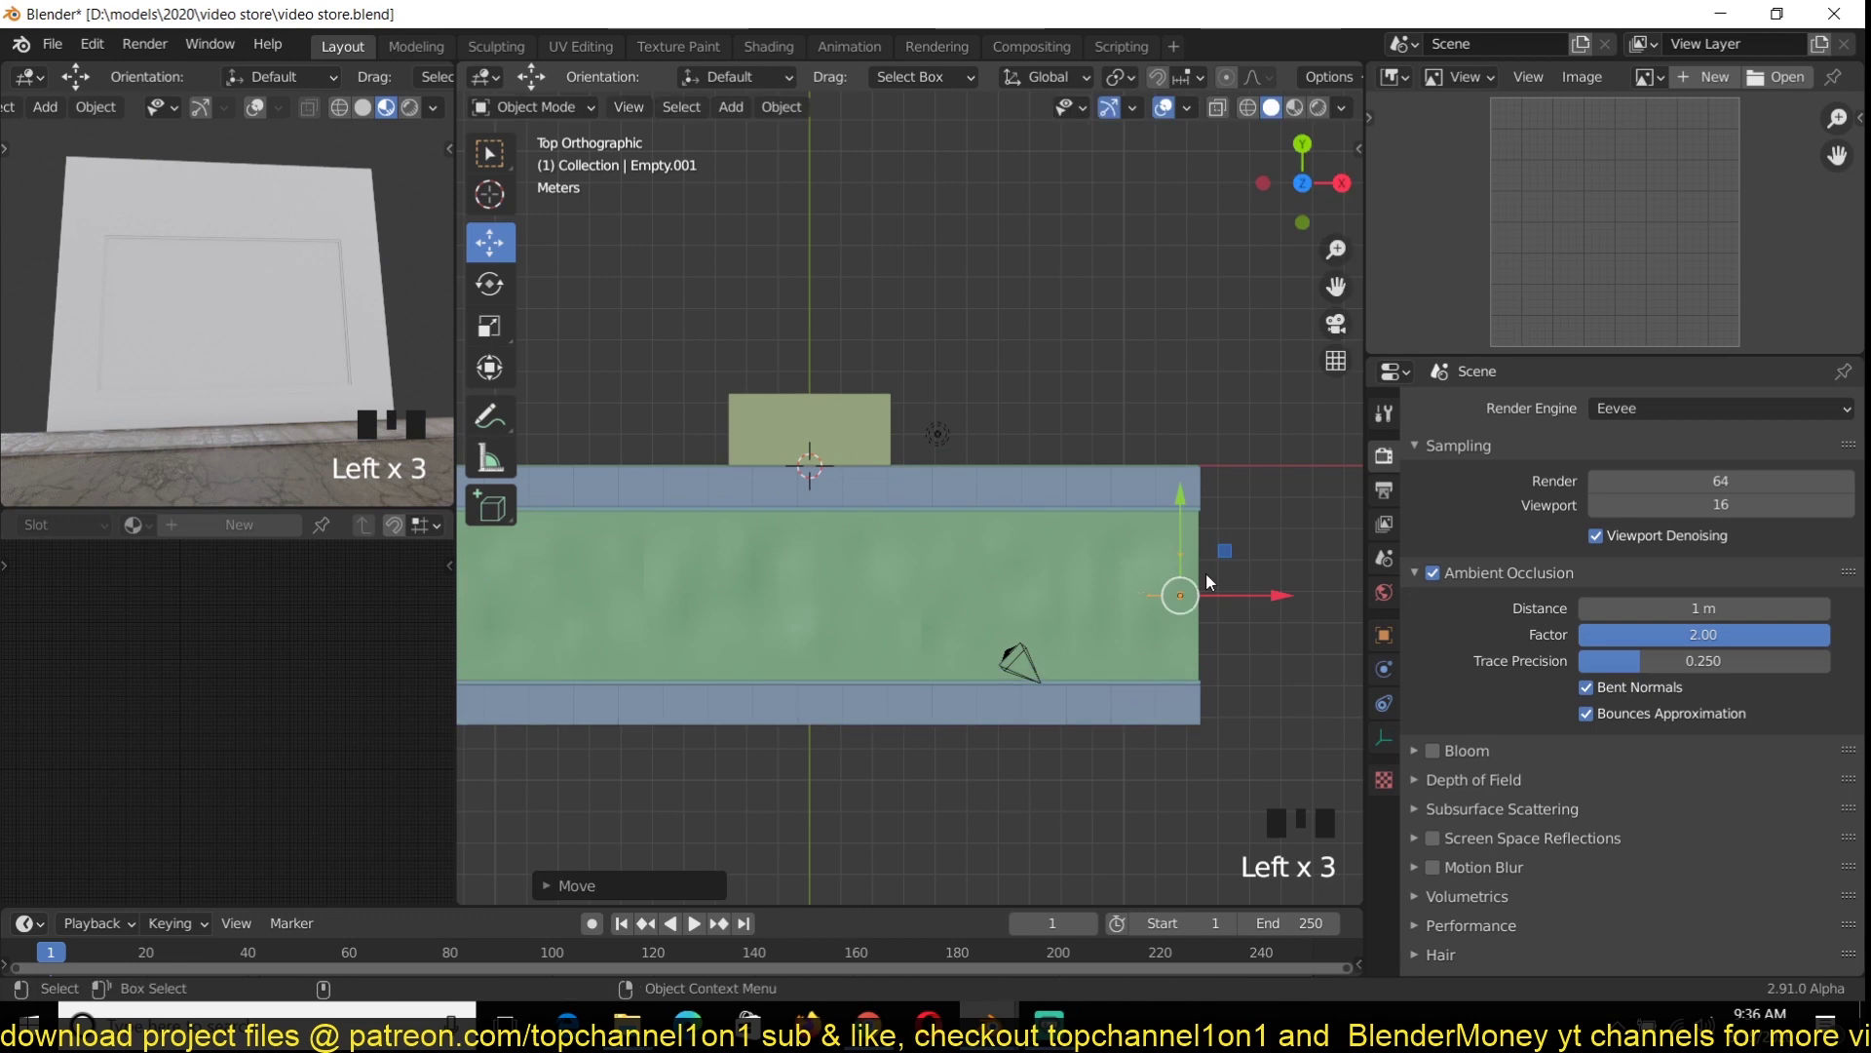
Place a duplicate of the sidewalk beyond the road's end and remove its Array and Mirror modifiers
shift+middle_drag(185, 405, 266, 404)
shift+middle_drag(878, 512, 1114, 504)
scroll(1114, 503, down, 2)
click(1111, 482)
click(1384, 669)
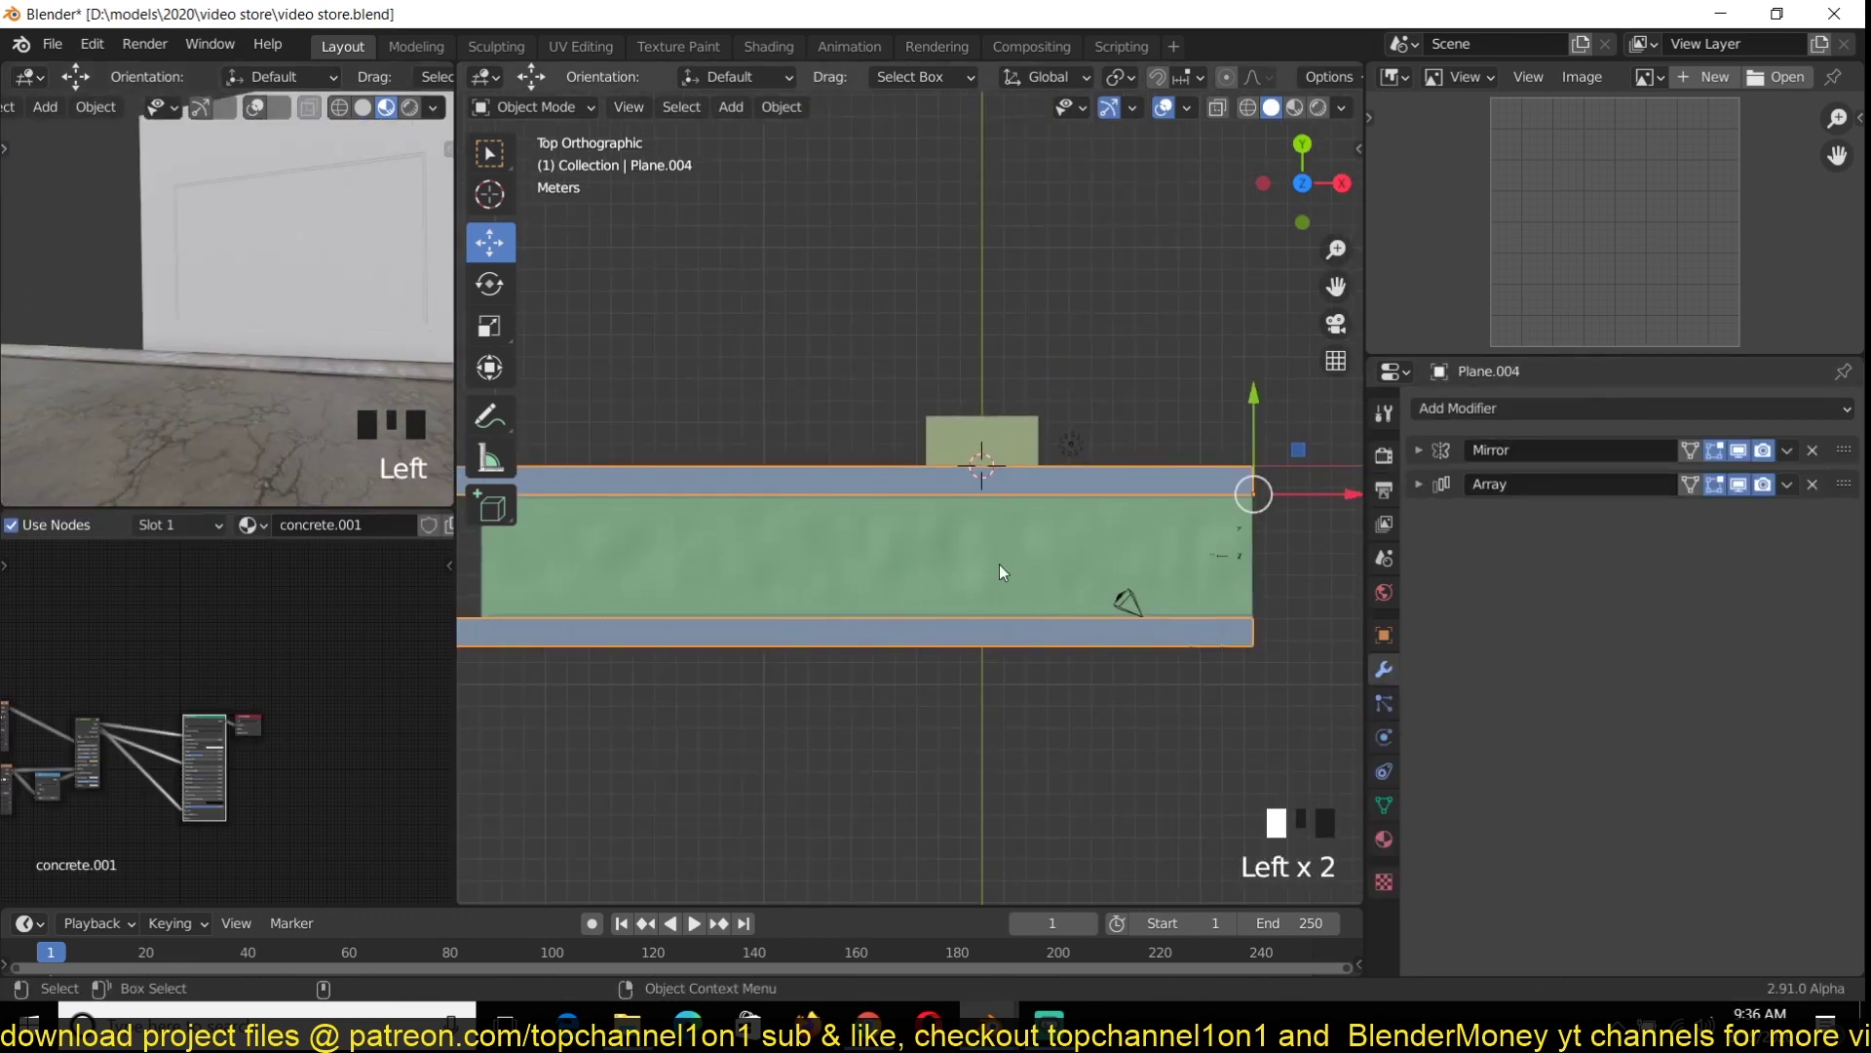
shift+middle_drag(1035, 599, 860, 772)
click(1037, 668)
click(1811, 484)
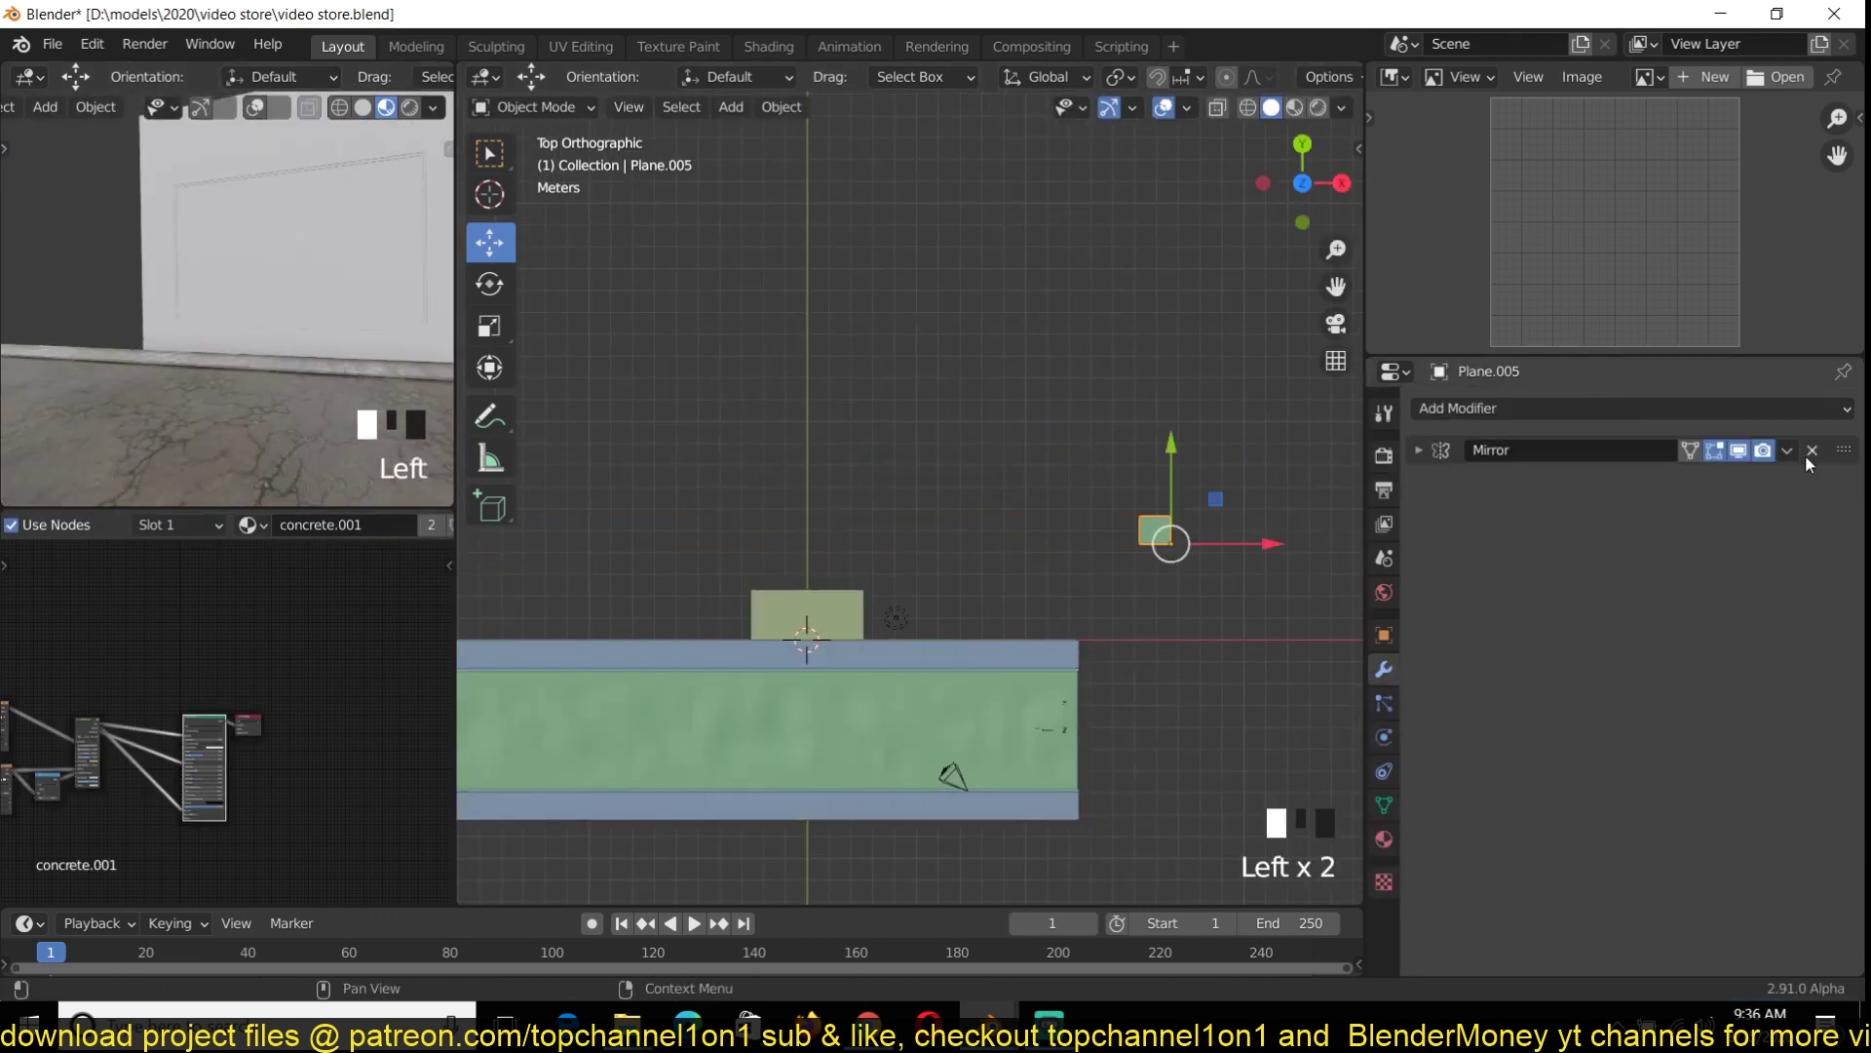
click(1812, 449)
Open the duplicated sidewalk slab for editing and fill its open side with a face
key(KP_Decimal)
key(grave)
key(Tab)
scroll(912, 487, up, 3)
click(887, 643)
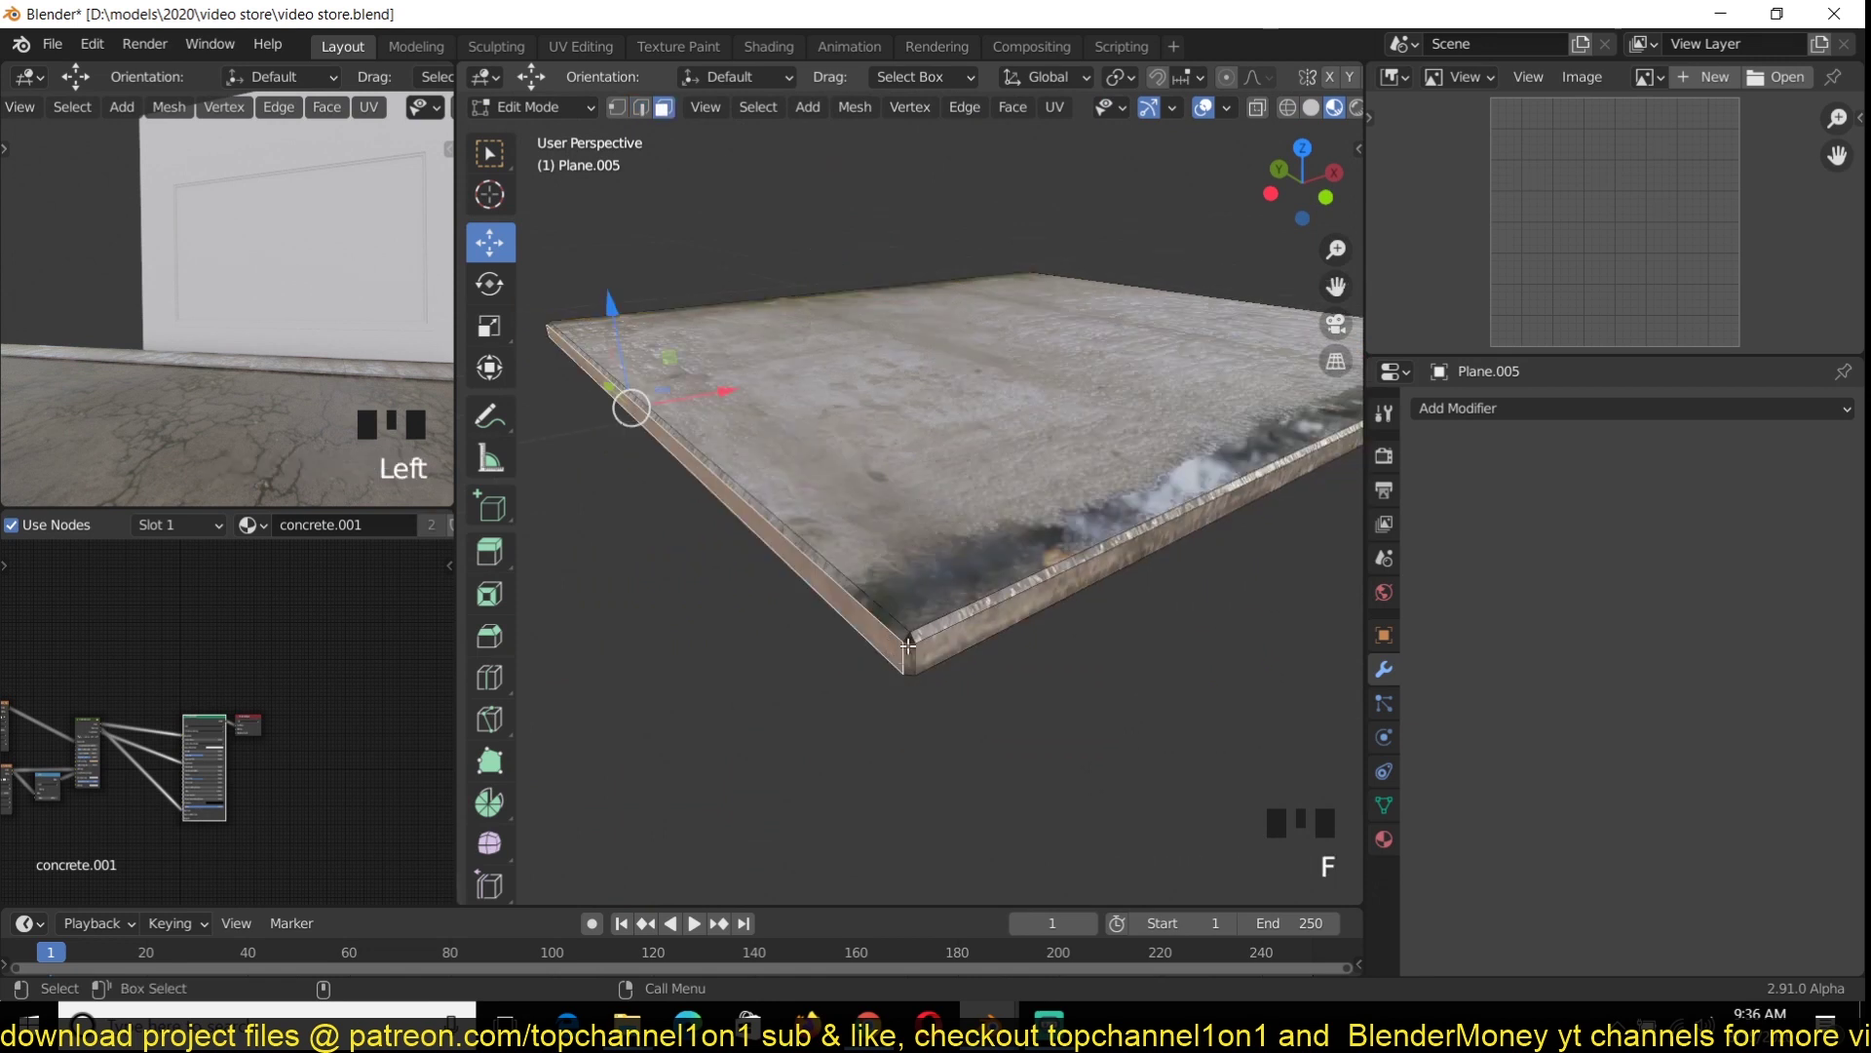
Dissolve the extra corner geometry and try to round the slab's front corner with a 5-segment bevel
key(1)
middle_drag(936, 682, 828, 769)
scroll(741, 683, up, 2)
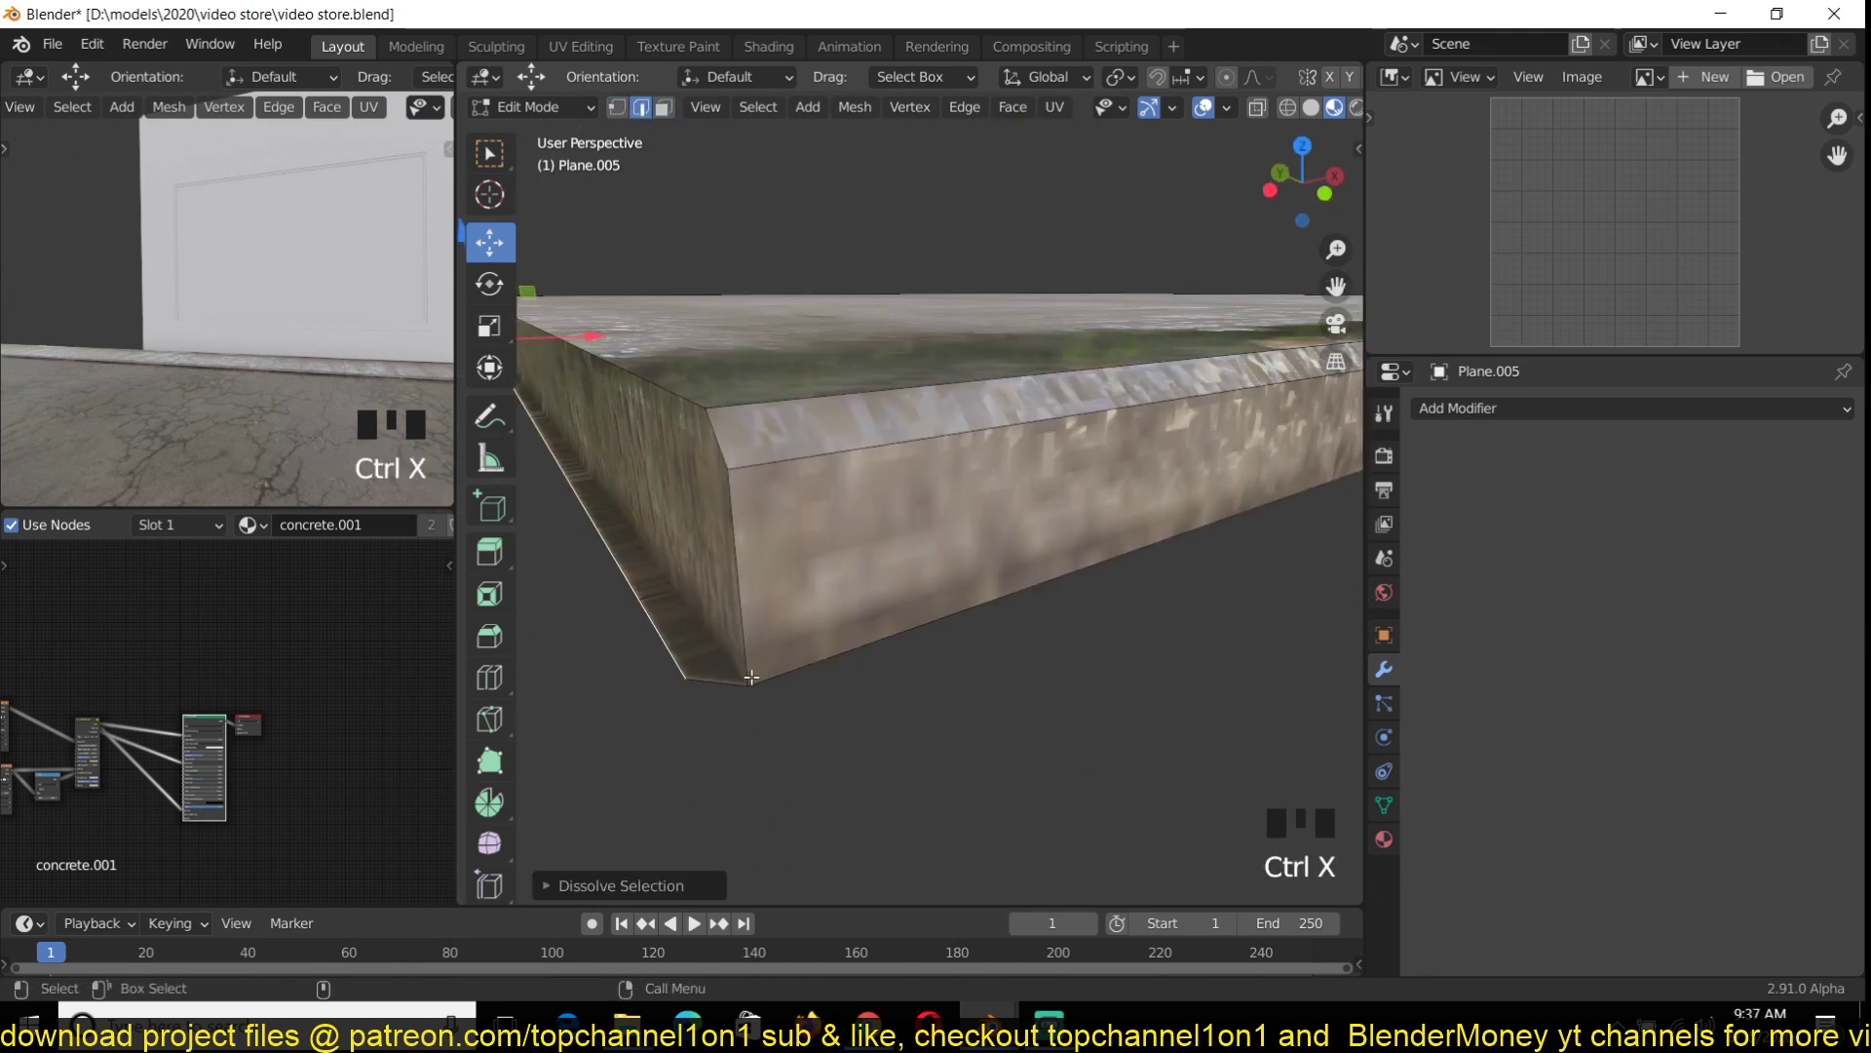
key(2)
scroll(864, 677, down, 3)
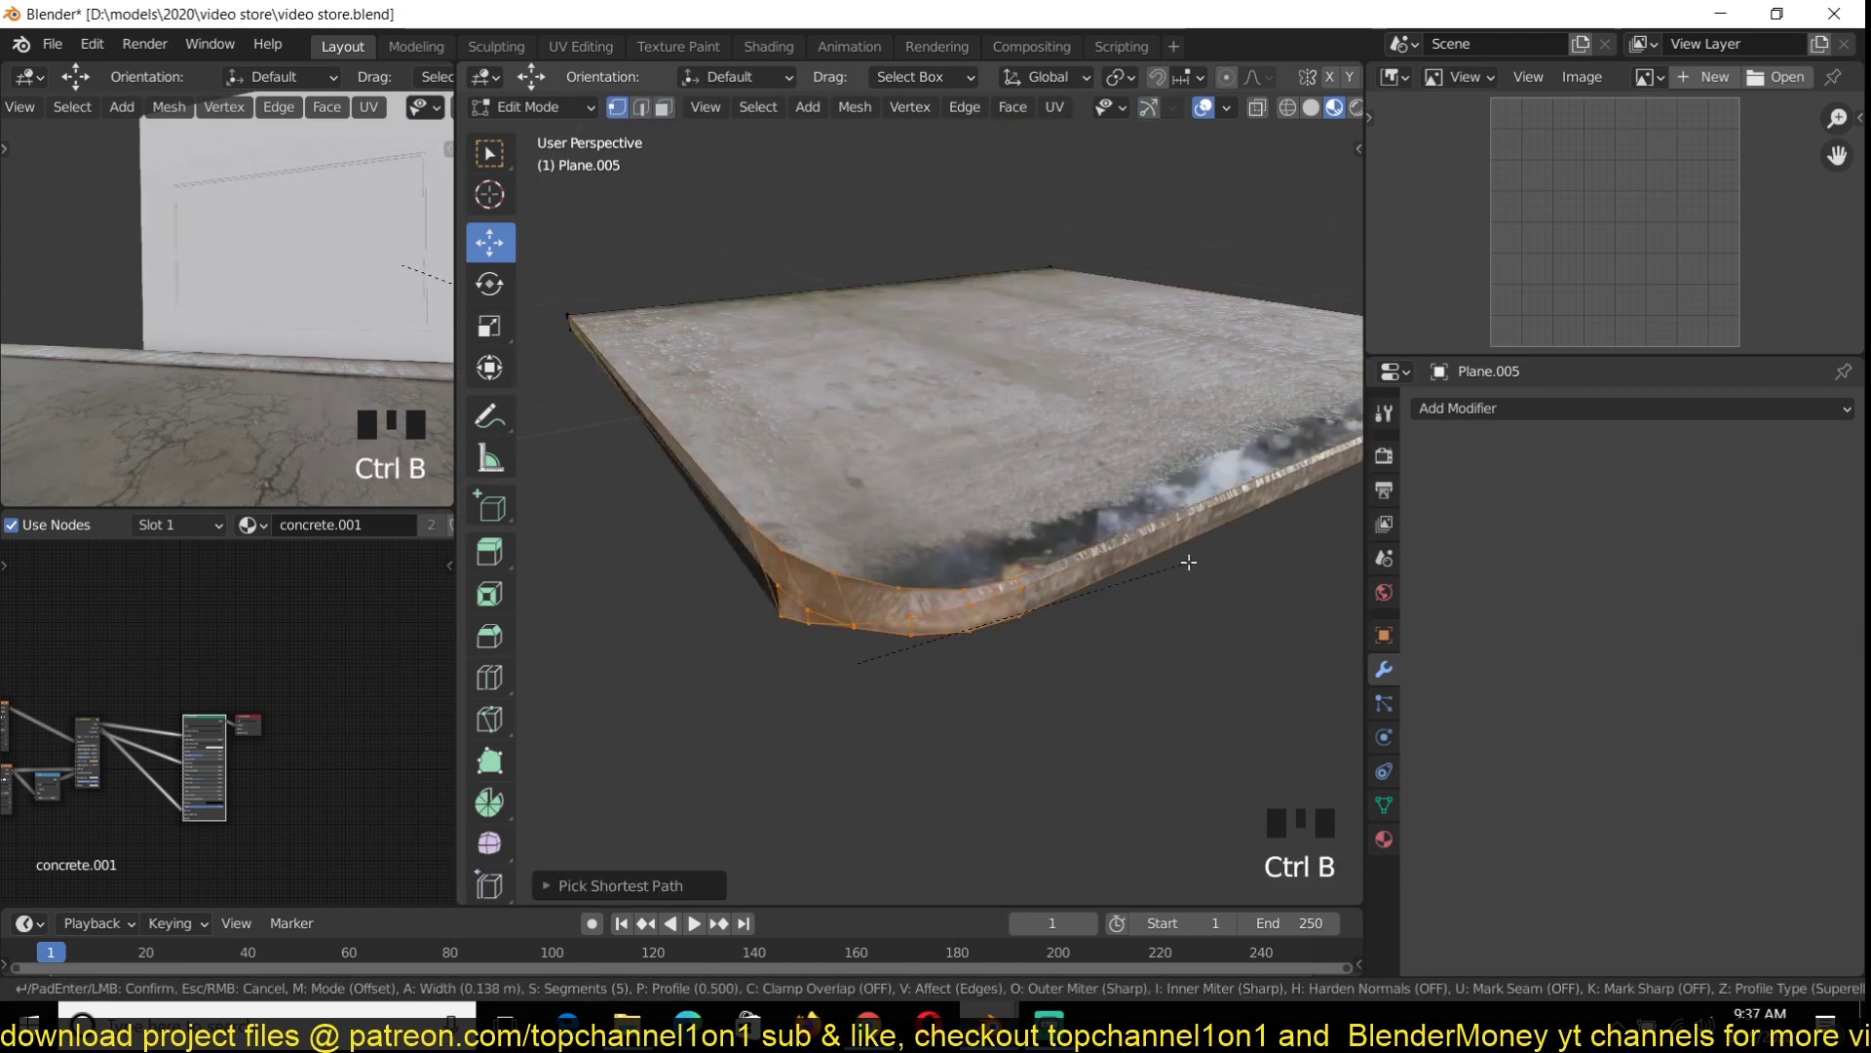
right_click(1188, 562)
Place the 3D cursor on the slab's side edge and spin the curb's end profile around it in 12 steps as a rounded corner
key(Tab)
key(Tab)
key(KP_7)
key(z)
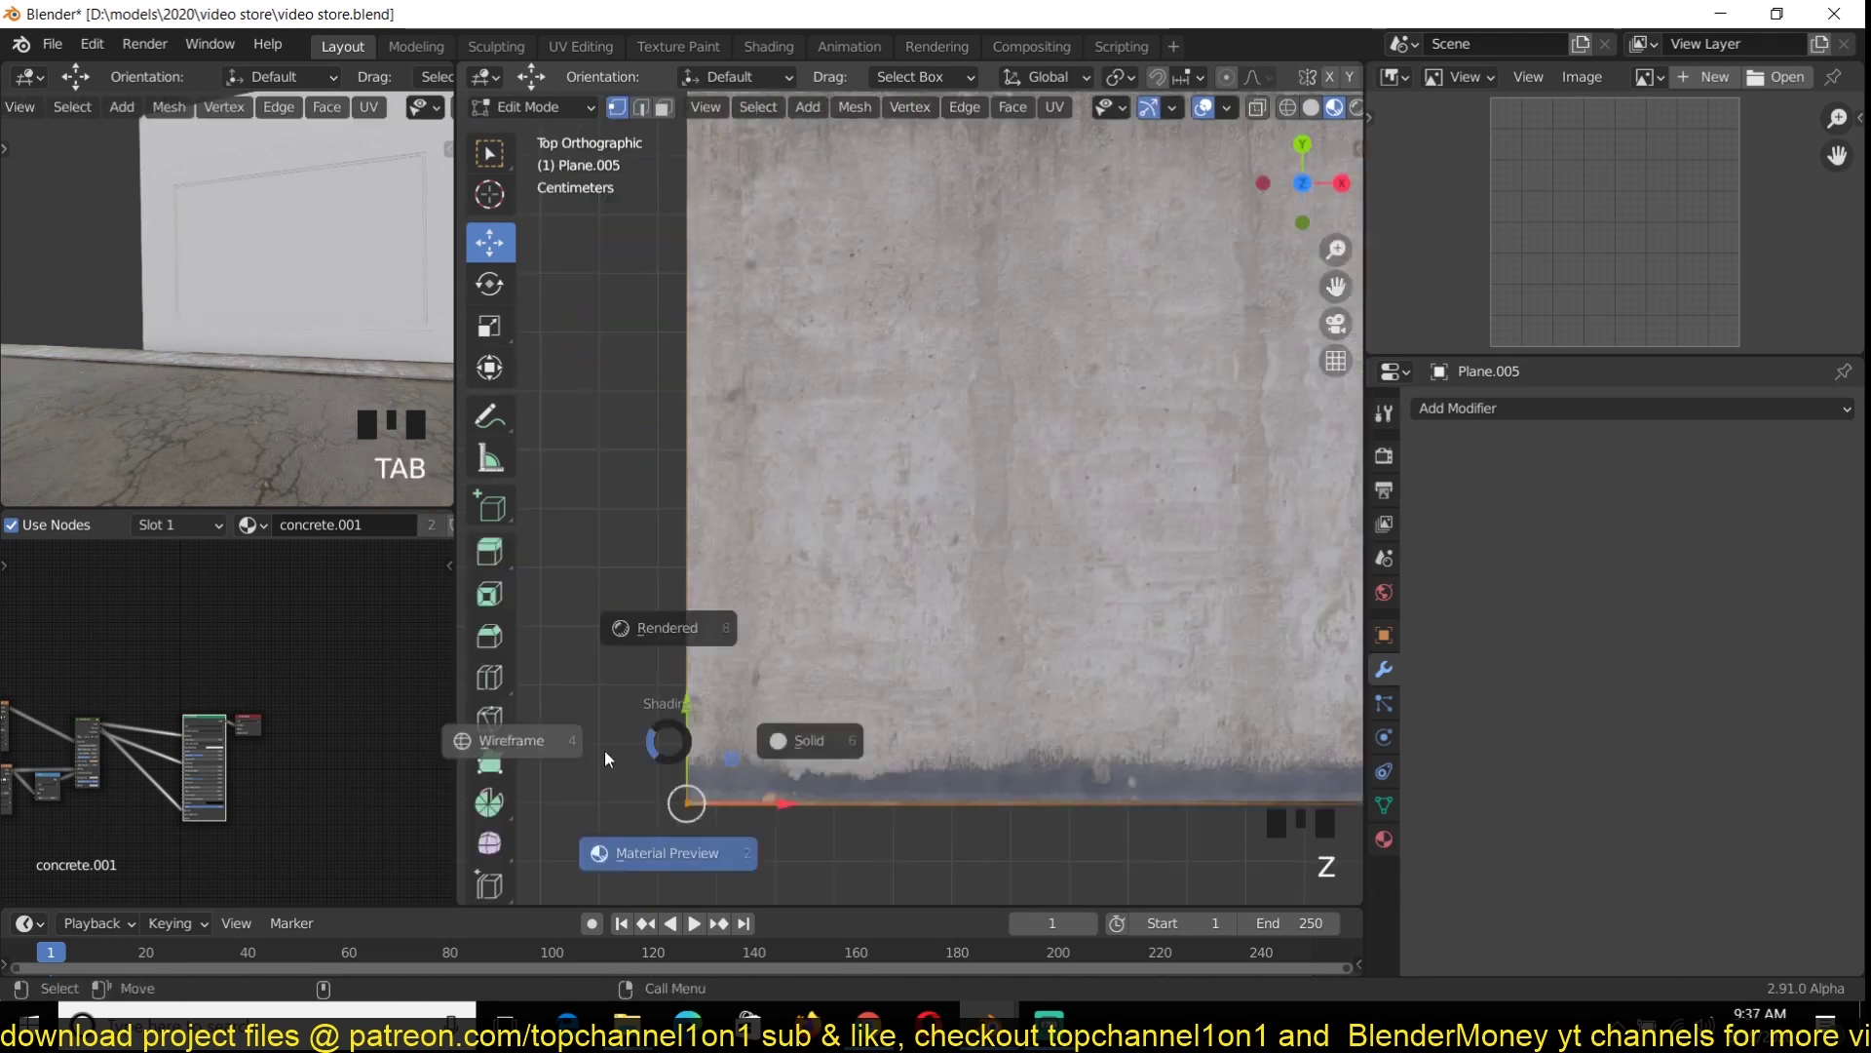
click(605, 754)
scroll(780, 585, down, 2)
shift+middle_drag(760, 470, 966, 511)
shift+right_click(966, 511)
click(575, 885)
click(773, 677)
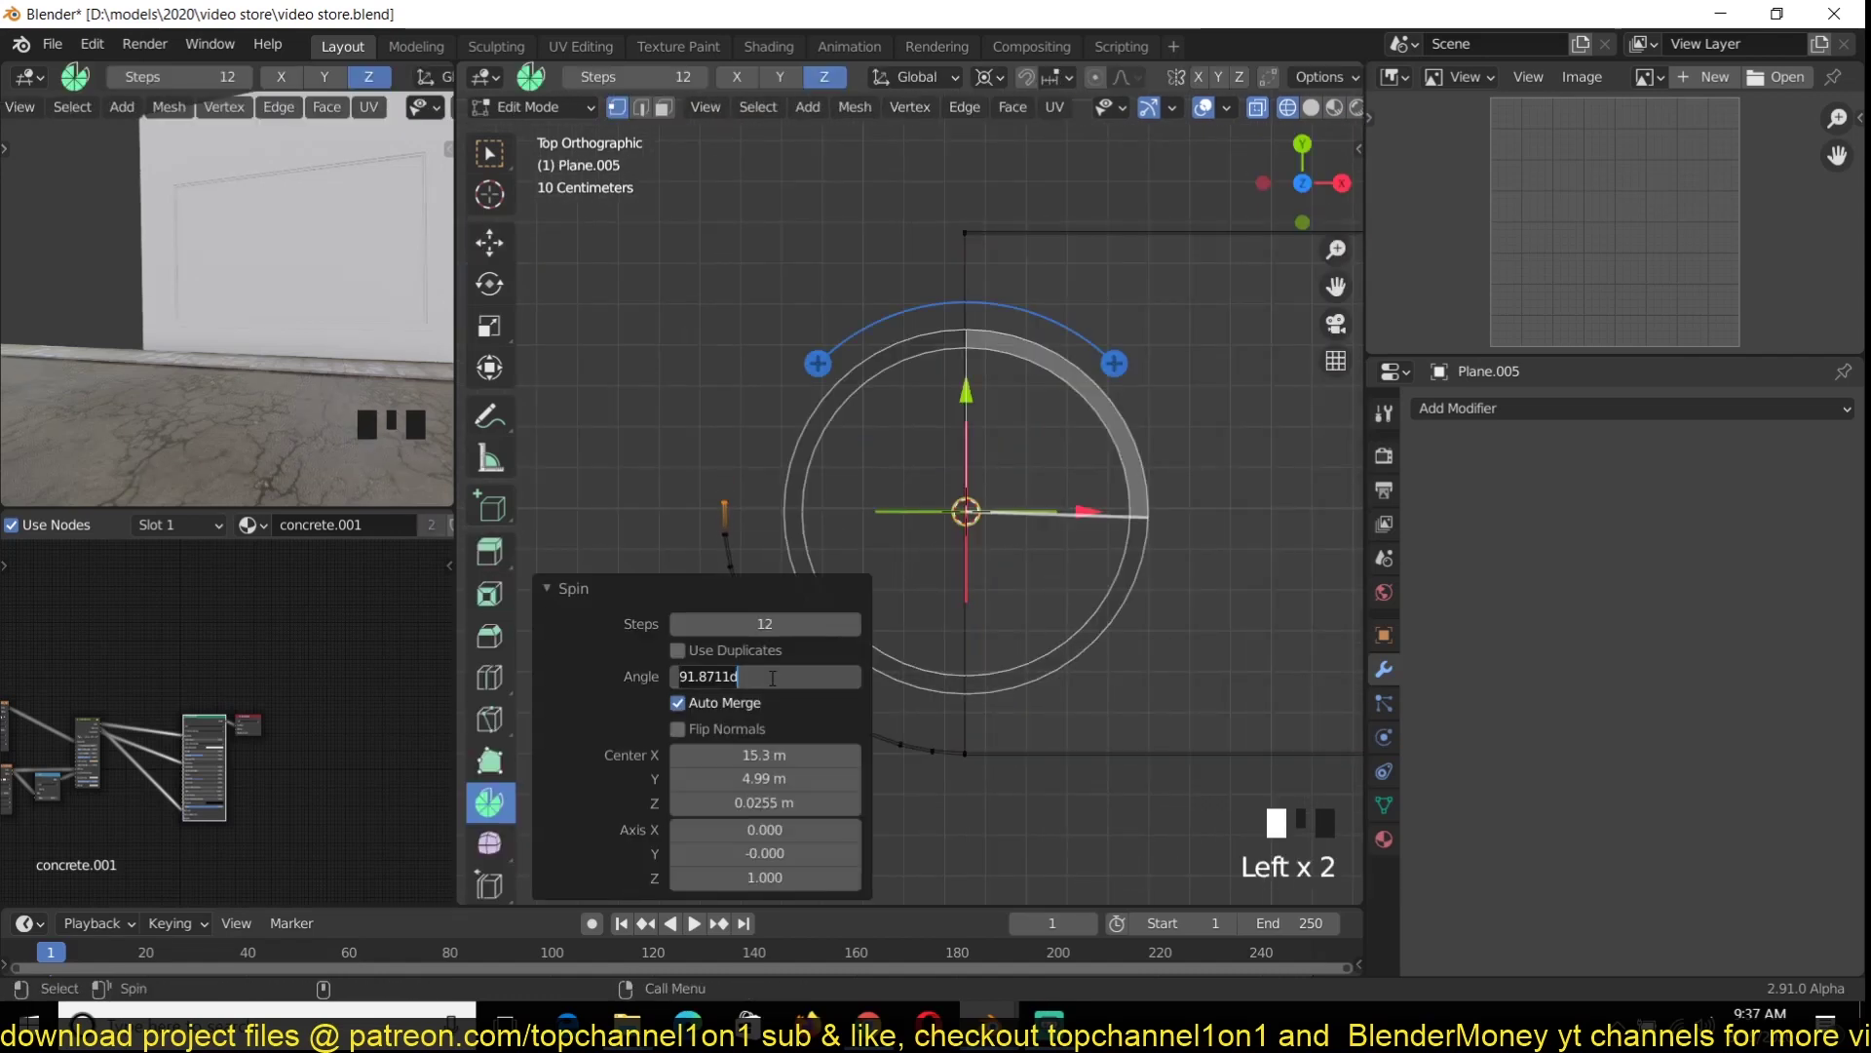
click(490, 243)
Extrude the end profile of the curved curb and flatten it by scaling it to 0 along Y
key(z)
mouse_move(966, 511)
middle_down()
mouse_move(1119, 464)
mouse_move(1033, 487)
middle_up()
key(grave)
ctrl+click(981, 559)
mouse_move(981, 559)
middle_down()
mouse_move(947, 451)
mouse_move(1077, 517)
mouse_move(877, 546)
middle_up()
key(period)
key(e)
key(s)
key(y)
key(0)
key(Return)
Delete the unneeded curb faces and merge all overlapping vertices of the mesh by distance
key(3)
key(x)
key(2)
ctrl+click(1112, 575)
key(ctrl+z)
key(a)
key(1)
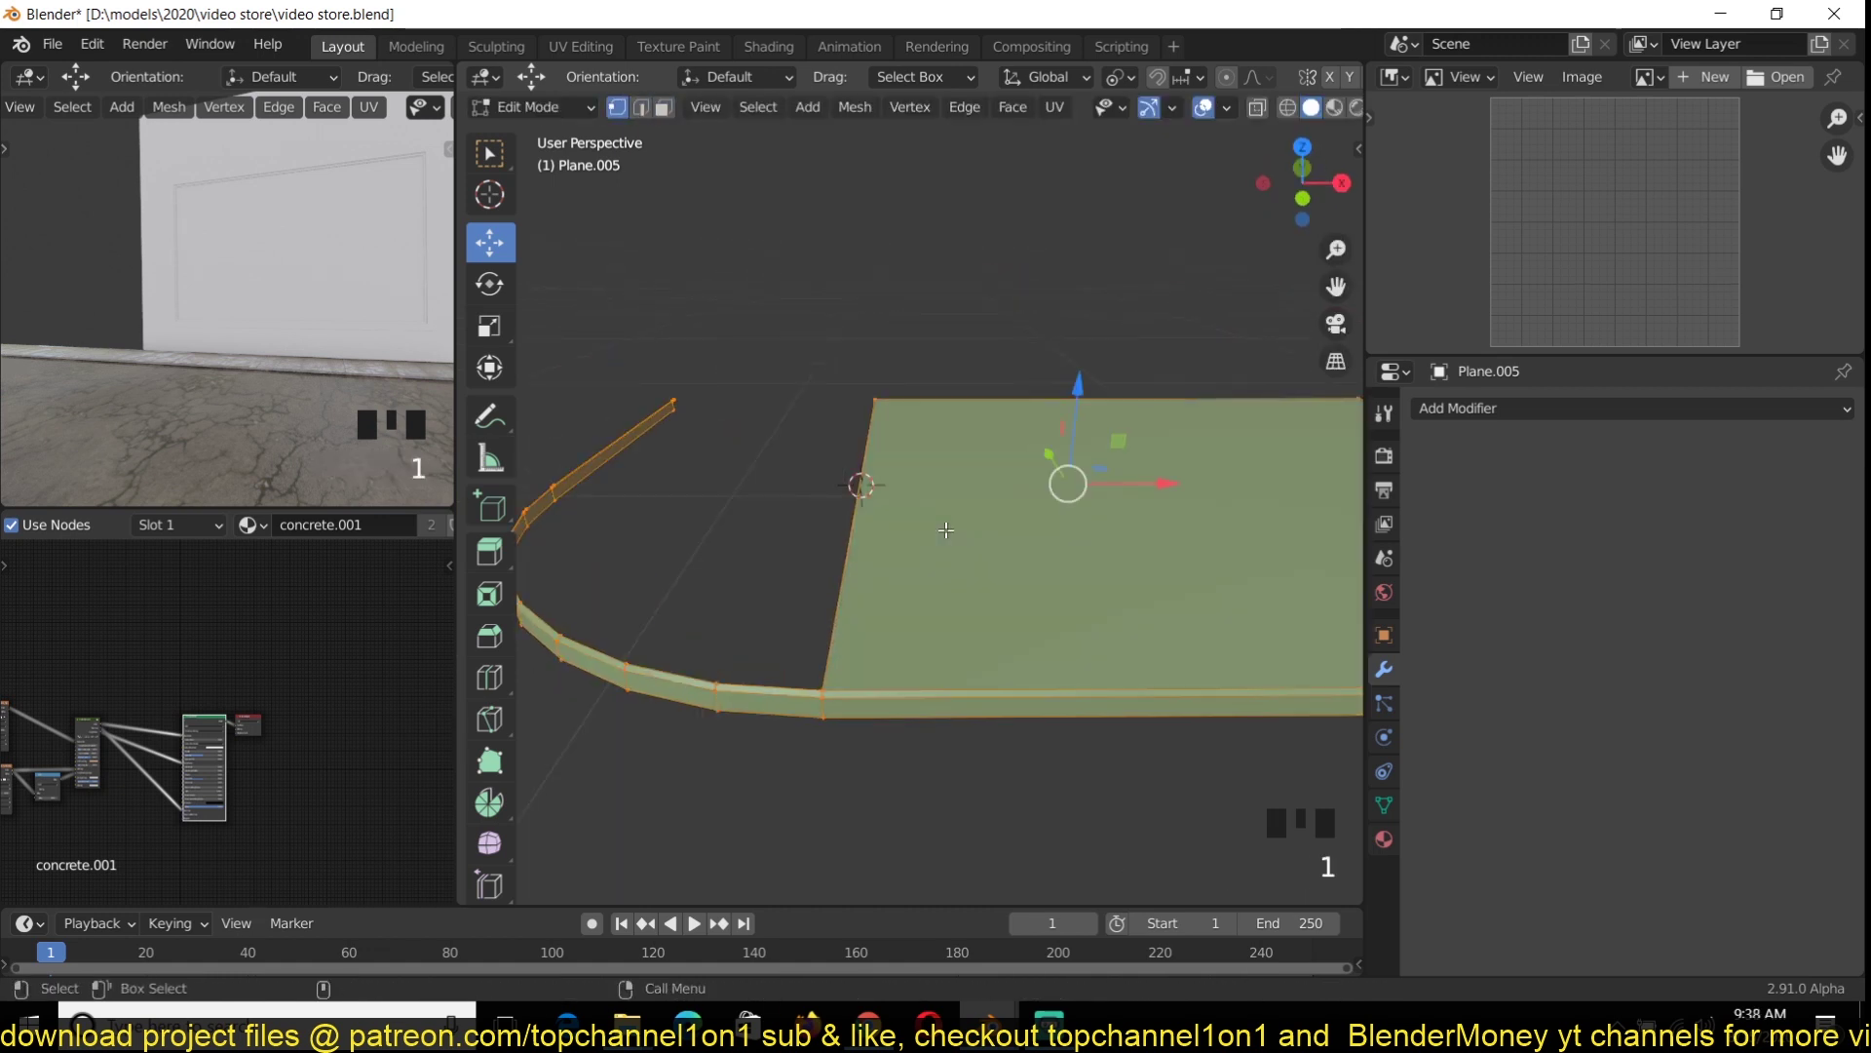
key(m)
key(b)
Try to fill the area between the slab's side edge and the curved curb's top edge with a face
key(2)
ctrl+click(606, 459)
middle_drag(606, 459, 1031, 605)
scroll(1031, 606, up, 2)
scroll(1031, 605, down, 3)
click(902, 624)
key(g)
middle_drag(902, 624, 798, 501)
alt+click(799, 500)
scroll(798, 501, up, 3)
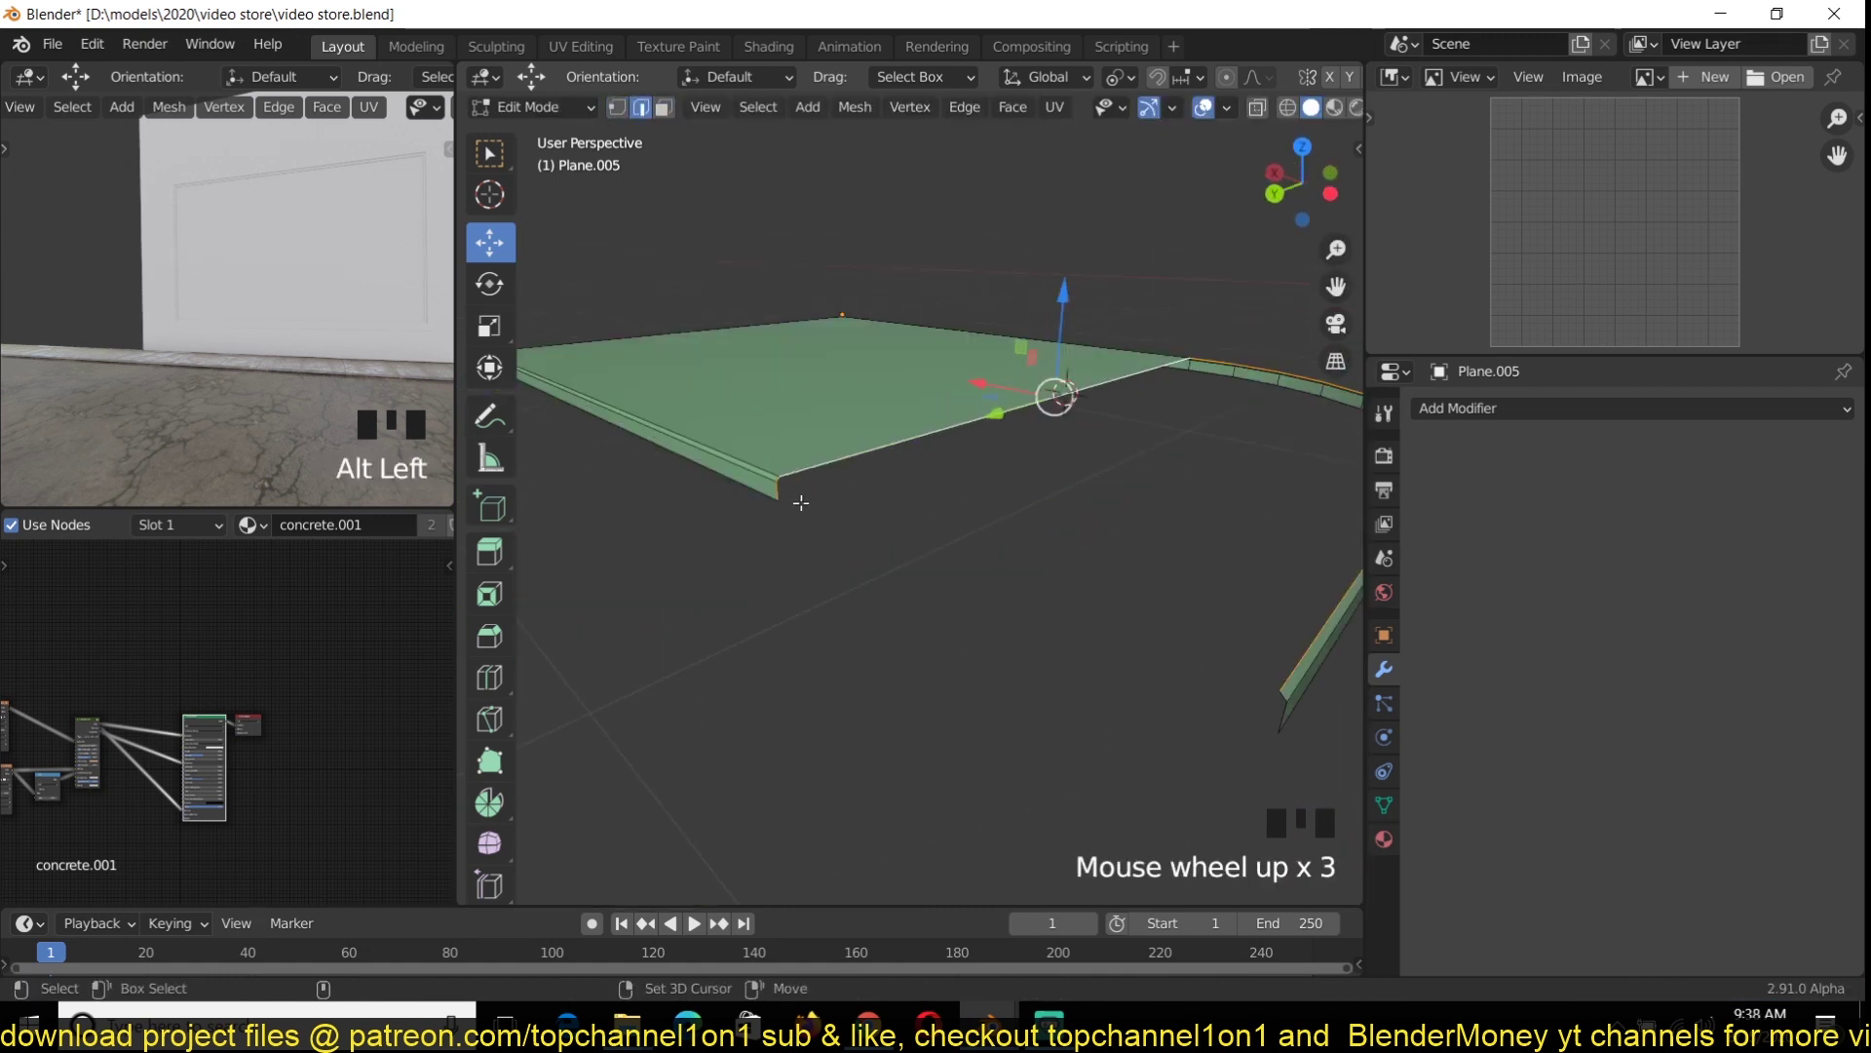
key(f)
Undo the last edits and fill the area between the slab and the curved curb with a new face
key(ctrl+z)
key(ctrl+z)
key(ctrl+z)
key(ctrl+z)
scroll(1012, 581, up, 3)
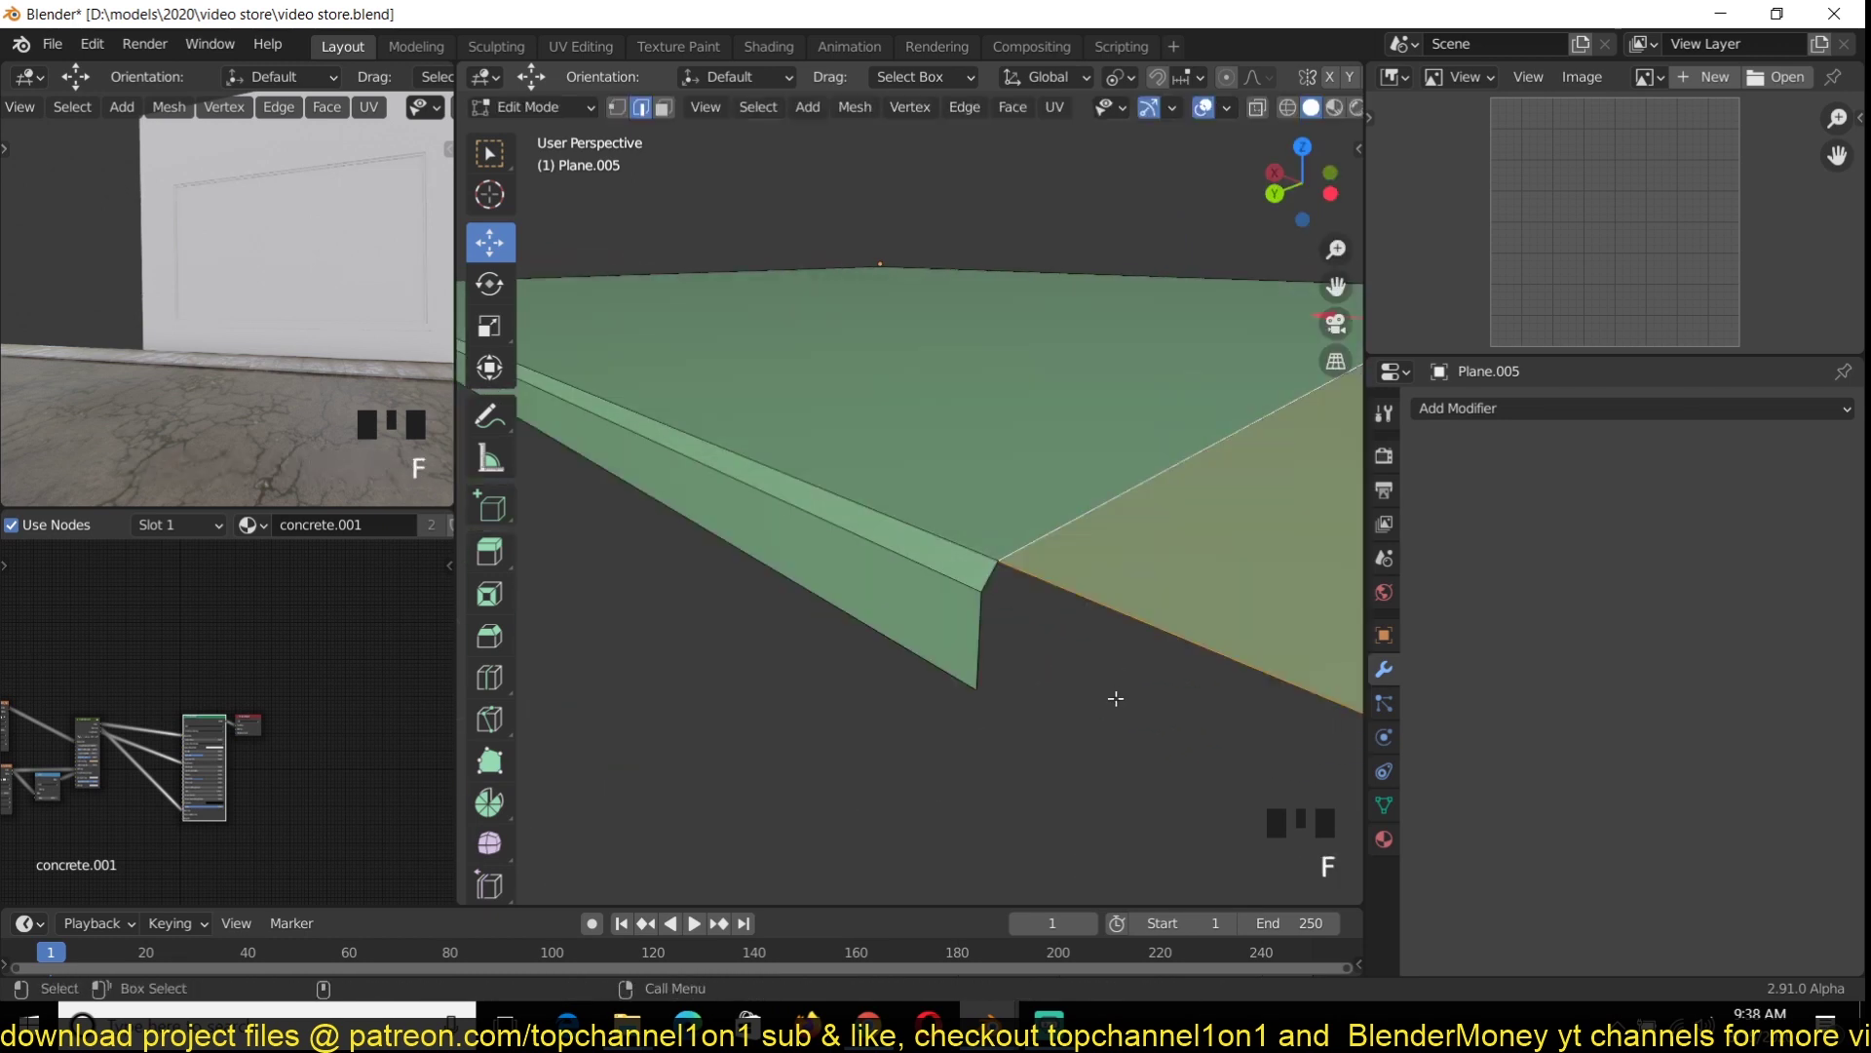
Extrude the curb's end edge at the open side of the rounded sidewalk section
scroll(1116, 698, down, 3)
key(alt+a)
click(703, 452)
key(e)
right_click(697, 458)
drag(592, 434, 1062, 691)
Align the extruded curb edge with the sidewalk's corner, shifting it about 0.005 m along X
key(KP_7)
click(952, 499)
drag(954, 436, 965, 510)
scroll(964, 510, down, 5)
scroll(1033, 409, up, 3)
middle_drag(964, 509, 916, 507)
click(912, 507)
drag(848, 479, 825, 466)
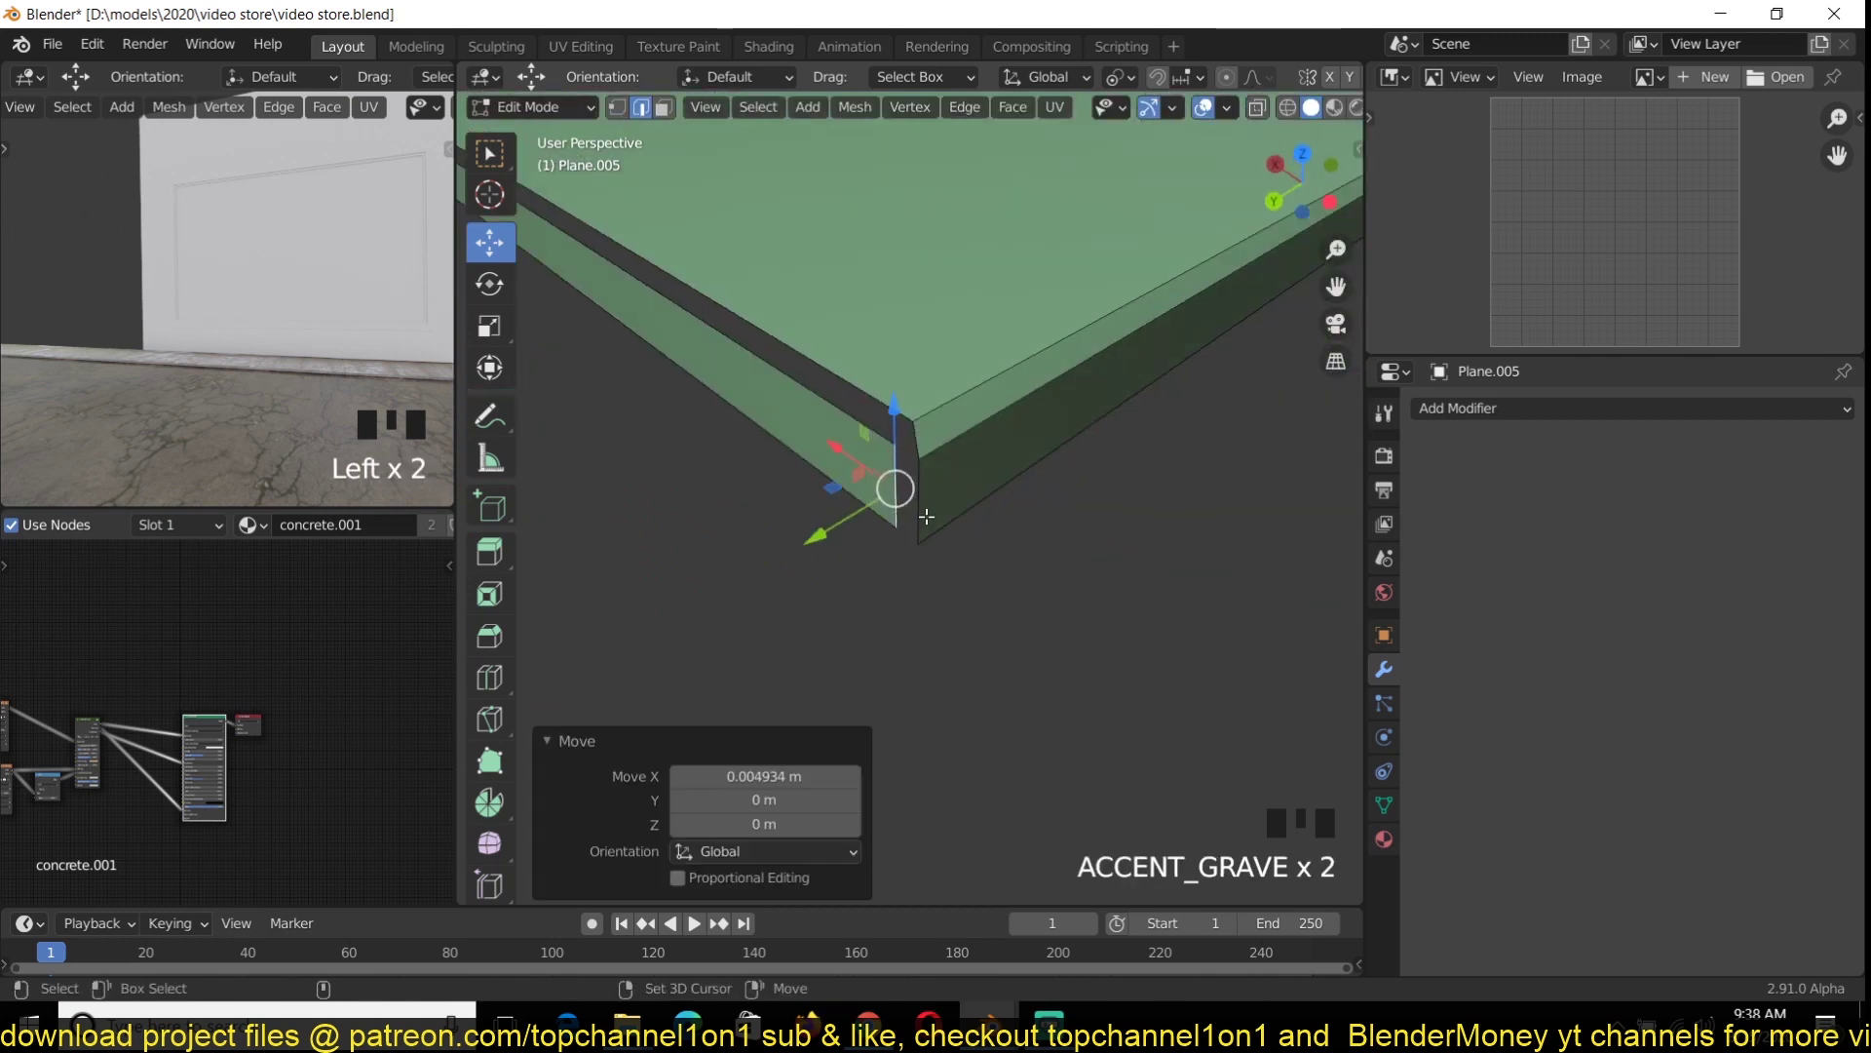
Fill the gap at the curb's corner, check the slab with its material shown, and save the file
key(f)
key(Tab)
scroll(1097, 581, down, 5)
click(1295, 107)
middle_drag(1150, 468, 1021, 519)
key(ctrl+s)
key(Tab)
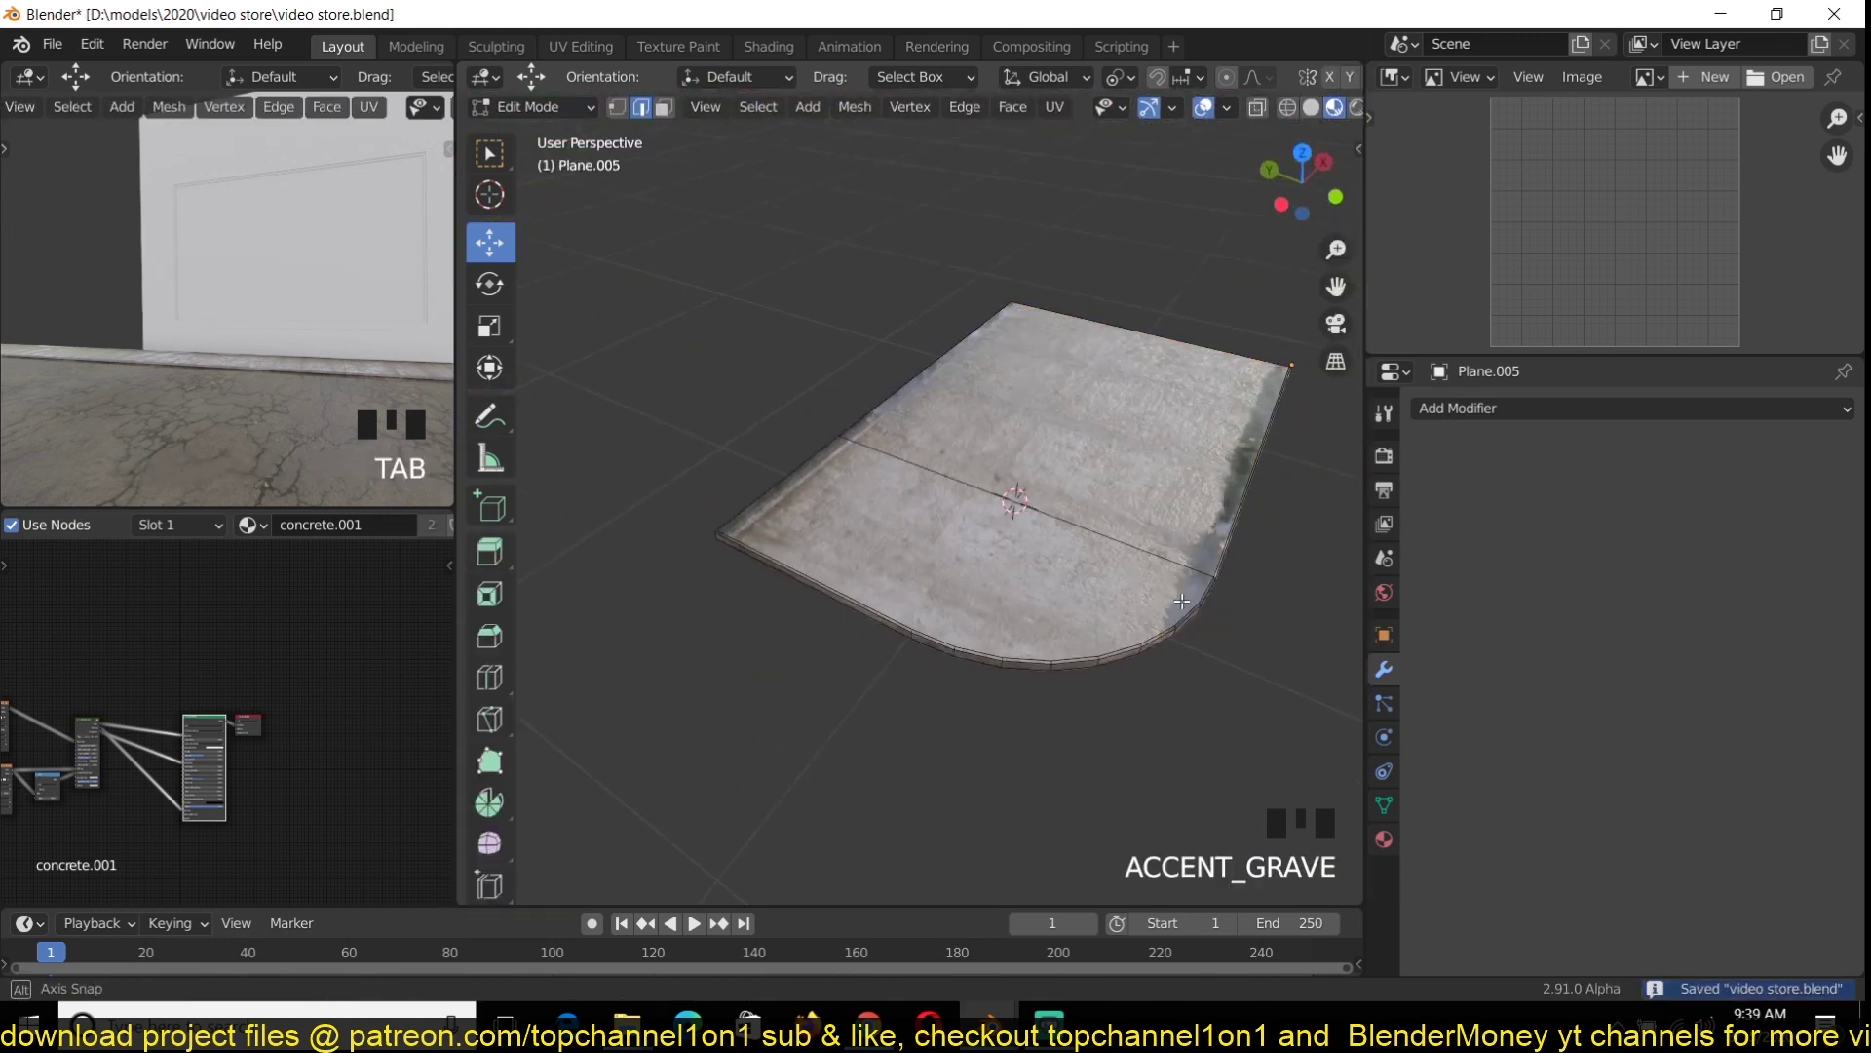
Set the roughness of the rounded slab's concrete.001 material to -0.090 and inspect the slab's surface
key(Tab)
middle_drag(910, 535, 779, 585)
scroll(355, 786, up, 6)
scroll(355, 785, up, 1)
middle_drag(906, 585, 748, 686)
scroll(332, 683, up, 3)
shift+drag(380, 618, 366, 618)
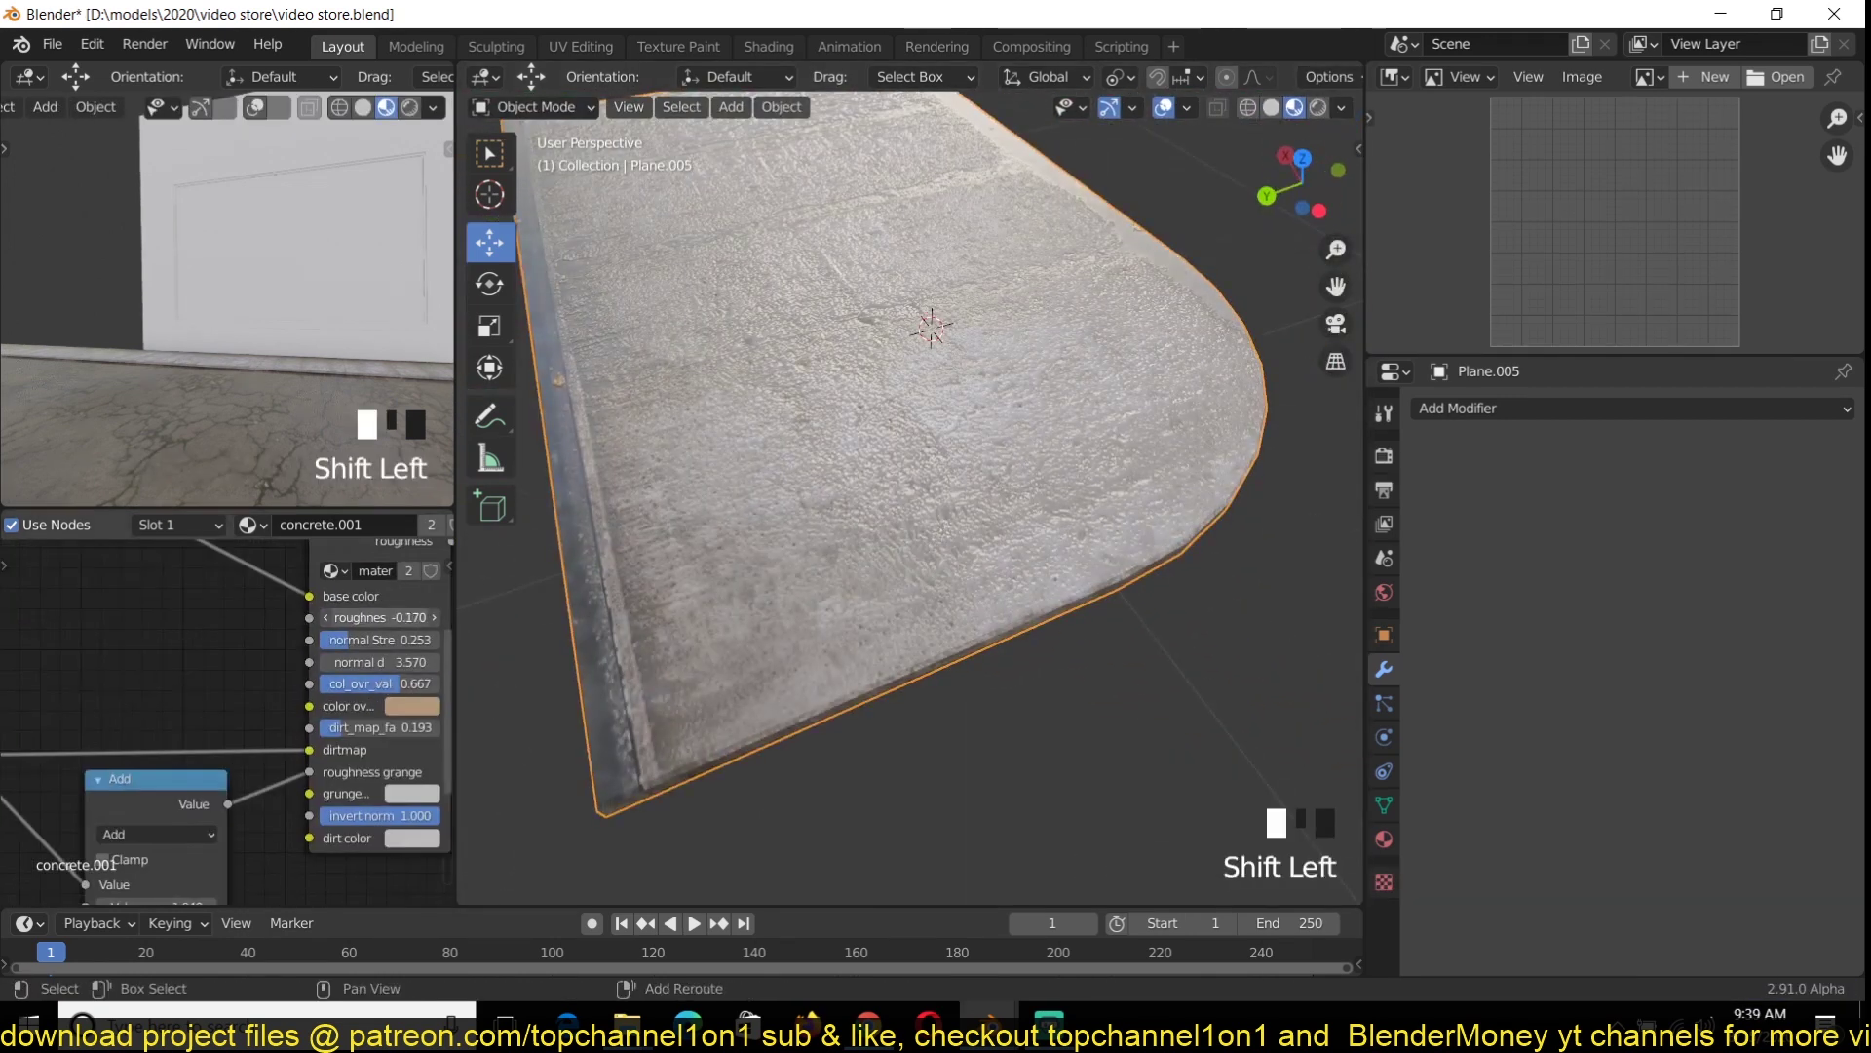
key(alt+a)
middle_drag(906, 546, 791, 564)
scroll(1066, 644, down, 3)
key(Tab)
key(Tab)
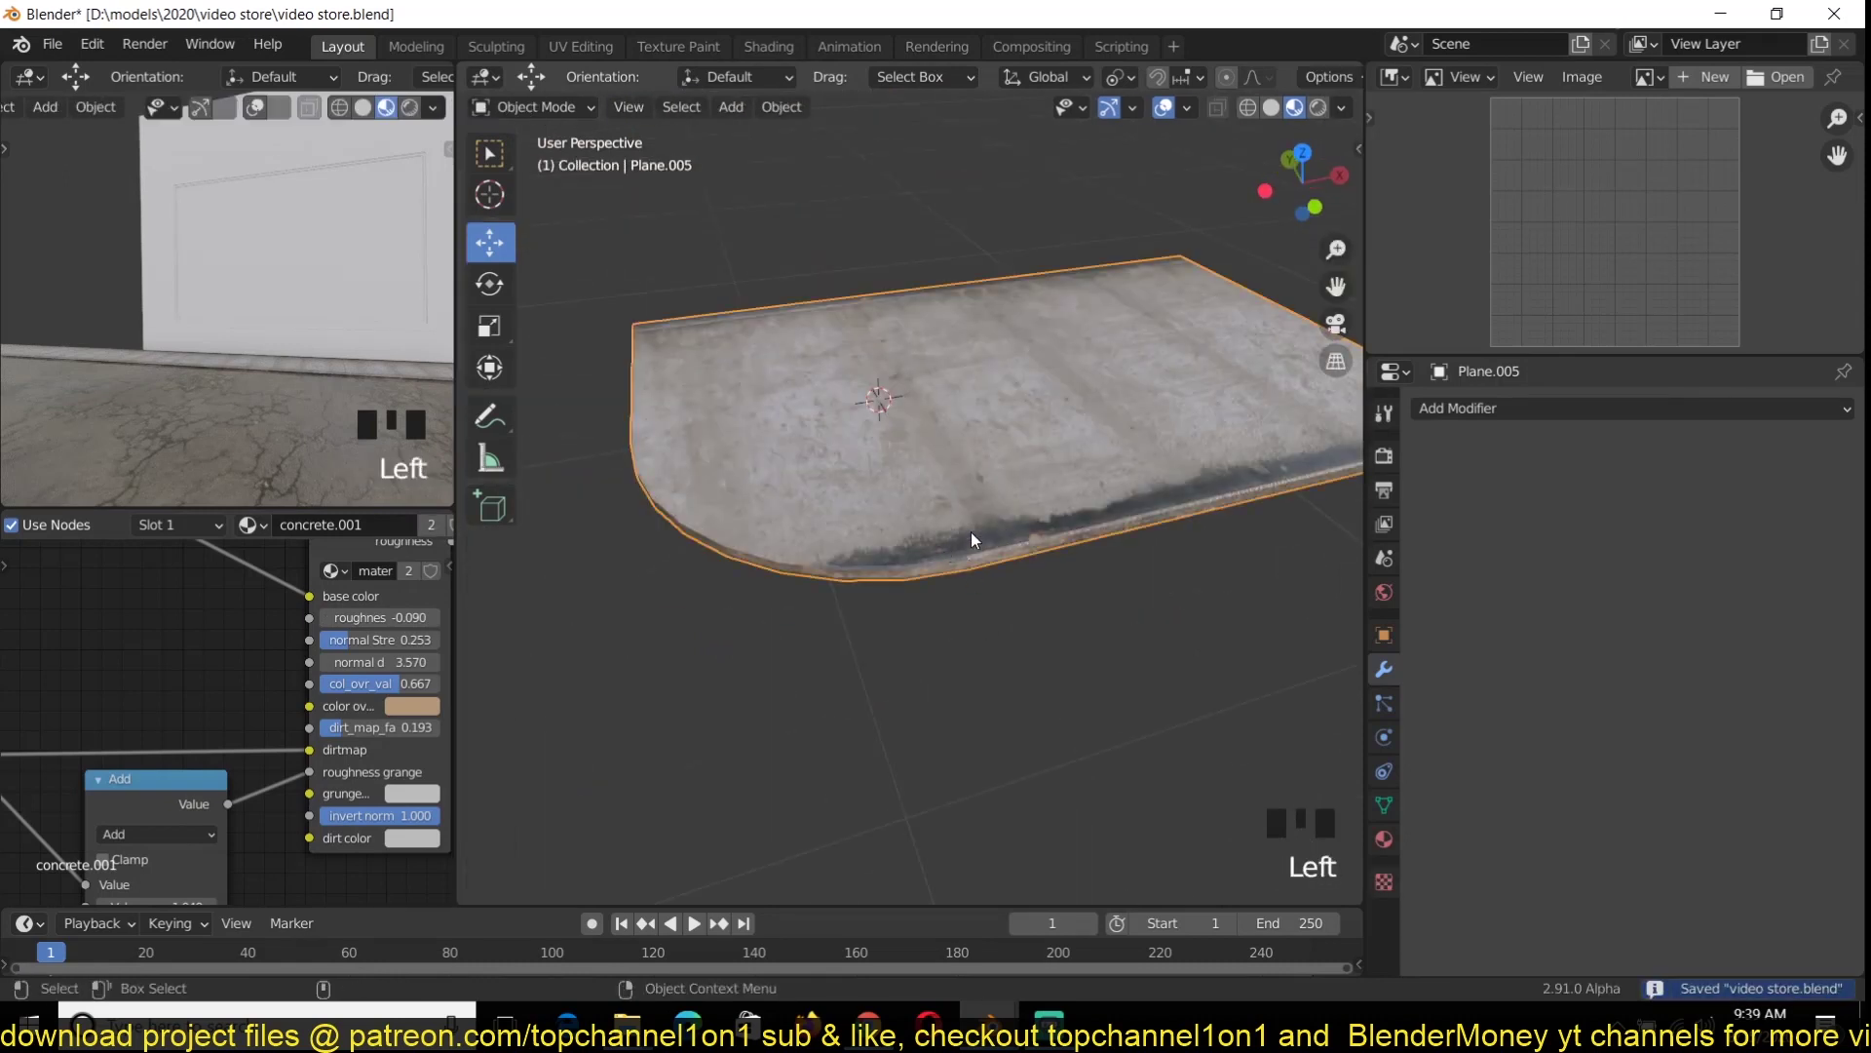
Isolate the rounded slab, adjust its mesh from the top view in Edit Mode, and save the file
key(KP_Divide)
key(KP_7)
scroll(1067, 532, down, 6)
key(Tab)
click(1257, 107)
scroll(1068, 532, up, 5)
drag(1070, 282, 1230, 721)
click(1257, 107)
drag(1051, 512, 1050, 512)
key(Tab)
key(ctrl+z)
key(a)
drag(919, 507, 1114, 500)
key(Tab)
key(alt+a)
key(ctrl+s)
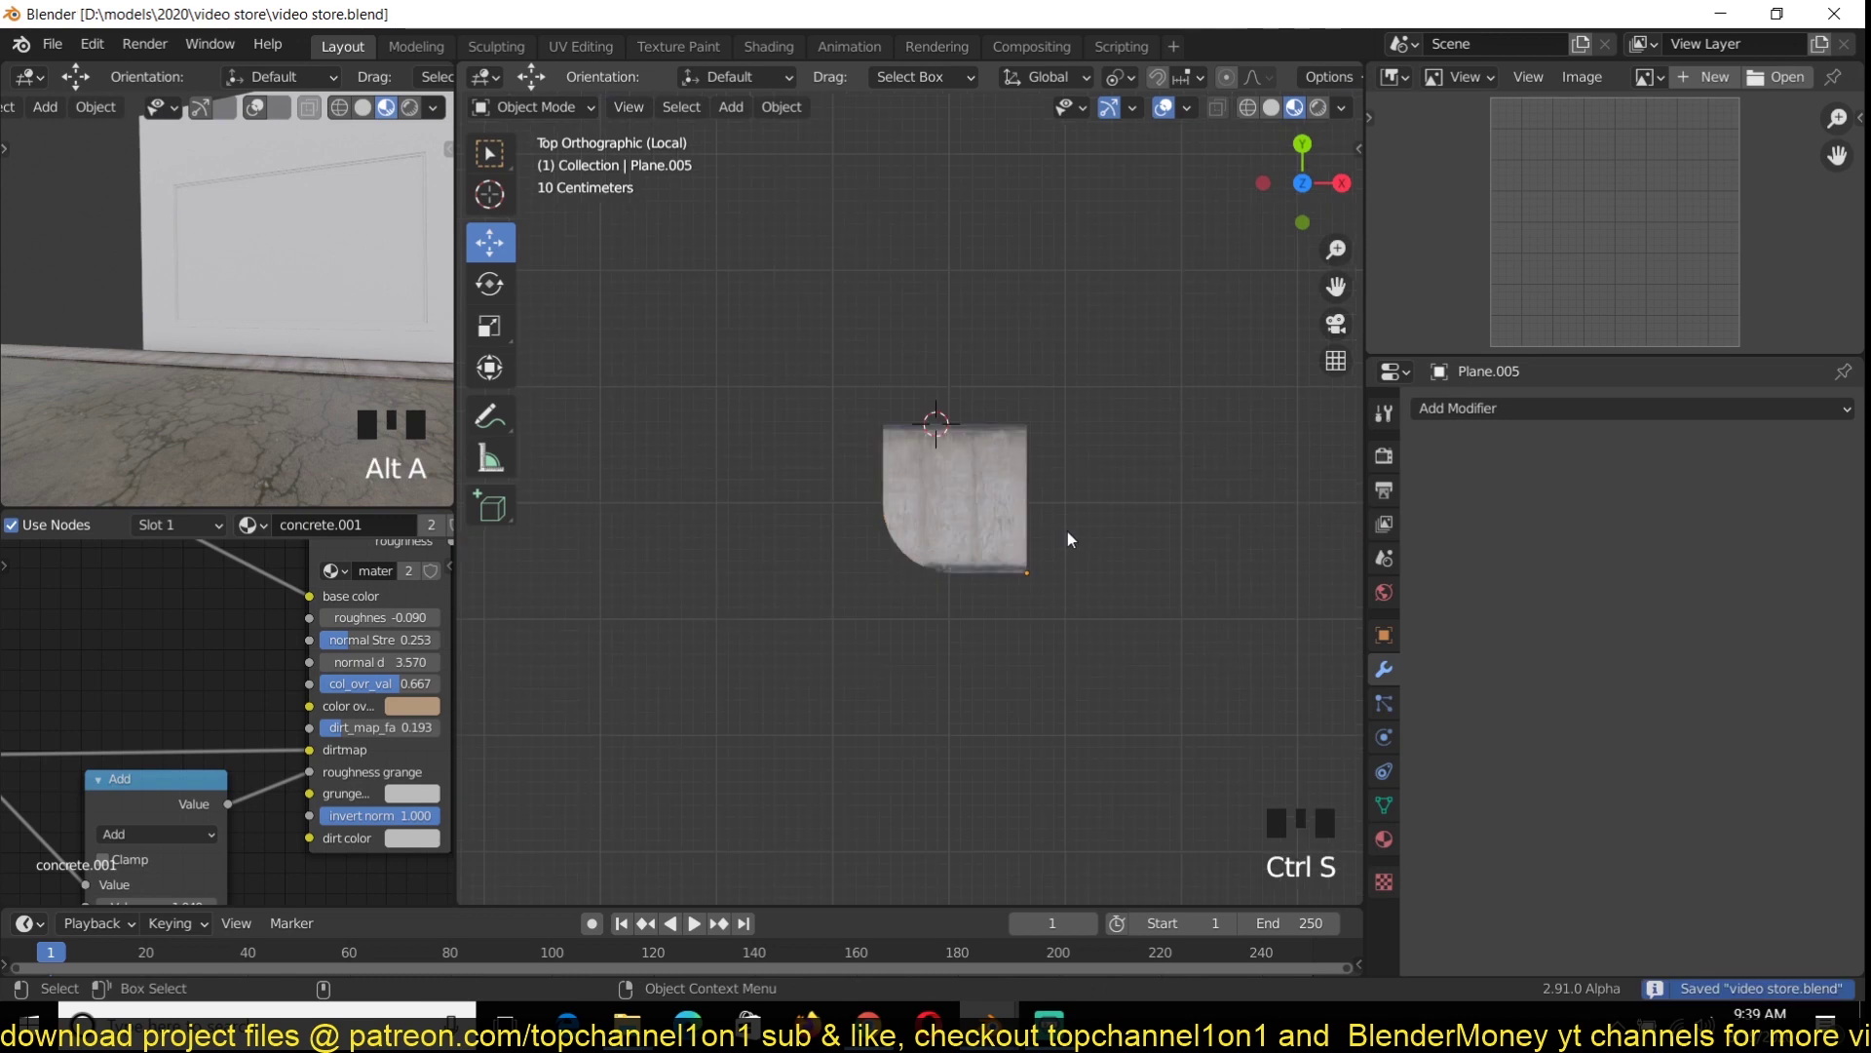
Remove the second Array modifier from the straight curb and set the remaining array's count to 11
key(KP_Divide)
scroll(1068, 530, down, 7)
key(KP_7)
shift+middle_drag(700, 635, 974, 524)
click(1068, 536)
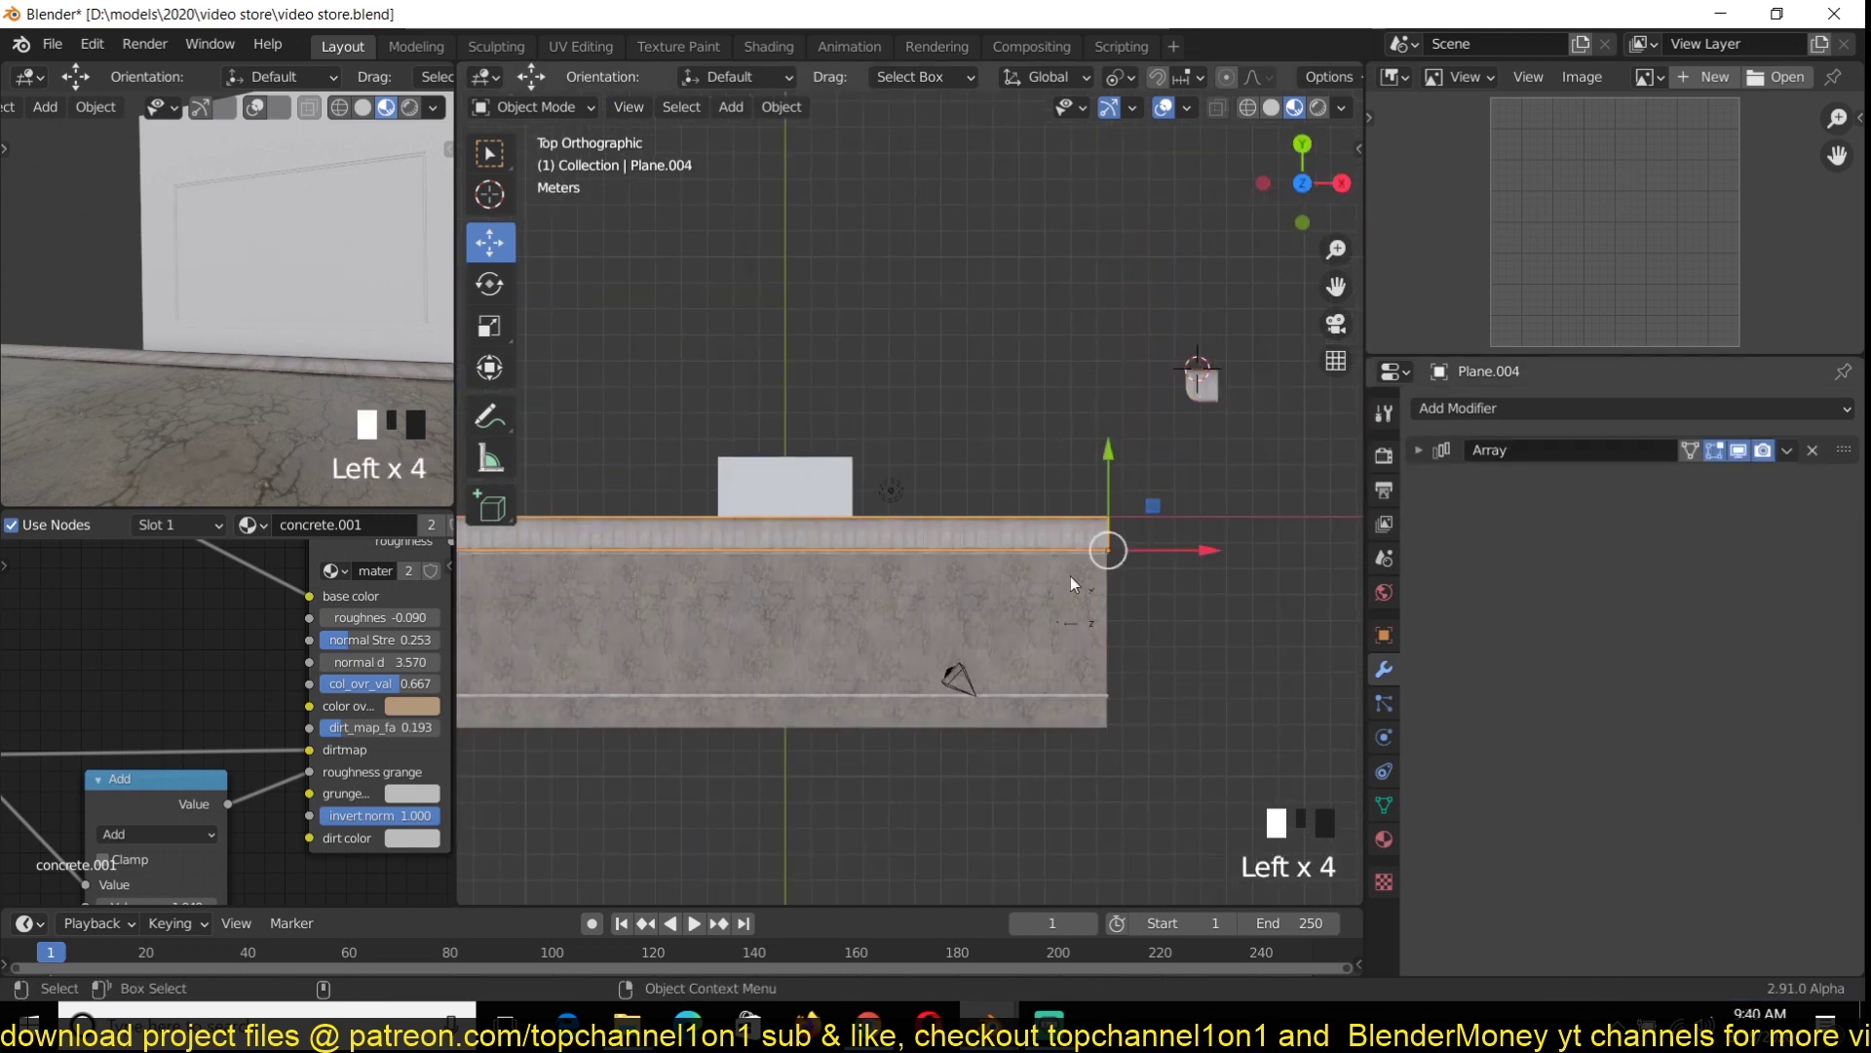
click(1071, 554)
click(1812, 452)
key(ctrl+z)
click(1419, 451)
click(1813, 482)
click(1419, 451)
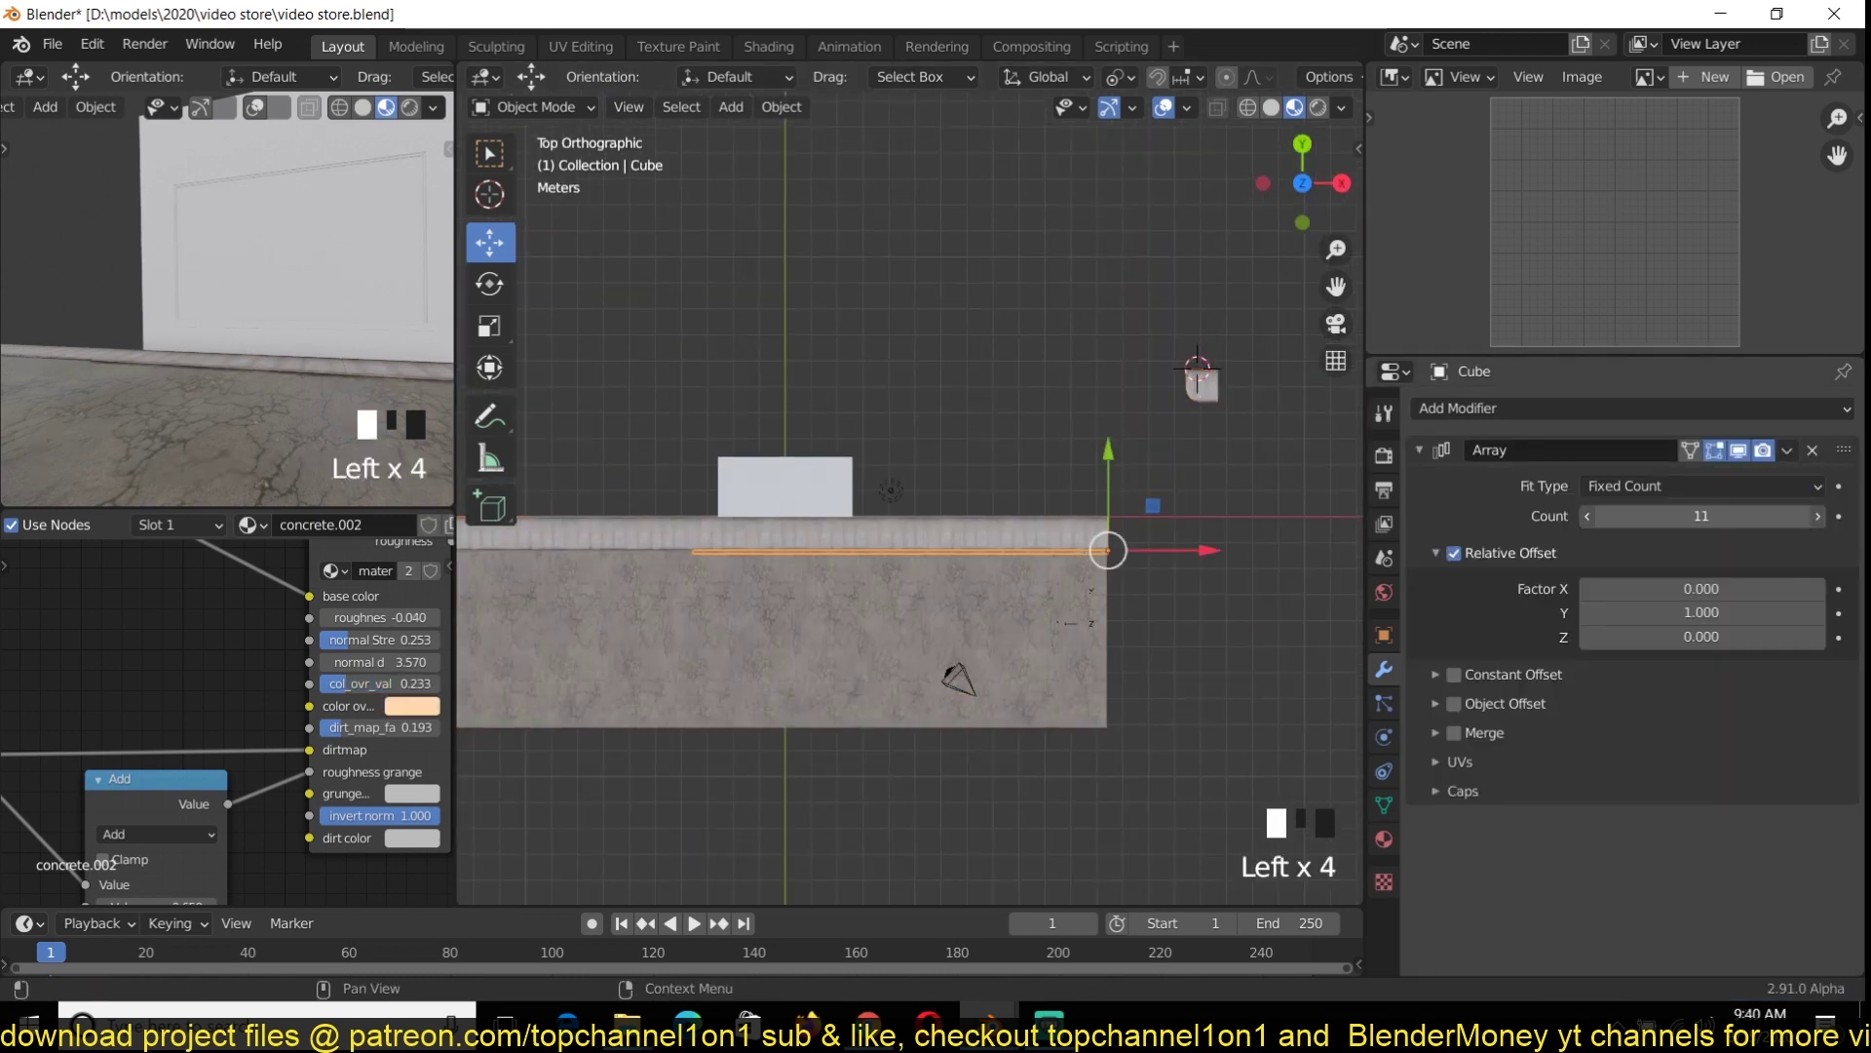
Move the rounded slab to the open end of the sidewalk in front of the storefront wall
click(1228, 396)
click(571, 580)
key(KP_Decimal)
scroll(1068, 587, down, 1)
scroll(1064, 604, down, 2)
drag(1068, 587, 1364, 625)
middle_drag(438, 628, 397, 611)
middle_drag(843, 459, 1066, 512)
Adjust the rounded slab's height along Z to fit beside the sidewalk and save the file
shift+click(828, 605)
shift+click(827, 604)
key(g)
key(z)
click(827, 592)
scroll(1067, 512, down, 2)
key(ctrl+s)
Set the sidewalk's array count to 10 and slide the rounded slab outward from the sidewalk's end
click(1419, 450)
drag(1705, 515, 1647, 516)
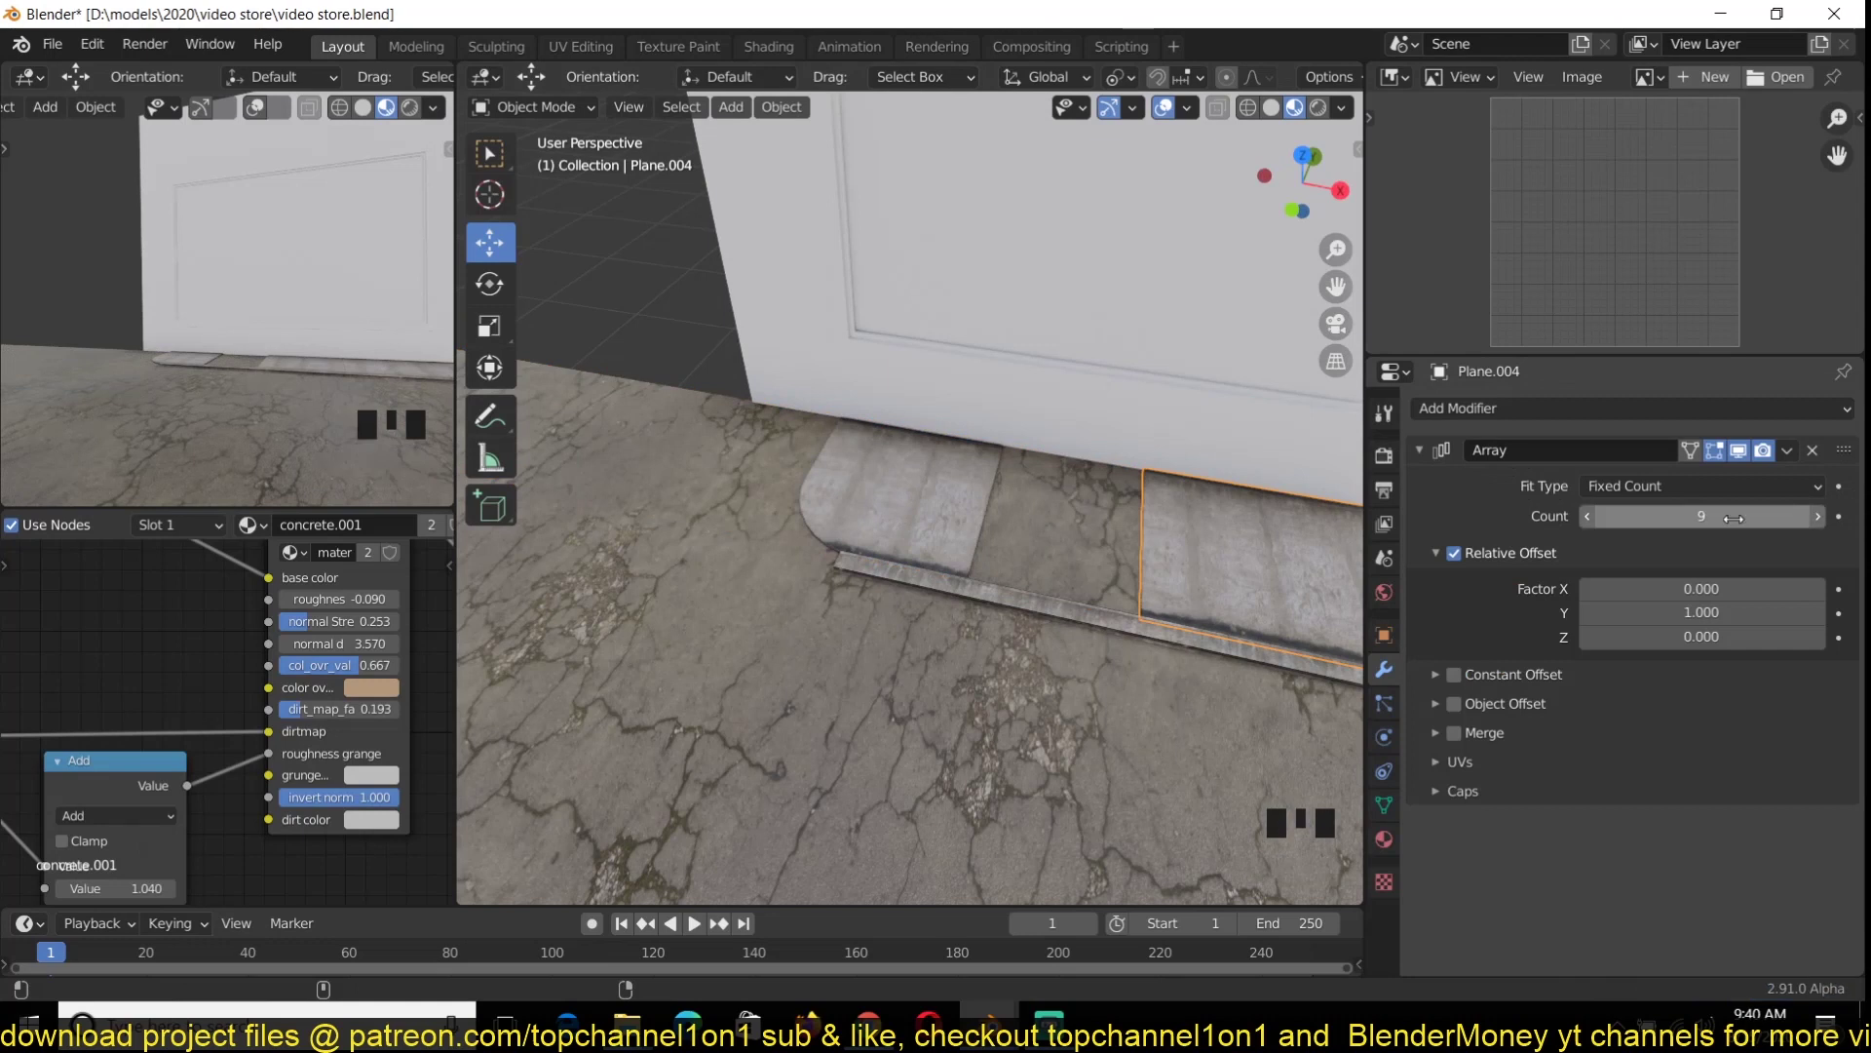
click(1821, 515)
click(936, 516)
drag(746, 511, 746, 512)
click(950, 521)
Mirror the sidewalk along Y, reposition it along Y beside the curb, and scale it up
key(grave)
middle_drag(1033, 526, 1039, 705)
middle_drag(1228, 682, 1055, 658)
key(s)
key(y)
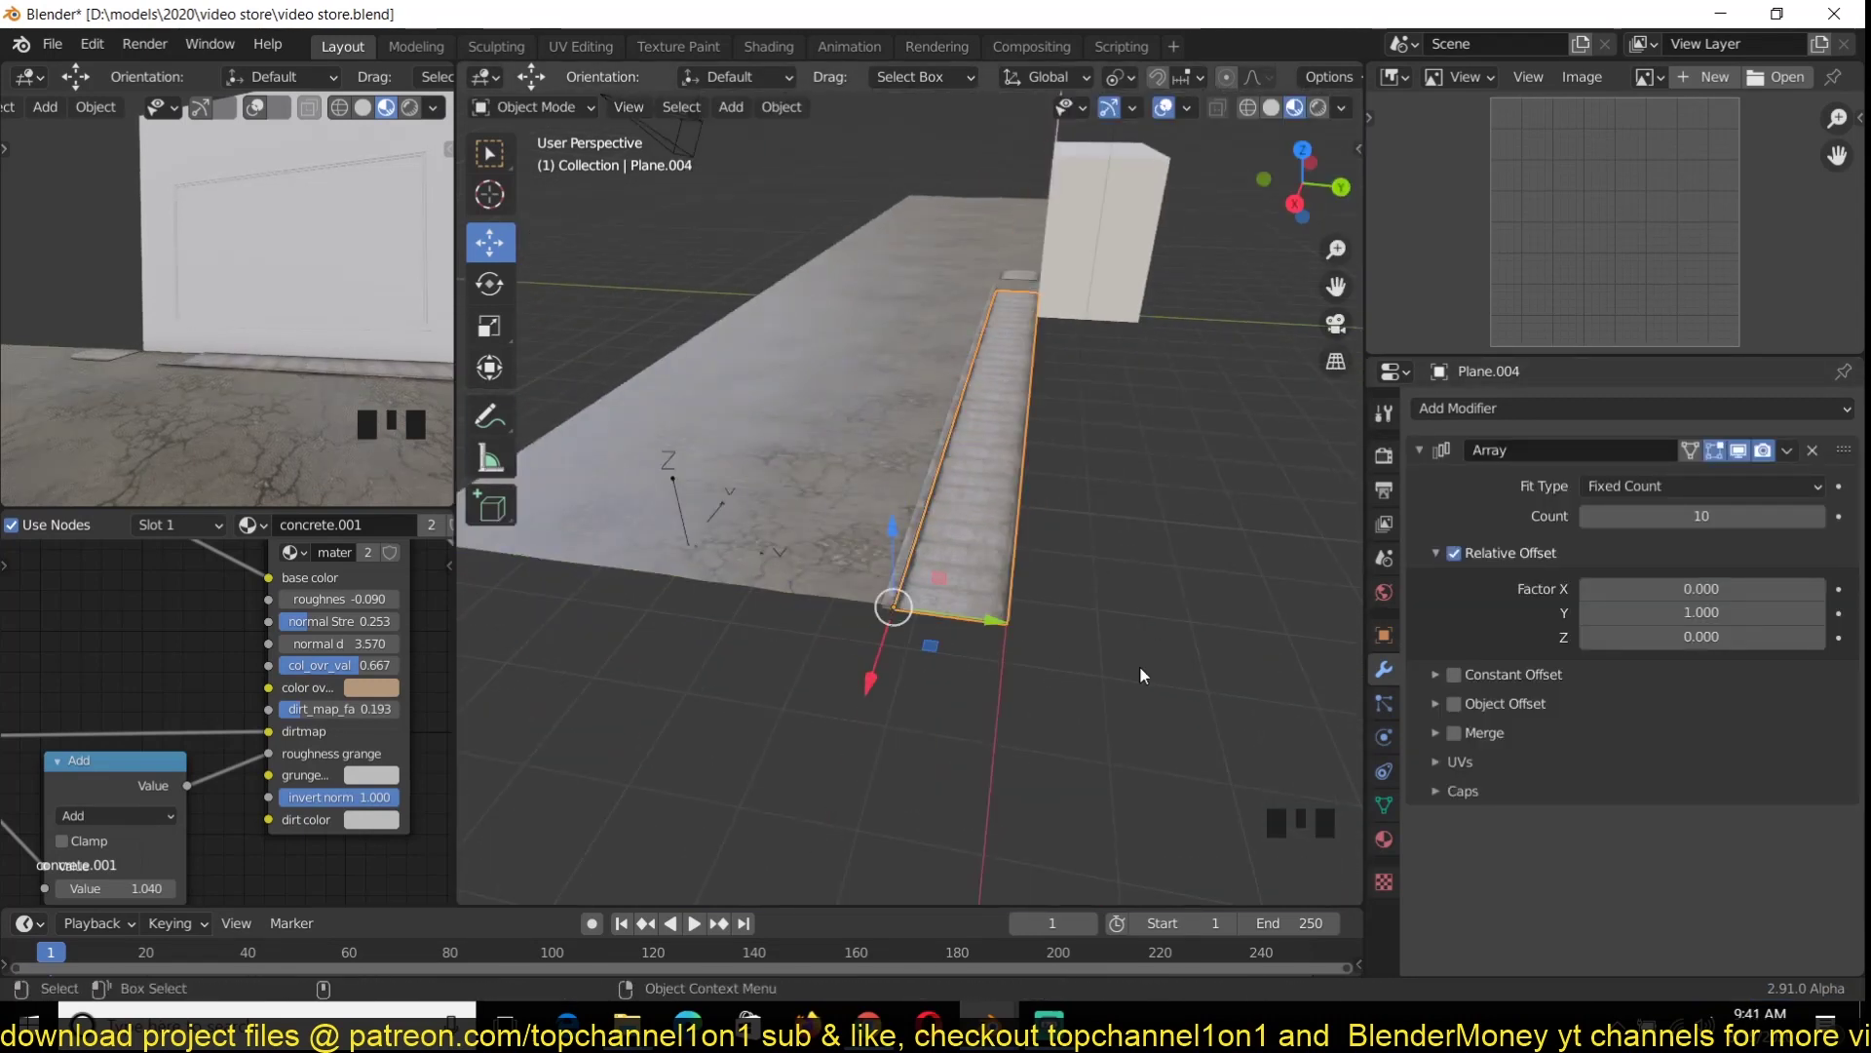
key(ctrl+m)
key(y)
drag(995, 620, 1111, 620)
key(s)
click(1266, 618)
Move the rounded slab about -0.508 m along Y and scale it about 1.15 times to match the sidewalk
middle_drag(1101, 605, 1140, 623)
click(887, 651)
click(882, 651)
drag(919, 741, 850, 730)
click(936, 624)
key(grave)
scroll(1062, 431, down, 2)
scroll(1061, 430, up, 2)
click(732, 587)
key(s)
drag(749, 512, 765, 529)
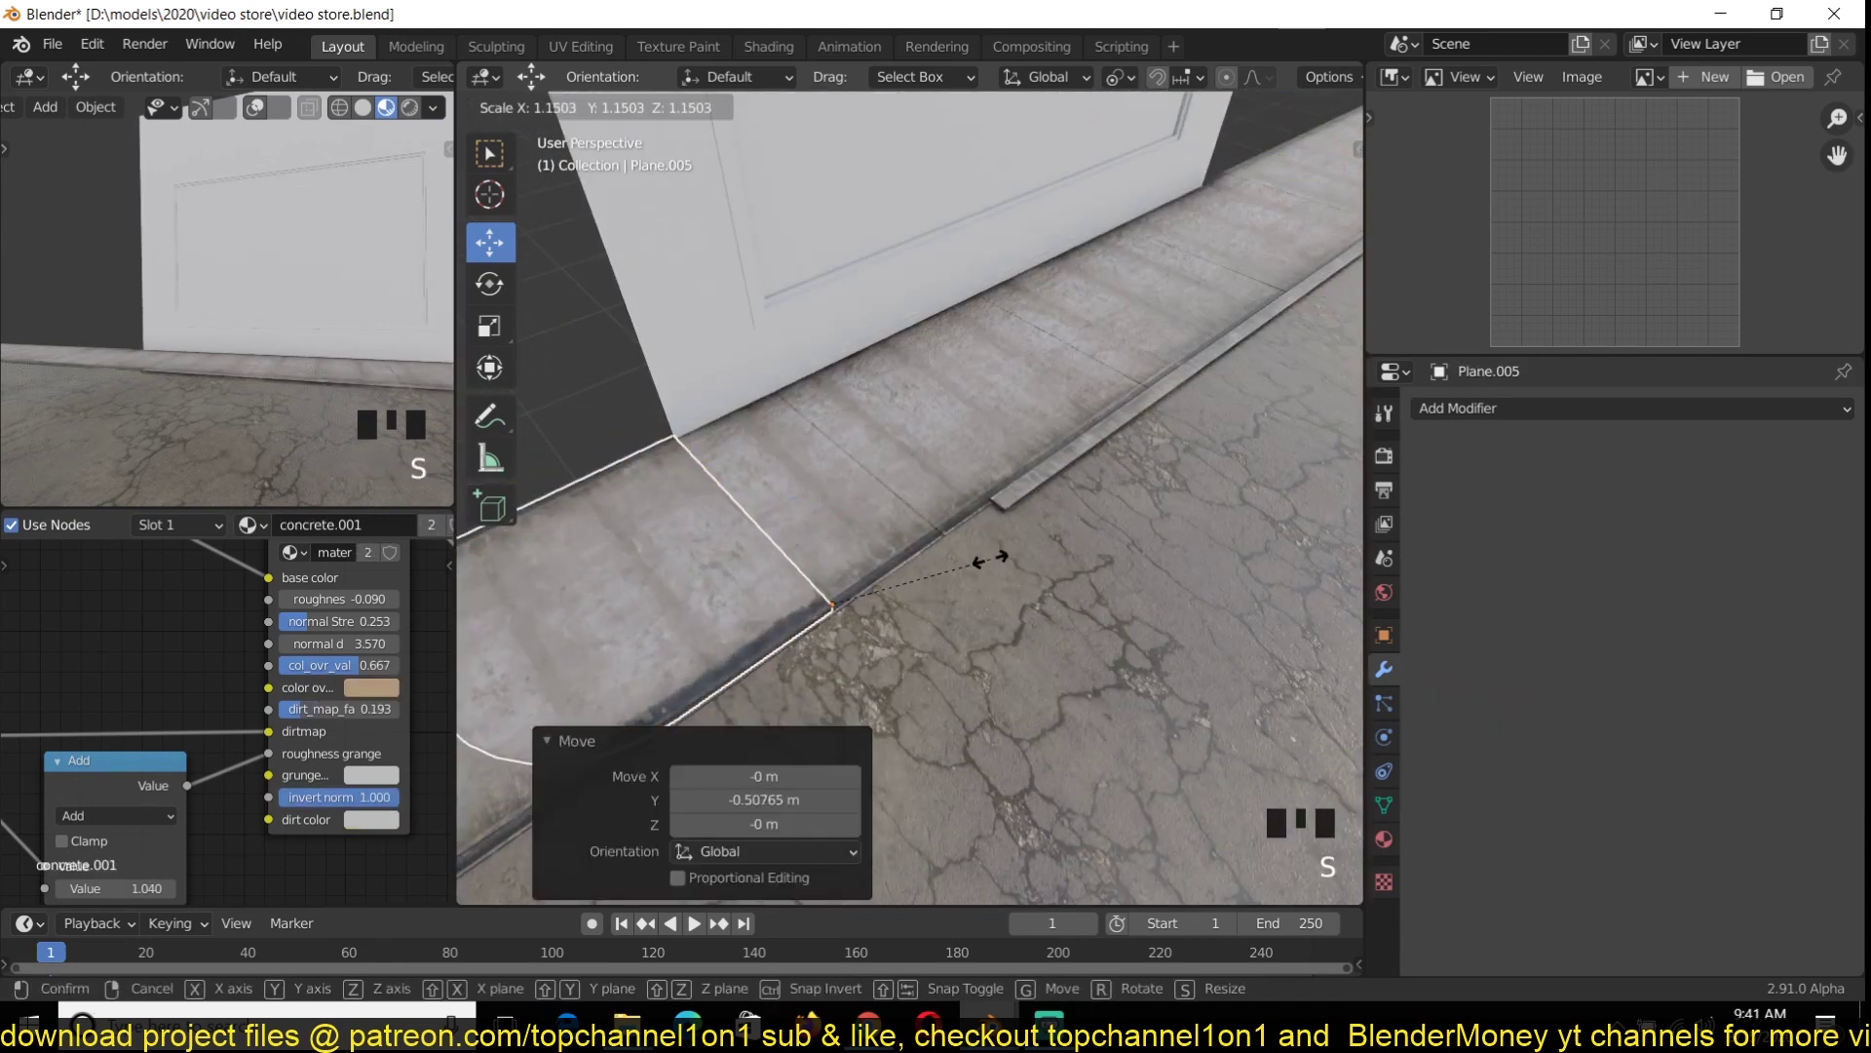
click(990, 560)
Set the sidewalk's array count to 7, scale it along X to meet the rounded slab, and save the file
click(1009, 428)
triple_click(1588, 519)
click(1589, 519)
click(780, 570)
click(974, 463)
key(s)
key(x)
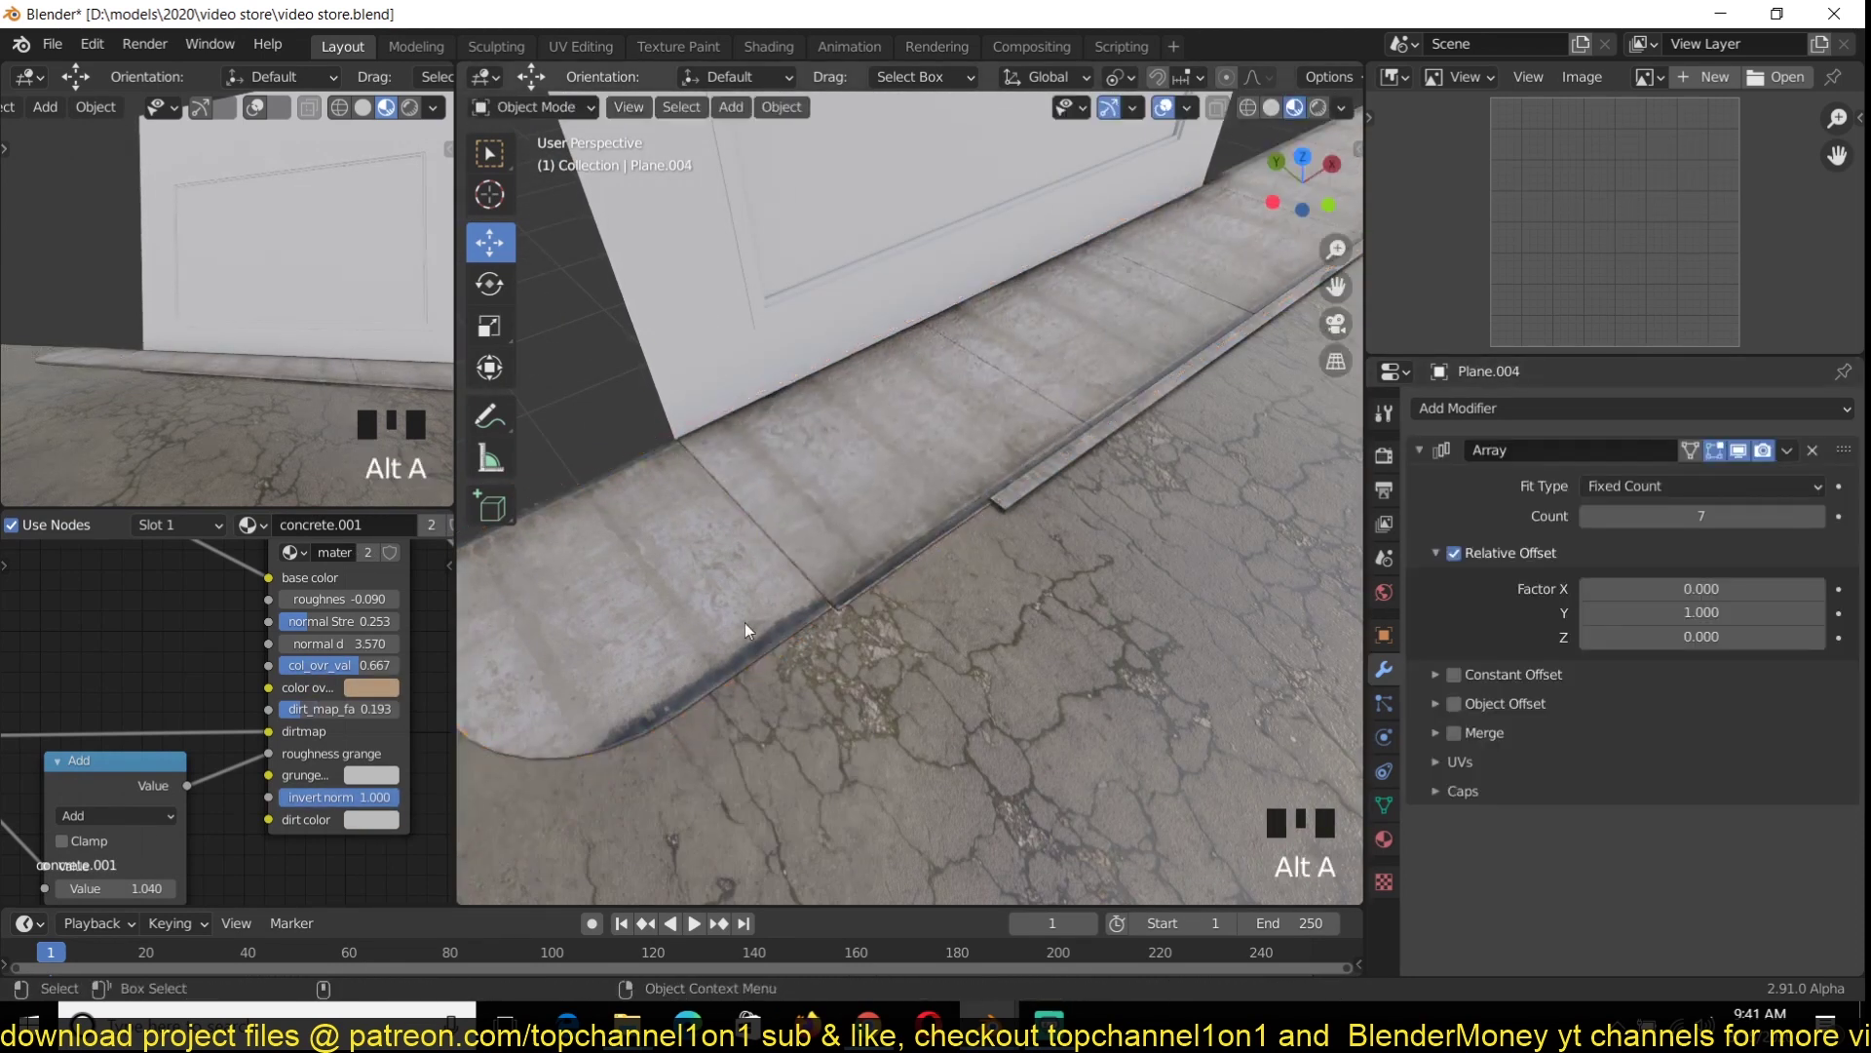
middle_drag(974, 624, 741, 624)
key(ctrl+s)
Set the Y scale of the sidewalk texture's Mapping node to 0.170 and save the file
click(829, 546)
middle_drag(88, 633, 218, 613)
key(ctrl+z)
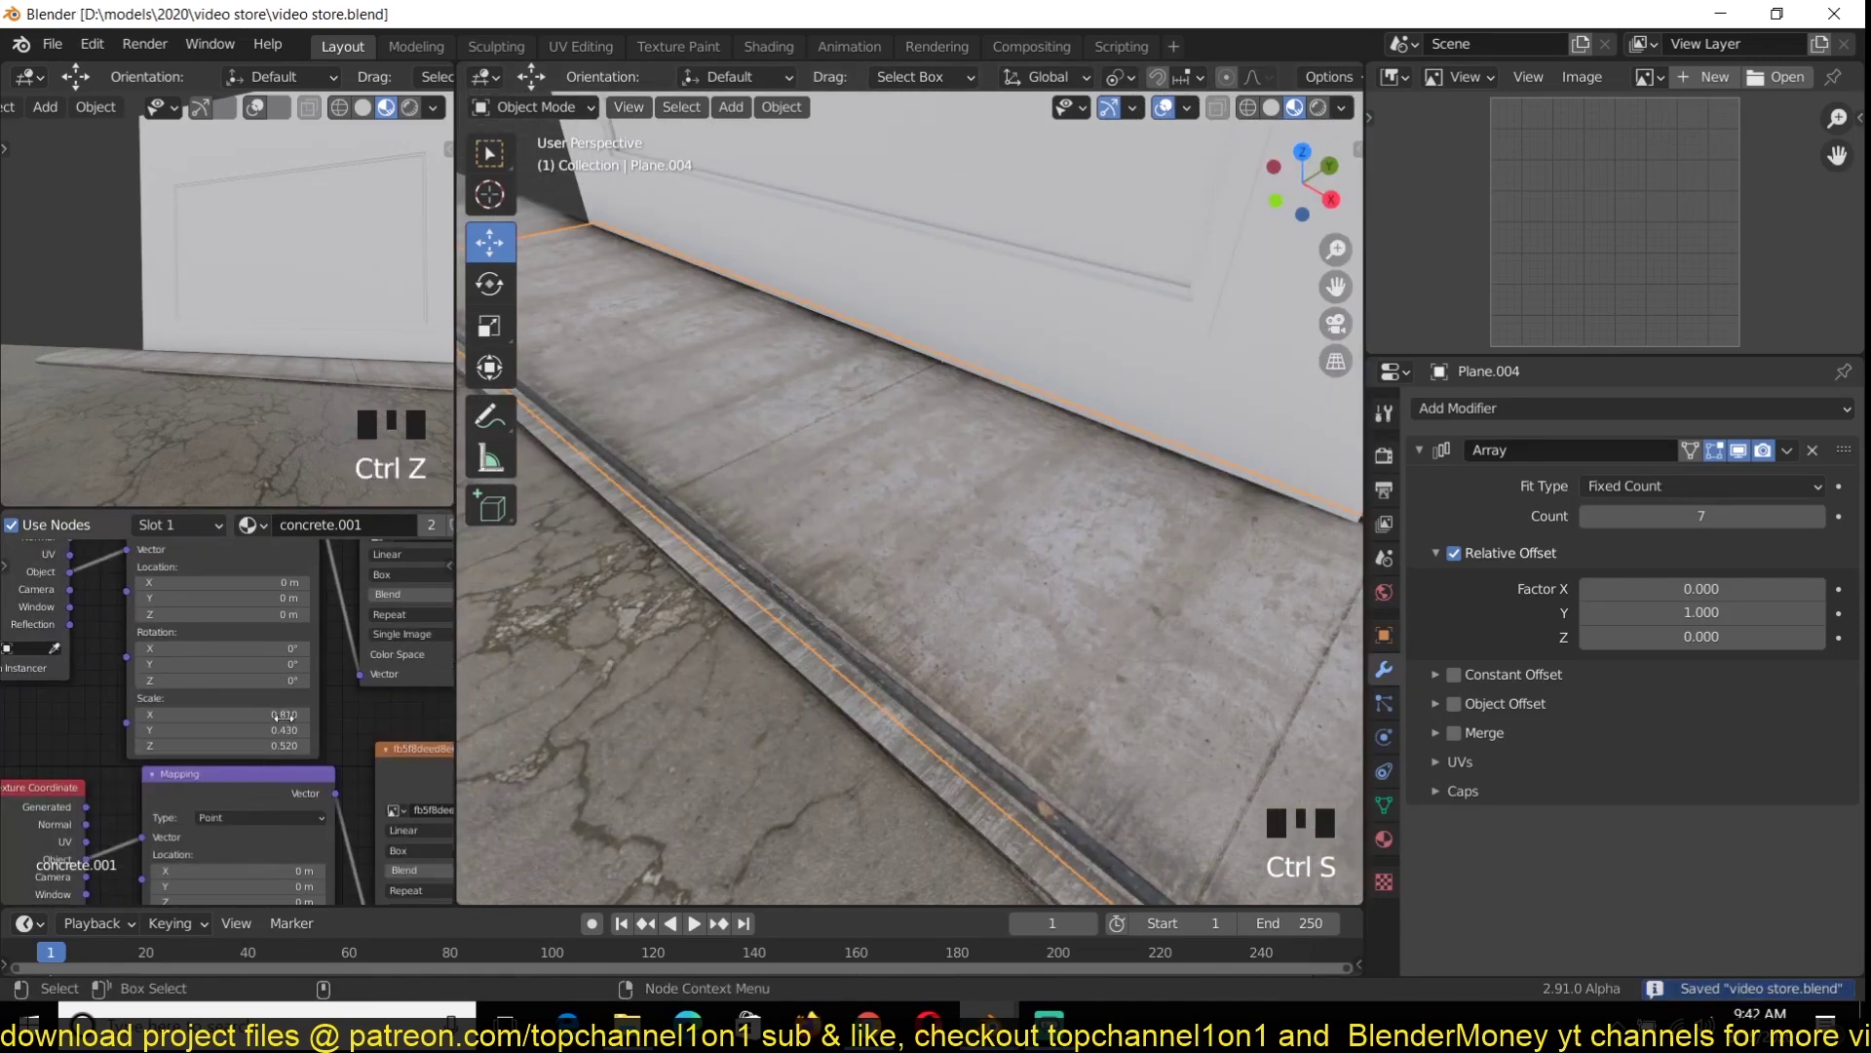
drag(222, 730, 156, 730)
key(alt+a)
scroll(1048, 598, down, 5)
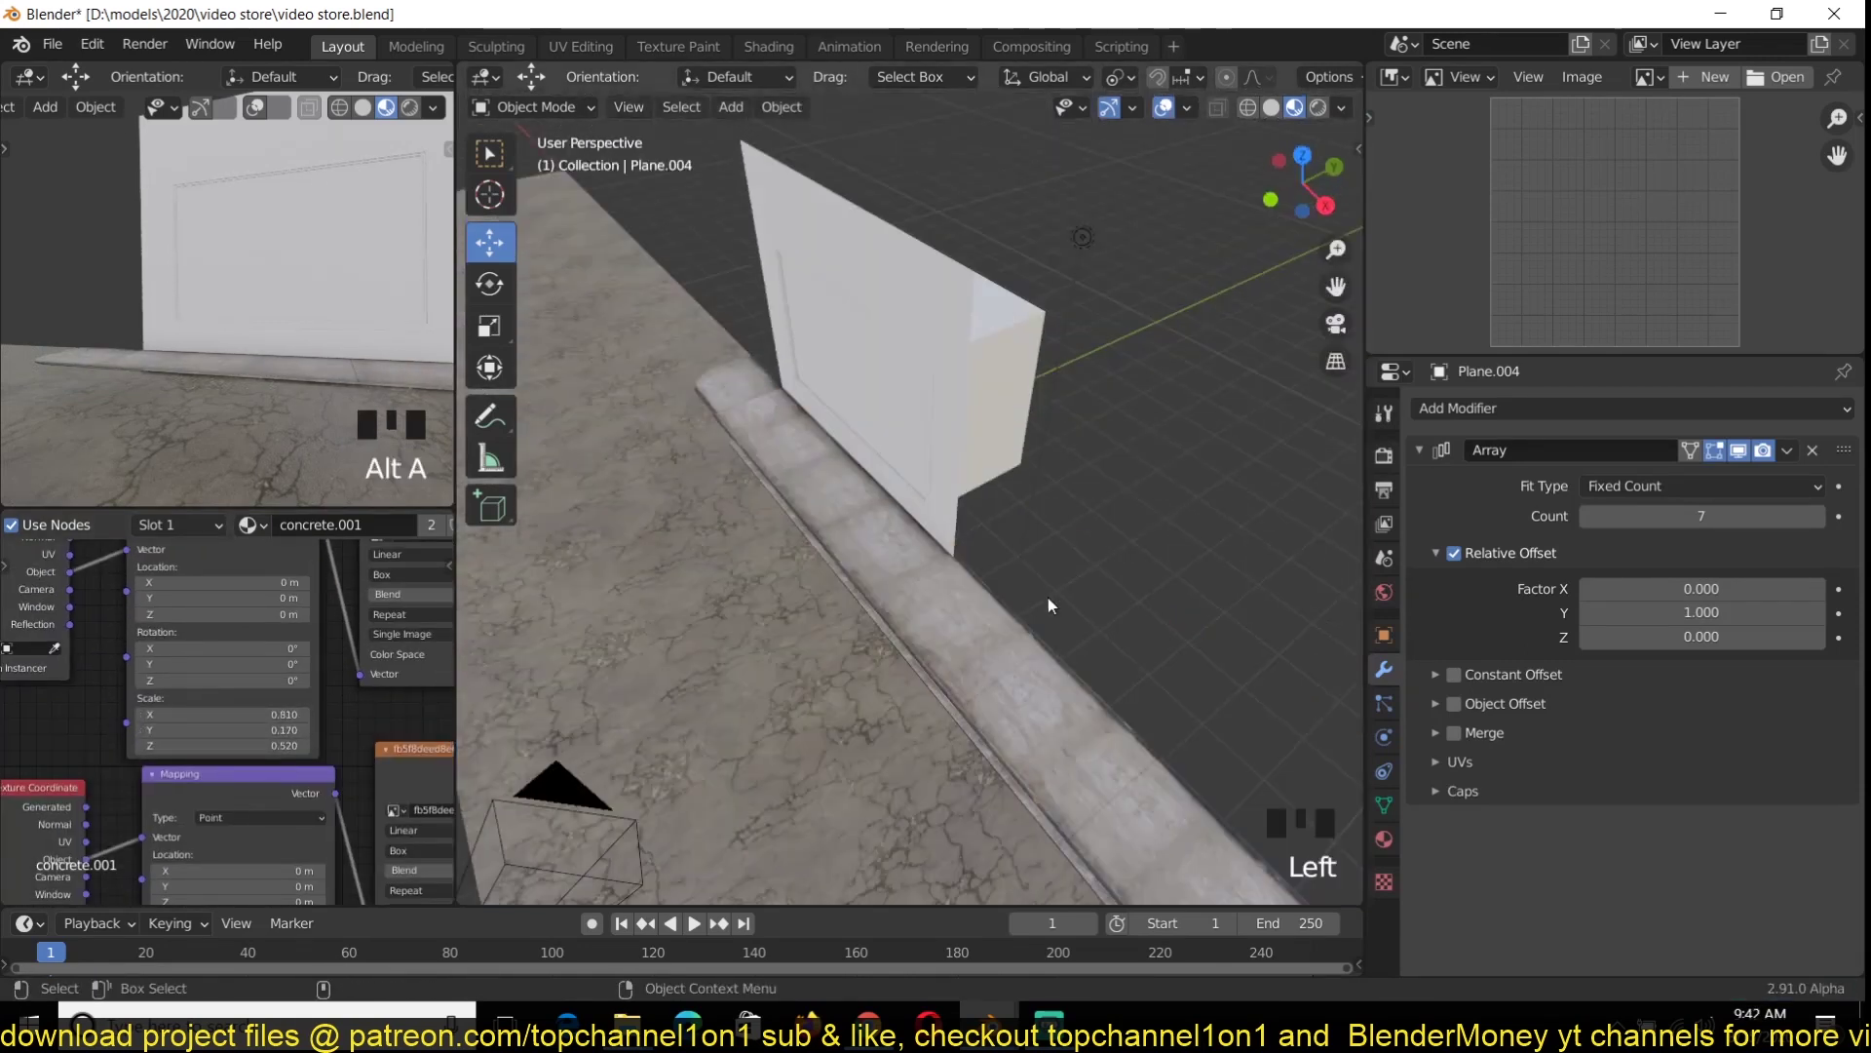
key(ctrl+s)
Fine-tune the Y scale of the sidewalk texture's Mapping node to 0.240 and save the file
middle_drag(1049, 599, 1072, 671)
scroll(1073, 670, up, 4)
click(975, 624)
shift+drag(223, 730, 205, 730)
key(alt+a)
scroll(961, 606, down, 5)
key(ctrl+s)
Scale the straight curb so that it reaches the rounded slab
middle_drag(961, 607, 1150, 555)
scroll(1162, 547, up, 4)
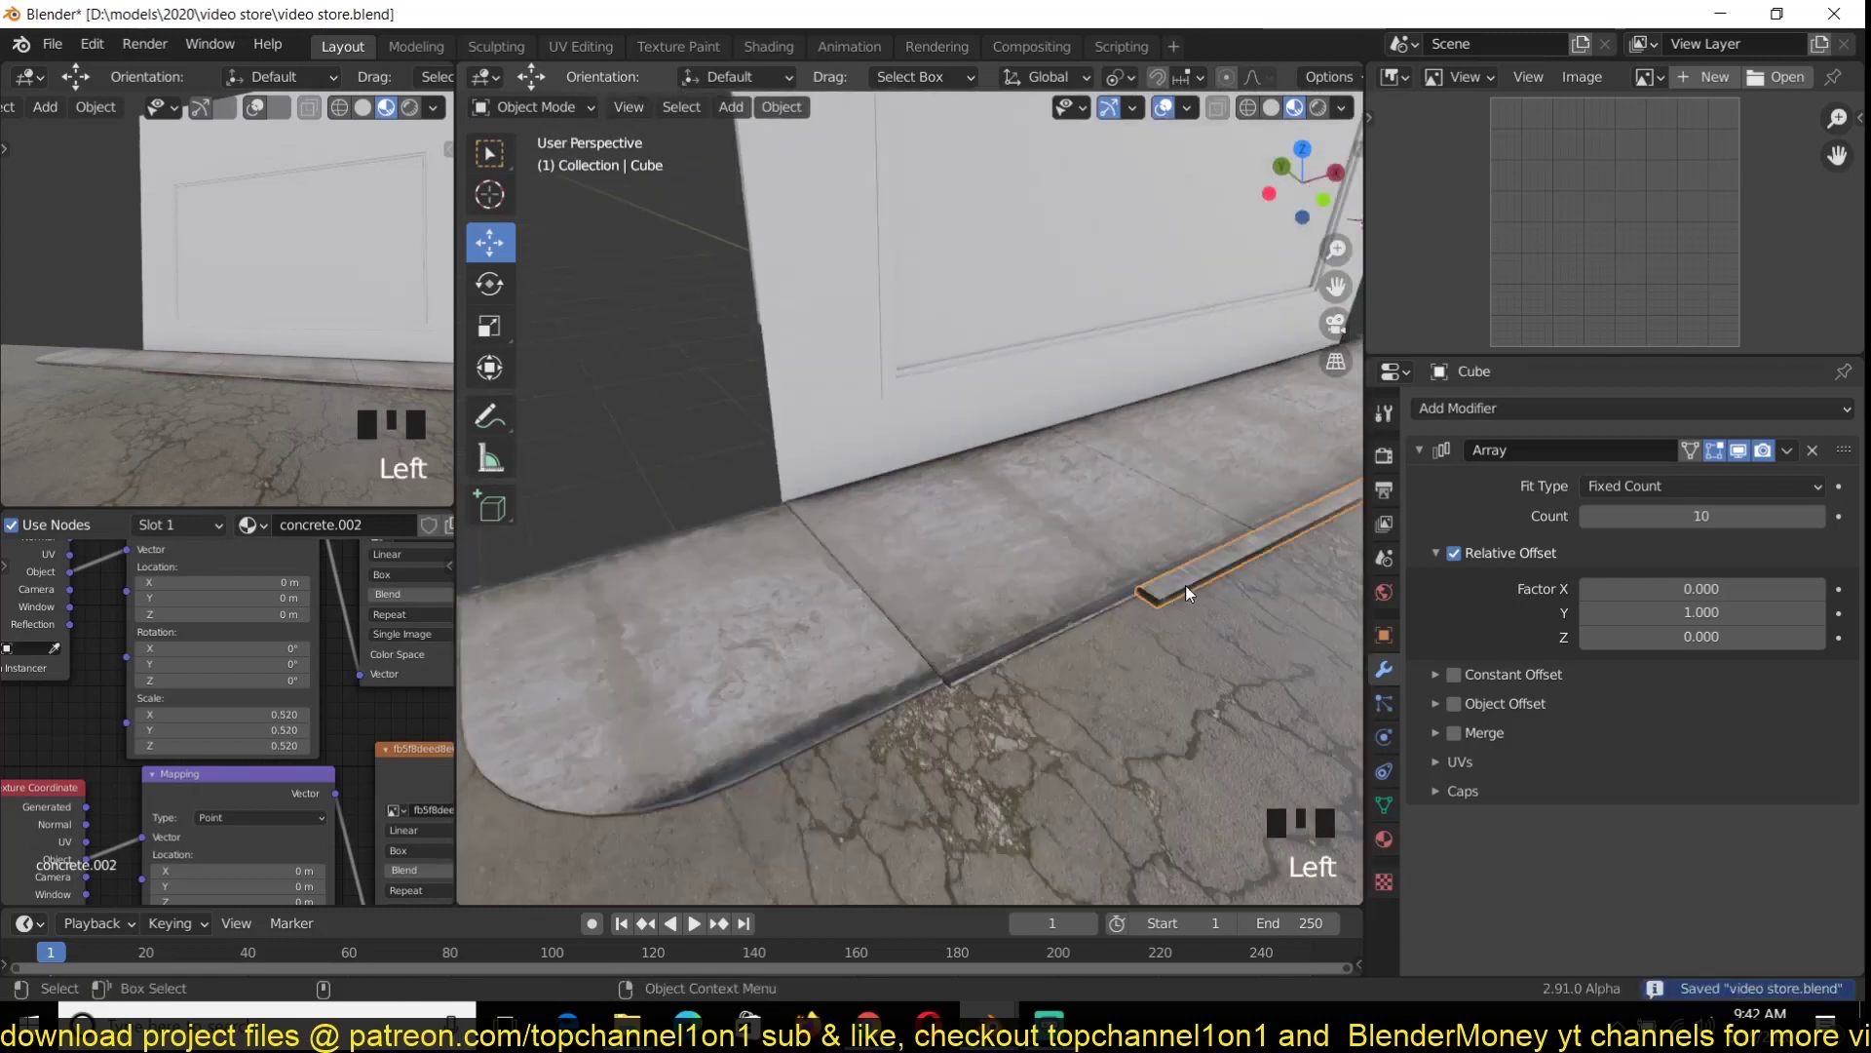
scroll(1191, 584, down, 4)
click(1152, 485)
key(s)
click(1108, 528)
Duplicate the curb, remove the copy's Array modifier, and place the copy along the rounded slab's outer side edge
key(shift+d)
right_click(1108, 527)
click(1813, 451)
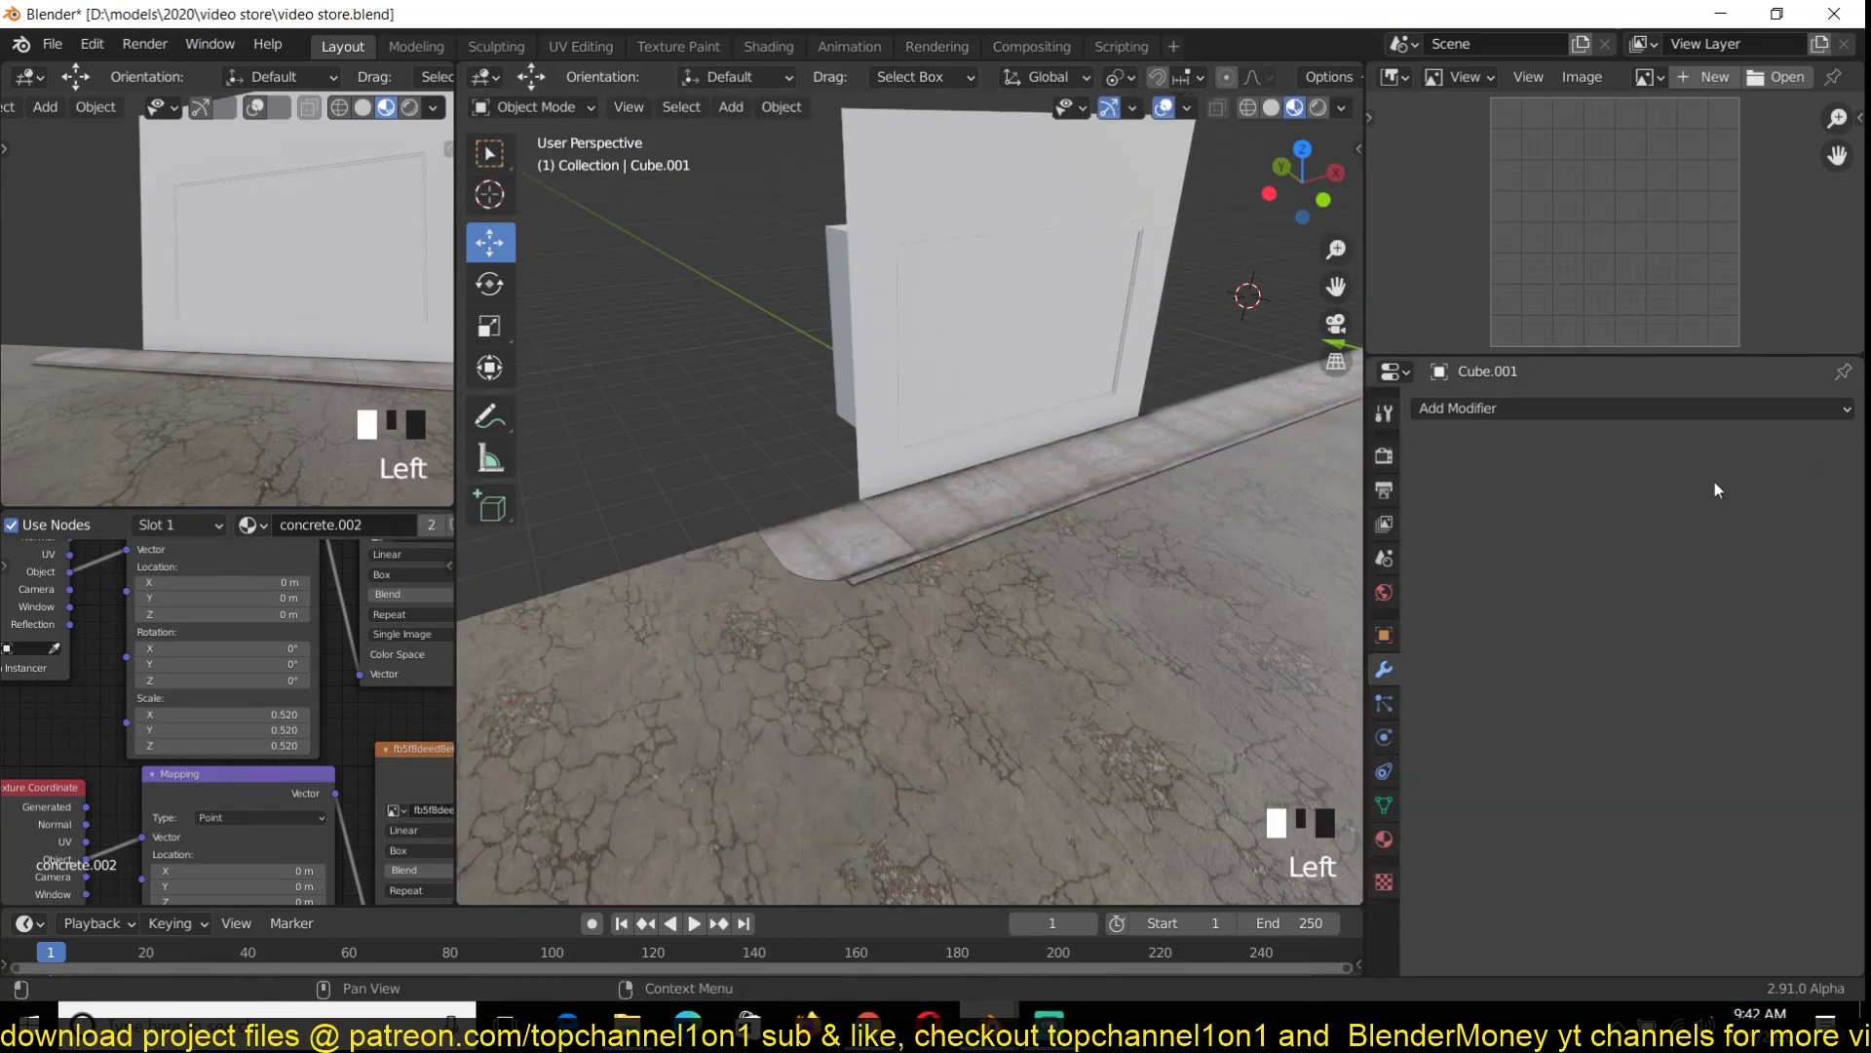
key(KP_7)
key(g)
click(940, 548)
key(KP_Decimal)
key(g)
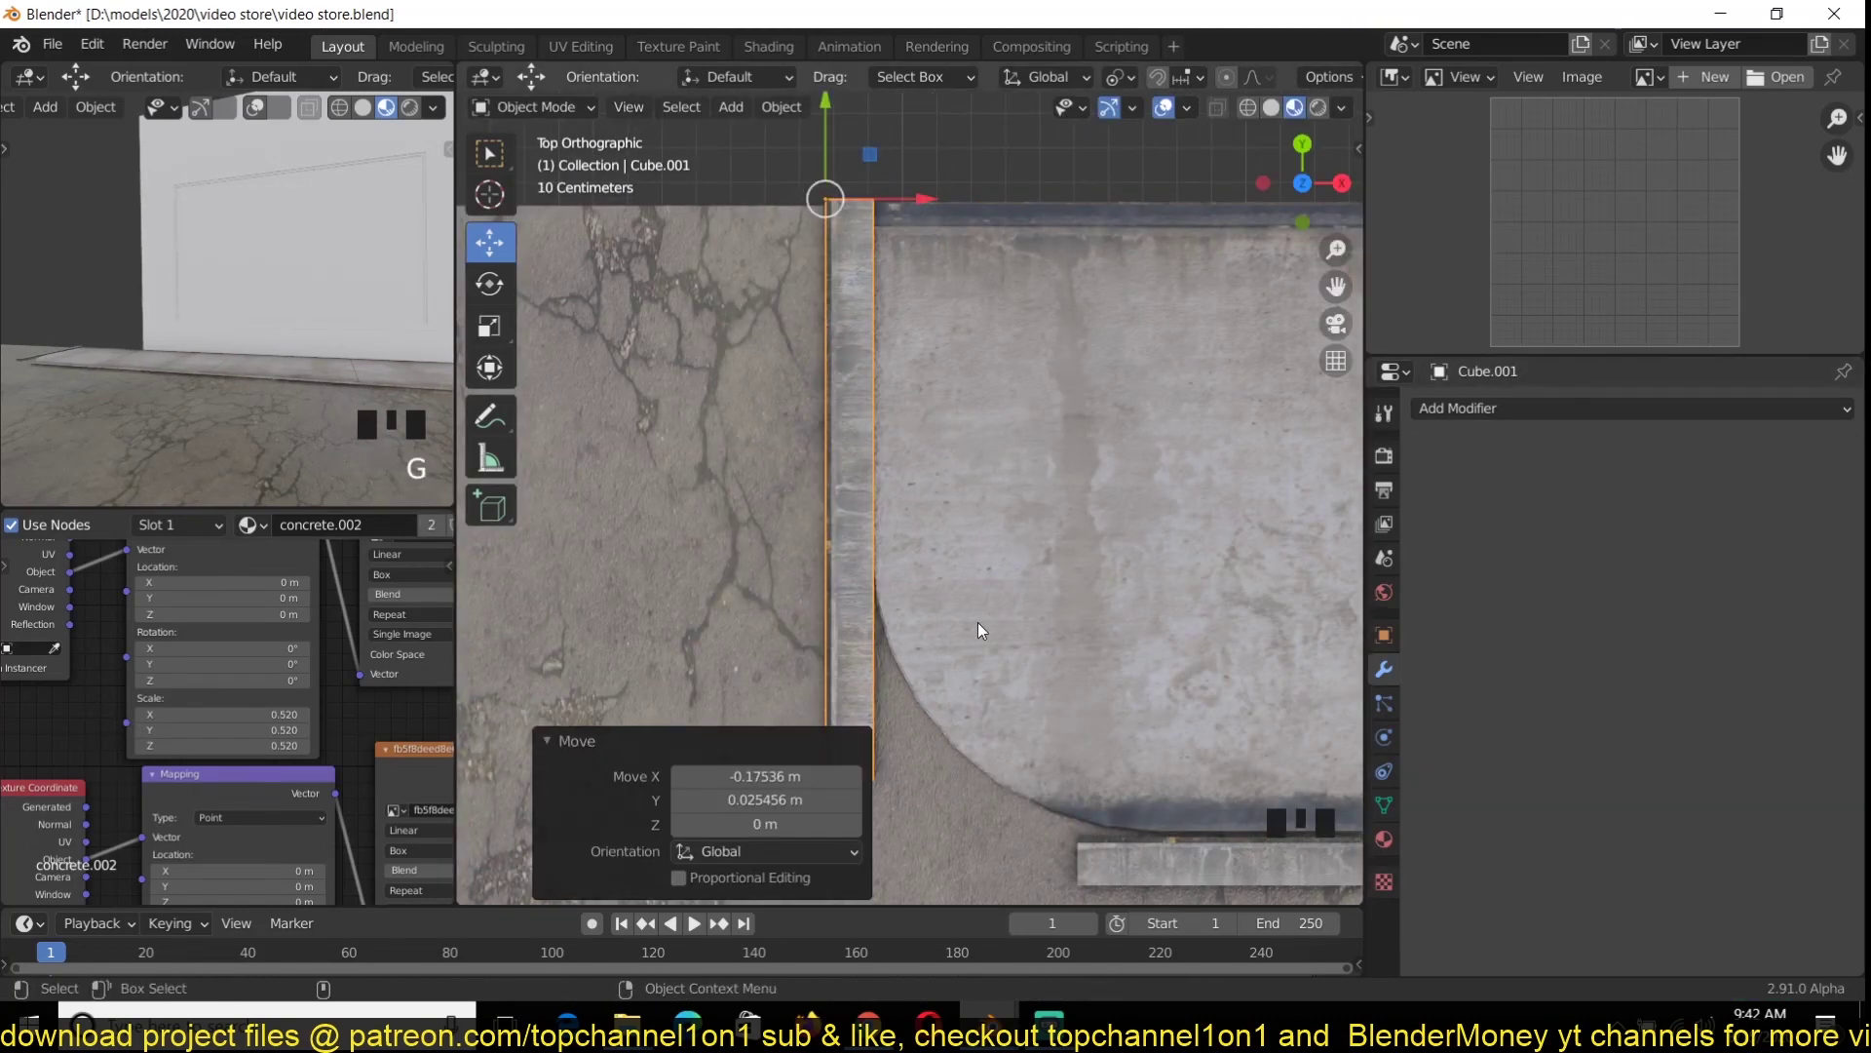
Trim the angled curb copy to a short piece, cap its open end with a face, and save the file
key(shift+z)
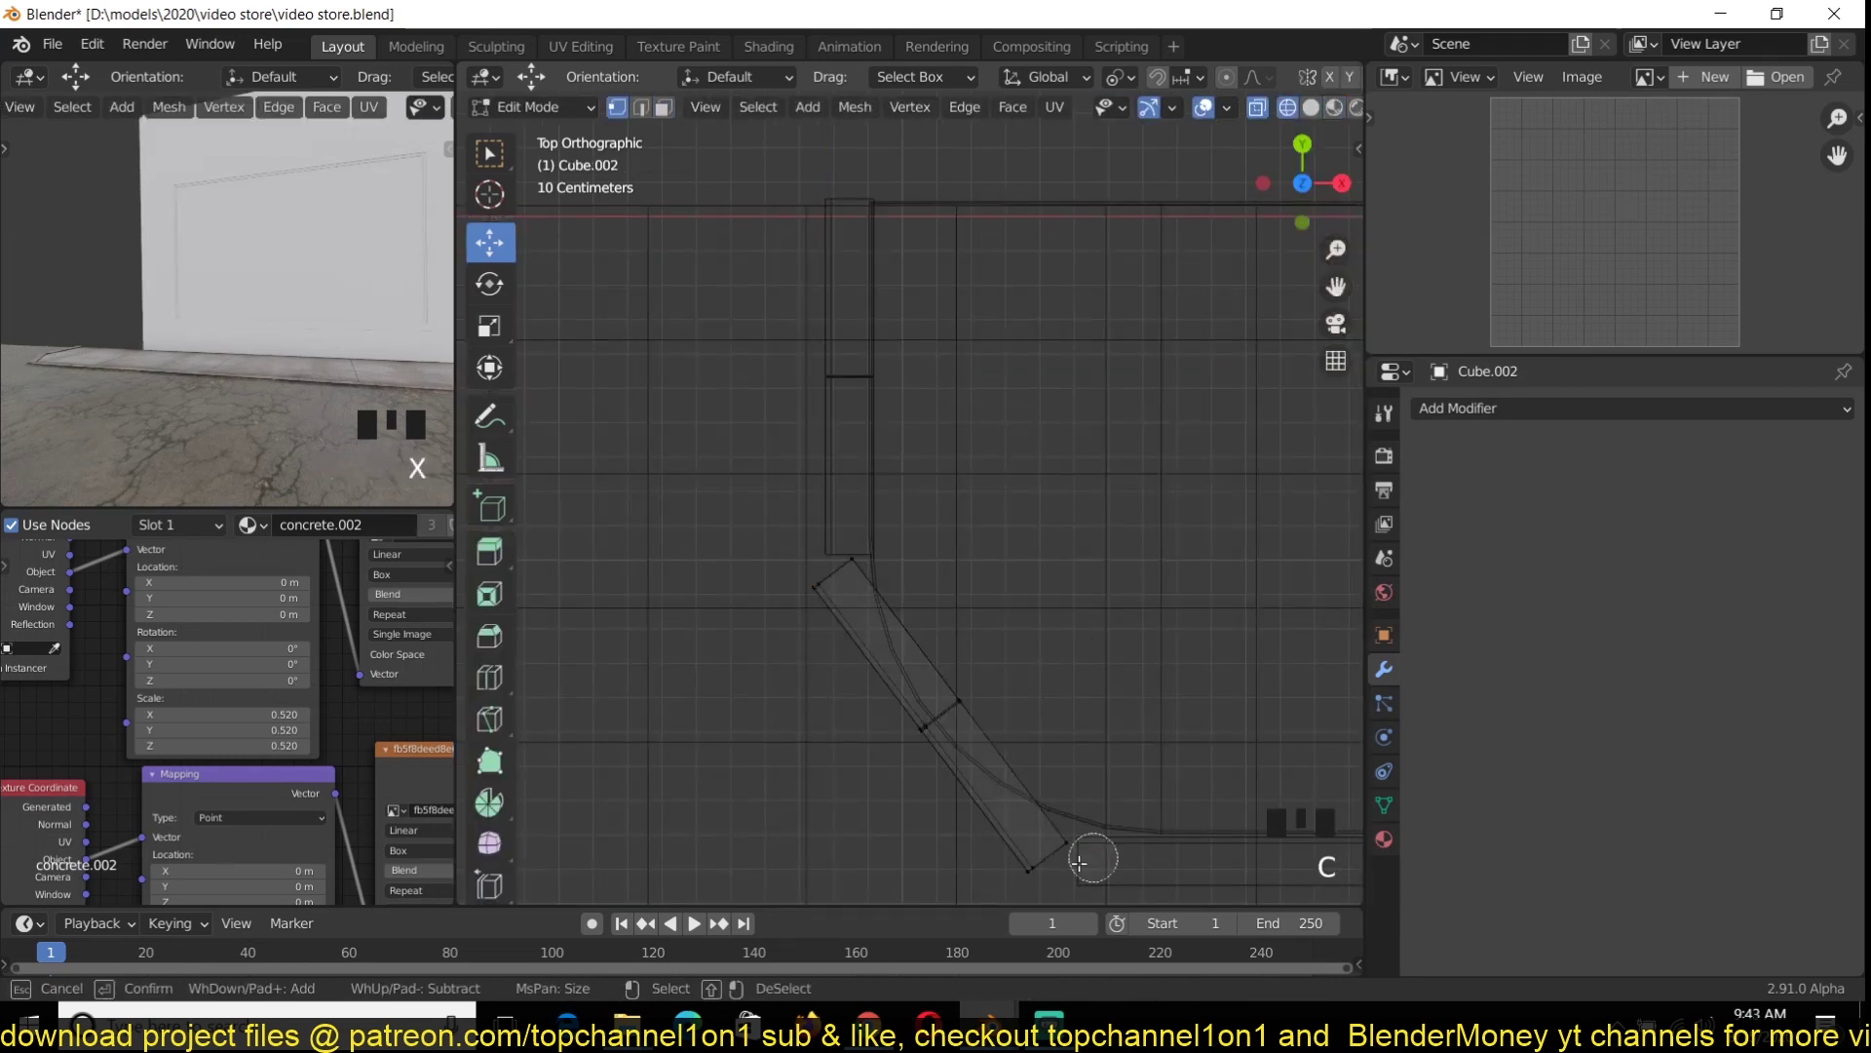
click(1041, 744)
alt+click(852, 656)
key(f)
key(Tab)
key(ctrl+s)
Position short curb pieces end to end along the slab's rounded corner, rotating the second one about 5.4°
key(KP_7)
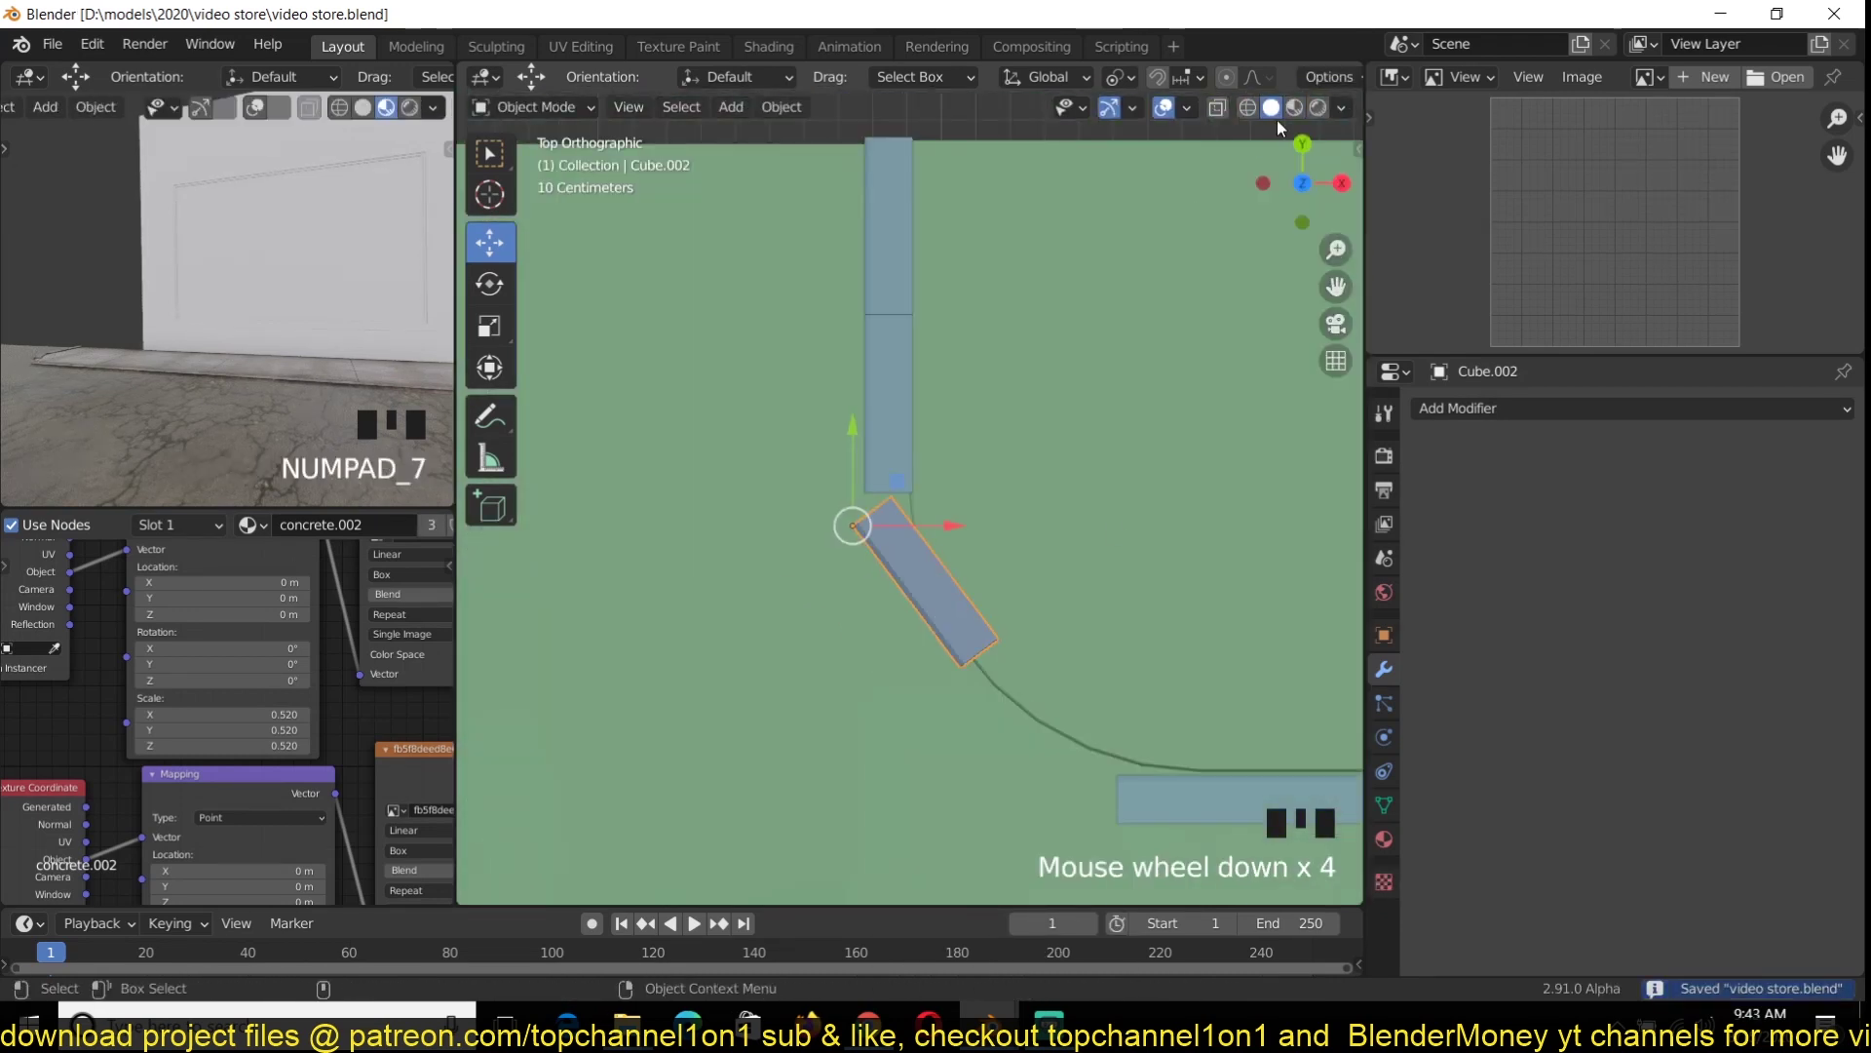
key(r)
key(g)
key(g)
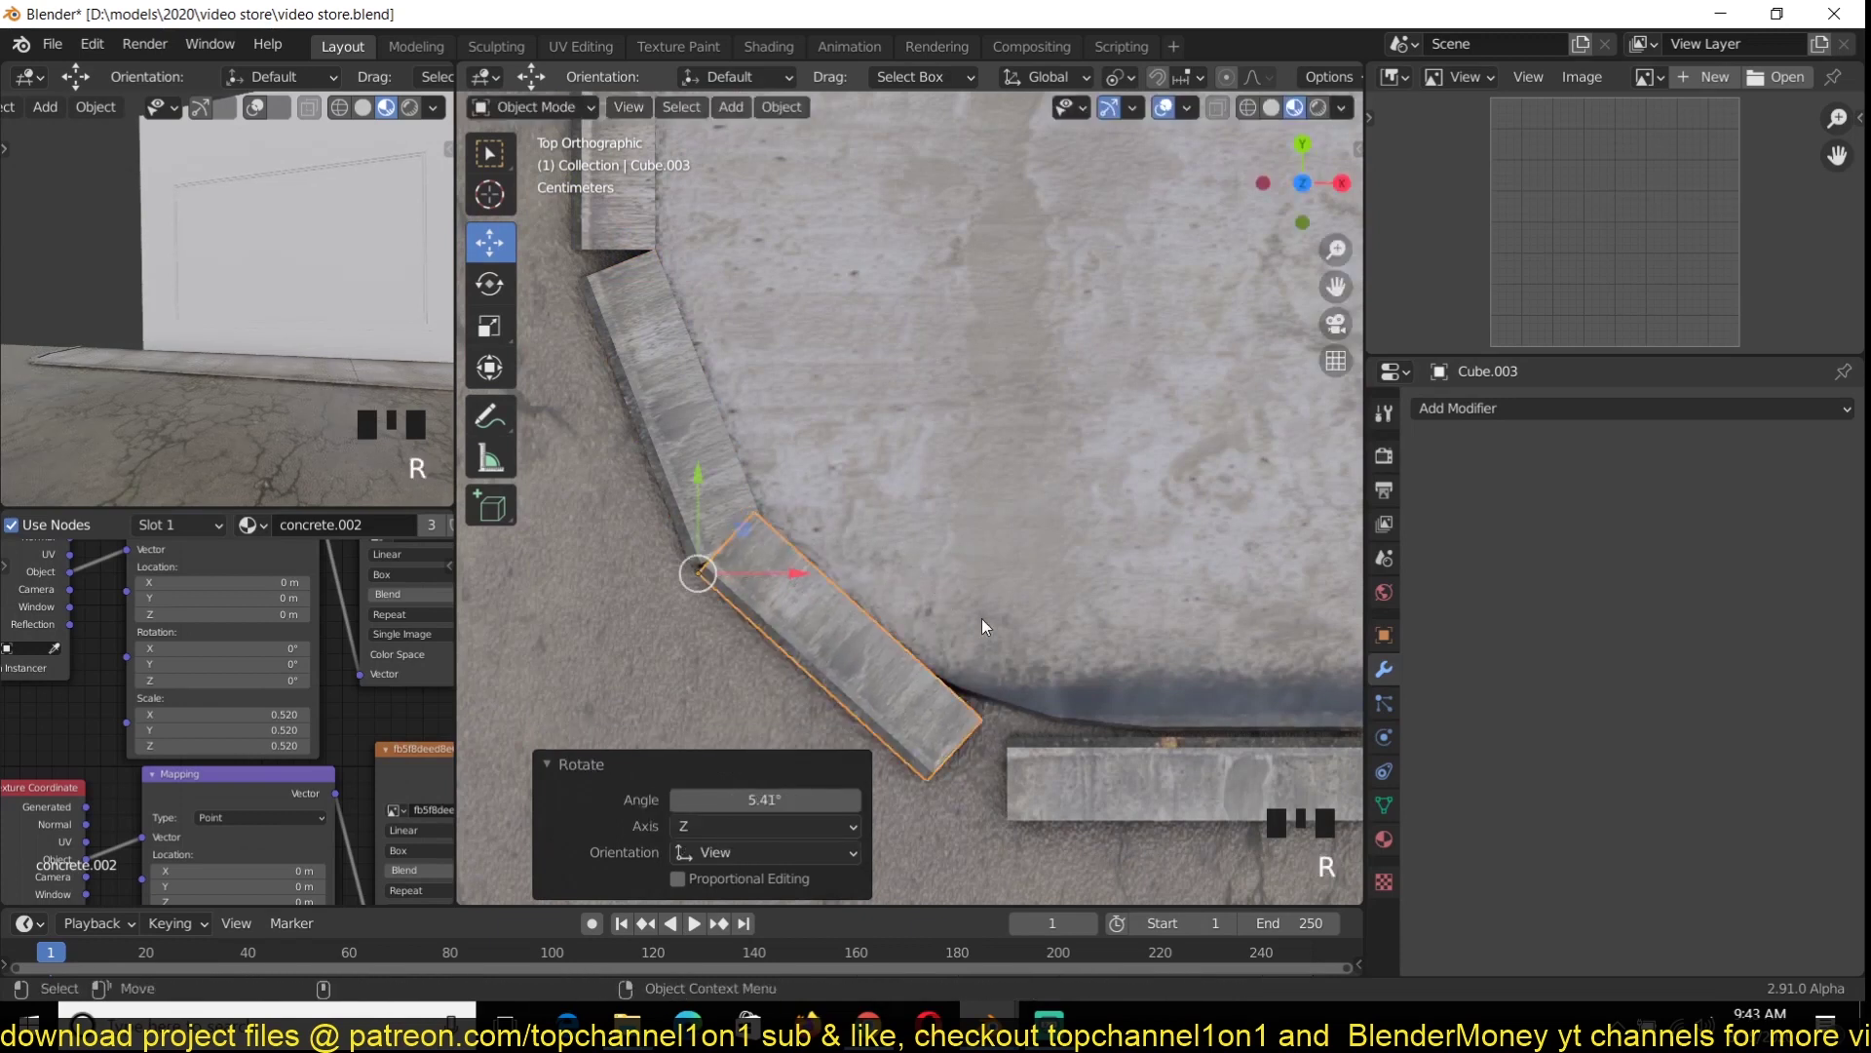
Add a linked duplicate of the short curb piece at the curve's end and move the straight curb about 0.053 m along Y
key(alt+d)
click(1120, 656)
key(shift+grave)
scroll(1050, 564, down, 3)
key(KP_7)
scroll(927, 545, down, 2)
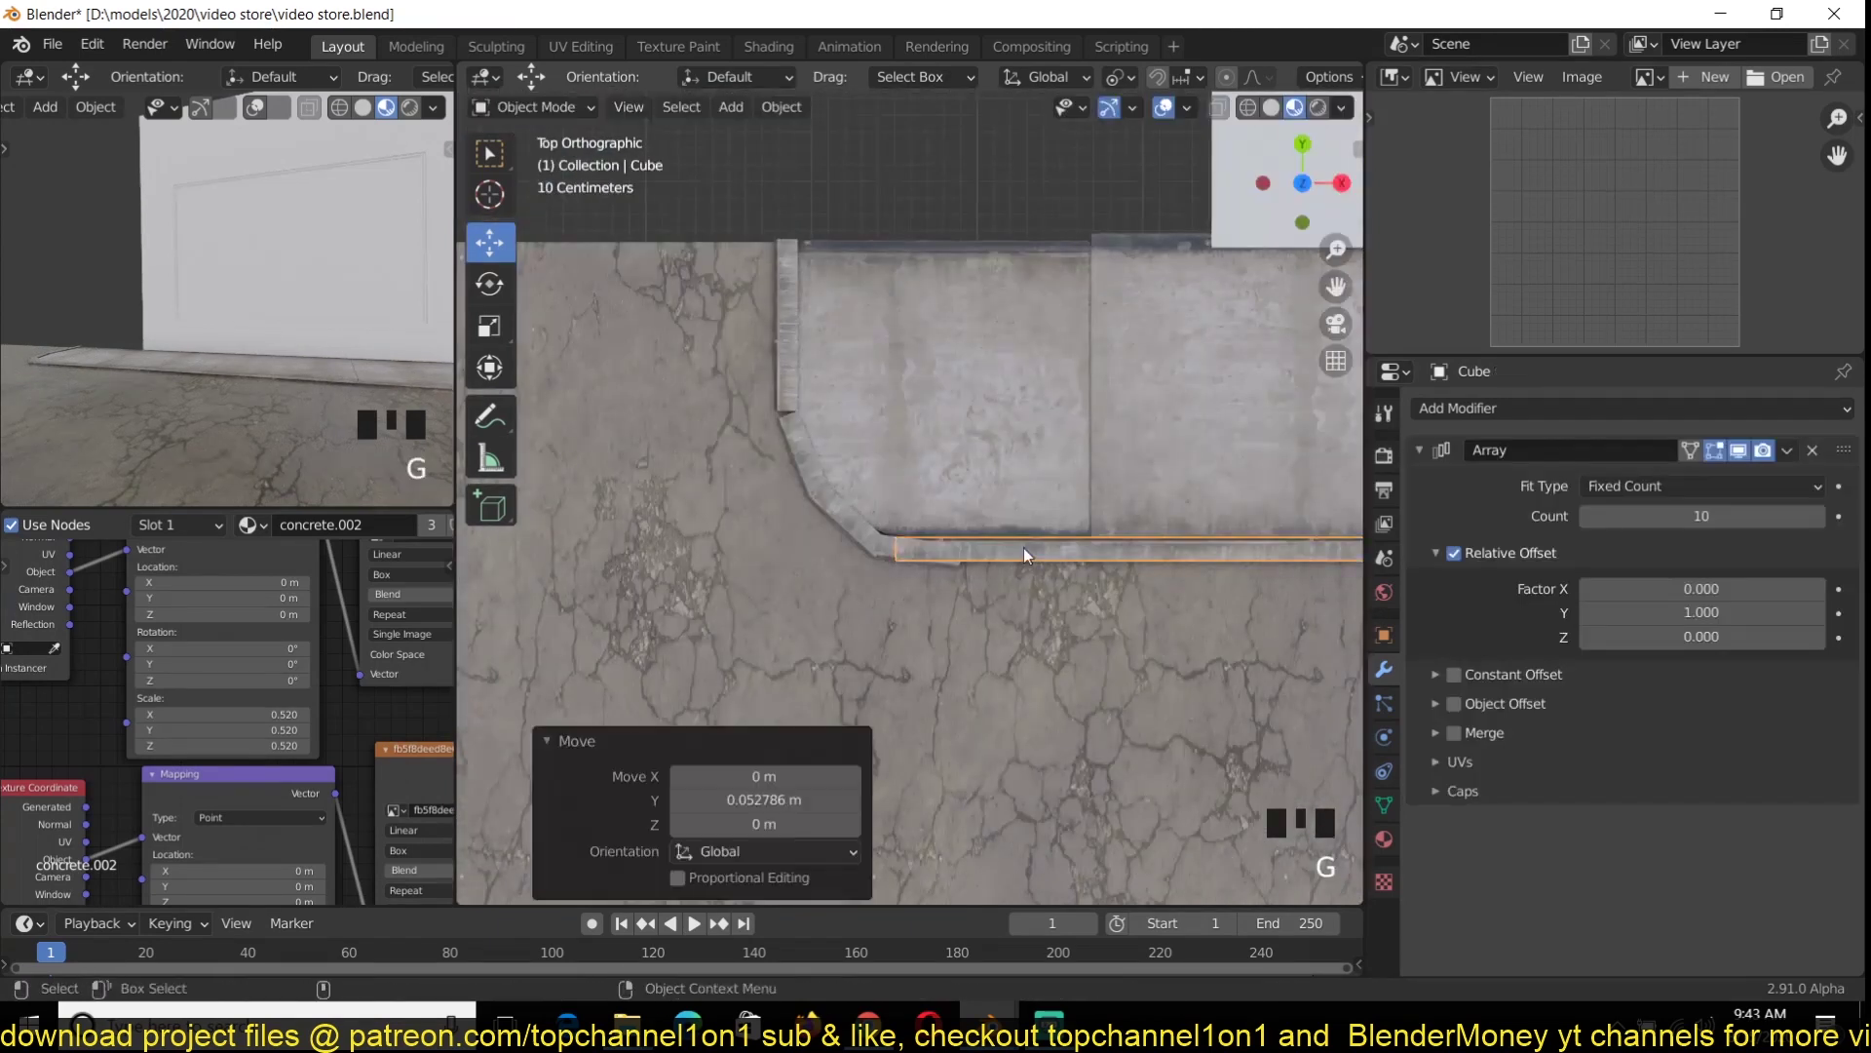
key(alt+a)
key(shift+grave)
key(KP_7)
scroll(969, 541, down, 4)
key(Escape)
click(1248, 541)
shift+click(1219, 569)
scroll(1218, 569, down, 6)
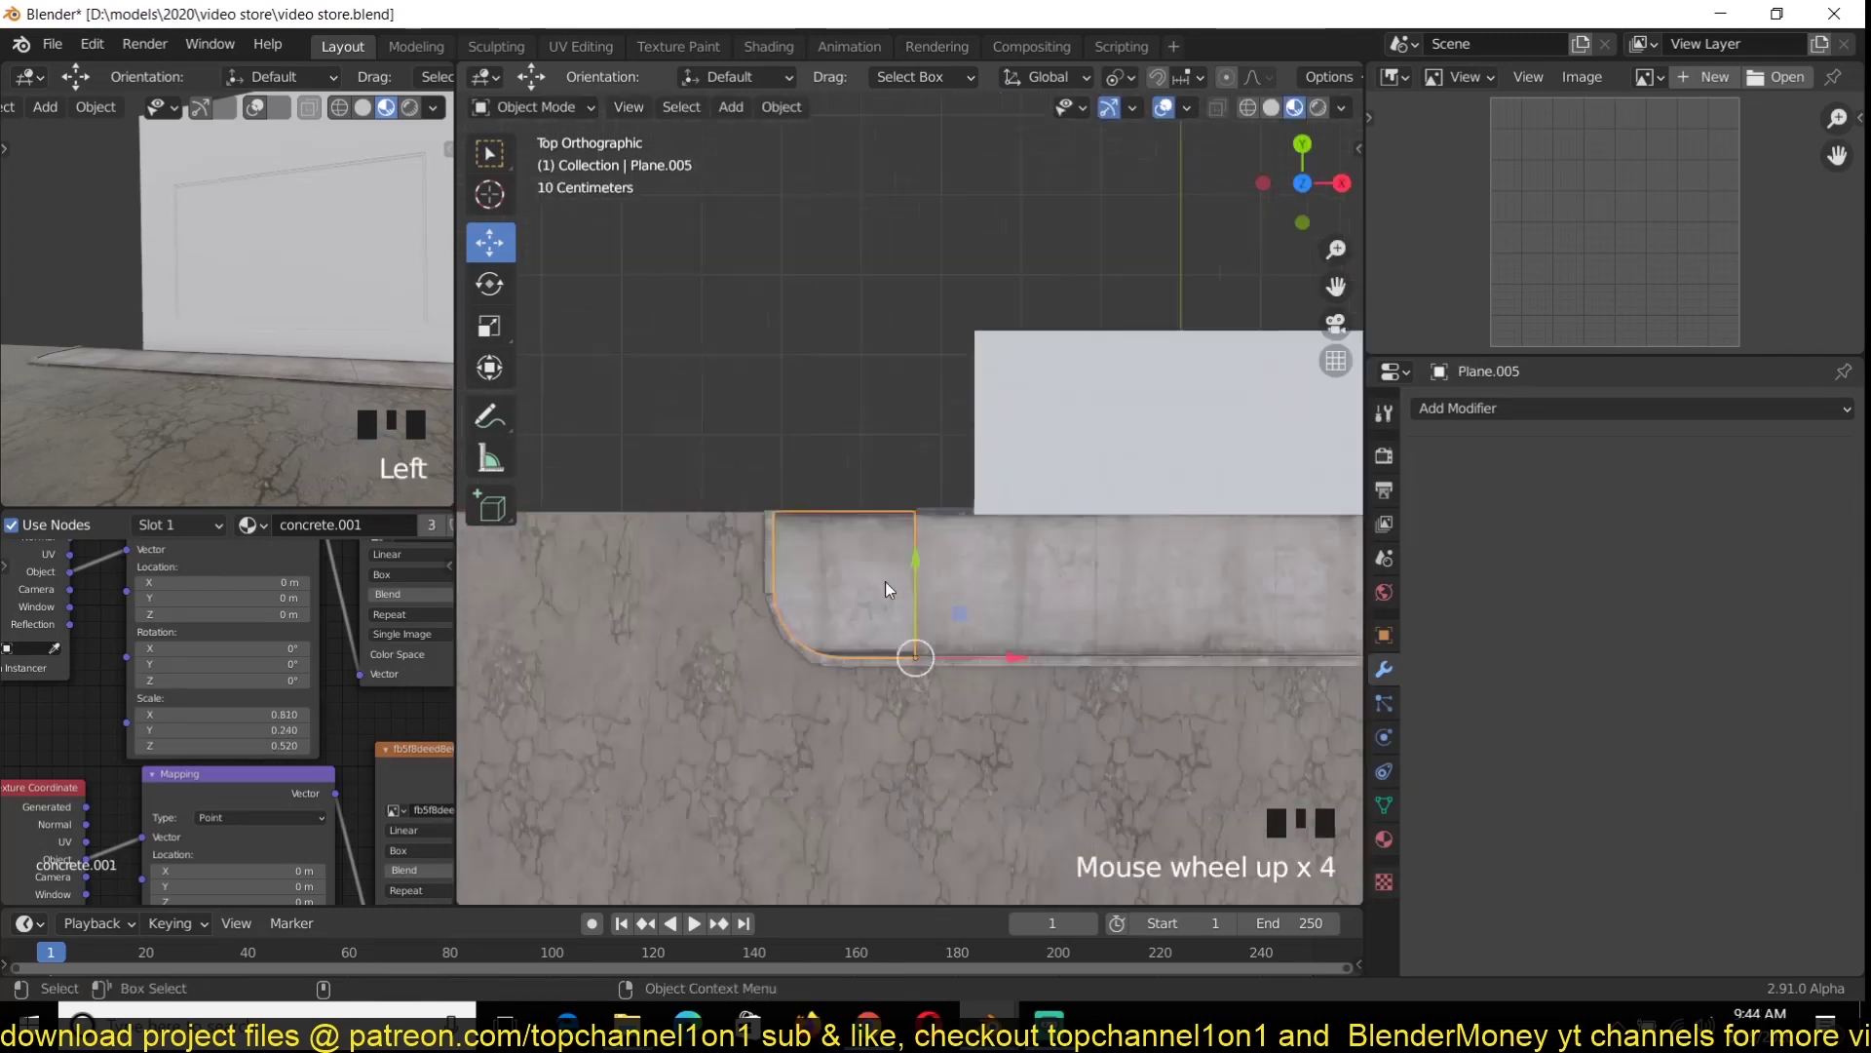
shift+click(1049, 519)
key(alt+a)
Delete the extra short curb piece where the rounded corner meets the straight curb
scroll(1022, 662, down, 3)
click(916, 733)
key(x)
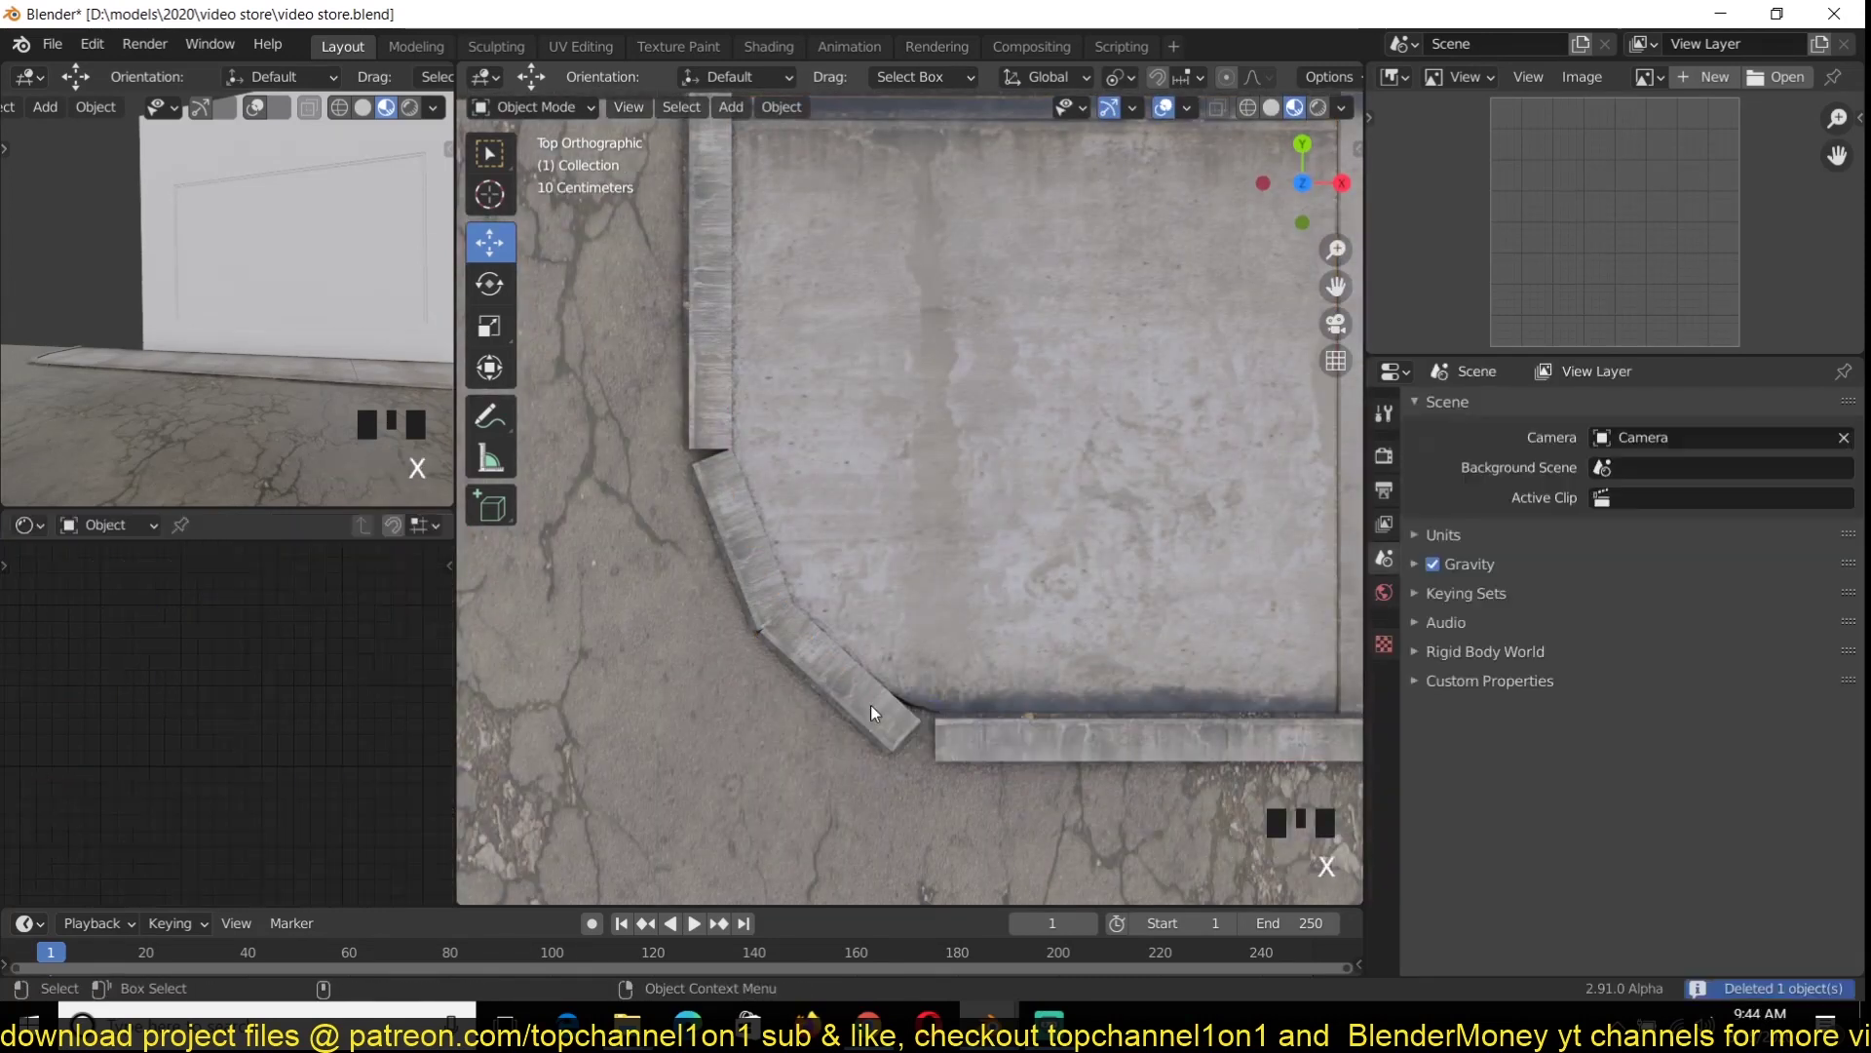
Duplicate the rounded slab with its corner curb pieces and place the copy in the gap before the next sidewalk
click(1011, 747)
shift+click(739, 534)
shift+click(725, 444)
scroll(727, 452, down, 6)
key(shift+d)
key(ctrl+z)
key(shift+d)
Mirror the copied rounded slab with its corner curbs and place it against the end of the neighbouring sidewalk
key(ctrl+m)
click(682, 564)
key(comma)
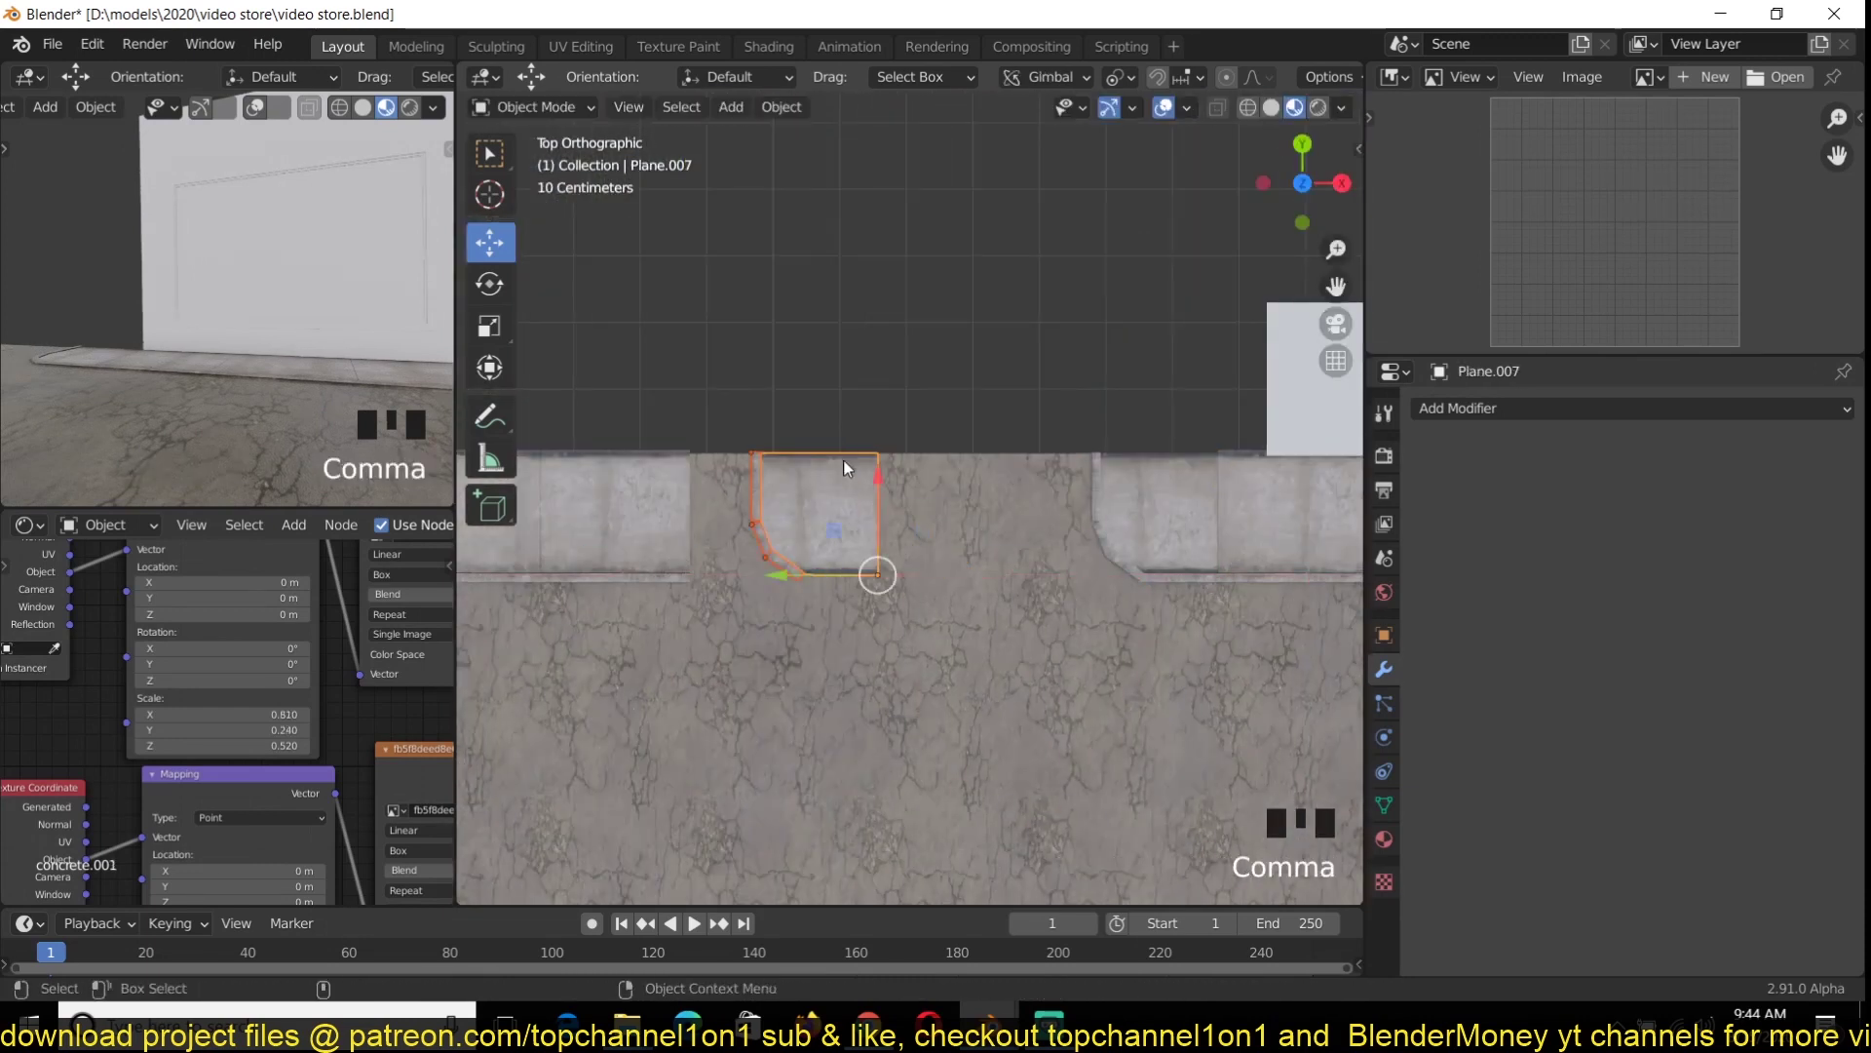
click(707, 409)
key(period)
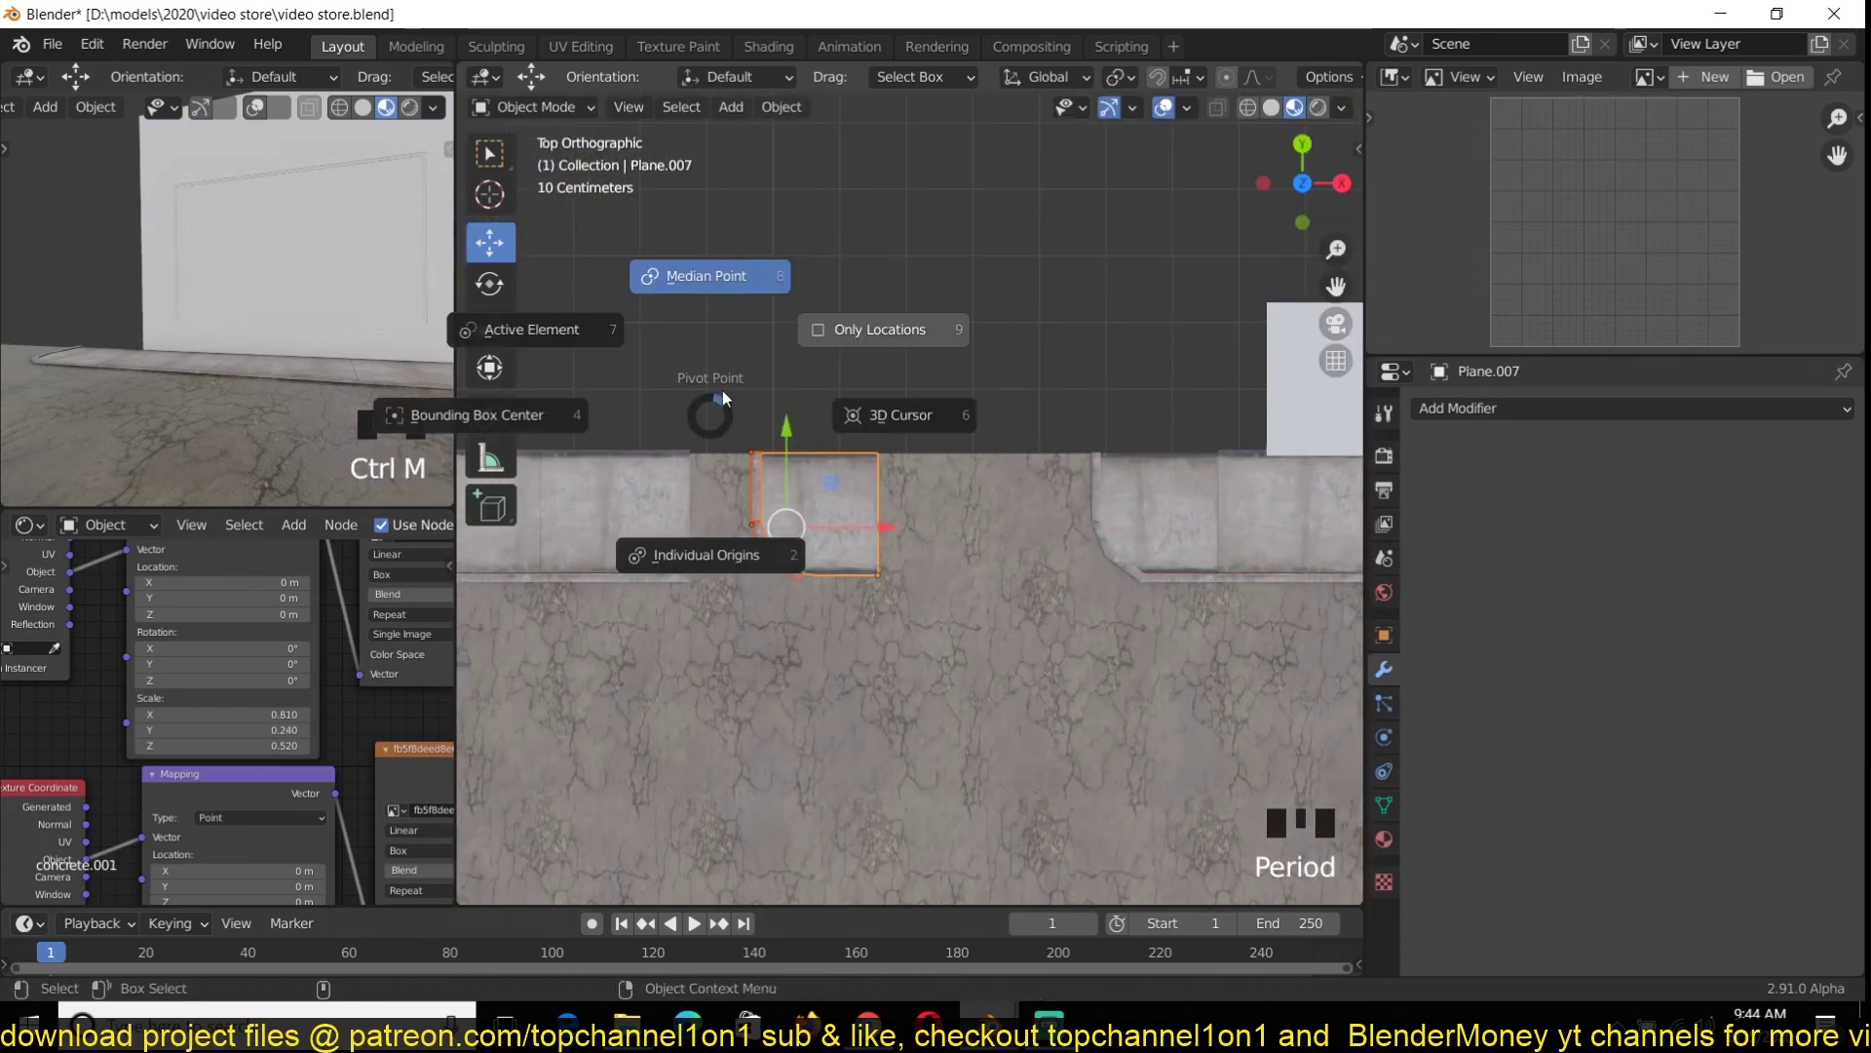
click(711, 548)
key(r)
key(r)
click(934, 511)
key(g)
click(931, 513)
Realign the short curb pieces along the mirrored slab's rounded corner, moving one about 0.045 m along Y
scroll(776, 568, up, 5)
click(1053, 610)
key(r)
click(1037, 517)
click(1007, 592)
key(g)
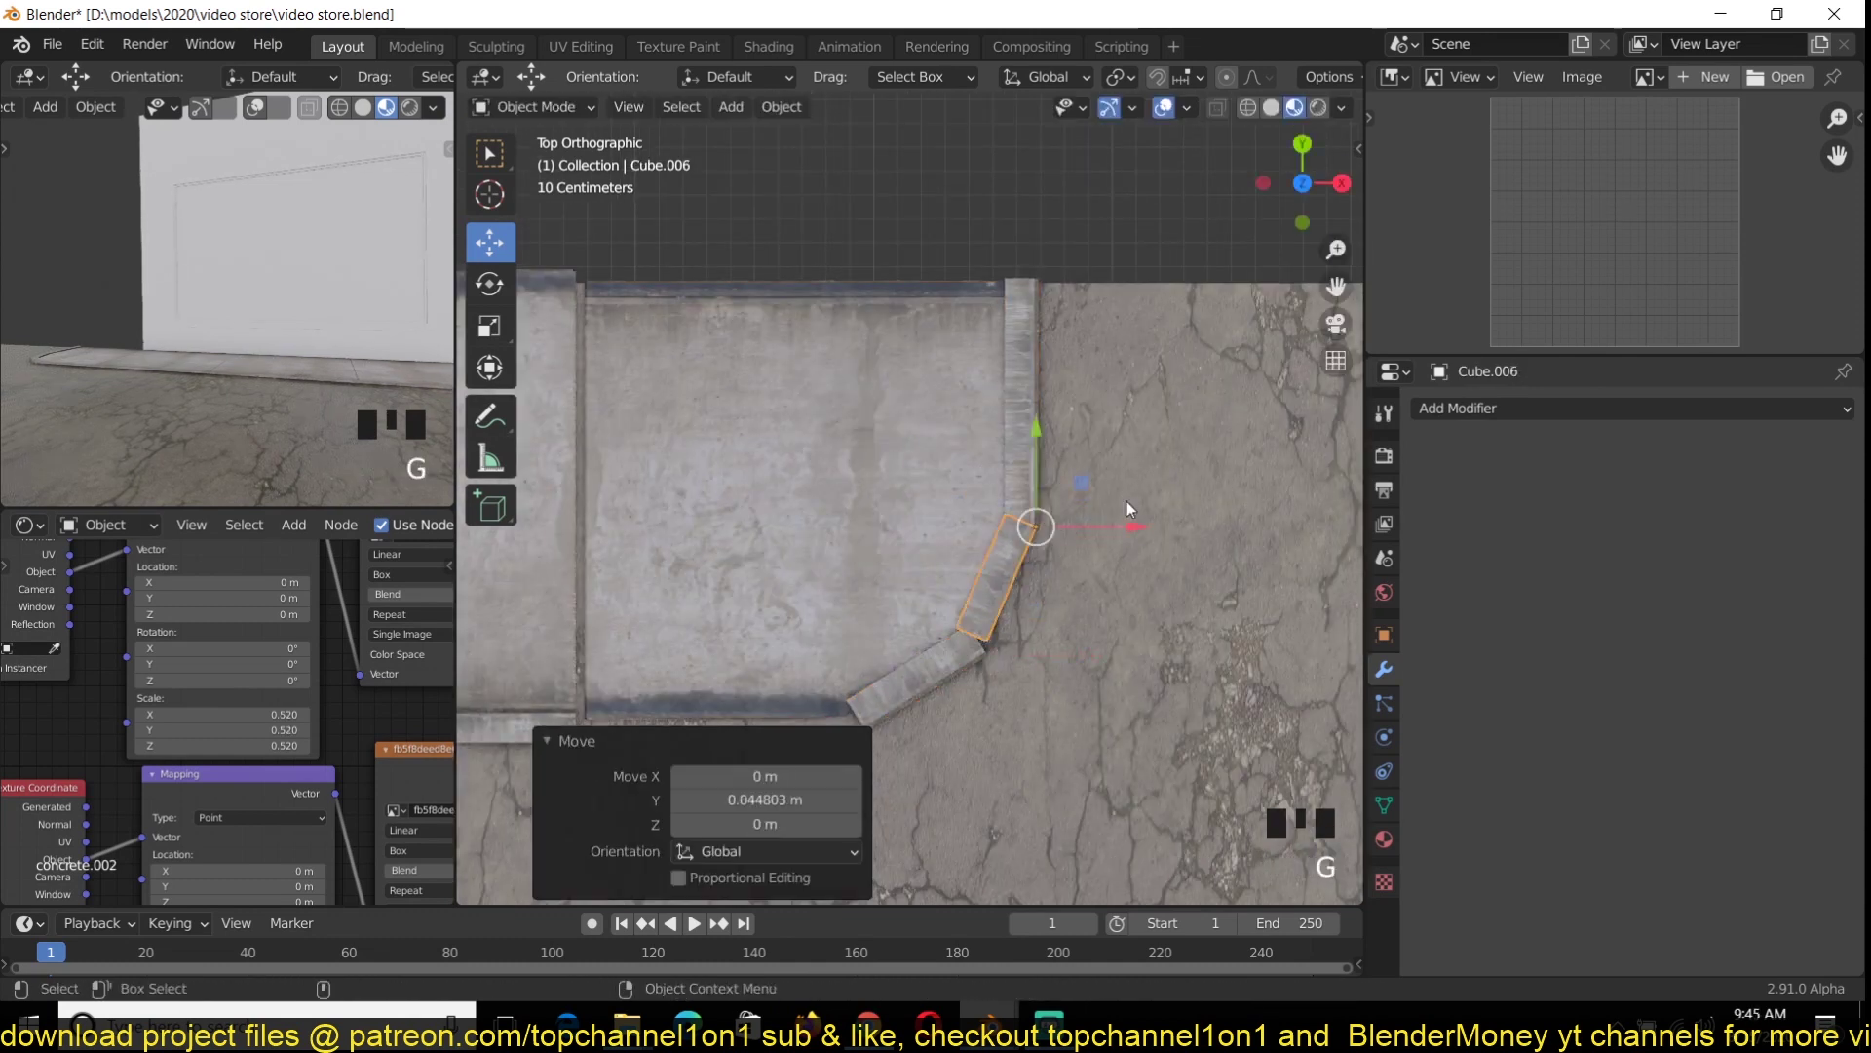
click(1003, 560)
Save the file and scale the road plane by about 1.86 along X
scroll(935, 468, down, 6)
key(ctrl+s)
key(KP_7)
click(1005, 524)
key(s)
key(x)
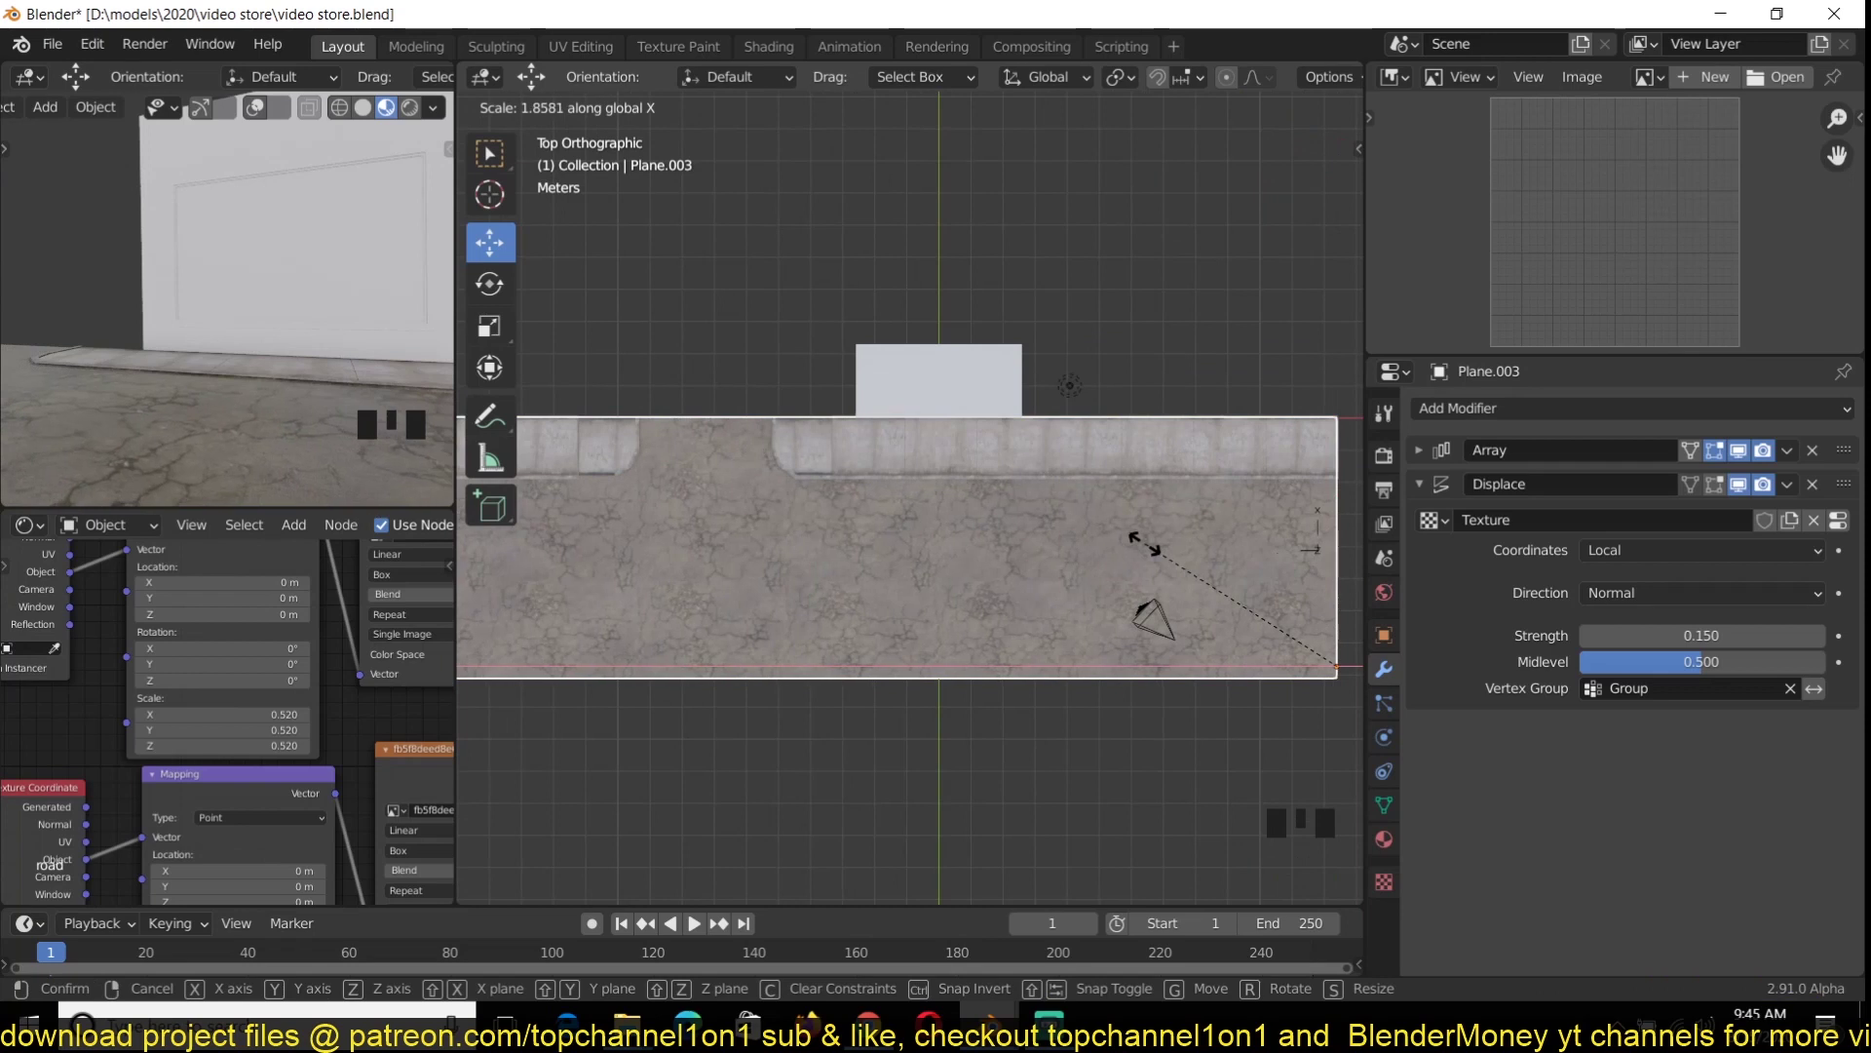
click(1145, 542)
Set the window pane's origin to its geometry and save the file
key(grave)
click(1062, 493)
right_click(1120, 507)
click(1252, 529)
key(ctrl+s)
scroll(405, 535, down, 5)
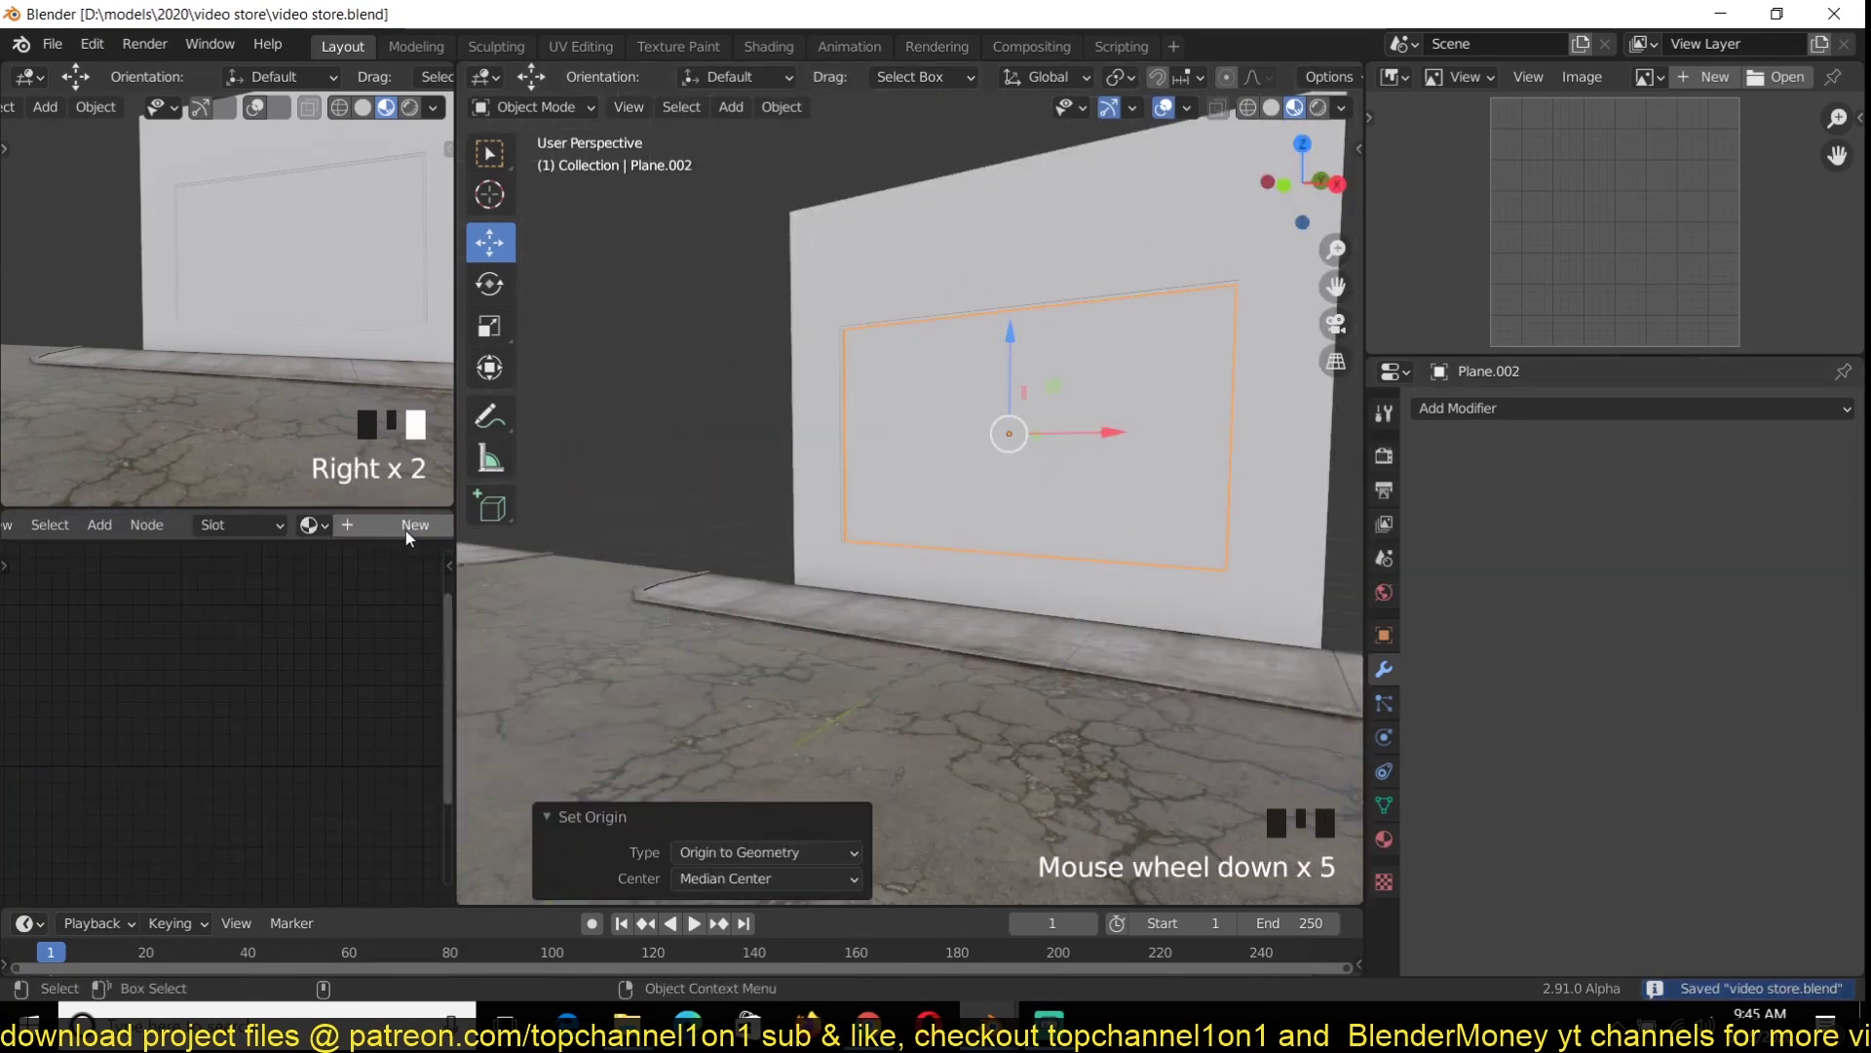
Give the window pane a new material with alpha about 0.49, blend mode Alpha Blend and shadow mode None
click(1384, 838)
scroll(1618, 633, down, 15)
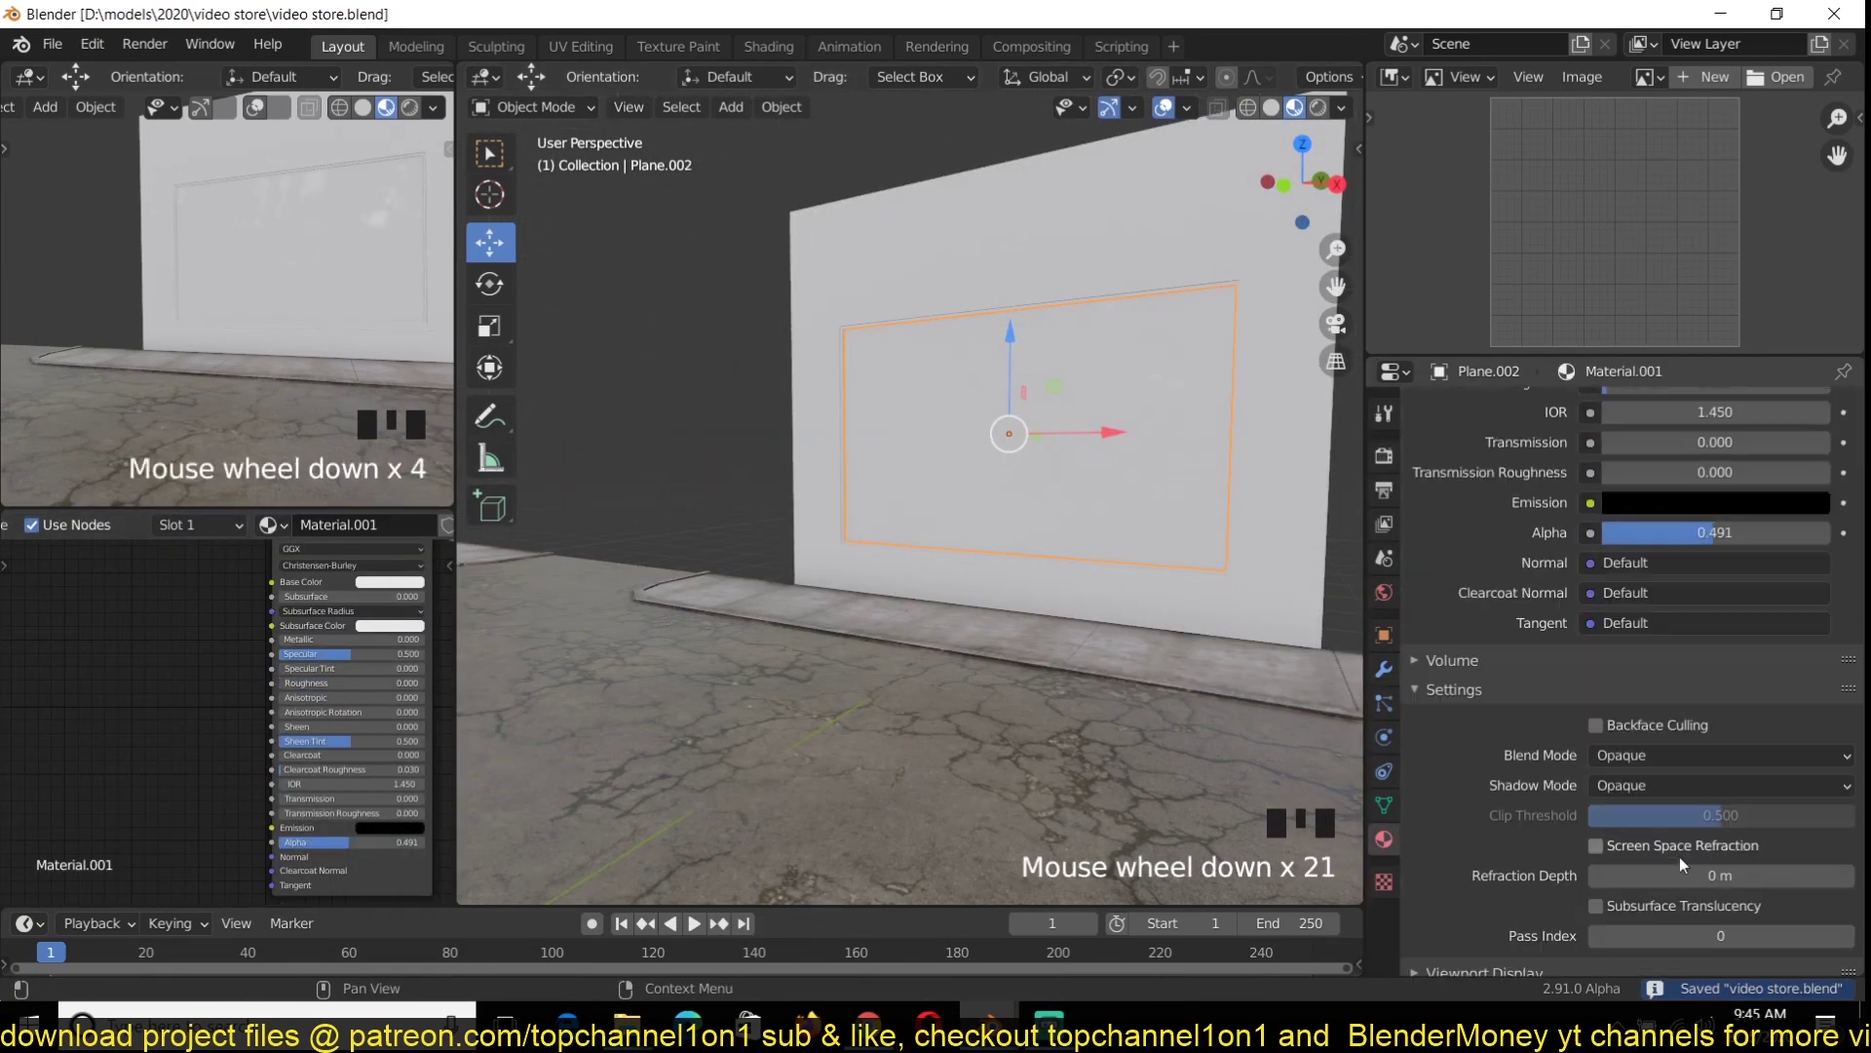
click(1689, 745)
Connect the grunge_map_004_bitmap_output image to the pane material's Roughness, set its Alpha to 0.560 and save
click(45, 620)
click(184, 674)
click(493, 806)
drag(218, 638, 274, 686)
drag(137, 622, 43, 677)
middle_drag(975, 428, 773, 614)
key(ctrl+s)
mouse_move(283, 804)
mouse_down()
mouse_move(341, 804)
mouse_move(292, 804)
mouse_up()
key(ctrl+s)
Duplicate the image texture node, load the TexturesCom masked decal PNG into it and connect its colour to Base Color
middle_drag(157, 744, 326, 800)
key(shift+d)
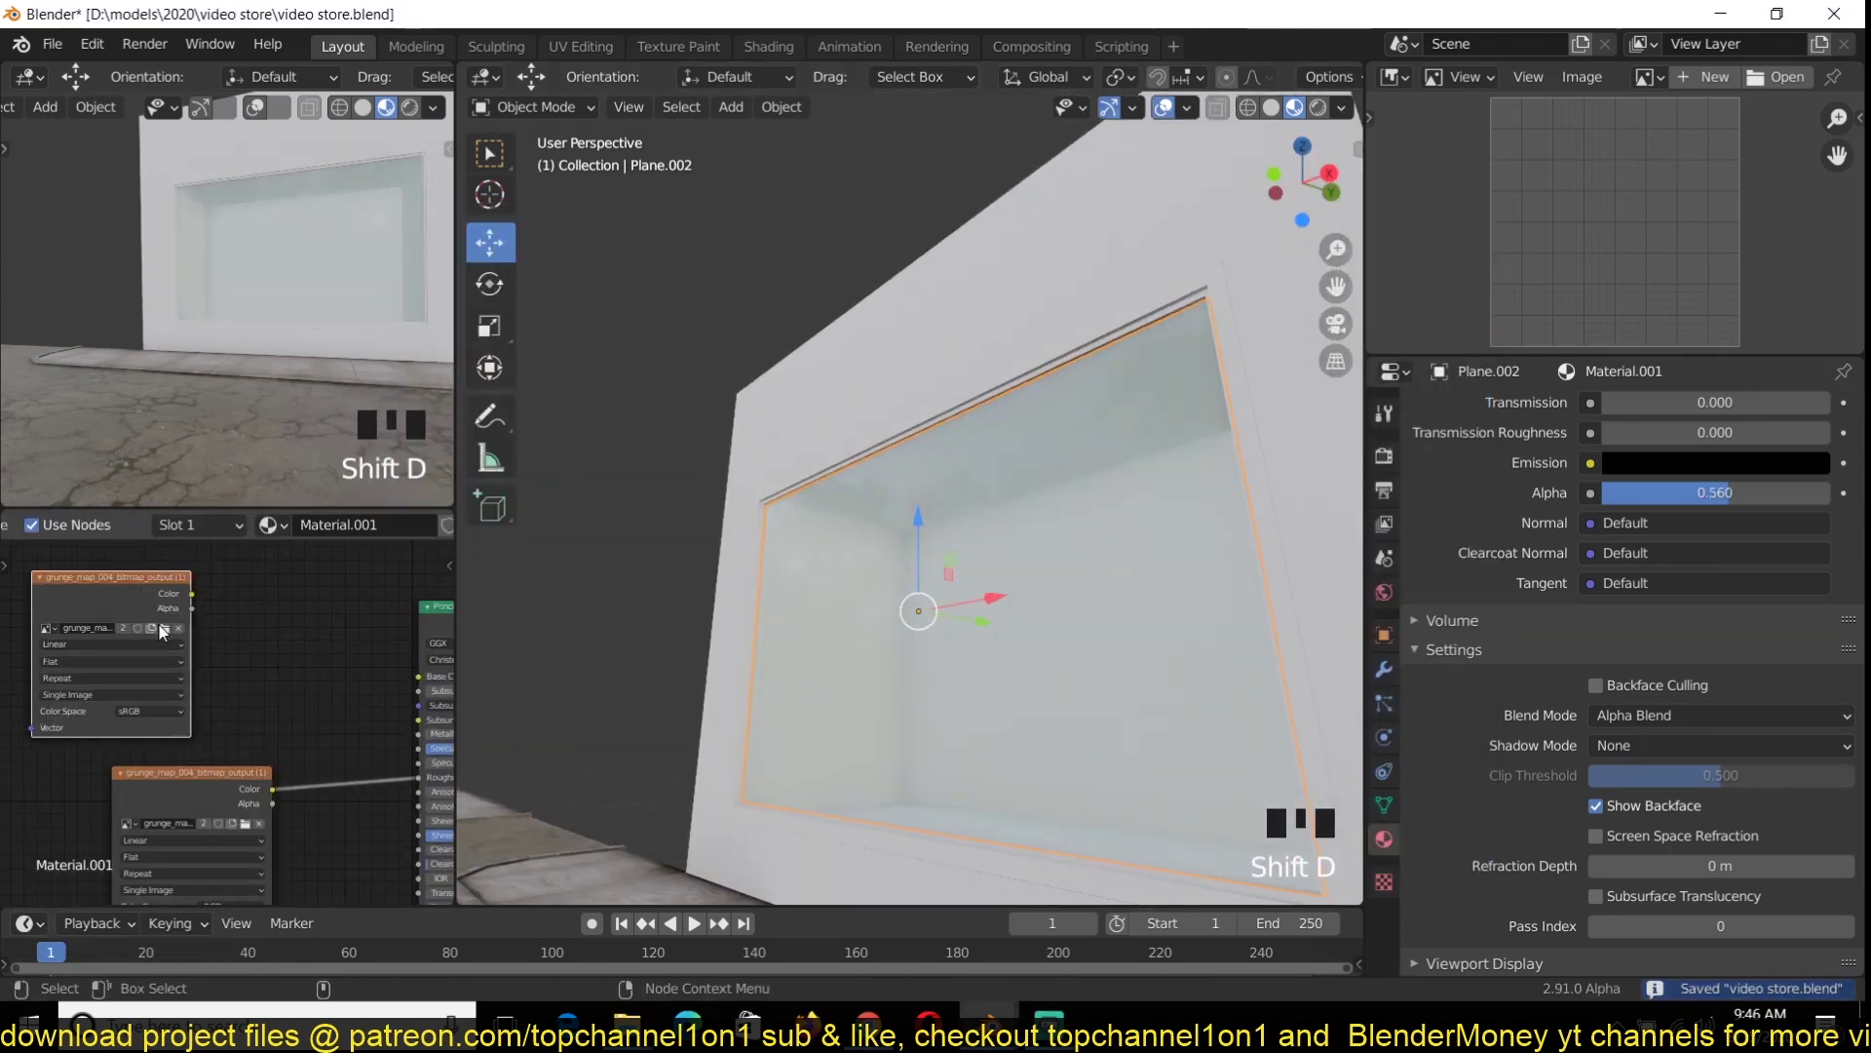
click(246, 605)
click(165, 629)
click(483, 706)
click(774, 265)
double_click(960, 585)
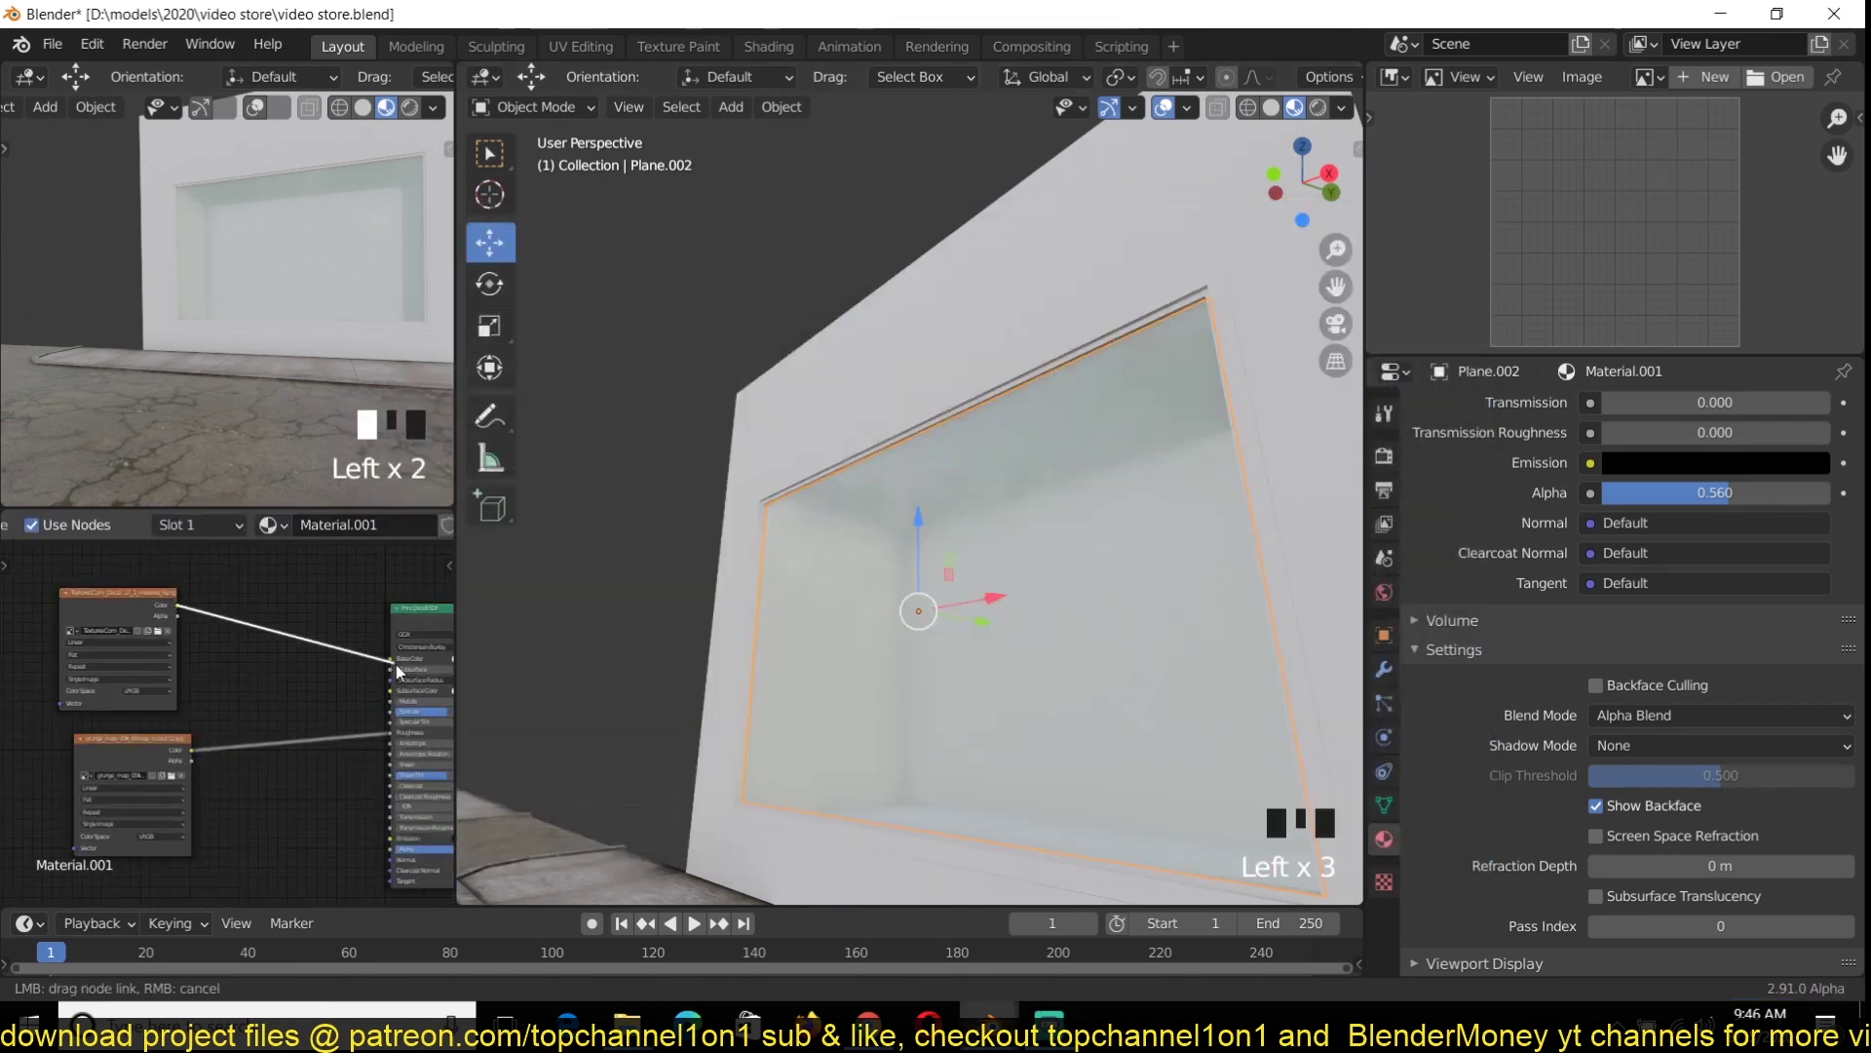
drag(395, 664, 393, 660)
Preview the decal image directly on the window pane and unwrap the pane's entire mesh
middle_drag(827, 618, 965, 673)
key(Tab)
ctrl+shift+click(121, 620)
key(a)
key(u)
click(827, 207)
scroll(846, 380, down, 2)
Rotate the pane's UVs 90°, scale and position them over the decal image, and save the file
click(1395, 77)
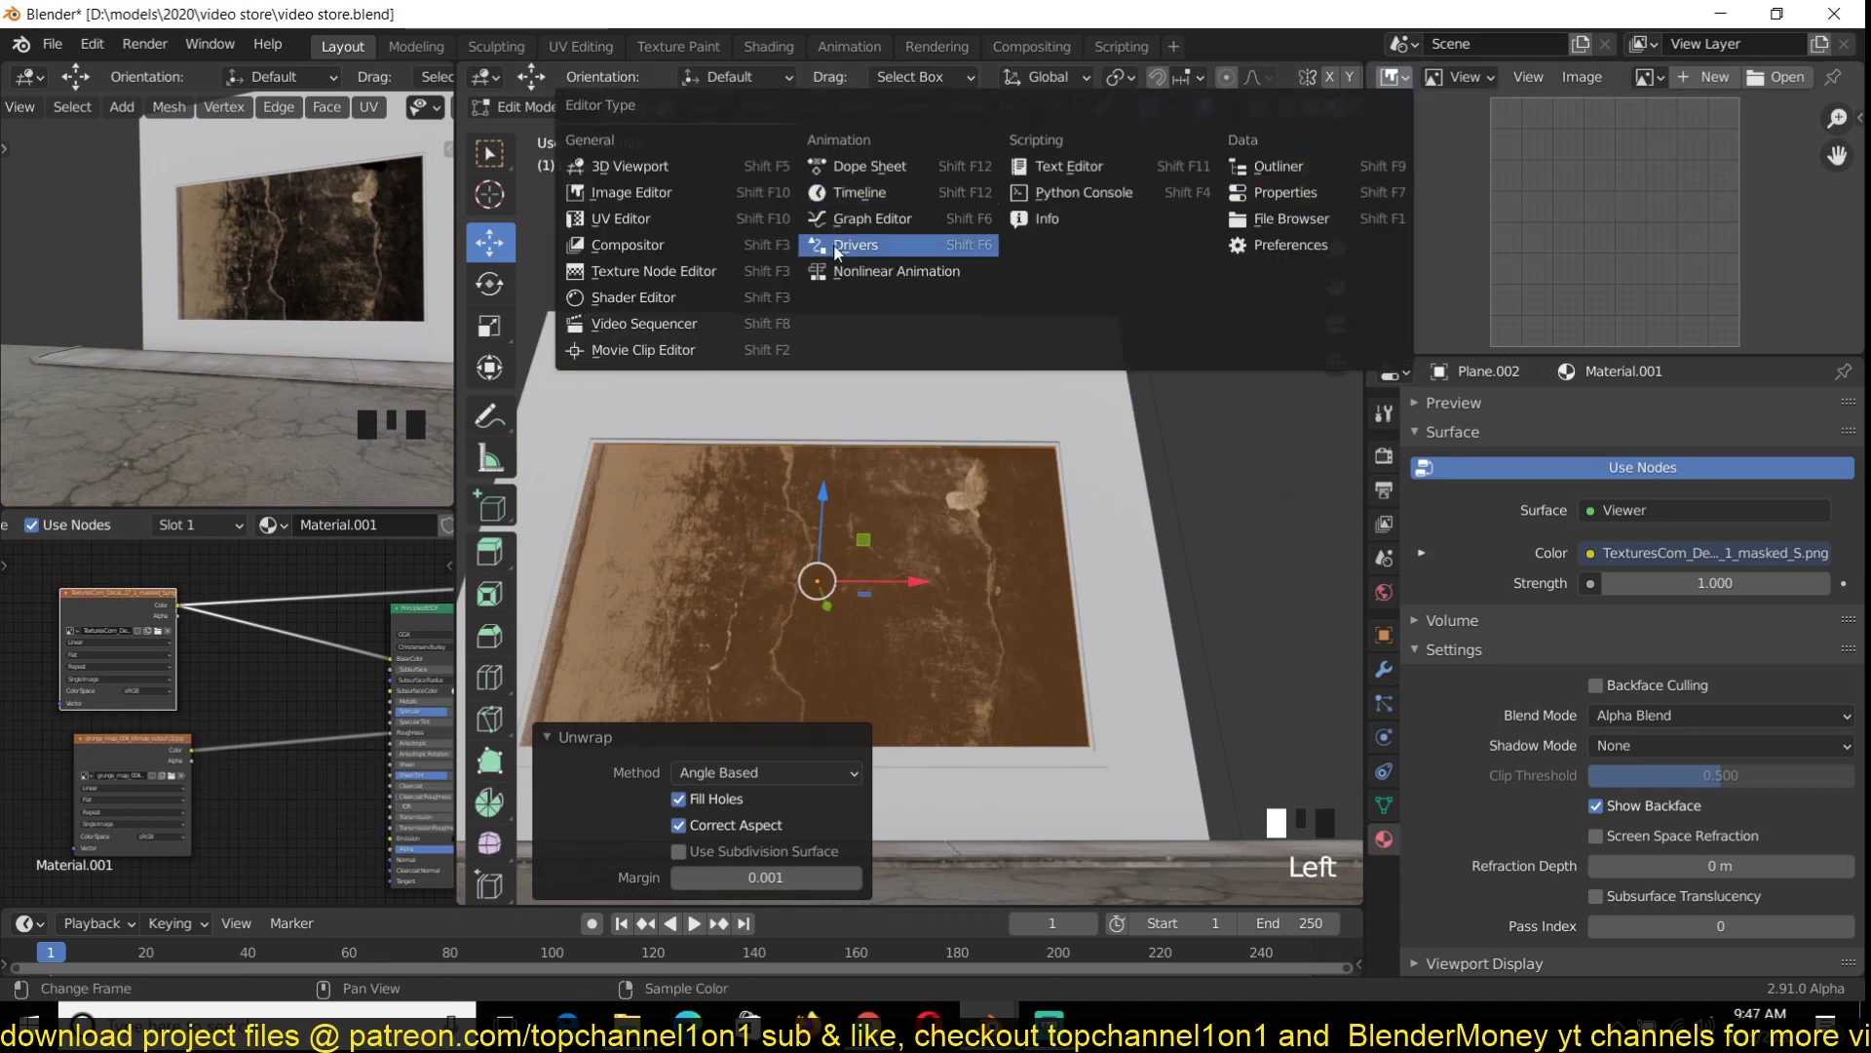
click(624, 195)
text(r90)
click(1530, 292)
key(g)
key(s)
key(g)
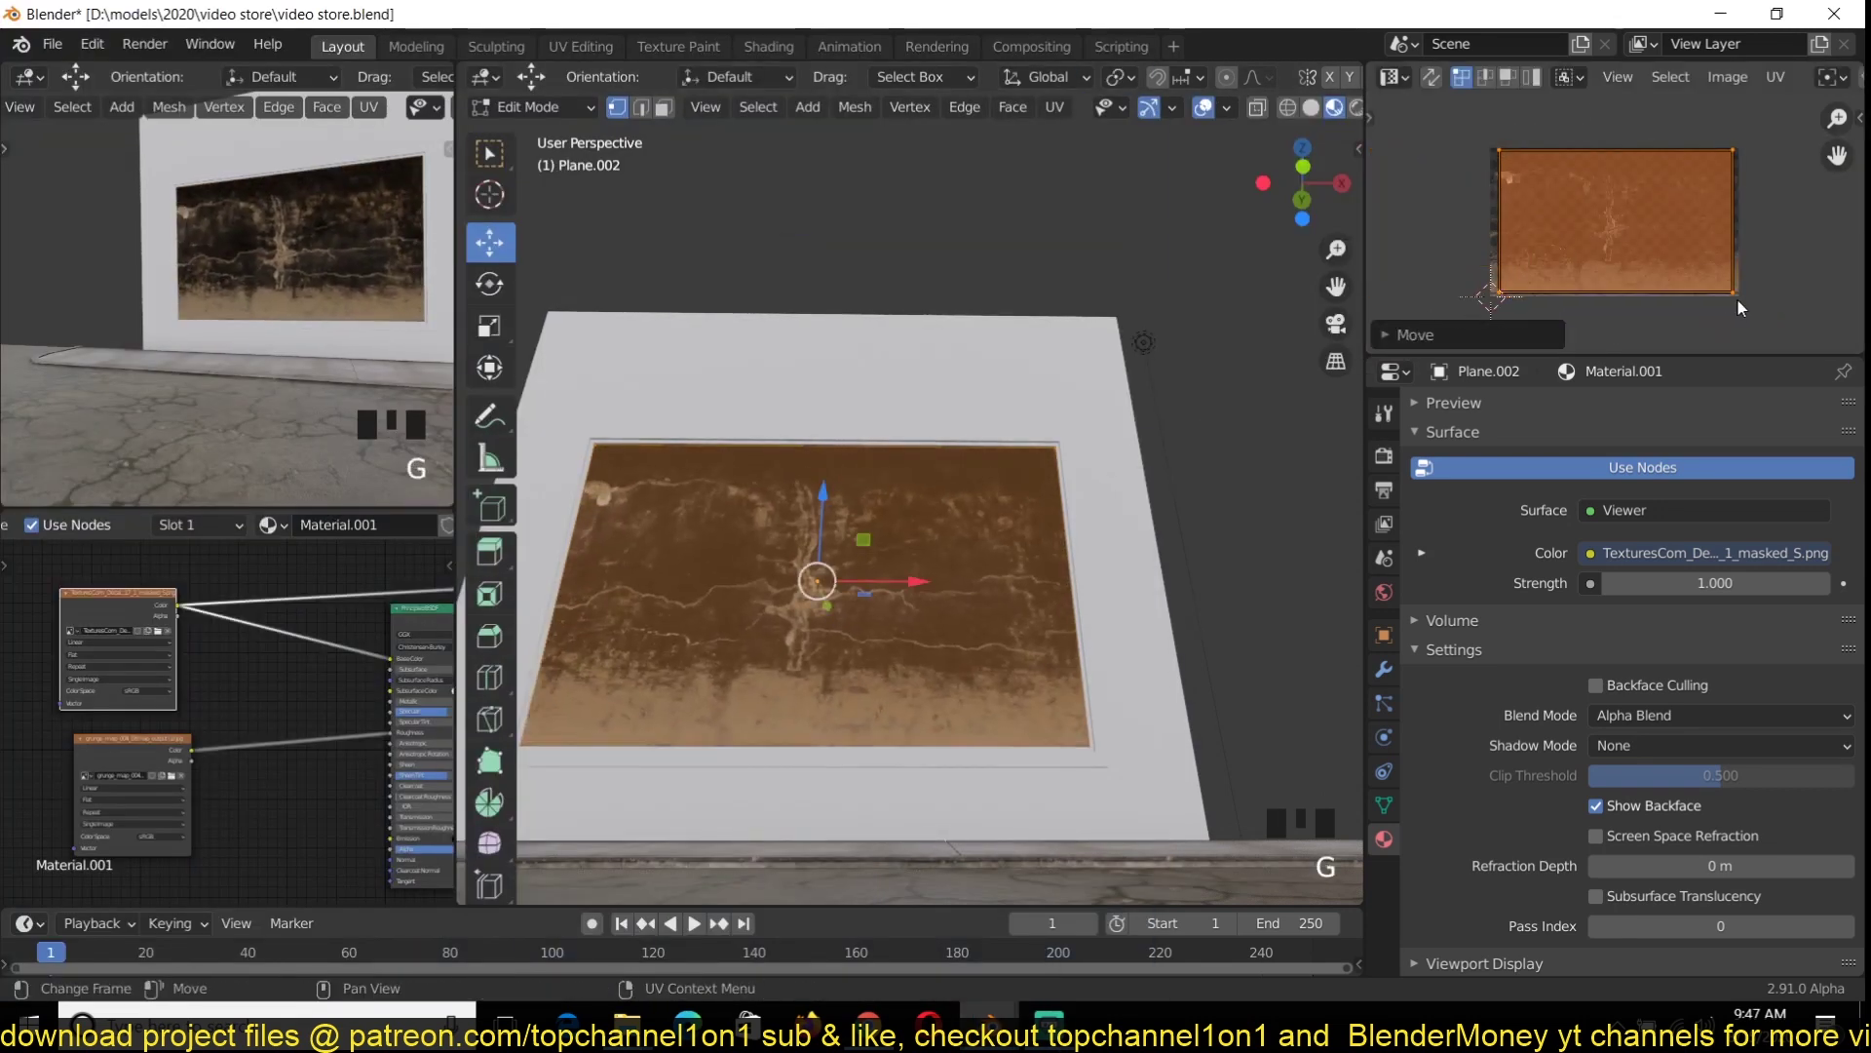
key(Tab)
key(ctrl+s)
Restore the Principled shader as the pane's displayed output and save the file
ctrl+shift+click(419, 631)
scroll(906, 472, down, 1)
key(grave)
key(grave)
middle_drag(906, 466, 1102, 419)
key(ctrl+s)
key(grave)
key(ctrl+s)
key(ctrl+s)
Shift the window pane's UVs over the decal image and save the file
key(Tab)
key(g)
click(1720, 256)
key(Tab)
scroll(226, 719, up, 1)
key(grave)
key(ctrl+s)
Insert a ColorRamp between the grunge texture and Roughness, adjust its stops and save the file
key(shift+a)
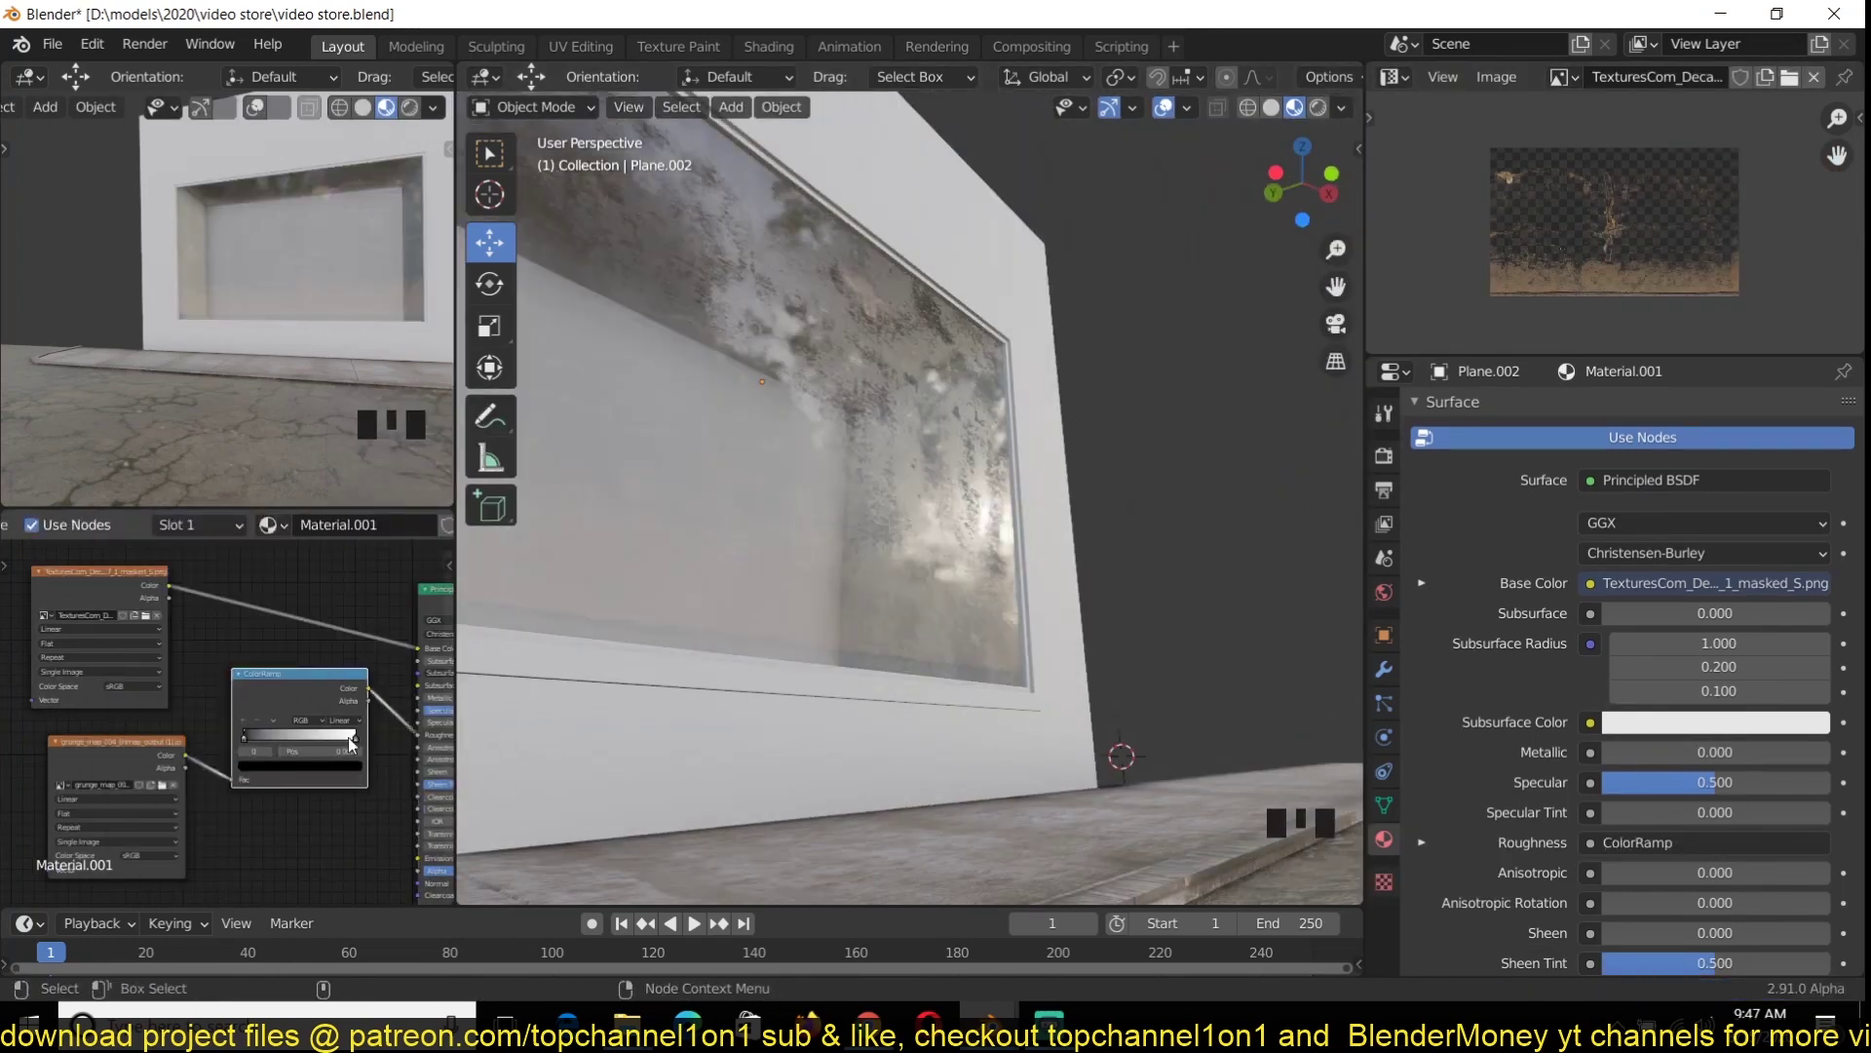
click(354, 739)
click(304, 766)
drag(352, 624, 352, 667)
drag(277, 859, 209, 811)
middle_drag(1147, 426, 1061, 556)
key(ctrl+s)
scroll(1061, 556, down, 5)
Launch a second Blender window and browse for a model file in D:\models\2020
click(990, 1020)
right_click(990, 1019)
click(975, 902)
click(585, 341)
click(53, 44)
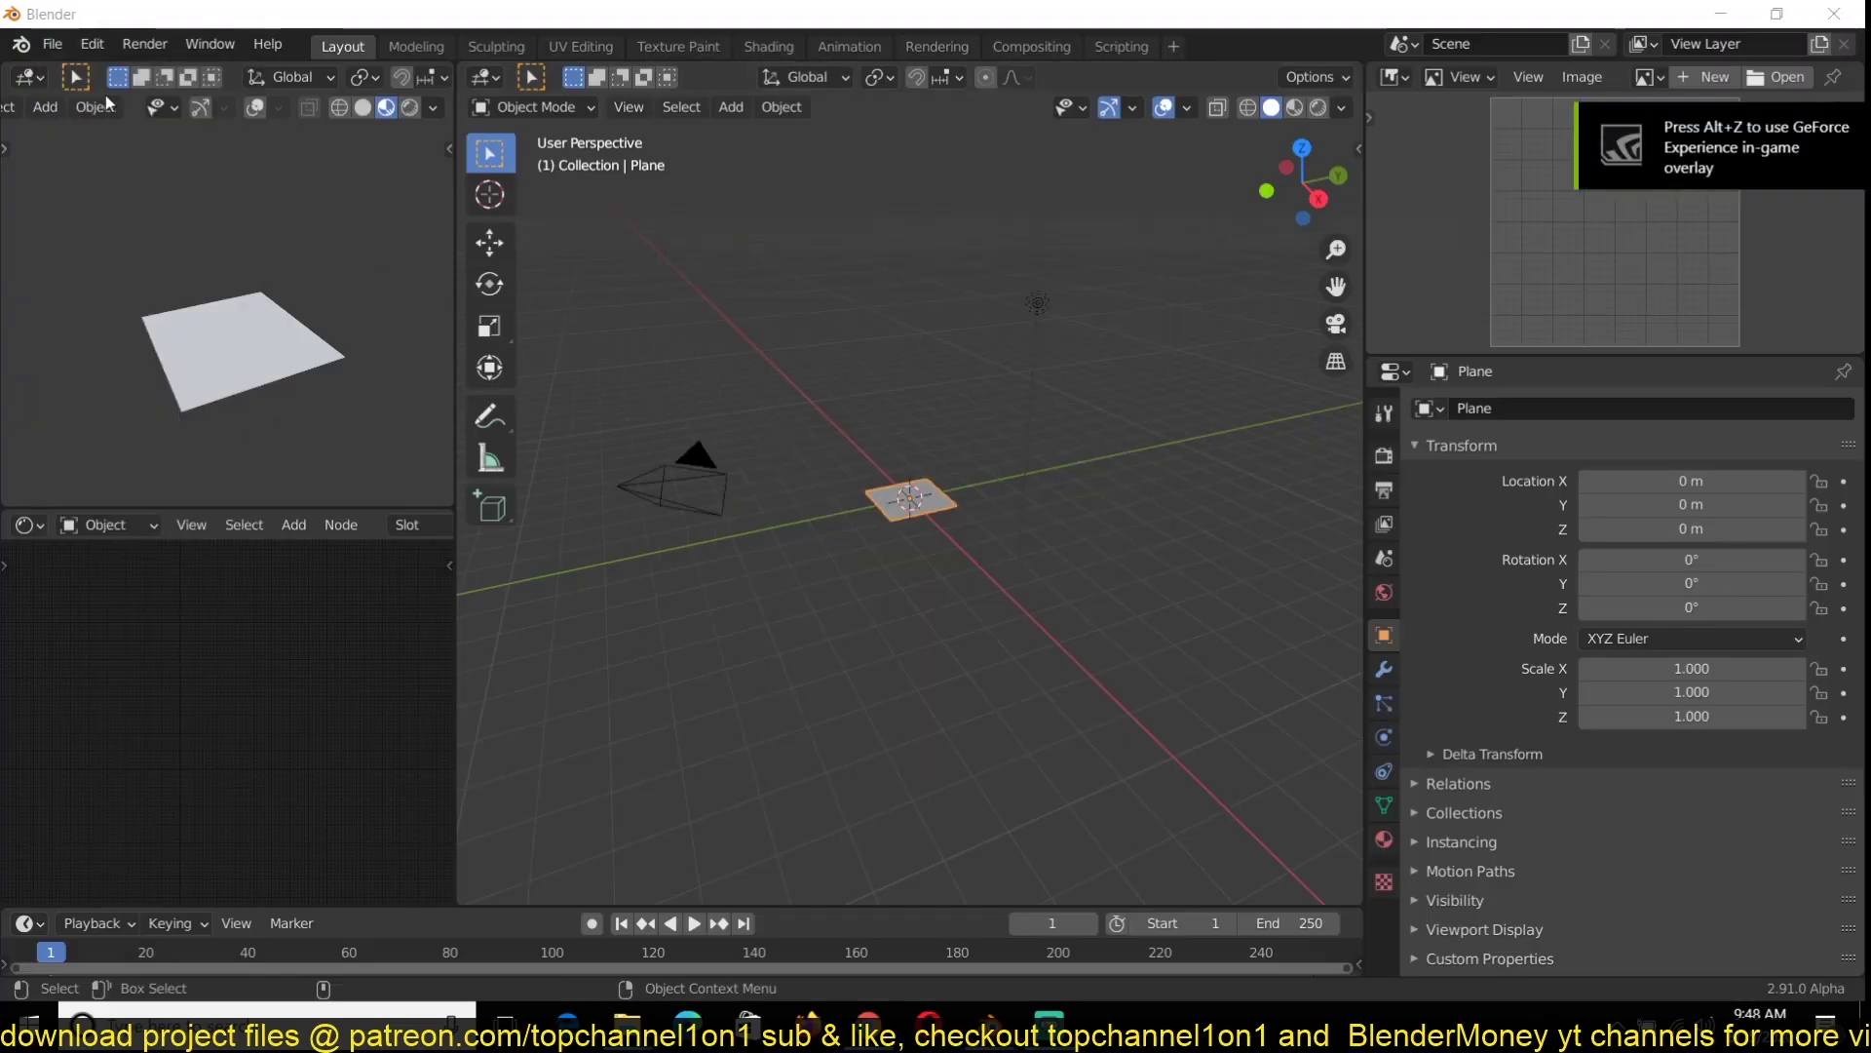
click(94, 97)
key(BackSpace)
scroll(1115, 579, down, 5)
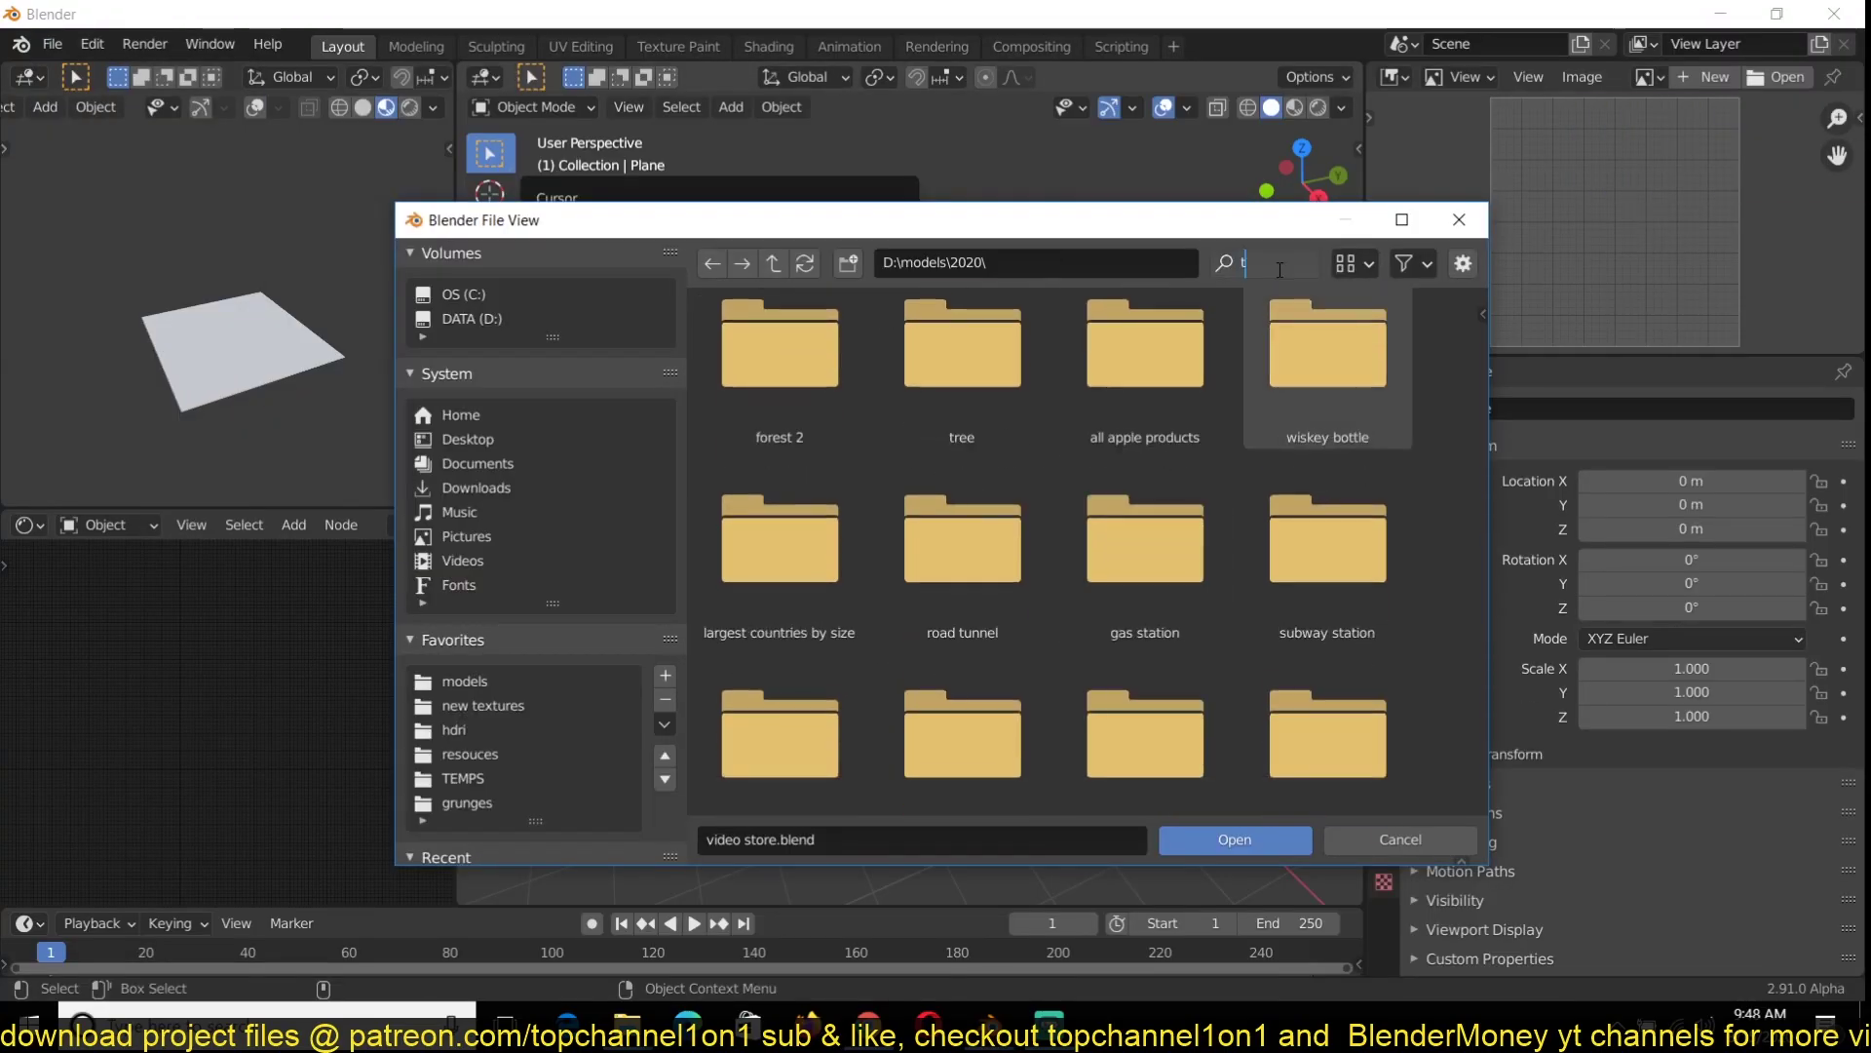
Open the retro TV set's model file and select all of its objects
double_click(1319, 343)
double_click(927, 394)
middle_drag(925, 410, 1140, 390)
click(972, 515)
key(a)
middle_drag(1173, 733, 1218, 774)
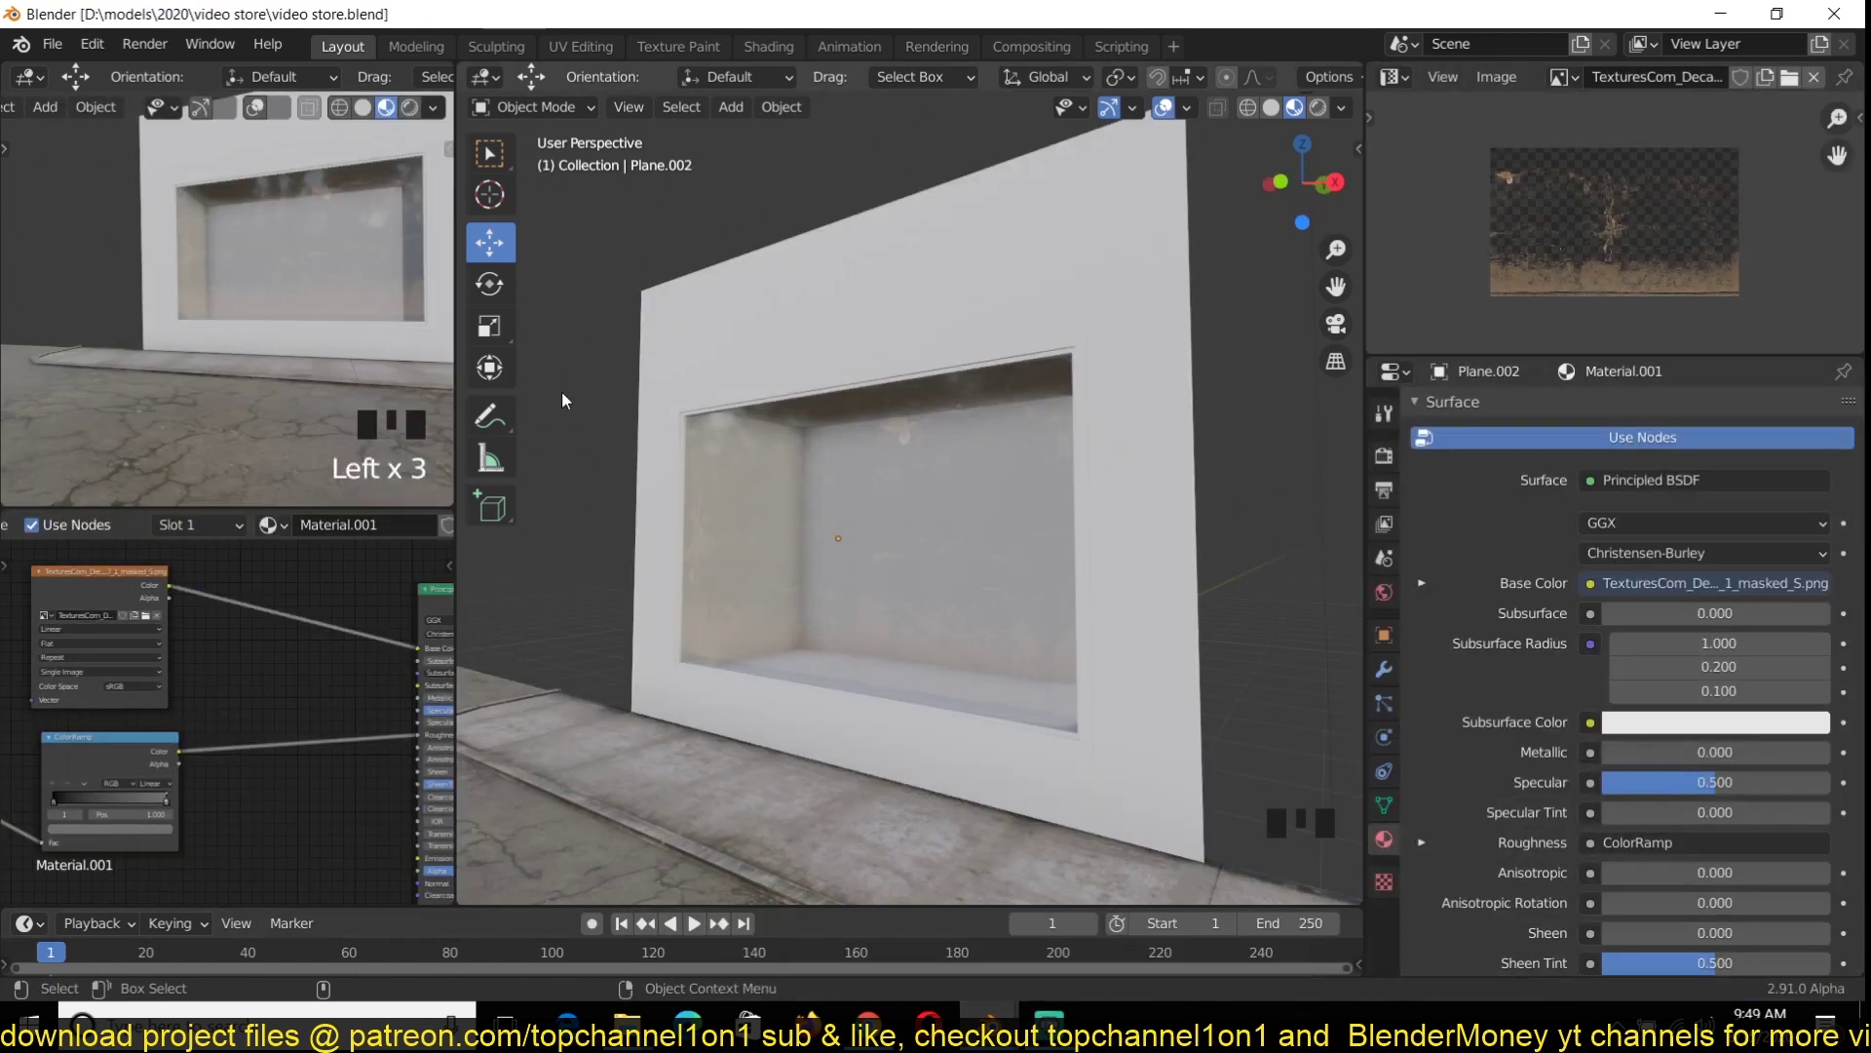
click(51, 44)
mouse_move(139, 339)
click(184, 314)
click(1401, 839)
Link the retro tv set collection from its folder in D:\models\2020 into the video store scene
click(52, 43)
click(163, 289)
click(774, 263)
click(1251, 263)
text(retr)
key(Return)
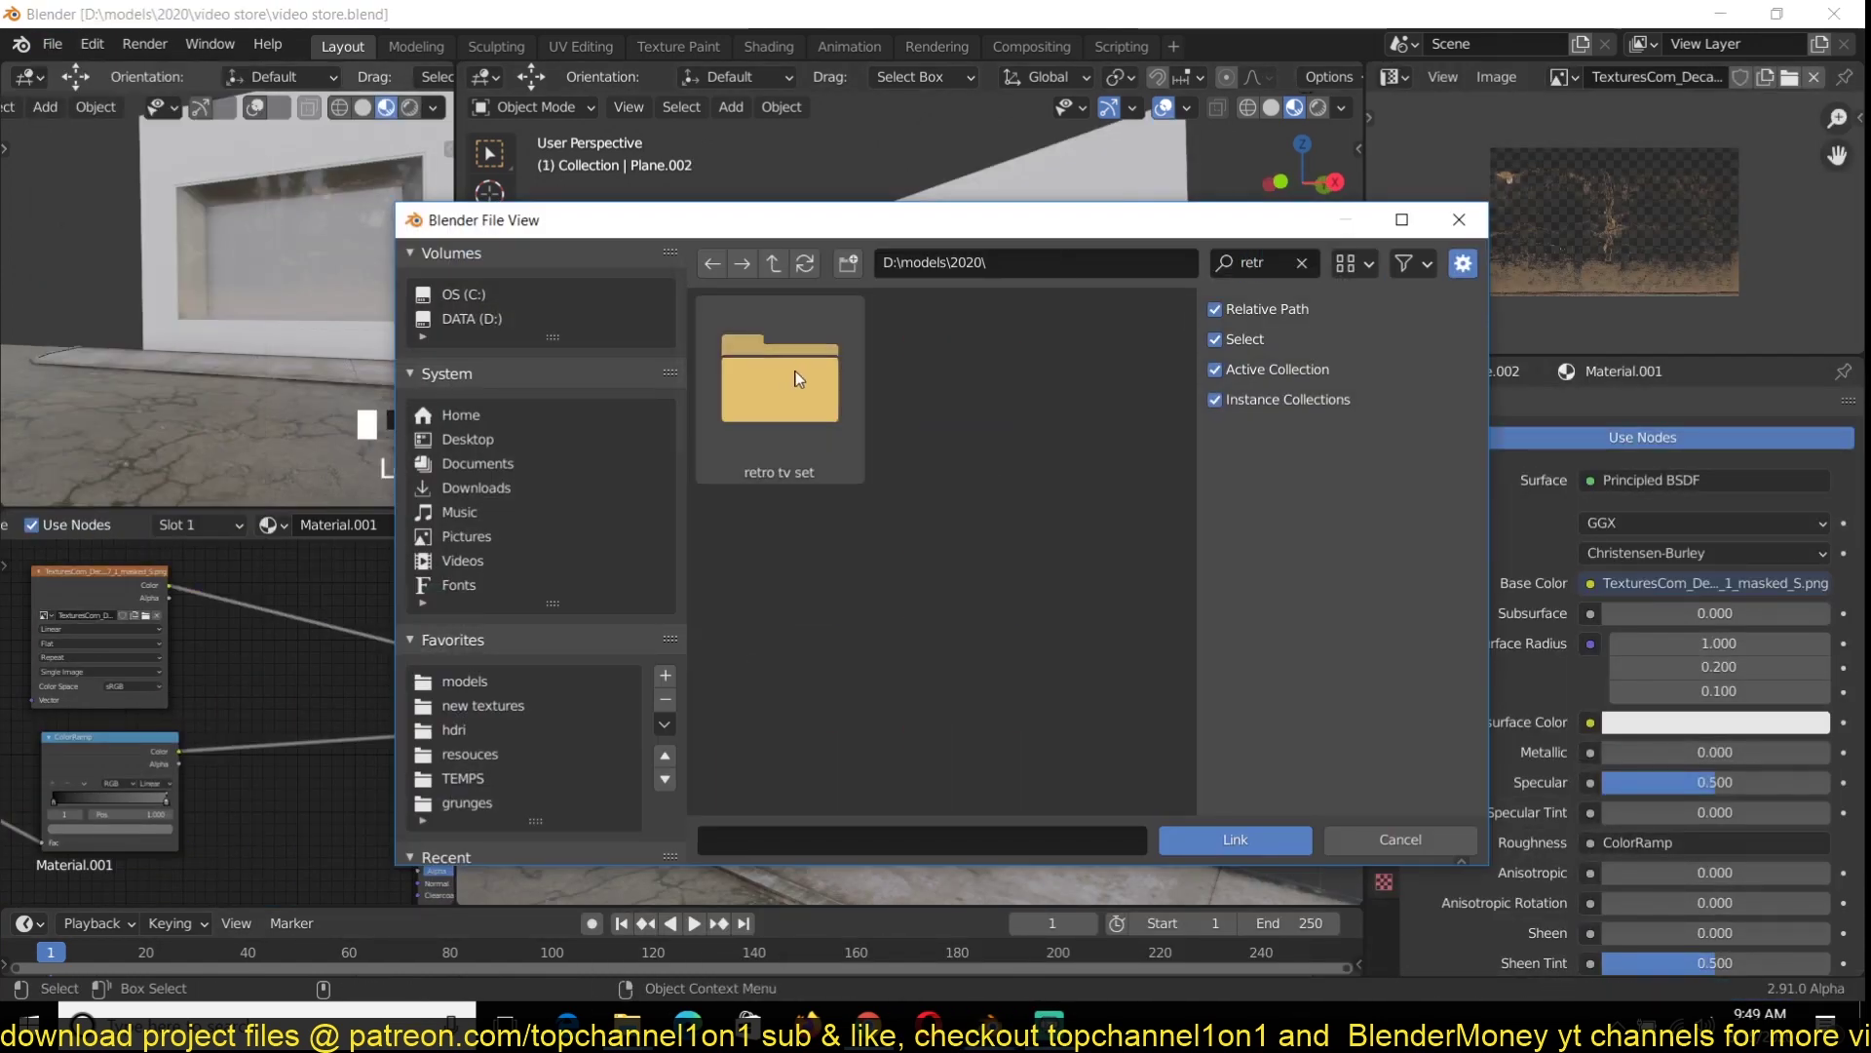
double_click(962, 385)
Move and scale the linked retro TV so it sits in the lower corner of the store window
scroll(897, 658, down, 8)
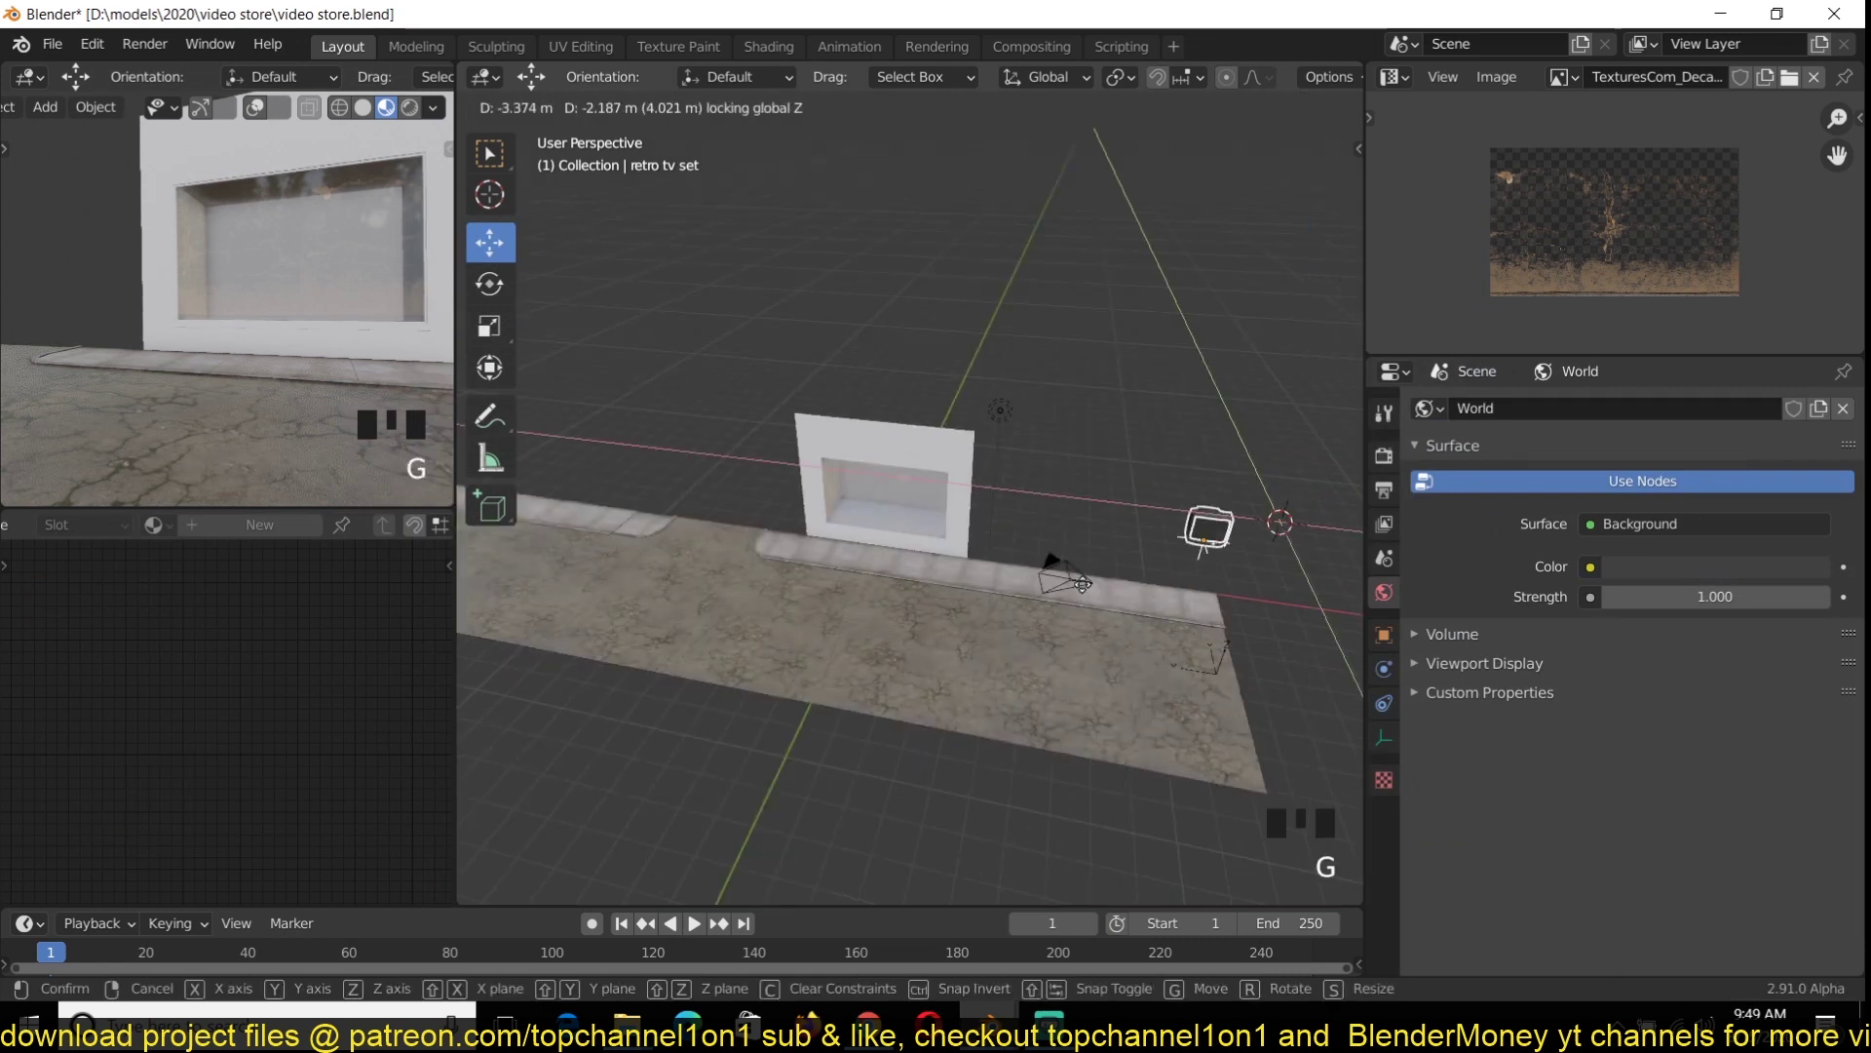
click(896, 579)
key(KP_1)
key(KP_Decimal)
key(s)
key(g)
middle_drag(877, 468, 780, 546)
drag(780, 546, 828, 560)
key(KP_1)
scroll(919, 562, up, 2)
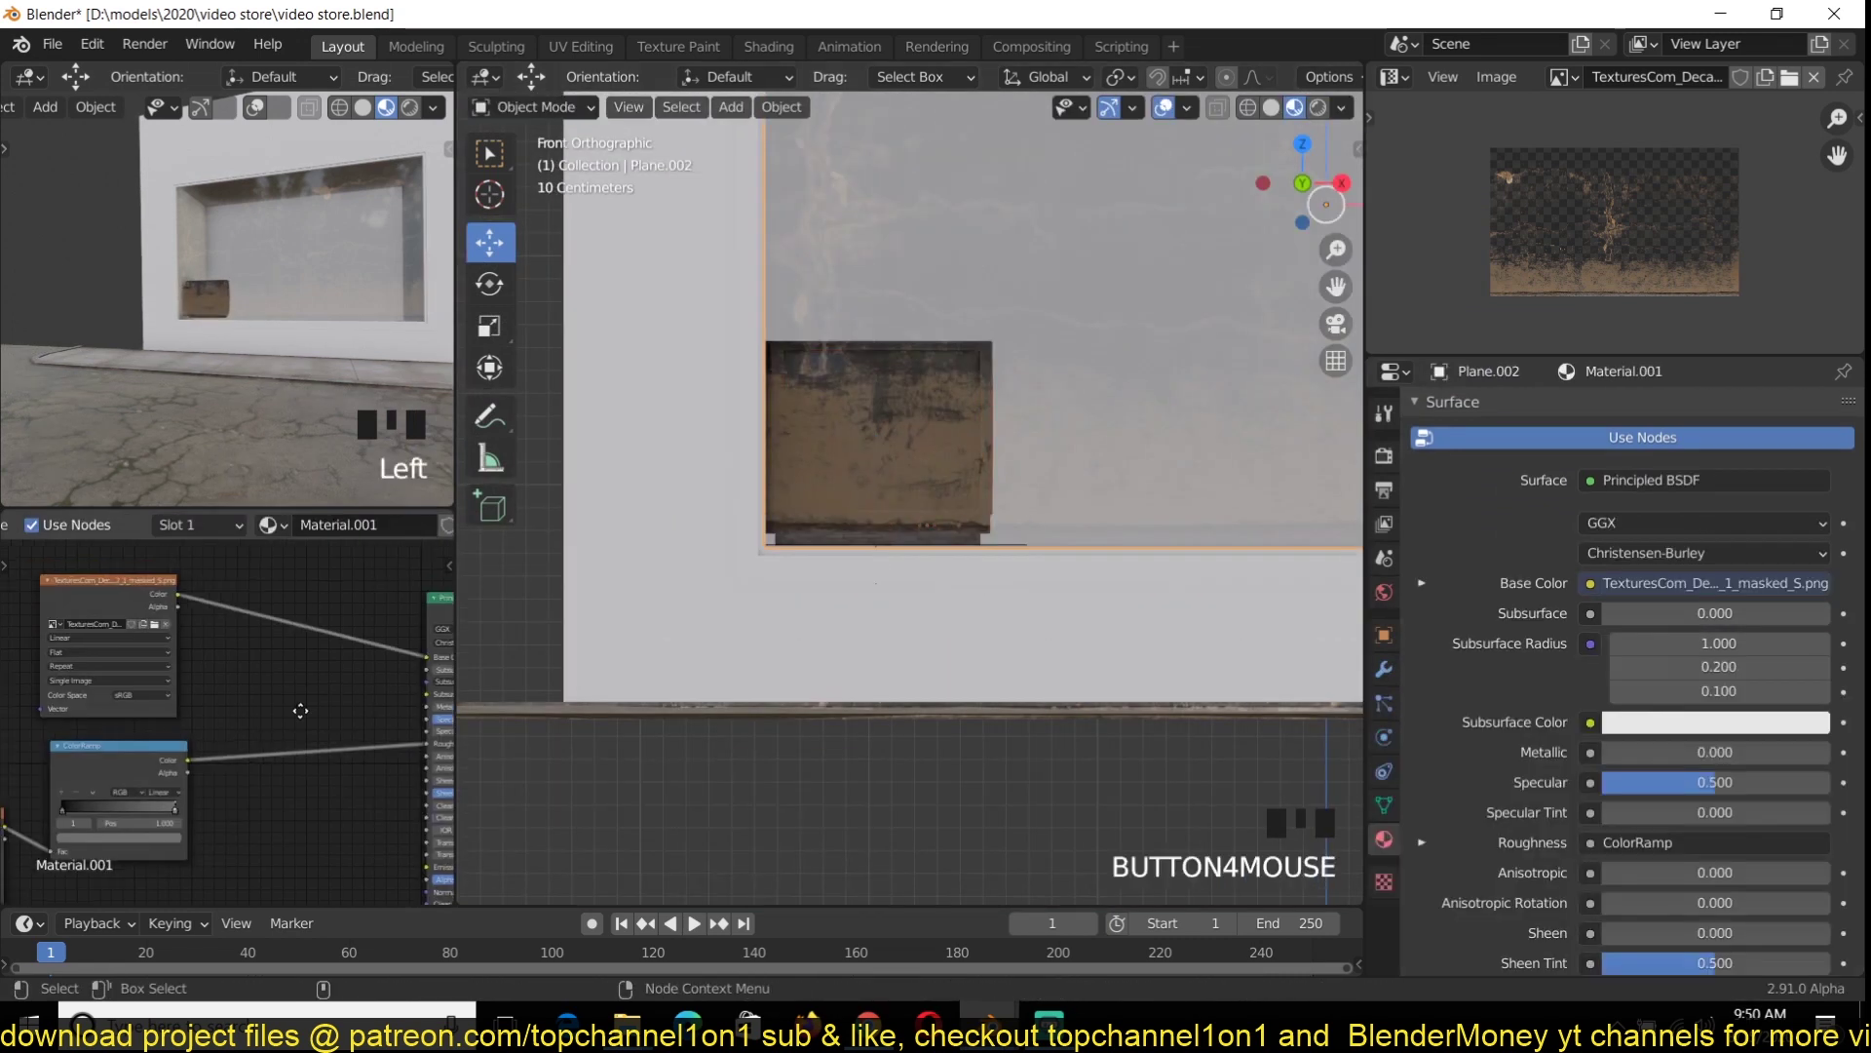
Insert a Mix node between the decal image and Base Color, feeding the image into Color2 with factor 1.000
key(shift+a)
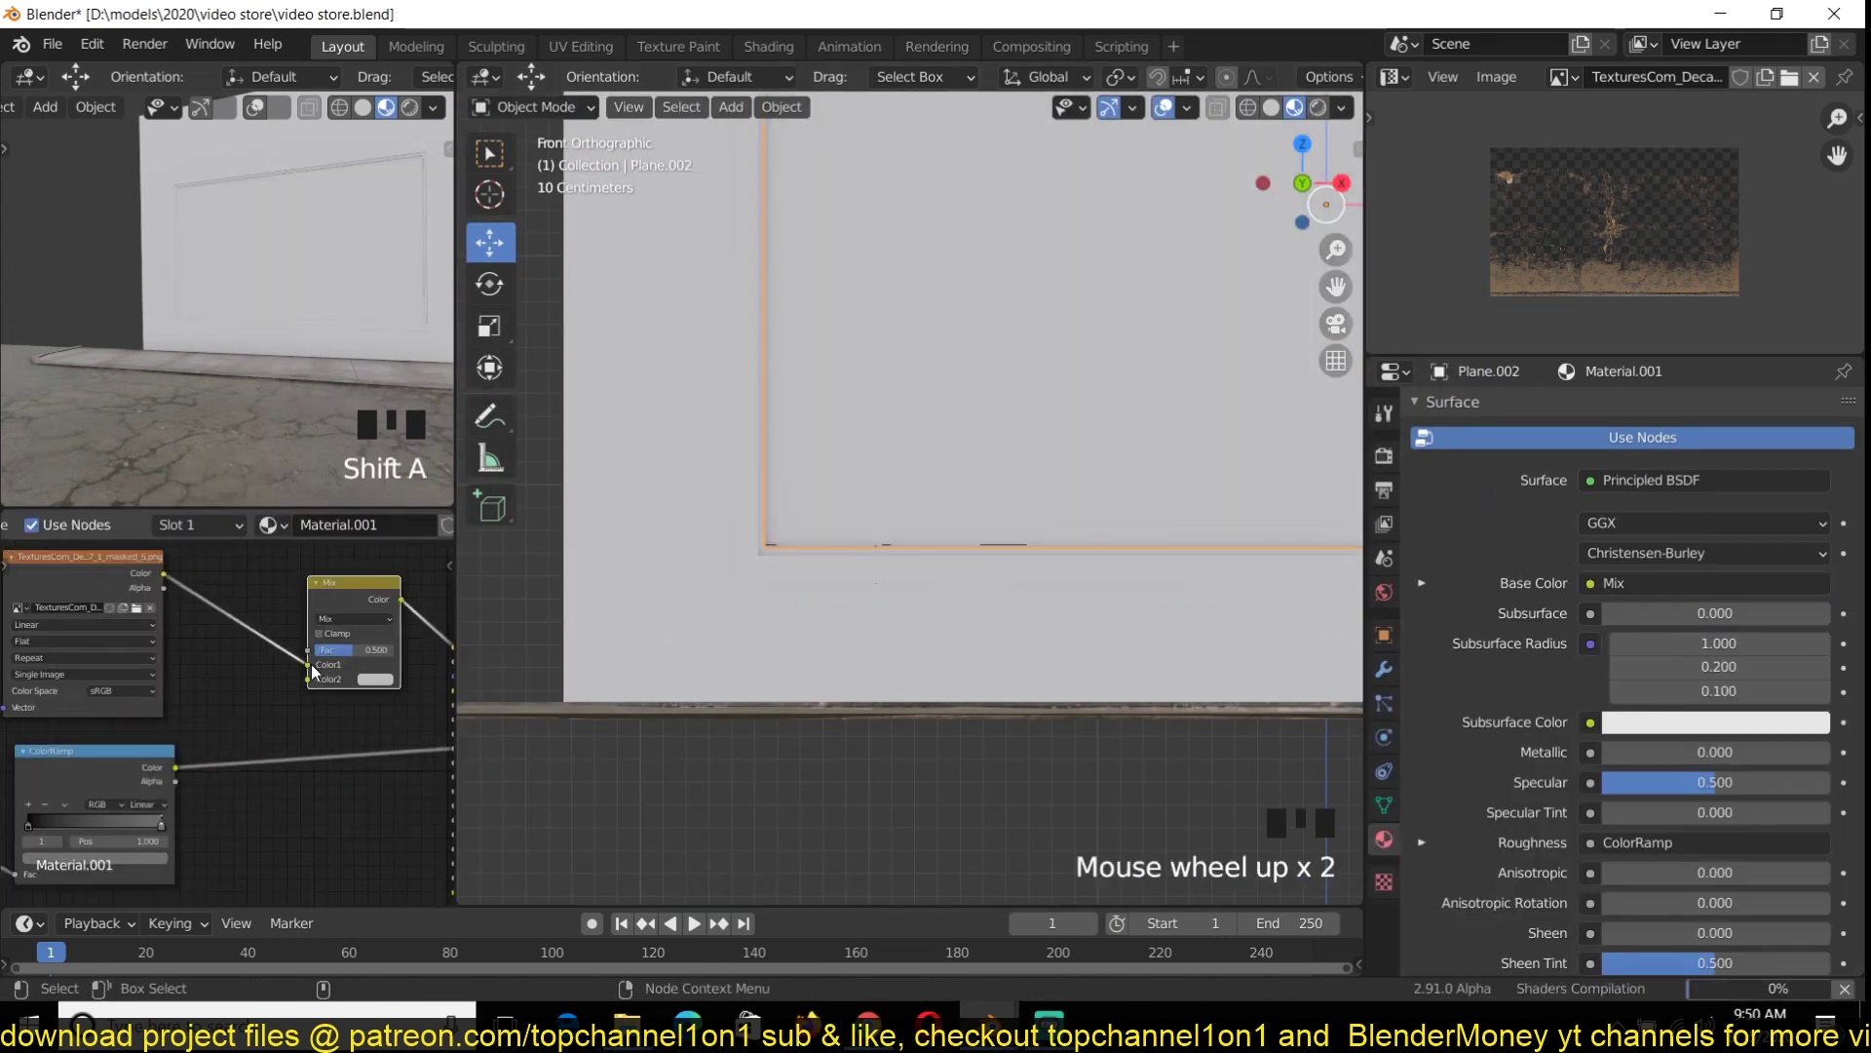
key(shift+grave)
click(991, 405)
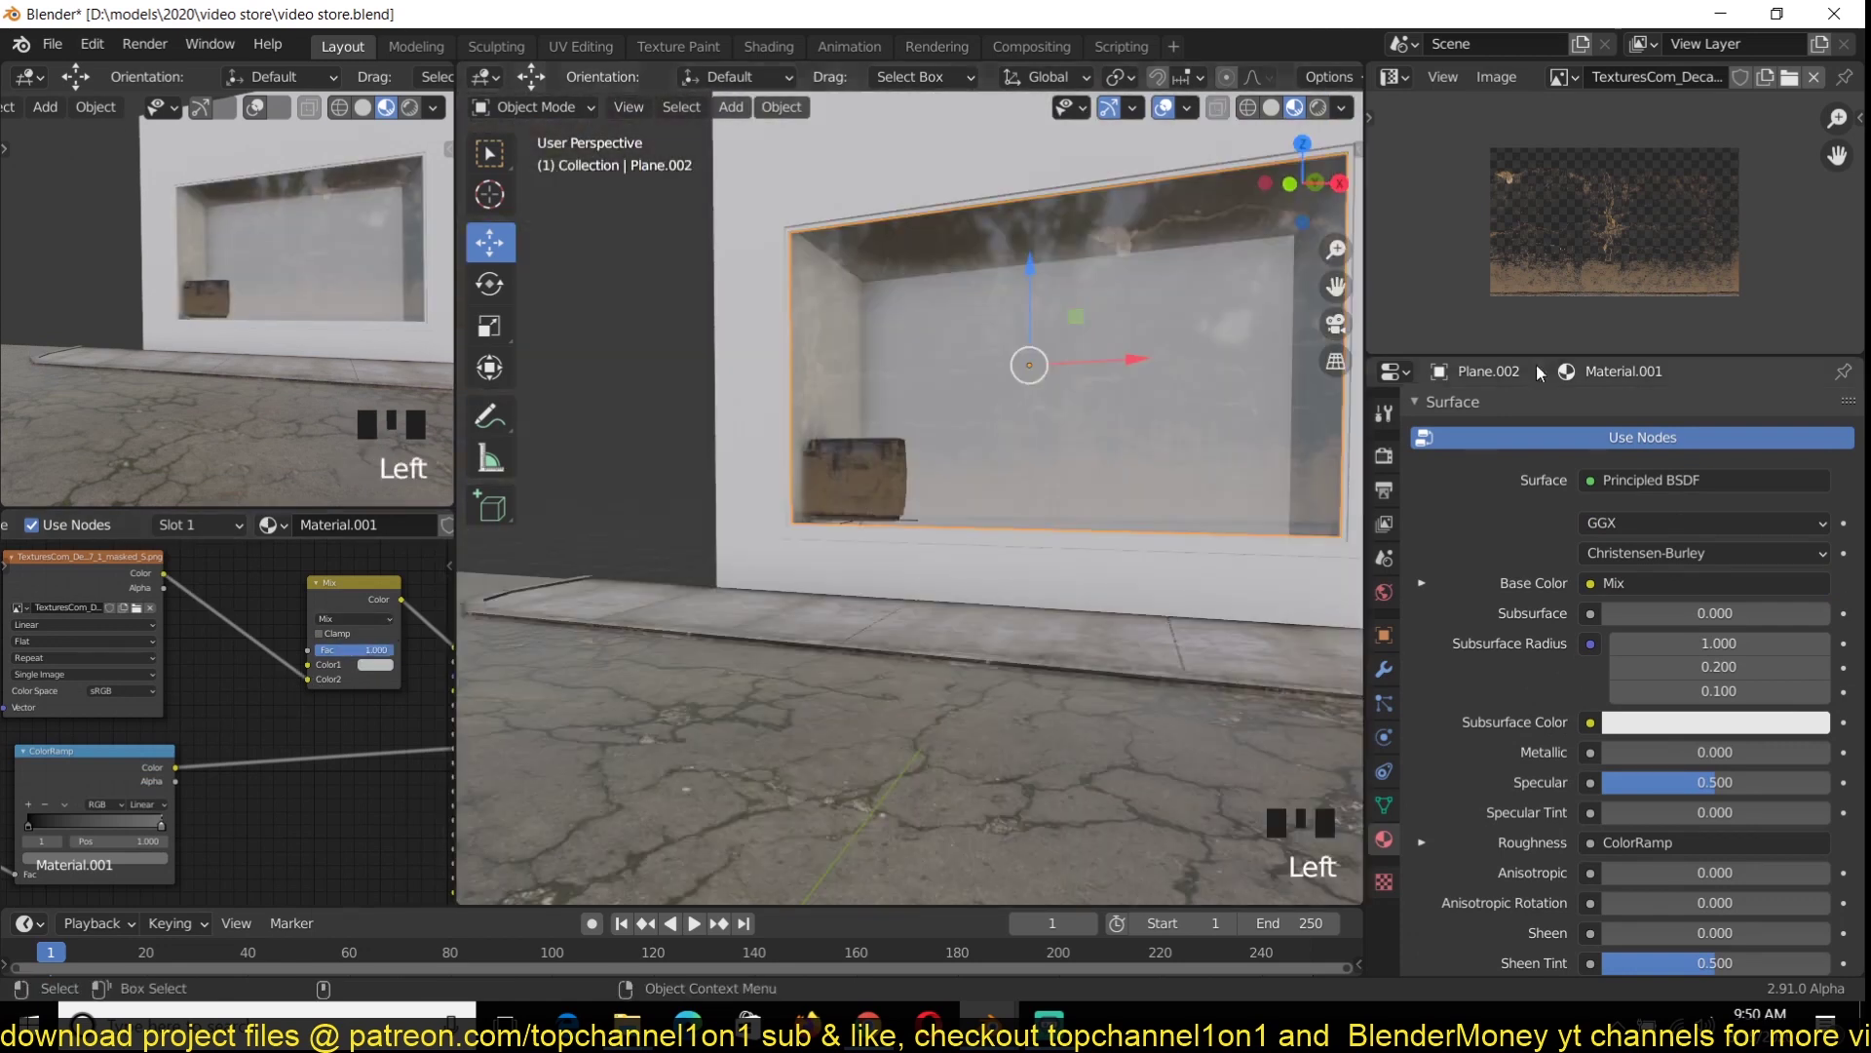
Move the window pane's UVs vertically over the decal image and scale them
key(Tab)
key(g)
key(y)
click(1740, 288)
key(s)
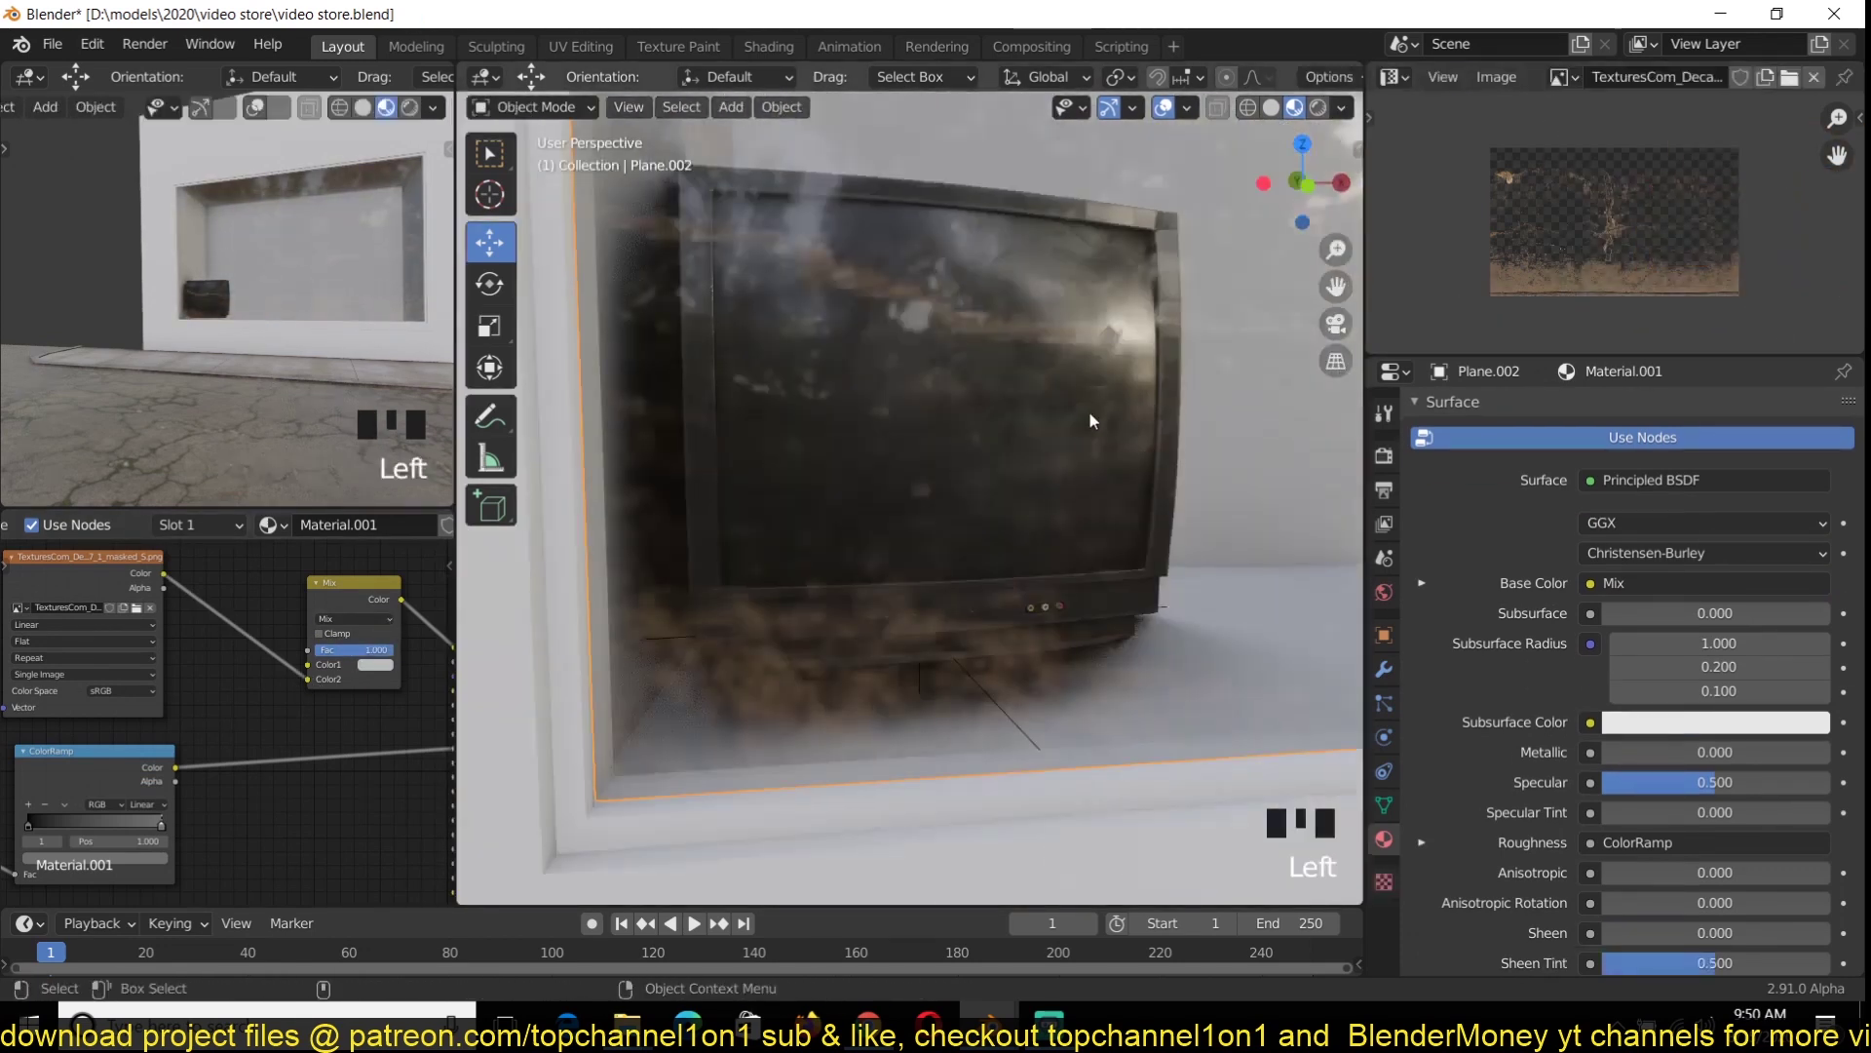
Lower the retro TV about 0.07 m toward the window's sill
drag(913, 488, 909, 518)
scroll(927, 565, down, 3)
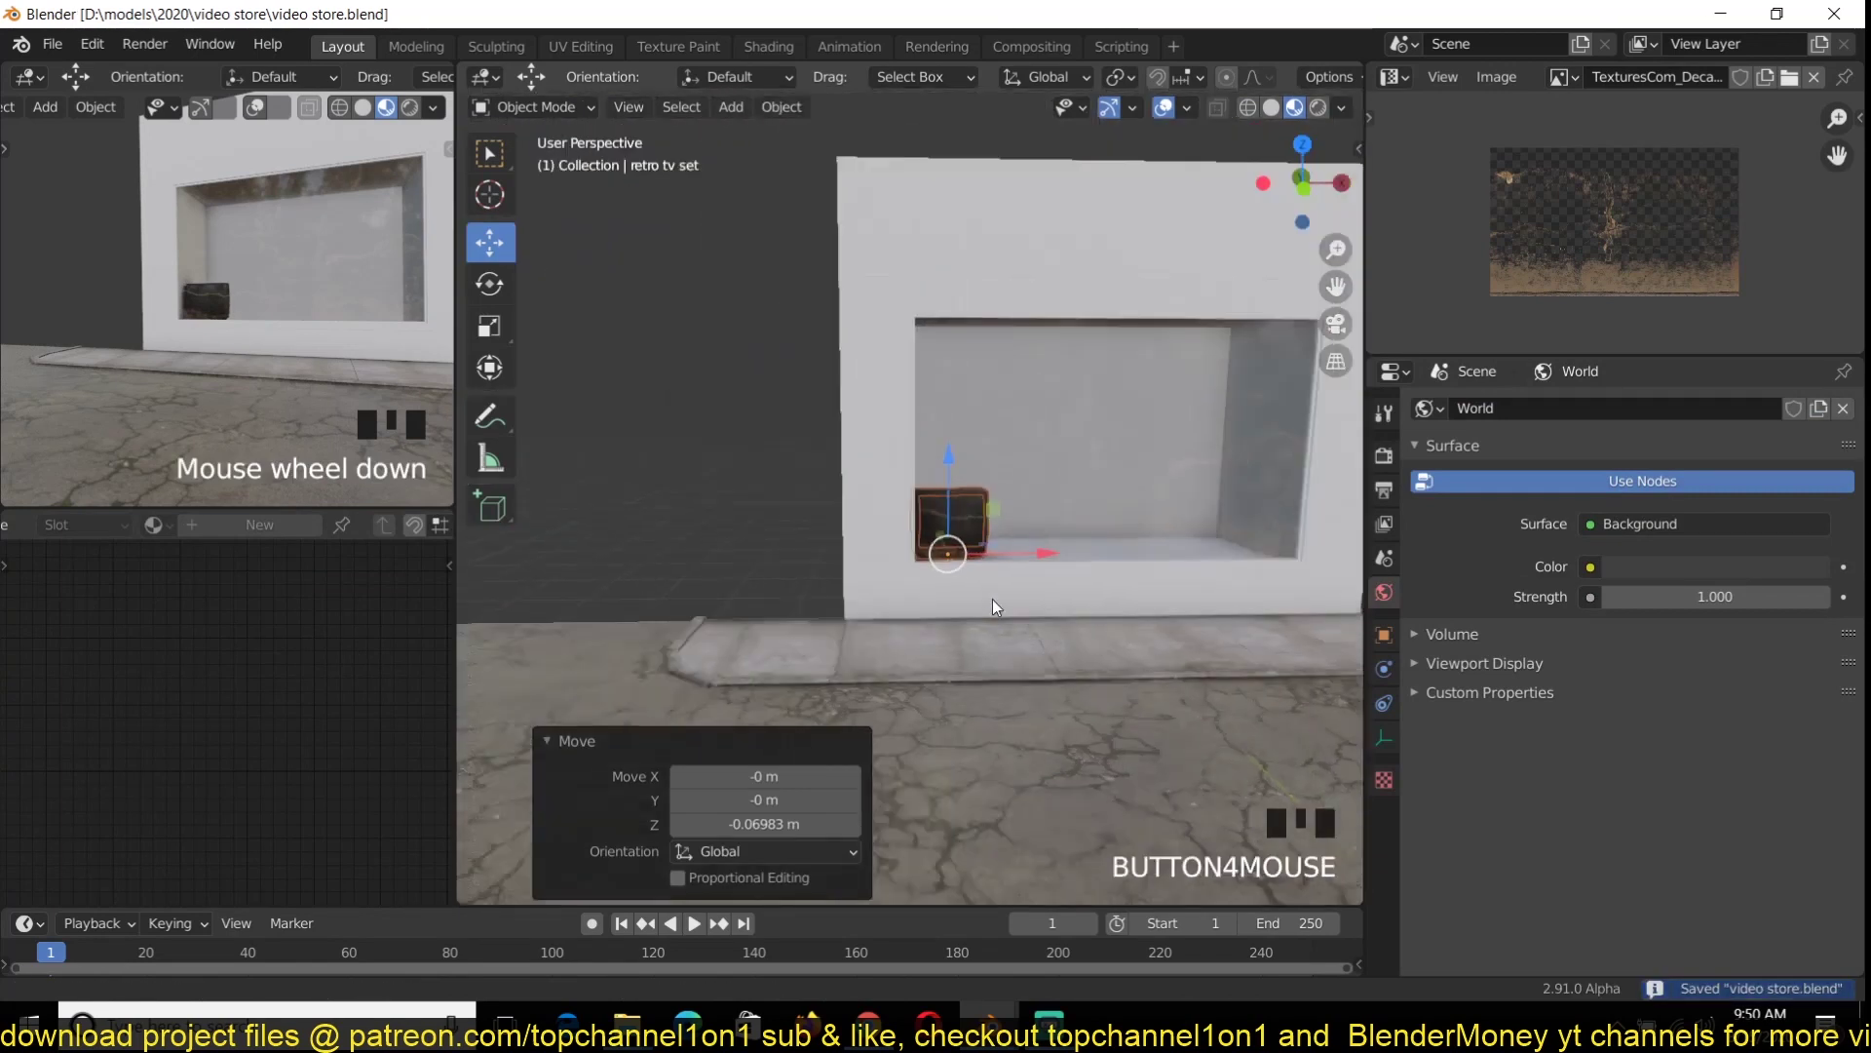
Shift the side edge of the storefront wall along X
click(943, 570)
key(Tab)
alt+click(837, 458)
drag(906, 439, 829, 464)
key(Tab)
Select the storefront wall, window and TV together, move them along X over the sidewalk, and save the file
scroll(1043, 463, down, 4)
key(shift+z)
drag(1043, 460, 863, 532)
drag(1060, 532, 1138, 535)
scroll(1039, 518, up, 3)
key(shift+z)
click(1039, 518)
key(ctrl+s)
key(alt+a)
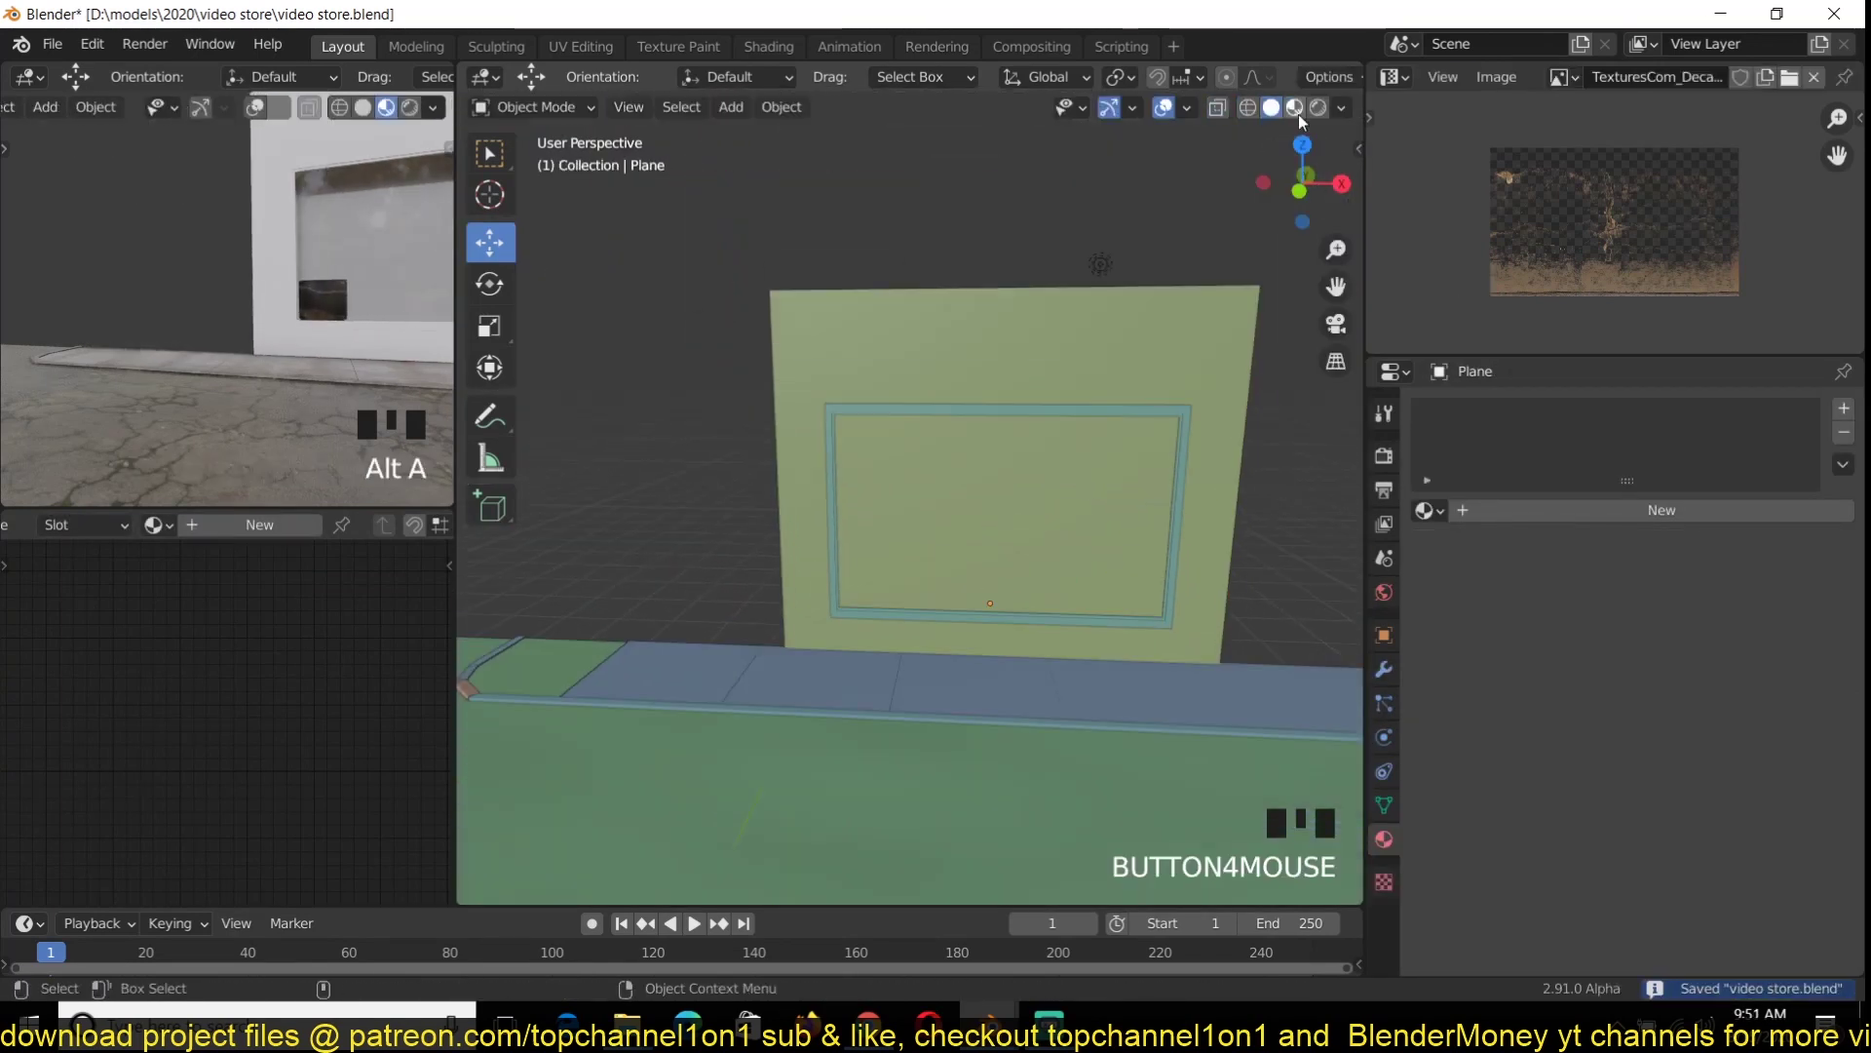
Duplicate the retro TV along X to start a row behind the window, rotating a copy slightly about Z
click(1295, 108)
click(875, 573)
key(shift+d)
key(x)
click(1077, 608)
key(r)
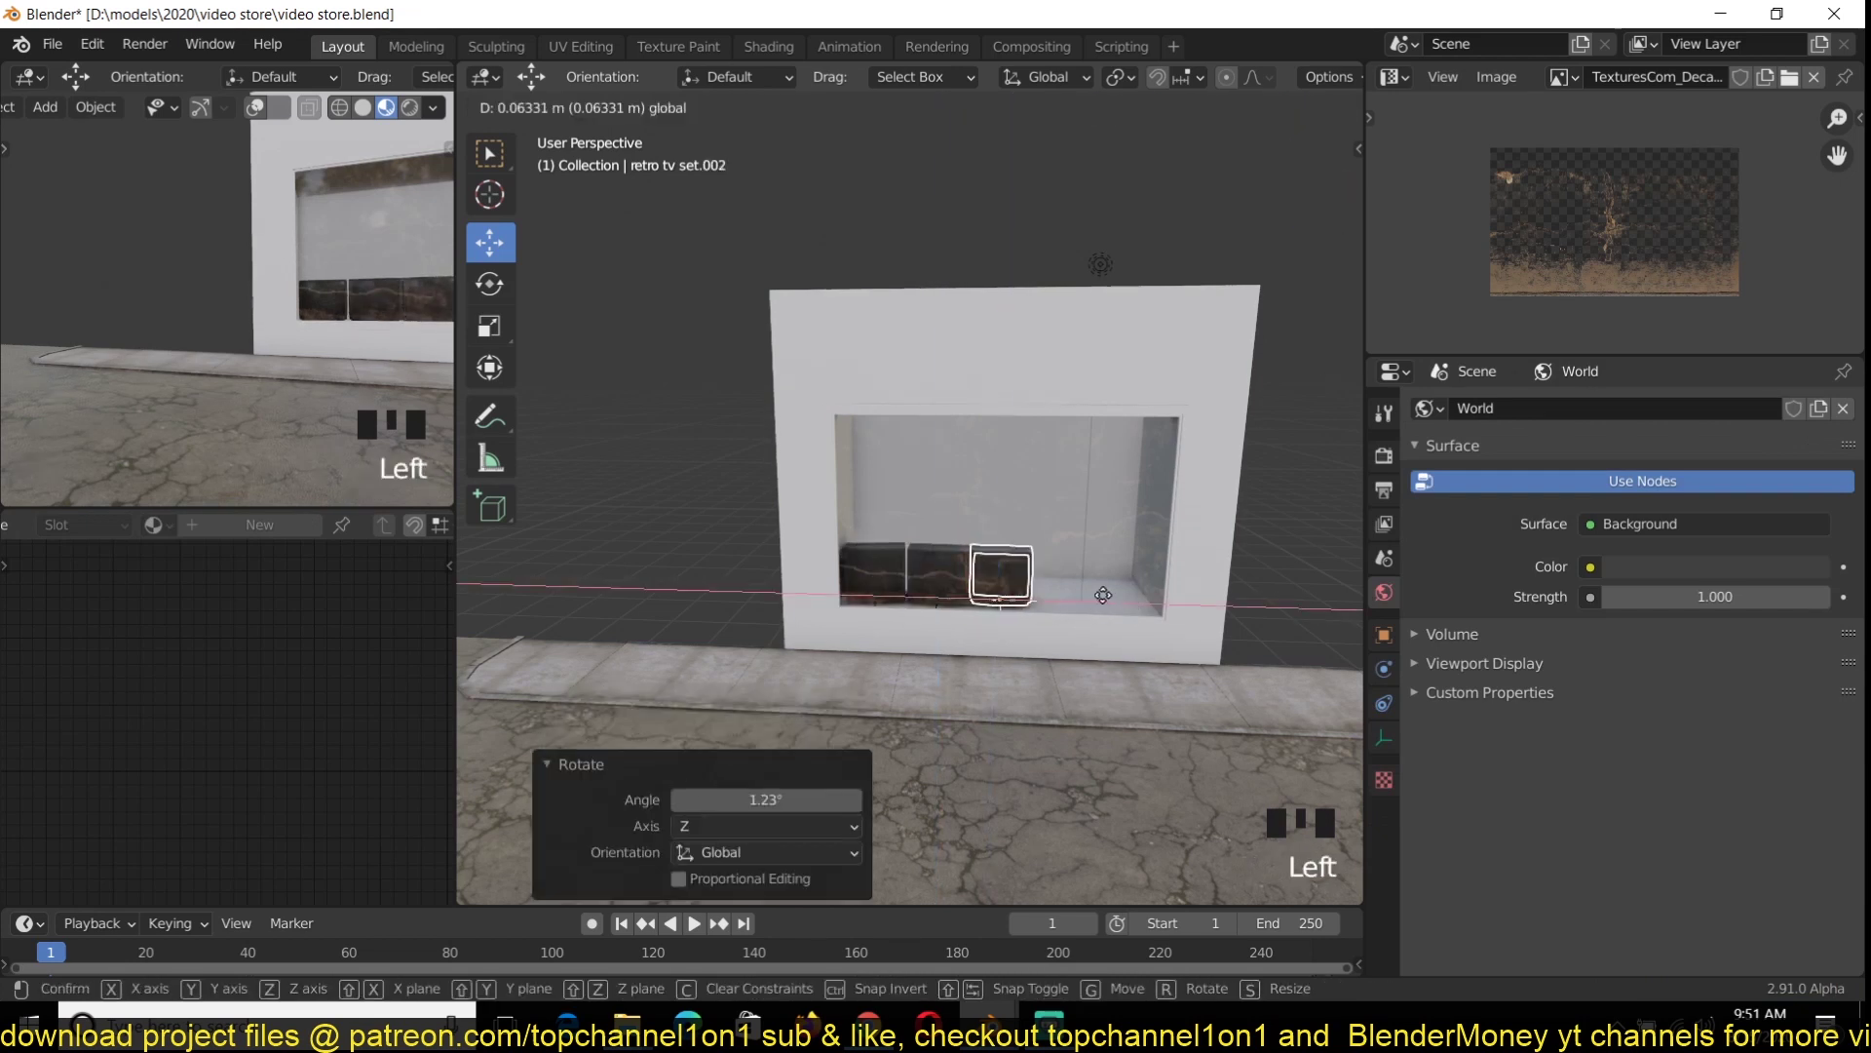
click(1094, 597)
Hide the window pane in front of the TVs and save the file
click(1072, 579)
key(h)
key(ctrl+s)
Extend the bottom row of TVs with more duplicates along X, mirroring one copy along global X
click(840, 564)
key(shift+d)
key(ctrl+m)
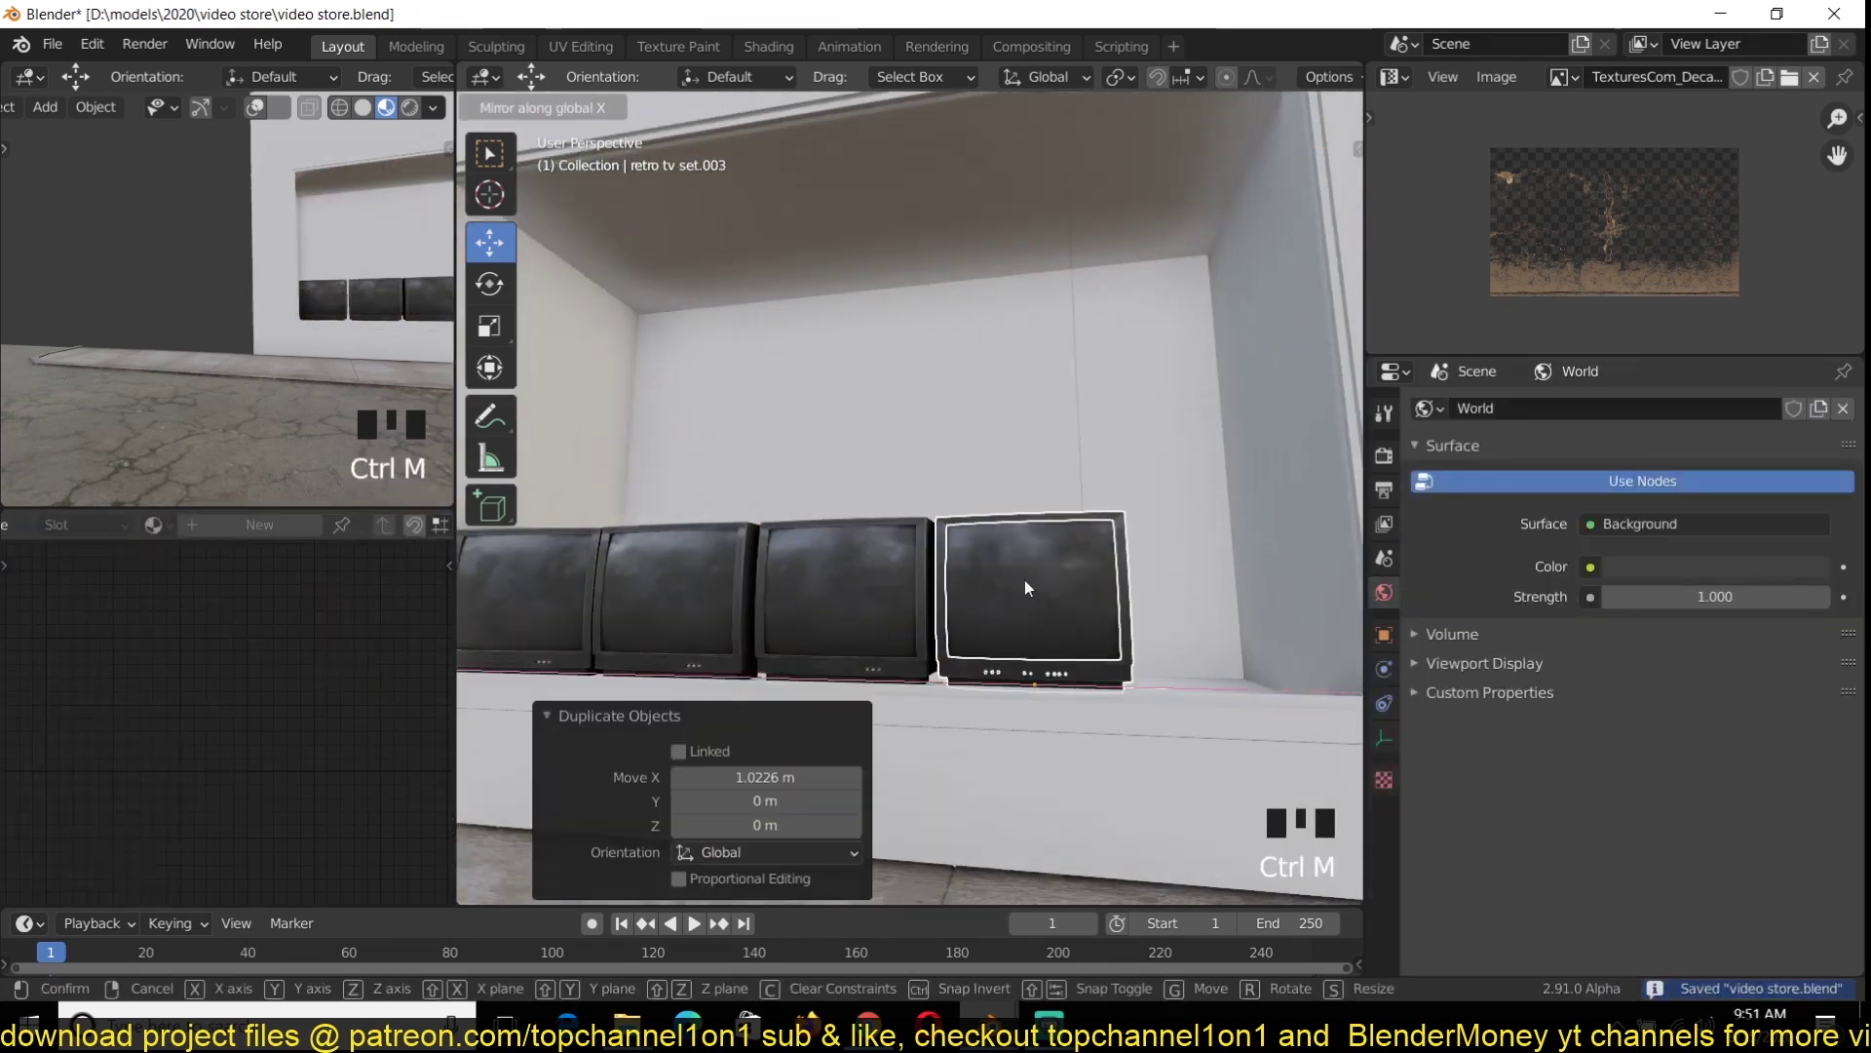
key(shift+d)
click(1163, 575)
Select the whole row of TVs and duplicate it upward along Z as a second row
shift+click(960, 570)
shift+click(790, 575)
click(1218, 577)
shift+click(815, 552)
shift+click(721, 554)
key(shift+d)
key(z)
click(852, 437)
Lower the second TV row about 0.006 m along Z so it rests on the bottom row
key(KP_1)
scroll(854, 520, up, 7)
scroll(855, 519, up, 7)
key(g)
key(z)
click(873, 503)
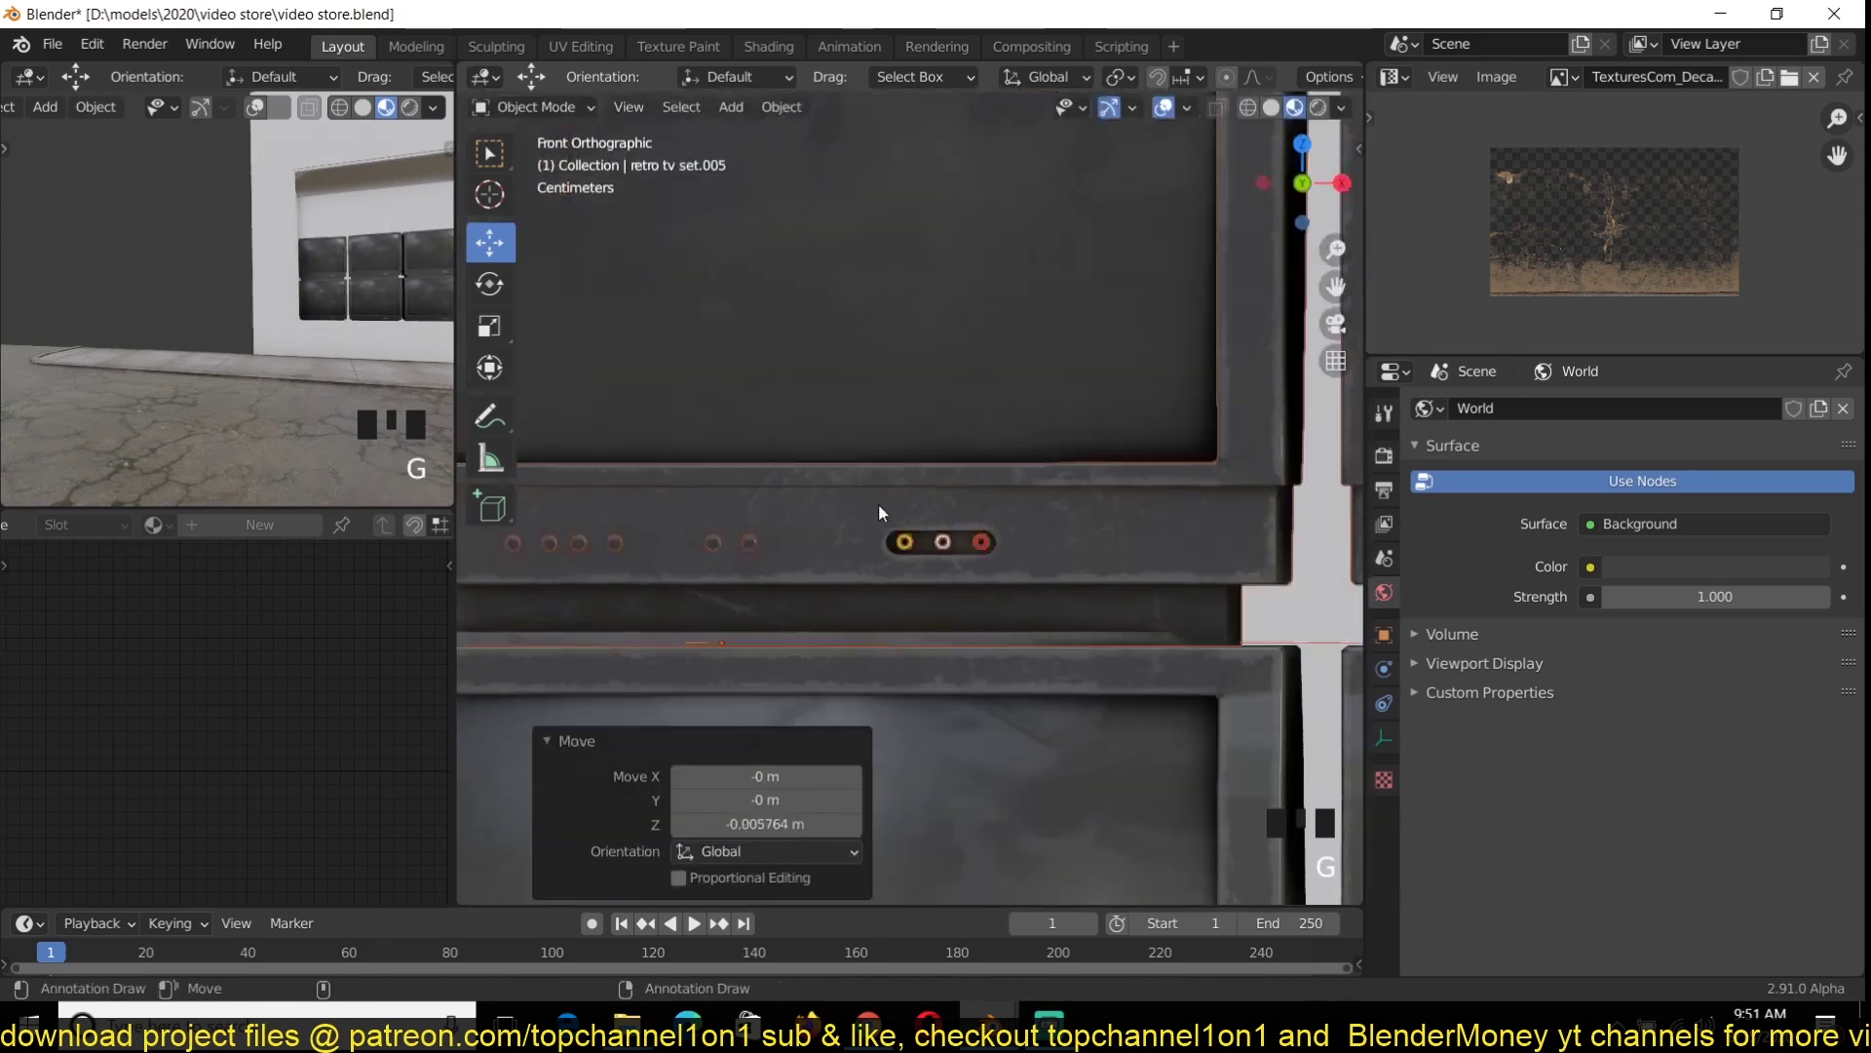
Duplicate the TV row upward along Z as a third row and rotate one of the TVs
scroll(874, 503, down, 10)
shift+middle_drag(873, 503, 922, 567)
key(shift+d)
key(z)
click(953, 408)
middle_drag(954, 408, 1033, 487)
click(982, 501)
key(r)
click(1124, 543)
Randomize the transforms of all the TVs with location X -0.01 m, Y 0.04 m and rotation 1.1°, -1.2°, -14°, and save the file
click(1284, 546)
shift+click(1263, 721)
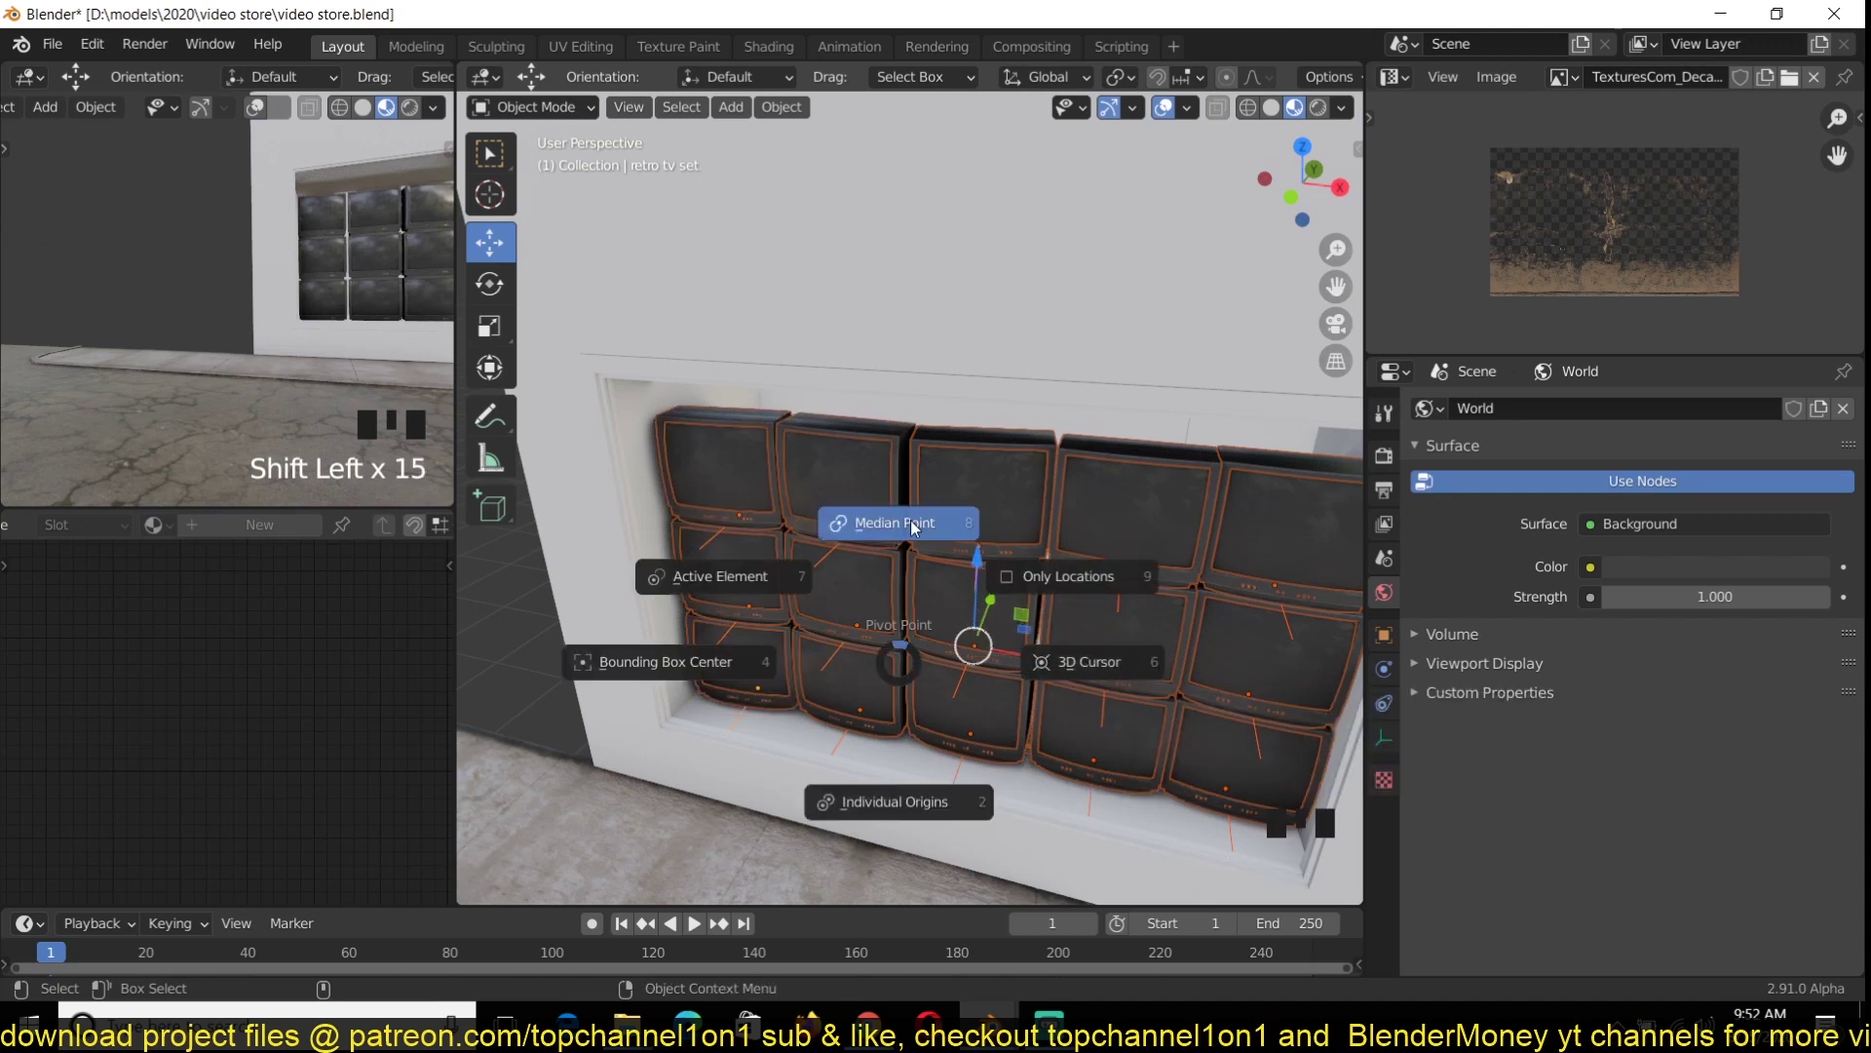
key(F3)
text(rand)
key(Return)
drag(765, 625, 779, 625)
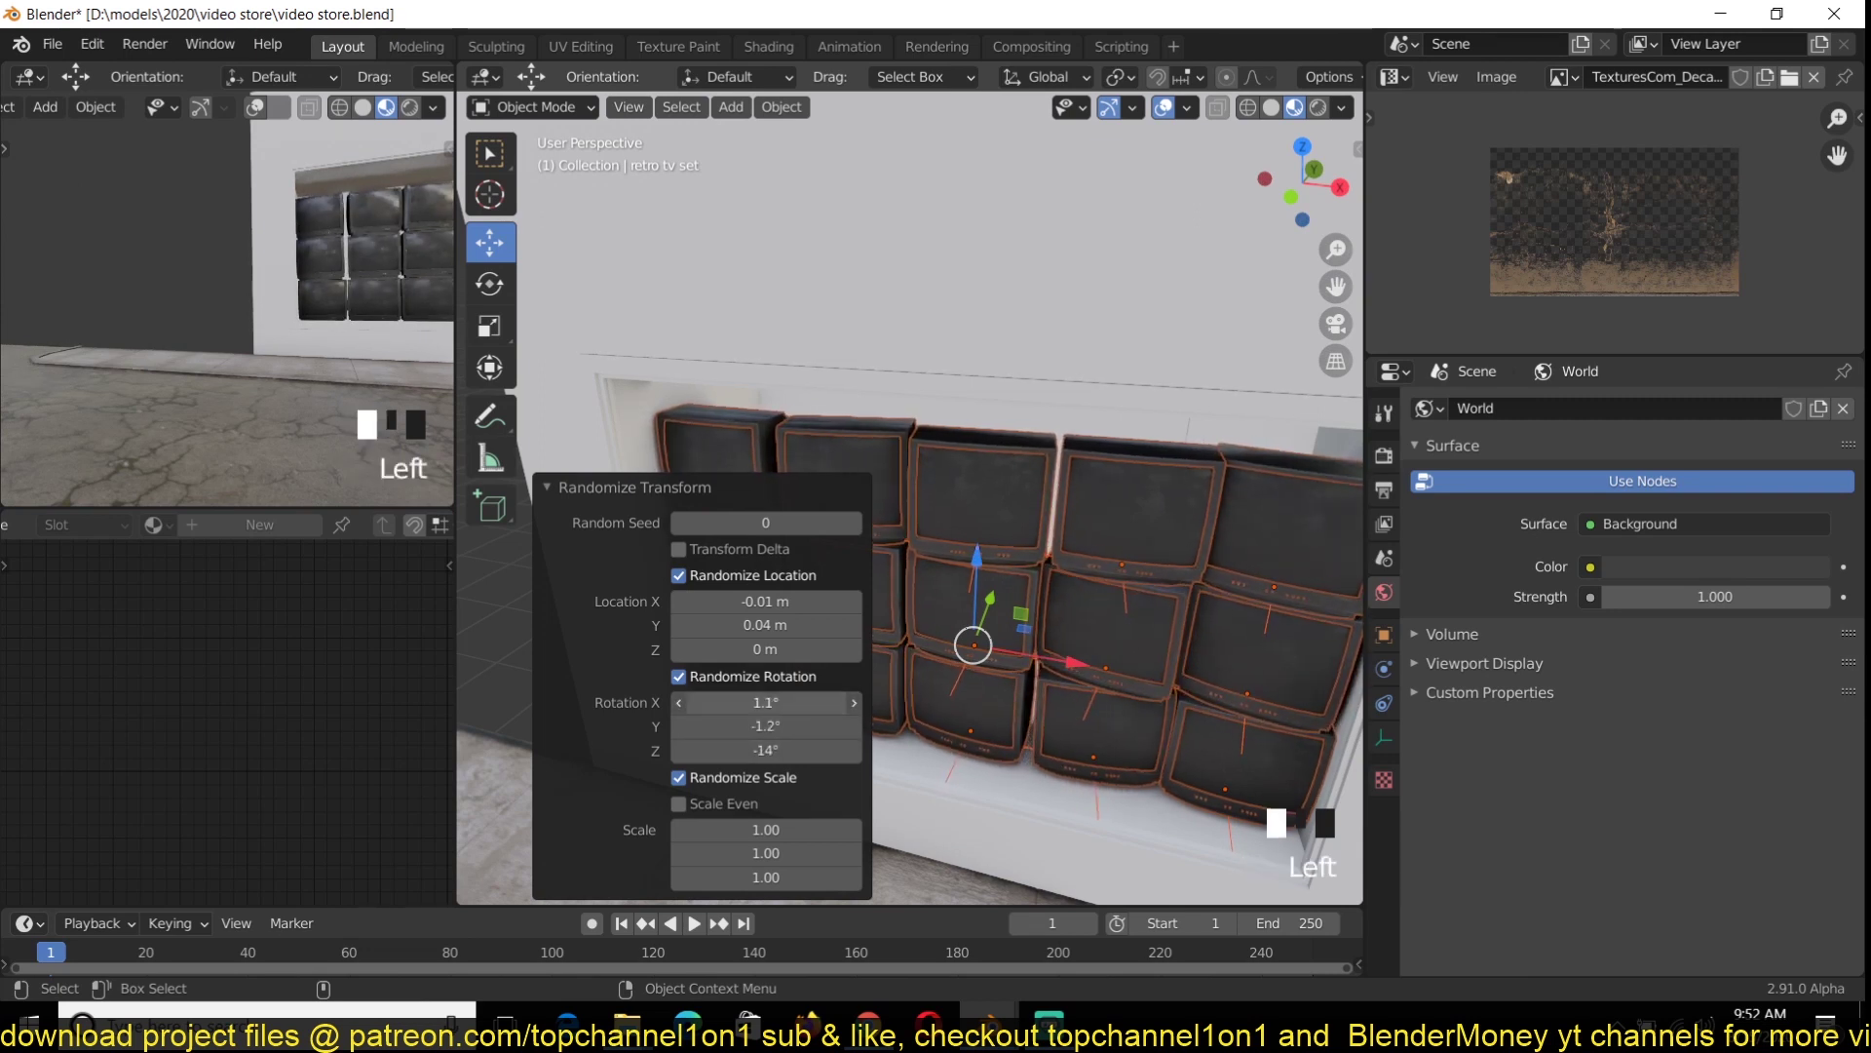
scroll(920, 430, down, 5)
key(alt+a)
key(ctrl+s)
Add an area light near the display window and set its shape to Disk
scroll(1027, 446, up, 3)
middle_drag(920, 430, 858, 507)
scroll(988, 466, down, 3)
key(shift+a)
mouse_move(1031, 751)
click(1095, 826)
click(1384, 738)
click(1704, 628)
click(1647, 704)
Show the camera preview with rendered shading and move the area light into the display recess above the TVs
click(409, 107)
drag(1003, 460, 906, 478)
drag(828, 398, 828, 417)
click(896, 311)
key(x)
key(grave)
key(grave)
click(958, 422)
Give the area light a pale yellow colour and a power of 100 W
click(1671, 541)
click(1657, 350)
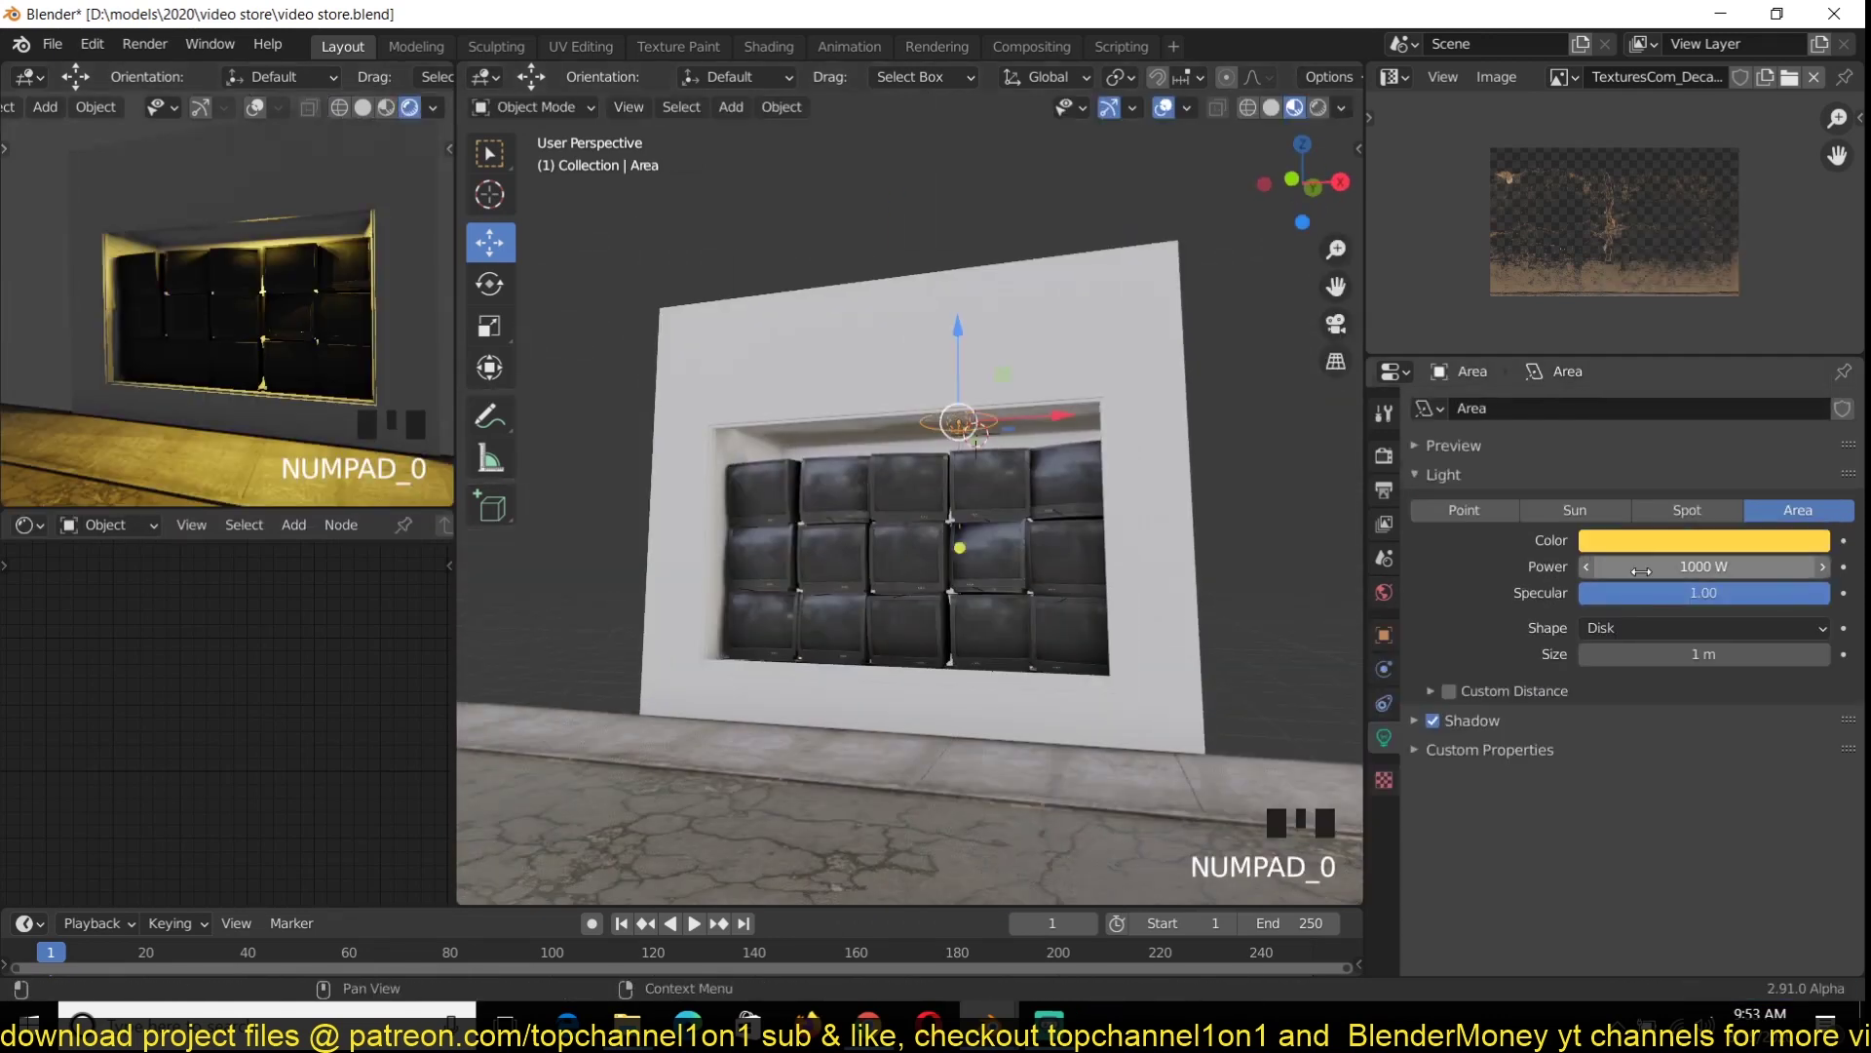
click(1681, 339)
Move the area light about 1.24 m along X and 0.08 m down beneath the recess ceiling, with its size at 0.27 m
key(KP_1)
scroll(1119, 465, up, 4)
key(z)
middle_drag(1119, 465, 1108, 536)
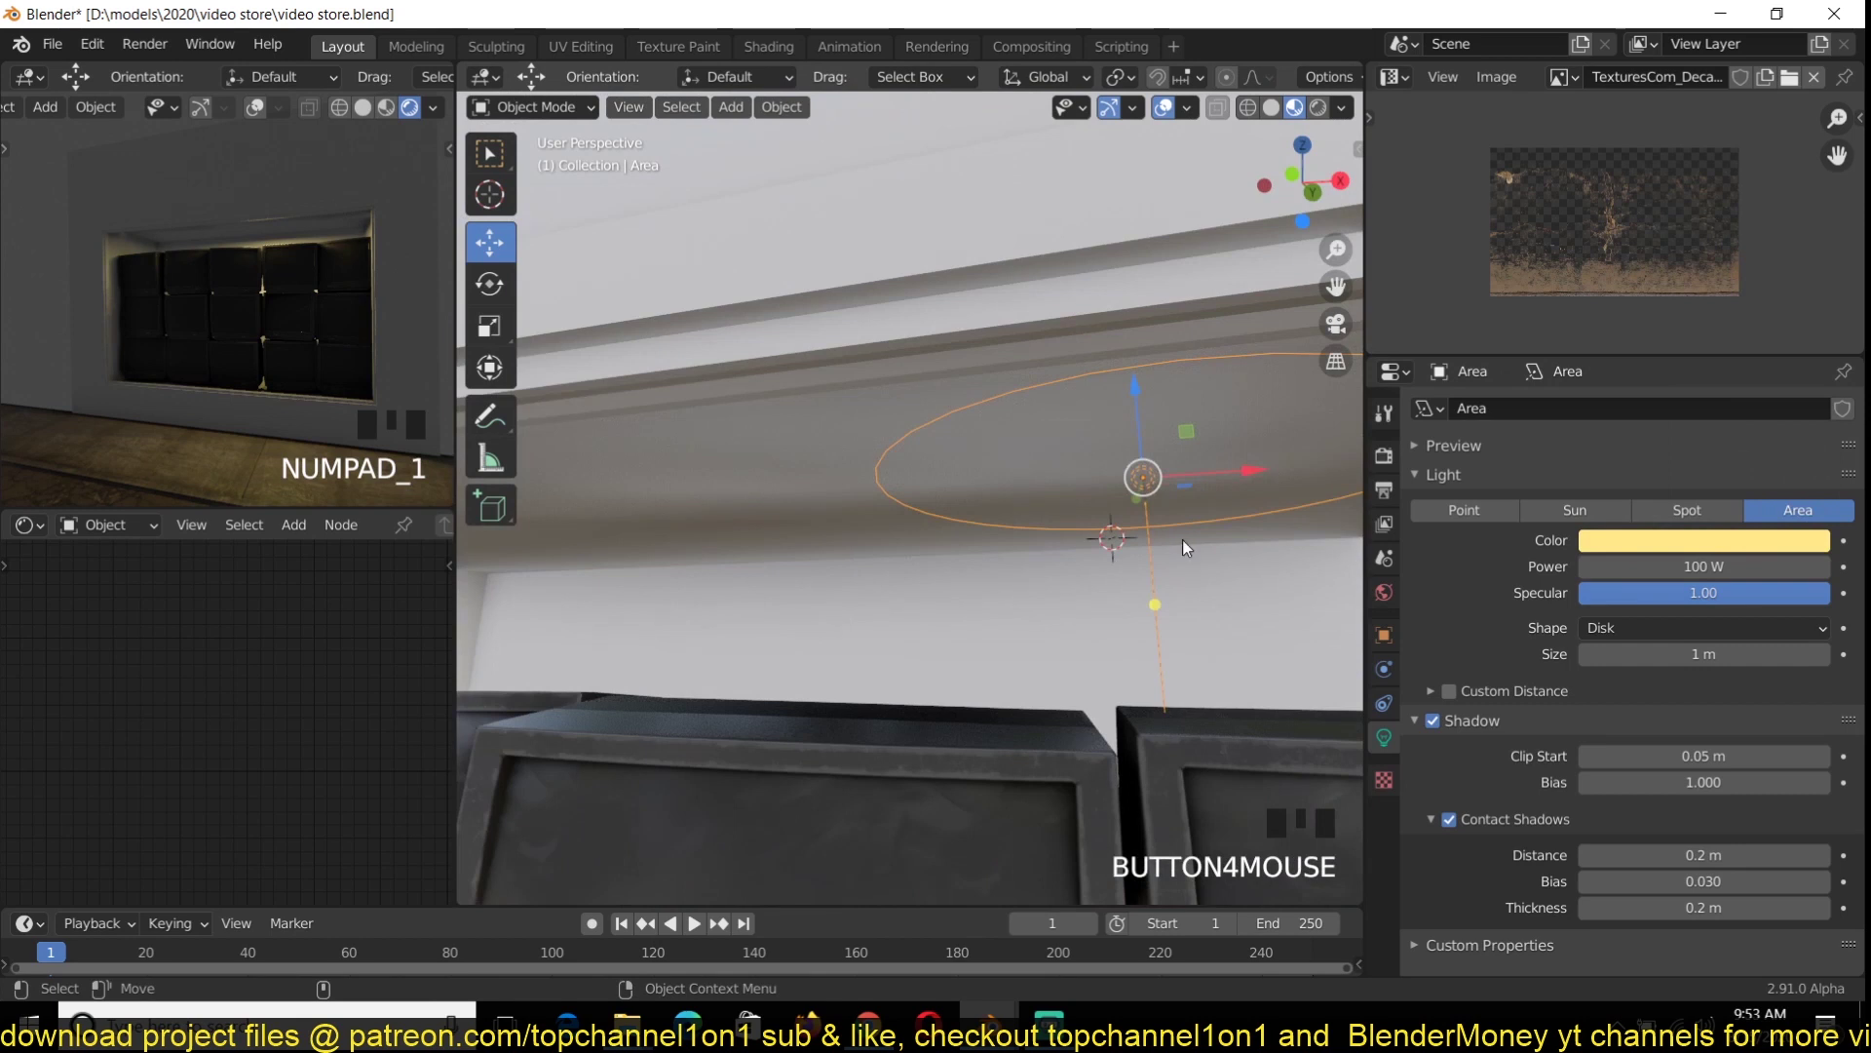
key(KP_1)
key(z)
key(g)
click(1080, 599)
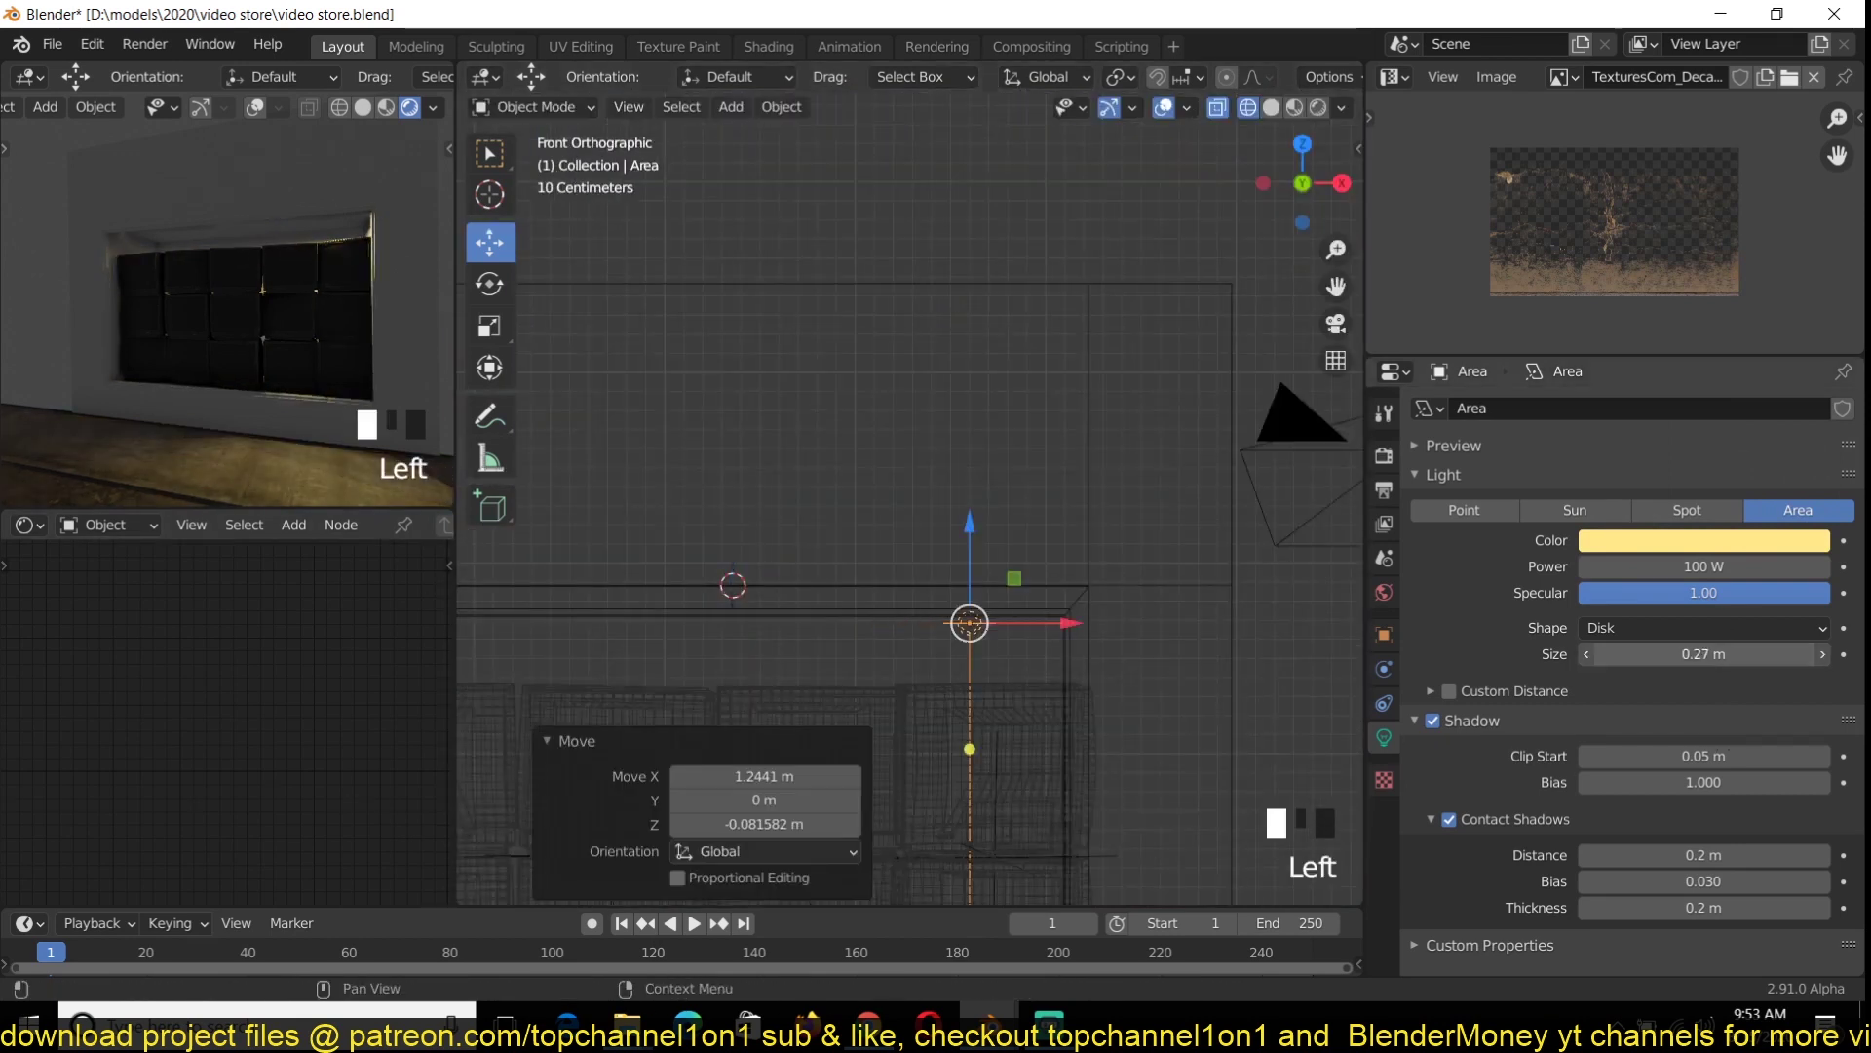
Fine-tune the area light's position between the TVs and the recess ceiling
middle_drag(928, 556, 868, 488)
key(z)
drag(877, 532, 1013, 603)
middle_drag(1048, 602, 1101, 575)
mouse_move(1072, 602)
mouse_down()
mouse_move(1014, 605)
mouse_move(1052, 604)
mouse_up()
Make two linked duplicates of the area light spread along the row above the TVs and save the file
key(alt+d)
click(742, 630)
key(alt+d)
click(1120, 633)
key(ctrl+s)
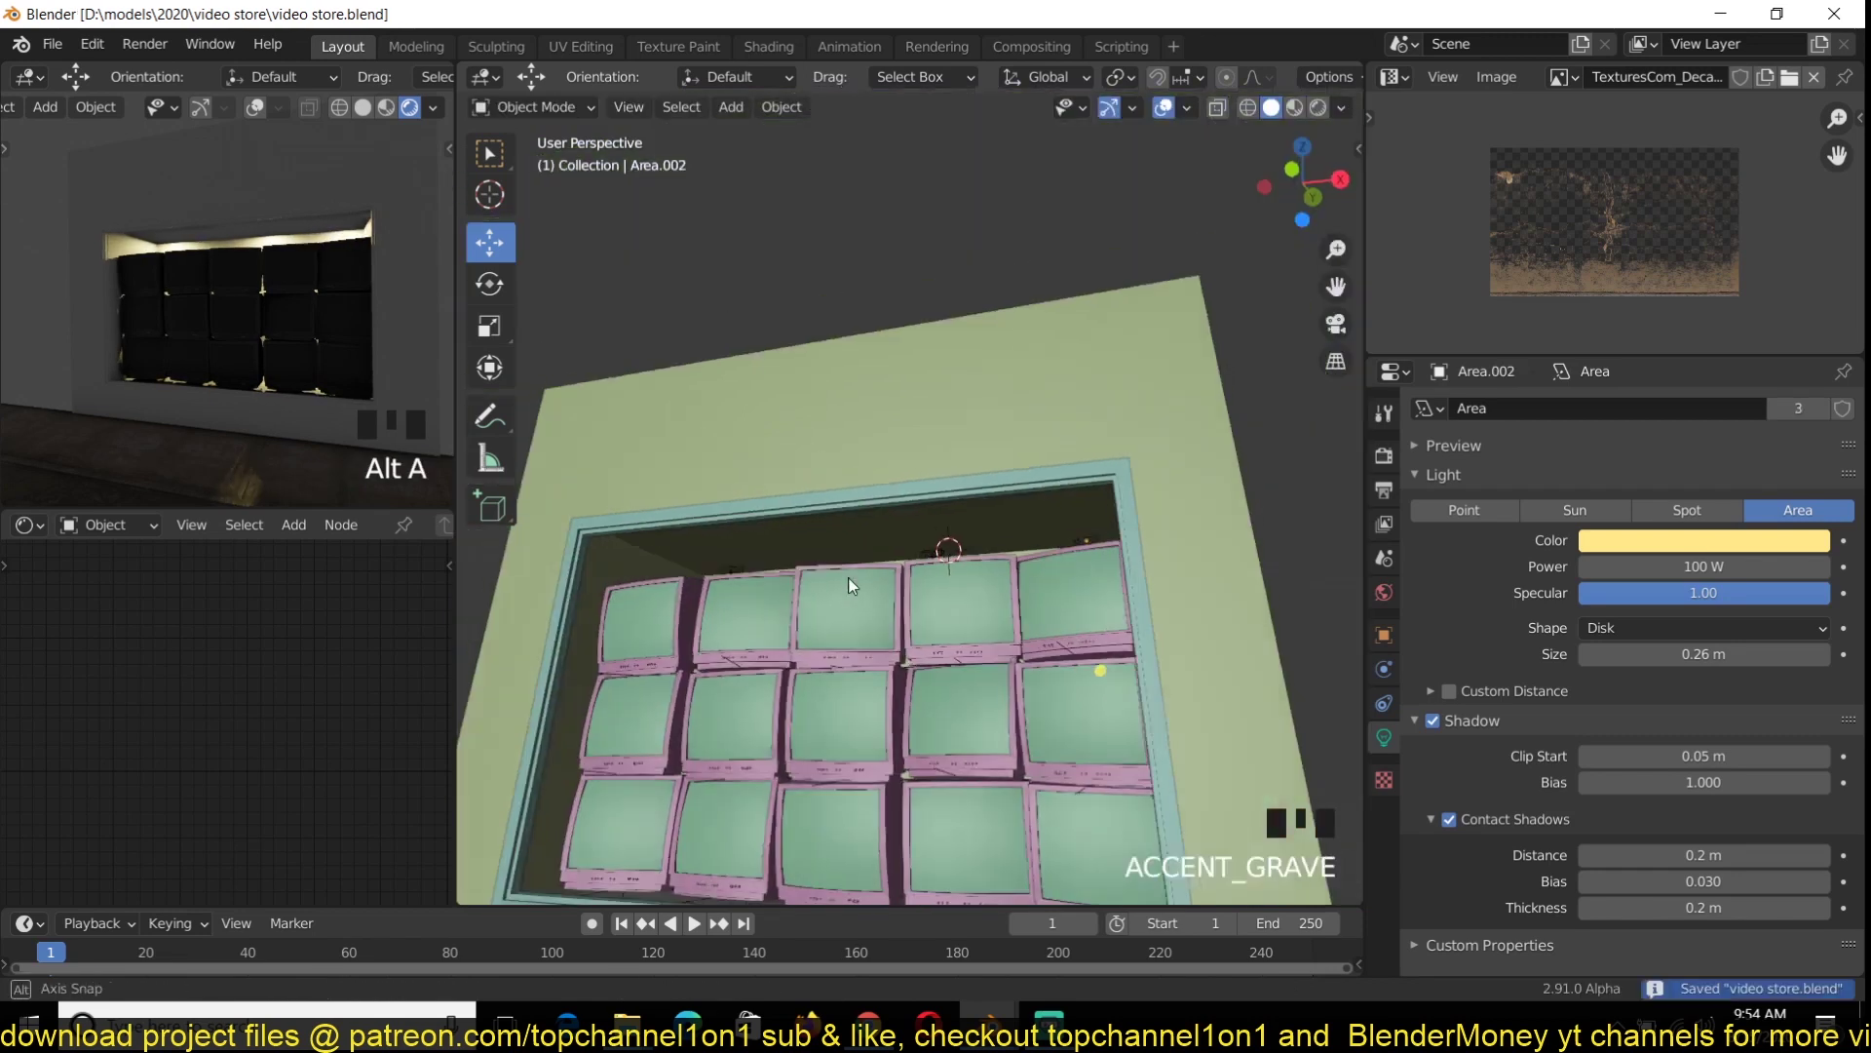
Select the three area lights, duplicate them and move the copies along Y to the front of the TVs
middle_drag(848, 577, 672, 624)
scroll(276, 453, down, 3)
middle_drag(276, 453, 336, 438)
middle_drag(780, 624, 965, 575)
click(1159, 558)
shift+click(936, 576)
shift+click(731, 590)
middle_drag(1111, 585, 939, 639)
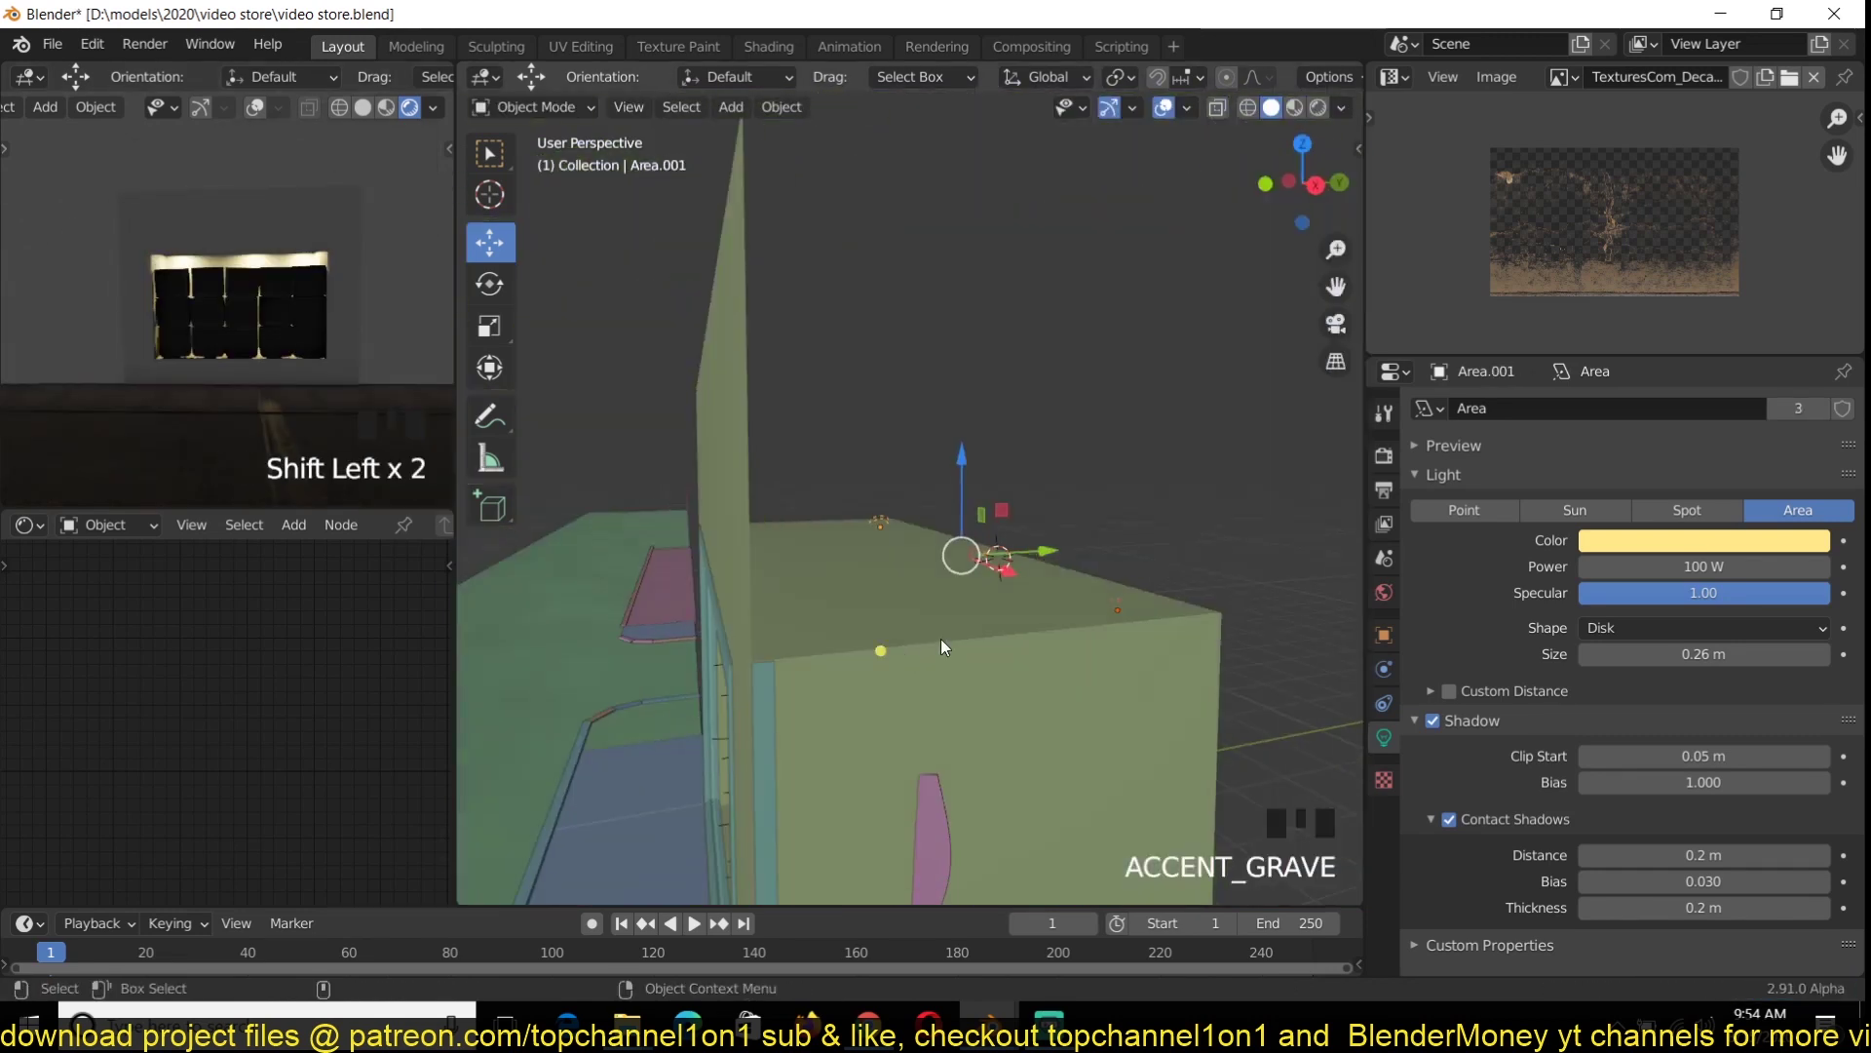
click(712, 653)
key(grave)
click(765, 487)
Try an orange tint on the front area lights, settle on a pale blue colour, and save the file
click(1704, 540)
click(1665, 374)
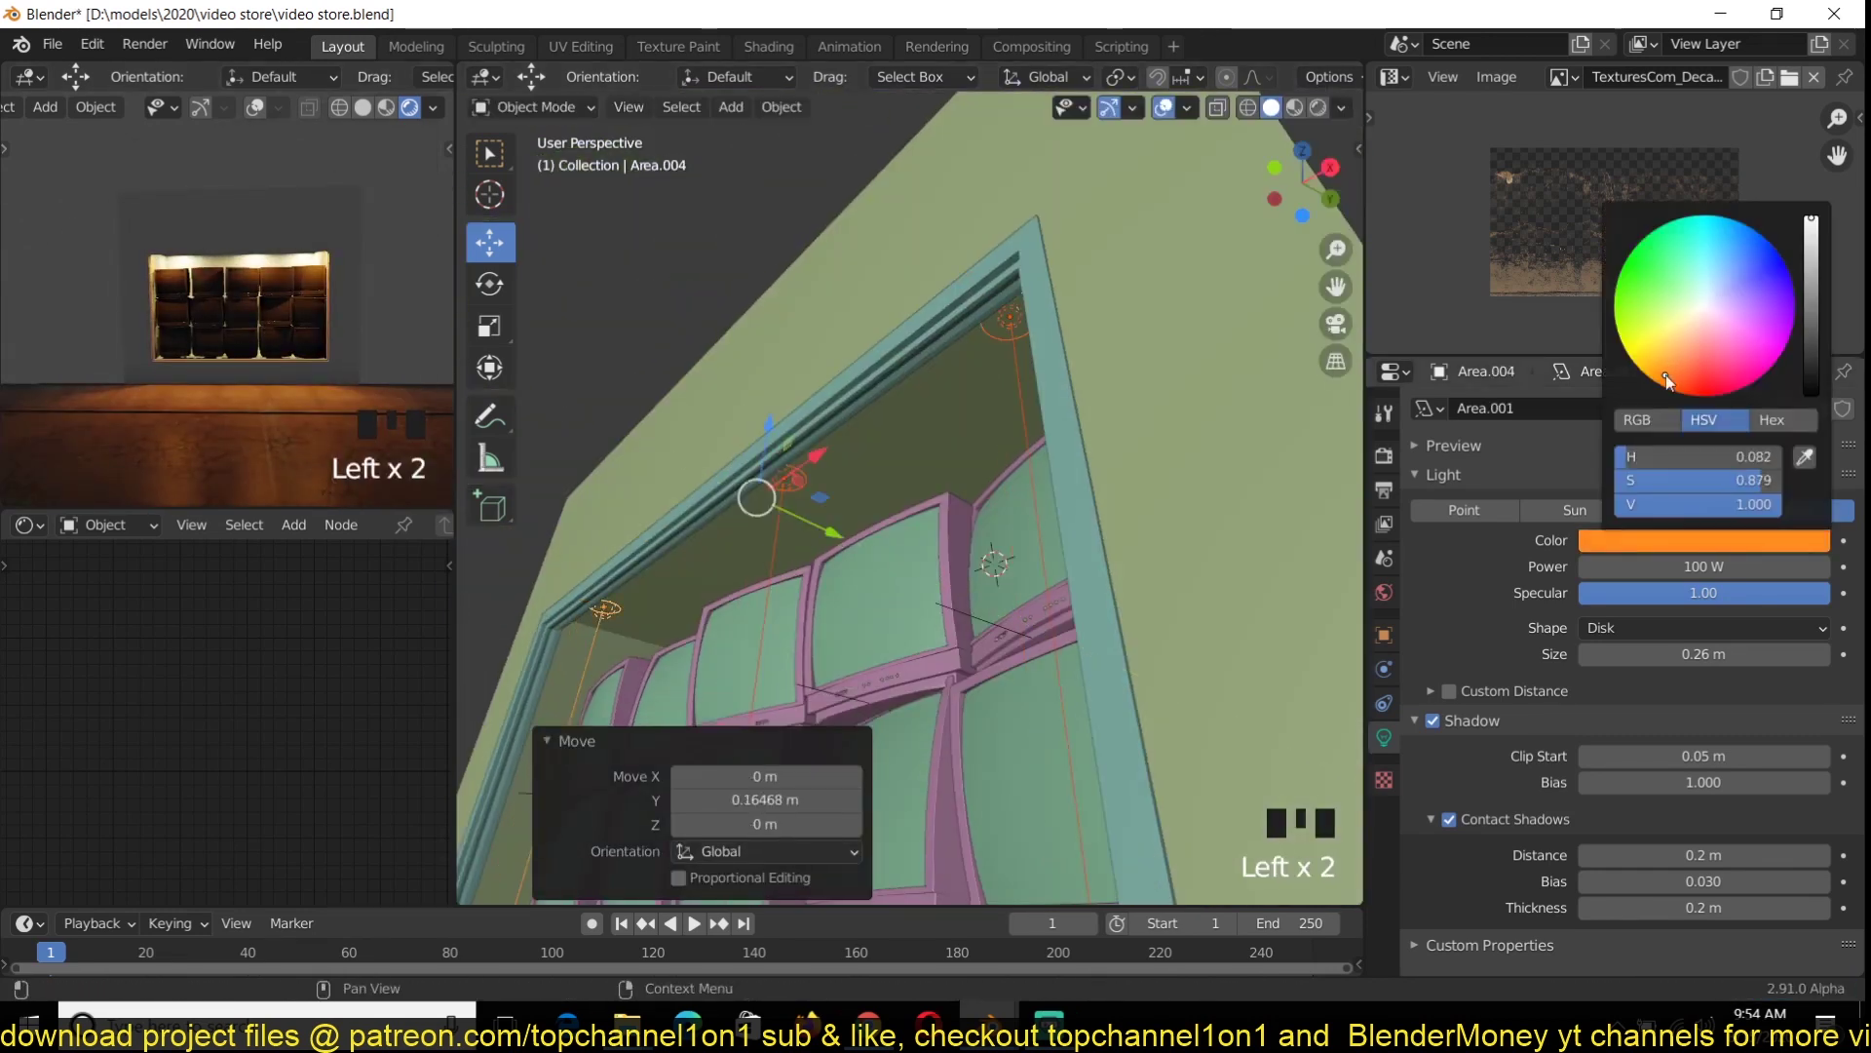
click(956, 572)
middle_drag(612, 585, 575, 597)
click(560, 616)
click(1704, 540)
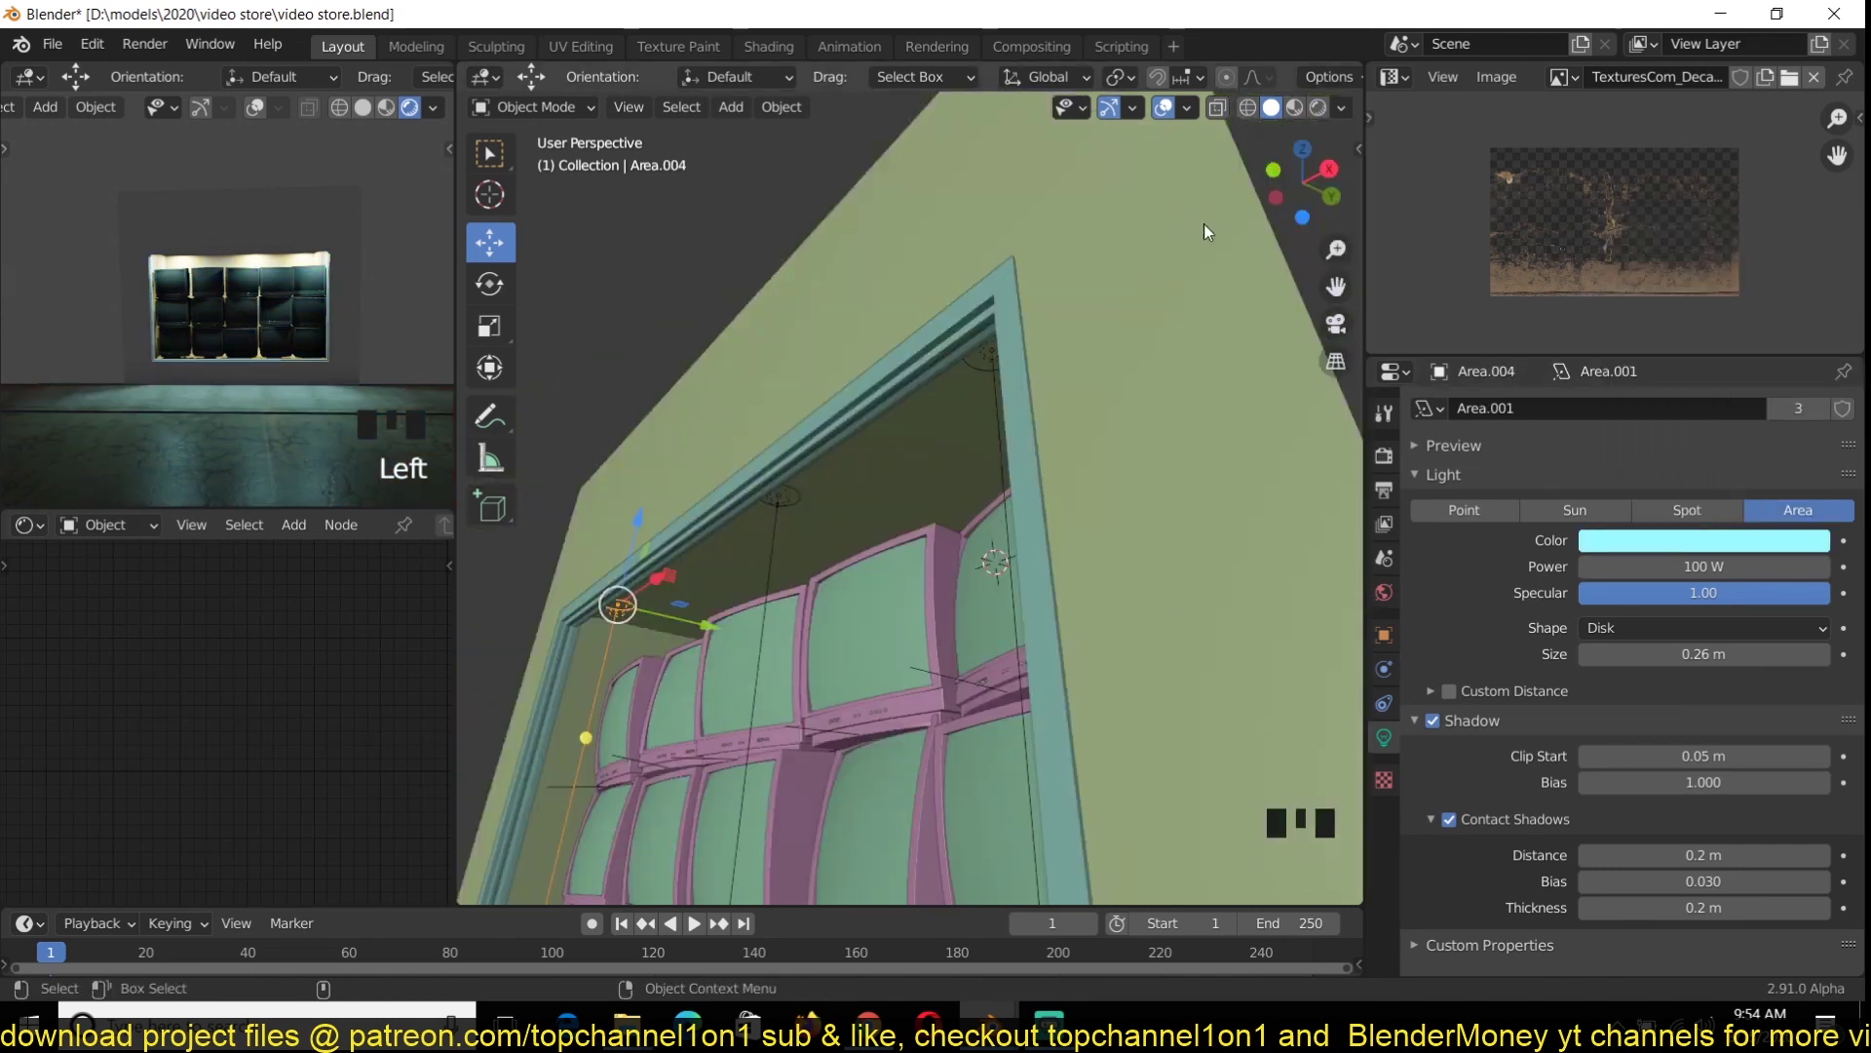
middle_drag(1008, 382, 952, 518)
key(ctrl+s)
key(ctrl+s)
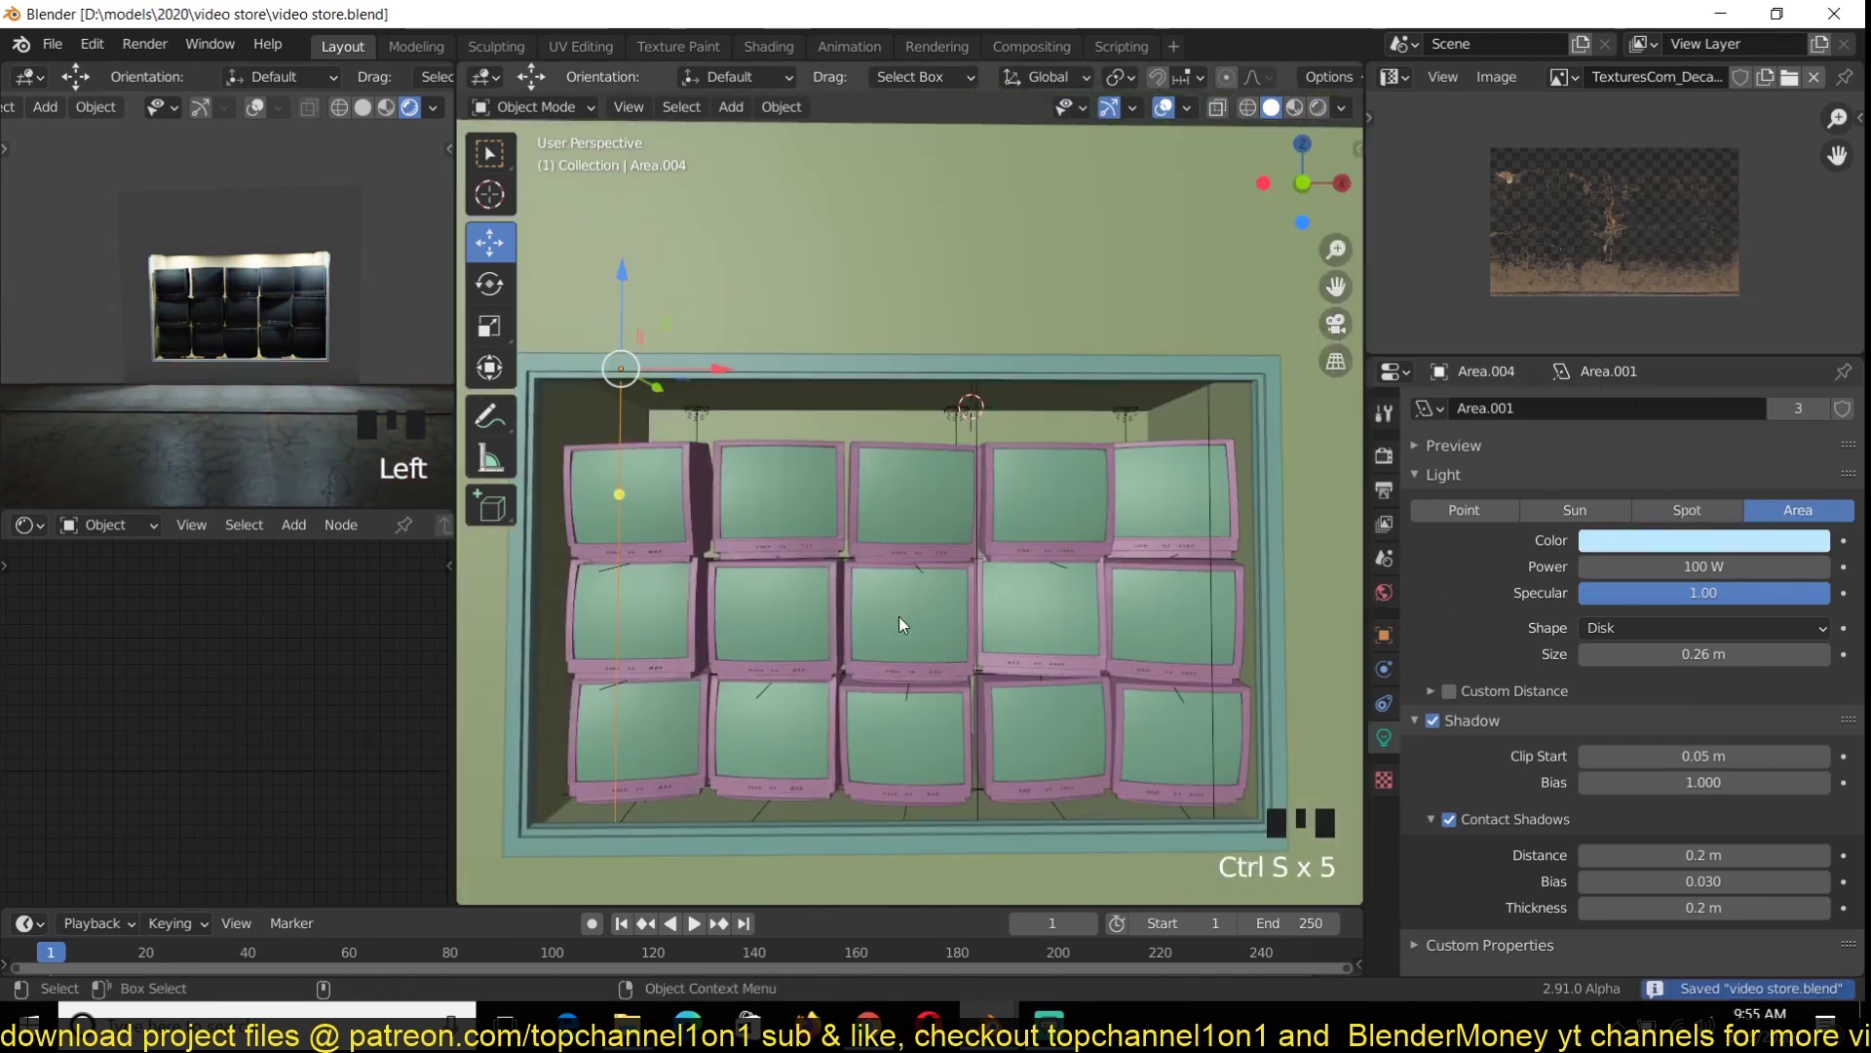
Switch to the street alley scene file, copy its glazed door object, and paste it into the video store scene
click(1203, 951)
click(1170, 673)
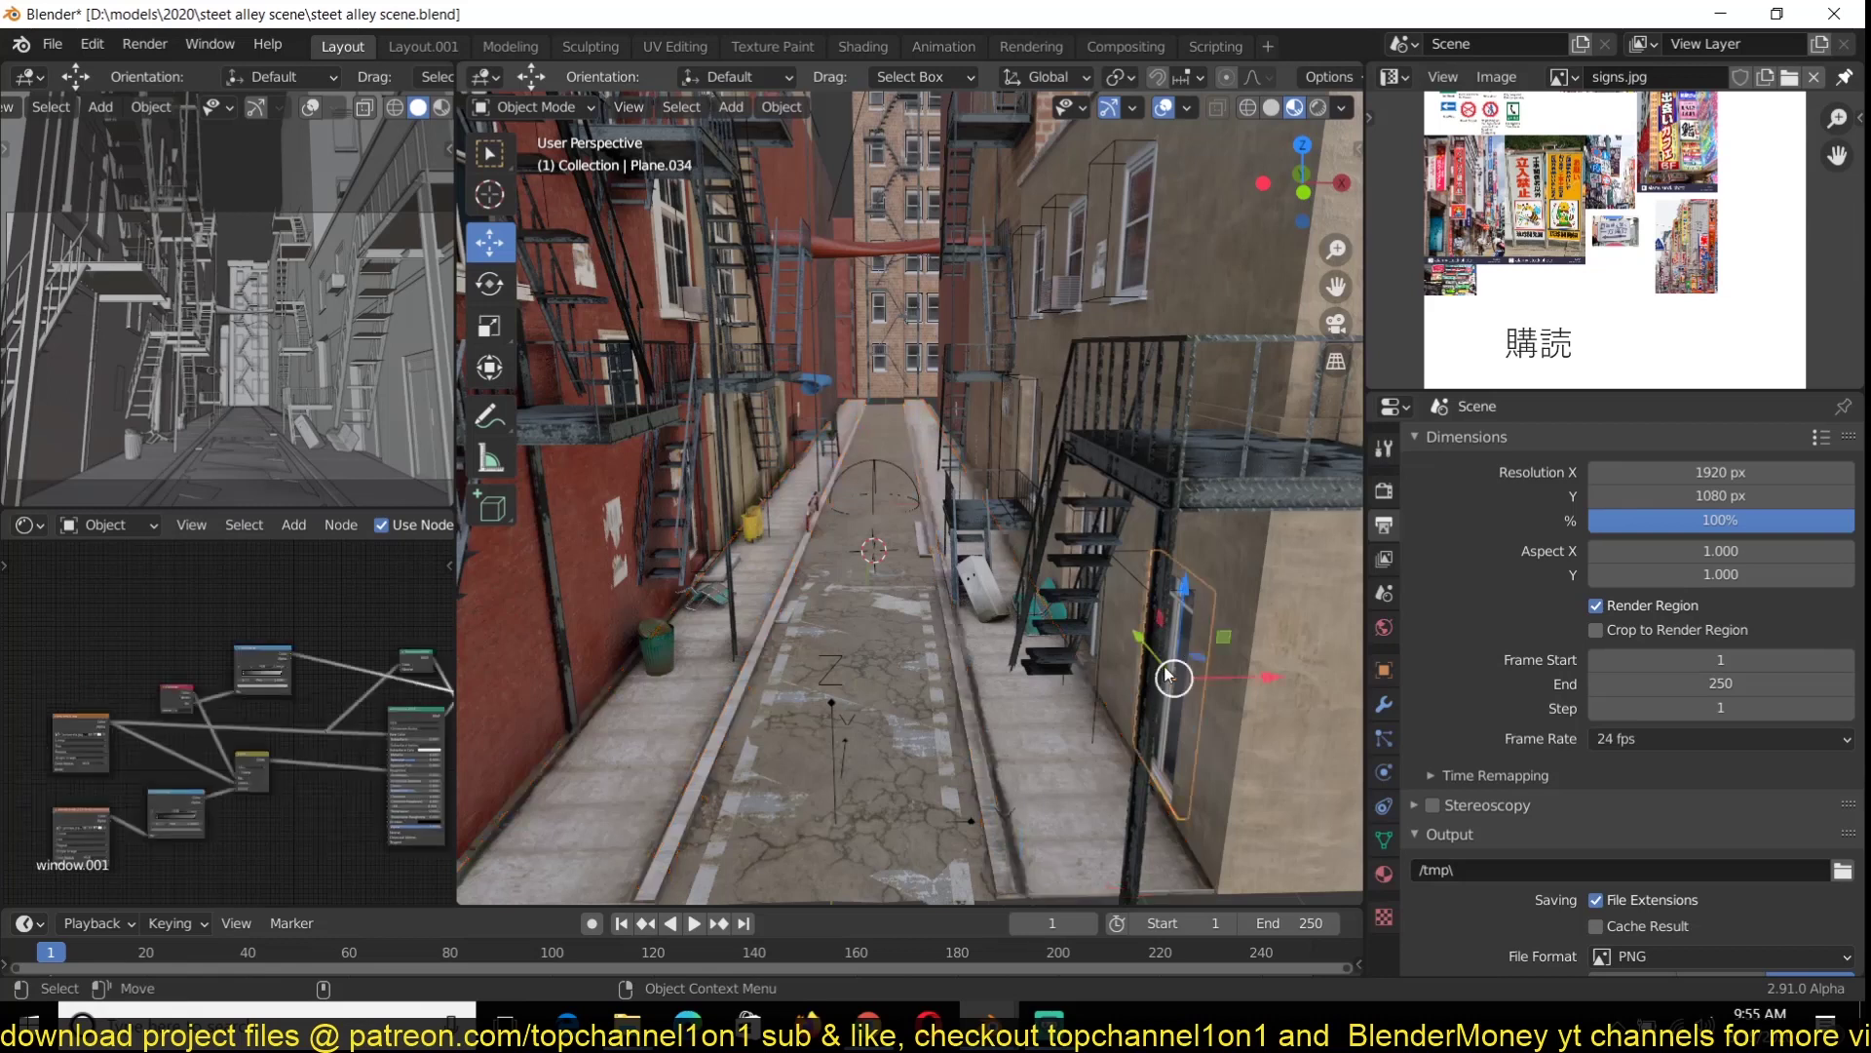
key(ctrl+c)
click(935, 921)
key(ctrl+v)
Locate the pasted door in the video store scene and examine it in material preview
scroll(830, 686, down, 5)
click(1137, 673)
drag(1113, 668, 1097, 651)
click(1109, 562)
scroll(1163, 659, down, 4)
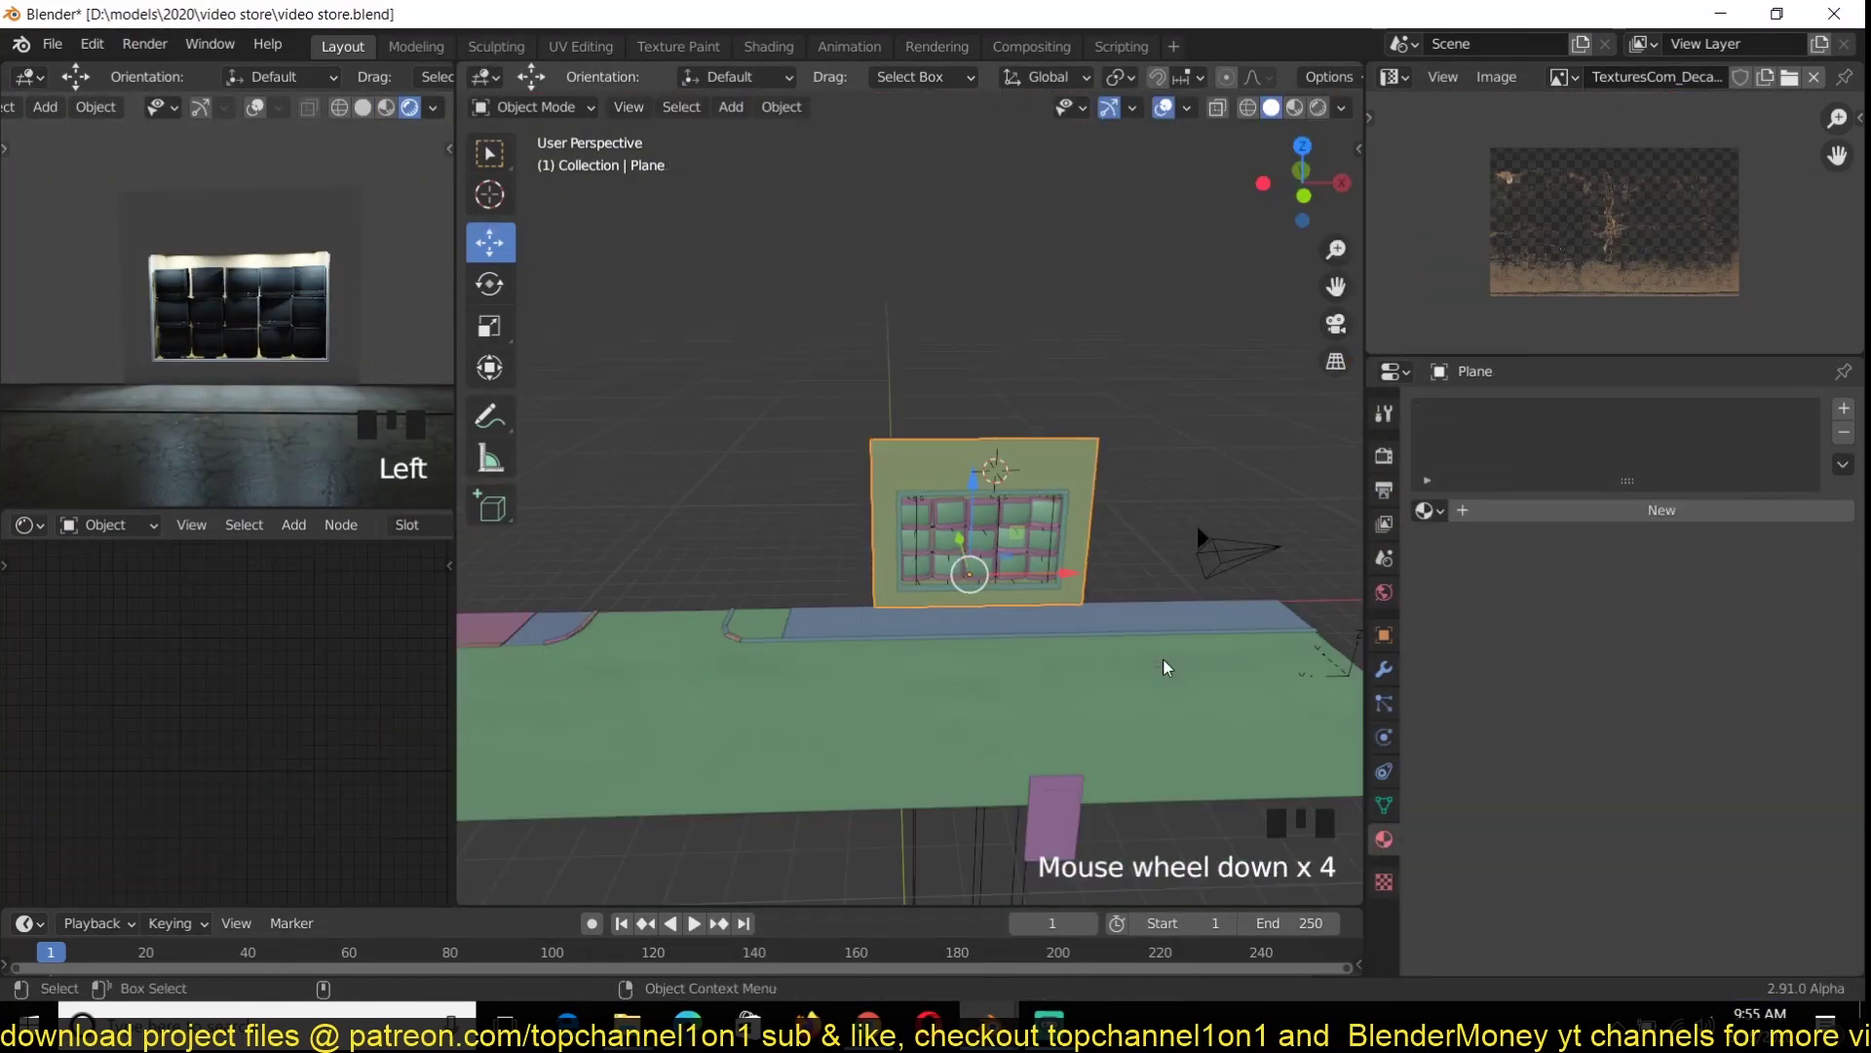
click(999, 517)
scroll(1057, 559, up, 4)
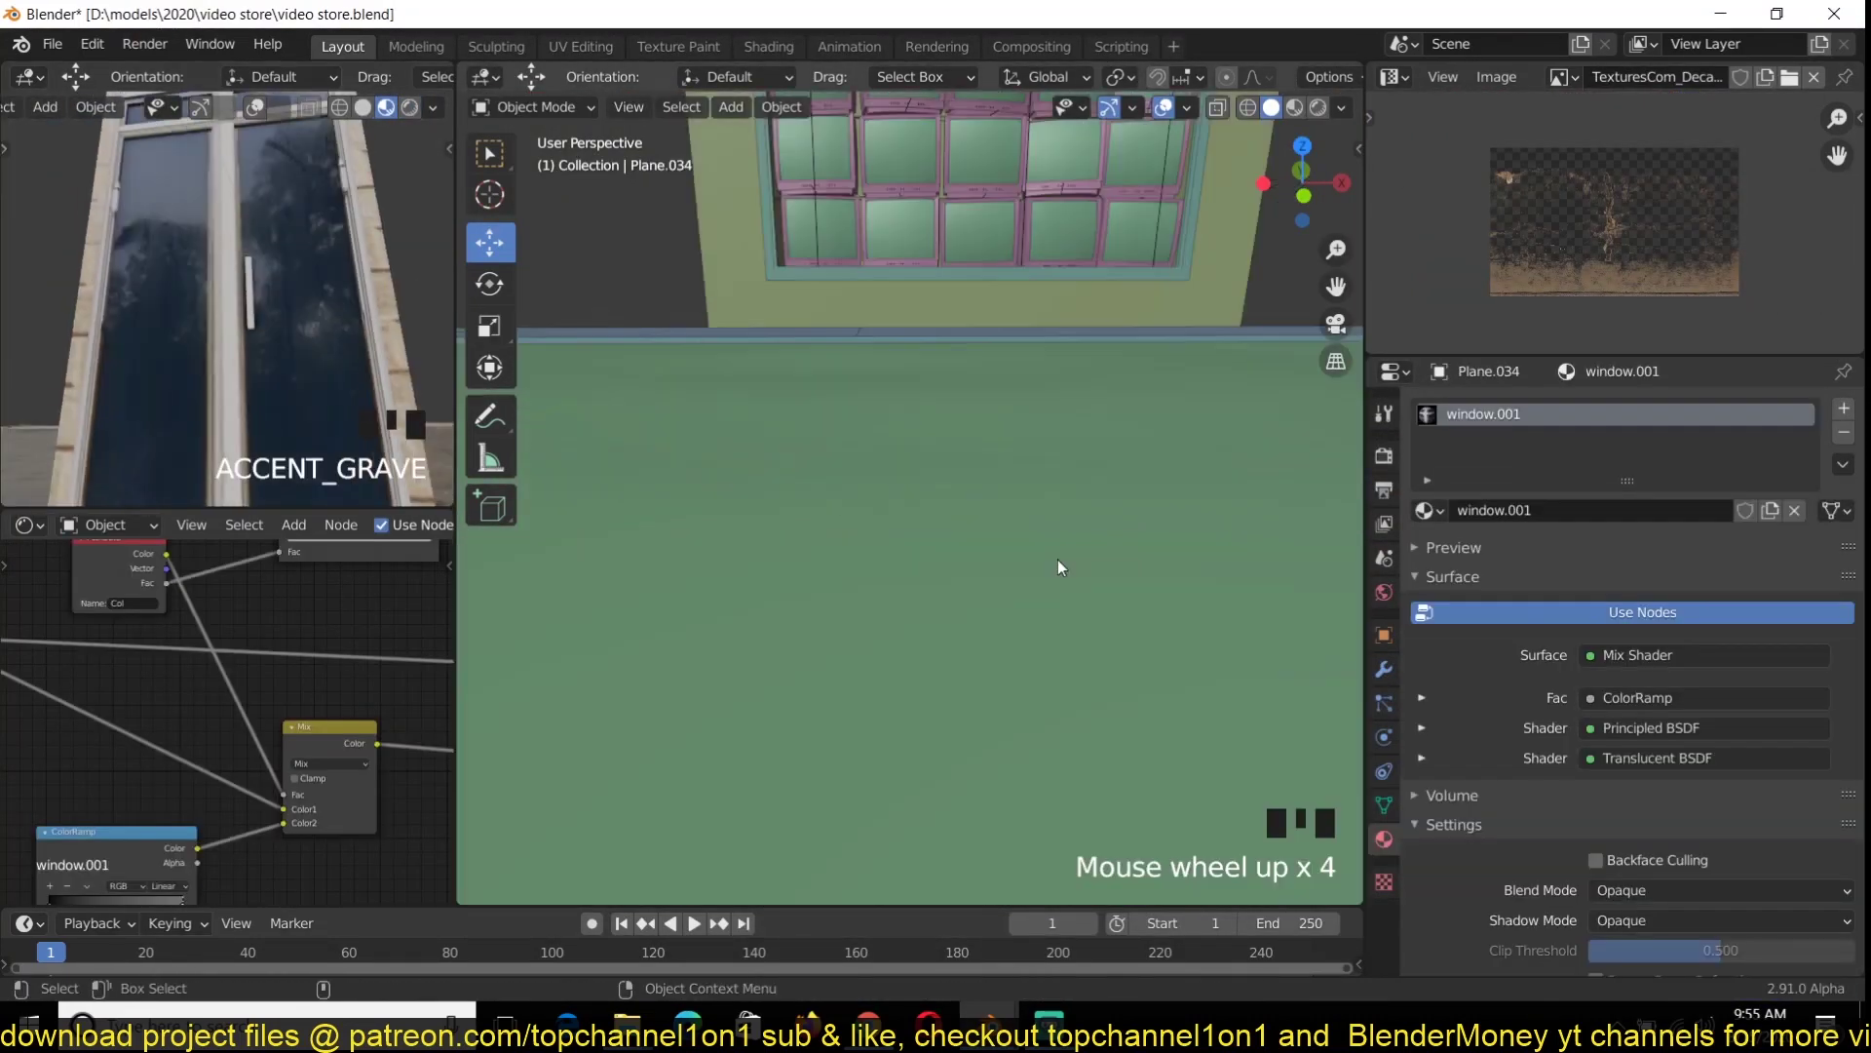
scroll(1072, 585, down, 3)
click(1295, 107)
scroll(1057, 536, up, 4)
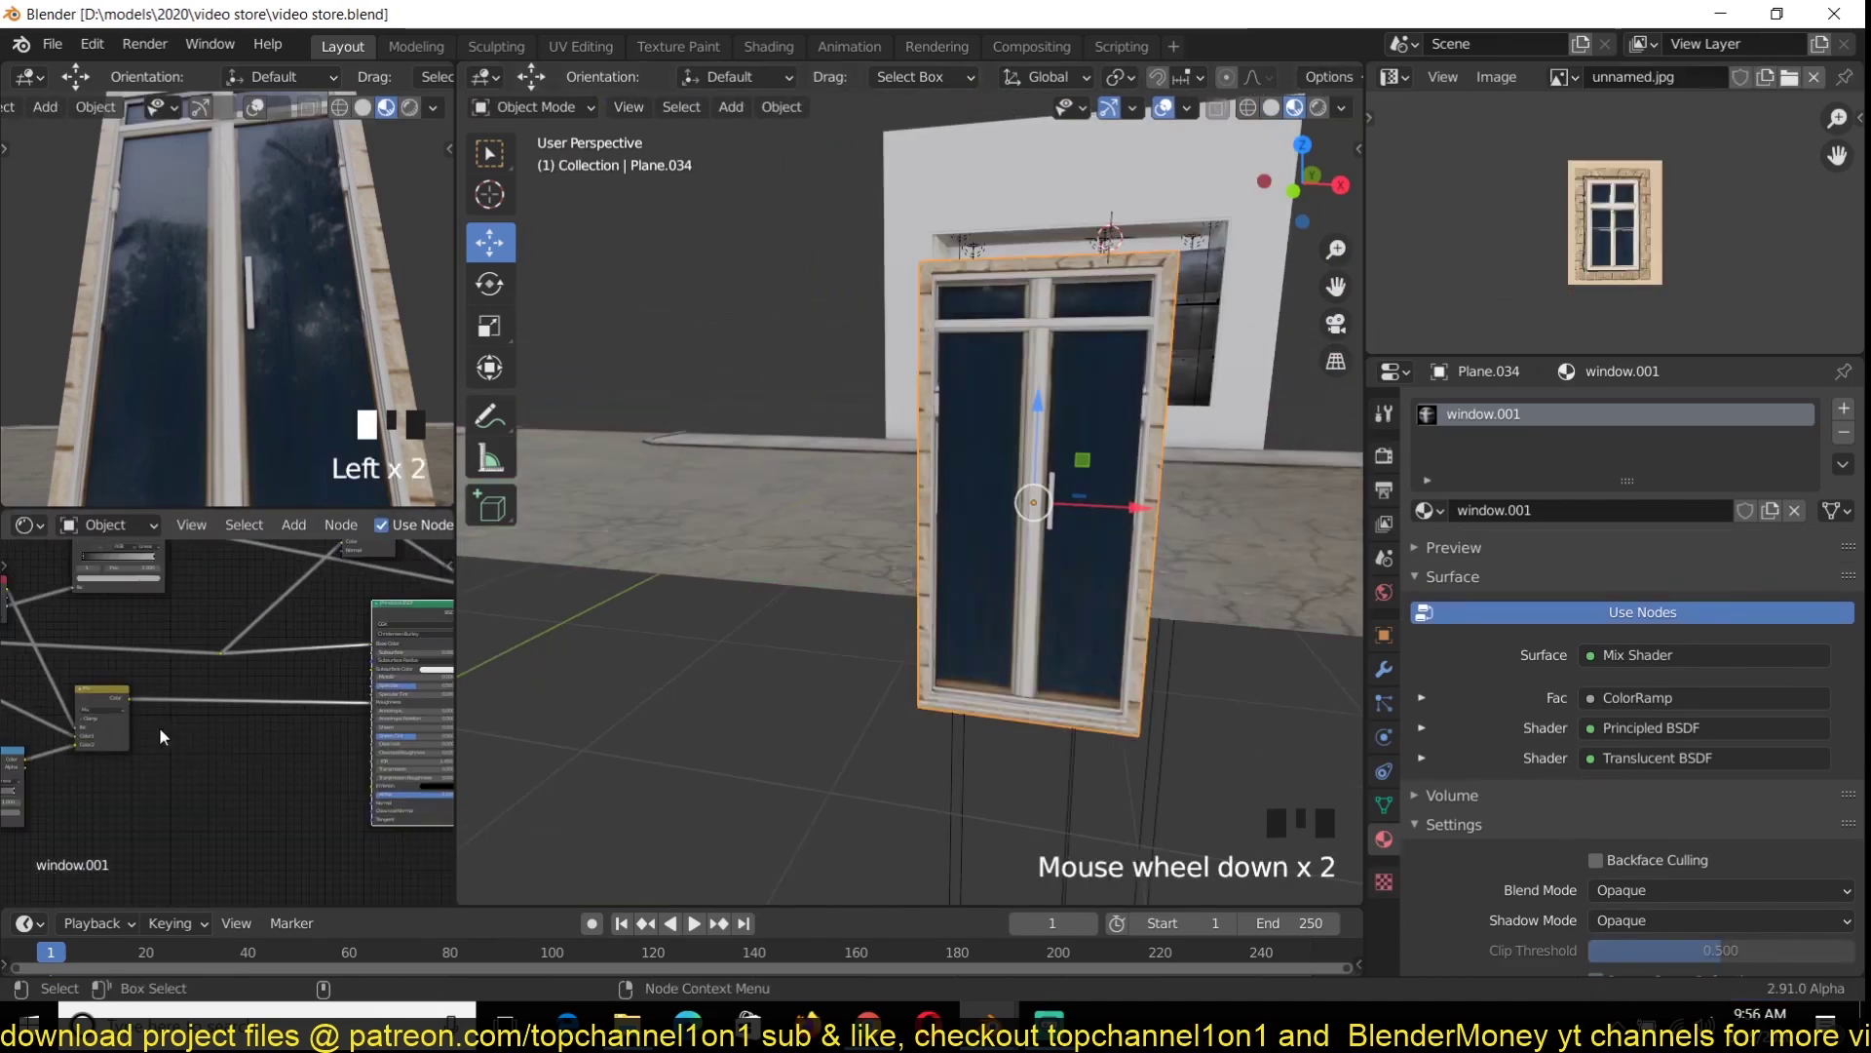
Preview the Attribute node's Fac mask in the door's window.001 material and delete a neighbouring node
click(314, 717)
ctrl+shift+click(271, 710)
click(261, 721)
click(231, 836)
key(ctrl+Delete)
Add a ColorRamp node driving the Principled BSDF's alpha in the window.001 material, with Alpha Blend as blend mode
key(shift+a)
mouse_move(234, 723)
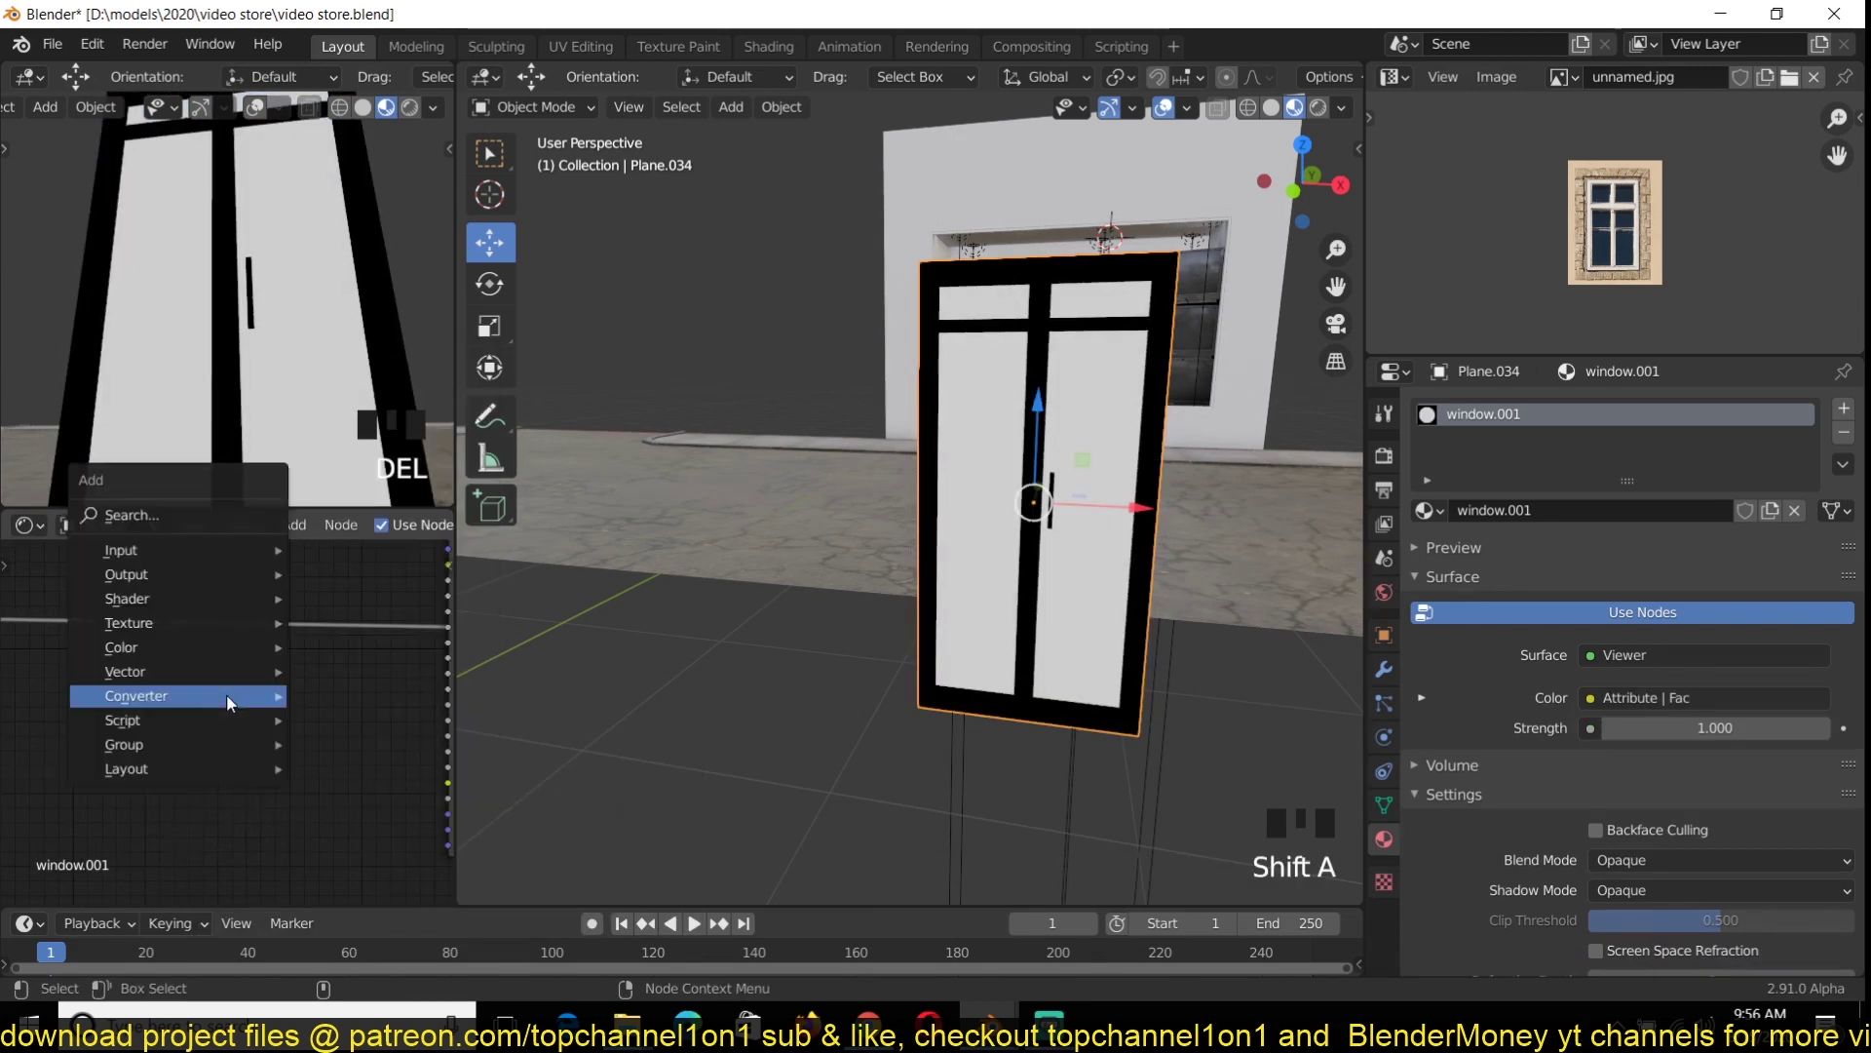
click(270, 754)
scroll(331, 846, up, 3)
drag(199, 755, 333, 788)
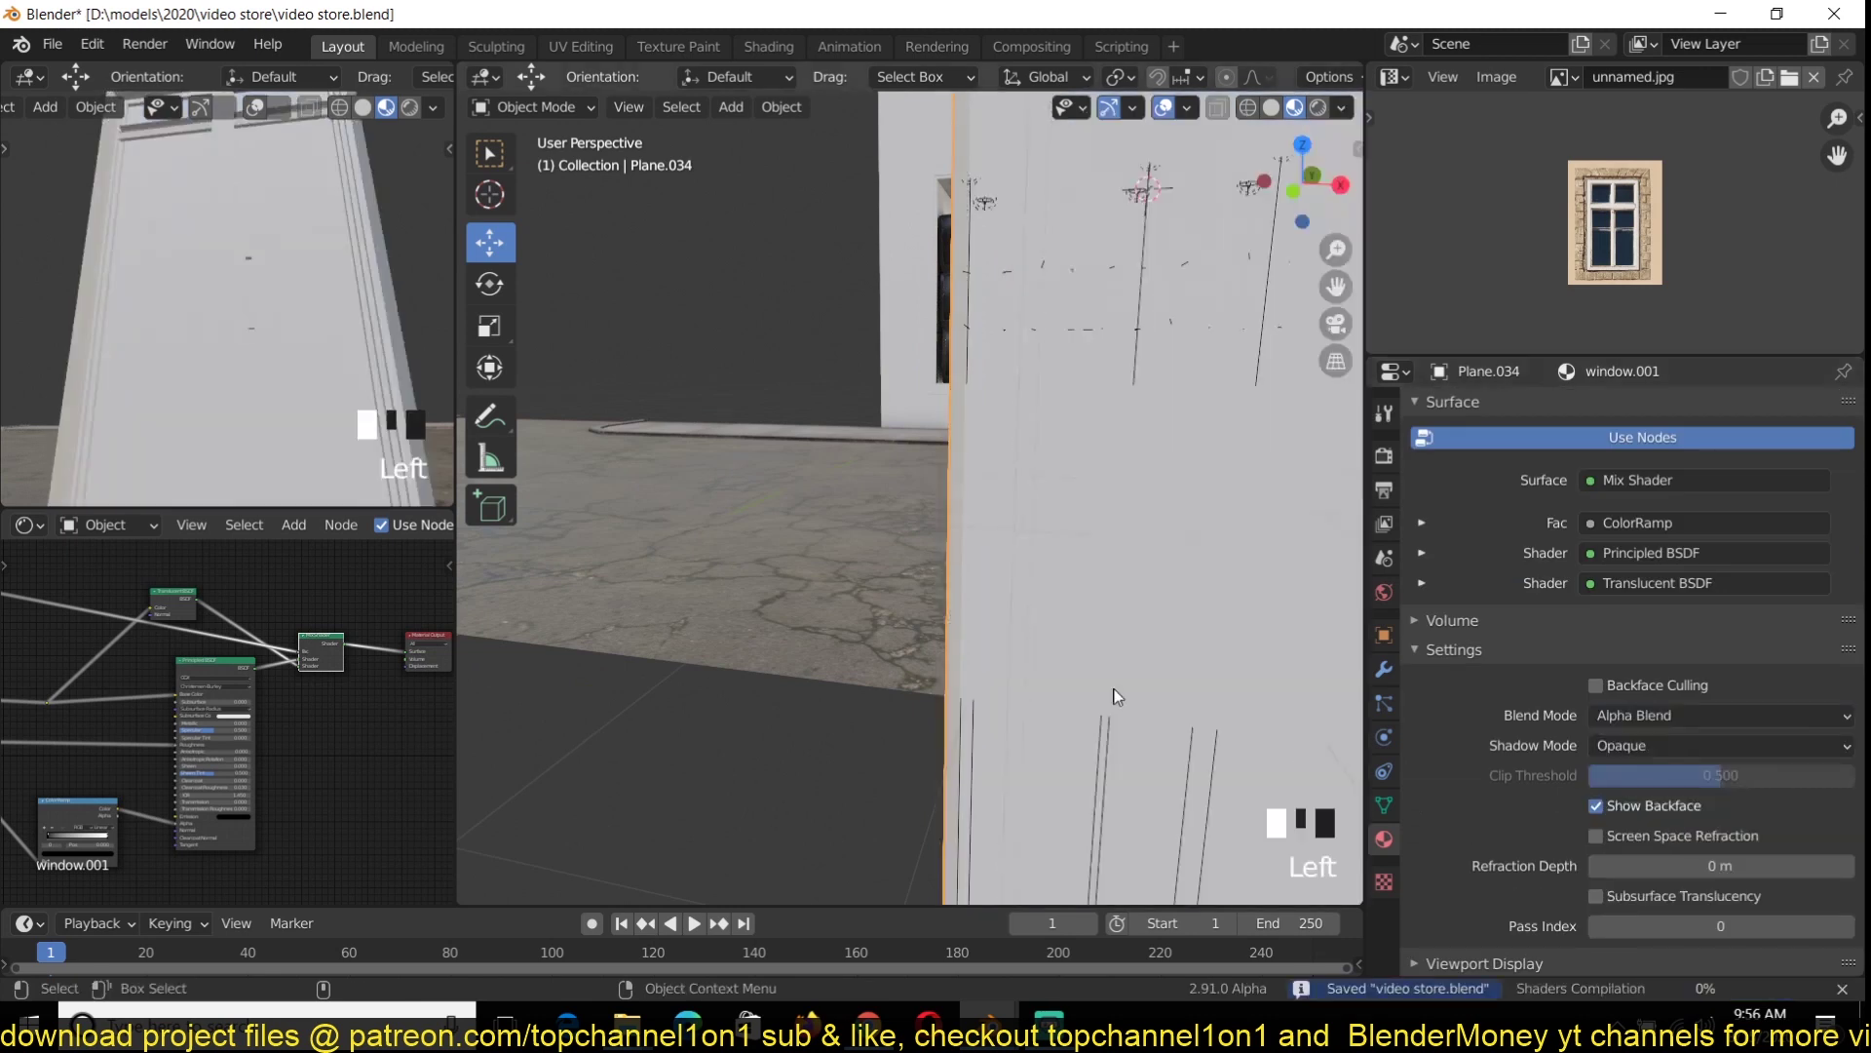
Preview the ColorRamp and Principled BSDF outputs, and change the ramp's black stop to grey for semi-transparent glass
scroll(359, 734, up, 3)
ctrl+shift+click(148, 798)
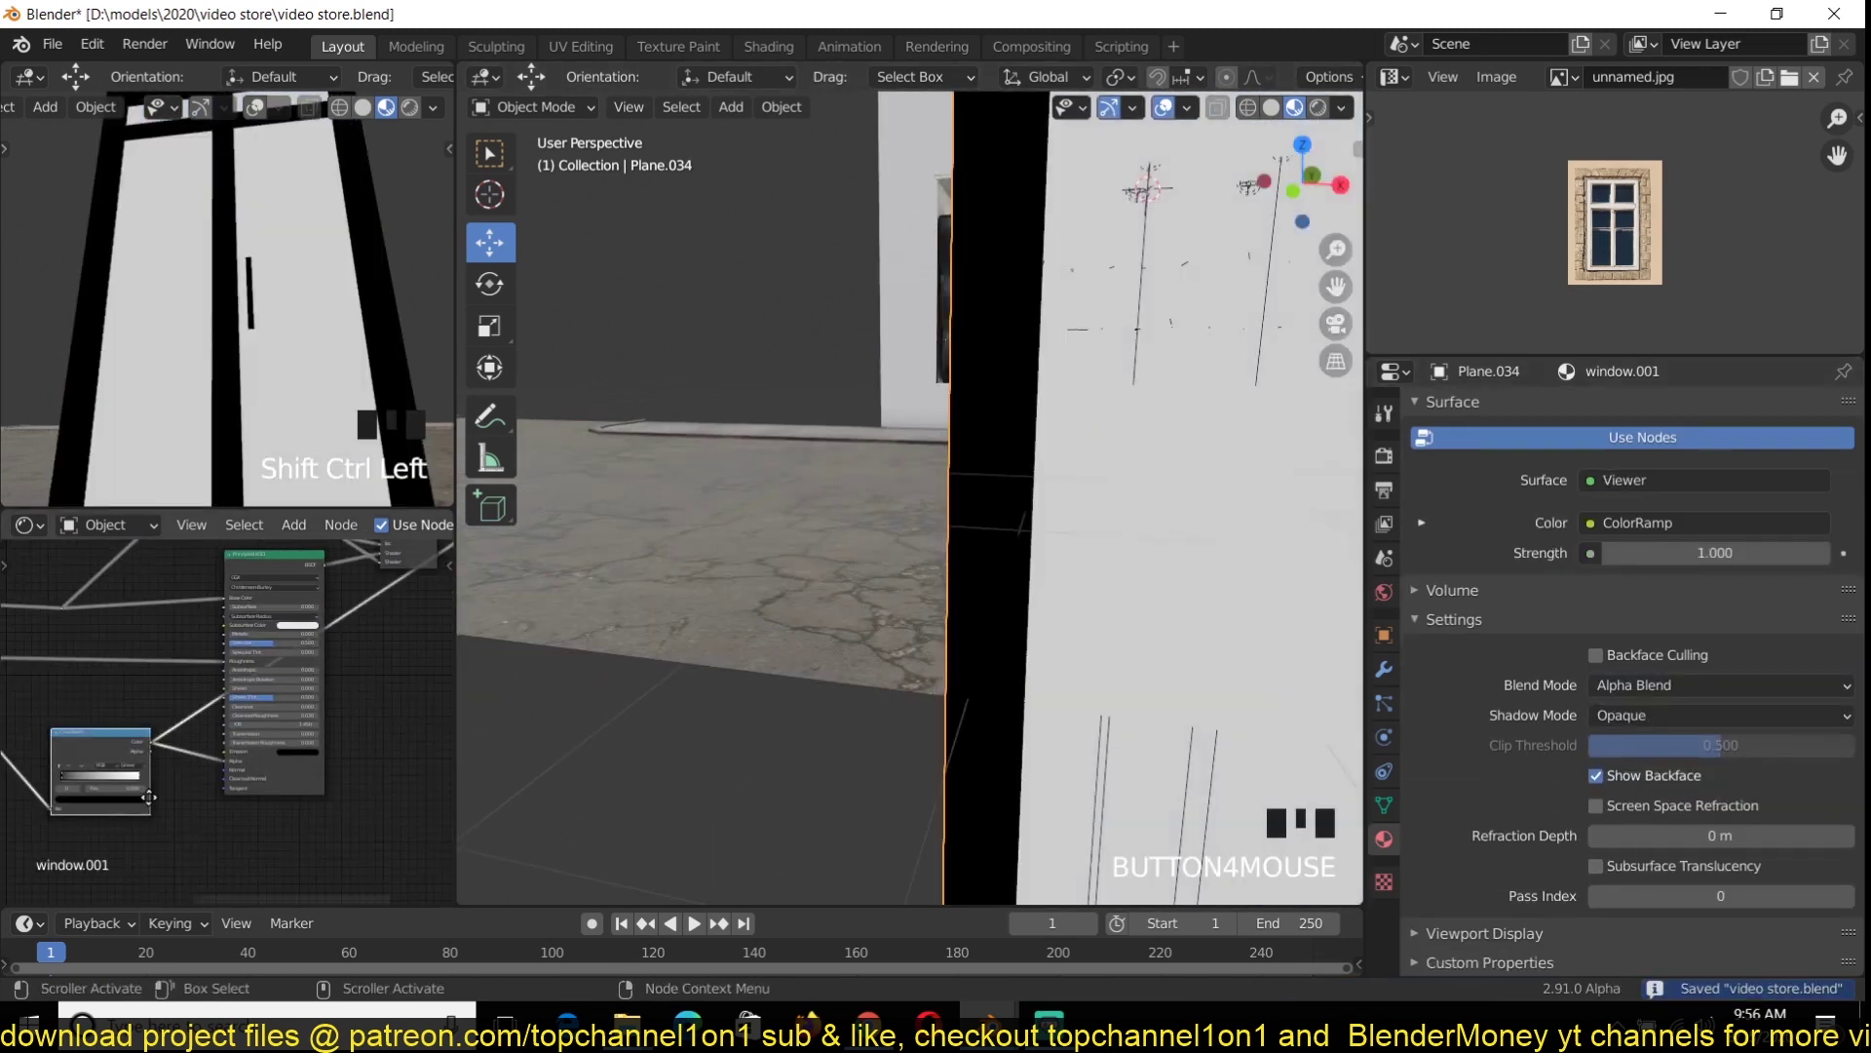
scroll(148, 797, up, 2)
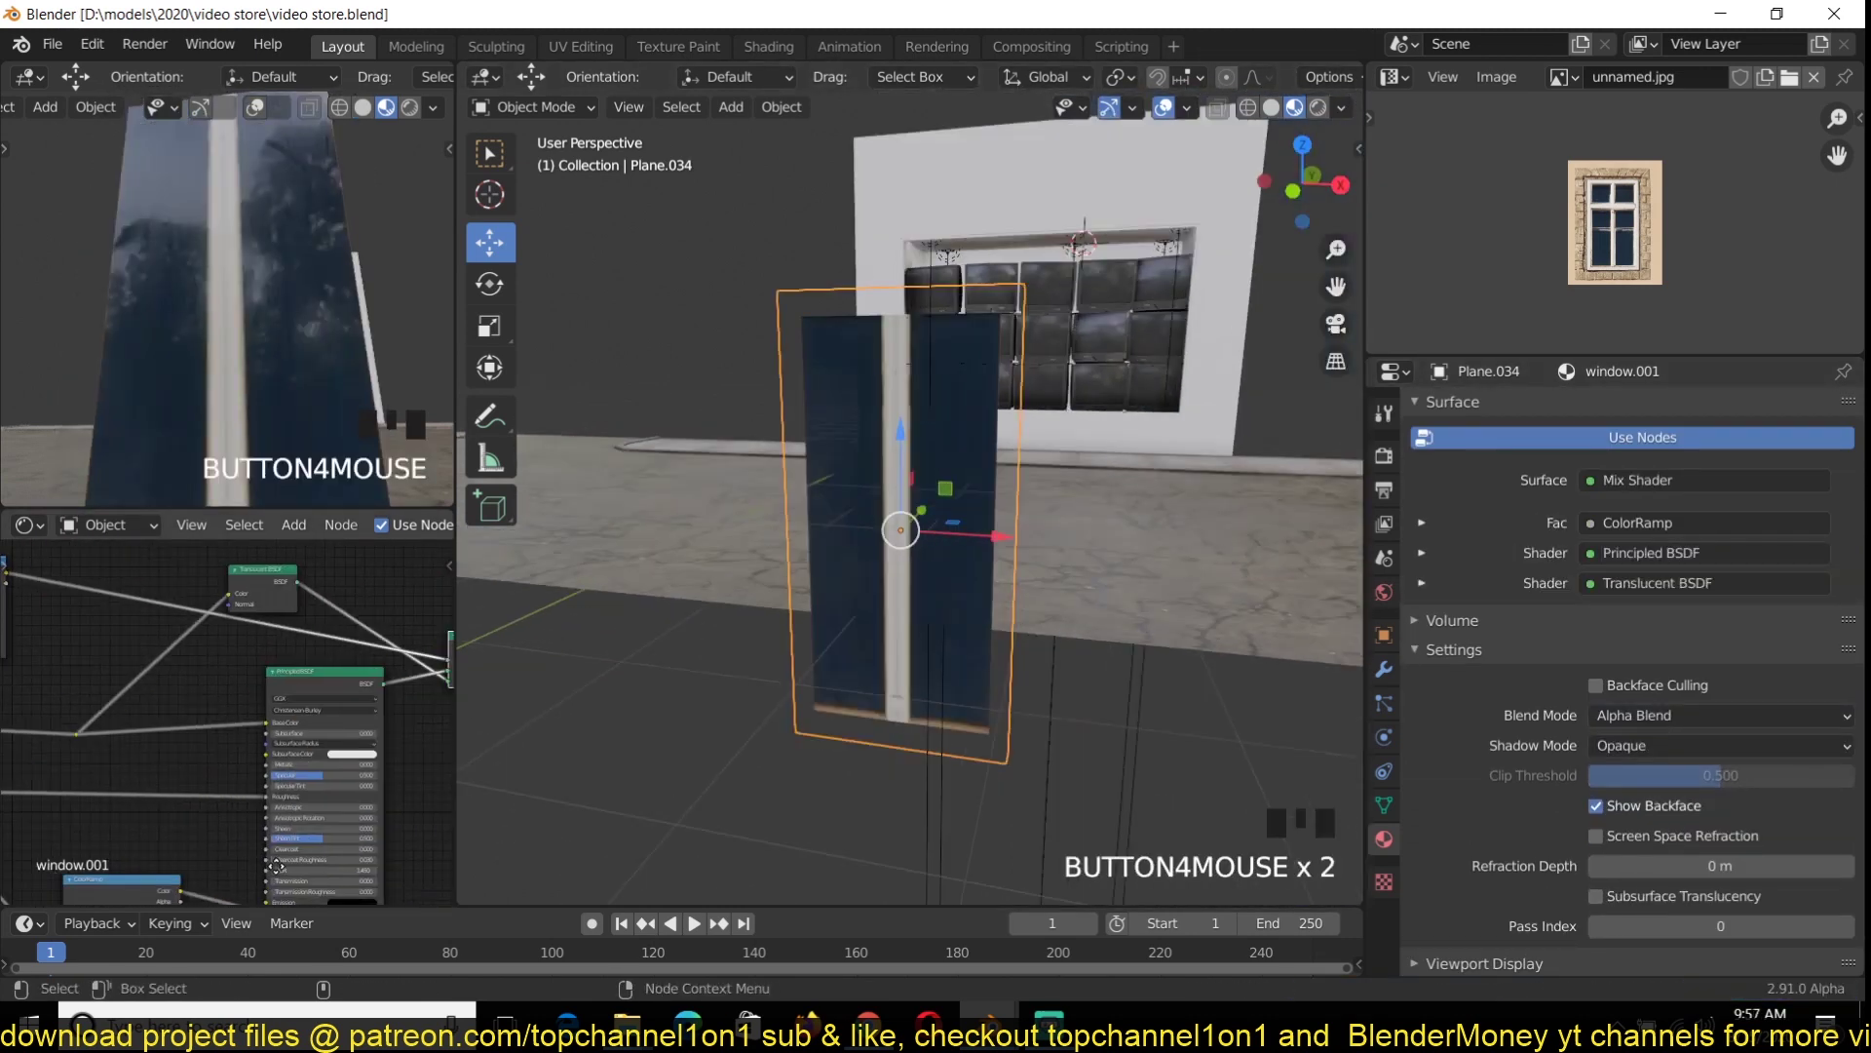
ctrl+shift+click(399, 745)
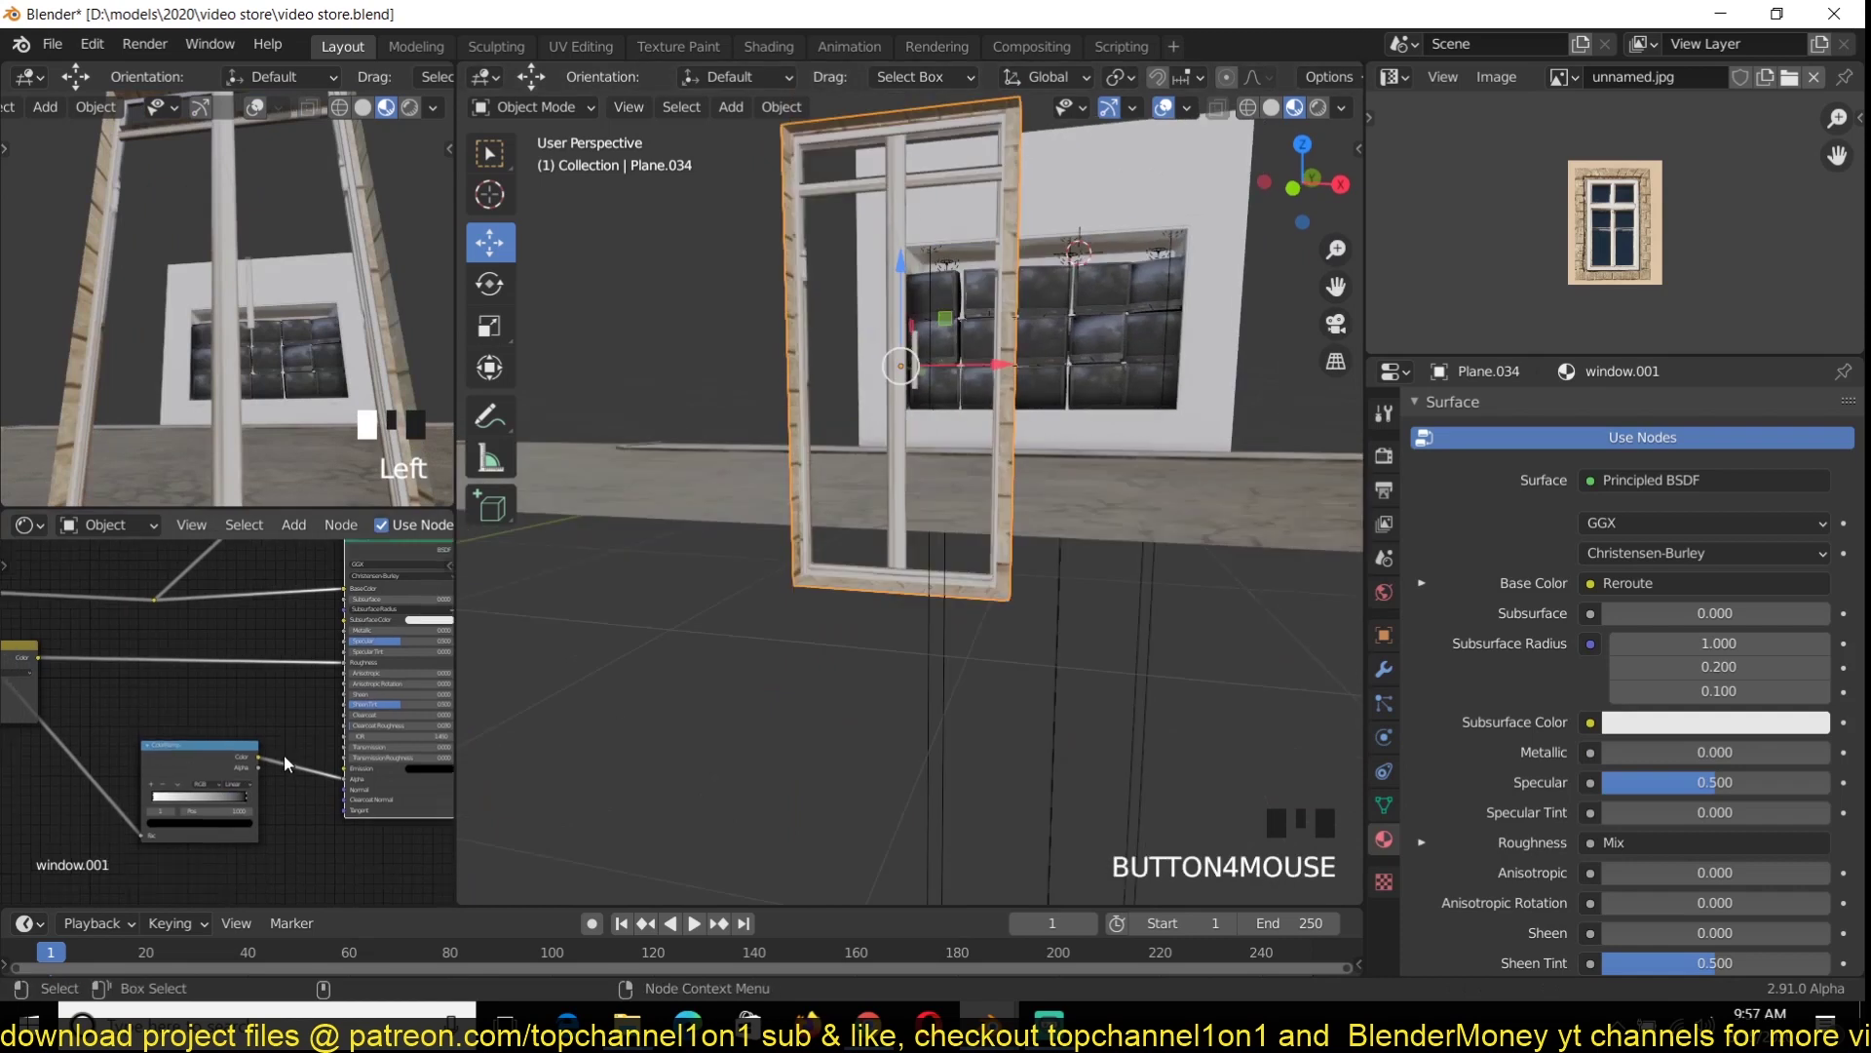
click(240, 849)
drag(230, 758, 230, 706)
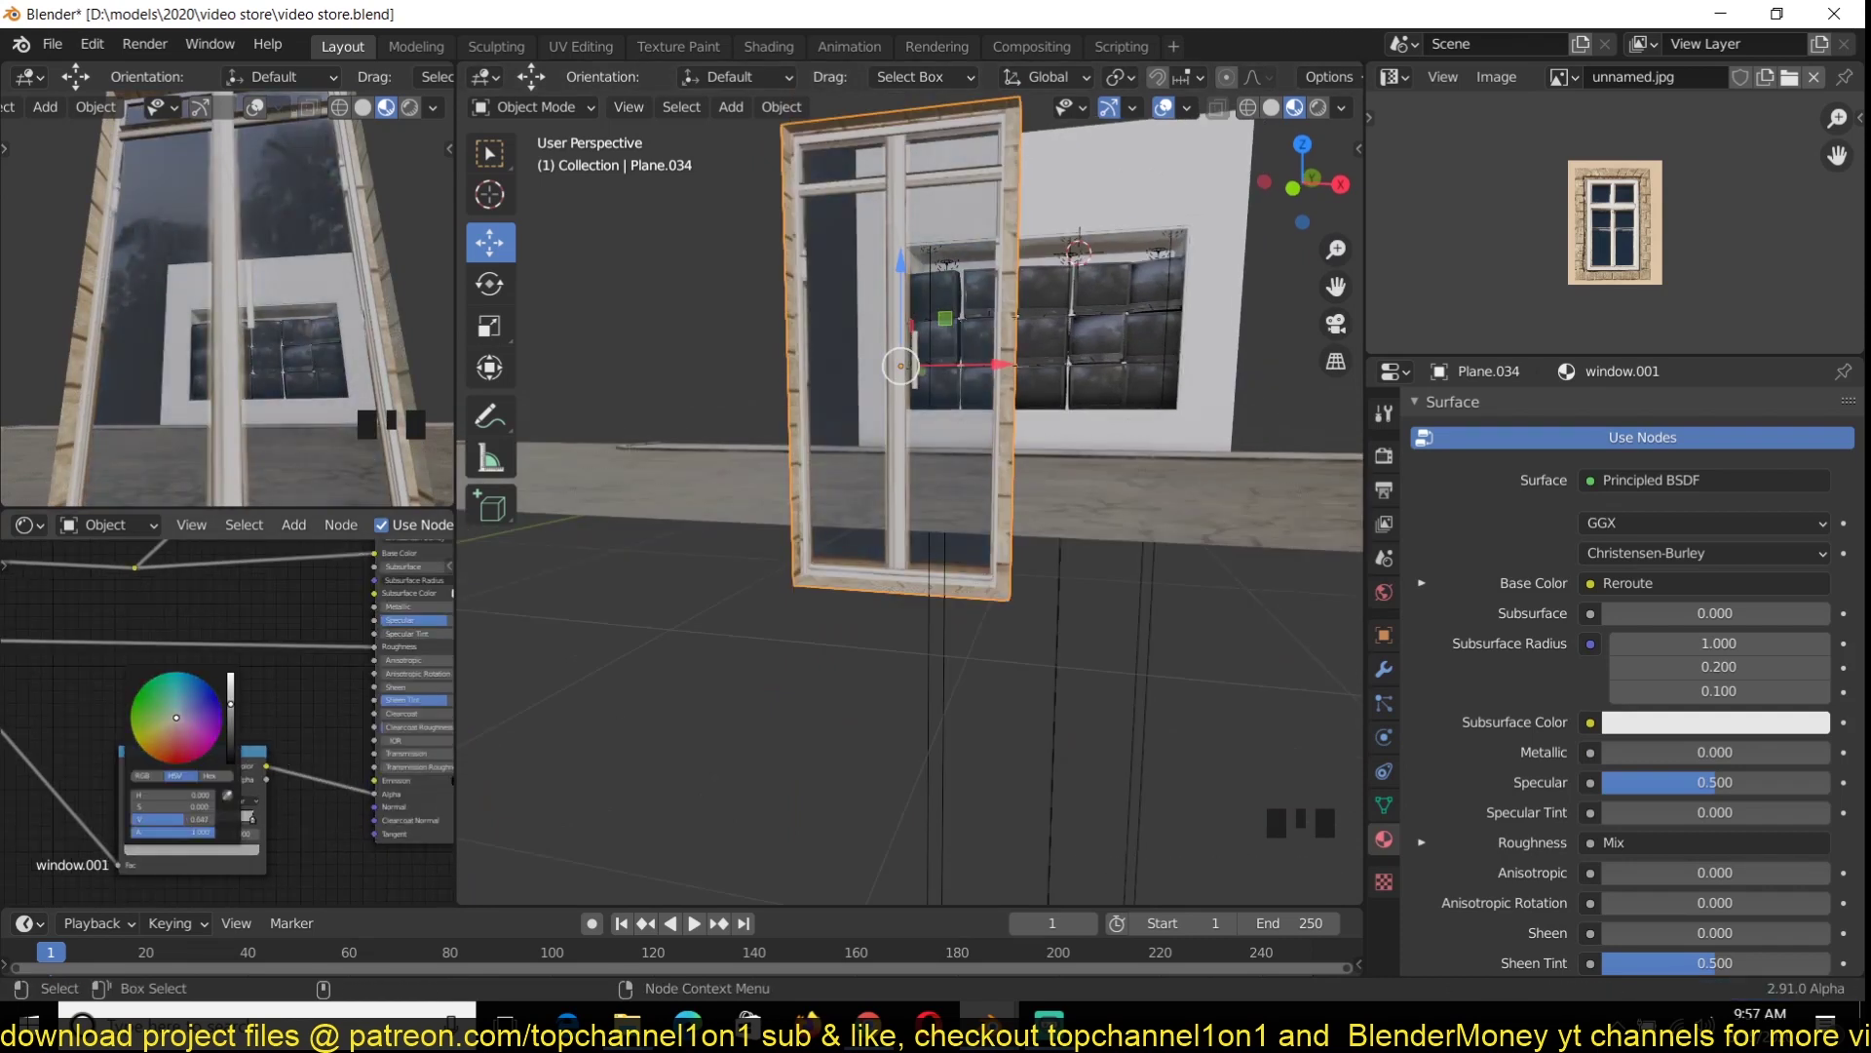
Recalculate the normals of the whole door mesh and save the file
key(grave)
key(grave)
key(grave)
key(grave)
key(Tab)
key(a)
key(shift+n)
key(Tab)
key(ctrl+s)
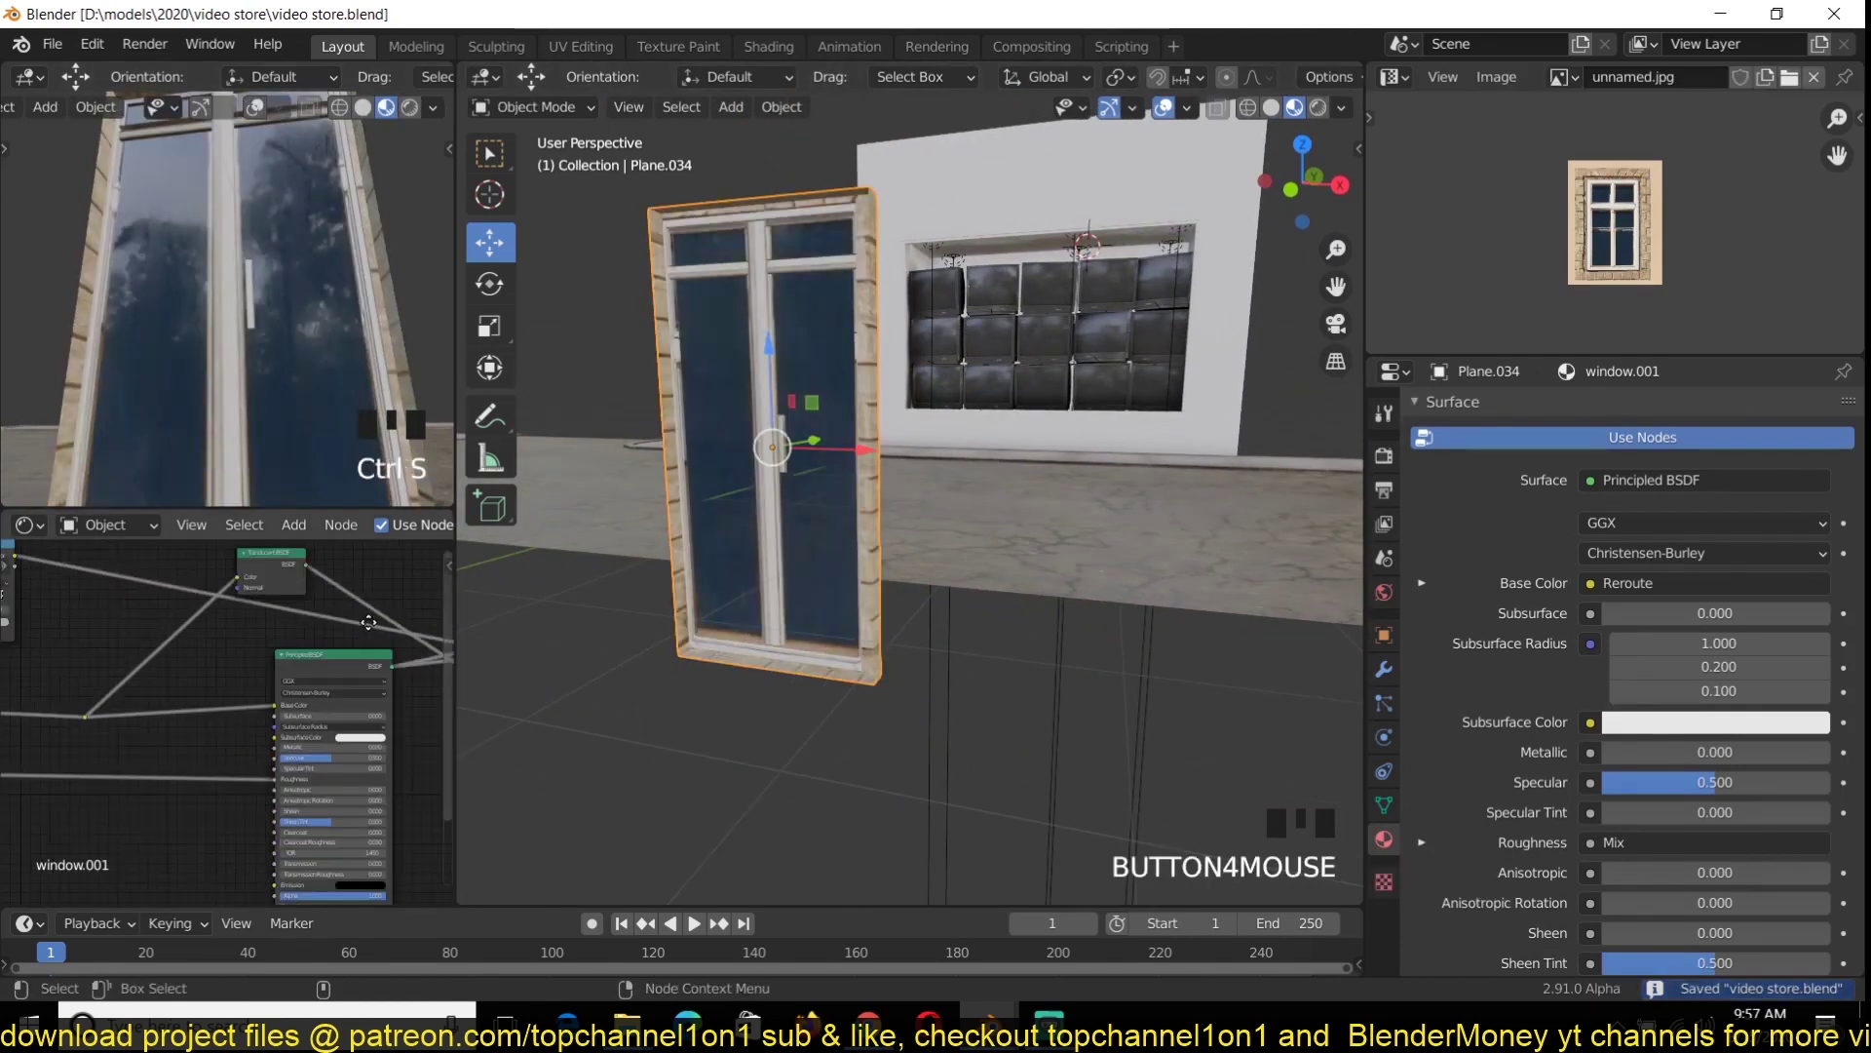
Return the window.001 output to the Mix Shader, save the file, and change the material's blend mode
ctrl+shift+click(316, 638)
key(ctrl+s)
click(1657, 716)
click(1647, 746)
scroll(885, 605, up, 3)
scroll(885, 604, down, 3)
scroll(1676, 584, up, 12)
Add a second material slot to the door and rename the display window pane's material as glass
click(1843, 409)
click(1429, 557)
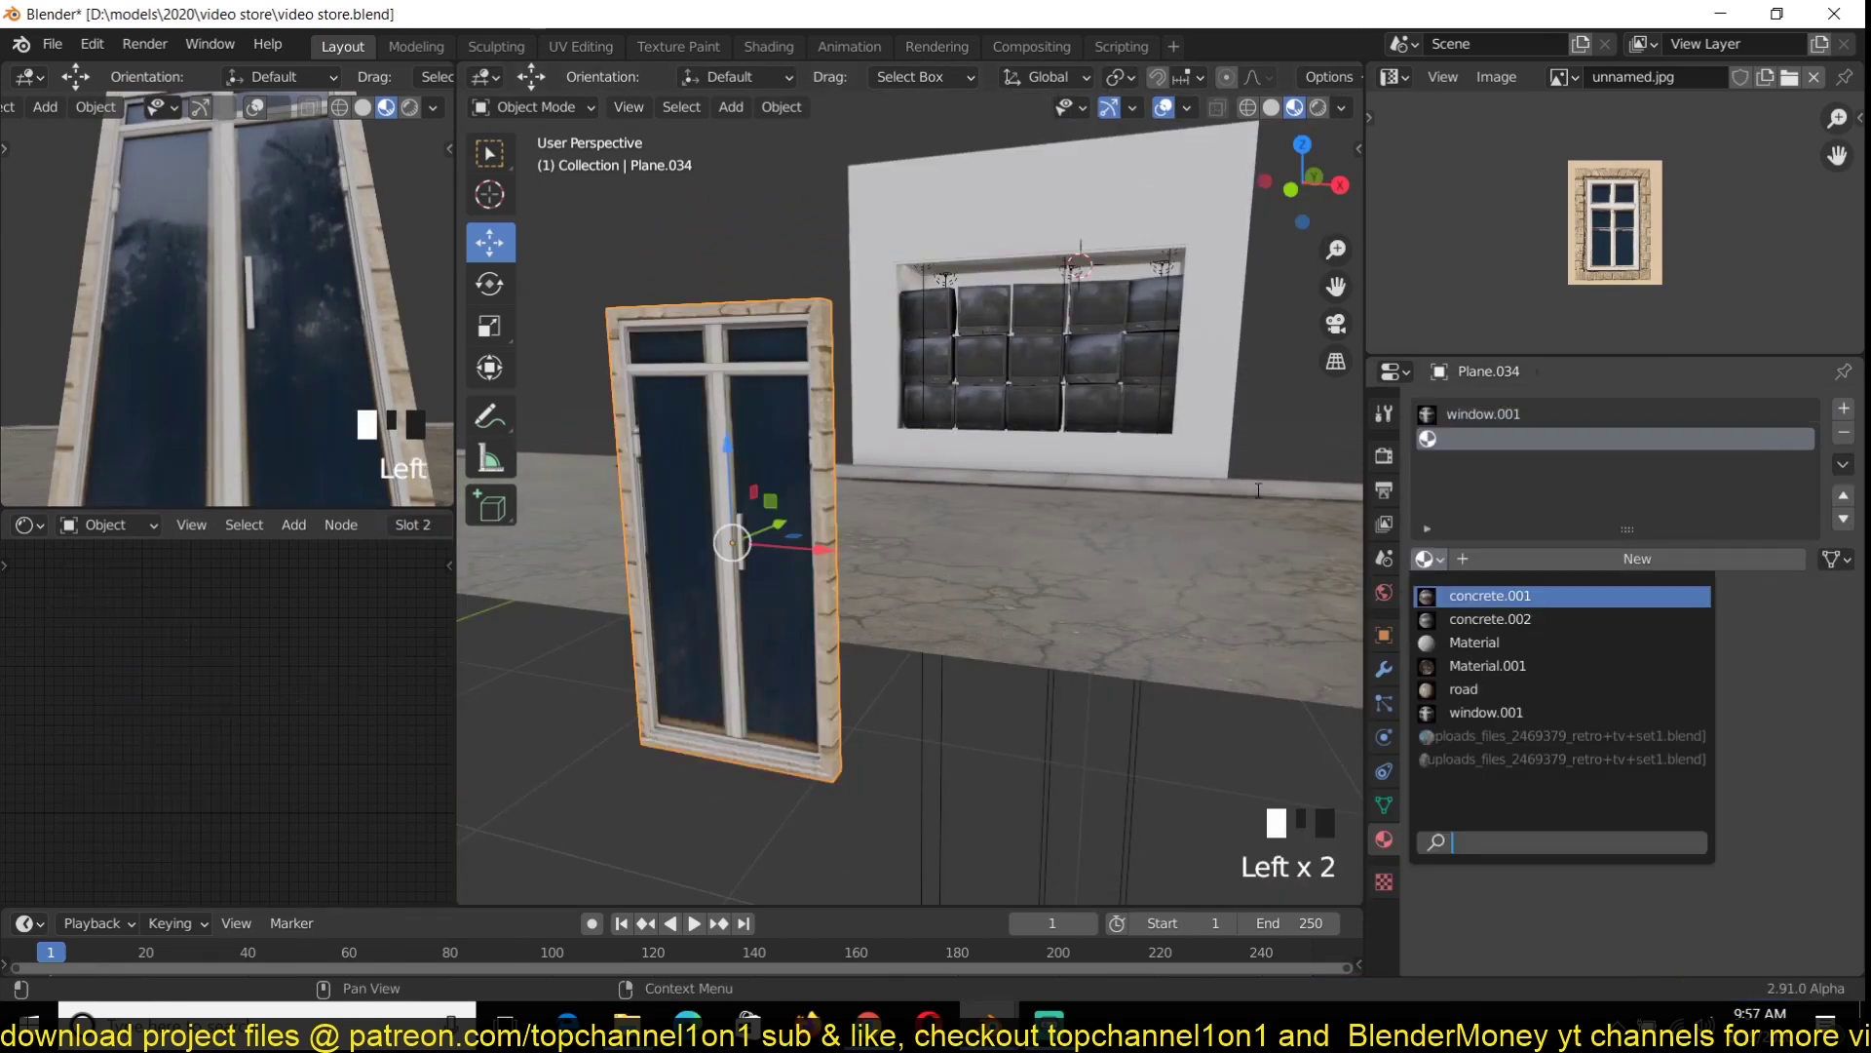
click(1124, 347)
key(Return)
Put the glass material in the door's second material slot for its panes, and save the file
click(737, 526)
click(1429, 558)
click(1481, 666)
click(1429, 558)
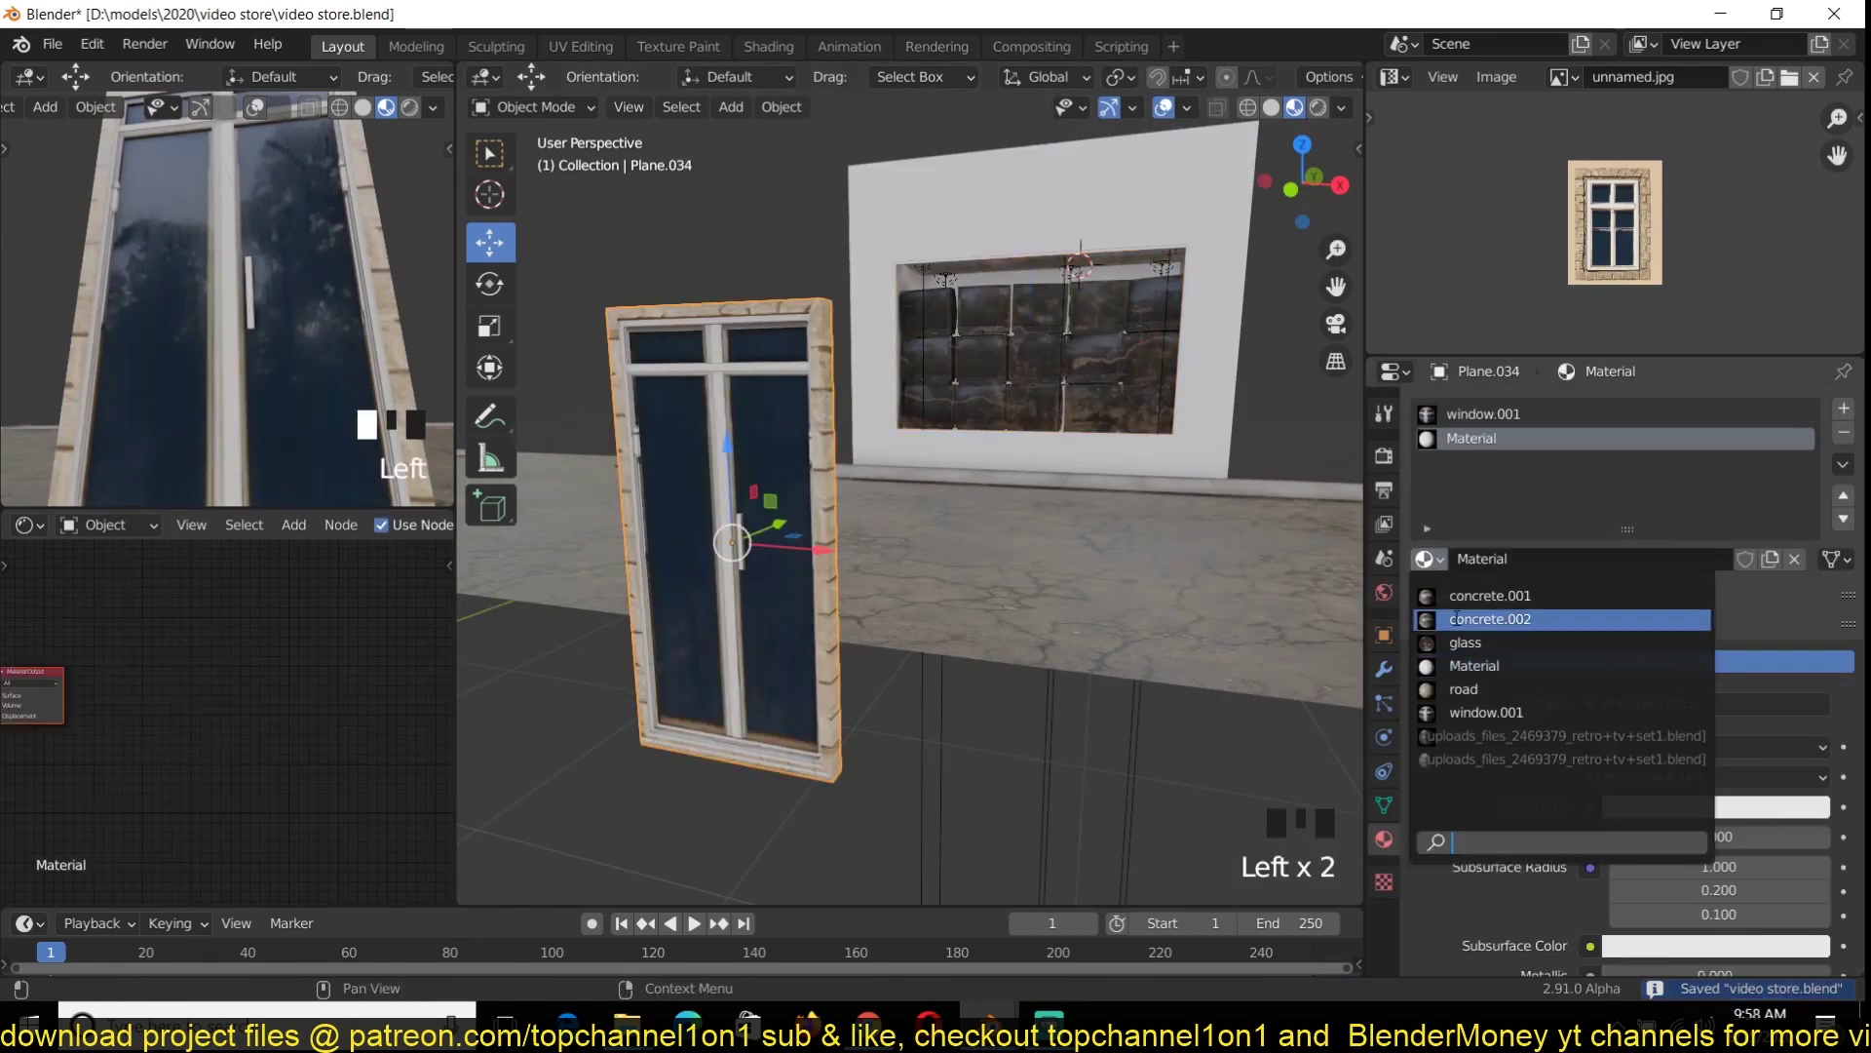
click(1471, 643)
key(Tab)
key(Tab)
click(1069, 752)
key(ctrl+s)
middle_drag(1068, 753, 1121, 723)
Adjust the Mix node feeding the glass material's Base Color, and save the file
click(911, 565)
middle_drag(58, 726, 419, 673)
scroll(242, 668, up, 5)
scroll(242, 668, down, 5)
middle_drag(180, 860, 307, 829)
scroll(307, 780, up, 3)
mouse_move(356, 656)
mouse_down()
mouse_move(293, 656)
mouse_move(367, 657)
mouse_up()
mouse_move(370, 655)
mouse_down()
mouse_move(354, 637)
mouse_move(369, 634)
mouse_up()
mouse_move(360, 635)
mouse_down()
mouse_move(295, 635)
mouse_move(367, 635)
mouse_up()
click(351, 650)
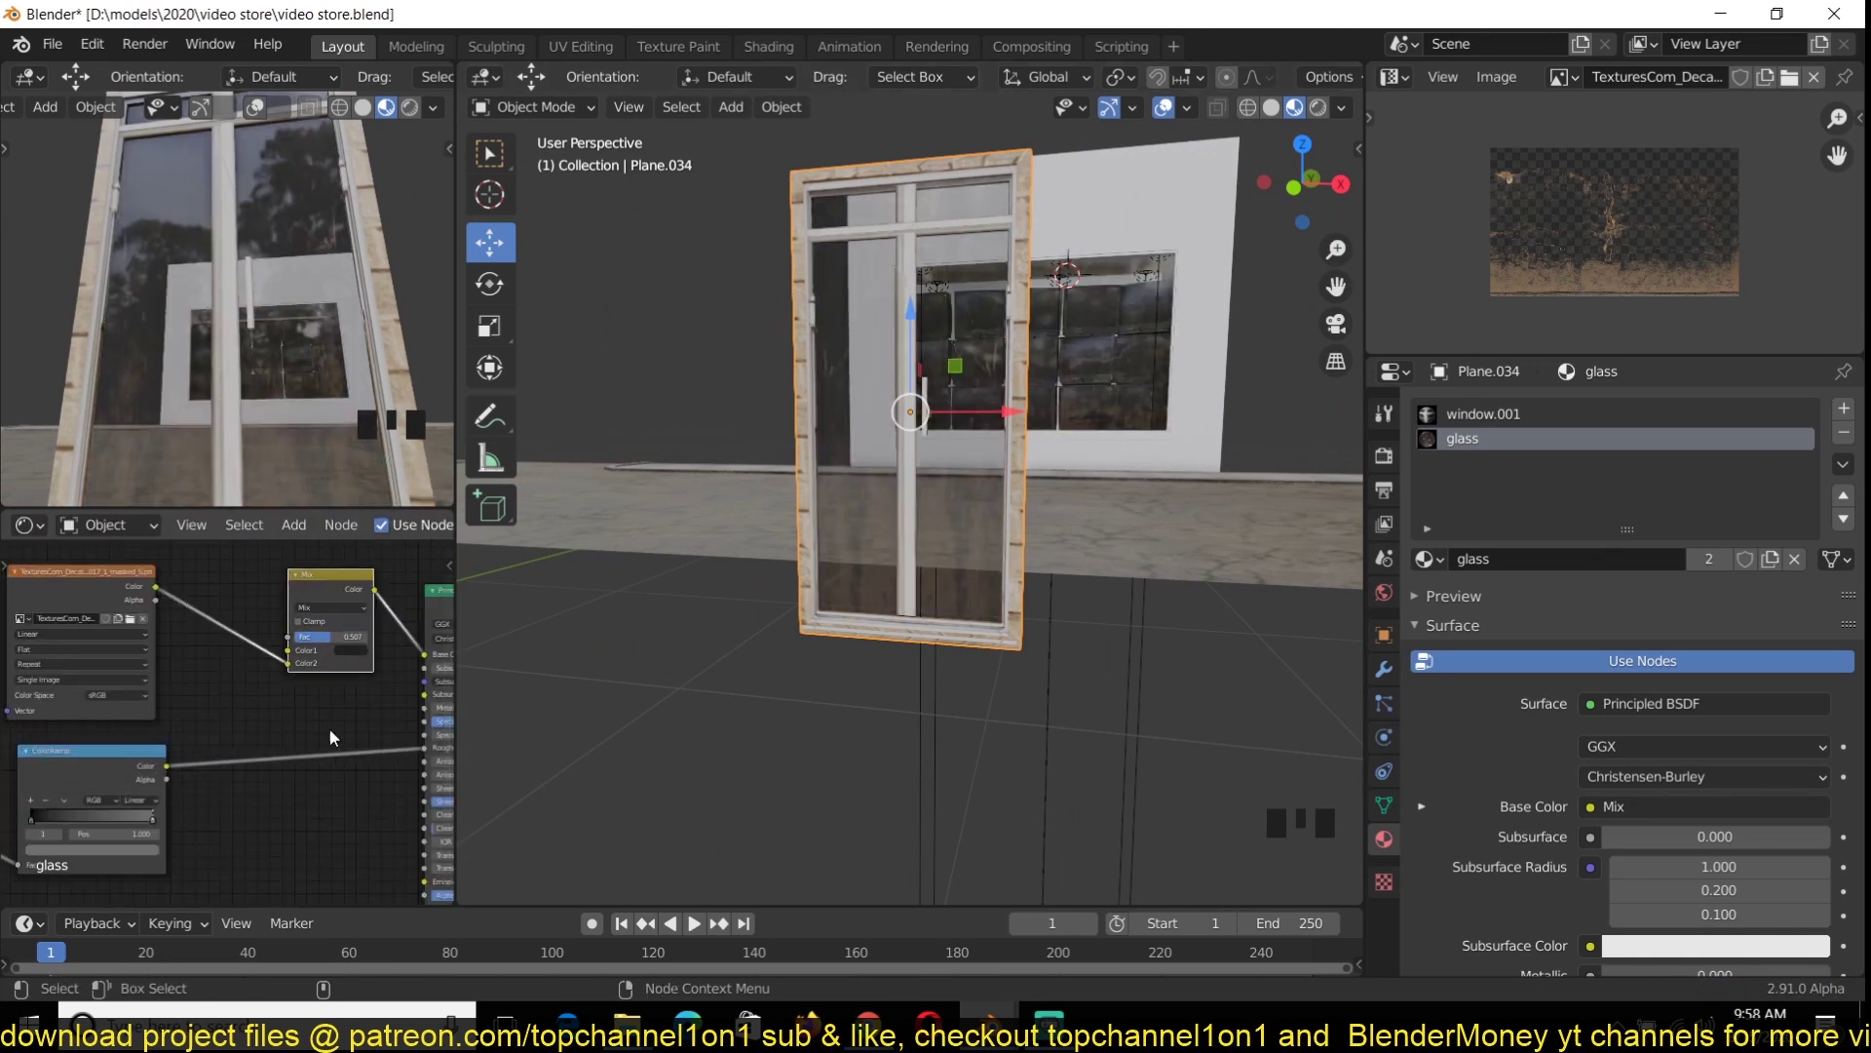
key(ctrl+s)
Preview the glass material's ColorRamp output on the door and apply the door's scale
key(grave)
scroll(729, 451, up, 3)
key(Tab)
key(Tab)
middle_drag(184, 781, 343, 739)
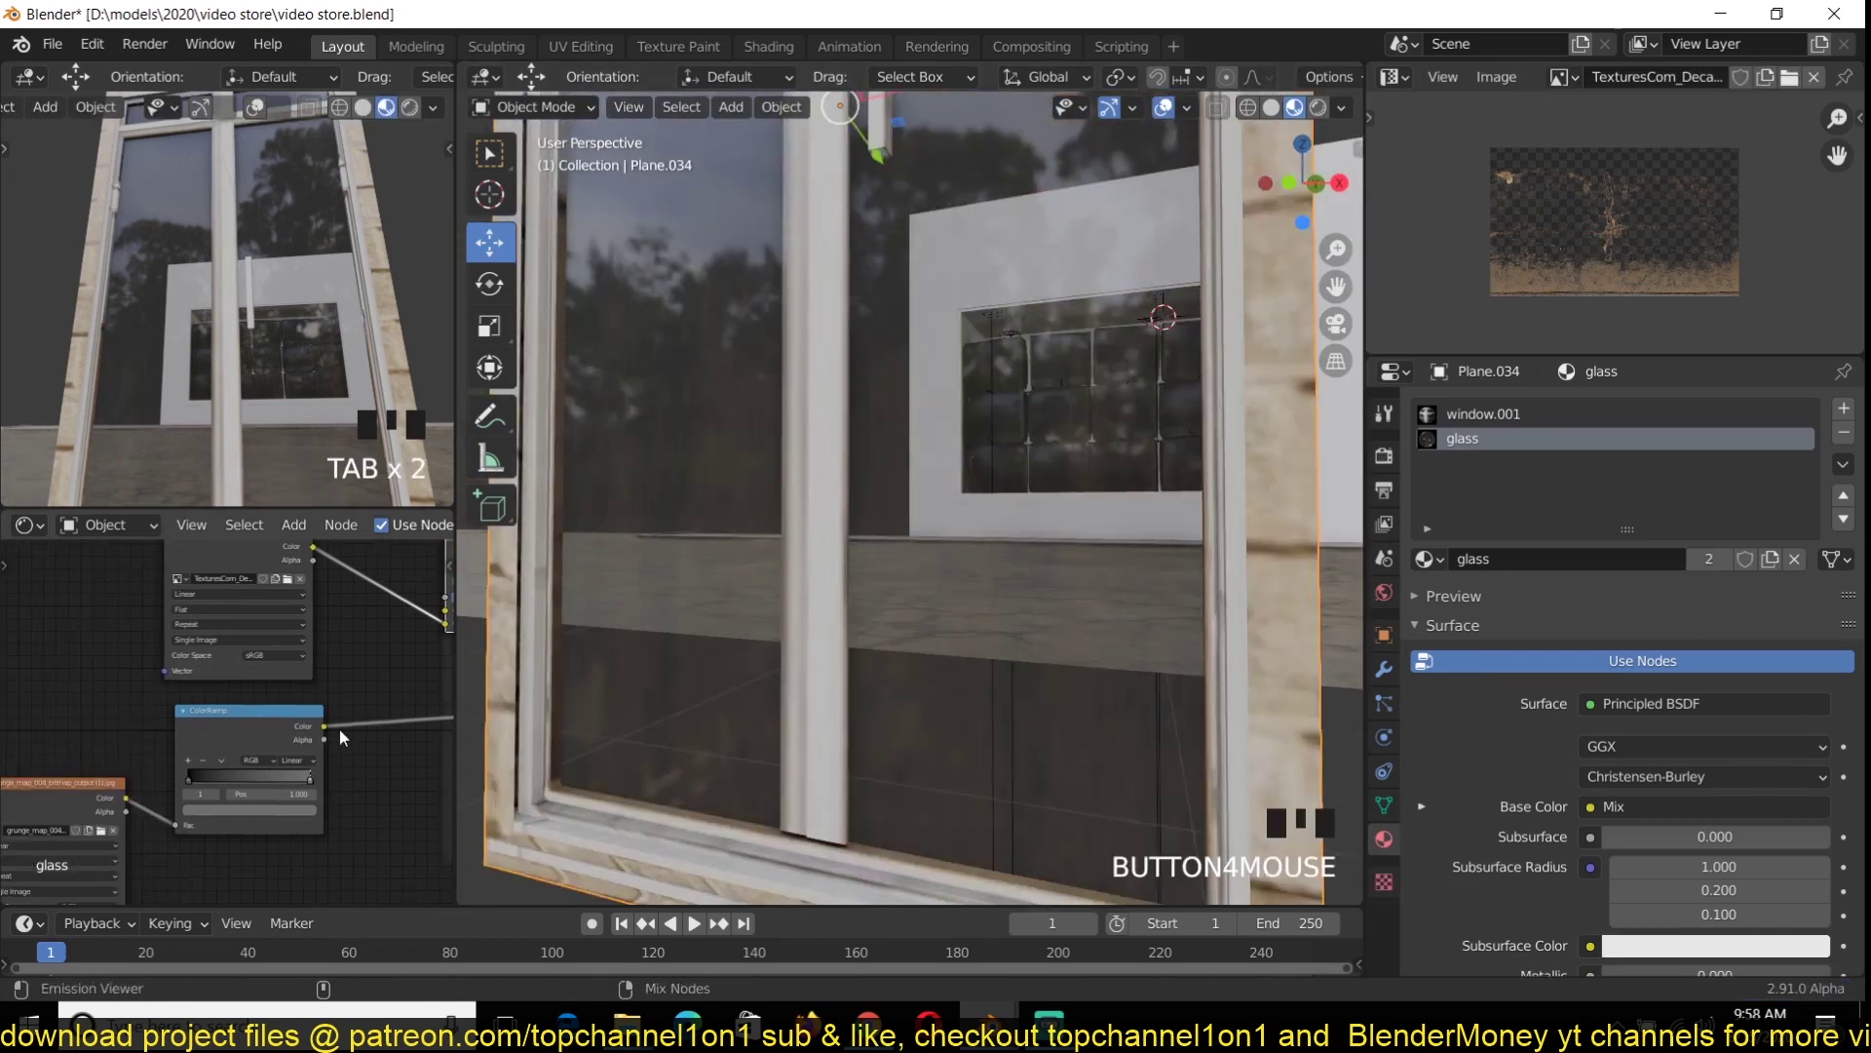
ctrl+shift+click(317, 726)
middle_drag(722, 624, 771, 684)
key(ctrl+a)
ctrl+shift+click(200, 744)
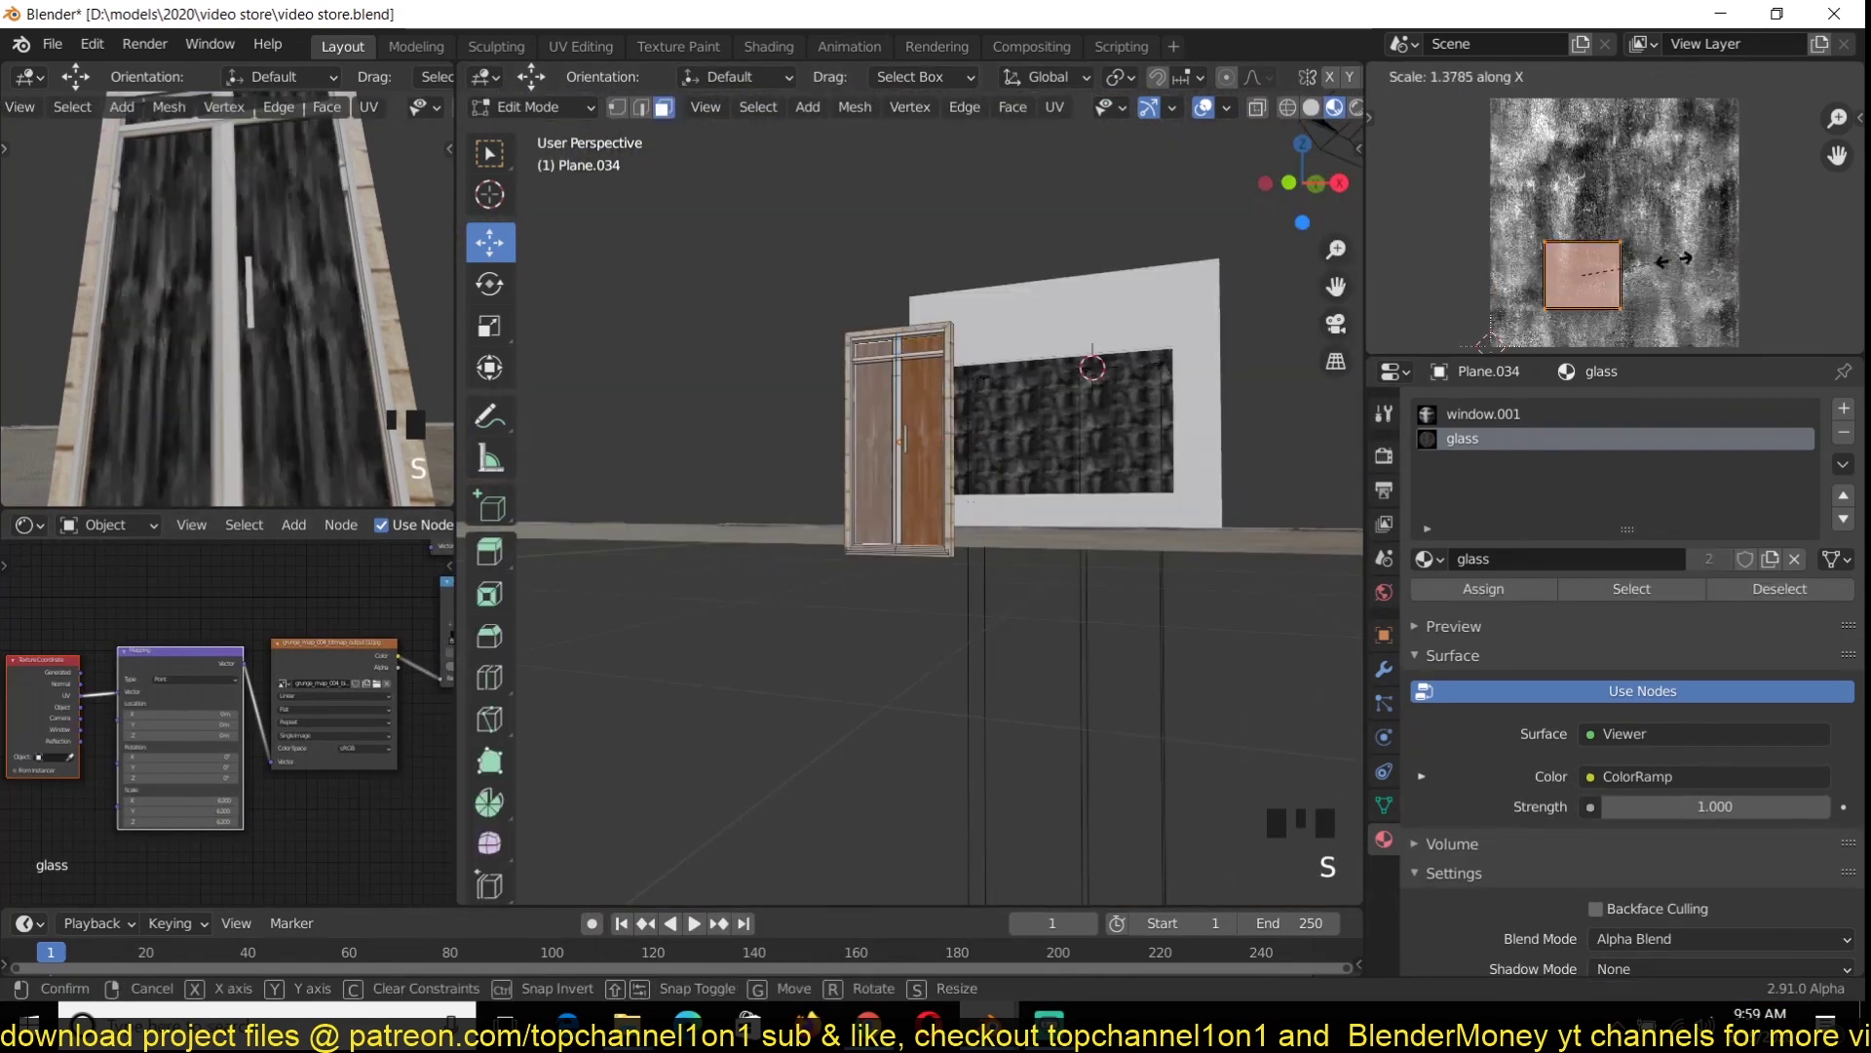
Unwrap the door panes again, rotate their UVs 90 degrees over the grunge map, and save the file
key(Tab)
key(ctrl+z)
scroll(901, 458, up, 4)
key(Tab)
key(g)
click(1593, 284)
key(u)
click(1599, 273)
text(r90)
key(Tab)
key(ctrl+s)
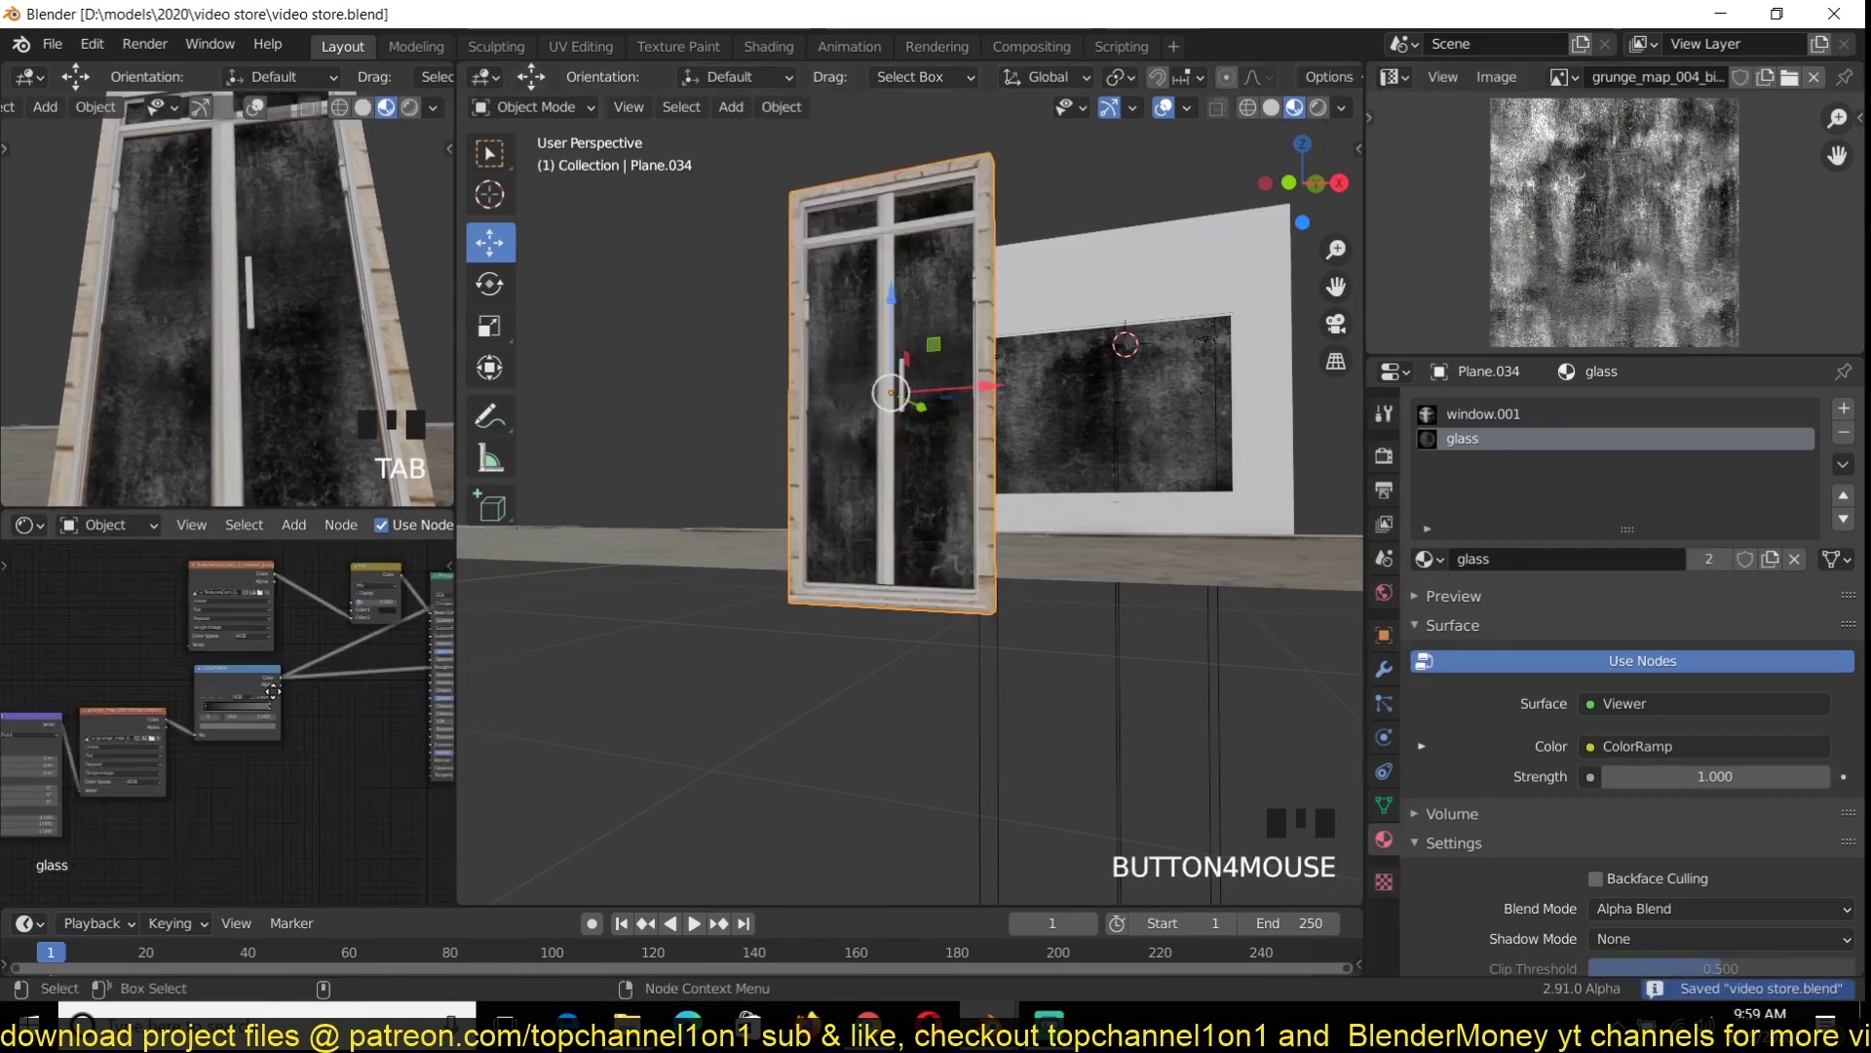
Return the glass output to the Principled BSDF and move the door beside the store wall in top view
ctrl+shift+click(404, 623)
key(grave)
scroll(780, 565, down, 5)
click(919, 676)
key(KP_7)
key(g)
click(1148, 710)
Scale the door in front view to suit the storefront, and save the file
key(KP_1)
scroll(834, 304, up, 3)
key(s)
click(1062, 566)
key(z)
scroll(974, 546, up, 3)
key(ctrl+s)
key(z)
Rescale the door, lower it about 0.1 m onto the sidewalk beside the store wall, and save the file
middle_drag(935, 487, 834, 406)
scroll(1033, 404, down, 1)
key(Tab)
key(Tab)
key(s)
click(1014, 507)
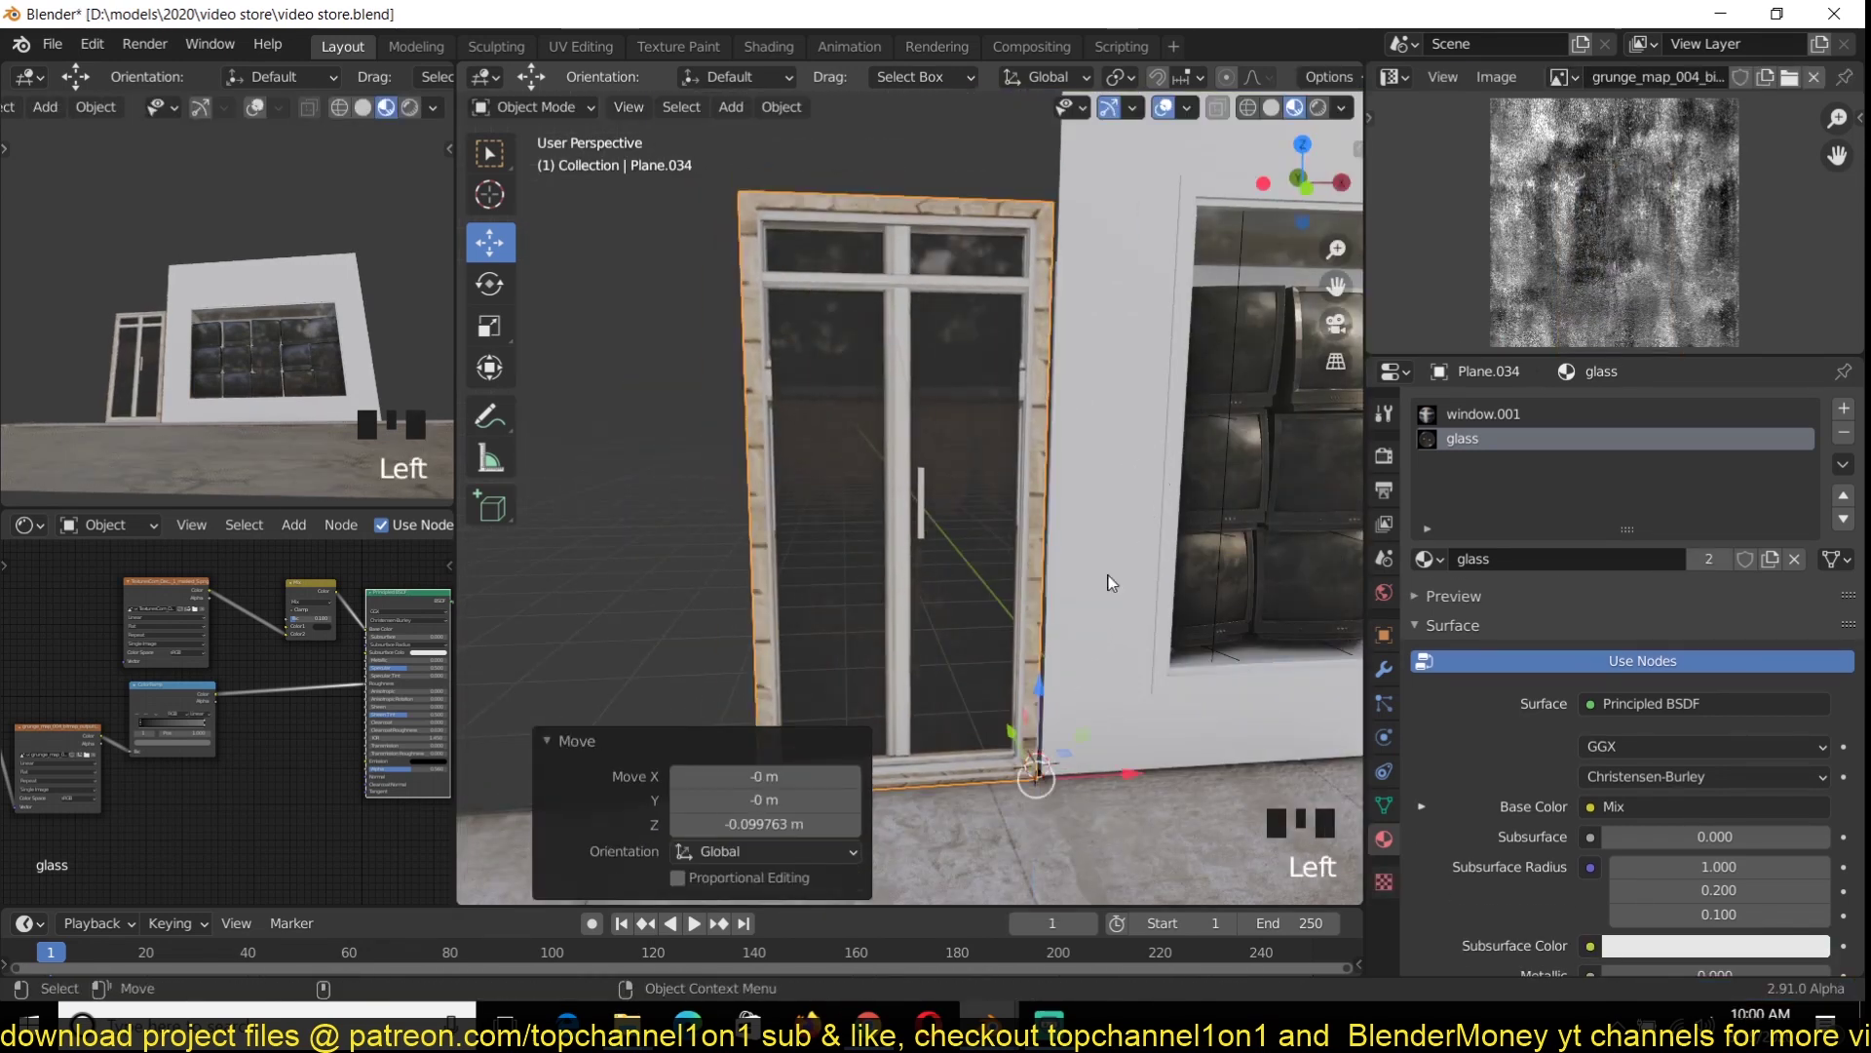
click(1043, 441)
scroll(1043, 442, down, 1)
key(ctrl+s)
Separate the inner door from its stone-textured outer frame as its own object, and save the file
click(975, 409)
key(Tab)
scroll(1008, 377, up, 3)
key(Tab)
key(alt+a)
key(Tab)
key(ctrl+i)
key(p)
click(932, 371)
key(ctrl+s)
key(Tab)
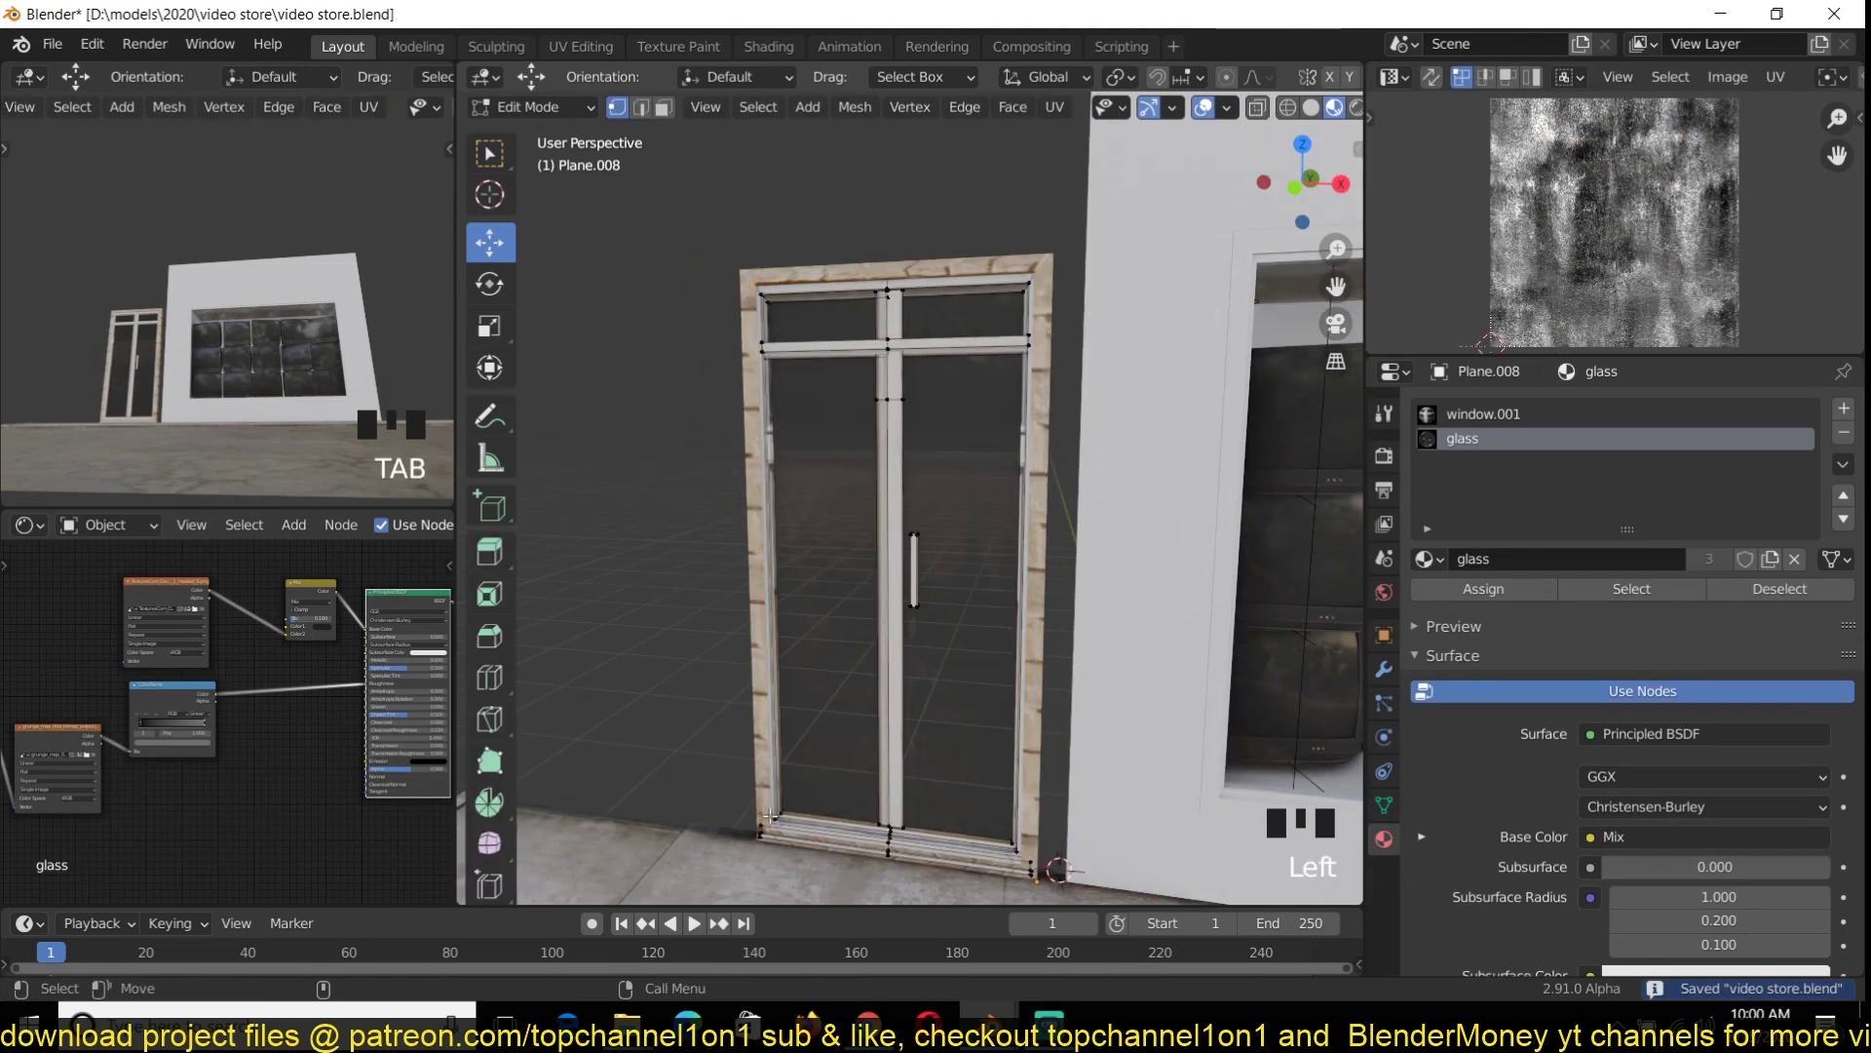
Isolate the separated inner door in local view and show it with material shading
key(ctrl+l)
middle_drag(769, 815, 941, 546)
key(KP_Divide)
scroll(906, 648, up, 3)
key(KP_1)
key(alt+a)
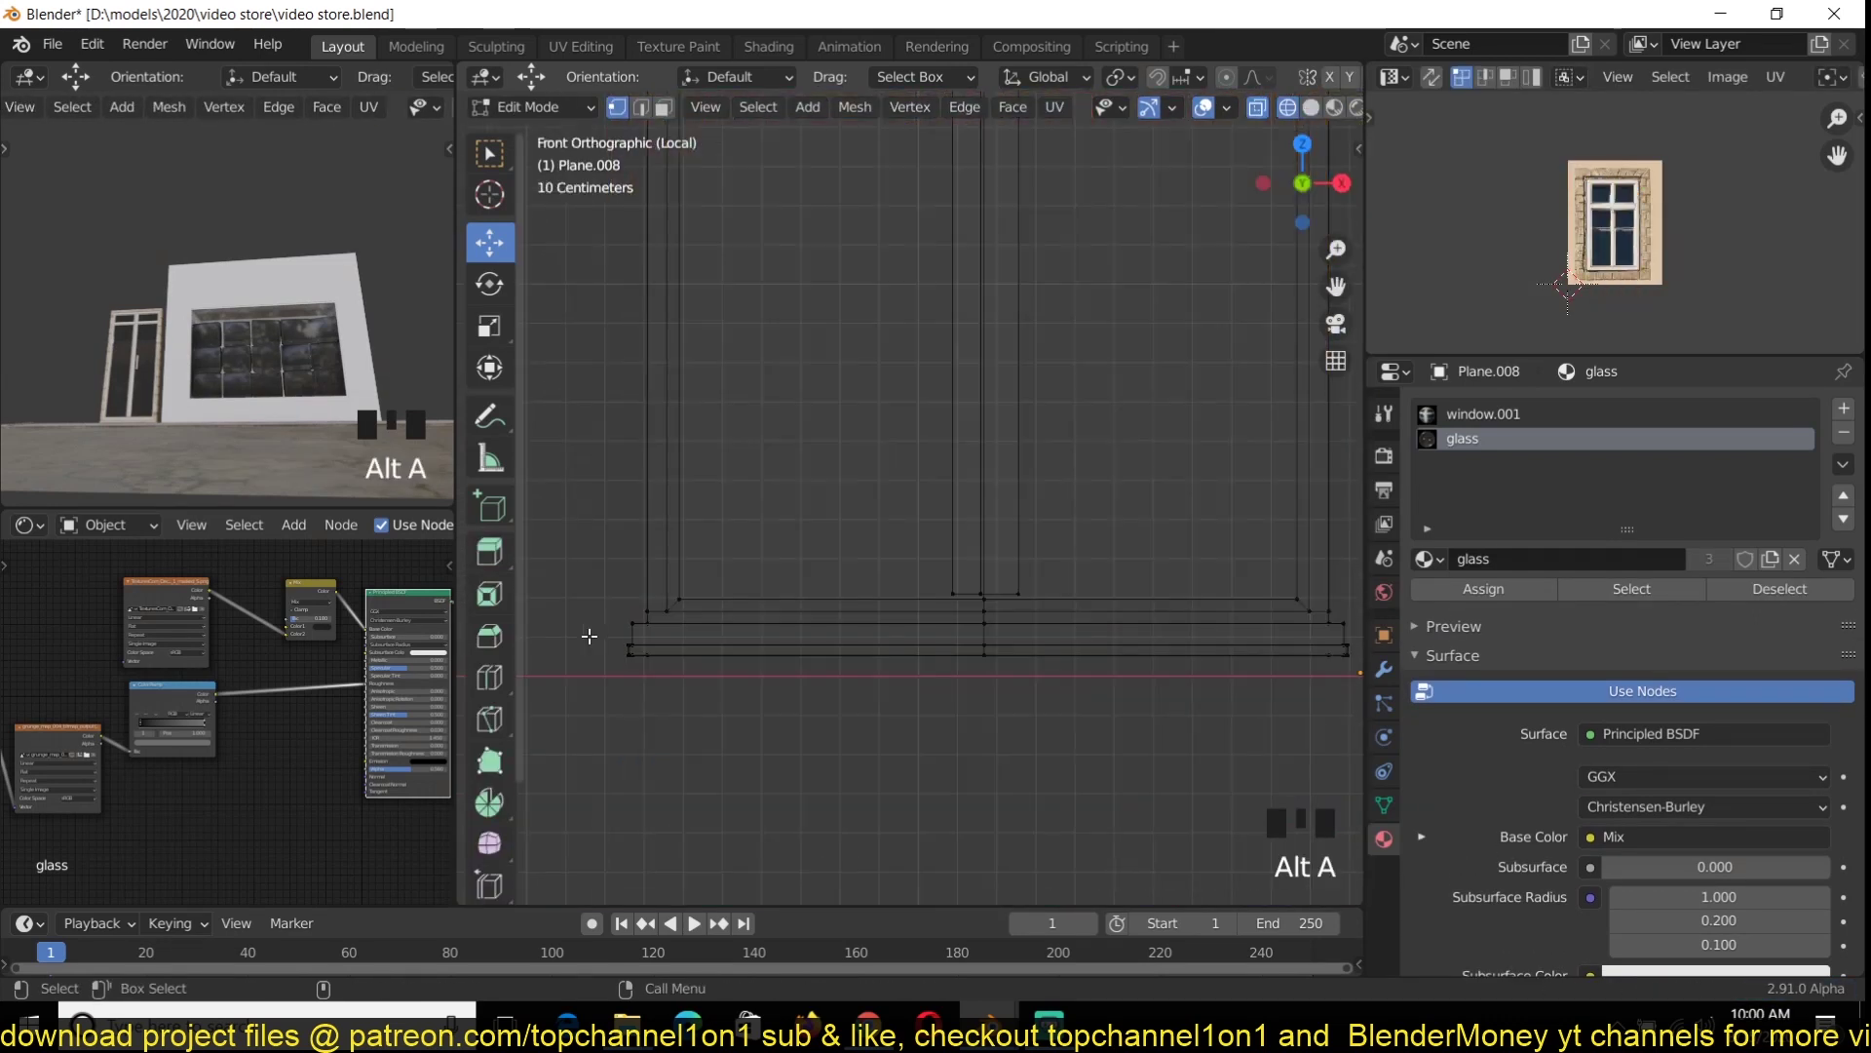
key(grave)
middle_drag(1072, 589, 984, 546)
scroll(1023, 546, down, 4)
click(1334, 107)
Select the inner door's centre-post faces, shift them sideways toward the store wall, and save the file
scroll(1061, 481, up, 2)
middle_drag(1061, 480, 994, 458)
key(3)
click(977, 496)
drag(978, 495, 1064, 493)
click(995, 482)
click(1199, 467)
key(alt+a)
key(ctrl+s)
scroll(1013, 300, up, 2)
Leave mesh editing and local view of the inner door, and save the file
key(Tab)
right_click(882, 573)
mouse_move(882, 573)
click(1074, 608)
key(KP_Divide)
scroll(1068, 511, down, 3)
key(grave)
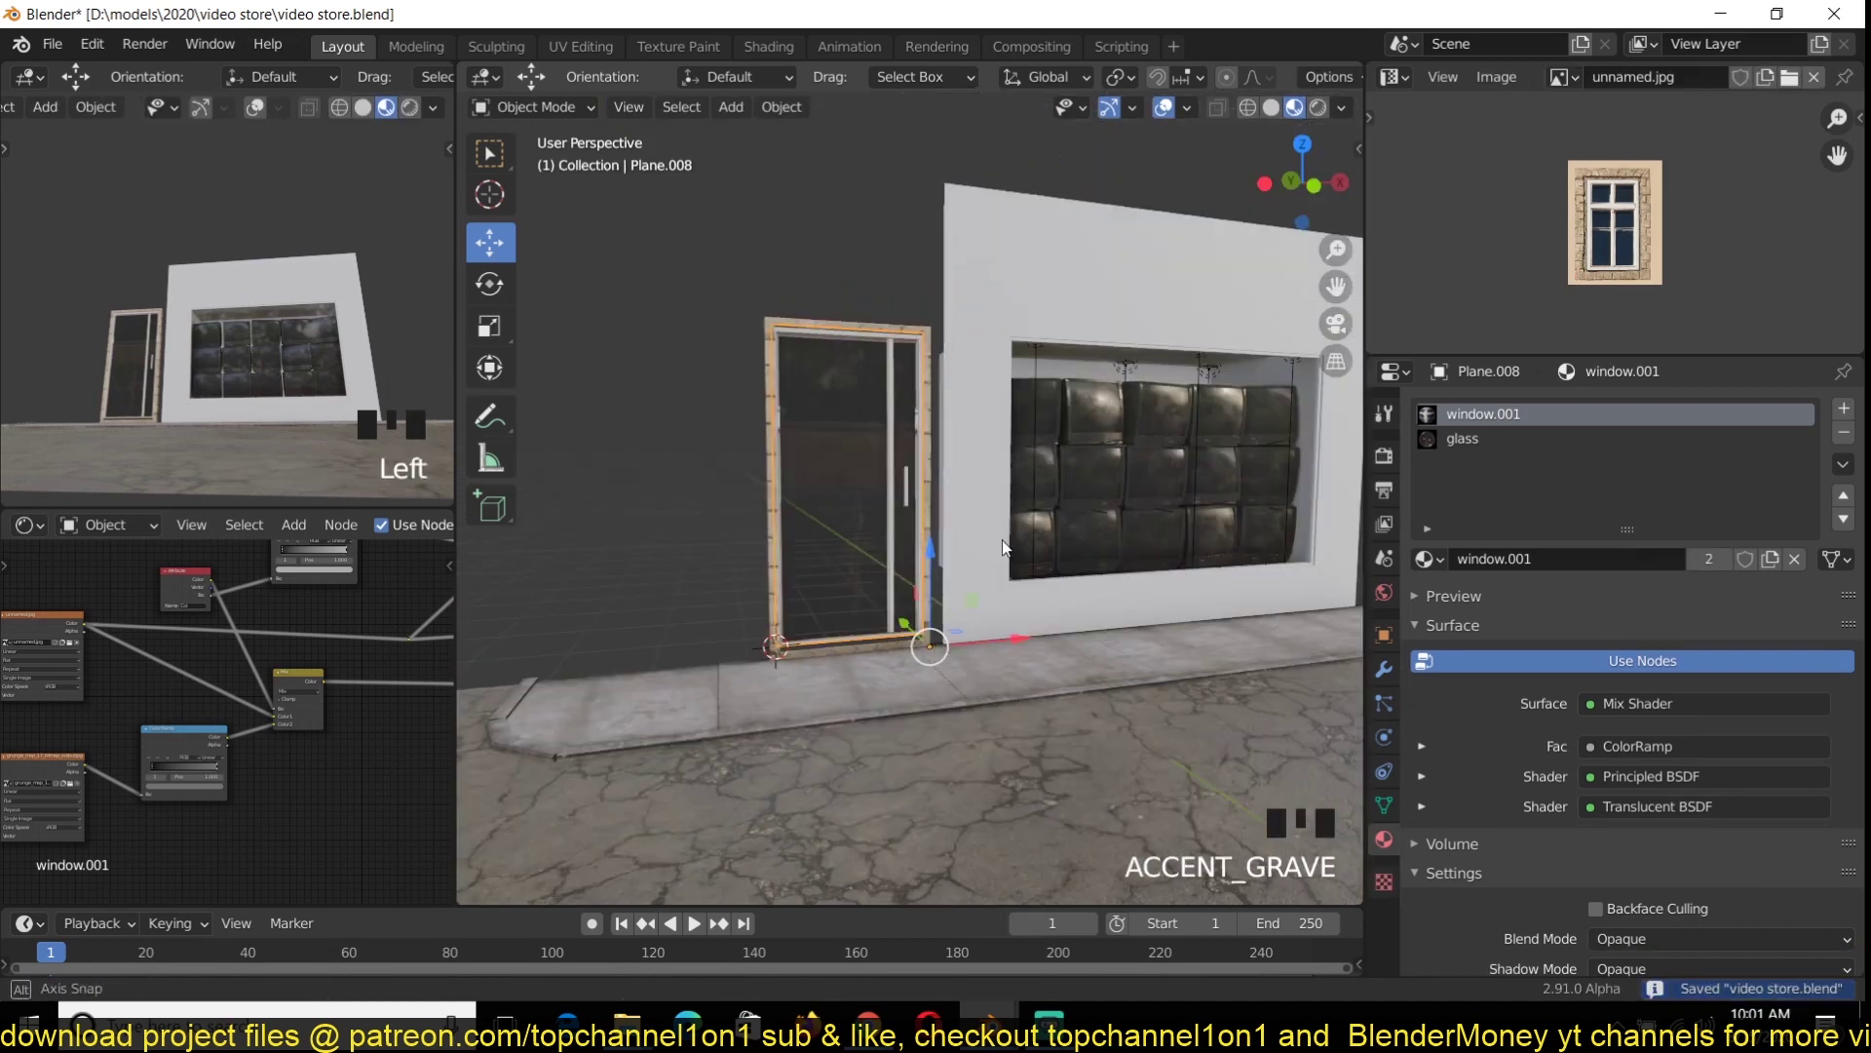
key(ctrl+s)
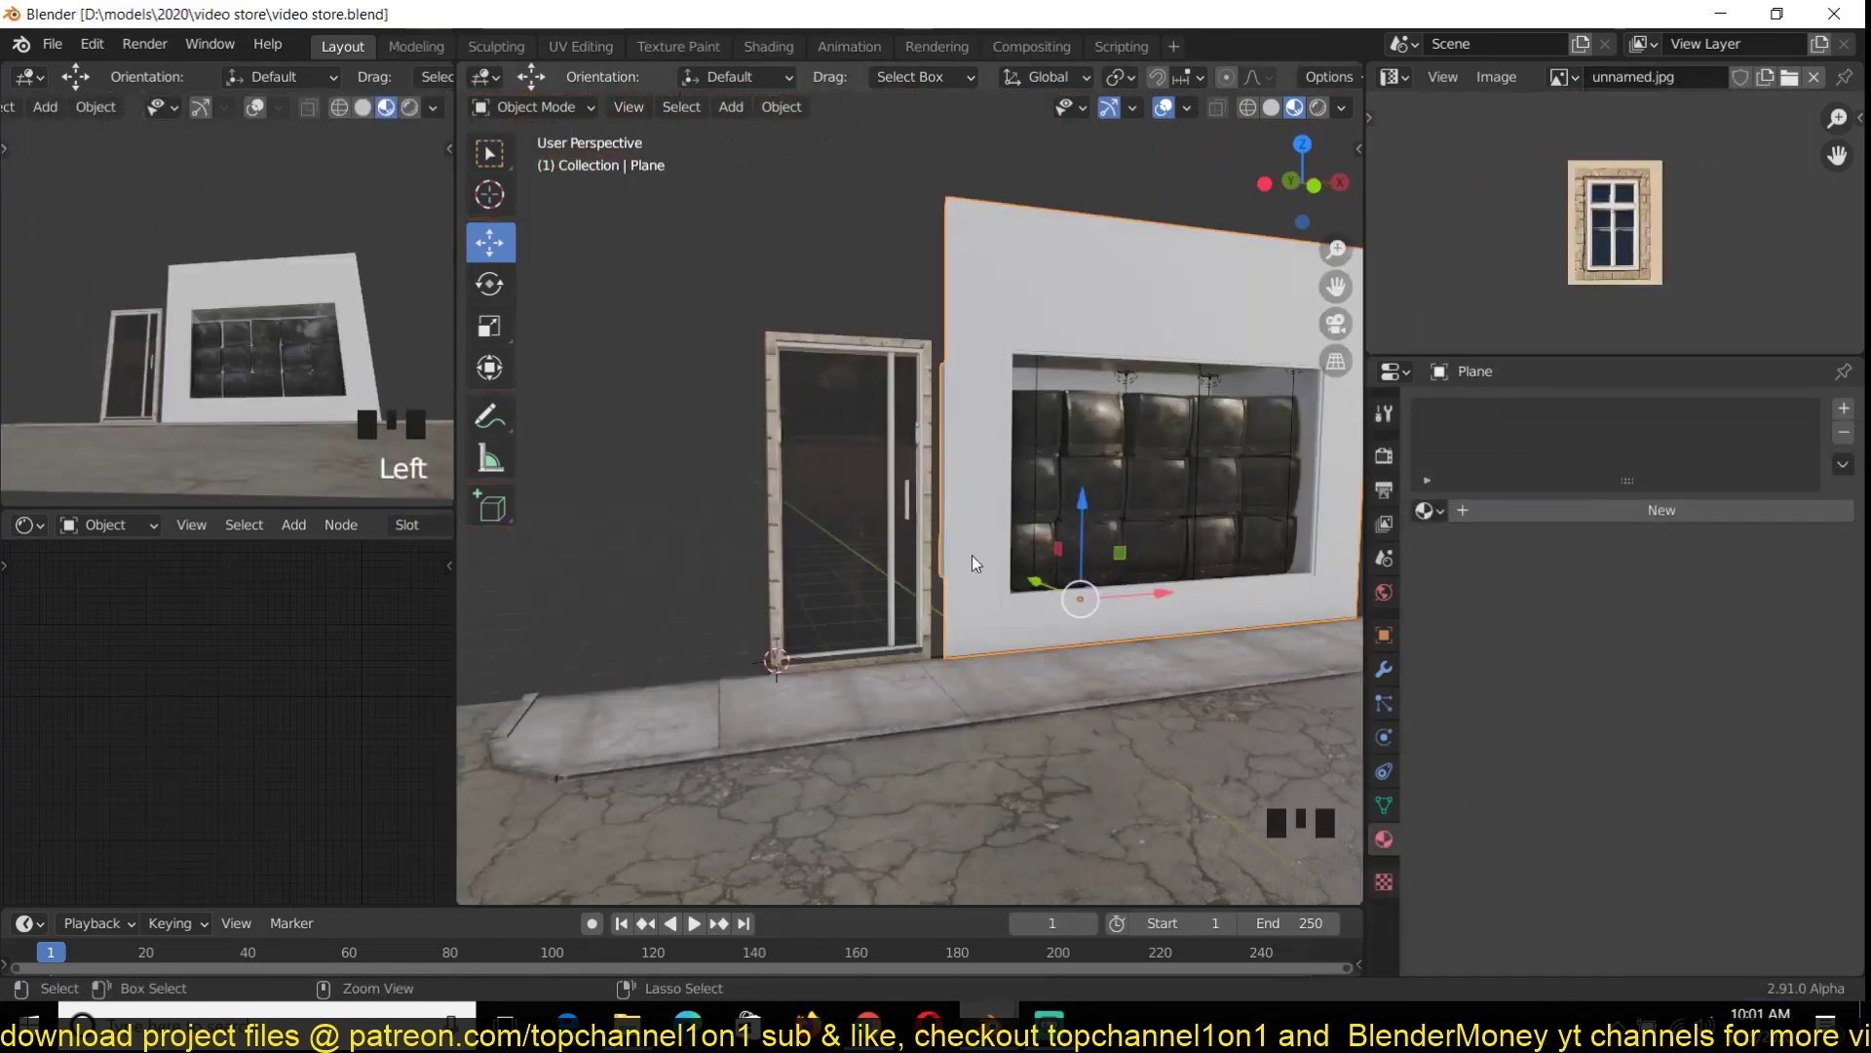
Paste the copied concrete building and select it together with the store wall to share its concrete material
key(ctrl+v)
key(alt+a)
click(978, 596)
shift+click(1206, 505)
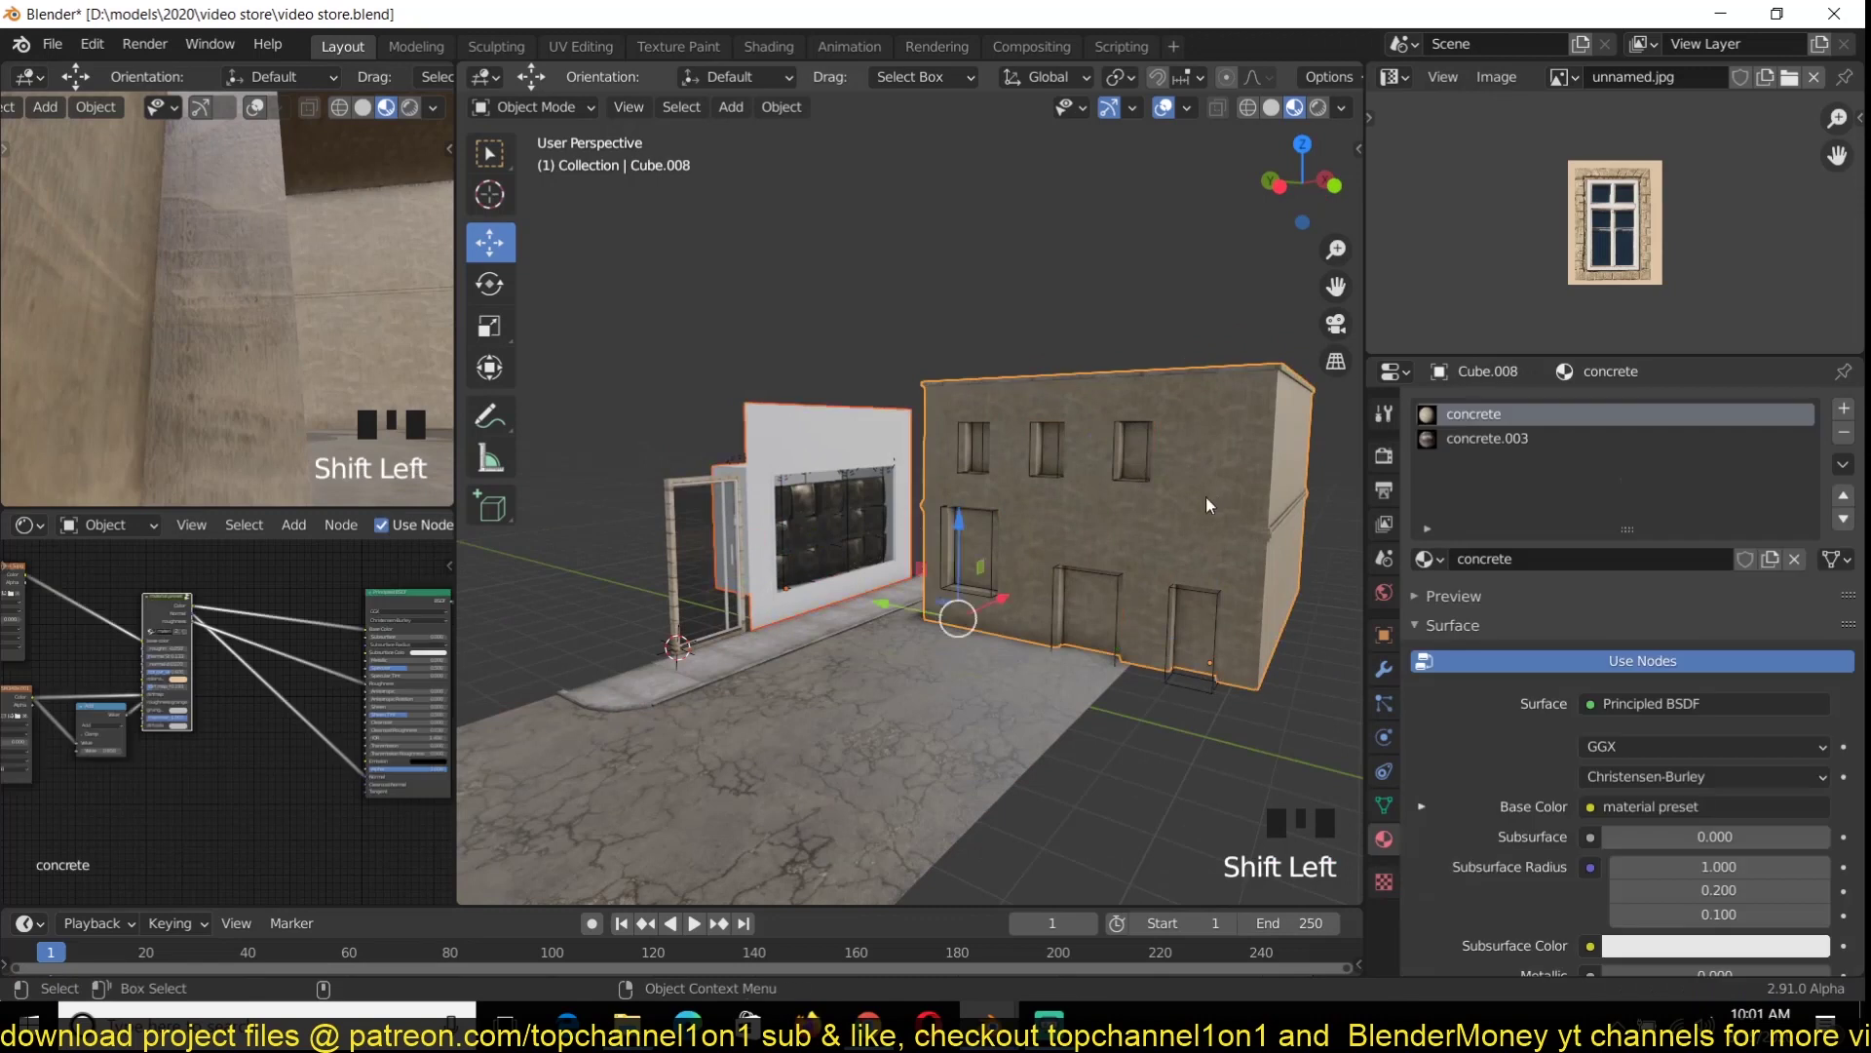
Try rotating the pasted building 90 degrees and moving it in top view
key(KP_7)
text(r90)
key(Return)
key(g)
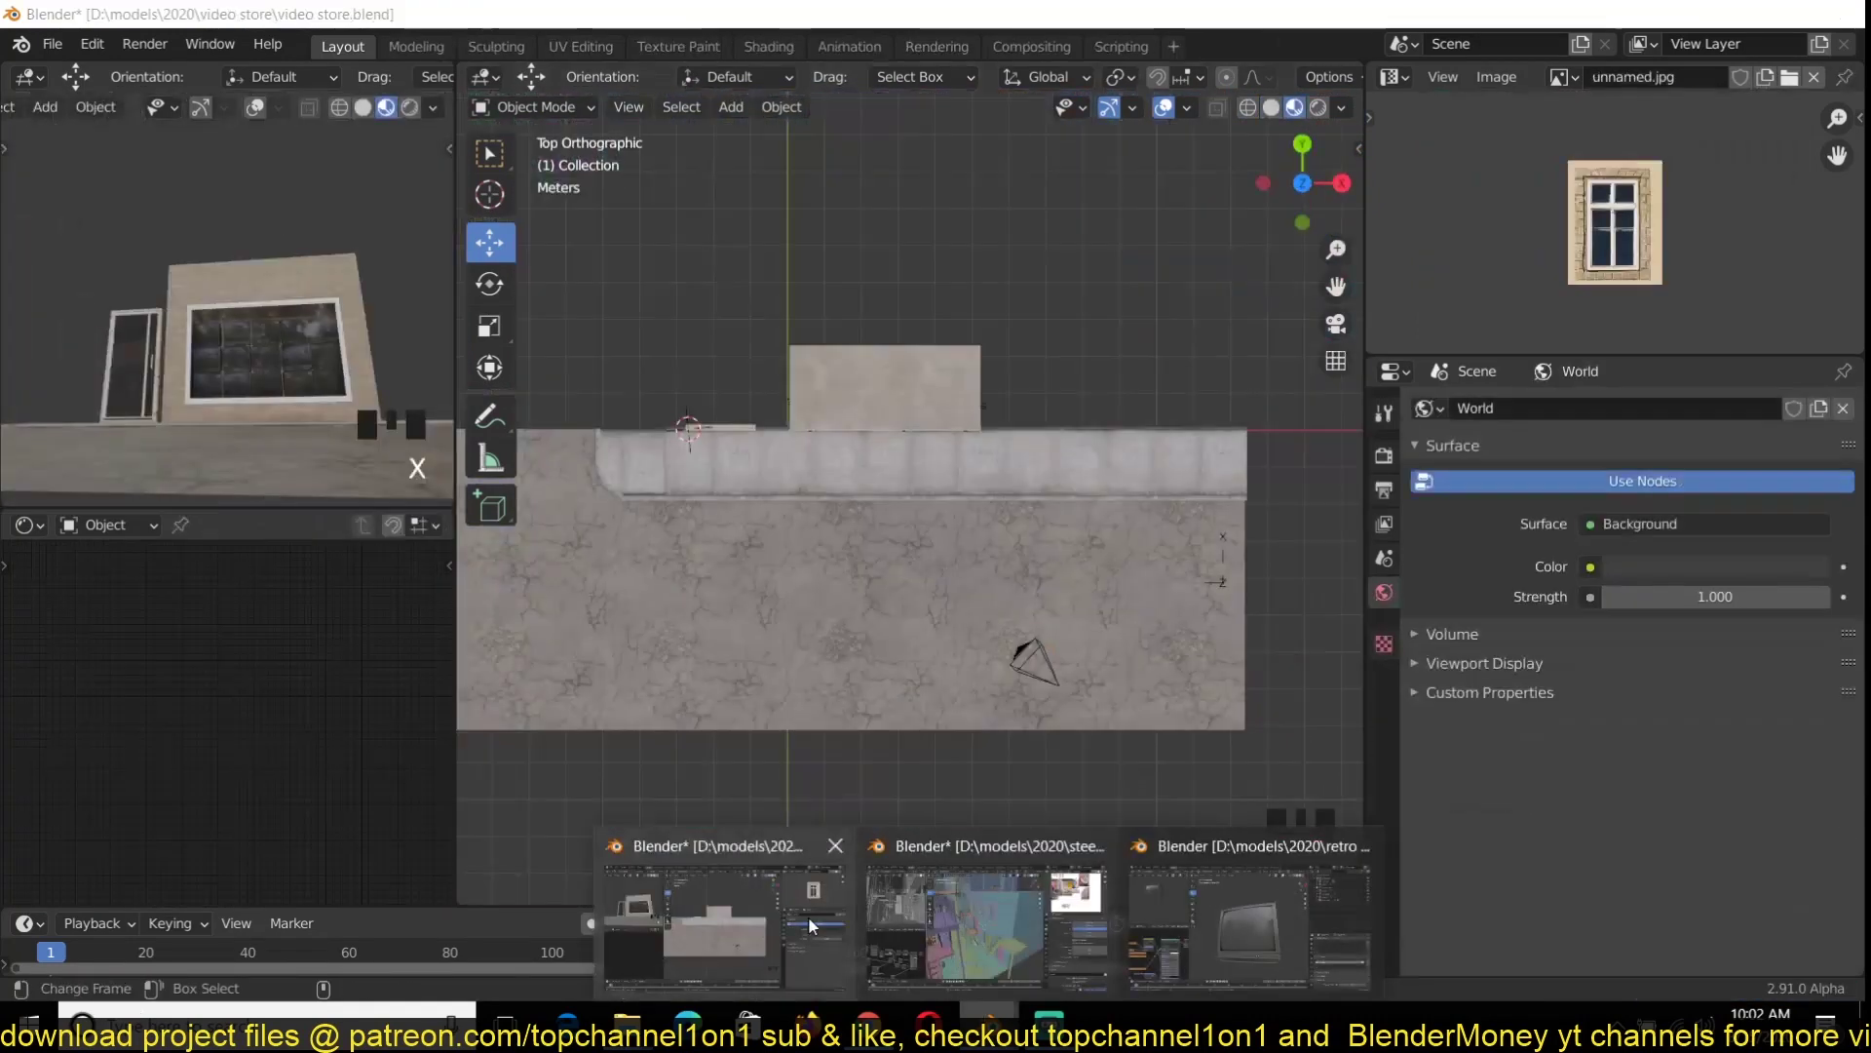
Paste the copied building again, rotate it, and place it next to the store along the sidewalk
key(ctrl+v)
key(r)
key(Return)
key(g)
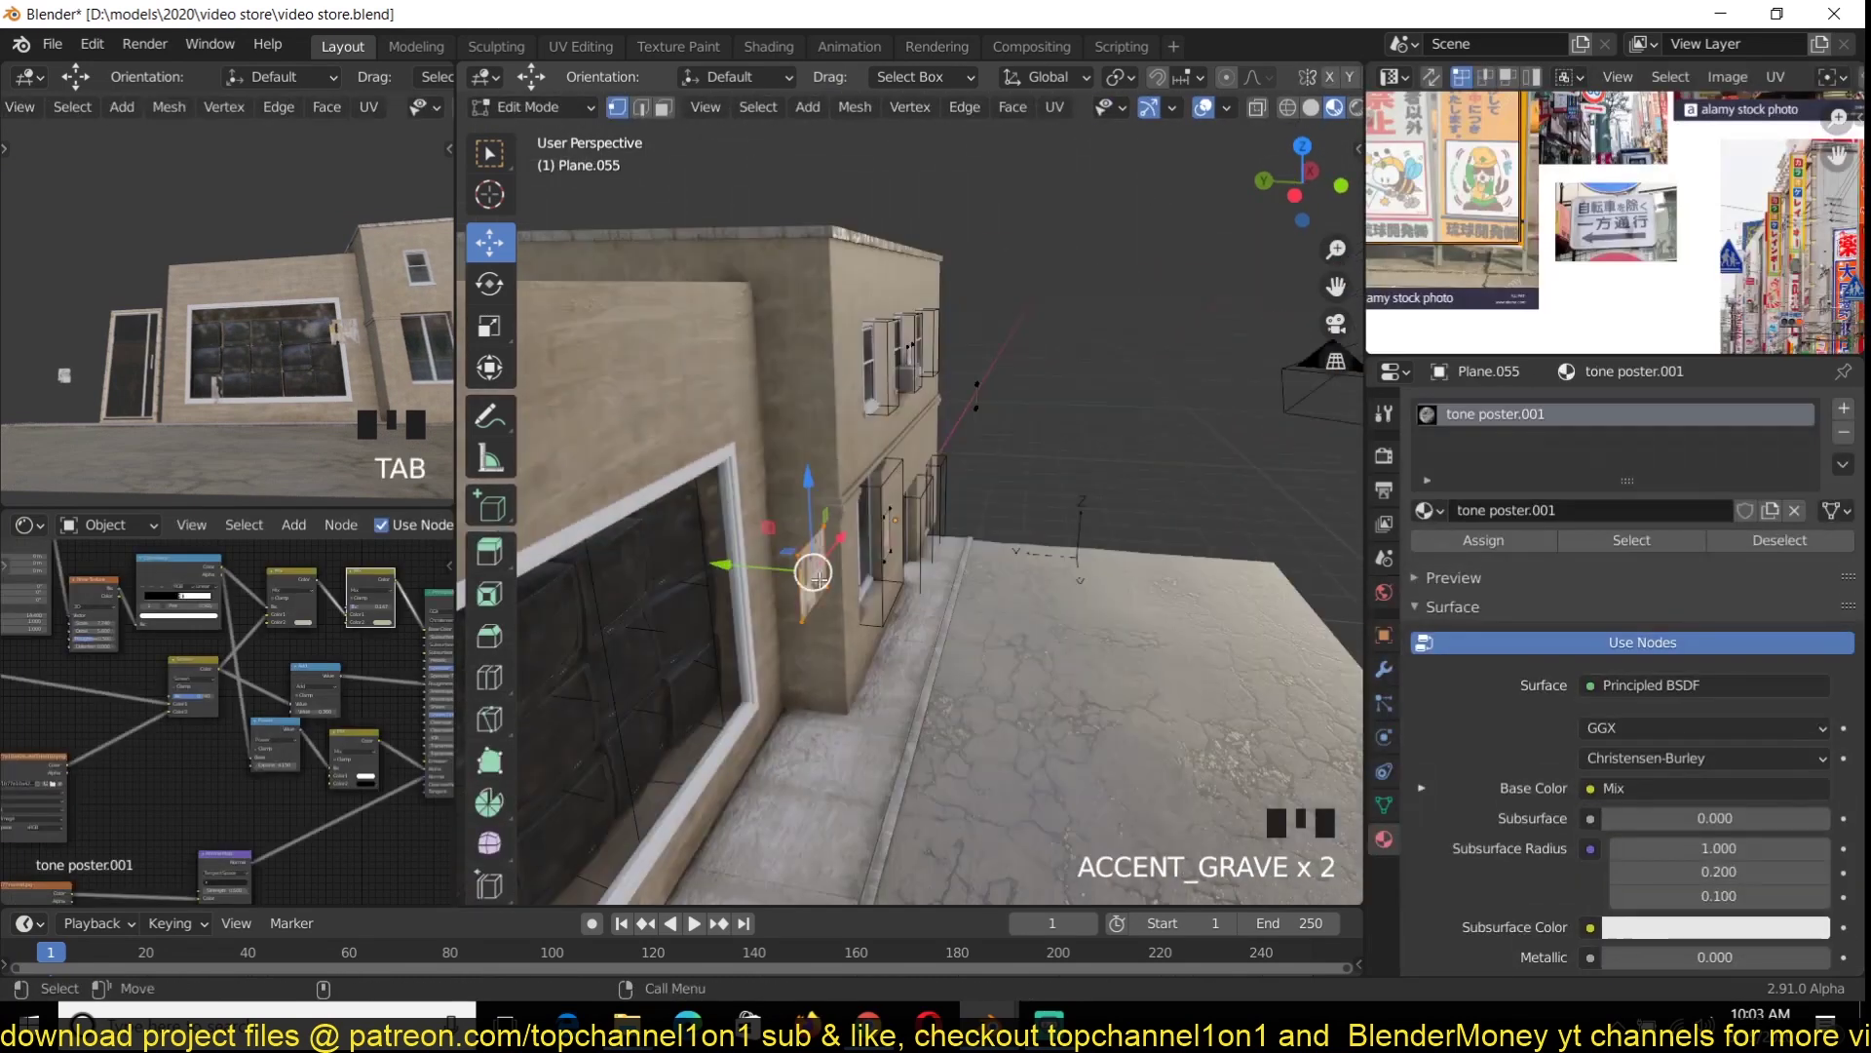
Place a tone poster over the lower door-side corner of the display window, and save the file
scroll(665, 552, up, 3)
drag(665, 552, 855, 552)
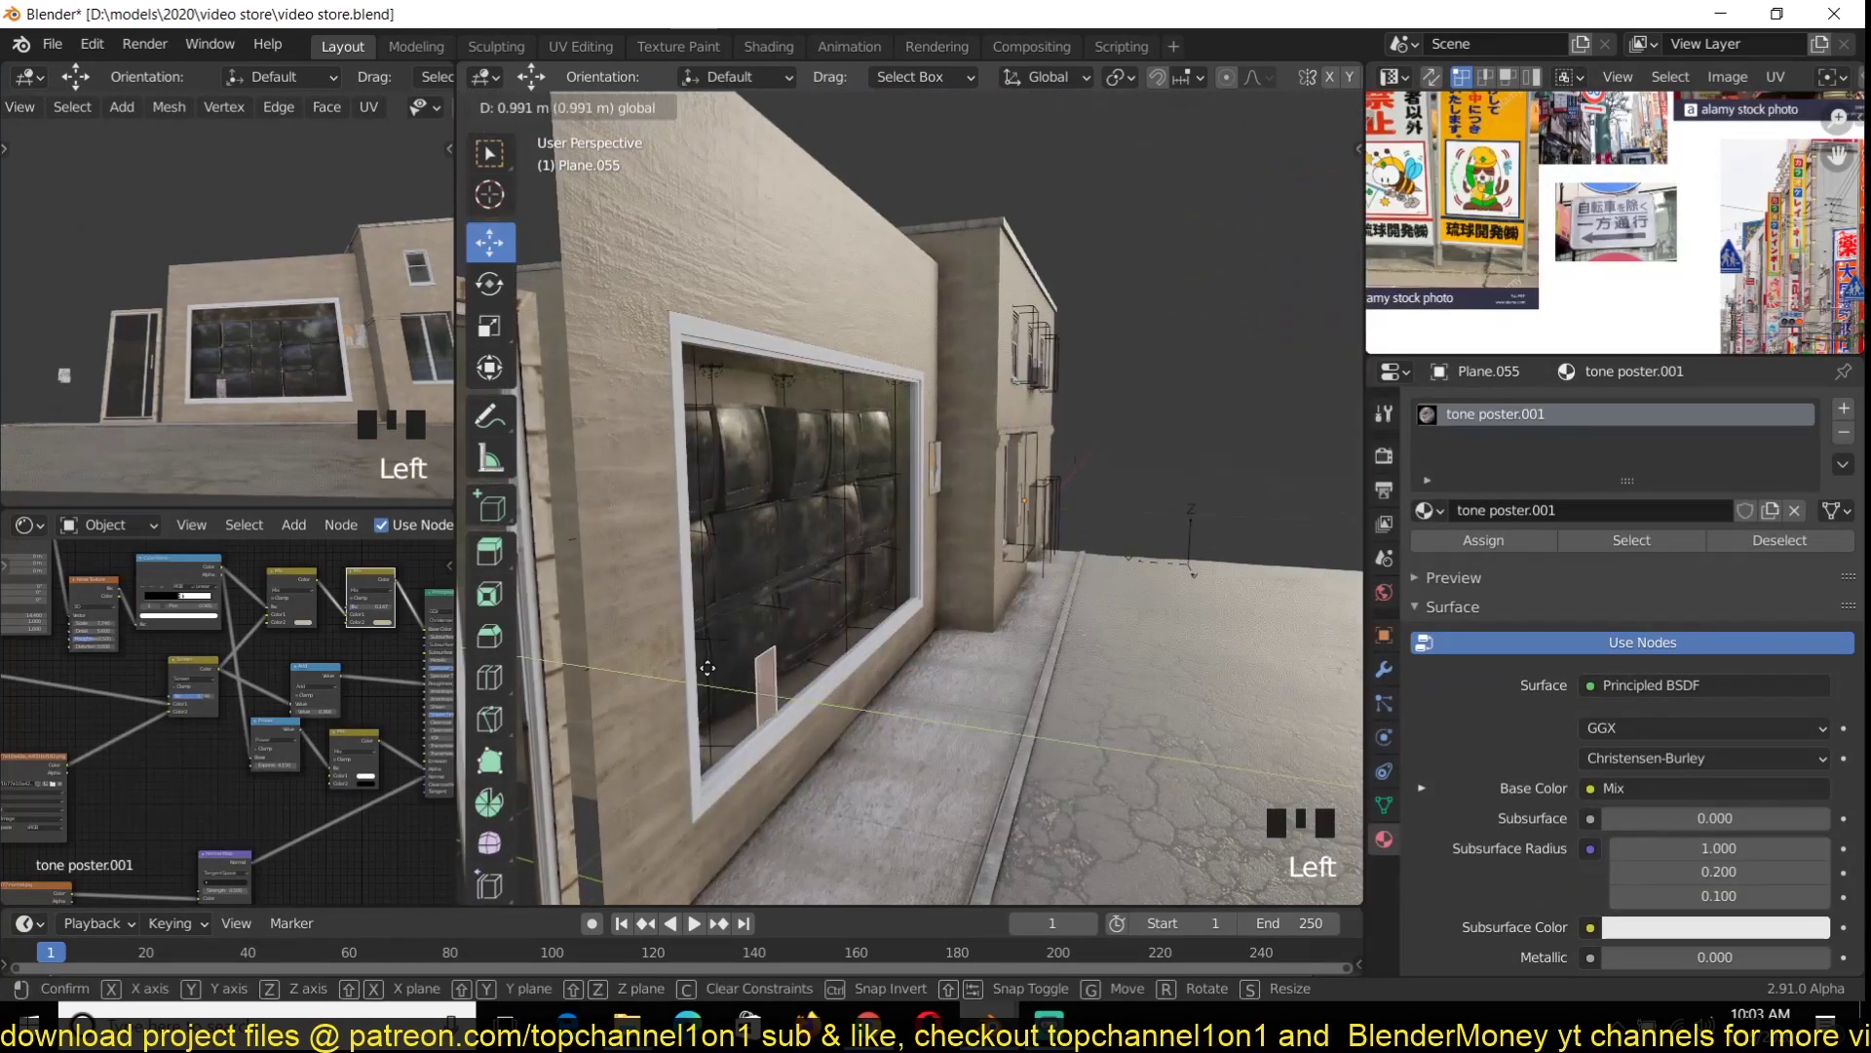
key(z)
key(Tab)
key(alt+a)
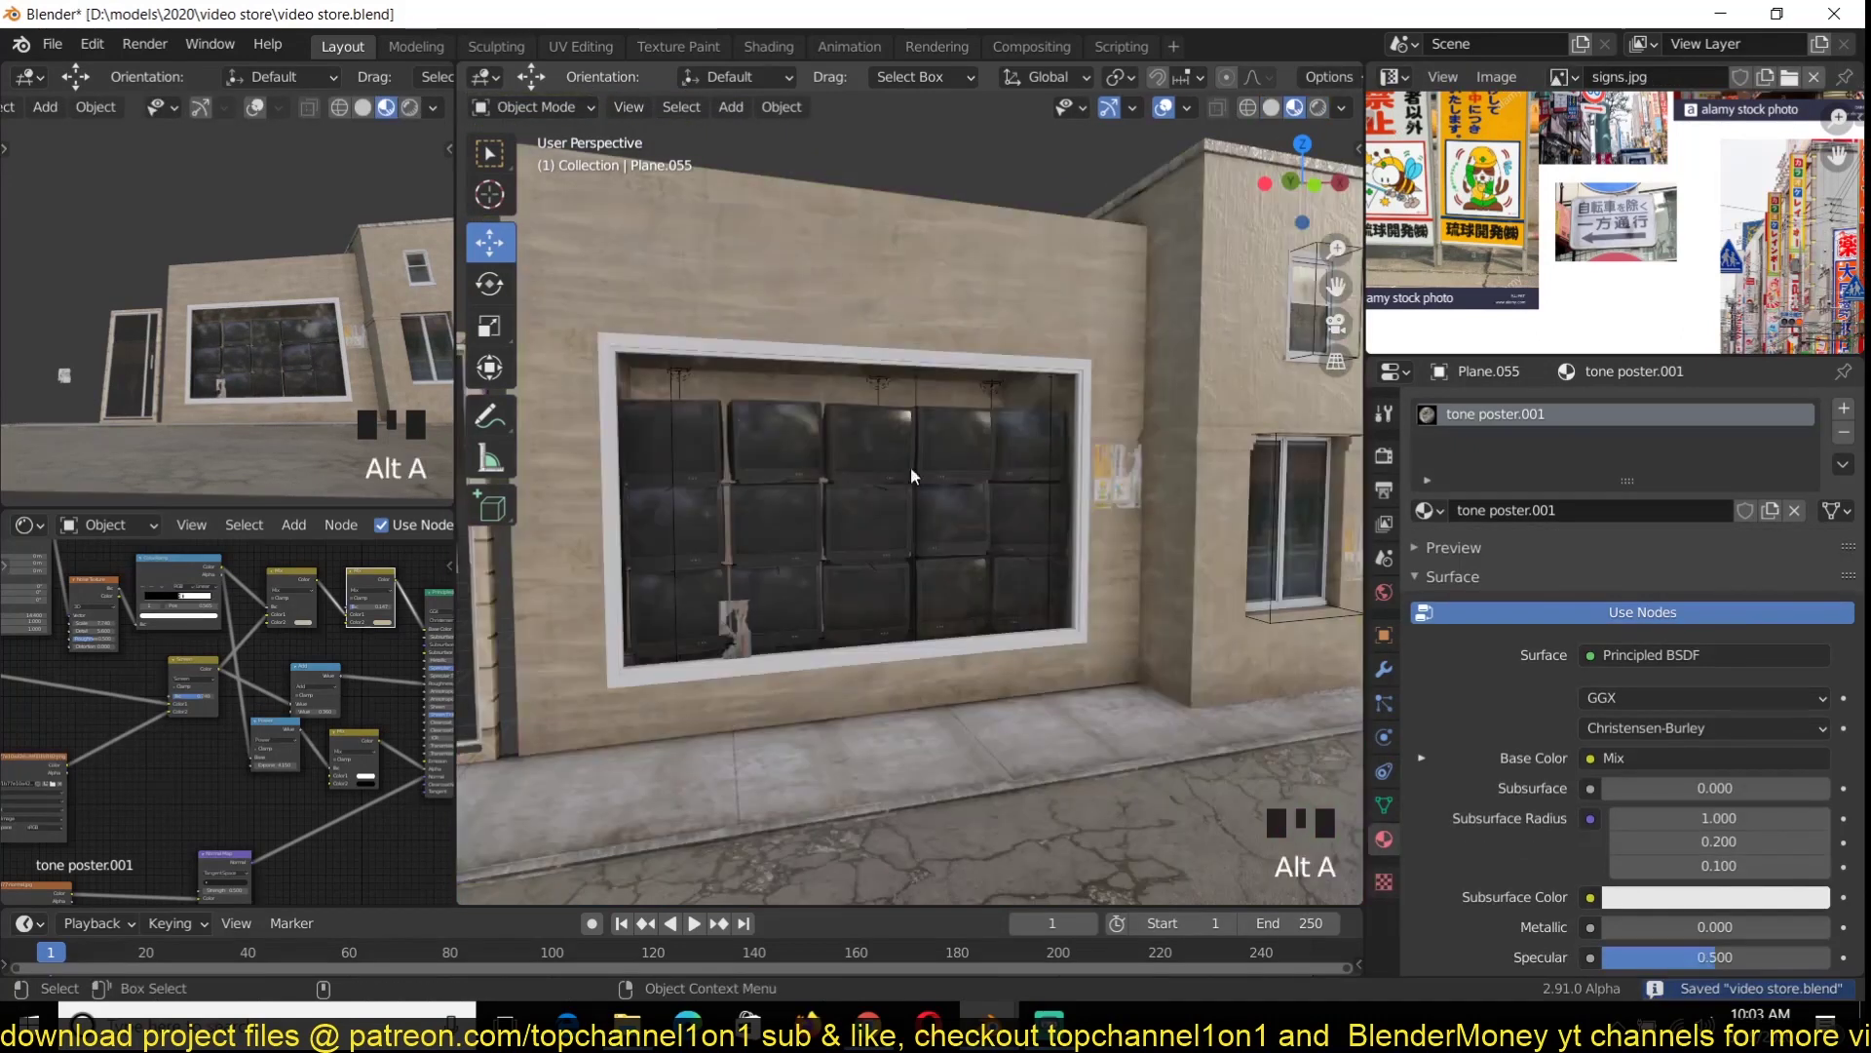
key(grave)
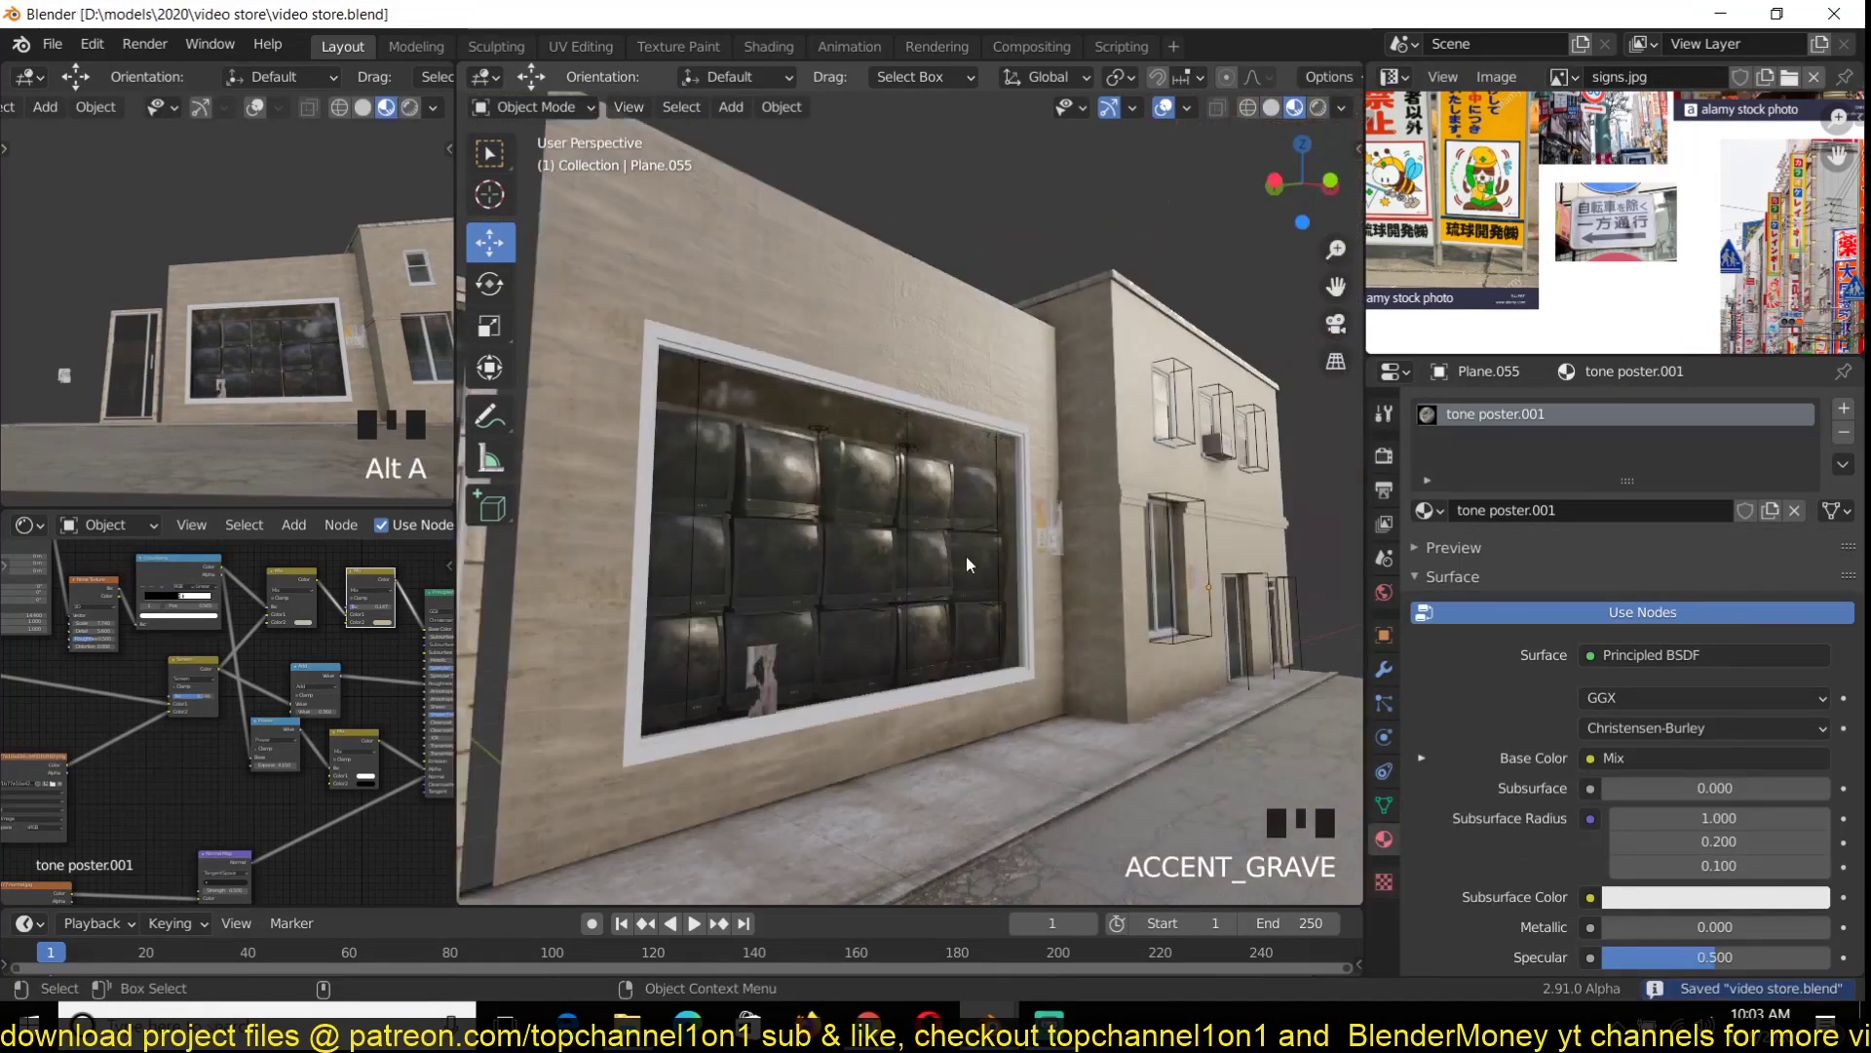
key(ctrl+s)
Add a plane against the lower store wall, extend it across the full wall width, and save the file
scroll(1046, 727, down, 2)
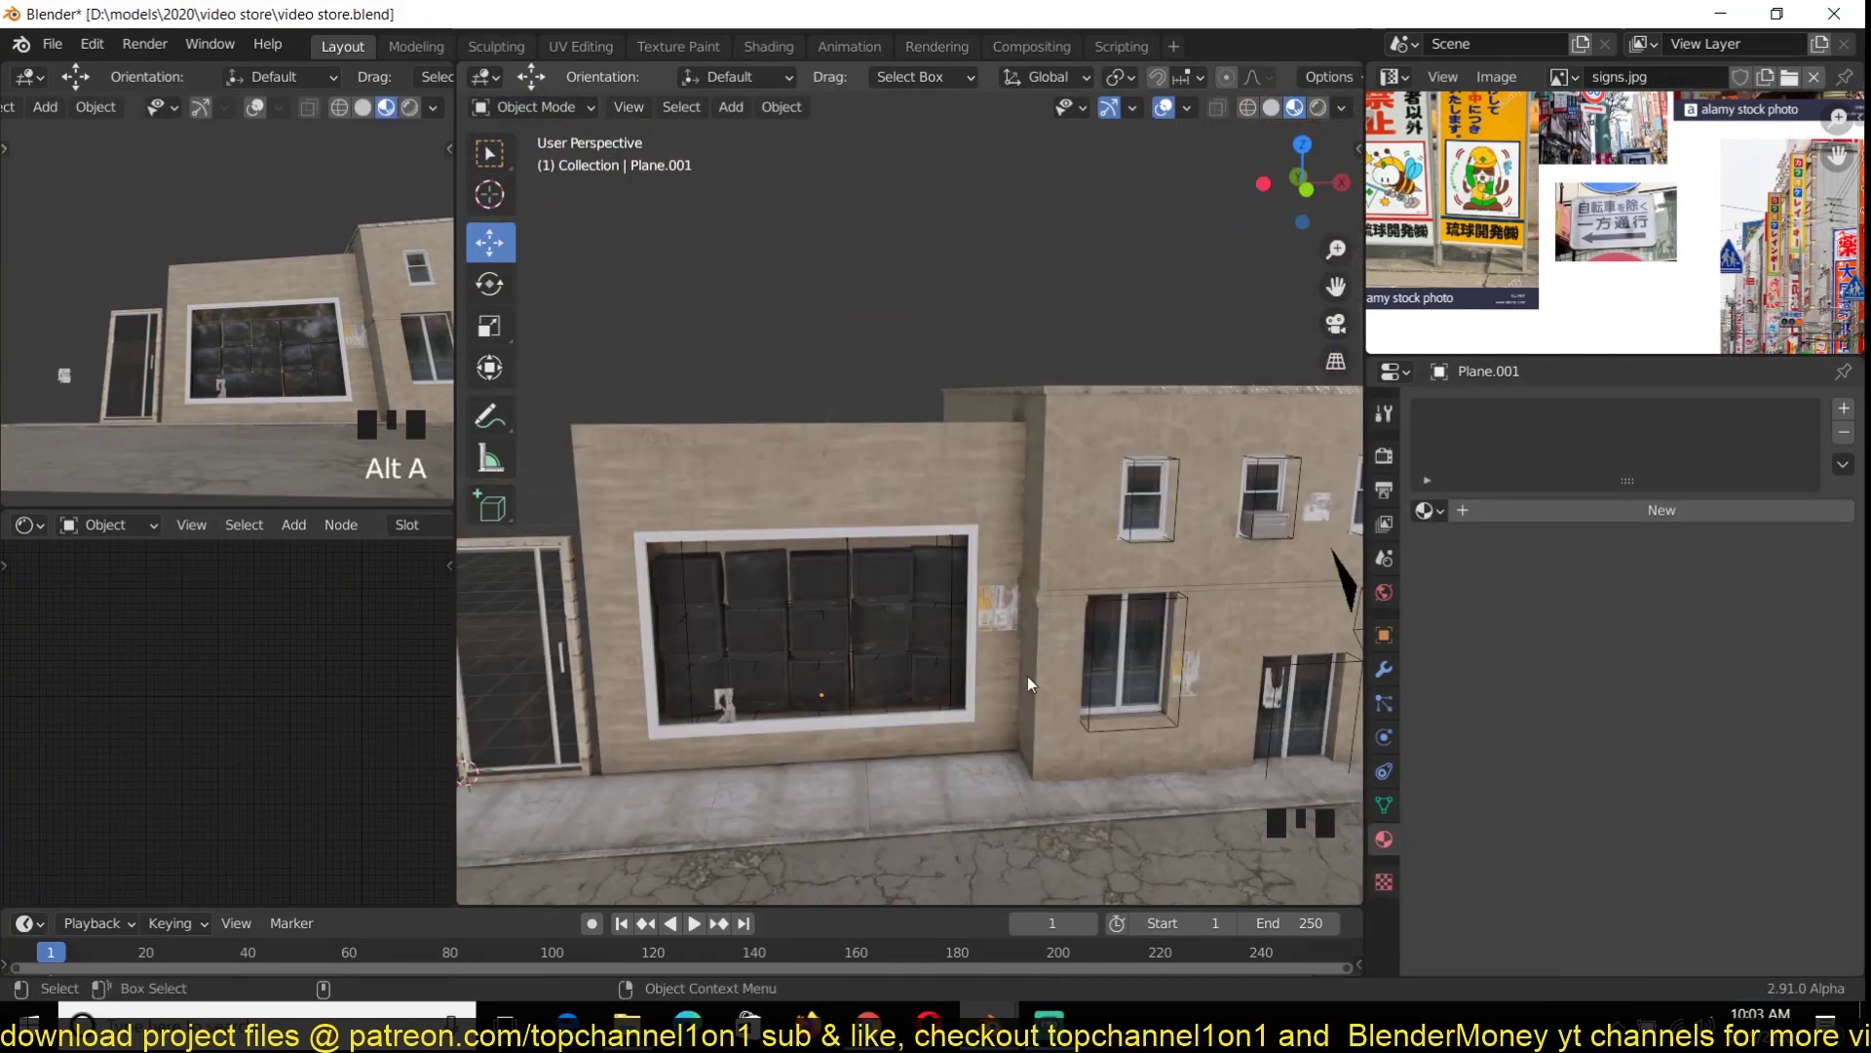
scroll(868, 349, down, 1)
key(shift+a)
click(950, 512)
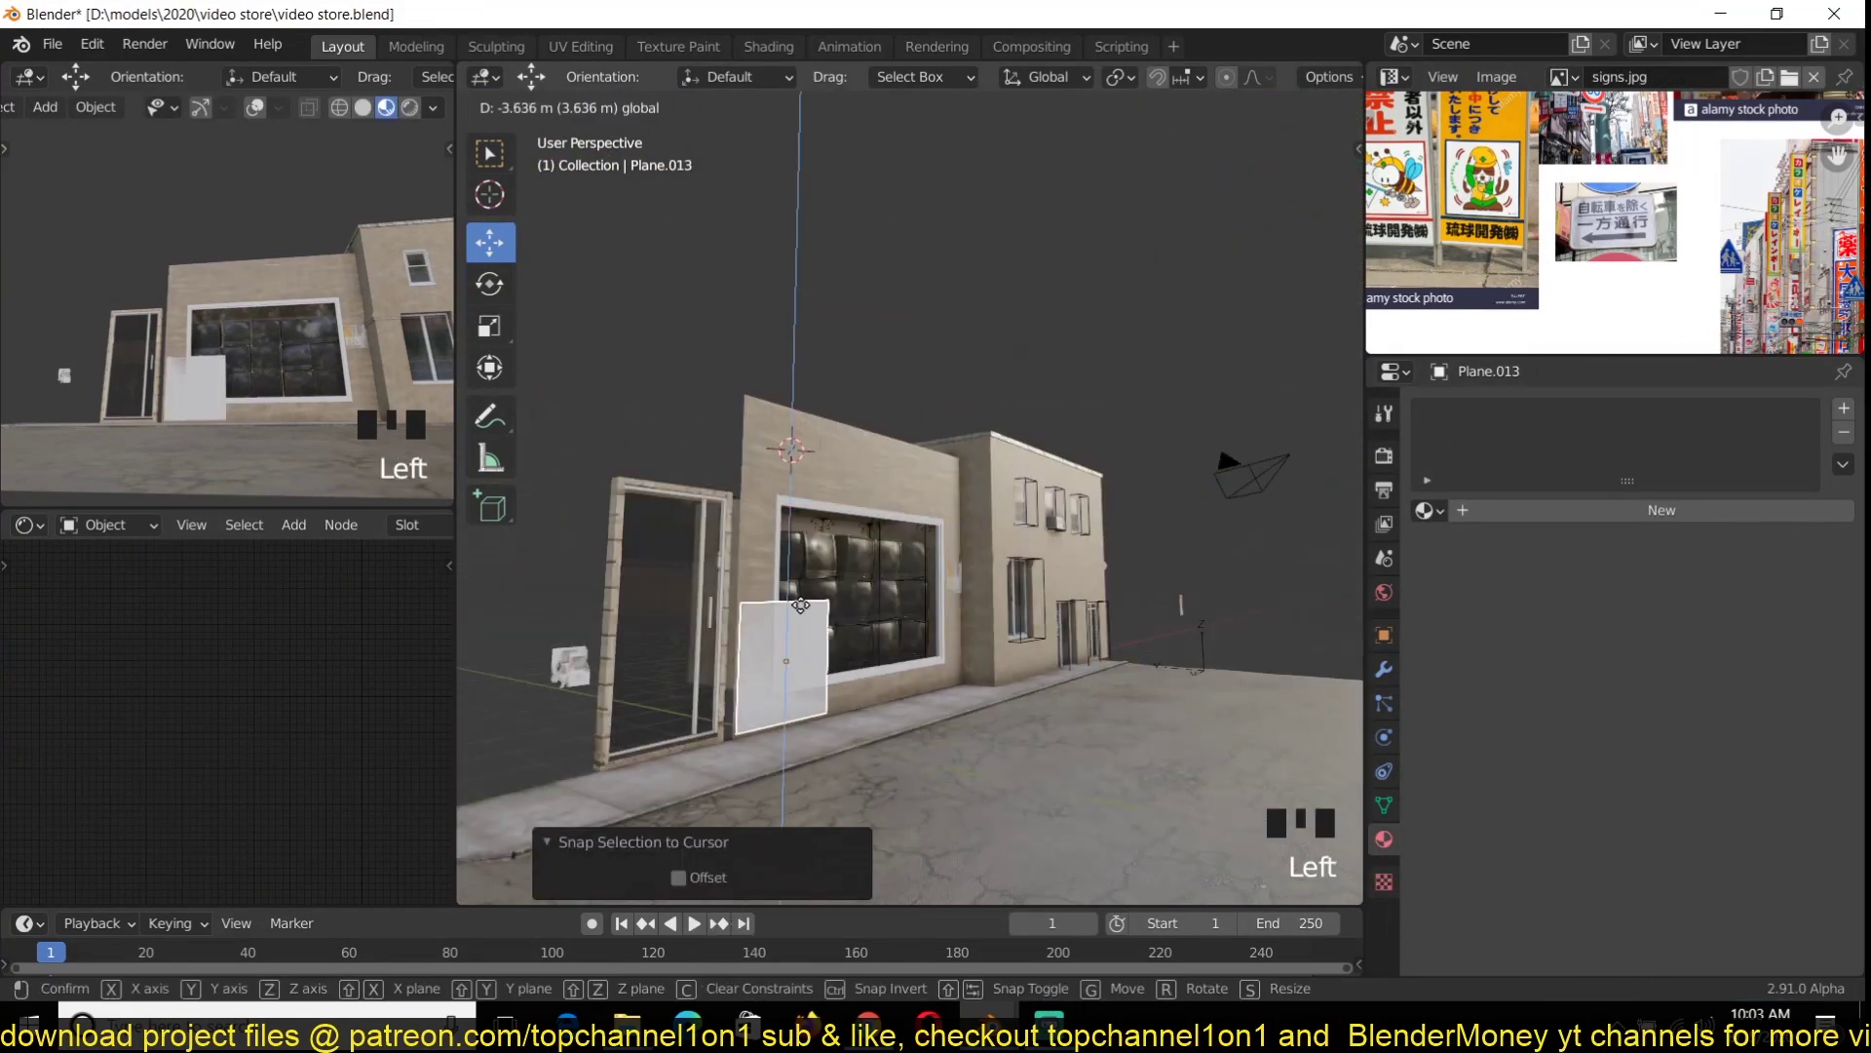
key(KP_Decimal)
key(ctrl+s)
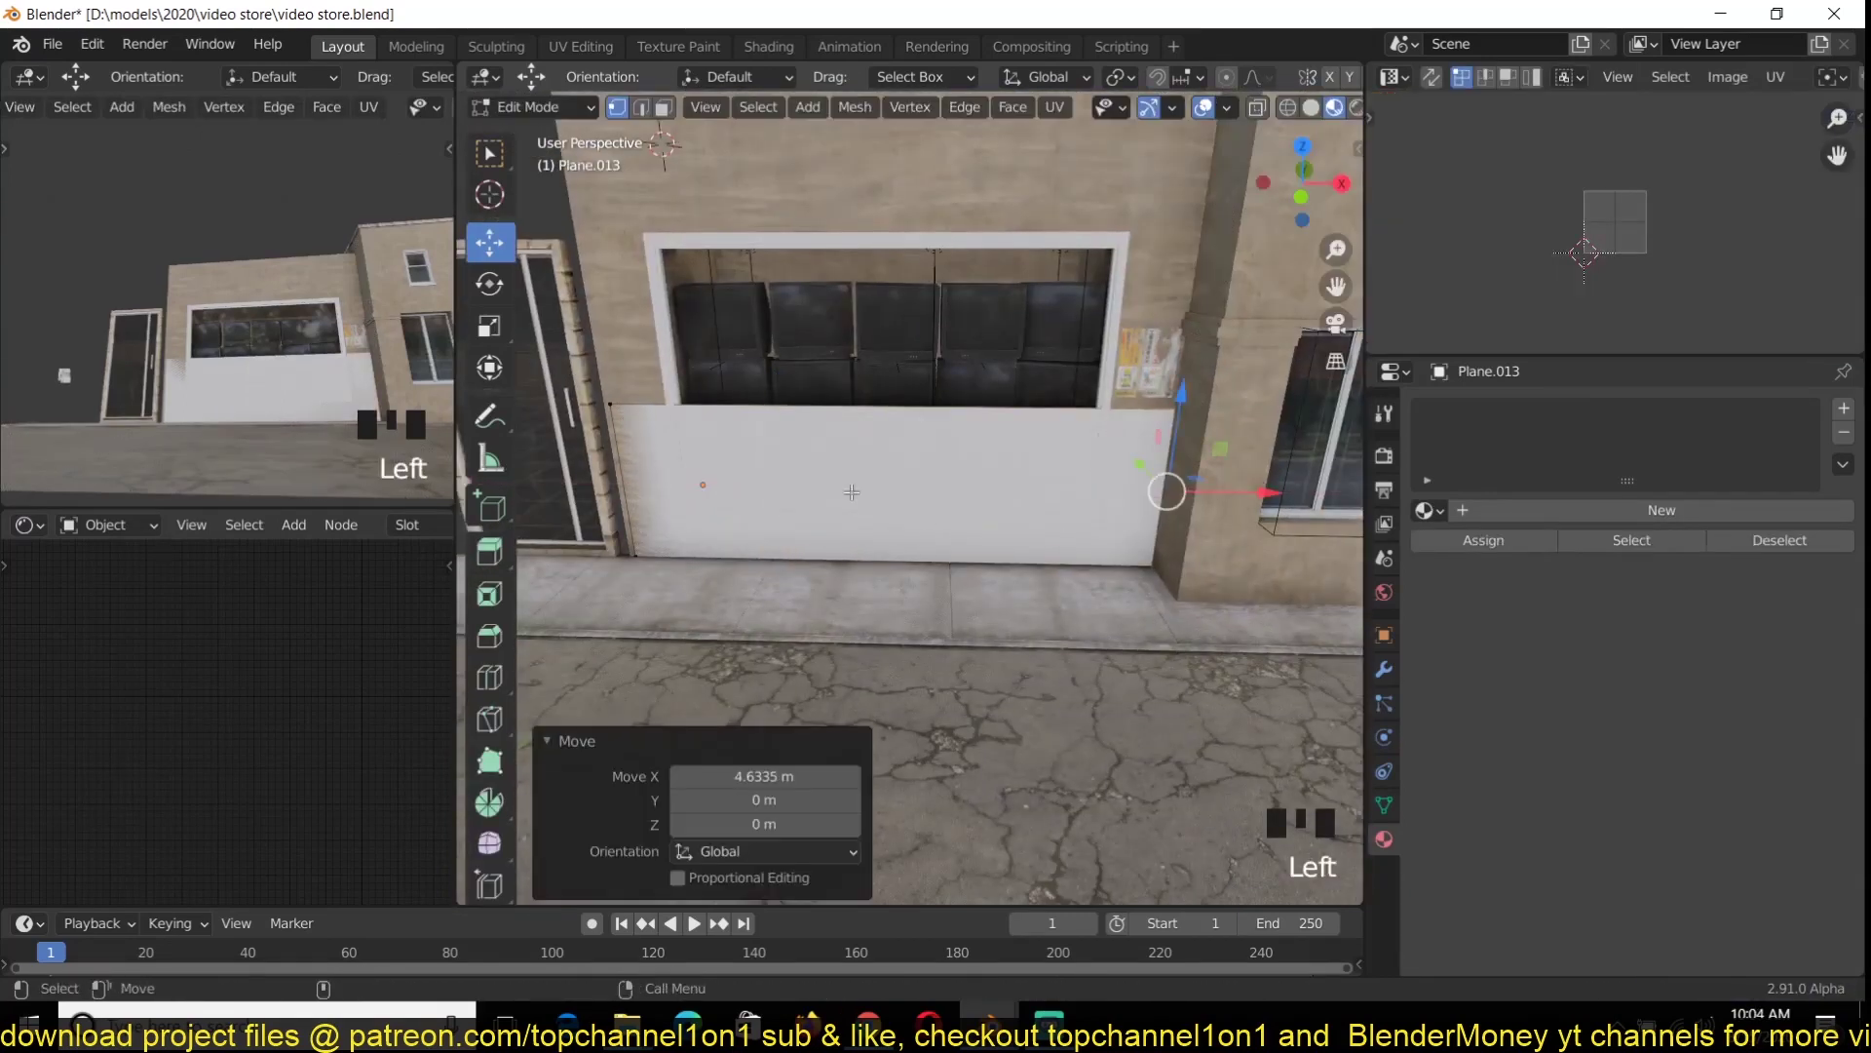
drag(773, 471, 793, 512)
key(ctrl+s)
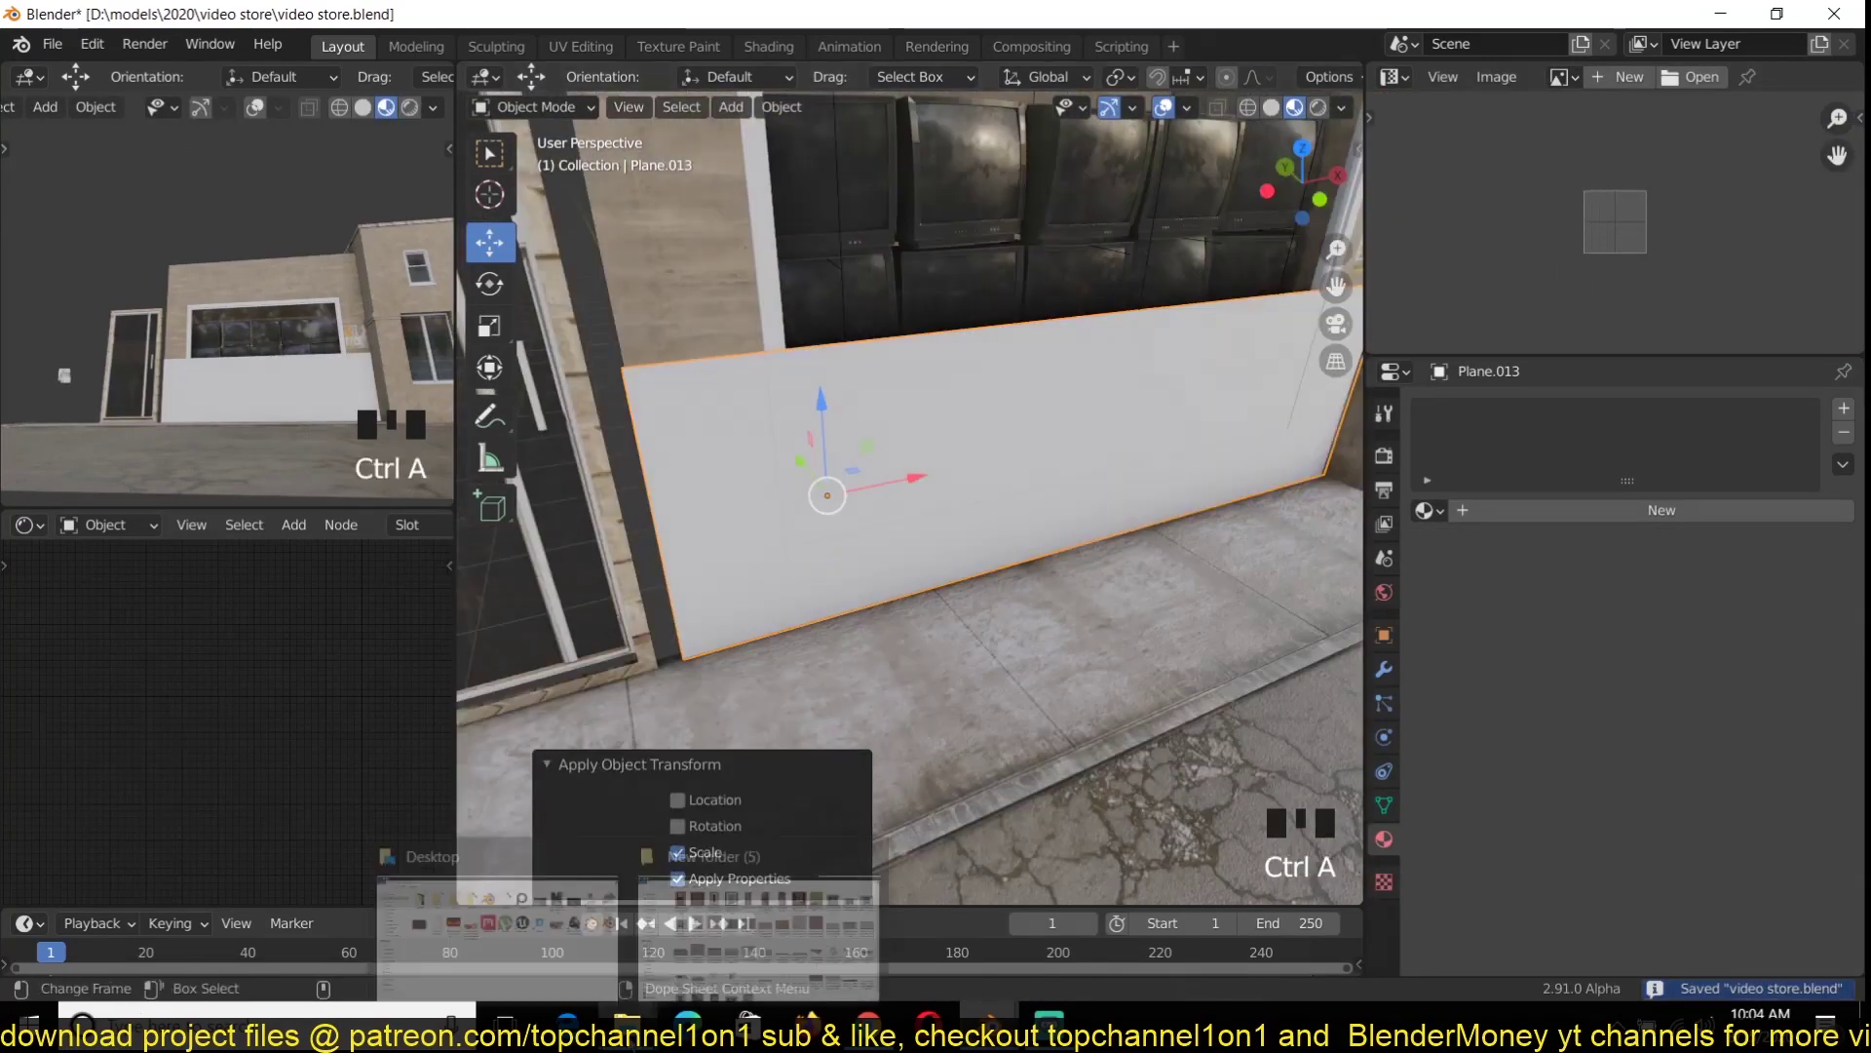
Give the wall panel the concrete material and use loop cuts to fit it around the display window
key(alt+a)
key(ctrl+r)
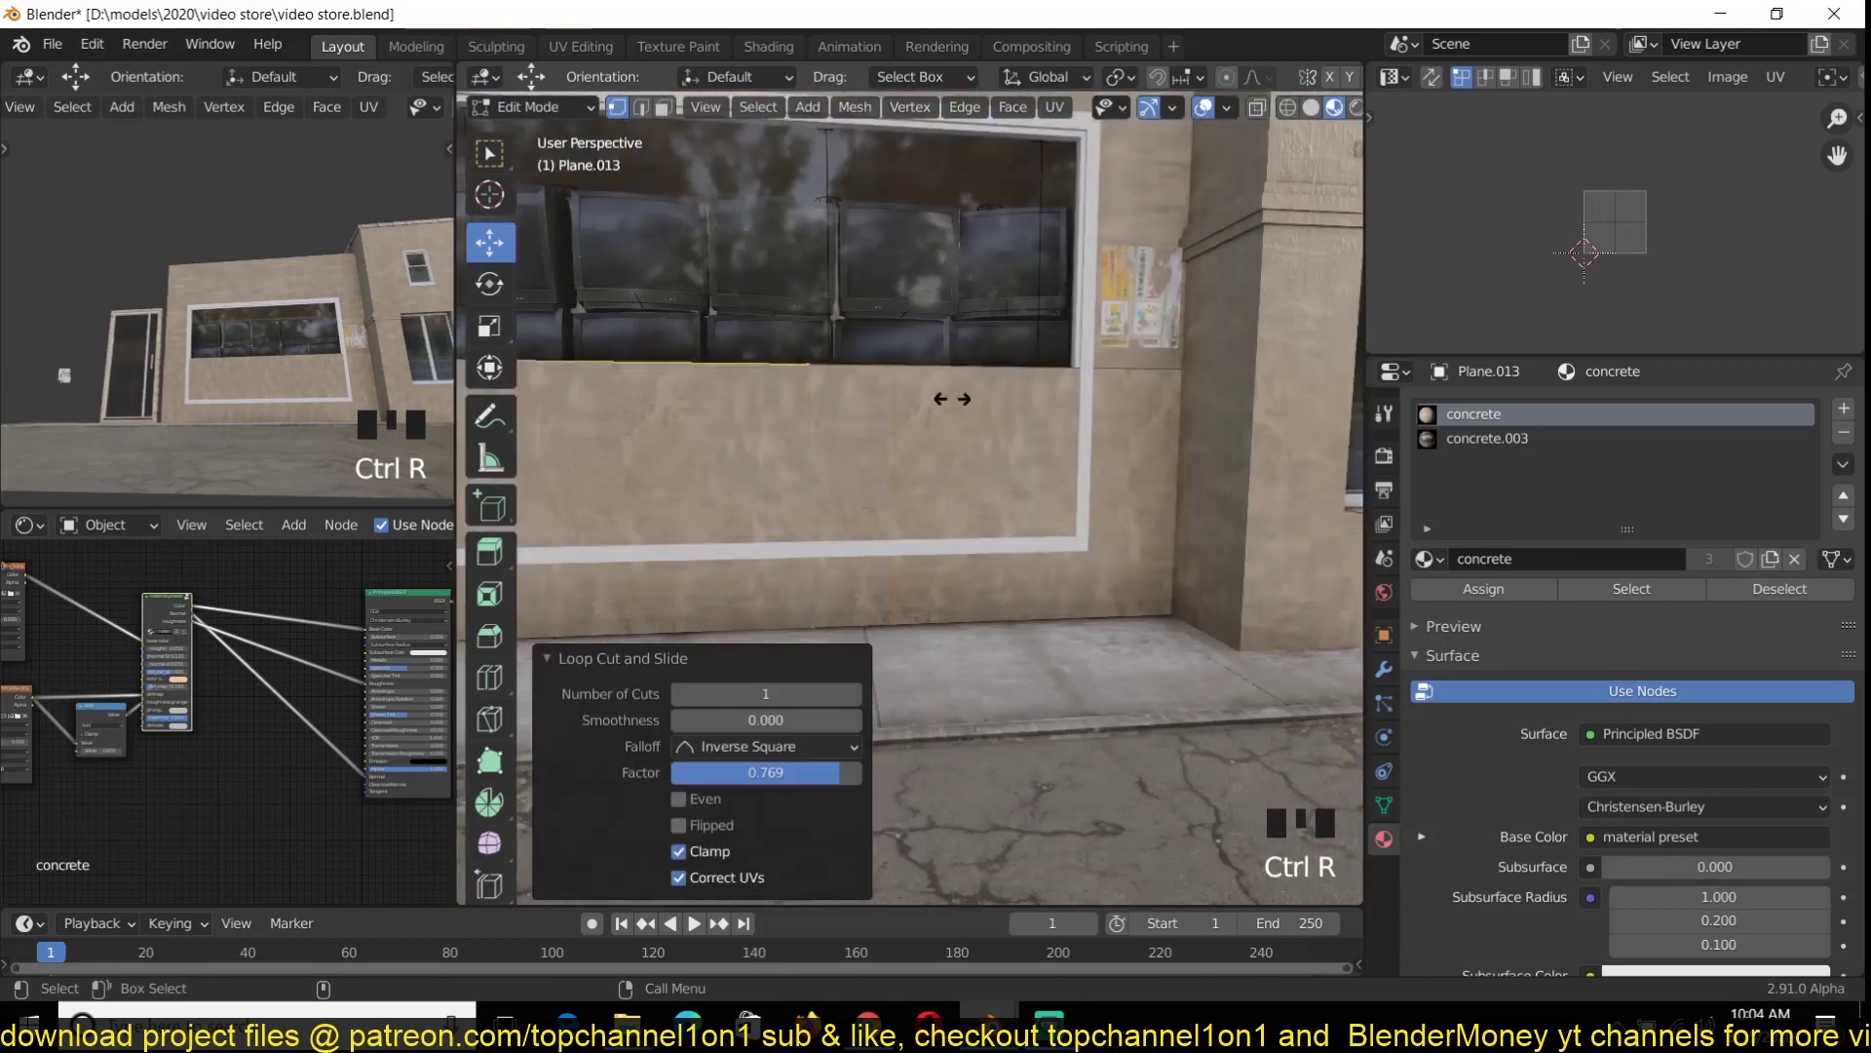
key(Tab)
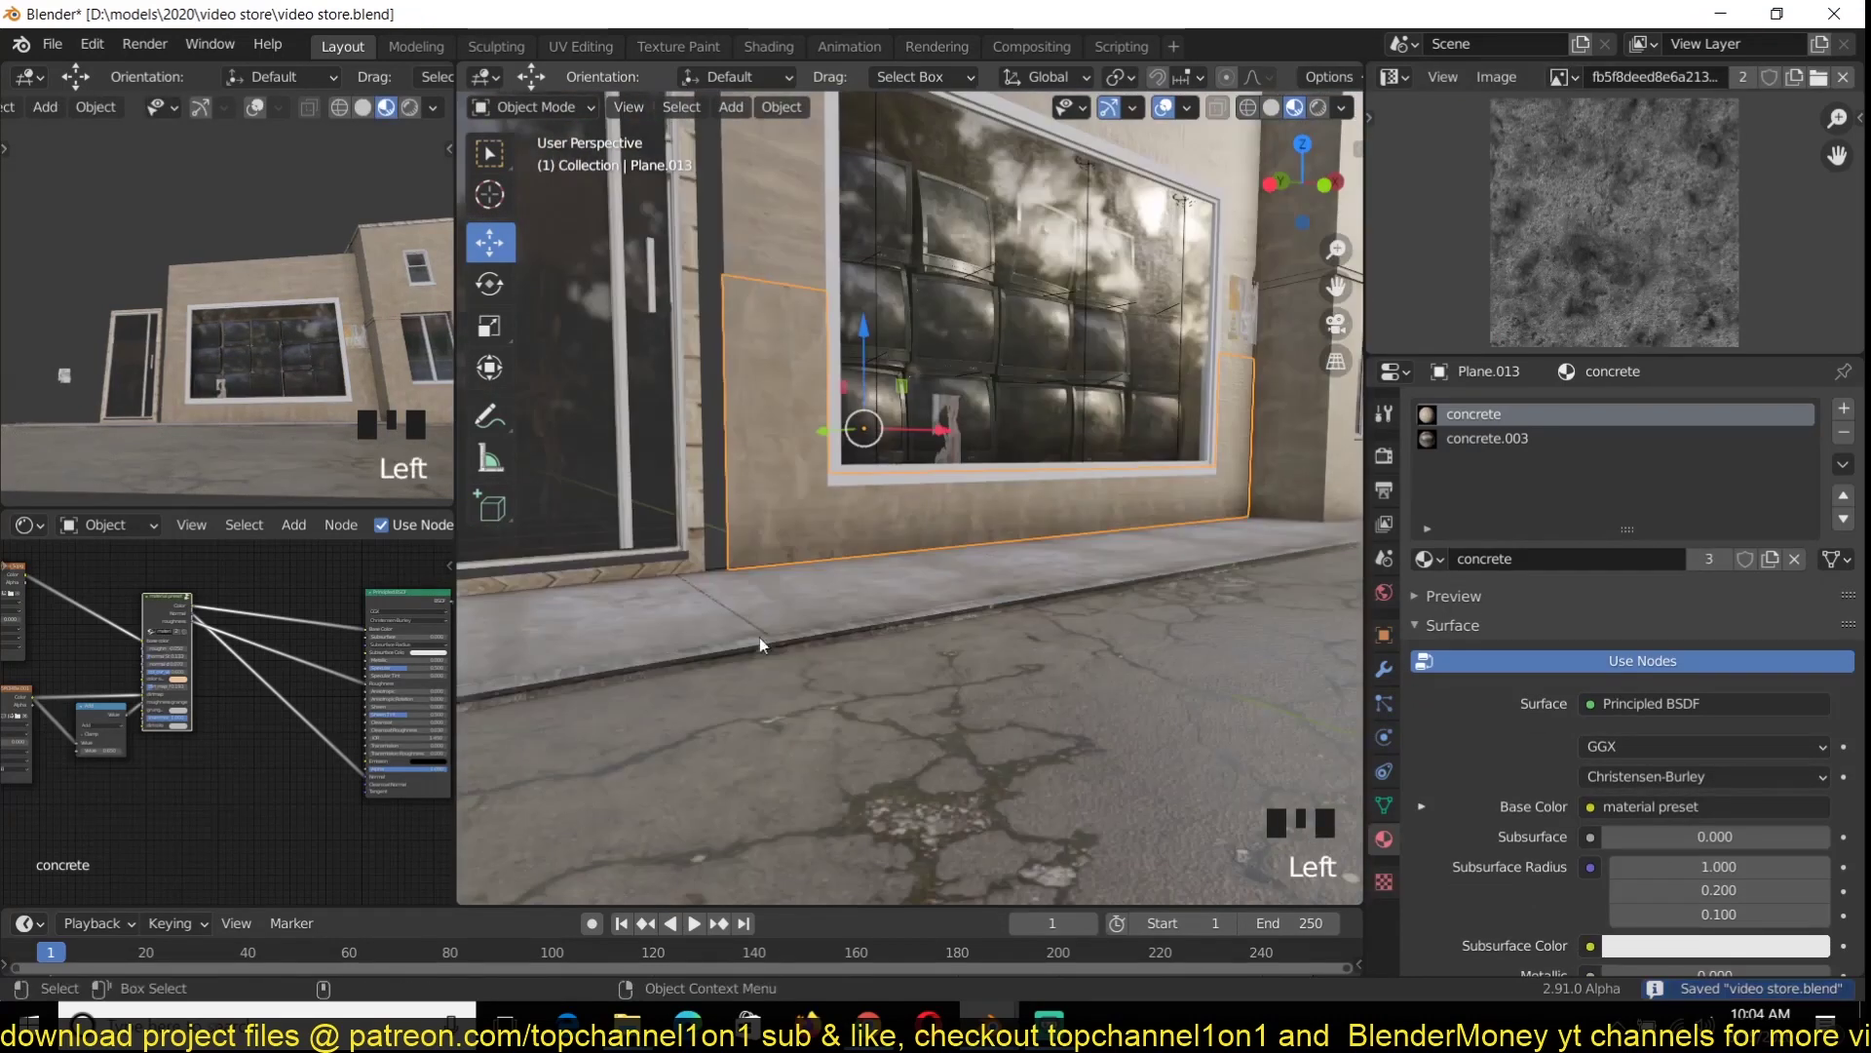
Make the panel's concrete material a separate copy, set its colour to teal (H 0.520, S 0.729, V 0.917), and save the file
scroll(234, 660, up, 2)
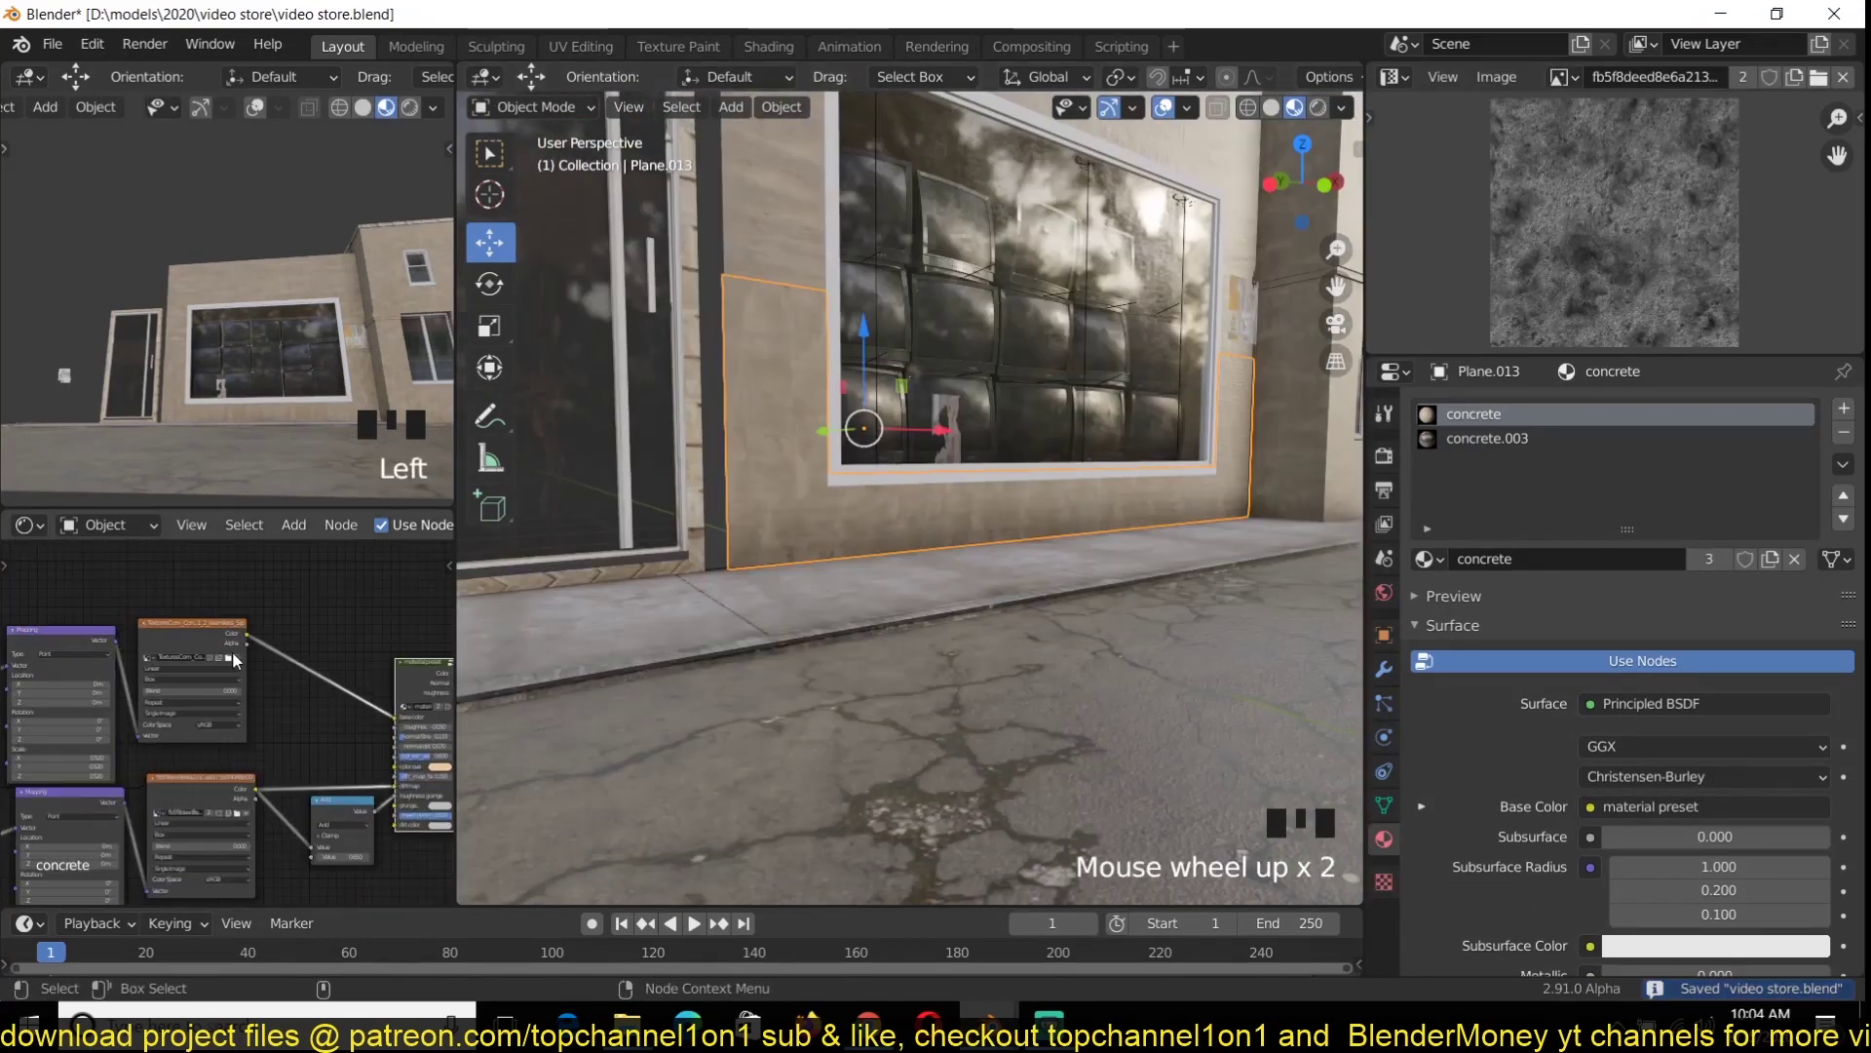
scroll(234, 702, down, 6)
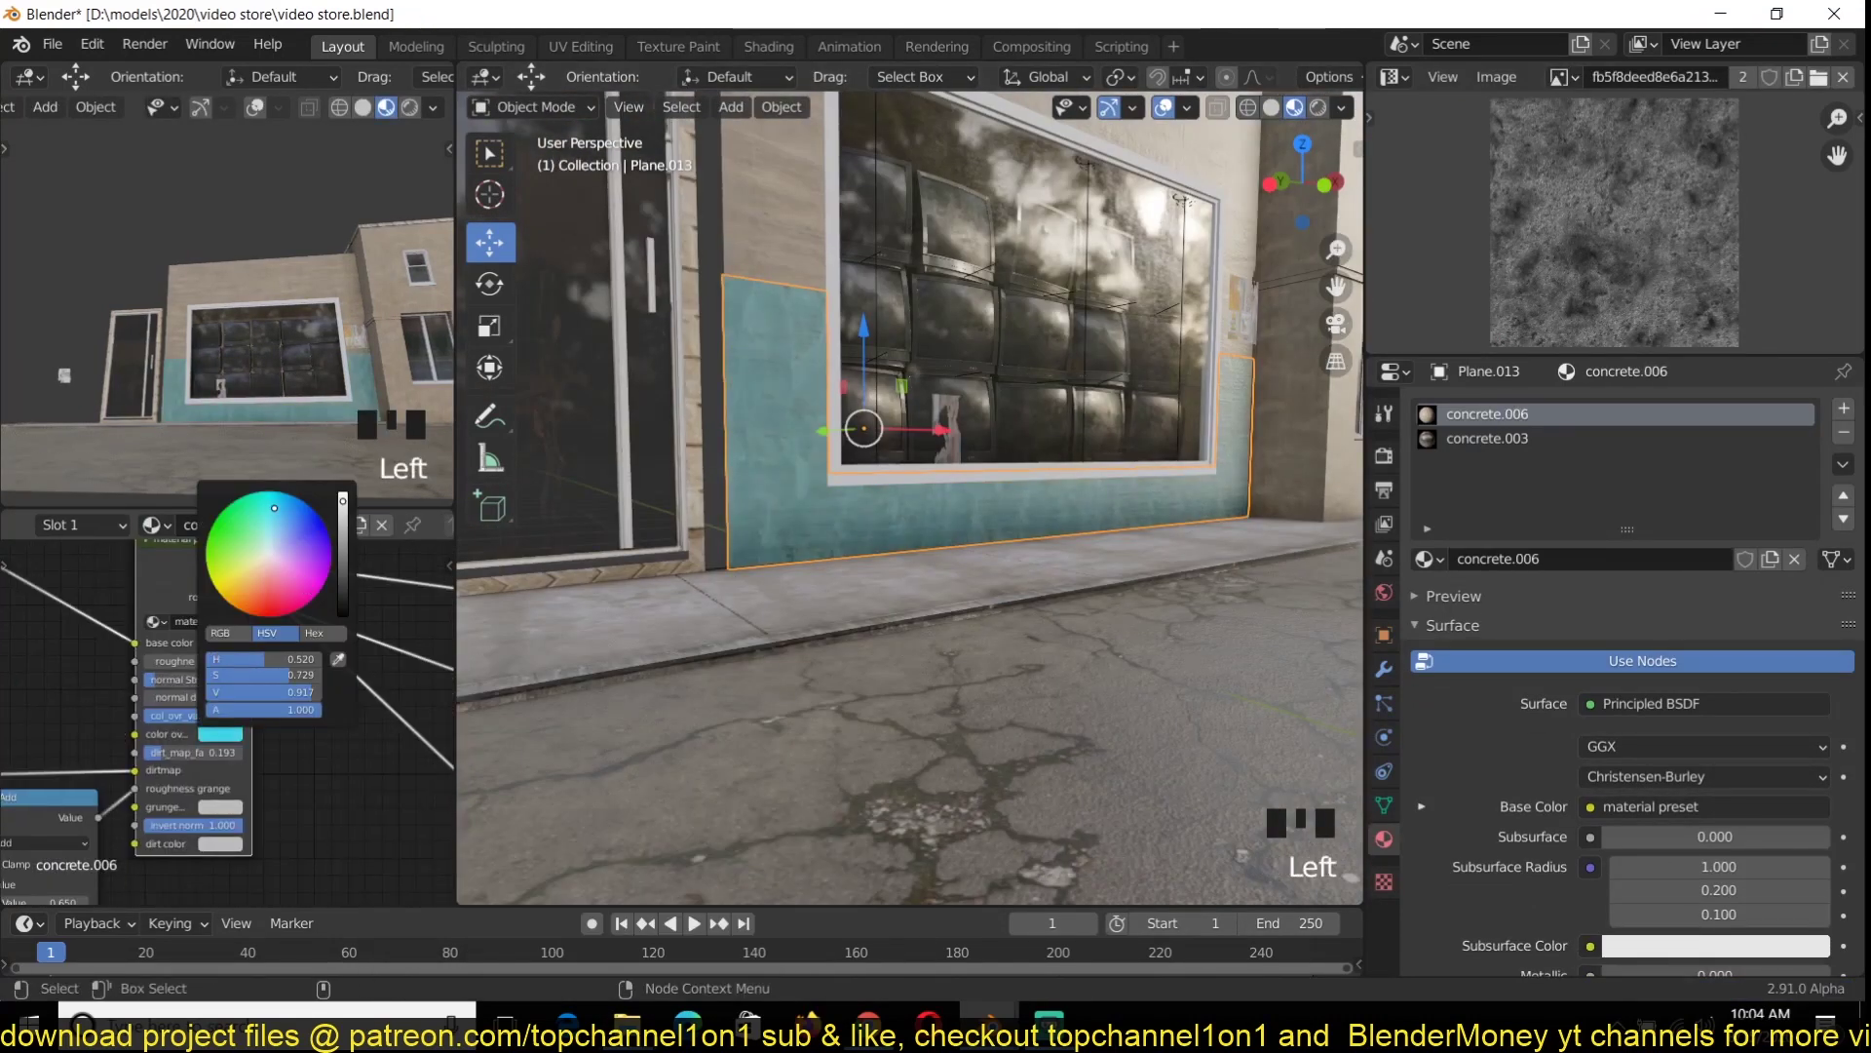
key(ctrl+s)
scroll(318, 662, down, 4)
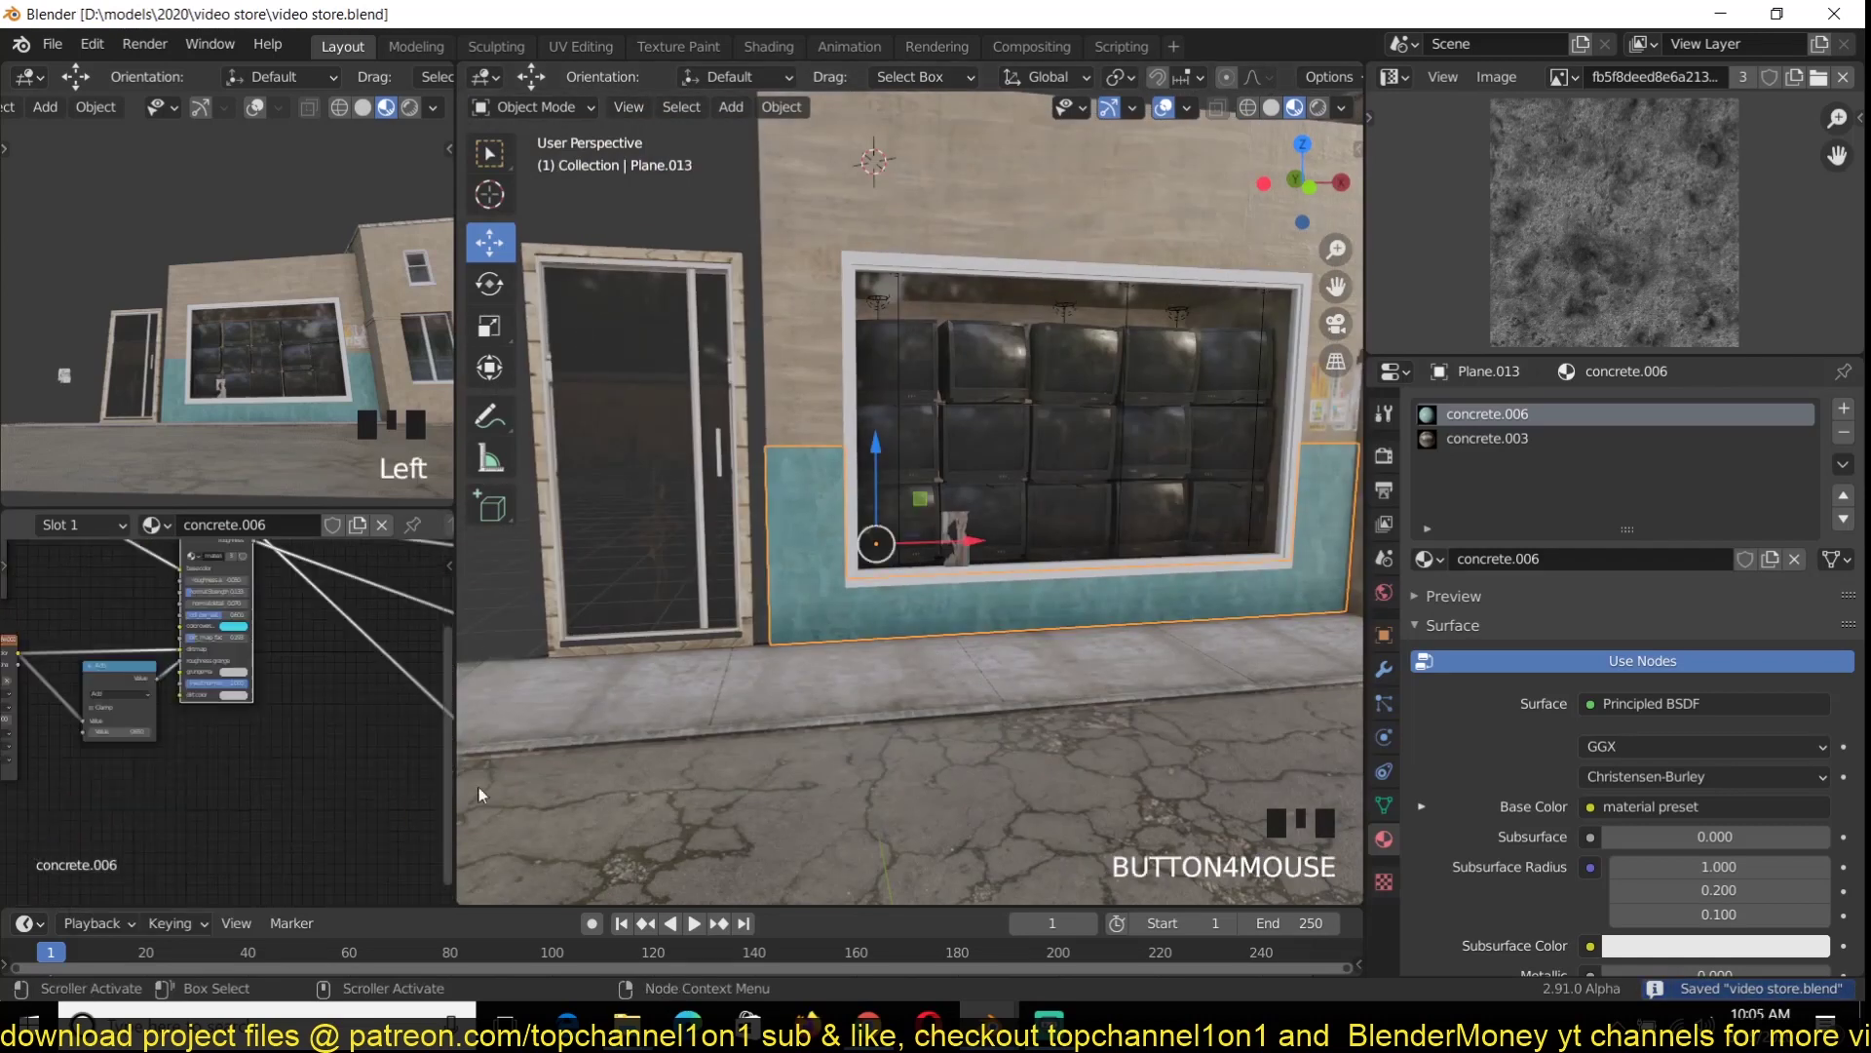
Switch to File Explorer, browse the wall textures, and bring TexturesCom_ConcreteLeaking0356_2_seamless_S into the panel's material
click(626, 1020)
click(760, 917)
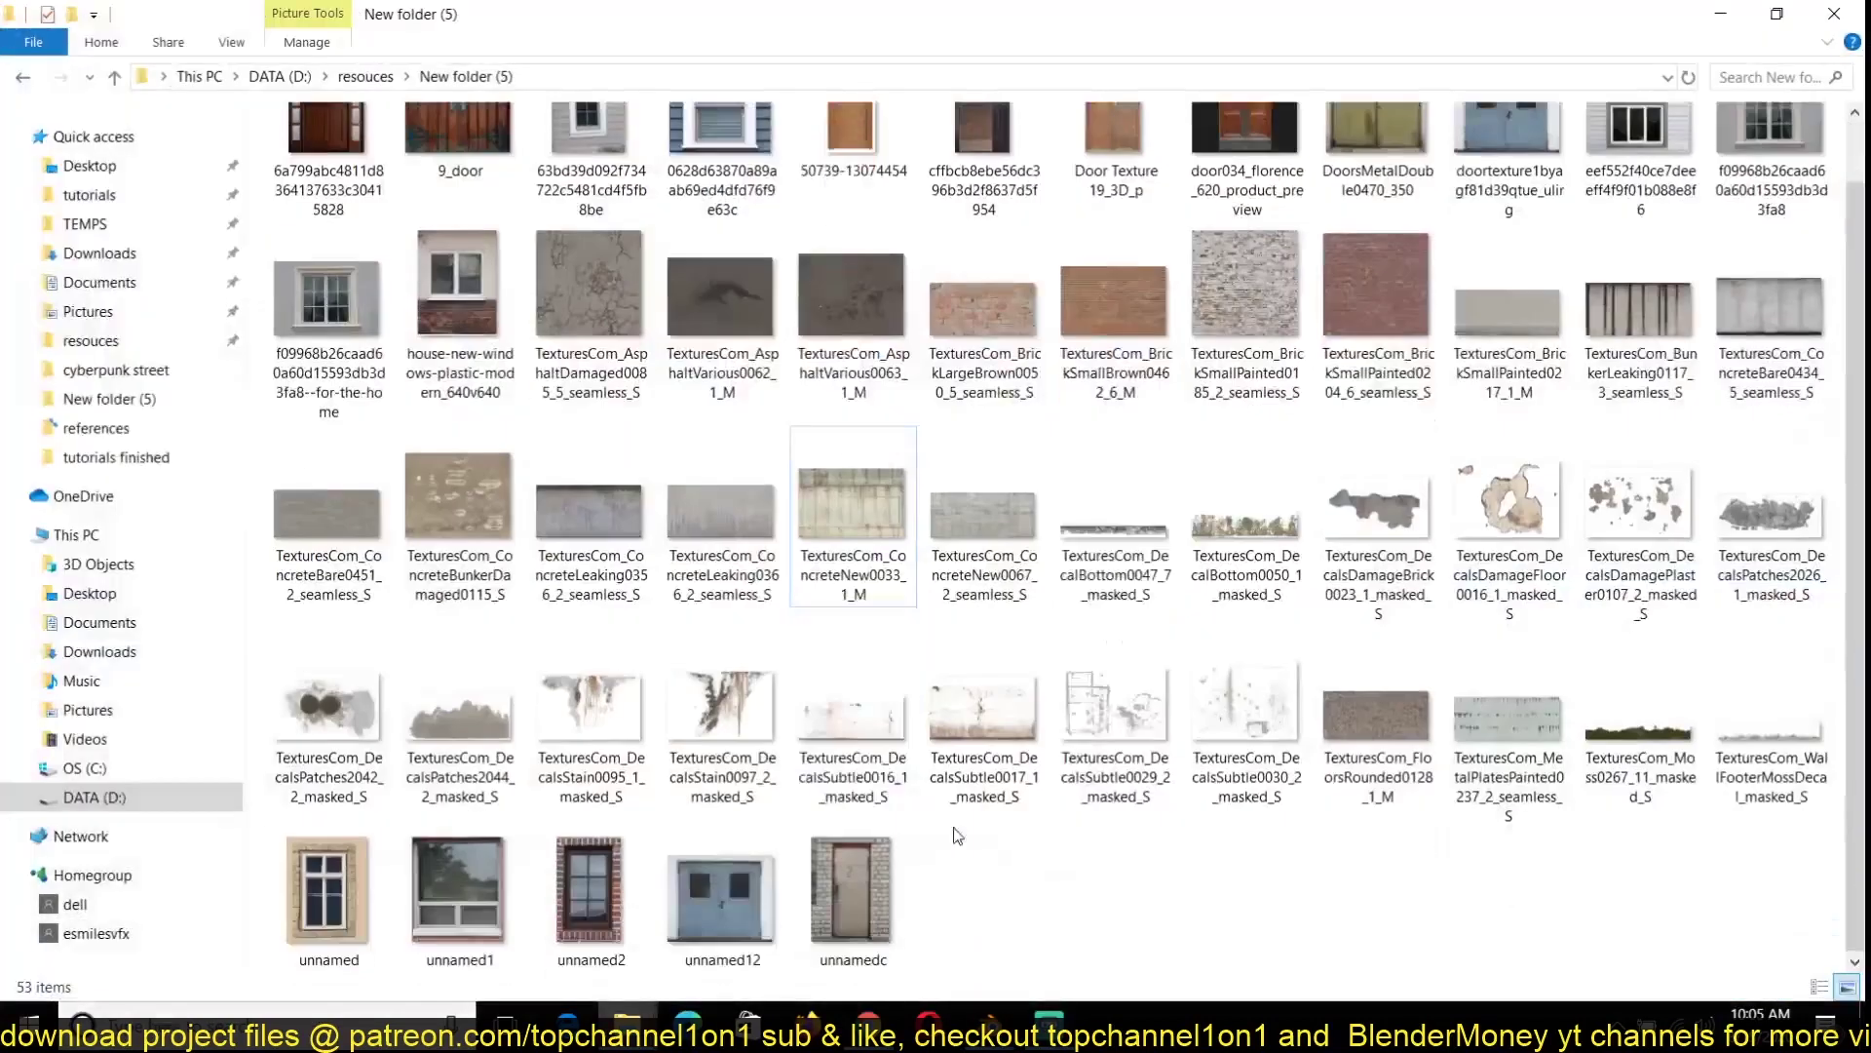
scroll(532, 672, up, 1)
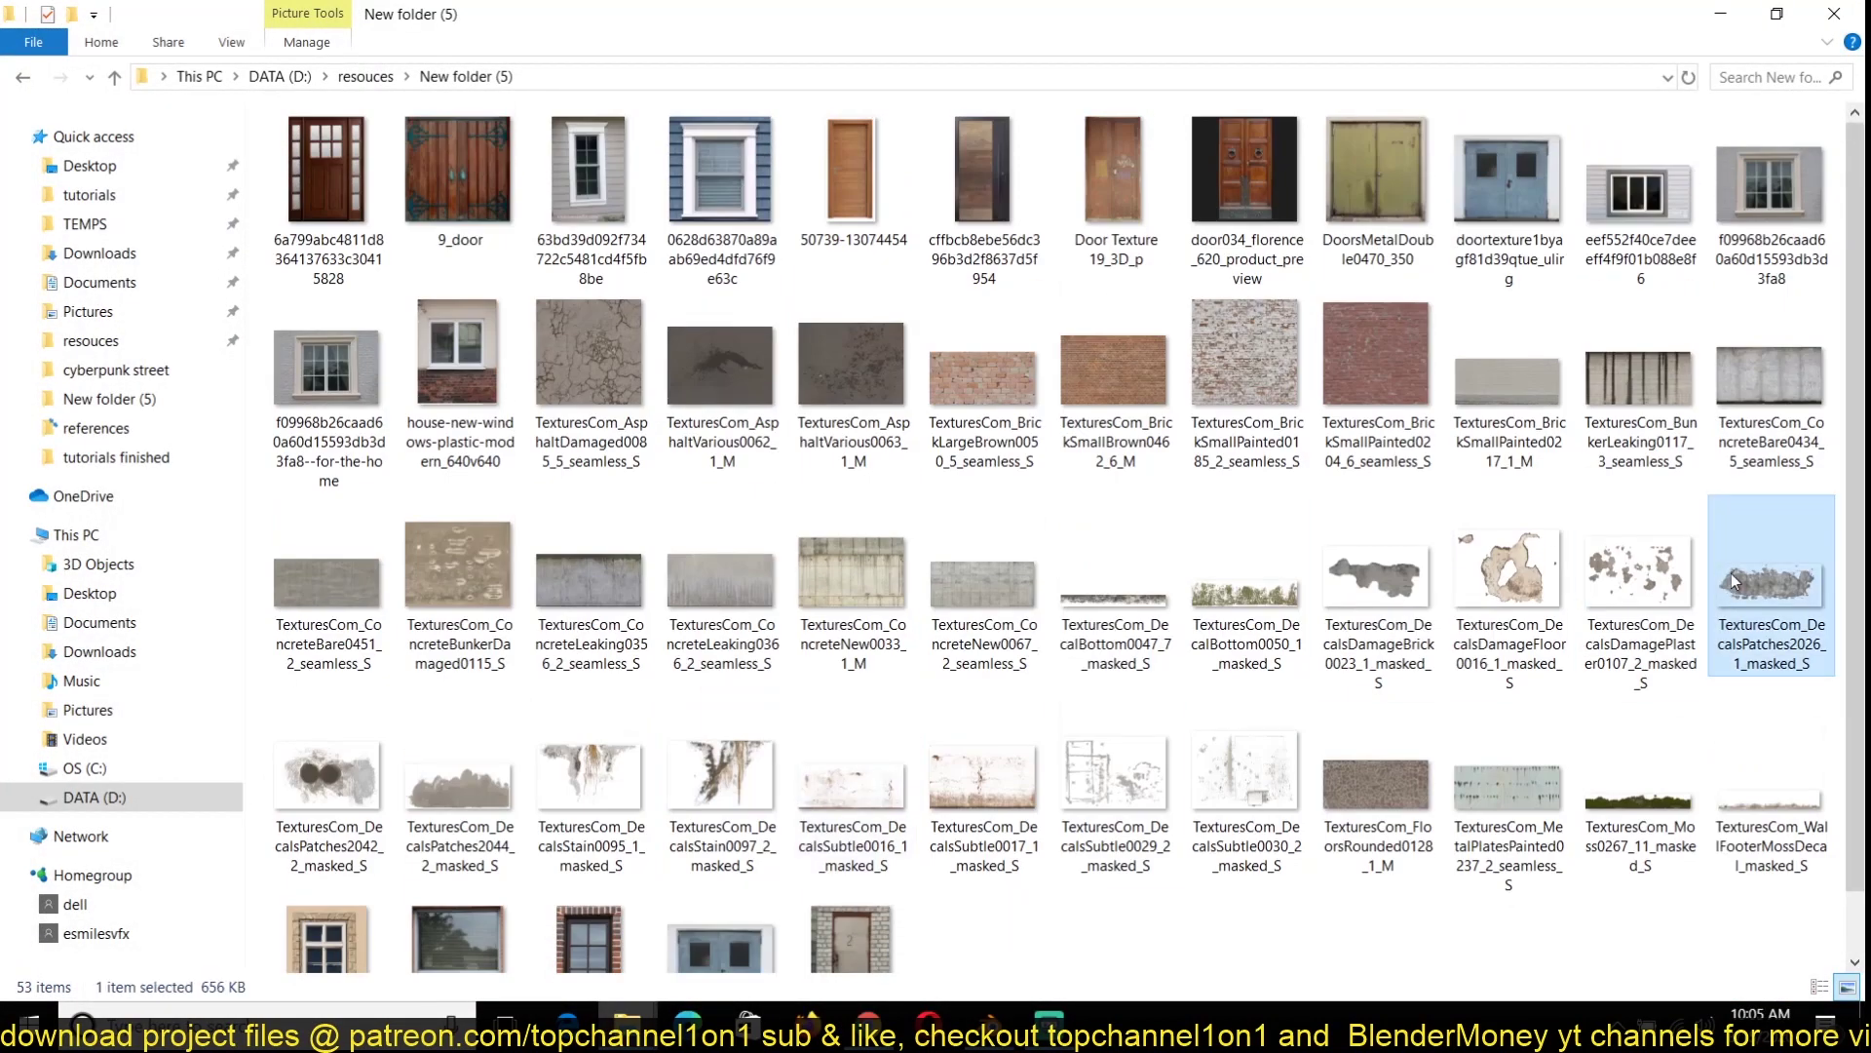
double_click(1745, 596)
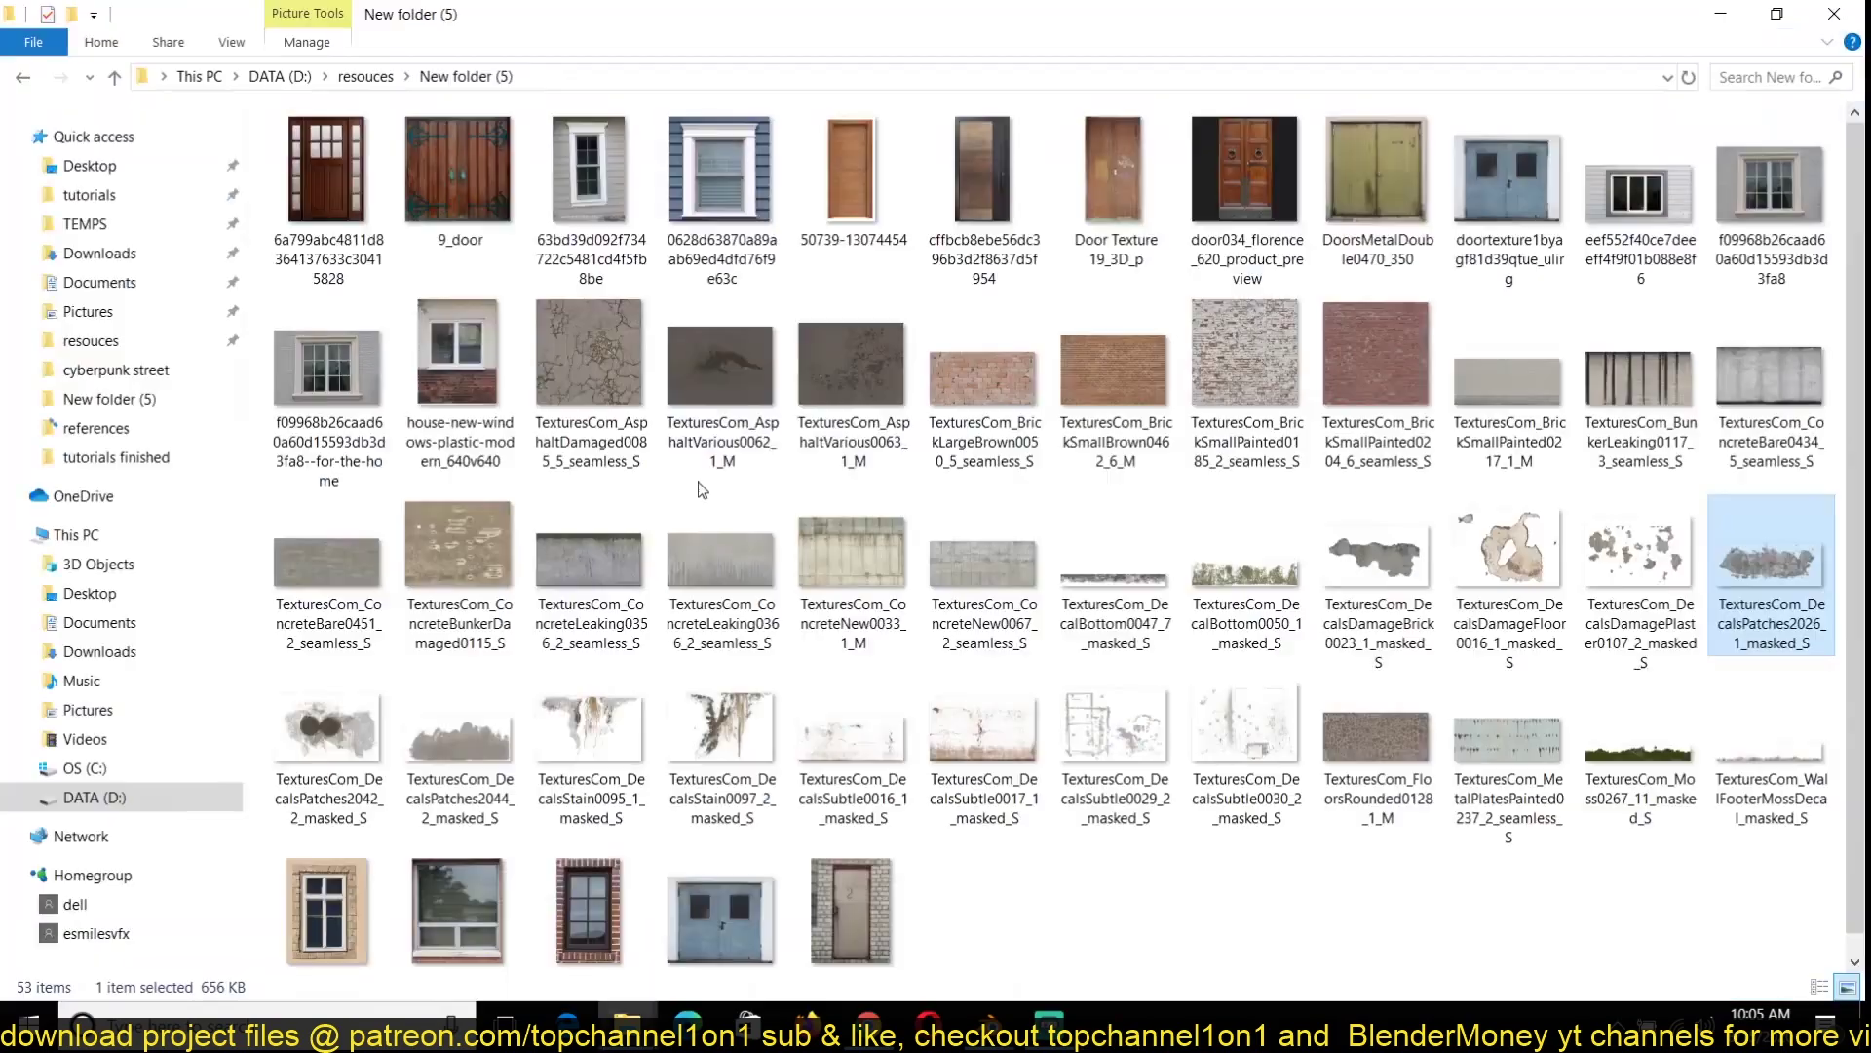
double_click(589, 583)
click(1011, 844)
key(alt+F4)
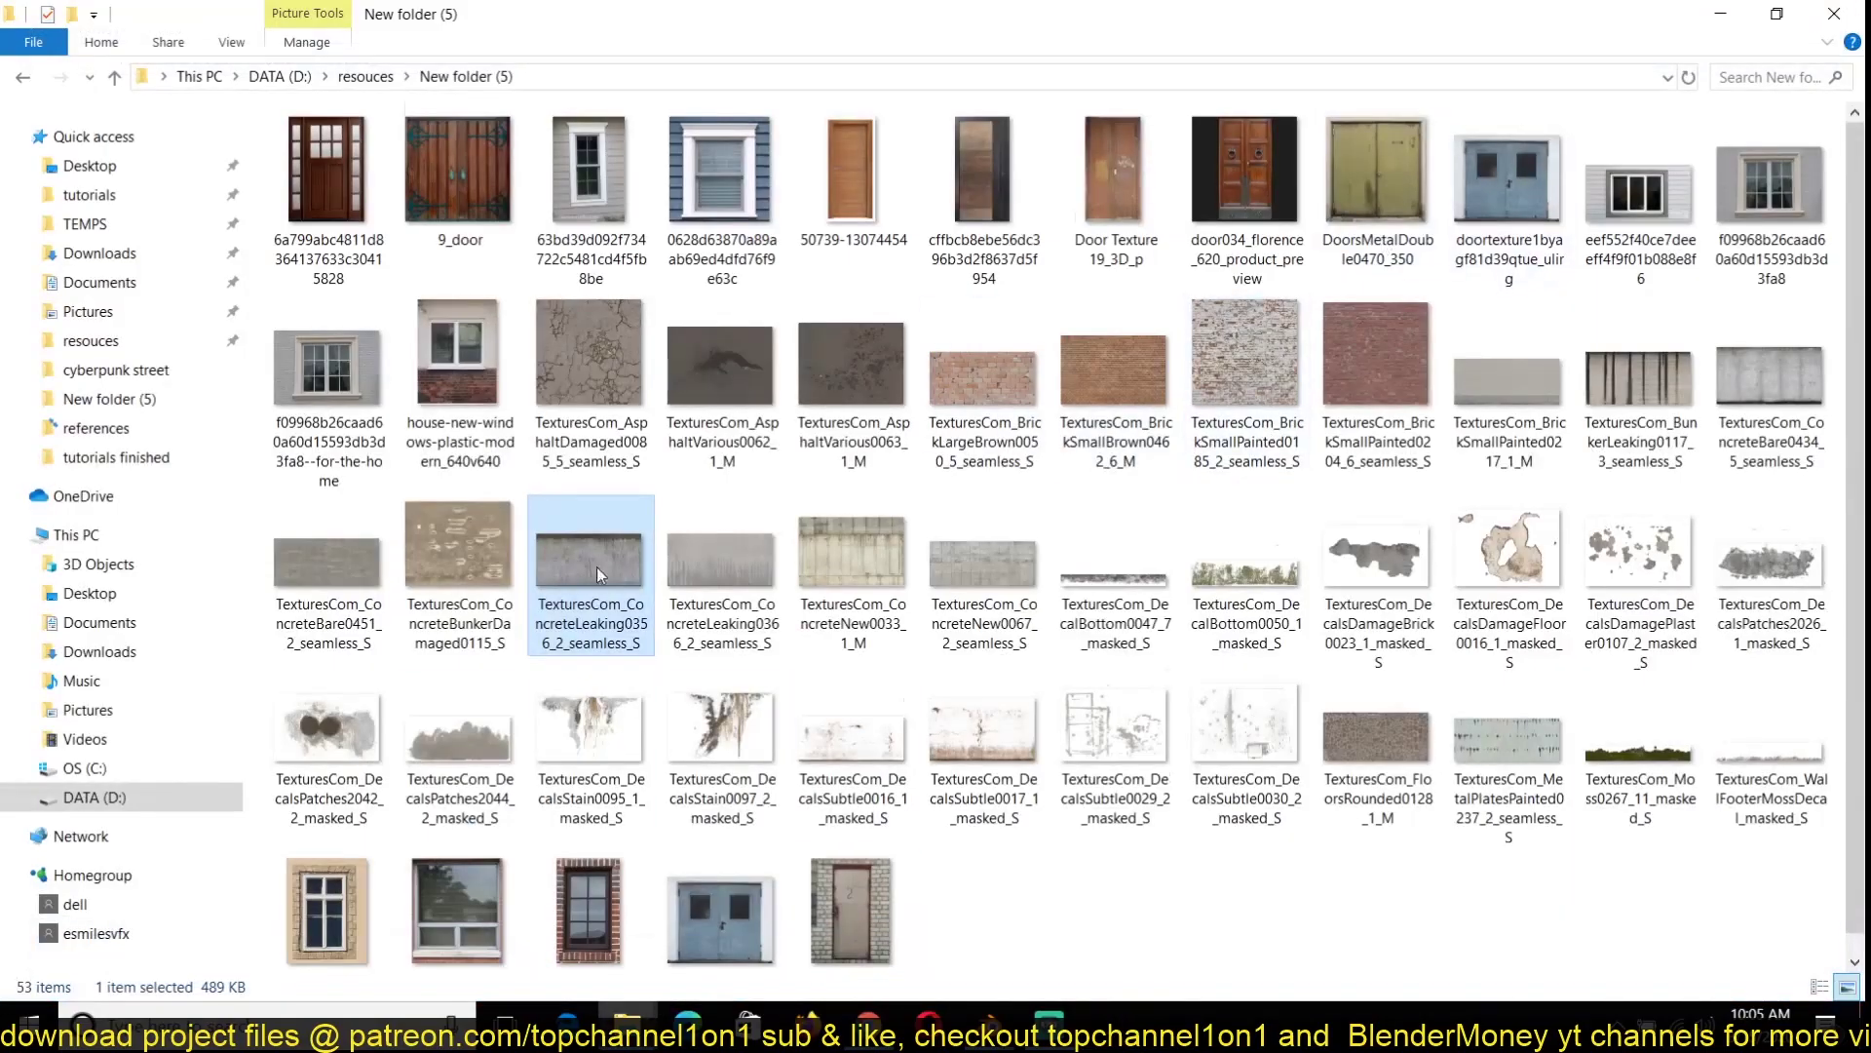
click(768, 951)
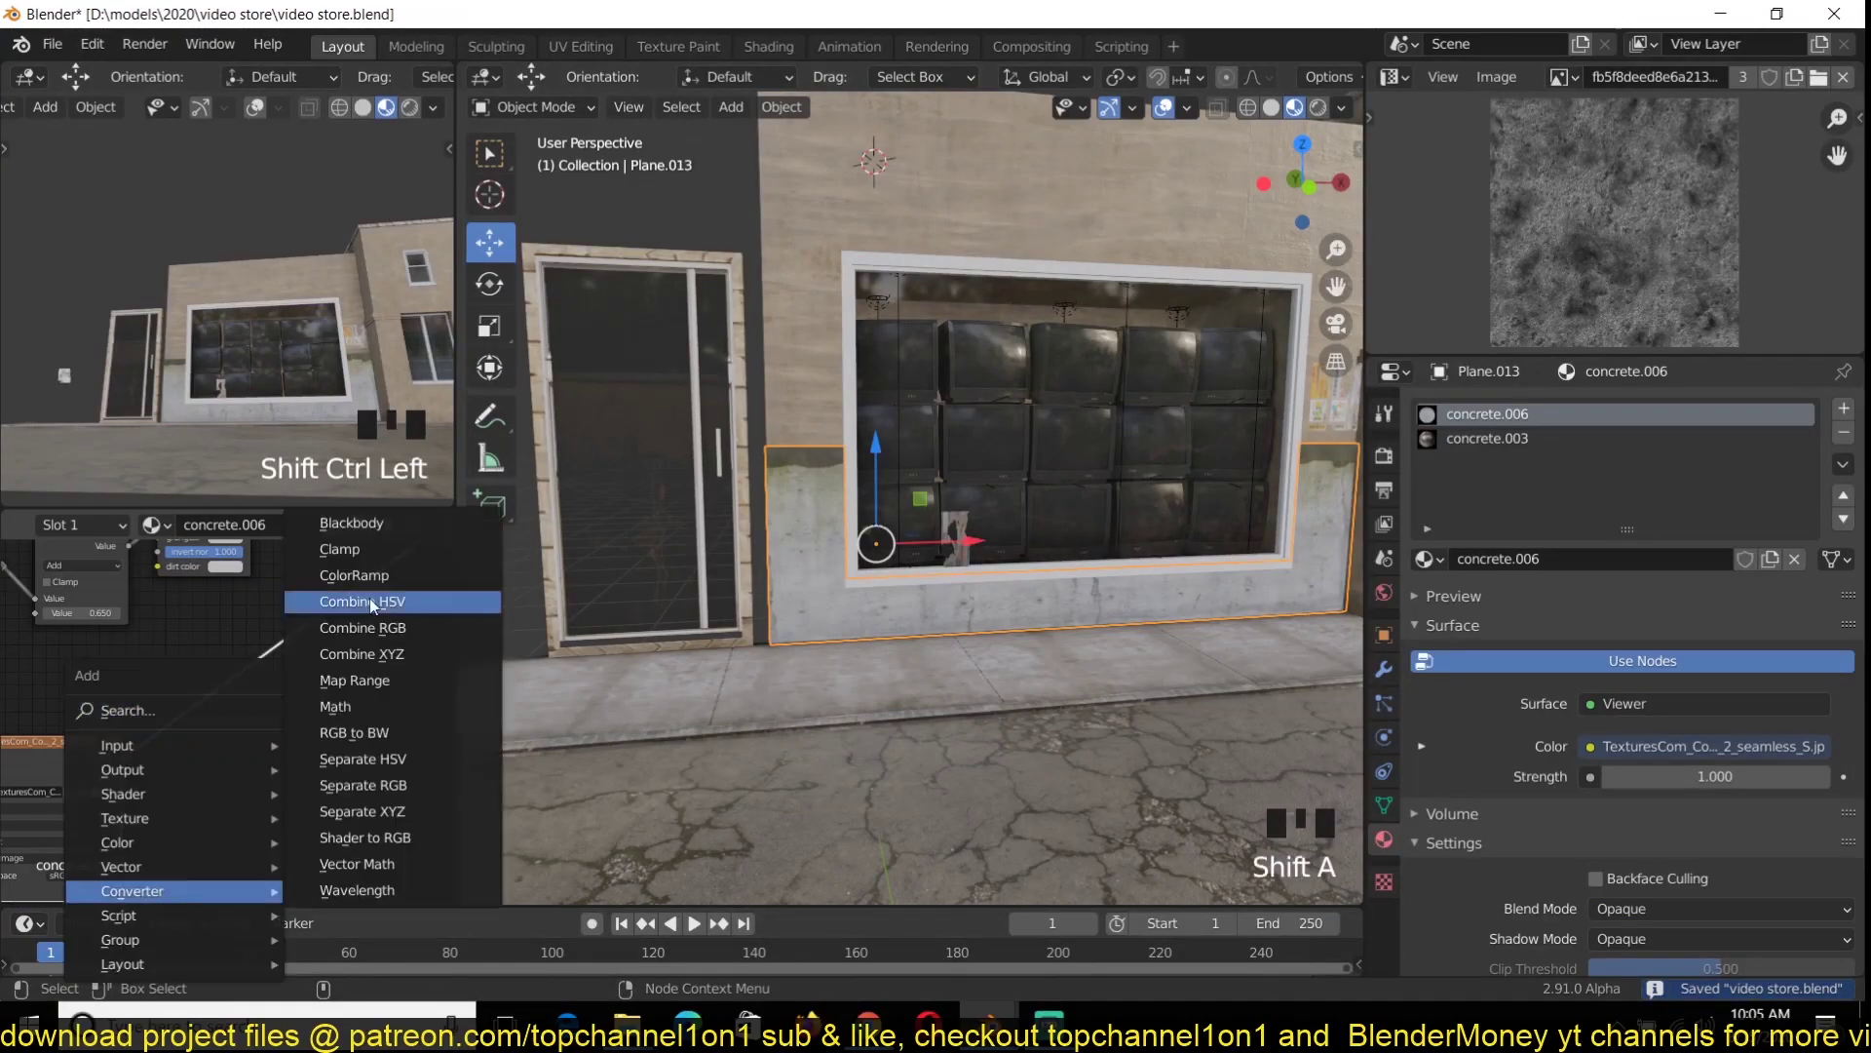
Add a ColorRamp after the leaking concrete texture, tighten its stops into a black-and-white mask, and save the file
click(354, 575)
click(265, 770)
drag(260, 776, 251, 777)
key(ctrl+s)
scroll(252, 760, down, 3)
middle_drag(251, 760, 117, 838)
drag(150, 822, 338, 796)
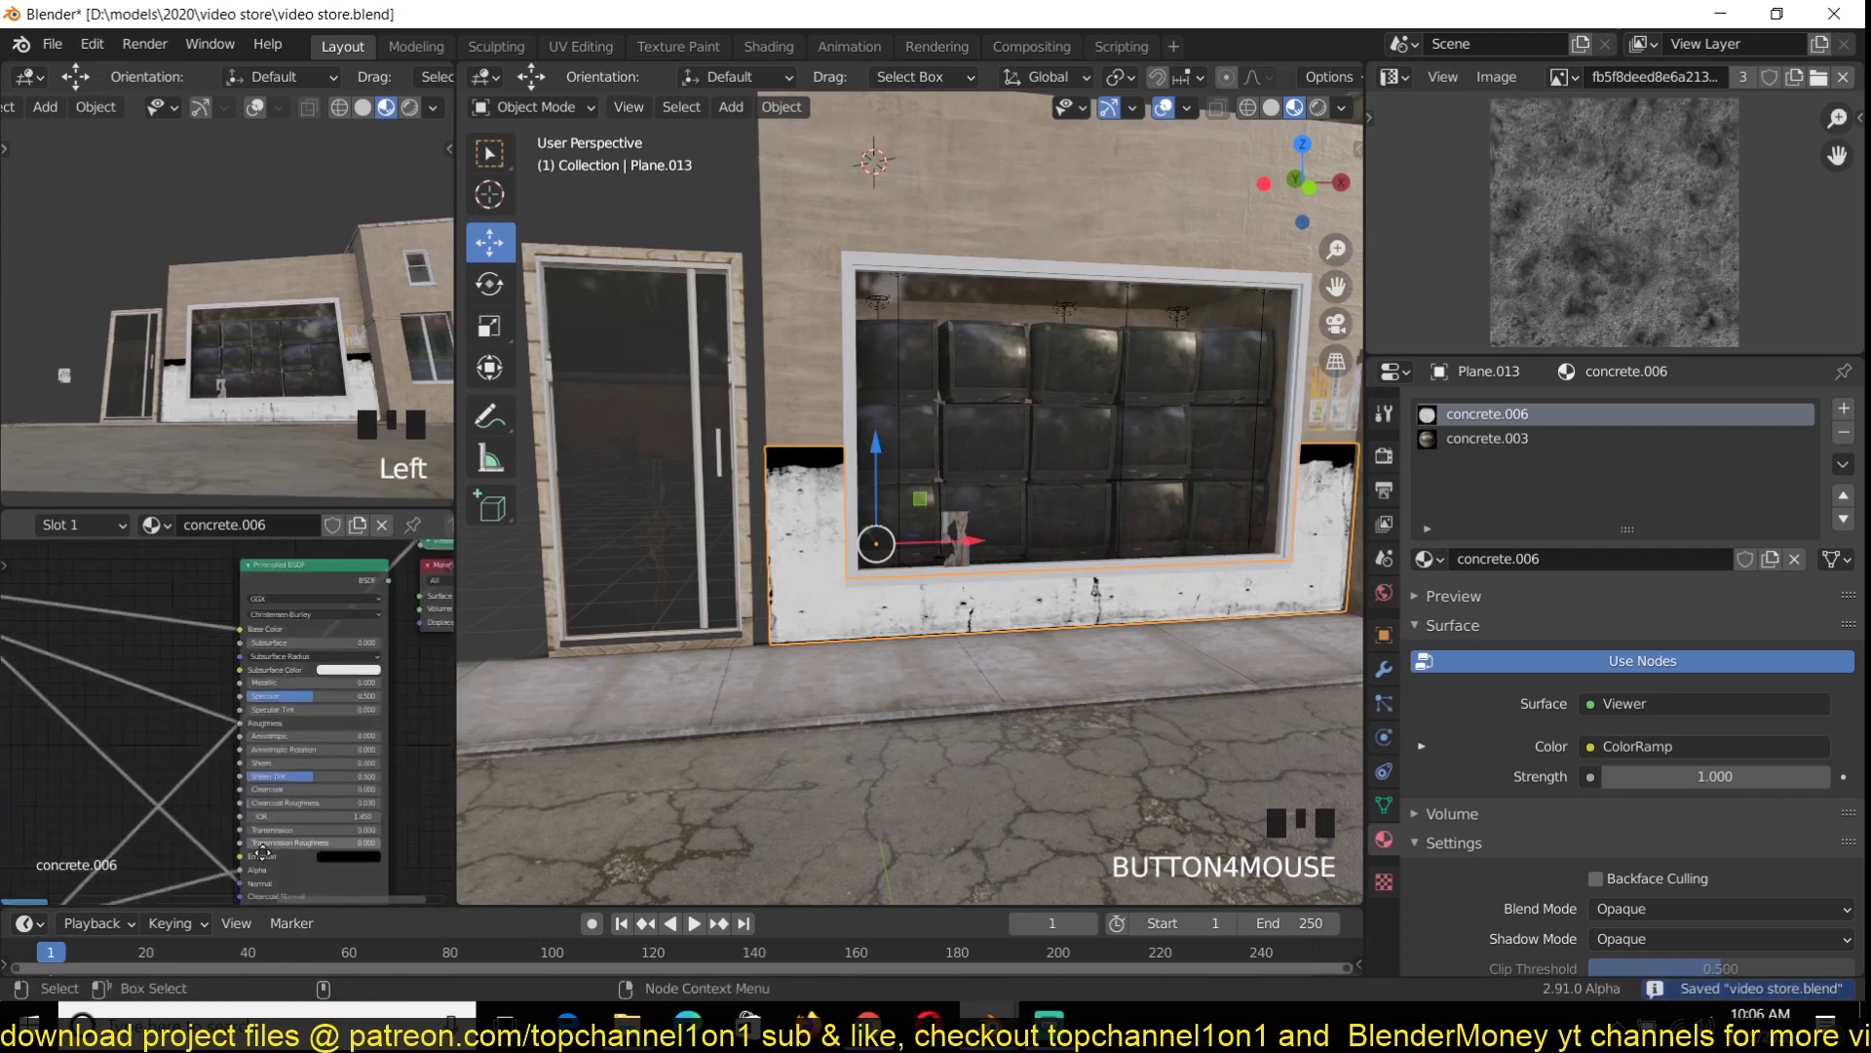
Return the panel's output to the Principled BSDF, set blend mode to Alpha Blend and shadow mode to None, and save the file
ctrl+shift+click(292, 583)
scroll(1542, 889, down, 18)
click(1666, 927)
key(grave)
middle_drag(892, 633, 807, 710)
key(ctrl+s)
scroll(448, 679, up, 2)
middle_drag(127, 740, 179, 528)
Readjust the leaking mask's ColorRamp stops, placing the black stop at 0.047
click(154, 837)
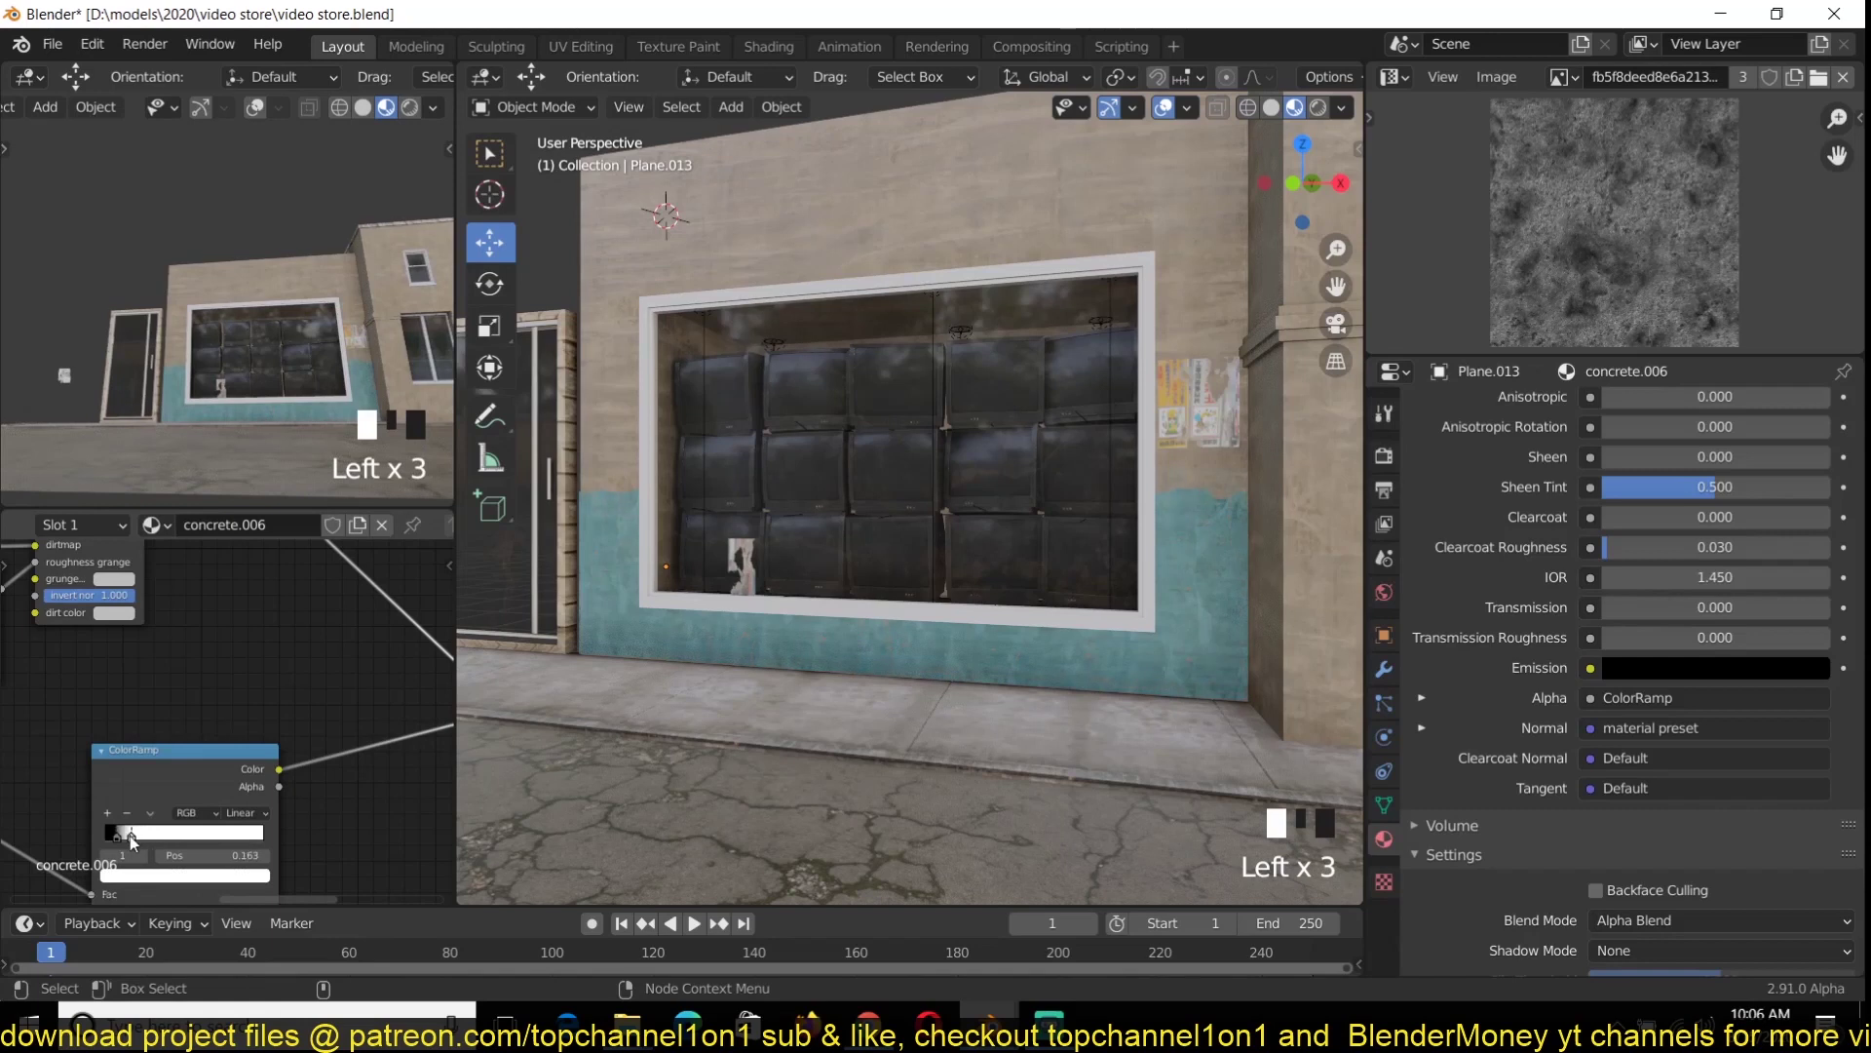
drag(154, 836, 114, 836)
scroll(998, 693, down, 2)
Duplicate the teal wall panel, offset the copy slightly outward along Y, and save the file
key(grave)
scroll(978, 692, up, 2)
key(shift+d)
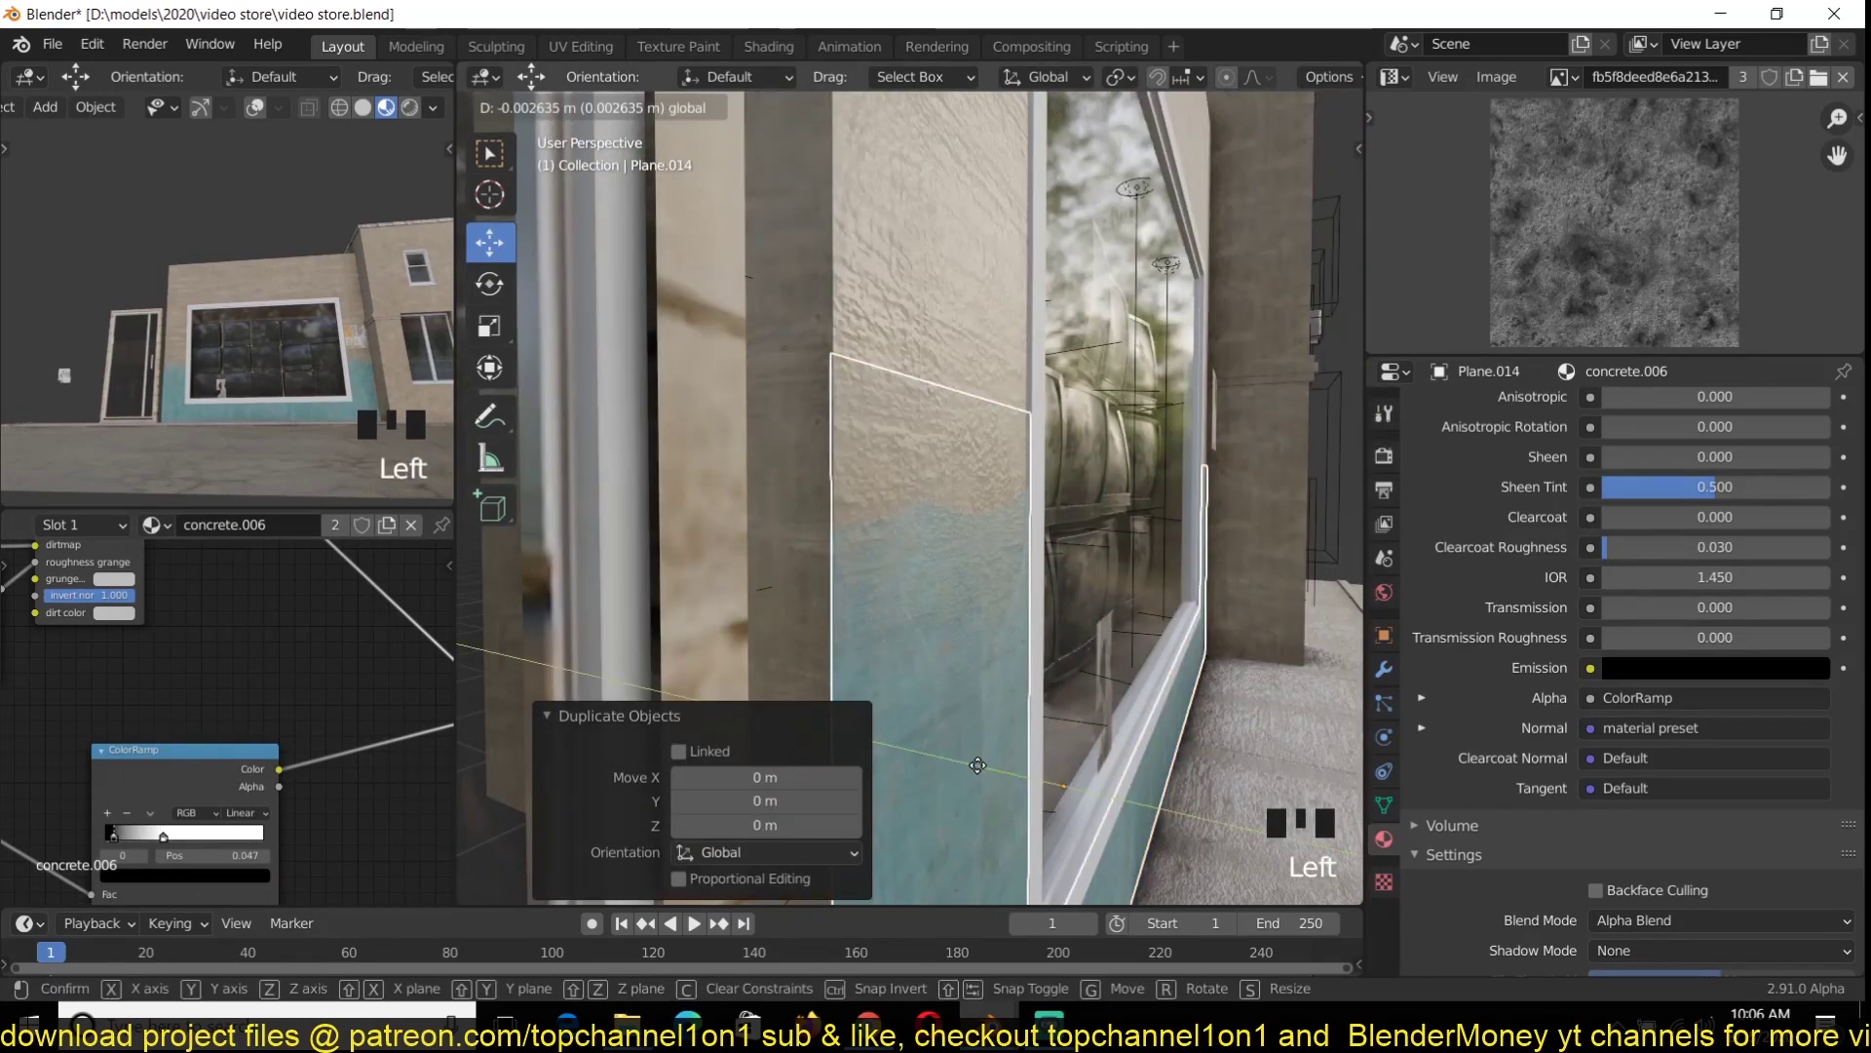
click(978, 765)
key(ctrl+s)
Make the duplicated panel's material a separate copy, change its override colour to brown, and save the file
key(grave)
click(335, 524)
middle_drag(420, 731, 310, 769)
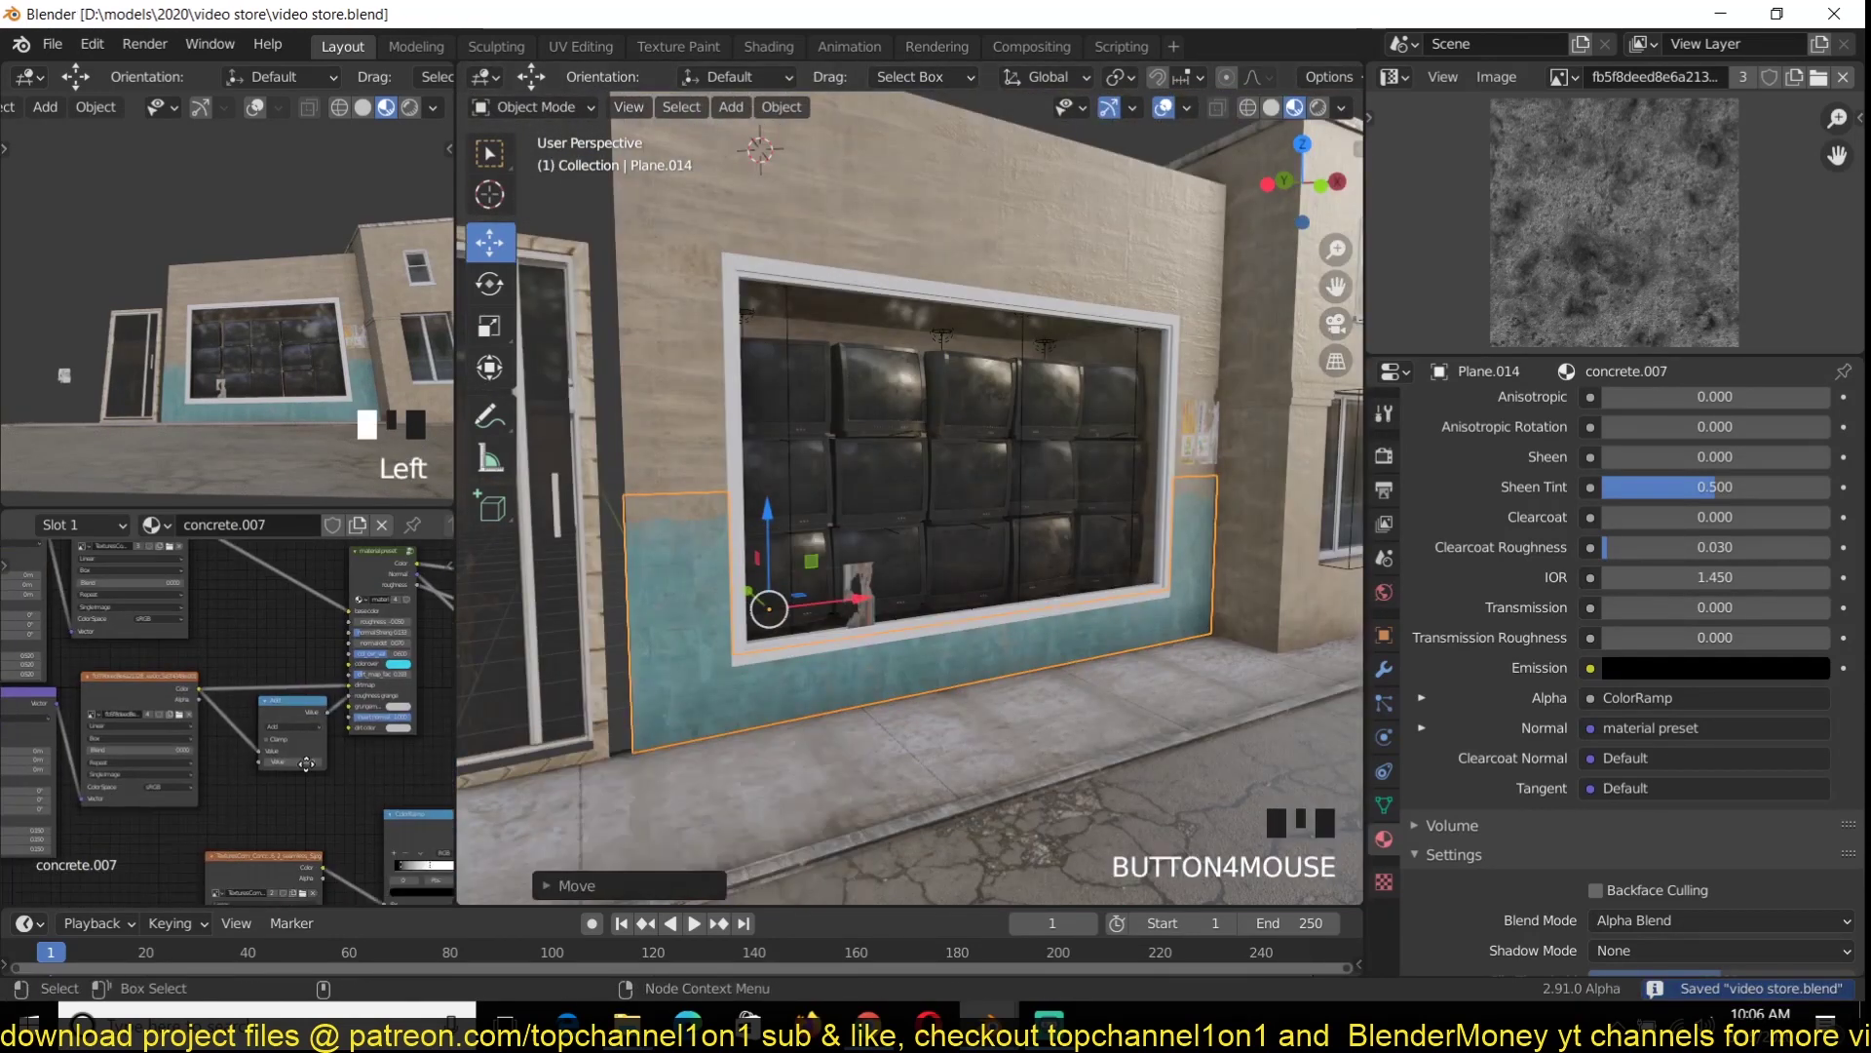
scroll(310, 769, up, 3)
drag(424, 599, 424, 581)
key(ctrl+s)
Replace the leaking concrete image in the copied material with the masked TexturesCom decal image
middle_drag(423, 892, 425, 624)
scroll(312, 821, down, 3)
click(215, 766)
scroll(1078, 703, down, 2)
double_click(1003, 536)
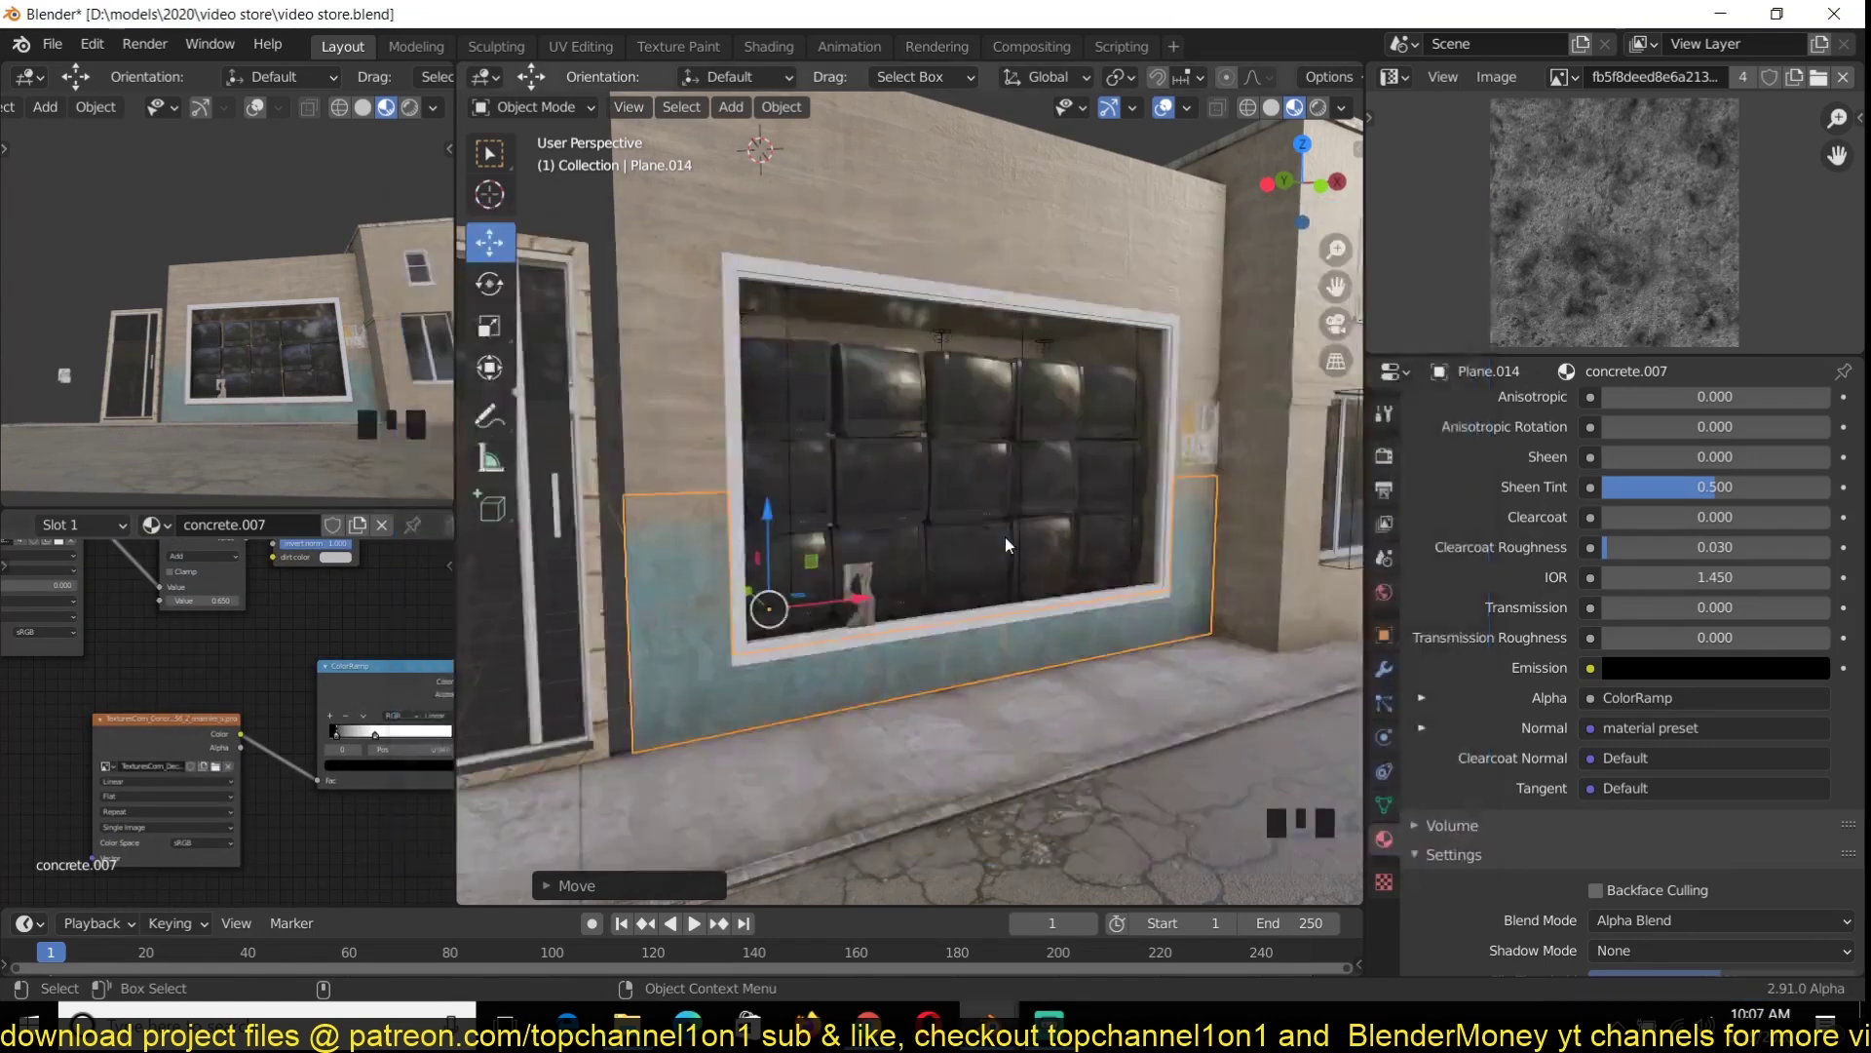
Preview the decal's ColorRamp mask on the panel and add Texture Coordinate and Mapping nodes to its image texture
scroll(390, 702, down, 3)
middle_drag(390, 702, 174, 686)
ctrl+shift+click(173, 686)
key(ctrl+t)
scroll(390, 705, up, 3)
key(ctrl+s)
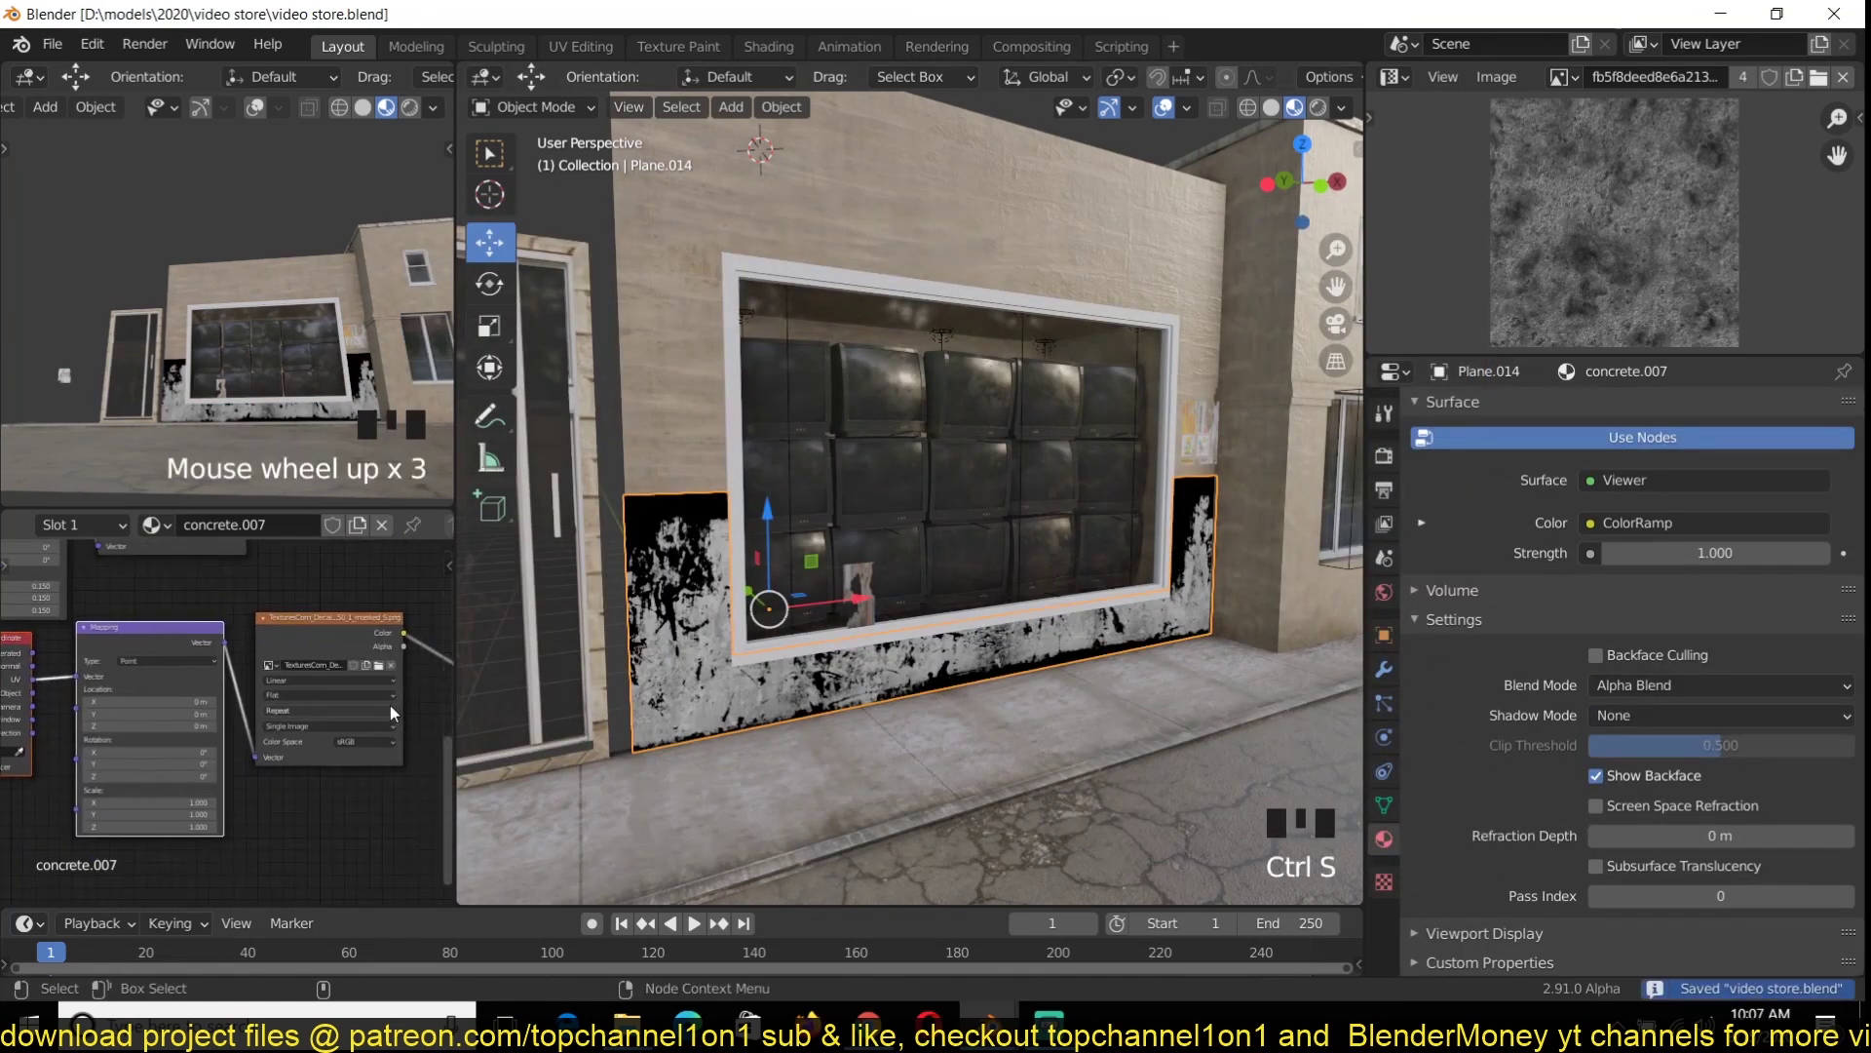
Set the decal image's extension to Clip, scale its mapping to X 1.870, Y 2.790 and Z 2.790, and save
key(ctrl+s)
middle_drag(409, 622, 97, 712)
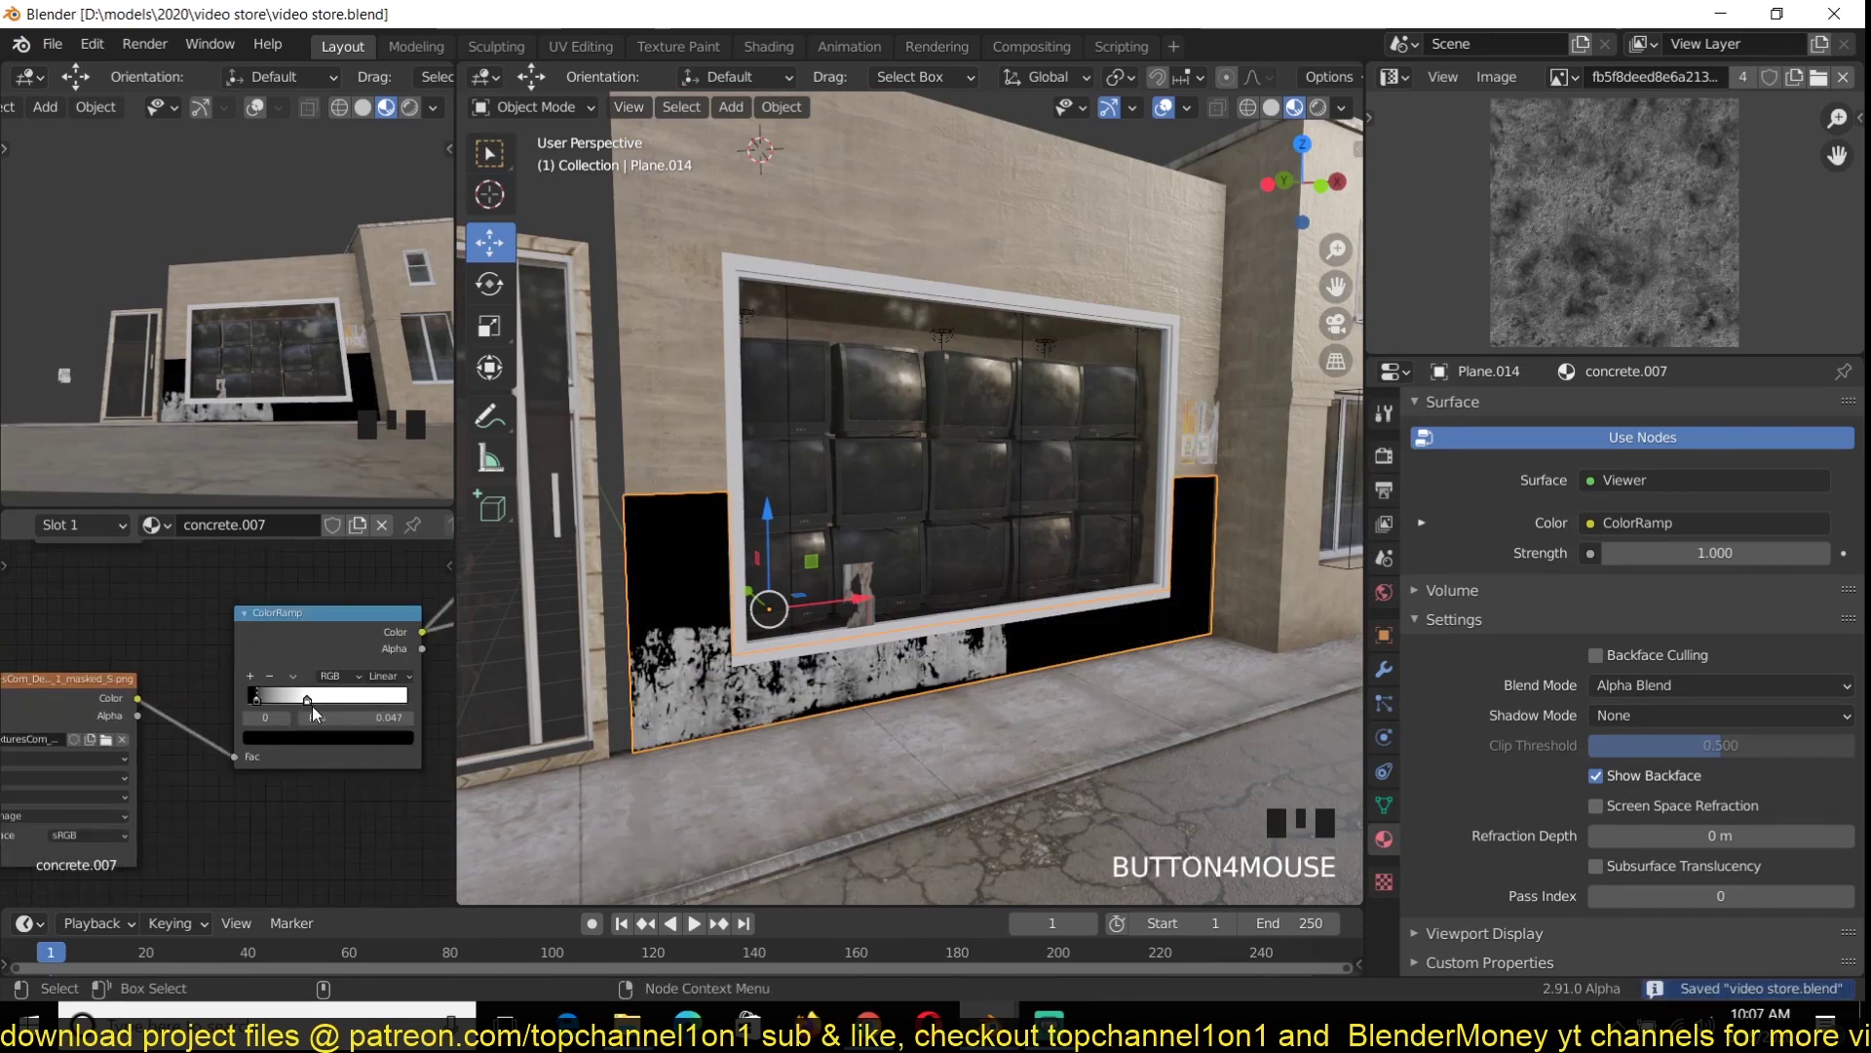
click(148, 757)
middle_drag(409, 604, 244, 704)
key(ctrl+s)
Reconnect the Principled BSDF to the material output, adjust the decal layer's brown colour, and save the file
ctrl+shift+click(303, 577)
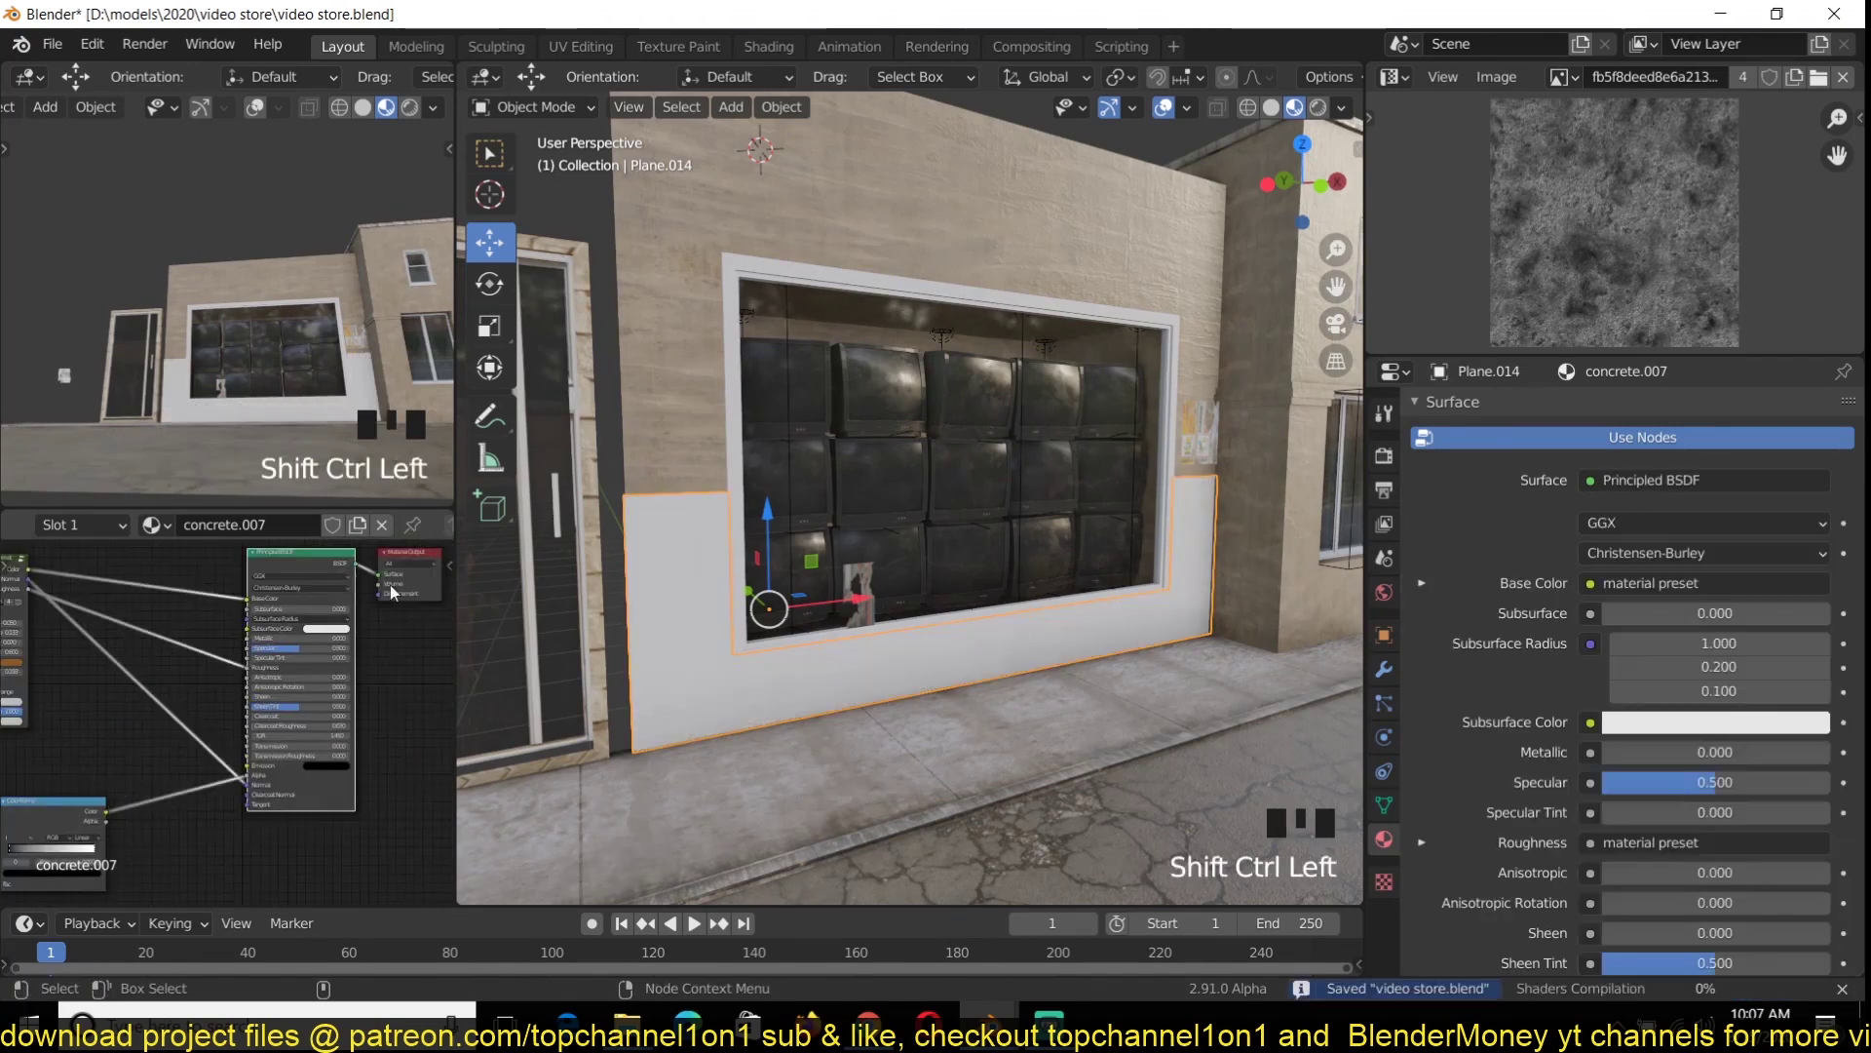
key(alt+a)
key(grave)
middle_drag(127, 716, 381, 737)
scroll(164, 738, down, 3)
drag(200, 684, 204, 683)
scroll(677, 739, down, 3)
middle_drag(676, 738, 609, 548)
click(856, 701)
click(844, 681)
key(alt+a)
key(ctrl+s)
Change the neighbouring building's lower wall material concrete.005 to light blue and save the file
key(grave)
middle_drag(1033, 516, 992, 612)
click(937, 509)
key(alt+a)
key(ctrl+s)
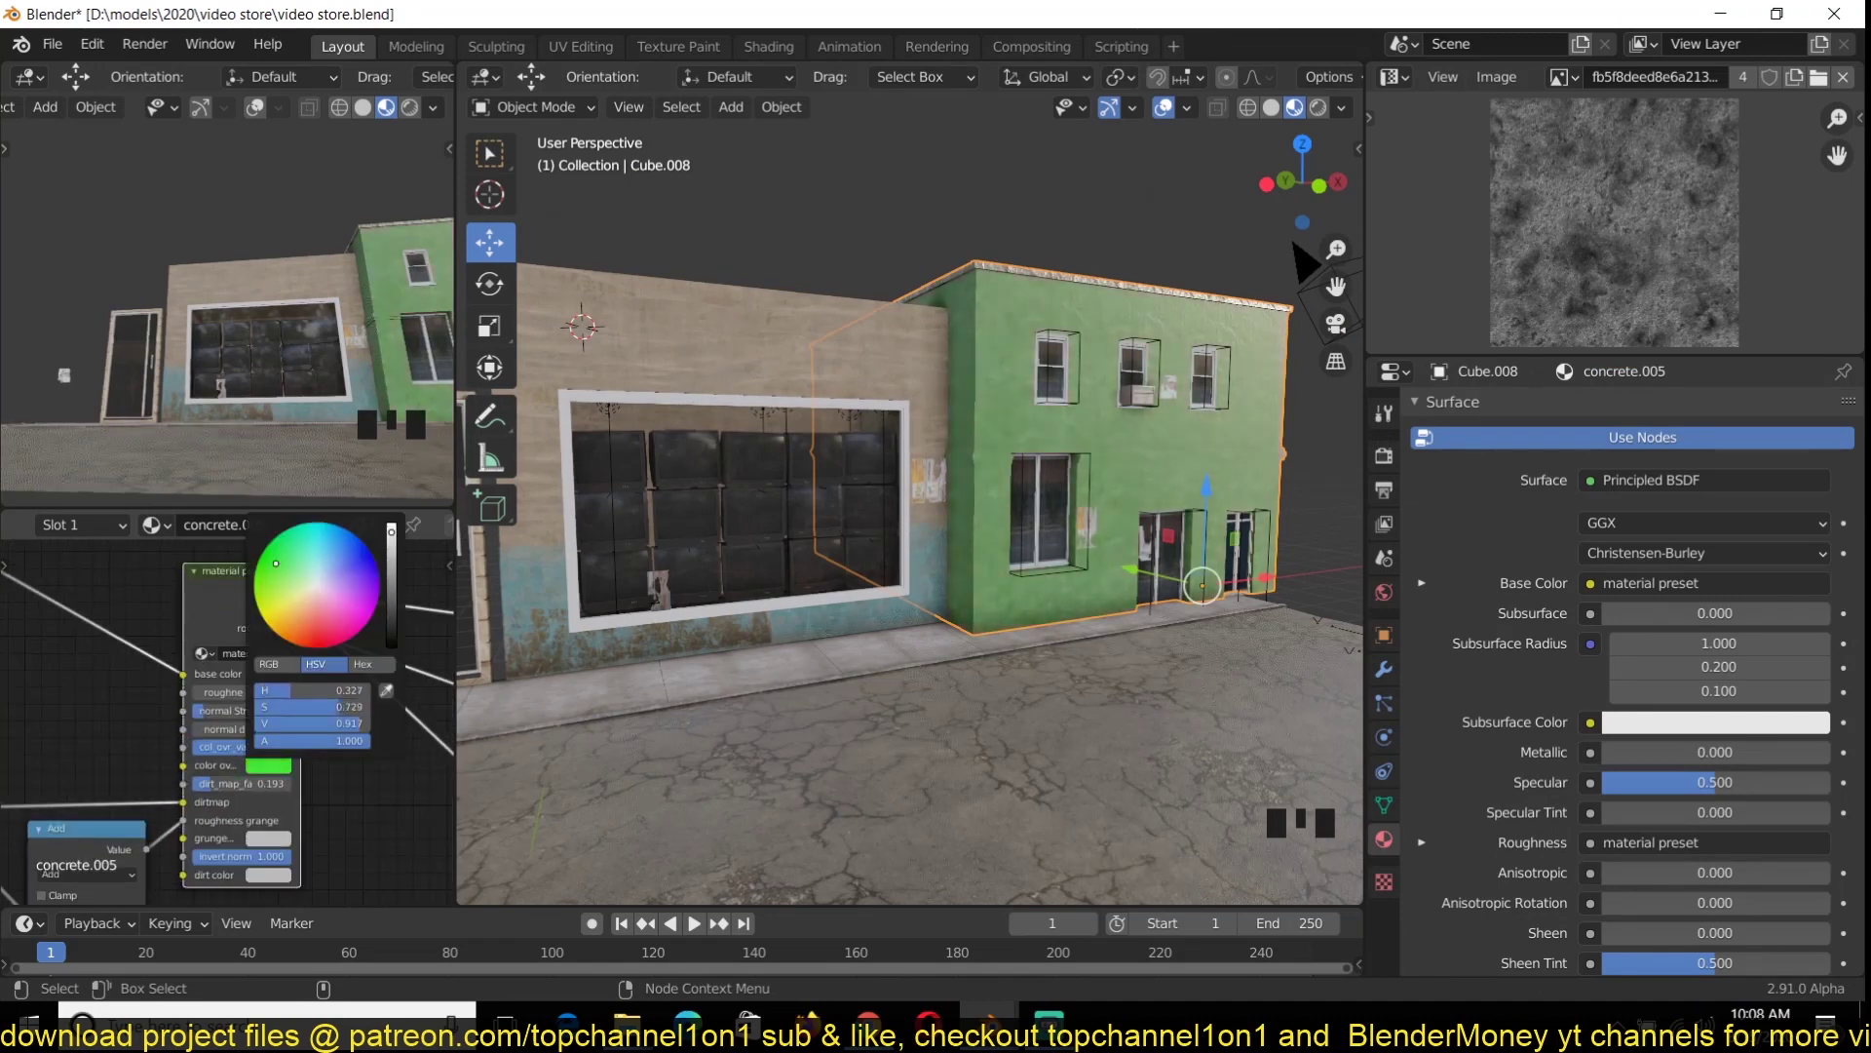
drag(393, 565, 392, 525)
middle_drag(857, 623, 1014, 585)
key(alt+a)
key(ctrl+s)
Add a third material slot with the concrete material to the neighbouring building, assign it to the upper wall faces, and save
key(grave)
middle_drag(1150, 546, 819, 555)
key(Tab)
alt+click(1064, 419)
middle_drag(1065, 419, 1024, 419)
scroll(1527, 689, up, 20)
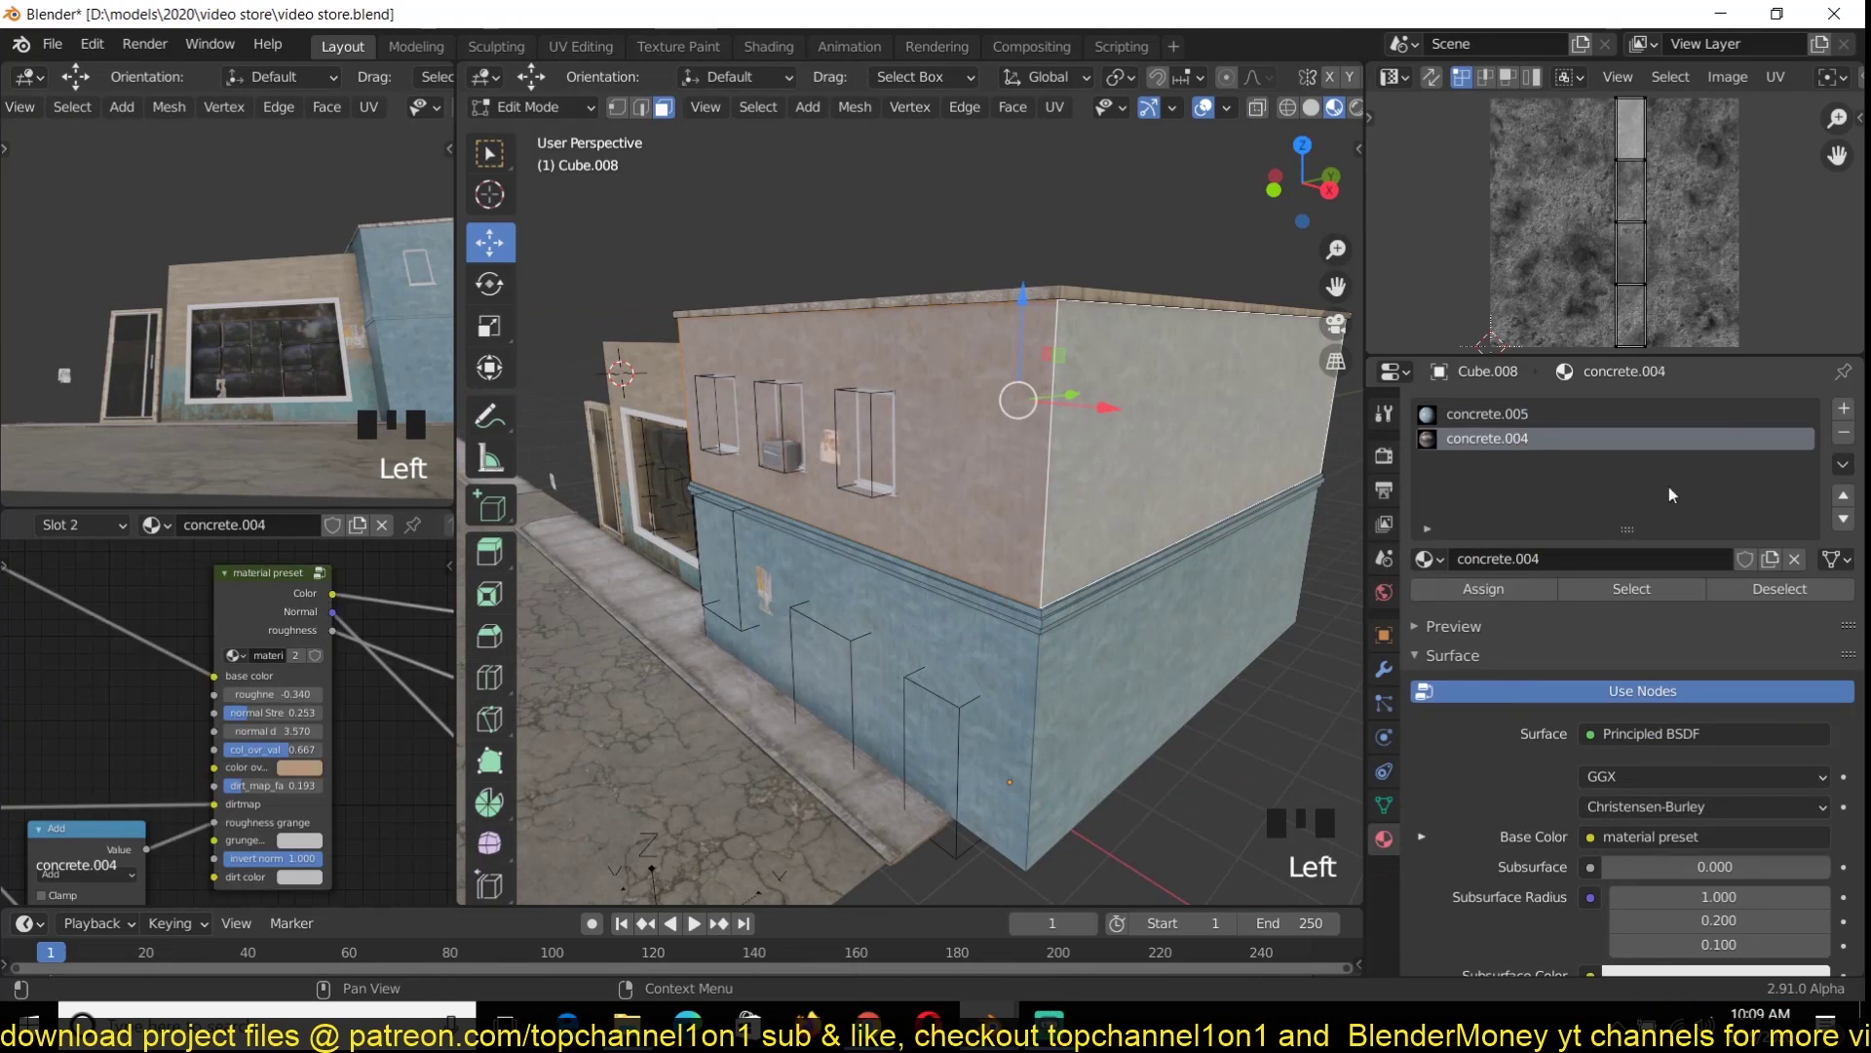
click(1843, 409)
click(1430, 560)
click(1484, 594)
click(1484, 590)
key(Tab)
key(grave)
key(ctrl+s)
Try to adjust the store wall's bottom edge vertices around the display window
middle_drag(957, 630, 1062, 696)
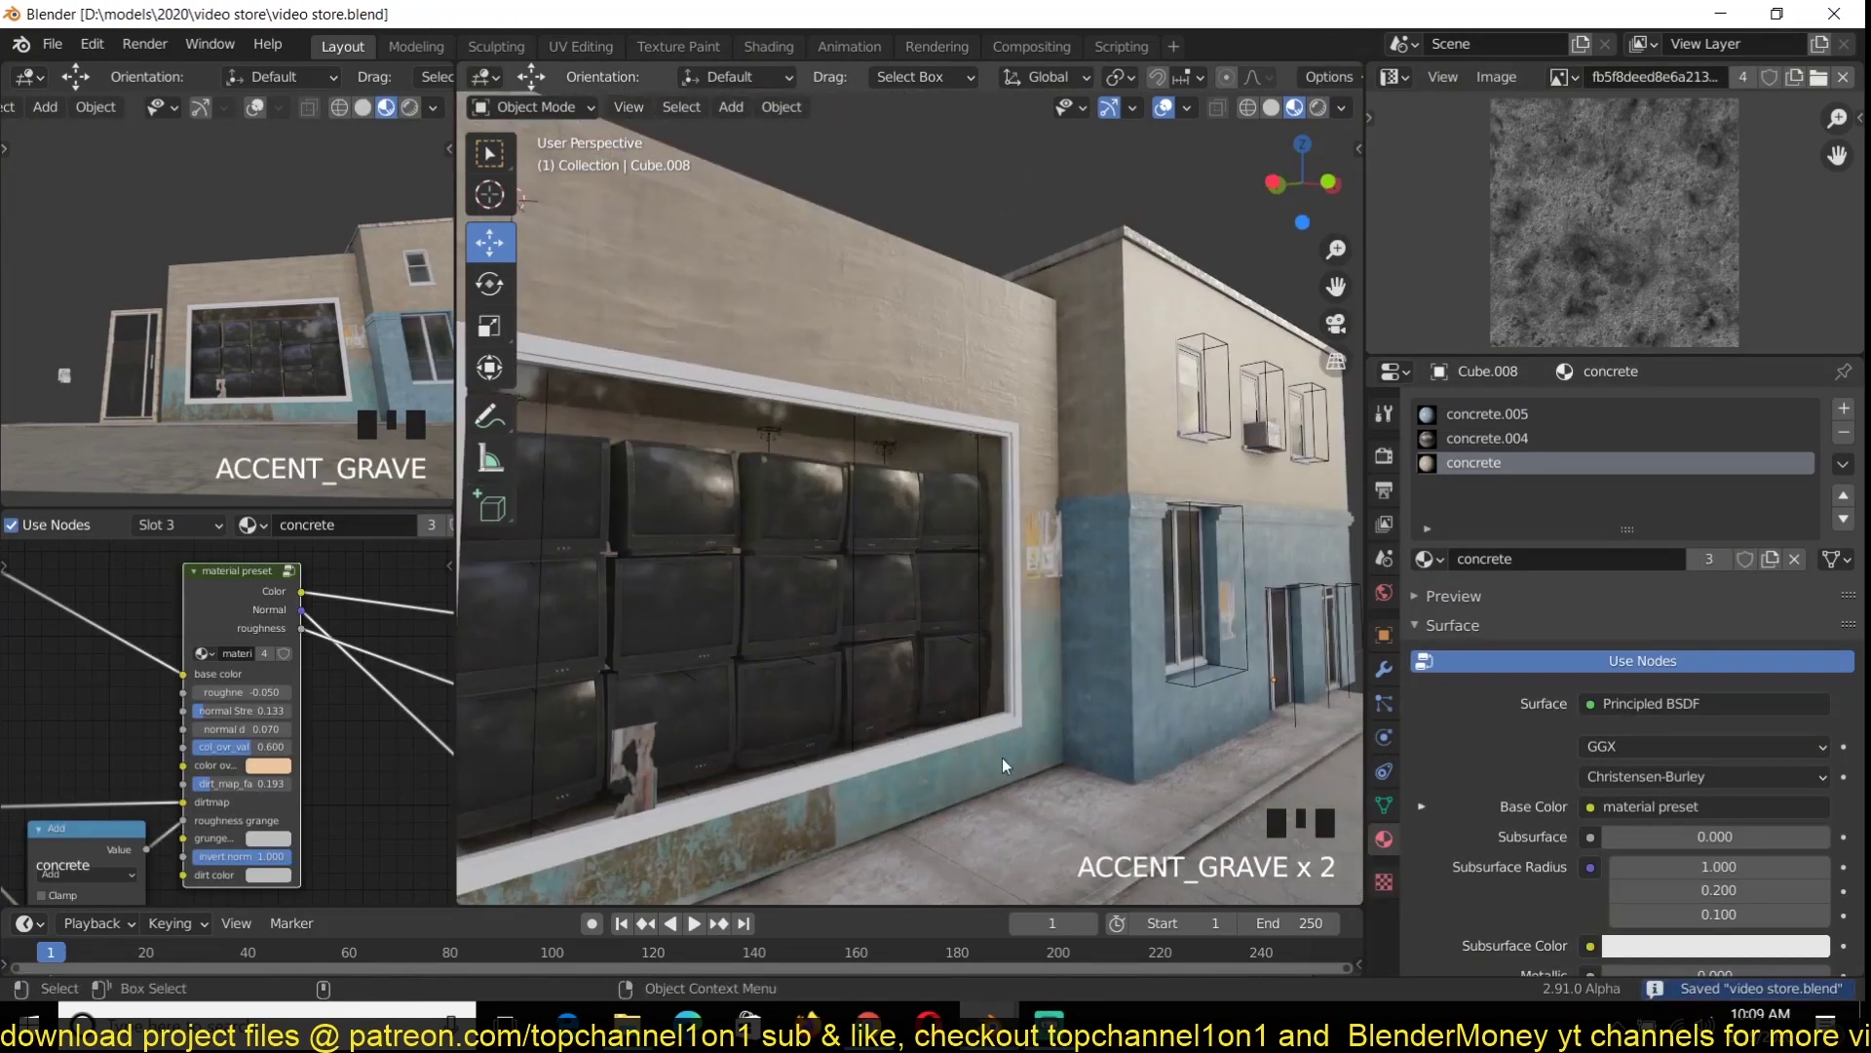
click(1002, 757)
middle_drag(1002, 758, 1050, 761)
key(Tab)
key(1)
alt+click(1062, 720)
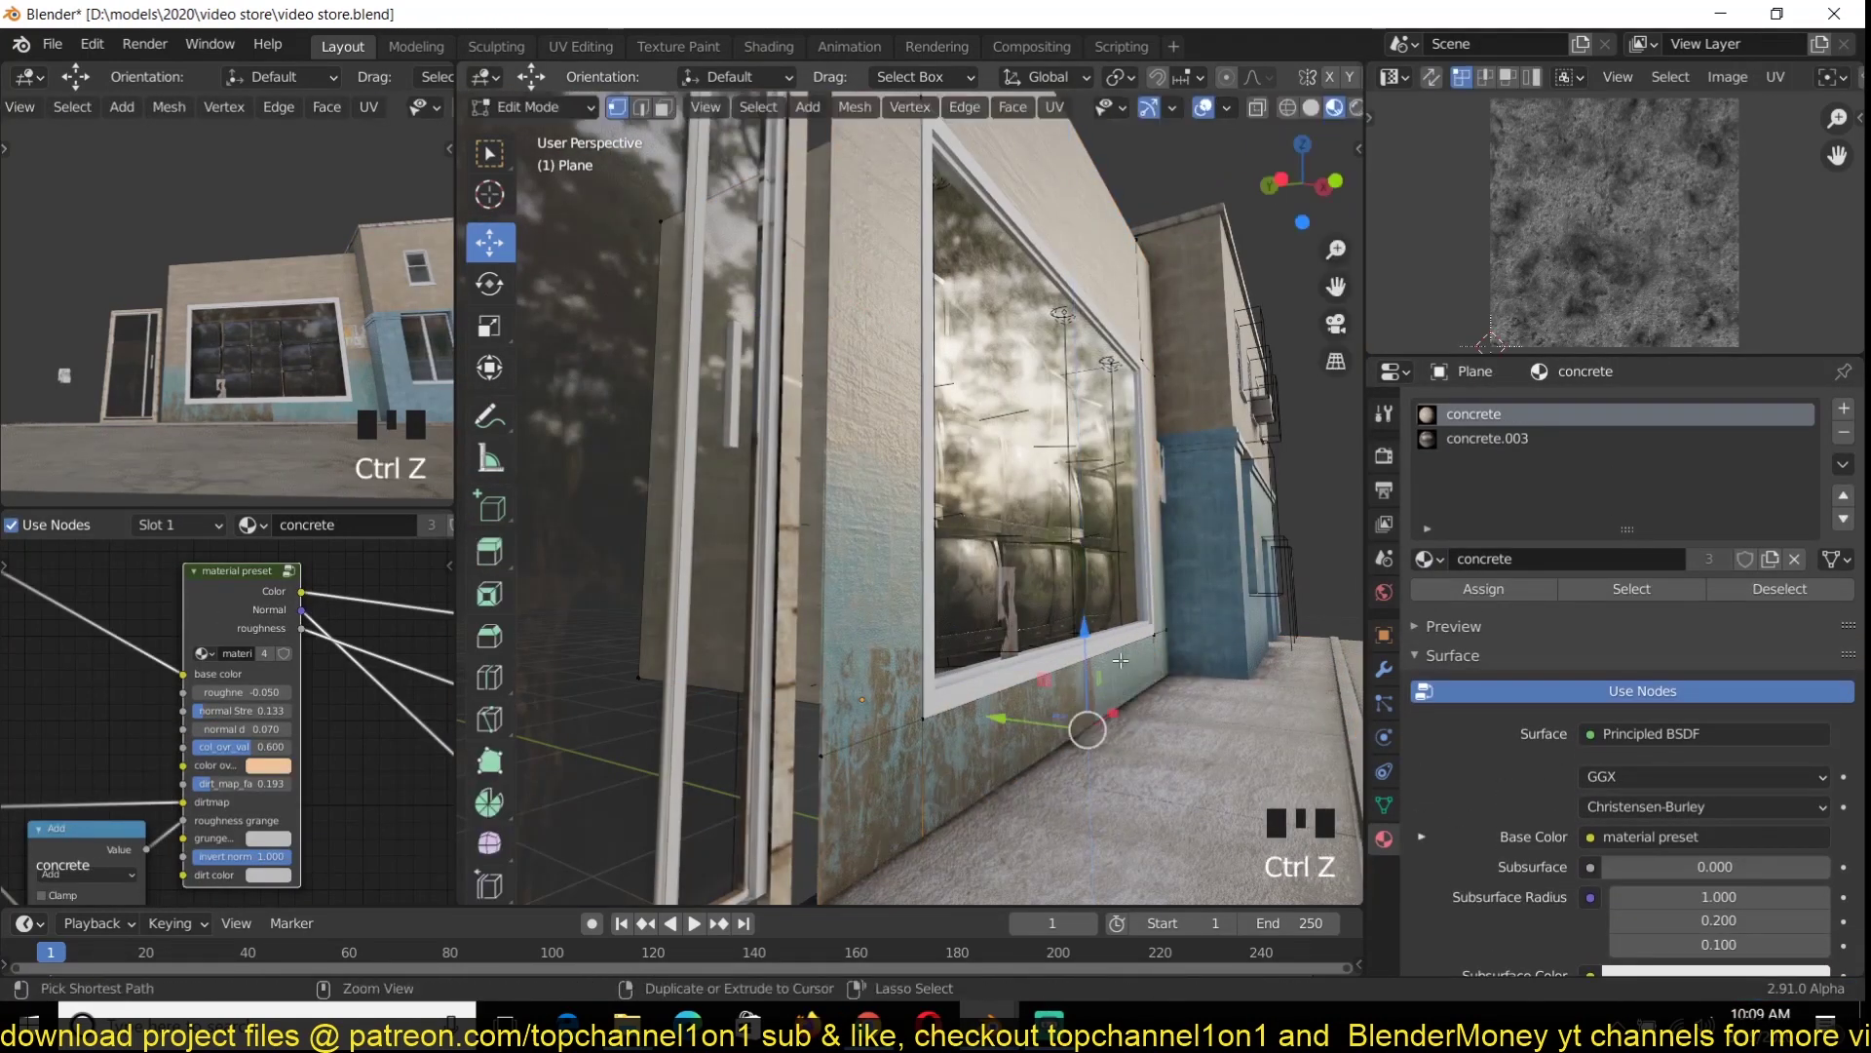
key(Tab)
key(ctrl+s)
click(656, 702)
key(z)
click(829, 703)
key(h)
click(837, 774)
key(alt+h)
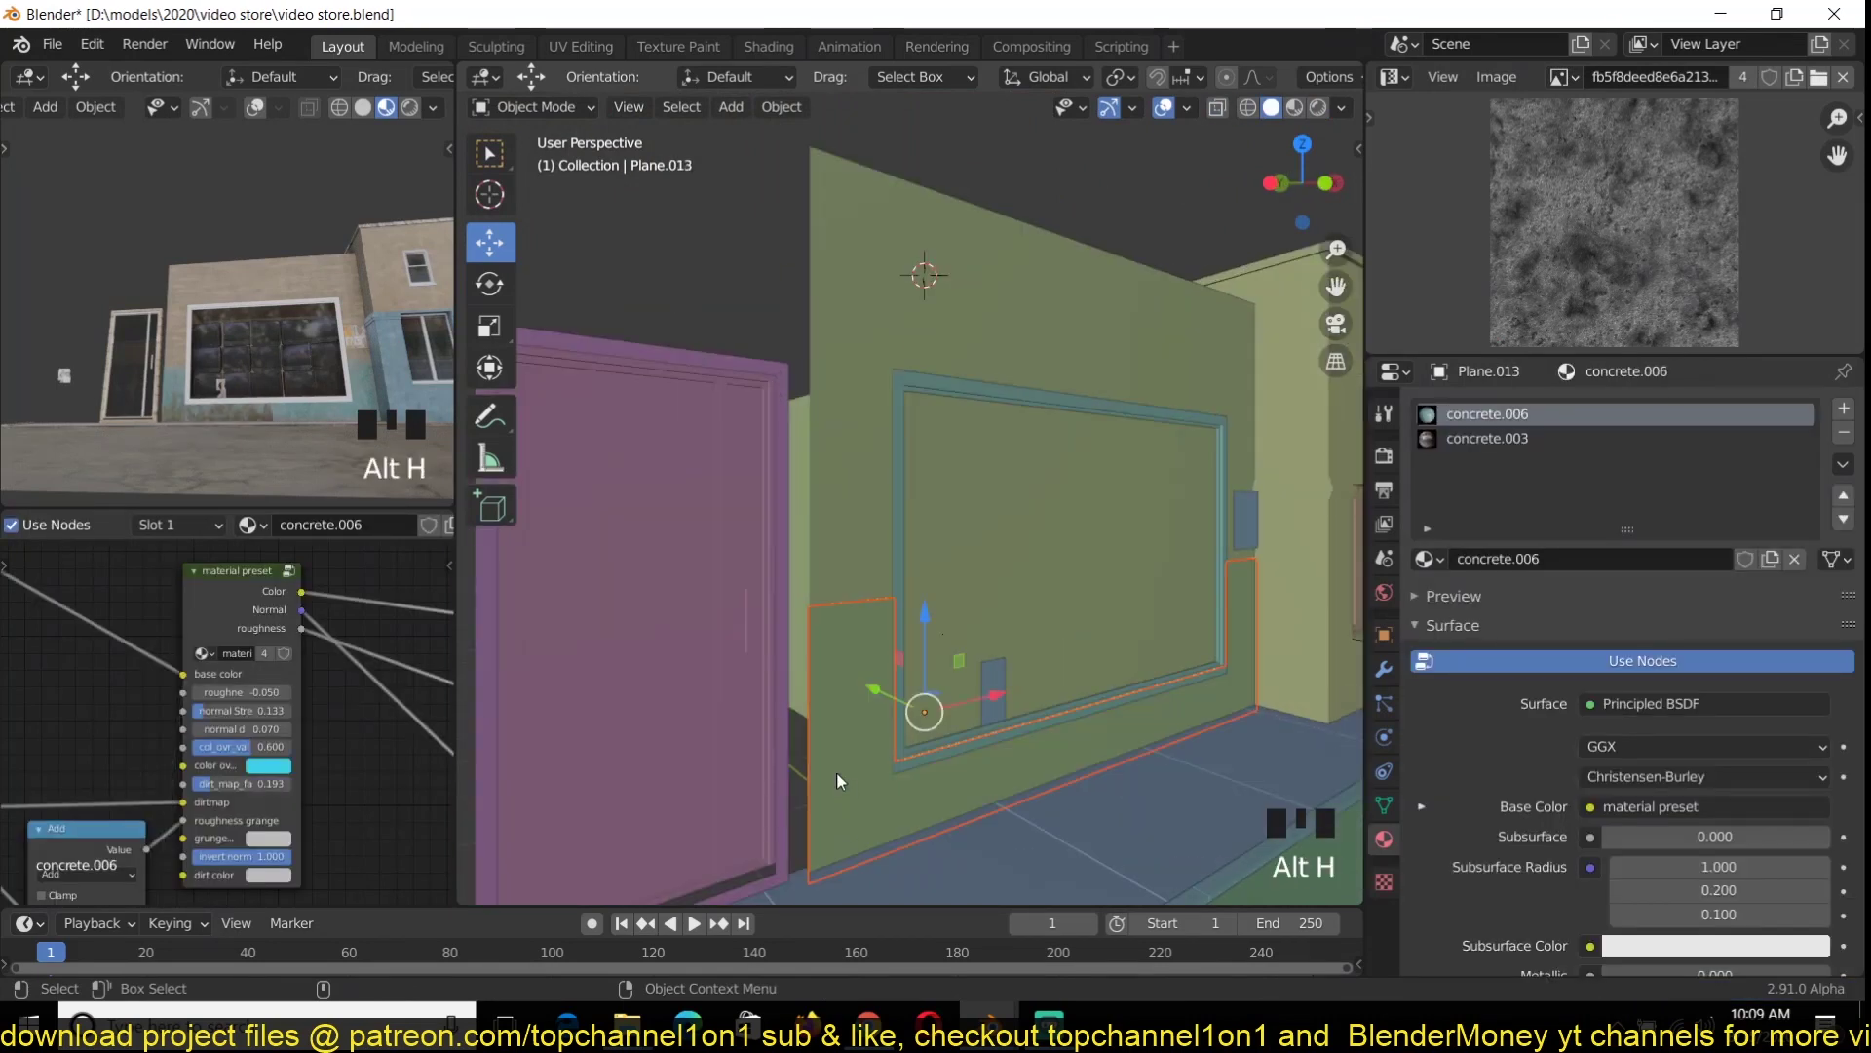
click(837, 774)
click(1293, 108)
click(1023, 770)
key(g)
right_click(1014, 768)
Set the decal panel's mapping to Location Y 0.3 m and Scale X 0.920 and save the file
click(1013, 768)
middle_drag(1014, 768, 927, 779)
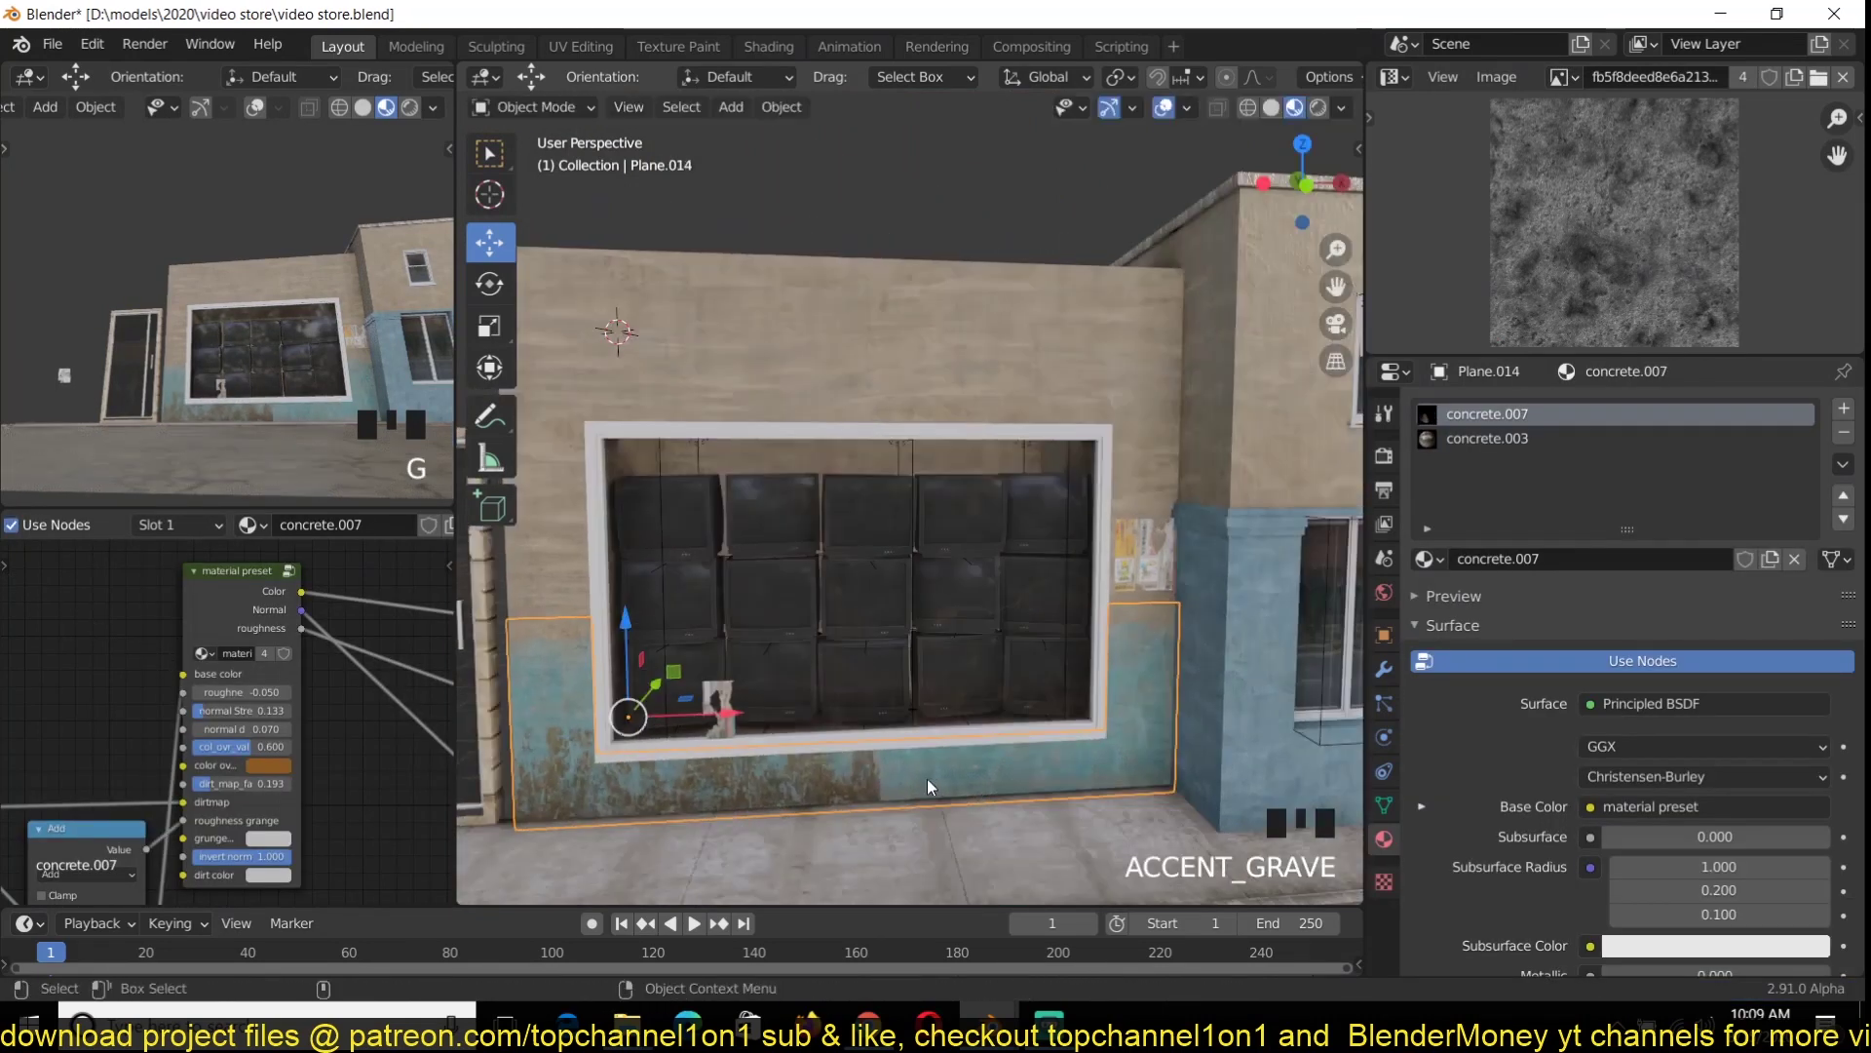
middle_drag(132, 780, 322, 702)
middle_drag(132, 770, 312, 682)
middle_drag(185, 738, 331, 760)
middle_drag(146, 682, 278, 624)
drag(234, 830, 272, 808)
key(ctrl+s)
middle_drag(179, 791, 10, 801)
click(306, 737)
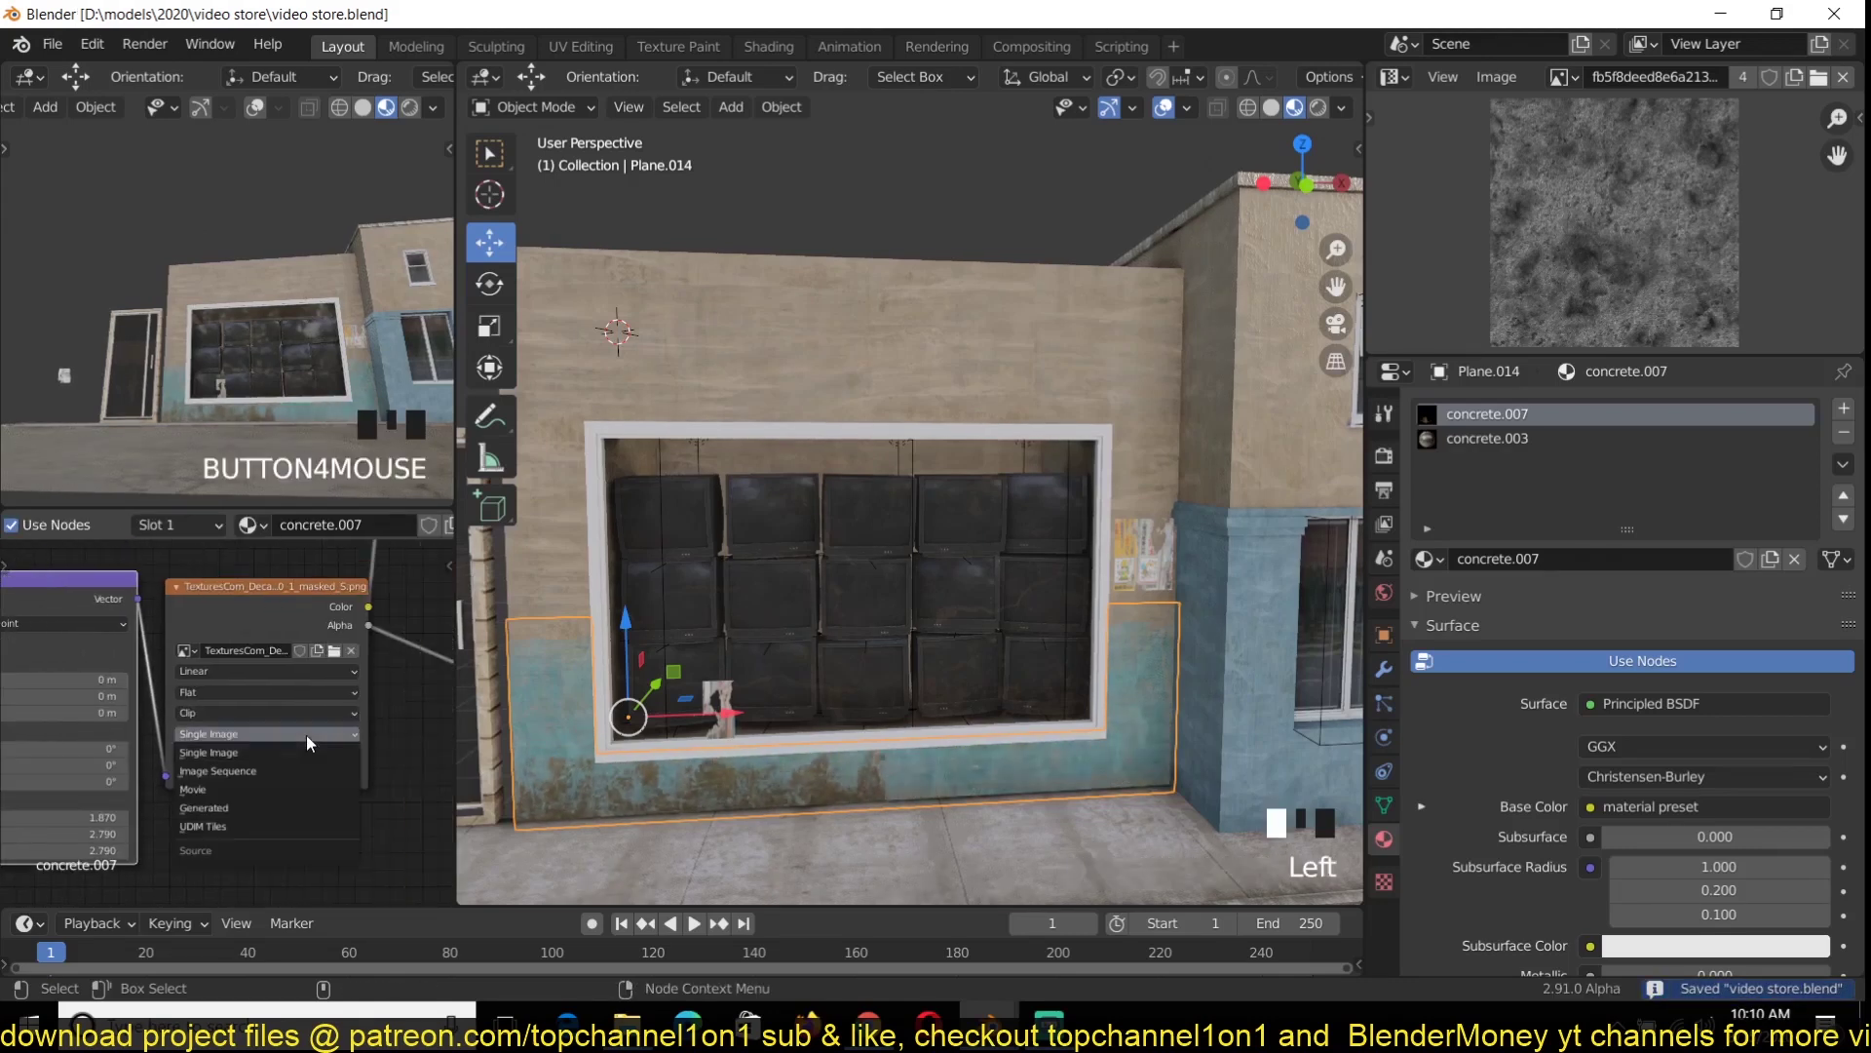
key(ctrl+s)
middle_drag(107, 885, 205, 848)
scroll(205, 849, down, 1)
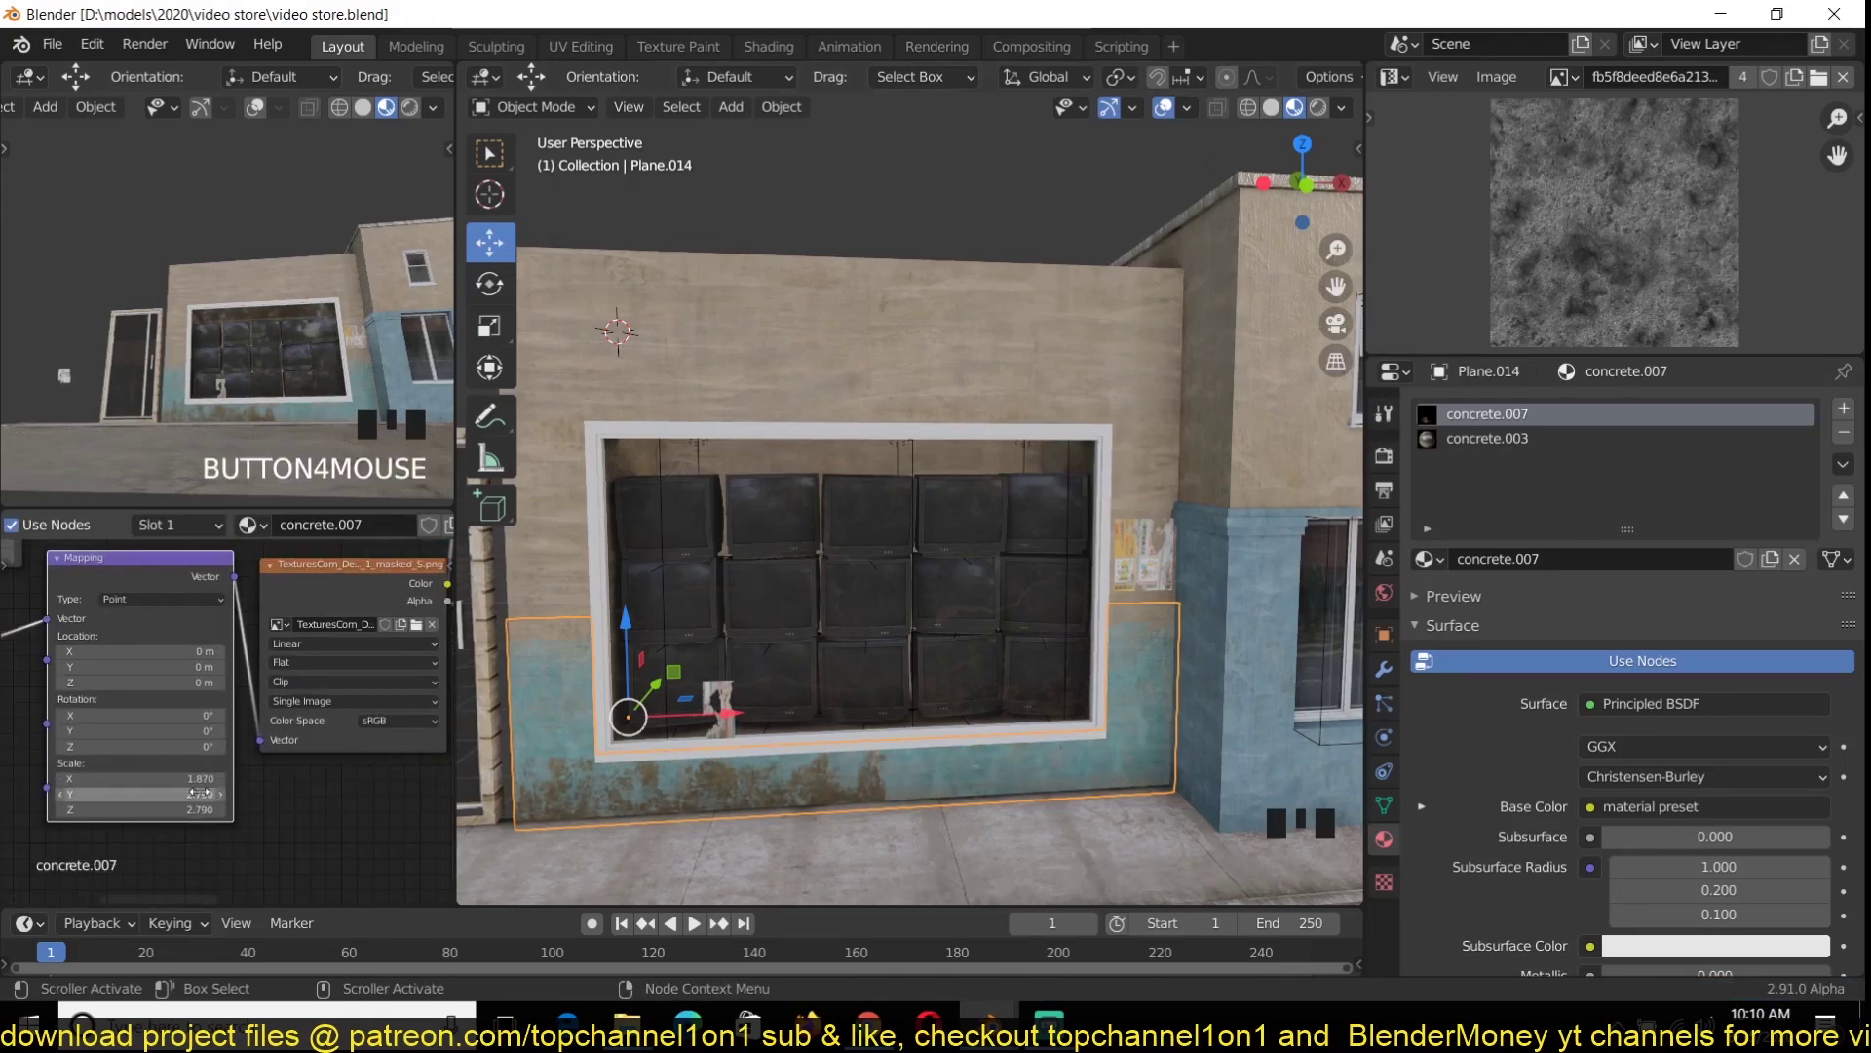
middle_drag(898, 784, 772, 773)
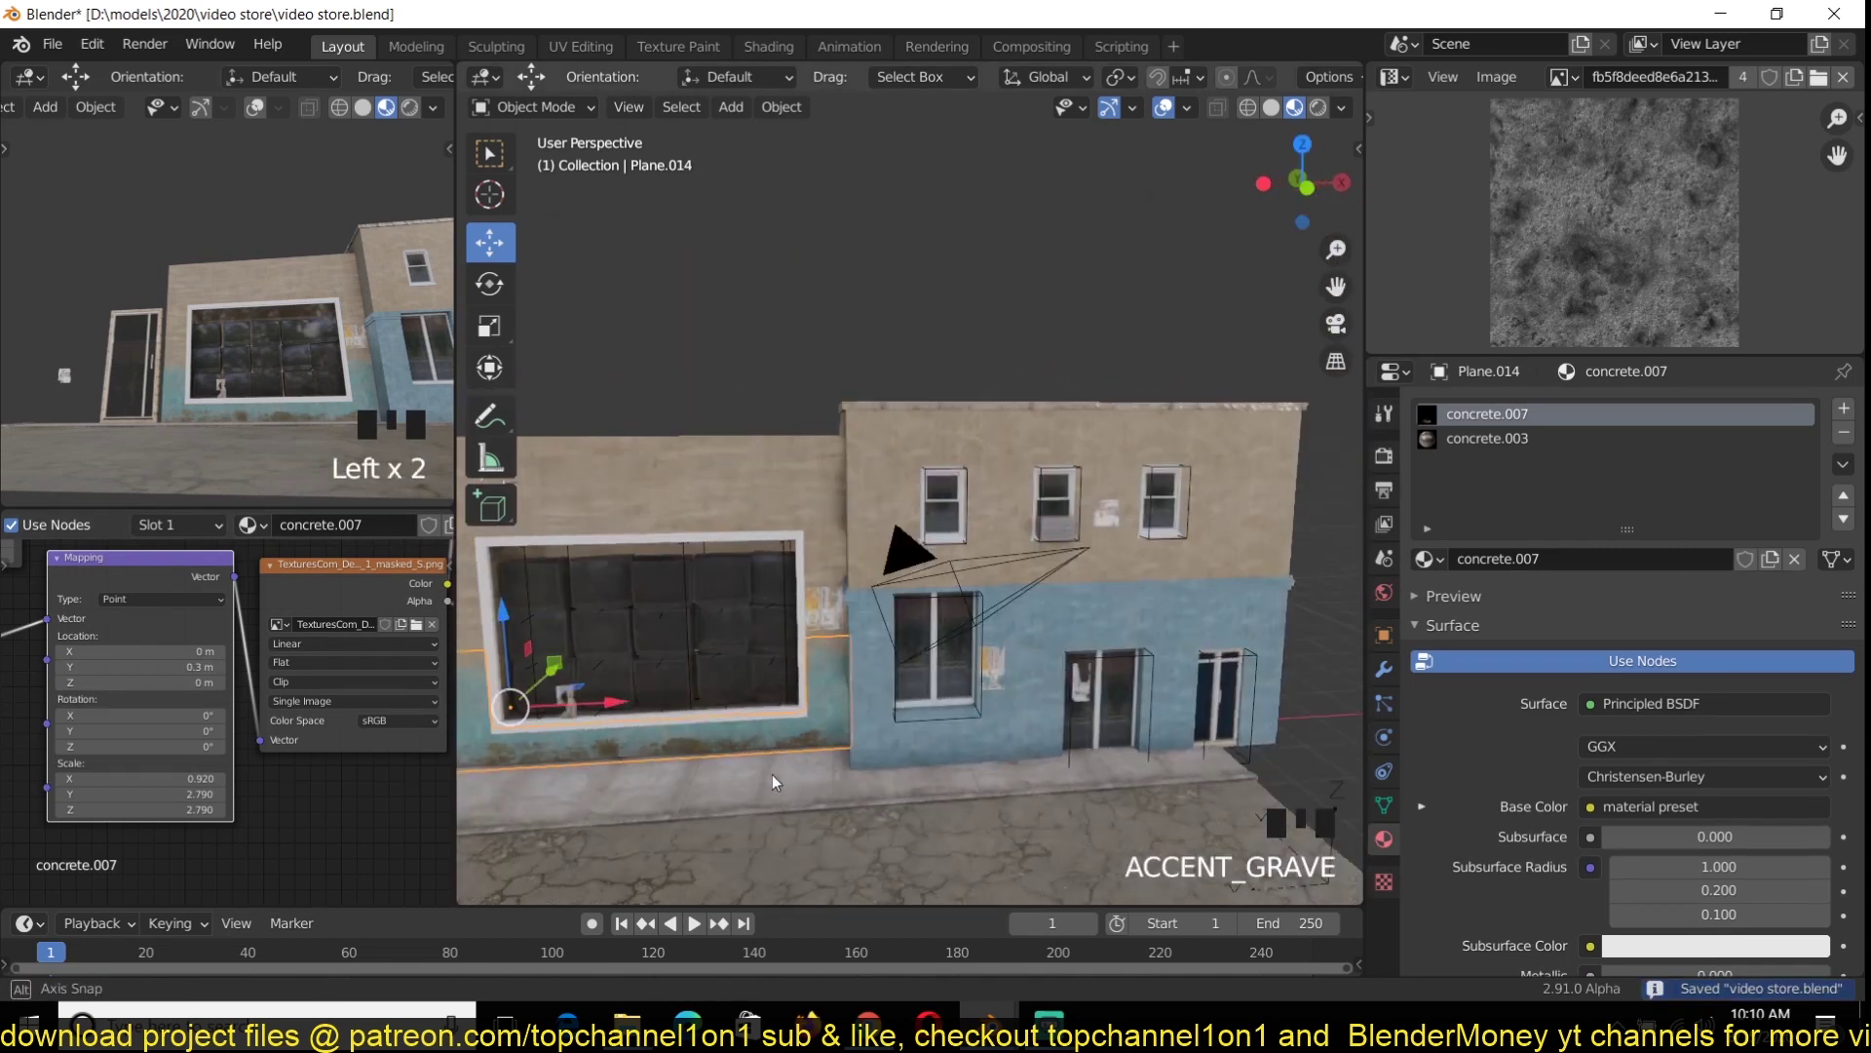
Duplicate the decal panel and place the copy over the base of the neighbouring building's front wall
drag(938, 707, 947, 729)
middle_drag(1038, 659, 971, 606)
key(grave)
drag(916, 689, 921, 682)
Reshape the copied decal panel's mesh to fit around the neighbouring building's doorways and save the file
key(Tab)
key(1)
middle_drag(975, 644, 1057, 630)
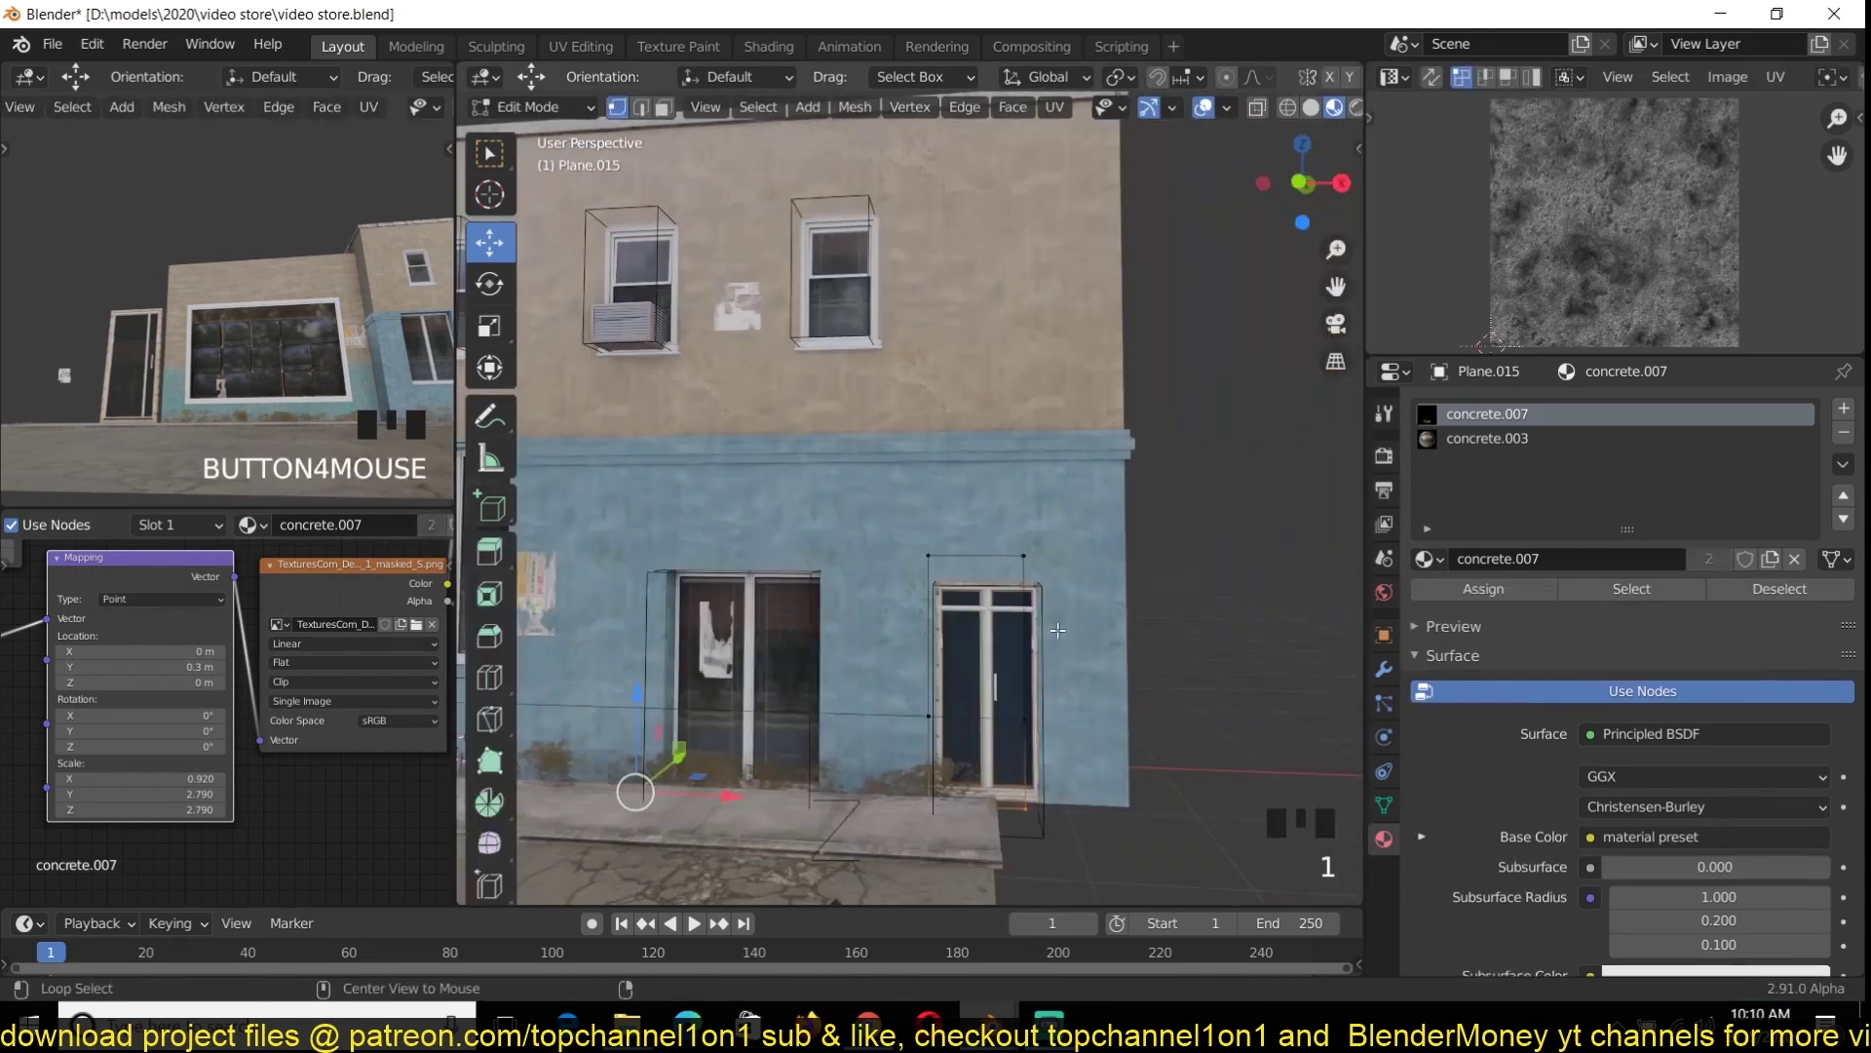
key(Tab)
key(Tab)
middle_drag(975, 682, 1077, 689)
key(Tab)
key(grave)
key(ctrl+s)
Raise the selected part of the copied decal panel's mesh along Z beside the building's doorway
click(1078, 689)
key(Tab)
key(Tab)
right_click(956, 634)
click(990, 631)
key(Tab)
key(g)
key(z)
click(993, 527)
key(alt+a)
key(Tab)
Switch the camera viewport to rendered shading, add an area light, and place and rotate it to face the buildings
key(grave)
click(409, 107)
key(KP_1)
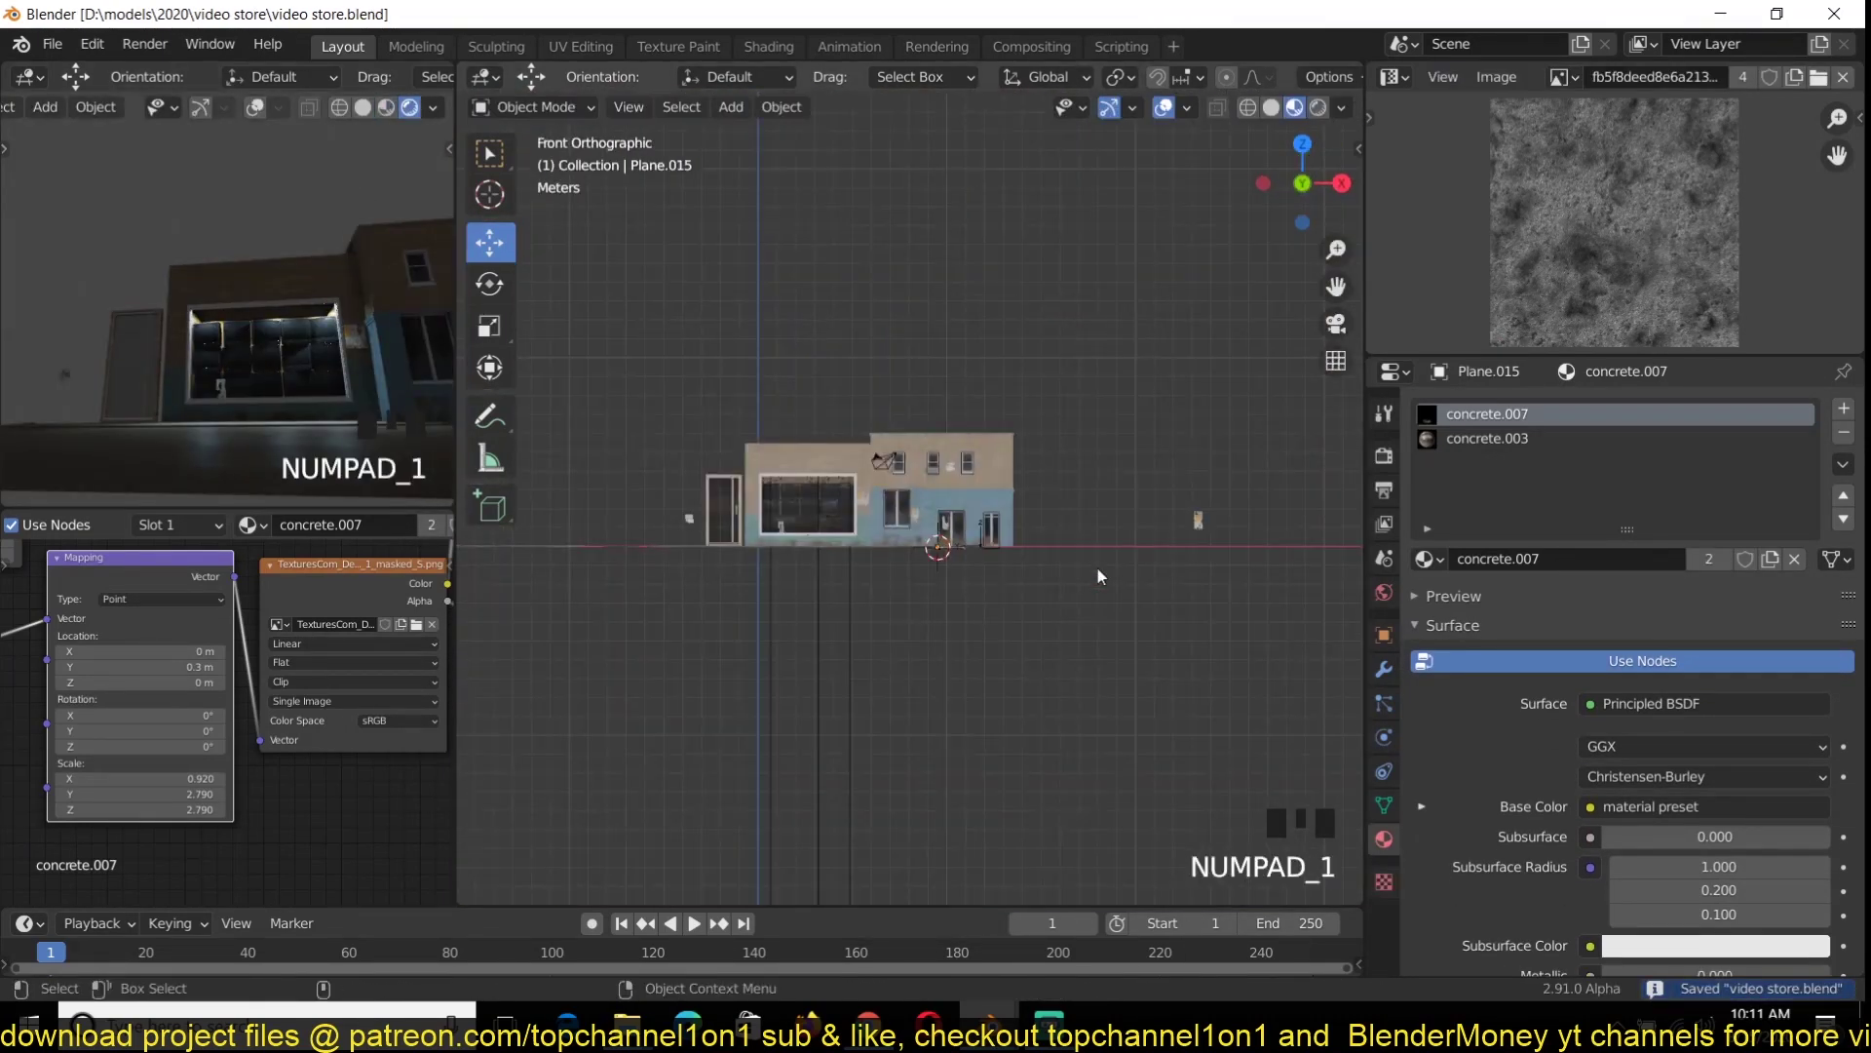
key(shift+a)
mouse_move(1053, 685)
click(1188, 762)
key(KP_7)
key(KP_7)
key(KP_7)
click(1277, 624)
Set the area light's power to 100 W and its colour to a warm pale orange
double_click(1704, 567)
text(100)
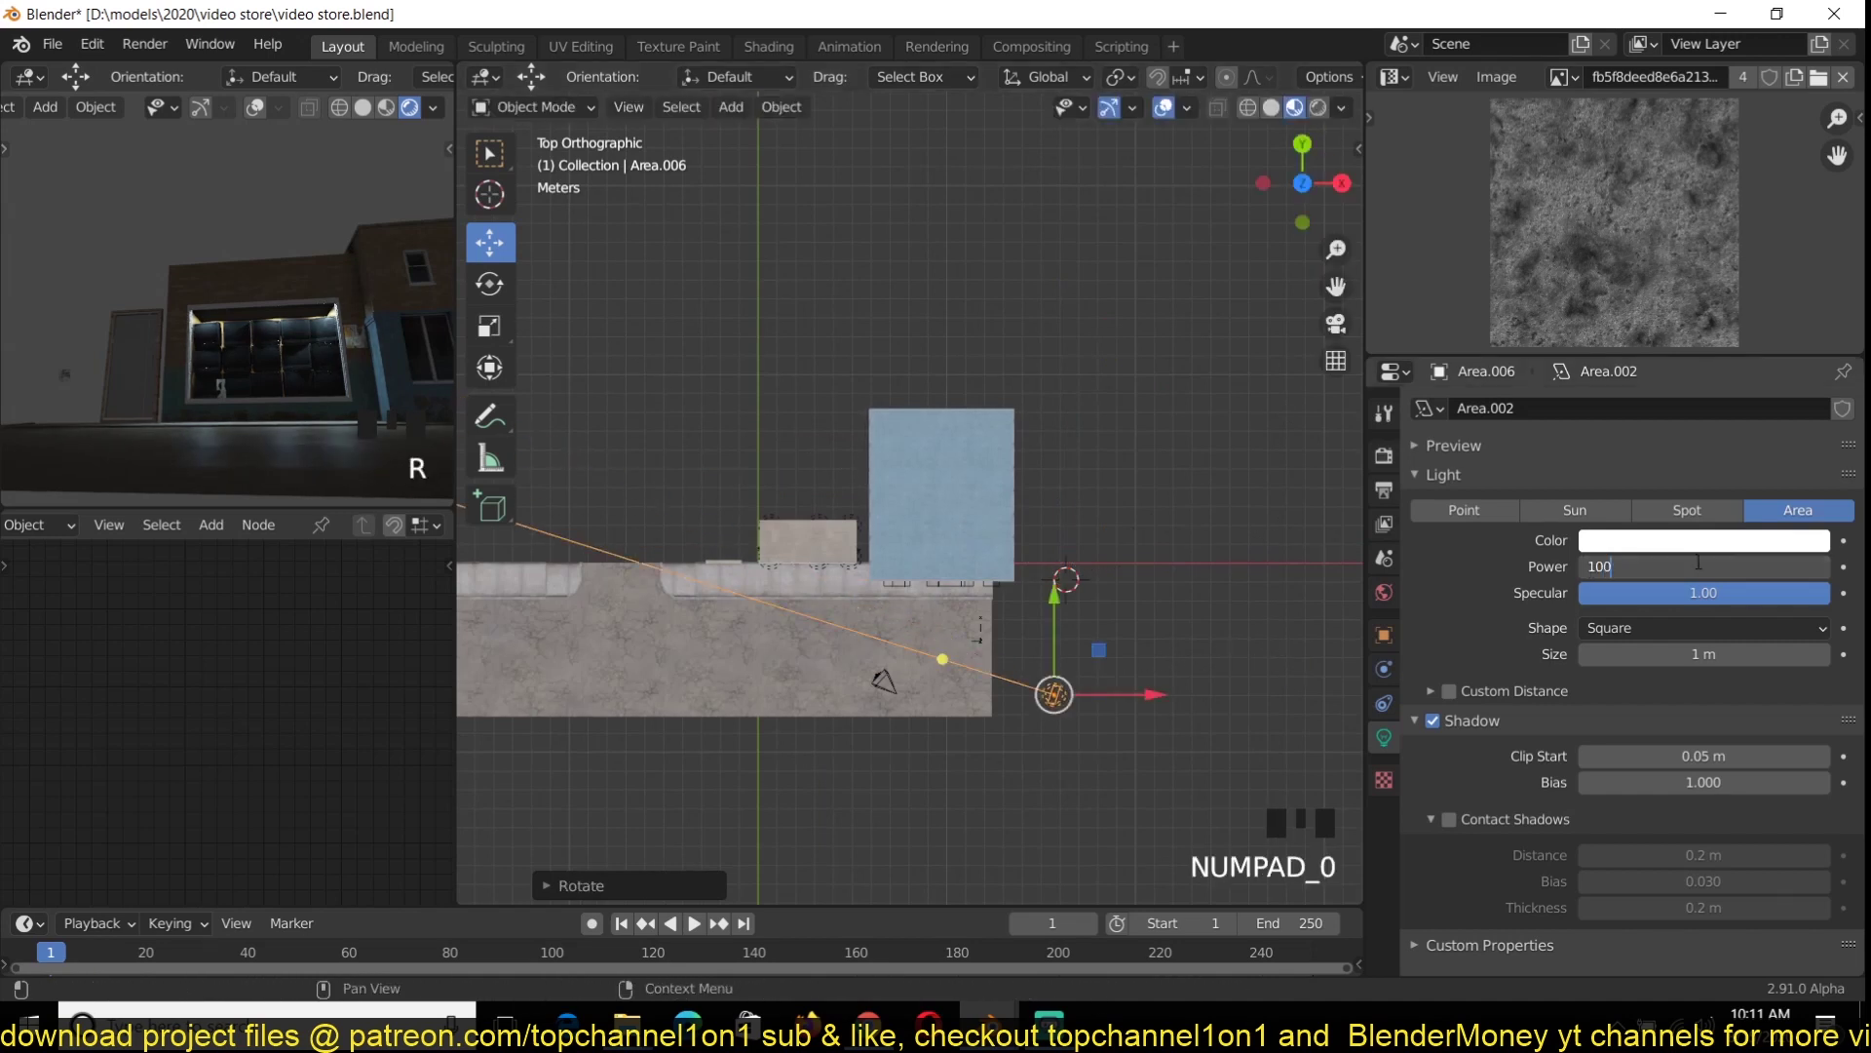
click(1704, 540)
click(1692, 326)
Raise the area light above the buildings in front view and set its power to 1000 W
key(KP_1)
double_click(1703, 571)
text(1000)
key(Return)
scroll(376, 354, down, 2)
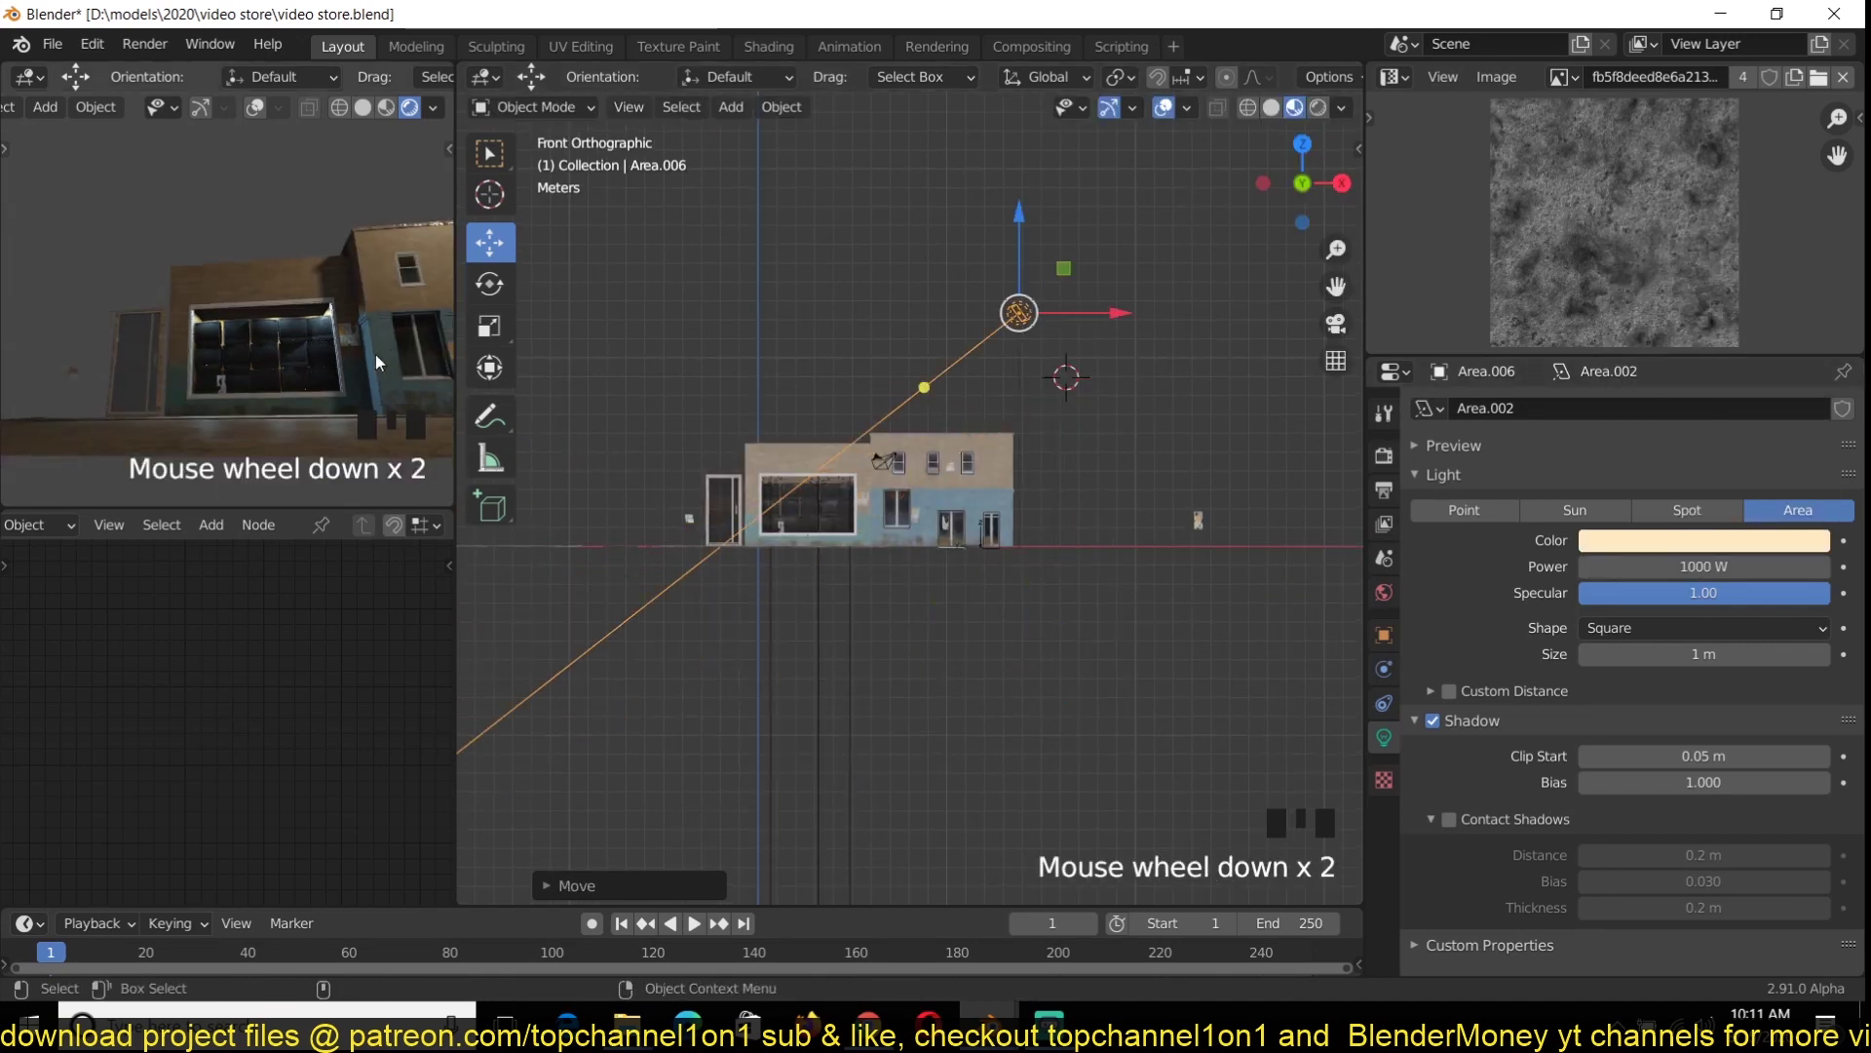
Save the file, darken the area light's colour to a muted tan, and reposition the light in top view
key(ctrl+s)
click(1704, 541)
click(1814, 280)
key(KP_7)
key(g)
click(970, 352)
Reset the area light's rotation, re-aim it in front and top views, set its size to 2.41 m, and save
key(alt+r)
key(KP_1)
key(r)
click(1107, 635)
key(KP_7)
key(r)
drag(1706, 653, 1783, 654)
key(ctrl+s)
Add an area light at the upper-storey window nearest the building's corner, rotate it 90° about X, and adjust its position
scroll(1078, 754, up, 5)
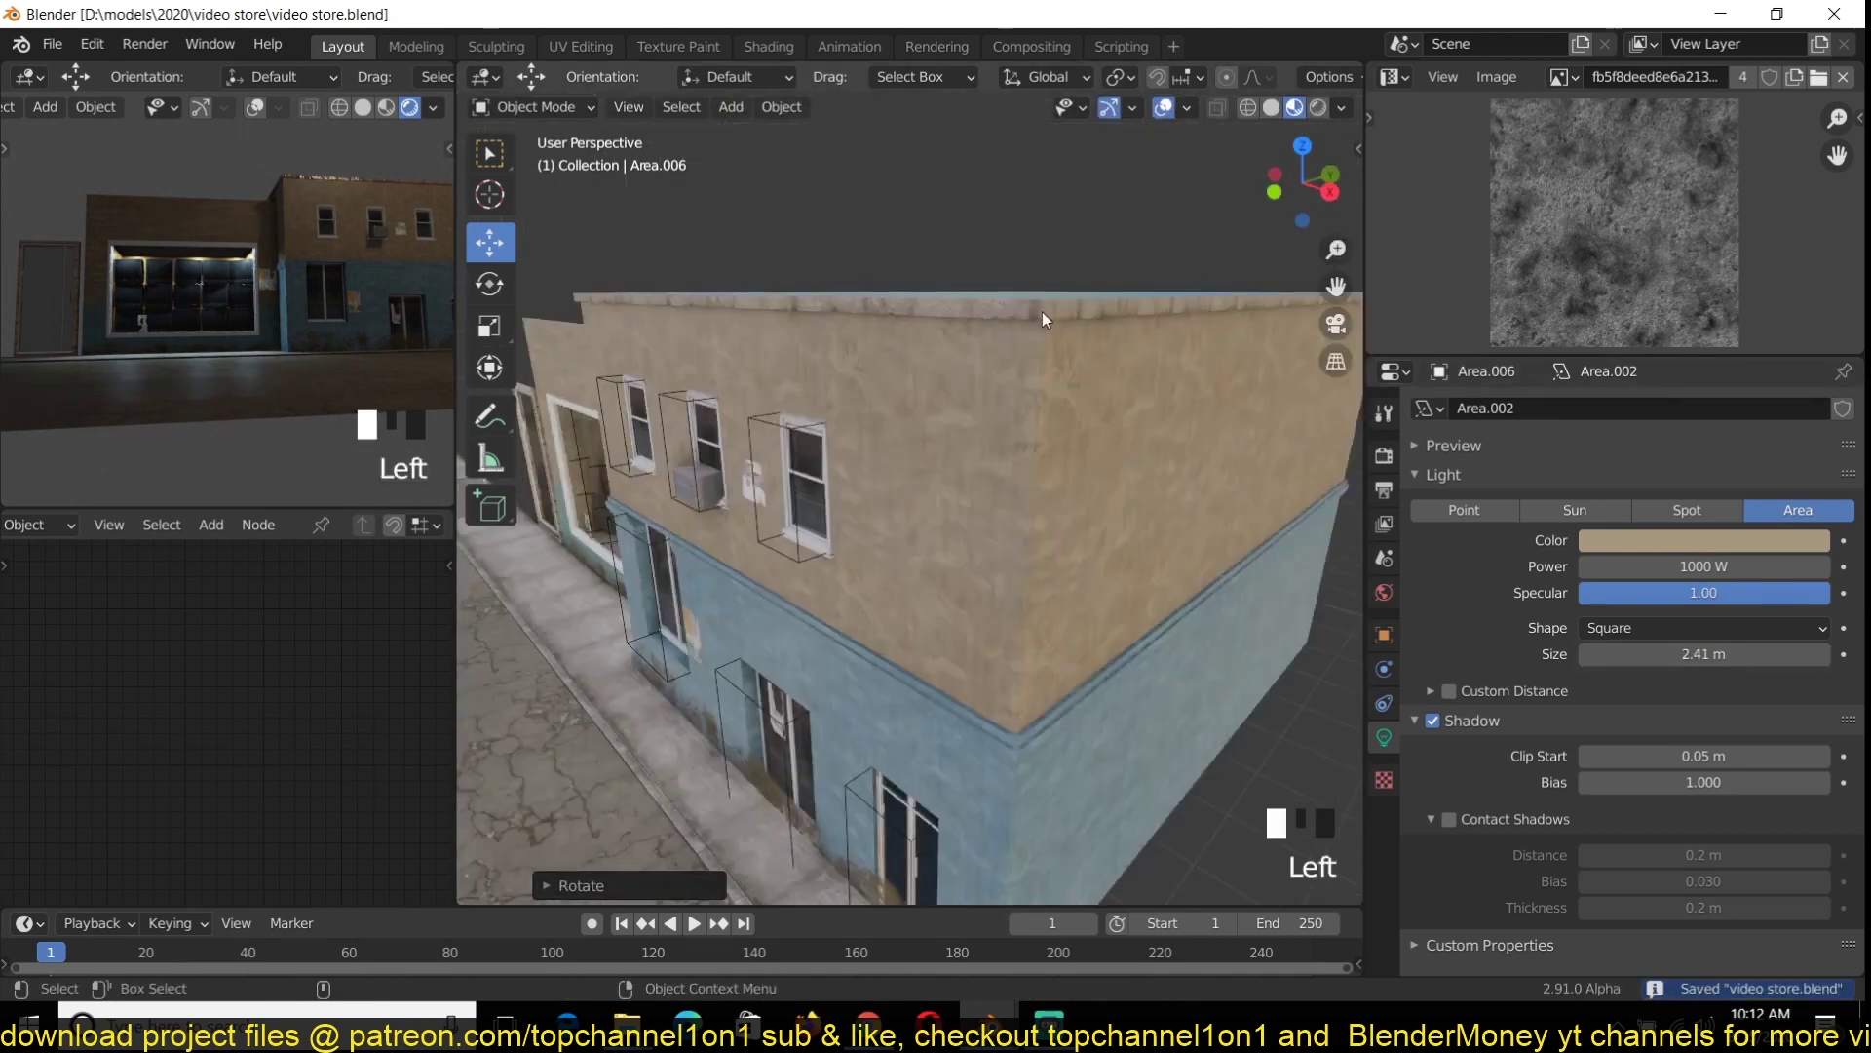
click(1043, 312)
key(KP_Decimal)
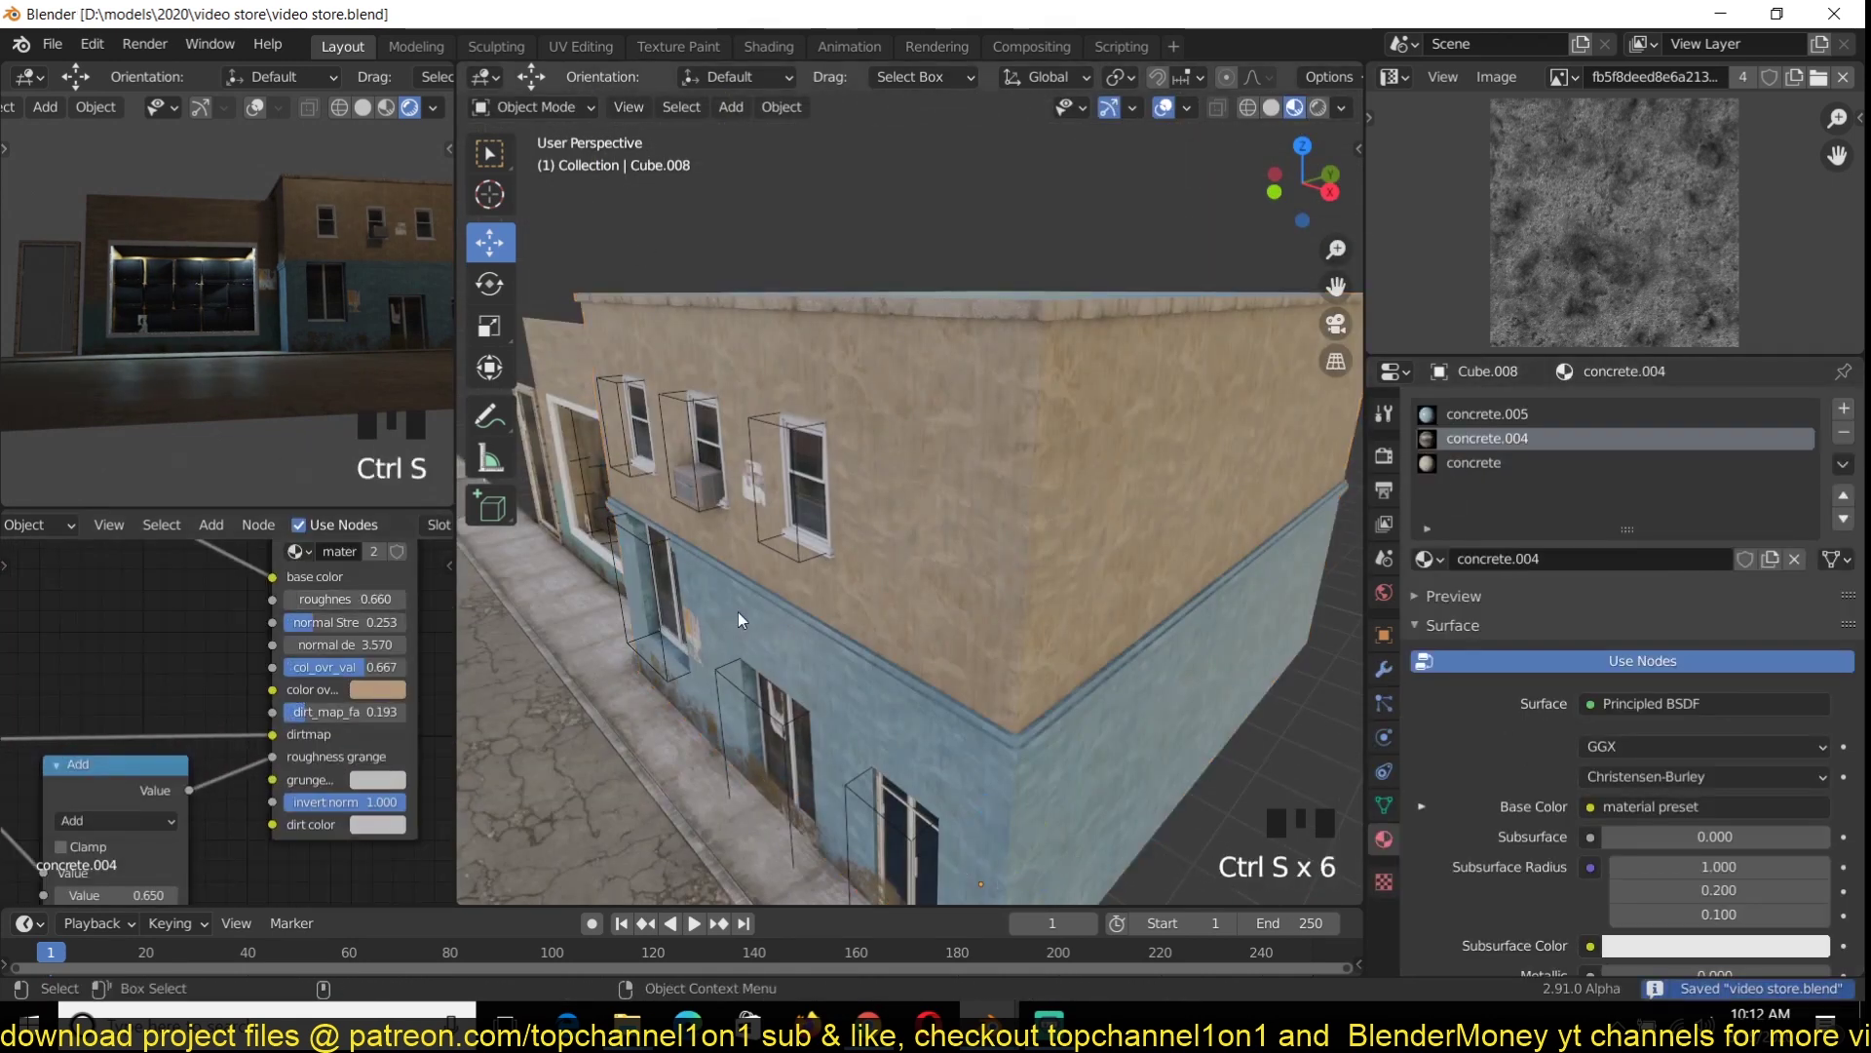
key(shift+a)
click(916, 559)
key(KP_Decimal)
key(grave)
text(rx)
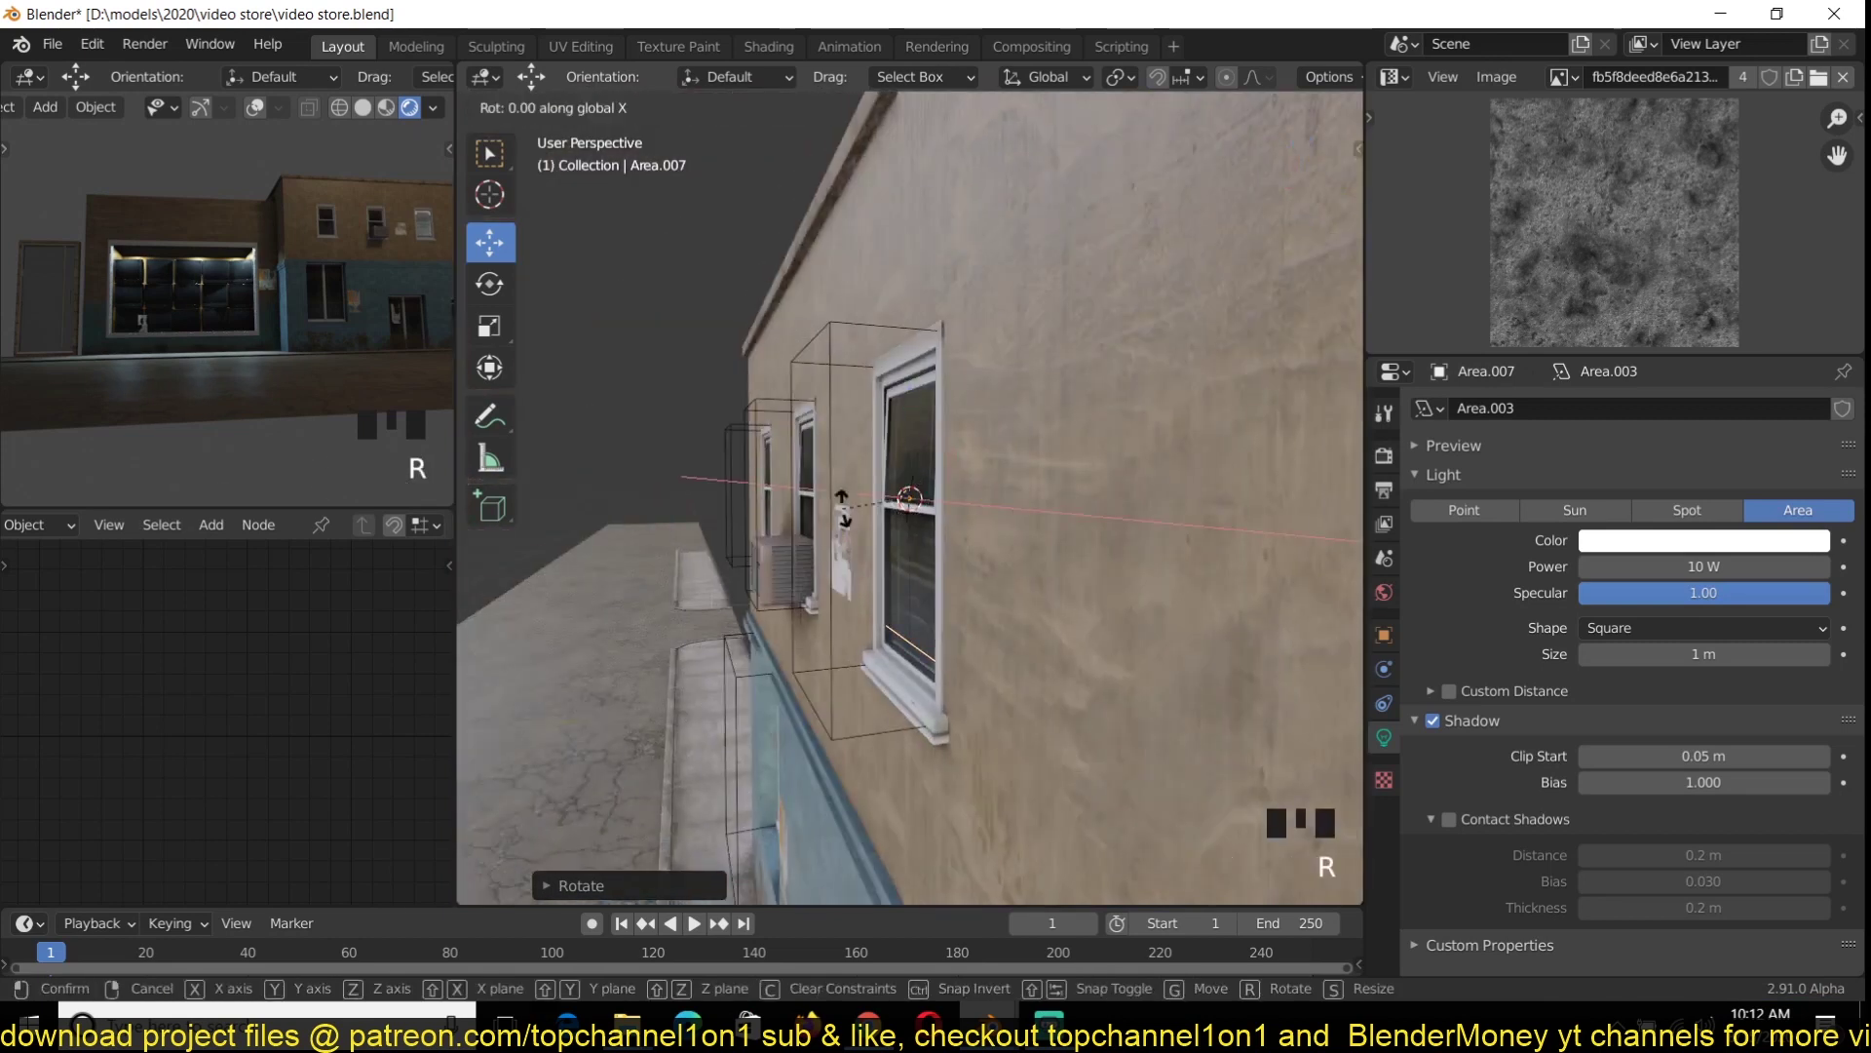
text(90)
key(Return)
key(grave)
drag(1002, 495, 1019, 494)
Set the window light's power to 100 W, its shape to Rectangle and its colour to a pale orange
click(1617, 566)
text(100)
key(Return)
key(grave)
drag(914, 354, 922, 429)
click(1703, 628)
click(1648, 680)
click(1704, 540)
click(1688, 331)
Preview individual nodes of the upper window's material through the emission viewer, and restore the Mix Shader output
middle_drag(838, 565, 1033, 488)
click(901, 439)
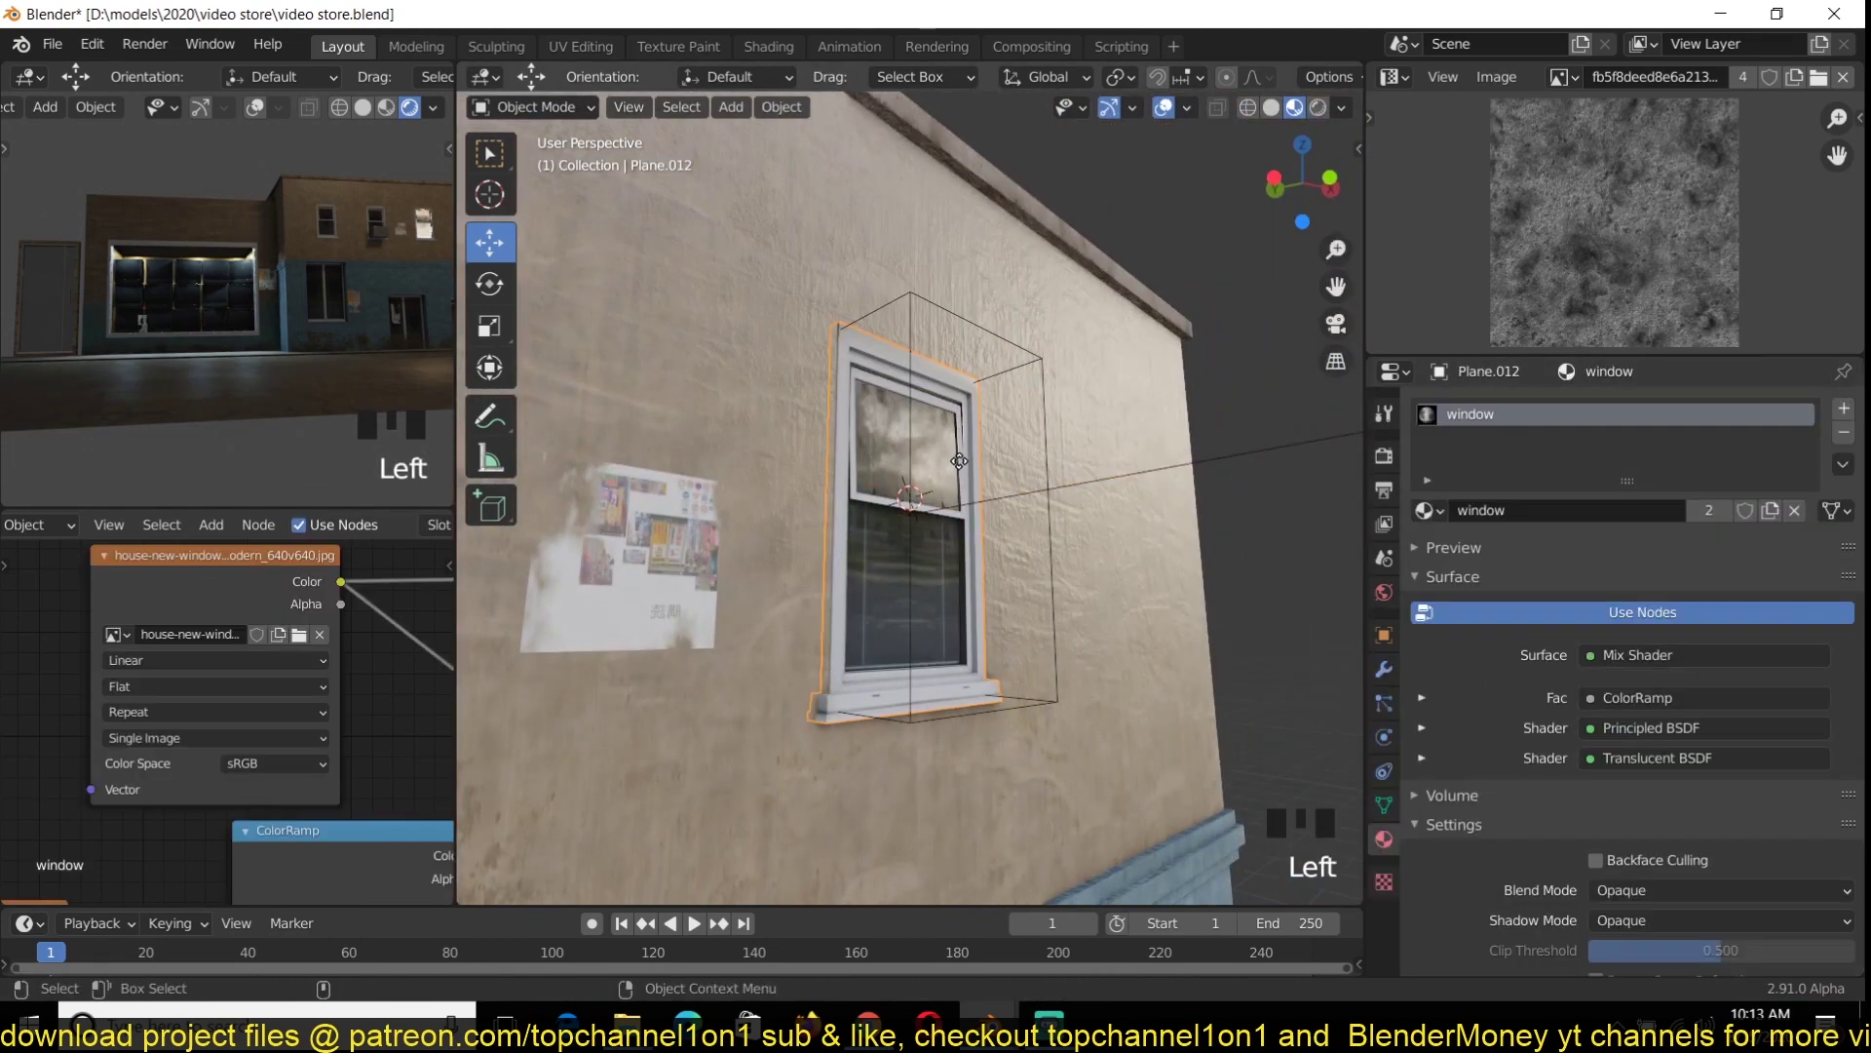
scroll(234, 721, down, 6)
scroll(234, 682, up, 3)
ctrl+shift+click(239, 643)
ctrl+shift+click(368, 714)
middle_drag(175, 723, 370, 704)
key(ctrl+s)
scroll(37, 704, down, 1)
middle_drag(37, 703, 164, 703)
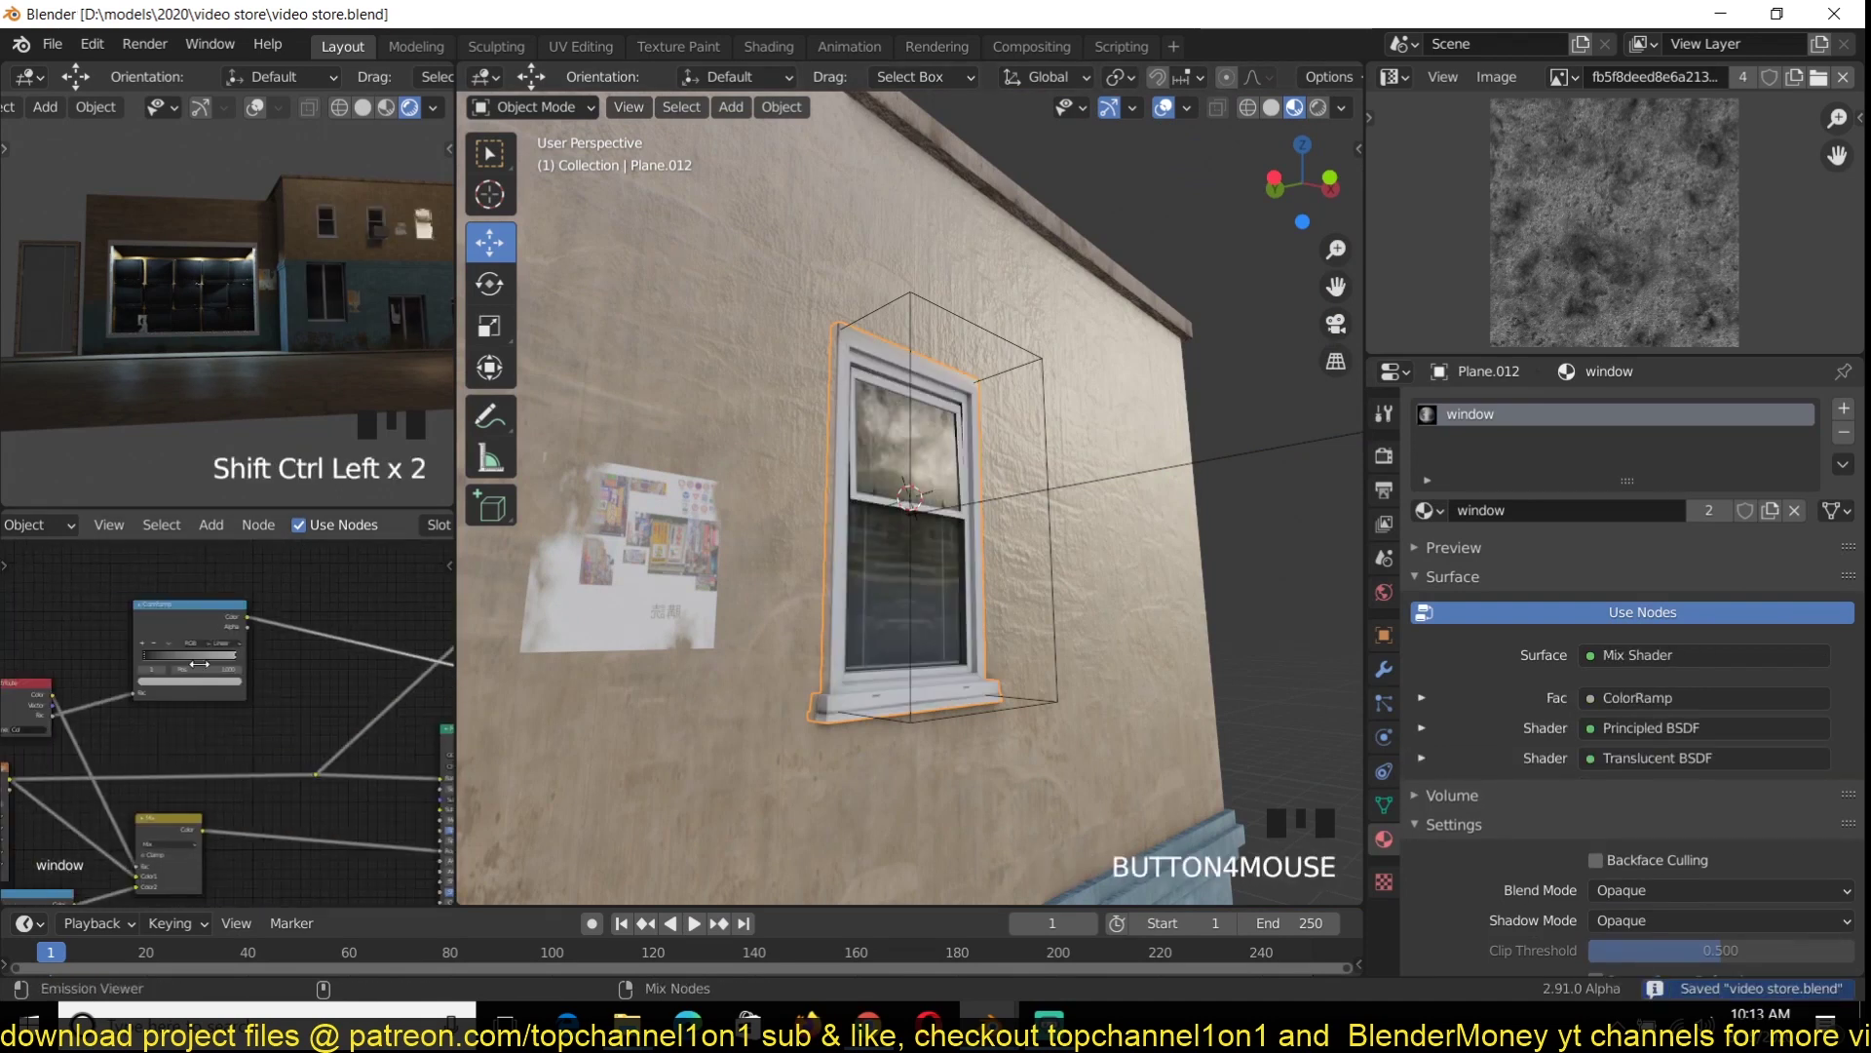
ctrl+shift+click(190, 629)
middle_drag(390, 692, 92, 704)
ctrl+shift+click(327, 698)
Fit the rectangular light inside the window at 0.385 by 0.769 m and enable its contact shadows
click(1070, 487)
key(grave)
click(988, 372)
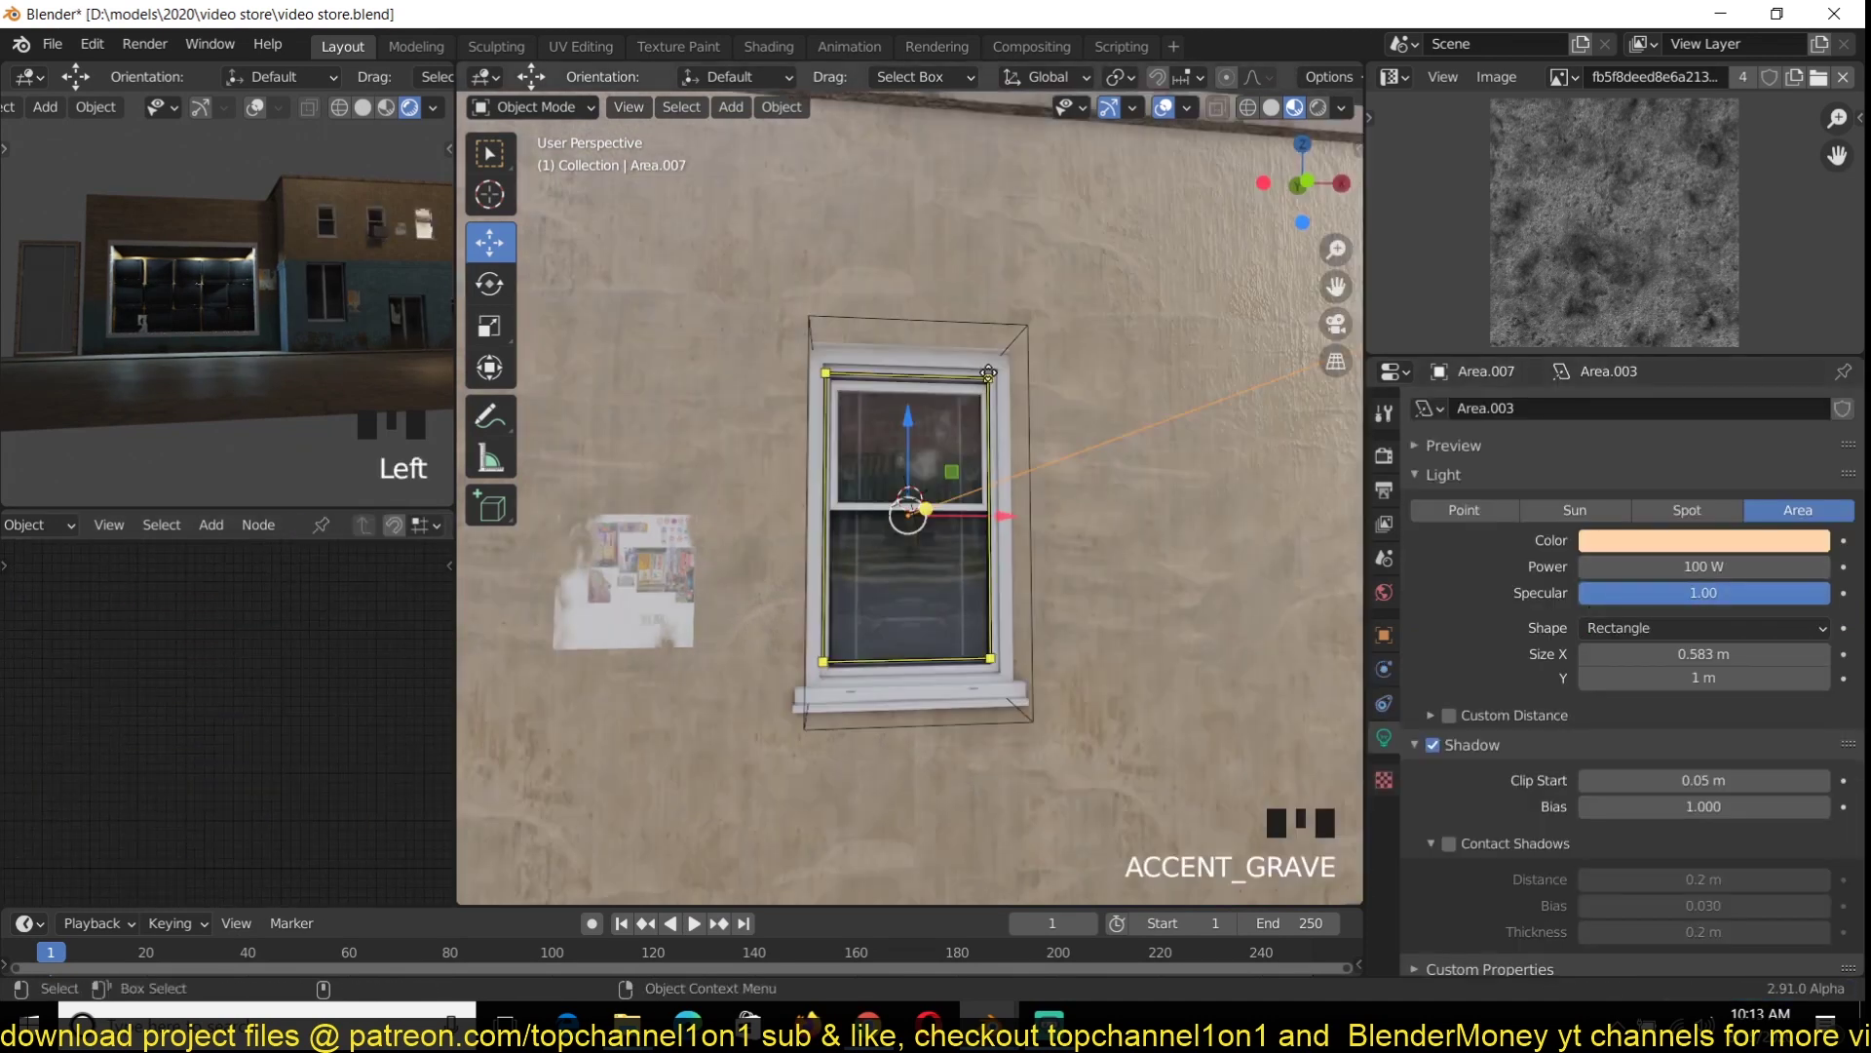
key(KP_Decimal)
scroll(365, 362, up, 2)
key(ctrl+s)
click(1433, 745)
click(1433, 745)
key(ctrl+s)
drag(1706, 654, 1661, 677)
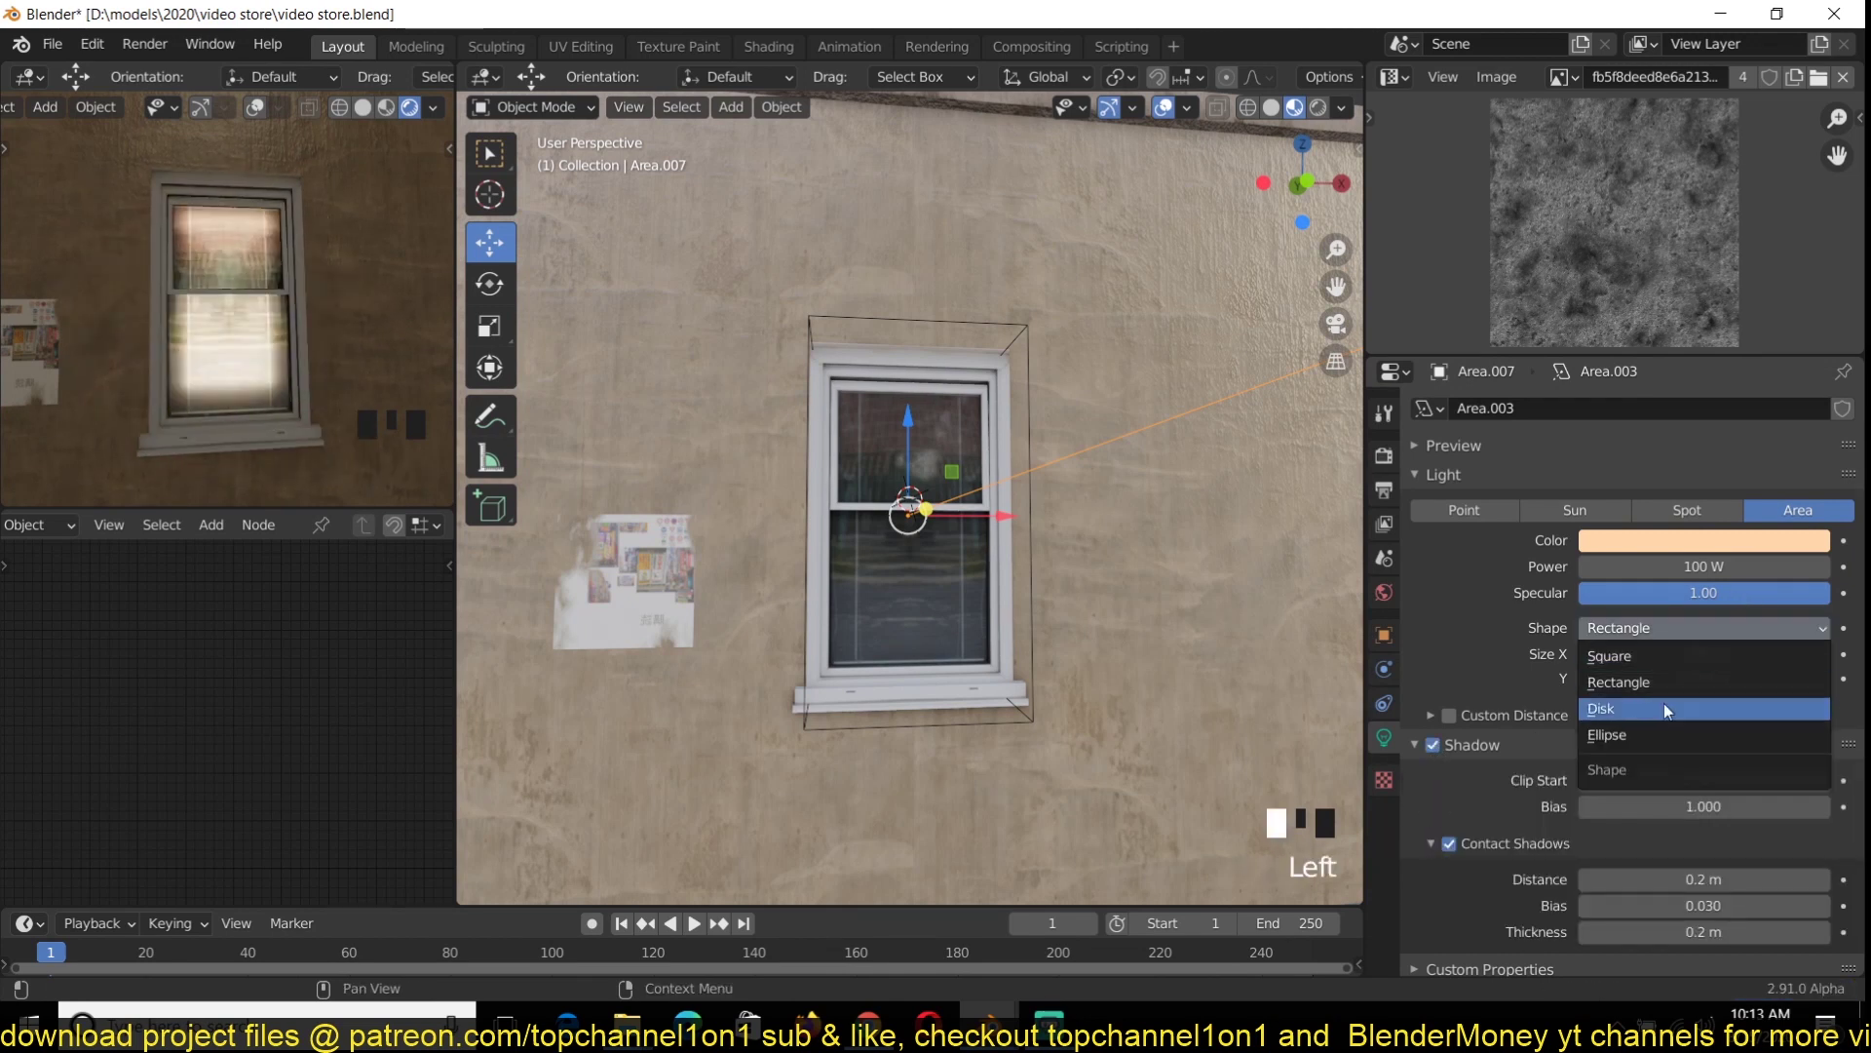
click(1664, 737)
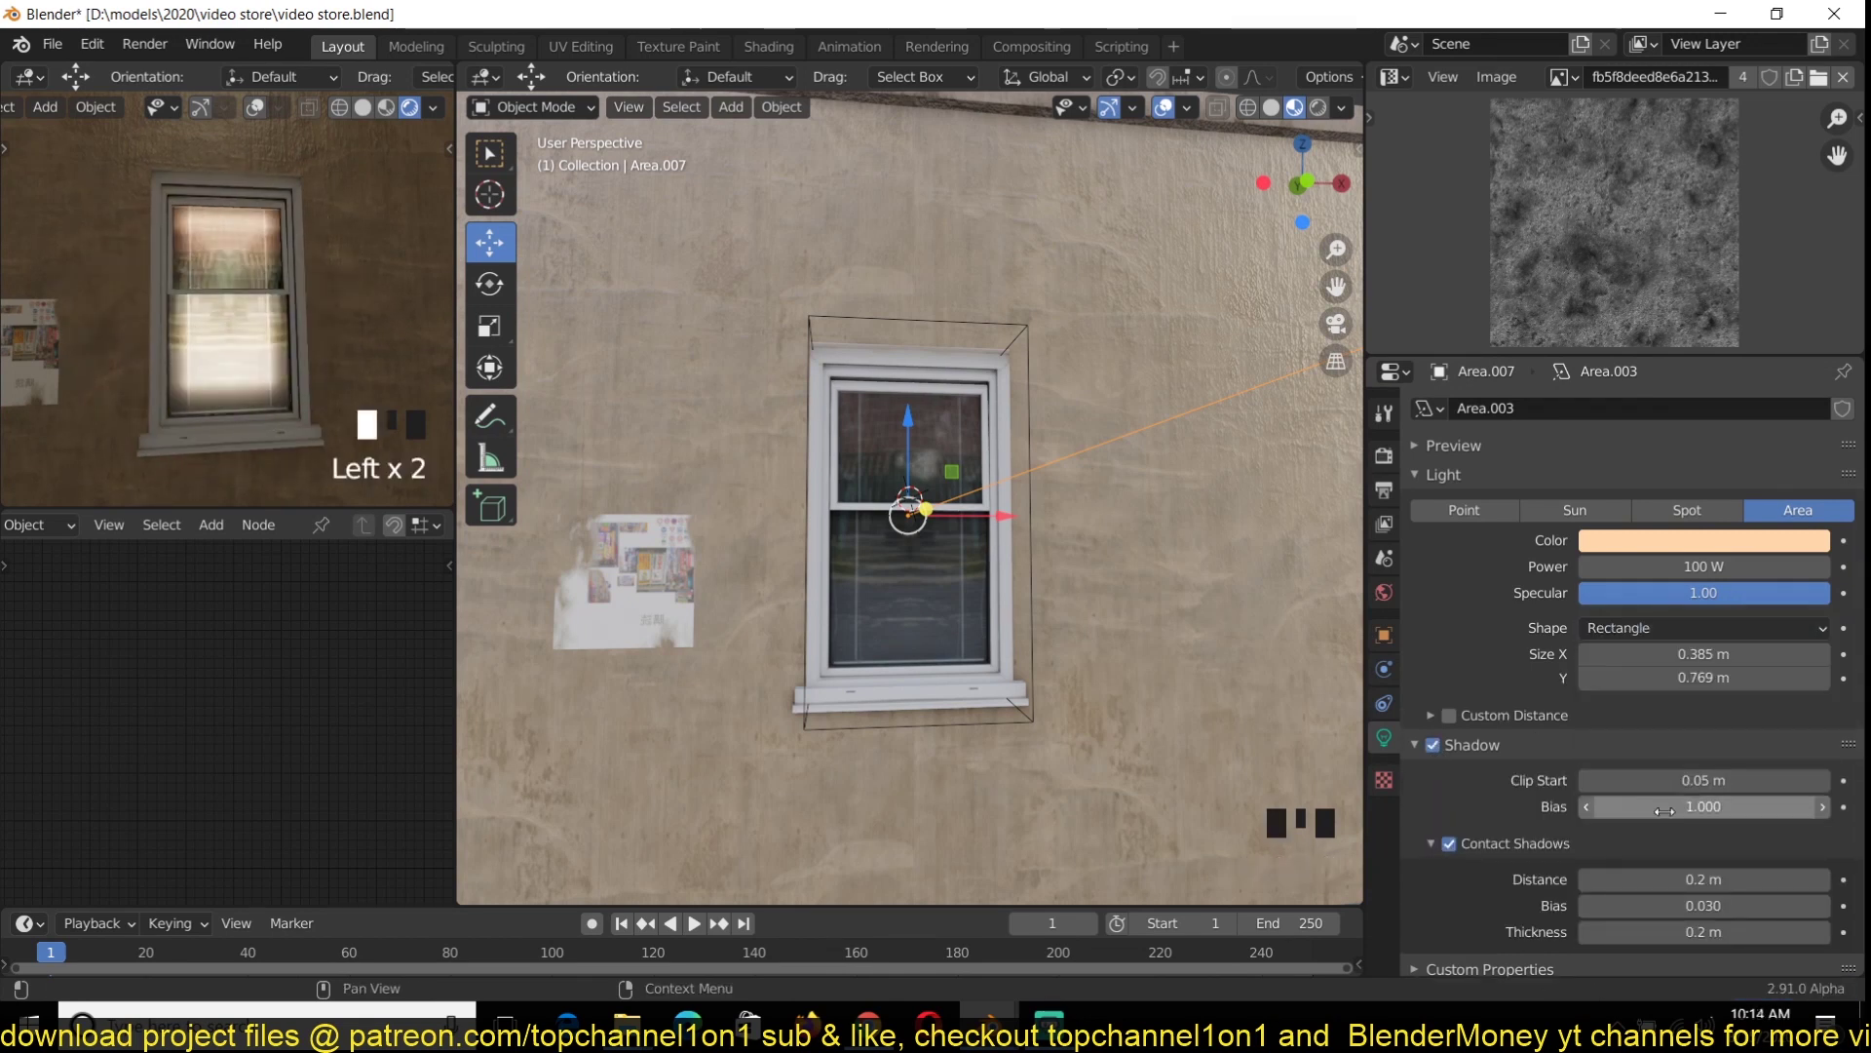
Change the window light's colour to golden yellow, set its size to 0.435 by 0.819 m, and save
click(1703, 540)
click(1623, 361)
scroll(265, 355, down, 3)
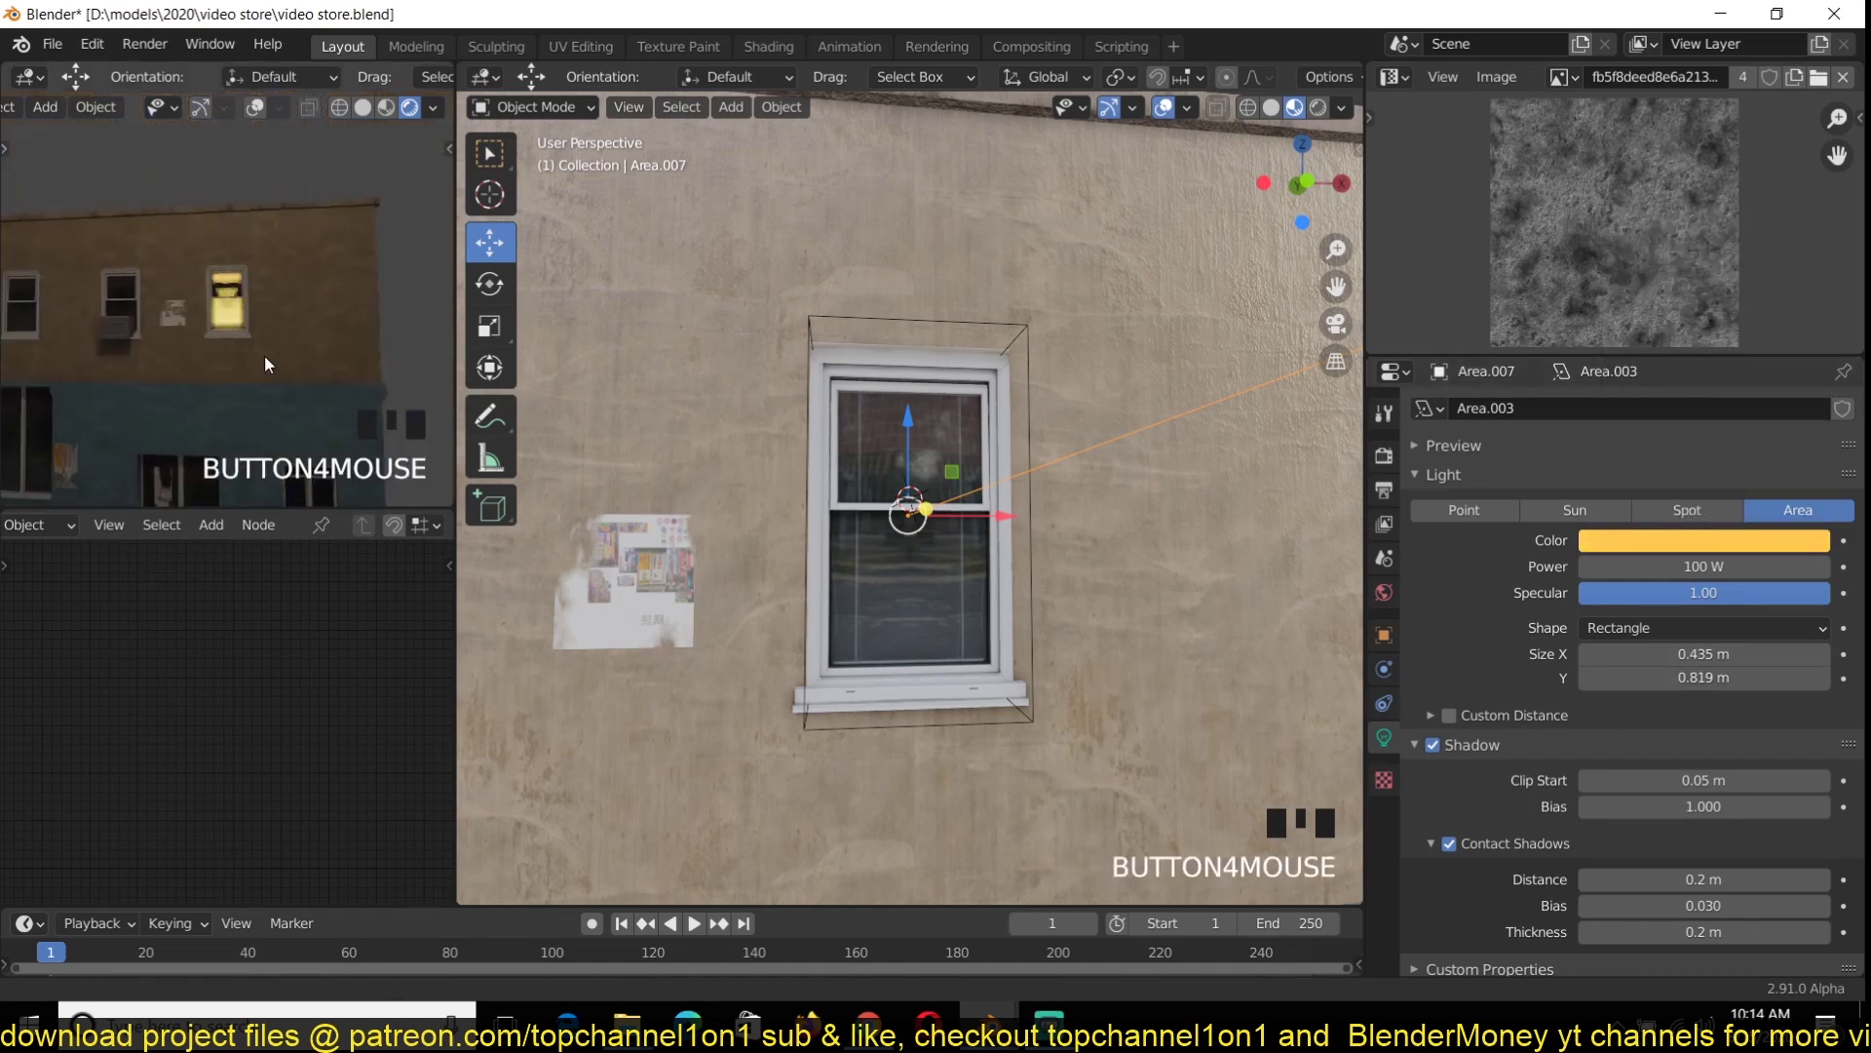
key(ctrl+s)
Duplicate the yellow light about 3.67 m along negative X to the upper window nearest the video store
scroll(1067, 634, down, 2)
key(shift+d)
key(x)
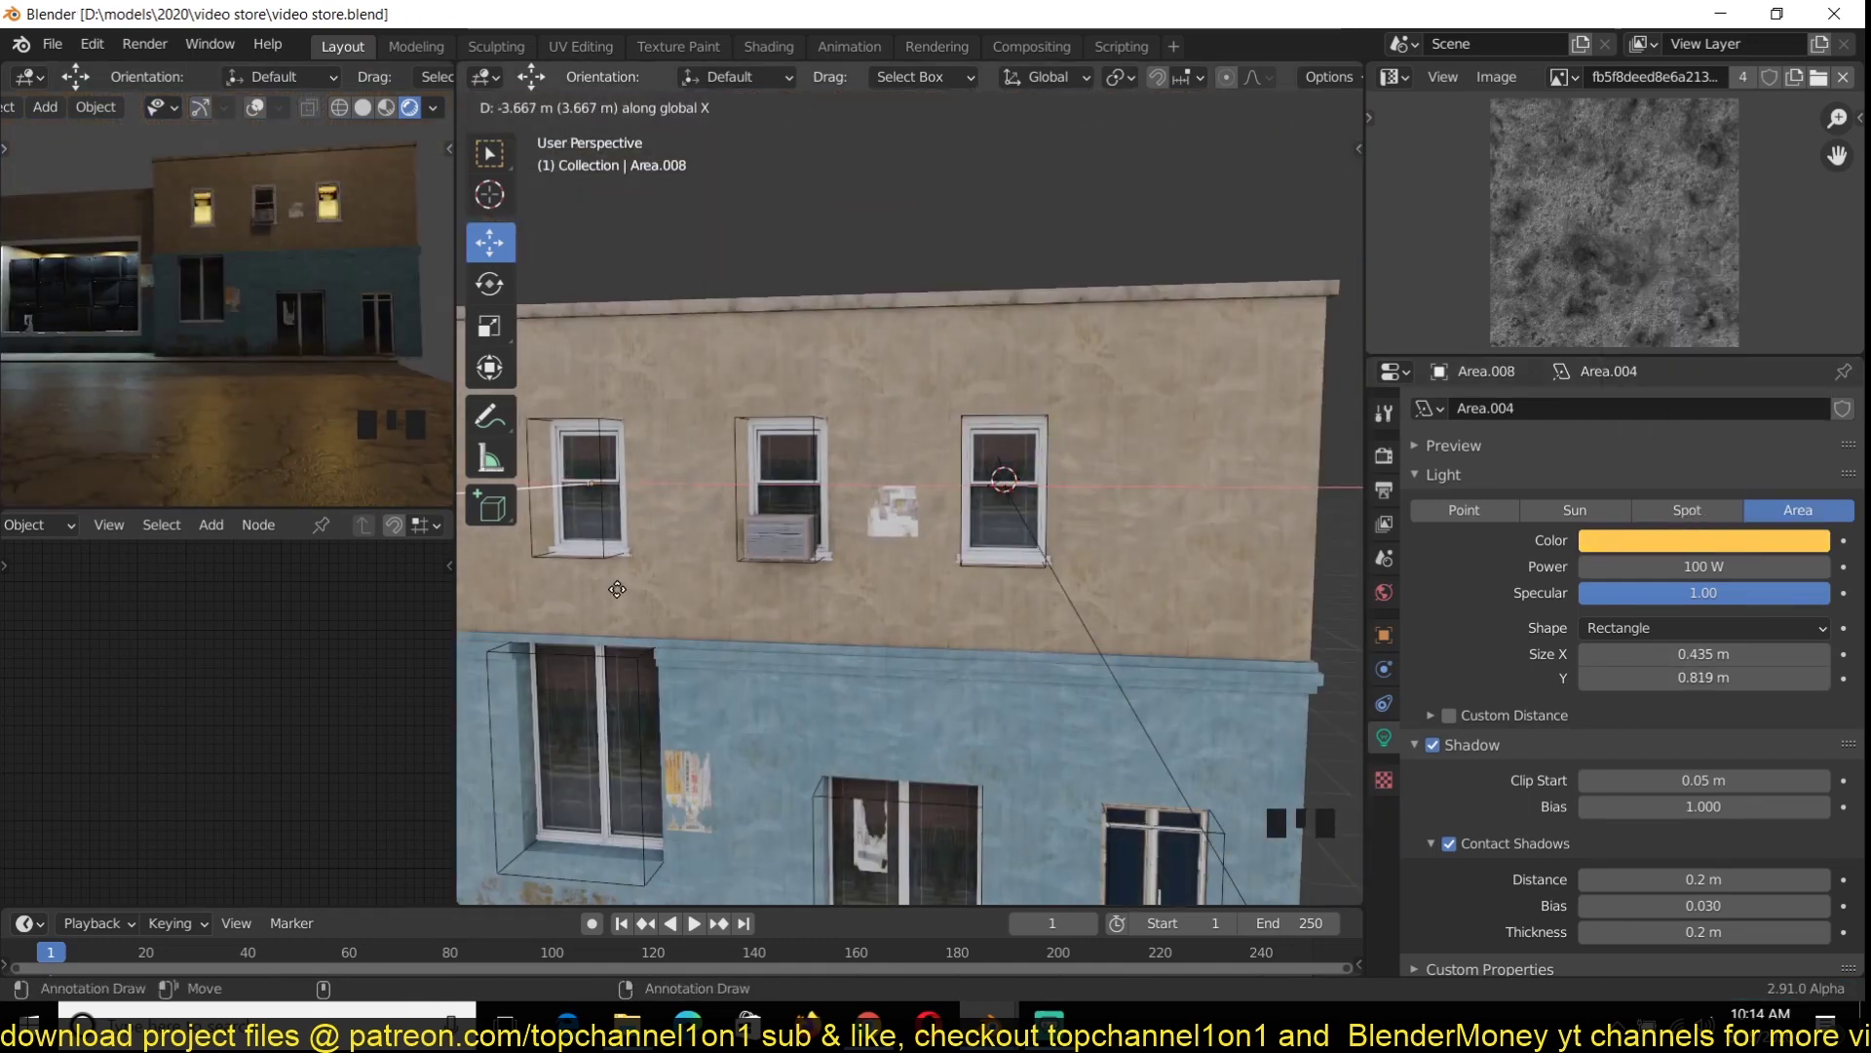
click(1704, 540)
click(1690, 276)
click(1661, 348)
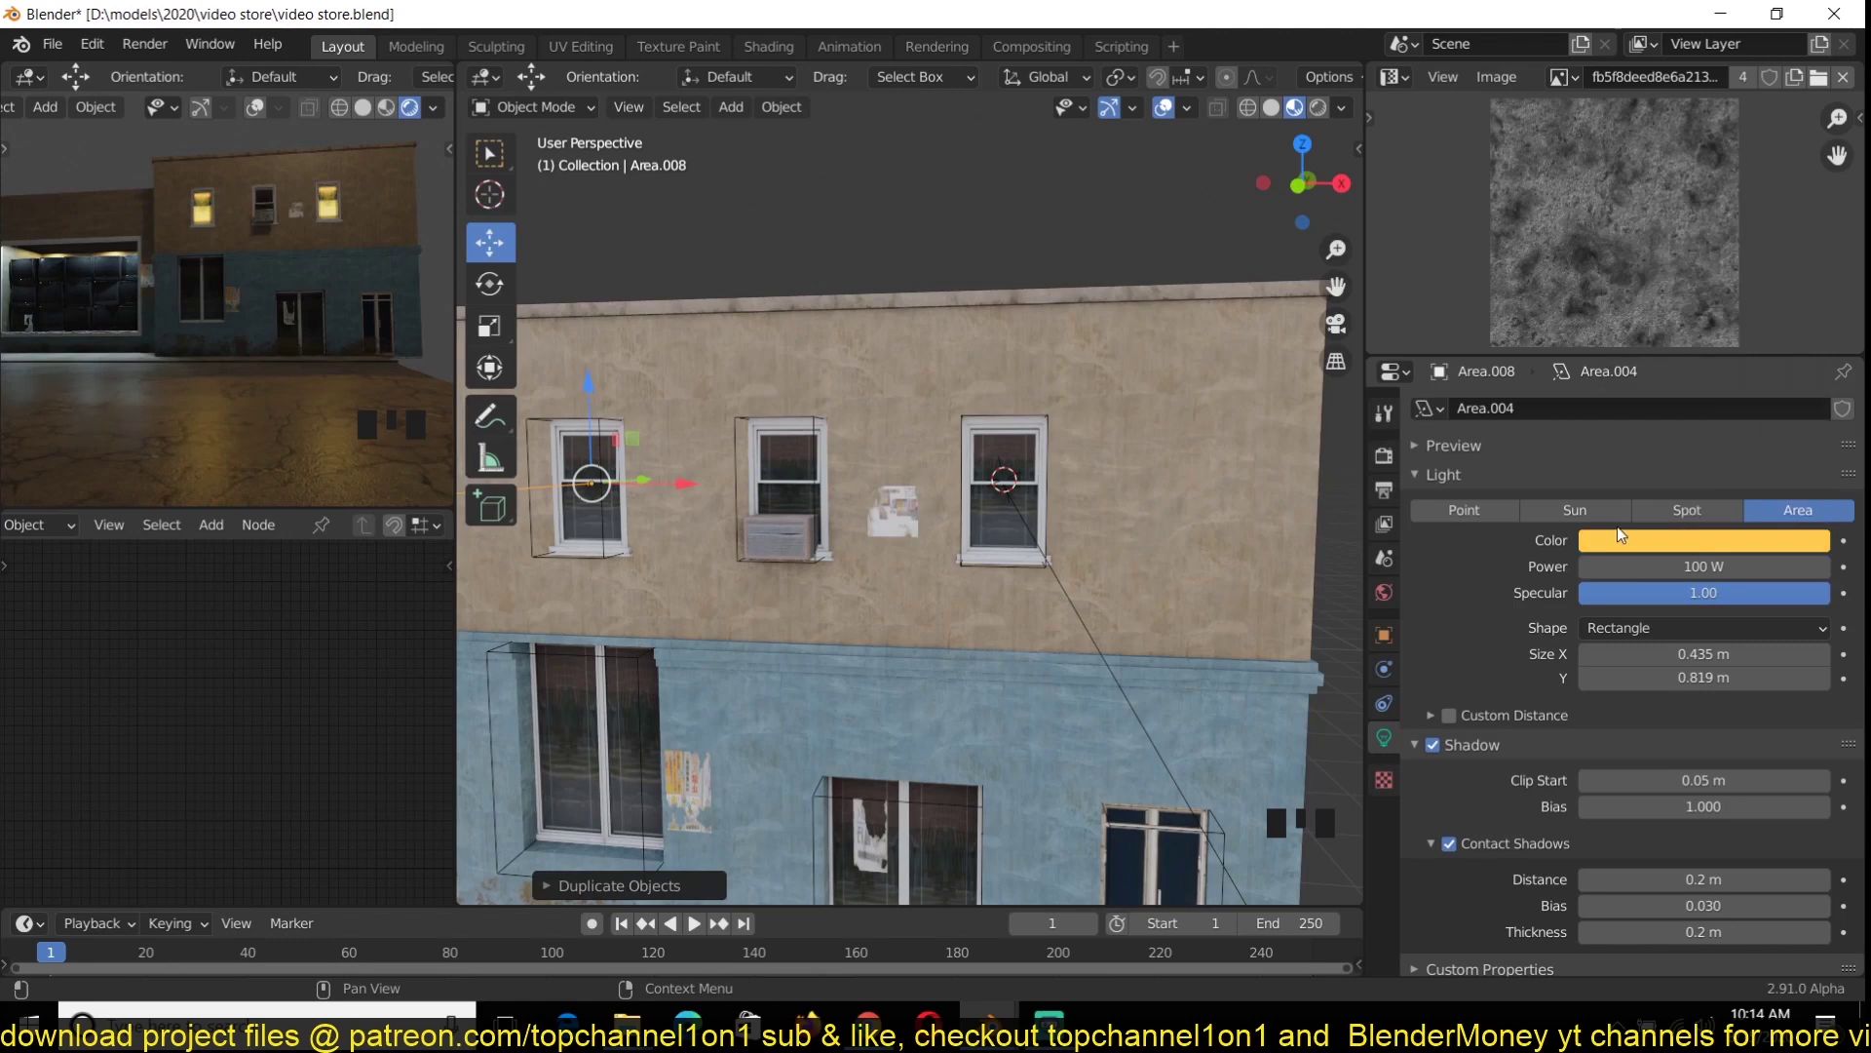
Duplicate the yellow light down along Z, position it behind the blue wall's ground-floor window, and save
shift+middle_drag(877, 585, 1006, 432)
key(shift+d)
key(z)
click(770, 673)
scroll(760, 682, up, 7)
drag(760, 714, 790, 697)
key(ctrl+s)
drag(806, 628, 1031, 359)
scroll(1013, 439, down, 5)
middle_drag(1014, 439, 973, 577)
key(ctrl+s)
scroll(863, 618, down, 4)
key(ctrl+s)
Widen the recess around the blue wall's ground-floor window by editing its cutter mesh, and lower the window within it
middle_drag(864, 617, 955, 399)
click(907, 365)
key(Tab)
click(919, 363)
key(ctrl+l)
drag(858, 366, 857, 388)
key(3)
click(780, 509)
drag(877, 506, 828, 509)
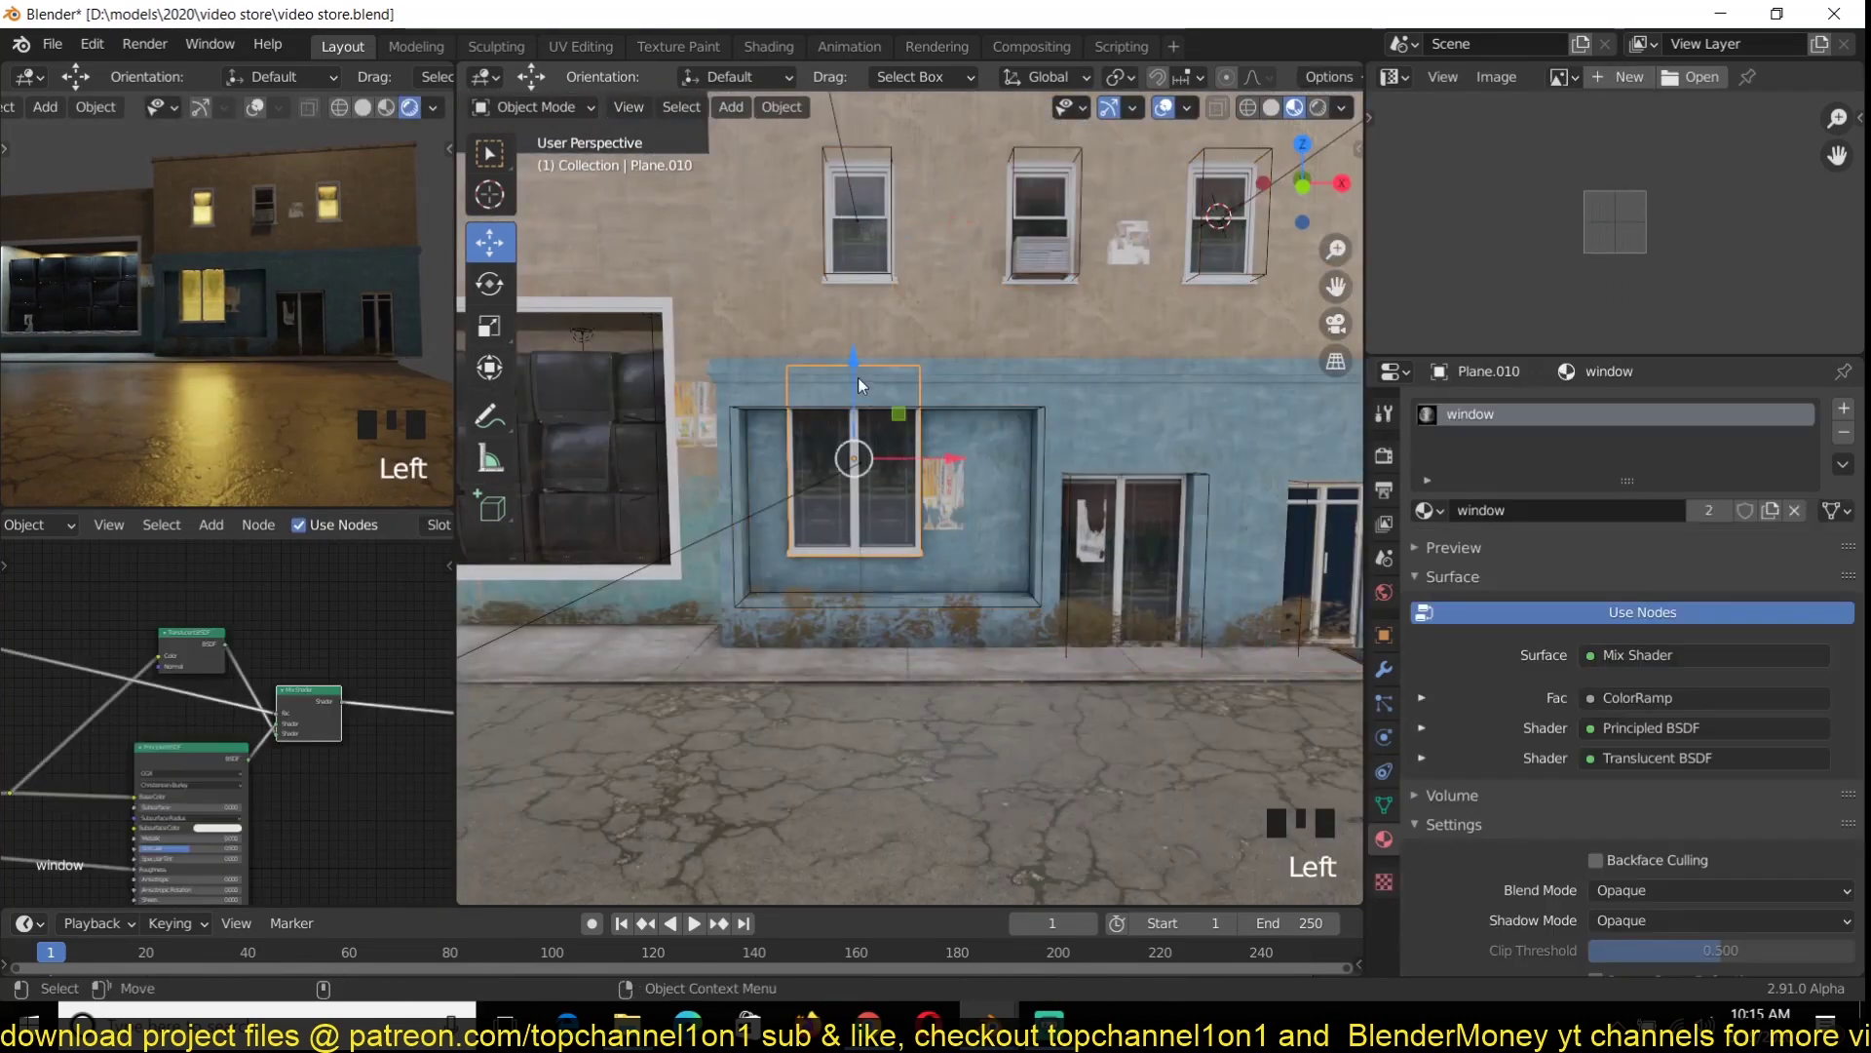
Add loop cuts to the building's wall mesh, clear the window from the widened ground-floor opening, and save
scroll(904, 620, down, 3)
key(ctrl+s)
click(1054, 446)
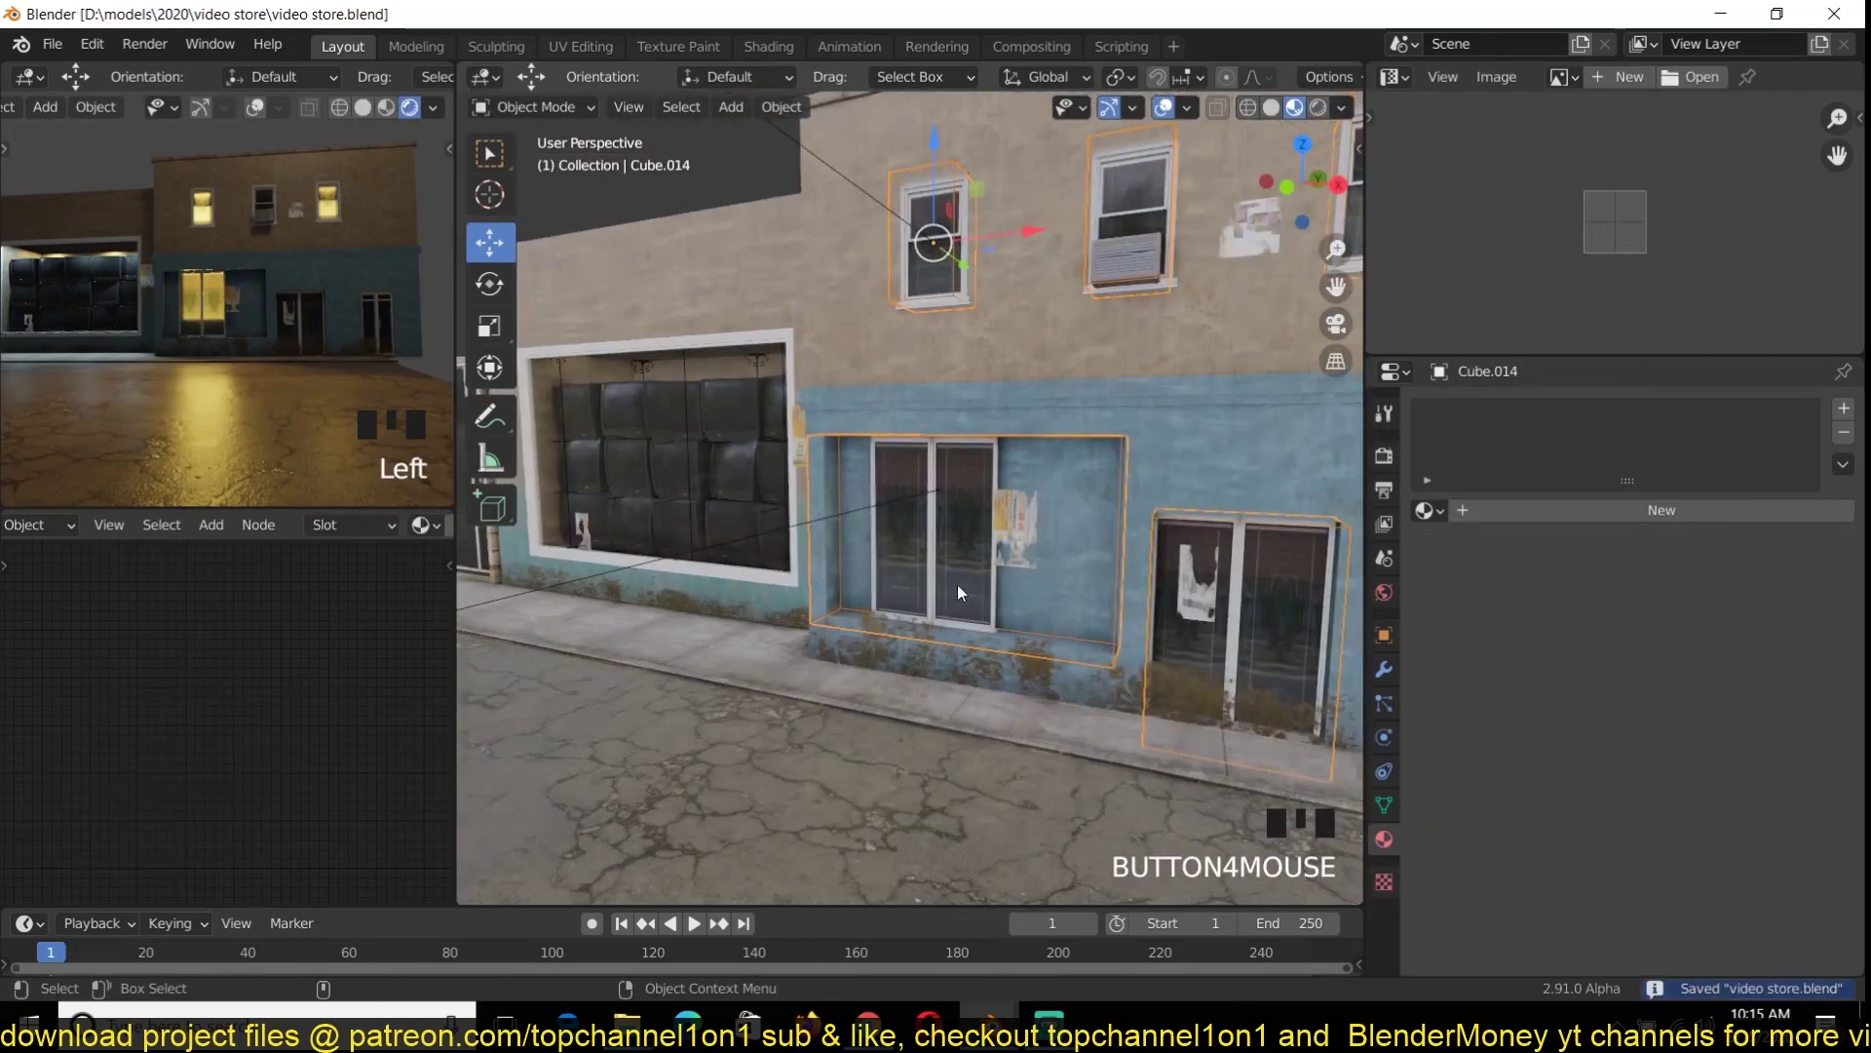
key(Tab)
click(1150, 495)
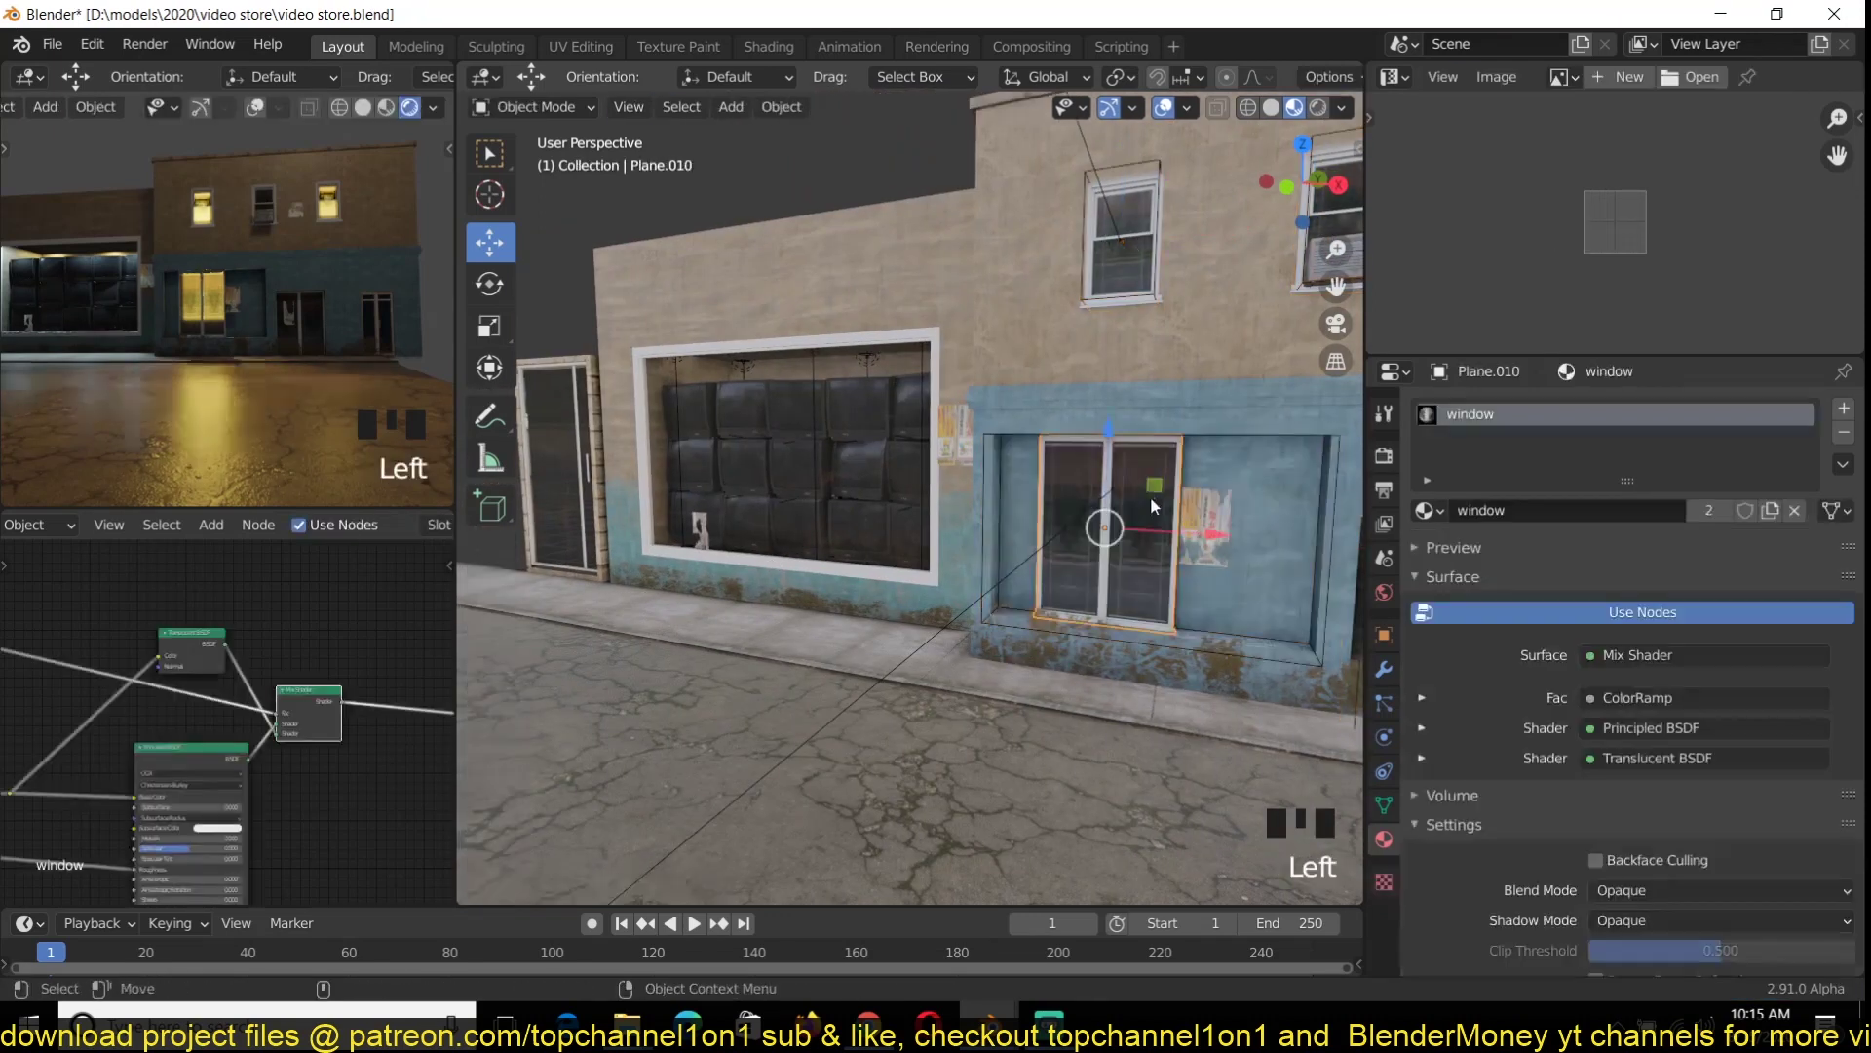
key(Tab)
click(1191, 490)
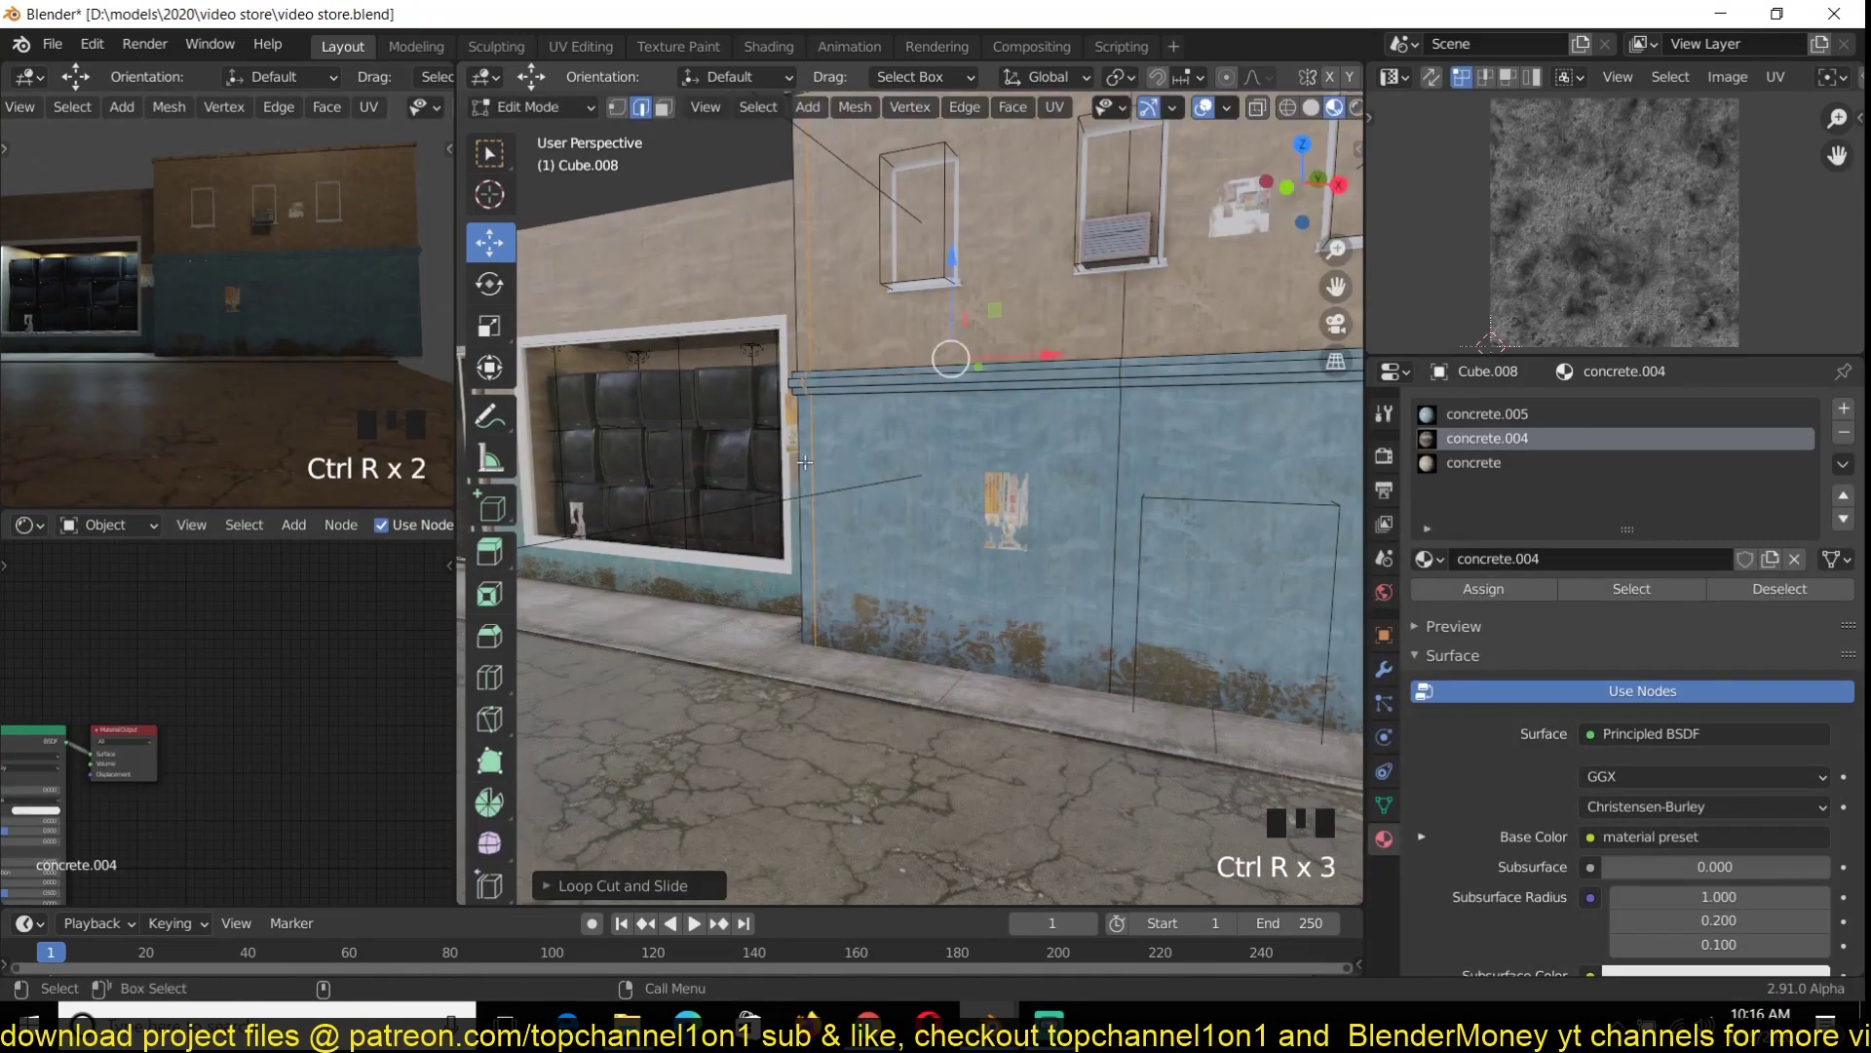
key(x)
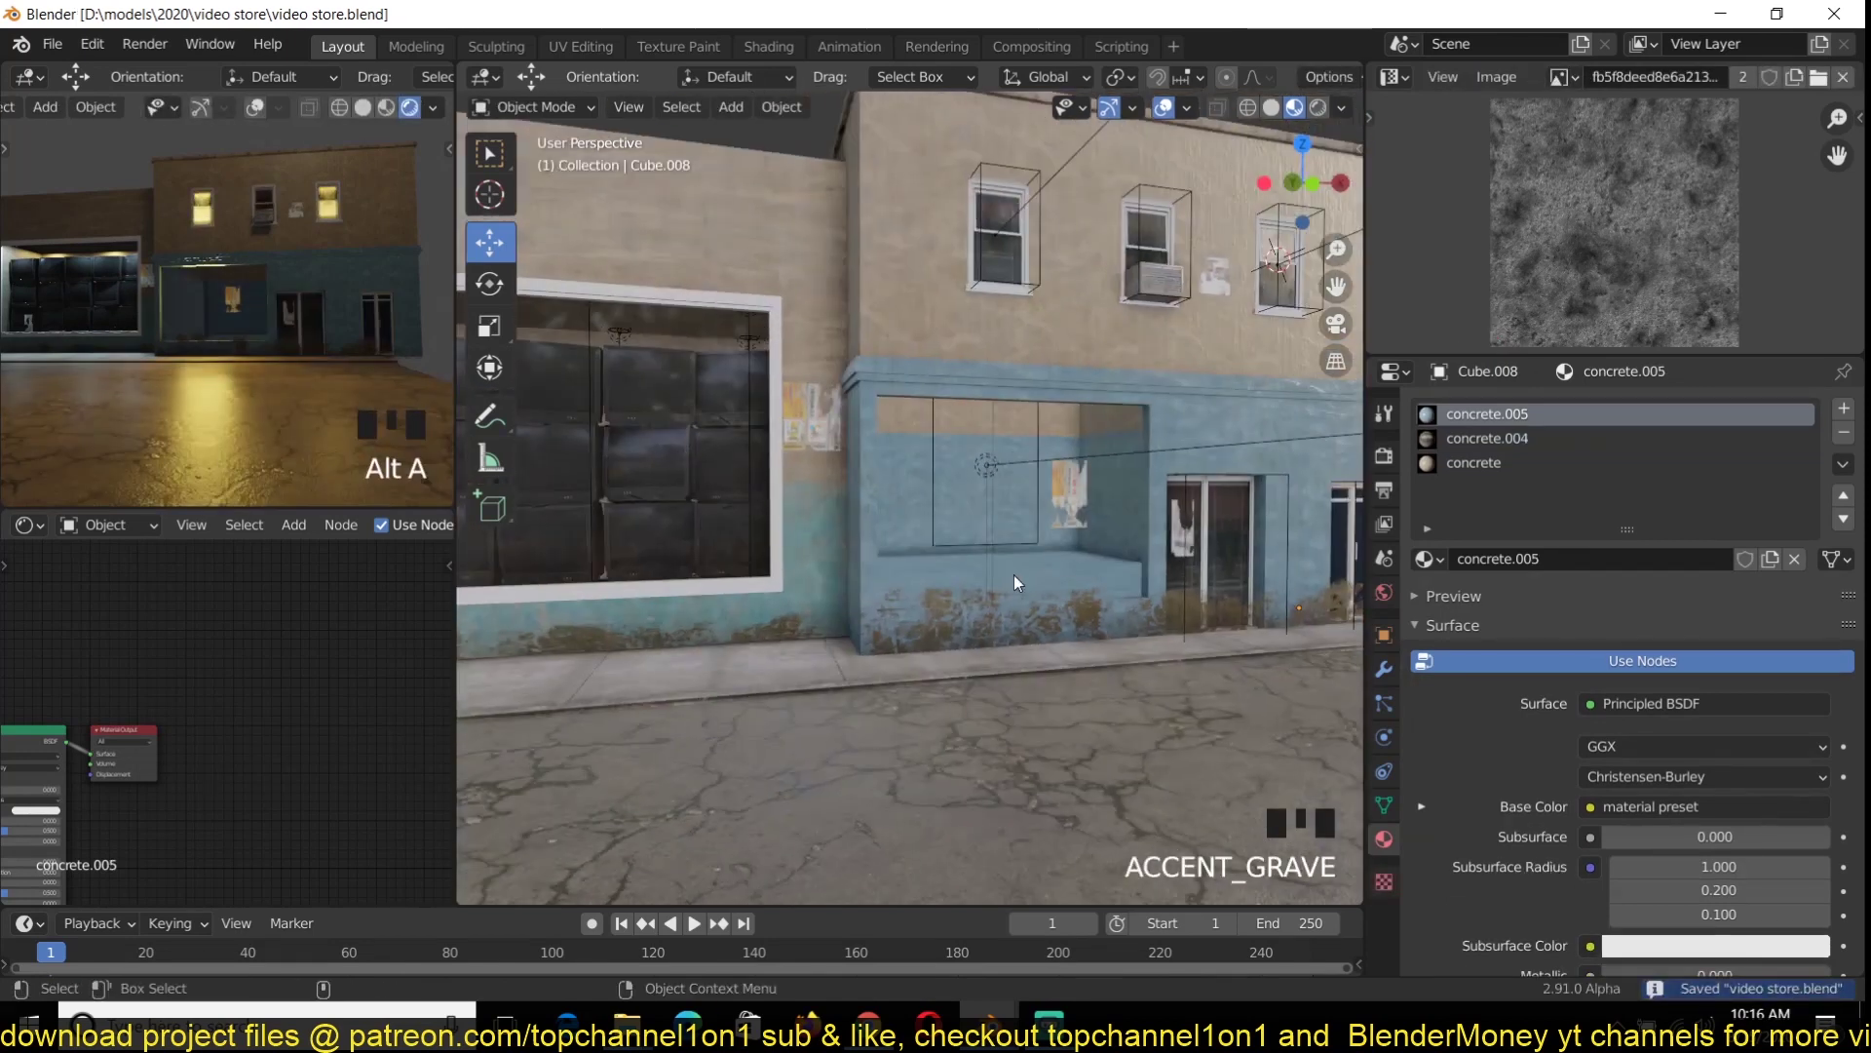
key(ctrl+s)
Darken the base colour of the video store's display window frame to grey and save
click(704, 465)
key(grave)
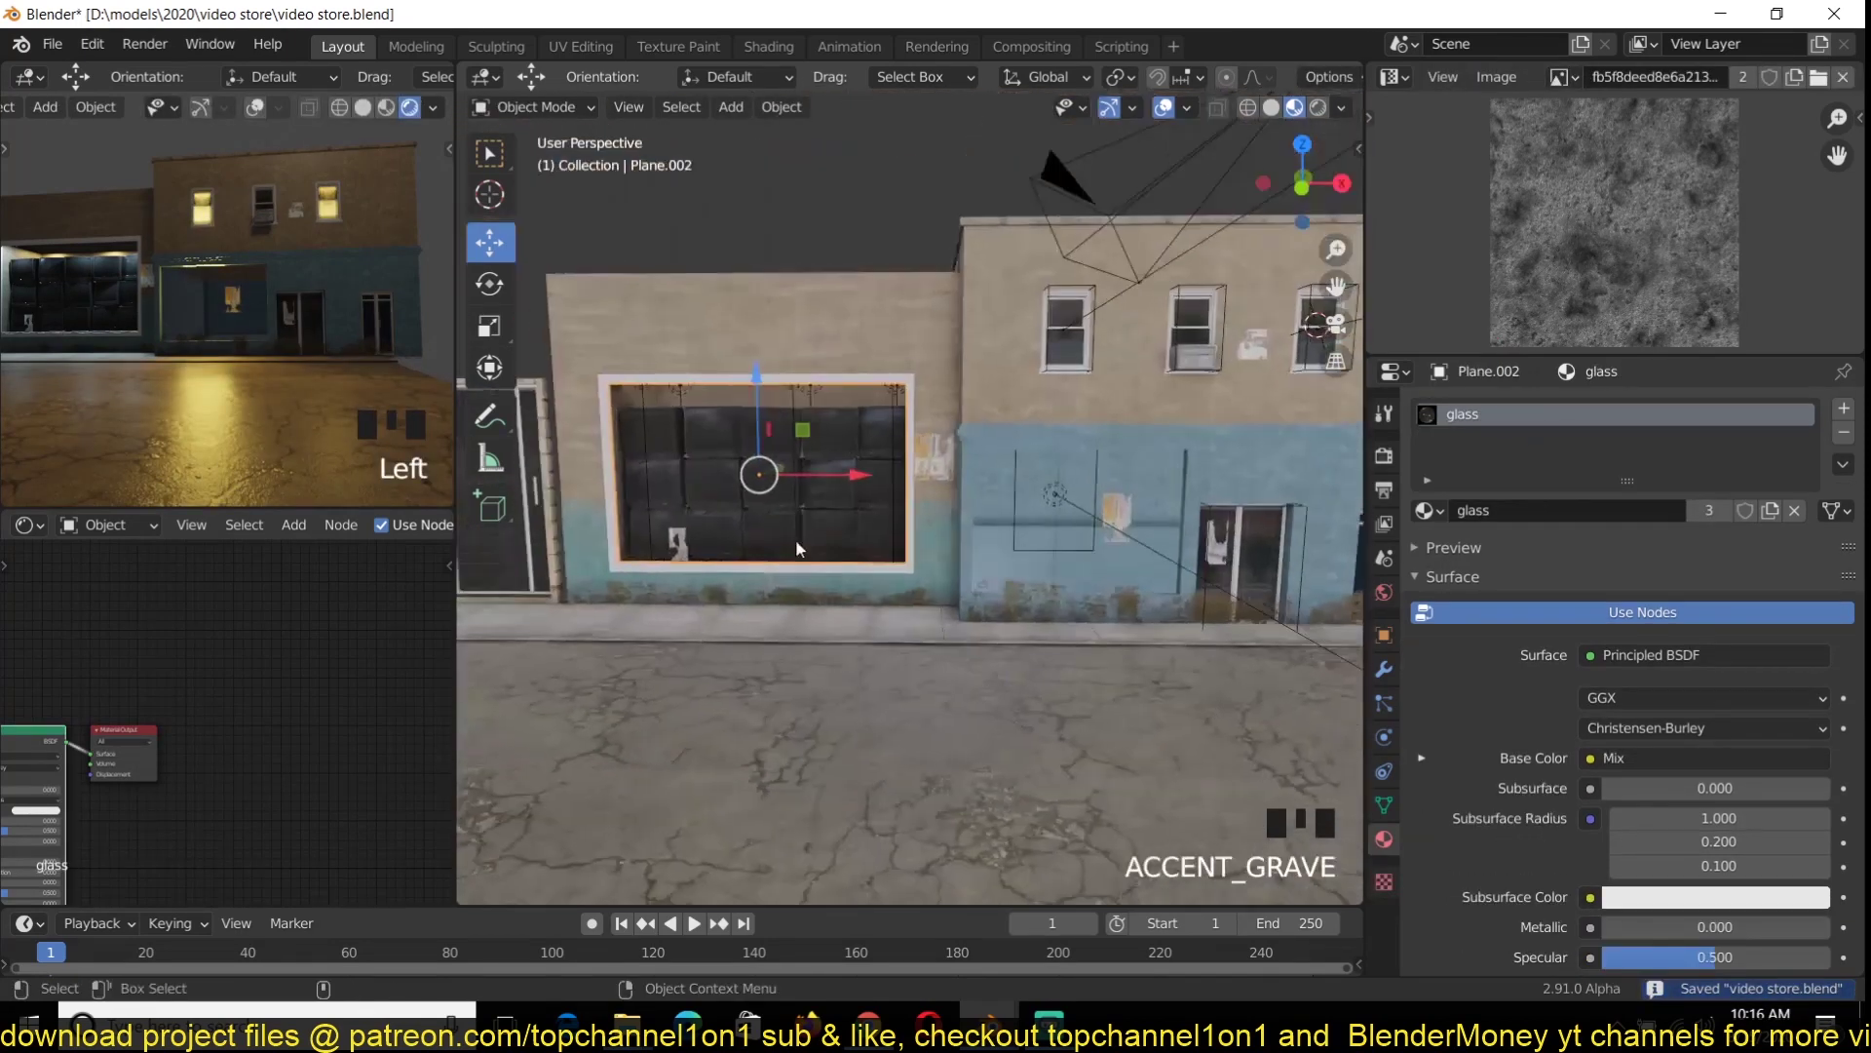
click(672, 565)
click(753, 568)
click(1715, 758)
drag(1815, 429, 1815, 497)
key(ctrl+s)
Duplicate the video store's window frame and glass in top view, moving the copy about 6.09 m in X and -1.10 m in Y
key(grave)
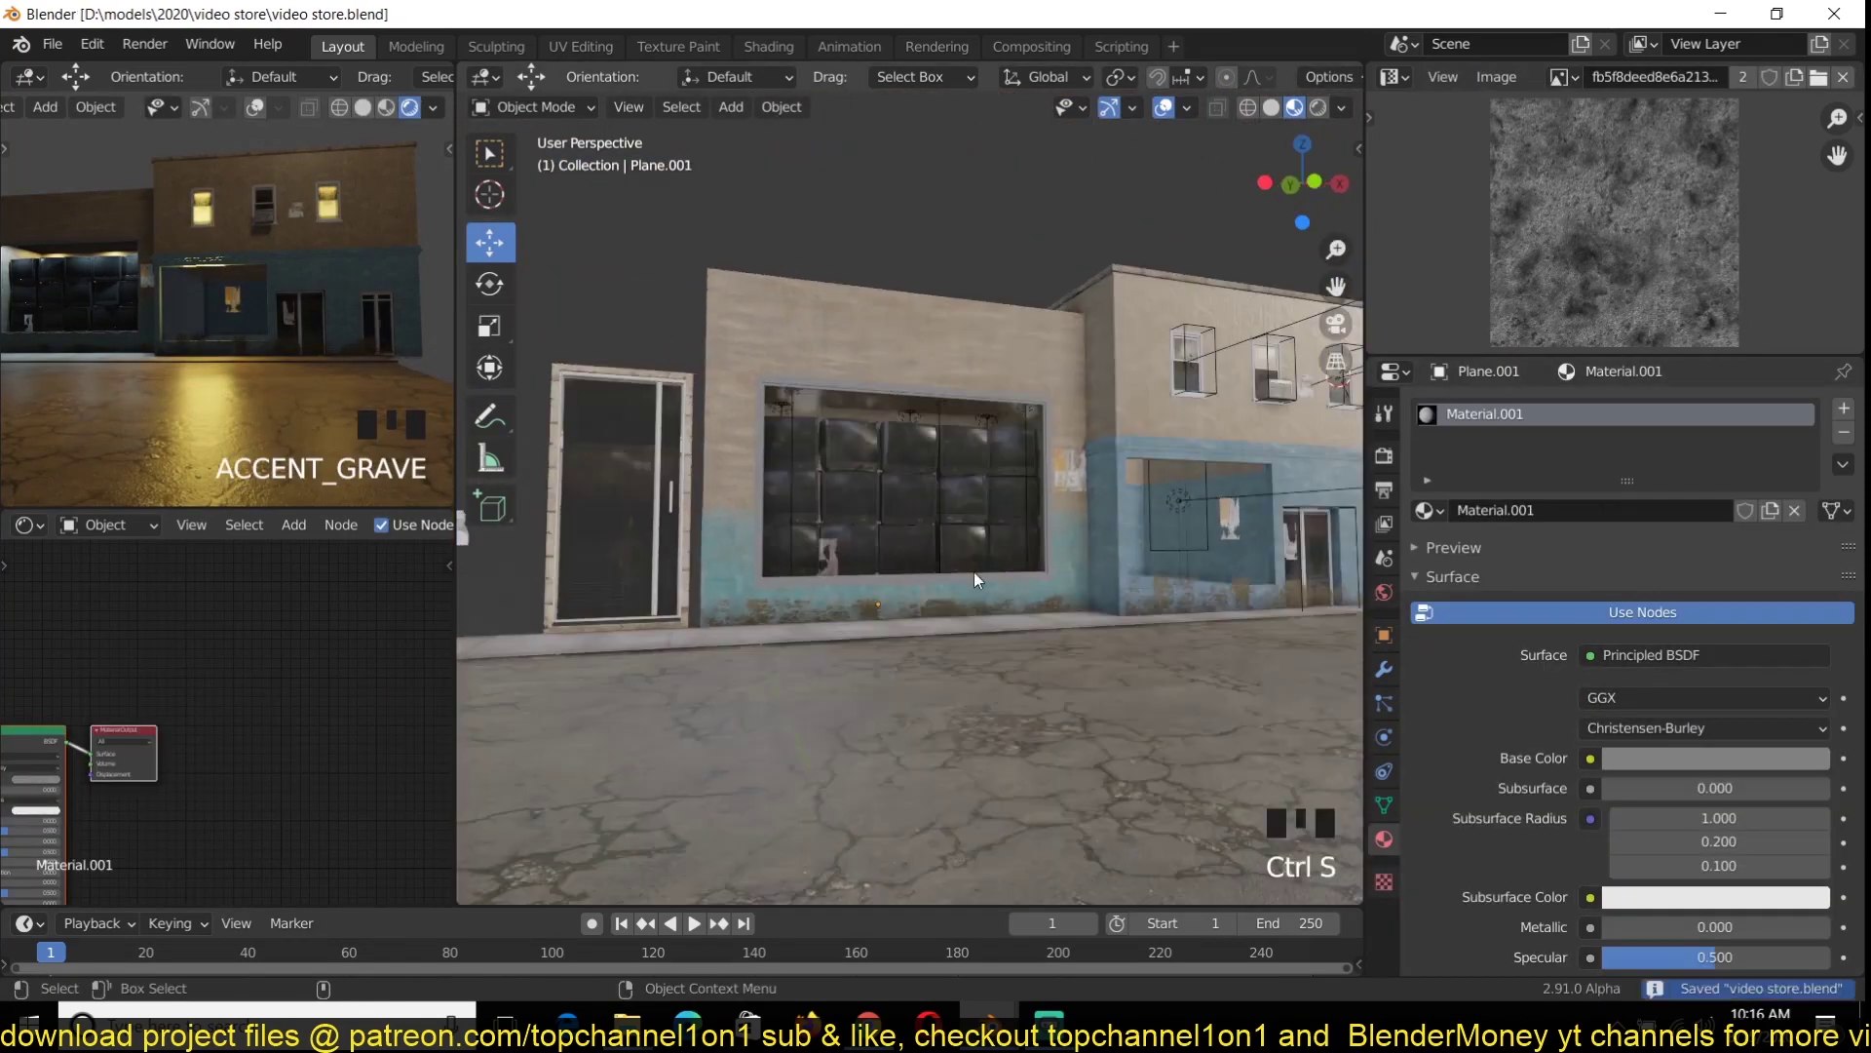
click(974, 571)
click(873, 597)
key(KP_7)
key(shift+z)
key(shift+d)
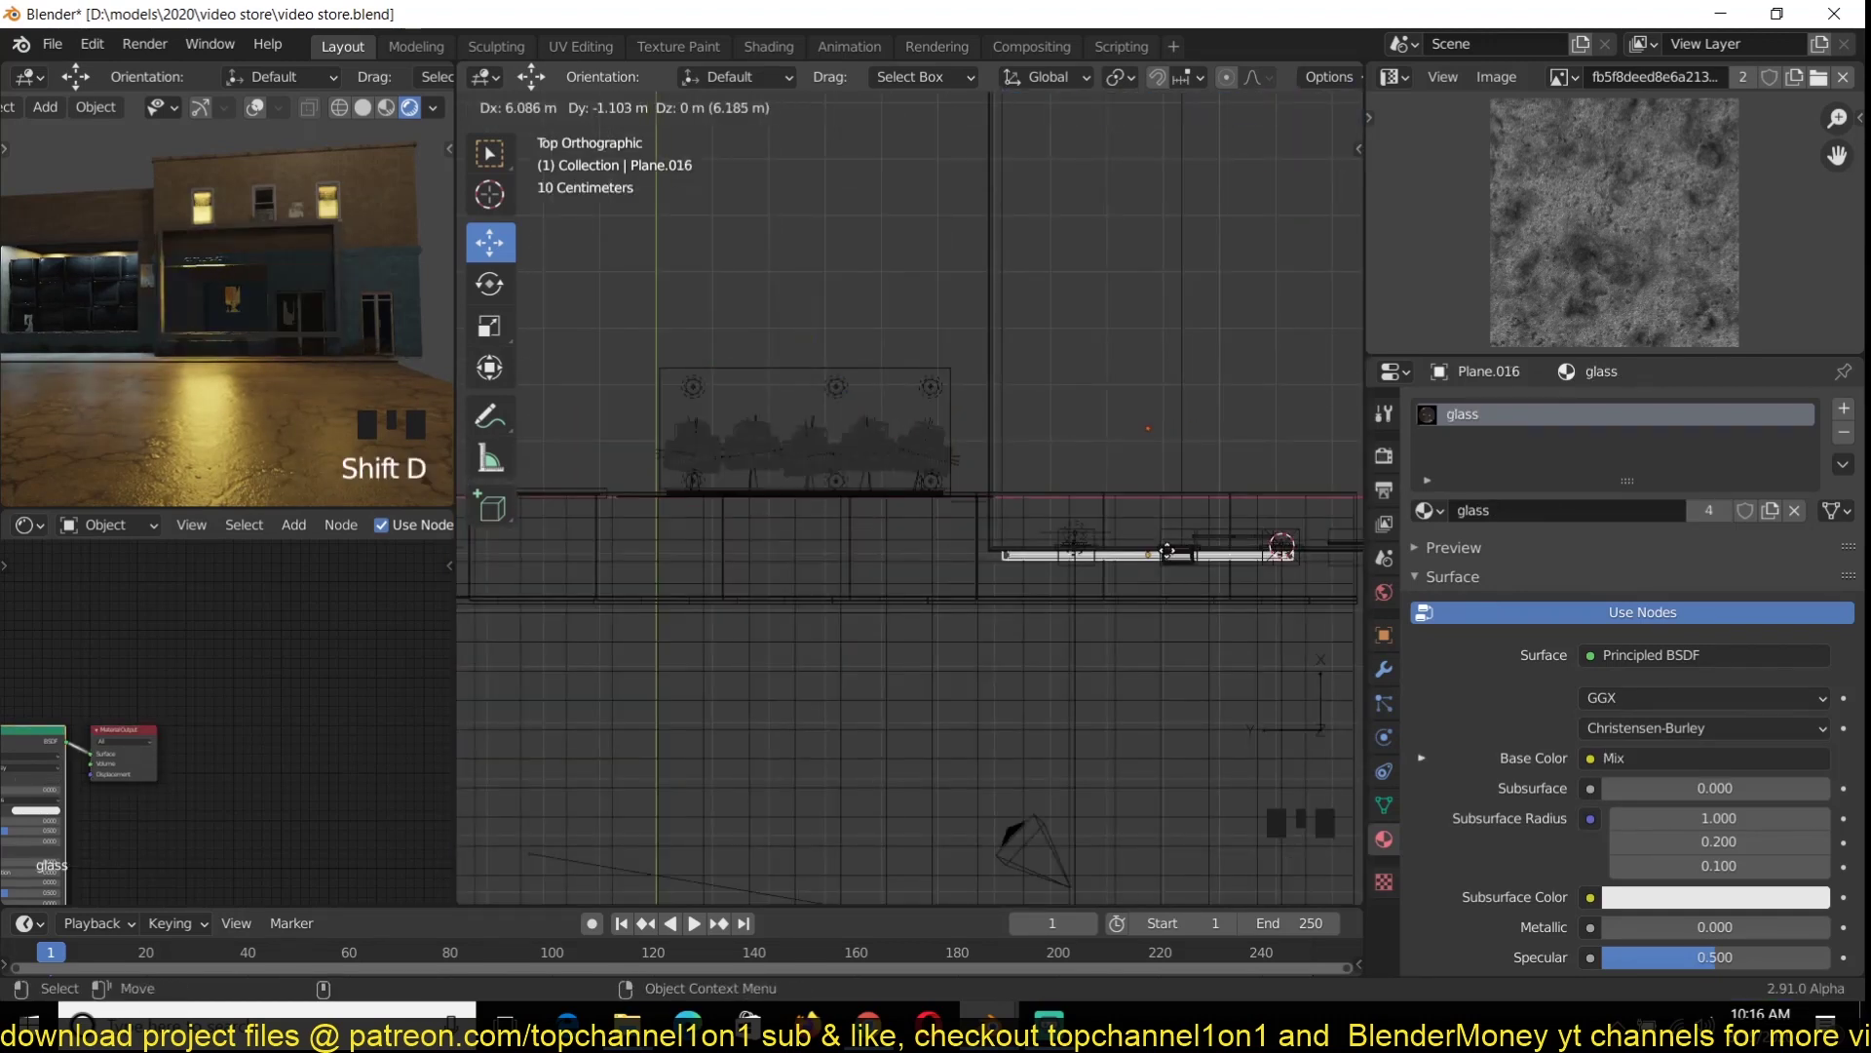
click(1166, 553)
key(shift+z)
Scale the copied window frame and glass down and align them with the blue wall's ground-floor opening
scroll(926, 430, up, 2)
key(grave)
key(z)
drag(1087, 529, 1042, 409)
key(s)
key(grave)
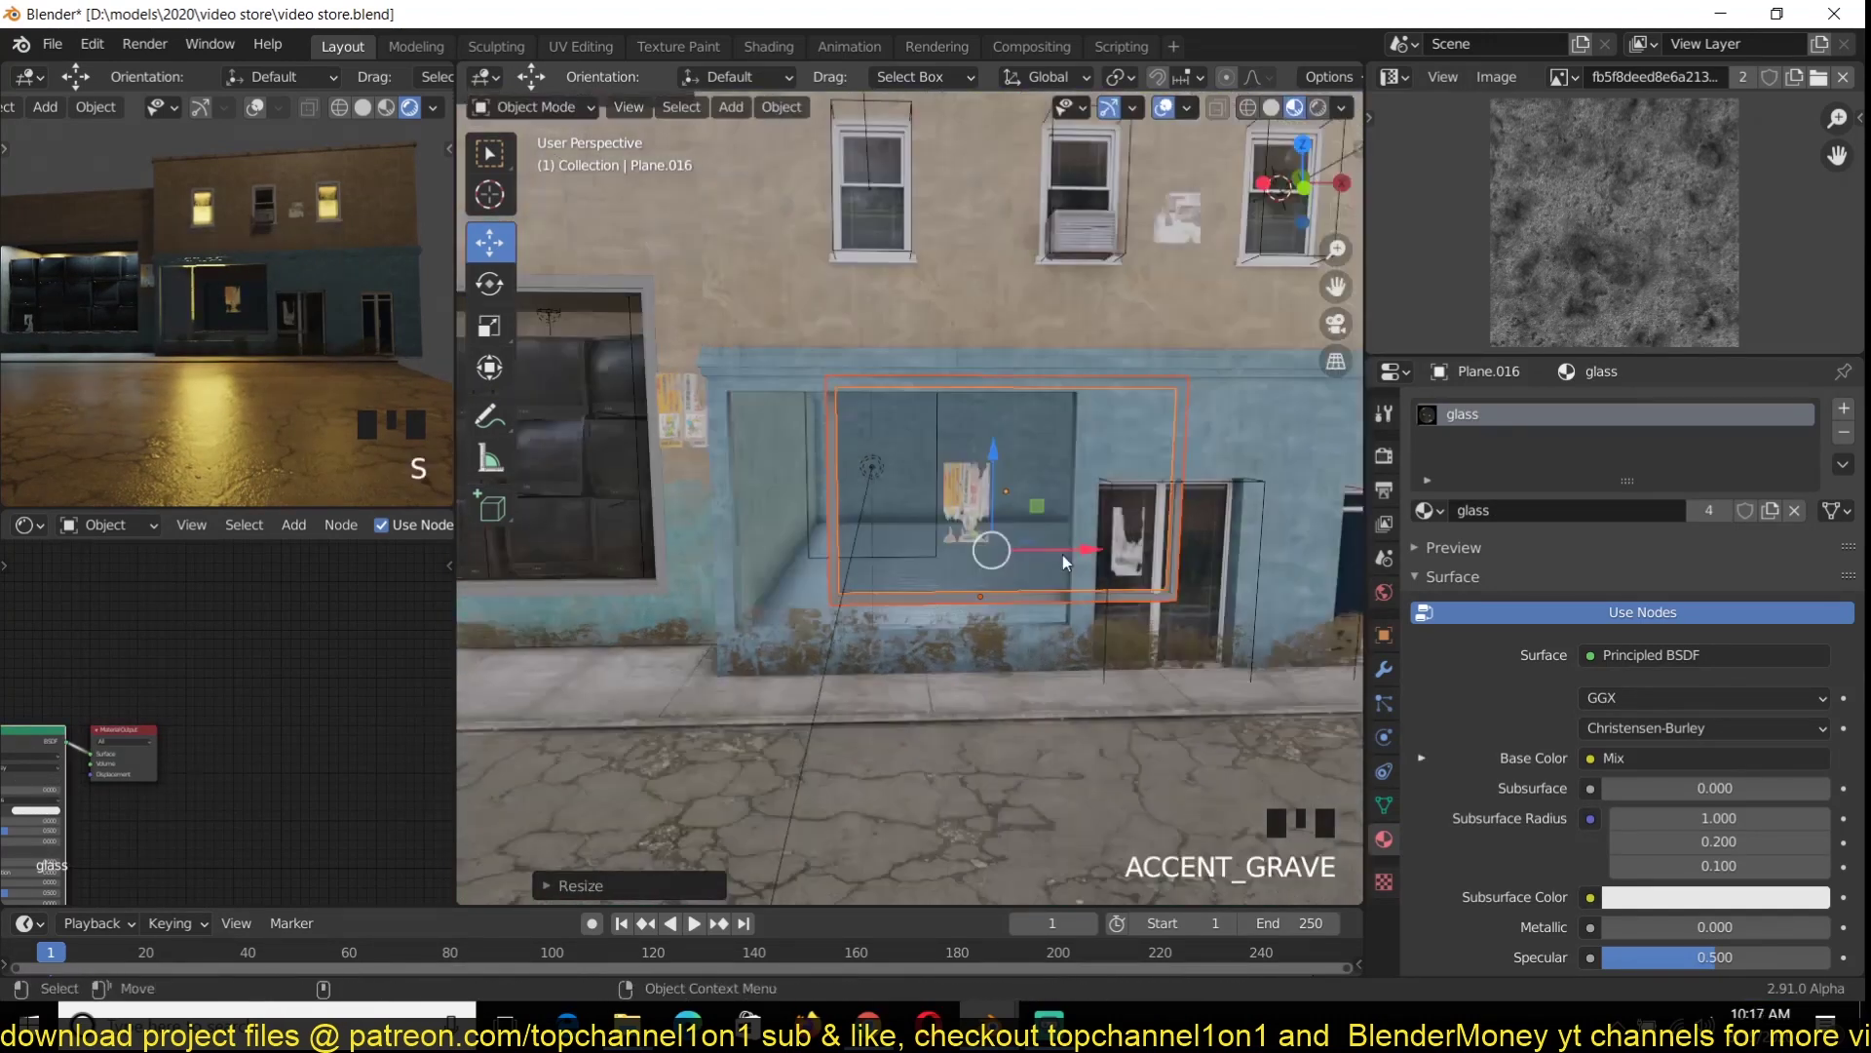
drag(1077, 550, 973, 551)
key(grave)
drag(979, 459, 980, 477)
Move the copied window's edge vertices in Edit Mode to fit the frame and glass to the opening
key(grave)
key(Tab)
drag(1019, 337, 1190, 630)
drag(1182, 493, 1170, 493)
key(z)
drag(682, 565, 1150, 658)
click(1334, 107)
key(grave)
key(Tab)
key(grave)
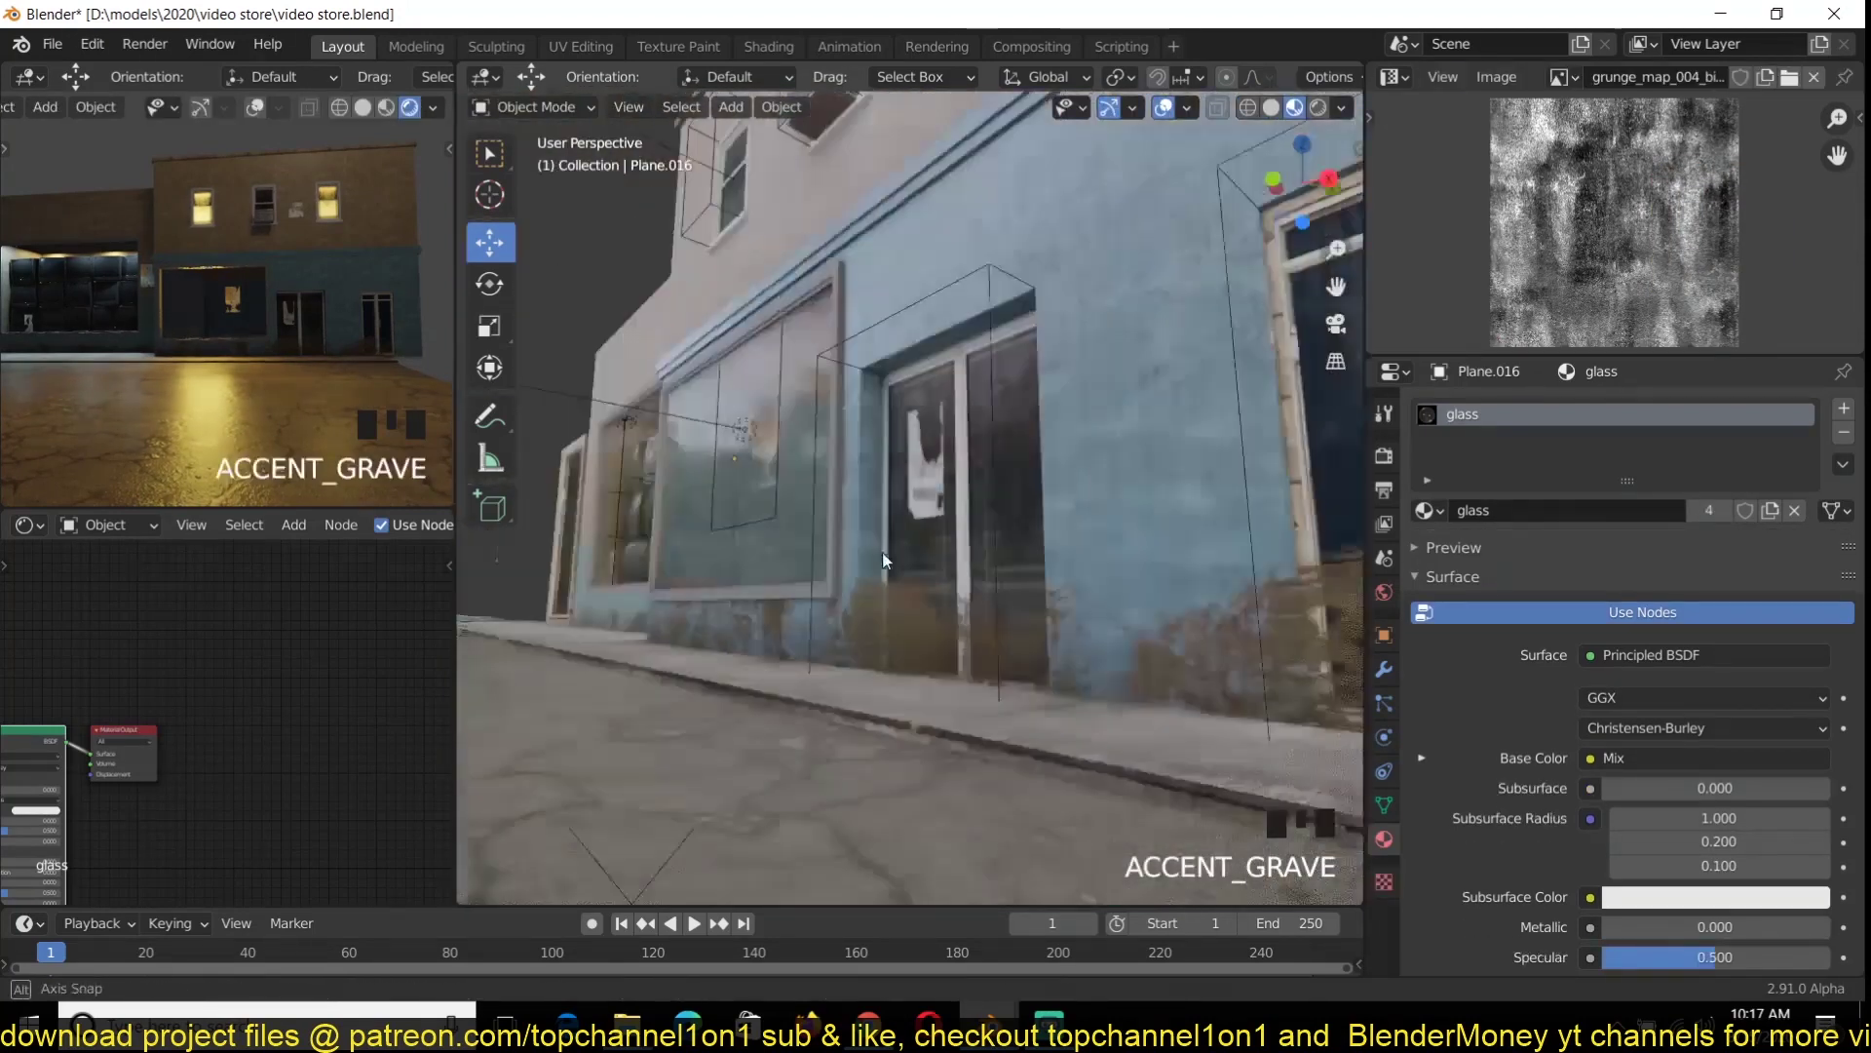
Delete the yellow area light behind the blue wall's new display window and save the file
click(797, 406)
key(grave)
right_click(794, 406)
click(753, 429)
click(753, 428)
key(grave)
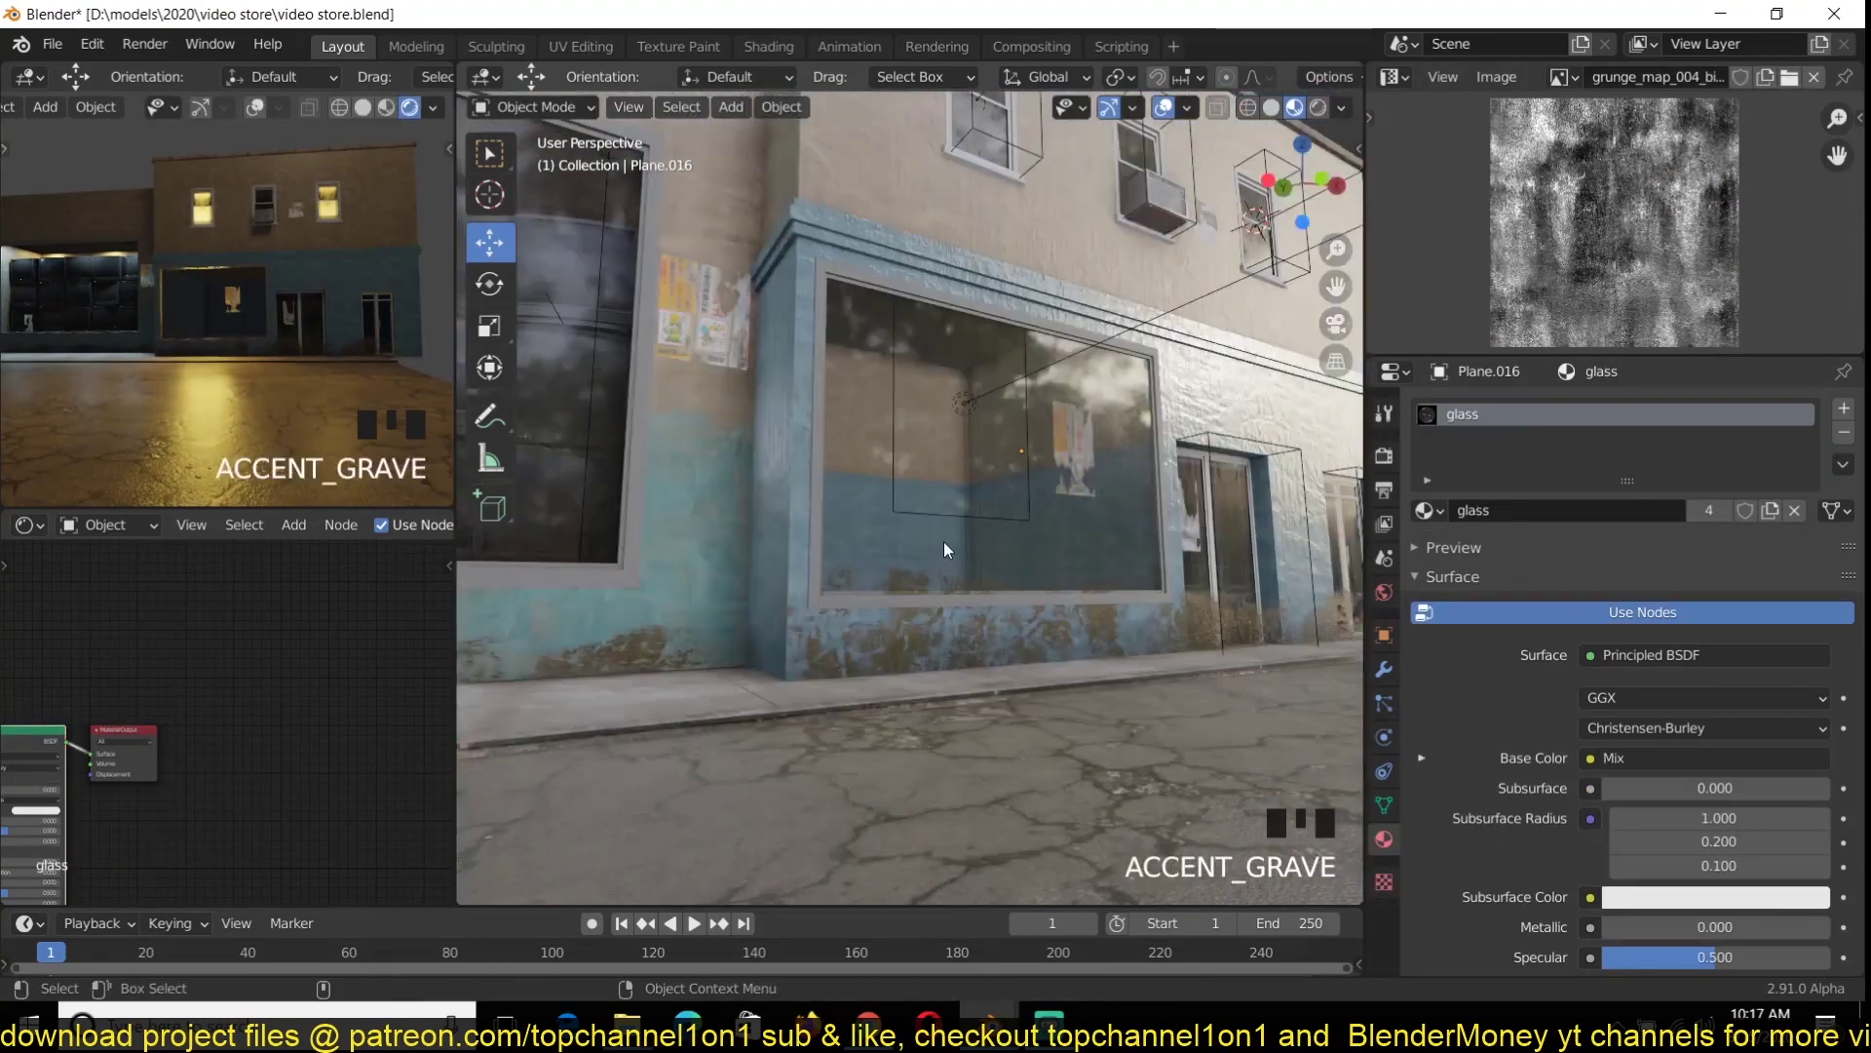
key(ctrl+s)
key(grave)
click(1077, 436)
key(Delete)
key(grave)
key(ctrl+s)
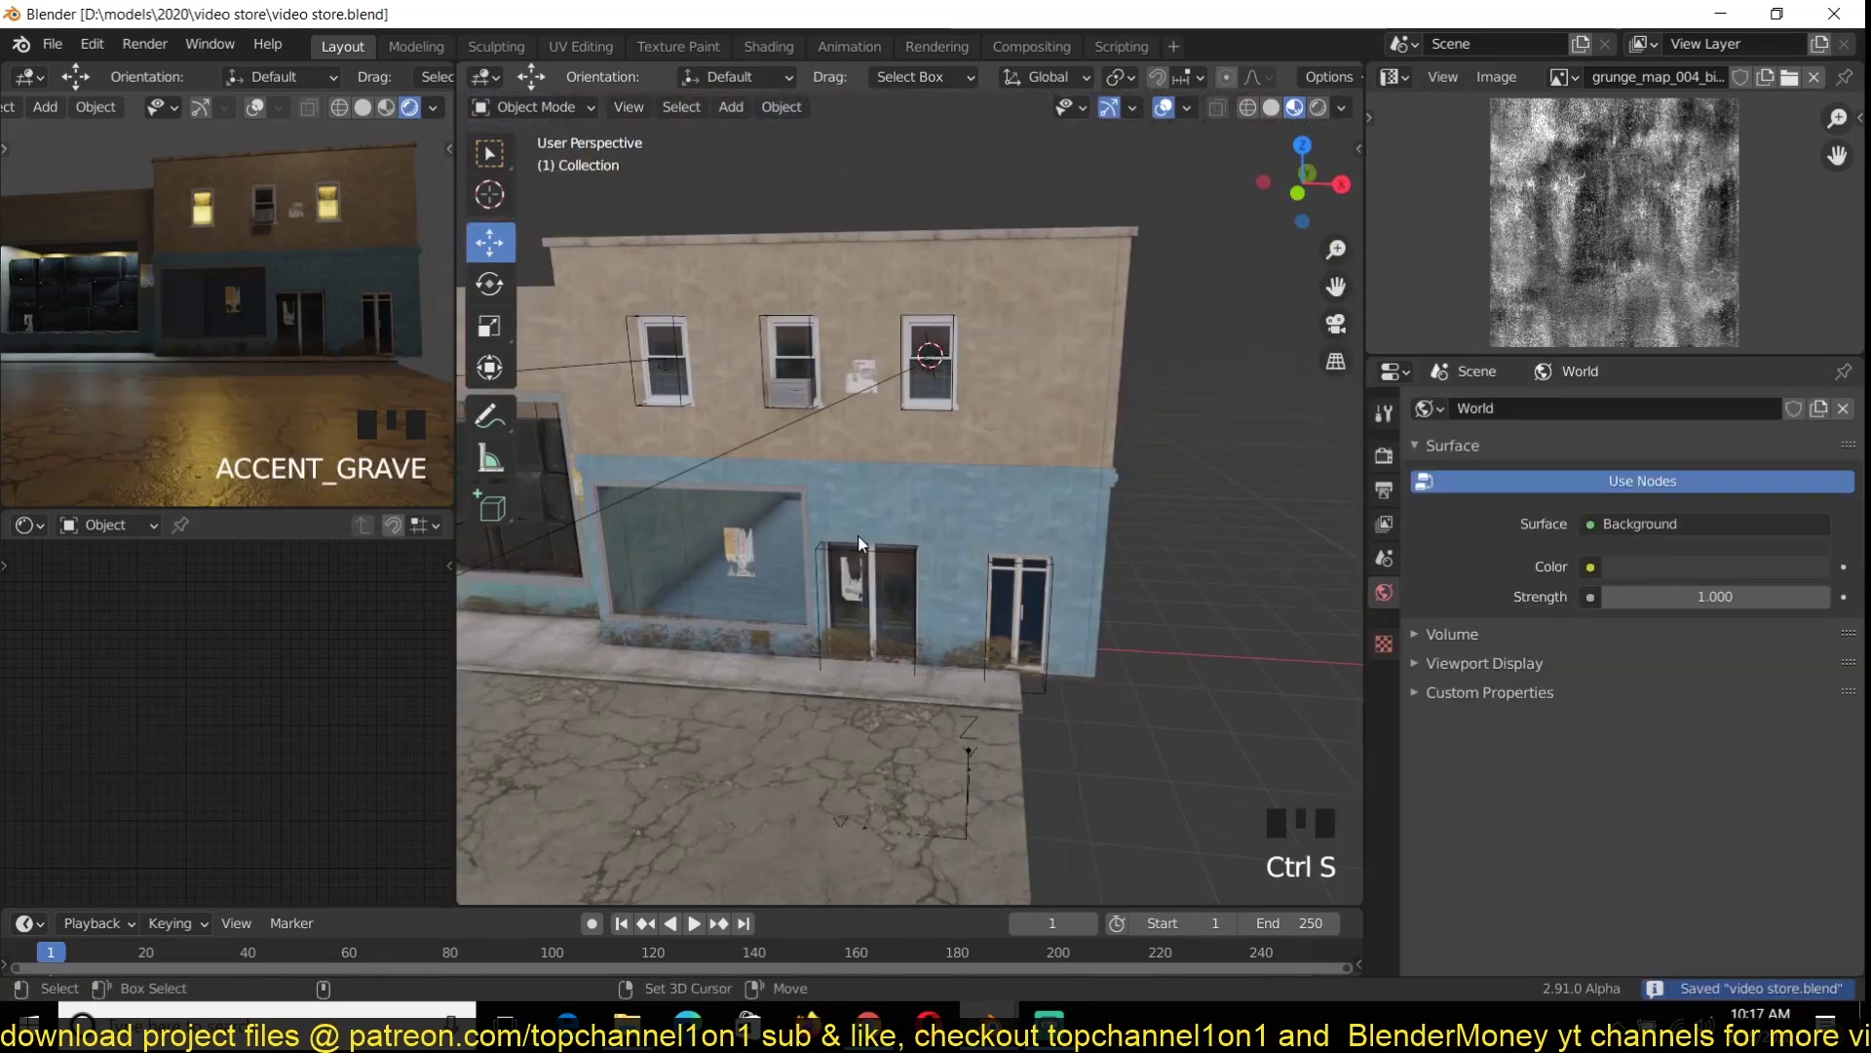
Add an area light at the 3D cursor near the blue wall's doorway, set to 100 W, and move it toward the display window
shift+right_click(860, 534)
key(shift+a)
click(1052, 608)
middle_drag(916, 487, 867, 522)
scroll(867, 521, up, 4)
drag(817, 531, 797, 546)
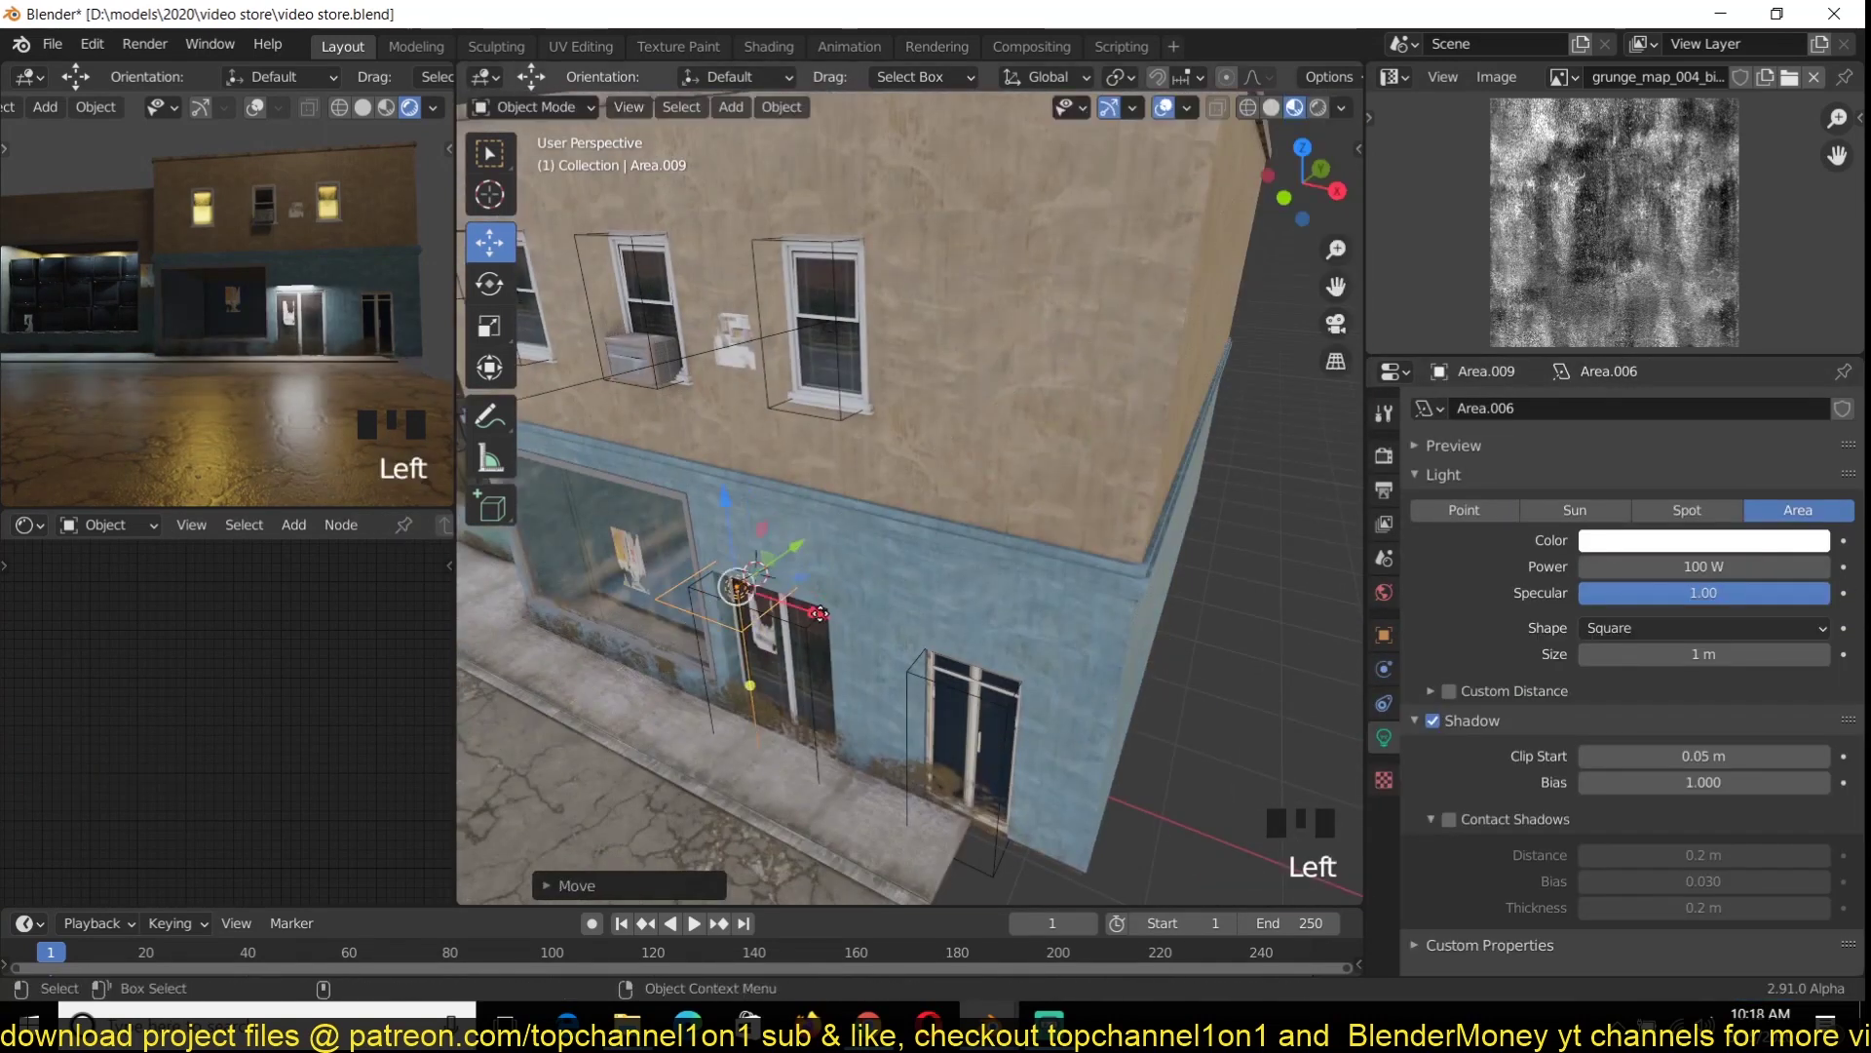
Stretch the area light into a rectangle about 2.59 m by 0.301 m above the blue wall's display window and save the file
click(648, 641)
key(ctrl+s)
scroll(624, 634, up, 3)
scroll(624, 634, down, 4)
key(shift+d)
key(z)
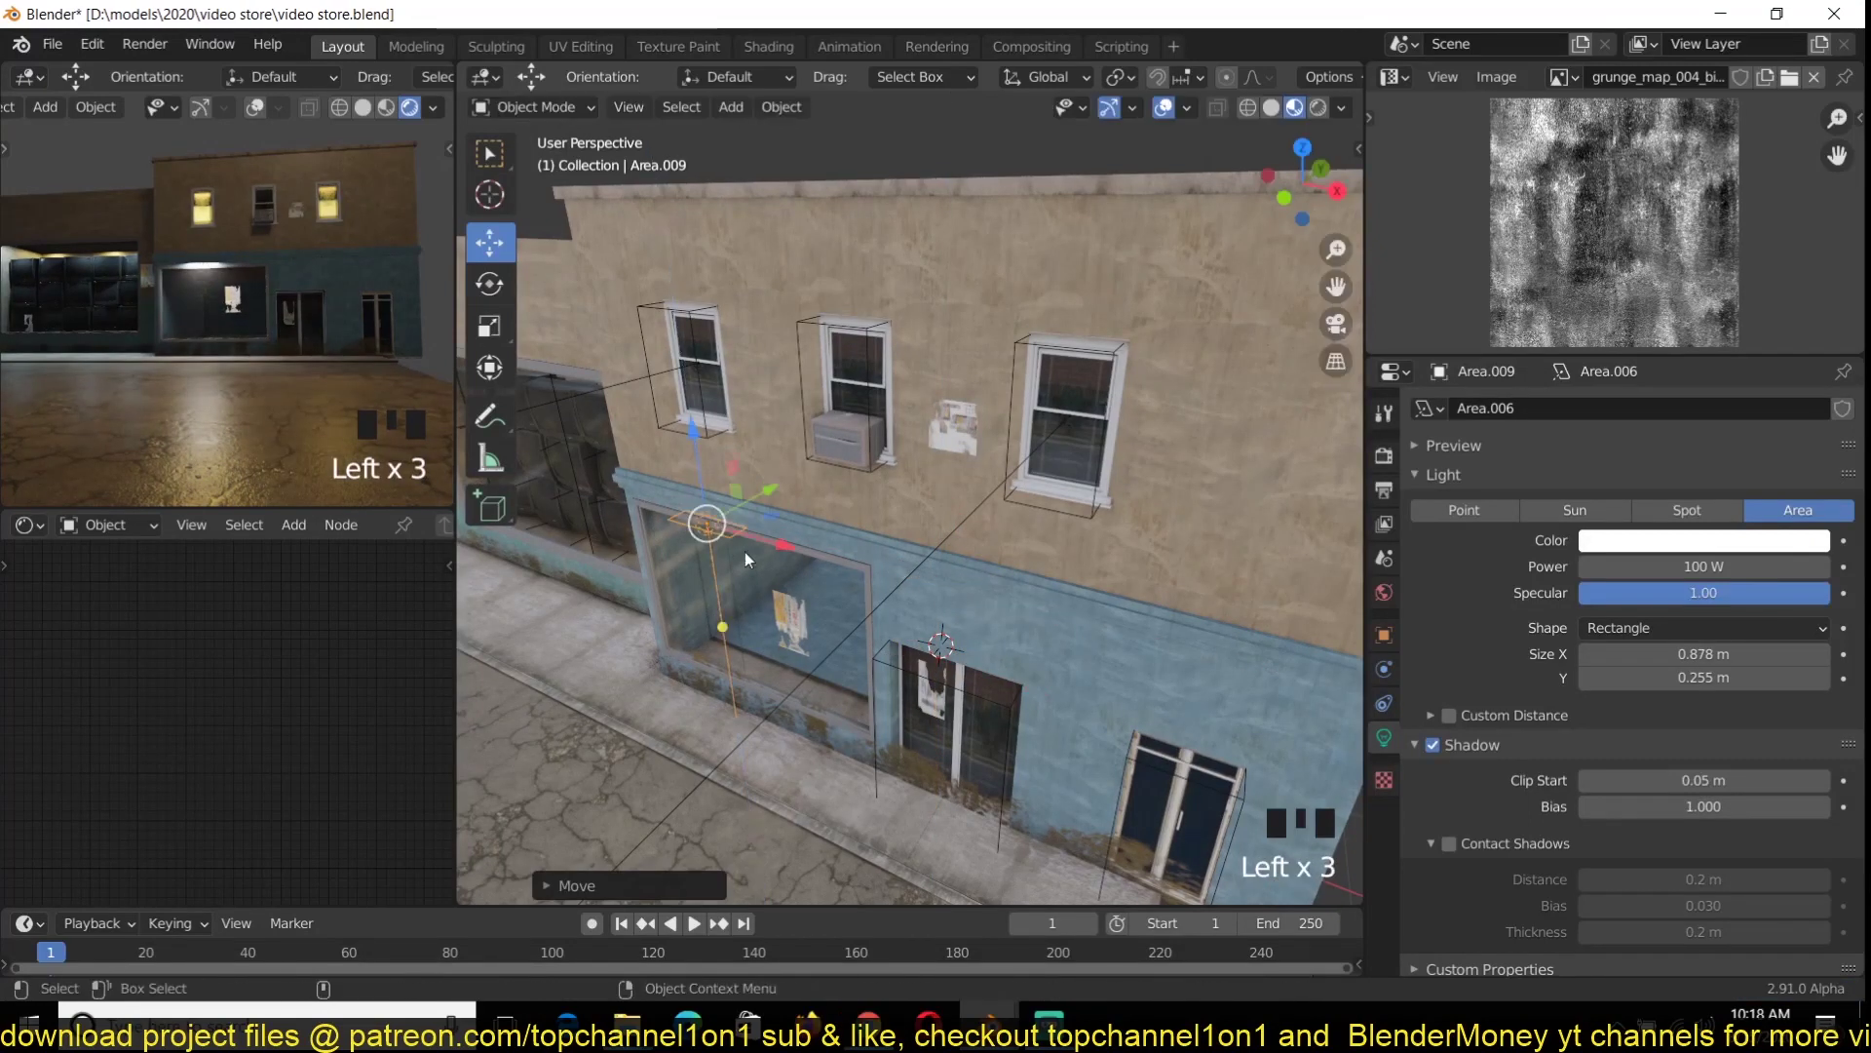
drag(812, 550, 824, 552)
drag(844, 558, 809, 549)
key(ctrl+s)
key(grave)
key(grave)
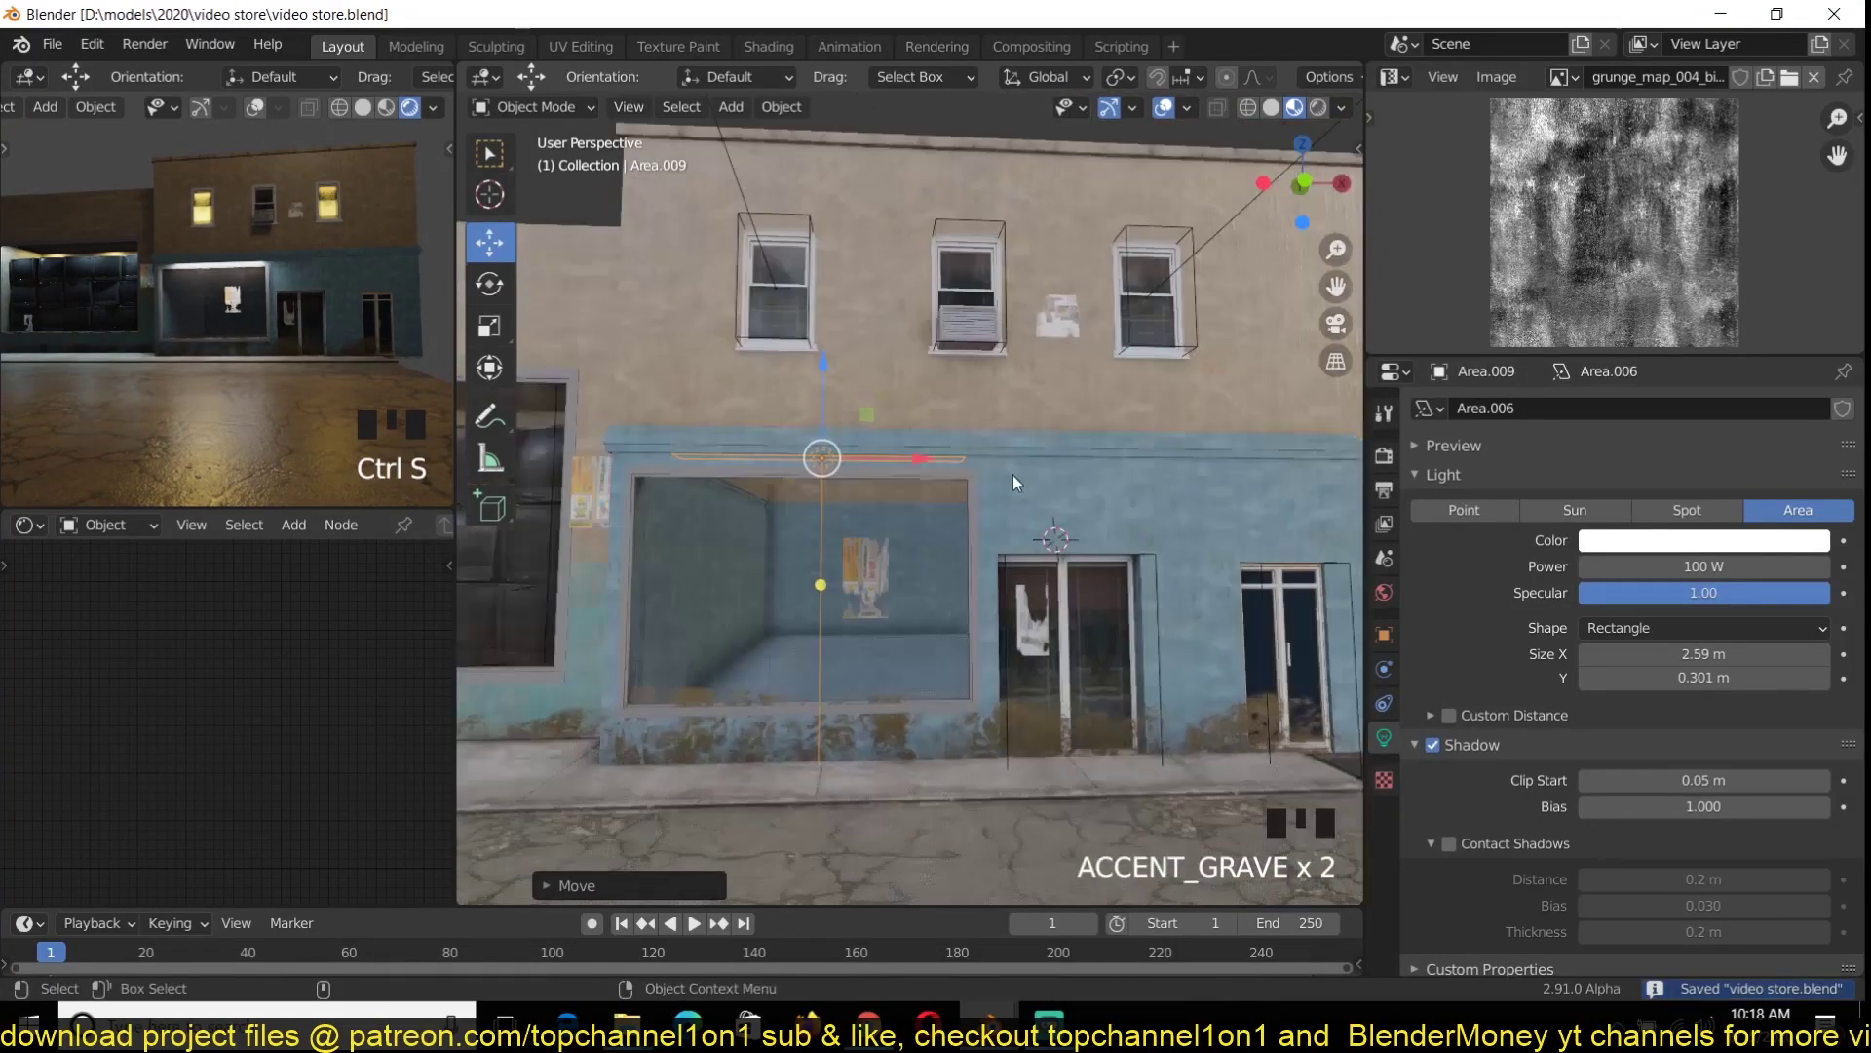
Duplicate the area light above the doorway beside the display window, size it to about 1.17 m by 0.246 m, and save
middle_drag(1014, 476, 879, 591)
scroll(879, 593, down, 3)
key(ctrl+z)
scroll(839, 560, up, 2)
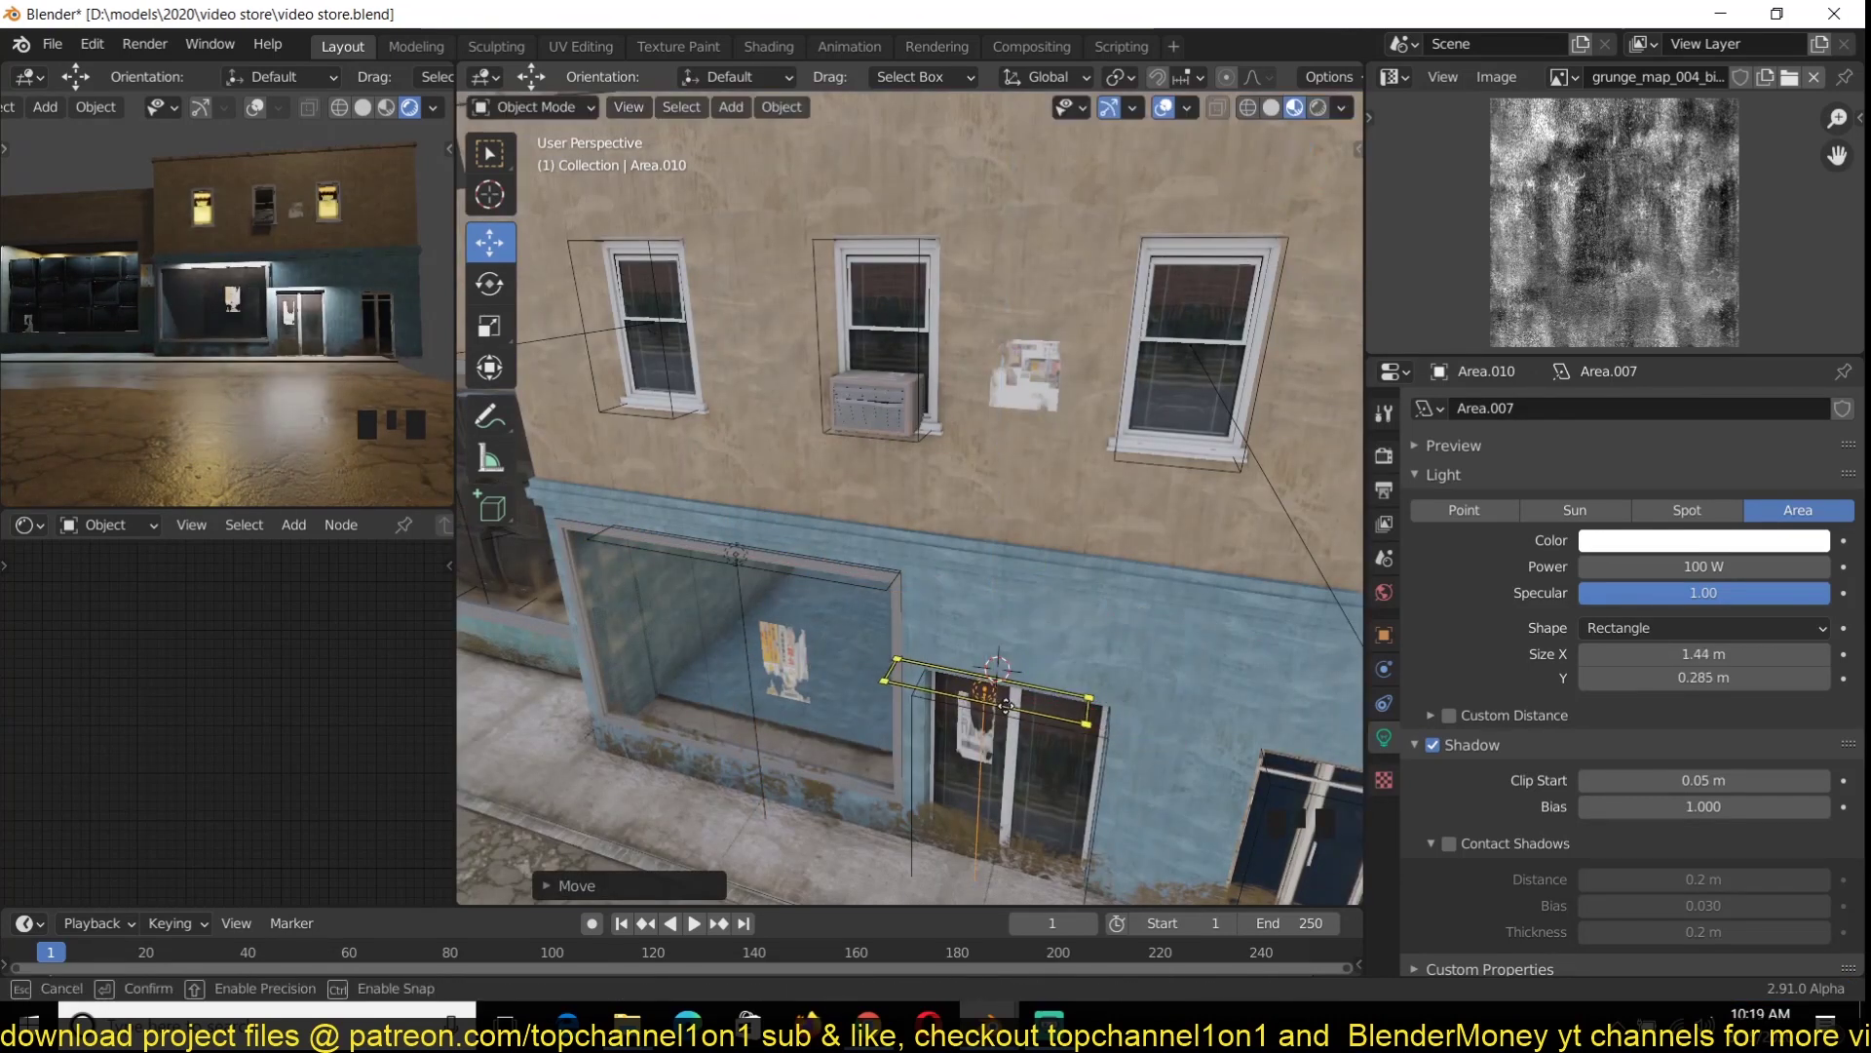
drag(819, 565, 827, 569)
key(ctrl+s)
shift+middle_drag(1033, 663, 799, 432)
click(741, 492)
Duplicate the area light above the blue wall's other doorway, size it to about 0.886 m by 0.191 m, and tint it green
key(grave)
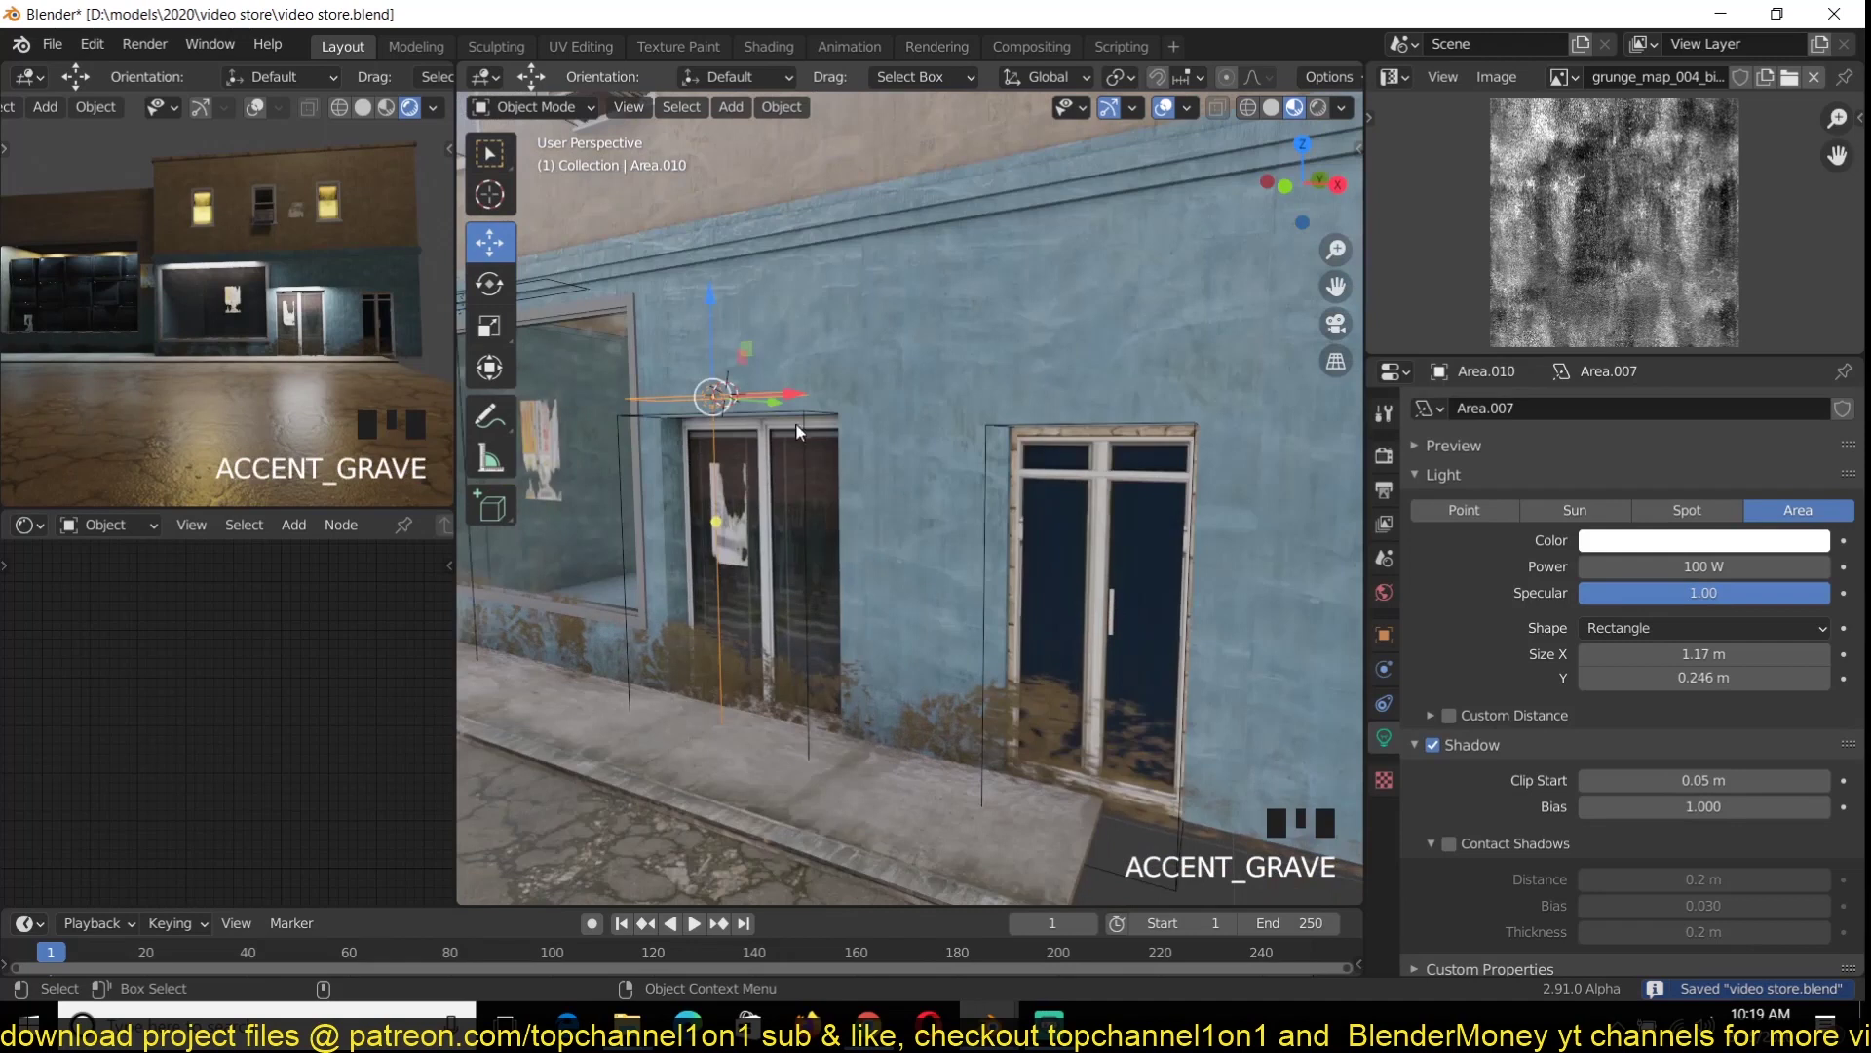
drag(1085, 319, 1086, 361)
middle_drag(1086, 362, 1107, 443)
key(s)
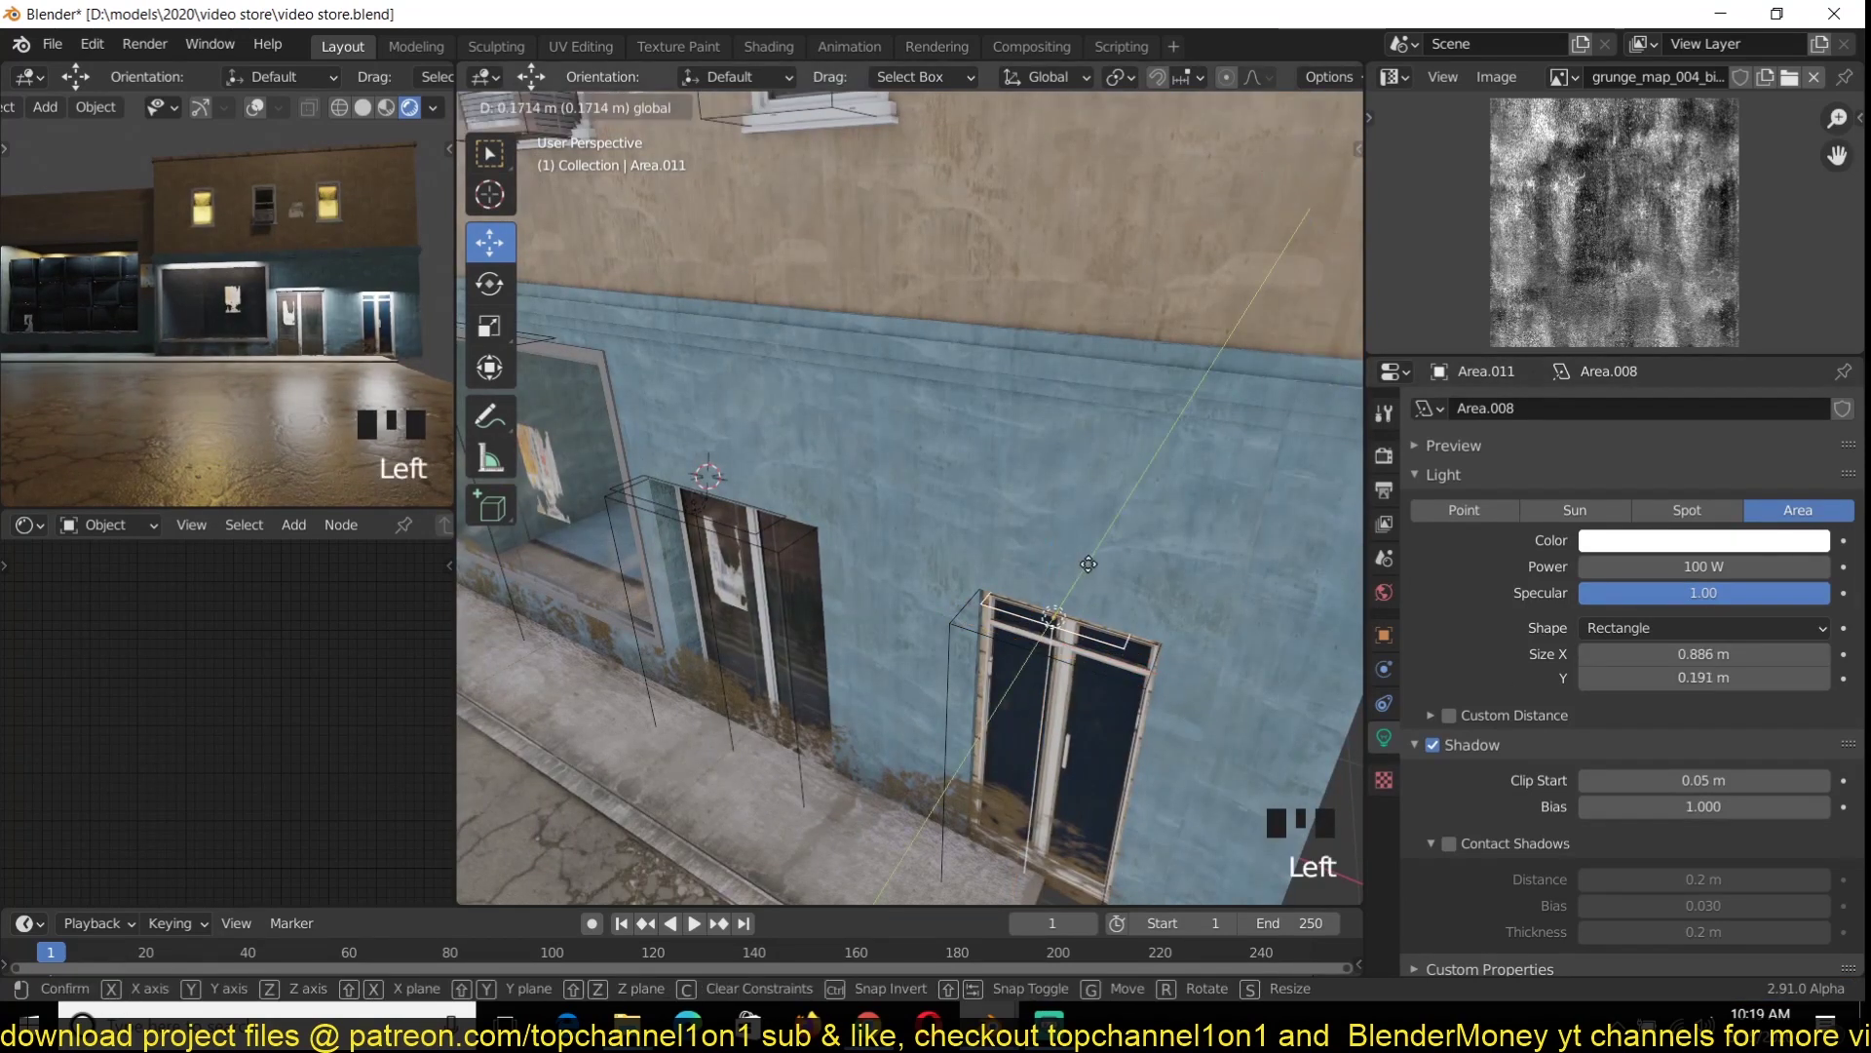
drag(1089, 564, 1084, 572)
scroll(1092, 565, down, 3)
key(ctrl+s)
middle_drag(1130, 564, 1170, 517)
click(1705, 541)
drag(1706, 304, 1711, 281)
Duplicate an area light to above the television display window, size it to about 3.94 m by 0.409 m, and colour it light orange
shift+middle_drag(955, 487, 1036, 568)
click(1036, 489)
key(shift+d)
click(1036, 488)
shift+middle_drag(818, 467, 975, 331)
shift+right_click(864, 404)
key(shift+s)
click(961, 368)
key(g)
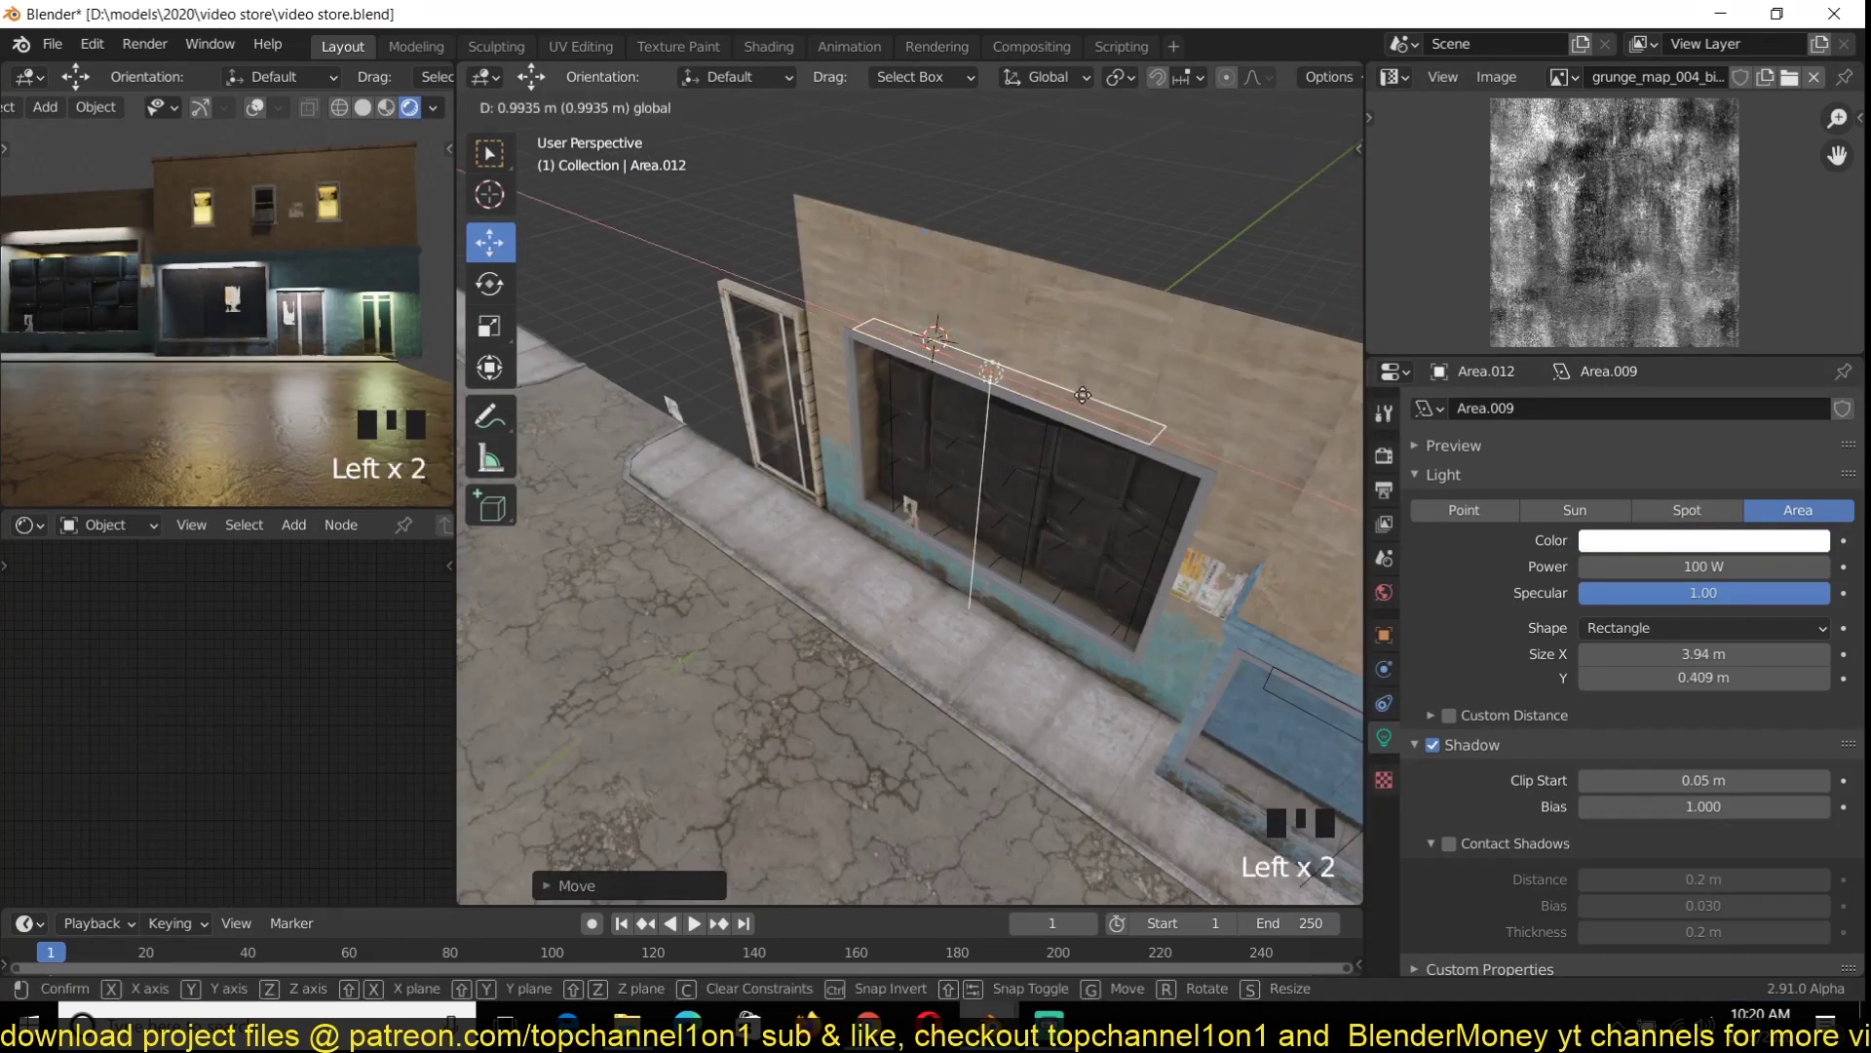
click(1083, 395)
click(1705, 541)
click(1745, 310)
Duplicate the orange light, rotate the copy 180° to shine up from the display window's base, enable Contact Shadows, and save
key(grave)
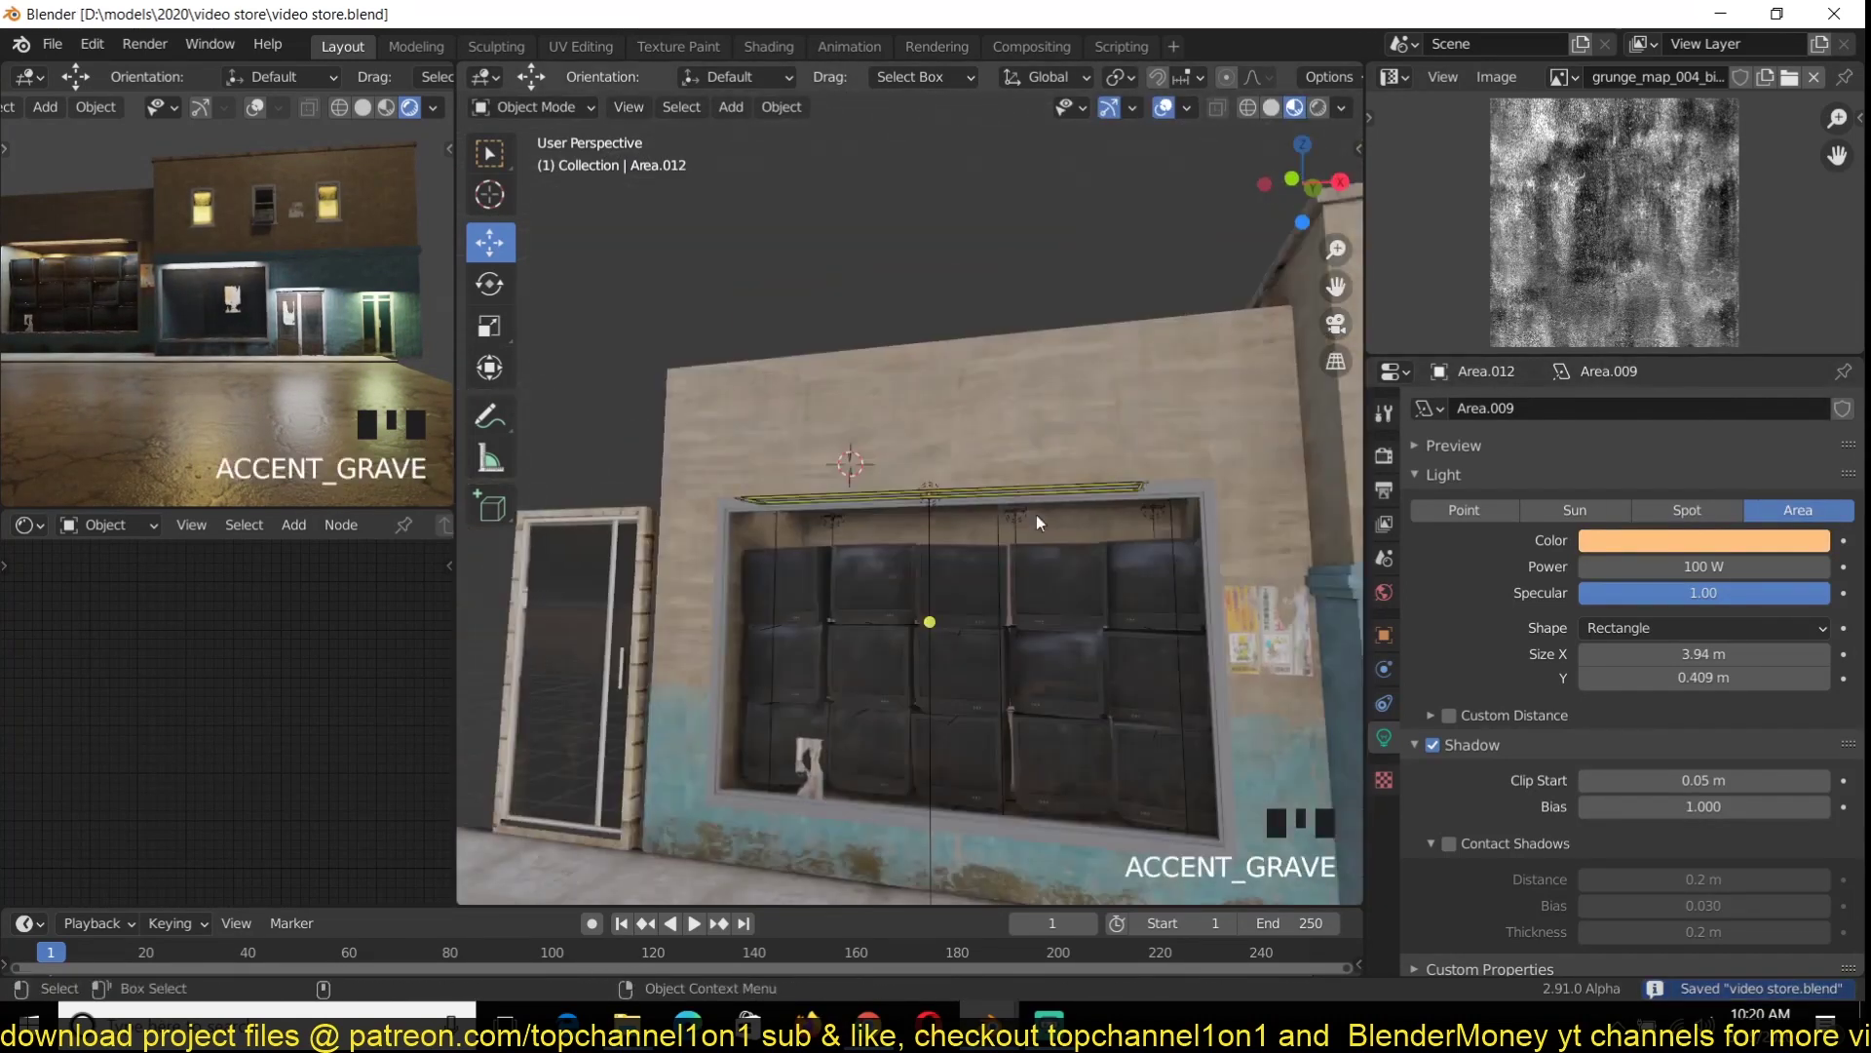
key(shift+d)
text(z180)
key(Return)
middle_drag(961, 742, 780, 819)
scroll(975, 682, up, 3)
drag(1216, 676, 1239, 672)
middle_drag(1169, 624, 1106, 585)
click(1451, 845)
key(alt+a)
key(ctrl+s)
middle_drag(985, 609, 955, 419)
scroll(1032, 433, down, 2)
key(ctrl+s)
Paste the curved screen plane from the other Blender file into the video store scene
mouse_move(990, 1020)
click(770, 895)
key(ctrl+v)
scroll(1026, 552, down, 3)
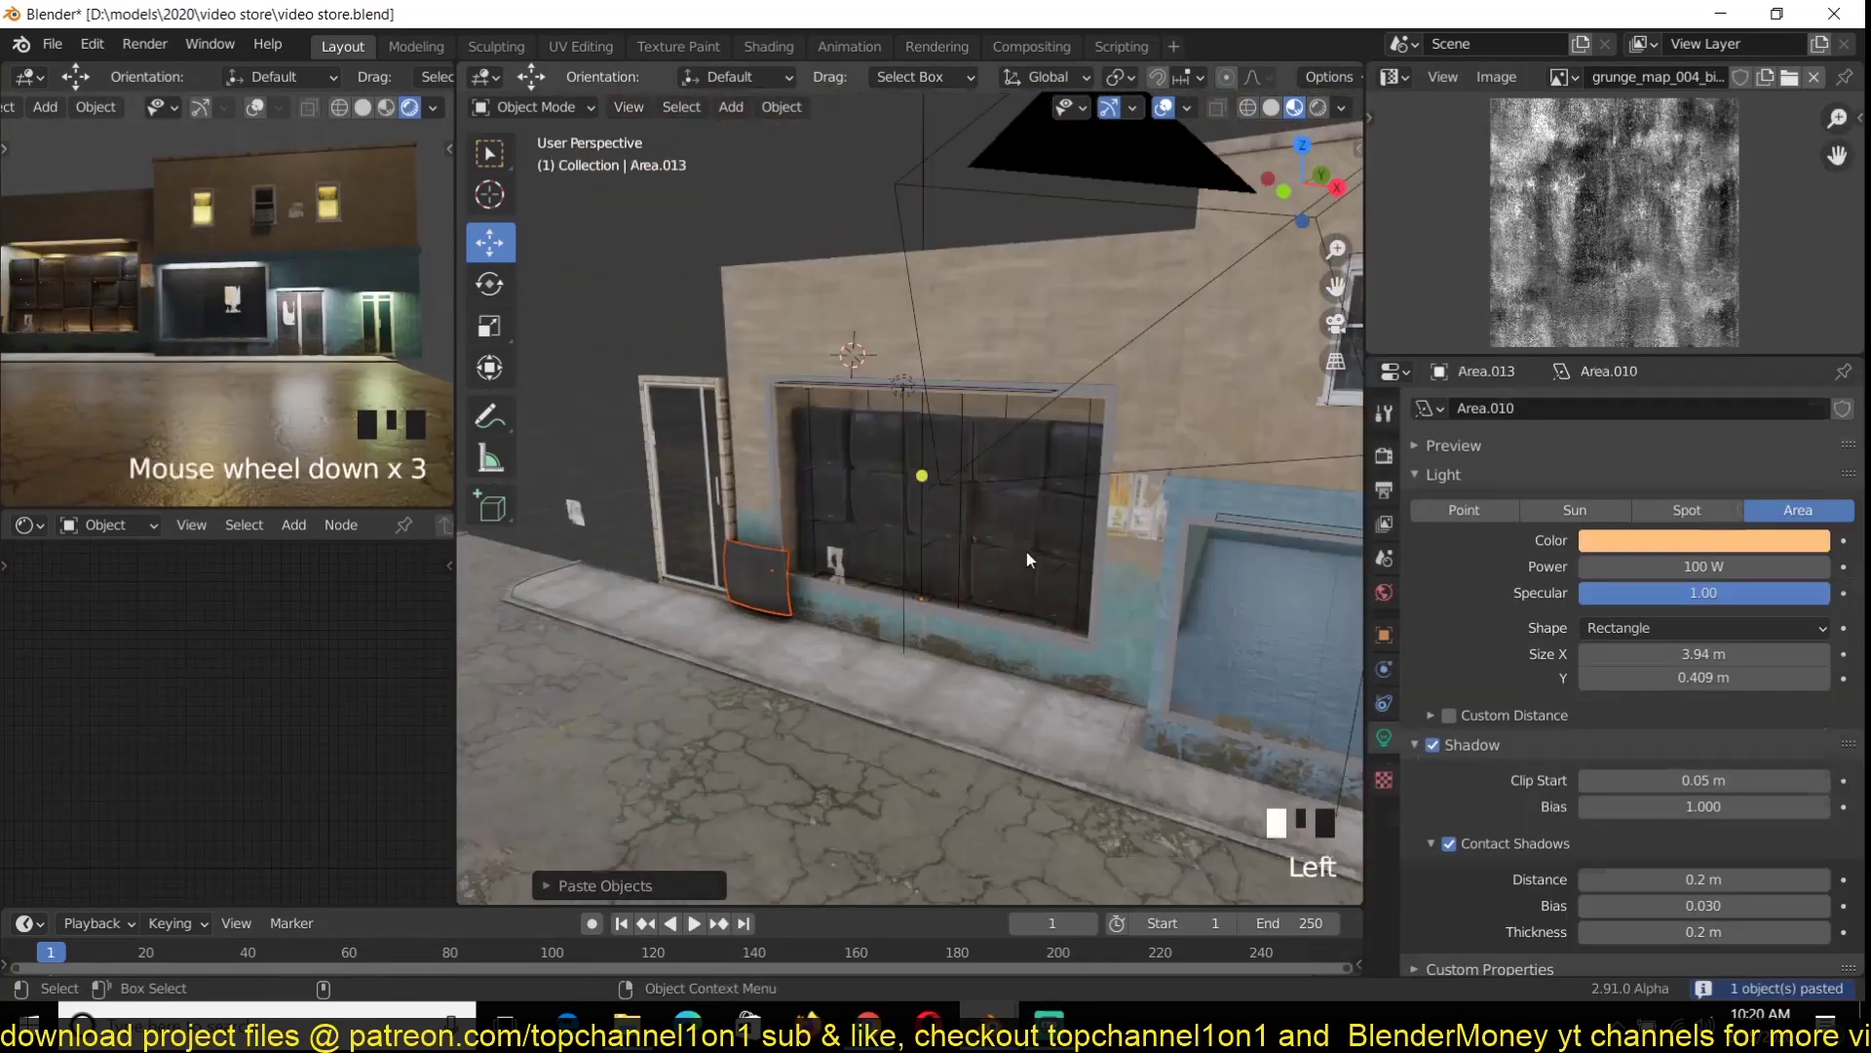
Scale the pasted screen plane and snap it to the 3D cursor at the top-left television
click(760, 579)
middle_drag(856, 577, 919, 513)
key(s)
click(915, 546)
key(shift+s)
click(943, 372)
key(KP_Decimal)
scroll(890, 292, down, 3)
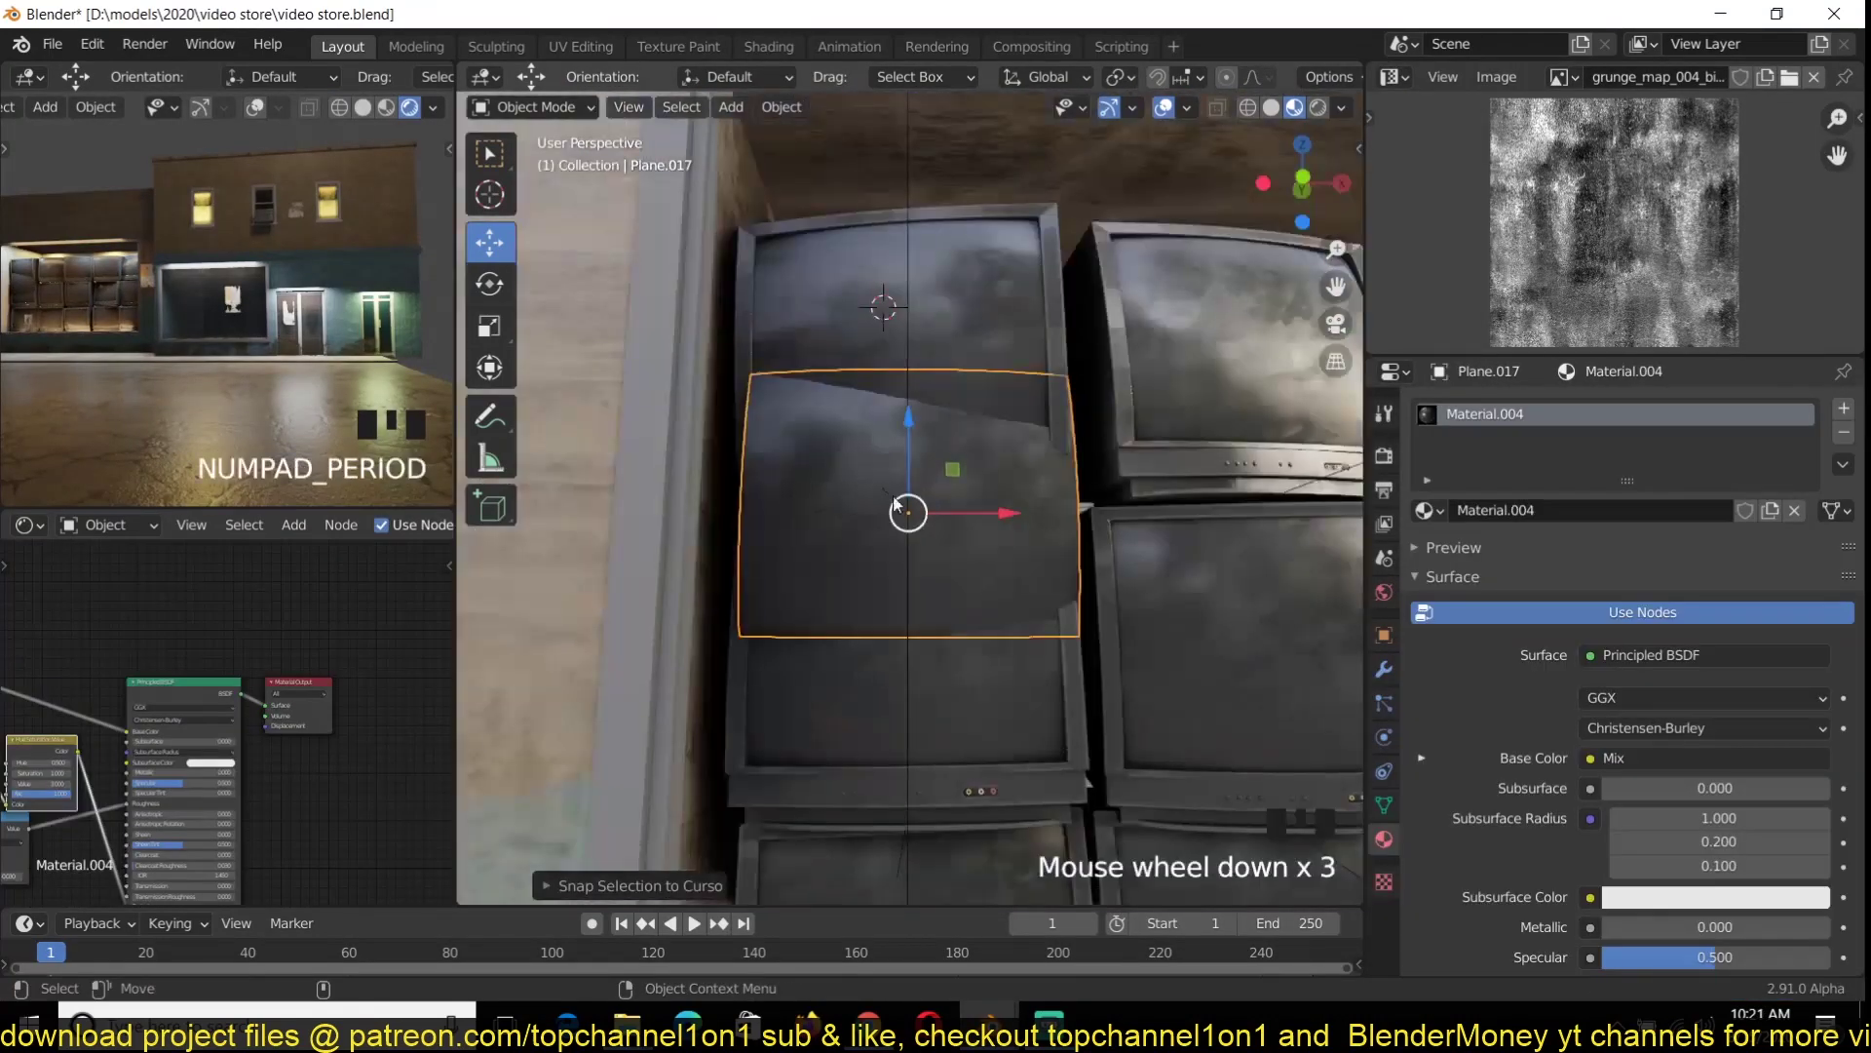
Rotate the screen plane to match the tilt of the top-left television's screen
key(grave)
key(grave)
key(grave)
key(grave)
key(grave)
key(r)
middle_drag(955, 244, 1043, 258)
key(r)
click(1120, 250)
key(r)
key(x)
click(1069, 278)
Move and scale the screen plane to fit inside the top-left television's frame and save the file
key(g)
click(1070, 319)
key(s)
click(1069, 320)
key(grave)
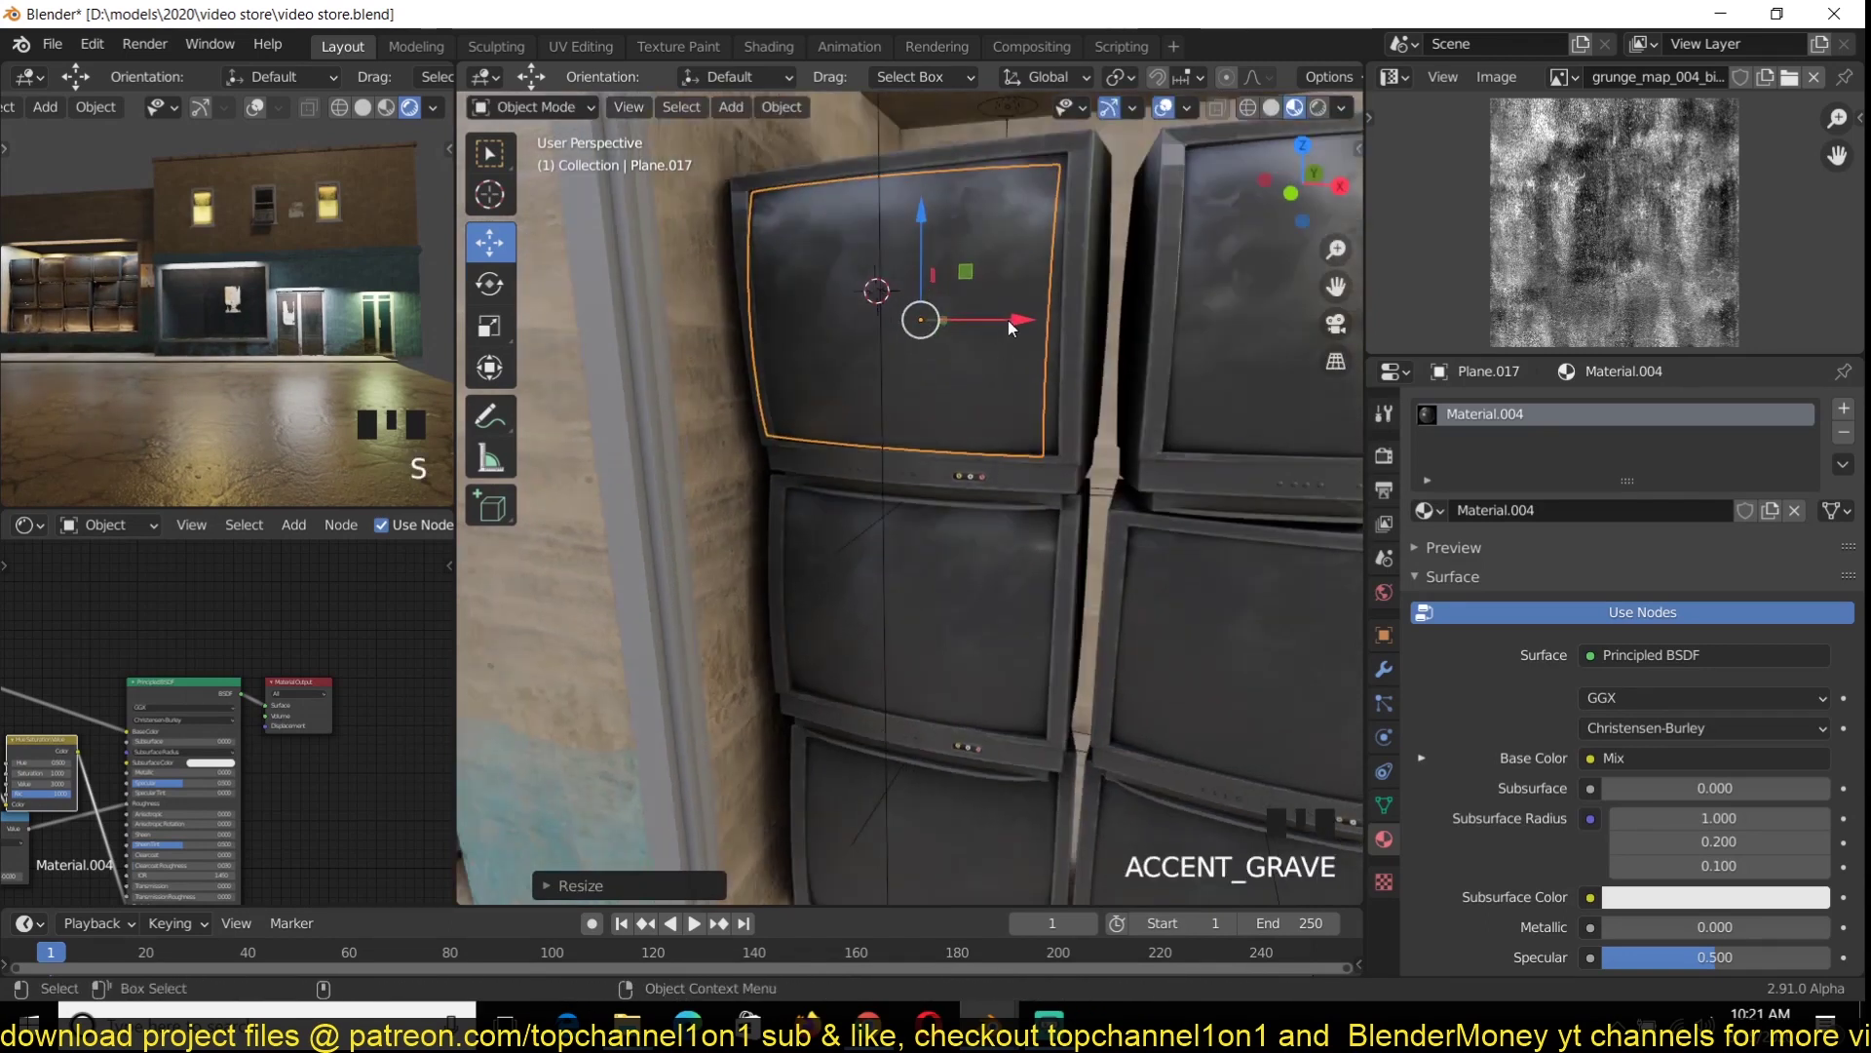
click(1093, 247)
scroll(1037, 378, down, 3)
key(ctrl+s)
Select all the televisions in the display window, isolate them in local view, and save the file
click(873, 429)
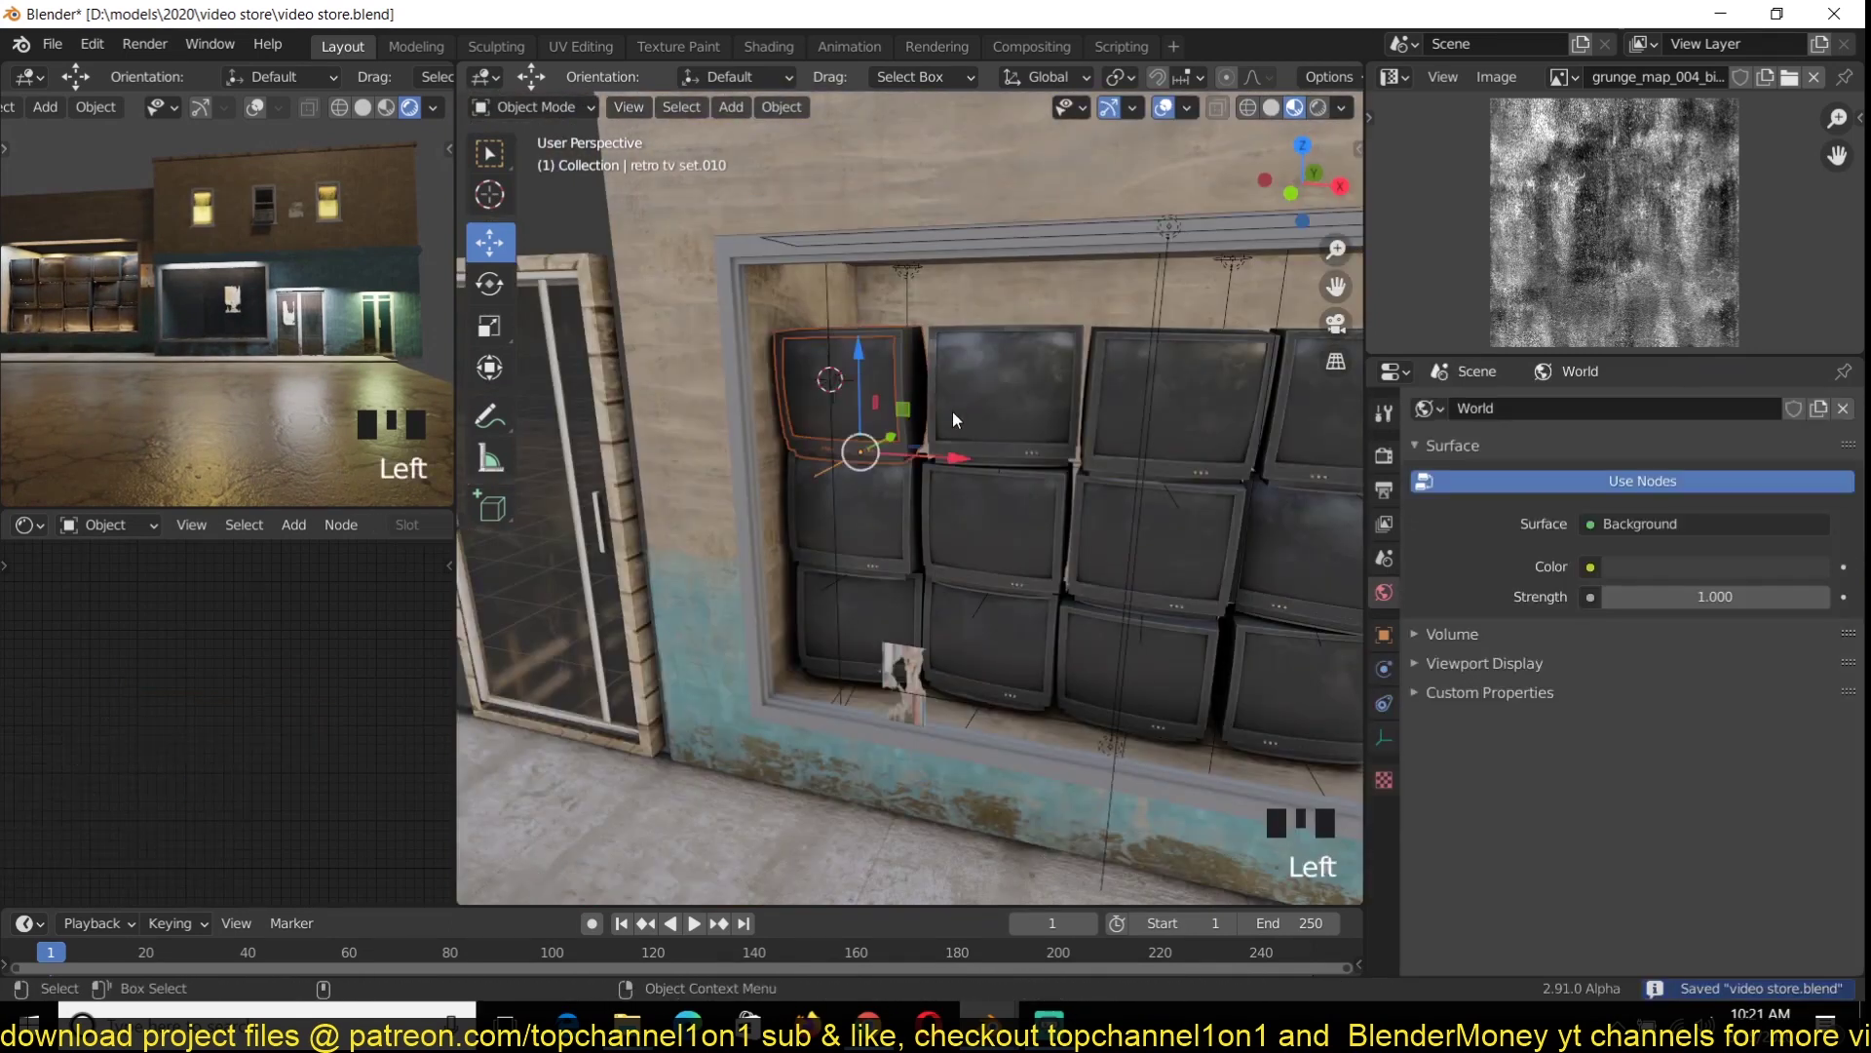
shift+click(984, 439)
shift+click(1150, 438)
middle_drag(1121, 390, 1014, 344)
key(shift+f)
shift+click(856, 552)
key(KP_Divide)
key(ctrl+s)
Make the selected television objects local to the file
click(781, 107)
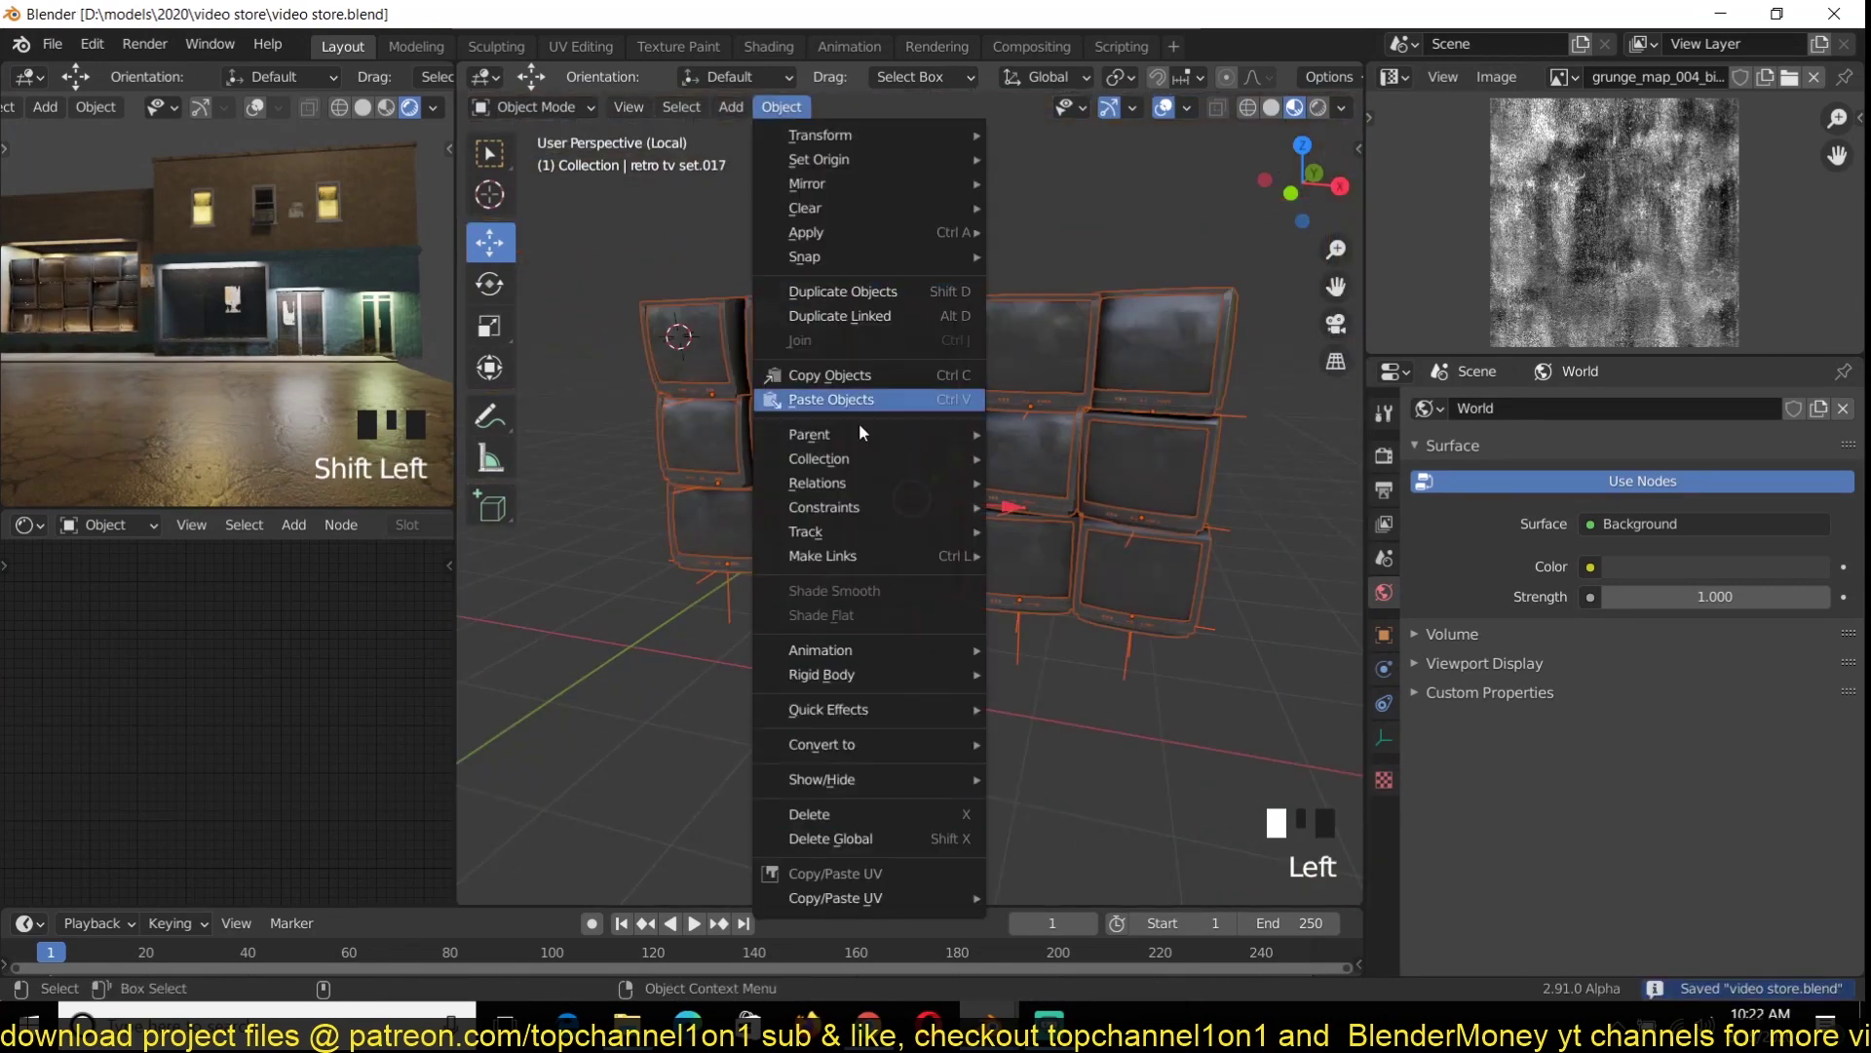
mouse_move(878, 483)
mouse_move(1084, 567)
click(1265, 575)
right_click(938, 476)
click(781, 107)
mouse_move(877, 483)
mouse_move(1108, 602)
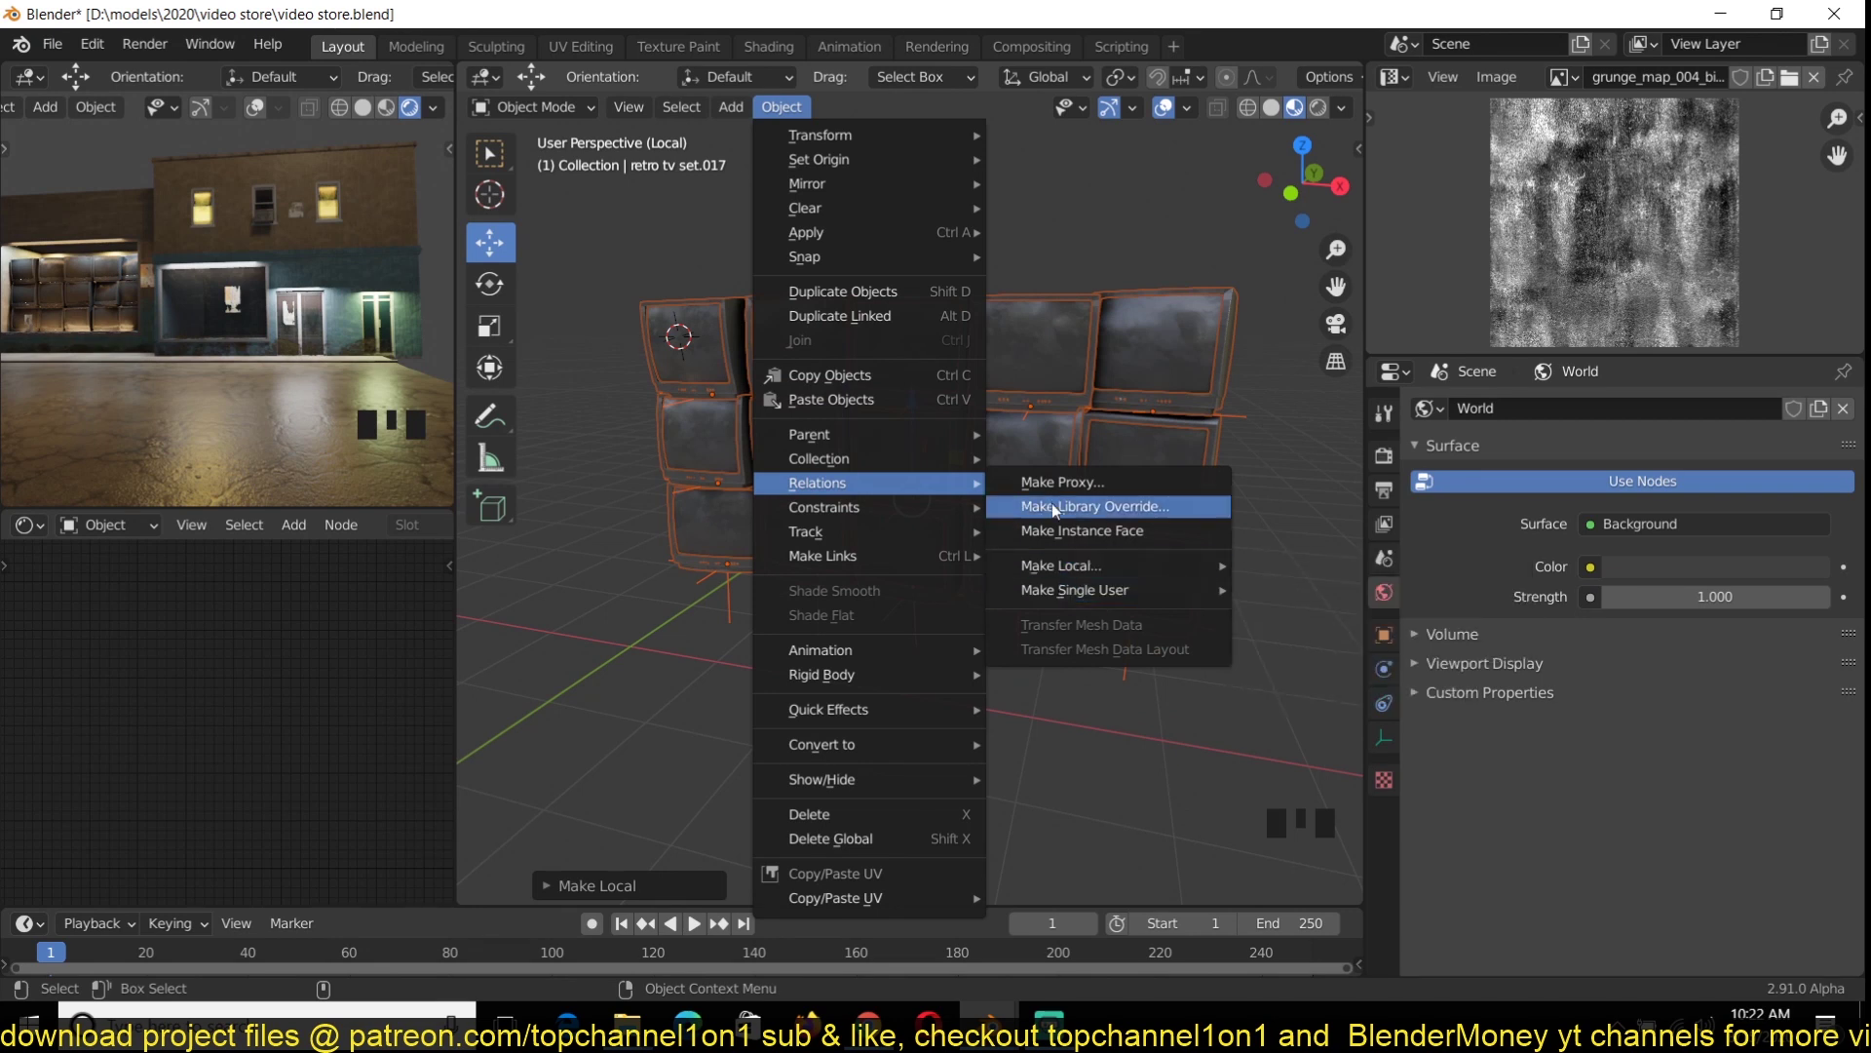
Delete the objects isolated in local view and save the file
key(x)
click(666, 538)
key(ctrl+s)
Switch to the browser and open the esmilesvfx page on CGTrader
click(868, 1021)
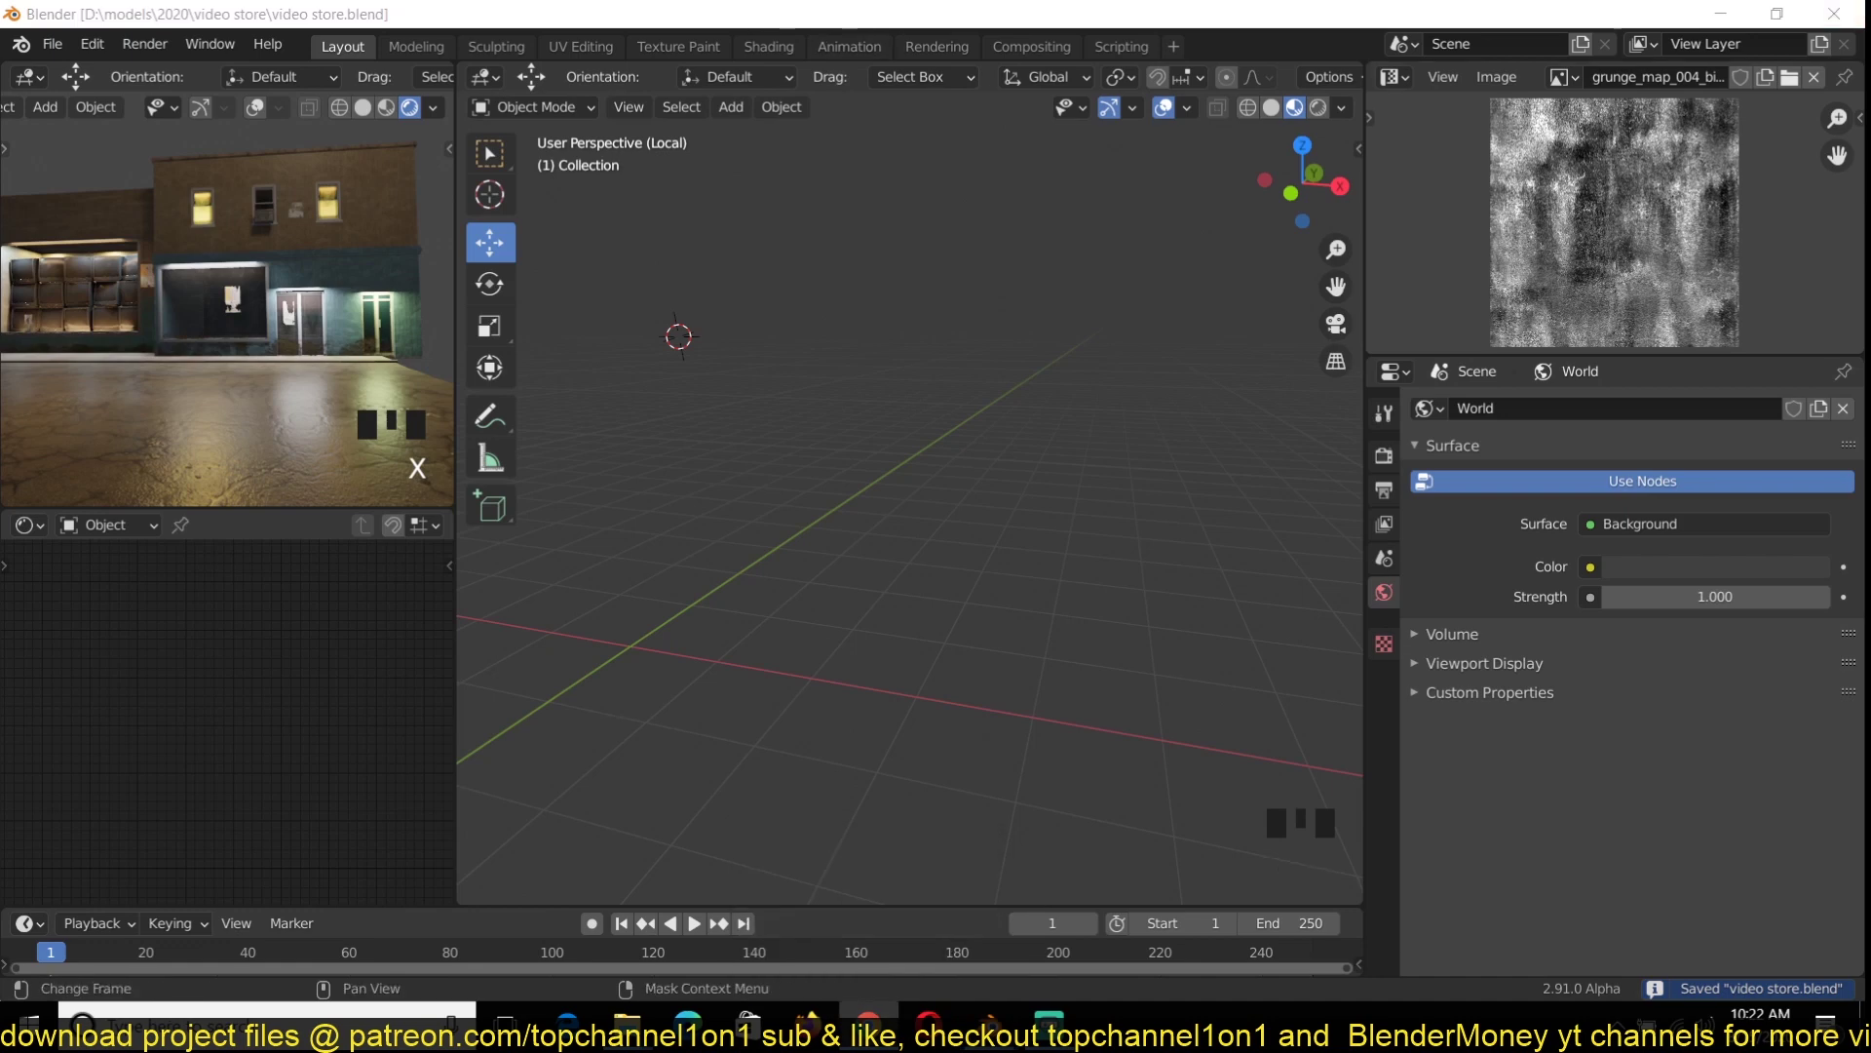
click(521, 67)
text(c)
key(Return)
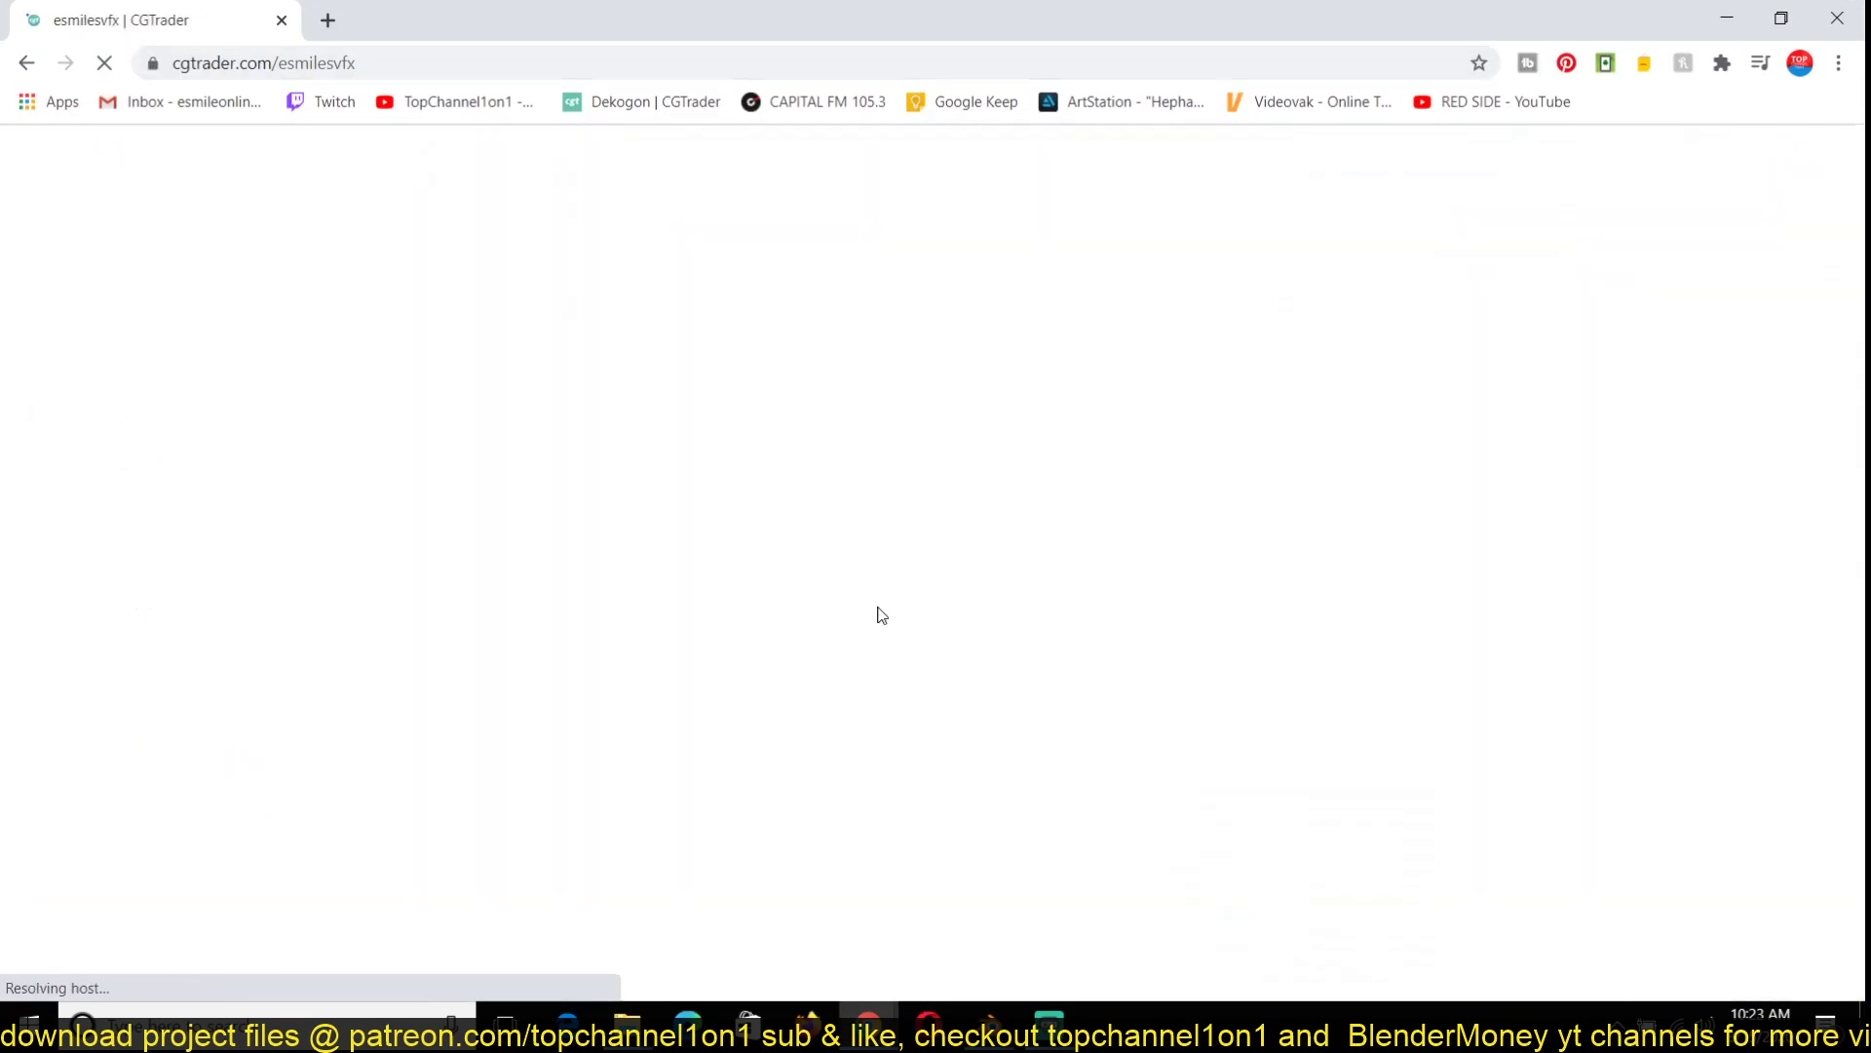
click(1727, 18)
Copy the striped road marking from the other Blender file, paste it into the video store scene, and leave local view
click(990, 1022)
click(990, 930)
middle_drag(1053, 546, 975, 624)
click(830, 821)
key(ctrl+c)
click(990, 1022)
click(858, 921)
key(KP_Divide)
key(grave)
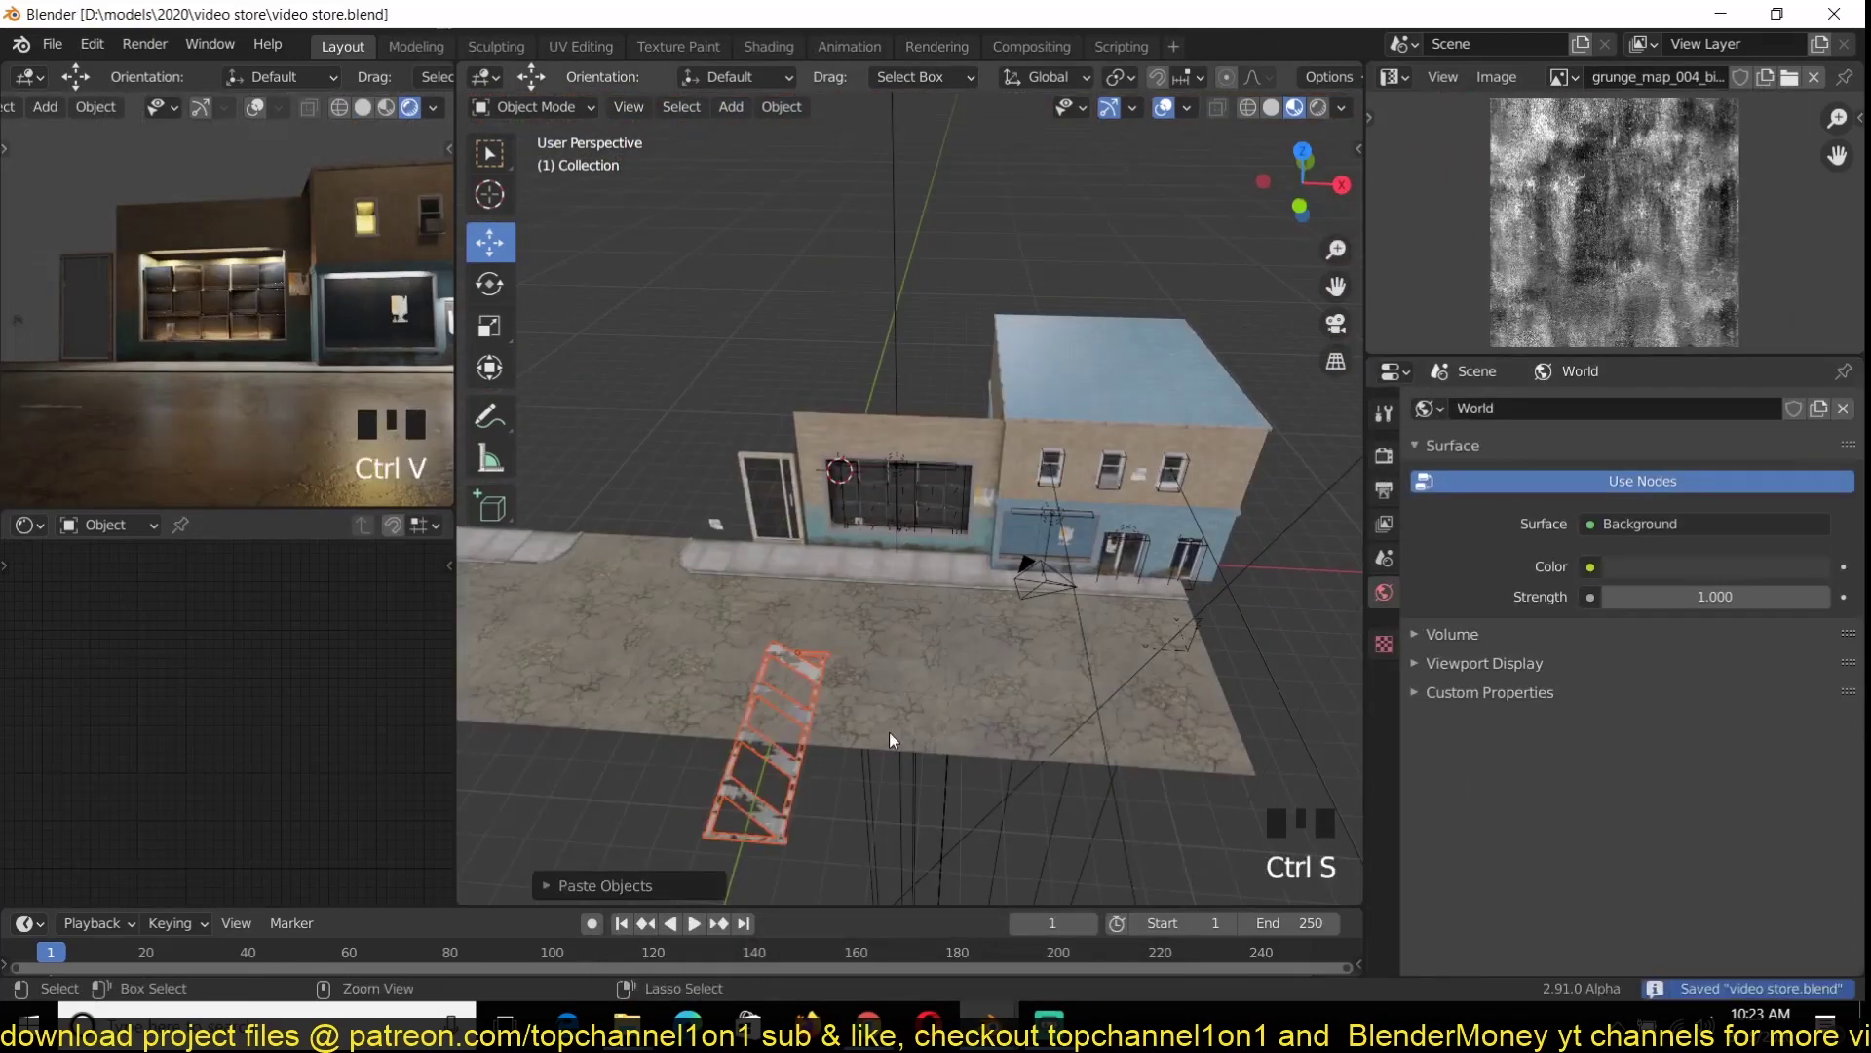
Move the pasted road marking onto the street in front of the television display window
click(770, 745)
key(KP_Decimal)
key(g)
key(g)
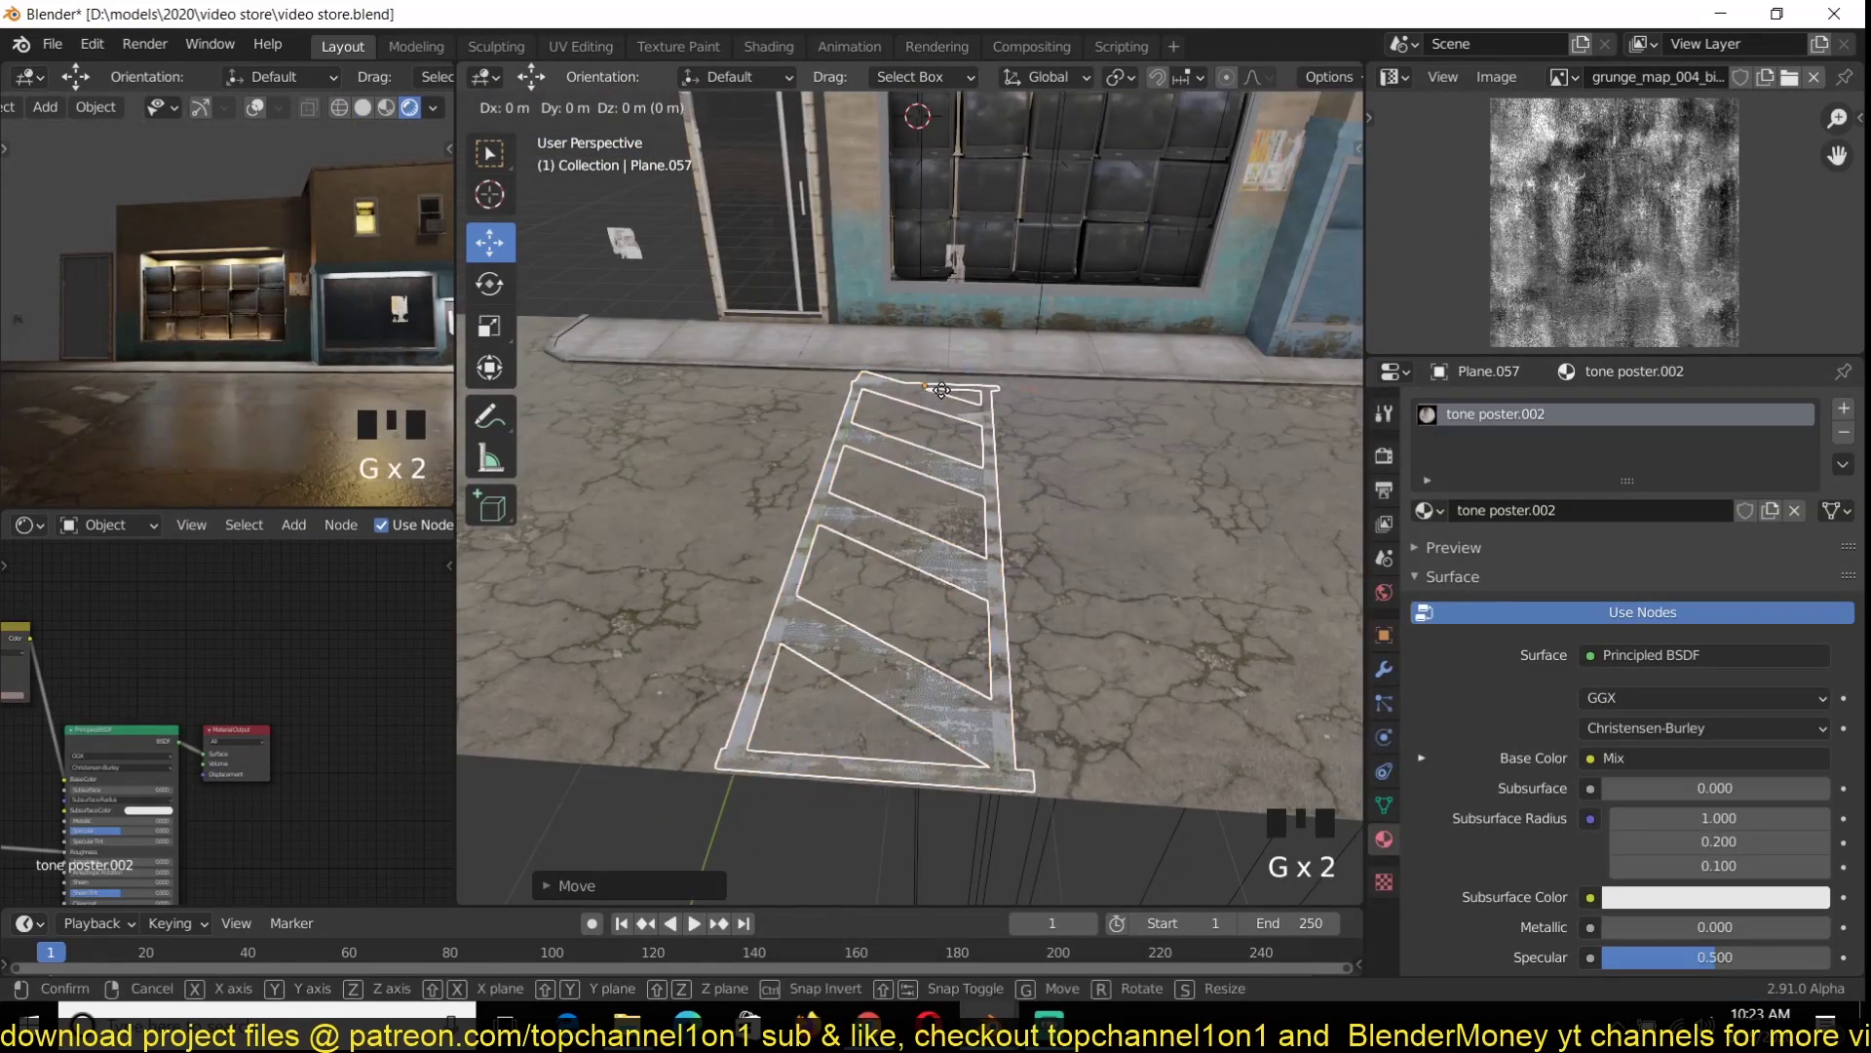
click(942, 389)
Recolour the road marking's Overlay node with an orange Color1 and a white Color2
middle_drag(97, 723, 404, 758)
scroll(269, 761, up, 4)
middle_drag(105, 778, 345, 662)
click(341, 665)
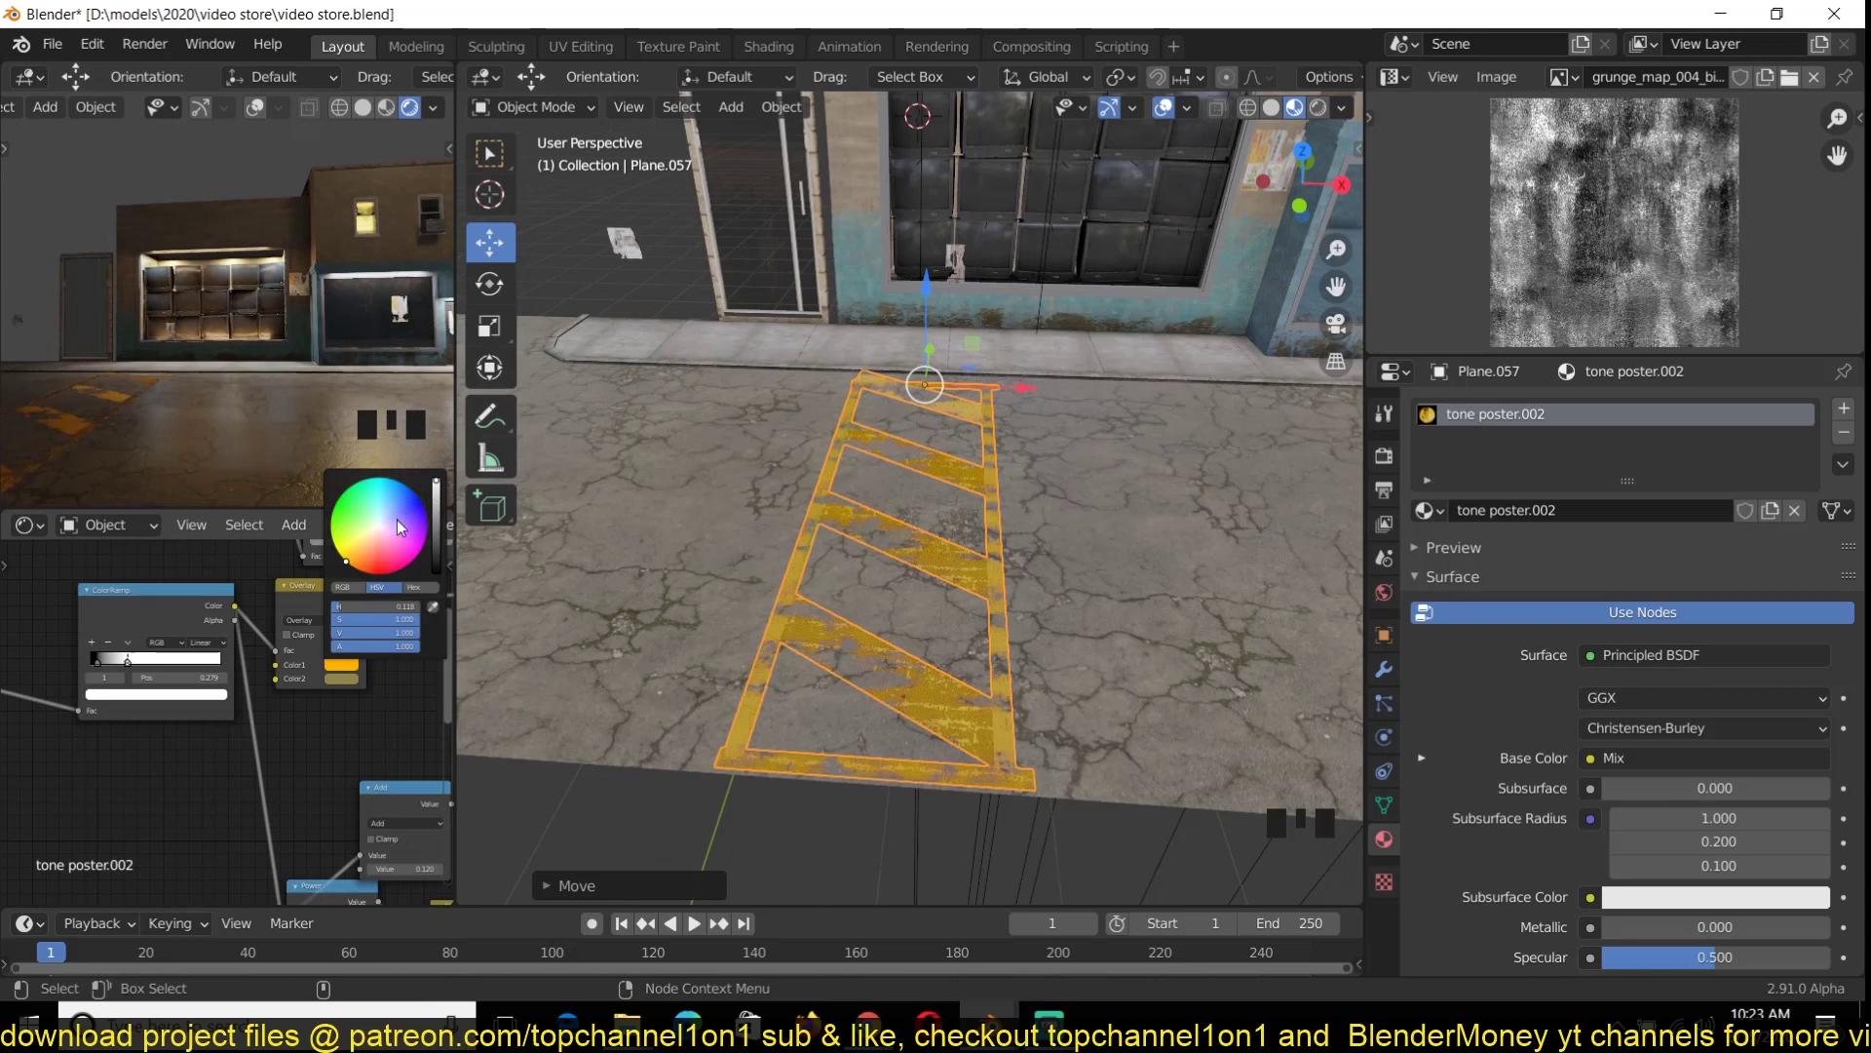
key(grave)
scroll(910, 488, up, 7)
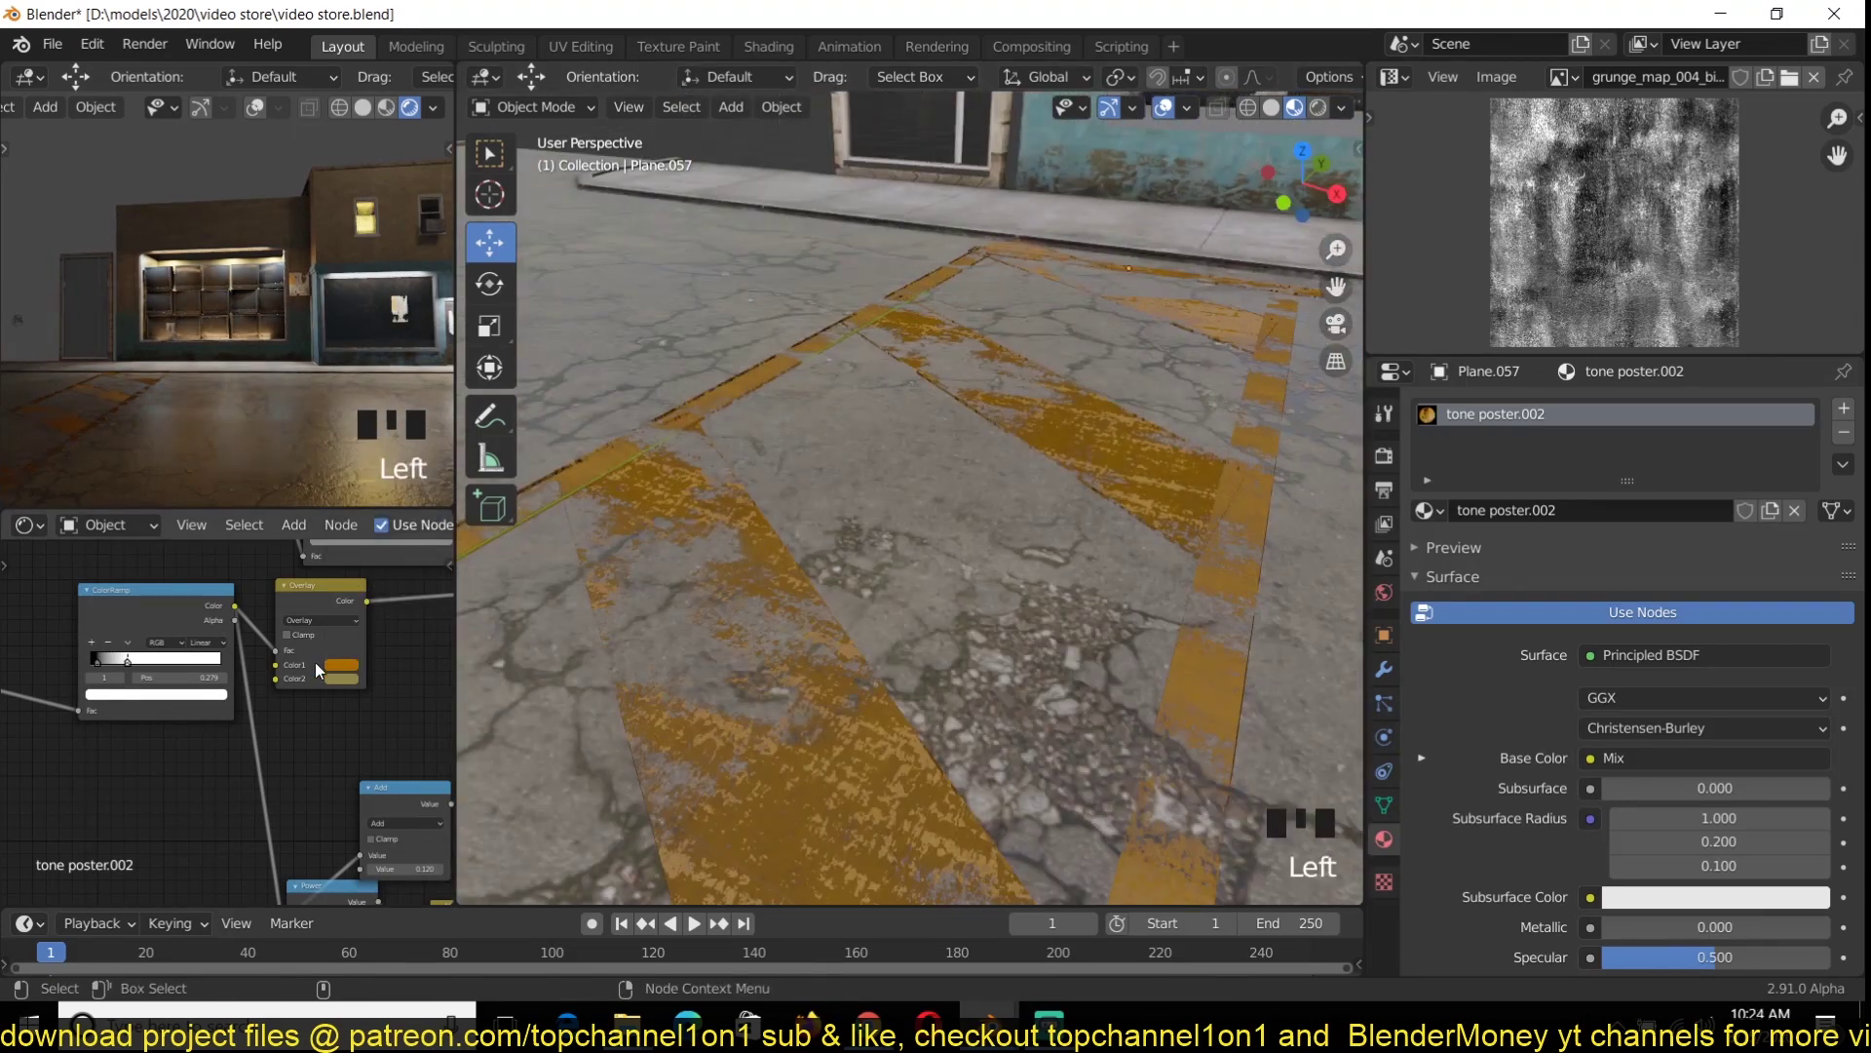
click(341, 665)
drag(384, 542, 353, 565)
Preview the ColorRamp and Overlay outputs and set the Overlay node's Color1 to a bright yellow-orange
middle_drag(293, 750, 199, 776)
ctrl+shift+click(73, 634)
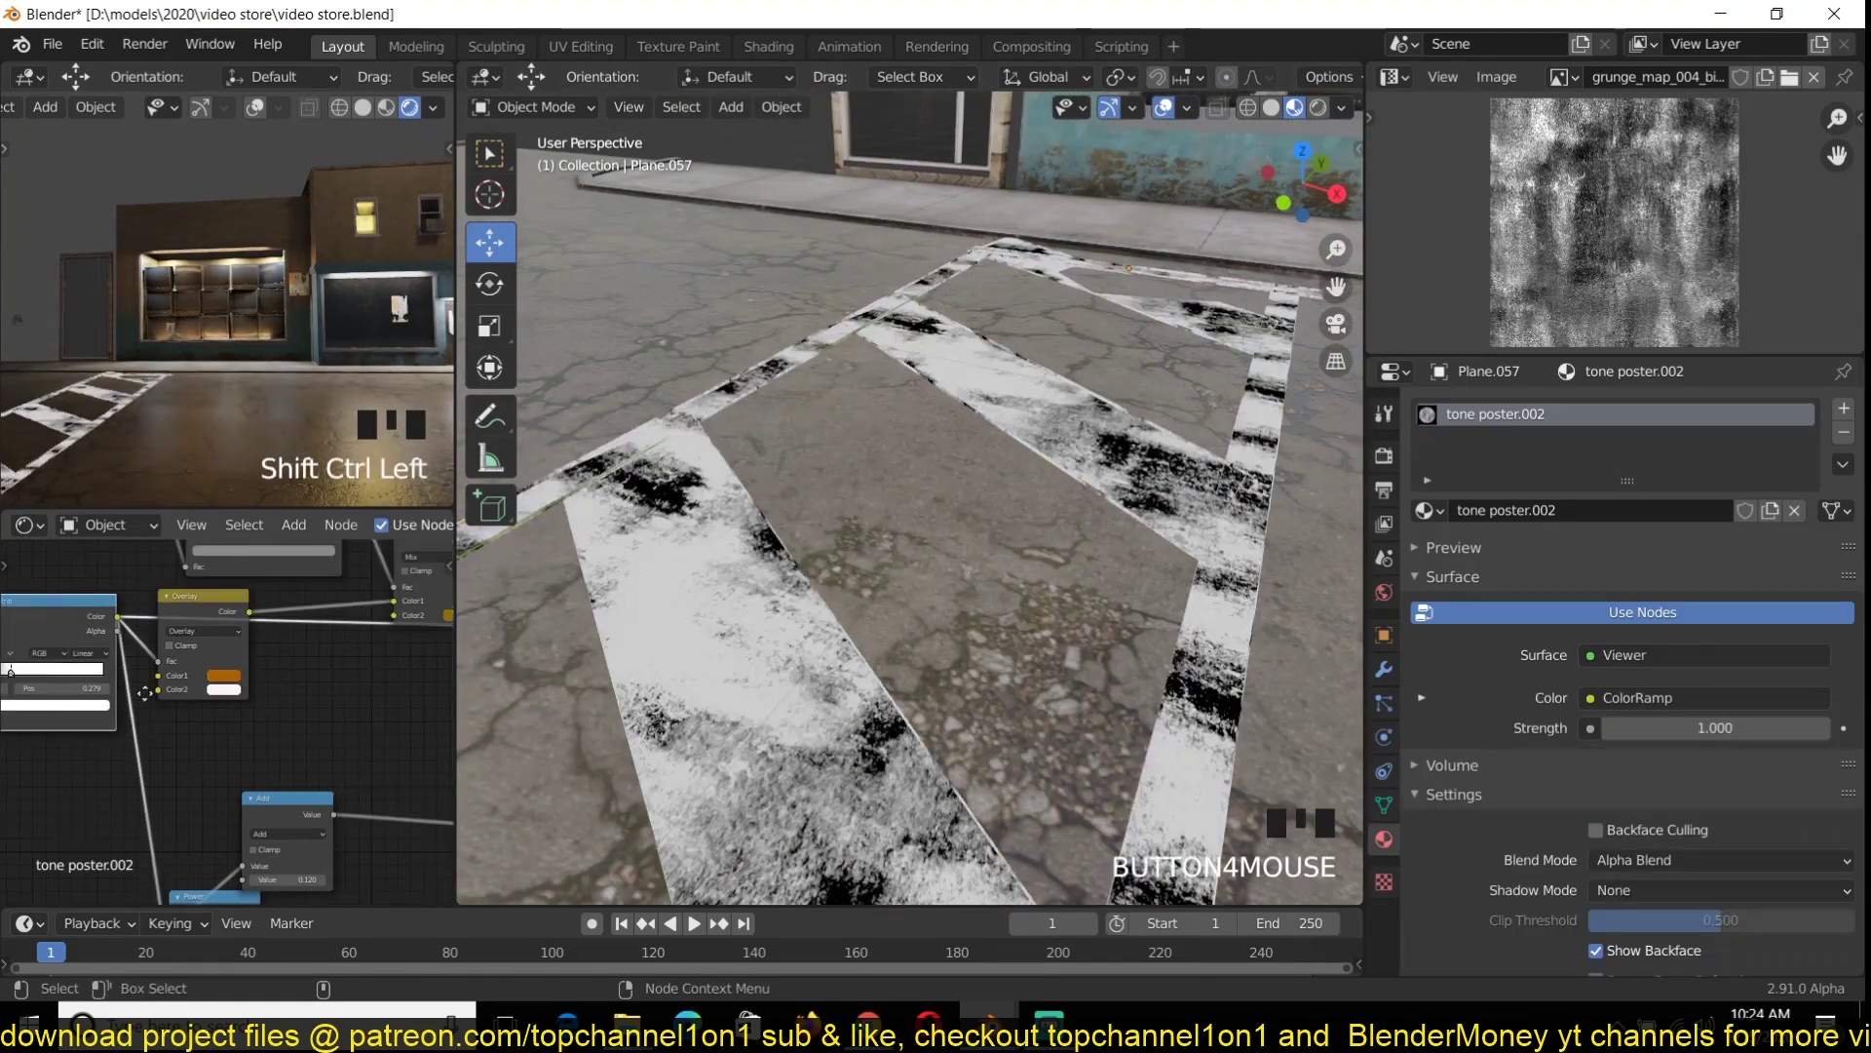
ctrl+shift+click(206, 629)
click(247, 690)
drag(321, 635, 353, 657)
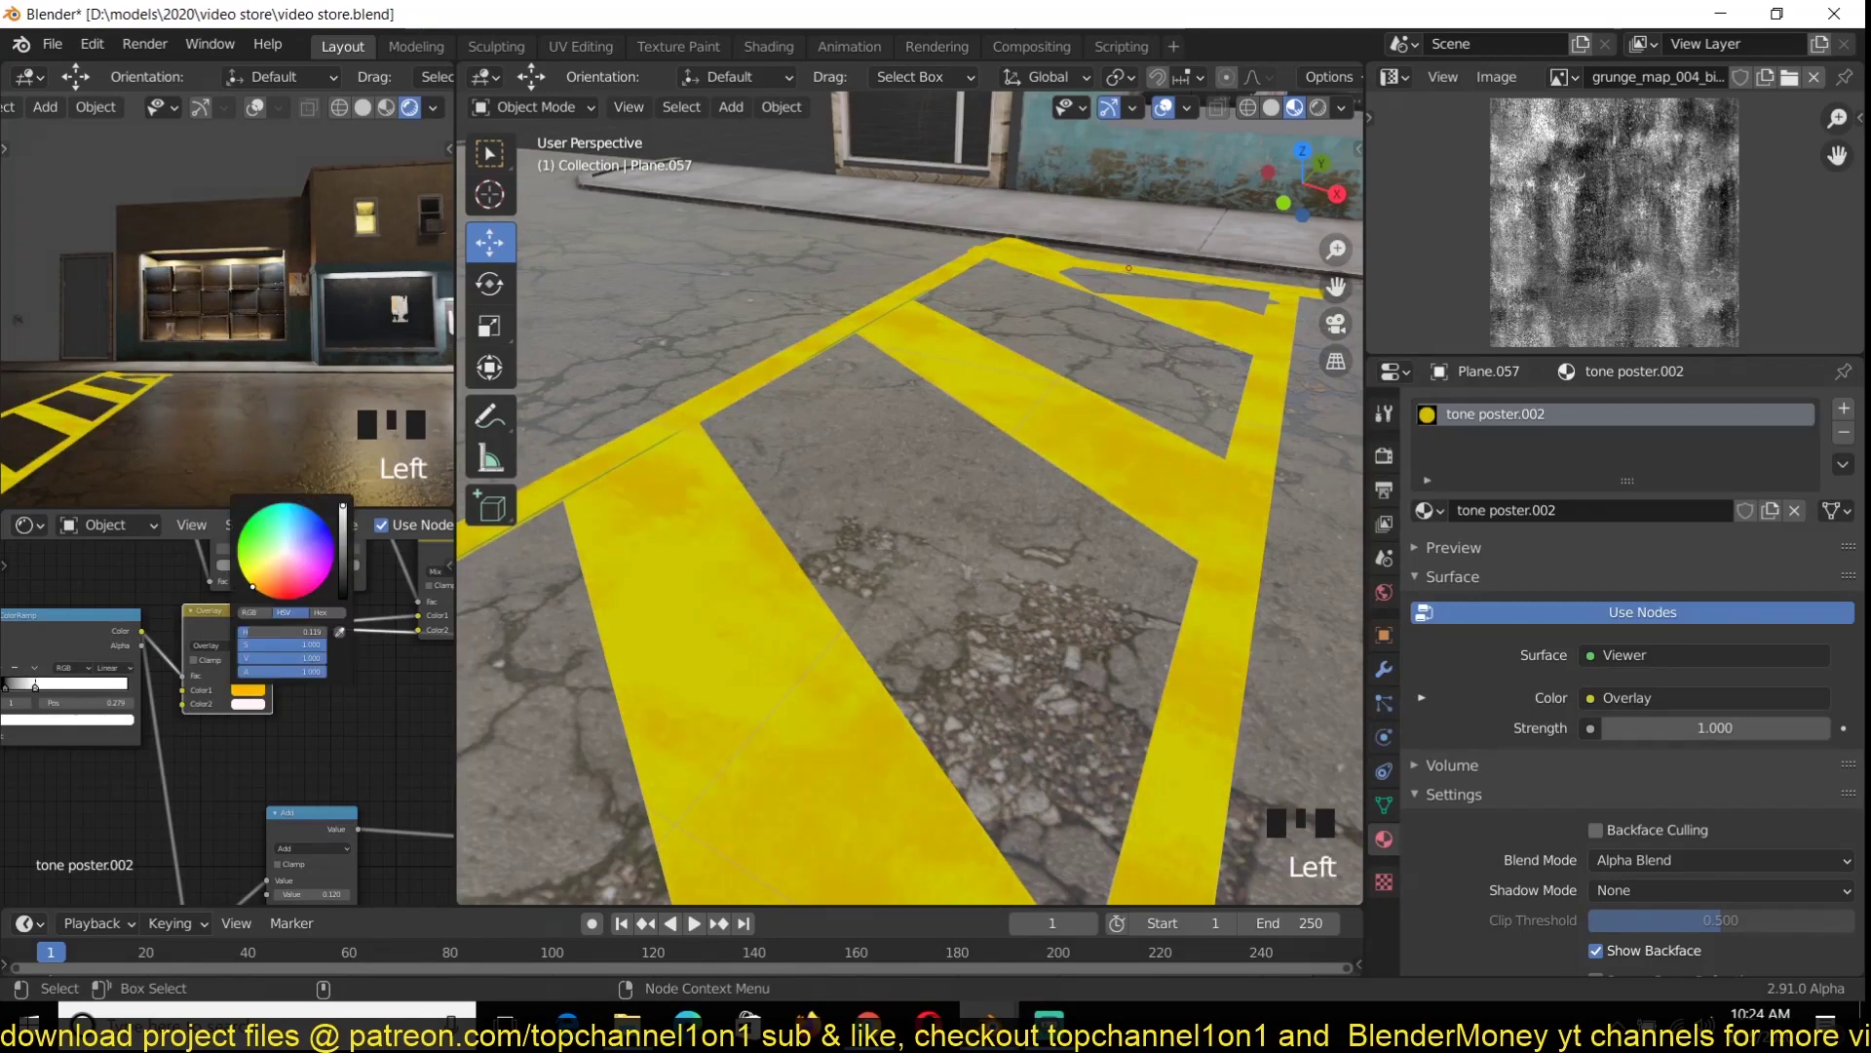
Preview the Mix node's output, reconnect the Principled BSDF to the material output, and save the file
middle_drag(376, 761, 149, 830)
drag(192, 699, 176, 750)
ctrl+shift+click(234, 609)
ctrl+shift+click(385, 752)
key(ctrl+s)
Adjust the Mix node's Color2, raise the Add node's value to about 0.59, and save the file
middle_drag(263, 706, 332, 677)
click(335, 672)
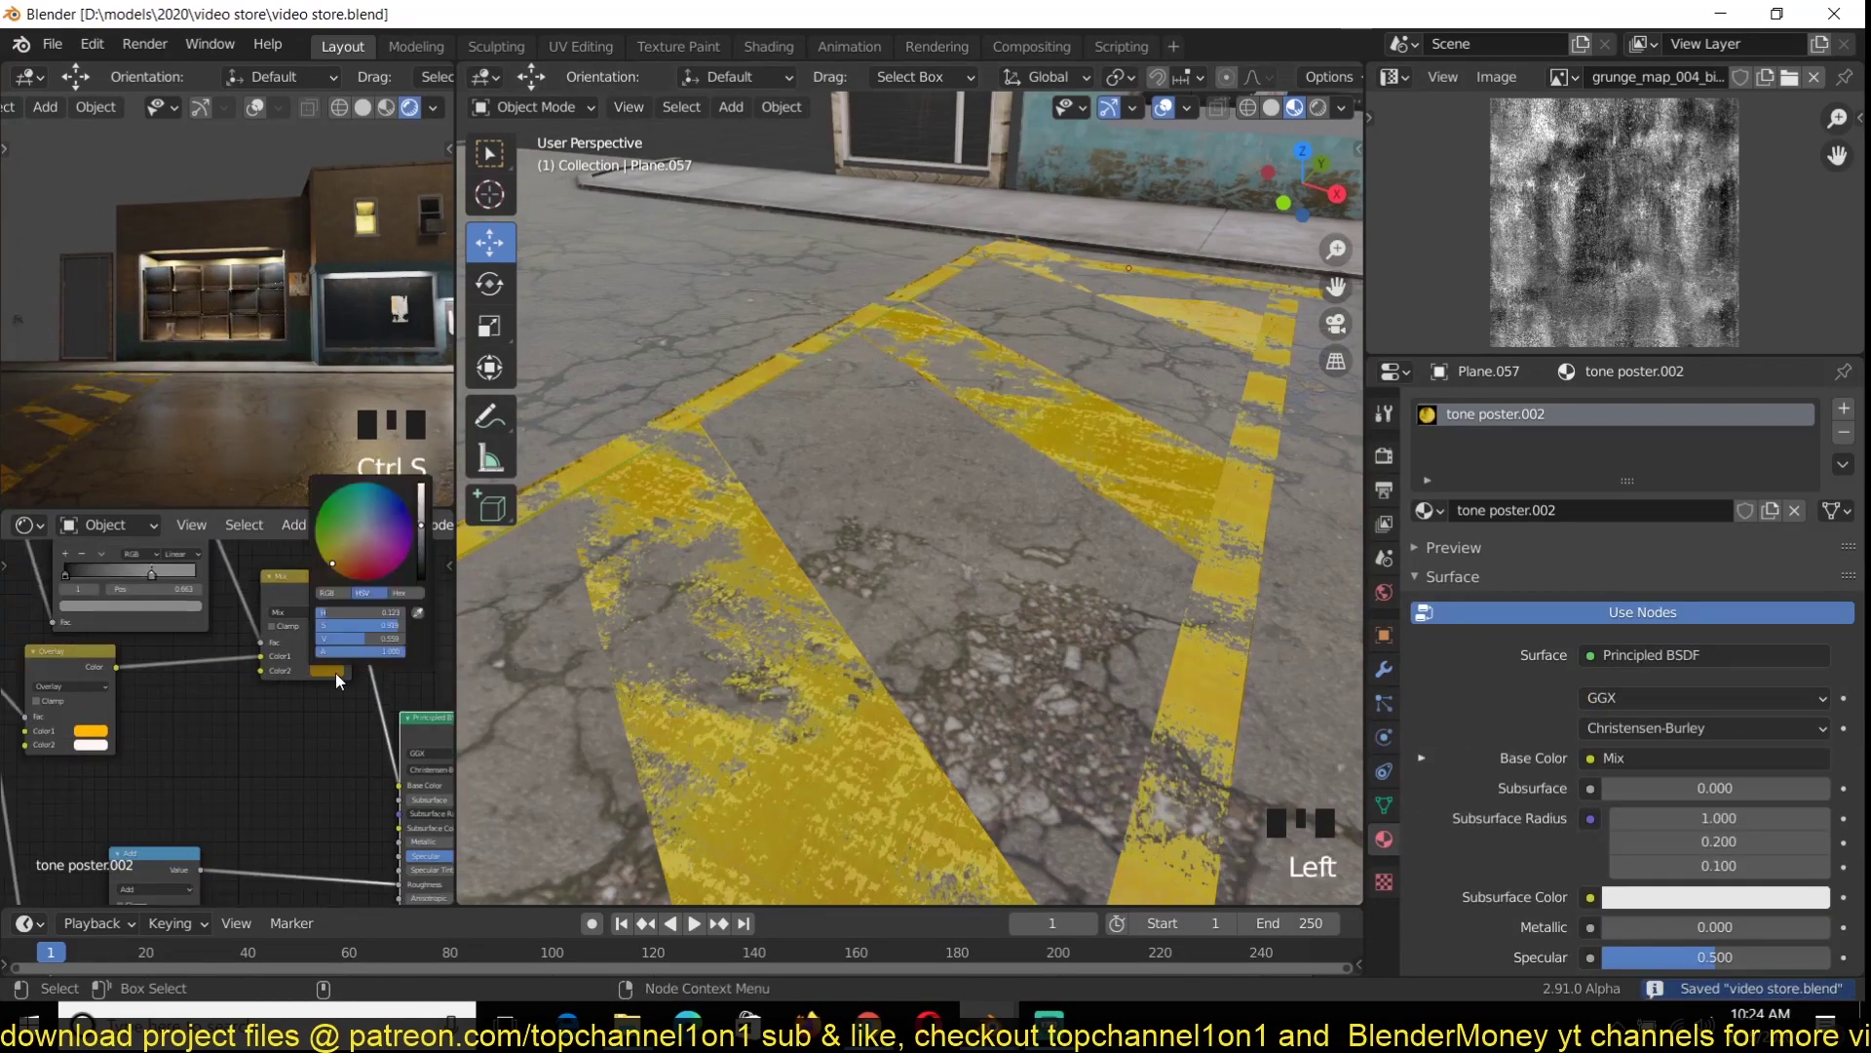
middle_drag(382, 756, 374, 610)
drag(151, 706, 255, 687)
key(ctrl+s)
shift+drag(251, 770, 241, 770)
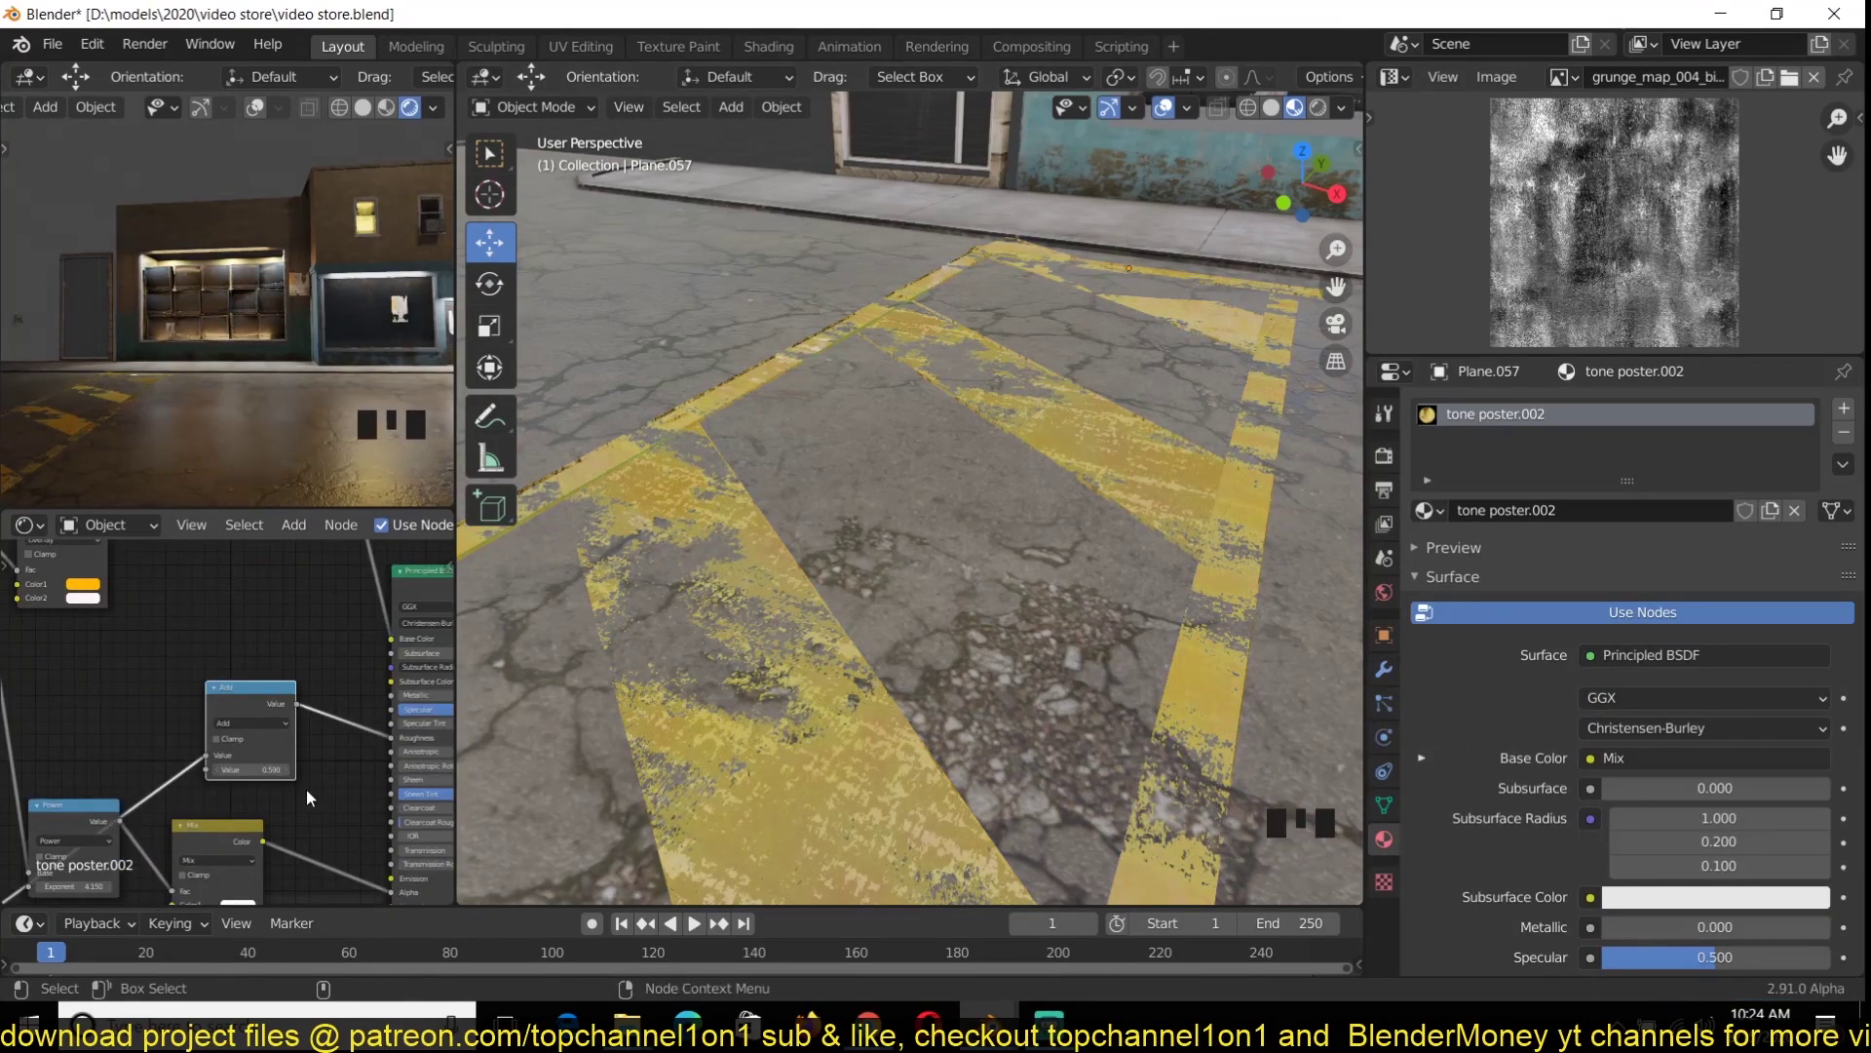
Duplicate the road marking in top view and rotate the copy to run parallel to the sidewalk
middle_drag(682, 780, 757, 828)
key(ctrl+s)
key(KP_7)
key(shift+d)
key(r)
click(751, 548)
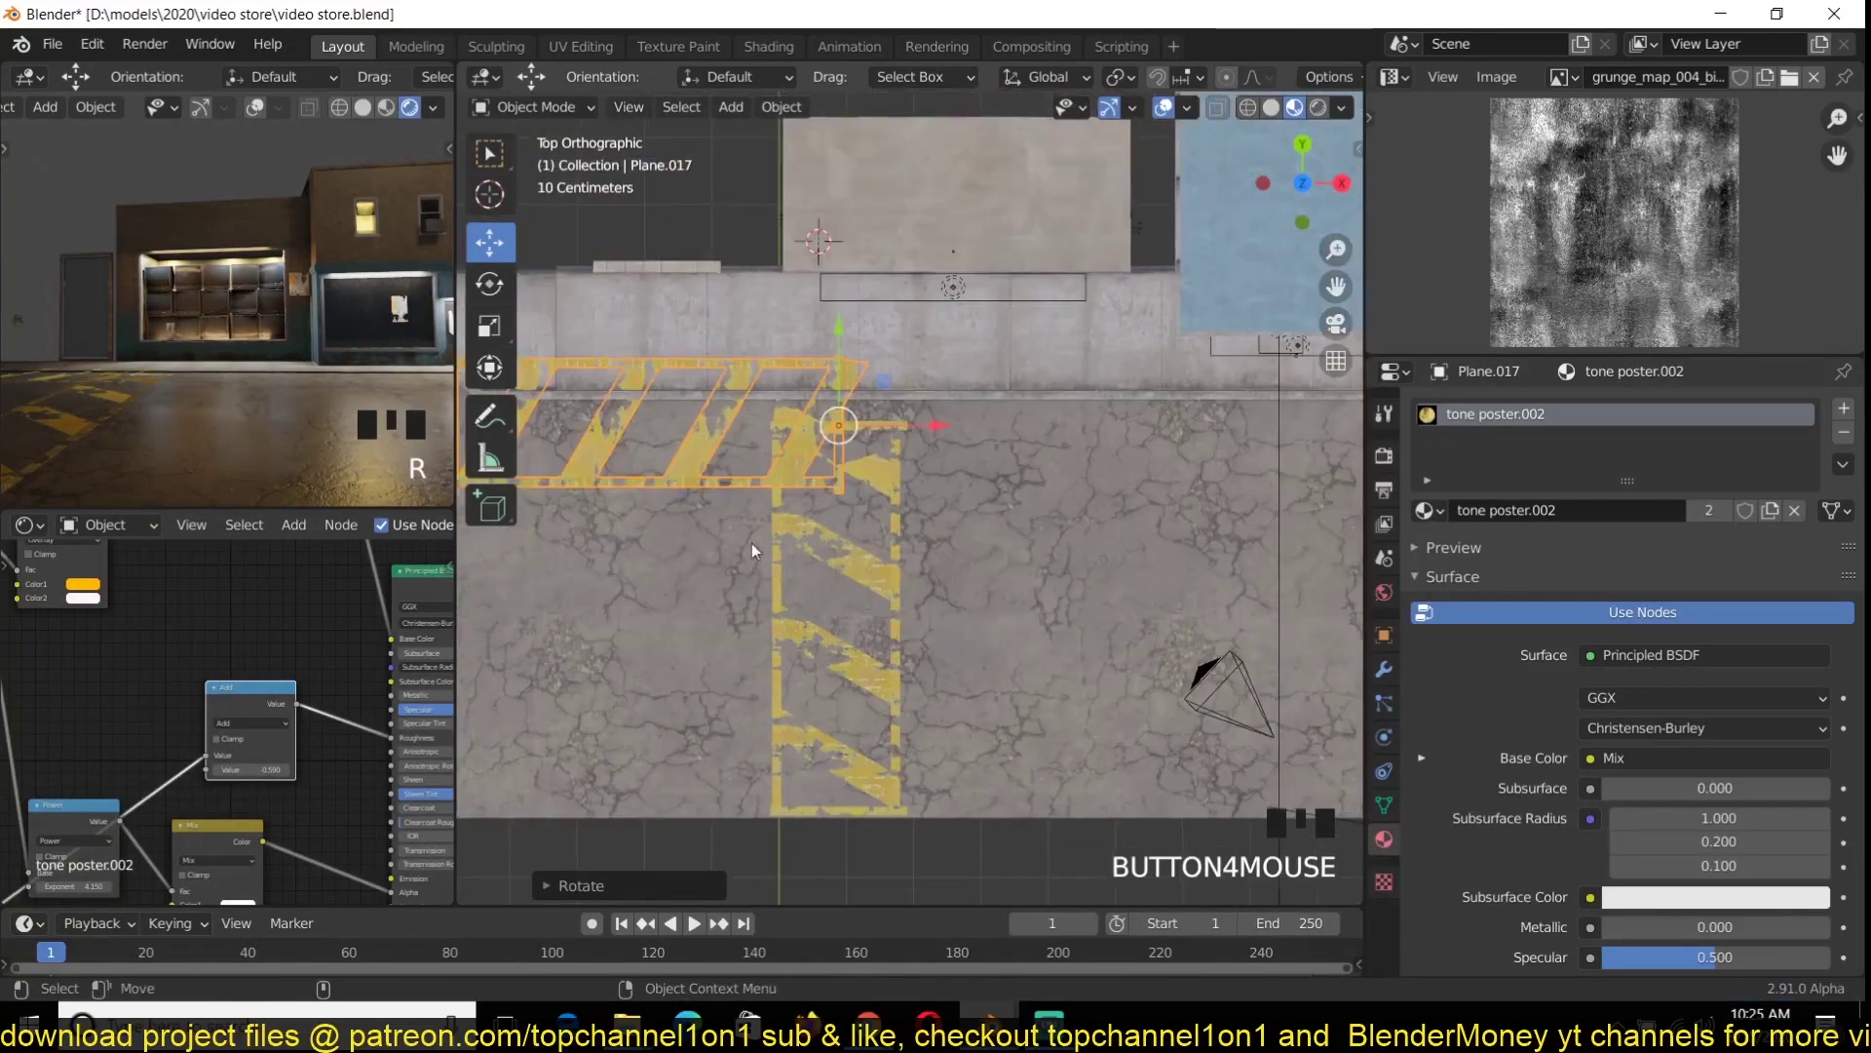
Reduce the rotated road marking copy to a single border strip beside the sidewalk and set its origin to its geometry
key(g)
key(Tab)
key(x)
key(ctrl+l)
key(x)
click(1161, 521)
key(Tab)
right_click(1101, 449)
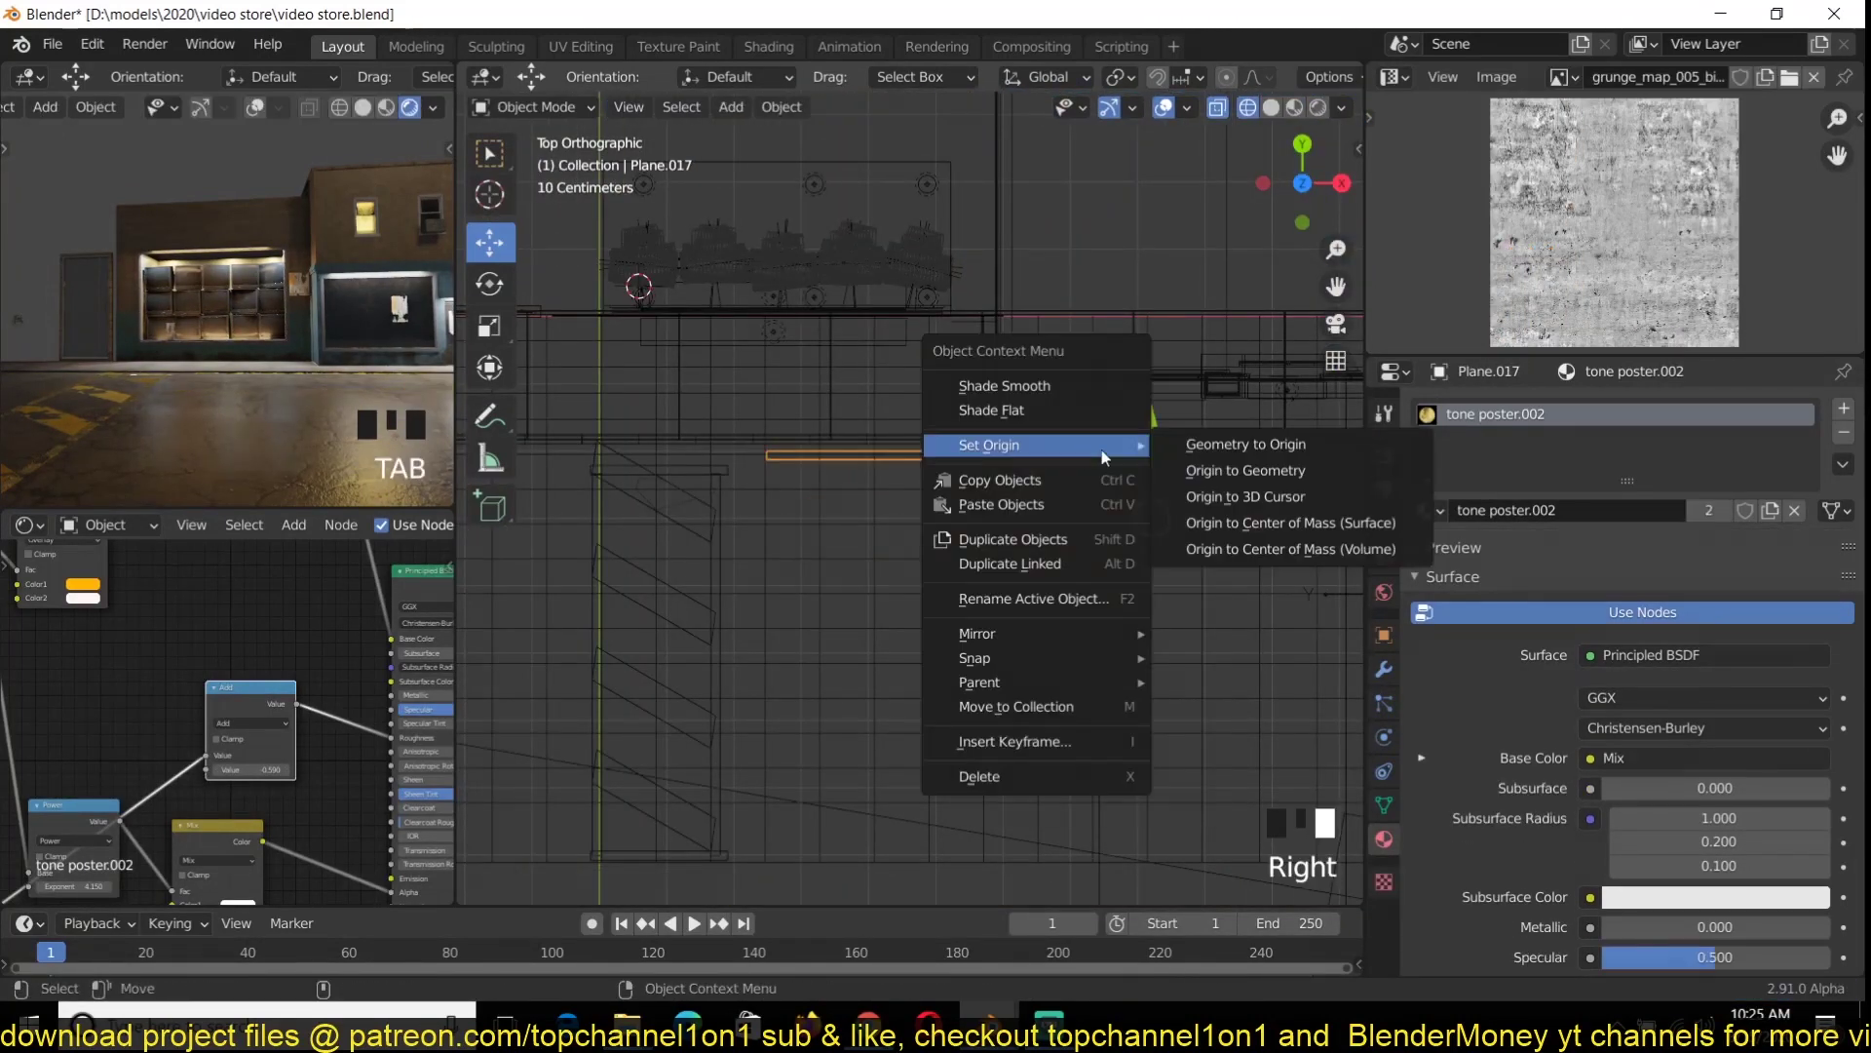
click(1246, 471)
Position the strip against the sidewalk and stretch it into a long line running along the curb
key(z)
drag(1038, 462, 1033, 466)
scroll(1048, 466, down, 1)
key(s)
click(1121, 477)
key(z)
key(Tab)
key(Tab)
key(ctrl+a)
key(alt+a)
Examine the striped road marking's shader nodes by previewing individual node outputs
click(696, 623)
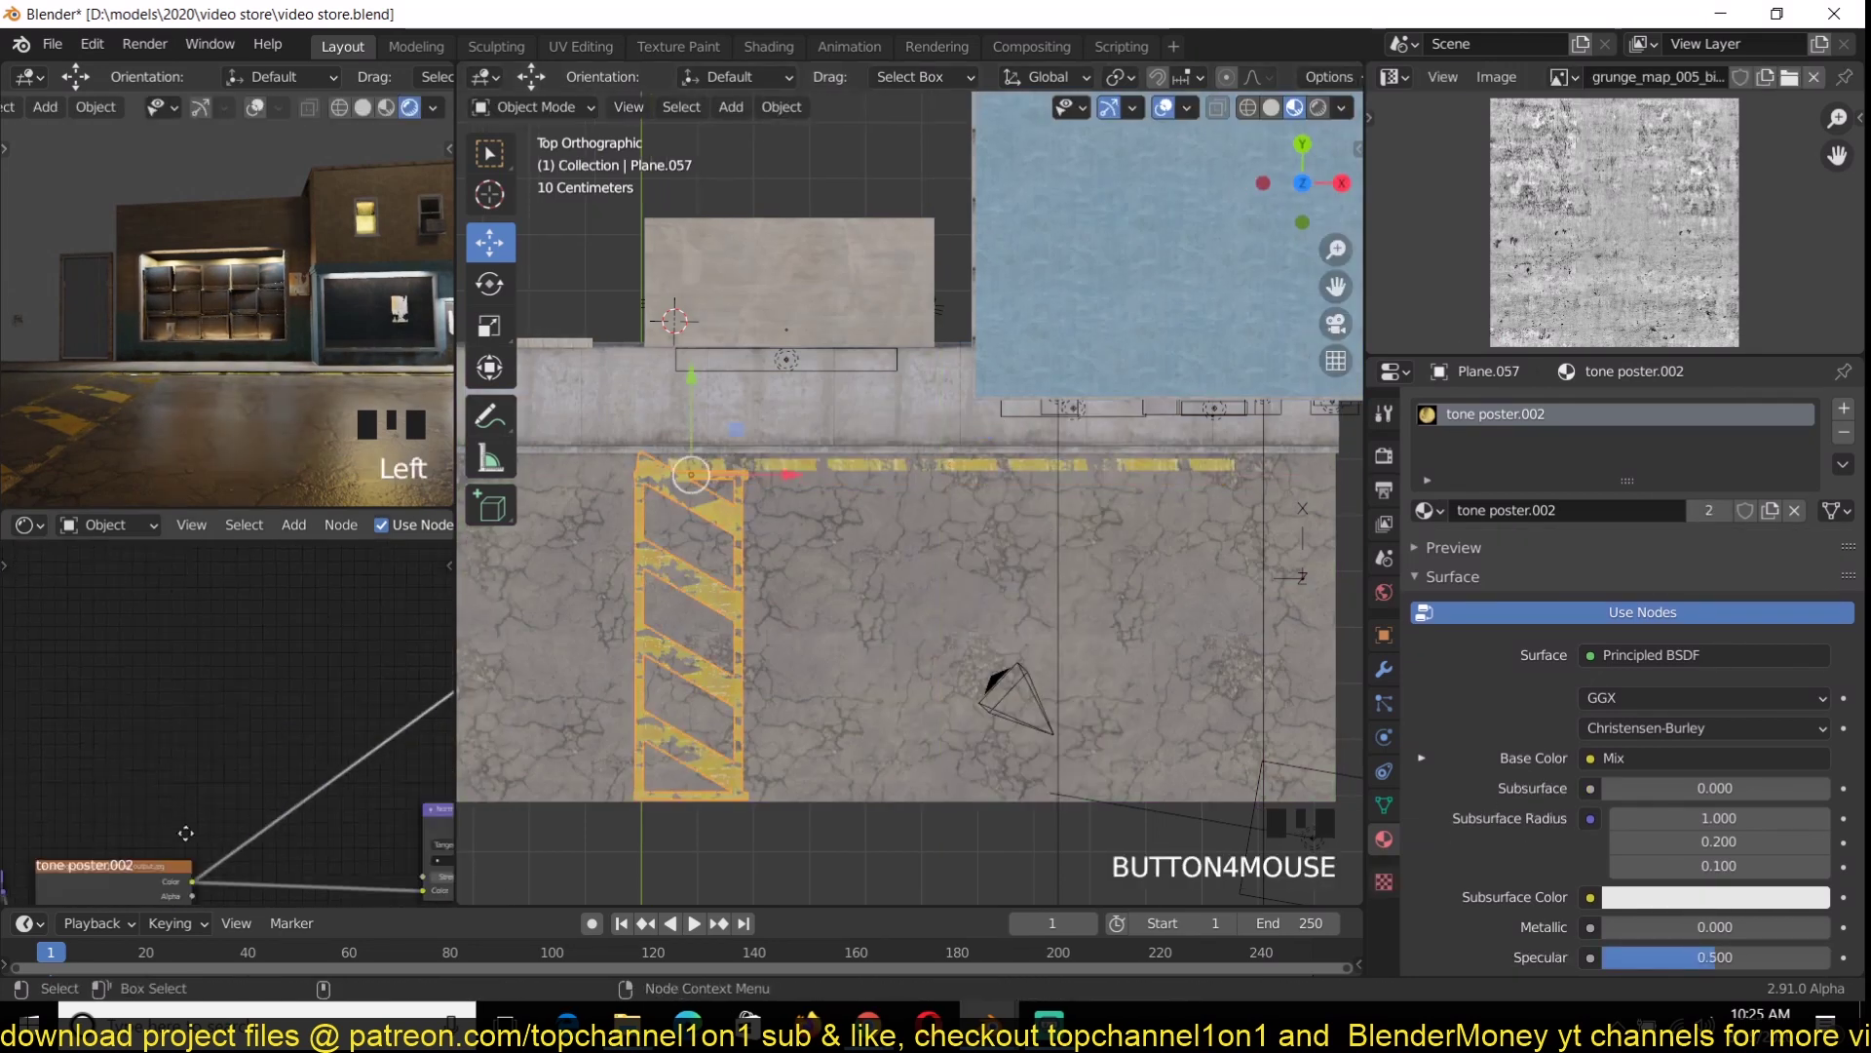
middle_drag(185, 833, 345, 595)
ctrl+shift+click(336, 687)
scroll(615, 602, up, 7)
middle_drag(127, 811, 302, 753)
scroll(302, 752, down, 12)
ctrl+shift+click(197, 631)
ctrl+shift+click(197, 631)
middle_drag(59, 692, 252, 705)
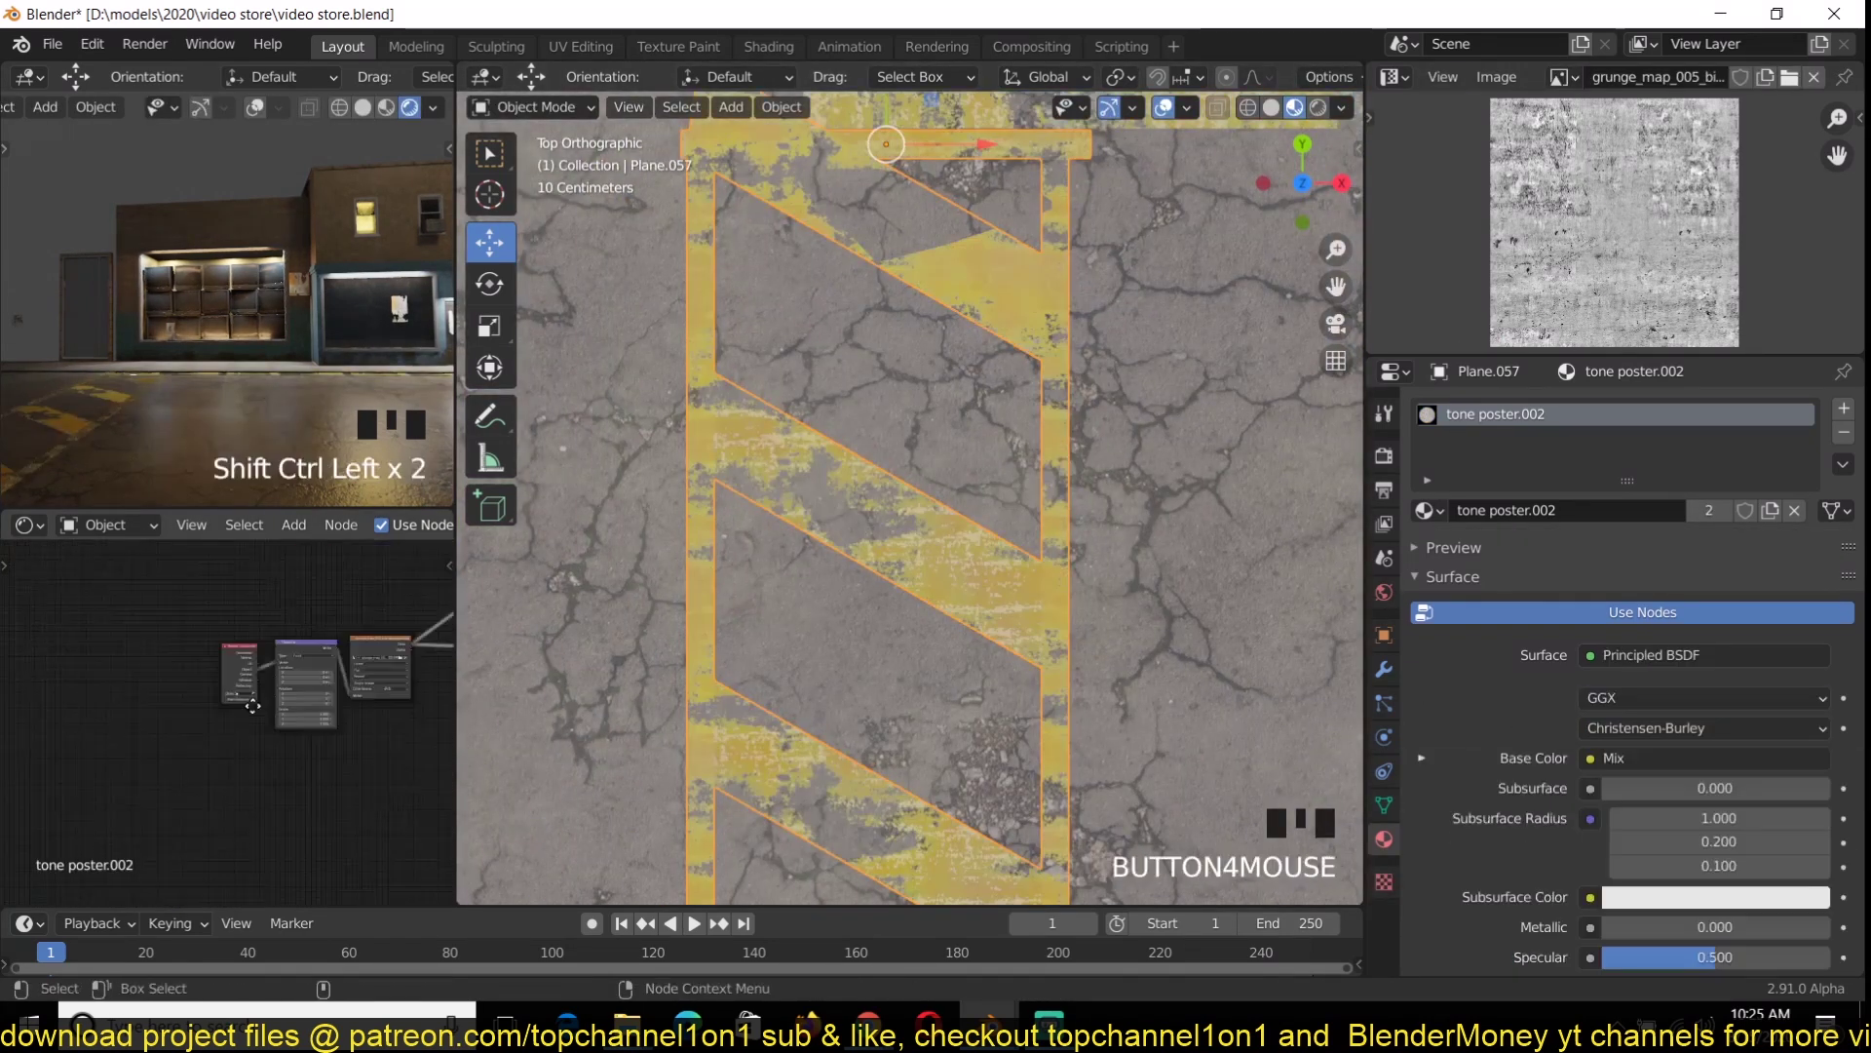
Adjust the grunge texture setup in the striped marking's material to change its wear pattern, and save the file
key(ctrl+s)
scroll(253, 706, up, 4)
scroll(282, 777, down, 7)
scroll(417, 739, up, 3)
click(417, 697)
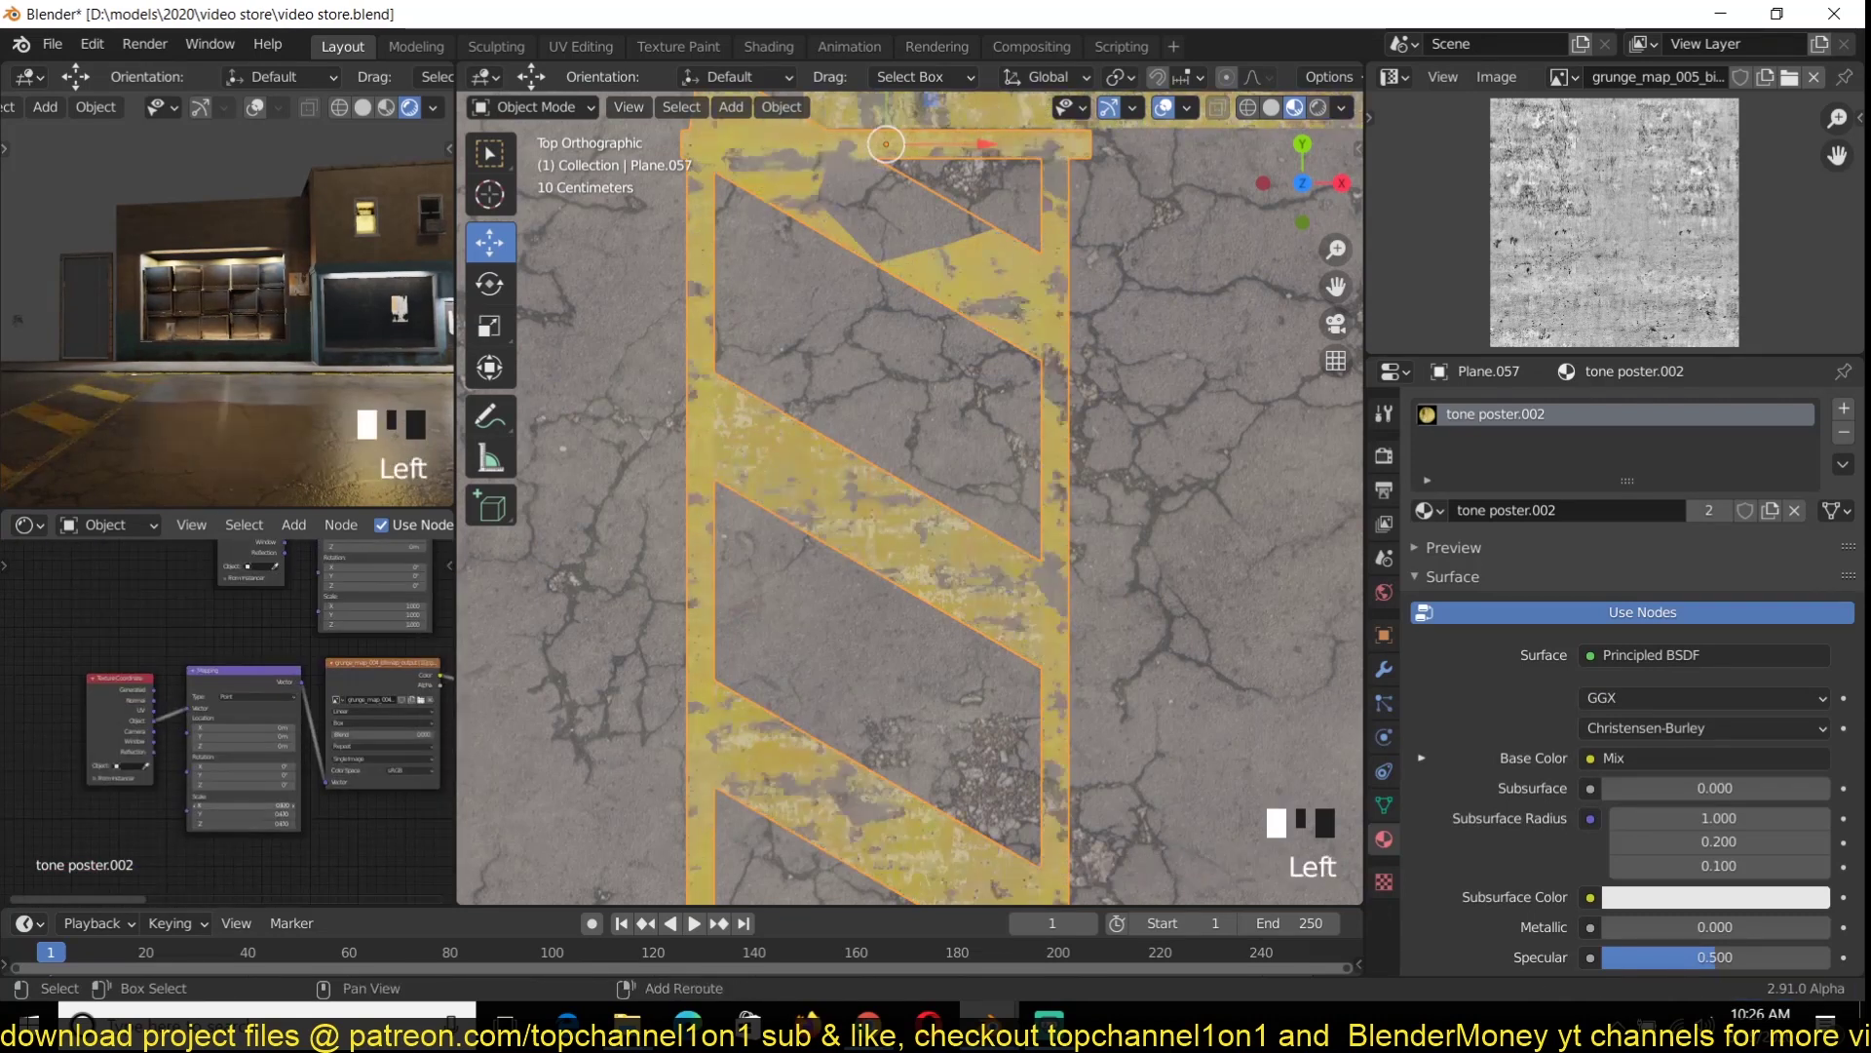
scroll(390, 682, down, 10)
middle_drag(362, 651, 271, 763)
key(ctrl+s)
Narrow the curb line by scaling it along Y, and save the file
scroll(974, 543, down, 3)
shift+middle_drag(975, 544, 777, 576)
scroll(777, 576, down, 3)
click(1150, 432)
key(s)
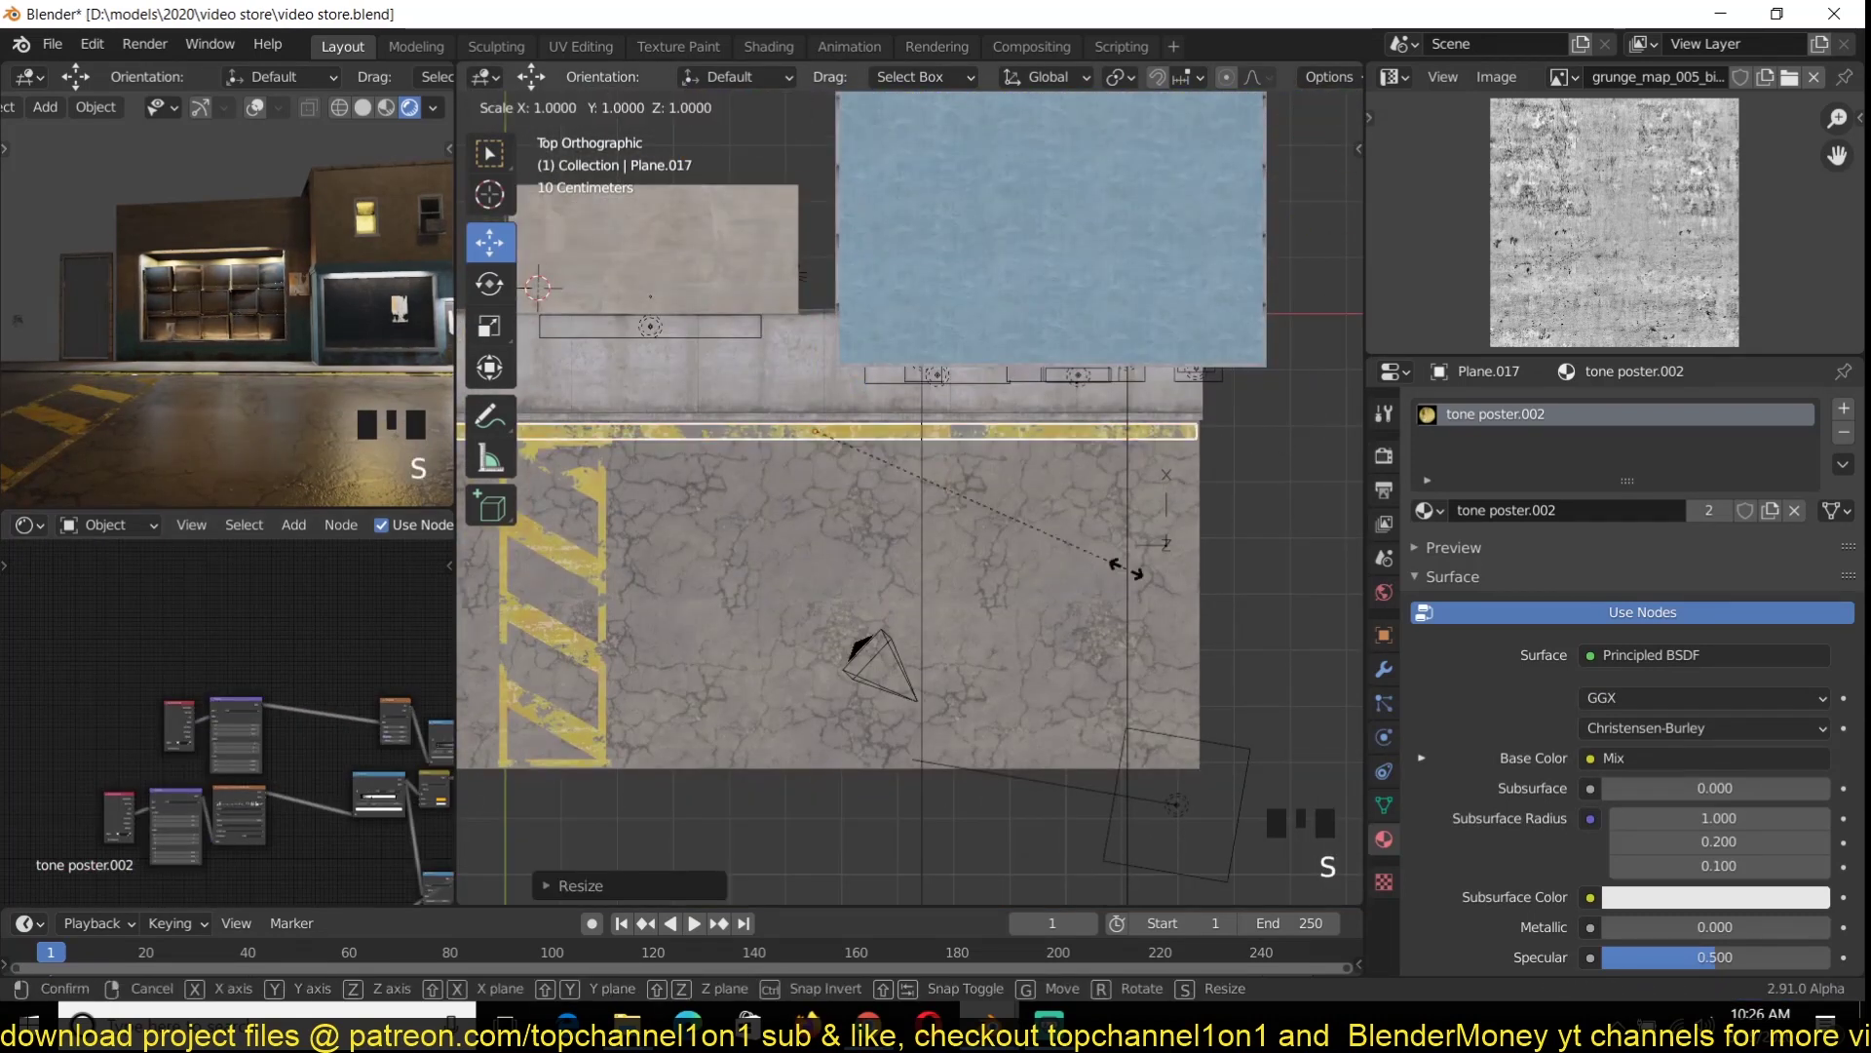
key(y)
click(1033, 526)
key(ctrl+s)
Extend the curb line's end beyond the striped marking, duplicate the line along Y to the road's opposite edge, and save
shift+middle_drag(973, 442, 1218, 463)
key(Tab)
drag(903, 438, 633, 438)
scroll(707, 467, down, 3)
key(Tab)
key(Tab)
key(y)
click(902, 659)
key(Tab)
key(alt+a)
key(ctrl+s)
Duplicate the diagonal stripes along Y within the striped marking to fill the gaps between them, and save the file
scroll(899, 536, up, 7)
click(962, 530)
key(Tab)
key(2)
alt+shift+click(975, 393)
alt+shift+click(992, 582)
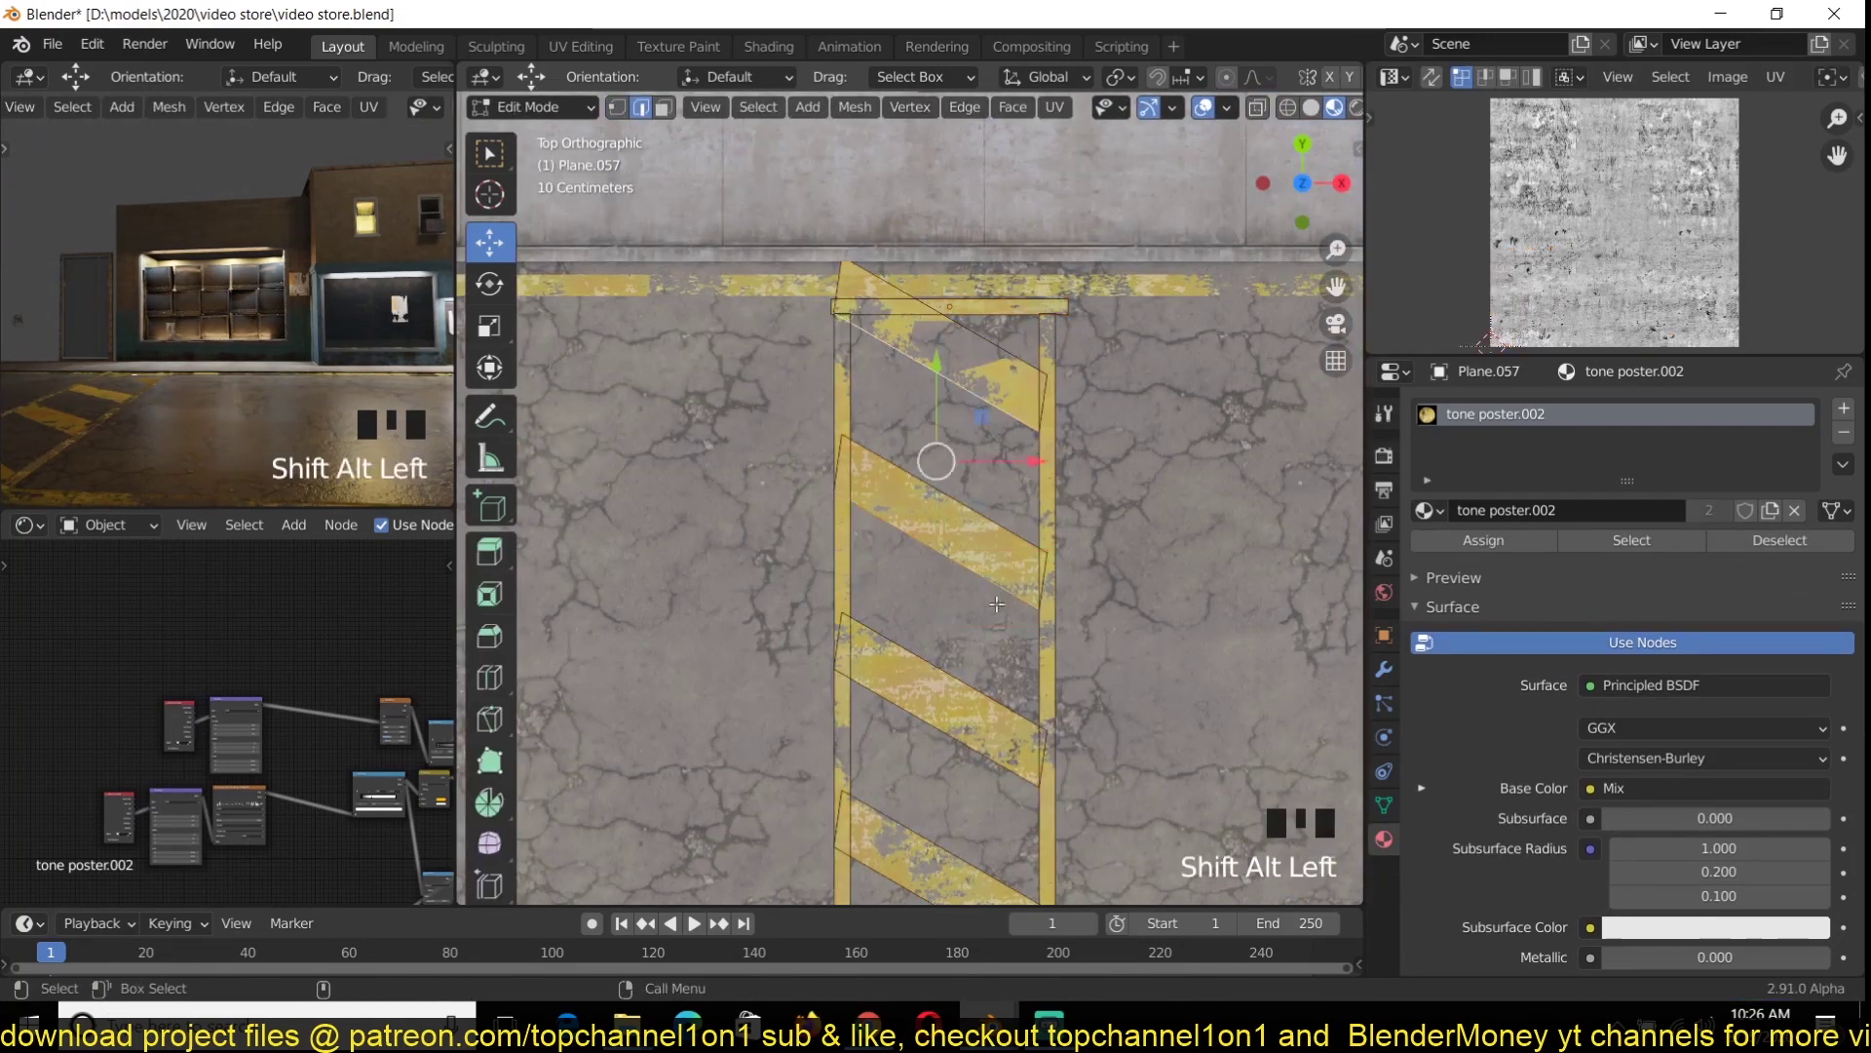
drag(936, 400, 934, 468)
click(953, 423)
click(962, 234)
key(shift+d)
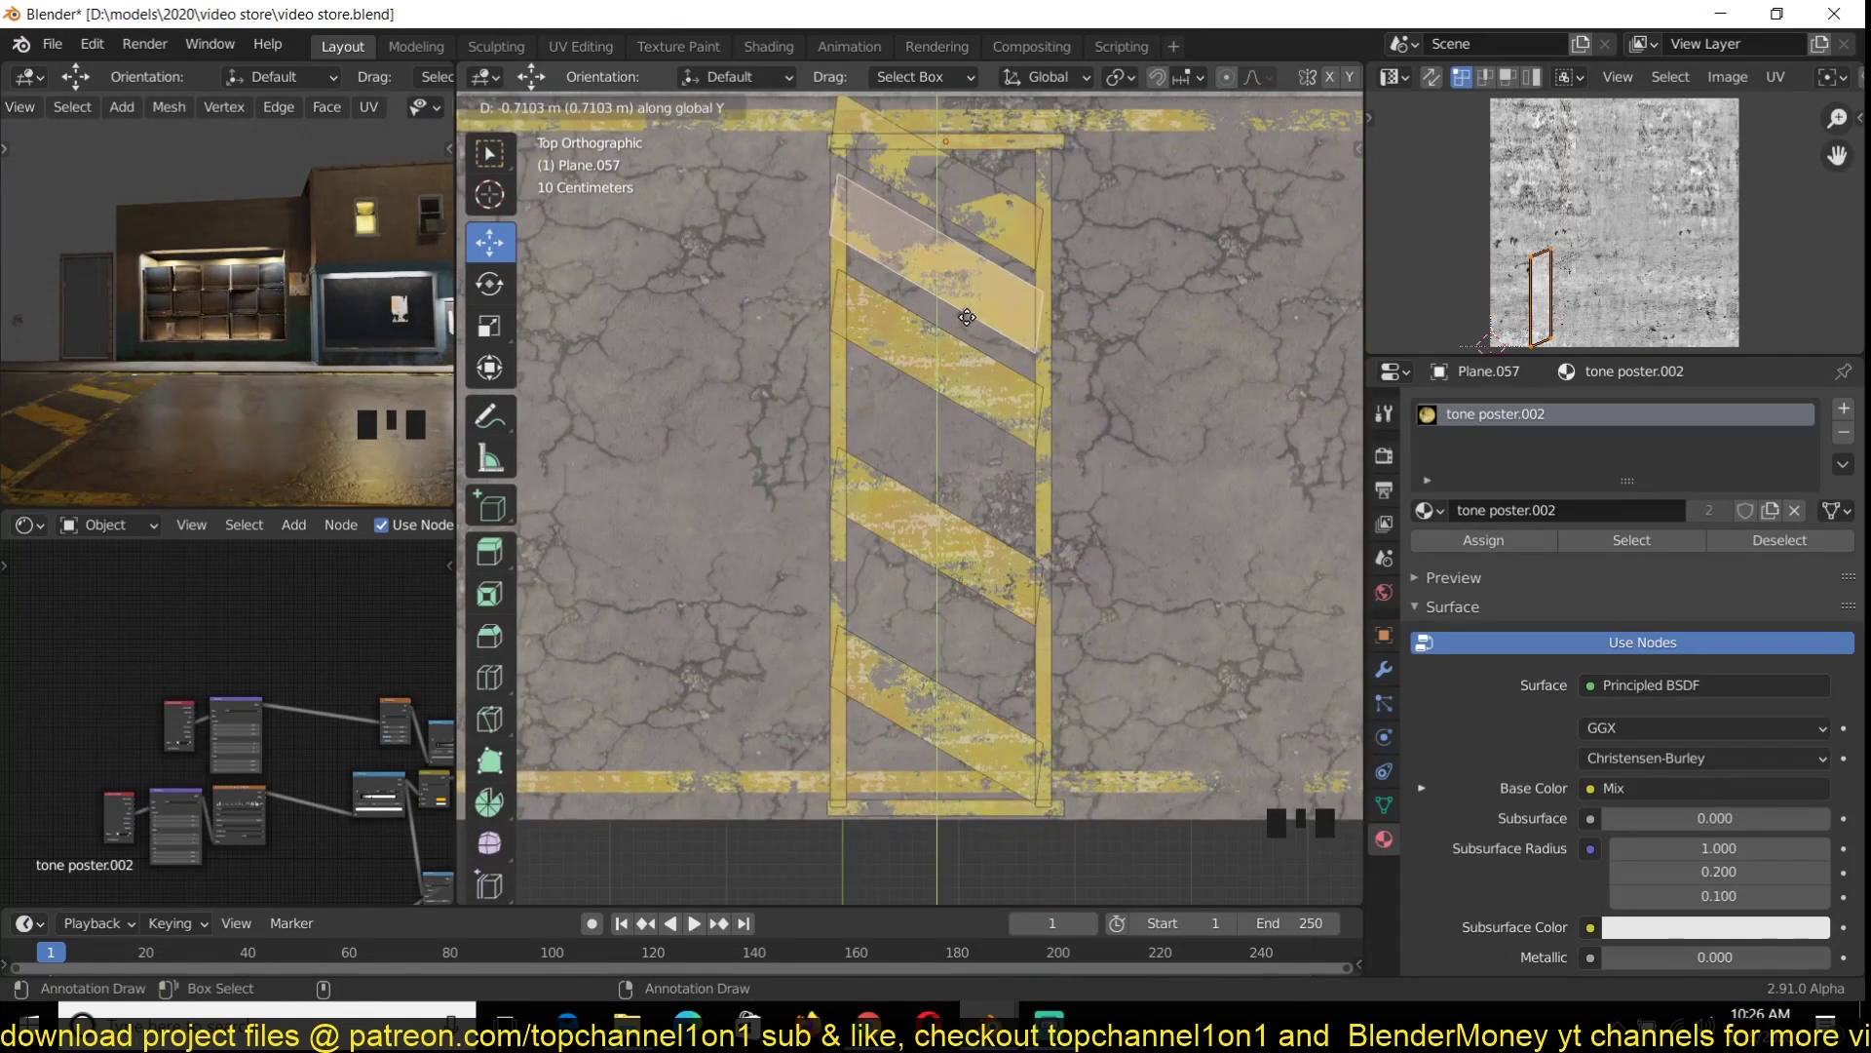
key(Tab)
key(alt+a)
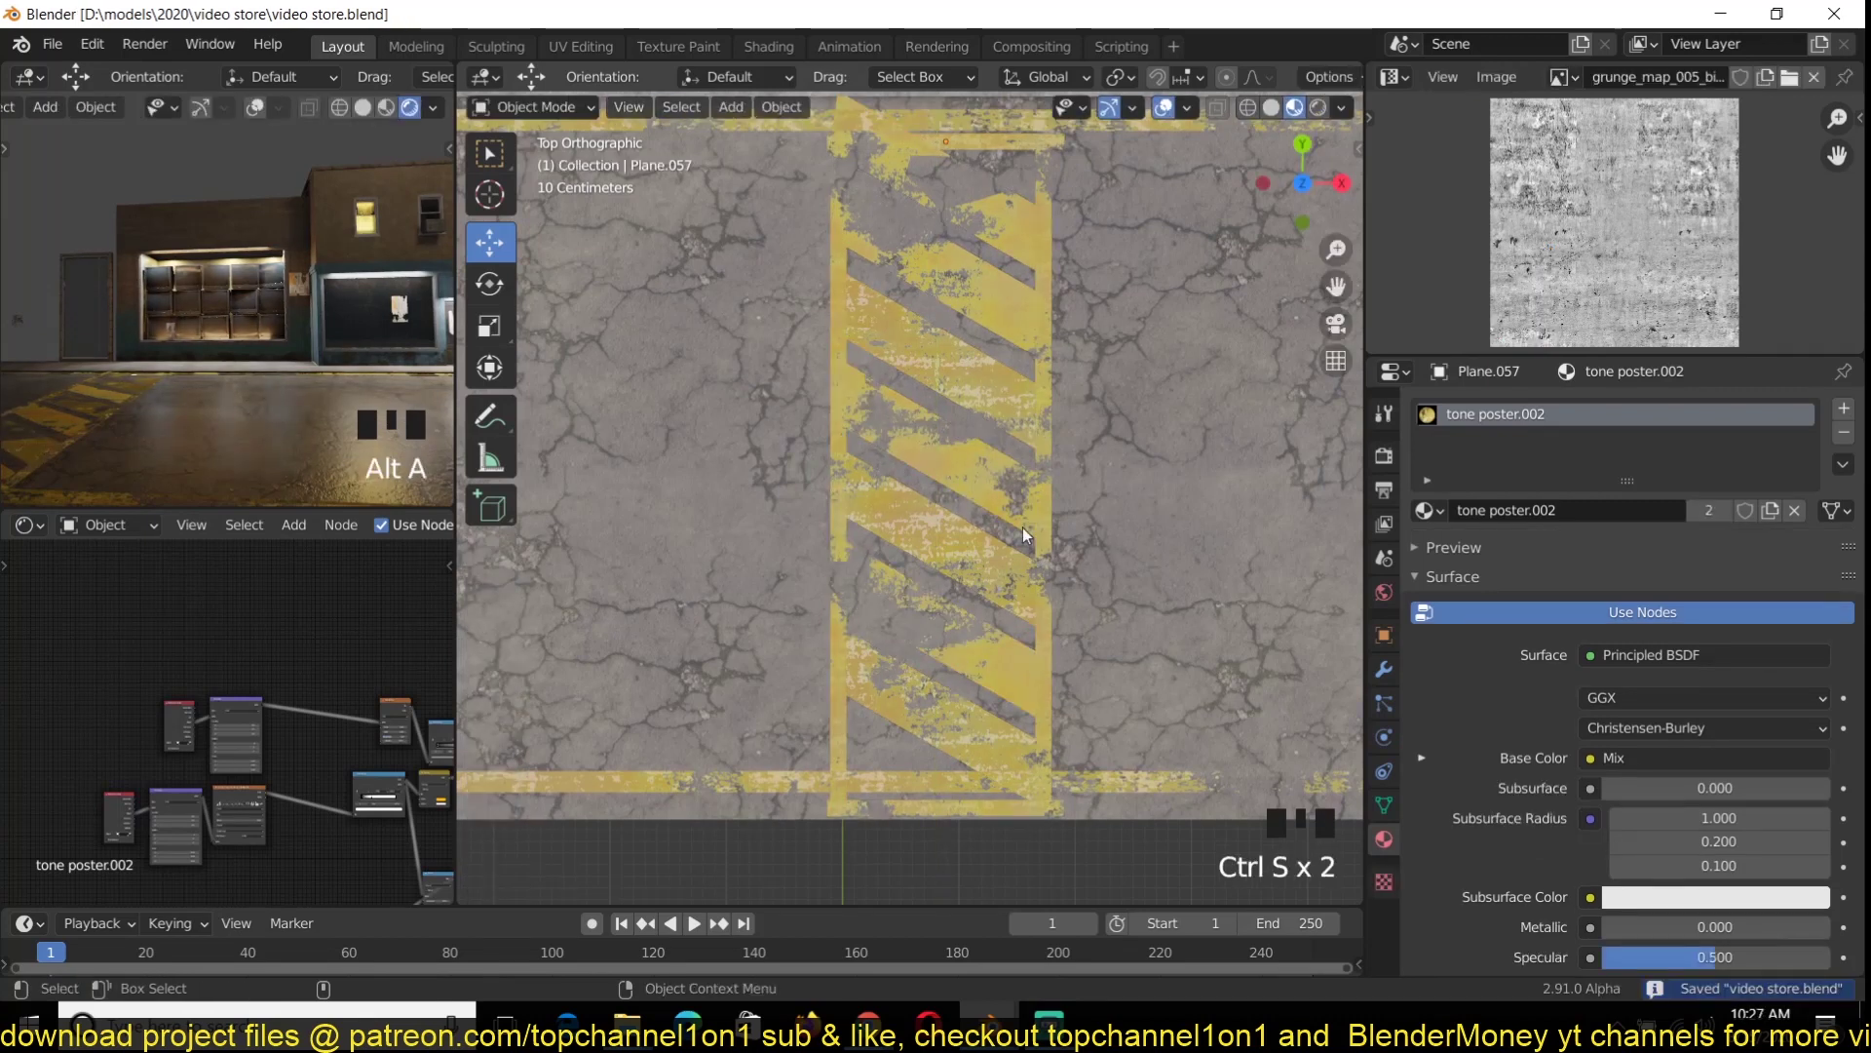
Give the two road edge lines their own material copy and change its Overlay color from yellow to a pale greenish white
click(1023, 535)
click(1024, 535)
click(188, 577)
scroll(1033, 570, down, 2)
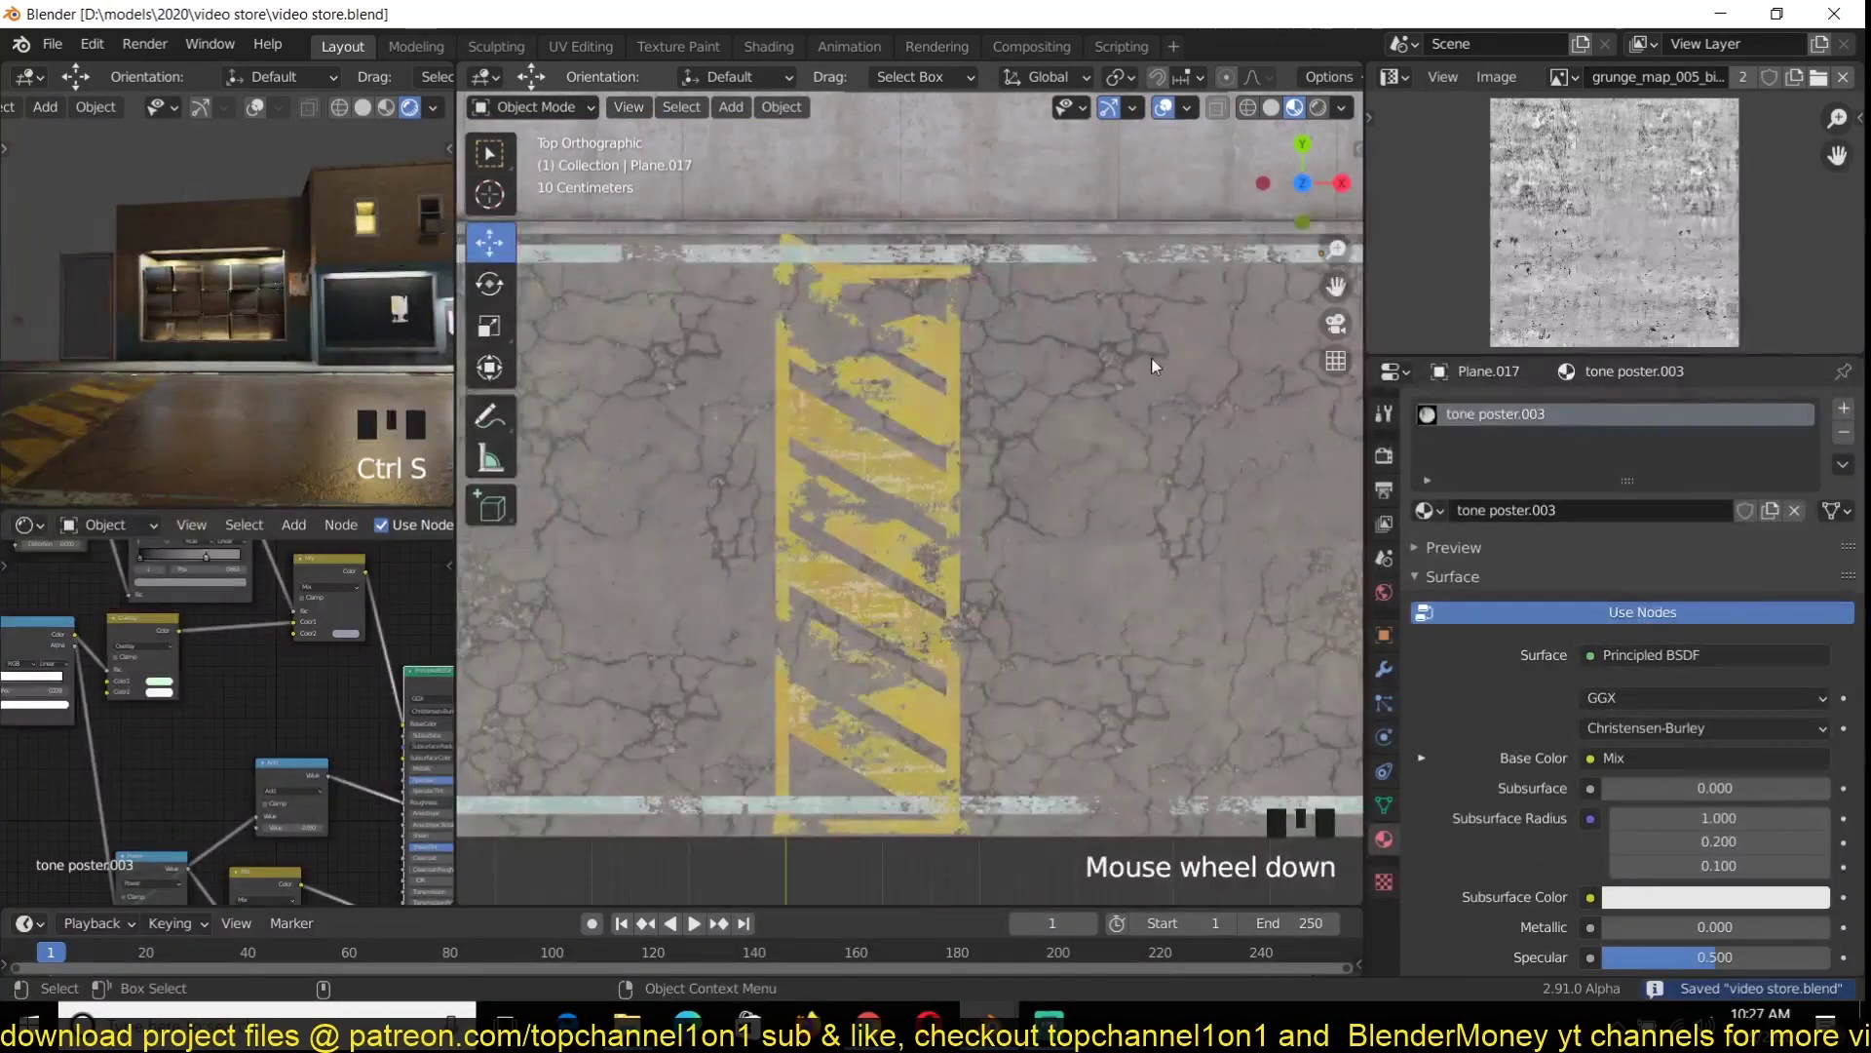
View the road markings in perspective together with the storefront and save the file
shift+middle_drag(1150, 358, 924, 499)
middle_drag(1096, 741, 930, 371)
scroll(930, 371, down, 4)
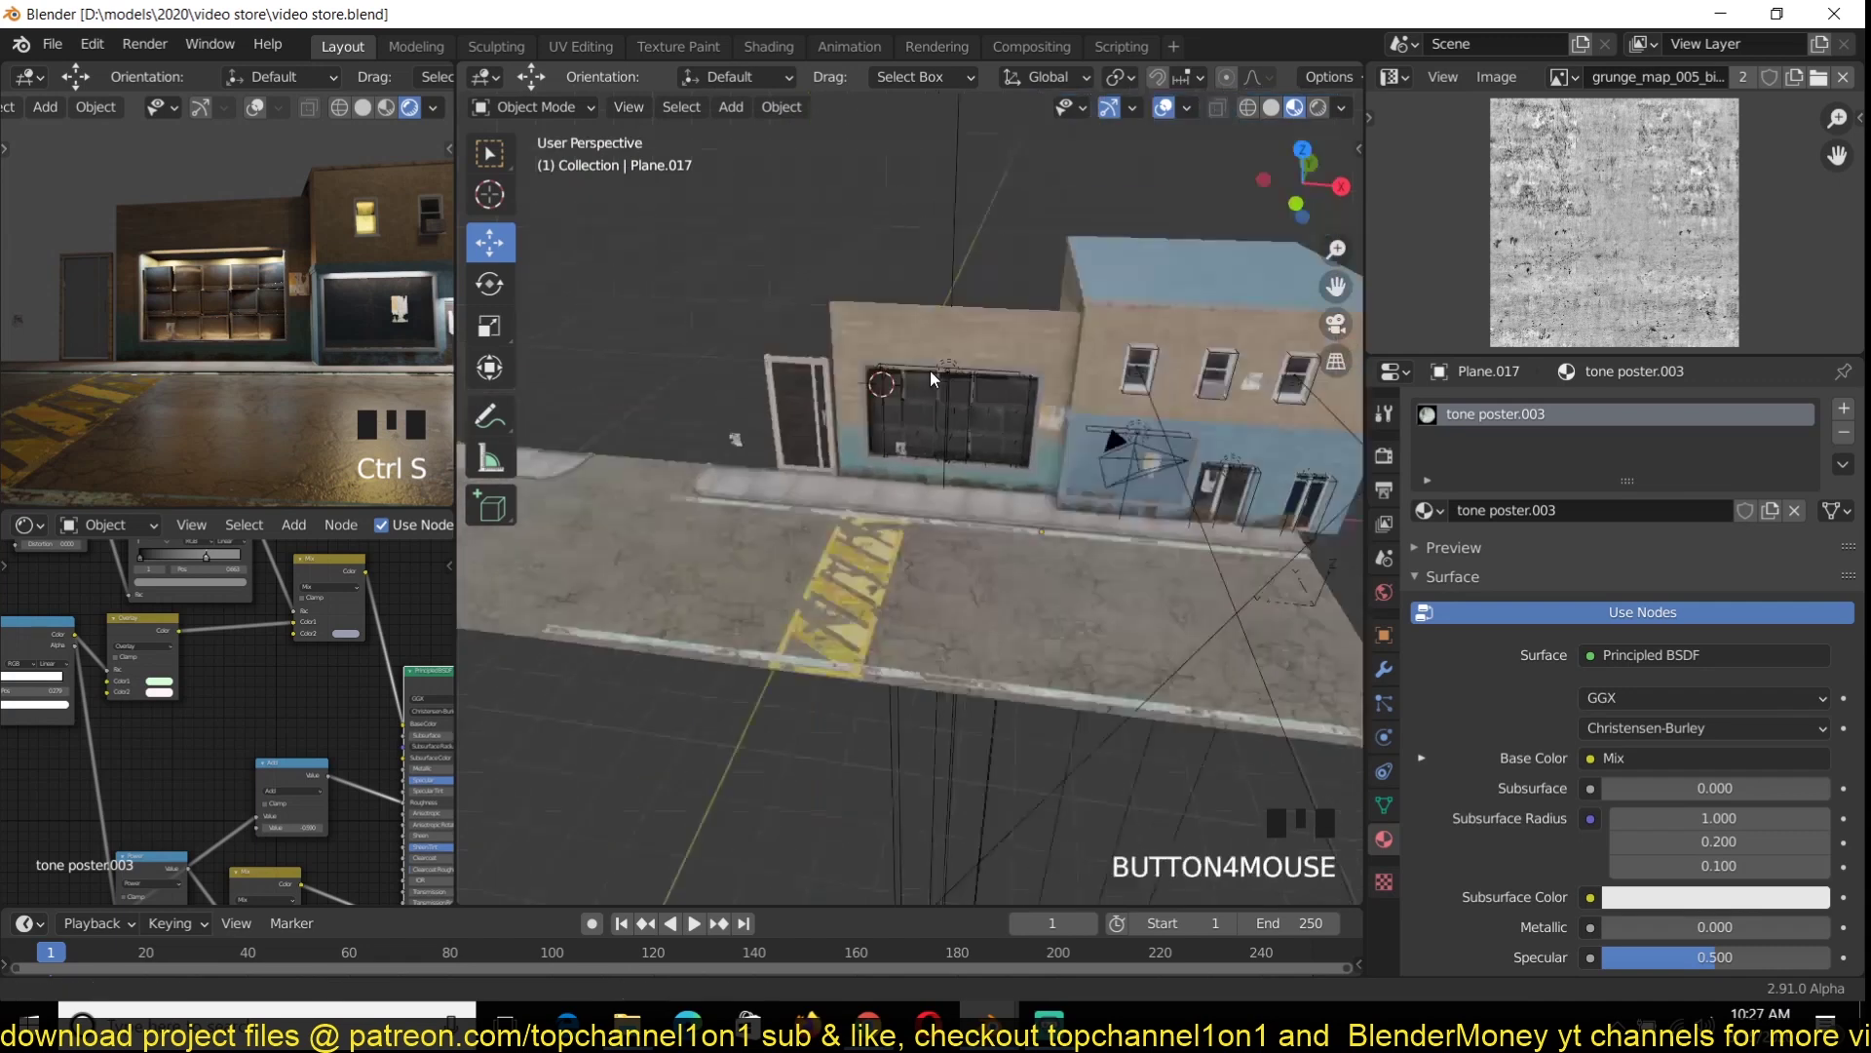
click(930, 372)
key(KP_Decimal)
key(ctrl+s)
click(781, 107)
mouse_move(869, 483)
mouse_move(1122, 588)
click(1335, 639)
click(782, 107)
Add a text object on the road beside the striped marking in top view and change its content to STOP
key(alt+a)
scroll(1078, 618, down, 4)
scroll(1078, 618, up, 1)
key(ctrl+5)
key(ctrl+5)
key(KP_7)
key(shift+a)
click(814, 297)
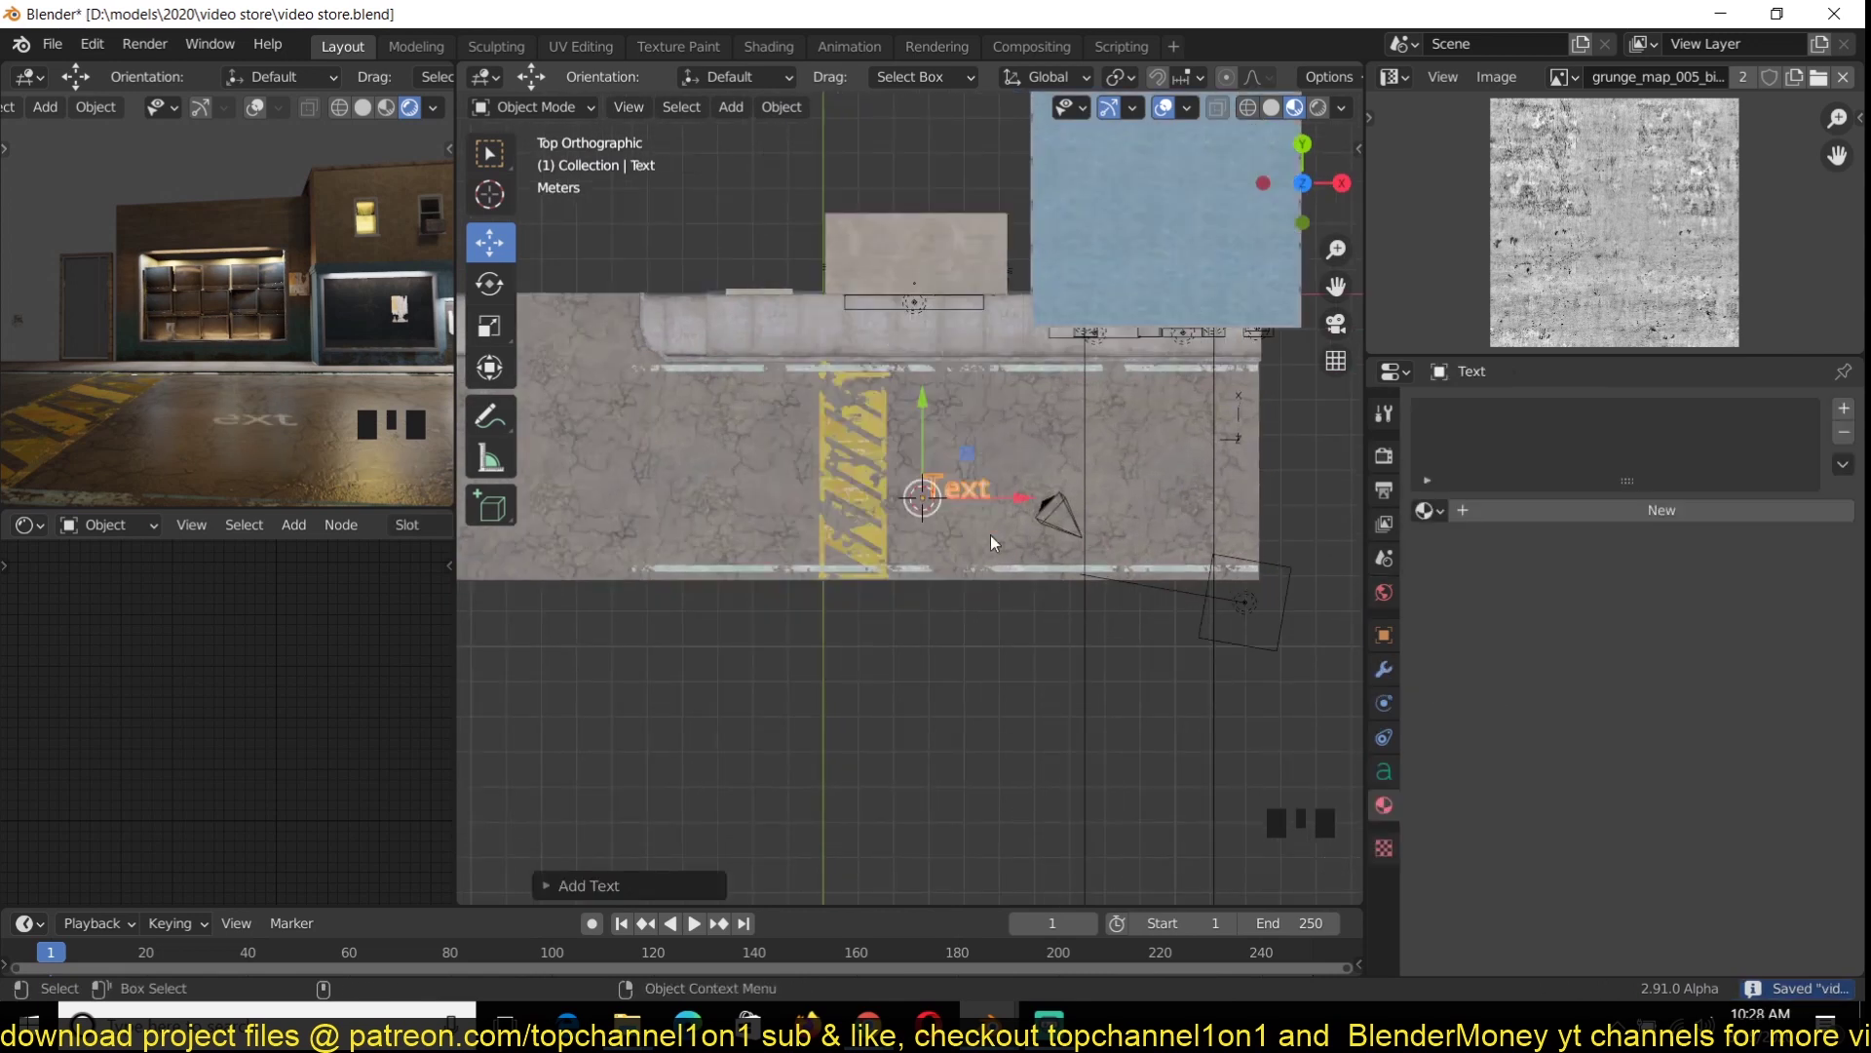
key(Tab)
key(ctrl+a)
text(STO)
text(P)
key(Tab)
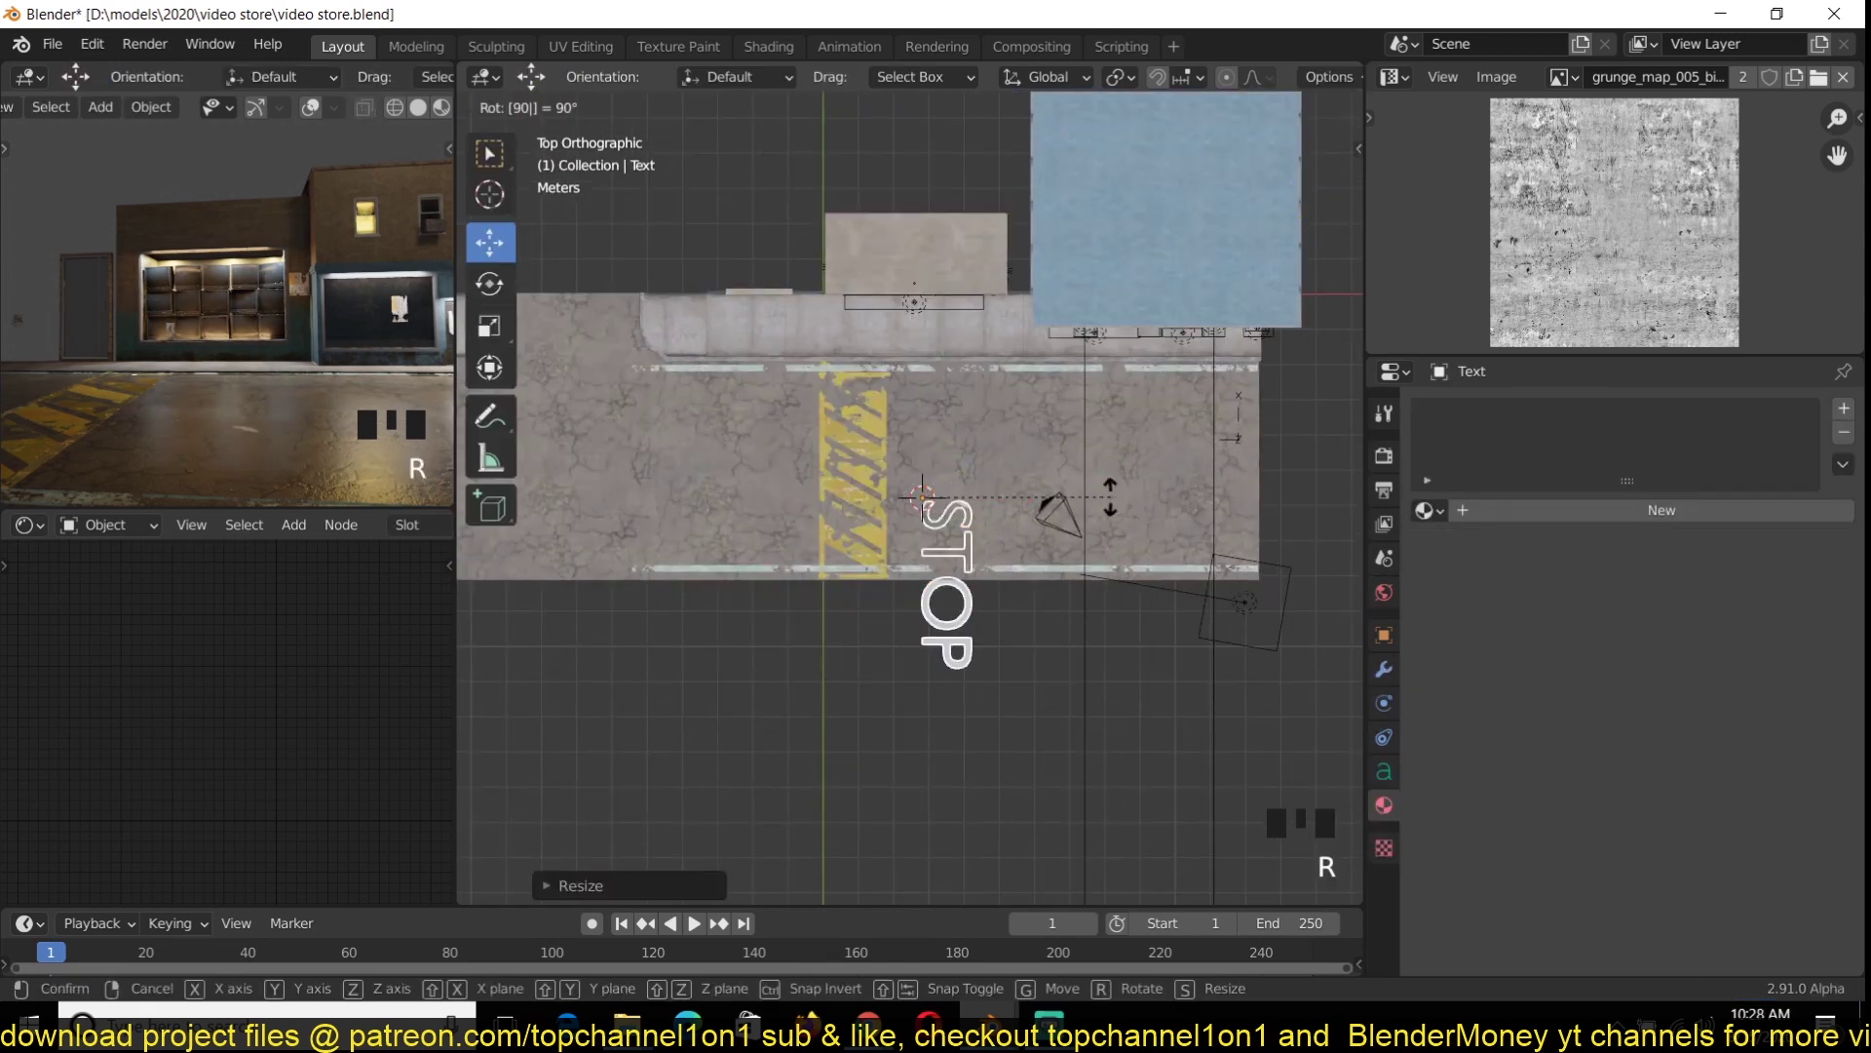
Rotate the STOP text 90 degrees, place it on the road alongside the striped marking, and save the file
key(grave)
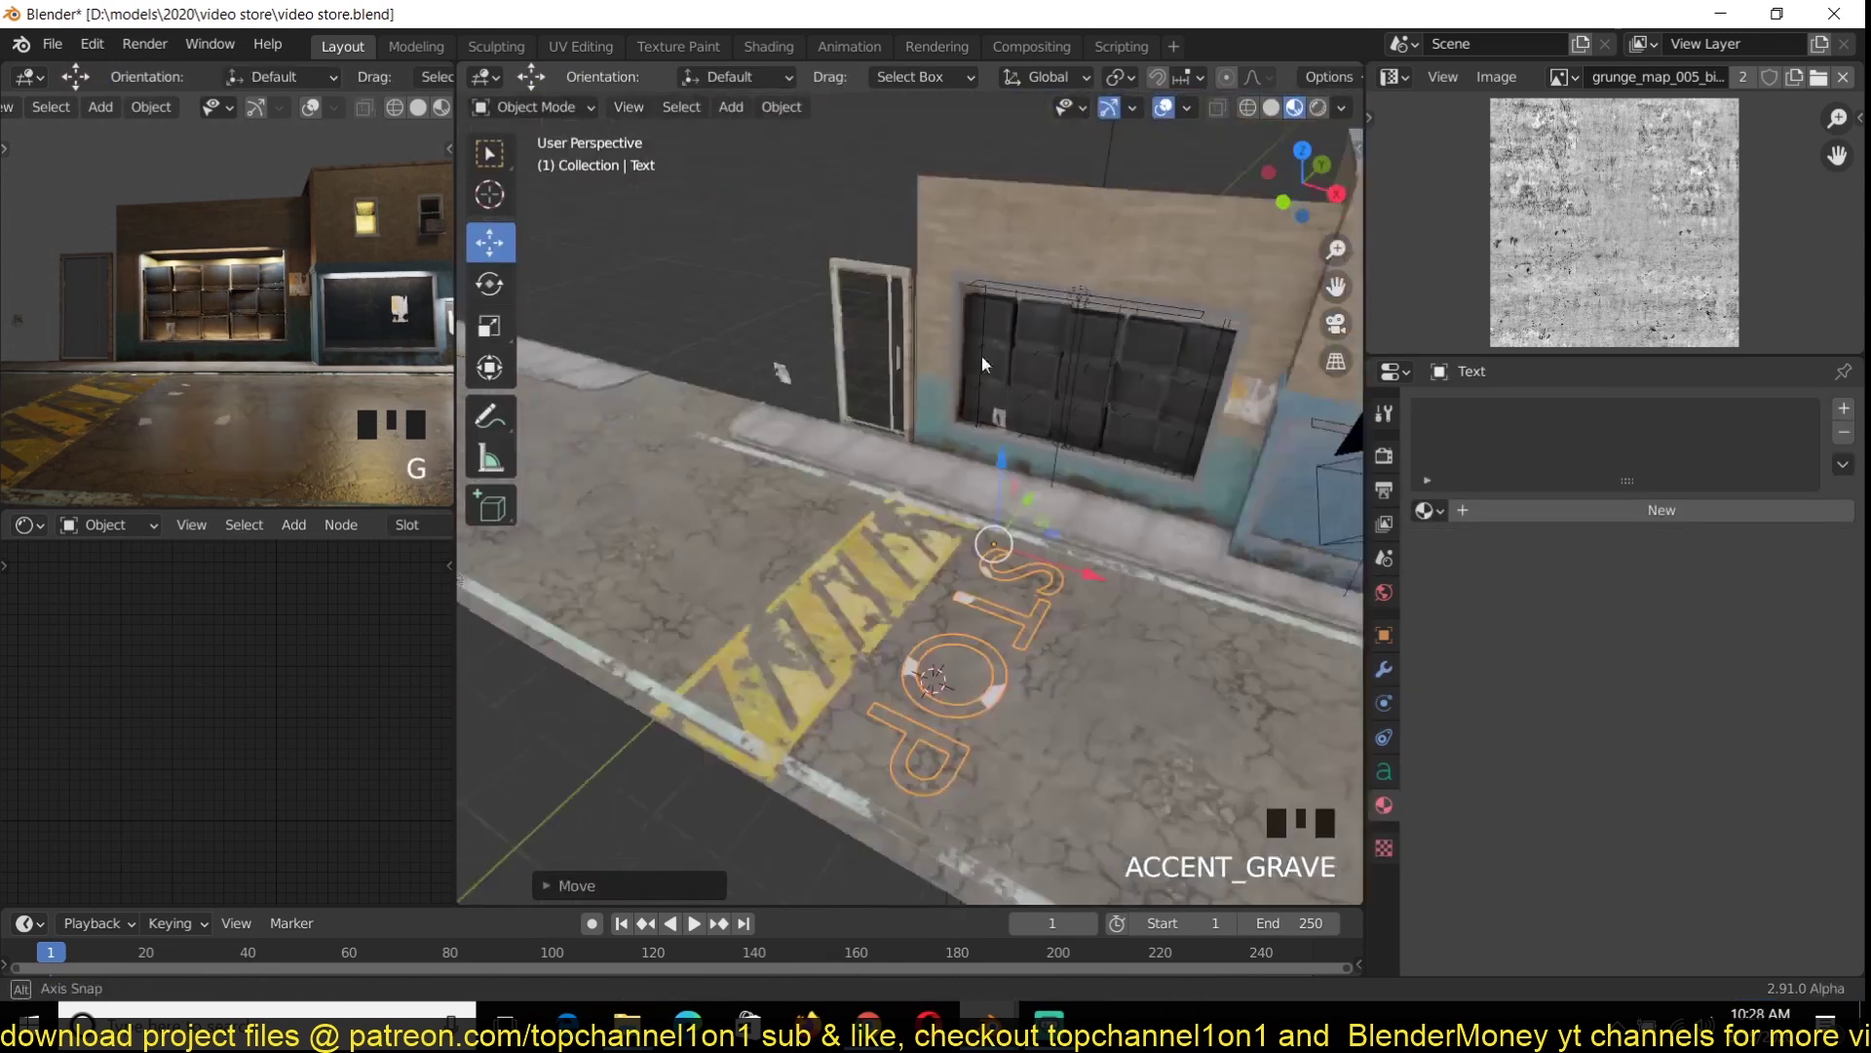
click(1024, 384)
key(ctrl+s)
Link the striped marking's yellow tone poster.002 material to the STOP text and save the file
shift+click(829, 575)
key(ctrl+l)
click(829, 575)
key(alt+a)
key(ctrl+s)
scroll(1007, 687, down, 3)
middle_drag(833, 683, 996, 670)
scroll(939, 623, down, 4)
key(ctrl+s)
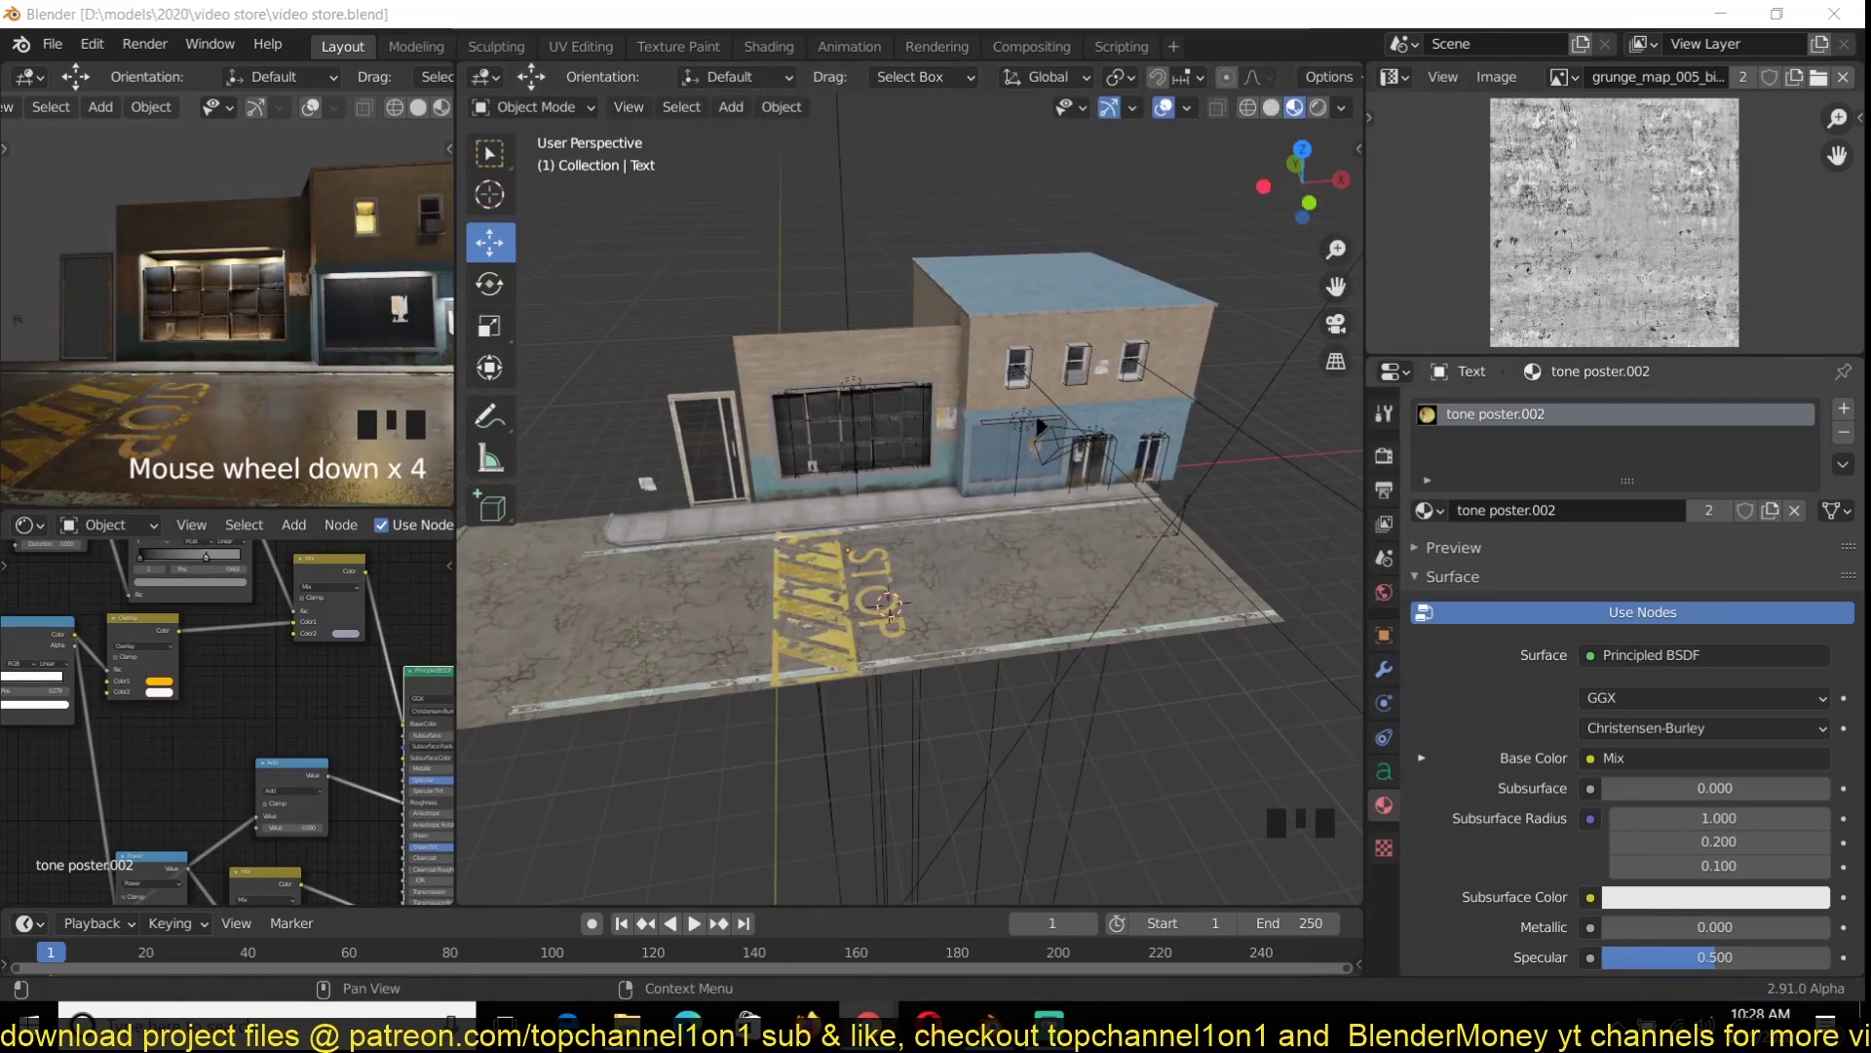
Extrude the side edge of the brown storefront wall along the sidewalk, past the door frame
click(877, 439)
key(grave)
middle_drag(985, 468, 1014, 429)
click(895, 351)
key(x)
click(887, 368)
click(887, 369)
key(Tab)
scroll(865, 487, up, 3)
alt+click(865, 468)
key(e)
drag(946, 395, 609, 456)
Separate the newly extruded wall section around the door frame into its own object
shift+click(824, 565)
key(Tab)
scroll(860, 419, down, 2)
click(760, 400)
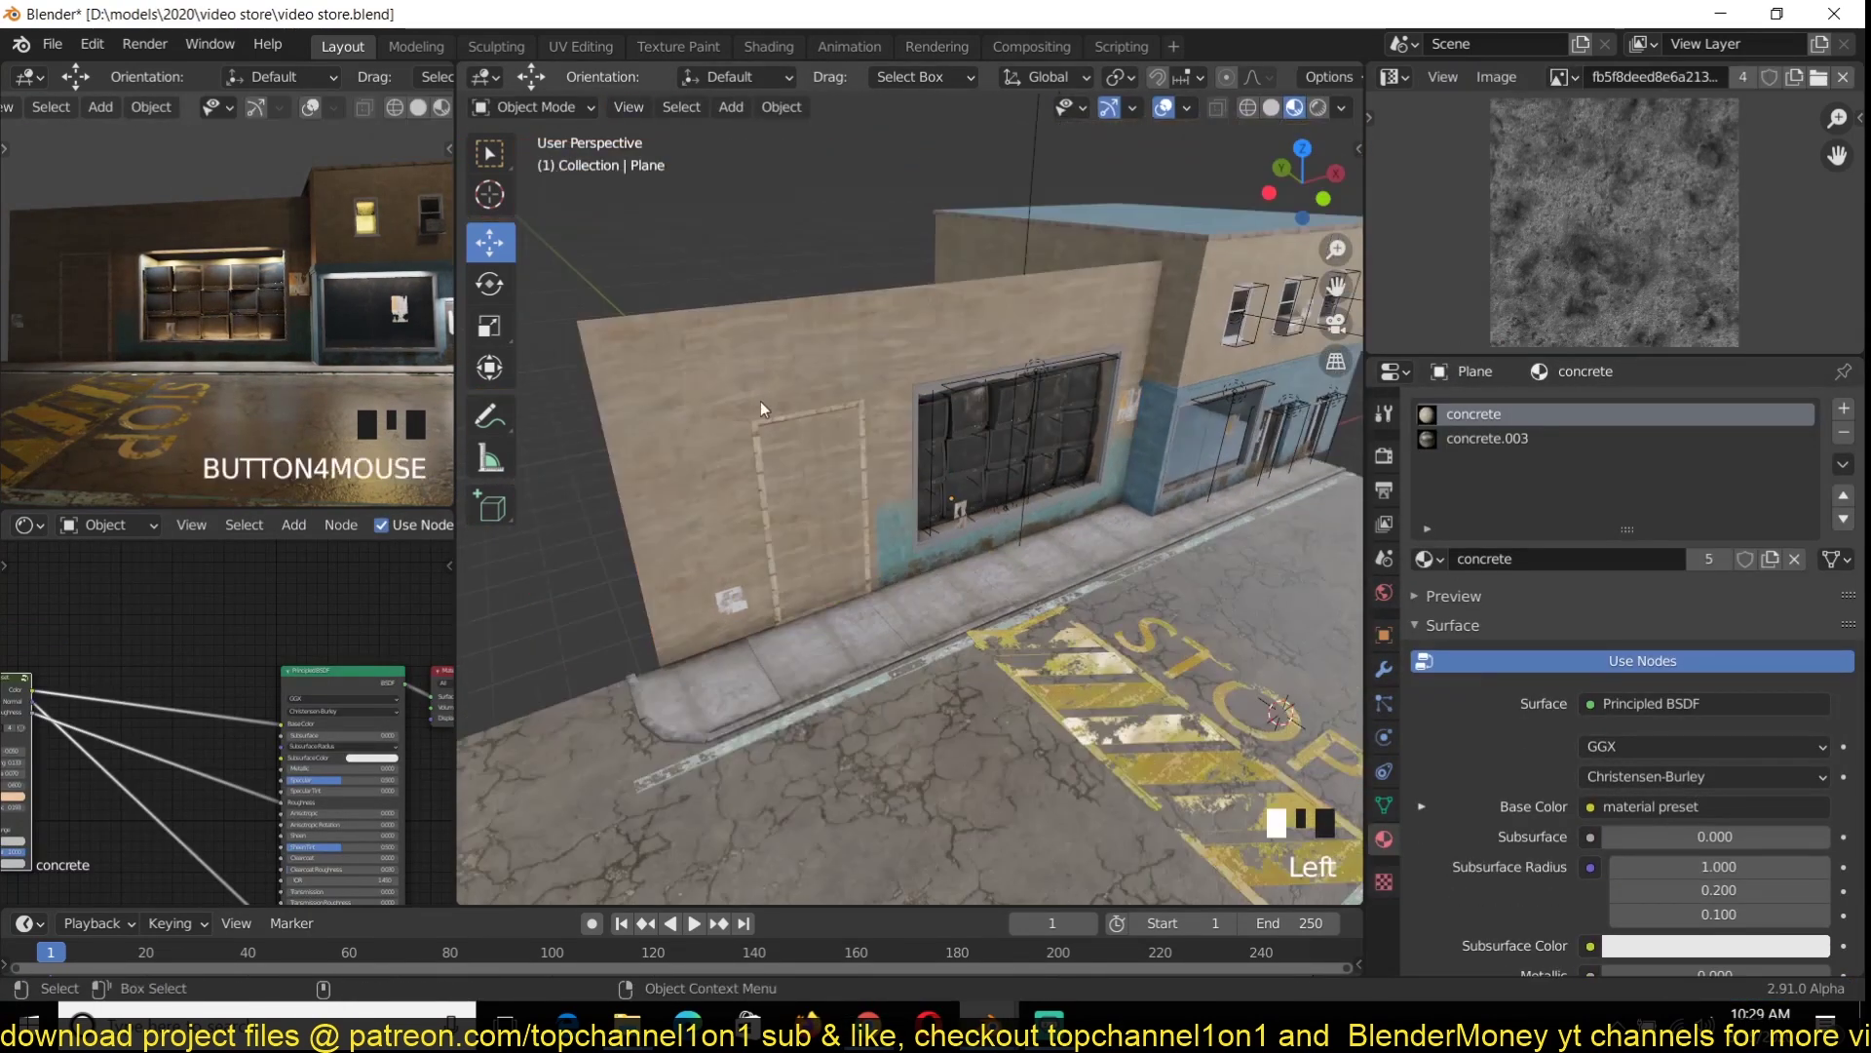
Remove the wall section's existing material slots, assign the blue concrete.005 material to it, and save the file
double_click(1843, 433)
click(1429, 511)
click(1462, 686)
click(1709, 511)
middle_drag(1061, 459, 940, 405)
key(ctrl+s)
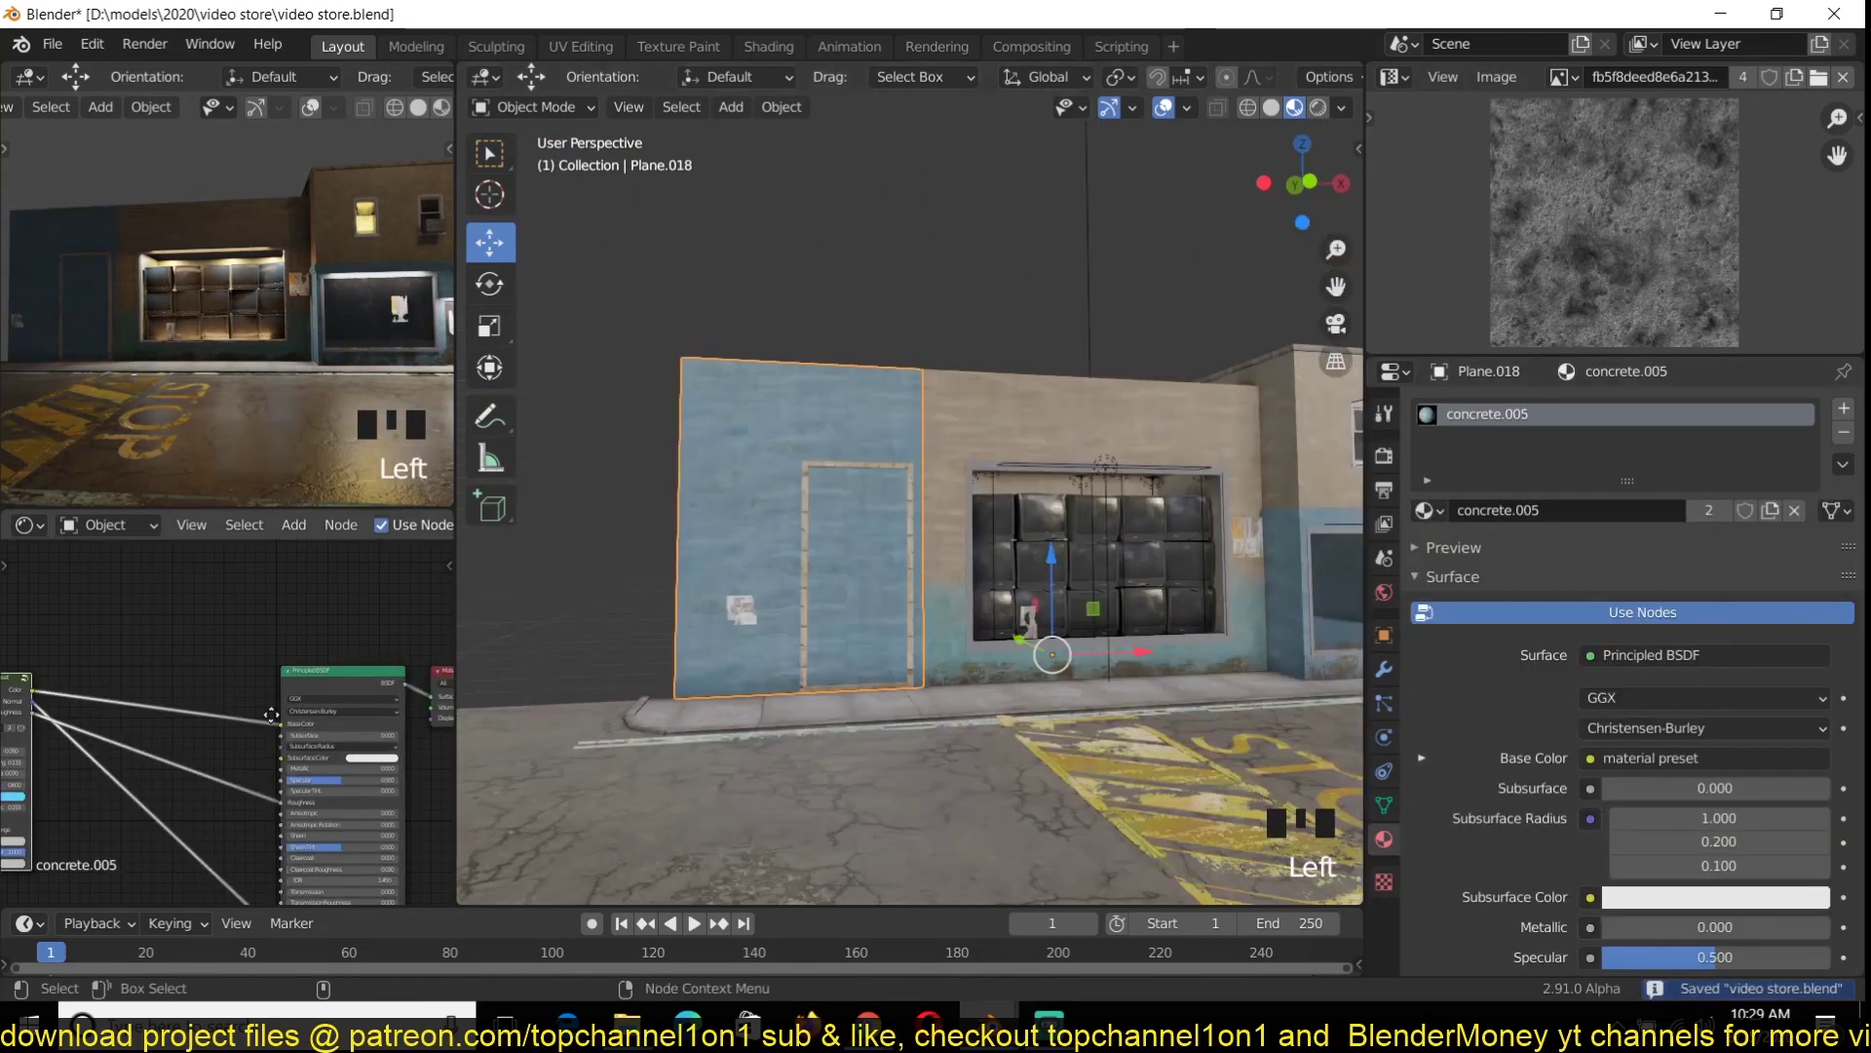
Make the wall section's material a separate copy and set its color override to mint green
middle_drag(29, 794, 311, 716)
scroll(303, 719, up, 8)
mouse_move(906, 429)
middle_down()
mouse_move(1021, 444)
mouse_move(906, 438)
middle_up()
Place the 3D cursor on the green wall, add a plane there, and rotate it 90 degrees around X
shift+right_click(769, 493)
key(shift+a)
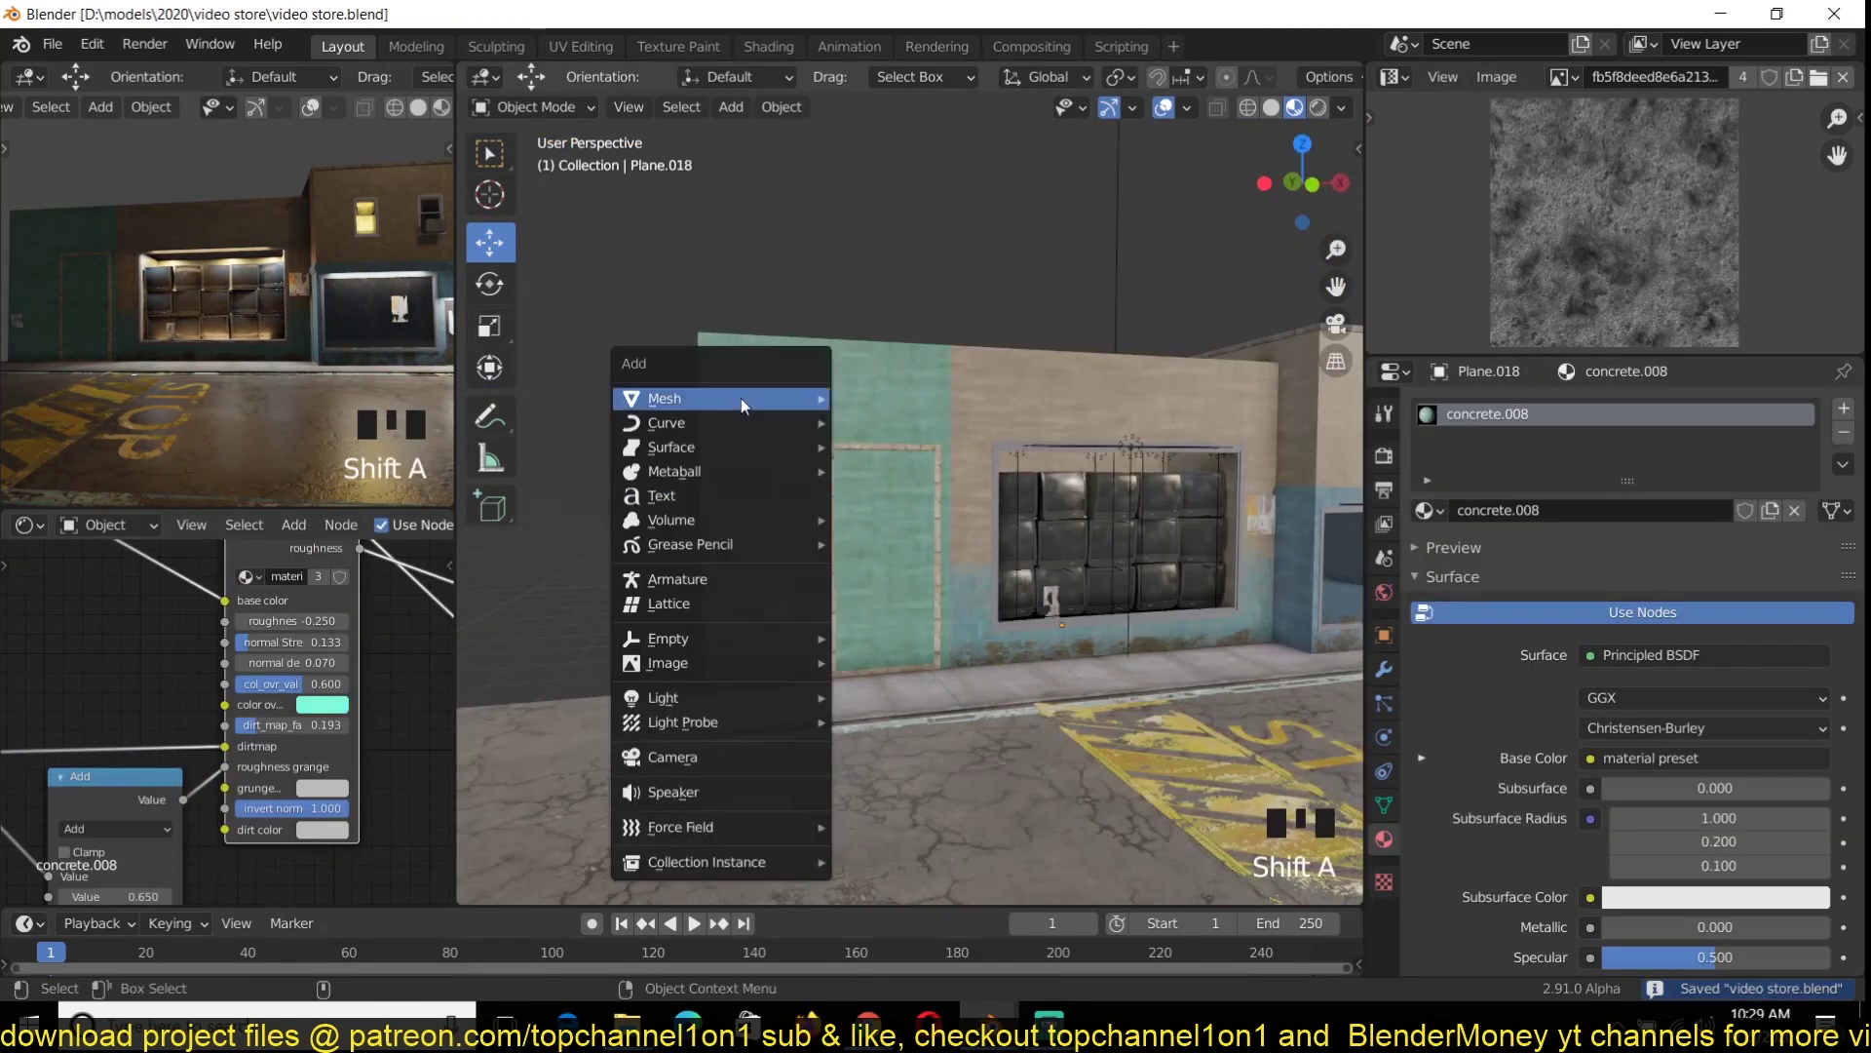
click(872, 402)
key(r)
key(x)
key(9)
key(0)
key(Return)
Fit the upright plane on the green wall beside the door frame, lowering it to just above the poster
key(KP_Decimal)
middle_drag(716, 458, 663, 556)
scroll(1154, 675, up, 12)
middle_drag(1154, 675, 1066, 595)
drag(909, 401, 909, 456)
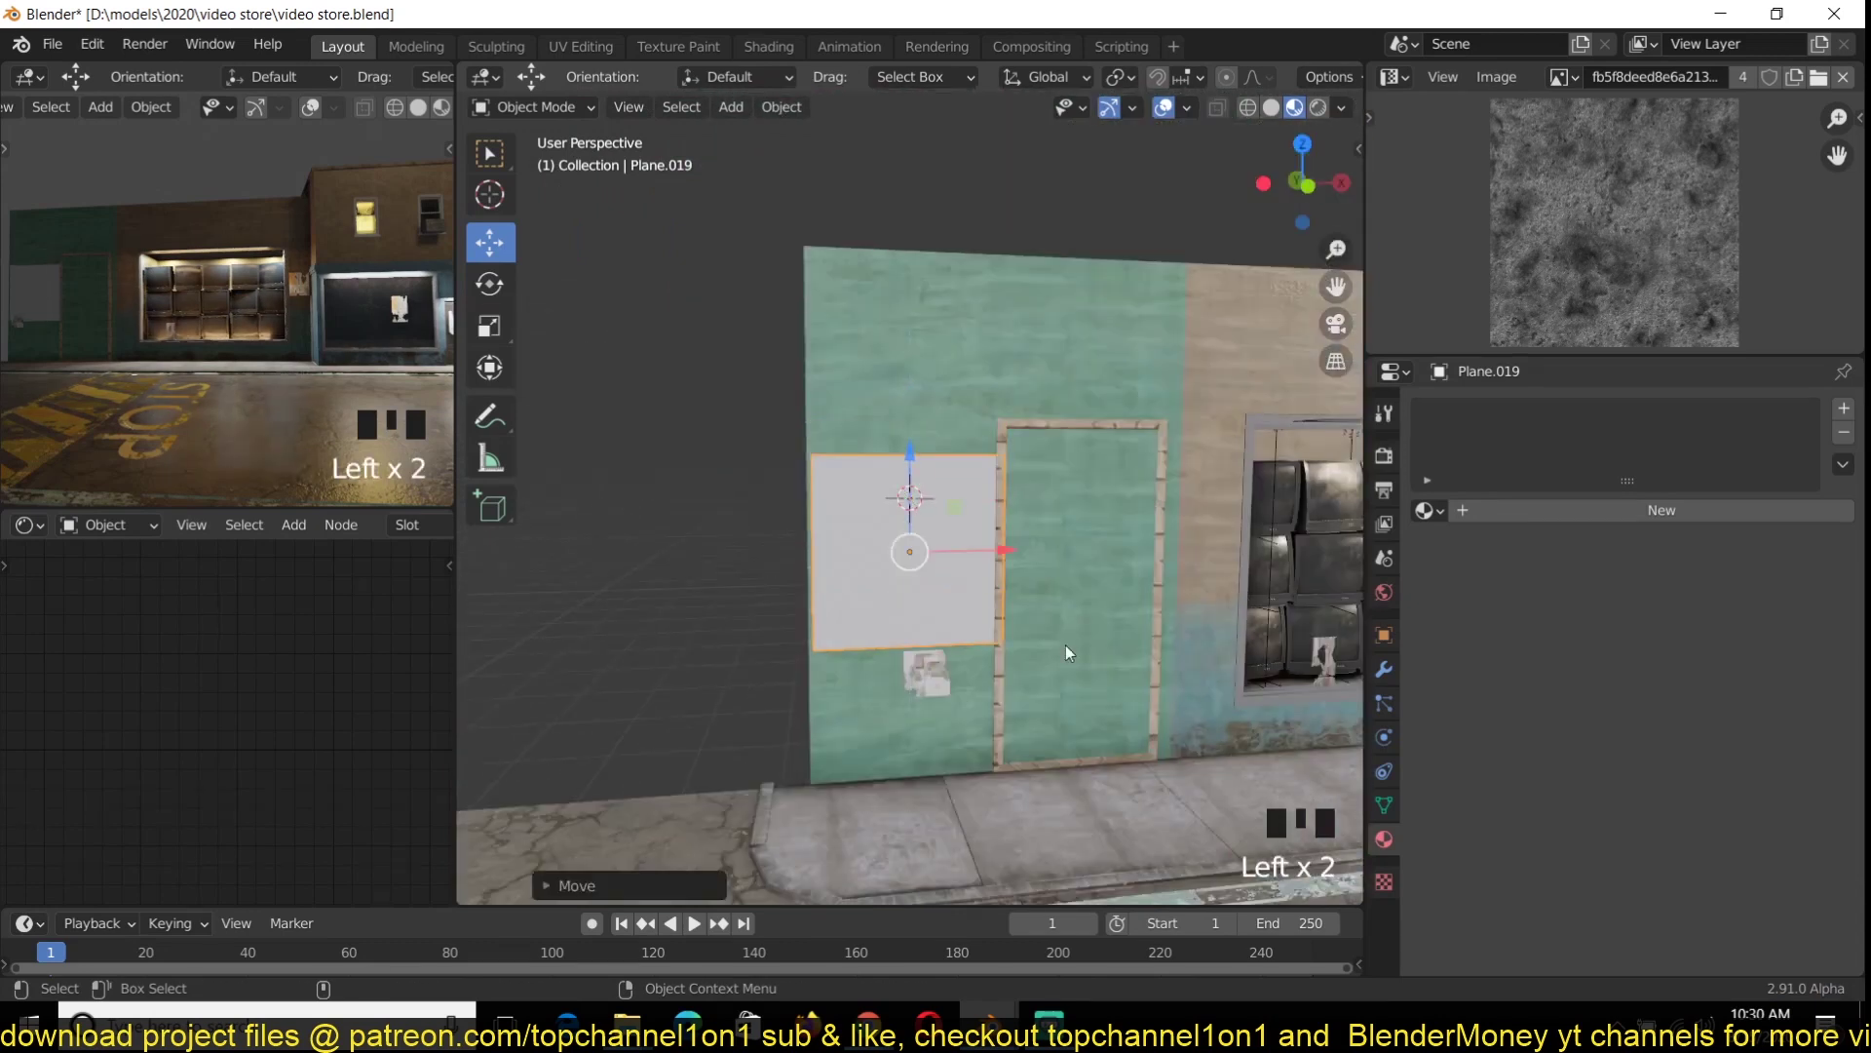
Apply the weathered concrete materials to the new plane beside the door frame in matching green, and save the file
shift+click(1066, 645)
key(ctrl+l)
click(1235, 737)
click(935, 585)
key(ctrl+s)
middle_drag(210, 809, 253, 624)
scroll(253, 683, down, 8)
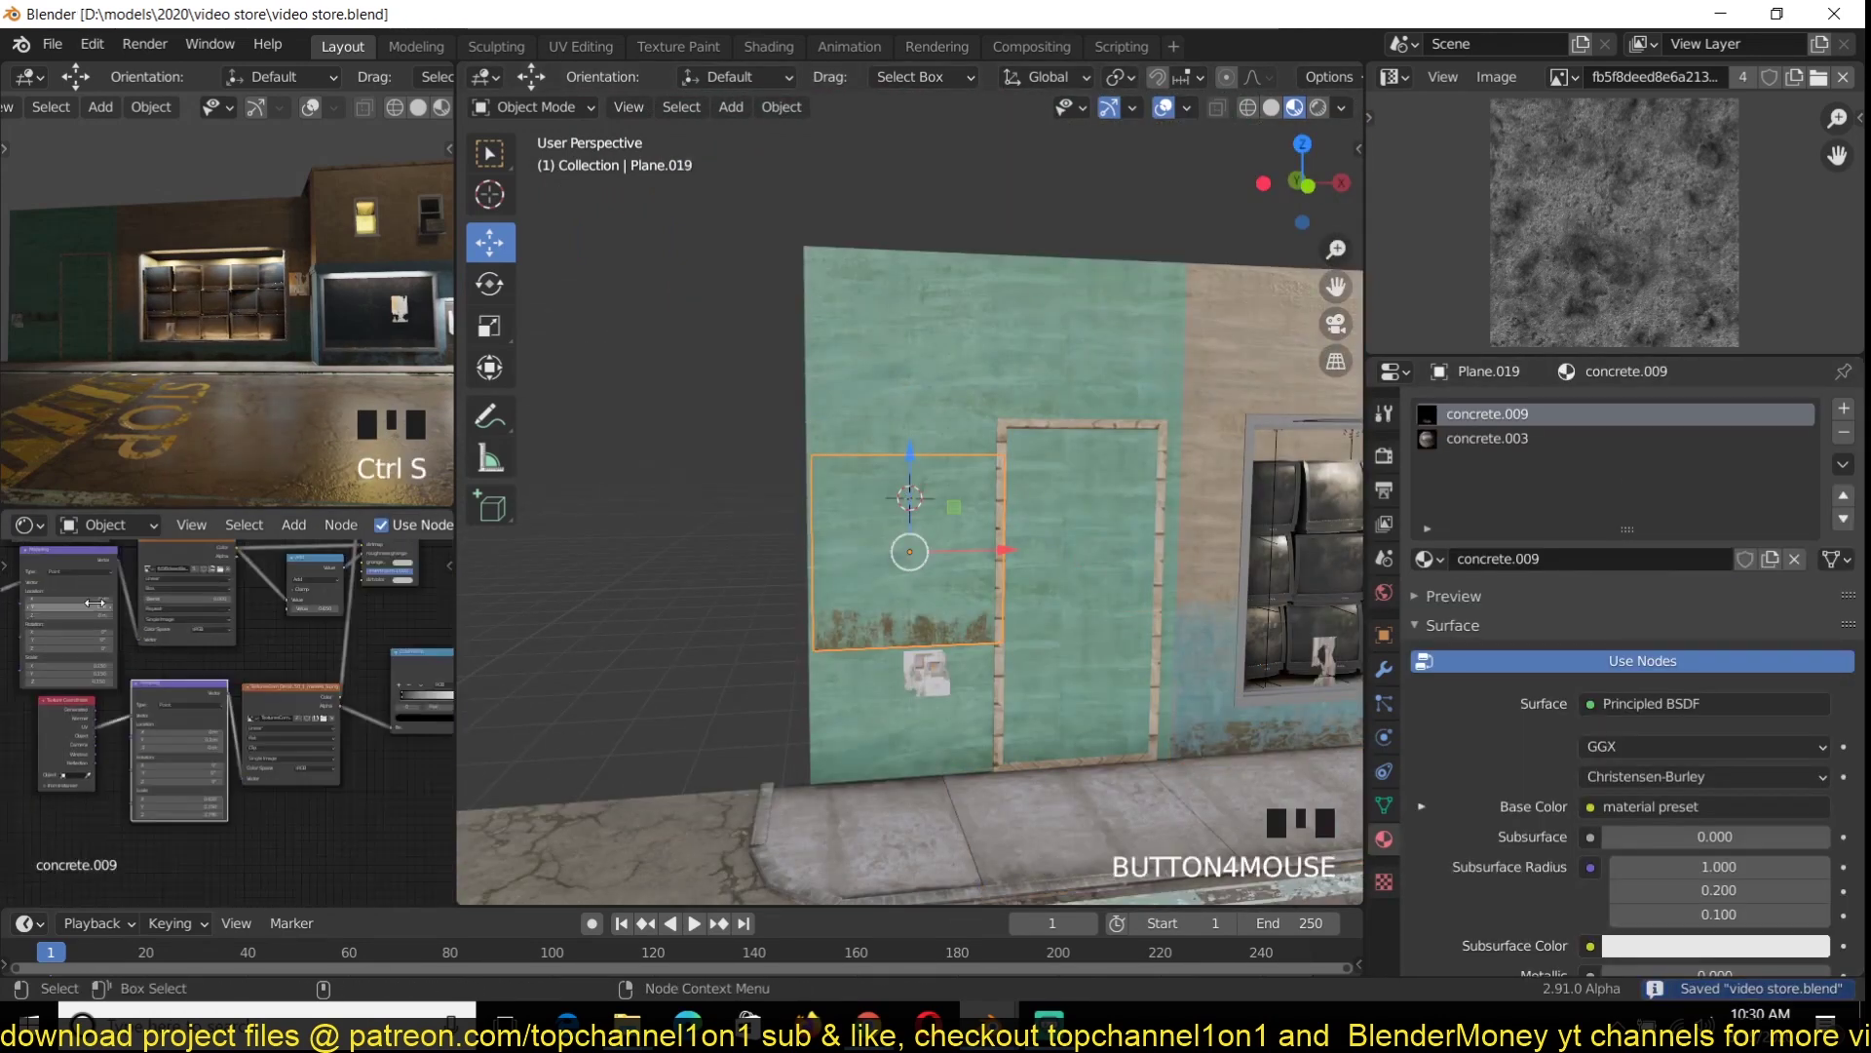
Load a TexturesCom decal mask image into the mask texture of the upright plane's concrete.009 material
click(315, 705)
double_click(780, 585)
scroll(973, 663, up, 2)
key(Tab)
key(a)
key(Tab)
key(grave)
mouse_move(861, 638)
middle_down()
mouse_move(1004, 702)
mouse_move(877, 633)
middle_up()
middle_drag(390, 679, 145, 727)
scroll(584, 727, down, 4)
Shift the upright plane's UVs along X over the decal image
key(Tab)
key(g)
key(x)
click(1649, 255)
key(Tab)
key(grave)
middle_drag(882, 597, 924, 584)
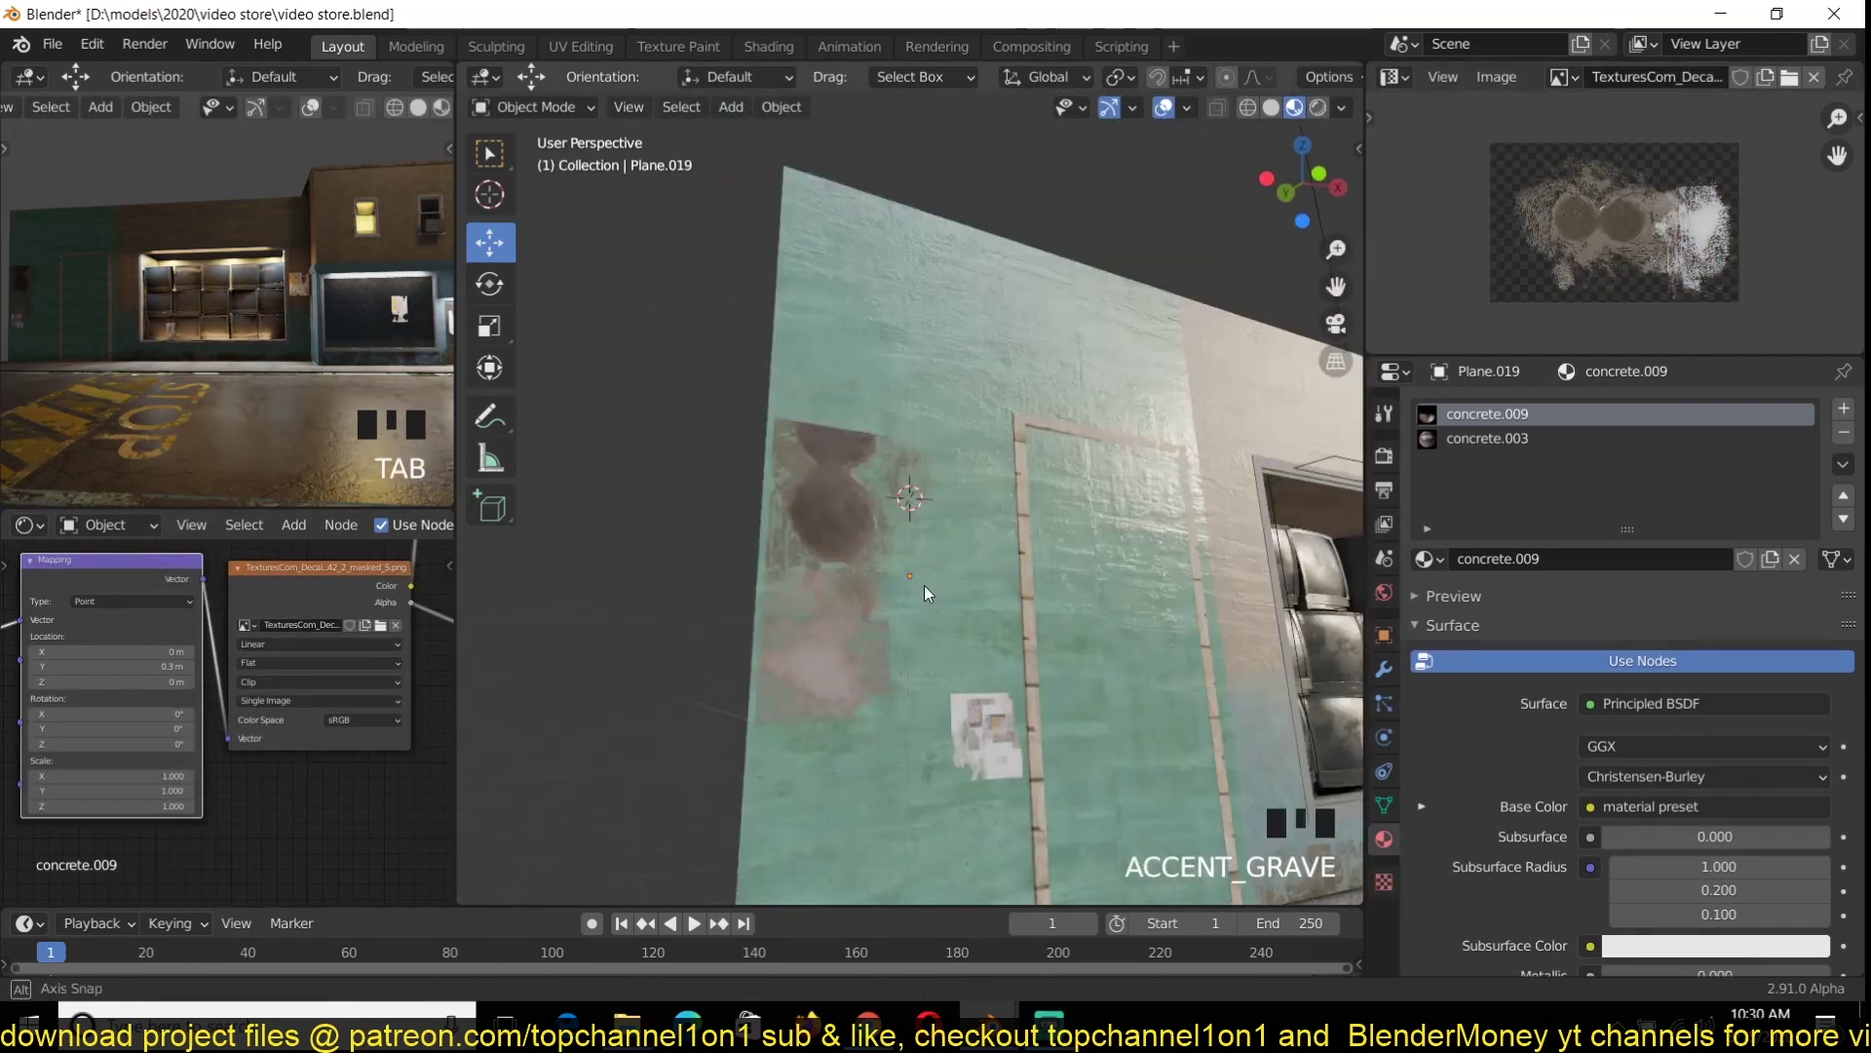
Replace the mask texture with the TexturesCom decal ending in 30_2_masked_5.png and shift the plane's UVs over it
click(380, 624)
scroll(944, 670, down, 4)
scroll(943, 683, up, 3)
double_click(943, 672)
key(grave)
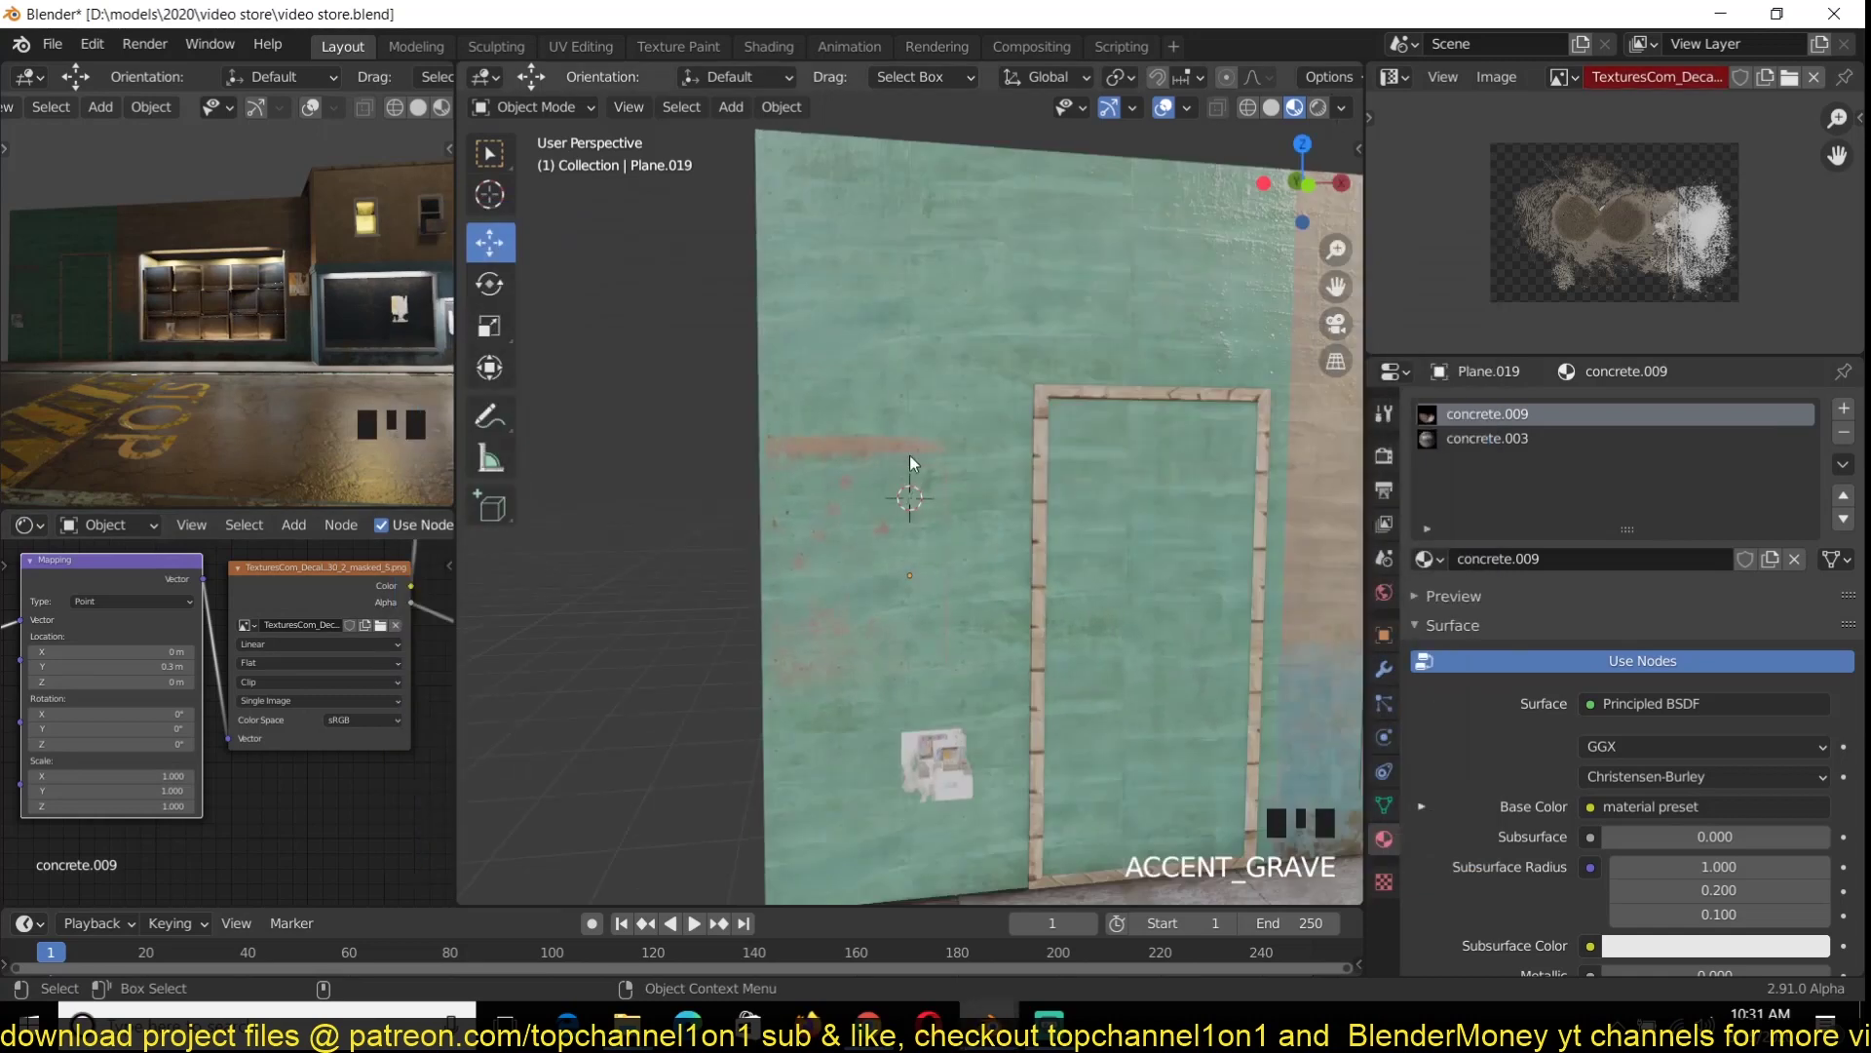
key(Tab)
click(1506, 233)
Enlarge the decal plane, rotate it 90 degrees around global Y, and move it along X to cover the green wall
key(Tab)
scroll(984, 604, down, 1)
key(s)
click(1072, 673)
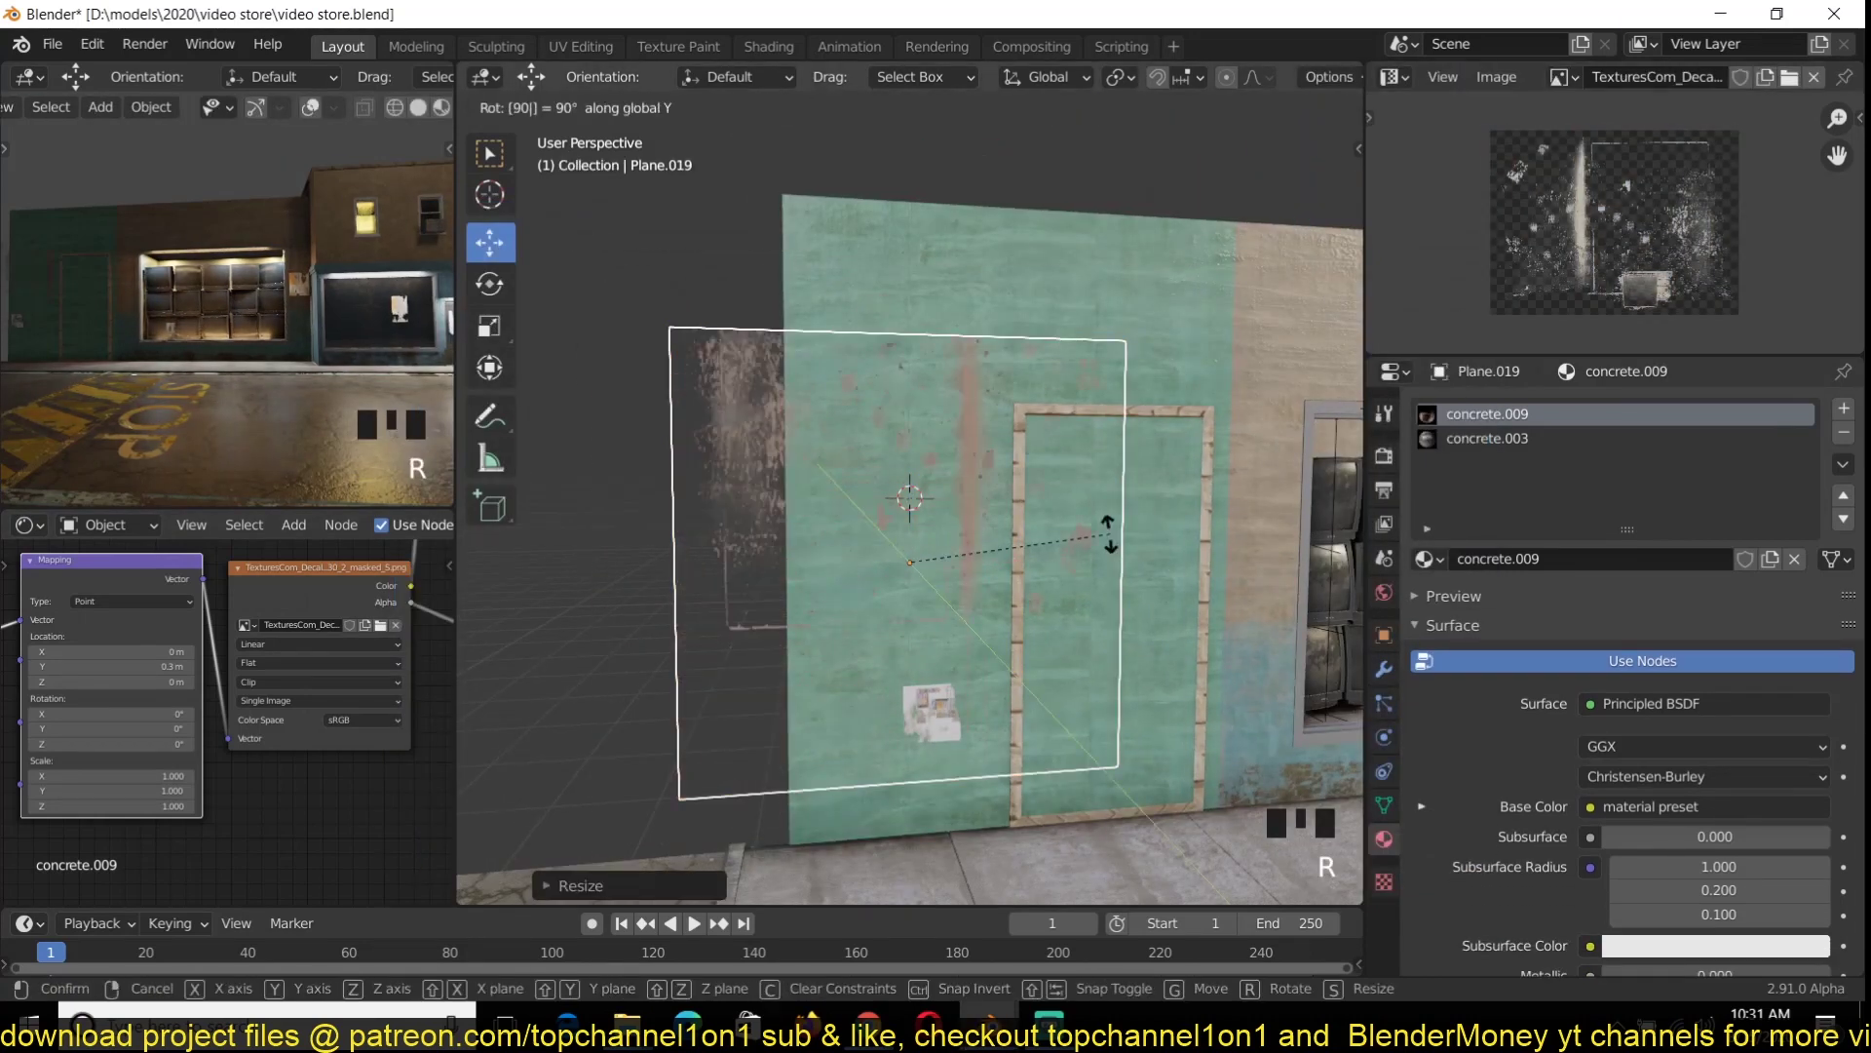
click(1109, 534)
key(grave)
drag(1010, 561, 1136, 564)
key(grave)
Add loop cuts to the green wall around the door frame, delete the face inside the frame, and save the file
key(grave)
click(1089, 312)
key(Tab)
key(ctrl+r)
double_click(1081, 396)
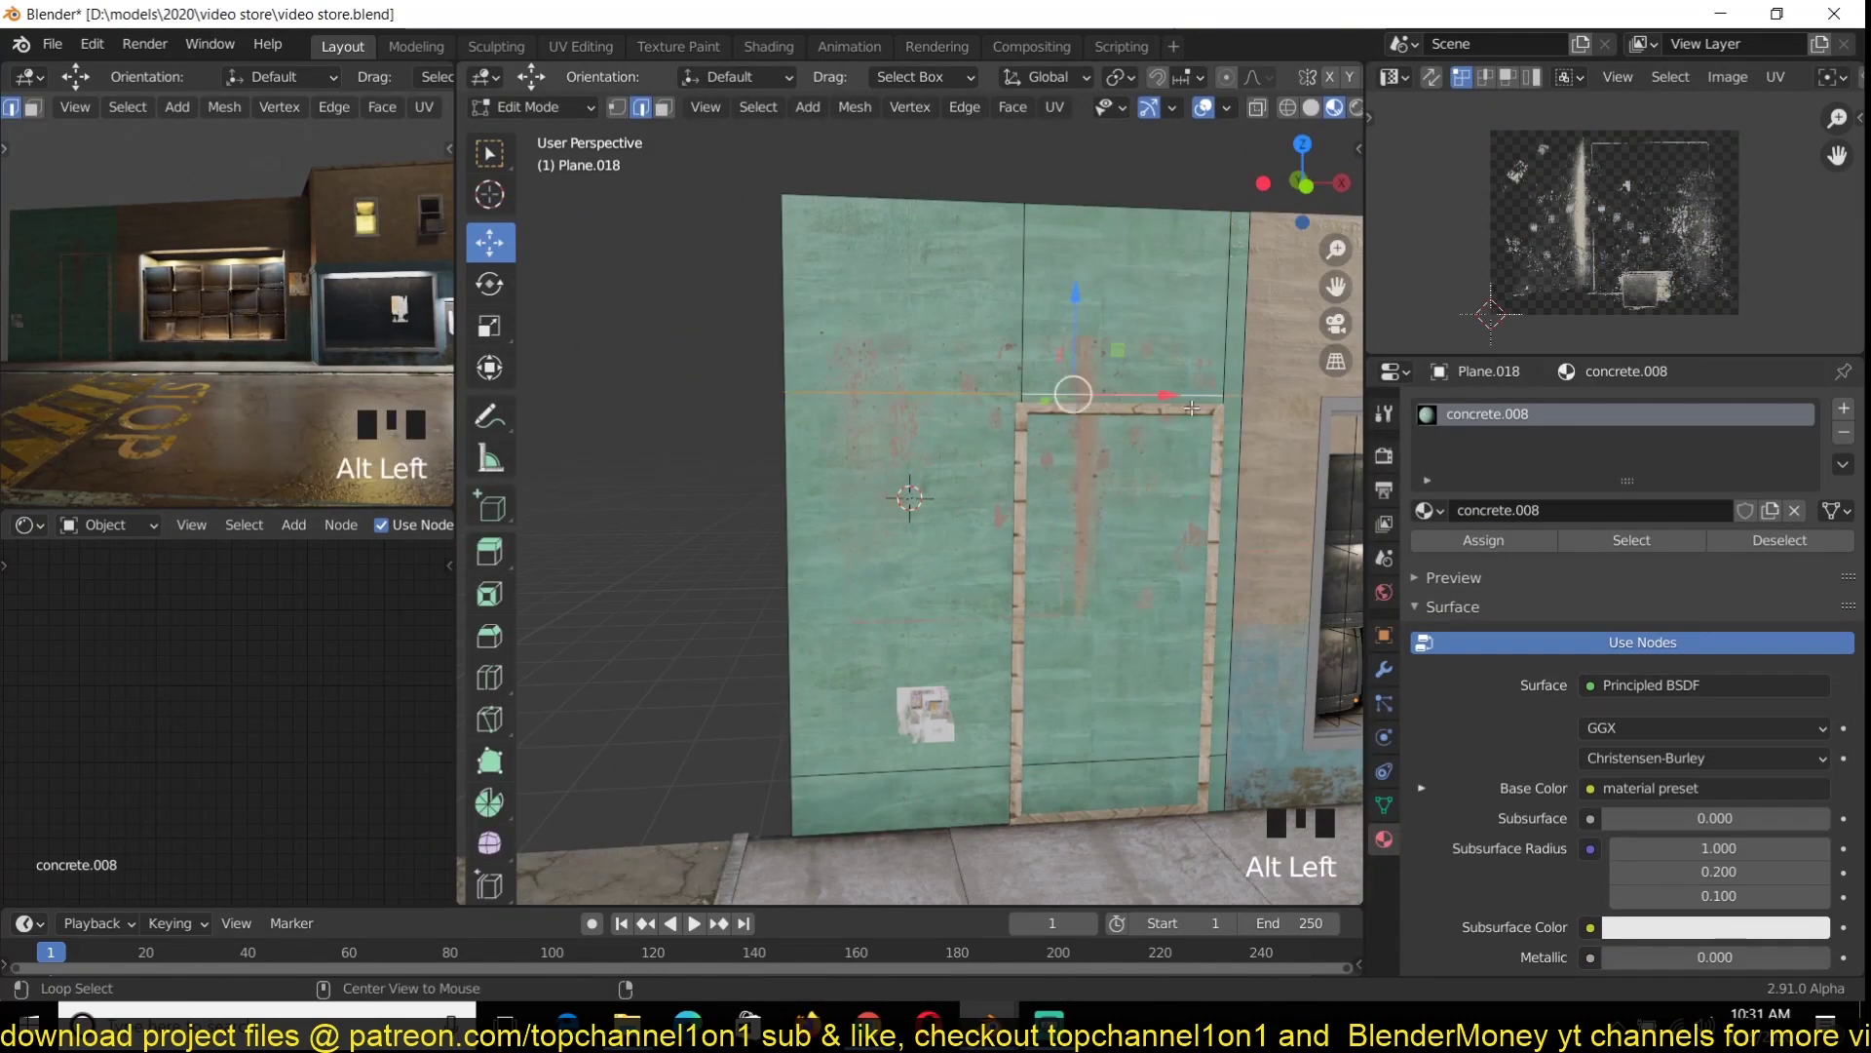
click(1131, 645)
key(x)
click(1131, 643)
key(Tab)
key(ctrl+s)
Add loop cuts to the decal plane around the doorway, delete the face covering it, and adjust the edge vertically
key(Tab)
key(ctrl+r)
click(1178, 299)
key(ctrl+r)
click(1178, 299)
click(1177, 485)
key(x)
click(1177, 482)
key(g)
key(z)
click(1184, 210)
Apply the decal plane's transform and unwrap it again over the decal texture
alt+click(1550, 312)
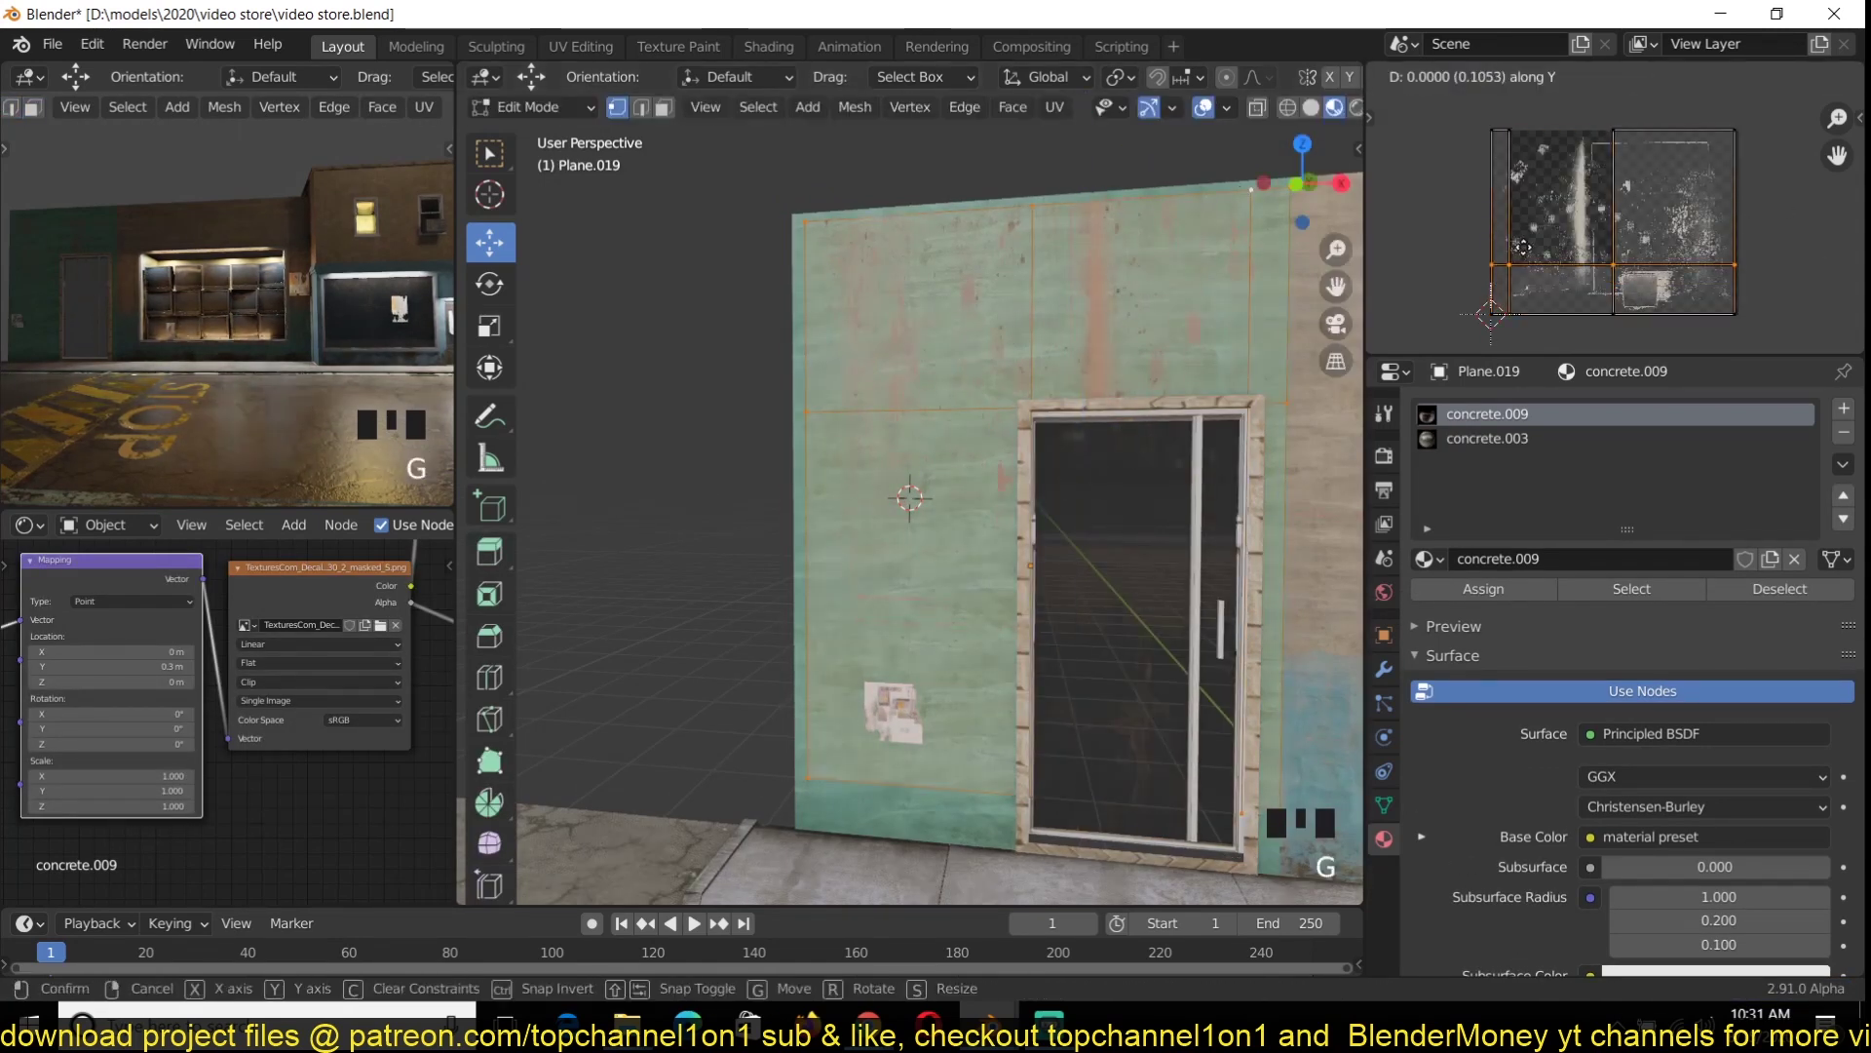
click(1520, 209)
key(Tab)
key(ctrl+a)
key(Tab)
key(u)
click(1455, 225)
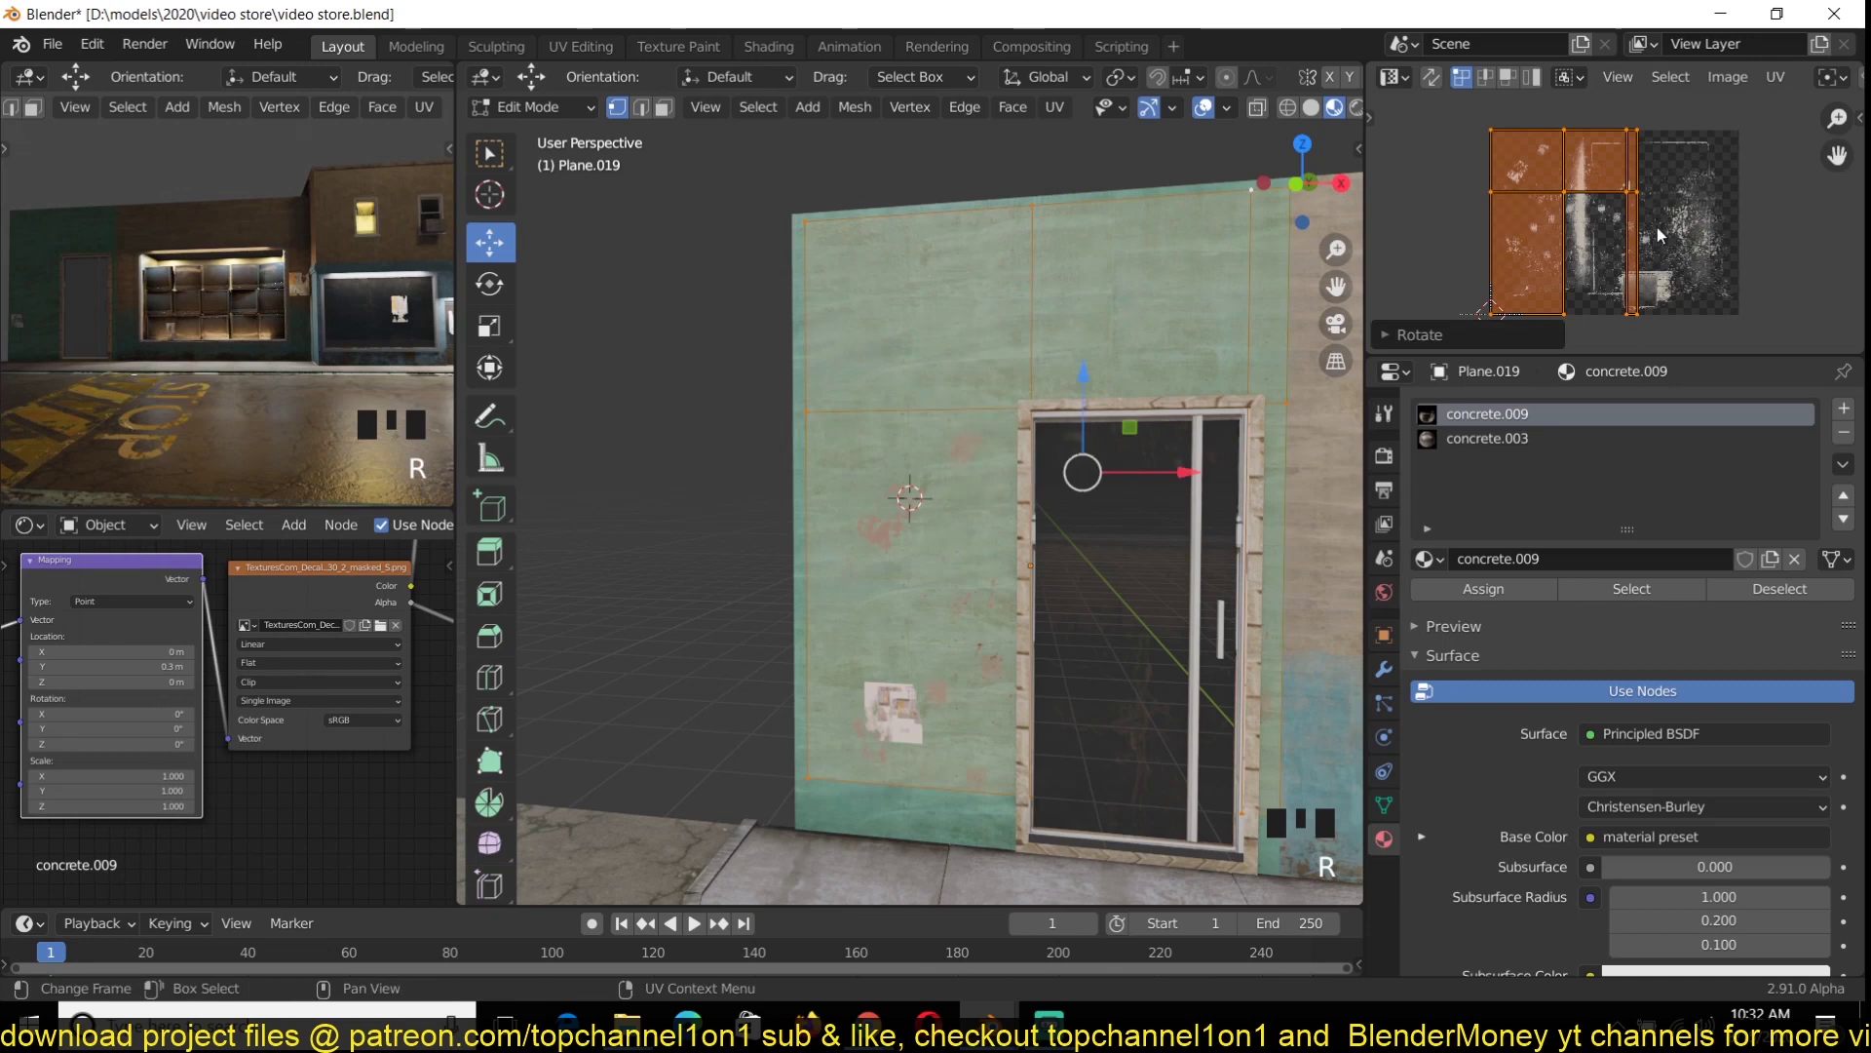
Reposition all of the decal plane's UVs over the rust streaks of the decal texture, and save the file
alt+click(960, 784)
shift+middle_drag(1215, 693, 1159, 641)
key(a)
scroll(280, 783, down, 3)
key(ctrl+s)
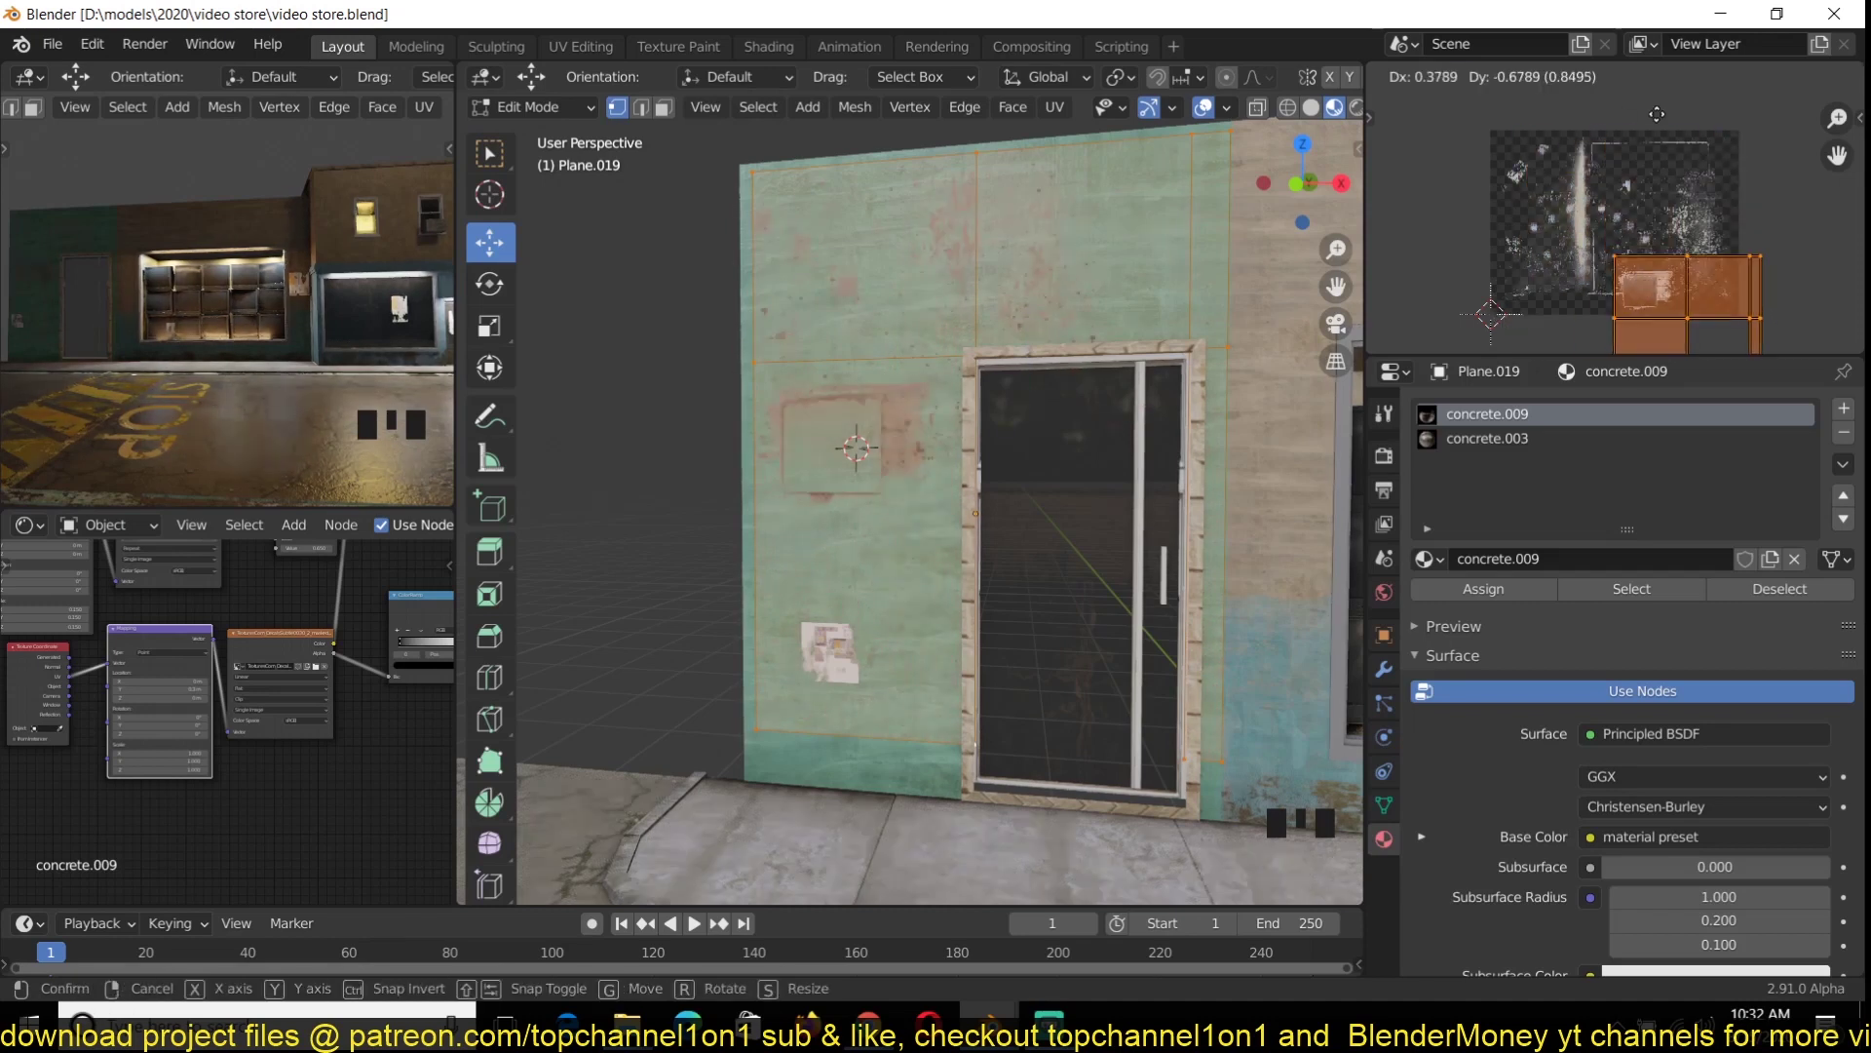
click(1653, 167)
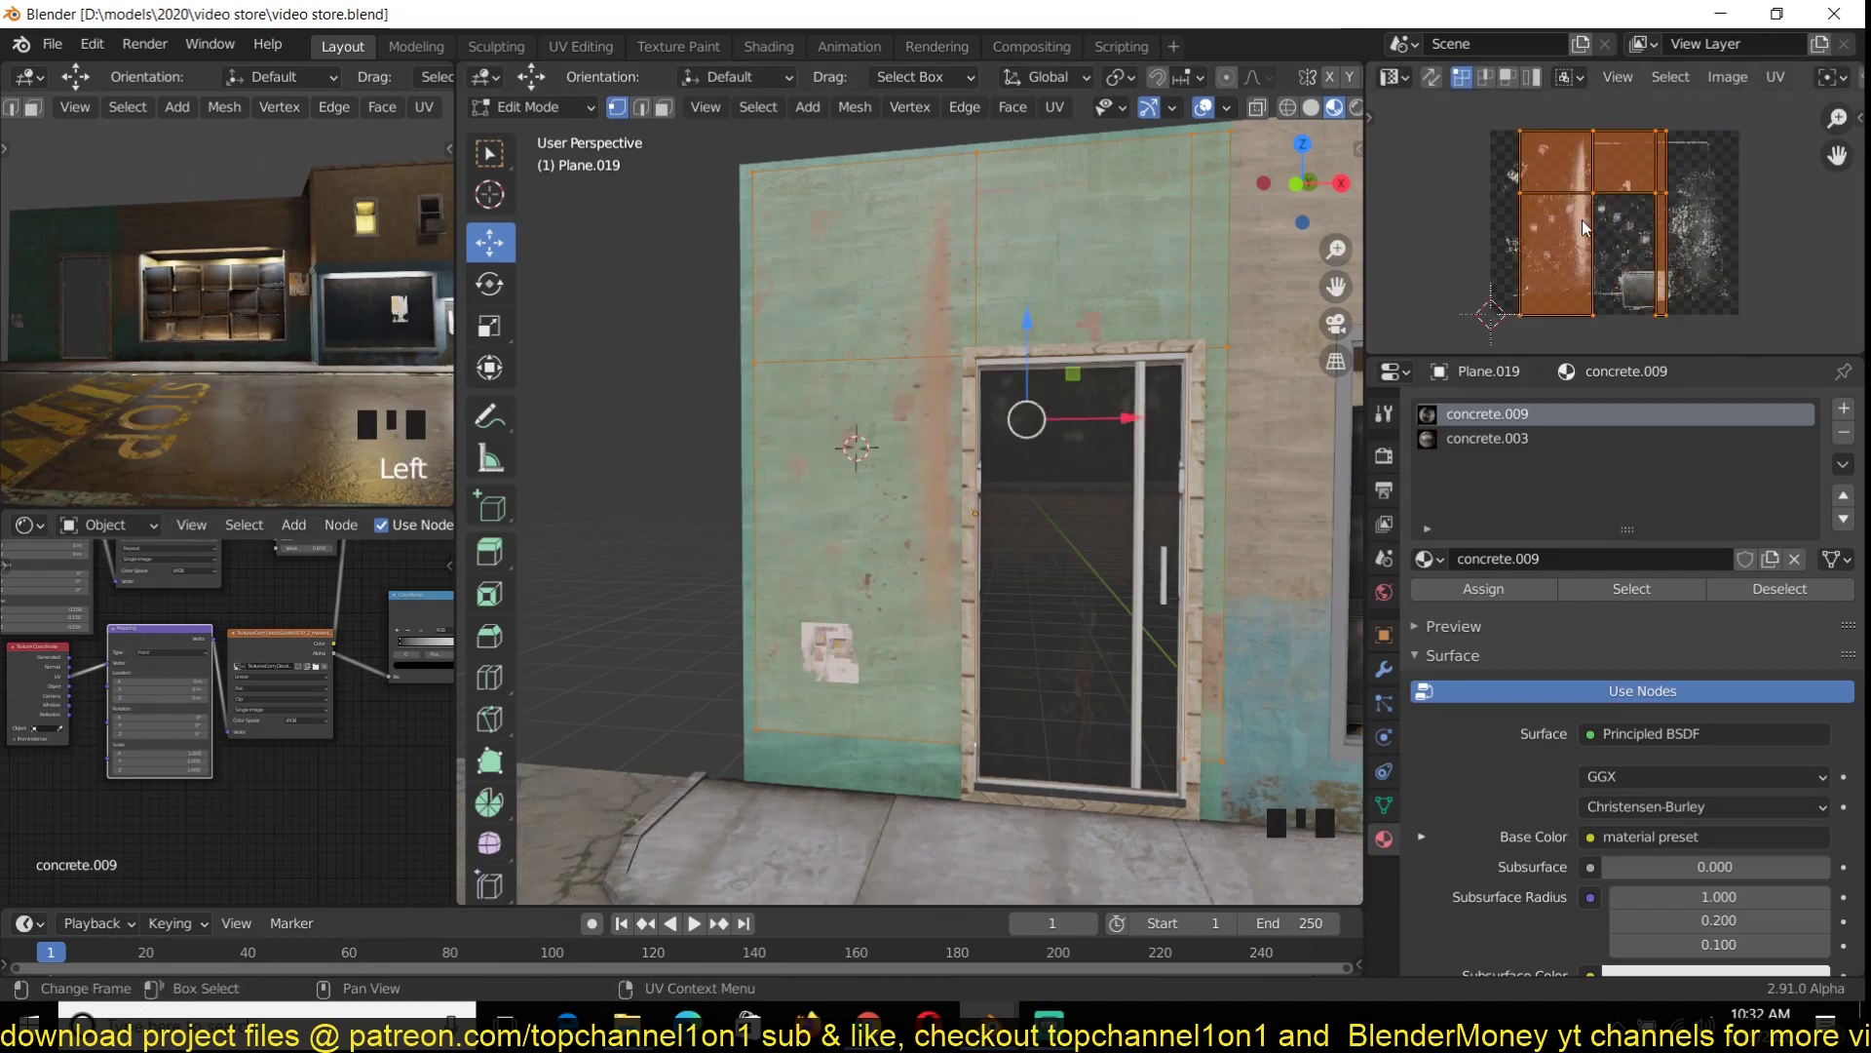
click(1652, 213)
alt+shift+click(1212, 761)
key(Tab)
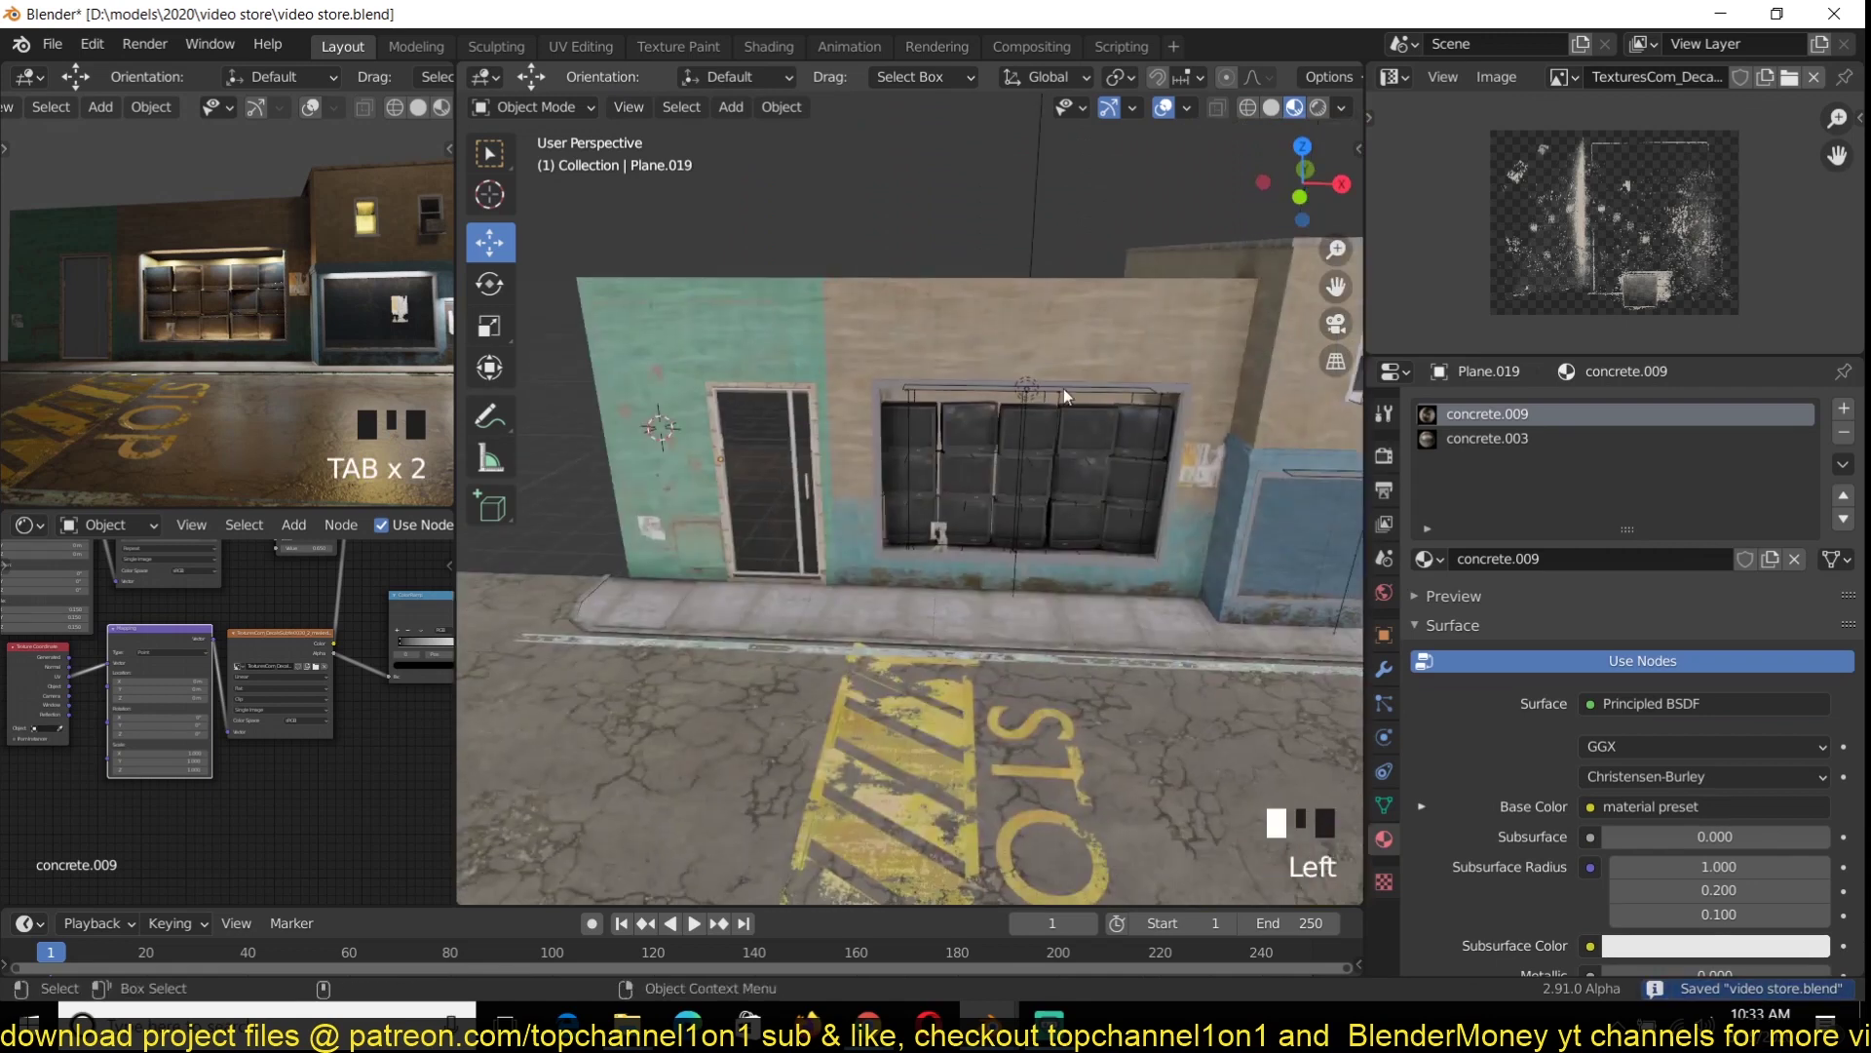
Duplicate the area light above the large window, place the copy above the green wall's door, and save the file
key(shift+d)
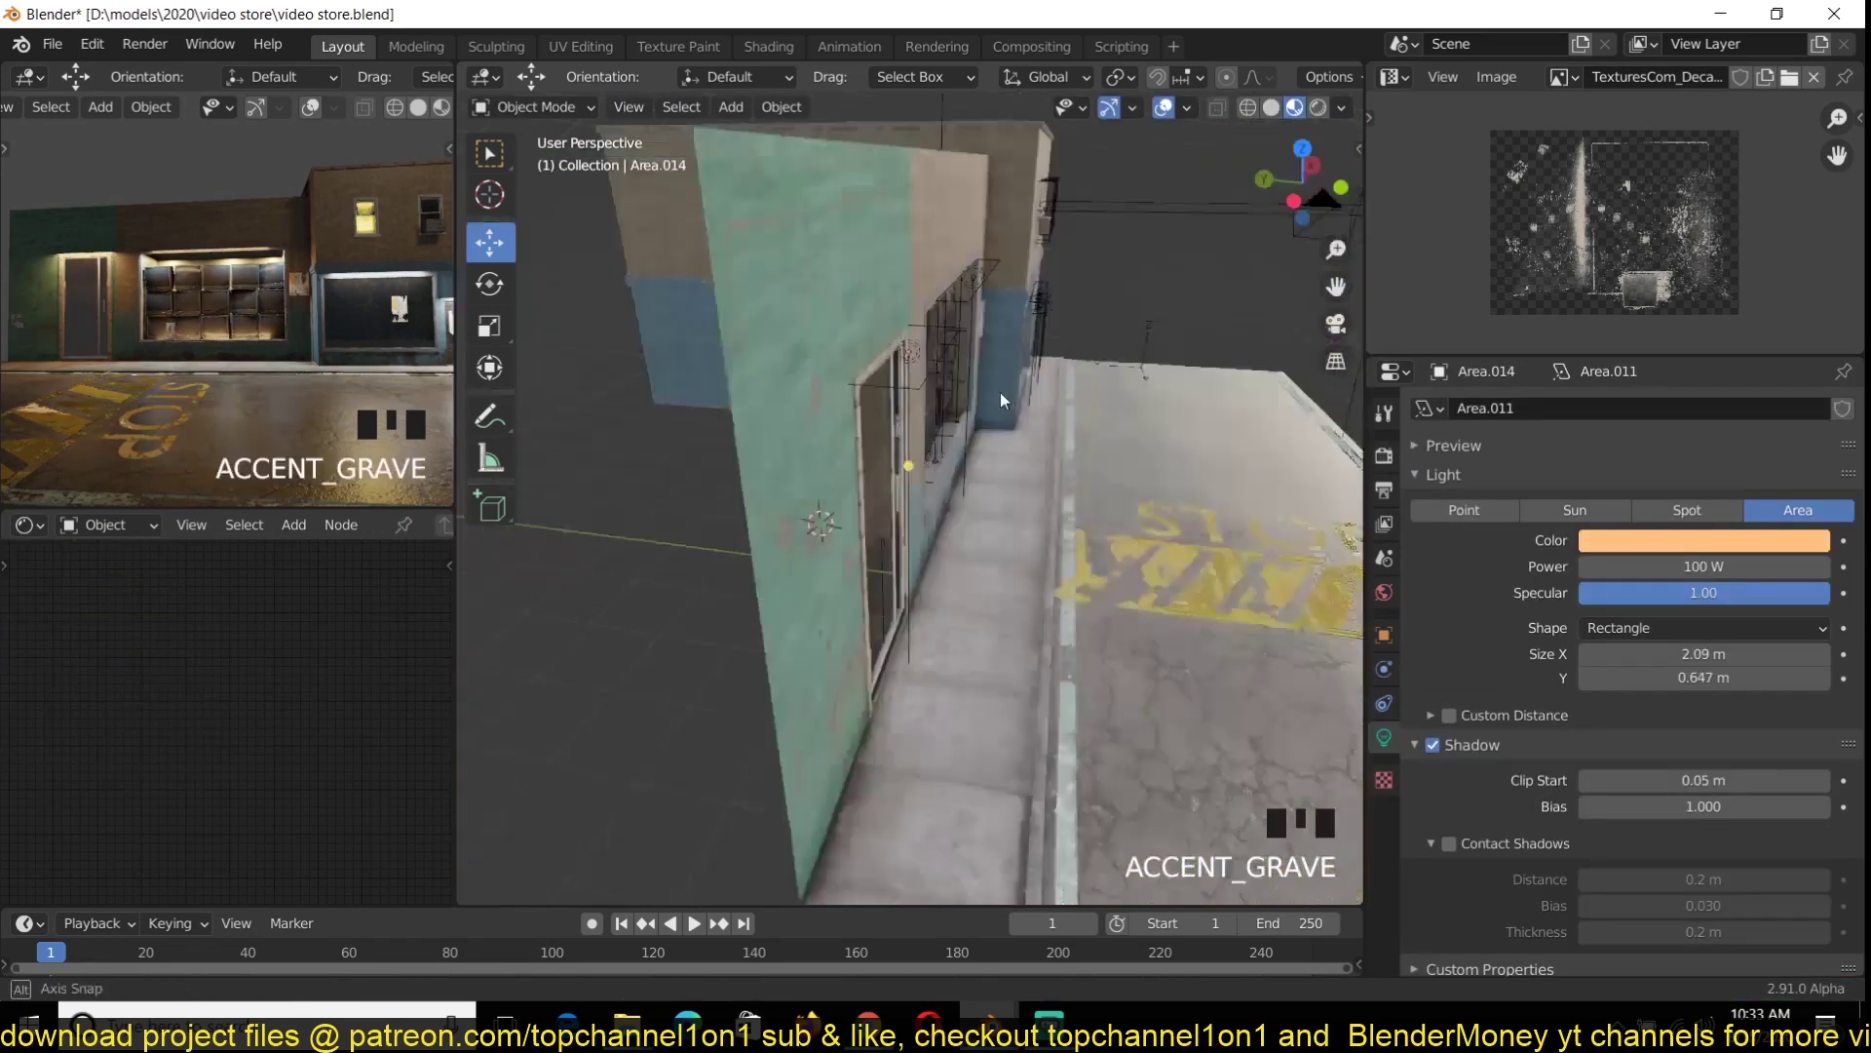
key(Left)
key(Left)
key(ctrl+s)
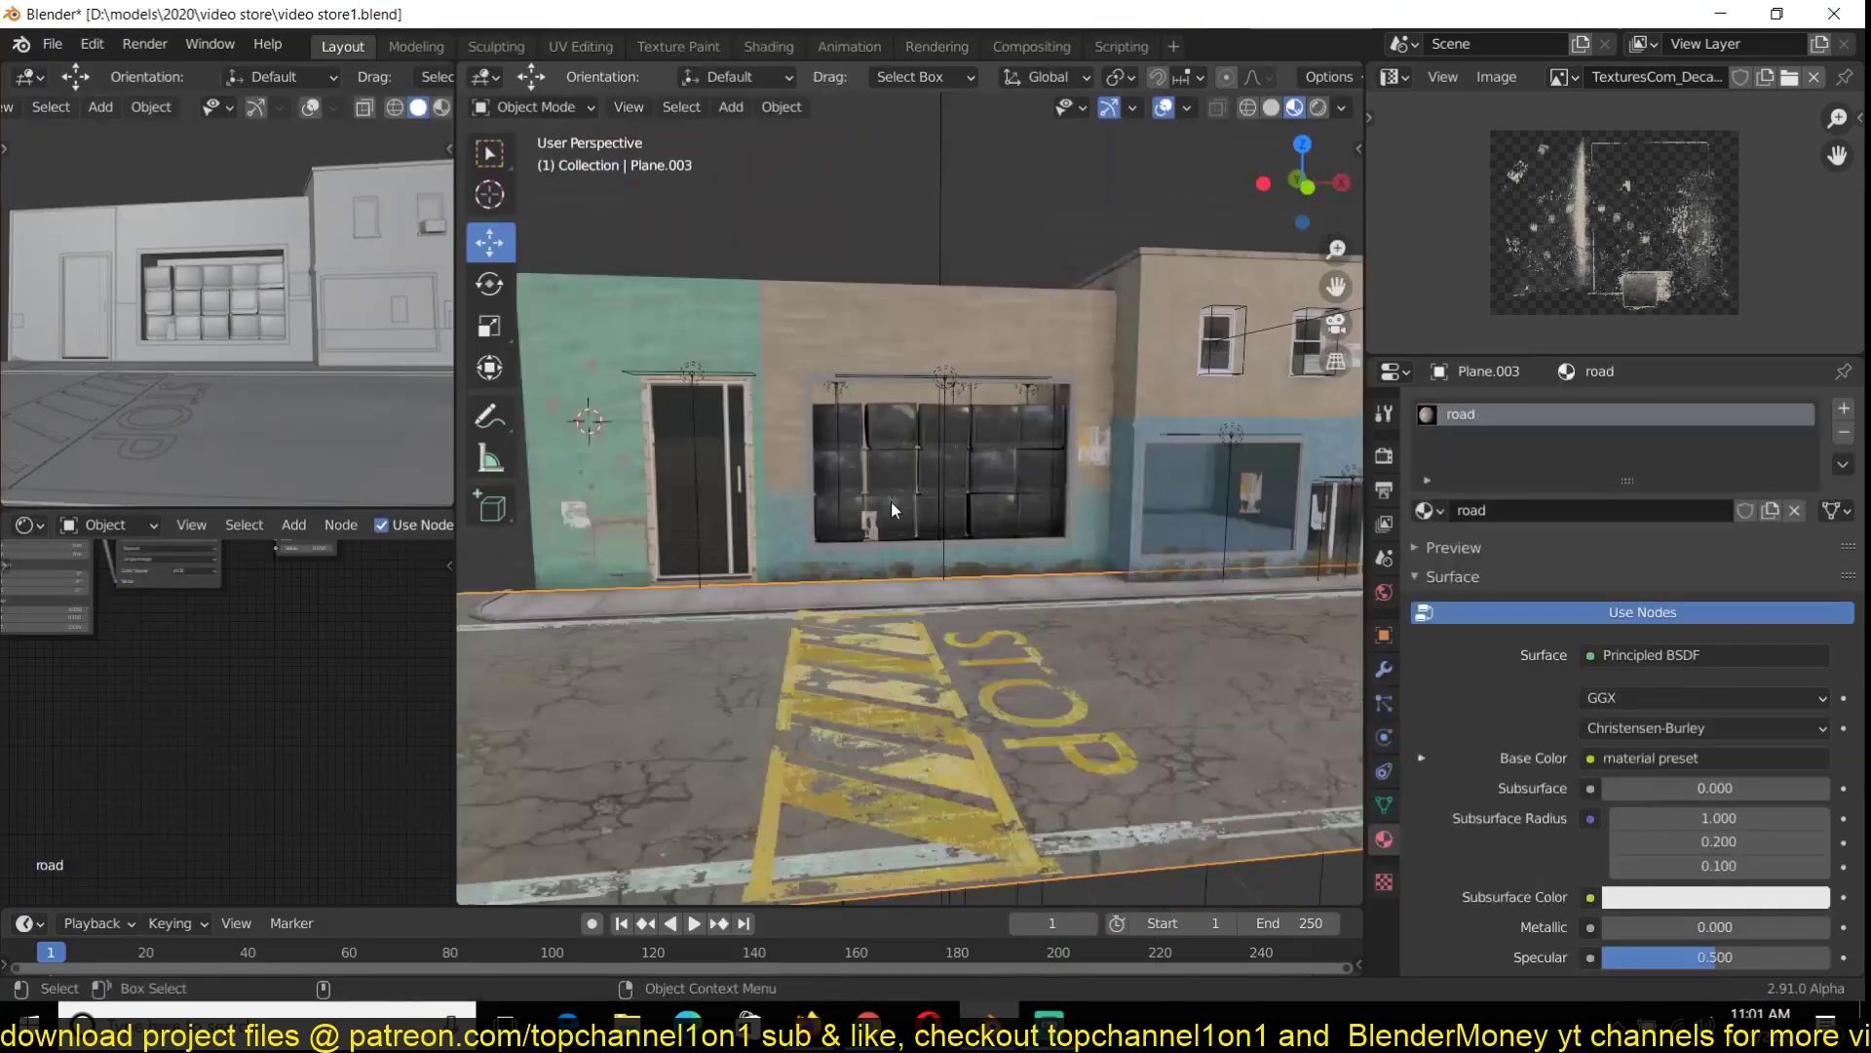
Select the green wall with its door and frame, and set the pivot to a 3D cursor placed at its corner with the brown wall
middle_drag(891, 501, 720, 530)
scroll(719, 530, down, 4)
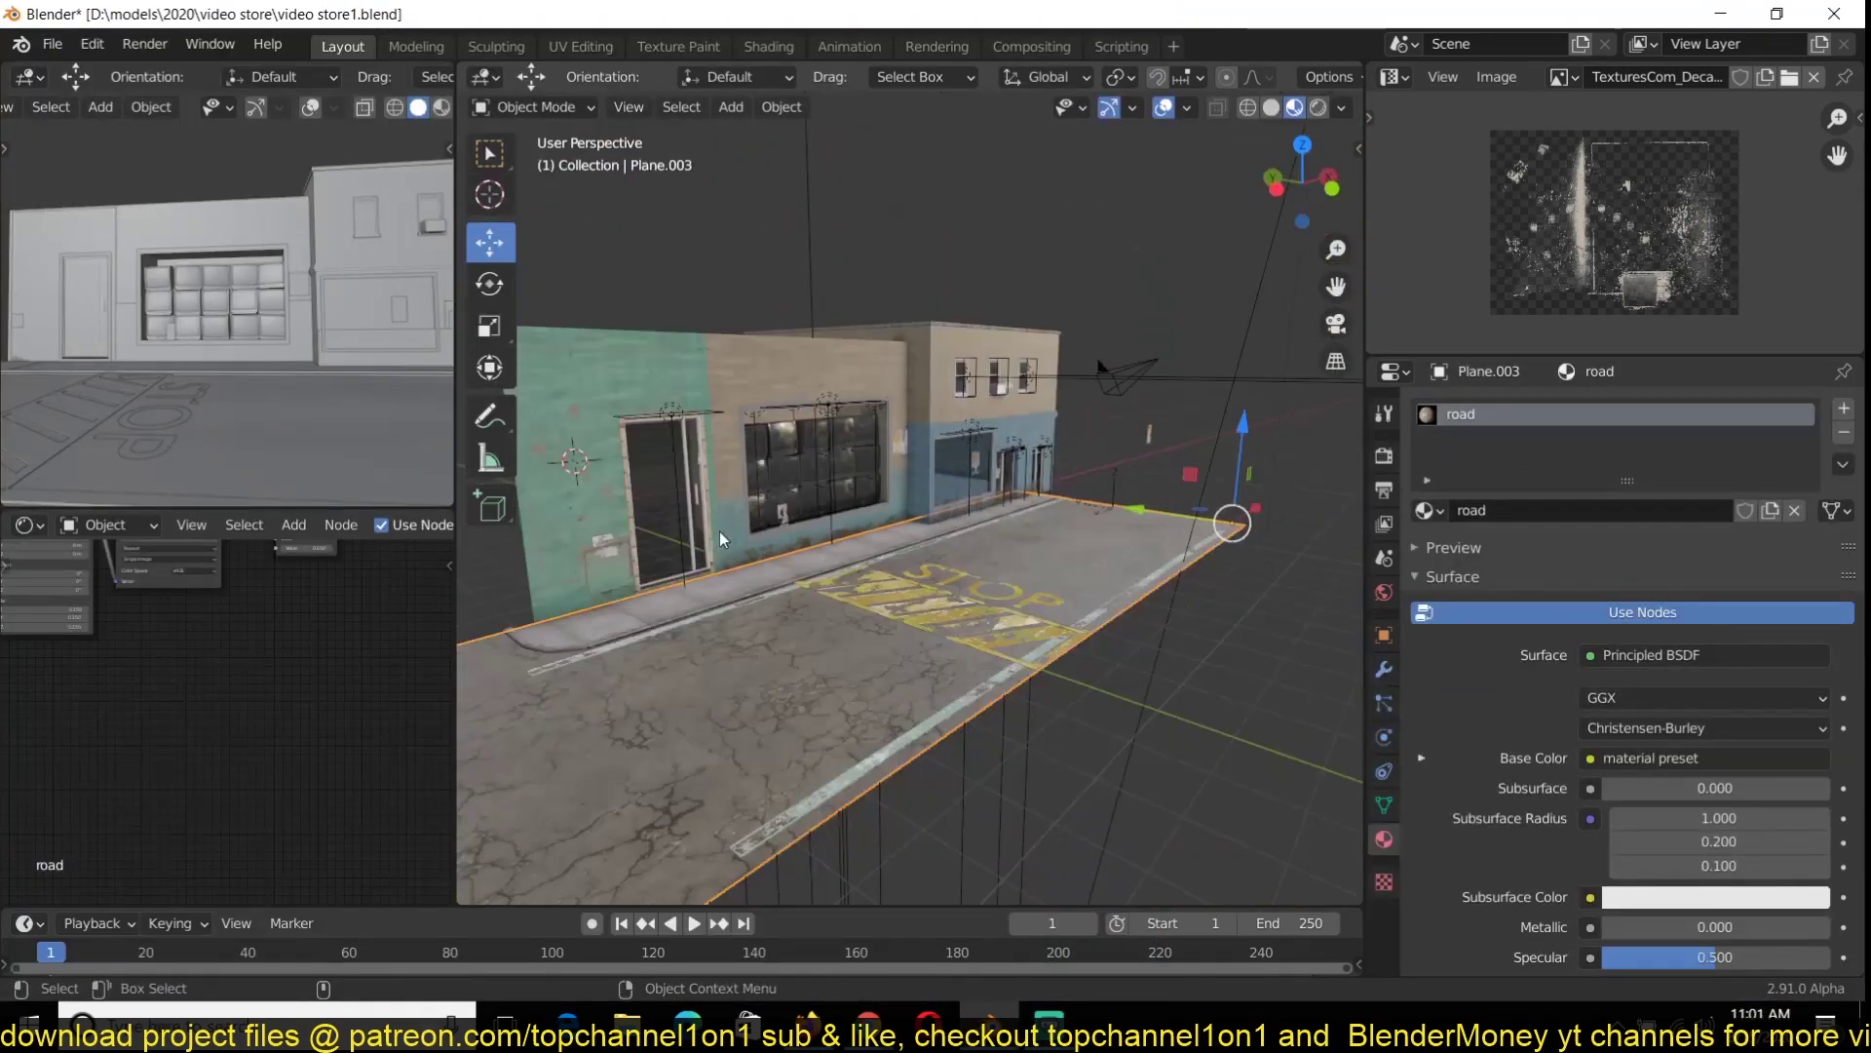
click(716, 538)
shift+click(598, 546)
middle_drag(599, 546, 750, 482)
scroll(751, 482, up, 3)
shift+click(750, 482)
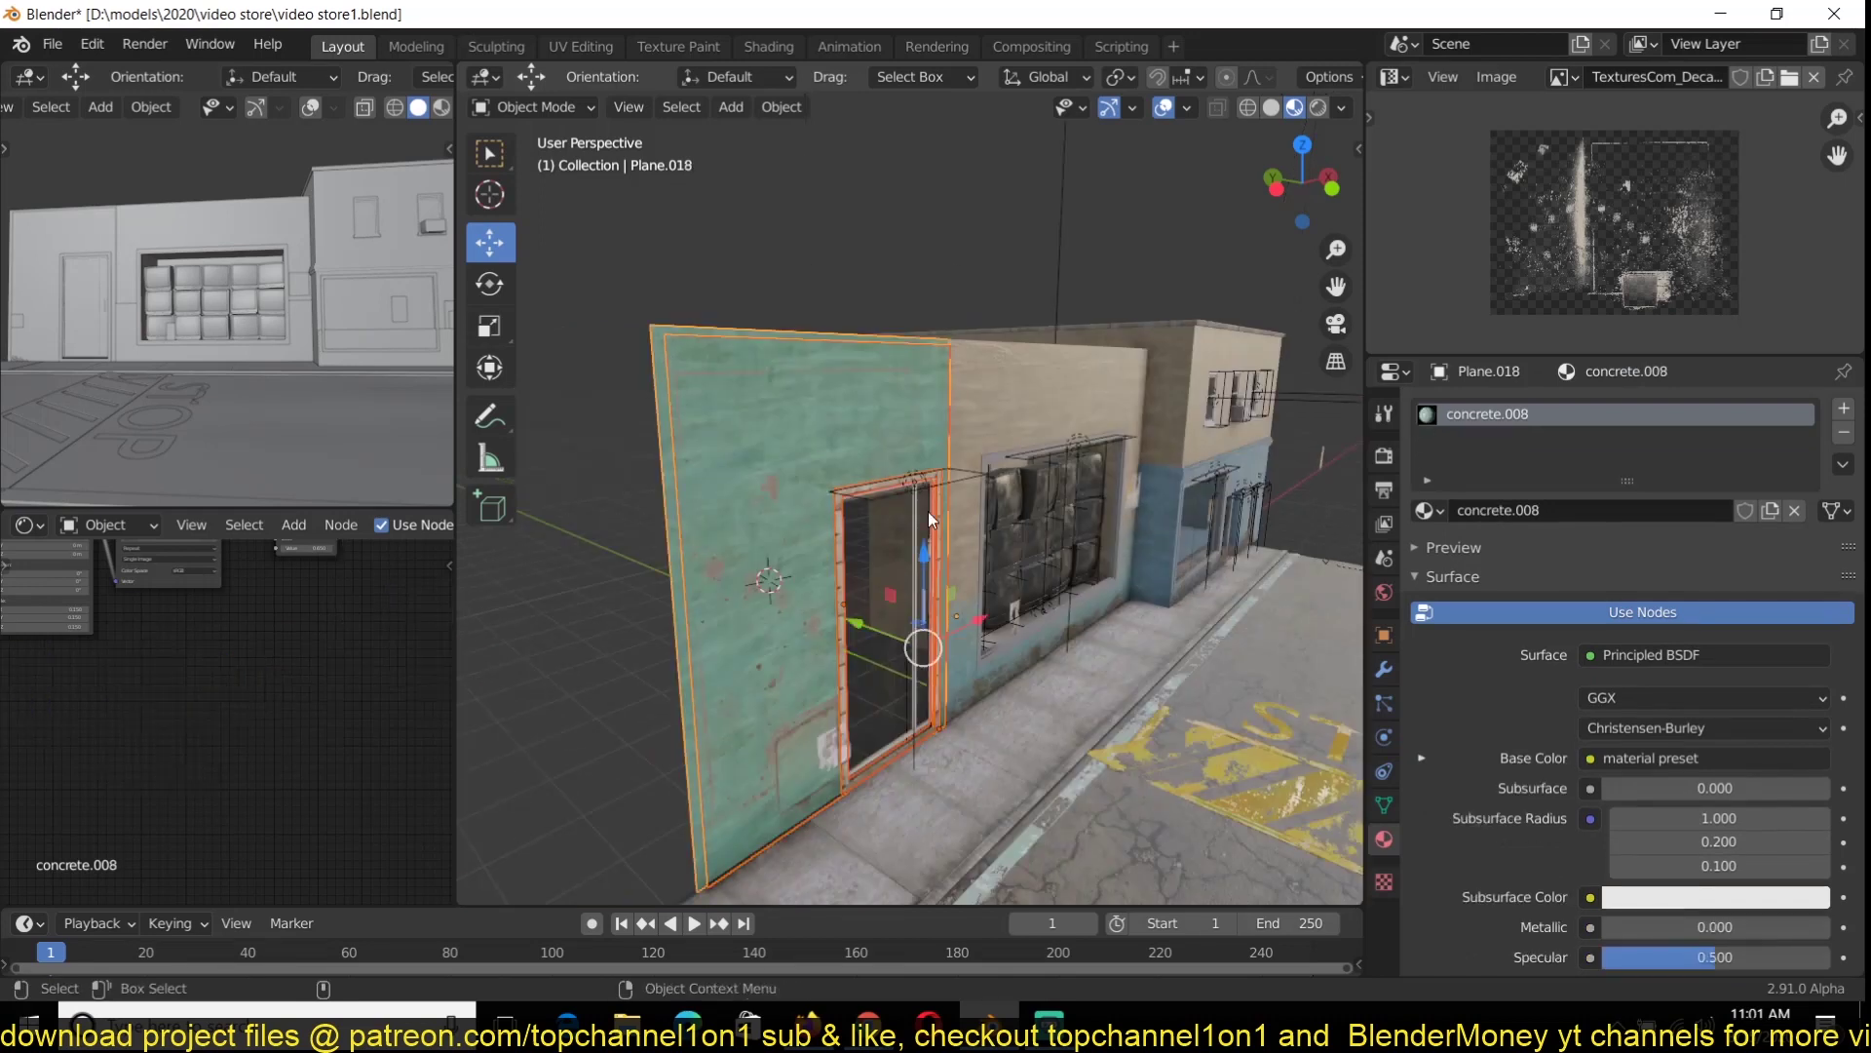
key(KP_7)
shift+right_click(1033, 512)
key(period)
scroll(1033, 513, down, 1)
Rotate the green wall section with its door around Z about the 3D cursor, angling it back from the street
key(r)
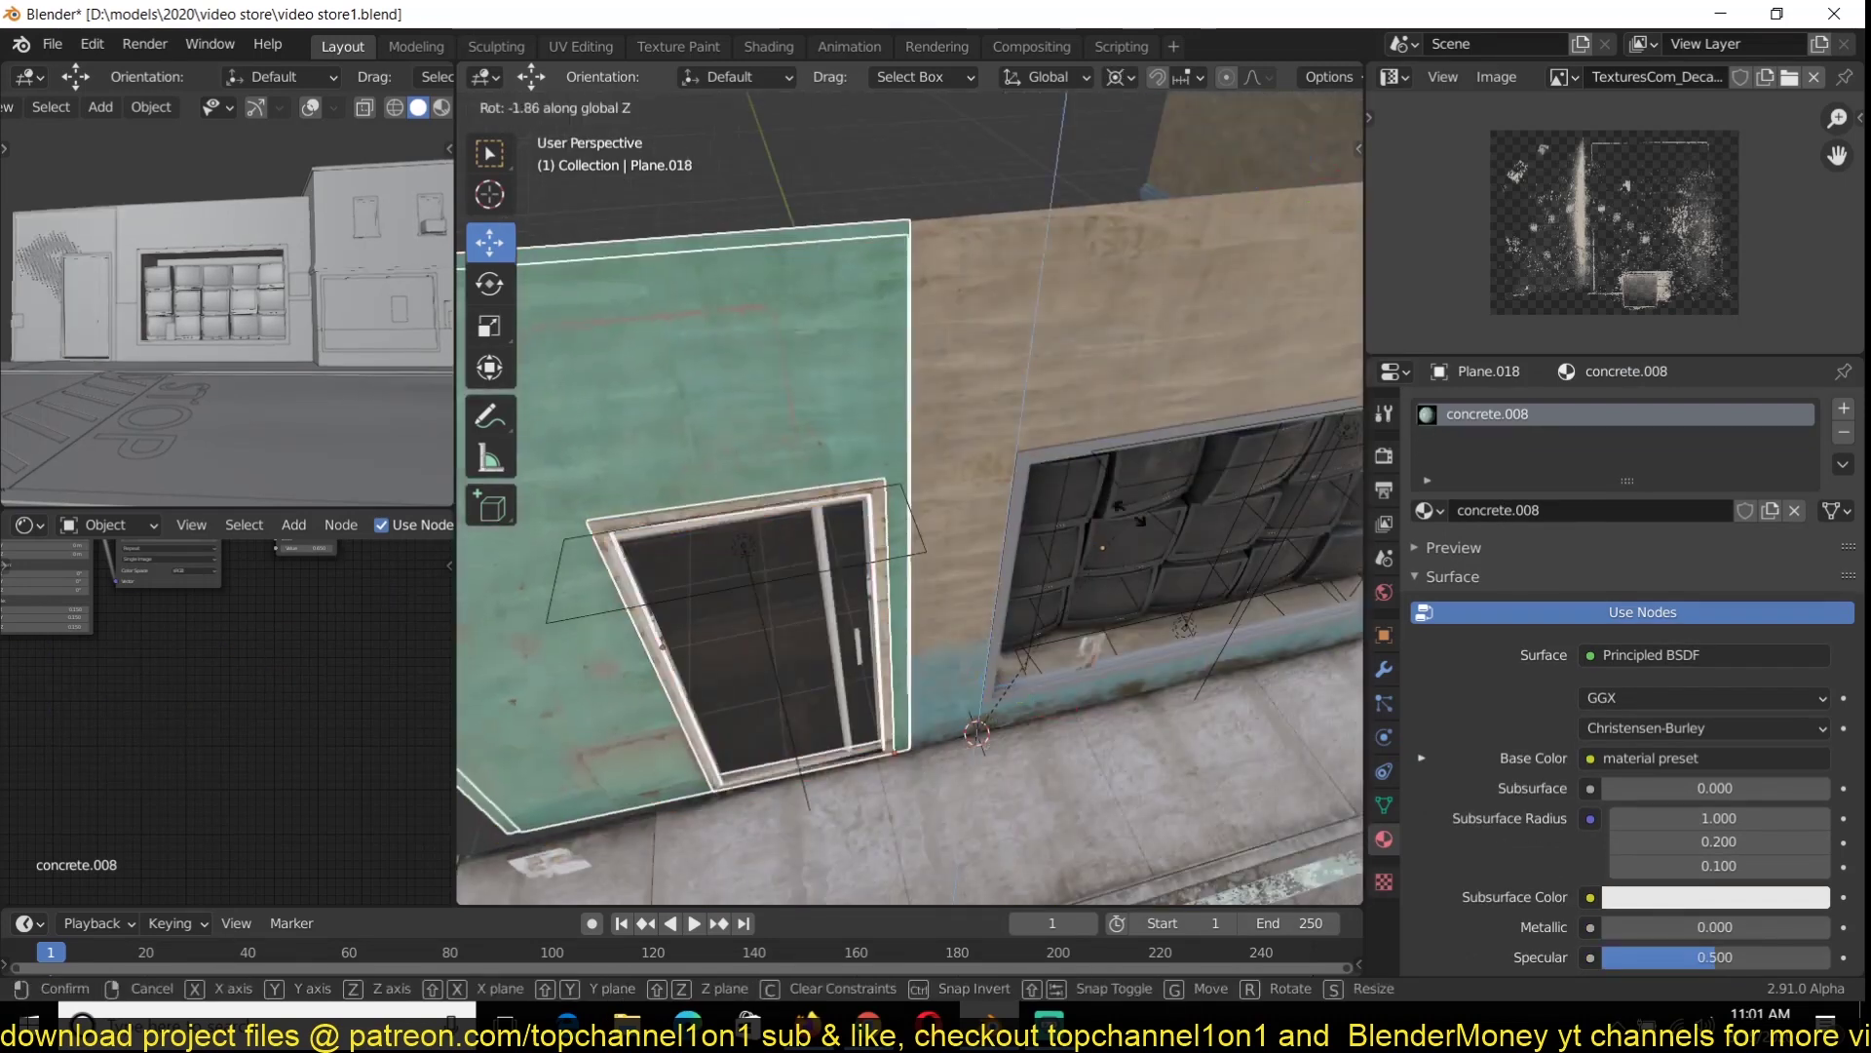
key(KP_7)
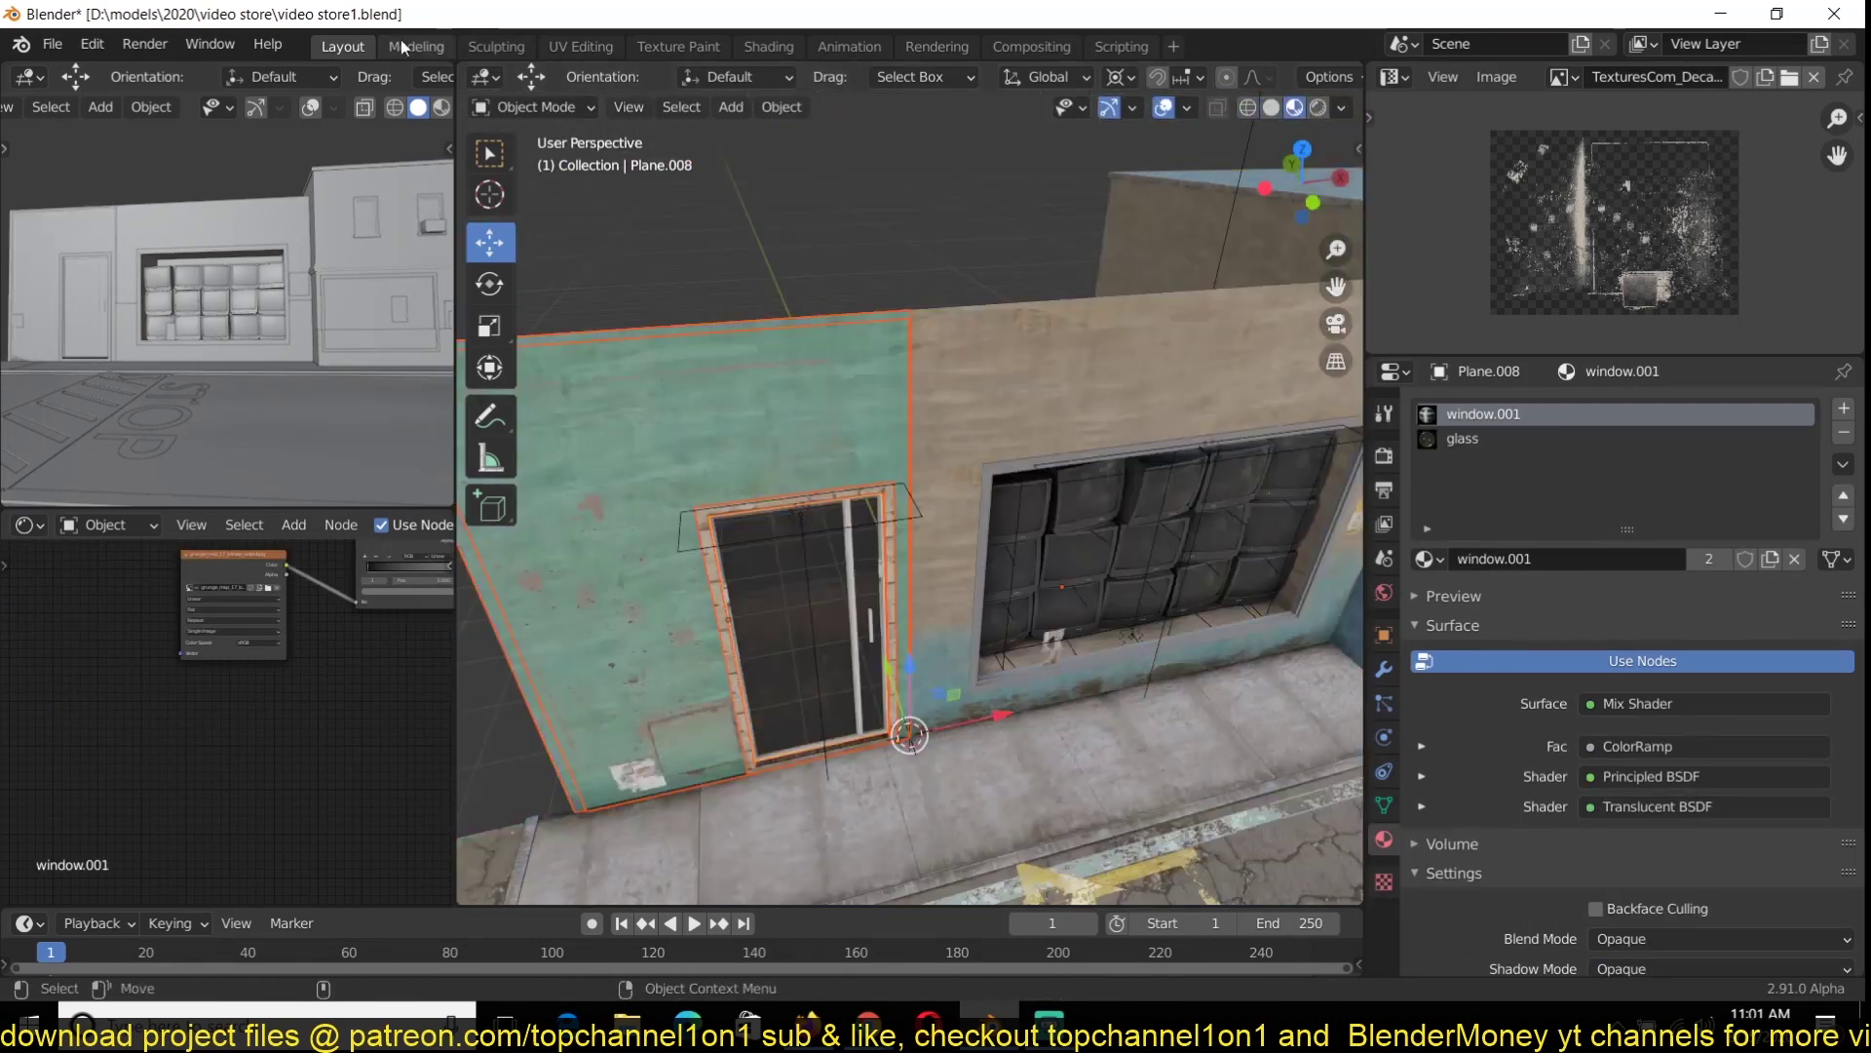
key(r)
key(z)
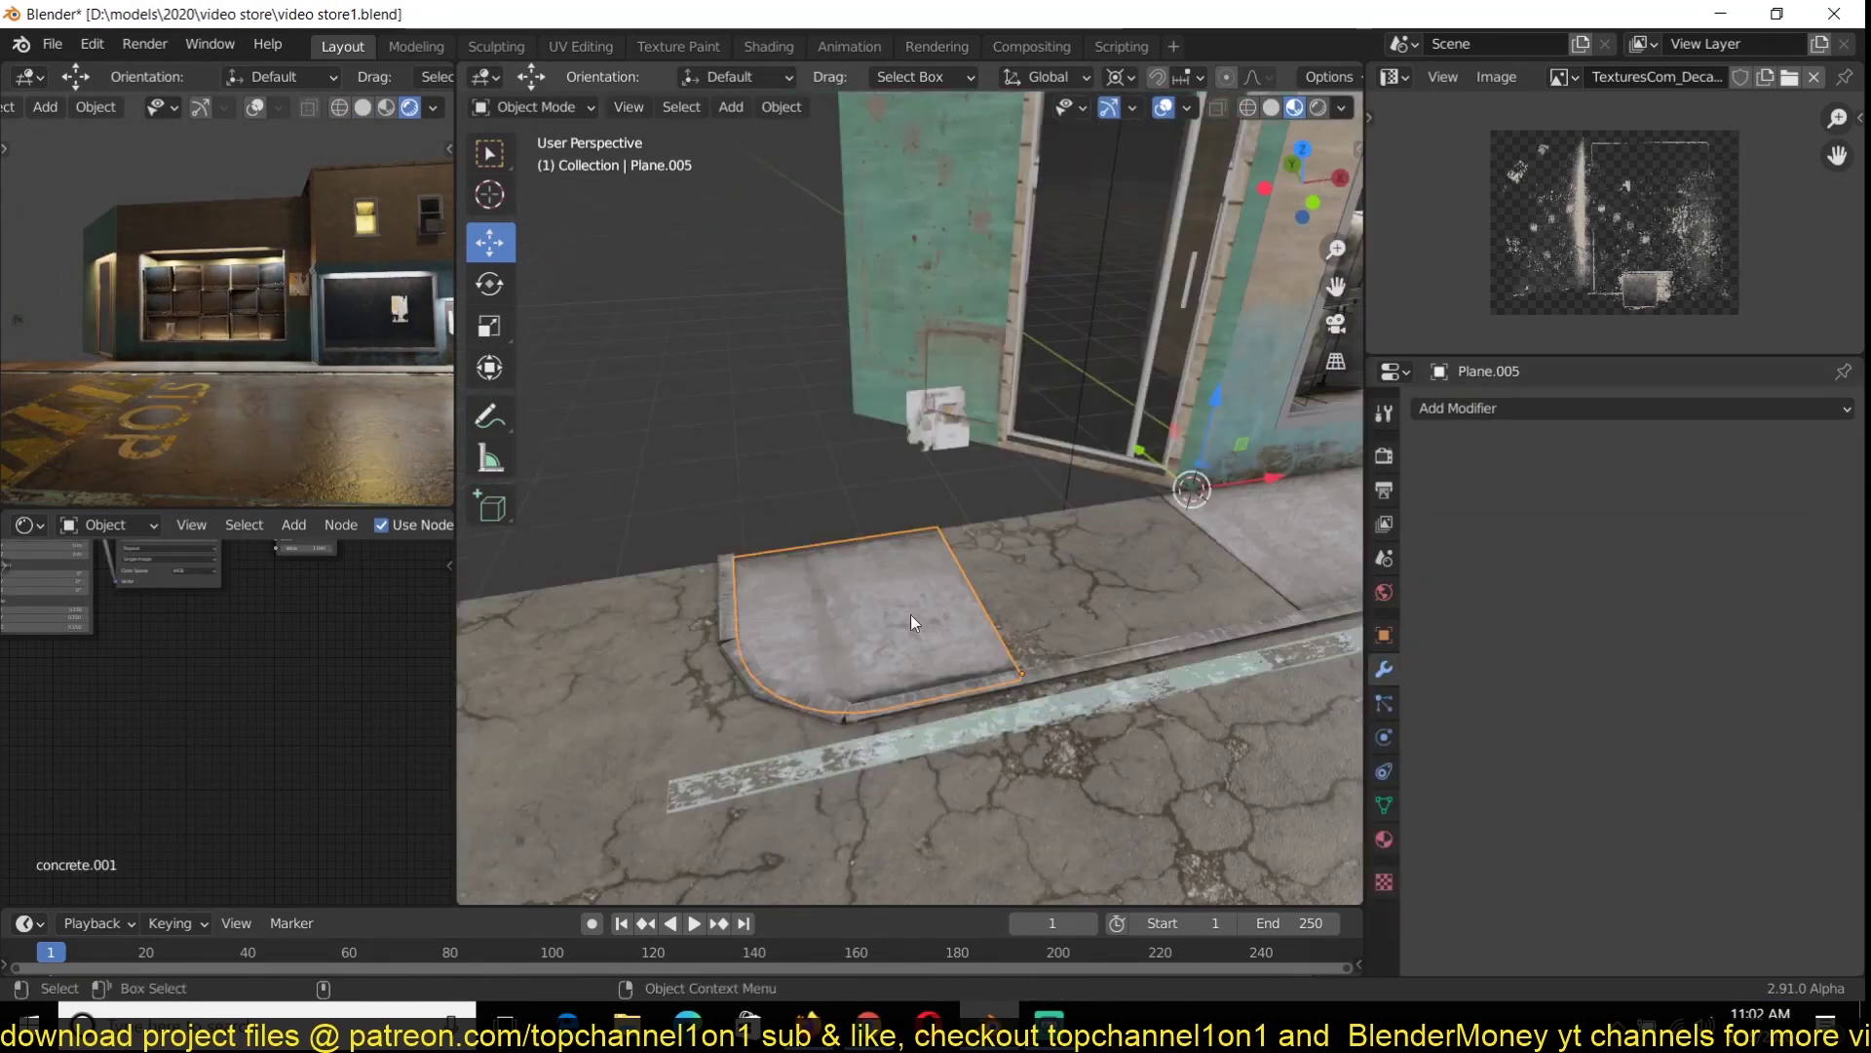
Move the rounded sidewalk corner and its curb against the end of the paving, and save the file
drag(894, 620, 1176, 554)
drag(1170, 565, 1027, 607)
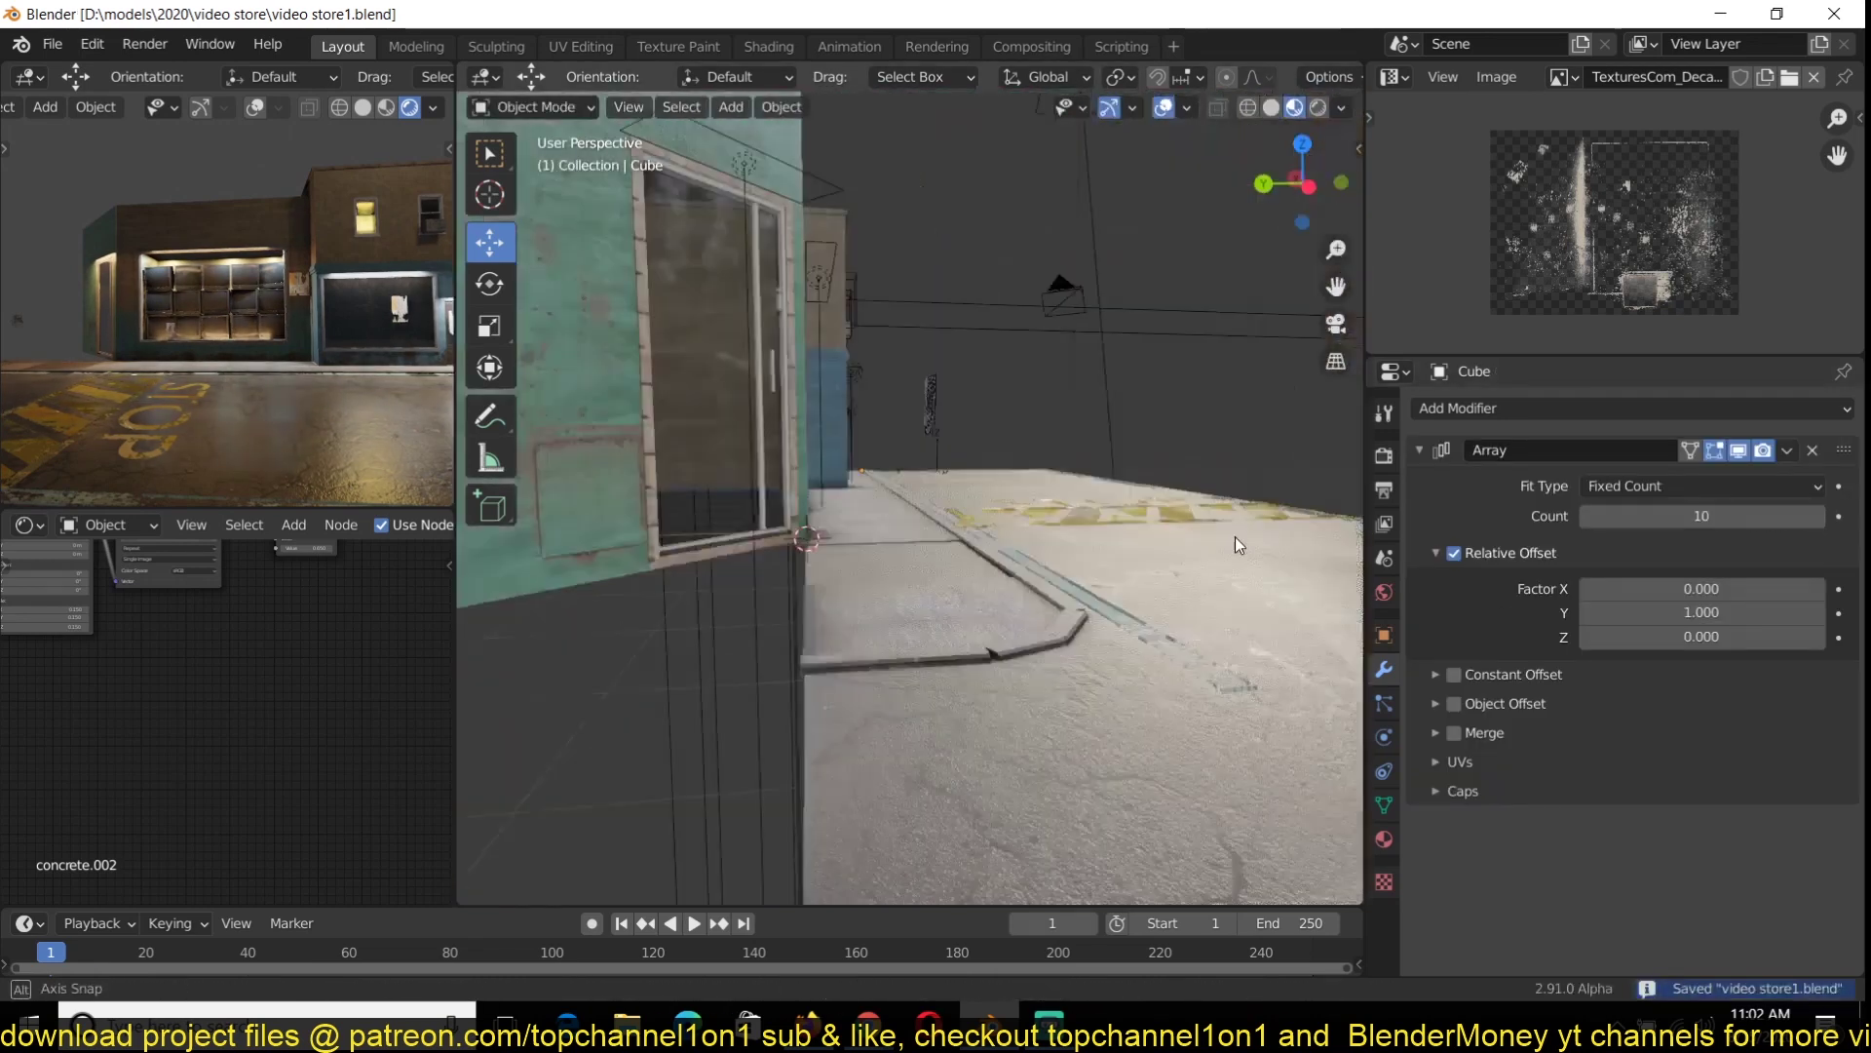
middle_drag(1235, 536, 1121, 542)
click(727, 547)
middle_drag(727, 548, 1119, 522)
scroll(868, 592, down, 4)
click(868, 592)
click(865, 585)
key(ctrl+s)
Select the curb pieces at the rounded sidewalk corner together, slide them along the street, and save the file
key(KP_7)
middle_drag(864, 672, 972, 683)
click(973, 682)
click(1157, 678)
shift+click(1210, 699)
drag(1267, 694, 1070, 666)
middle_drag(1070, 667, 821, 722)
key(ctrl+s)
Duplicate the sidewalk paving, move the copy behind the original below the green wall, and reduce its array count
scroll(1172, 635, up, 3)
click(850, 670)
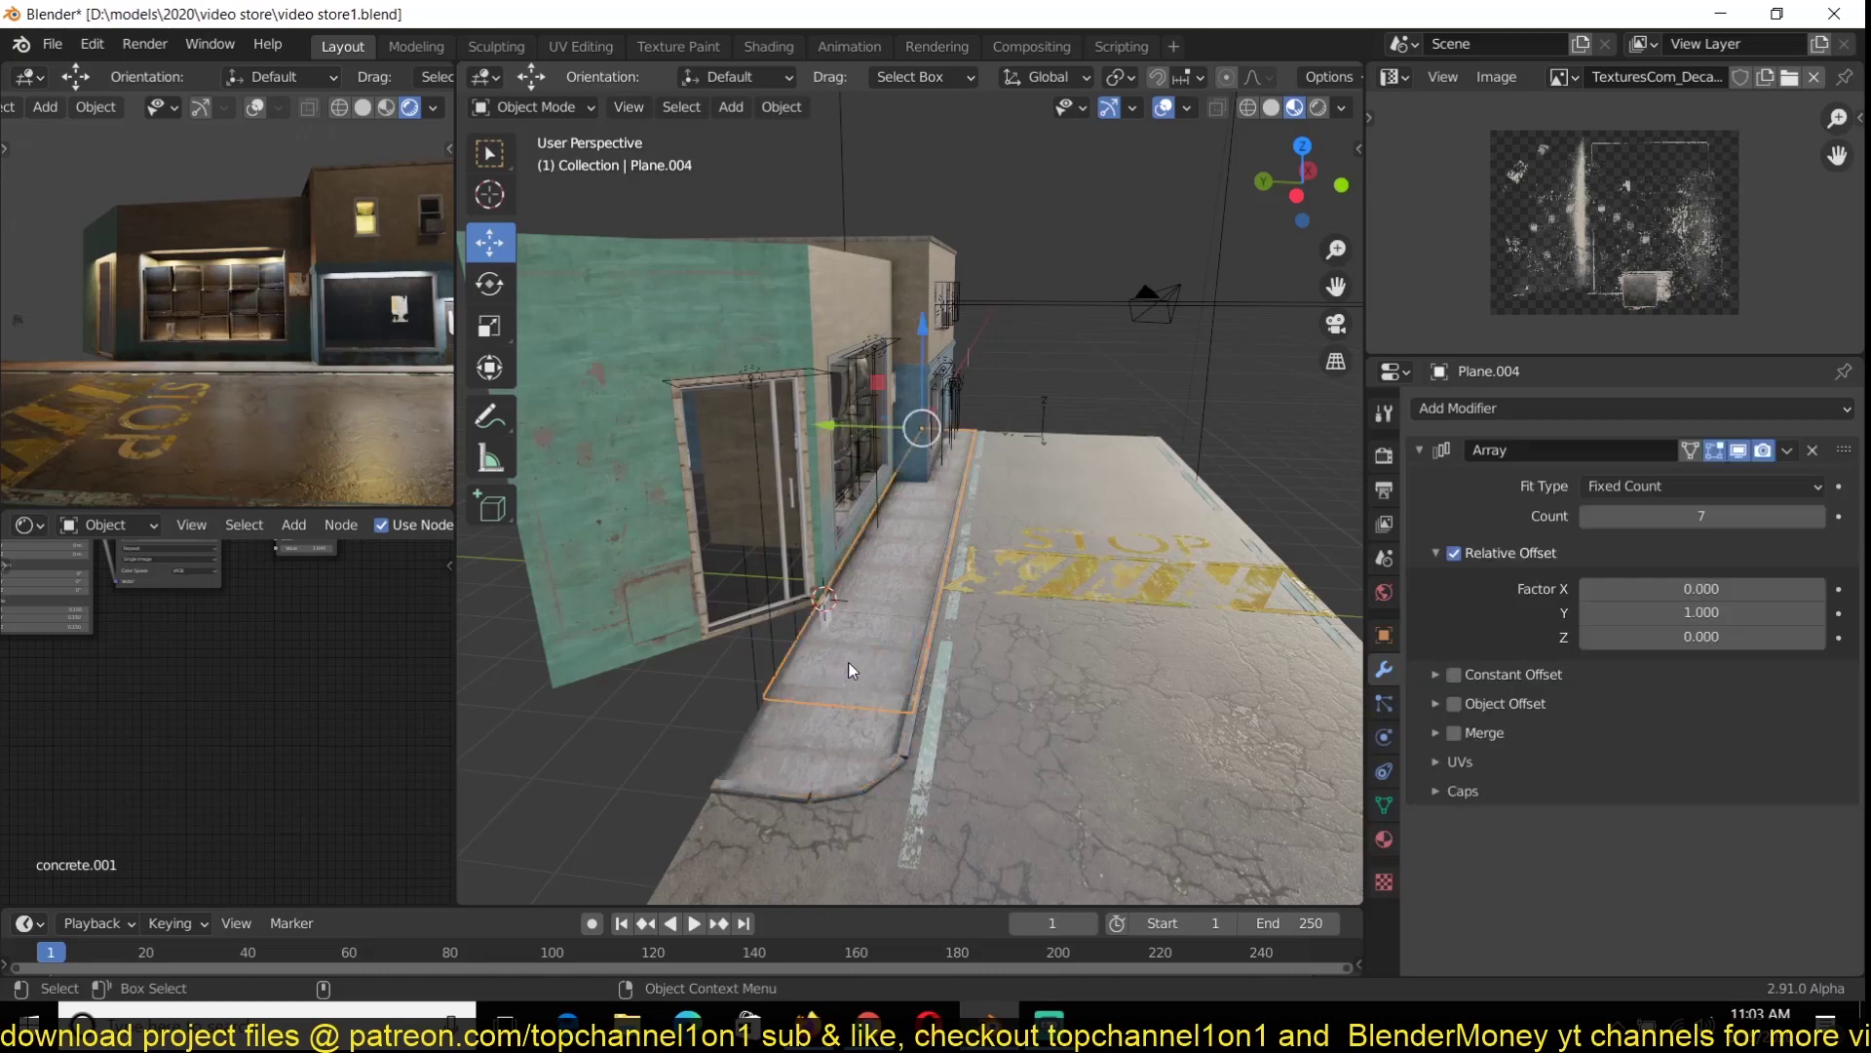
drag(858, 437, 792, 439)
middle_drag(792, 438, 960, 459)
drag(1634, 517, 1598, 517)
drag(463, 378, 691, 534)
middle_drag(936, 545, 780, 560)
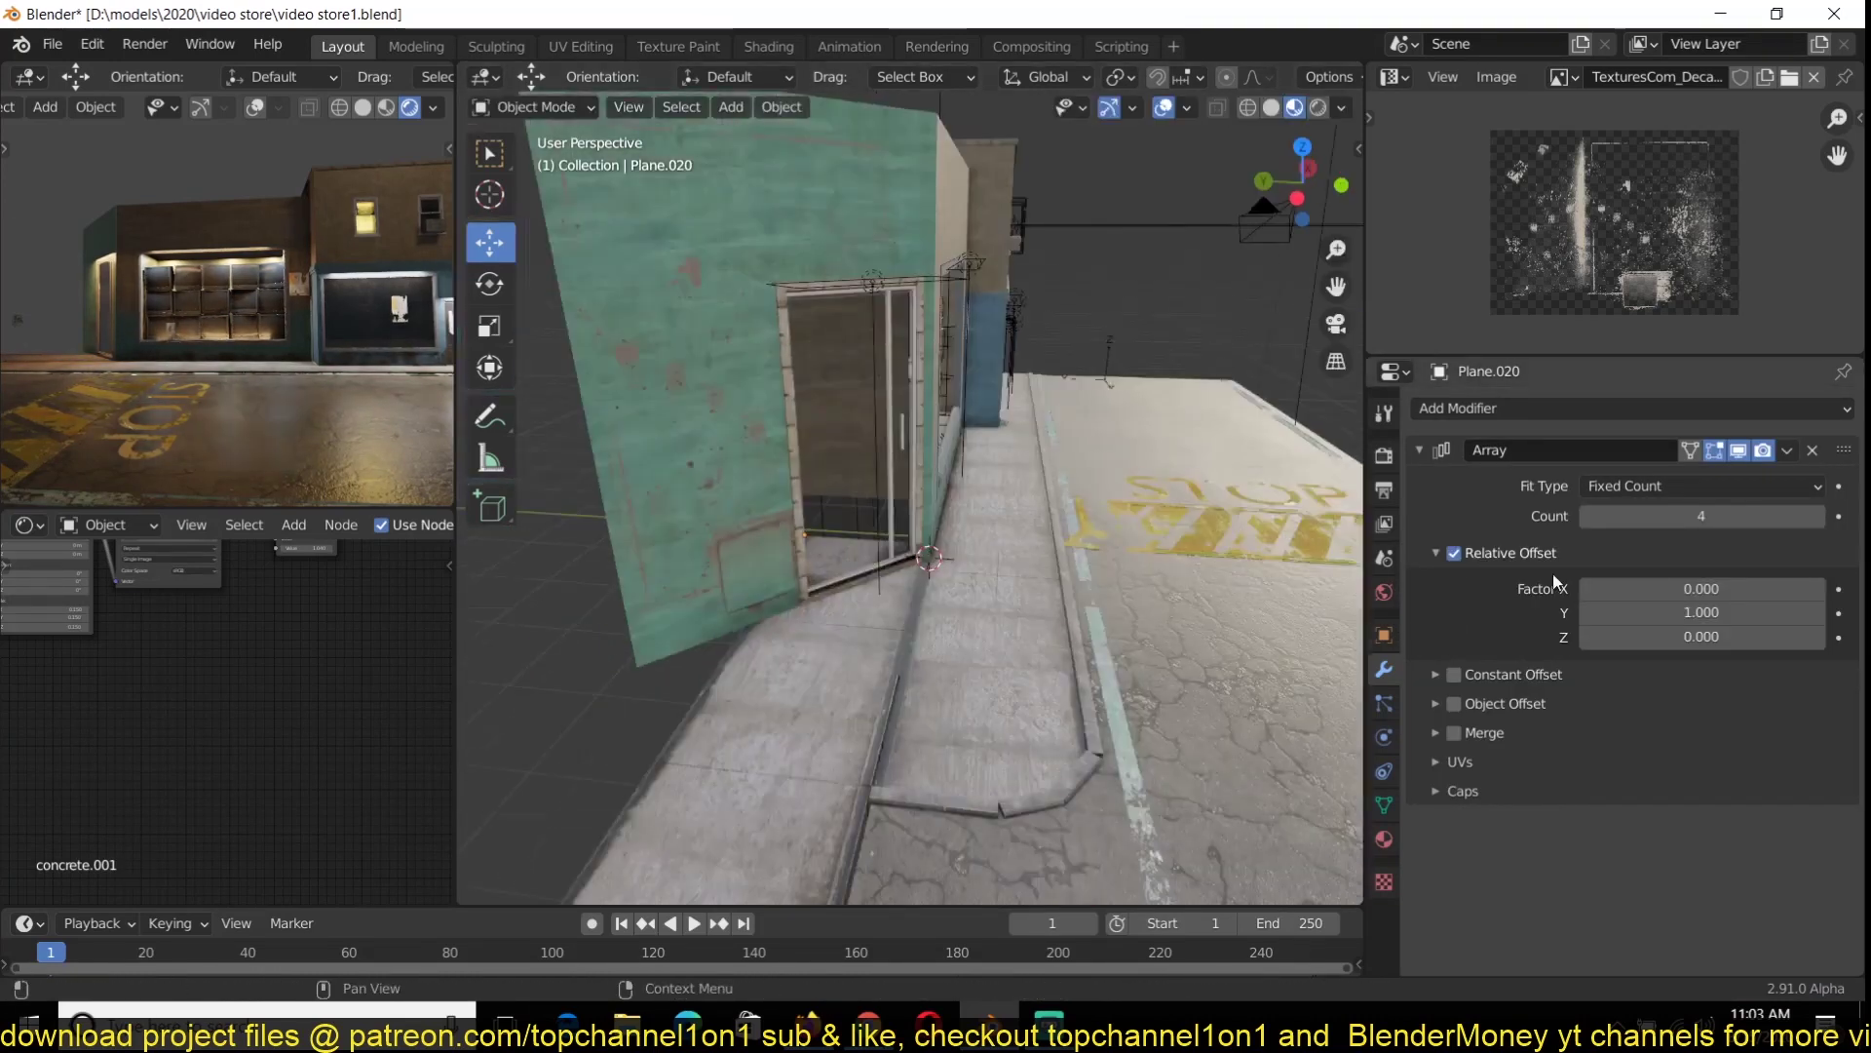
drag(1634, 518, 1608, 518)
Duplicate the Array modifier on the rear paving and set the second array's relative offset to X -0.910 and Y 0
middle_drag(1326, 717, 1128, 737)
click(1786, 450)
click(1744, 500)
click(1419, 451)
double_click(1675, 623)
text(1)
key(Tab)
text(0)
middle_drag(1170, 660, 1243, 665)
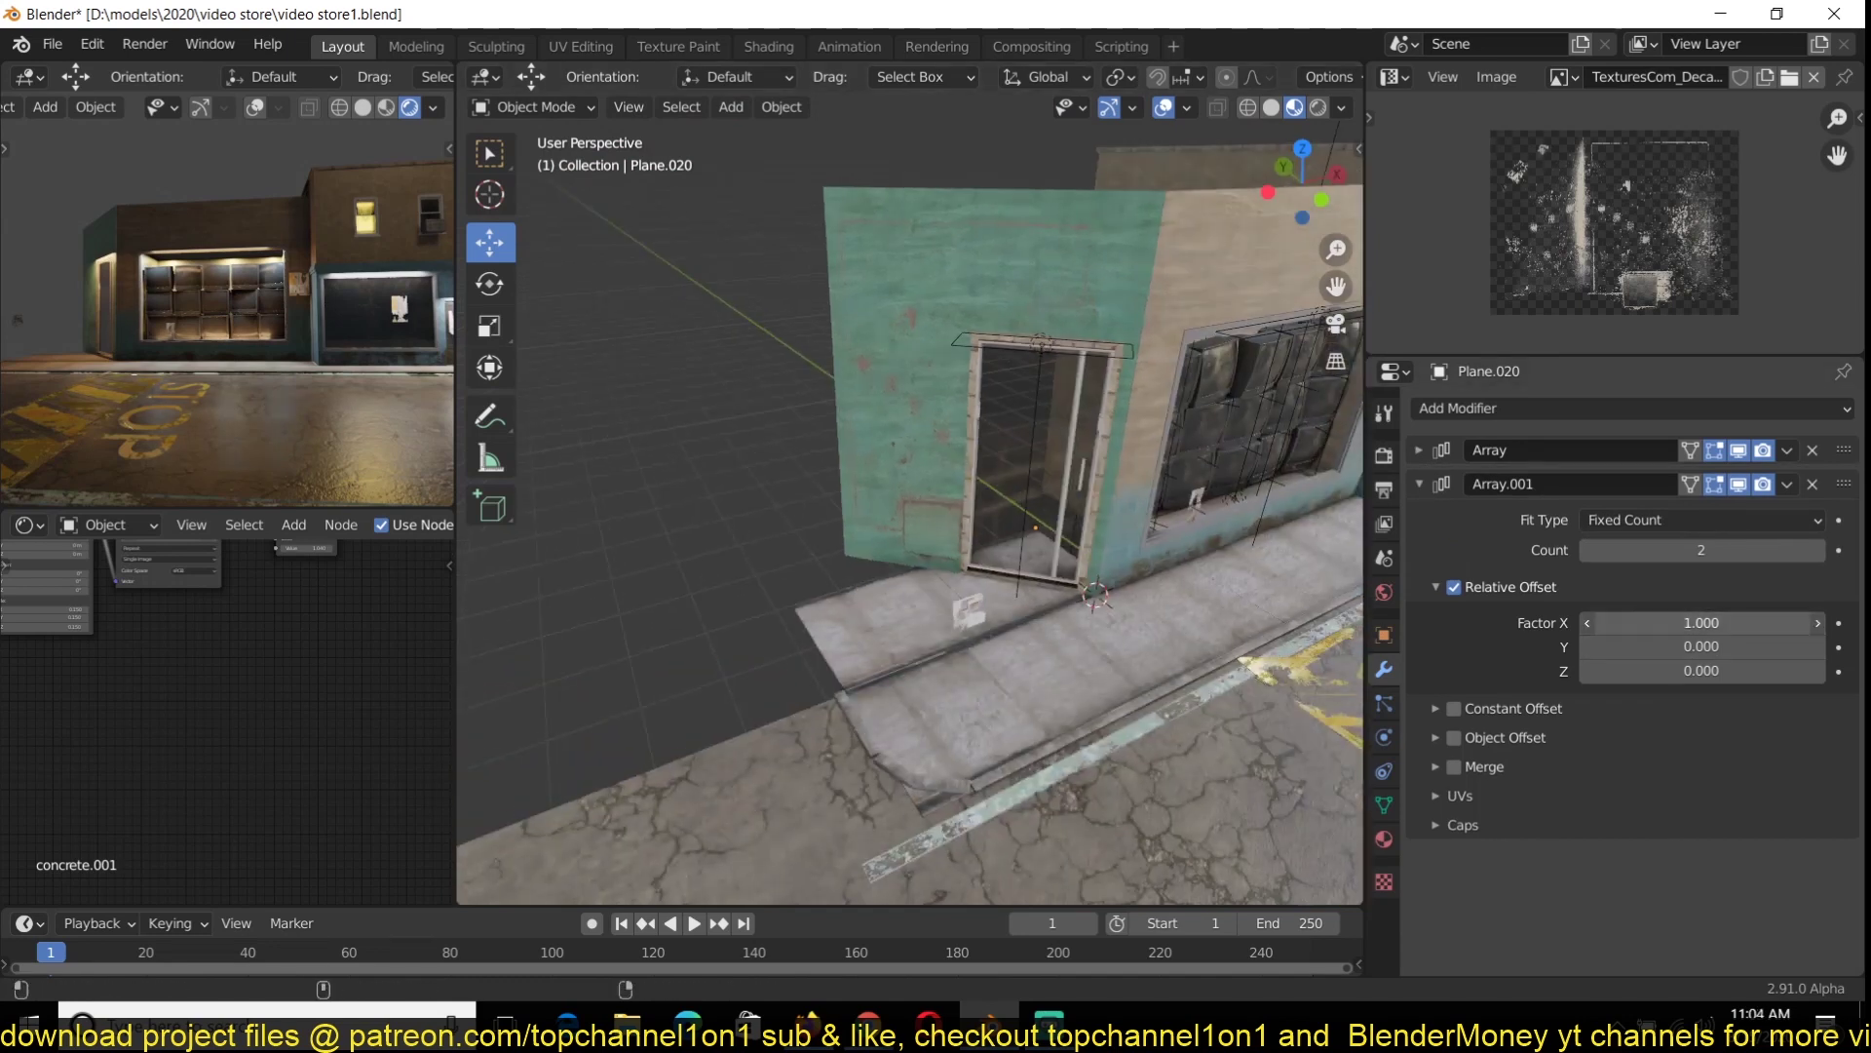
drag(1702, 622, 1706, 623)
middle_drag(1287, 633, 478, 628)
drag(1702, 623, 1709, 623)
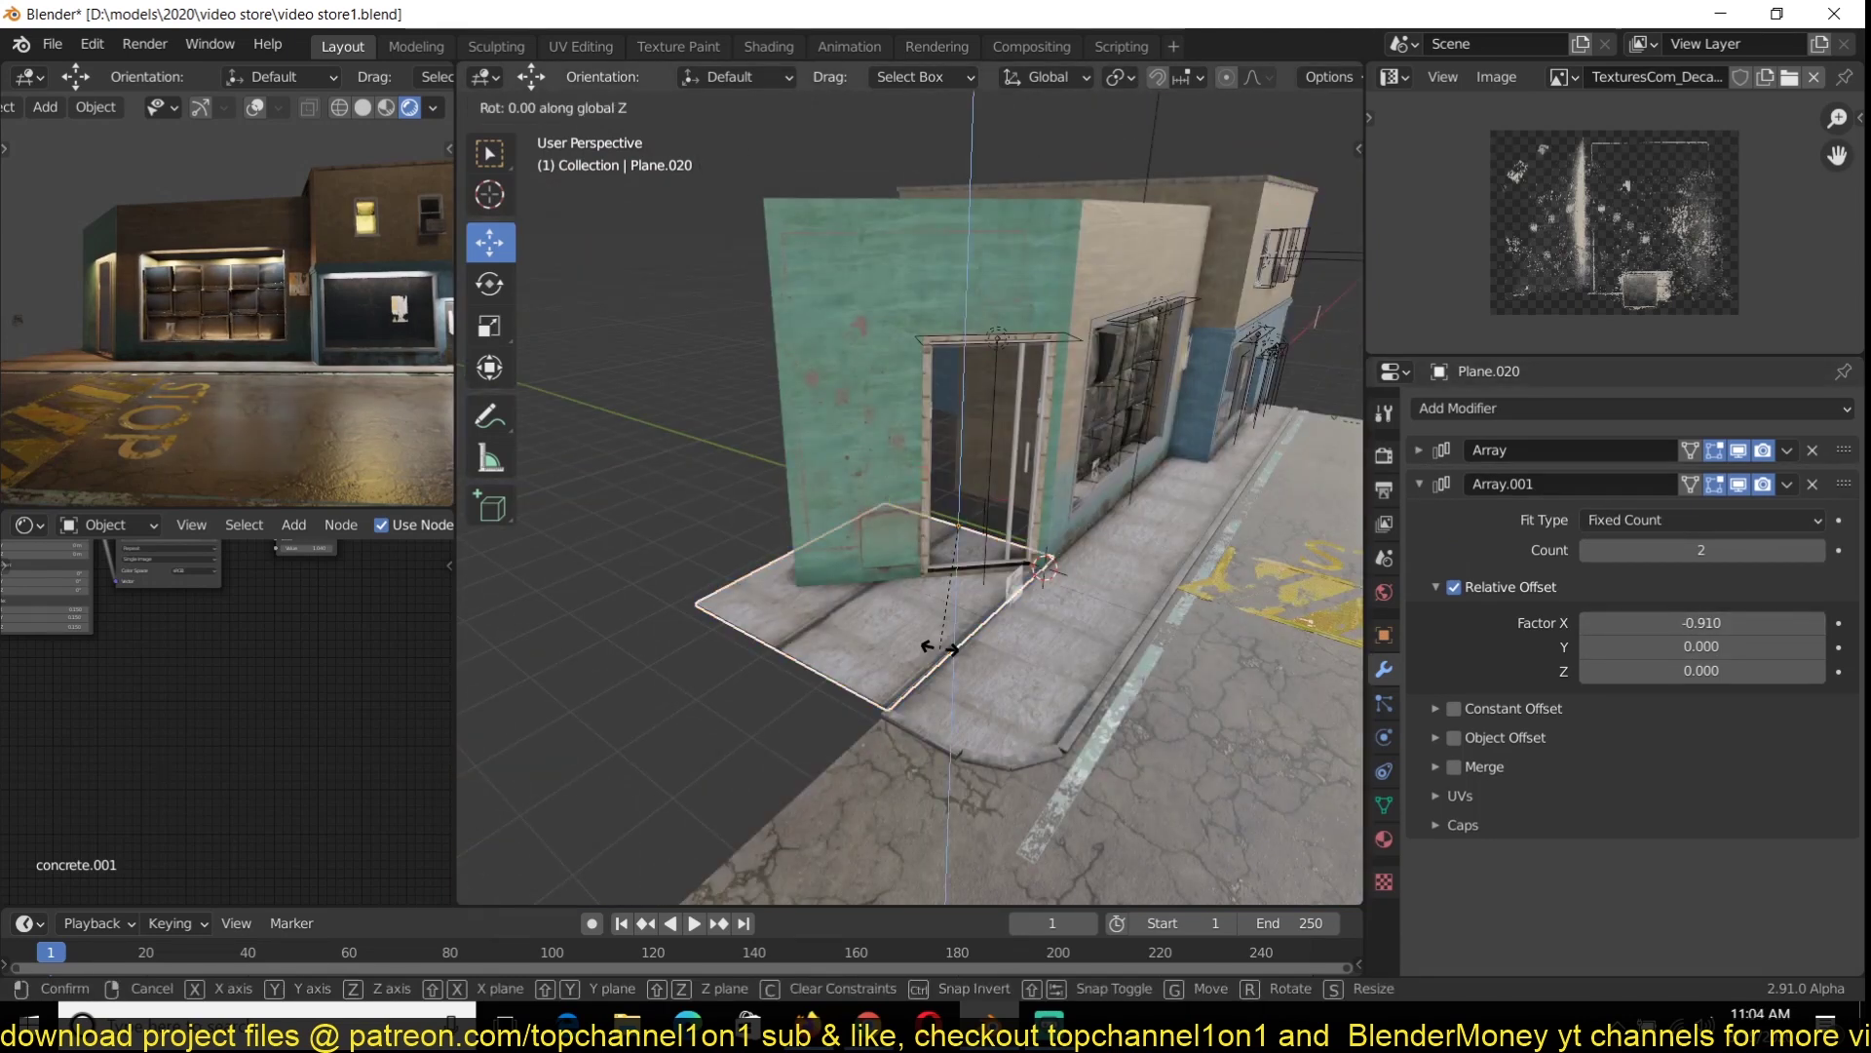
Rotate the rear paving 180 degrees in top view and move it into place beneath the angled green wall
key(Return)
key(KP_7)
text(r180)
key(Return)
key(g)
click(1014, 510)
Set the rear paving's first array count to 4, slide the paving into line with the front sidewalk, and save the file
middle_drag(1004, 663, 1020, 480)
click(1419, 450)
double_click(1820, 517)
key(ctrl+s)
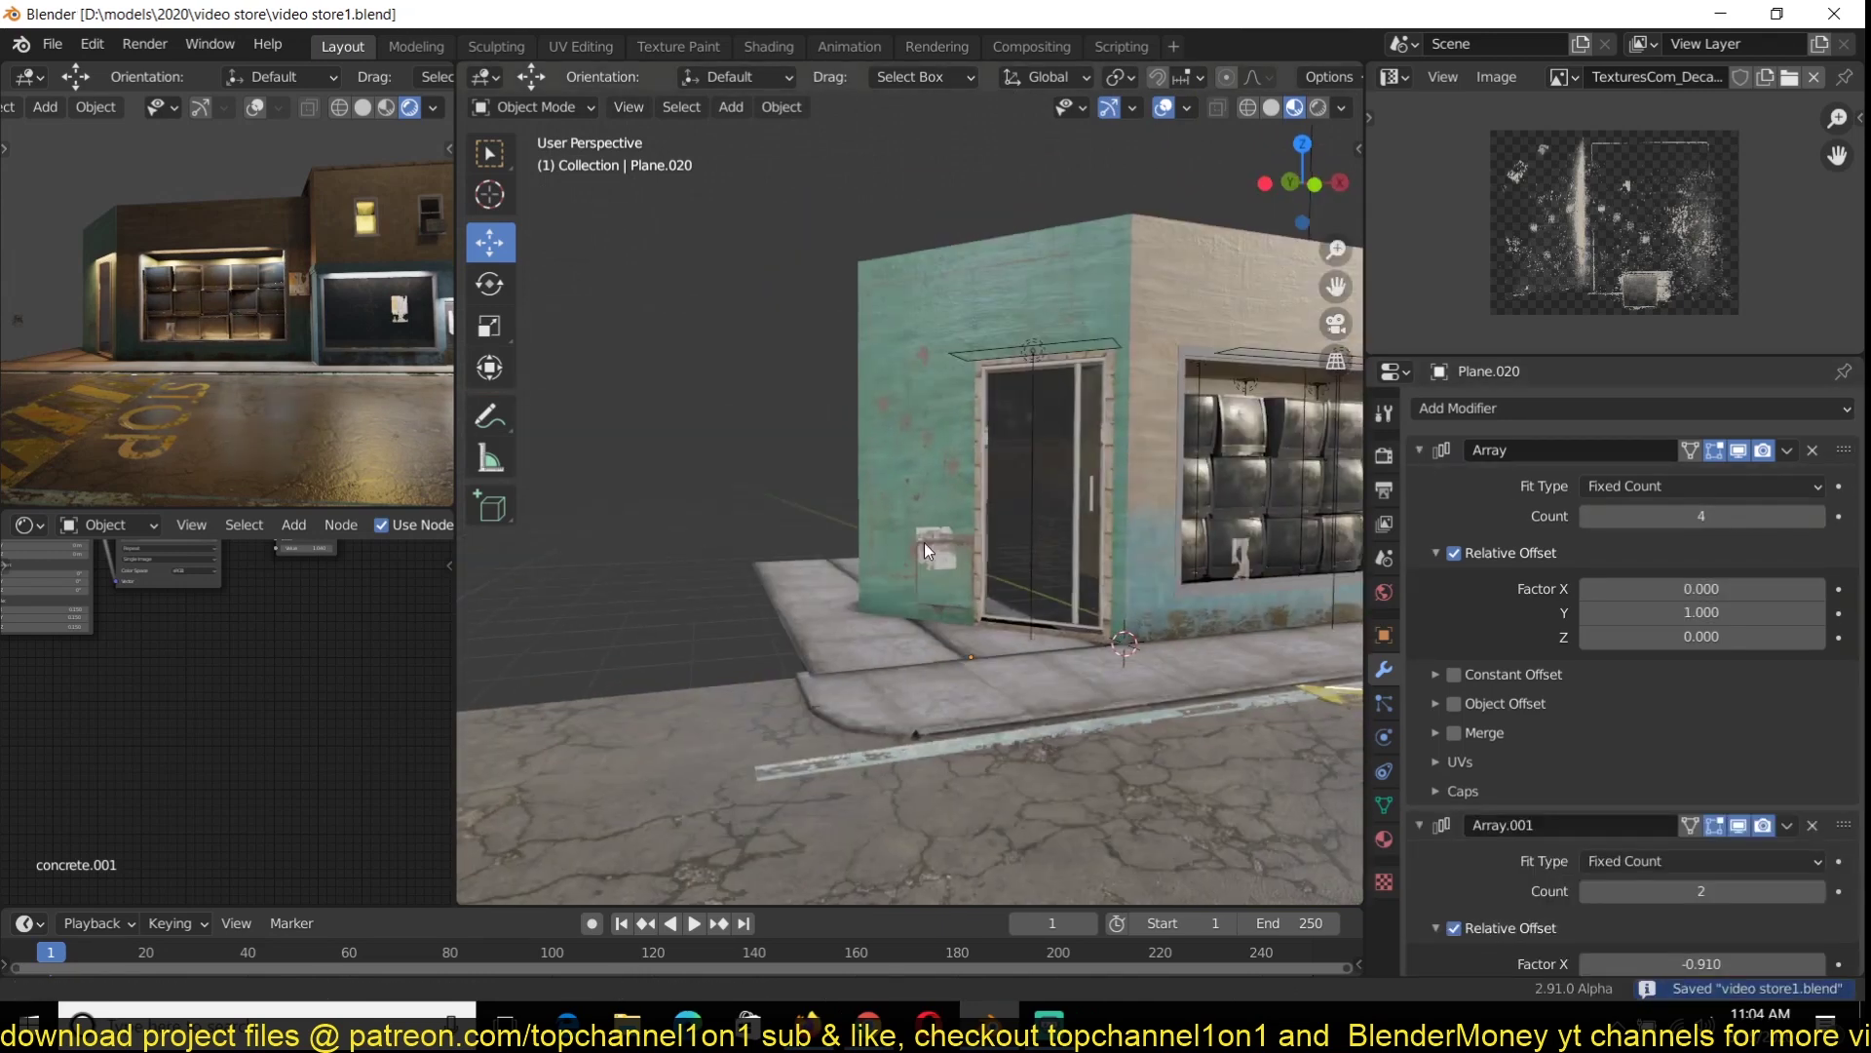
middle_drag(924, 542, 893, 655)
drag(893, 652, 965, 651)
key(ctrl+s)
Adjust the front sidewalk's array count and slide the rounded corner piece against the end of its paving
click(1014, 687)
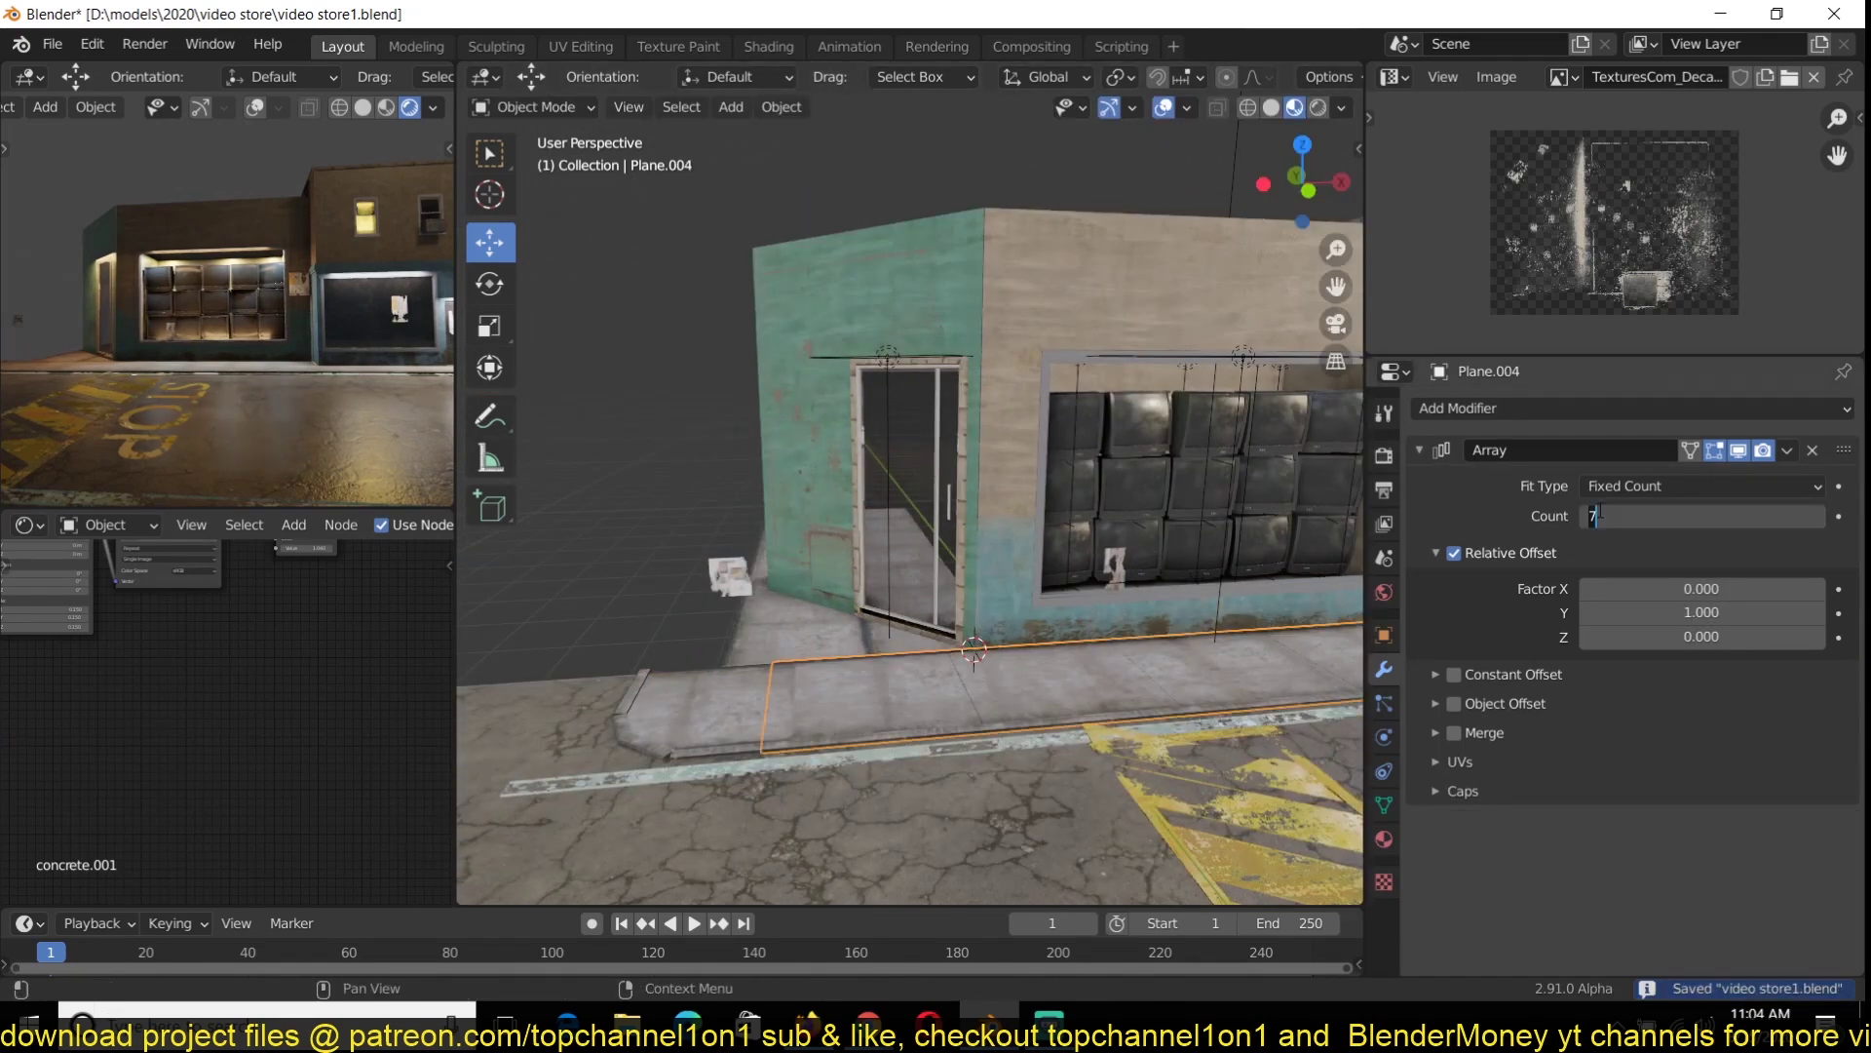
click(1590, 517)
click(943, 731)
click(1014, 687)
click(690, 733)
drag(776, 694, 877, 681)
Save the file and scale the front sidewalk paving along X
click(1013, 682)
middle_drag(815, 648, 994, 658)
key(ctrl+s)
key(s)
key(x)
middle_drag(1128, 681, 850, 619)
Rotate the floating door poster's face in top view and move it in line with the door in the angled wall
click(721, 570)
key(Tab)
click(718, 568)
key(KP_7)
key(z)
key(r)
key(g)
click(860, 409)
key(KP_Decimal)
key(z)
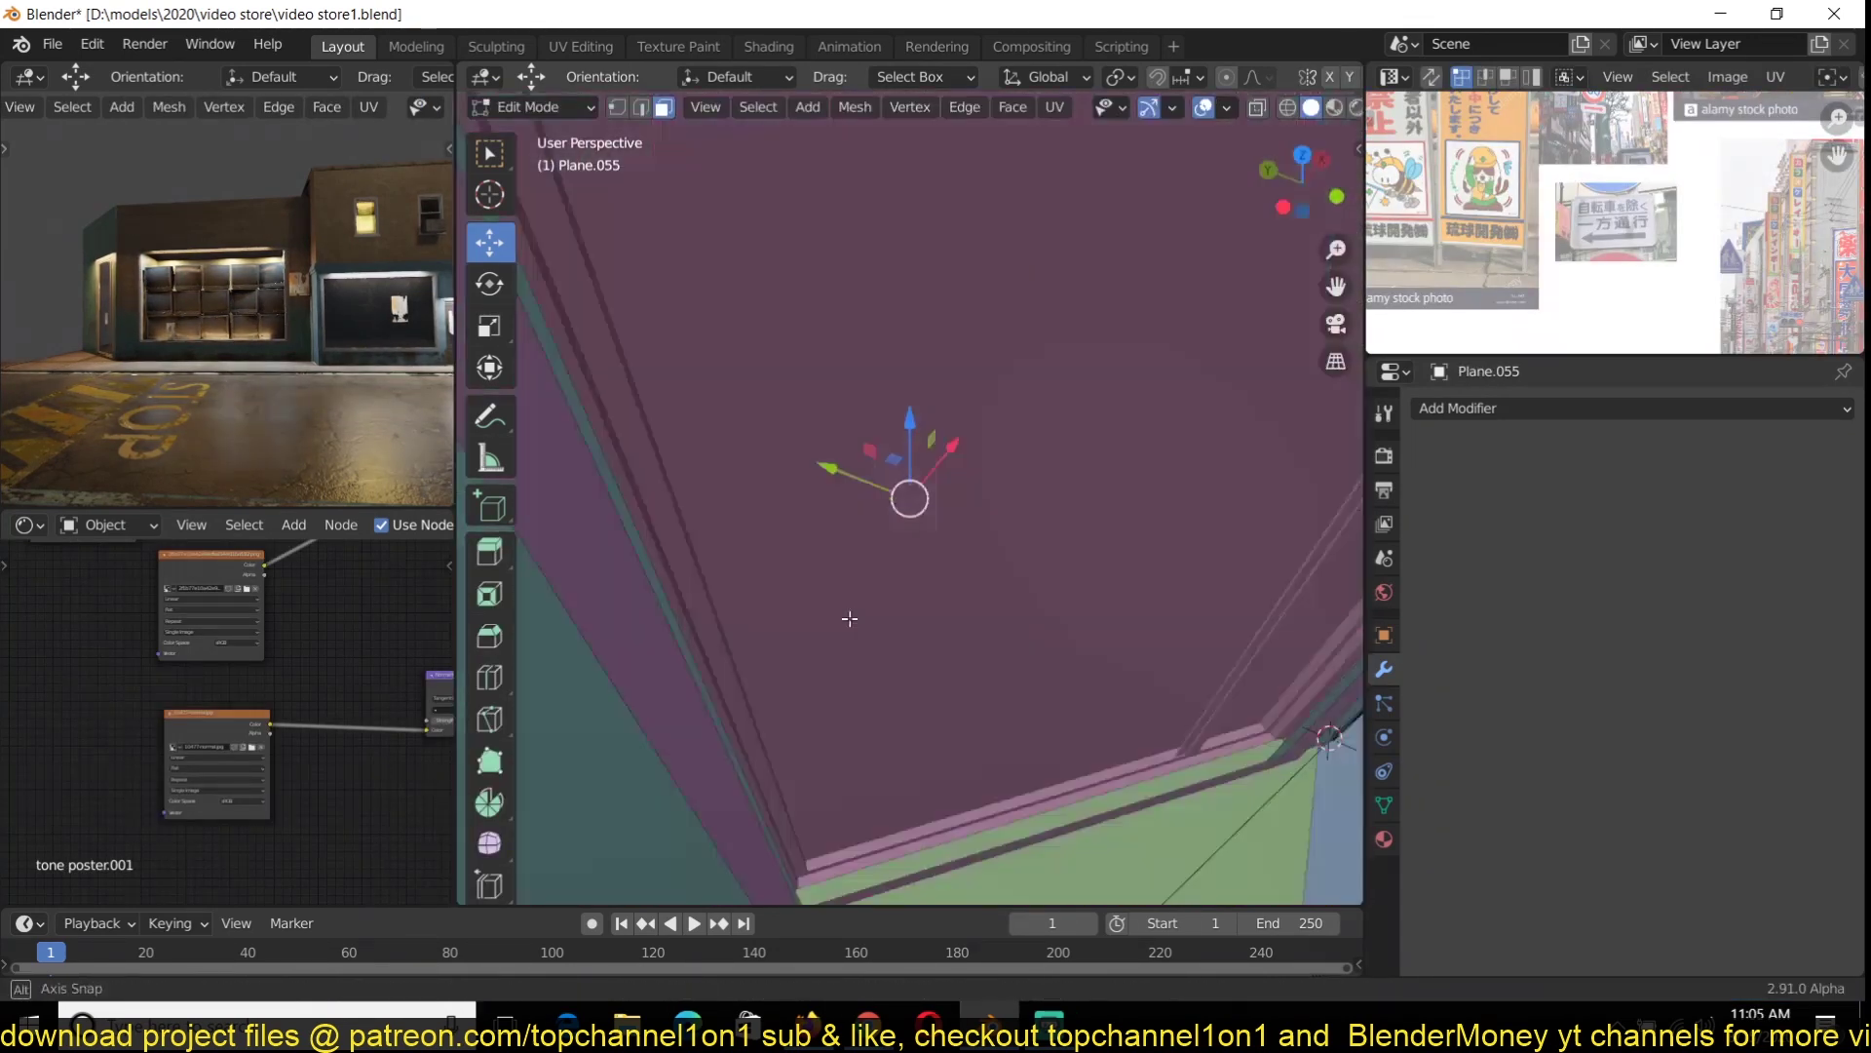
Shift the poster face horizontally onto the angled wall's door, leave mesh editing and save the file
scroll(848, 618, down, 3)
key(g)
key(shift+z)
click(1117, 535)
middle_drag(1117, 535, 936, 507)
key(Tab)
scroll(925, 488, down, 4)
middle_drag(799, 468, 916, 356)
key(ctrl+s)
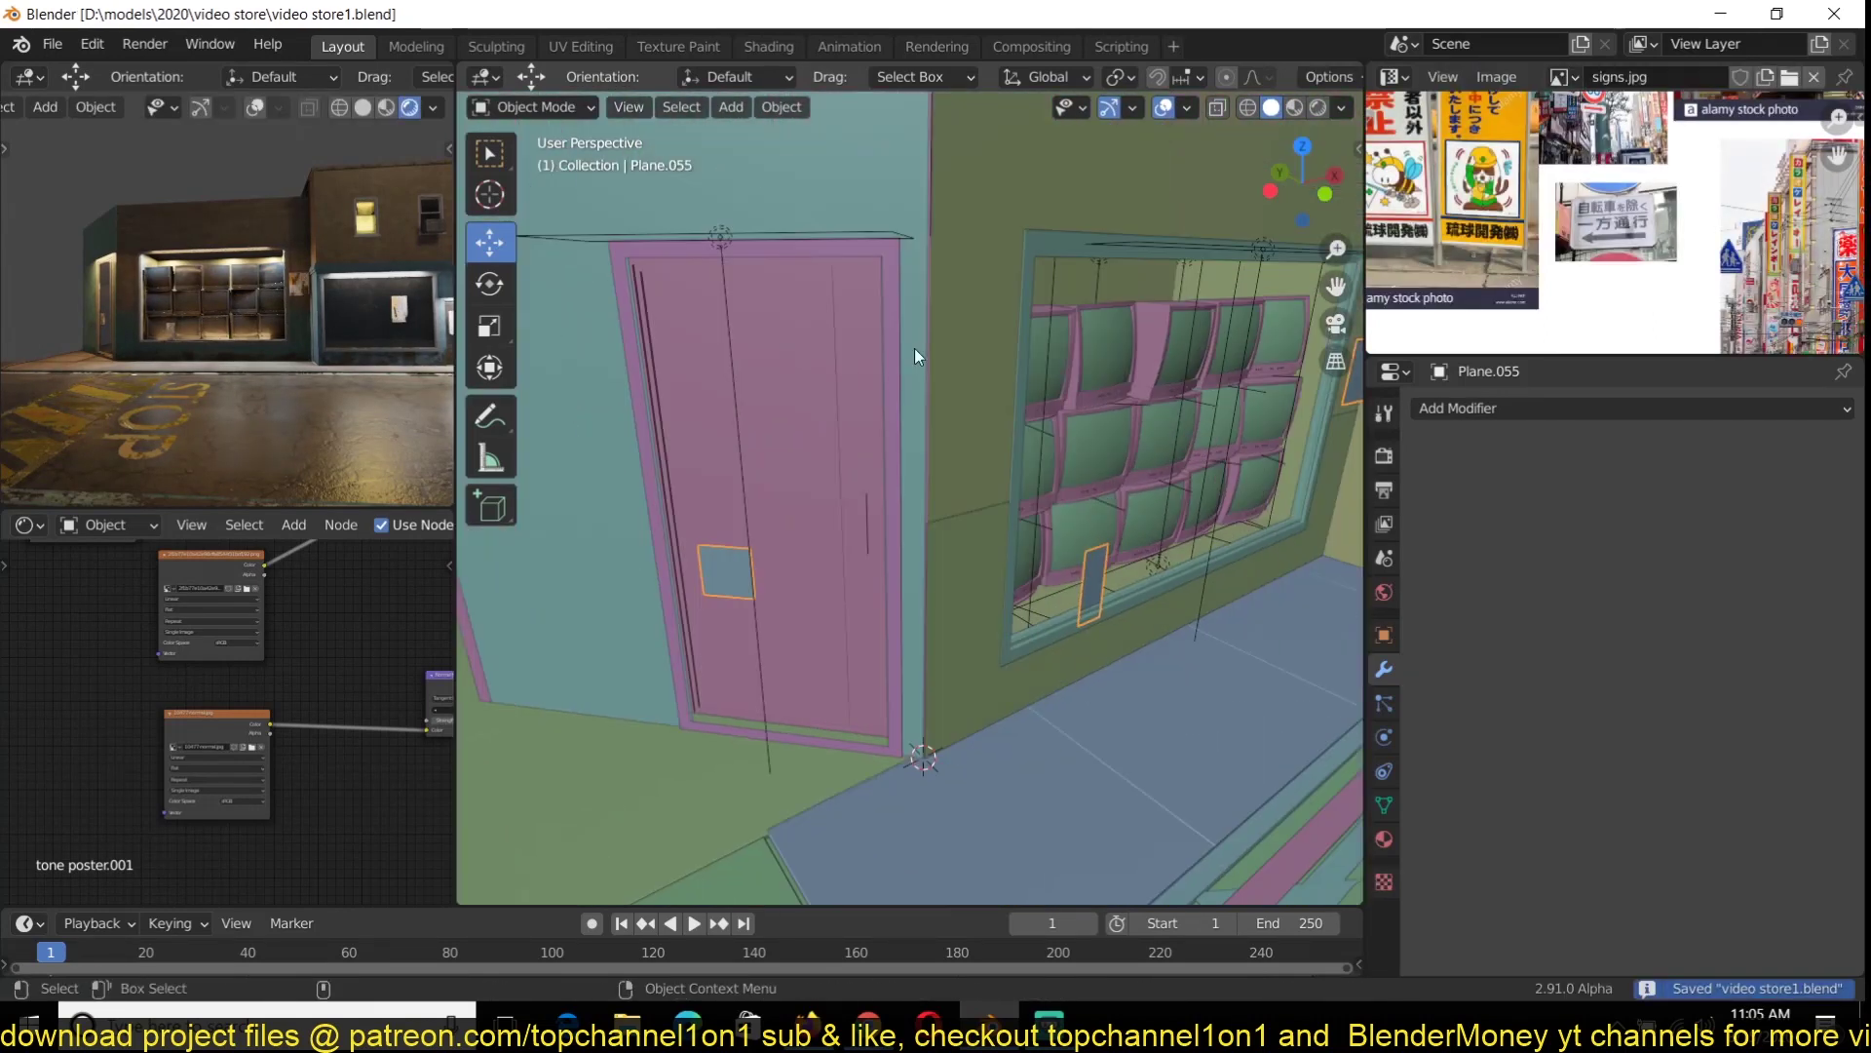
Mirror and slide the curb piece along the side sidewalk's edge, and repeat it along Y with an Array modifier
scroll(928, 439, down, 4)
click(1019, 731)
key(s)
key(x)
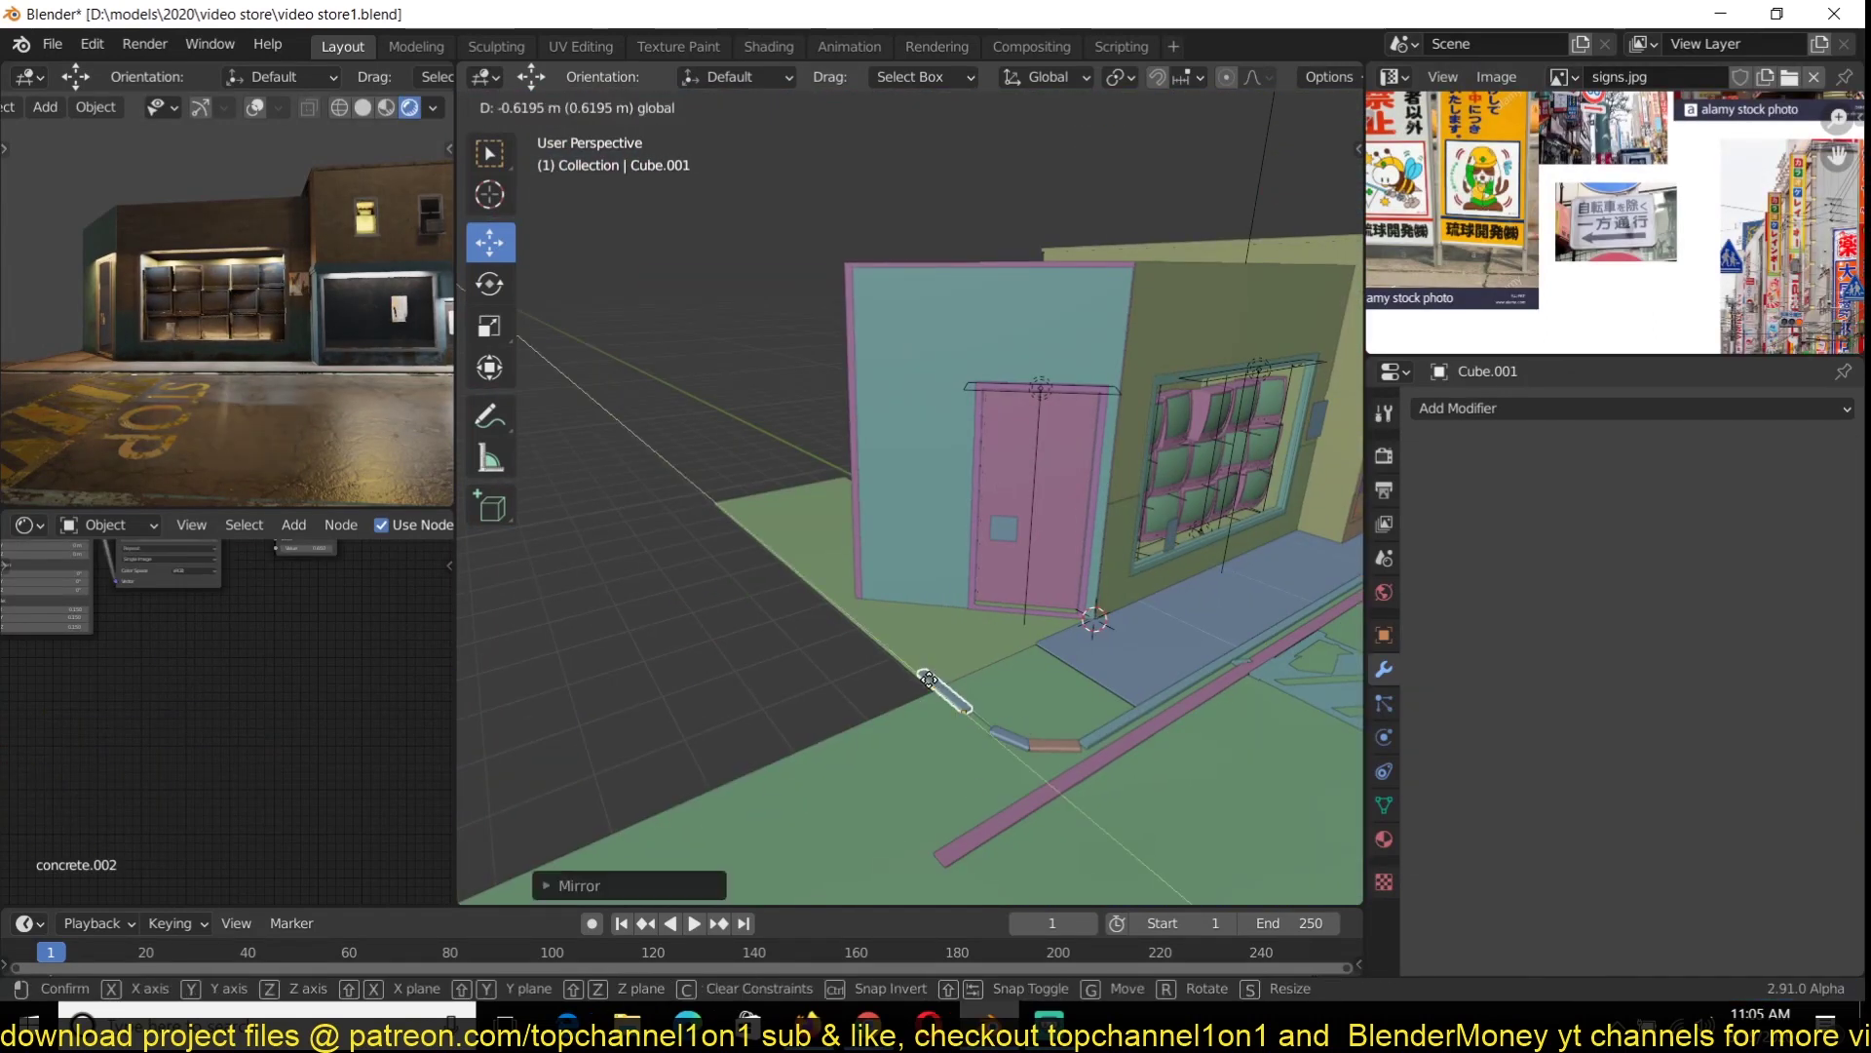
click(882, 541)
click(1633, 408)
click(1720, 560)
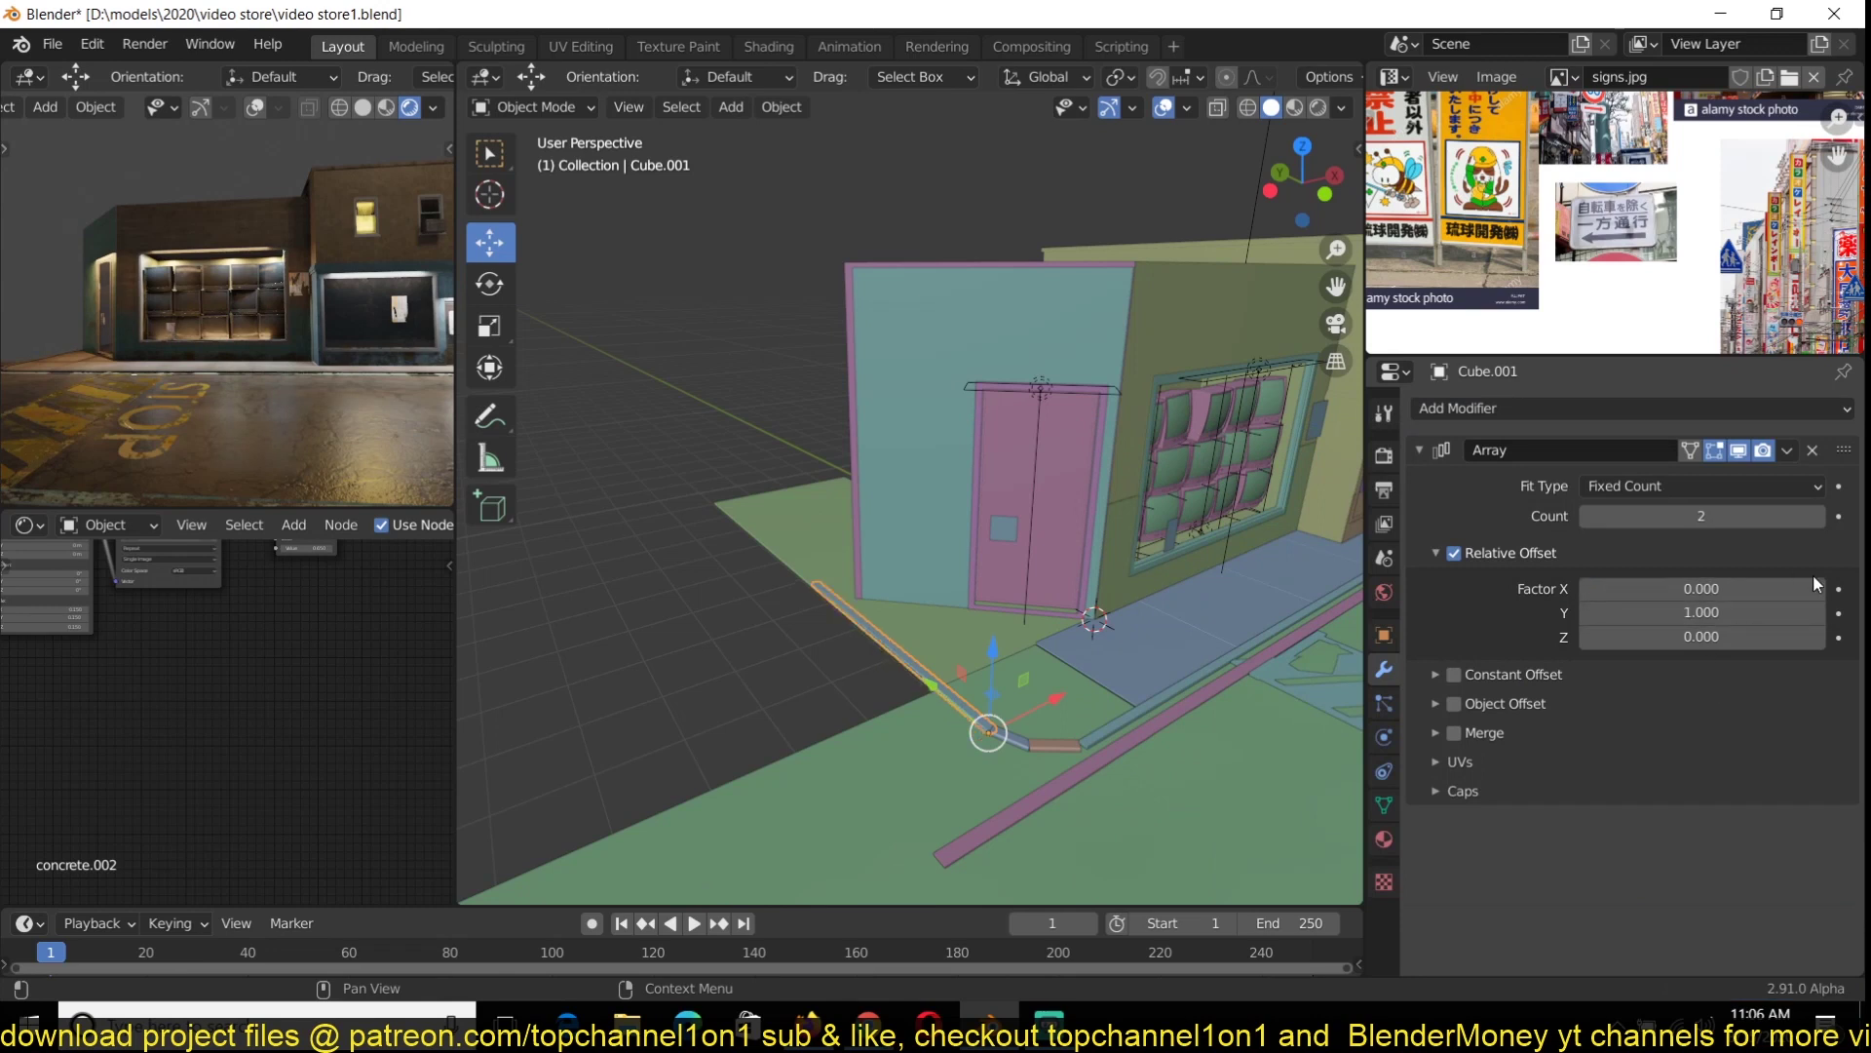
Duplicate the road in top view, rotate the copy 90 degrees and place it as a side street beside the green wall
middle_drag(885, 505, 936, 585)
click(975, 741)
click(1295, 107)
key(KP_7)
scroll(952, 543, down, 3)
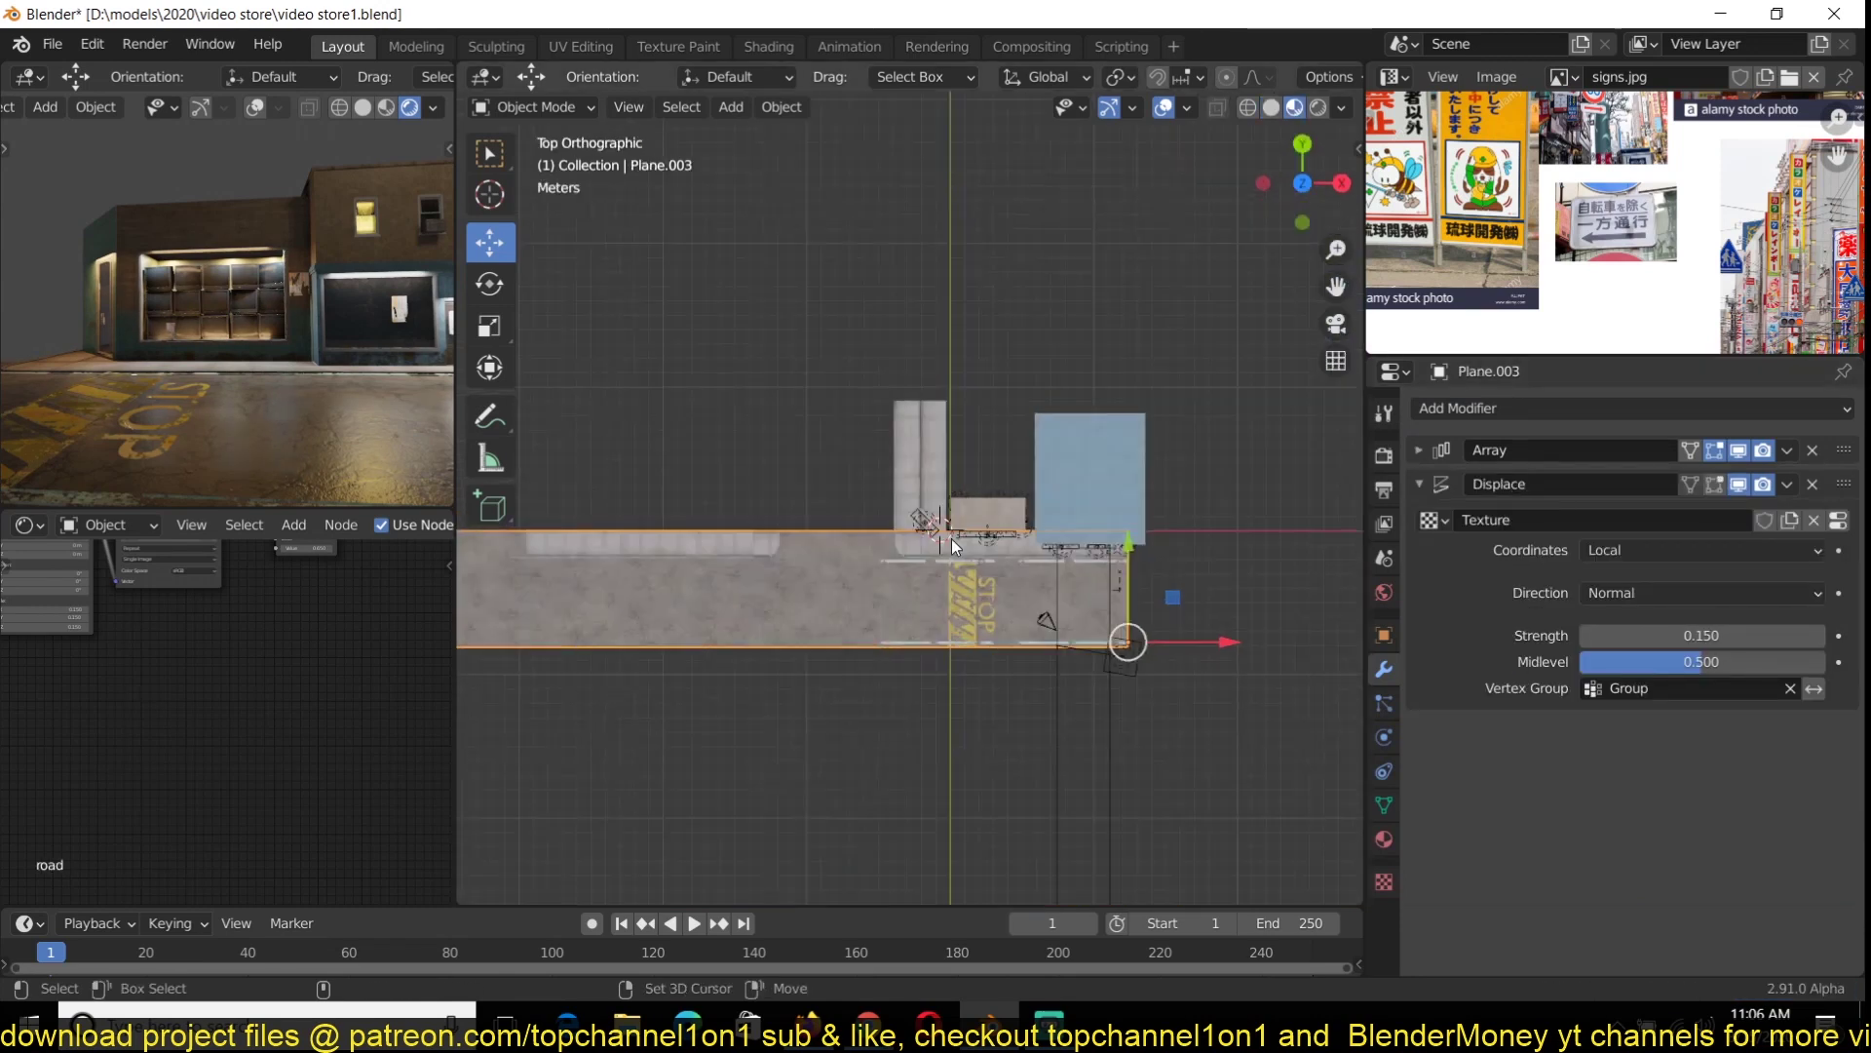
key(shift+d)
key(Escape)
key(r)
key(9)
key(0)
key(Return)
key(g)
click(629, 432)
middle_drag(629, 431, 775, 358)
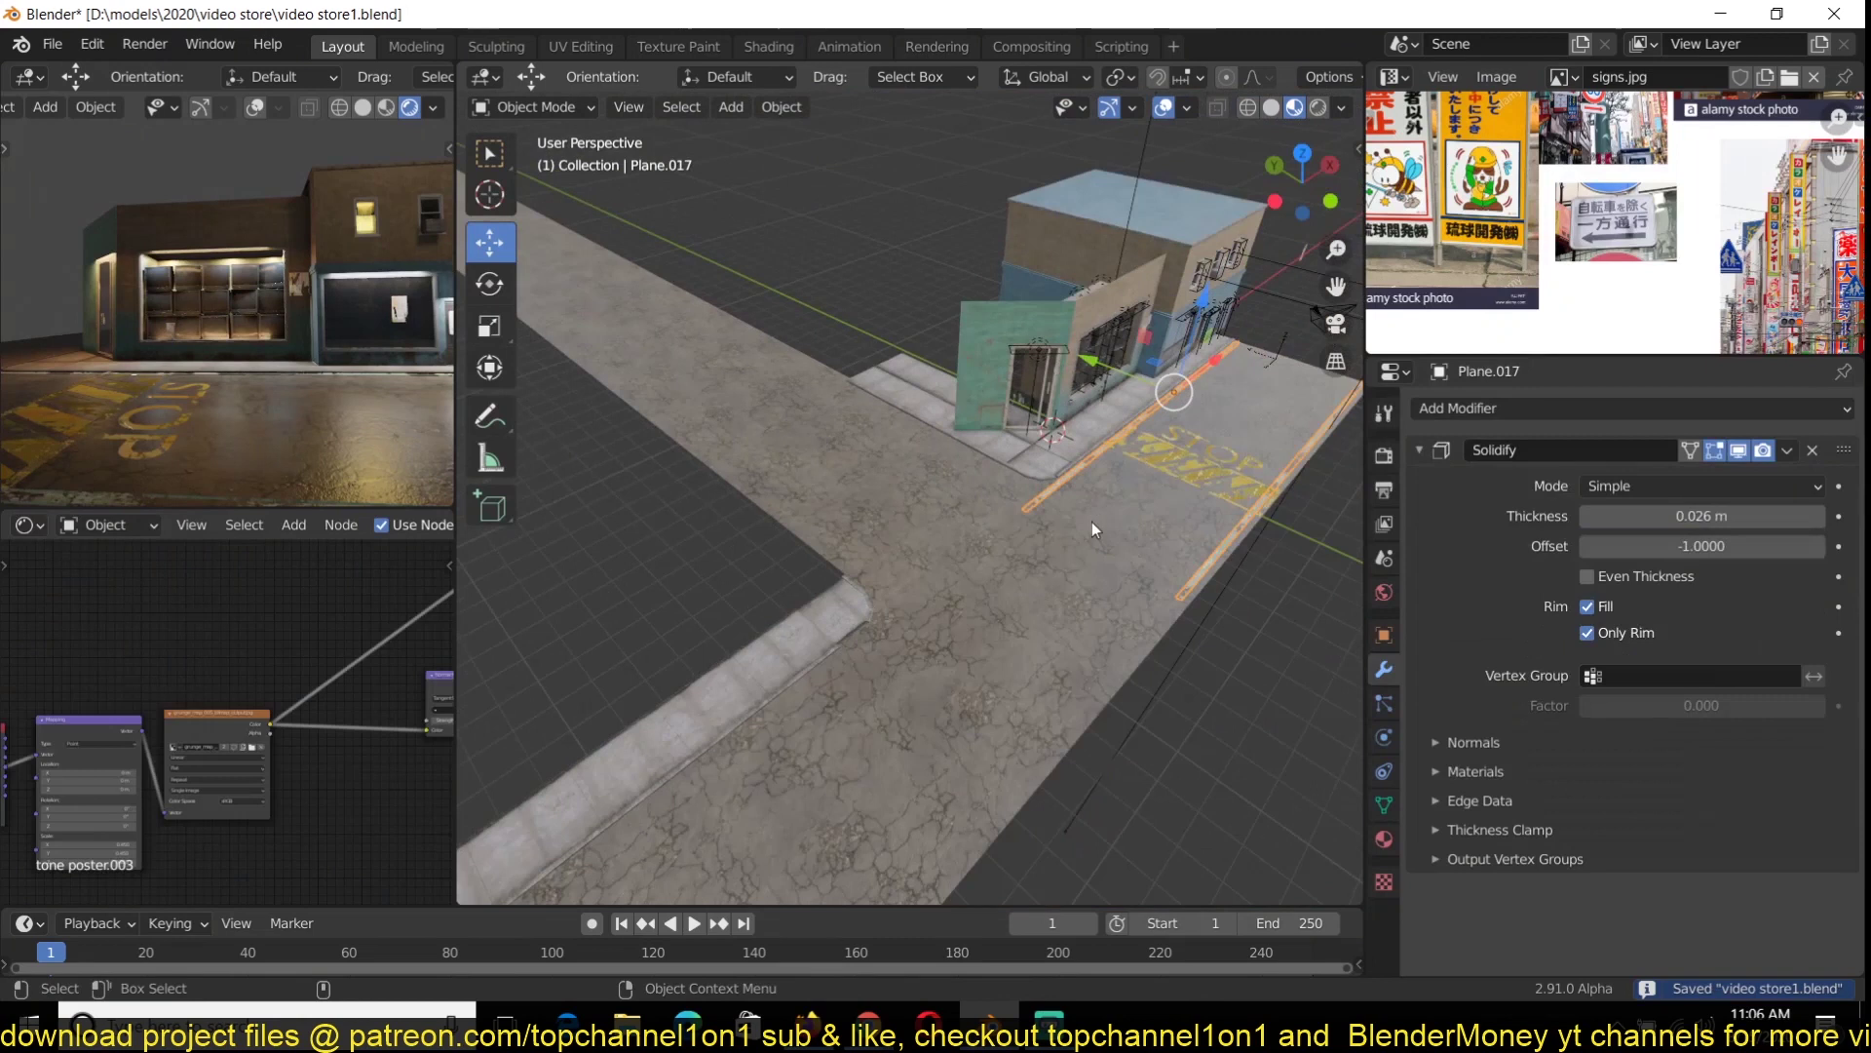
Shift the white lane lines along X in top view to continue them across the side street's mouth
key(KP_7)
key(g)
key(x)
scroll(1002, 577, up, 1)
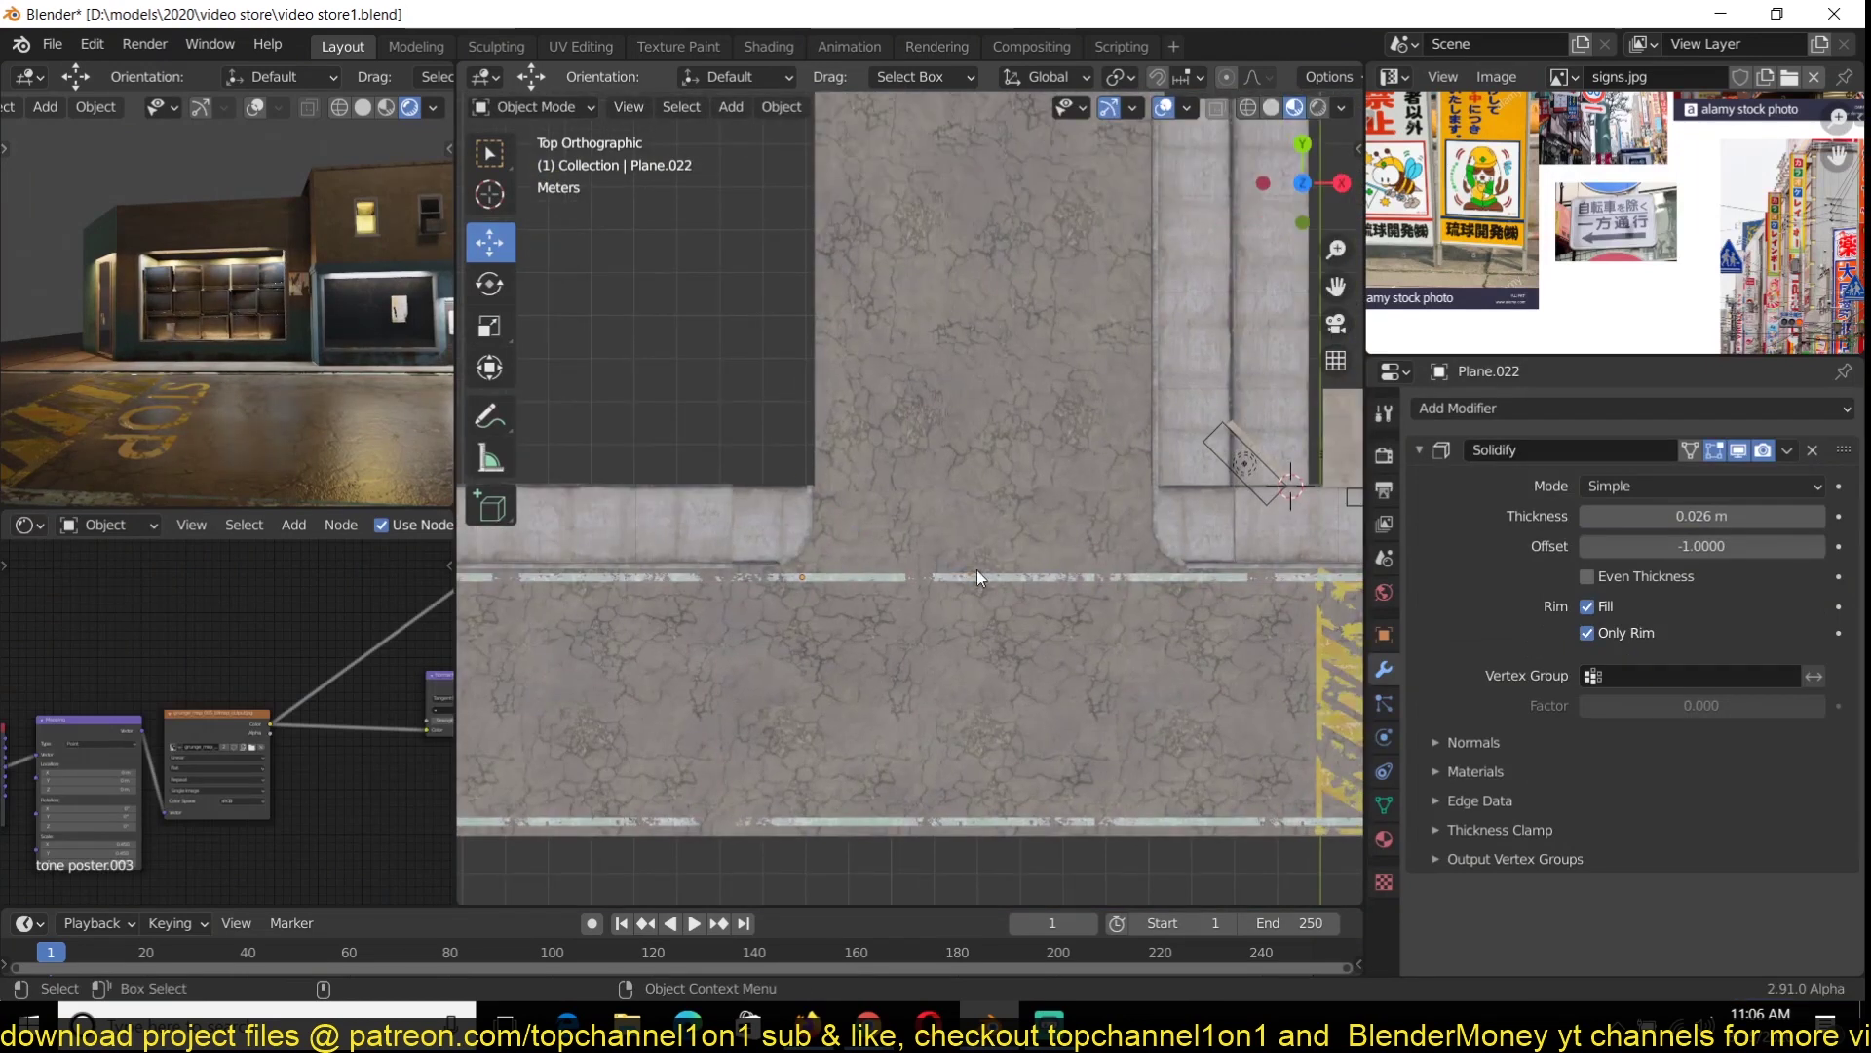
Trim the copied white line to the side street's width with a loop cut and save the file
key(Tab)
click(1048, 484)
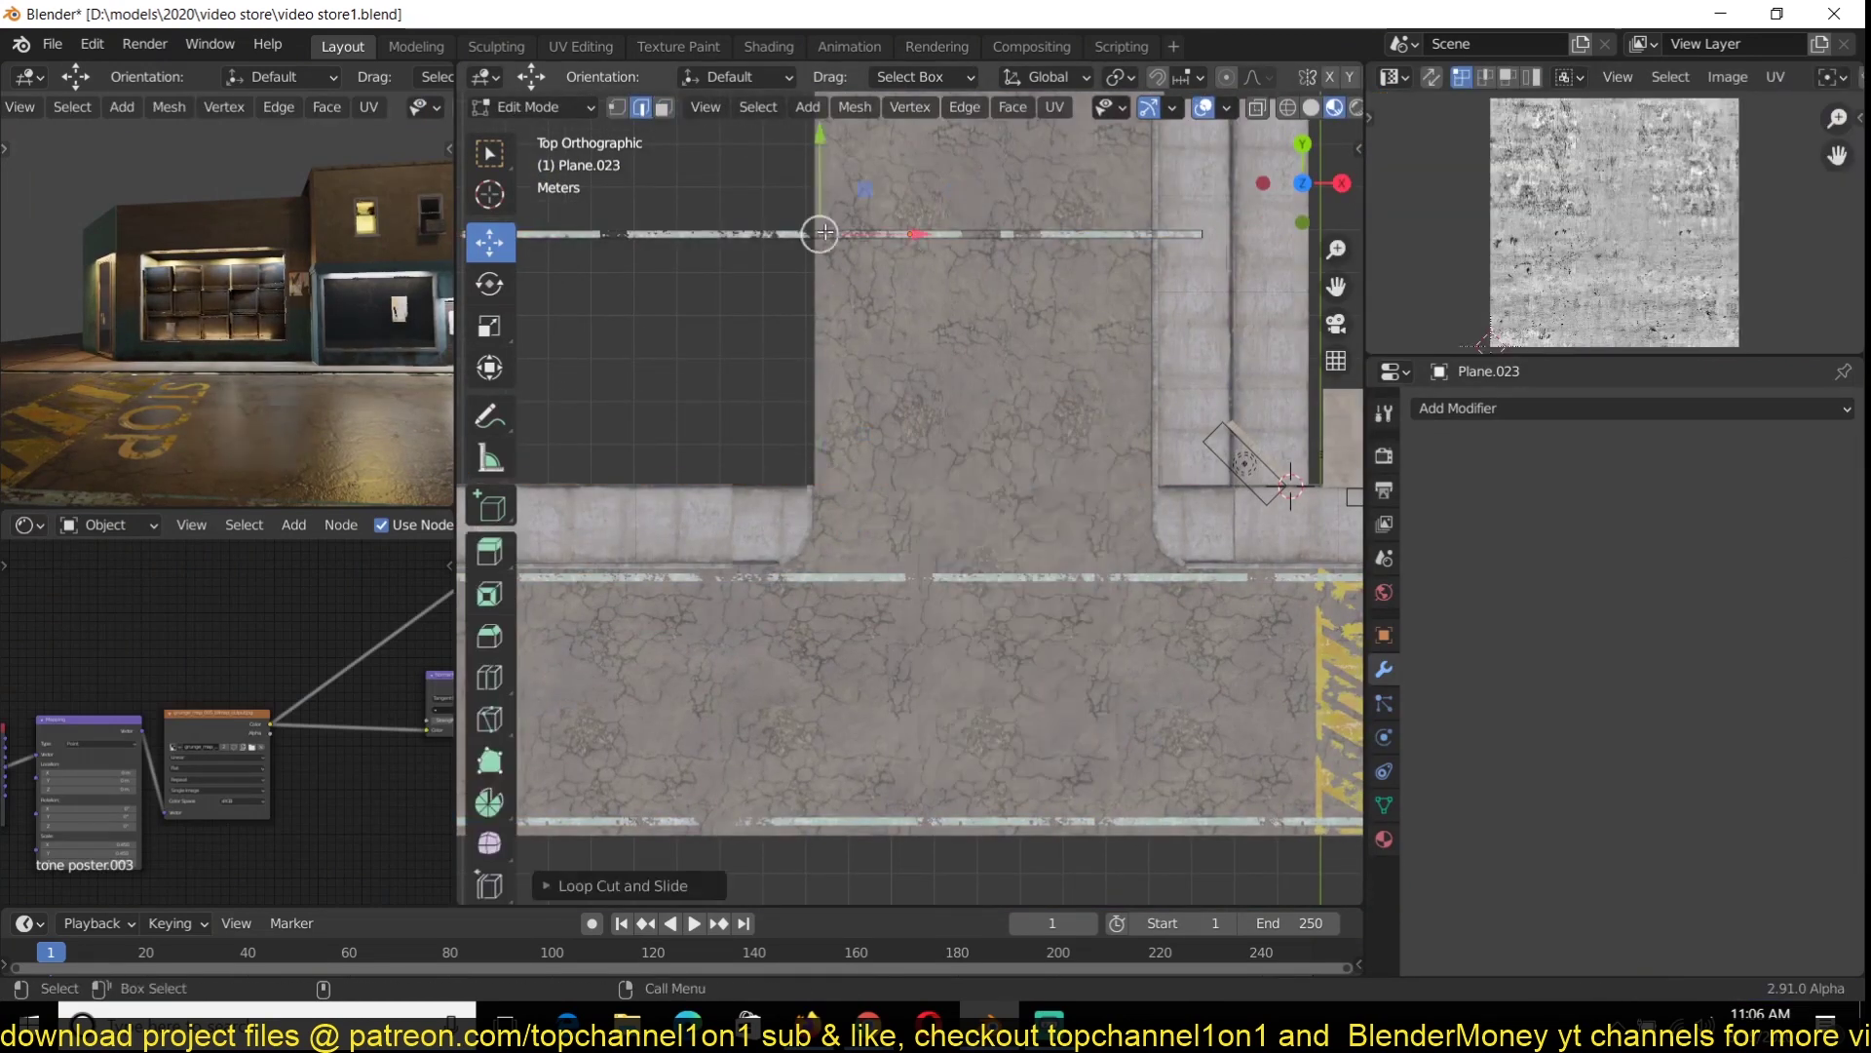
key(Tab)
middle_drag(1020, 421, 1148, 749)
key(KP_7)
key(ctrl+s)
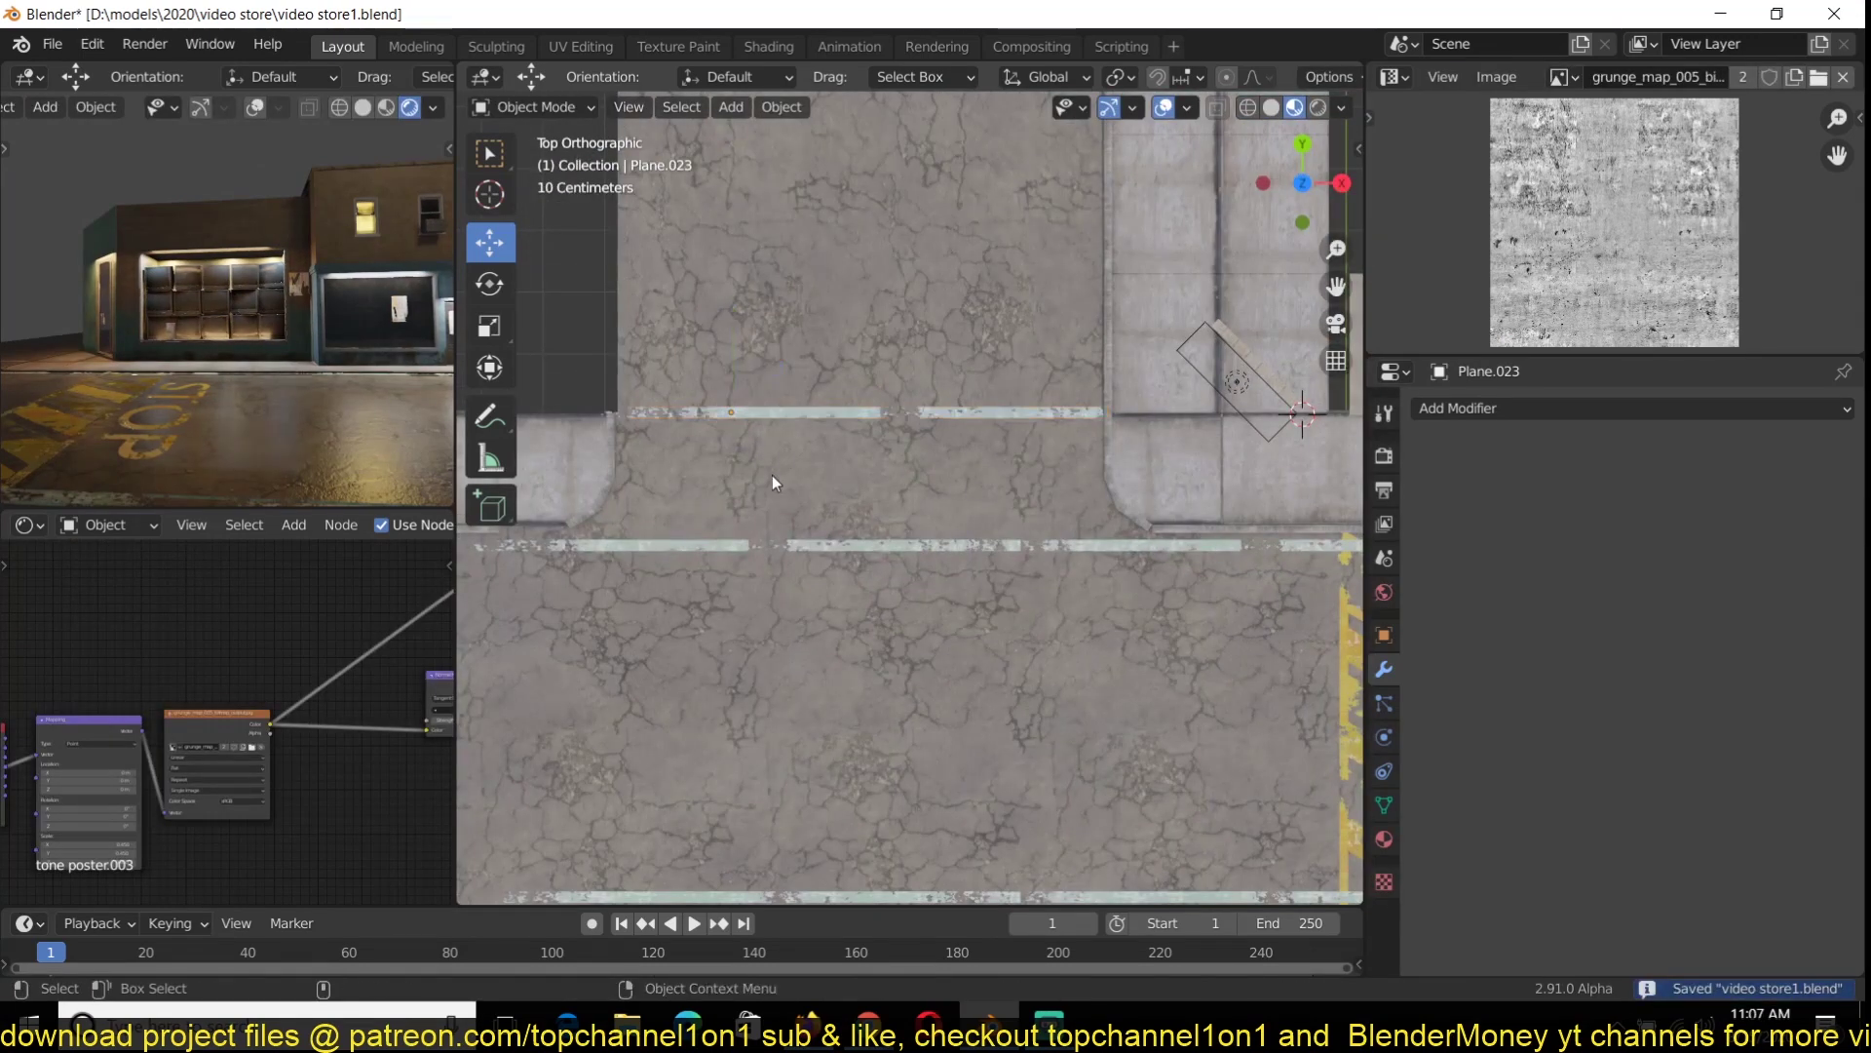
Slide the white crossing line along Y into position across the side street
scroll(776, 484, down, 5)
shift+middle_drag(893, 518, 903, 585)
scroll(931, 604, up, 4)
key(g)
key(y)
click(961, 444)
Duplicate the diagonal stripe inside the crossing mesh to build a criss-cross pattern between the two crossing lines
key(Tab)
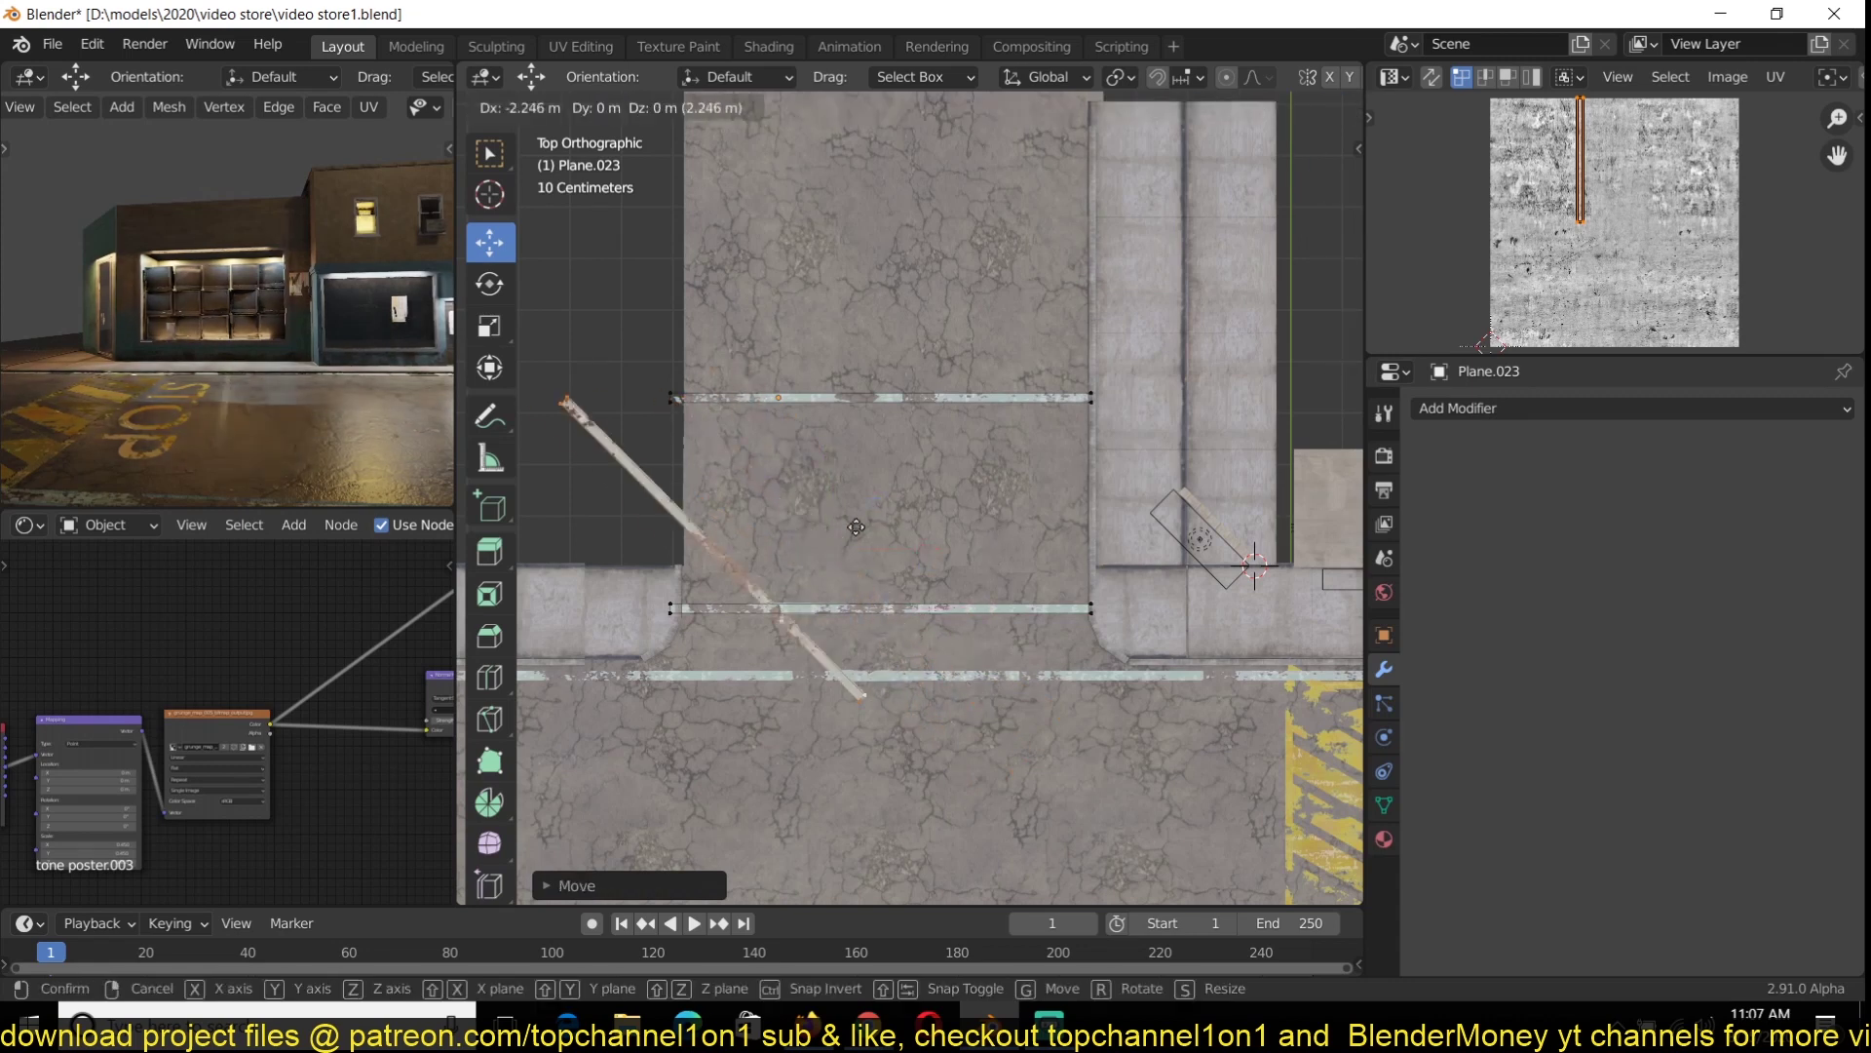
key(shift+d)
click(977, 603)
middle_drag(921, 533, 883, 390)
key(g)
key(z)
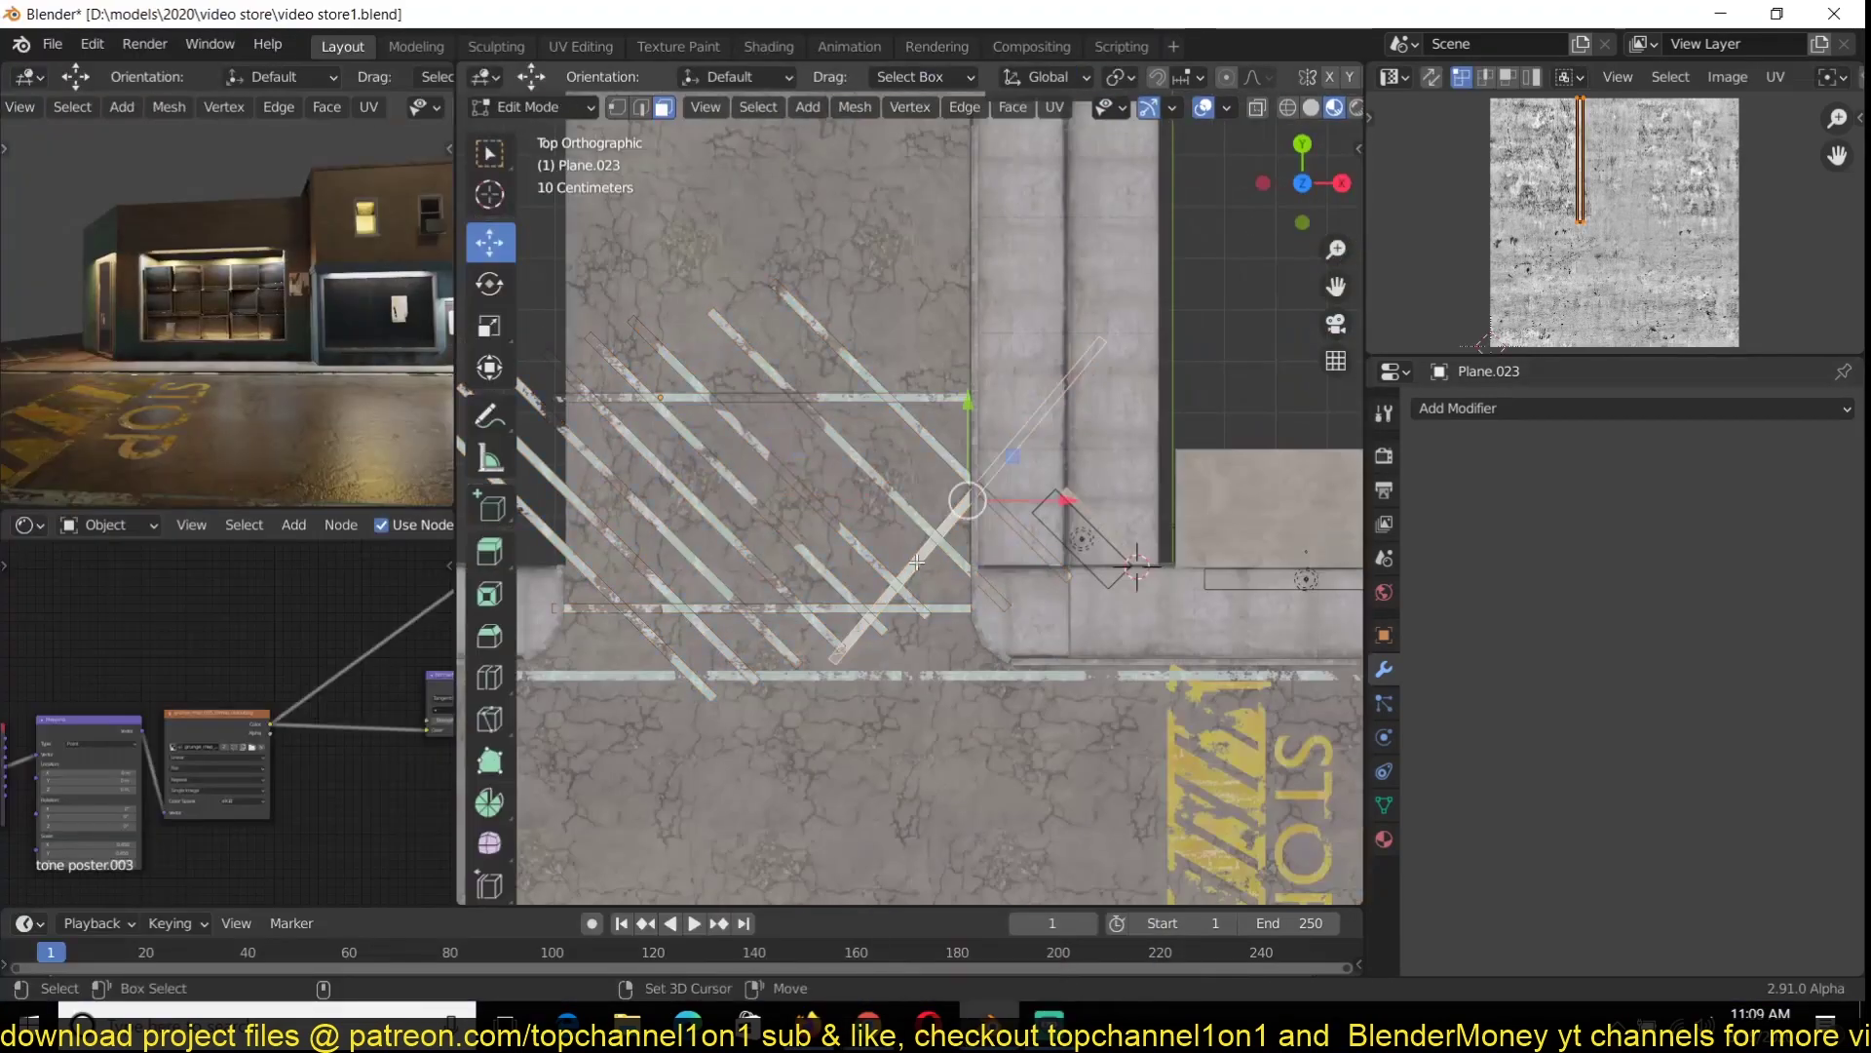
key(g)
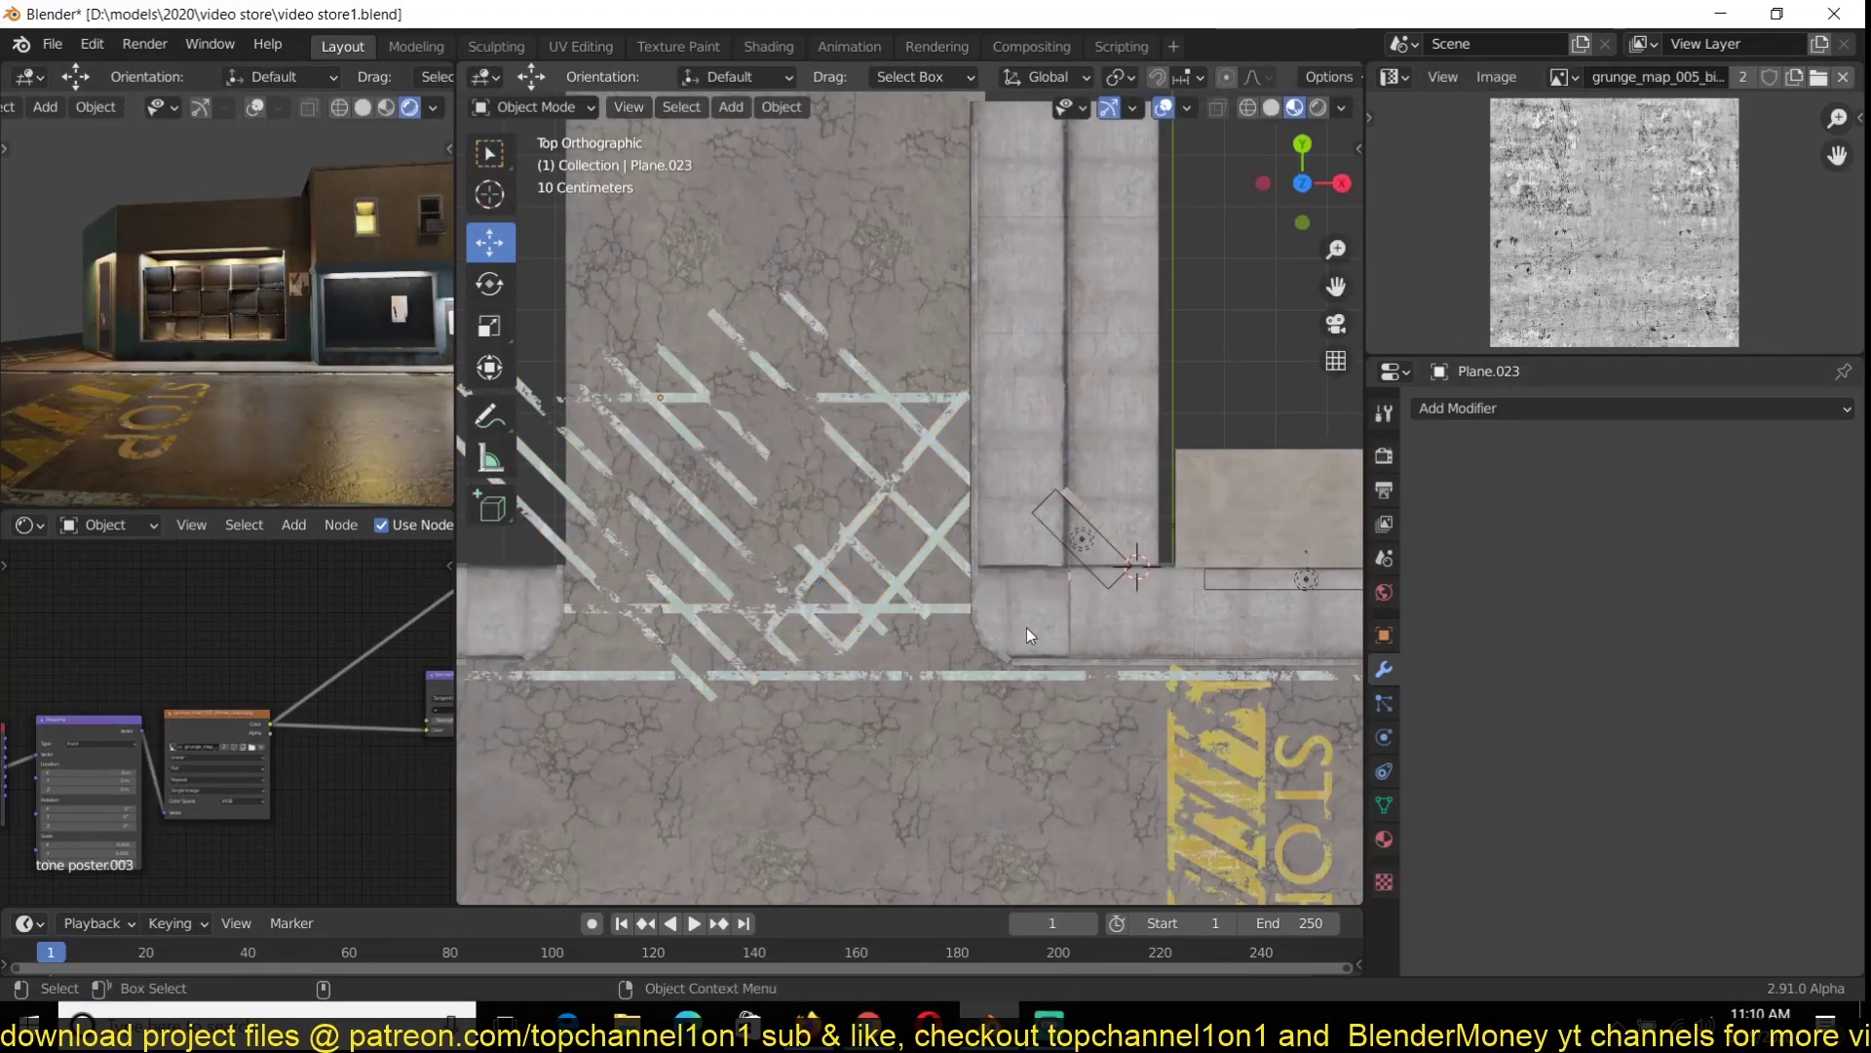
scroll(890, 641, up, 1)
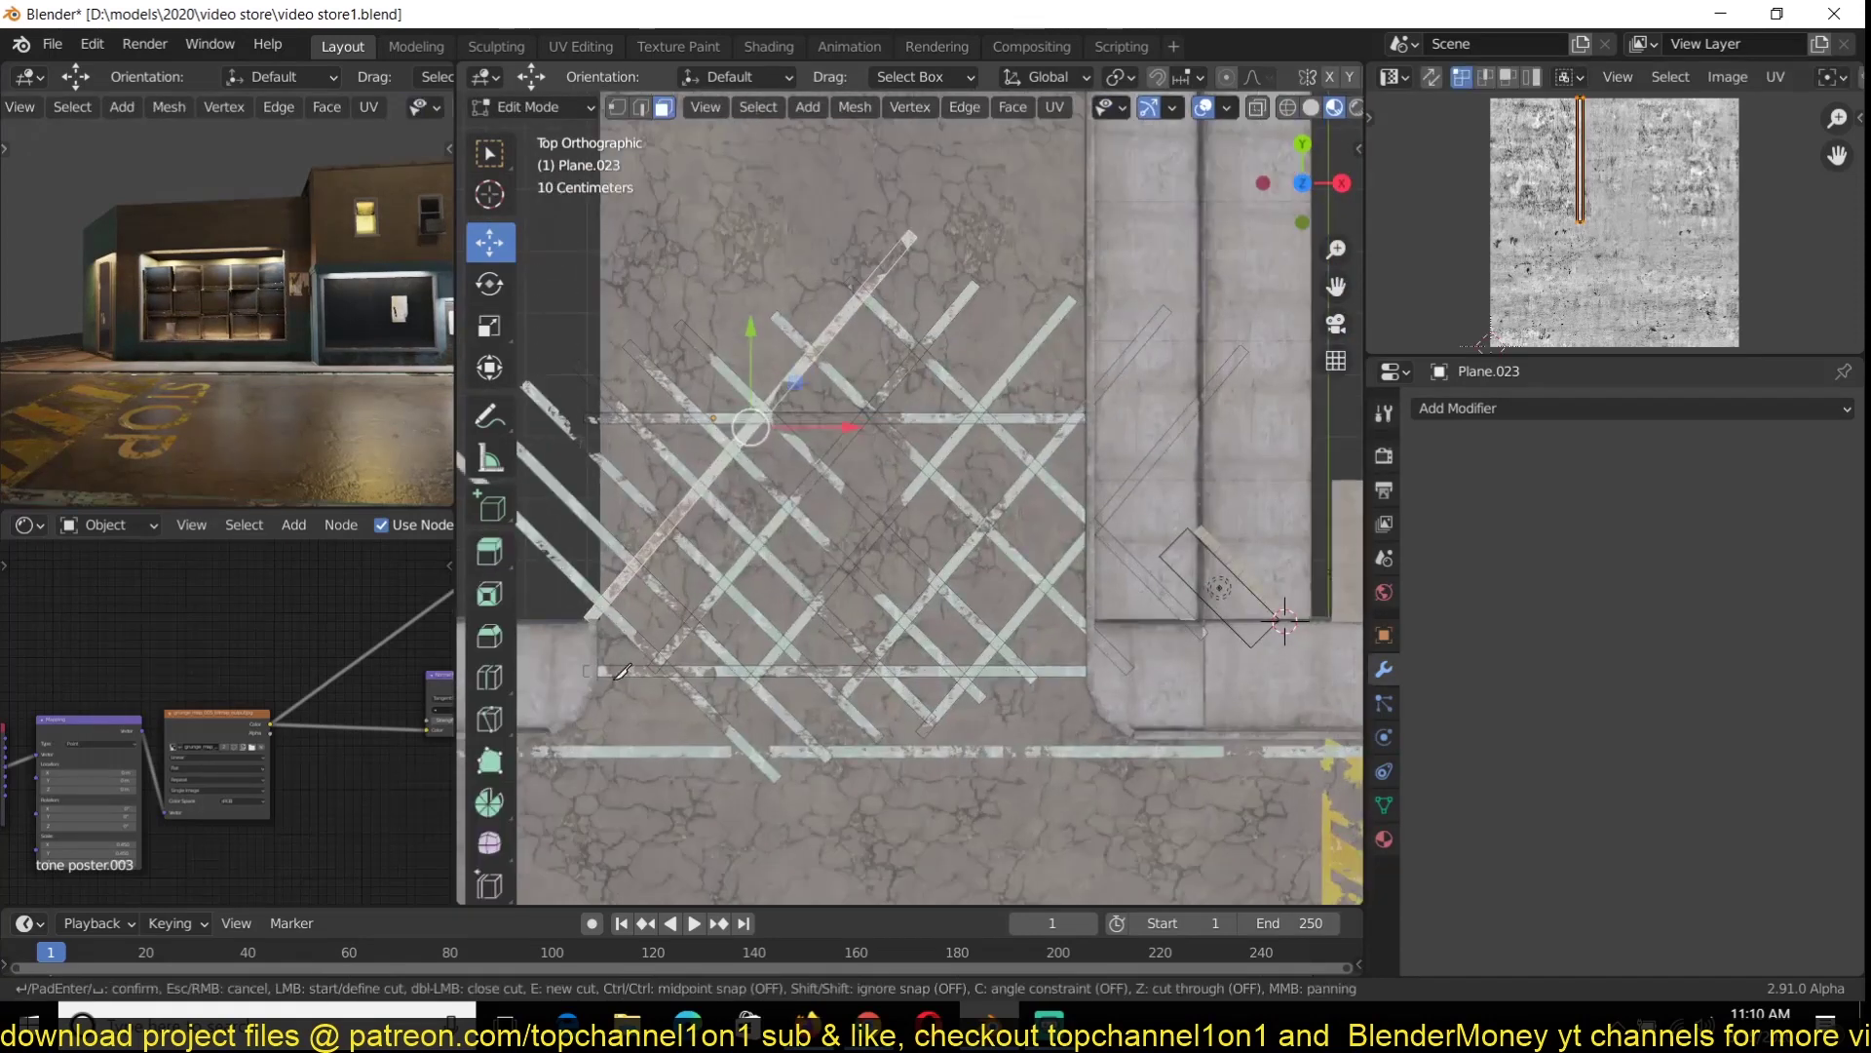
Cut the diagonal stripes at the lower crossing line and delete the faces that overhang it
scroll(892, 678, up, 3)
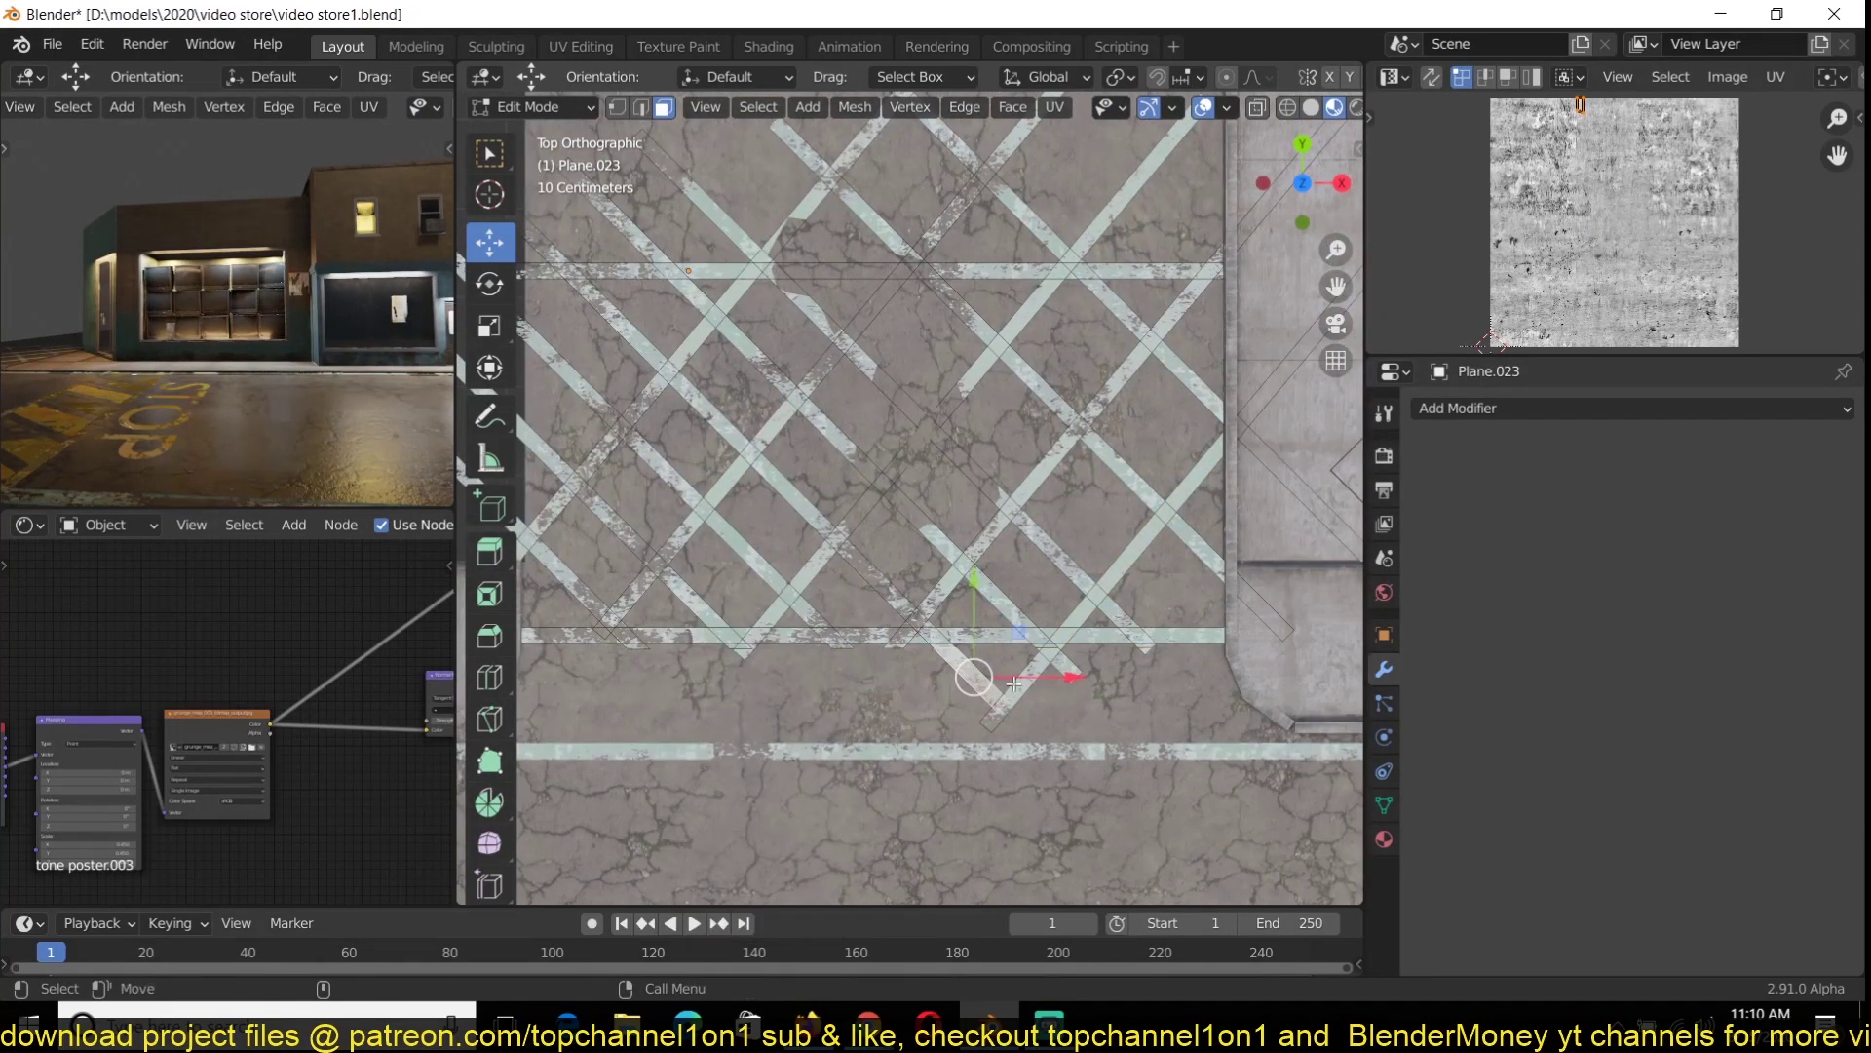
key(x)
click(1067, 663)
scroll(1012, 734, up, 3)
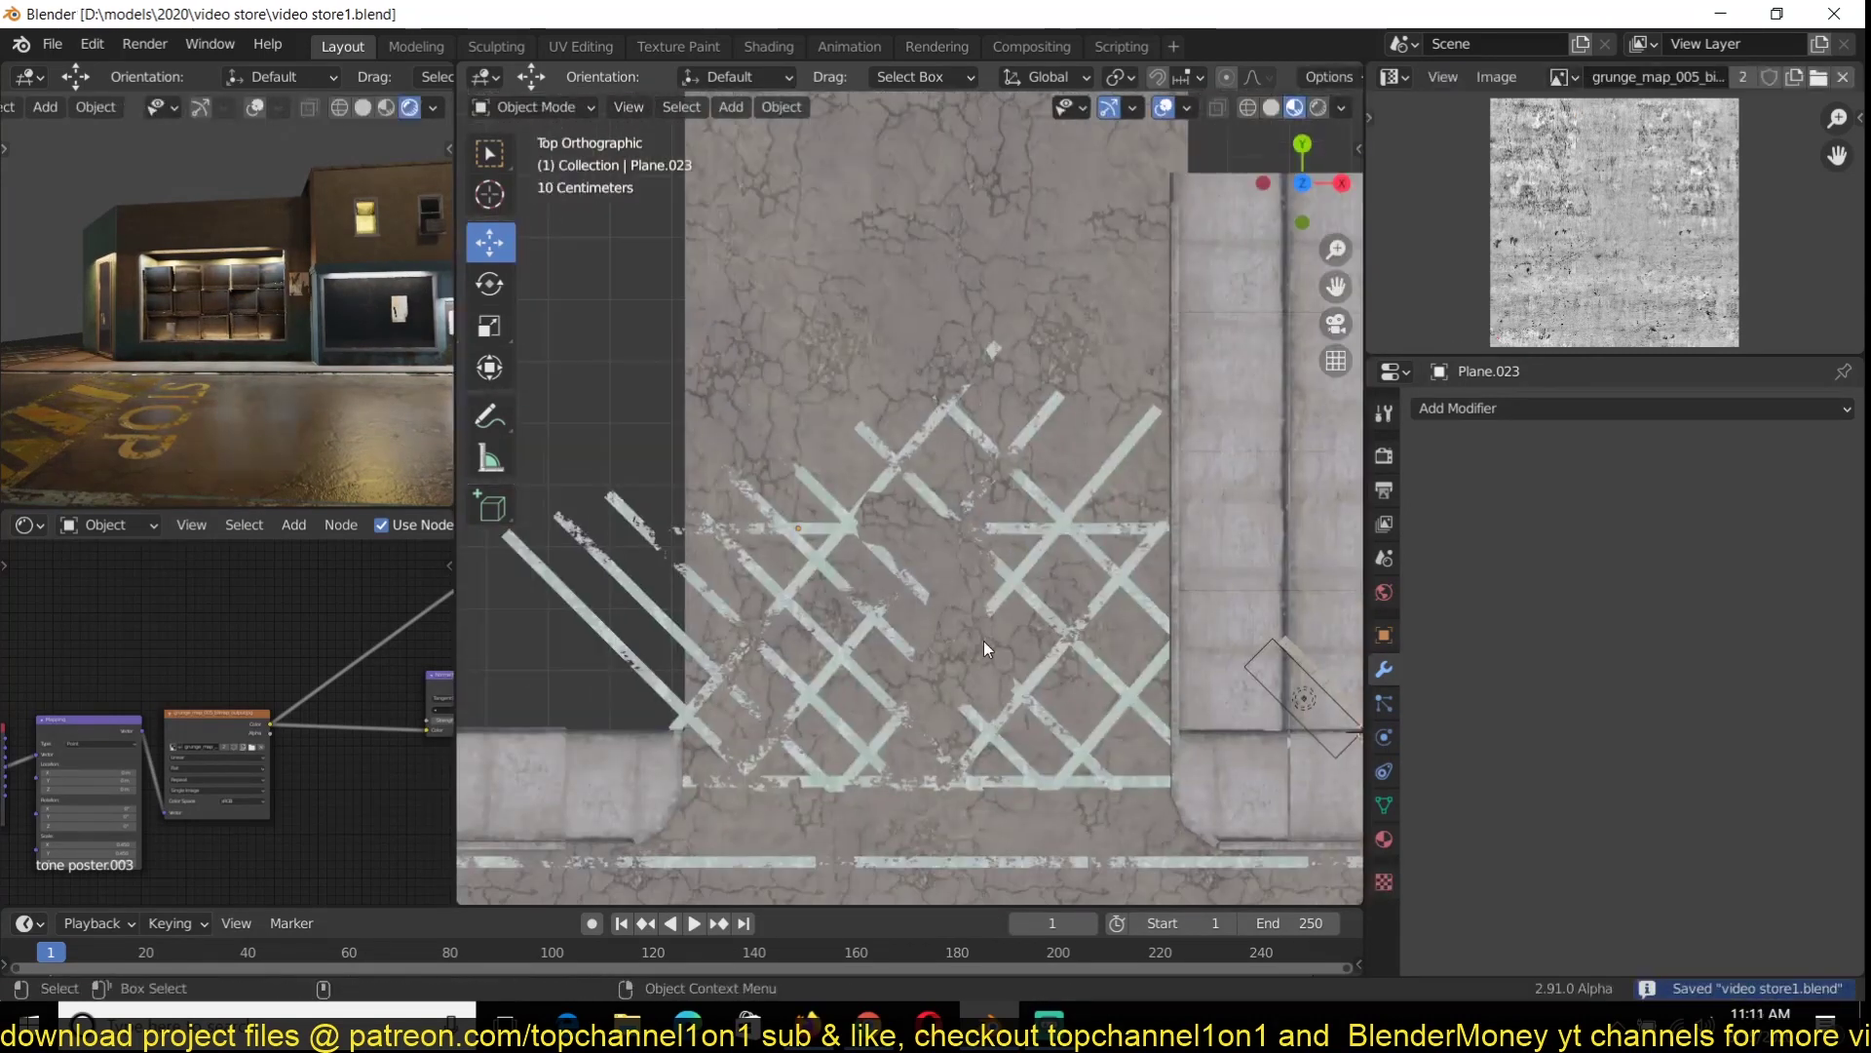
Delete surplus diagonal stripe faces from the left part of the crossing pattern
key(Tab)
click(838, 655)
key(Tab)
shift+middle_drag(1035, 640, 1036, 676)
key(Tab)
click(911, 686)
key(x)
click(904, 696)
click(948, 666)
shift+middle_drag(1143, 567, 1142, 594)
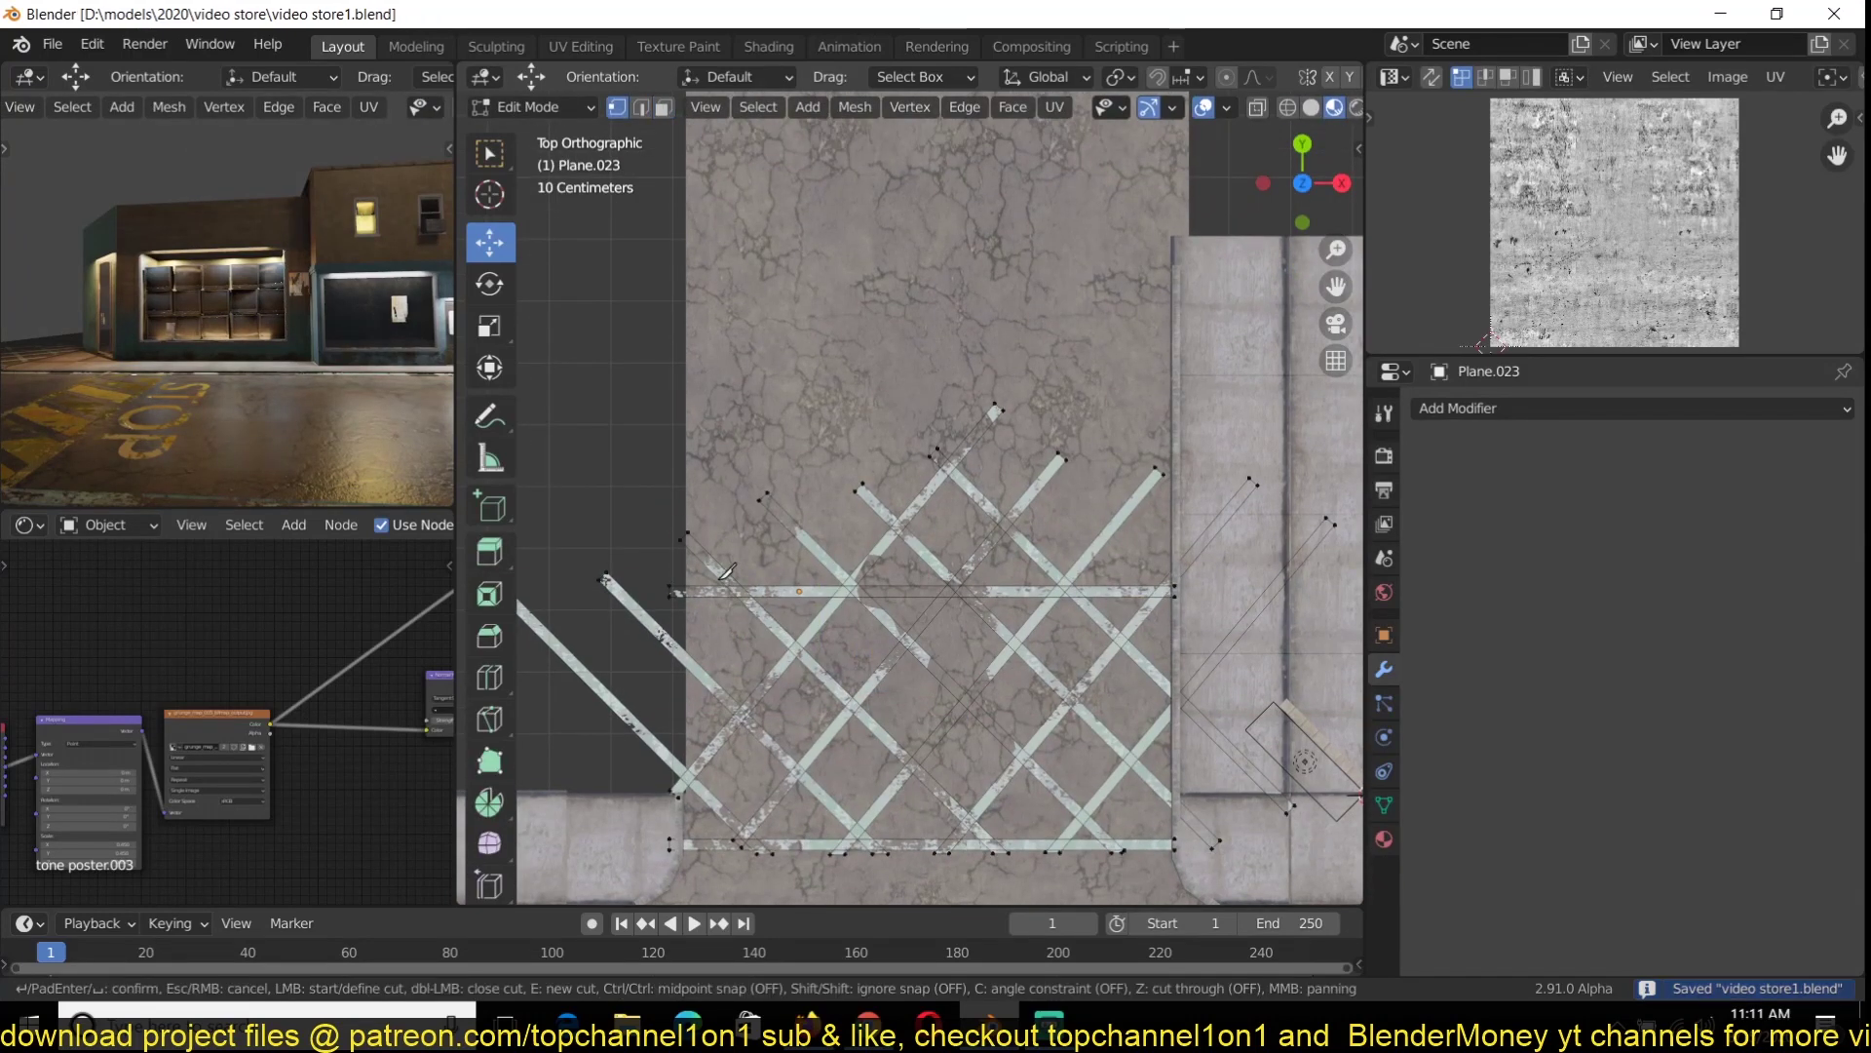
Trim the stripe ends that overhang the upper crossing line and save the file
scroll(974, 605, up, 1)
key(x)
click(1209, 597)
key(1)
click(1047, 376)
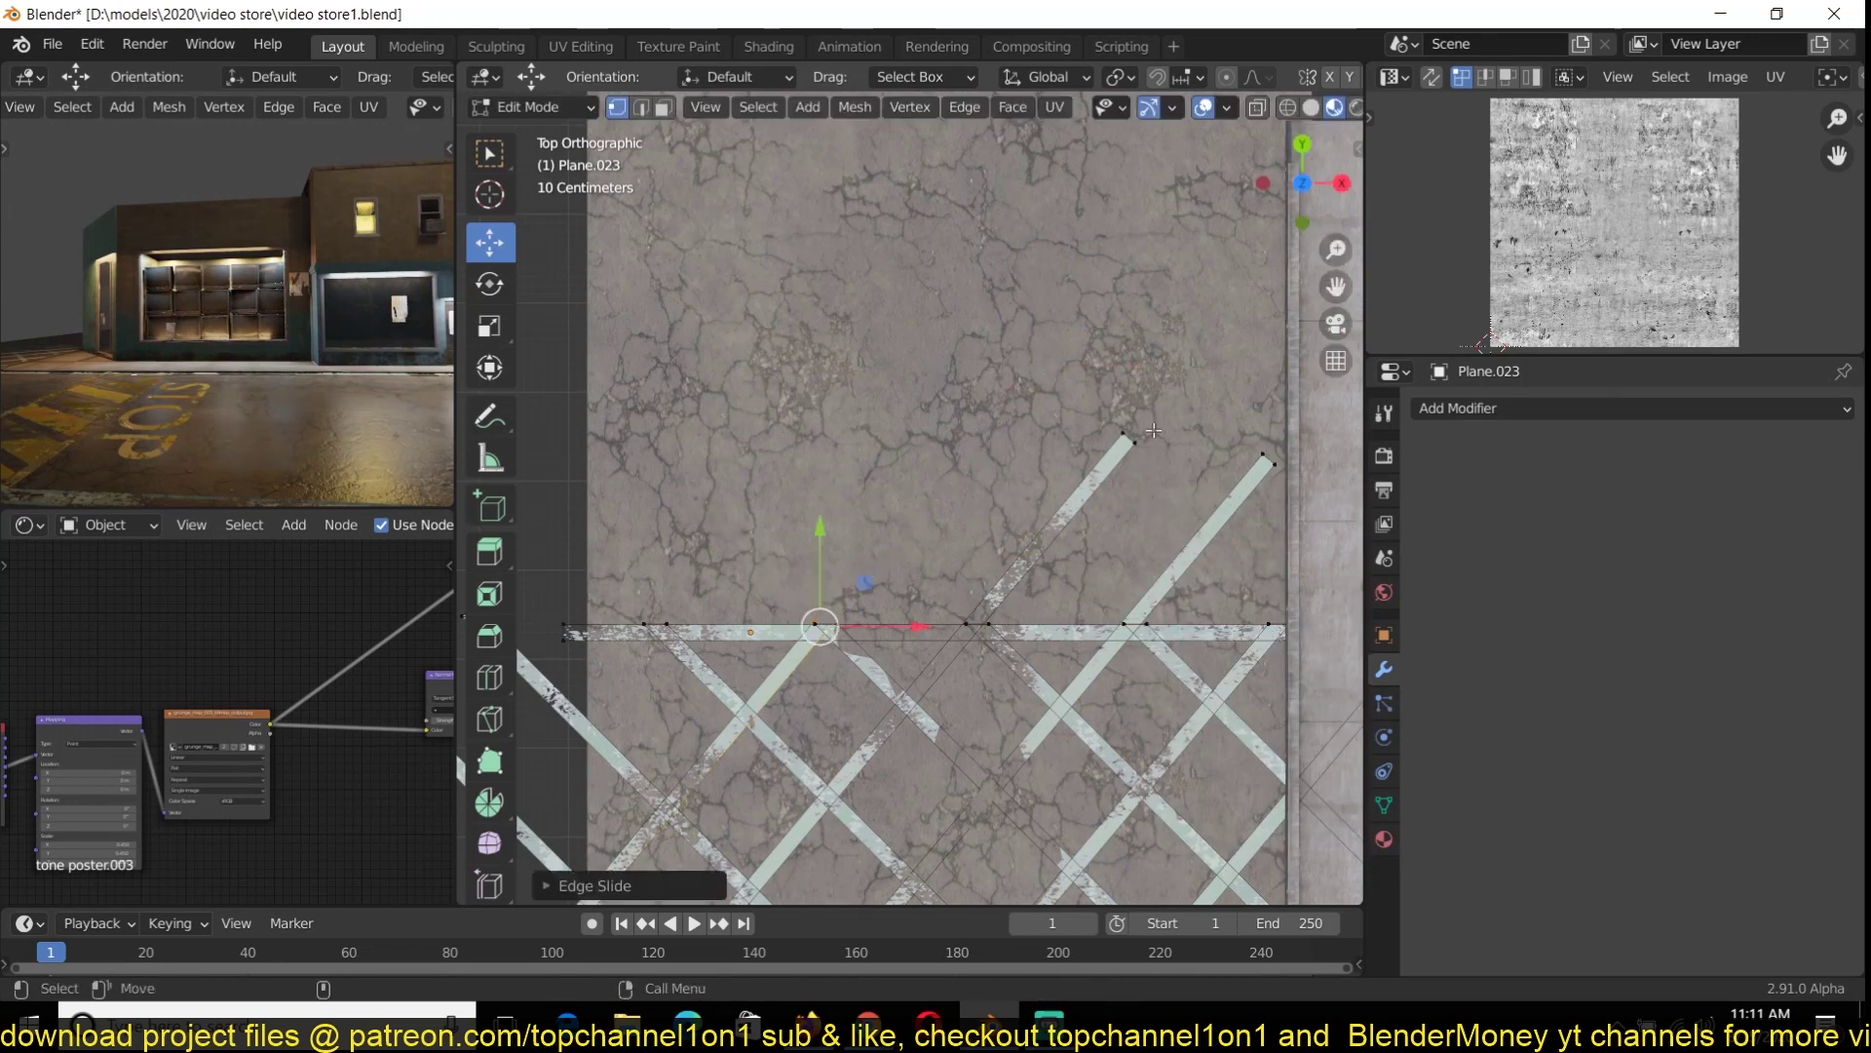
click(1208, 514)
key(Tab)
key(ctrl+s)
Trim the diagonal stripes extending past the side street's left edge and save the file
scroll(1055, 644, down, 2)
shift+middle_drag(1055, 644, 1161, 522)
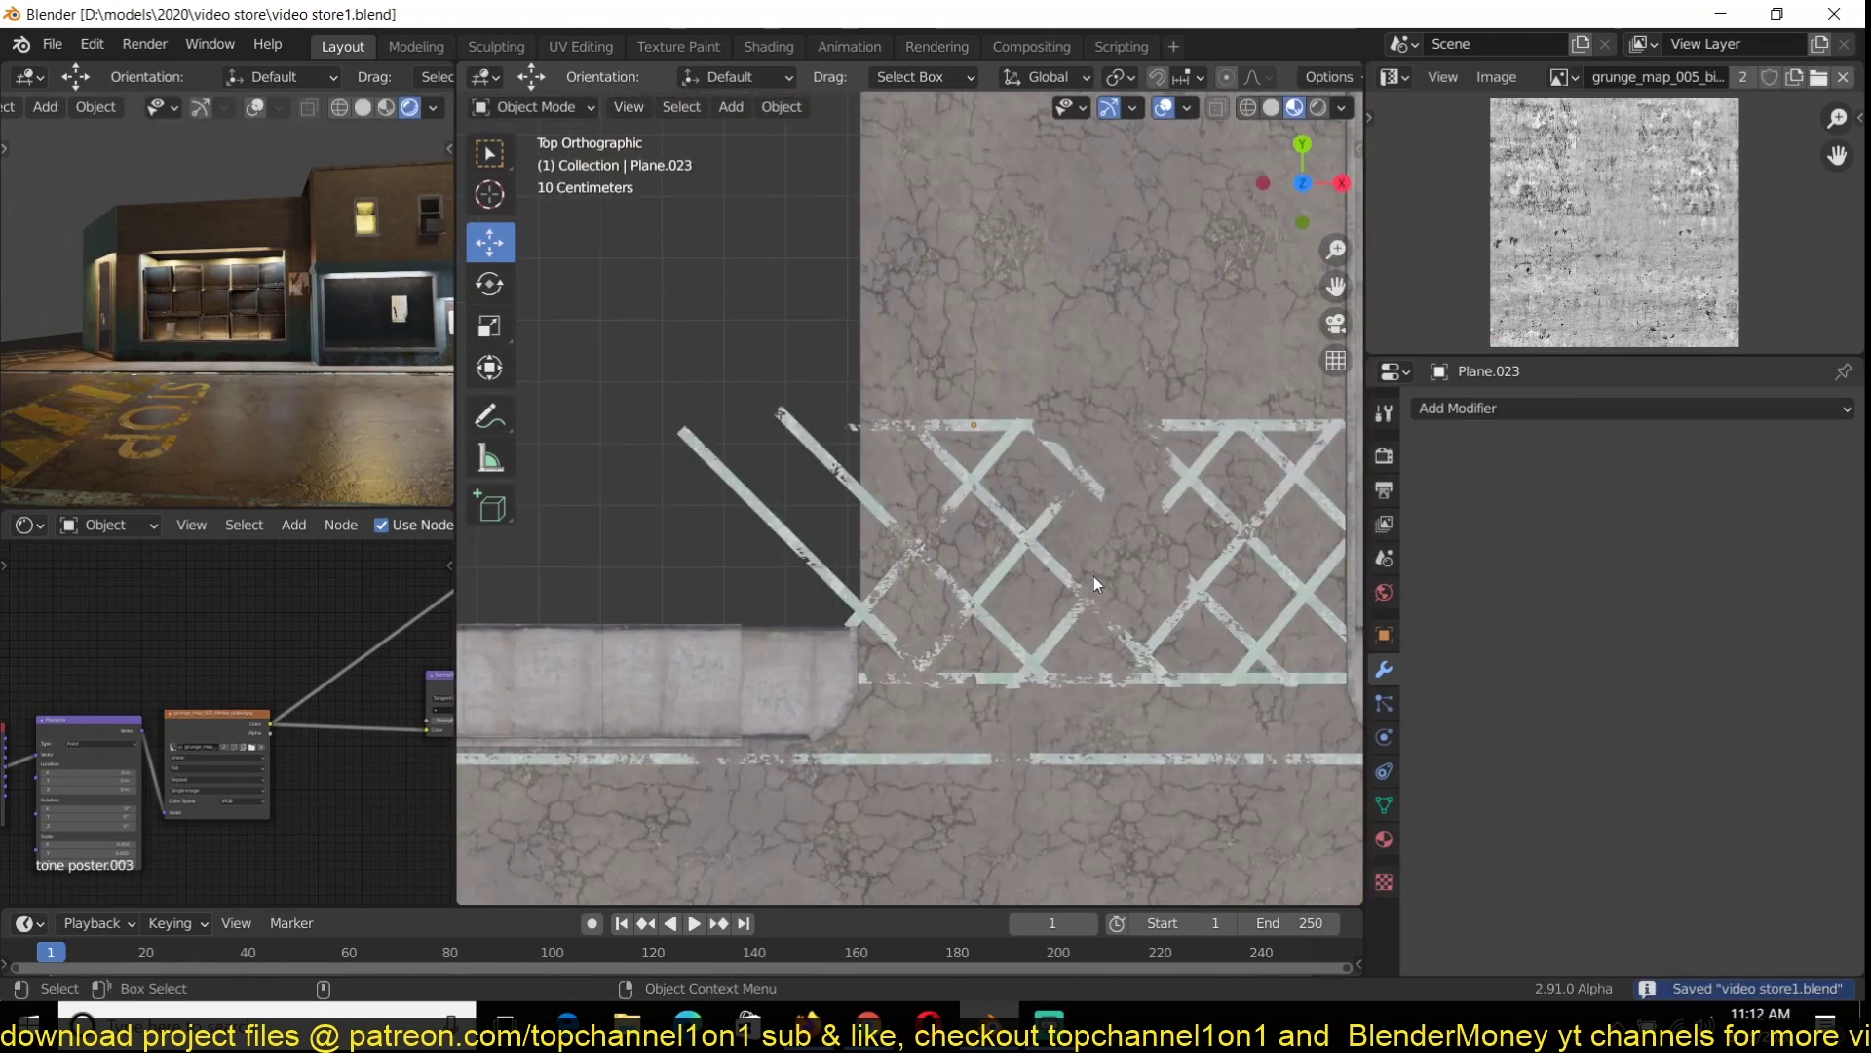
key(Tab)
scroll(877, 546, up, 2)
alt+click(760, 538)
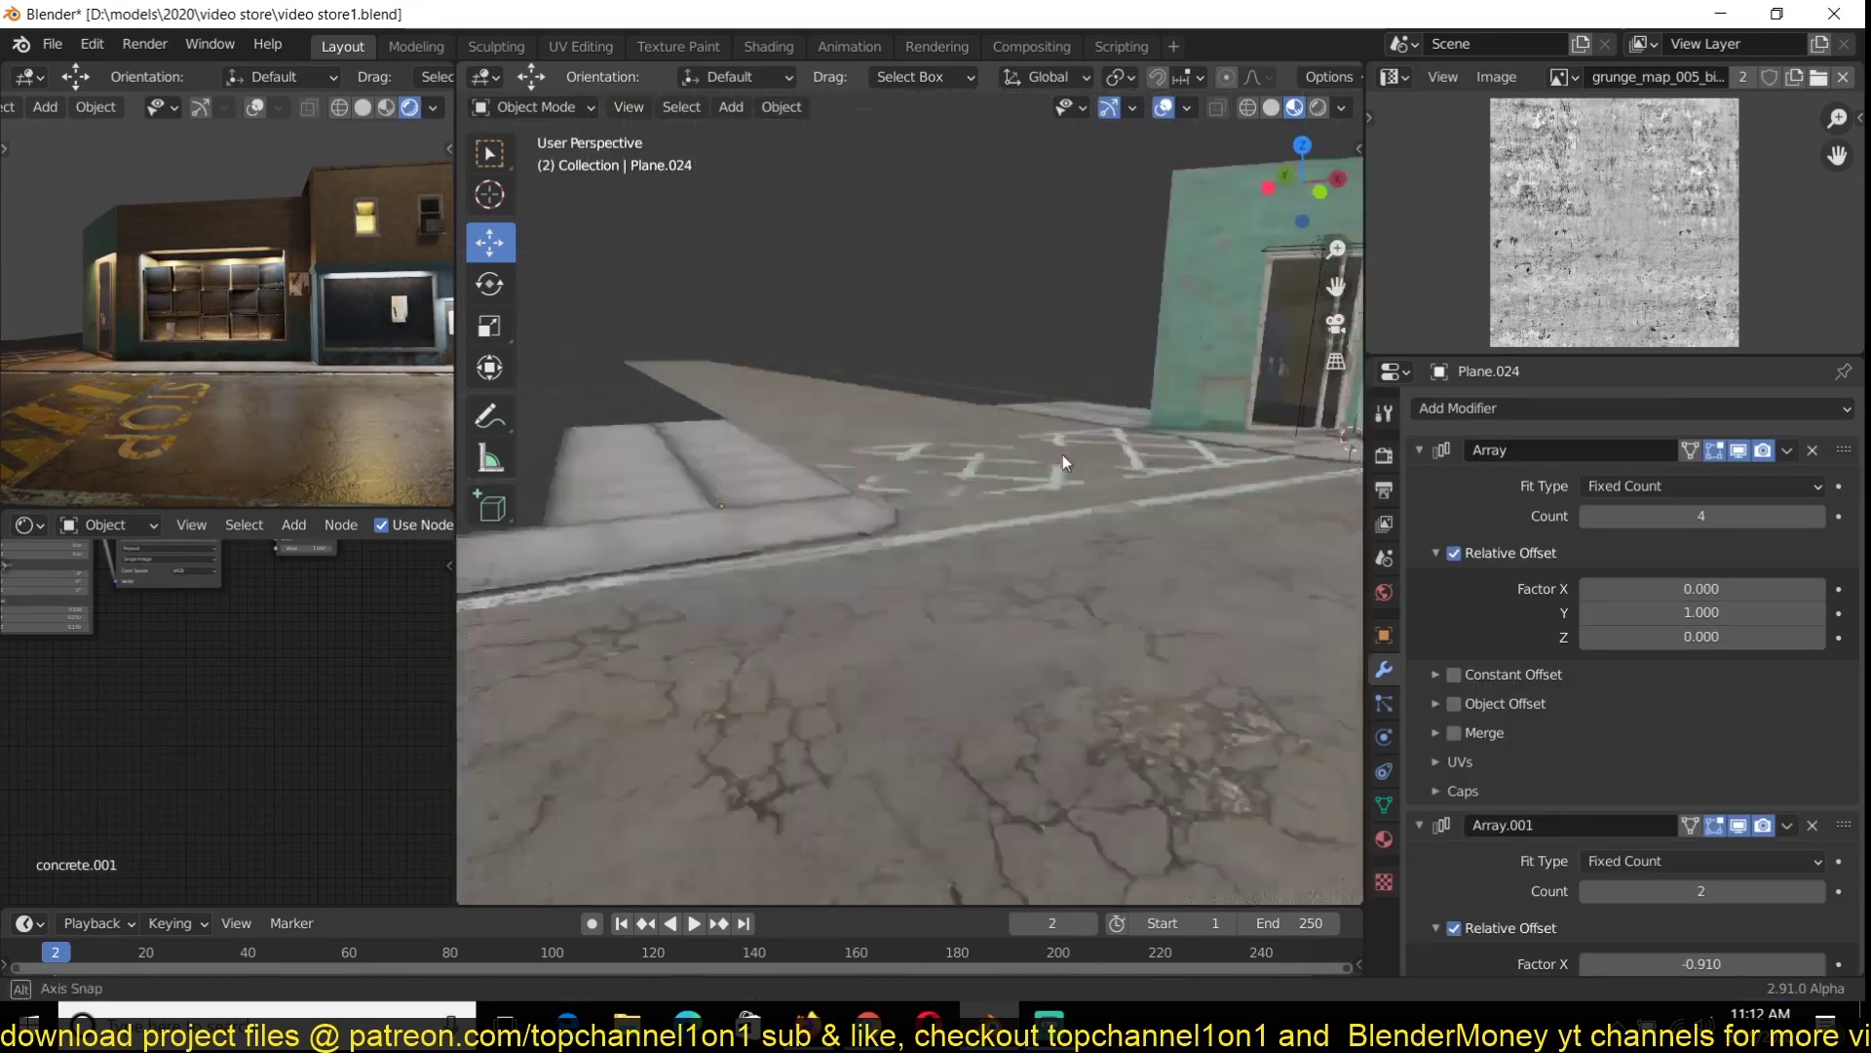
middle_drag(1062, 454, 1129, 595)
click(1128, 594)
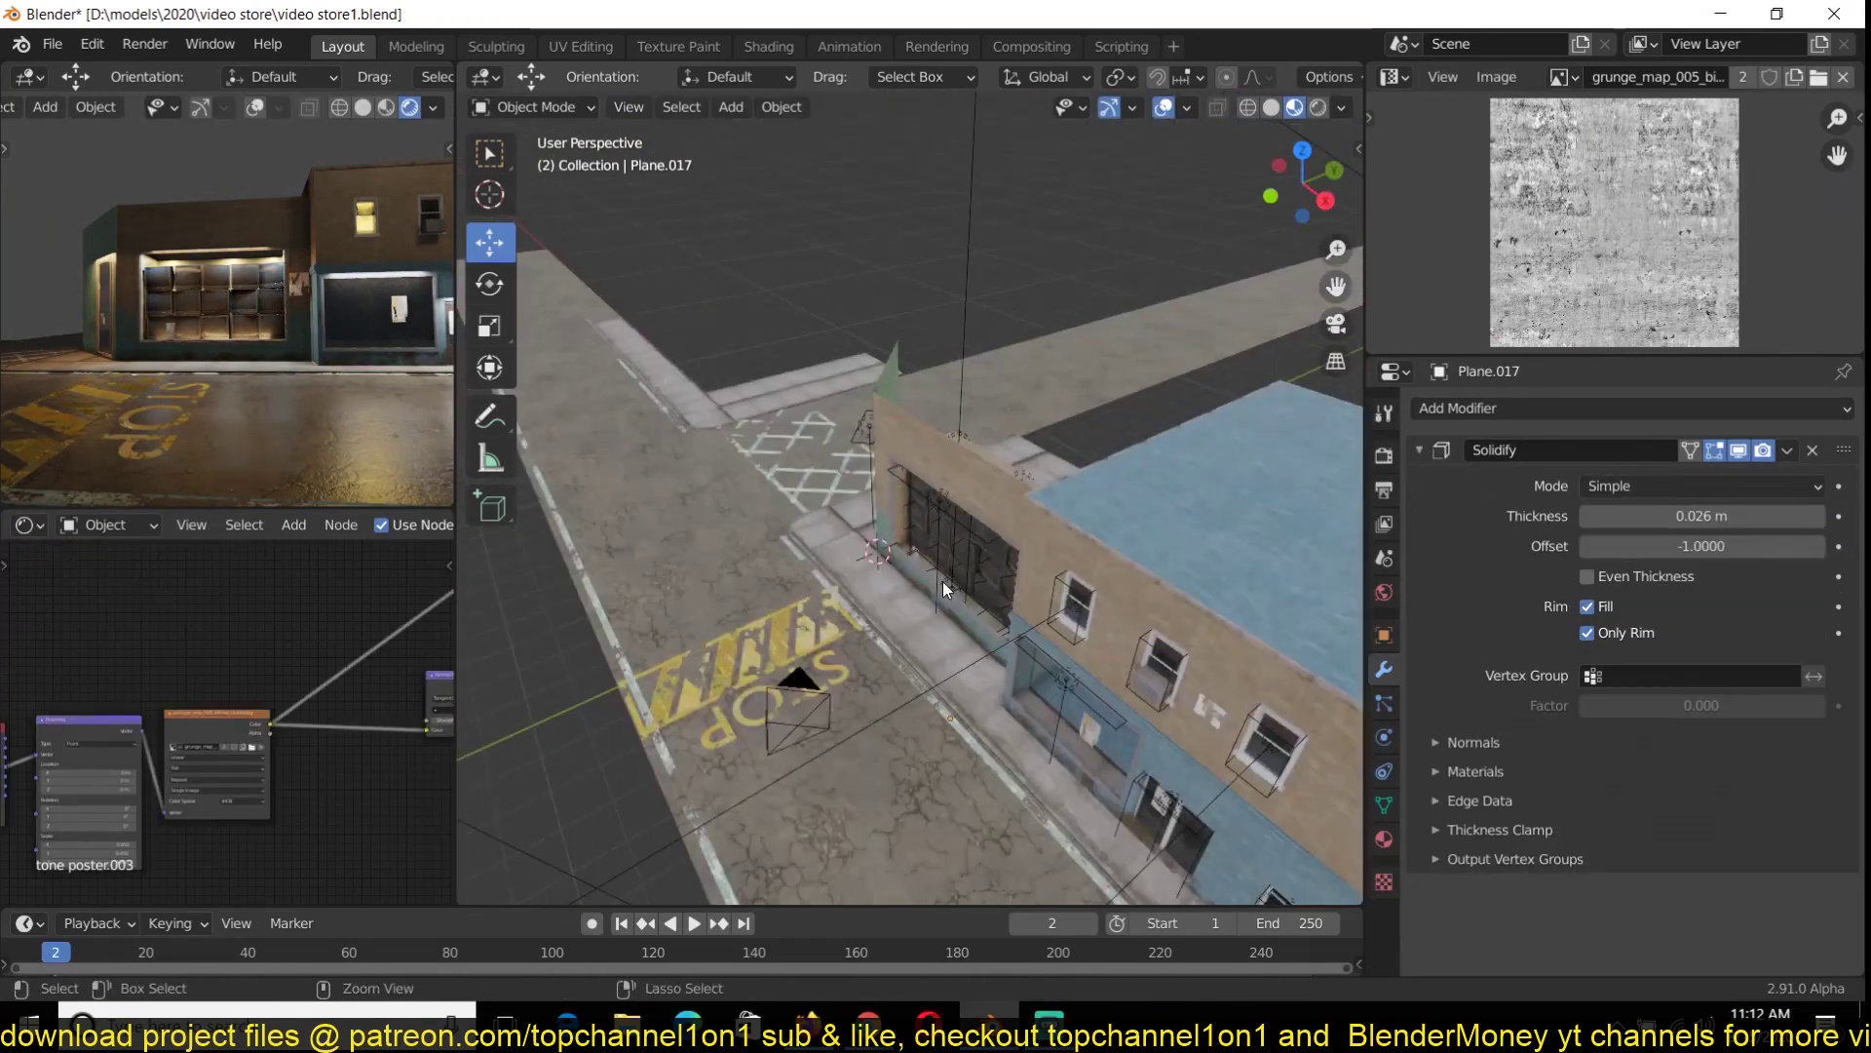
key(ctrl+s)
Add a text object in front view and rotate it 90 degrees about X to stand upright
middle_drag(944, 581, 780, 465)
key(KP_1)
key(shift+a)
click(716, 538)
key(x)
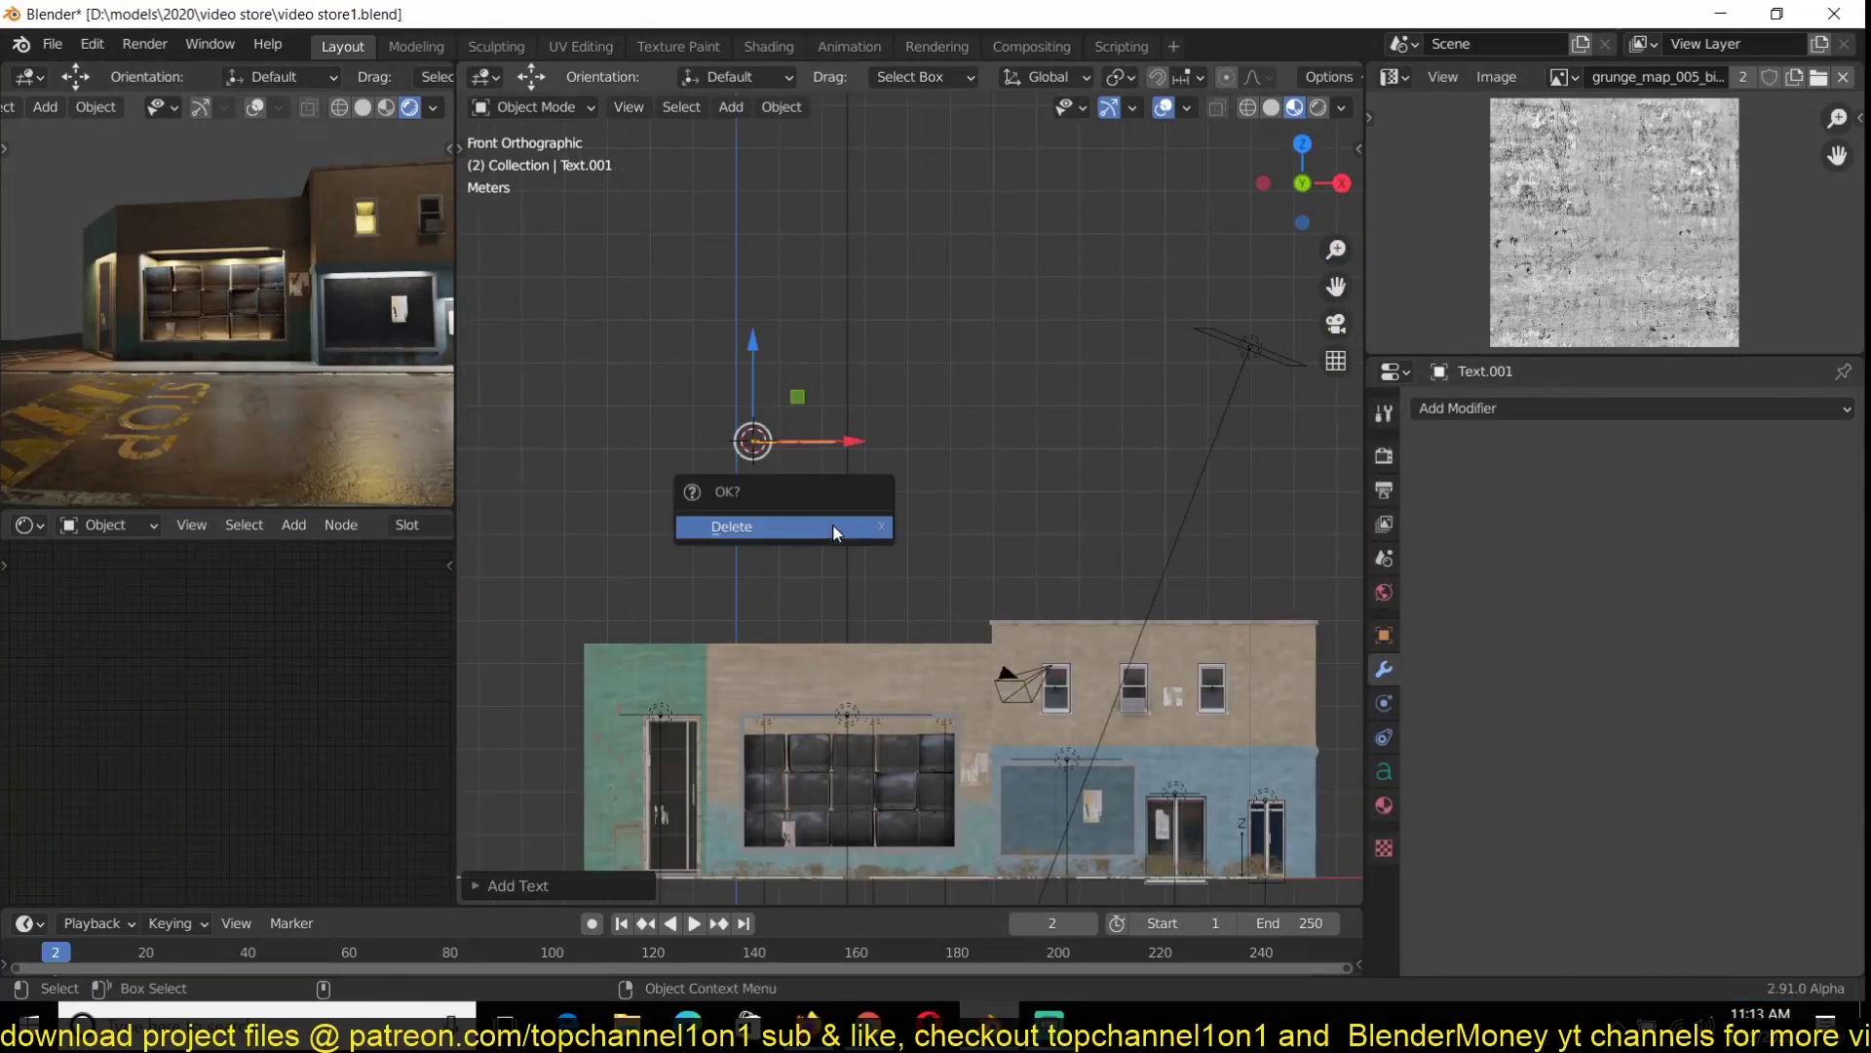
key(r)
key(x)
key(9)
key(0)
key(Return)
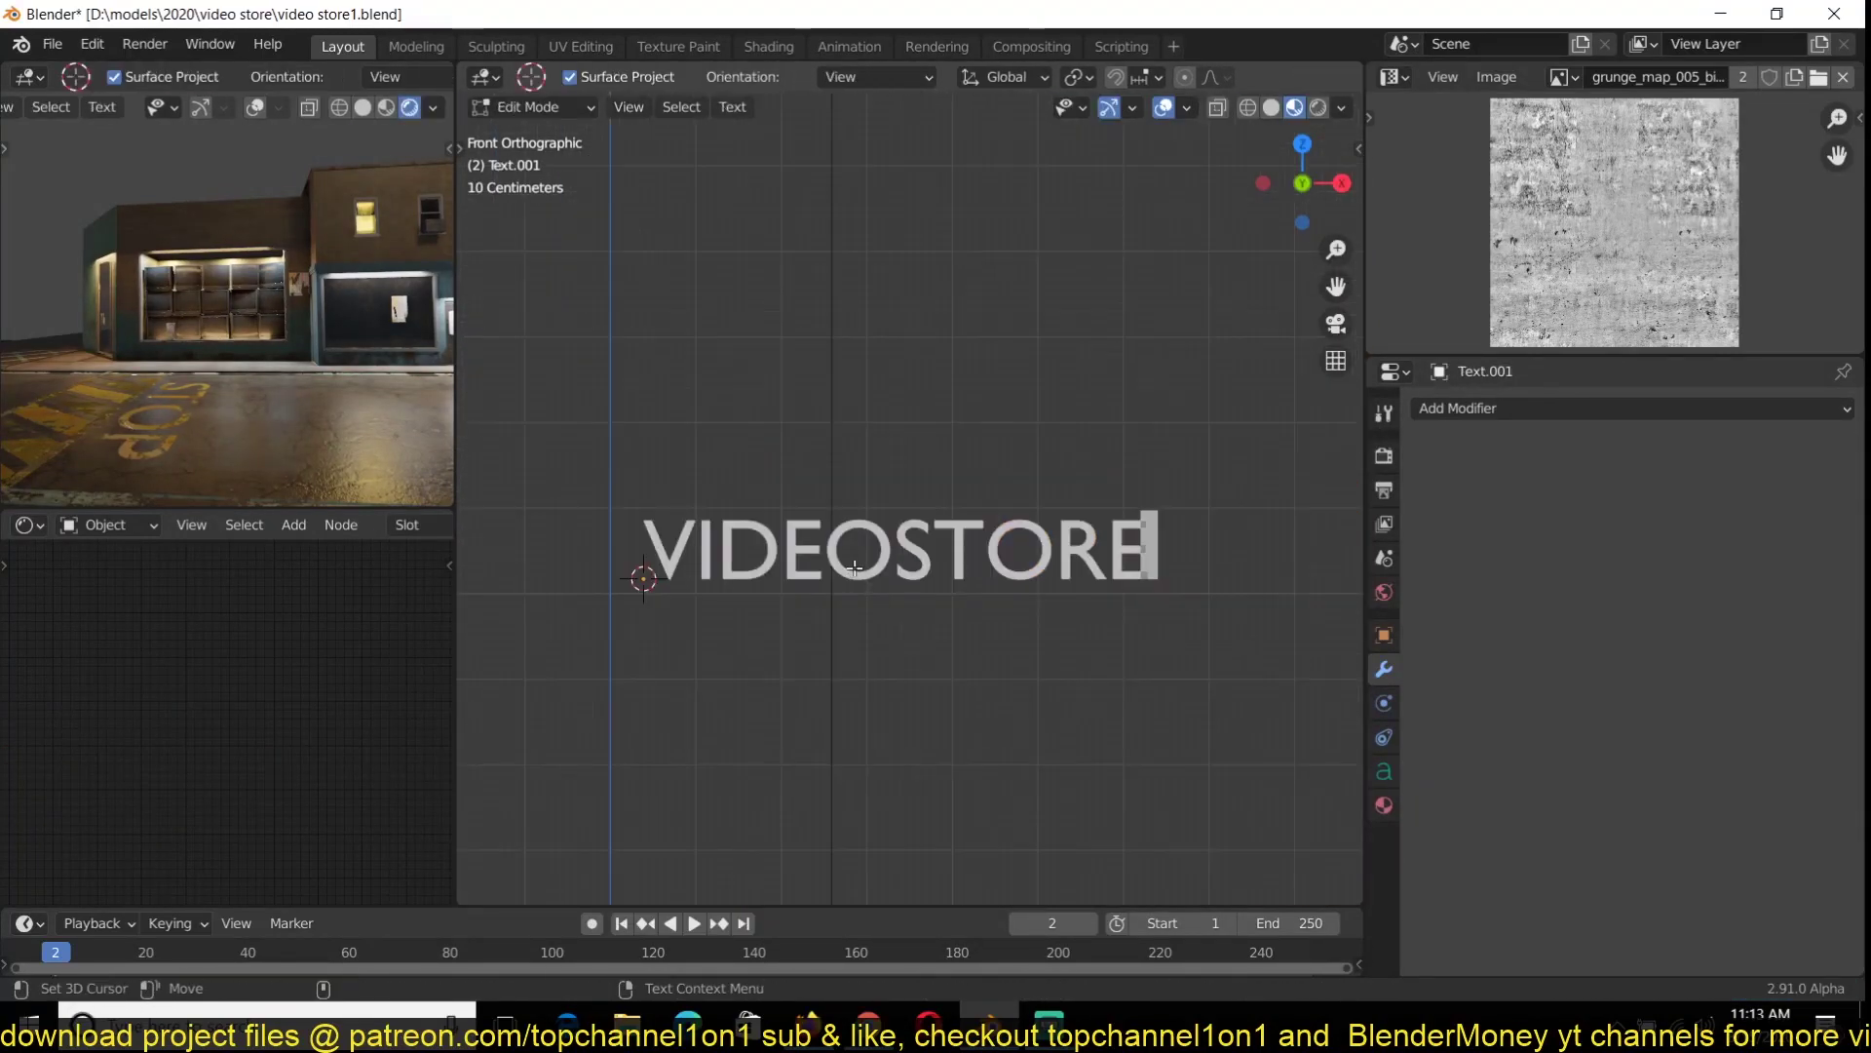
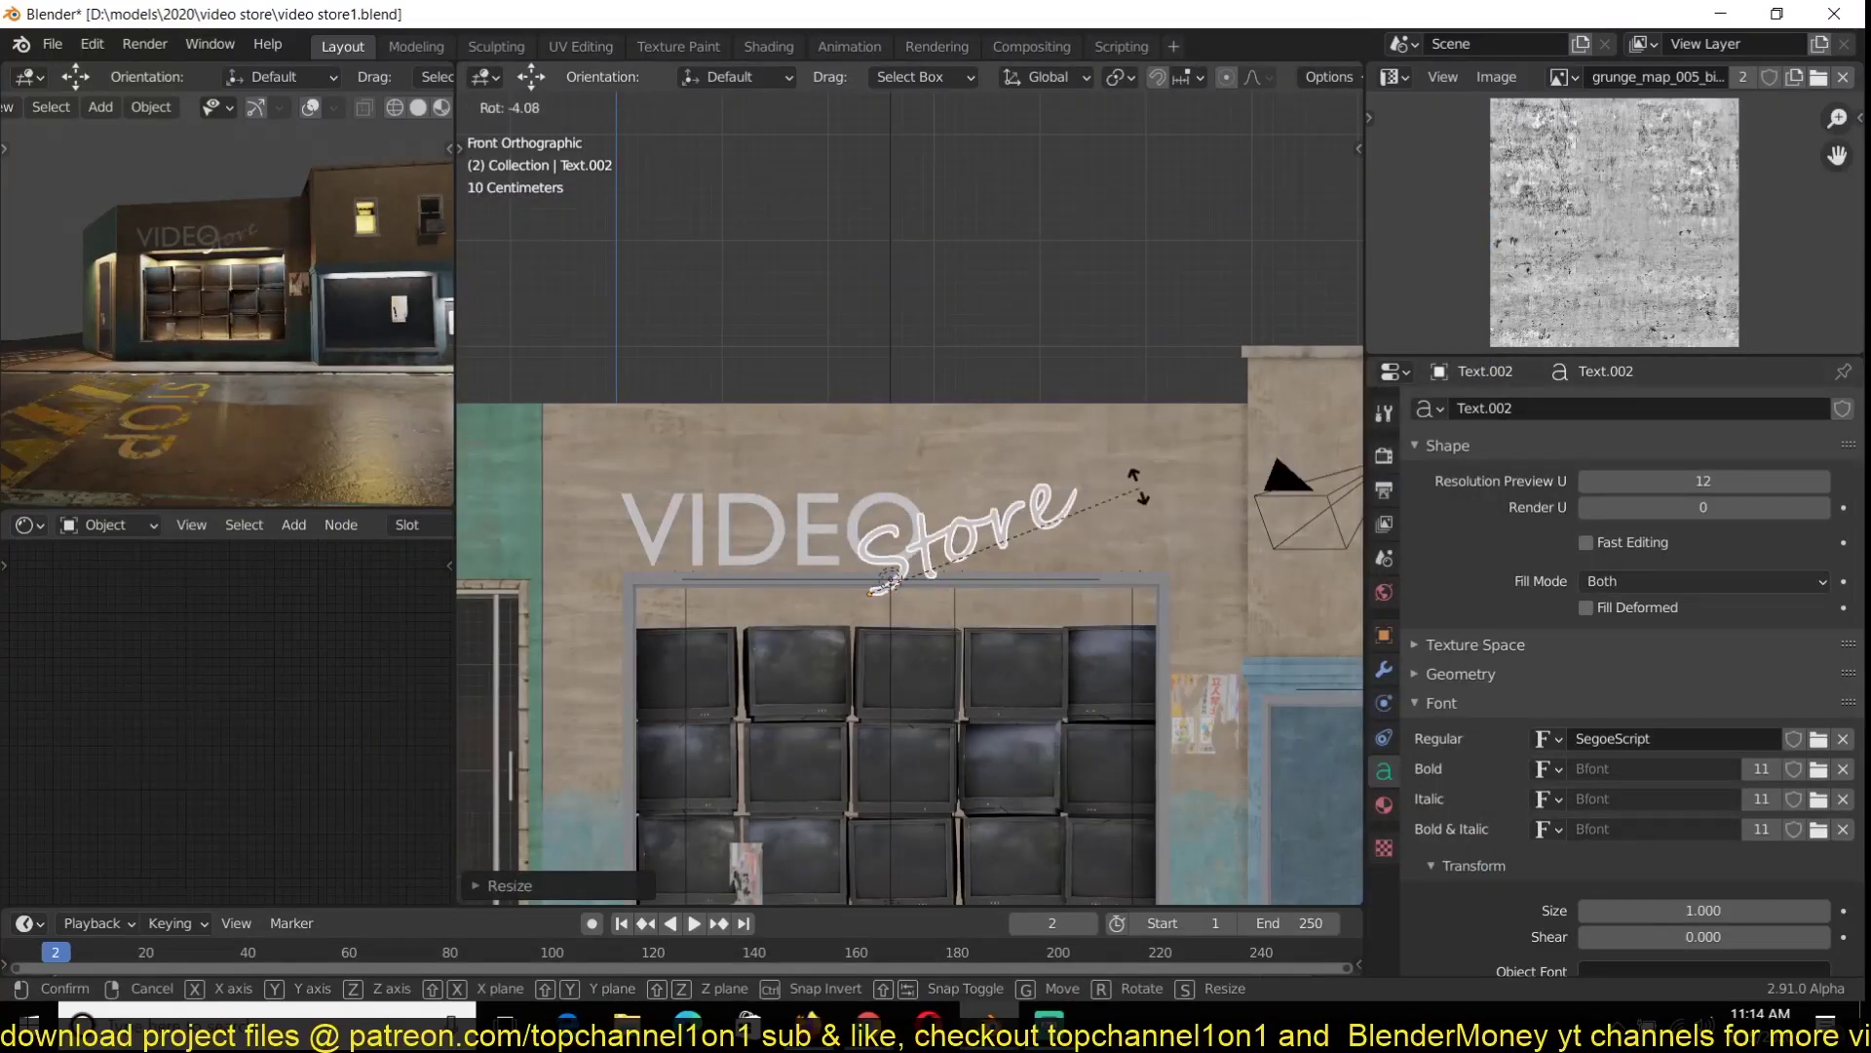
Save the file and slide the script word Store along Y relative to the VIDEO lettering
middle_drag(985, 499, 1043, 585)
key(ctrl+s)
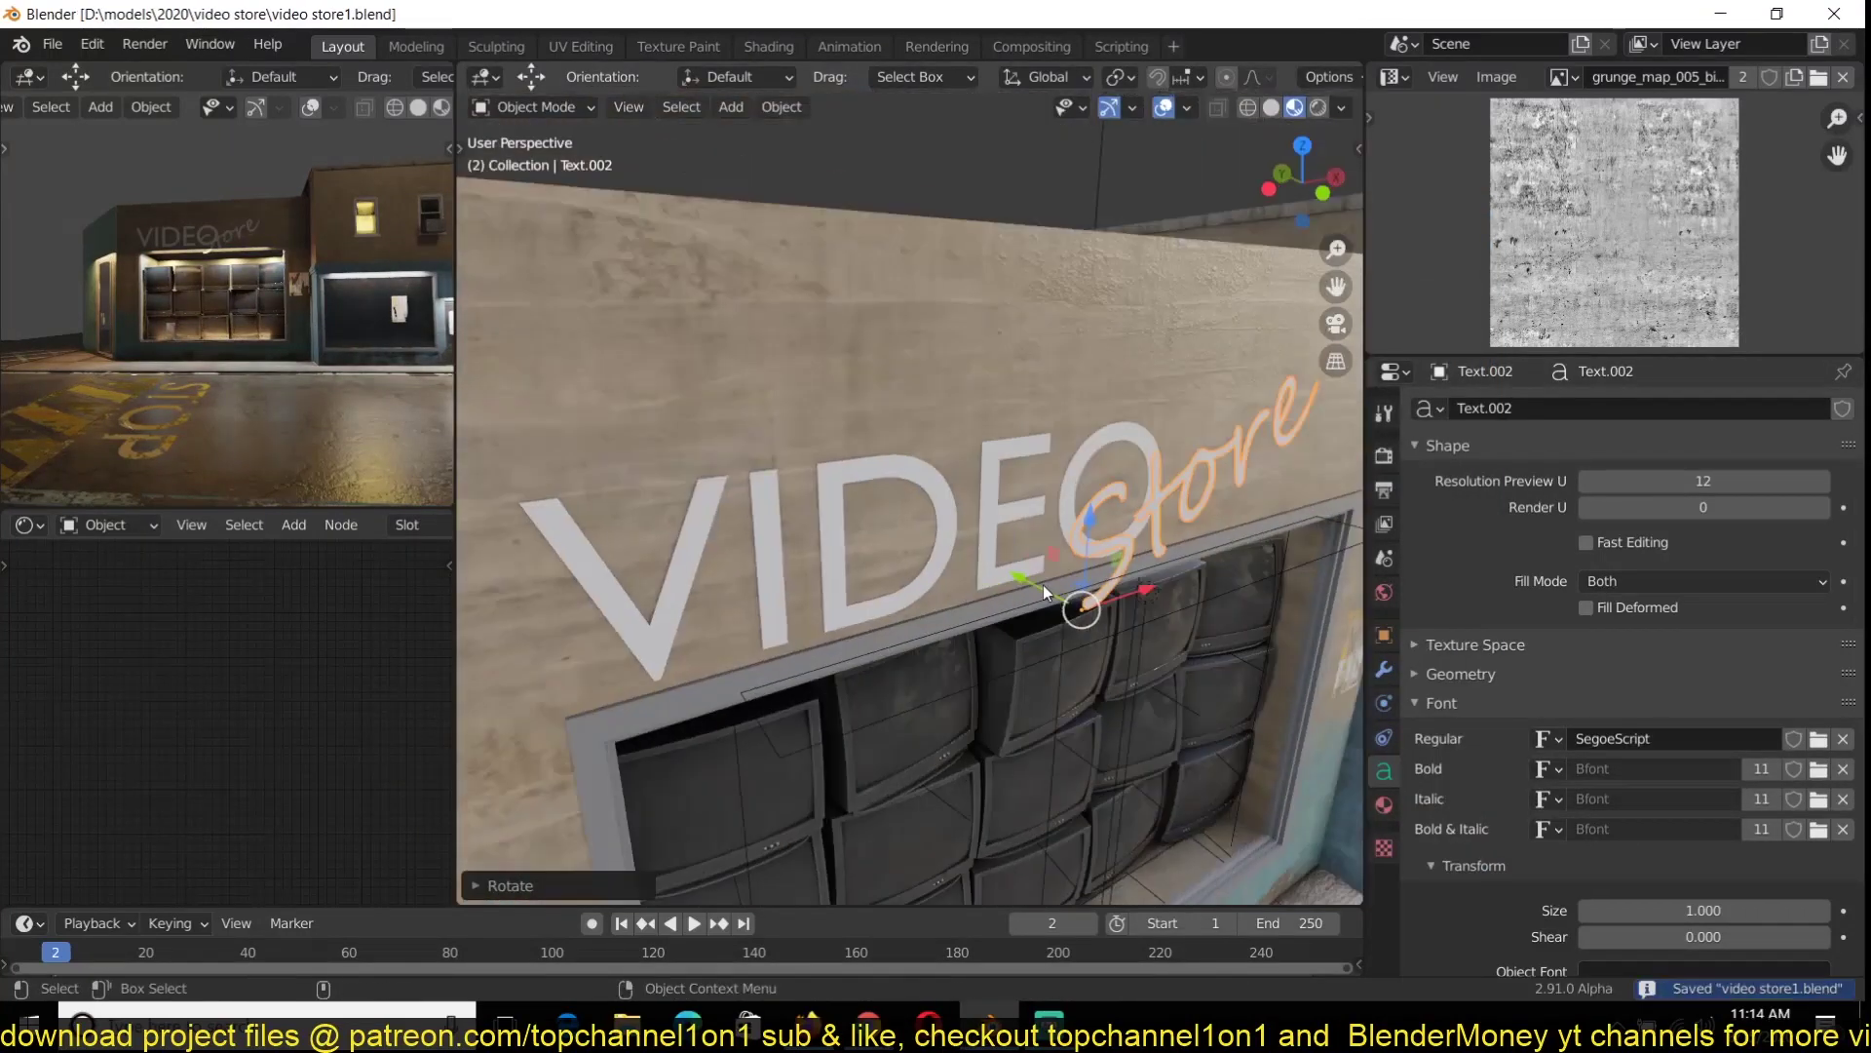
drag(1043, 585, 1052, 591)
middle_drag(1052, 591, 1080, 501)
Shift the VIDEO and Store lettering together relative to the wall, select VIDEO alone and save the file
click(1080, 500)
shift+click(1175, 490)
drag(990, 531, 990, 512)
click(1067, 488)
middle_drag(1067, 487, 1008, 511)
key(ctrl+s)
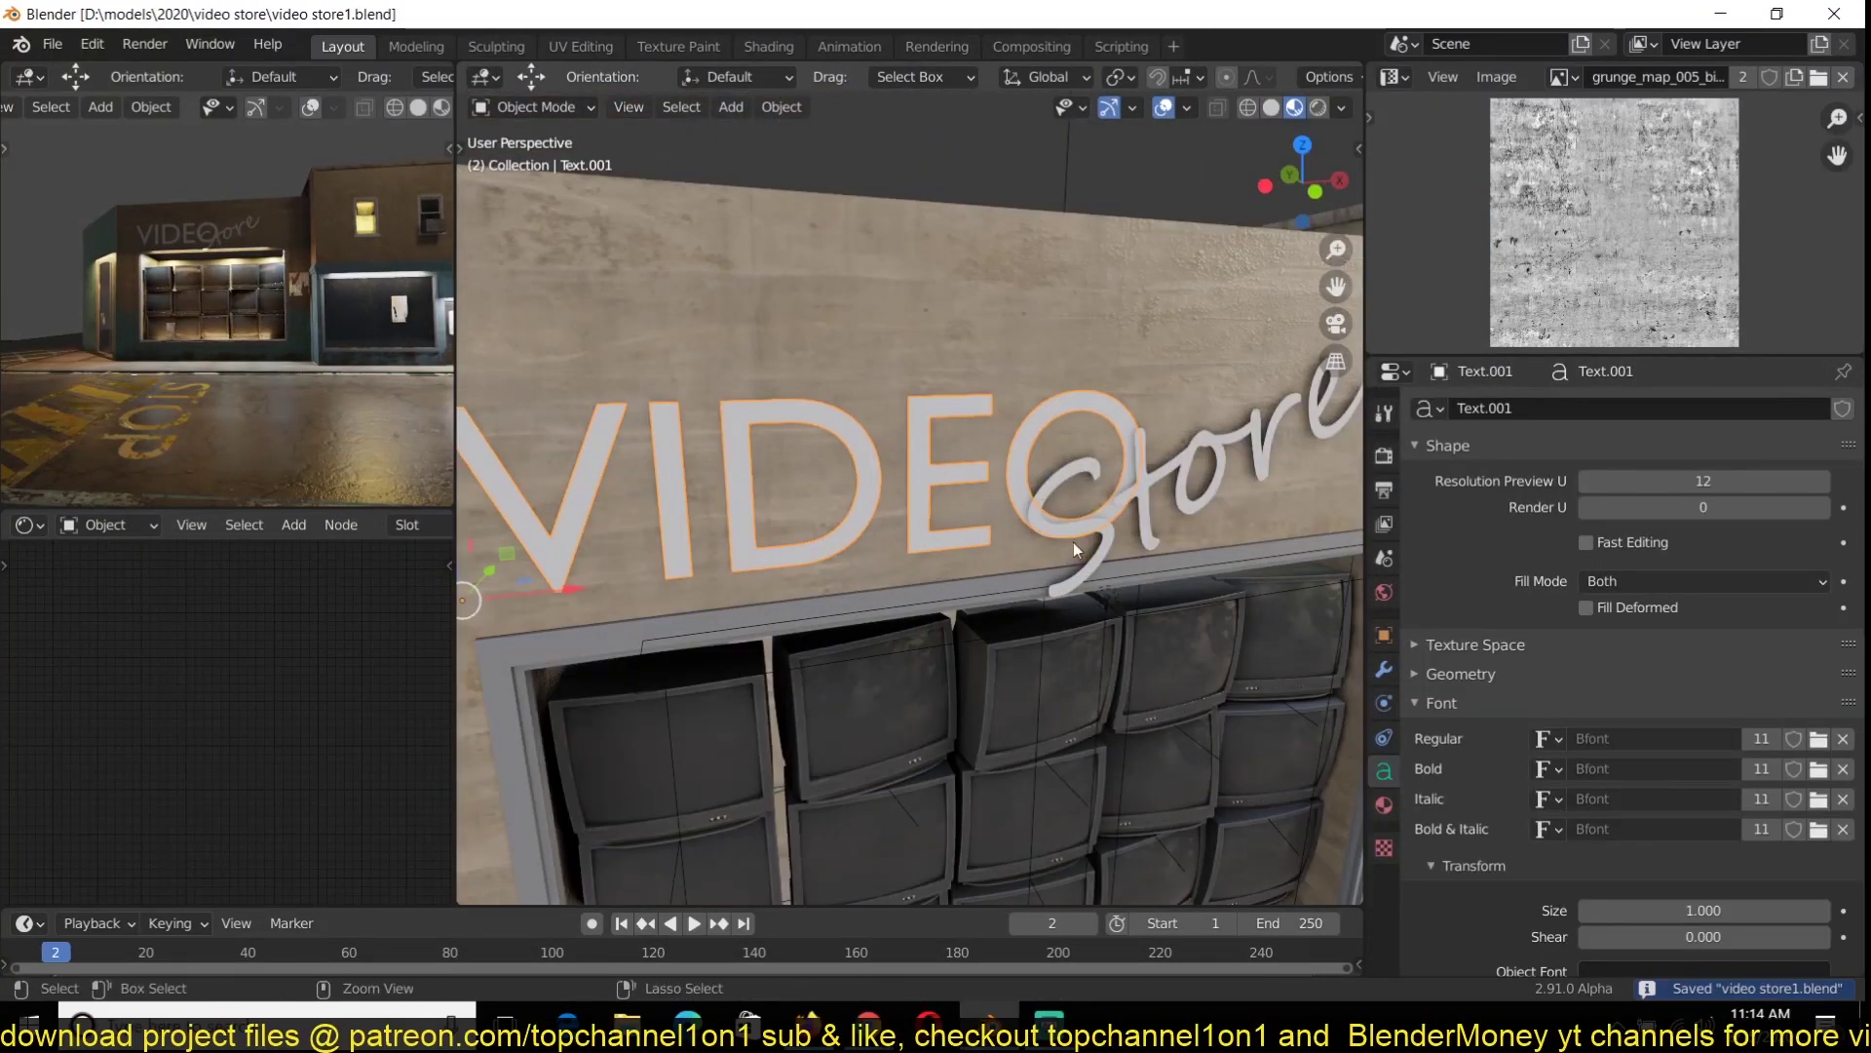
Duplicate the VIDEO text in place, isolate the copy in local view and save the file
key(shift+d)
right_click(979, 575)
key(KP_Divide)
key(ctrl+s)
scroll(950, 540, up, 1)
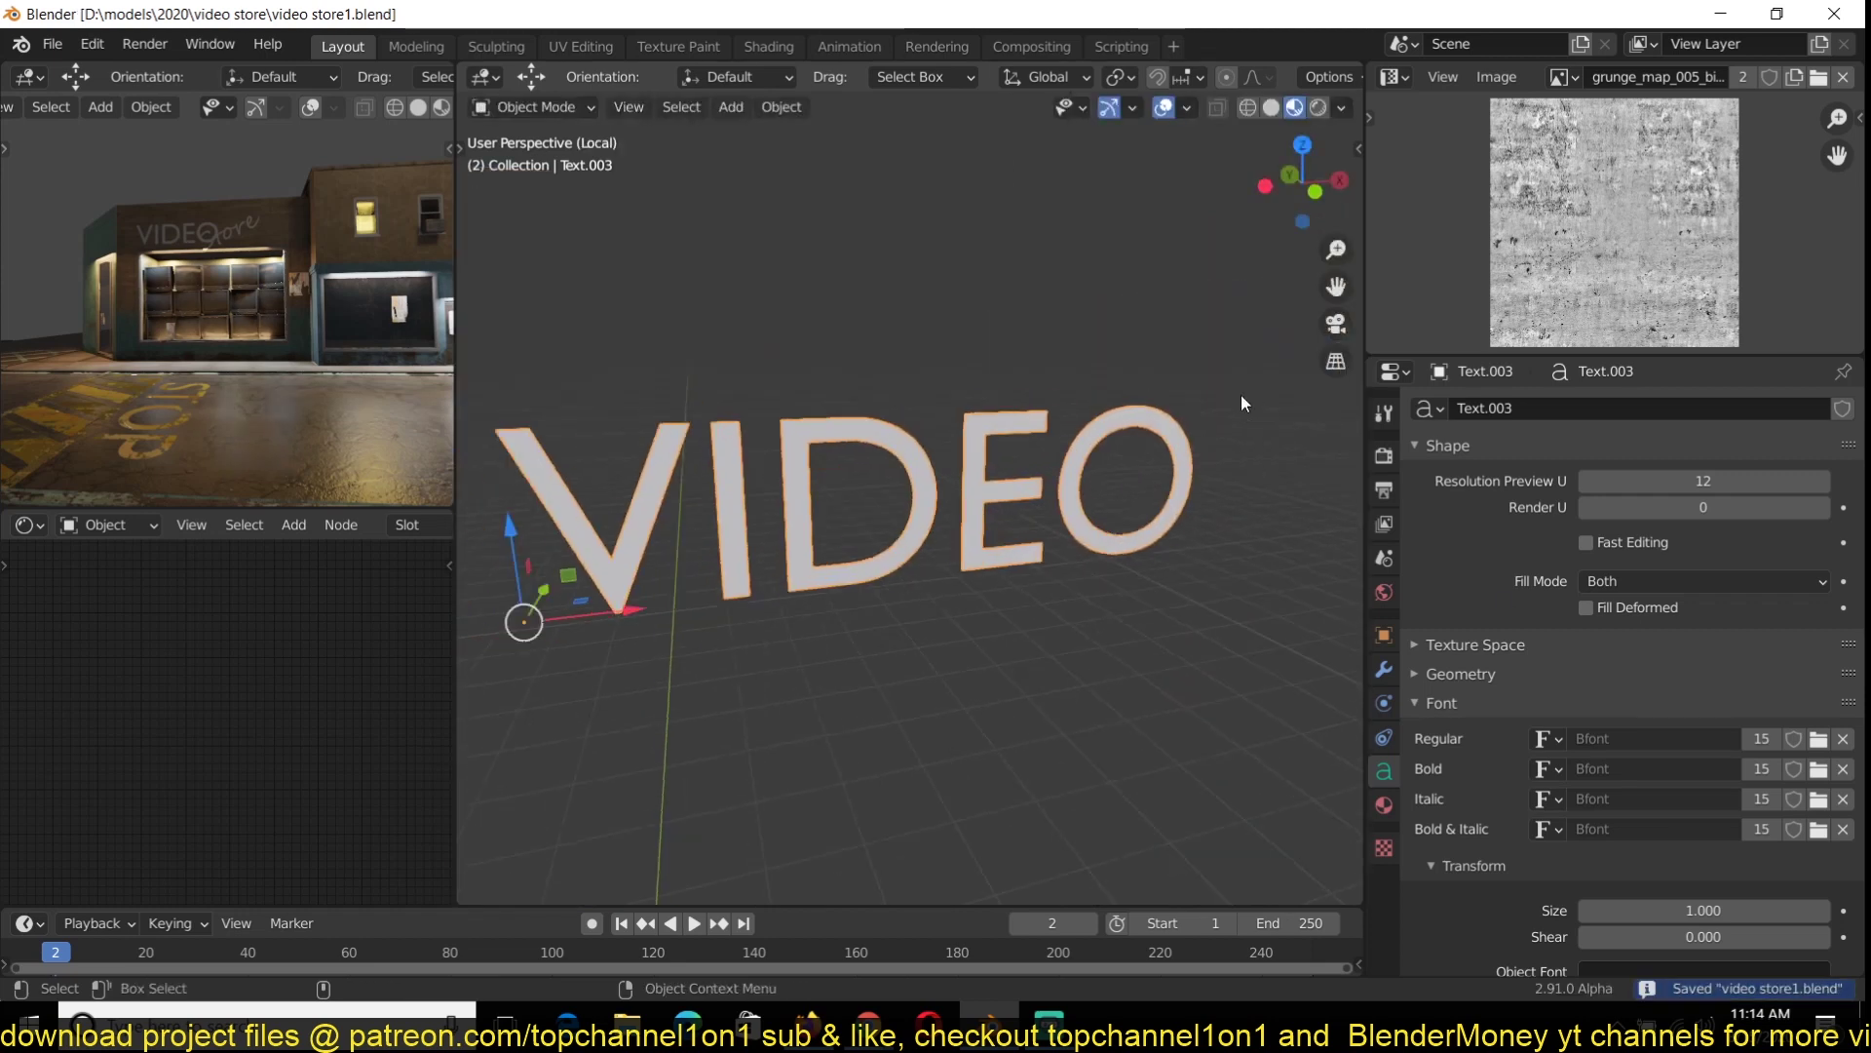
Convert the copied VIDEO text to a curve and set its bevel depth to 0.026 m, saving the file
click(781, 108)
click(1043, 744)
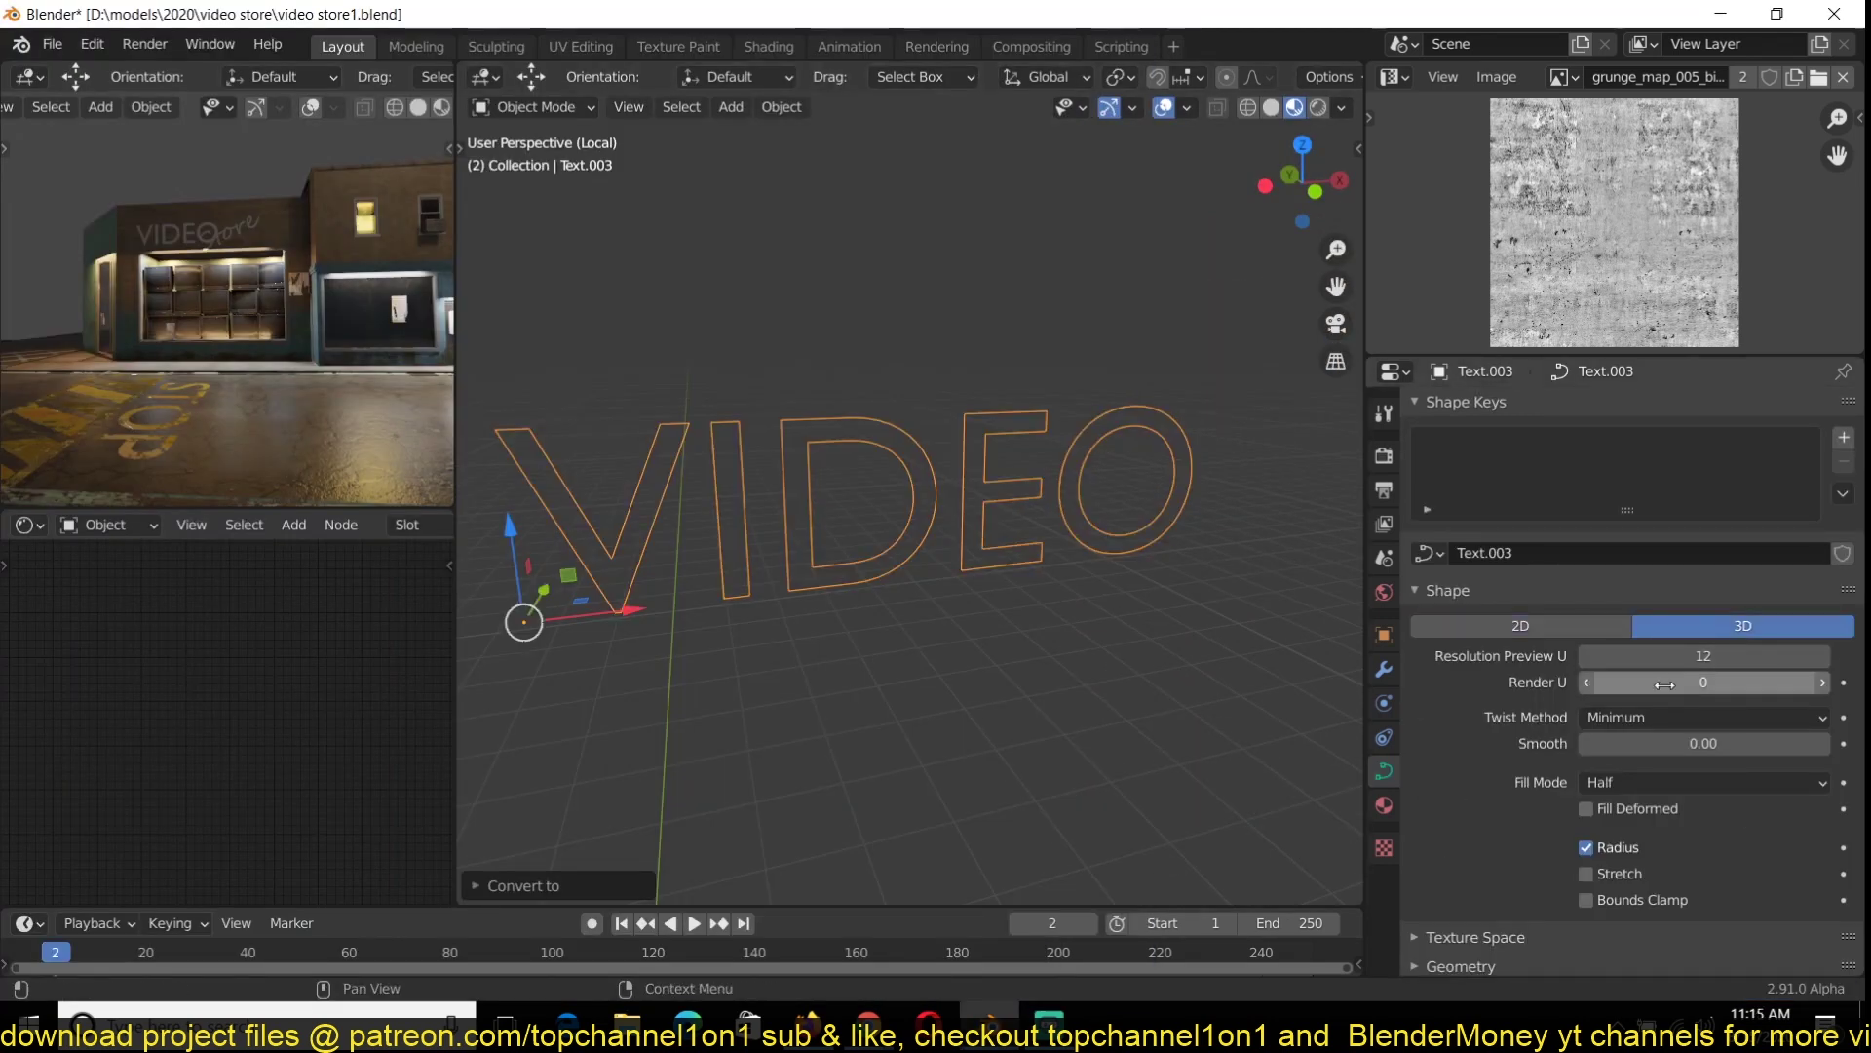
scroll(1656, 780, down, 6)
click(1461, 850)
drag(1704, 828, 1718, 827)
key(ctrl+s)
scroll(1128, 486, up, 4)
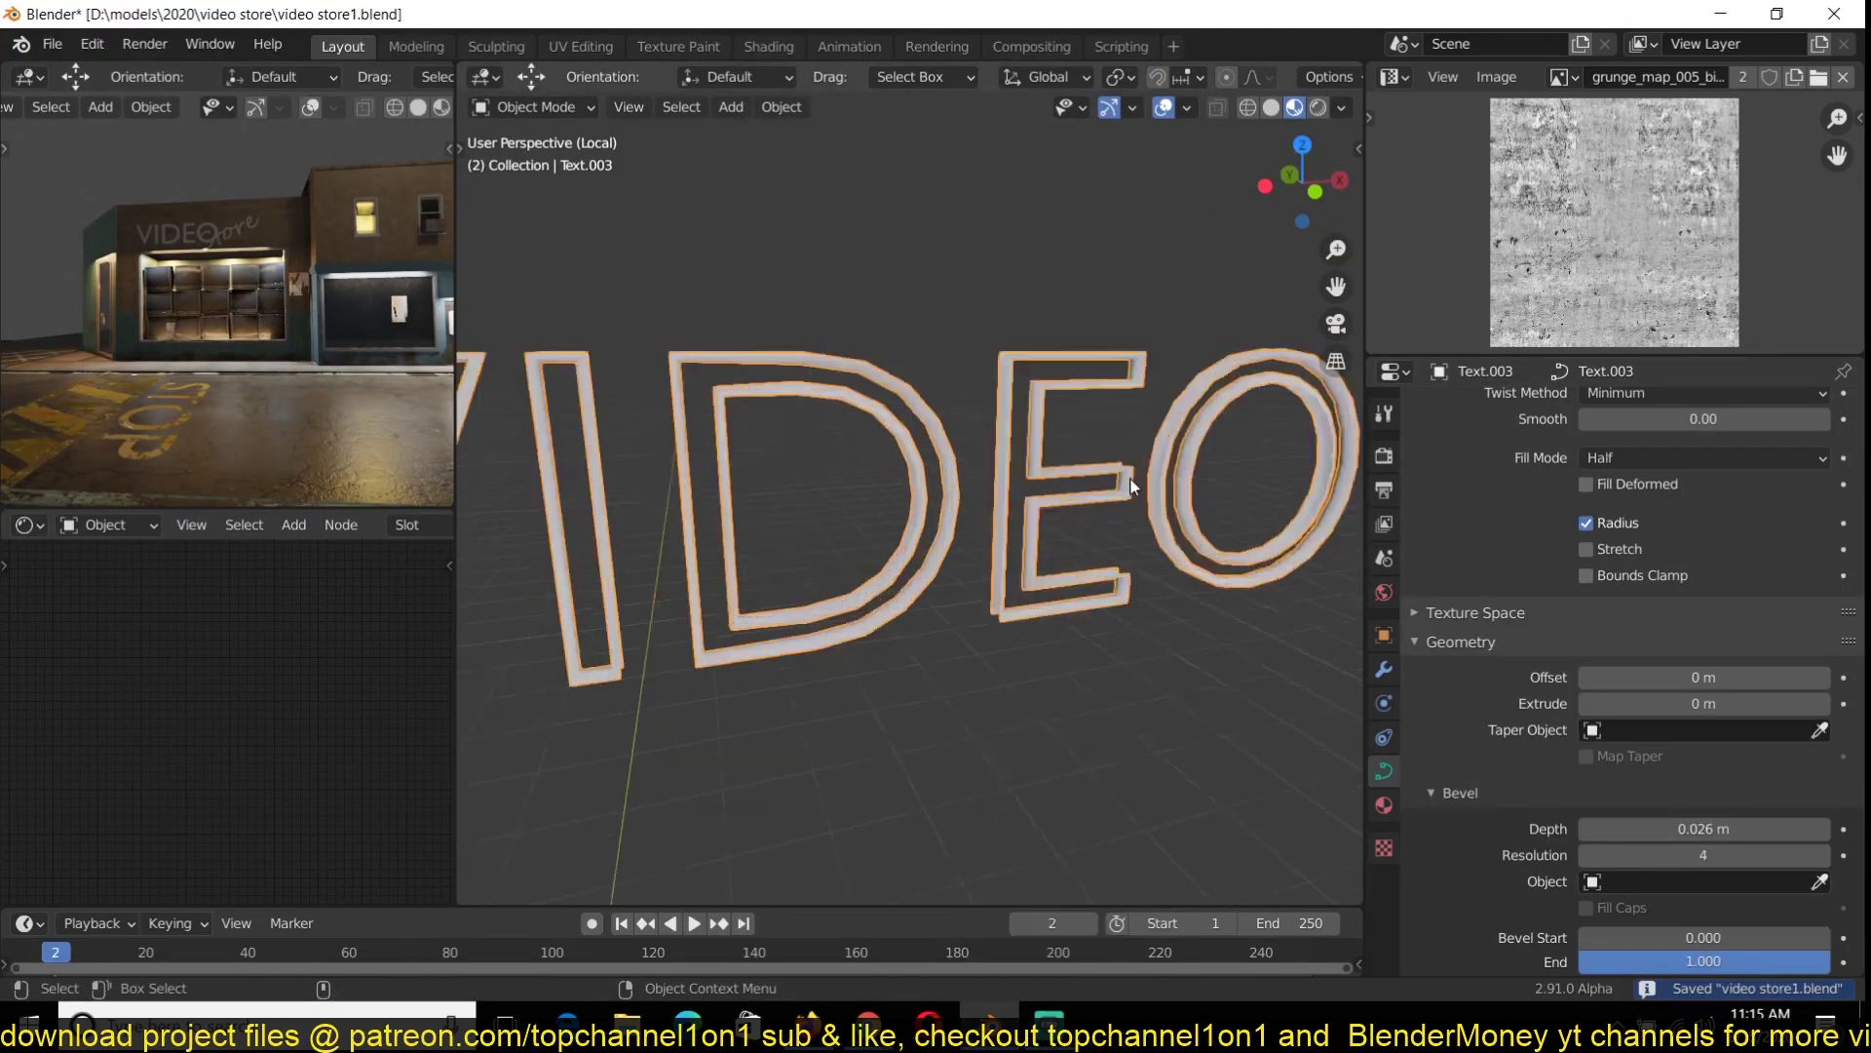
Change the fill mode of the VIDEO outline curve and save the file
middle_drag(1128, 486, 1111, 420)
scroll(1637, 624, up, 3)
click(1635, 613)
click(1613, 641)
scroll(1062, 507, down, 5)
middle_drag(1023, 468, 1073, 557)
key(ctrl+s)
Create a new material for the VIDEO outline, delete its default shader node and save the file
click(1384, 805)
click(1559, 510)
key(Home)
key(Delete)
scroll(241, 624, up, 10)
key(ctrl+s)
Add an Emission shader to the VIDEO outline material and connect it to the material output's surface
key(shift+a)
mouse_move(120, 767)
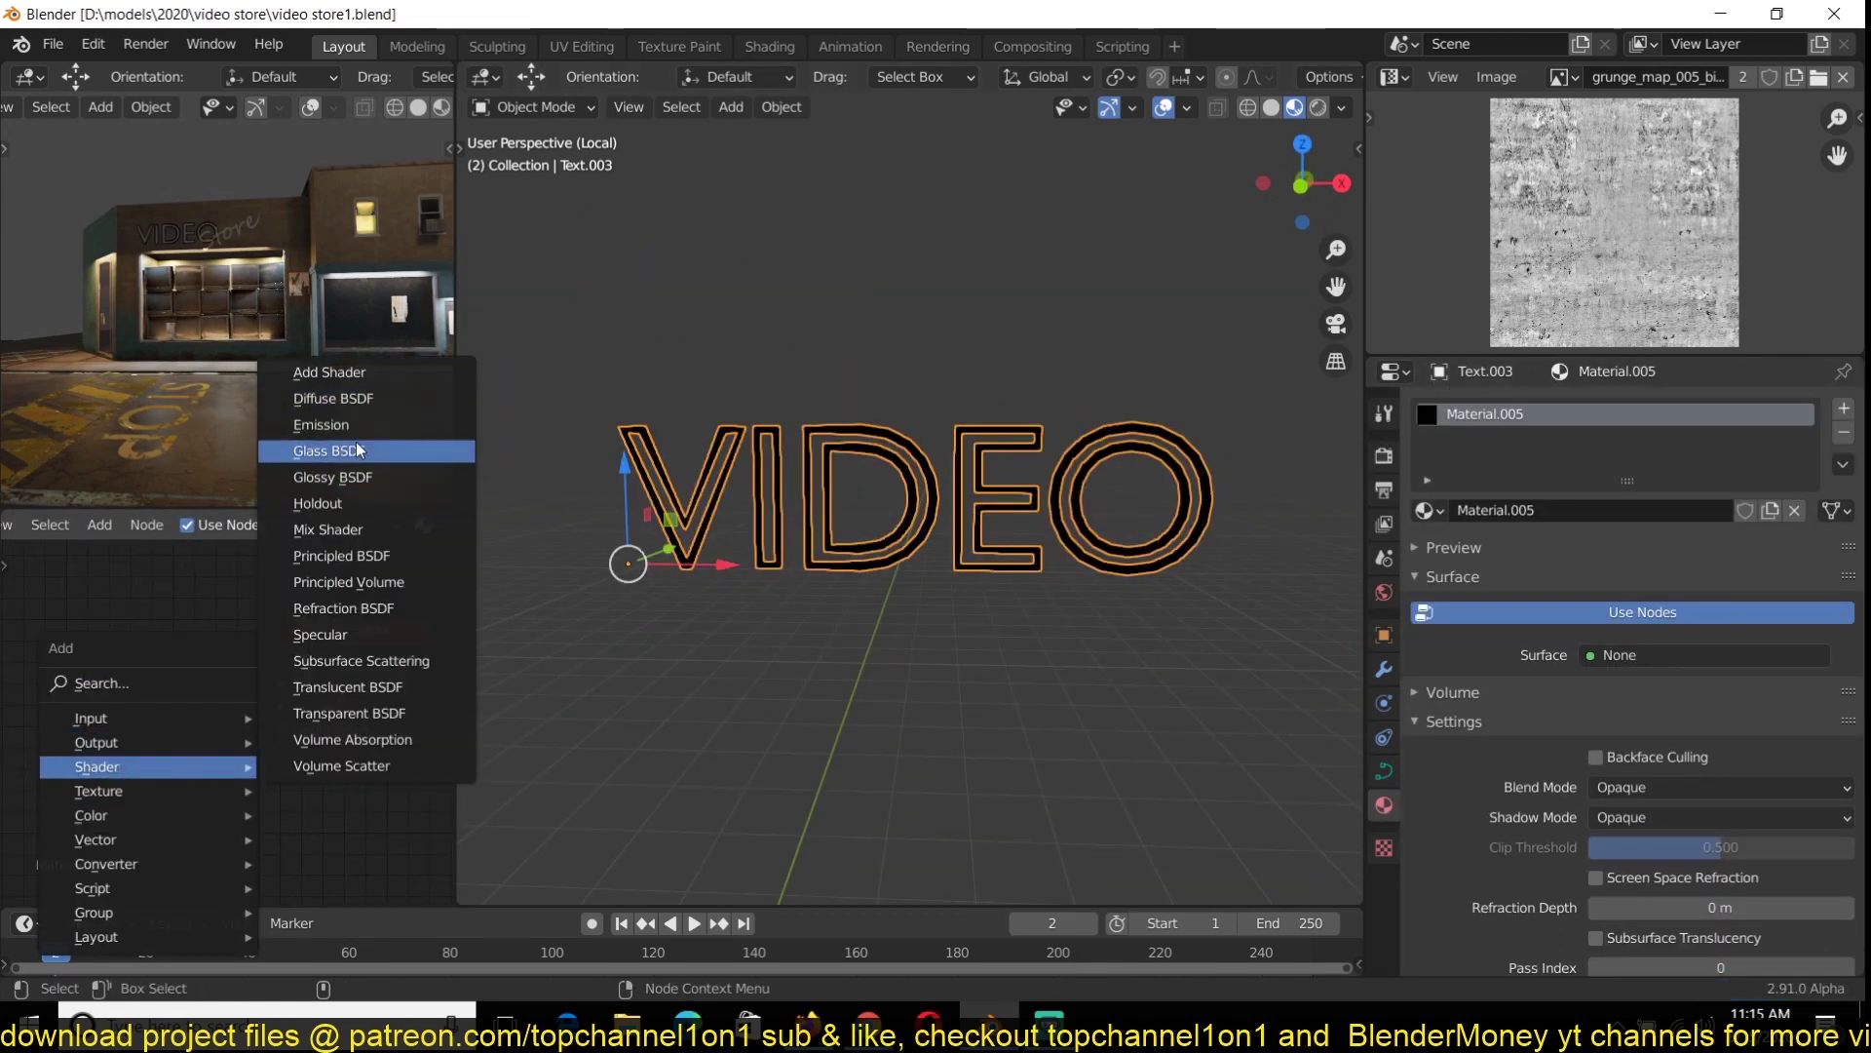
click(325, 425)
click(44, 643)
drag(187, 675, 281, 683)
scroll(813, 519, up, 4)
middle_drag(813, 519, 907, 492)
Set the Emission strength to 10 and its colour to bright cyan, saving the file
double_click(239, 704)
text(10)
key(Return)
key(ctrl+s)
click(275, 680)
drag(341, 448, 349, 376)
middle_drag(312, 739, 353, 754)
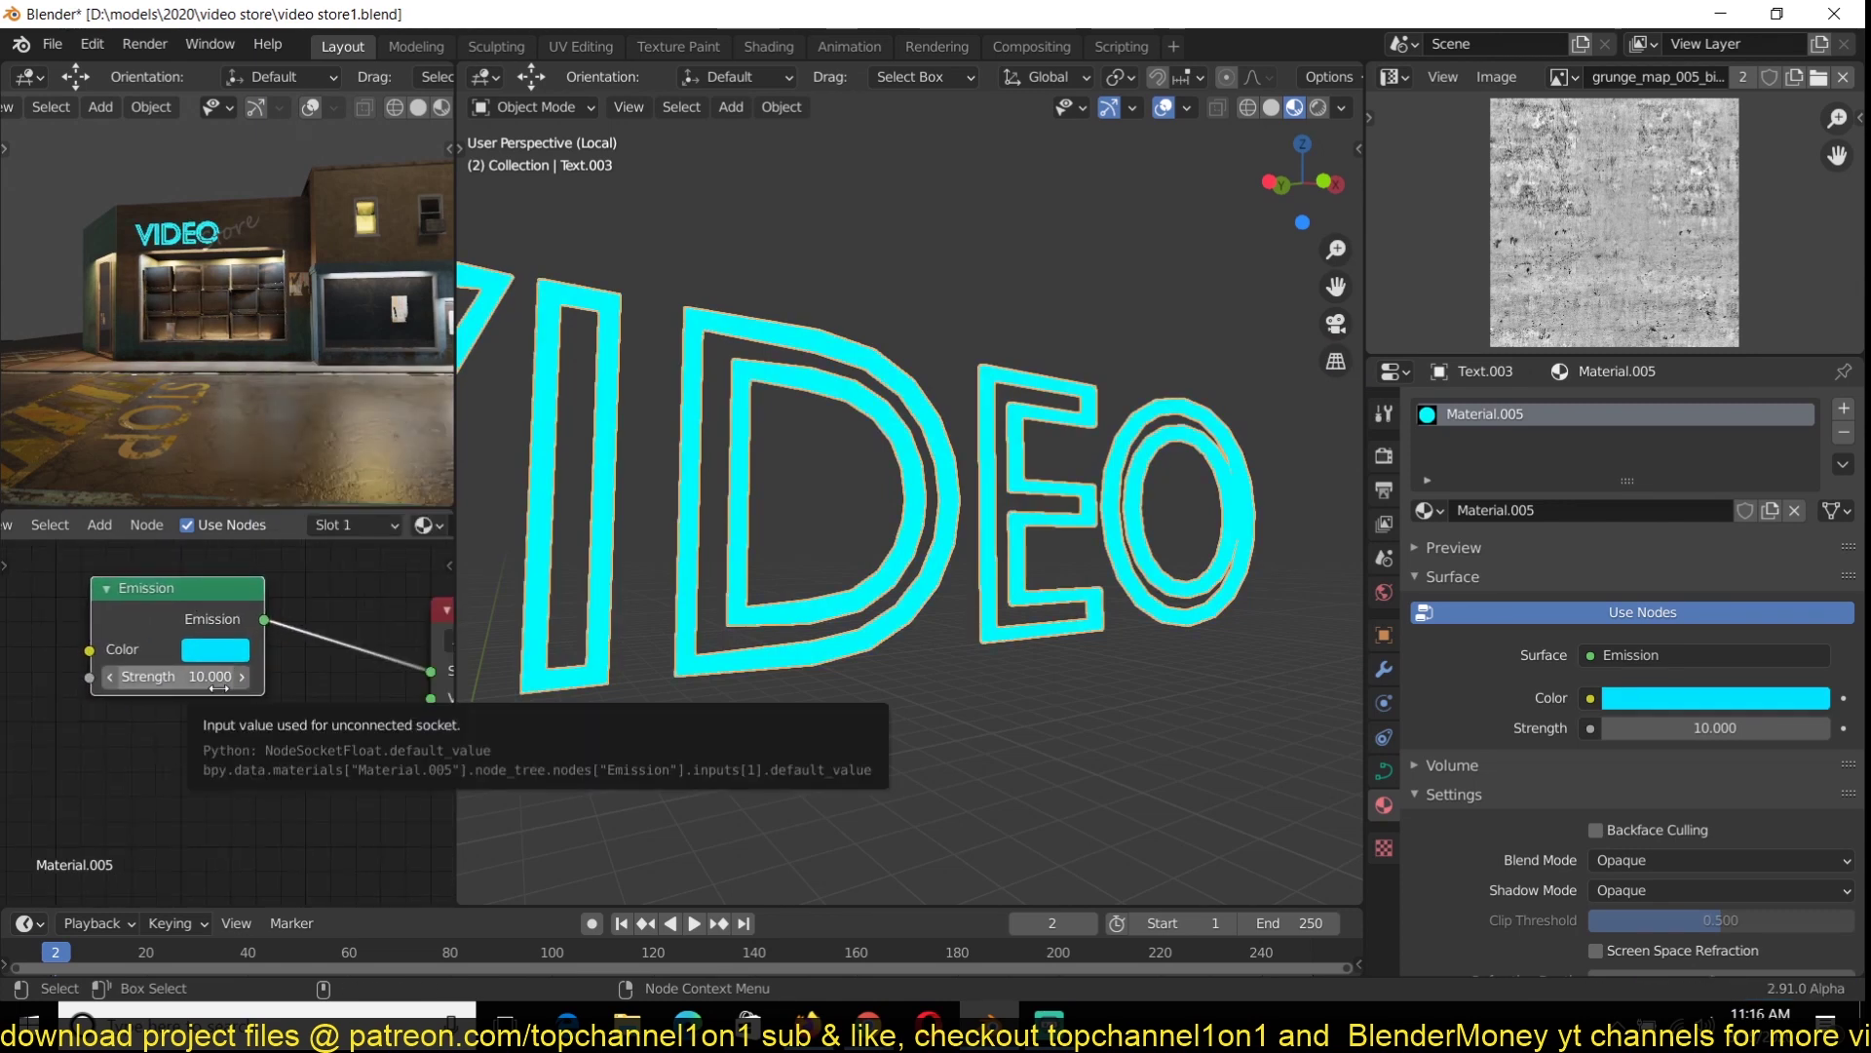
Add a Translucent BSDF node, connect it to the material output in place of Emission and colour it blue
key(shift+a)
mouse_move(195, 738)
click(354, 658)
drag(242, 785, 431, 671)
click(191, 817)
drag(258, 546, 234, 470)
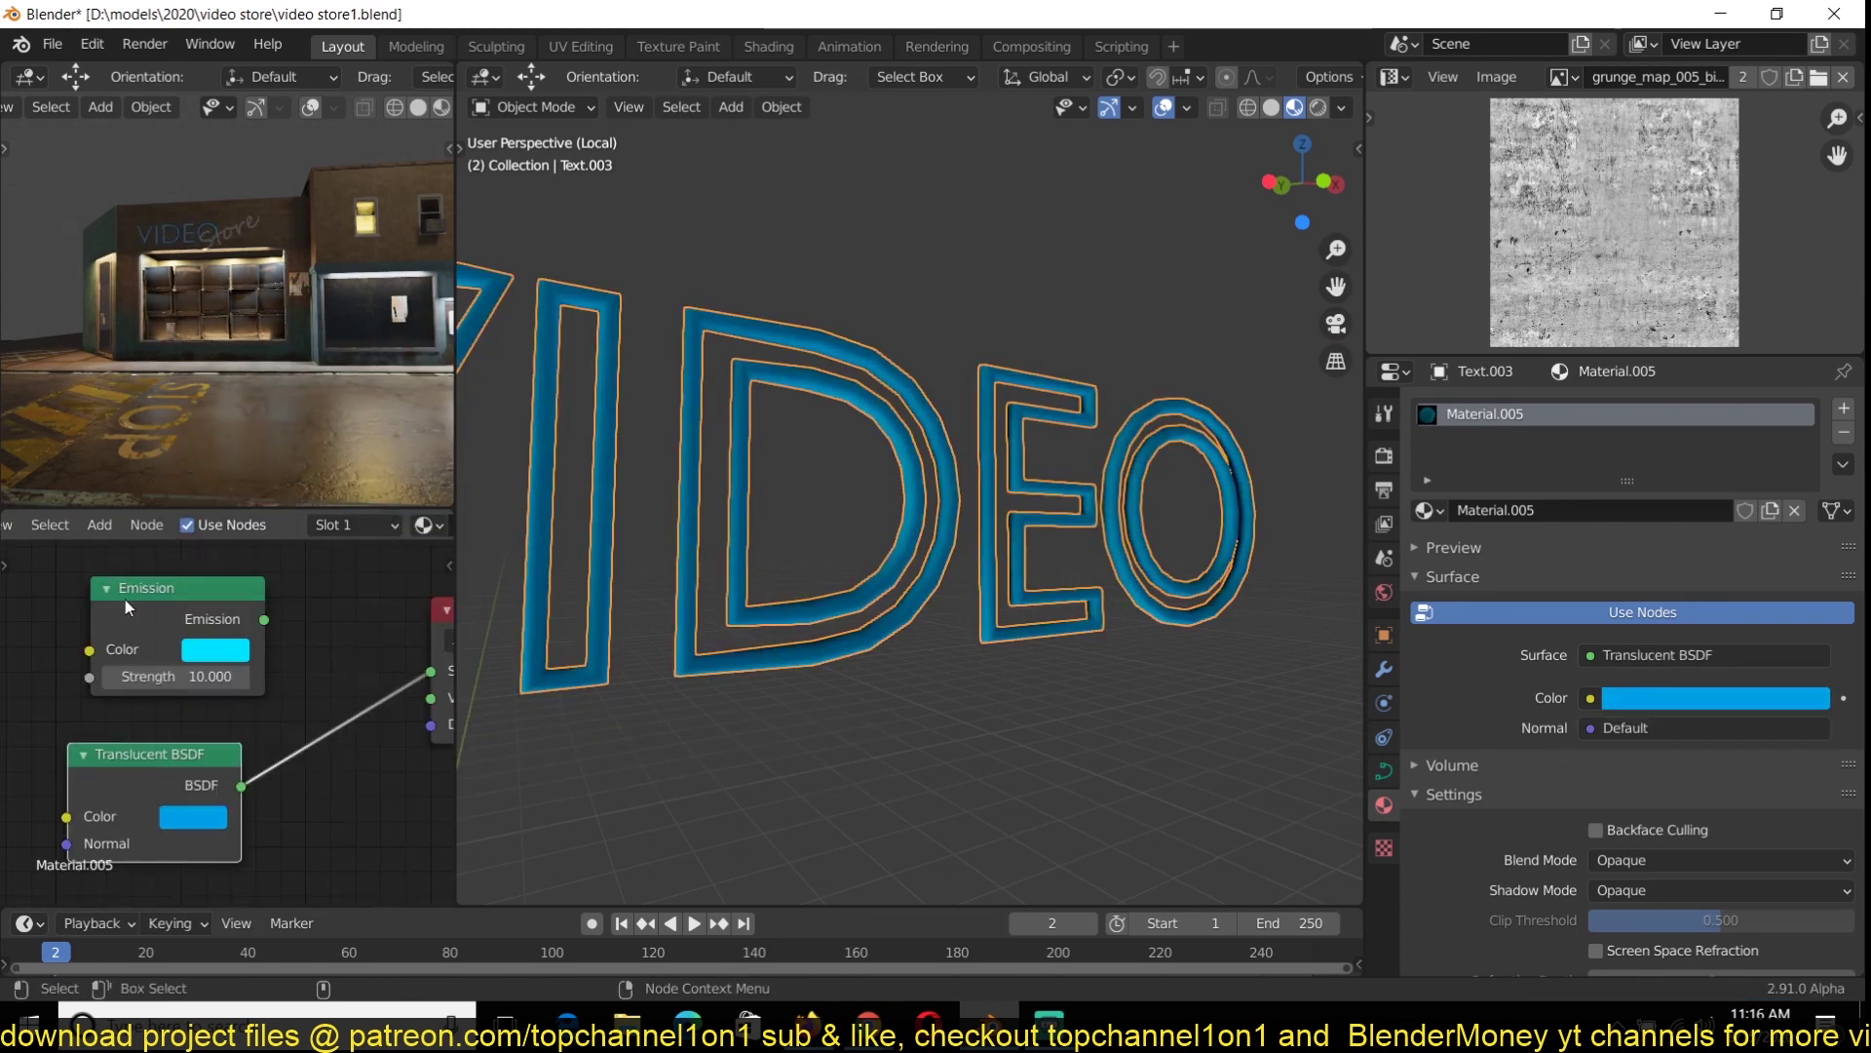
Add a Fresnel node and arrange the Emission and Translucent BSDF nodes to make room
drag(125, 597, 127, 495)
key(shift+a)
click(295, 252)
key(shift+a)
middle_drag(339, 688, 278, 736)
scroll(220, 716, down, 1)
drag(200, 694, 75, 614)
drag(180, 801, 217, 730)
scroll(700, 543, down, 5)
Add a point light near the letter V, adjust its position and reselect the VIDEO outline
click(699, 541)
key(shift+a)
mouse_move(658, 817)
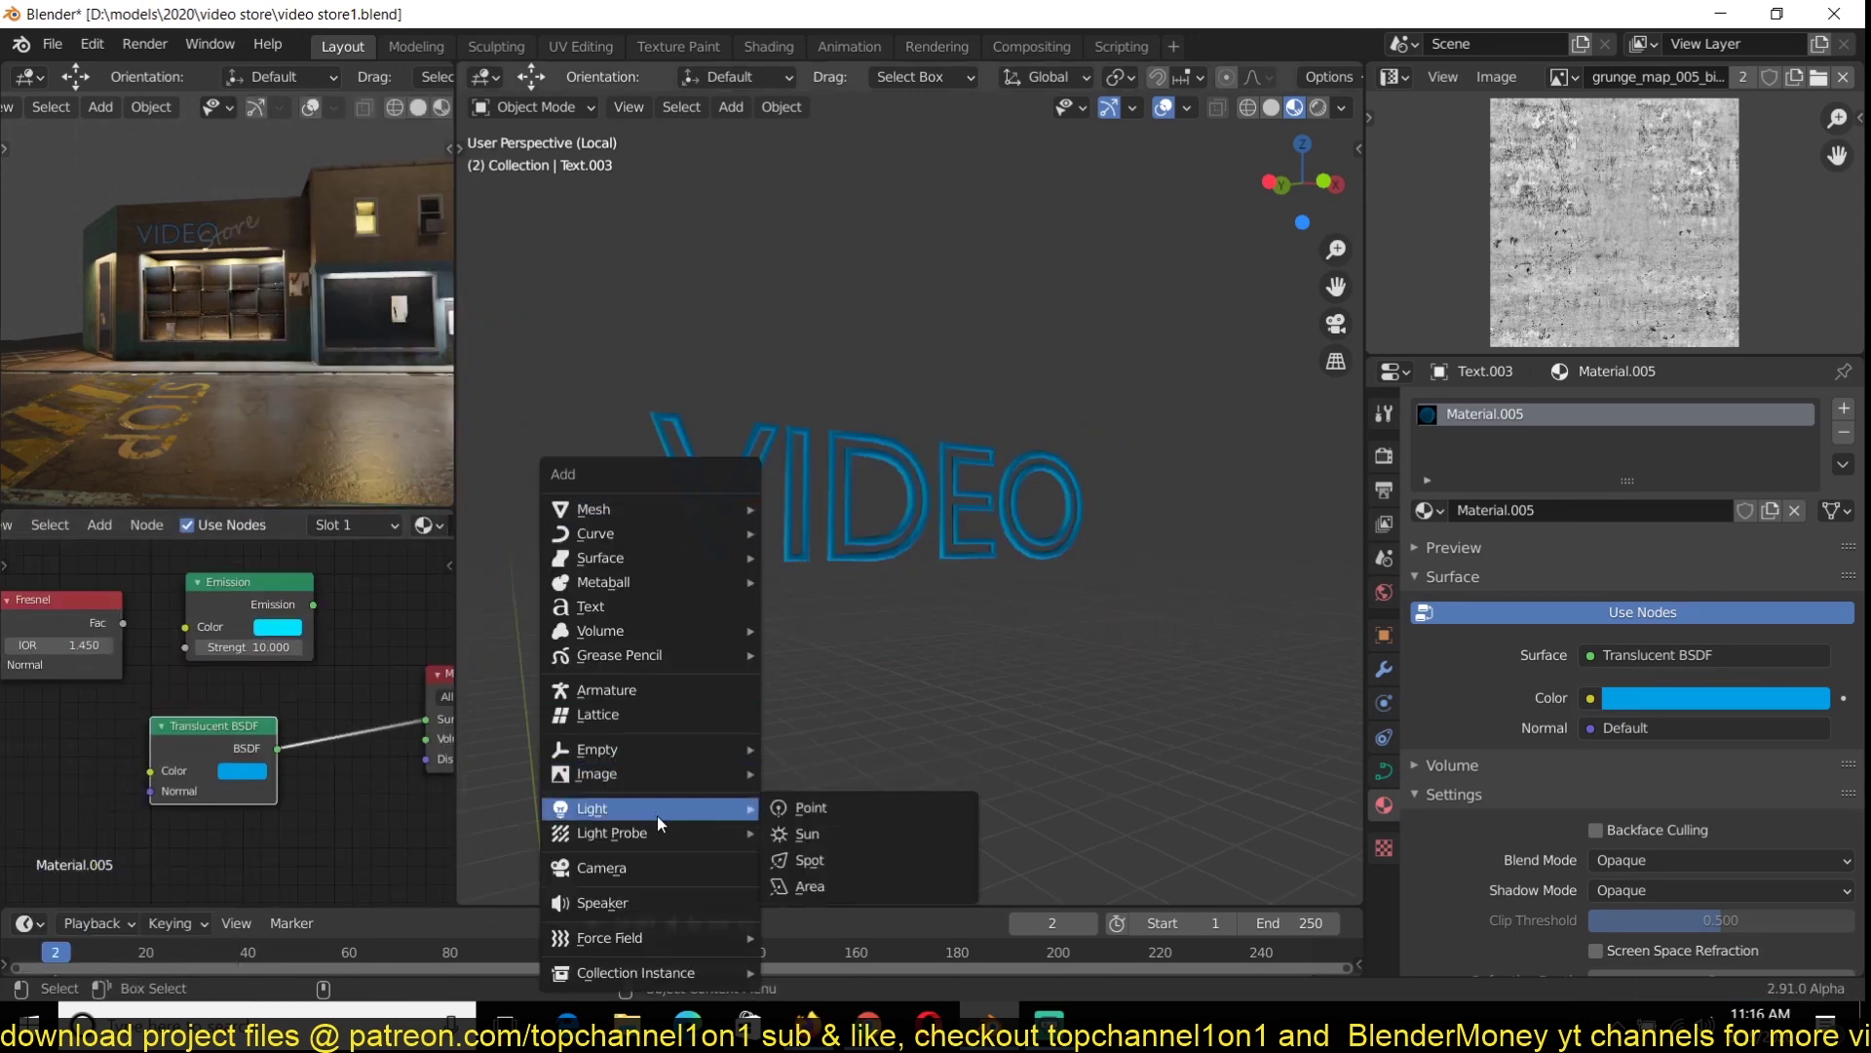
click(811, 808)
scroll(1003, 647, up, 3)
middle_drag(1003, 646, 1003, 707)
drag(780, 594, 780, 579)
click(817, 629)
Replace the blue Translucent BSDF with a new one and combine it with Emission through a Mix Shader into the output
middle_drag(256, 726, 242, 748)
key(x)
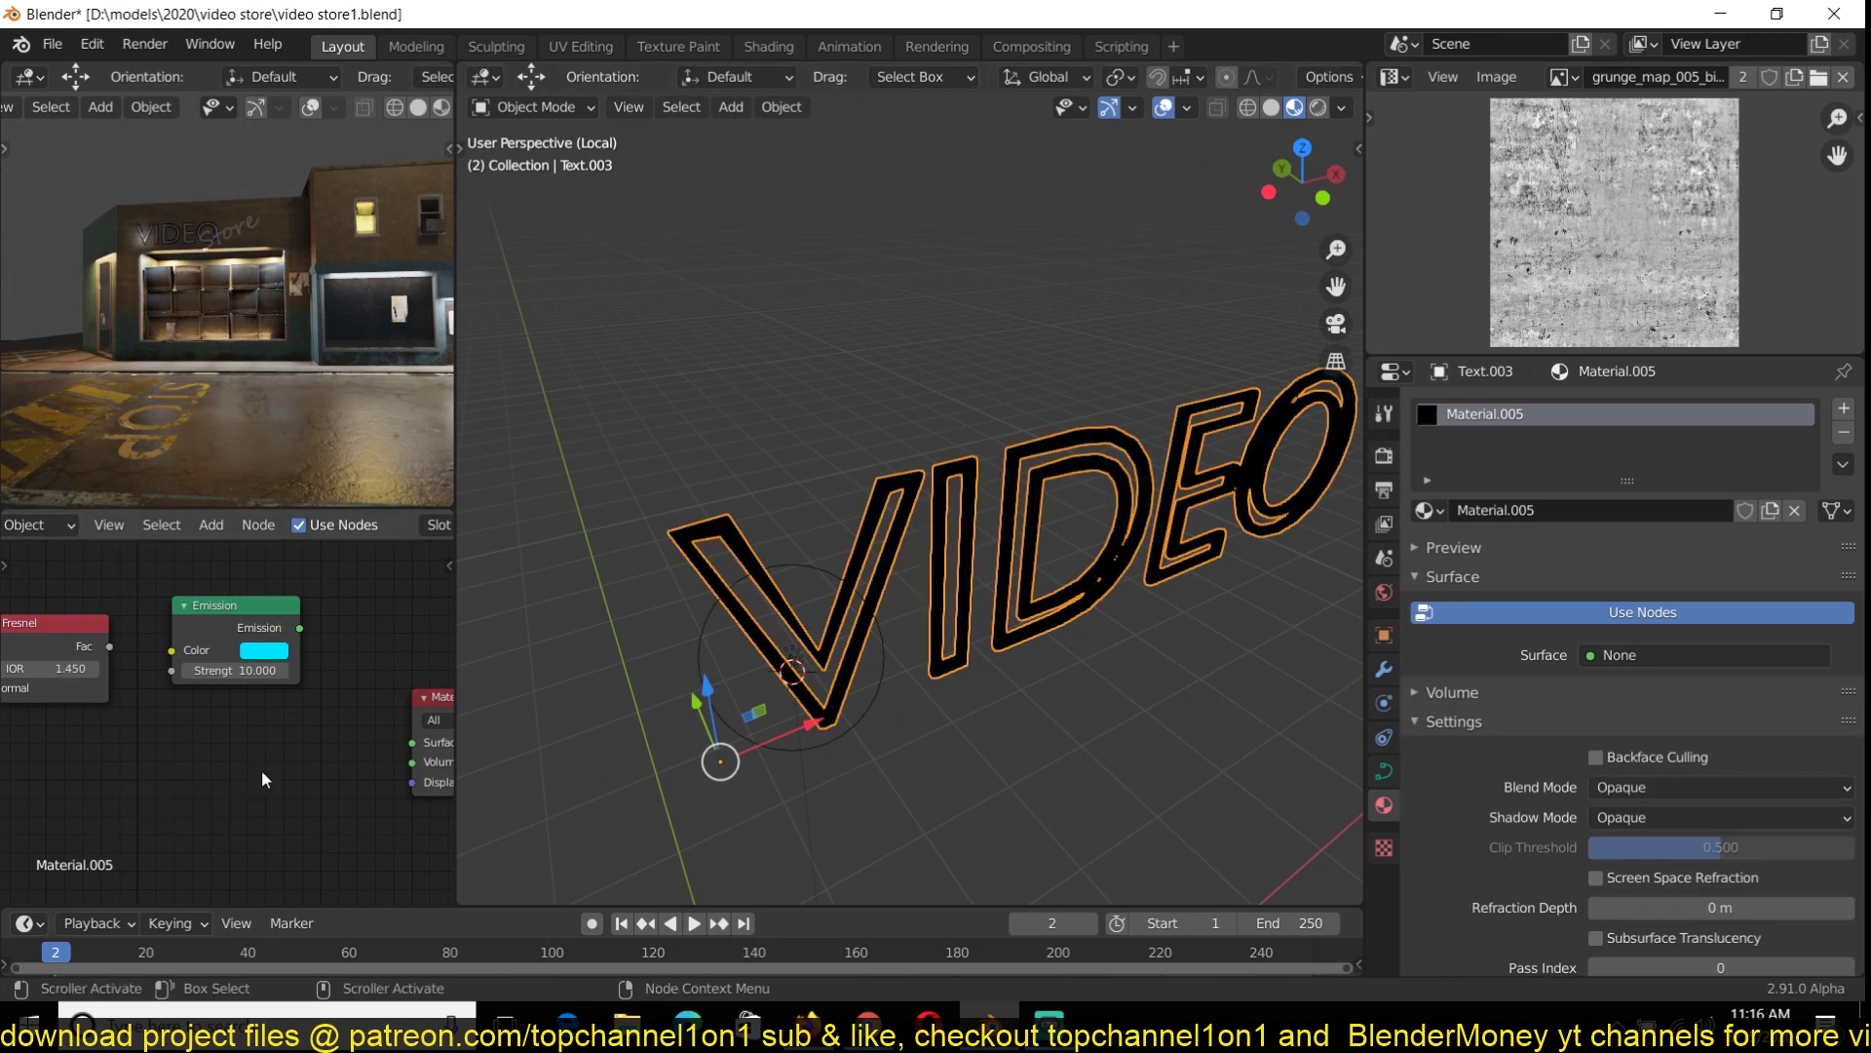
key(shift+a)
mouse_move(168, 805)
click(392, 723)
click(177, 733)
ctrl+shift+right_drag(242, 745, 253, 599)
drag(429, 699, 411, 744)
middle_drag(9, 621, 254, 612)
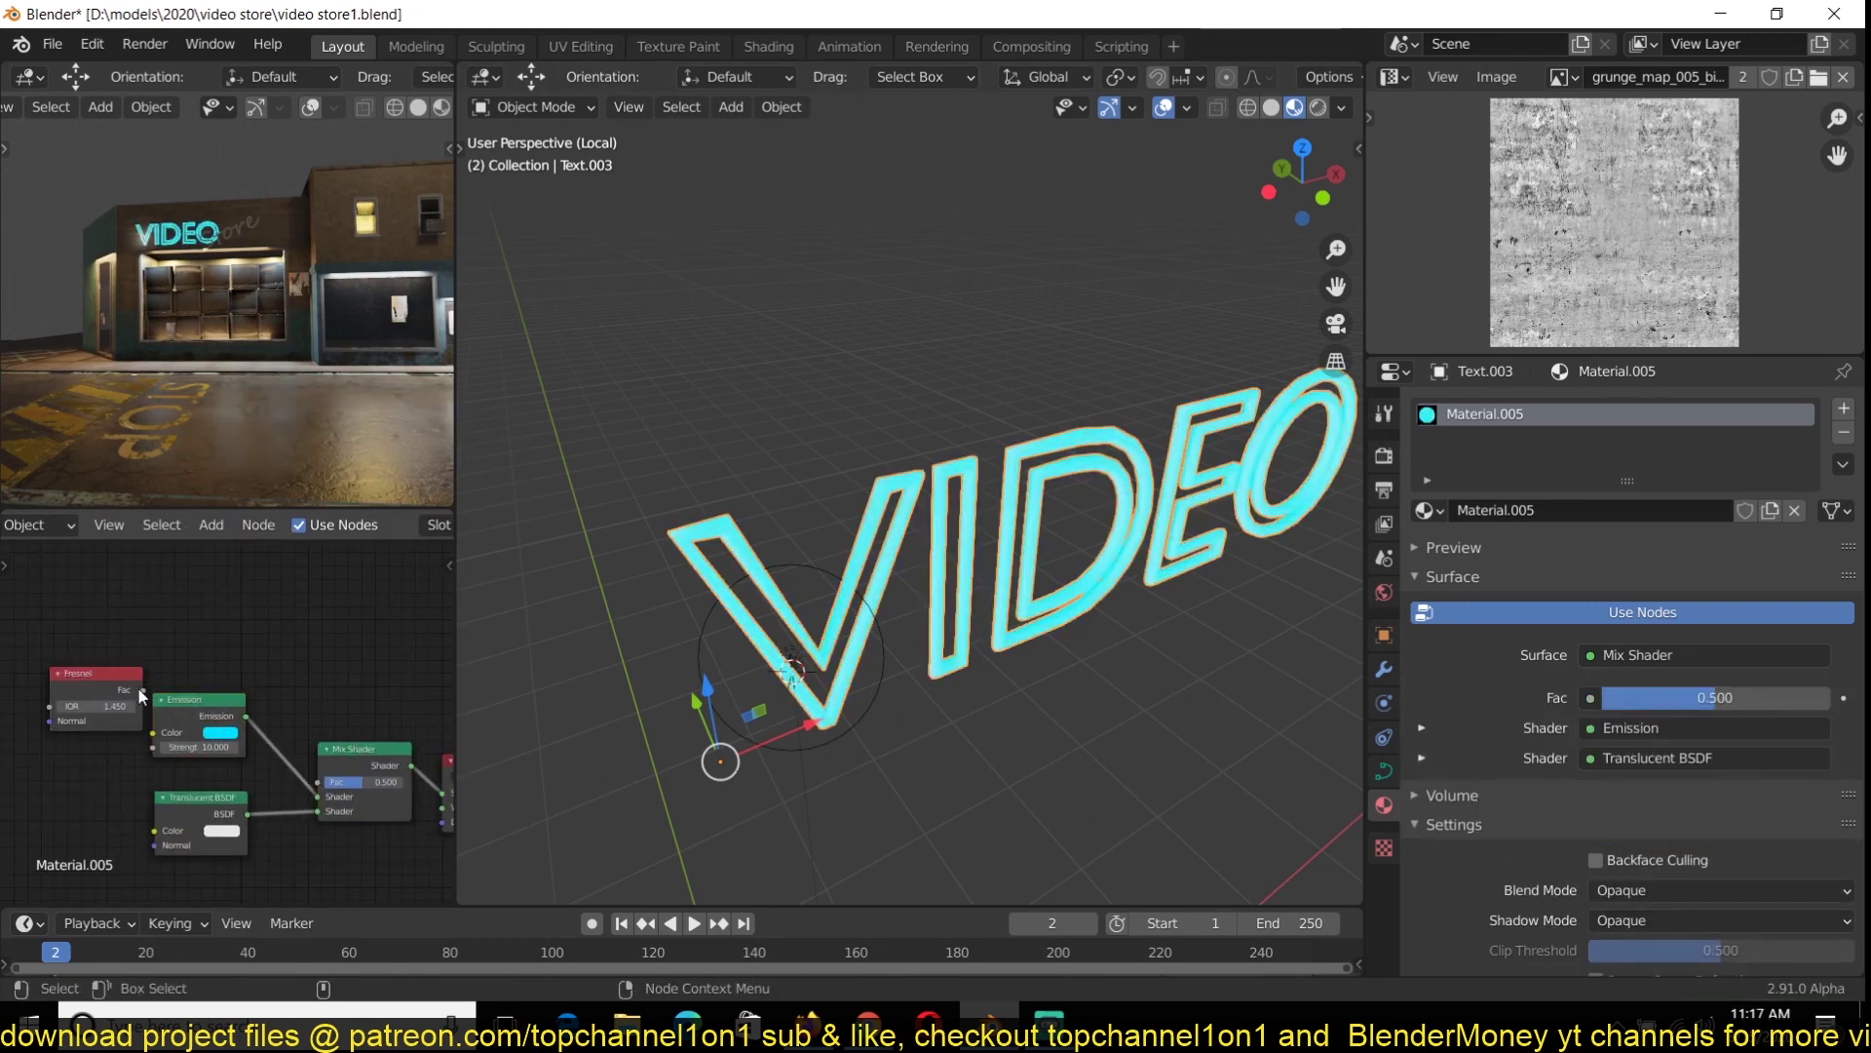
Connect the Fresnel node to the Mix Shader factor, tint the Translucent BSDF pale yellow and save the file
drag(142, 695, 317, 781)
scroll(187, 851, up, 2)
click(221, 830)
drag(91, 608, 194, 526)
key(ctrl+s)
Enable Bloom in the Eevee render settings and save the file
click(1384, 455)
click(1432, 751)
click(816, 668)
scroll(816, 668, down, 1)
key(z)
key(ctrl+s)
middle_drag(240, 705, 196, 683)
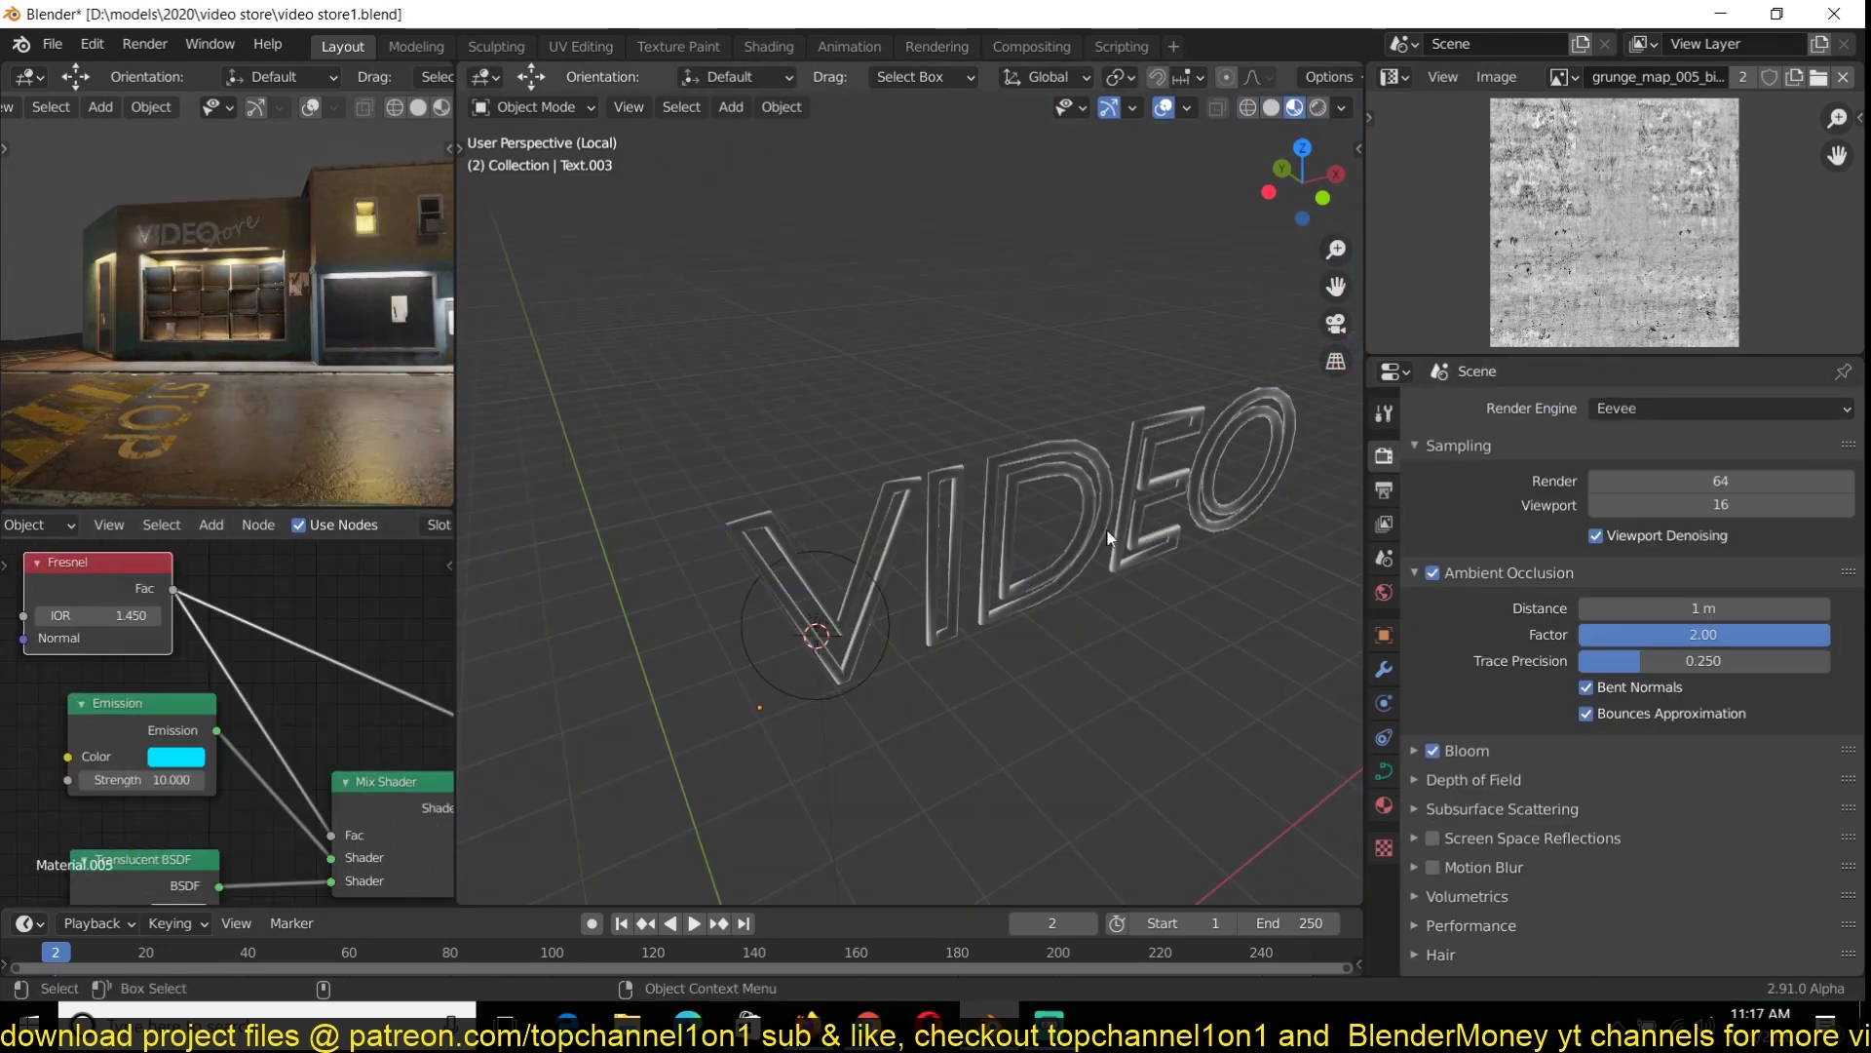
Add a Math node set to Power between the Fresnel output and the Mix Shader factor, saving the file
scroll(1107, 538, up, 3)
key(shift+a)
click(282, 624)
click(318, 639)
click(284, 752)
scroll(317, 729, down, 3)
drag(318, 718, 423, 764)
drag(401, 621, 354, 803)
middle_drag(643, 686, 645, 638)
scroll(645, 638, up, 2)
key(ctrl+s)
Lower the Emission strength of the VIDEO outline material to 3
double_click(206, 758)
text(2)
key(Return)
Give the point light by the letter V a pale cyan colour in front view and save the file
click(622, 703)
click(1384, 737)
click(1704, 540)
key(KP_1)
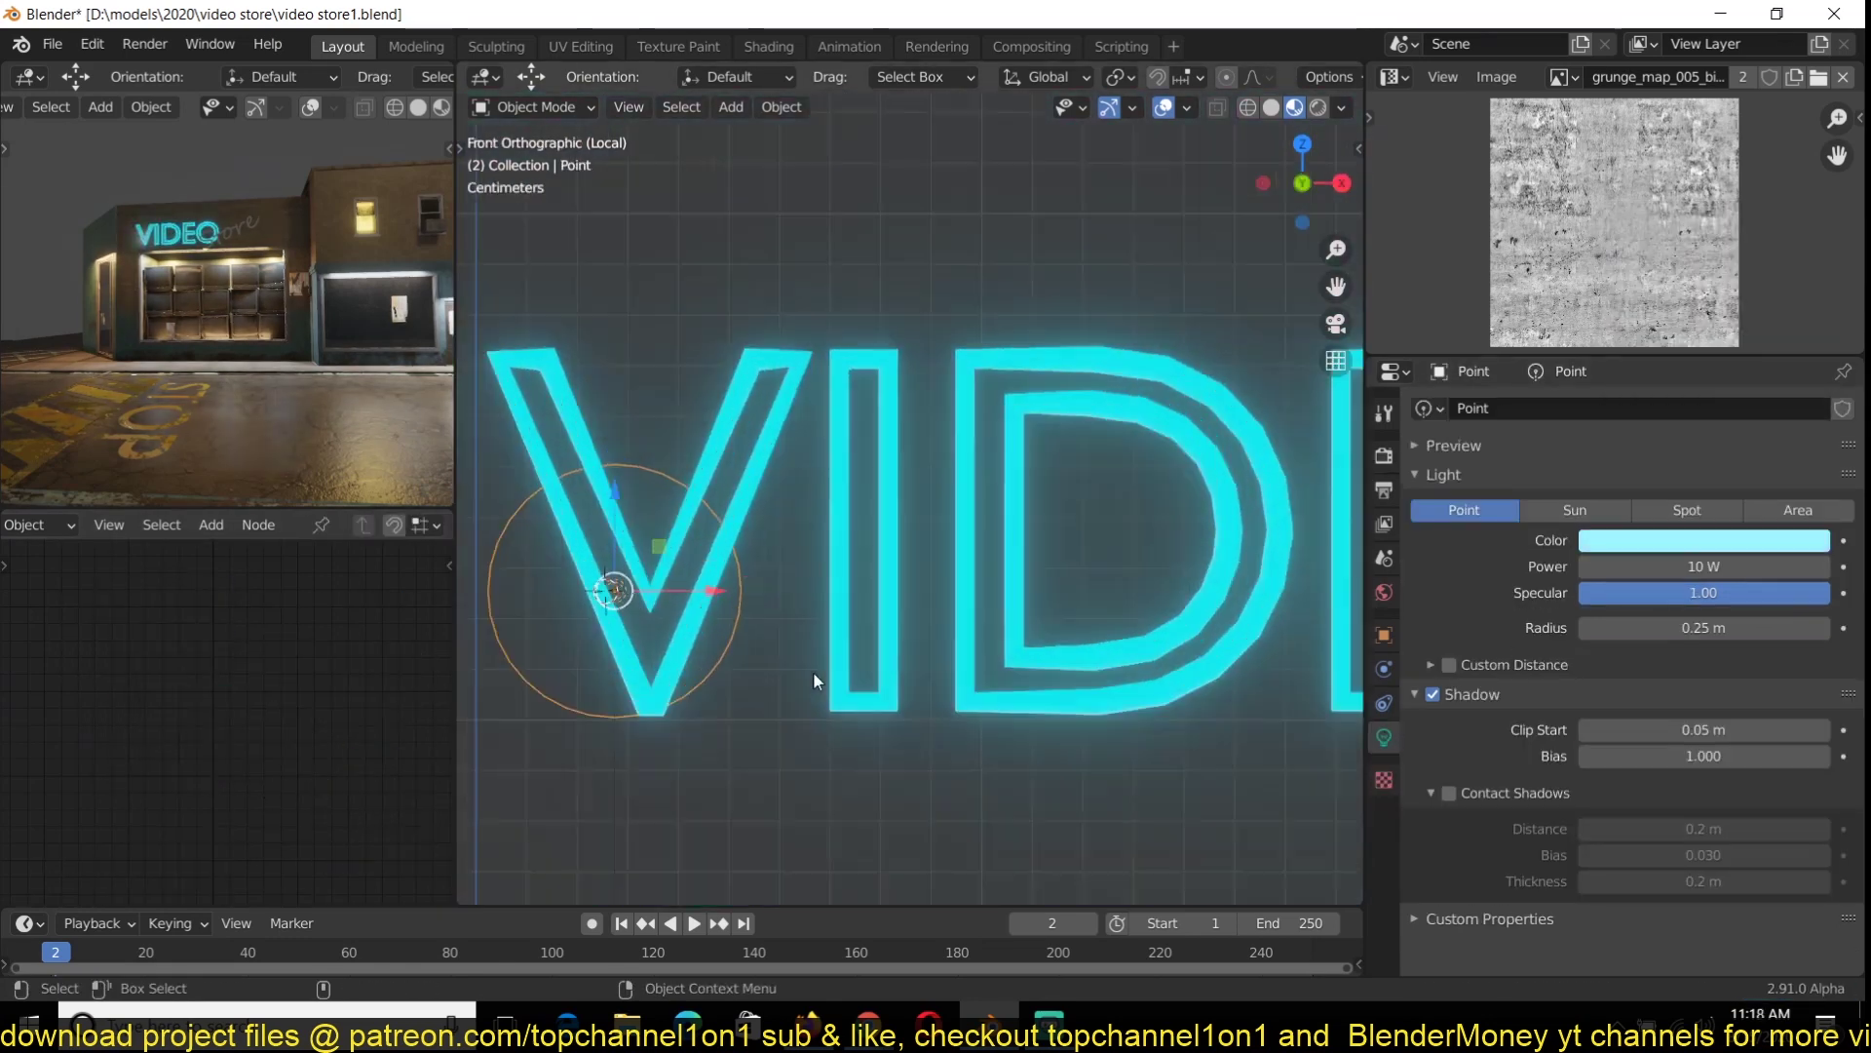
scroll(817, 679, down, 3)
key(ctrl+s)
Place linked duplicates of the point light along the strokes of all the VIDEO letters
key(alt+d)
key(alt+d)
click(1115, 602)
key(alt+d)
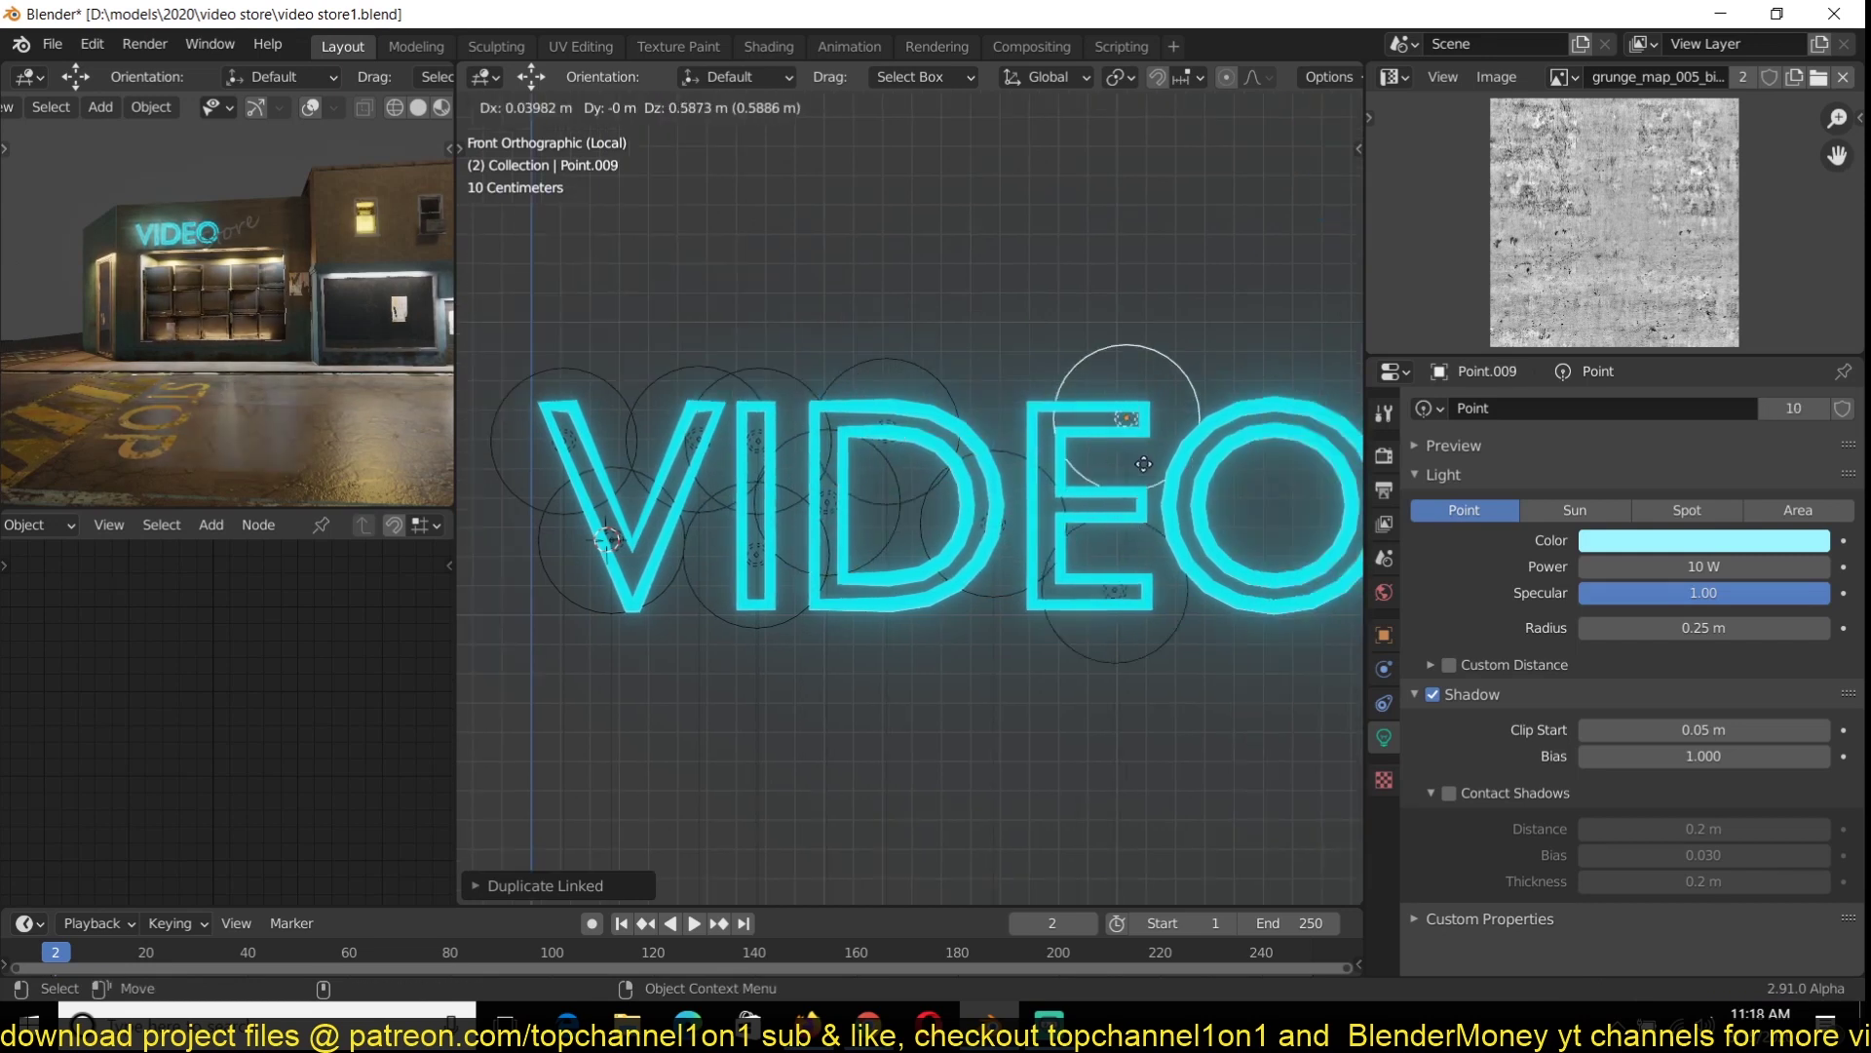
click(1128, 434)
key(alt+d)
click(1130, 521)
key(alt+d)
click(1105, 501)
Select all the sign's point lights by grouping, shift them along the Y axis relative to the letters and save the file
key(shift+g)
click(1004, 770)
middle_drag(960, 624, 1035, 659)
drag(780, 595, 809, 609)
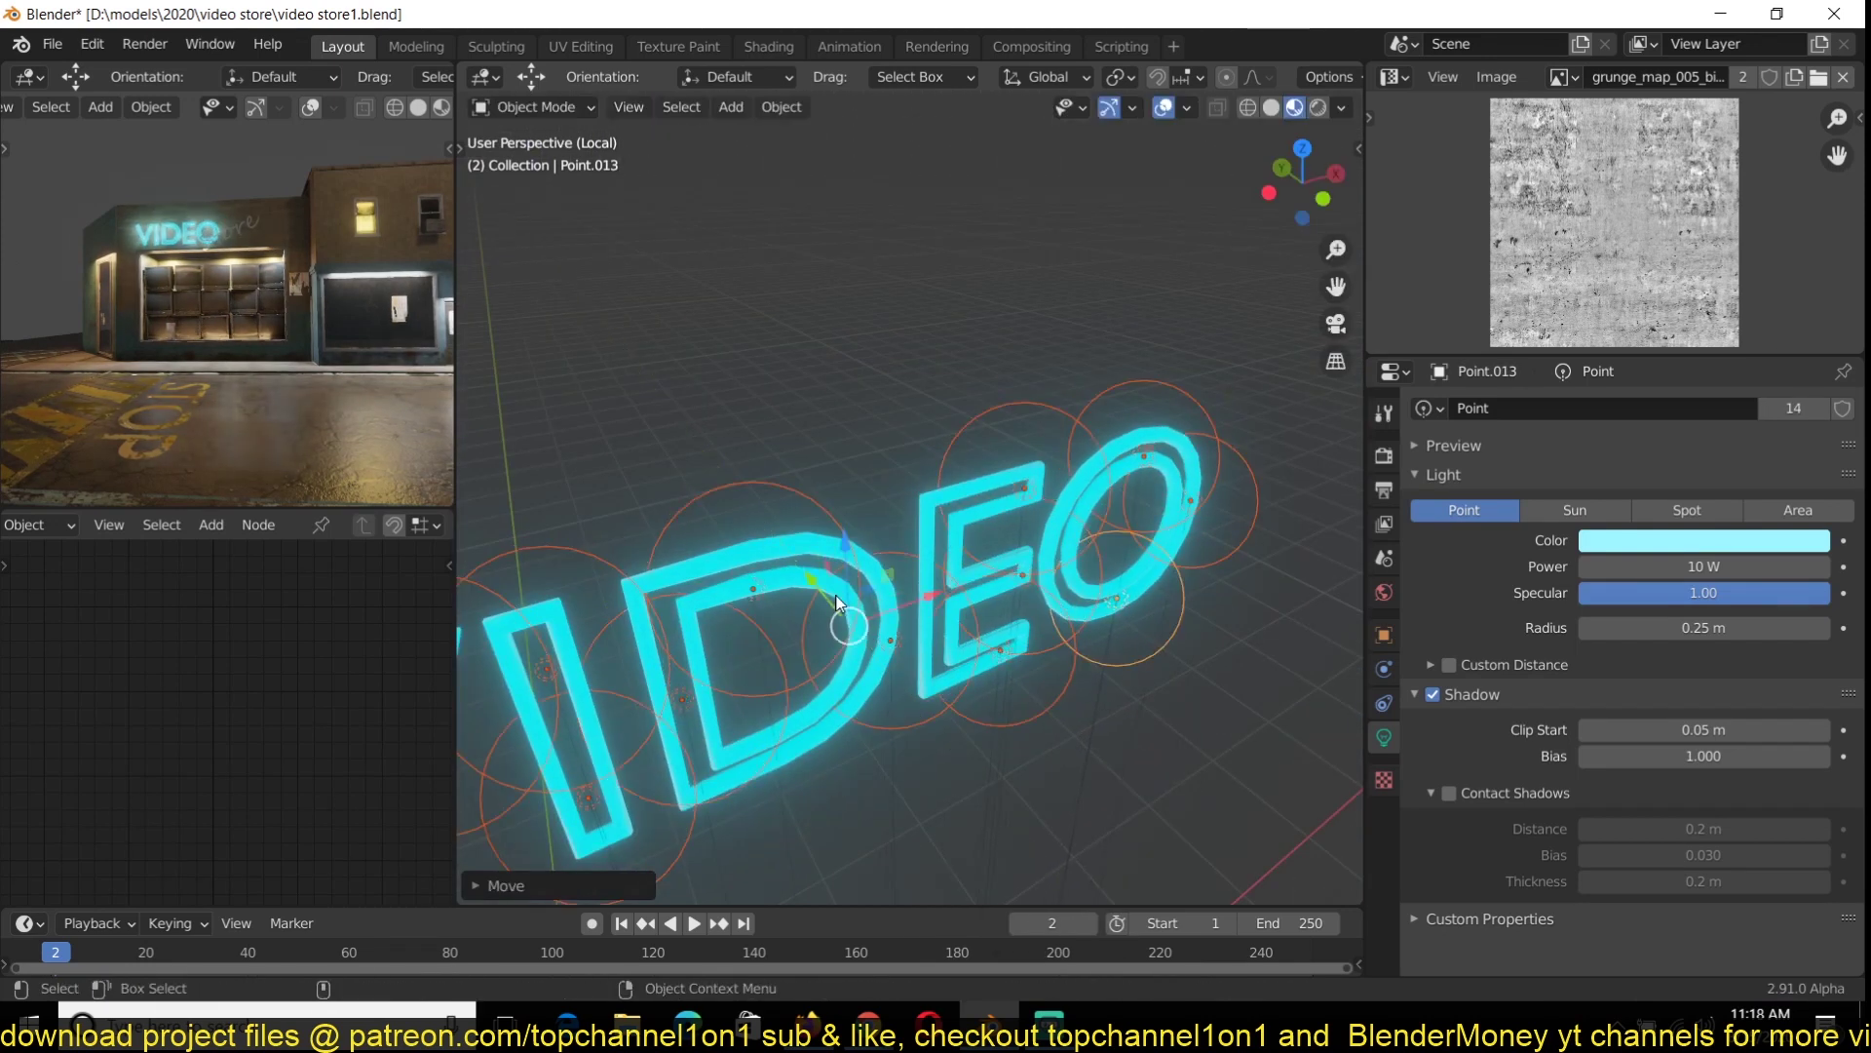
middle_drag(809, 585, 930, 571)
click(721, 505)
key(ctrl+s)
Exit local view, move the VIDEO outline along the Y axis and set its material's shadow mode to None
middle_drag(1072, 605, 1090, 680)
key(KP_Divide)
click(1089, 681)
key(g)
key(y)
click(1080, 690)
click(1384, 805)
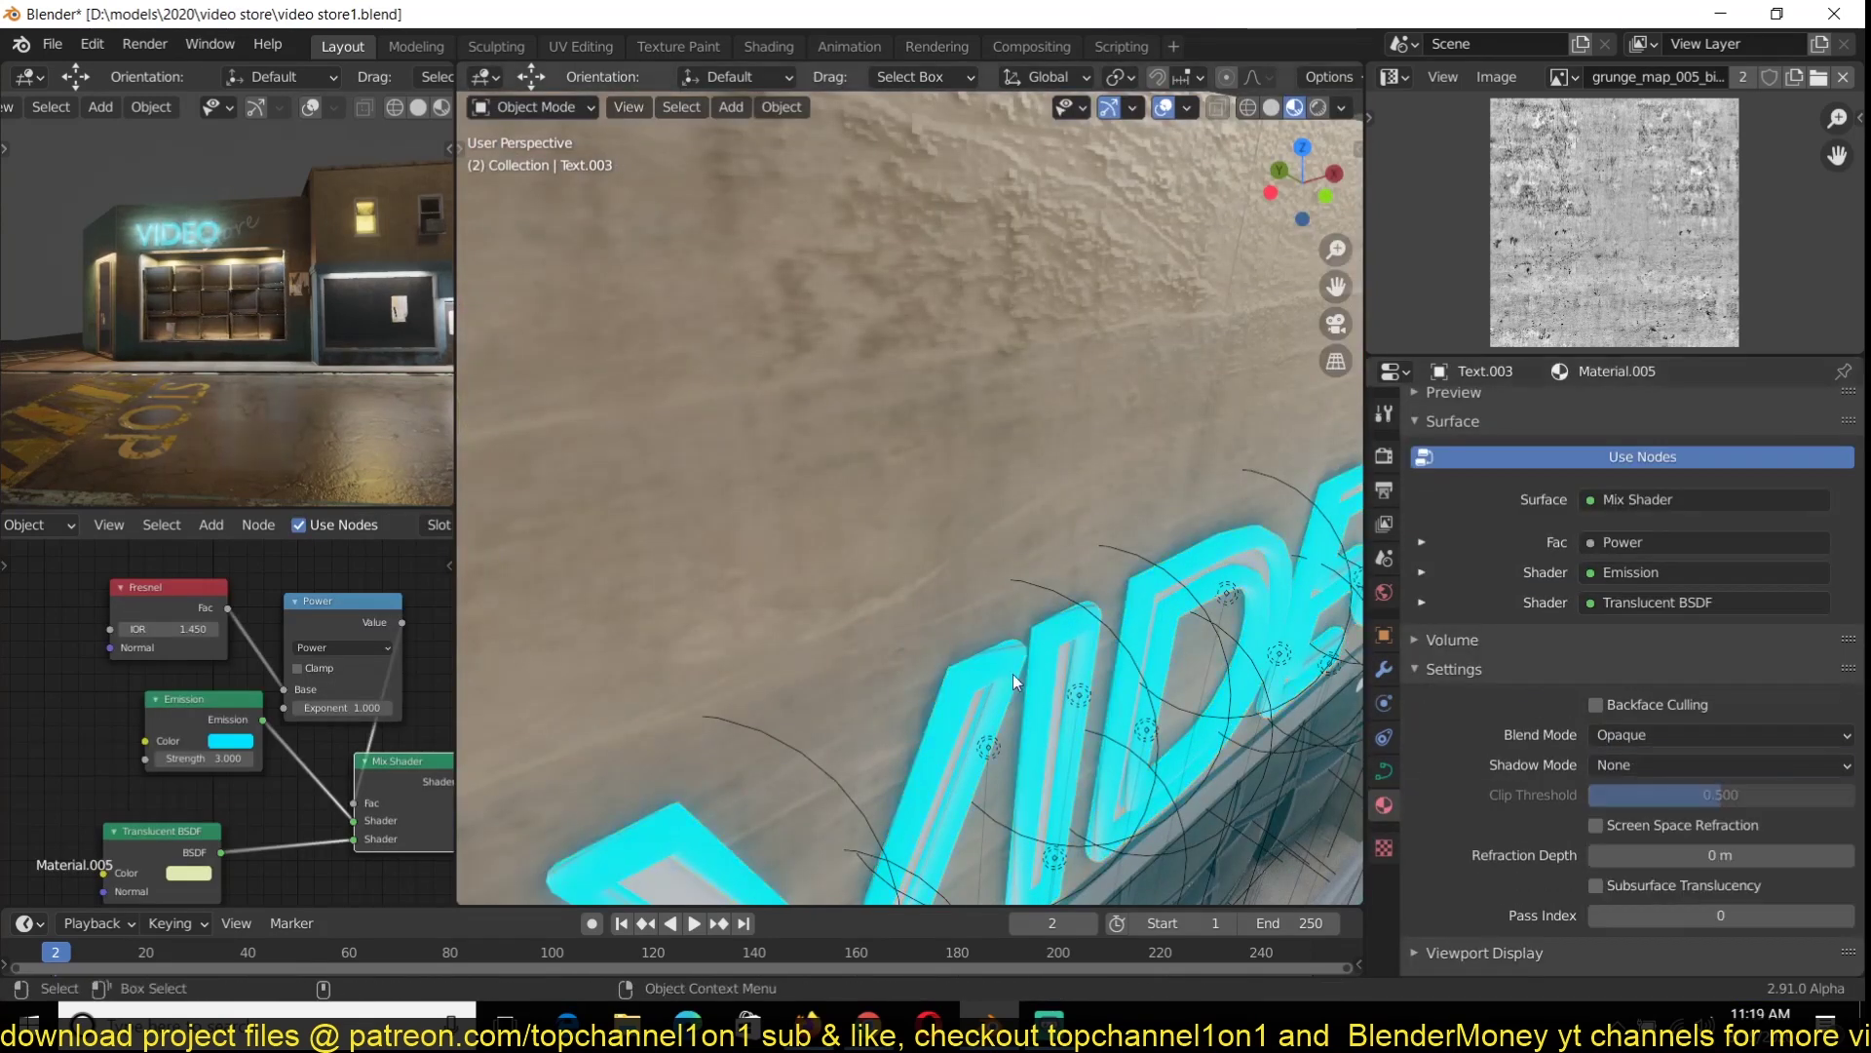
Isolate the solid VIDEO text in local view, remove the stray characters from it and save the file
click(1057, 690)
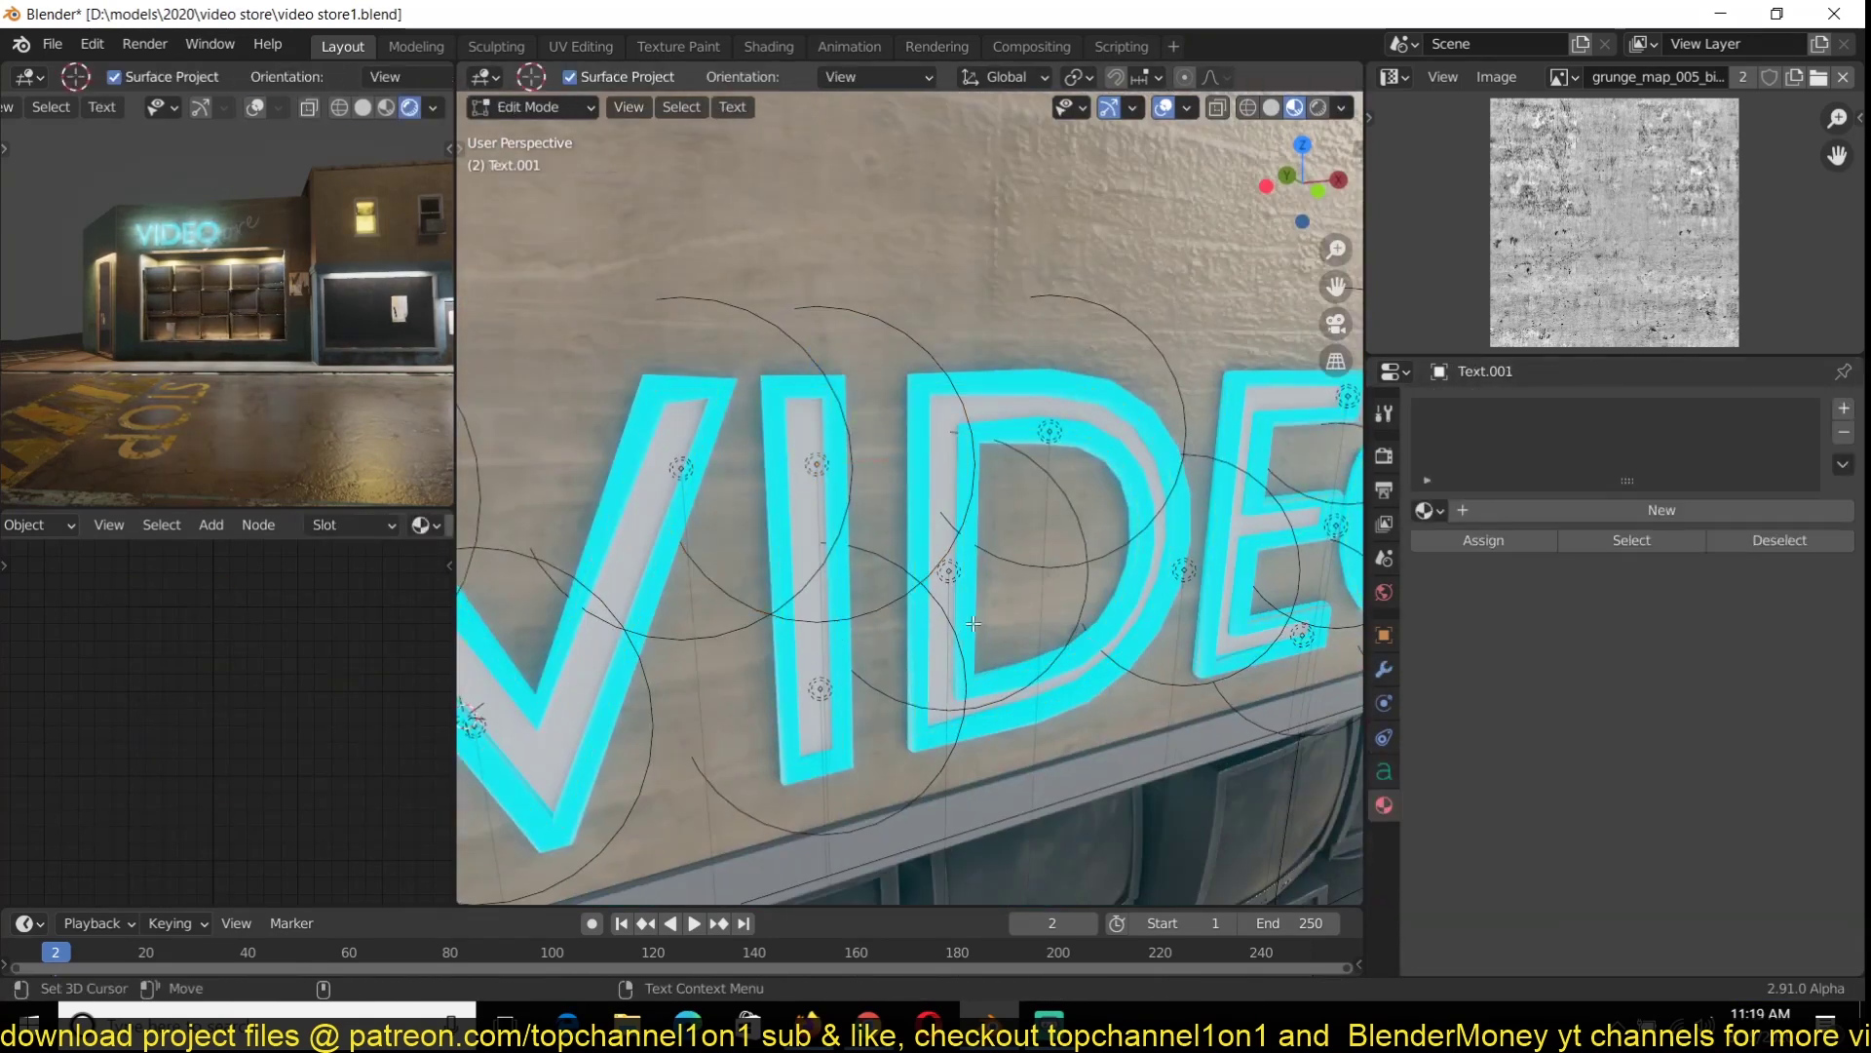
key(Tab)
key(KP_Divide)
key(Tab)
key(BackSpace)
key(BackSpace)
key(BackSpace)
key(Tab)
key(ctrl+s)
scroll(1134, 698, up, 3)
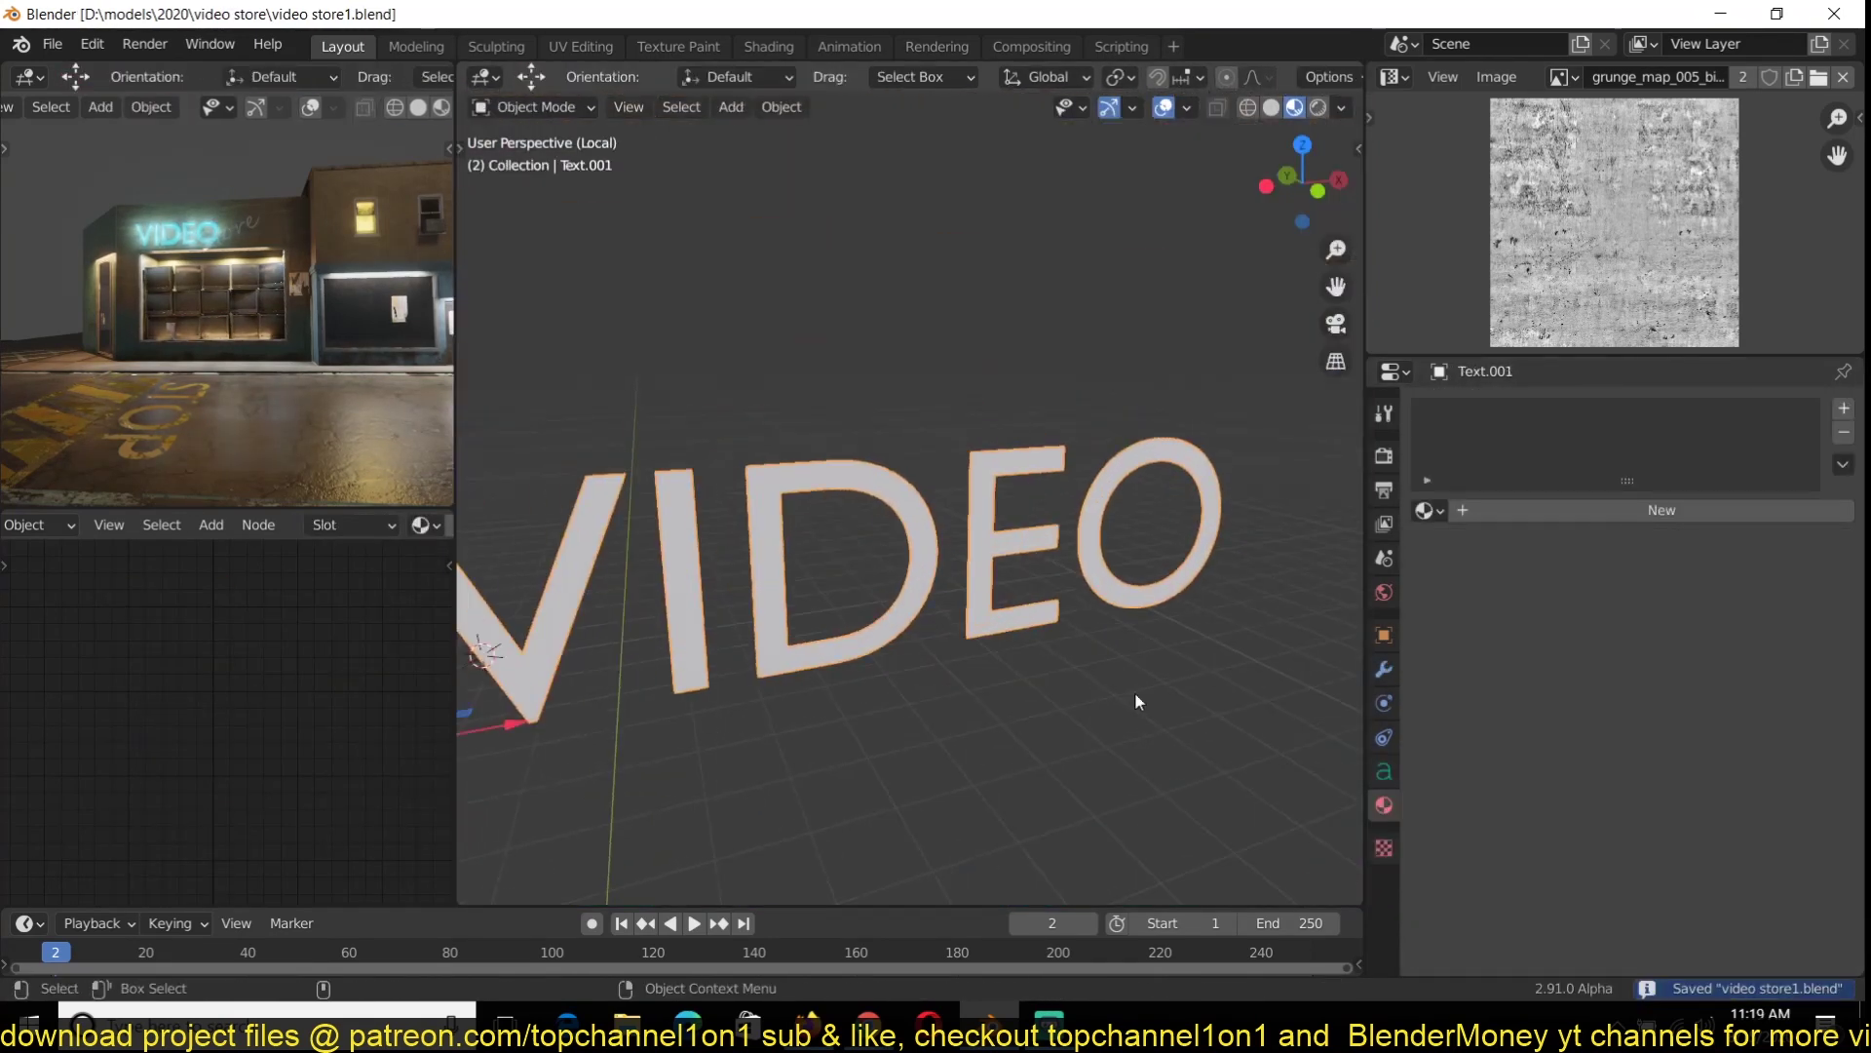
Adjust the solid VIDEO text's data settings, save the file and check the available modifiers
click(1384, 771)
drag(1639, 437, 1657, 436)
key(ctrl+s)
mouse_move(926, 626)
middle_down()
mouse_move(981, 617)
mouse_move(933, 626)
middle_up()
click(1384, 670)
click(1540, 411)
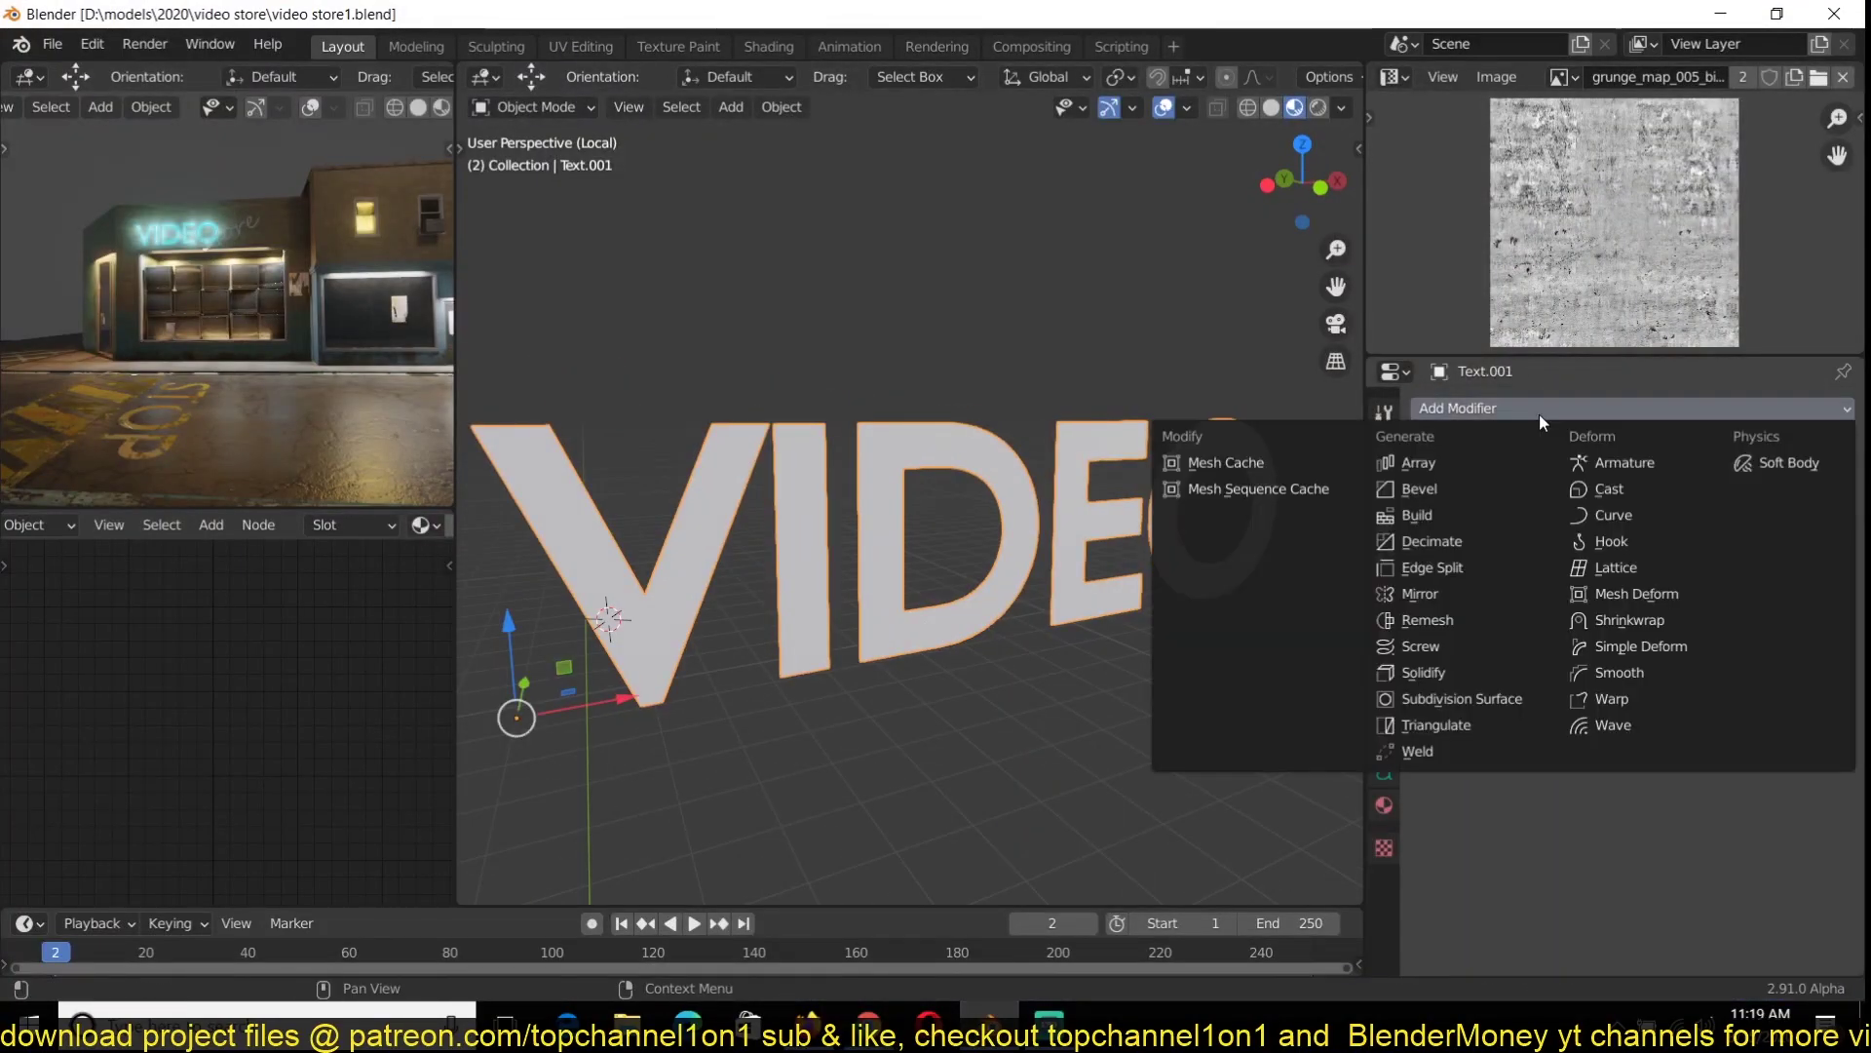
click(1384, 771)
Convert the solid VIDEO text to a mesh and select all its geometry to give the letters thickness
right_click(1151, 598)
click(1130, 607)
key(Tab)
mouse_move(1060, 551)
middle_down()
mouse_move(1153, 601)
mouse_move(1015, 548)
mouse_move(1036, 551)
middle_up()
key(a)
key(Tab)
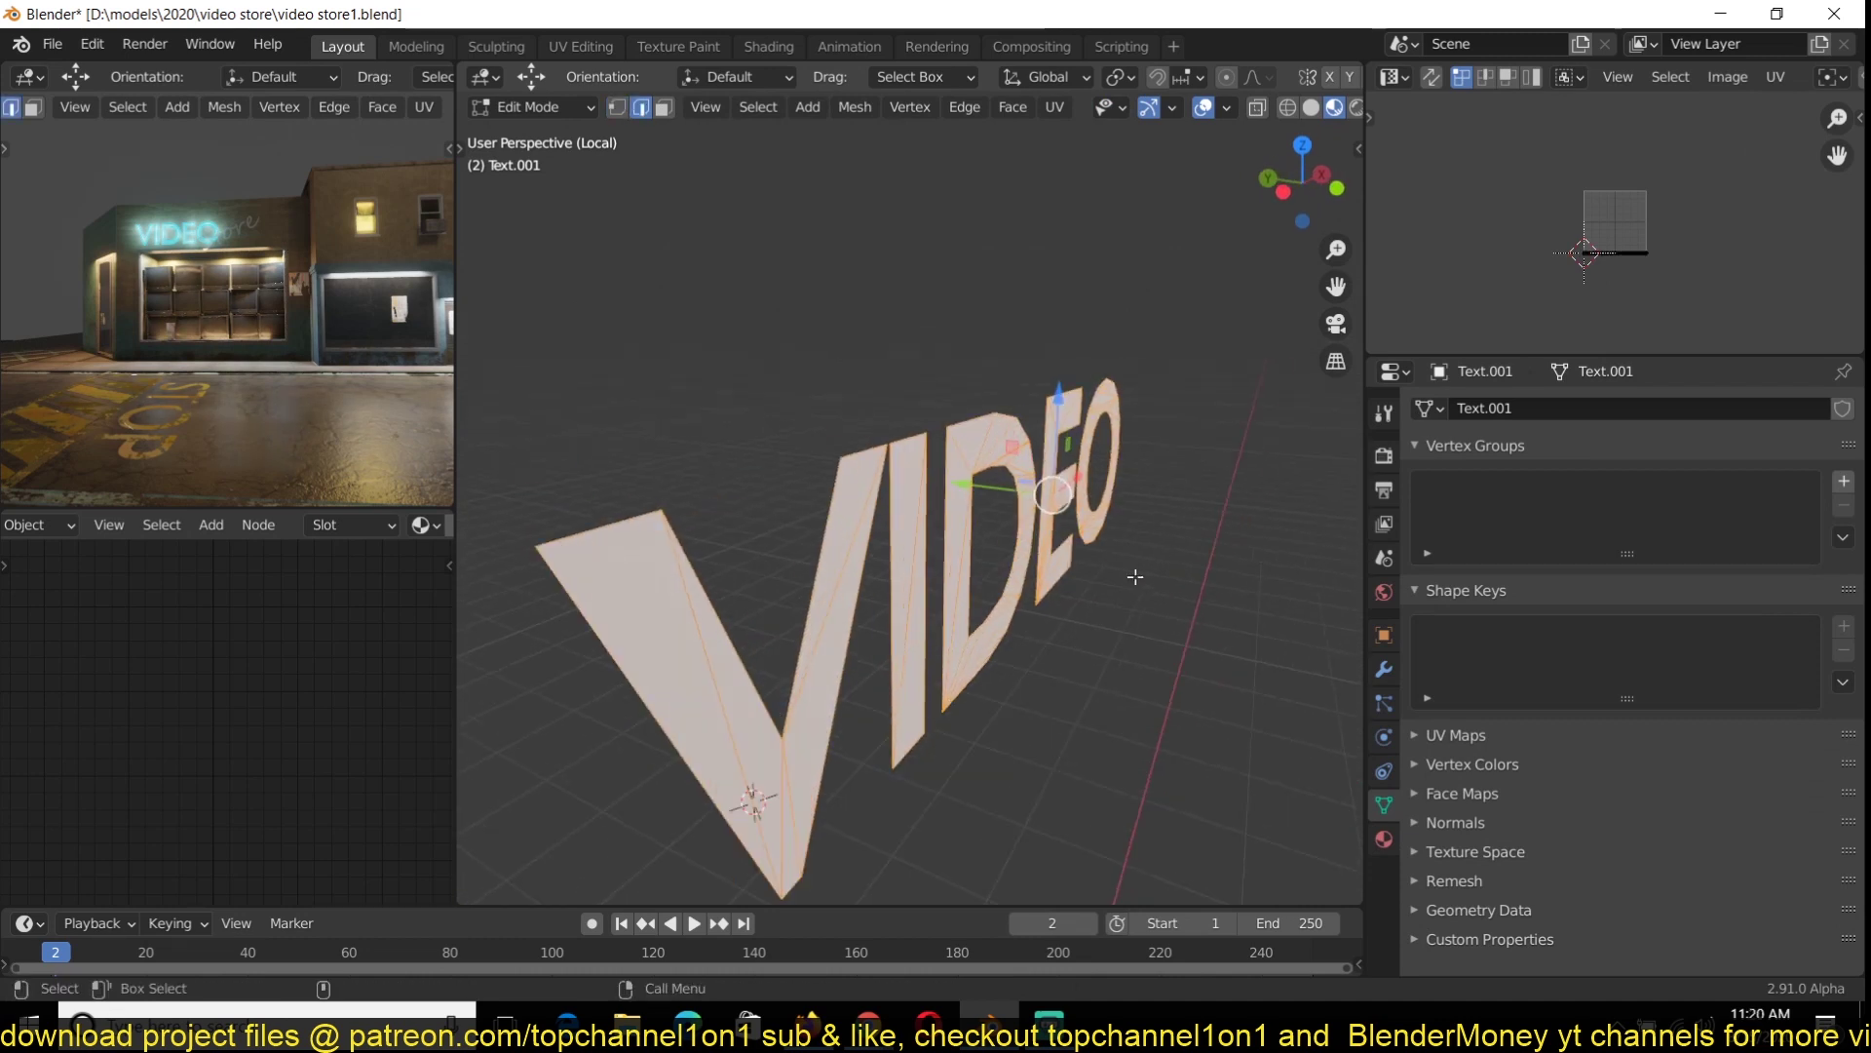
Exit local view, return the VIDEO outline to object mode and reduce its bevel depth to 0.004 m
key(KP_Divide)
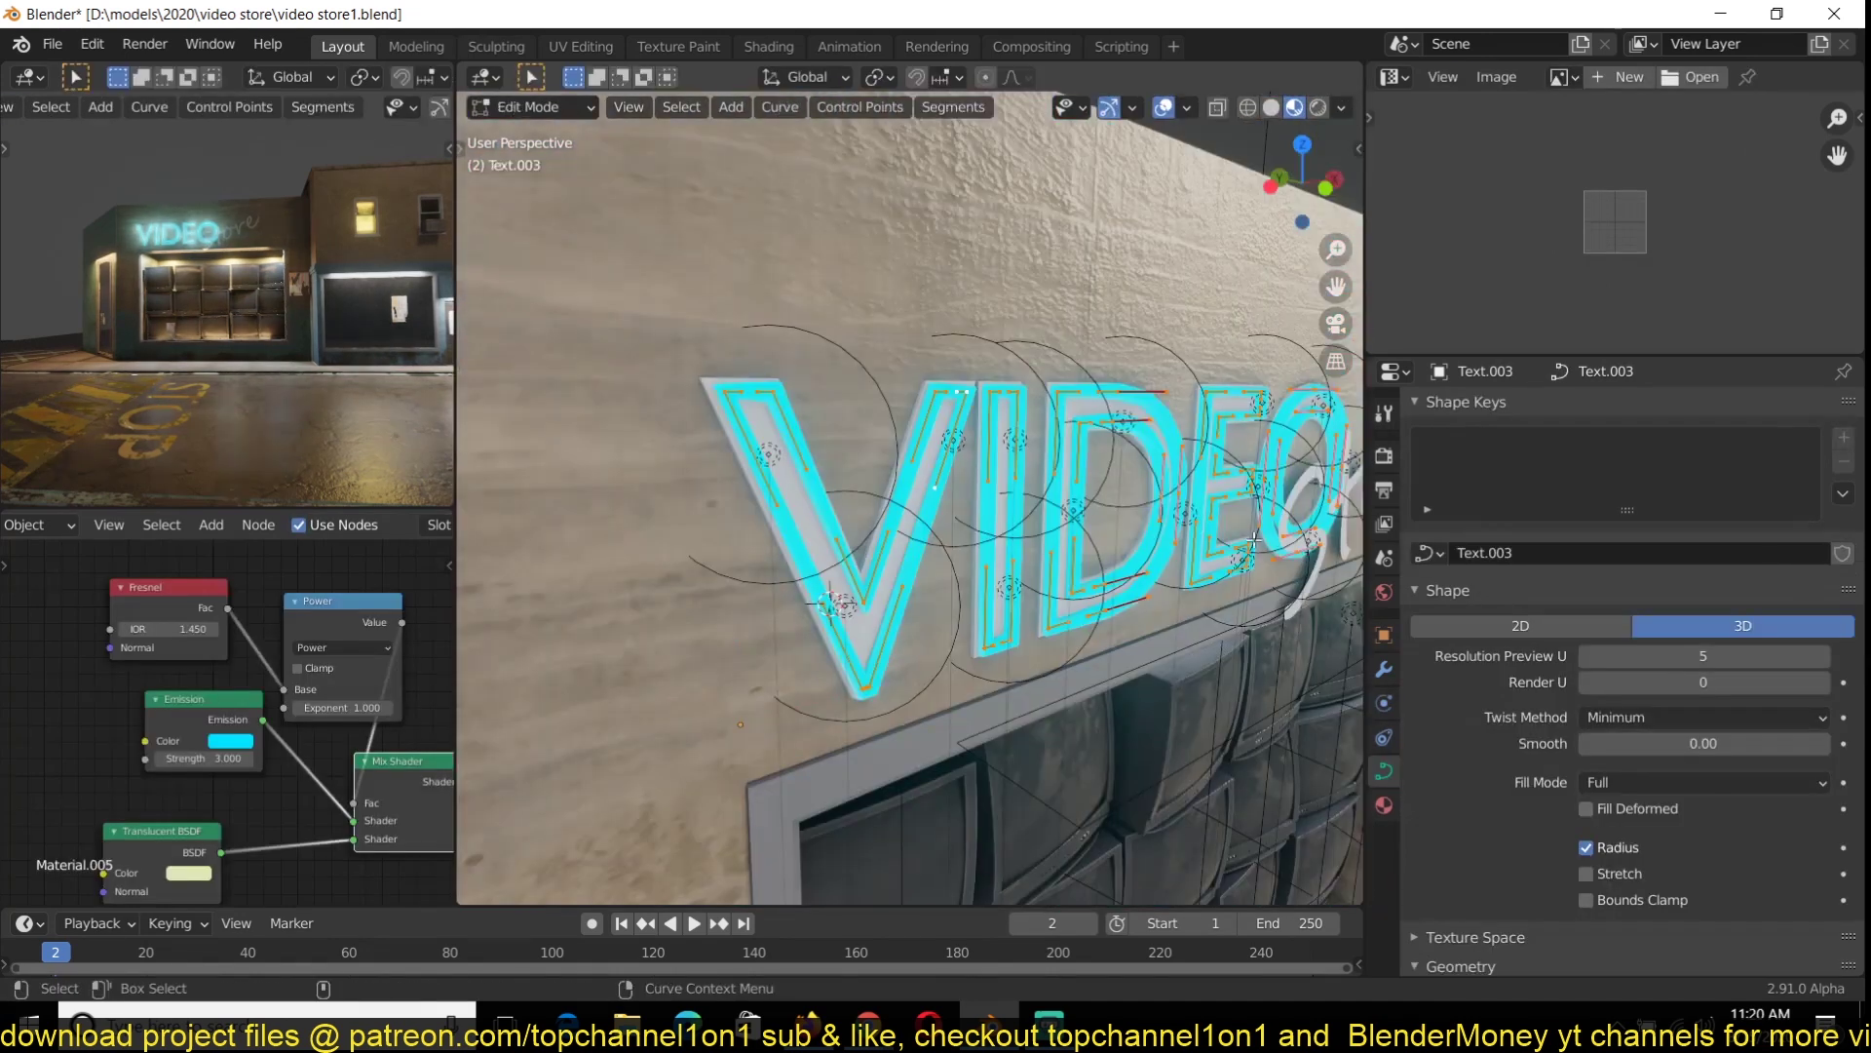
key(Tab)
scroll(1610, 884, down, 5)
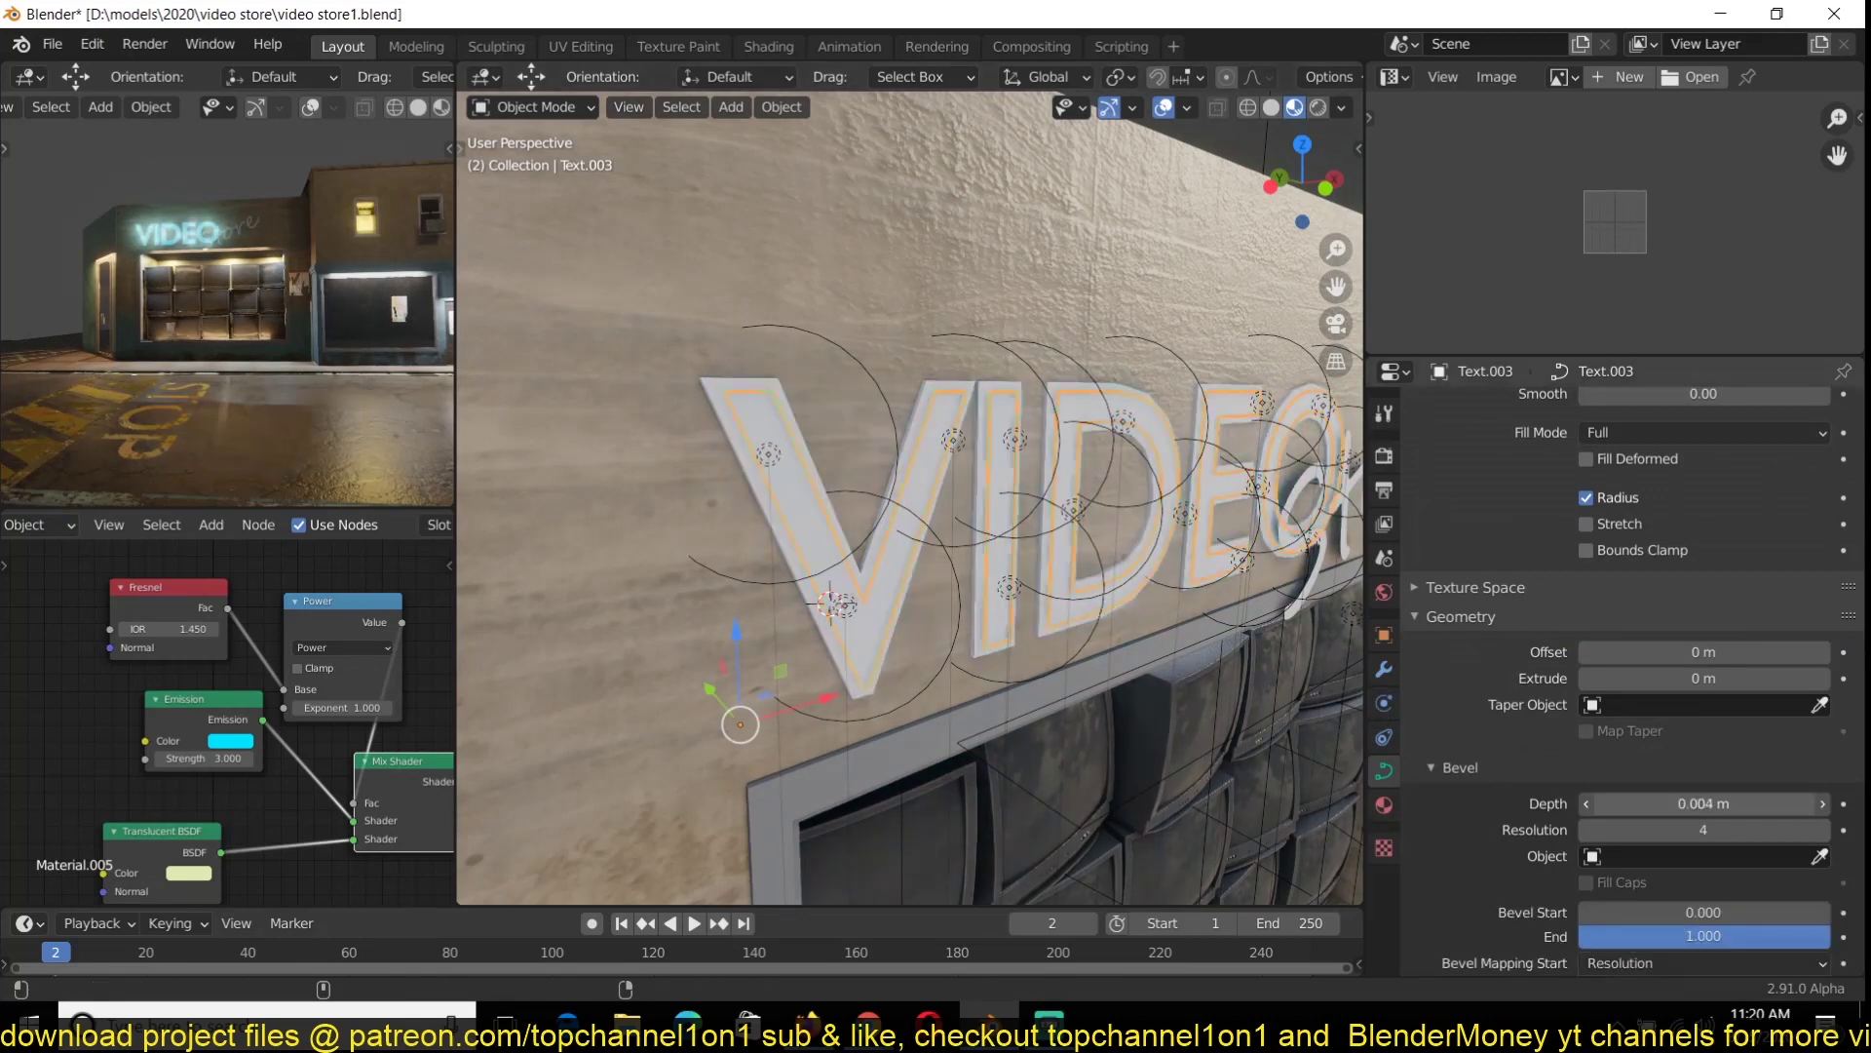
Set the VIDEO outline curve's bevel depth to 0.015 m and bevel resolution to 1, and save the file
scroll(1109, 668, up, 4)
key(ctrl+s)
middle_drag(284, 747, 293, 722)
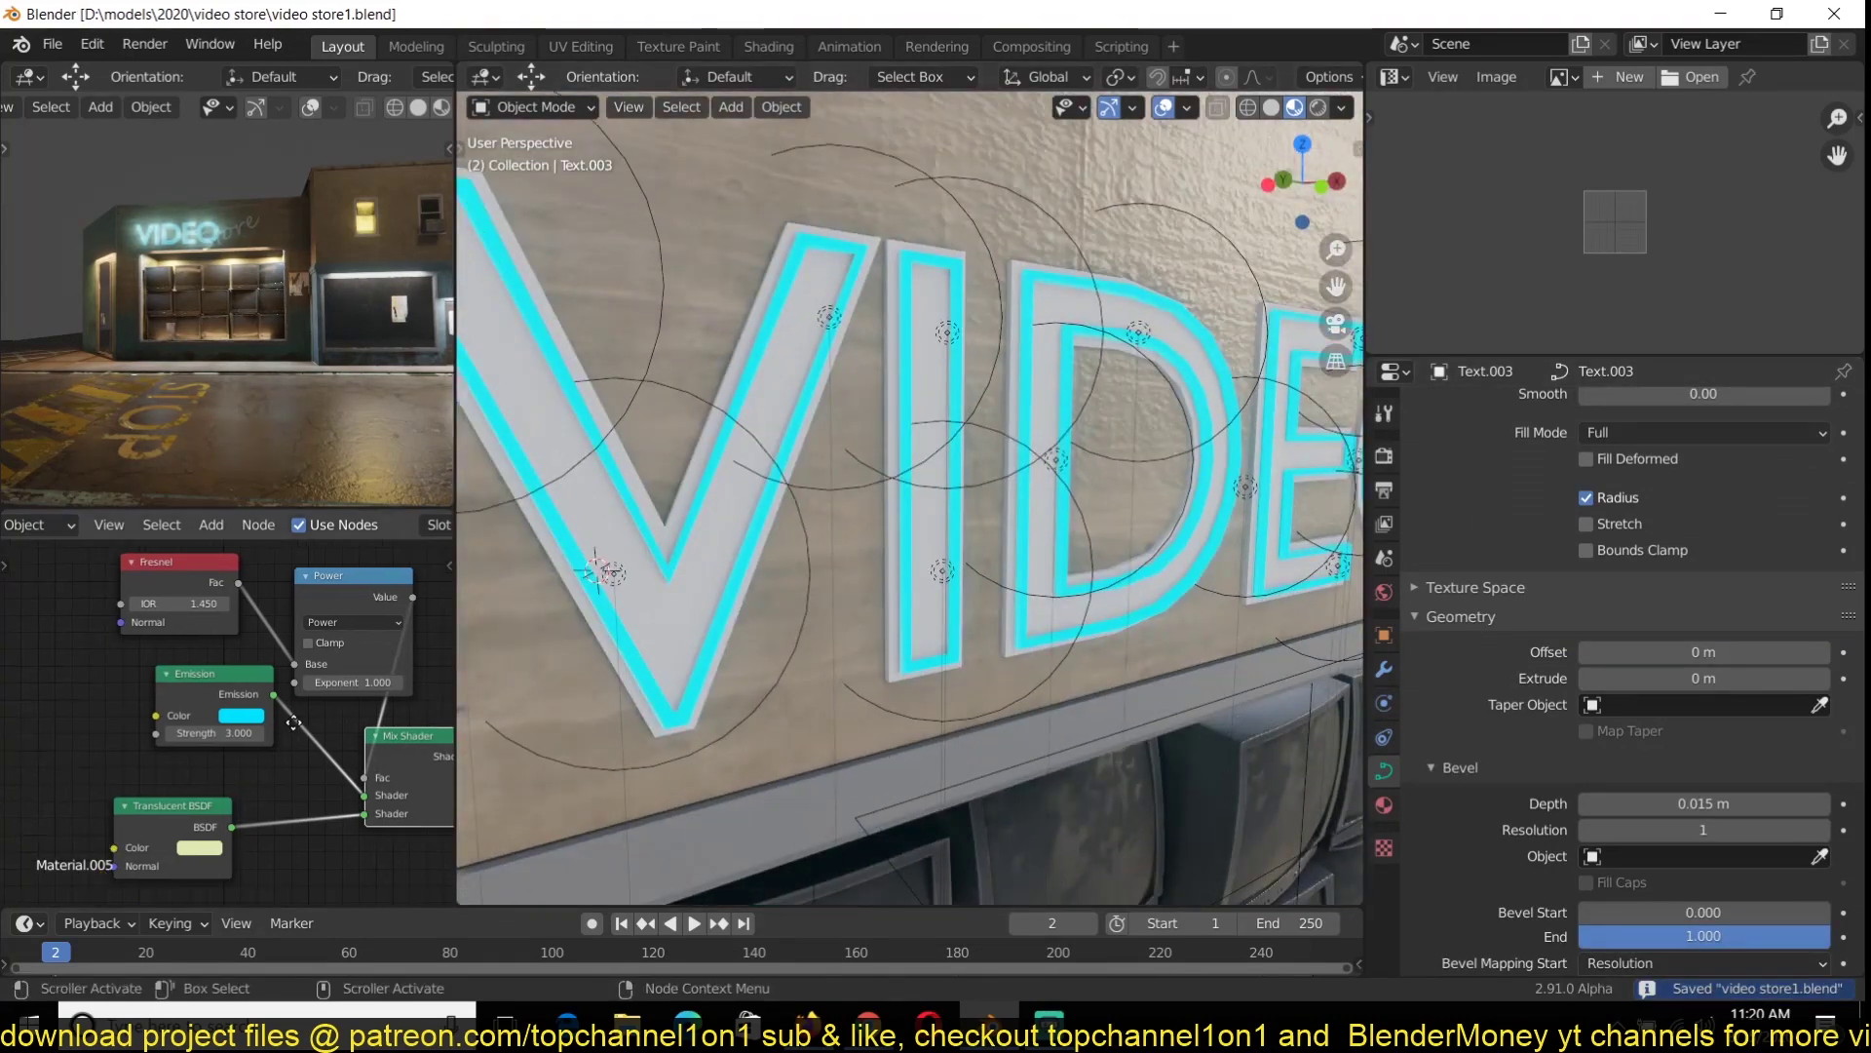
middle_drag(775, 663, 828, 691)
Examine the neon outlines and lettering of the VIDEO sign up close and from farther away
click(624, 499)
middle_drag(629, 506, 850, 748)
click(1097, 530)
click(1098, 531)
scroll(1055, 538, down, 5)
middle_drag(1055, 546, 974, 566)
scroll(975, 565, up, 2)
key(ctrl+s)
right_click(990, 1021)
click(1013, 892)
click(970, 965)
middle_drag(971, 829, 960, 697)
click(989, 639)
key(g)
drag(799, 697, 817, 689)
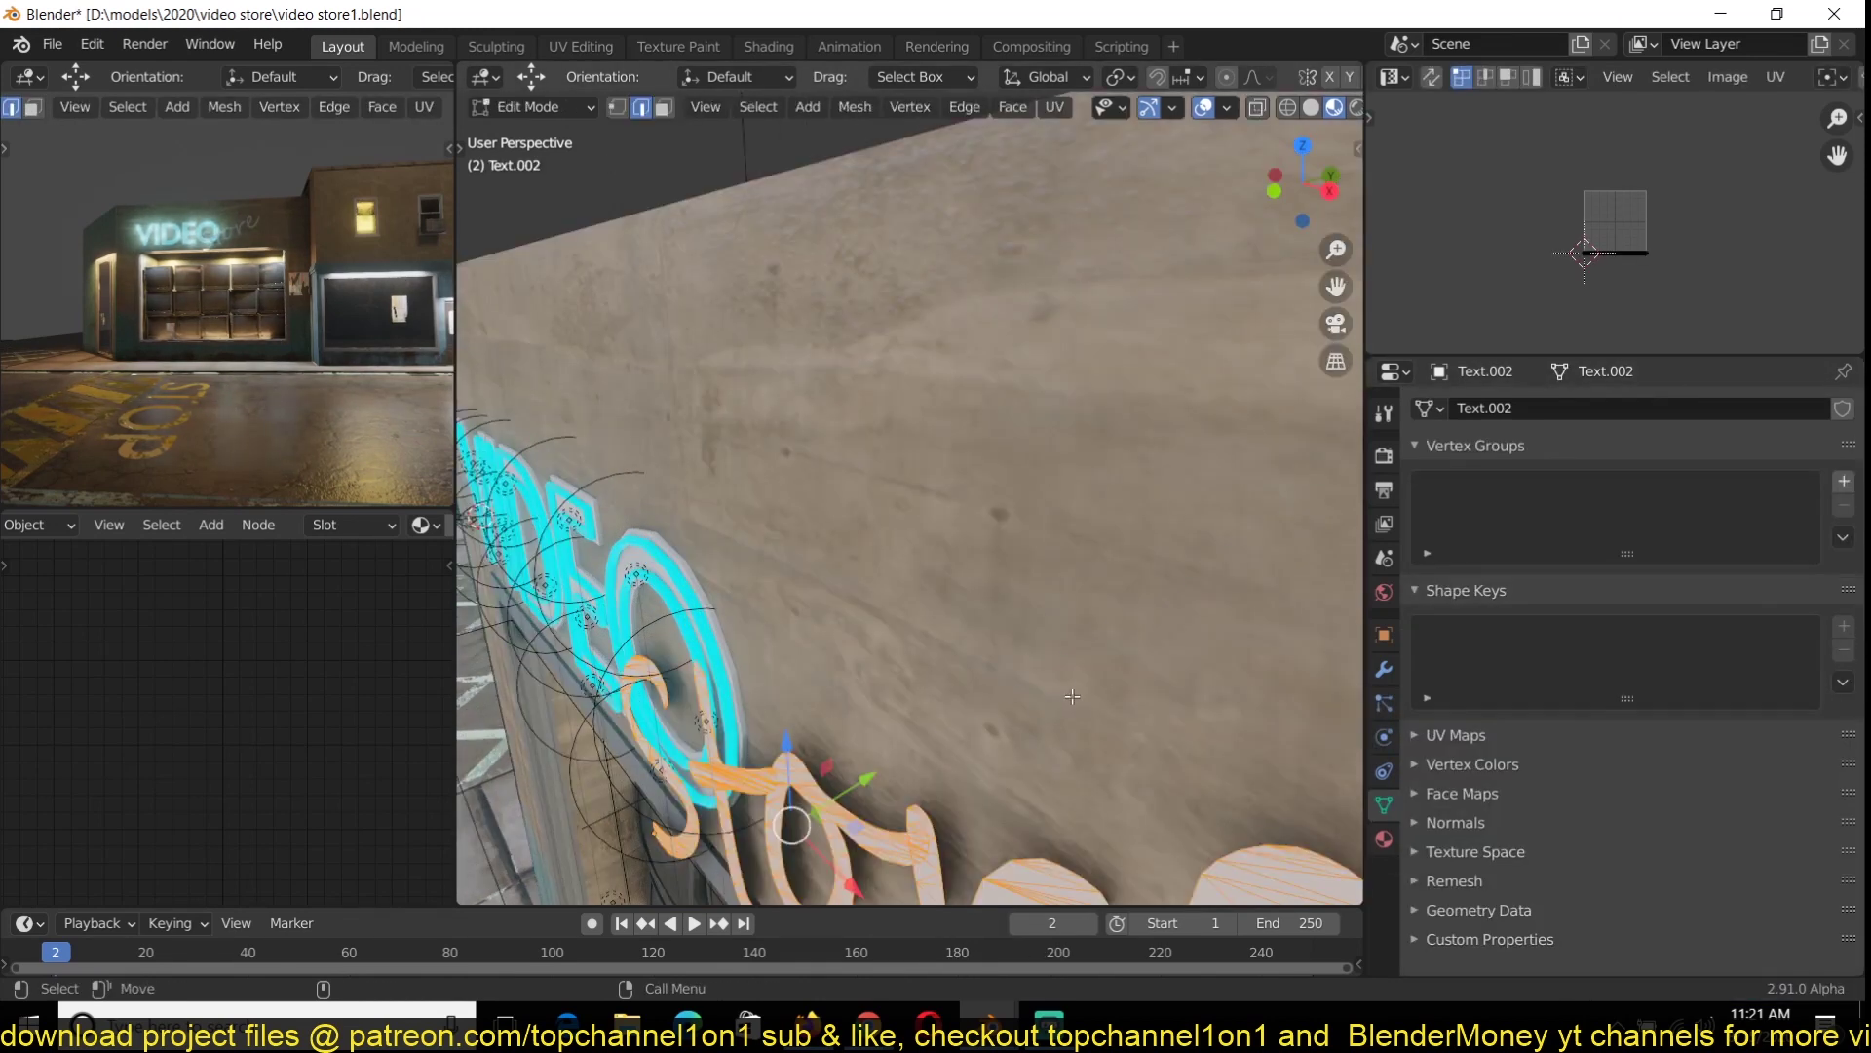
key(x)
key(Escape)
key(Tab)
Try to convert the Store text to a curve
scroll(857, 756, up, 3)
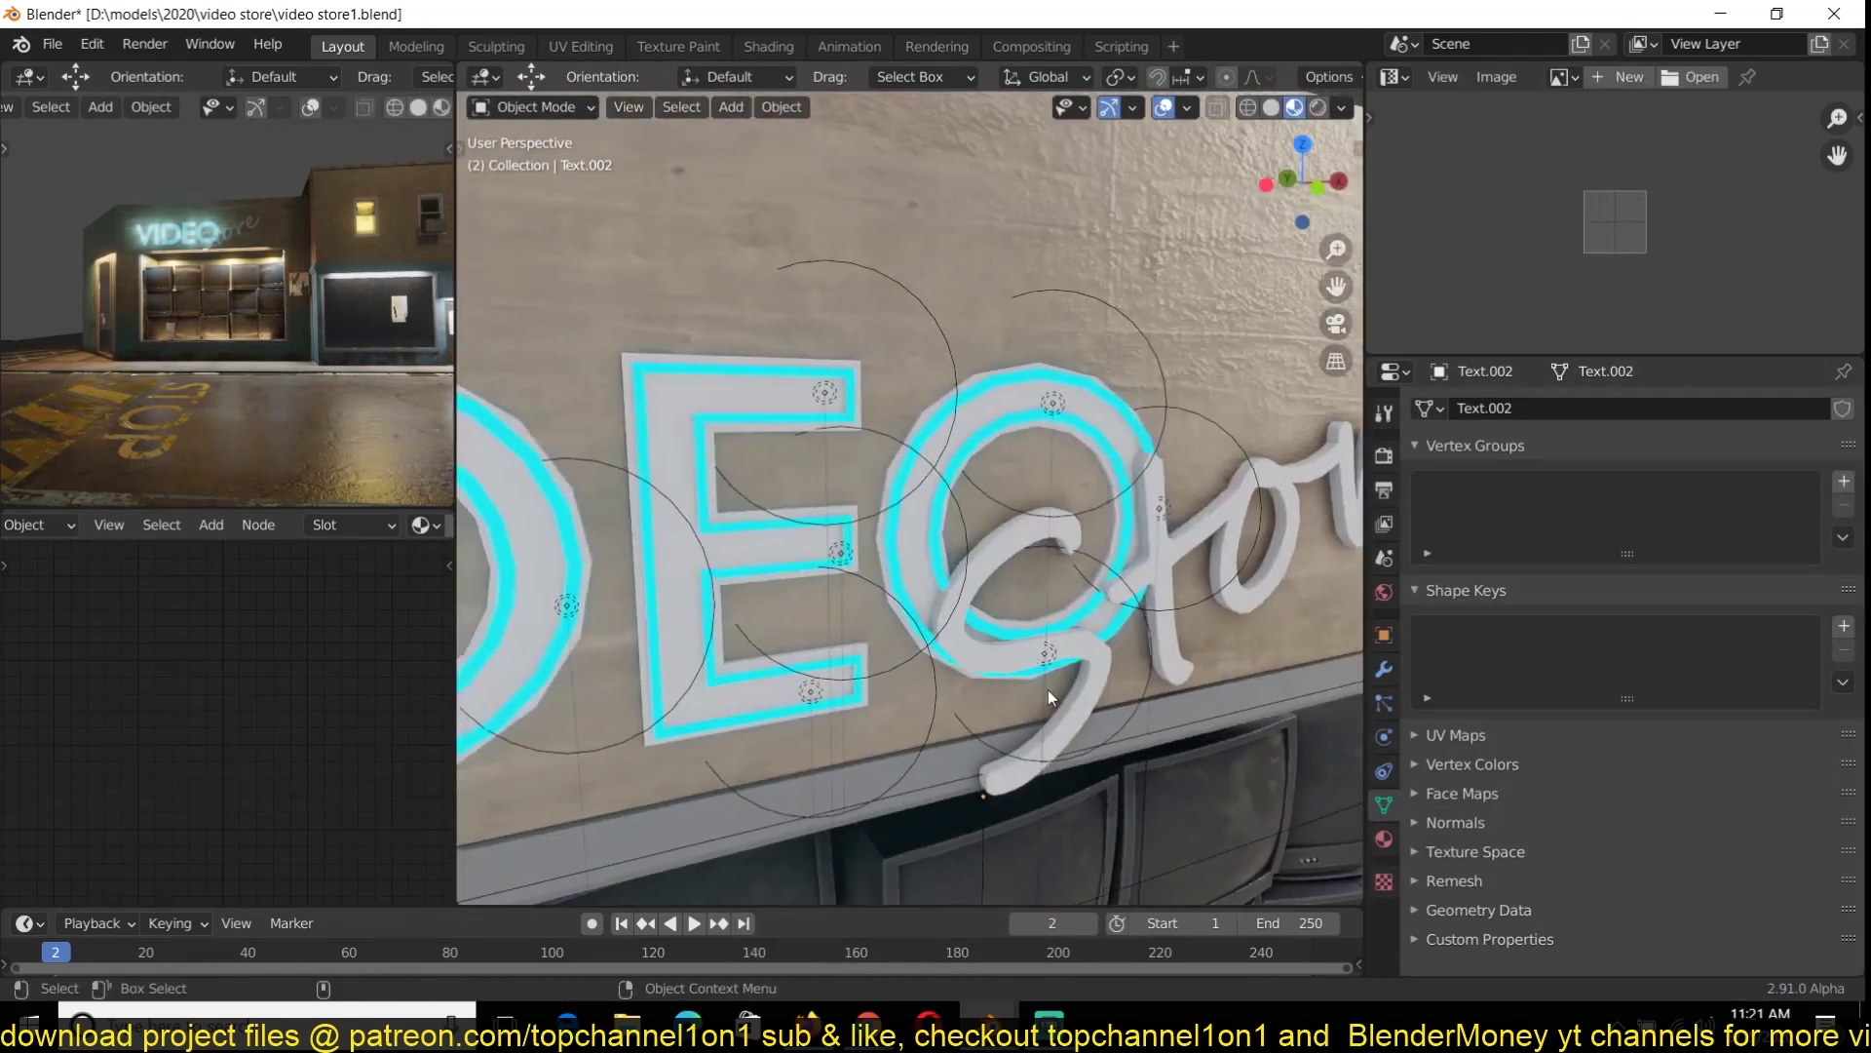
scroll(1049, 690, down, 2)
click(1050, 685)
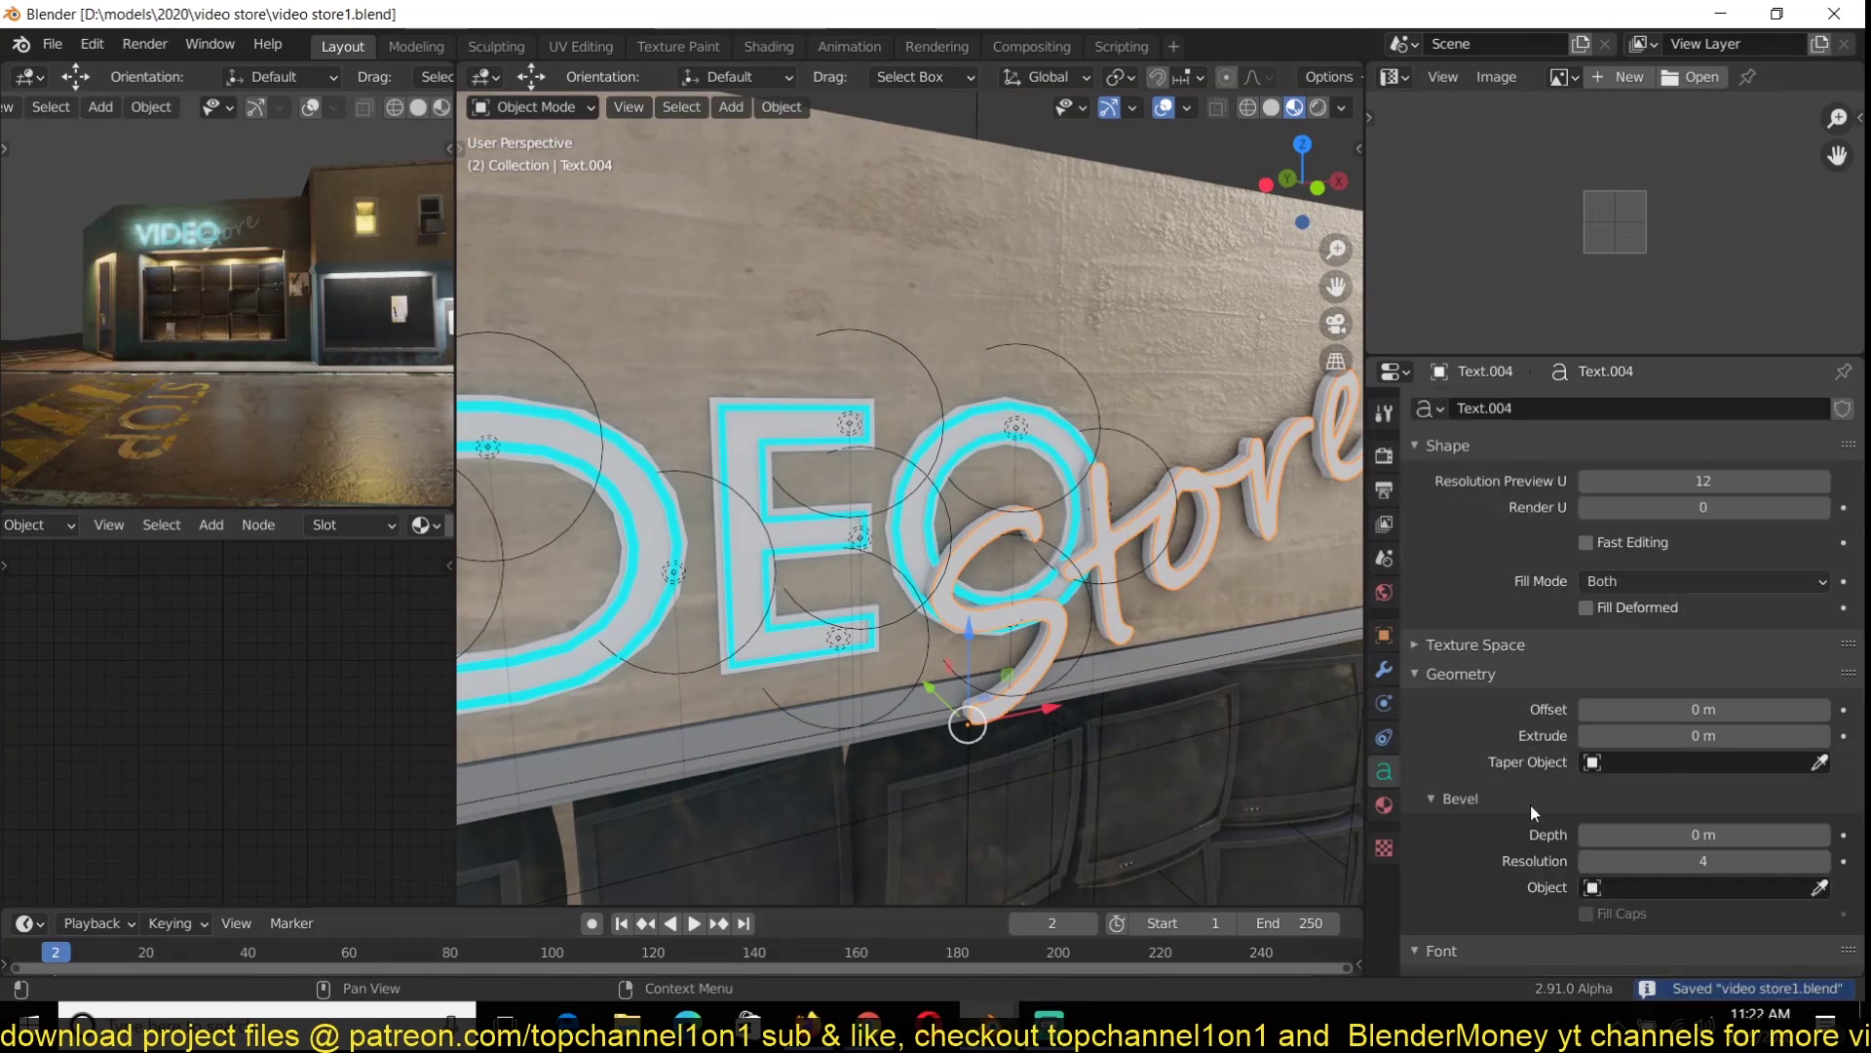
click(780, 106)
mouse_move(809, 737)
click(1072, 743)
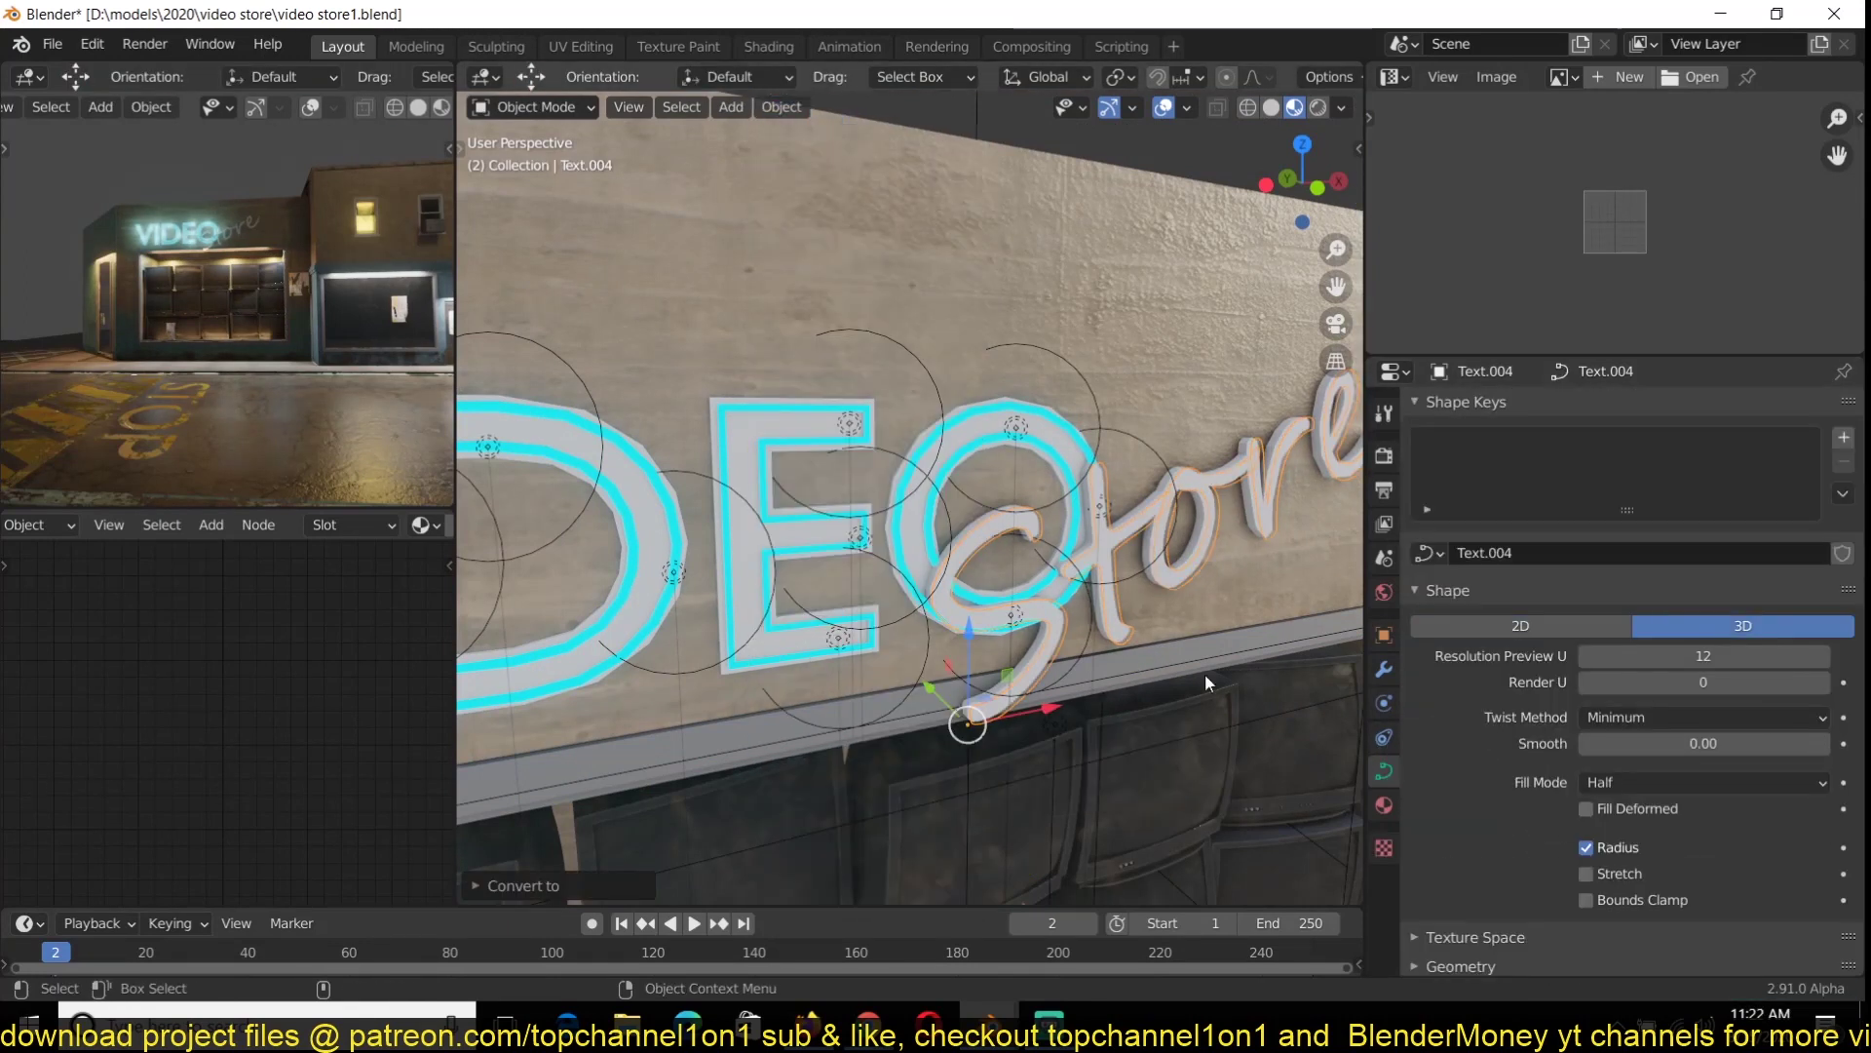
key(ctrl+z)
Set the Store text's geometry offset to -0.012 m and save the file
click(1571, 673)
drag(1657, 709, 1628, 710)
middle_drag(1162, 608, 1067, 587)
key(ctrl+s)
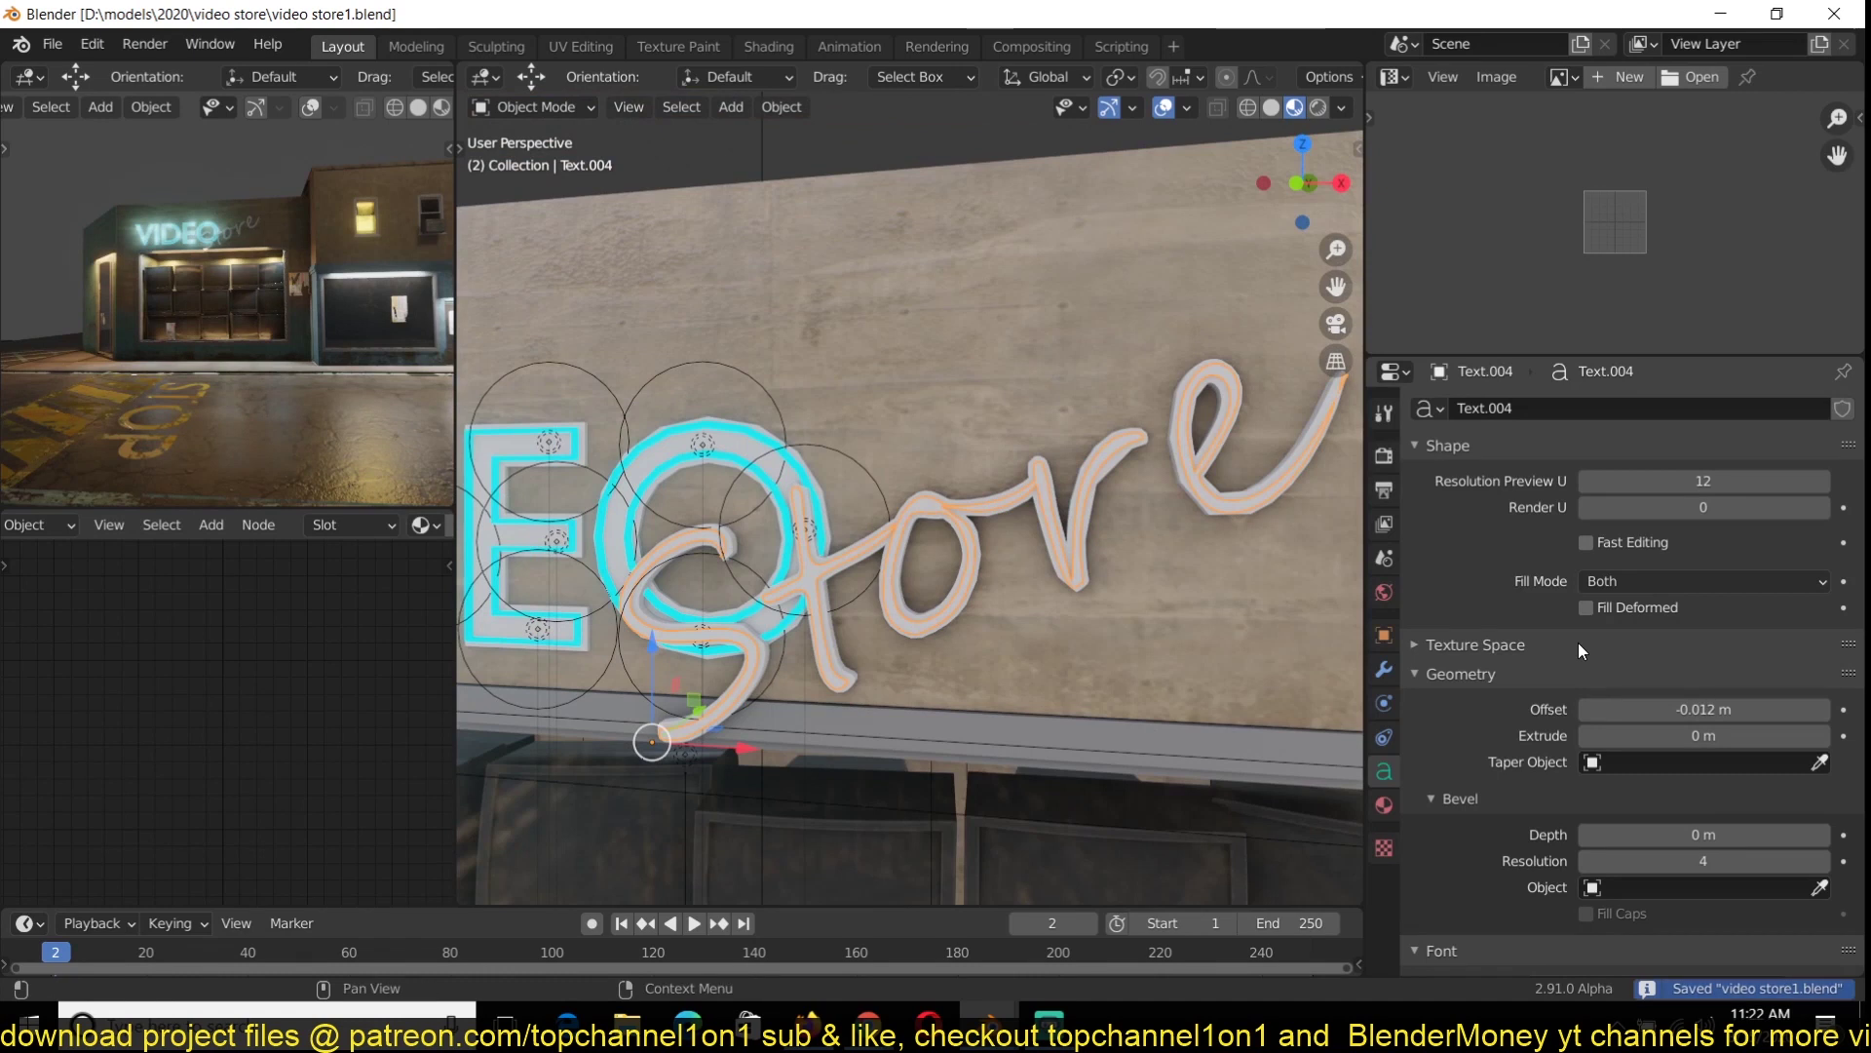
Convert the Store text to a curve and give it a bevel depth of 0.013 m with resolution 0
click(780, 106)
mouse_move(809, 738)
click(1072, 743)
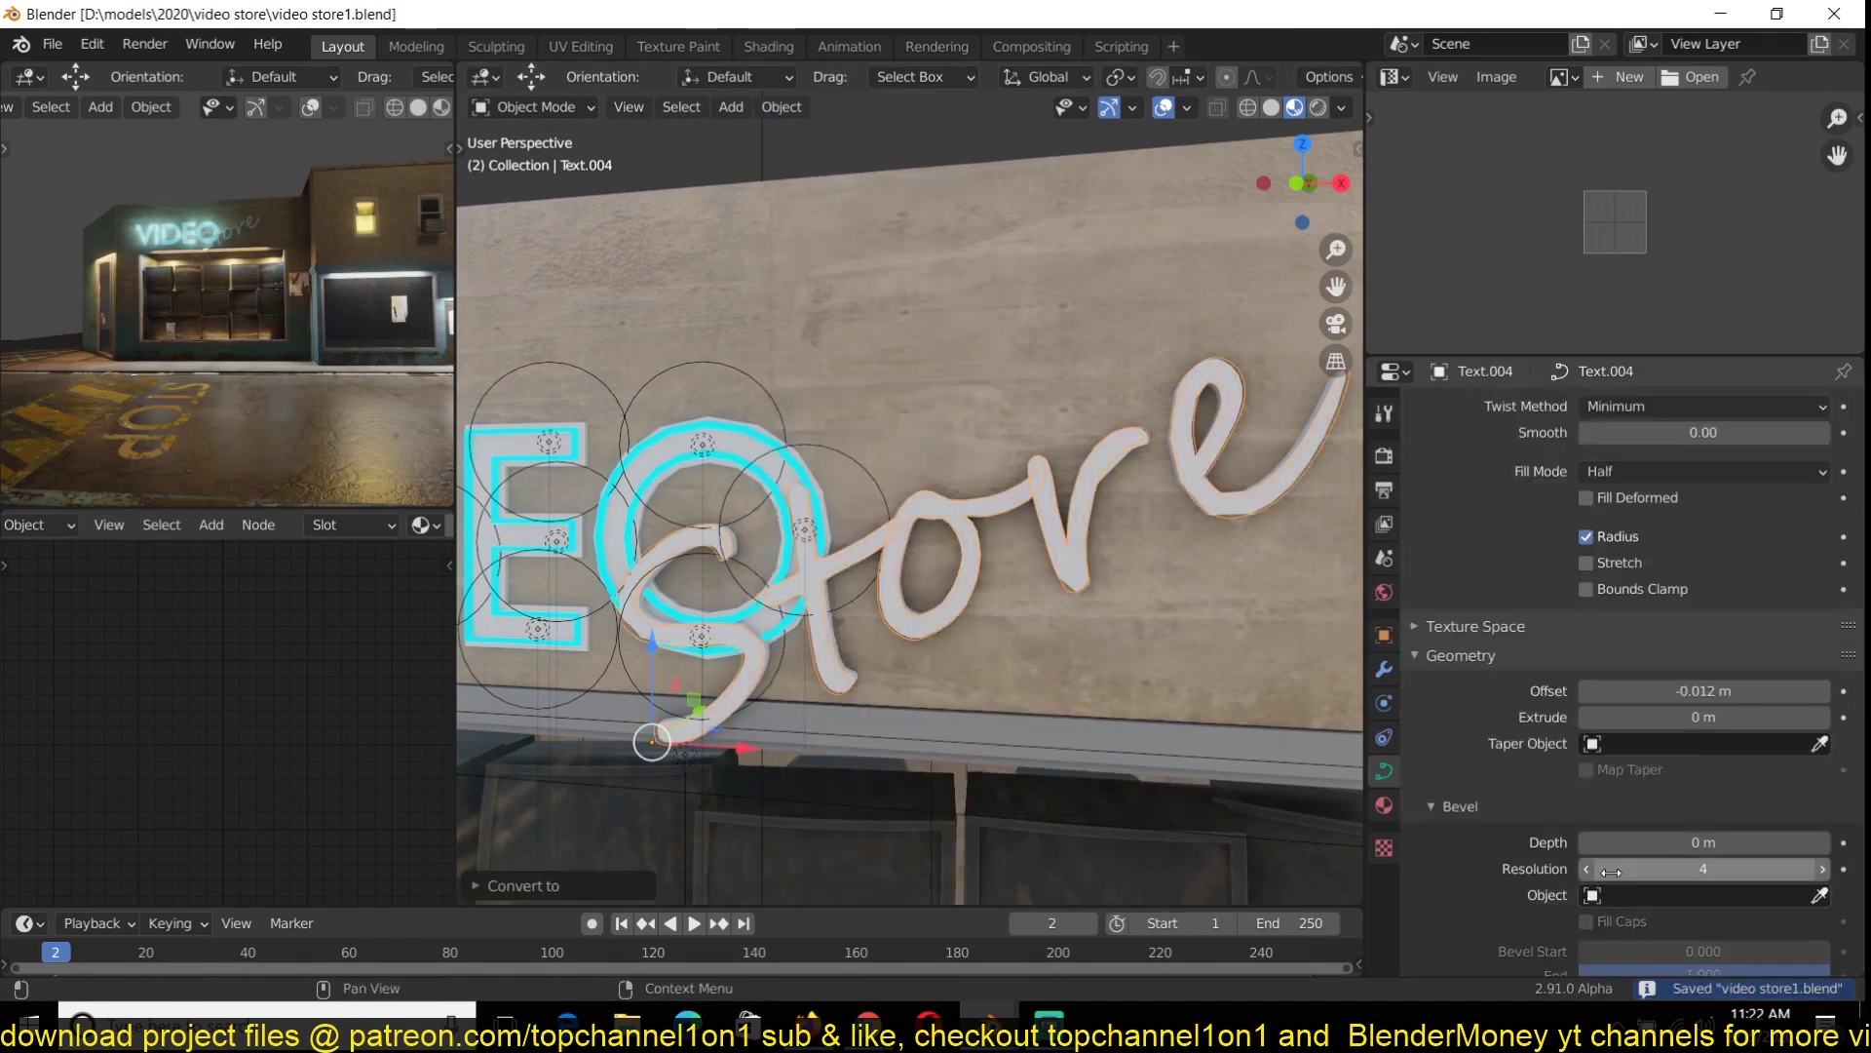
scroll(1596, 921, down, 4)
drag(1657, 803, 1670, 803)
scroll(745, 534, up, 6)
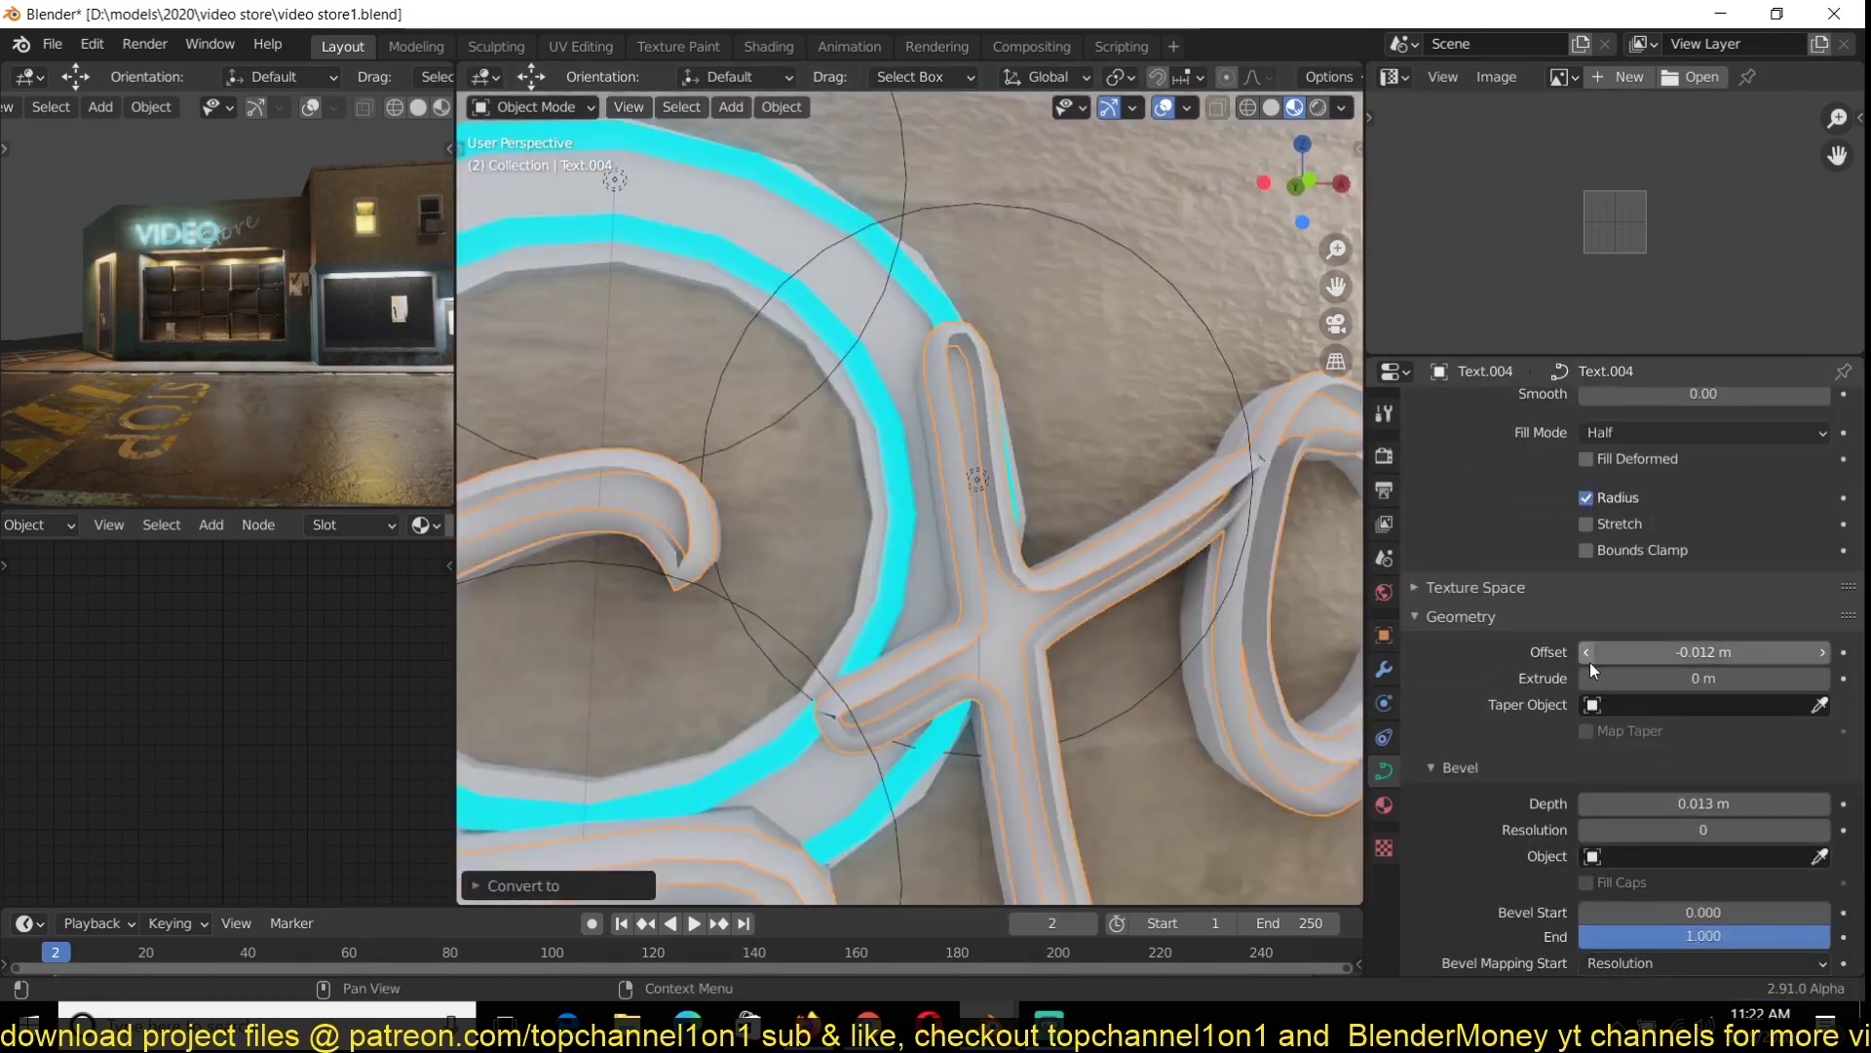
Set the Store curve's fill mode to Full and link the VIDEO outline's material to it
scroll(1647, 663, up, 5)
click(1665, 627)
click(1668, 678)
scroll(911, 546, down, 5)
scroll(1696, 780, down, 3)
key(ctrl+l)
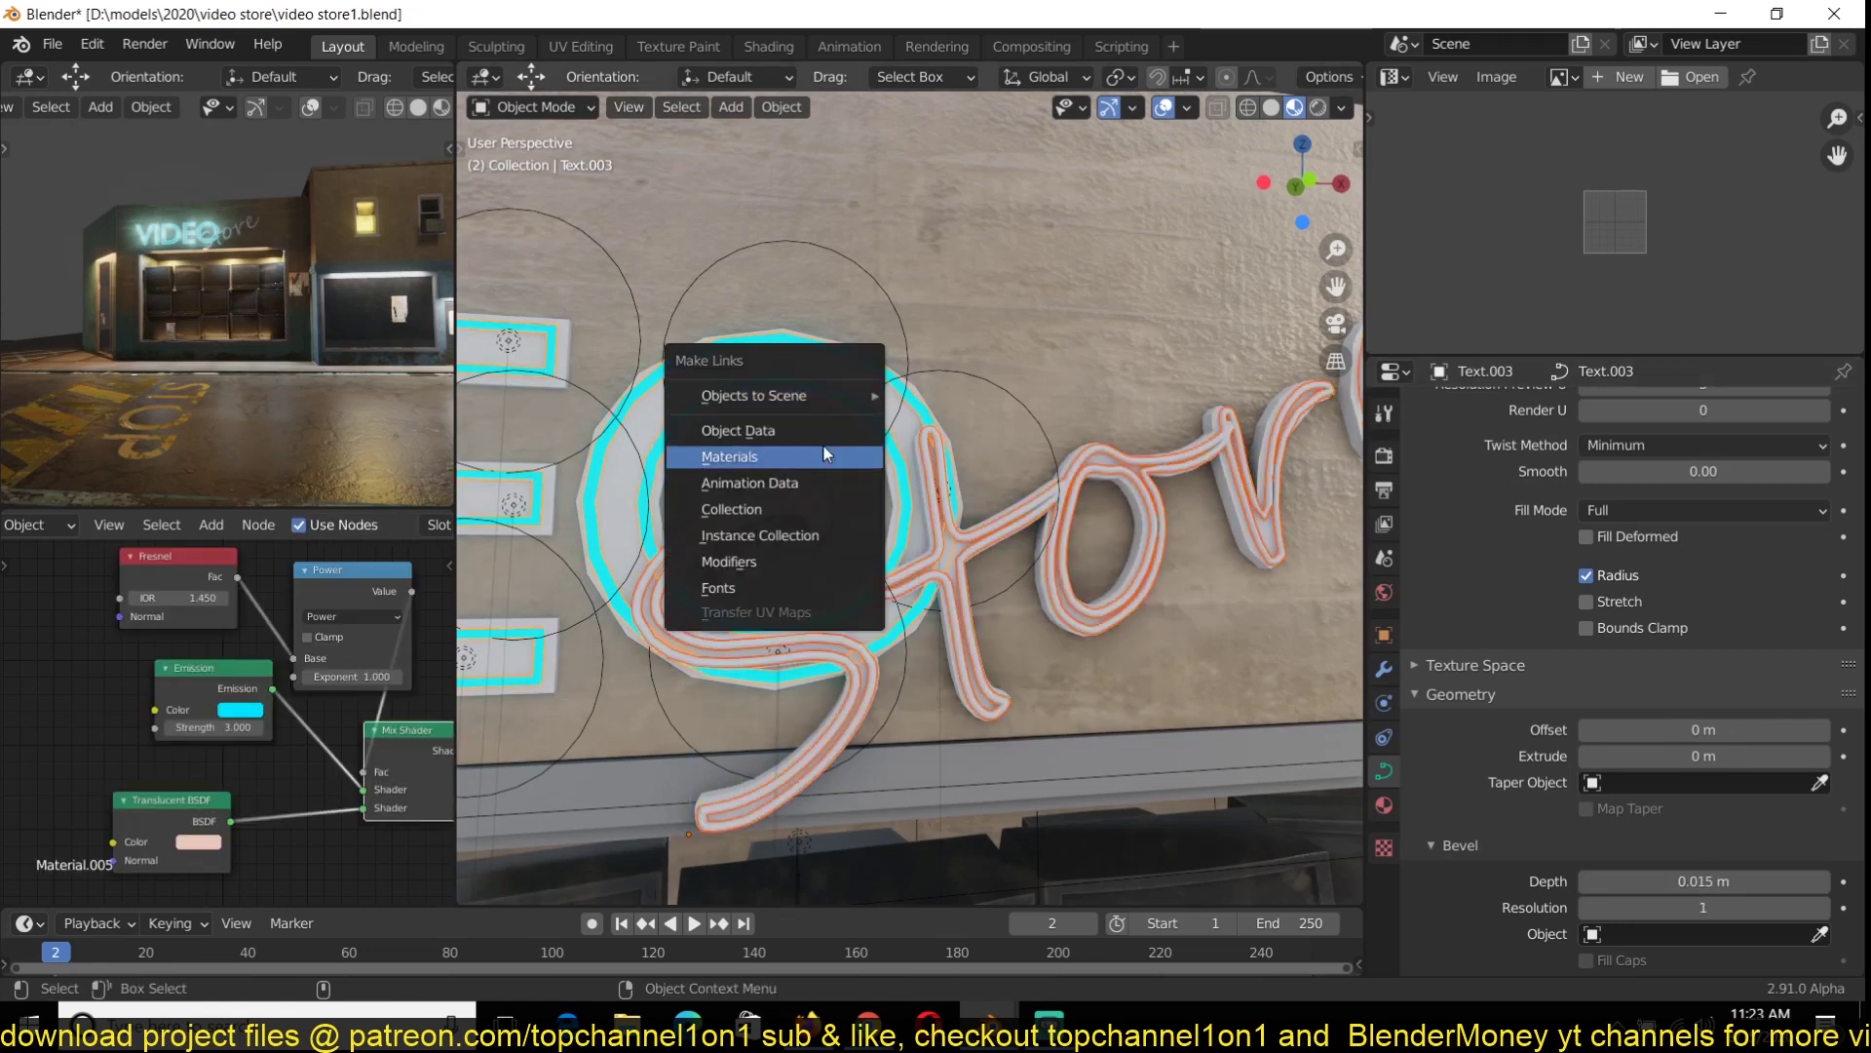
click(823, 445)
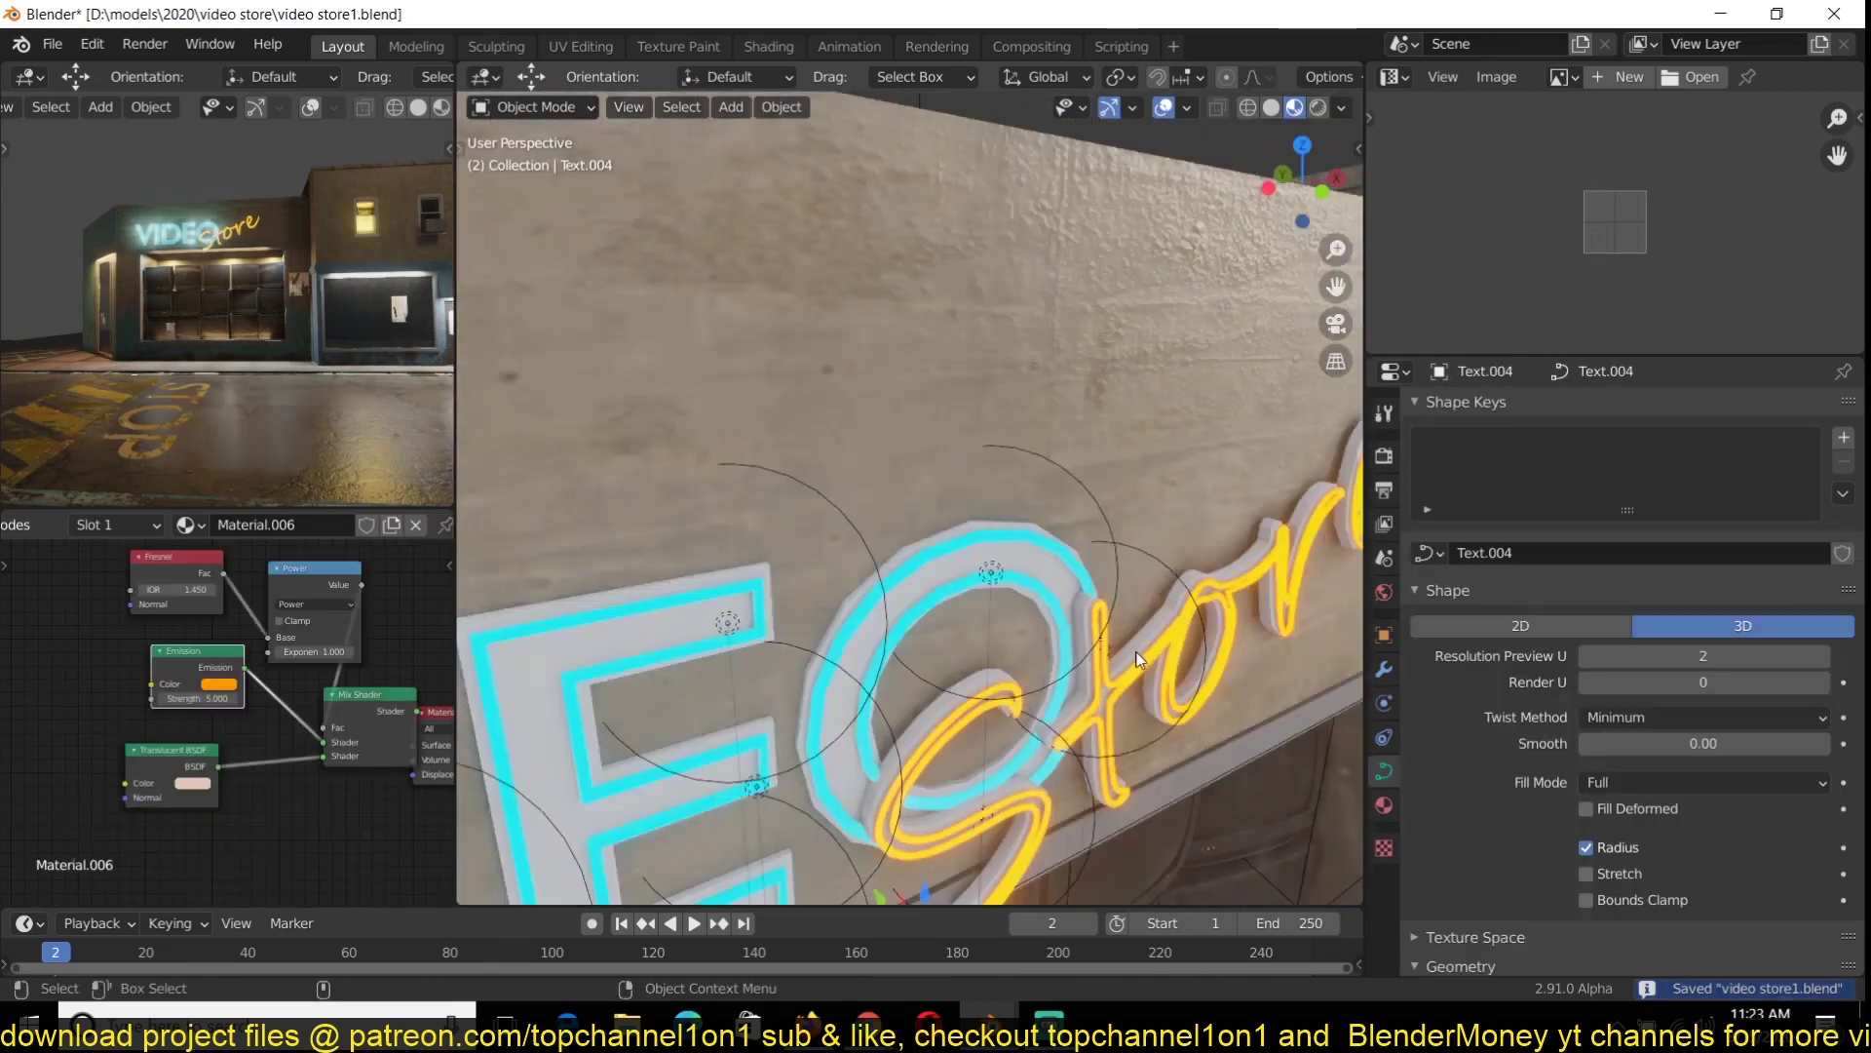
Nudge the Store neon curve slightly along the Y axis and save the file
click(1137, 653)
drag(880, 896, 889, 899)
key(ctrl+s)
Duplicate one of the sign's point lights onto the Store lettering and change its colour to orange
scroll(1073, 634, down, 4)
middle_drag(1131, 644, 1111, 585)
scroll(1111, 585, up, 4)
click(1118, 491)
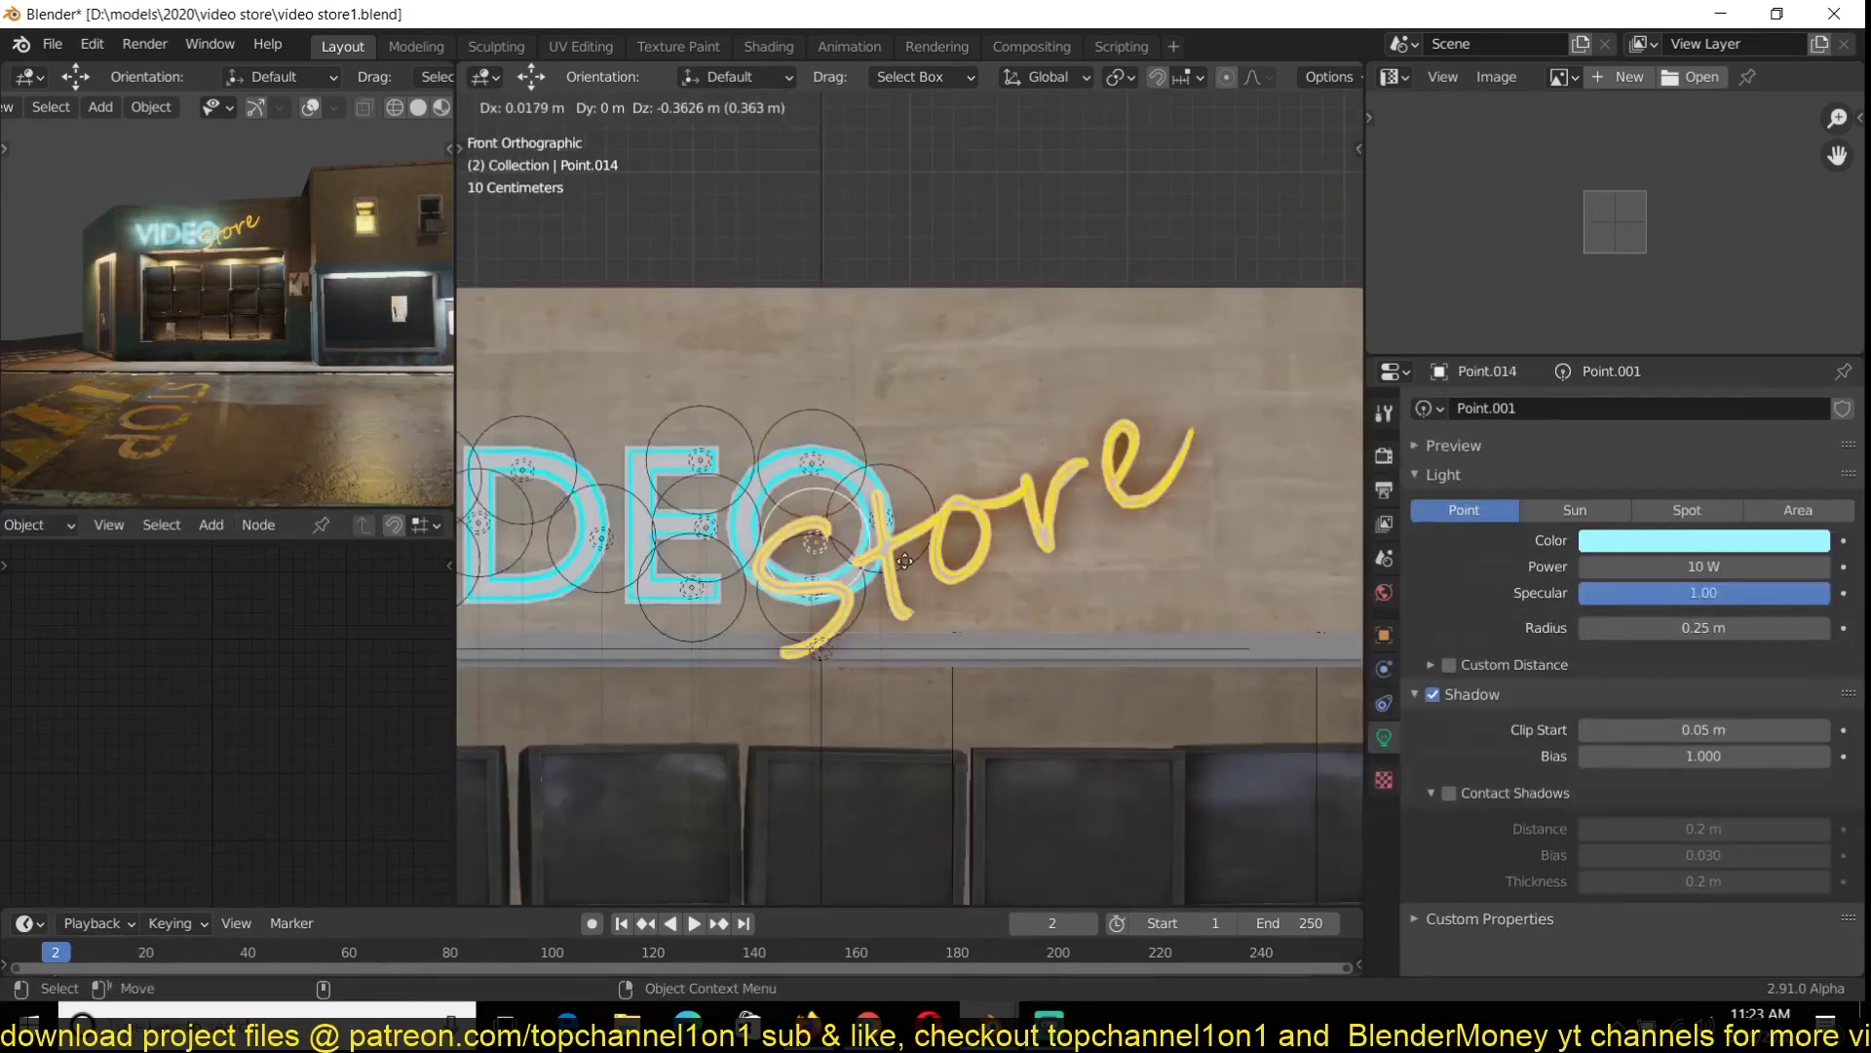
click(1704, 540)
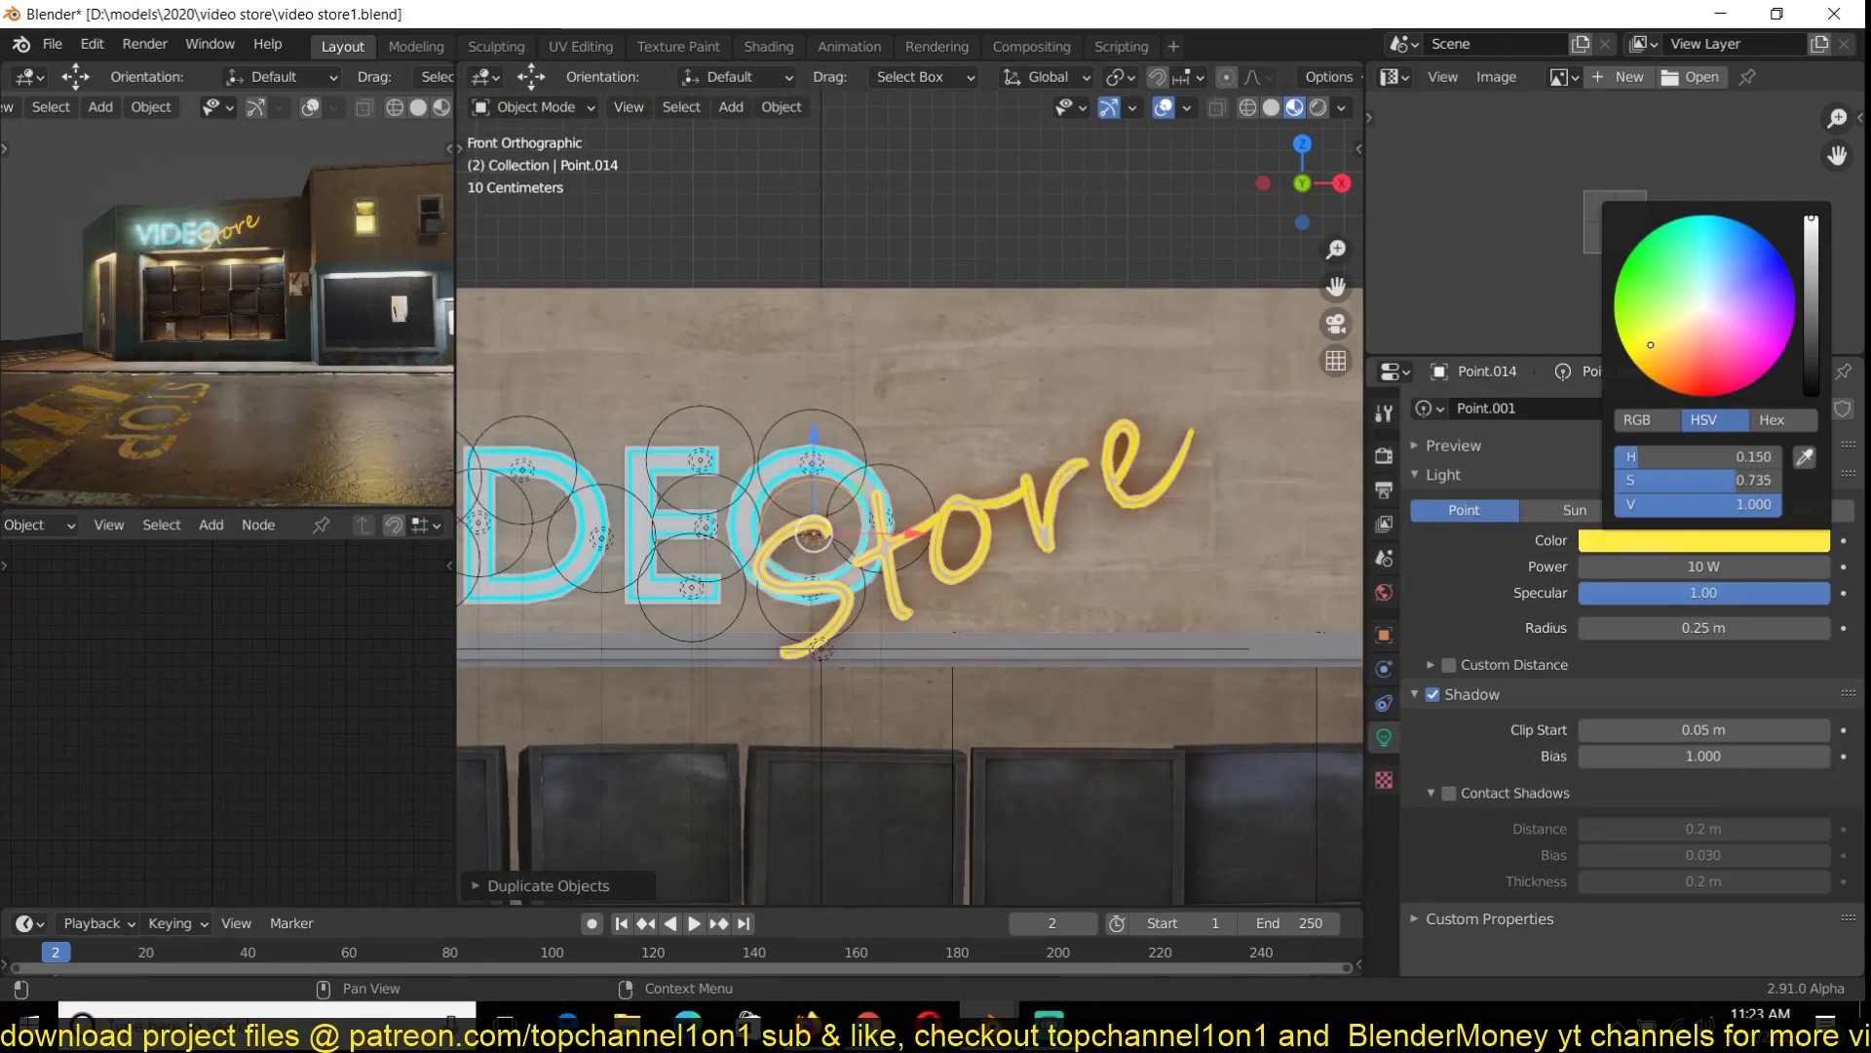
click(1745, 244)
Place linked duplicates of the orange point light along the Store lettering and save the file
scroll(877, 584, up, 2)
middle_drag(936, 624, 854, 612)
key(KP_1)
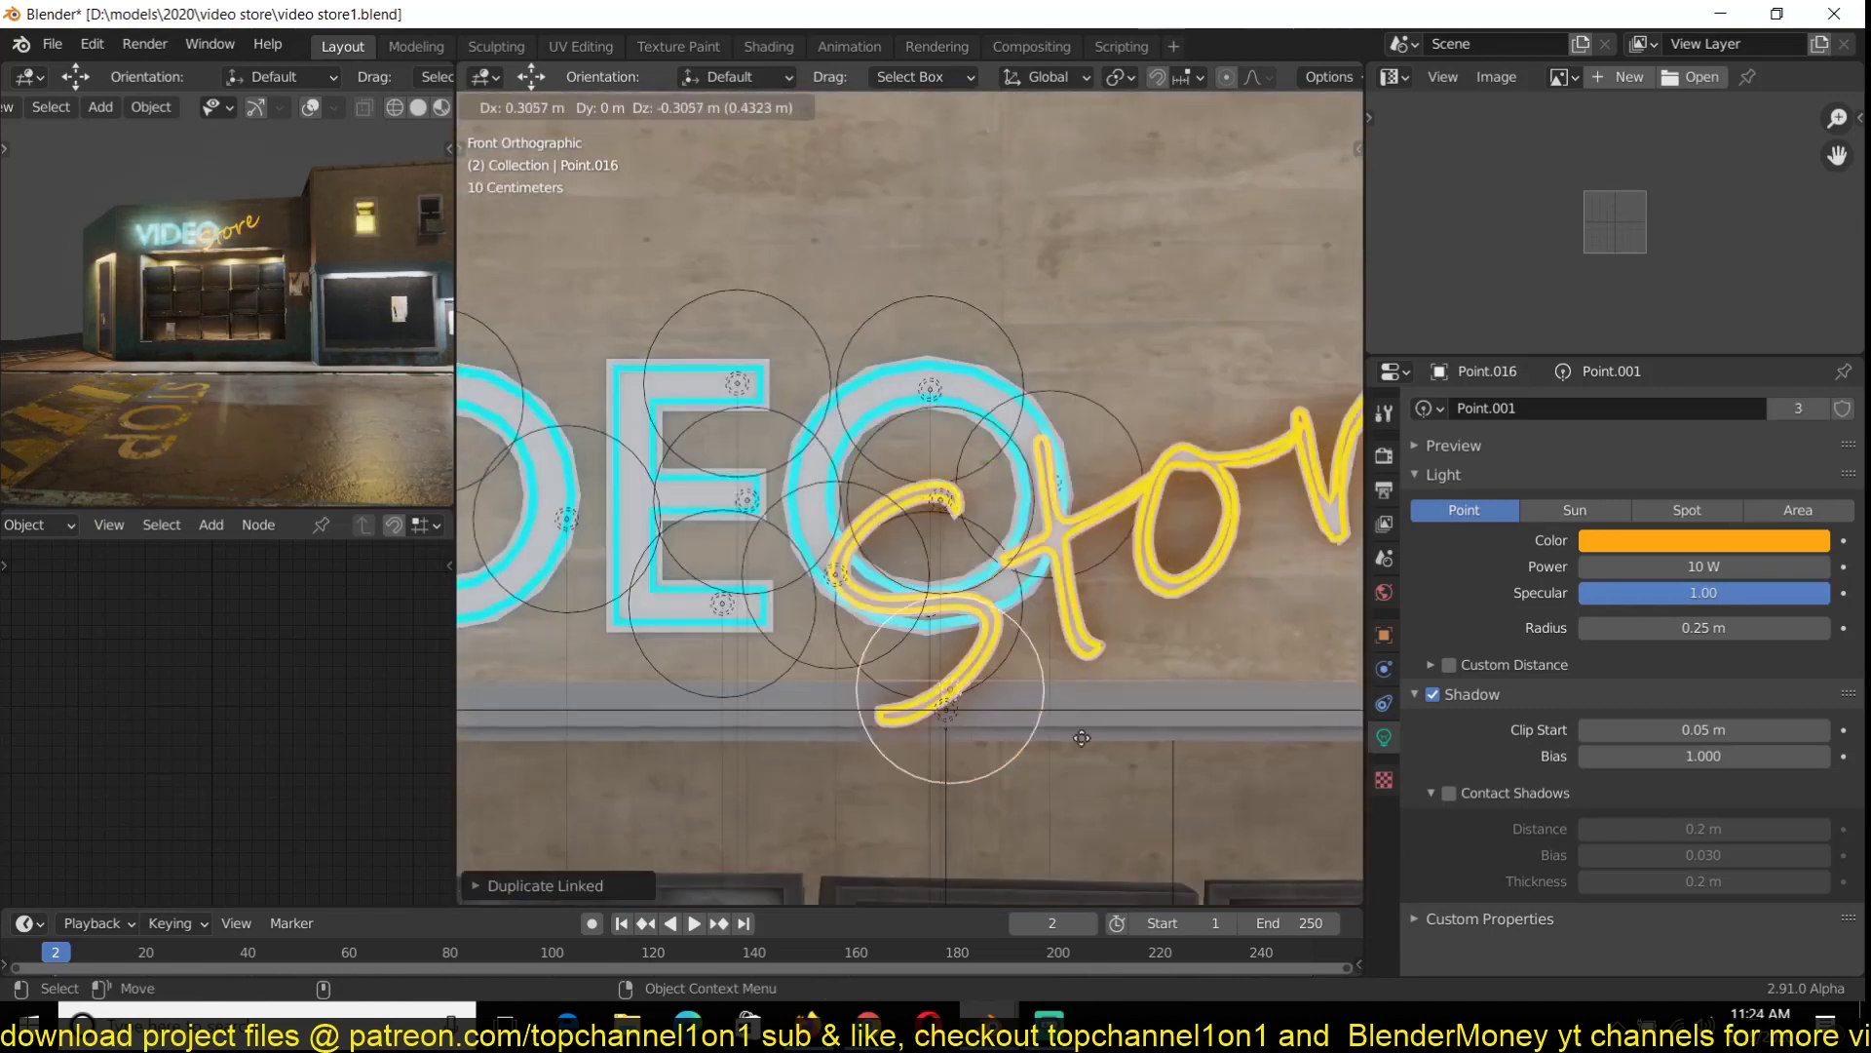
key(alt+d)
mouse_move(1196, 600)
shift+middle_down()
mouse_move(933, 612)
mouse_move(1050, 651)
shift+middle_up()
key(ctrl+s)
Separate the letter r of the Store curve into its own object with its own material and save
scroll(999, 629, up, 3)
click(1056, 531)
key(Tab)
key(z)
key(z)
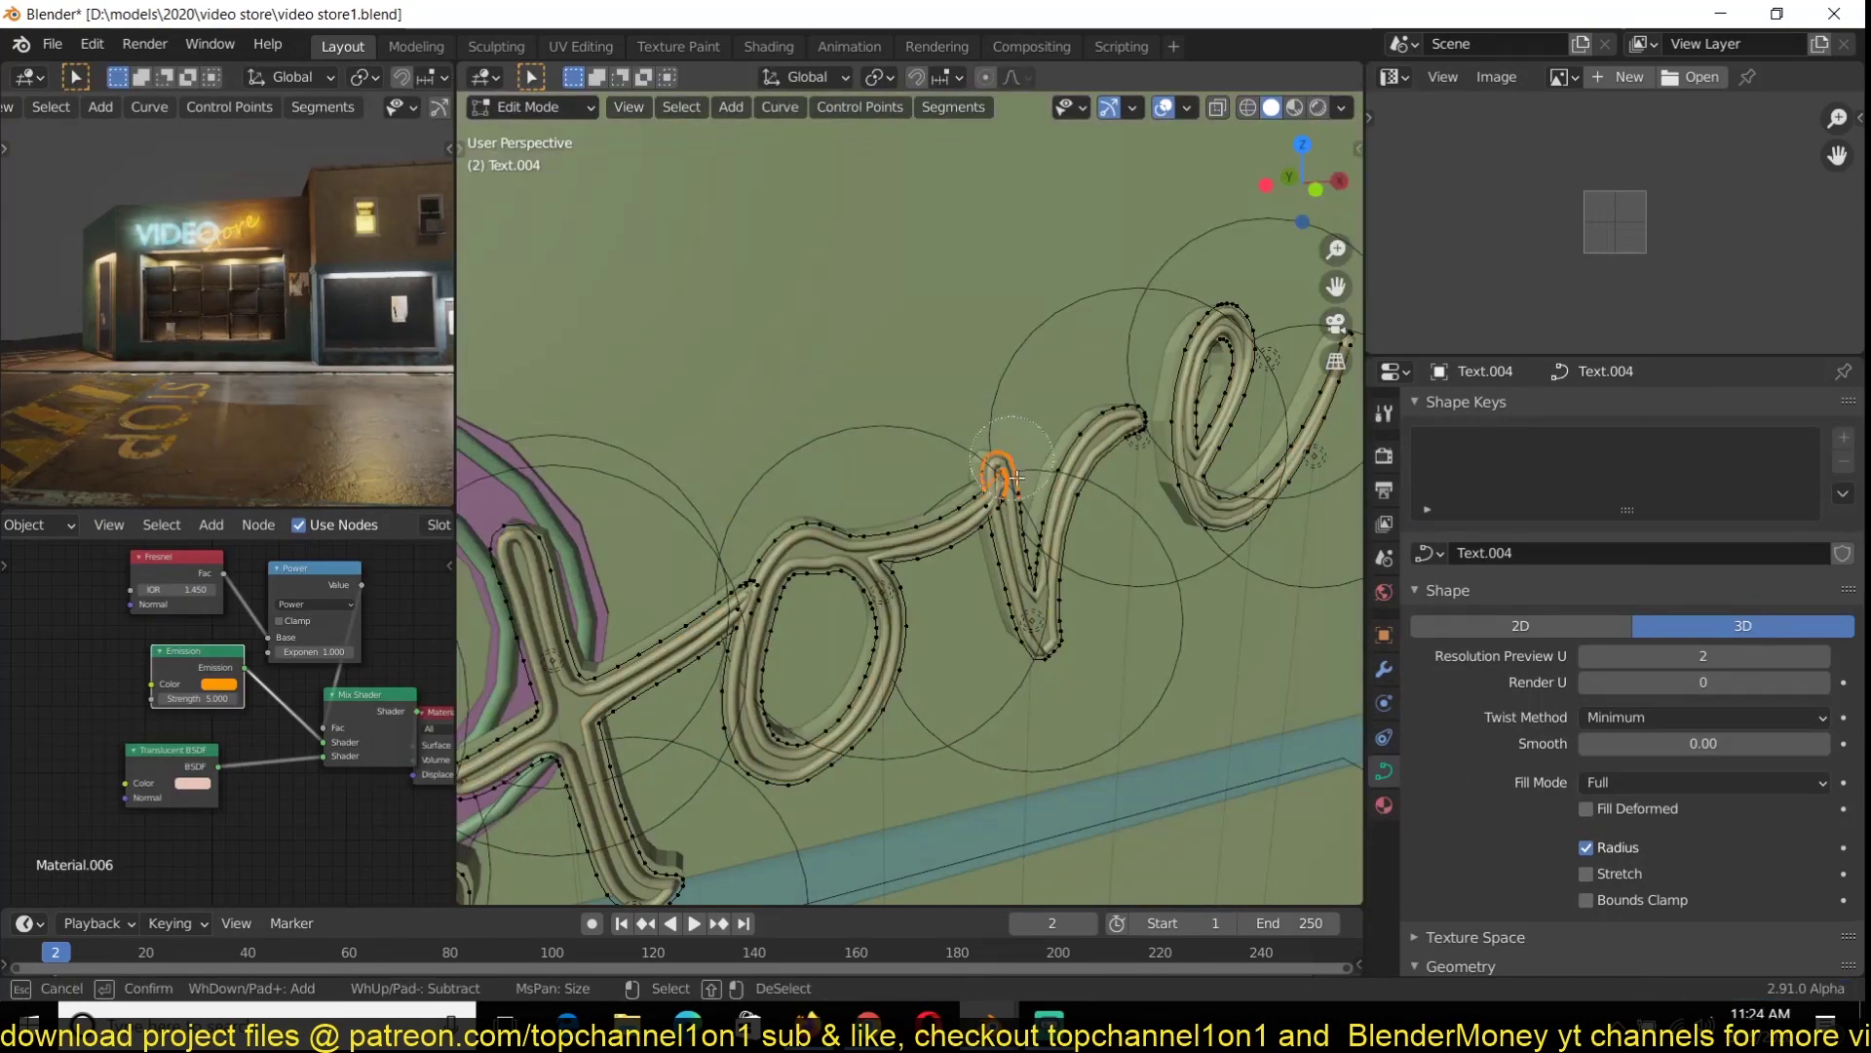
click(1081, 462)
click(1383, 805)
key(ctrl+s)
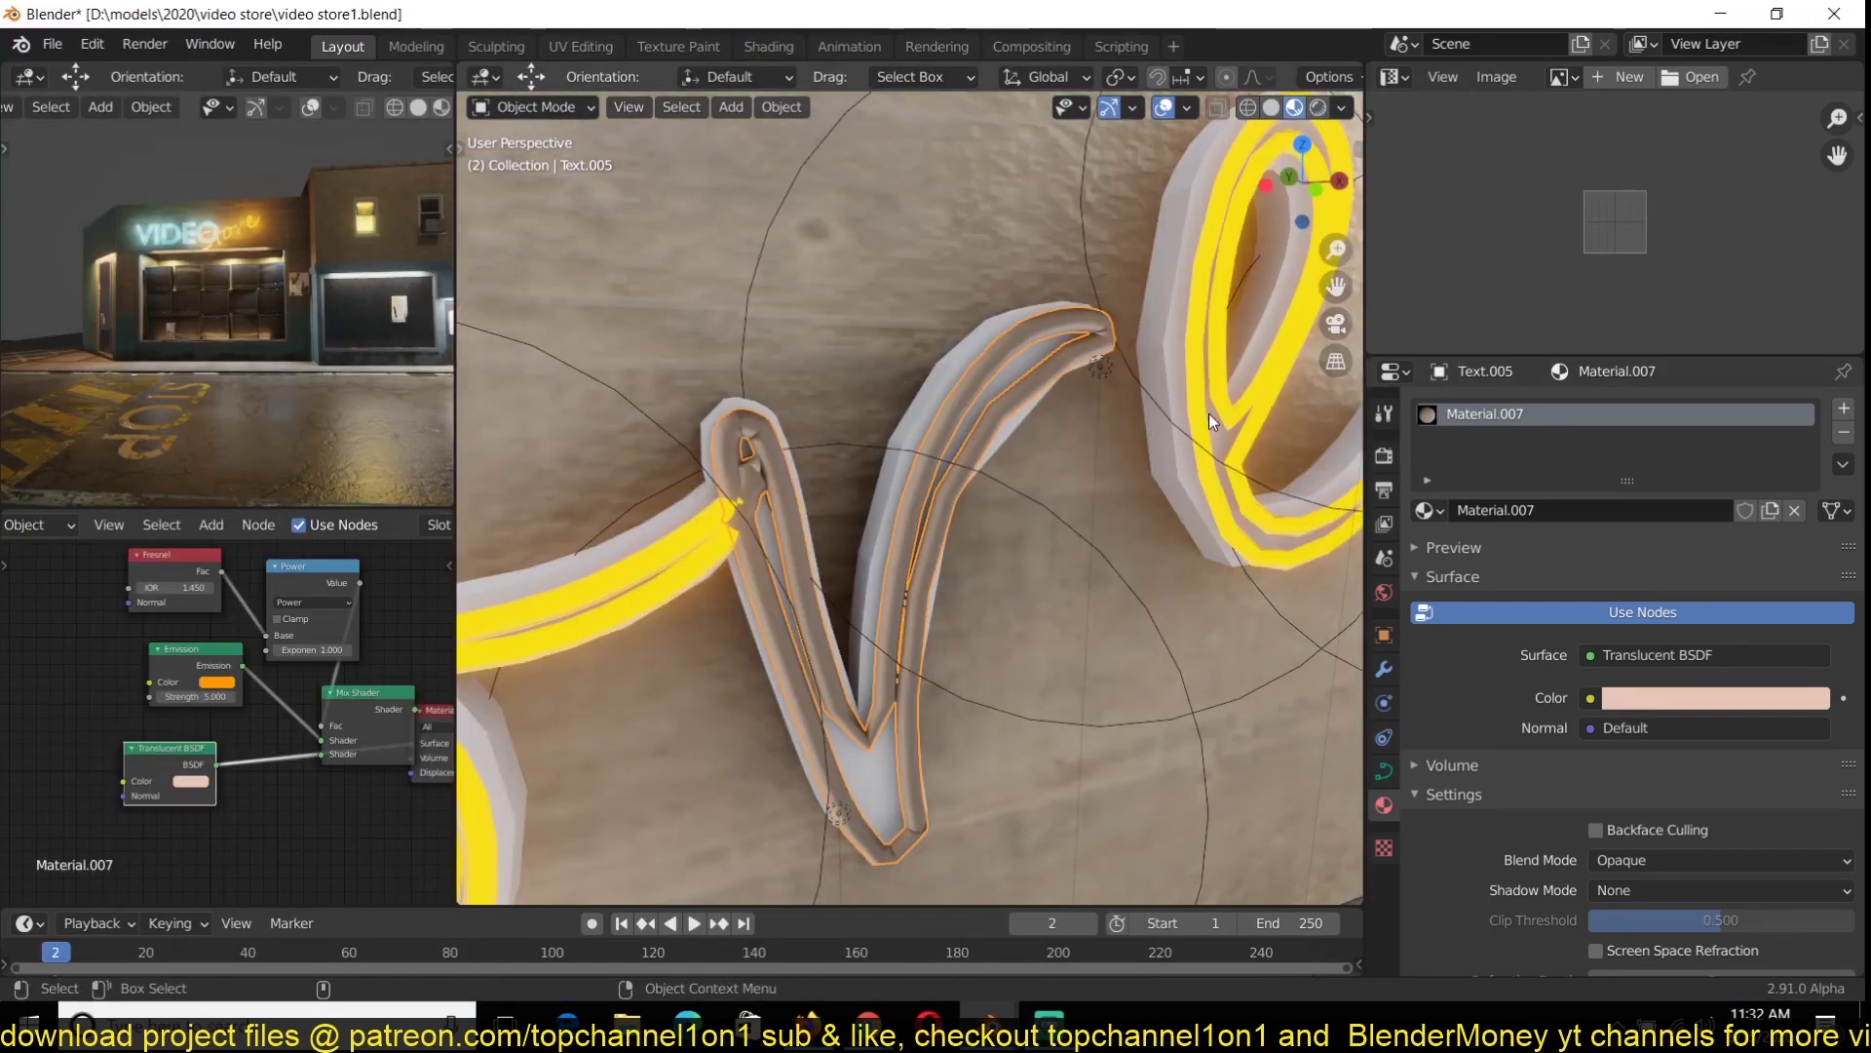
Recalculate the handles of the separated letter r curve and save the file
key(ctrl+s)
key(Tab)
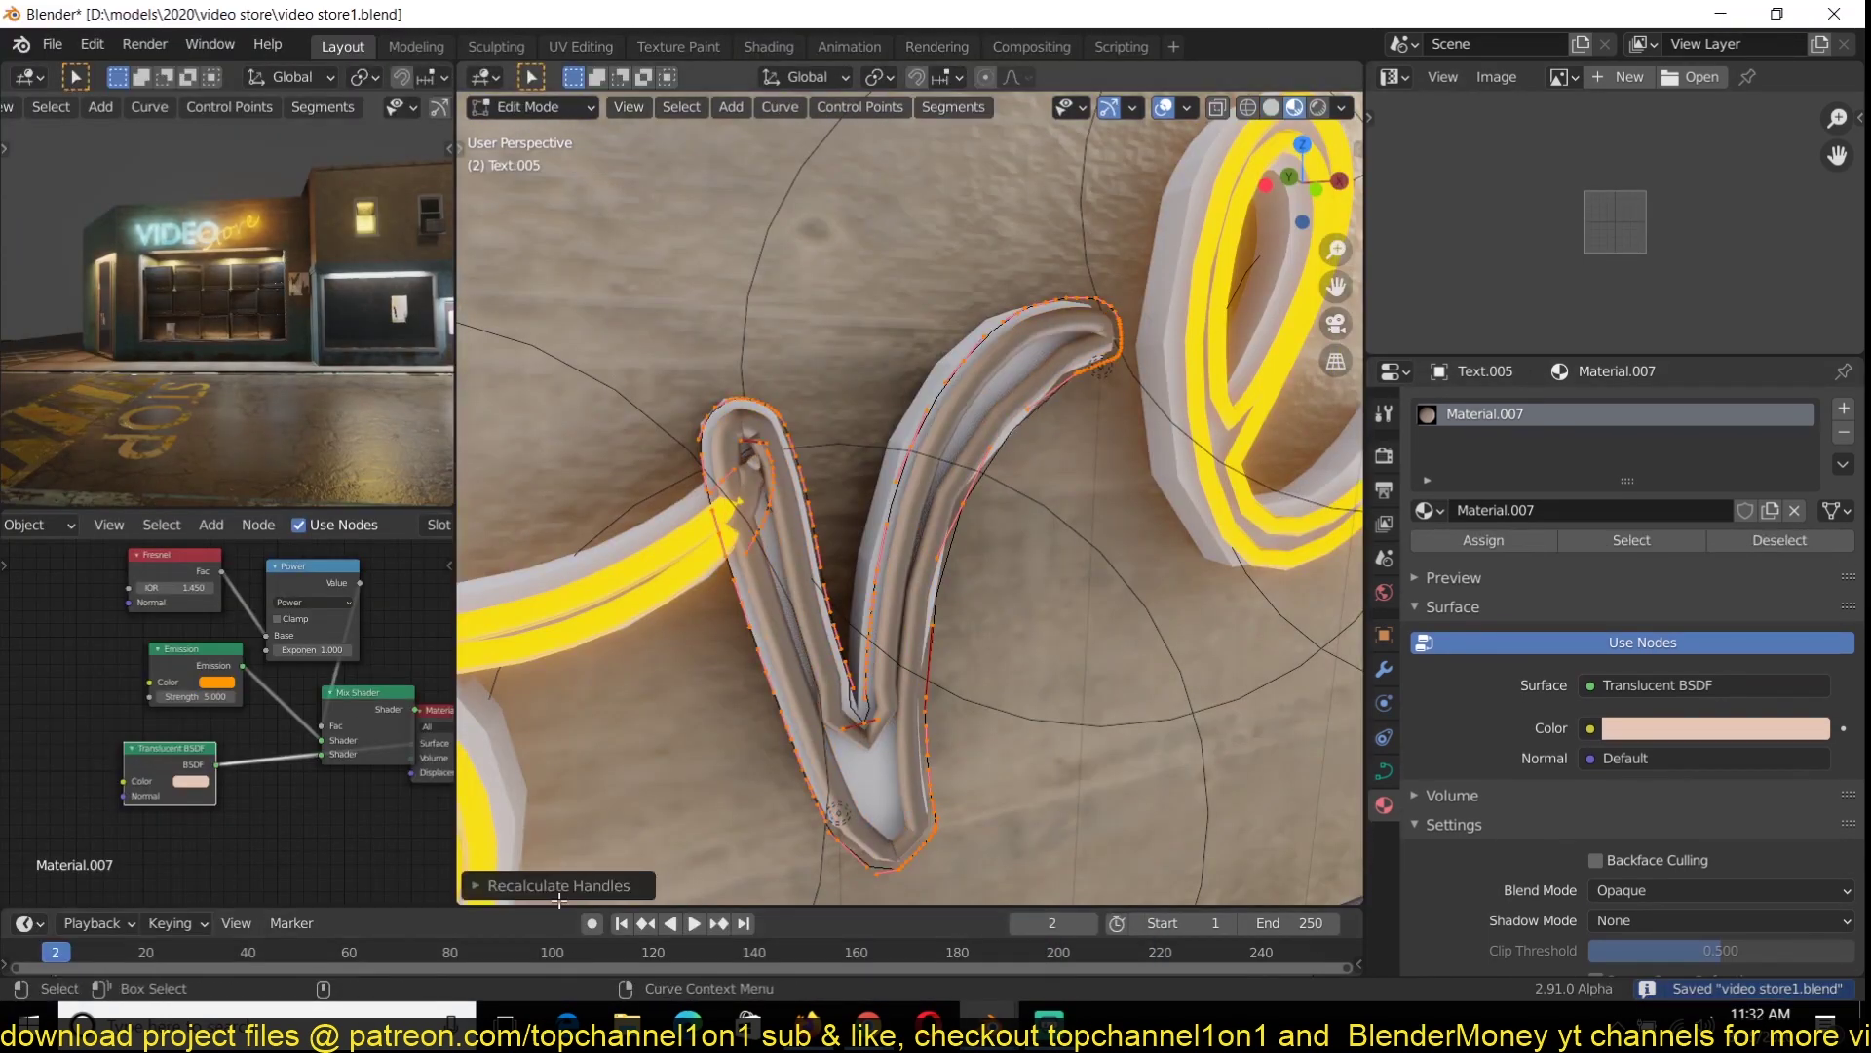
key(Tab)
key(ctrl+s)
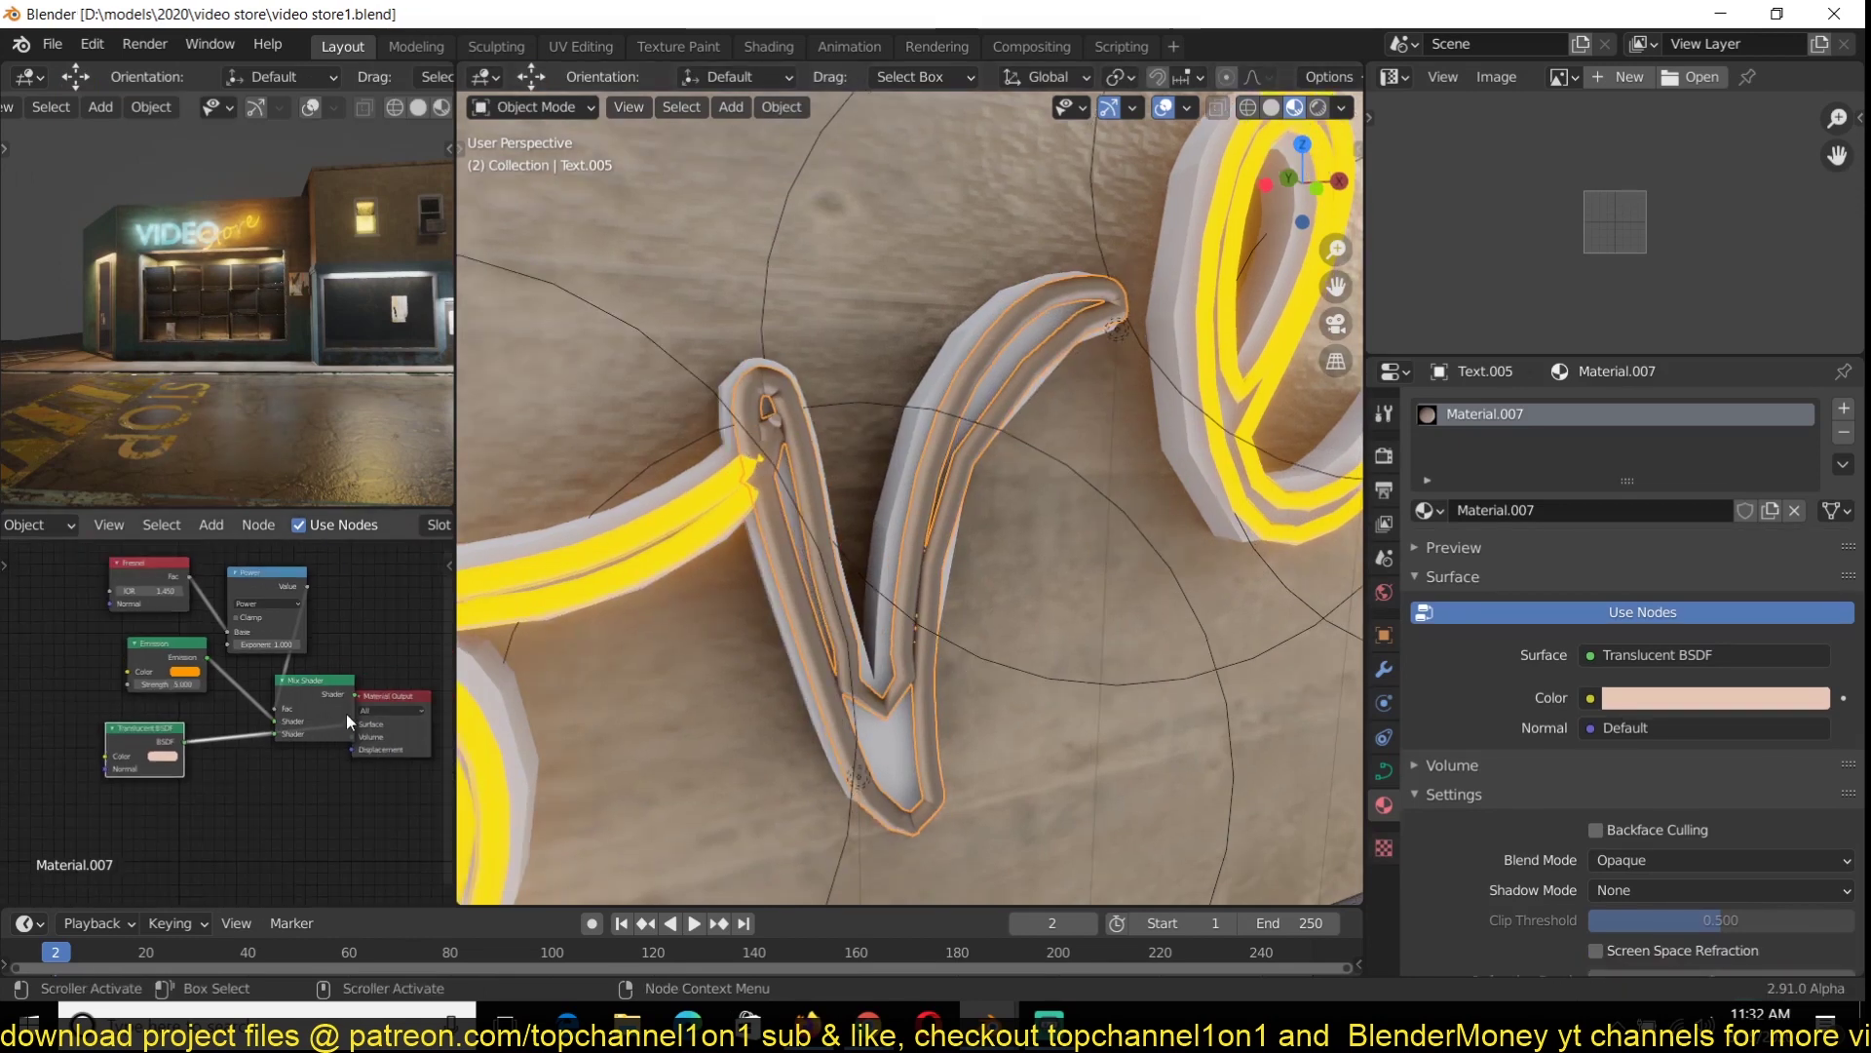
Move the output node clear in the letter r's material, connect the Mix Shader to it and begin adding a node
drag(376, 698, 415, 760)
ctrl+shift+click(326, 688)
scroll(239, 729, up, 2)
drag(166, 678, 126, 679)
scroll(235, 724, down, 3)
key(shift+a)
mouse_move(195, 681)
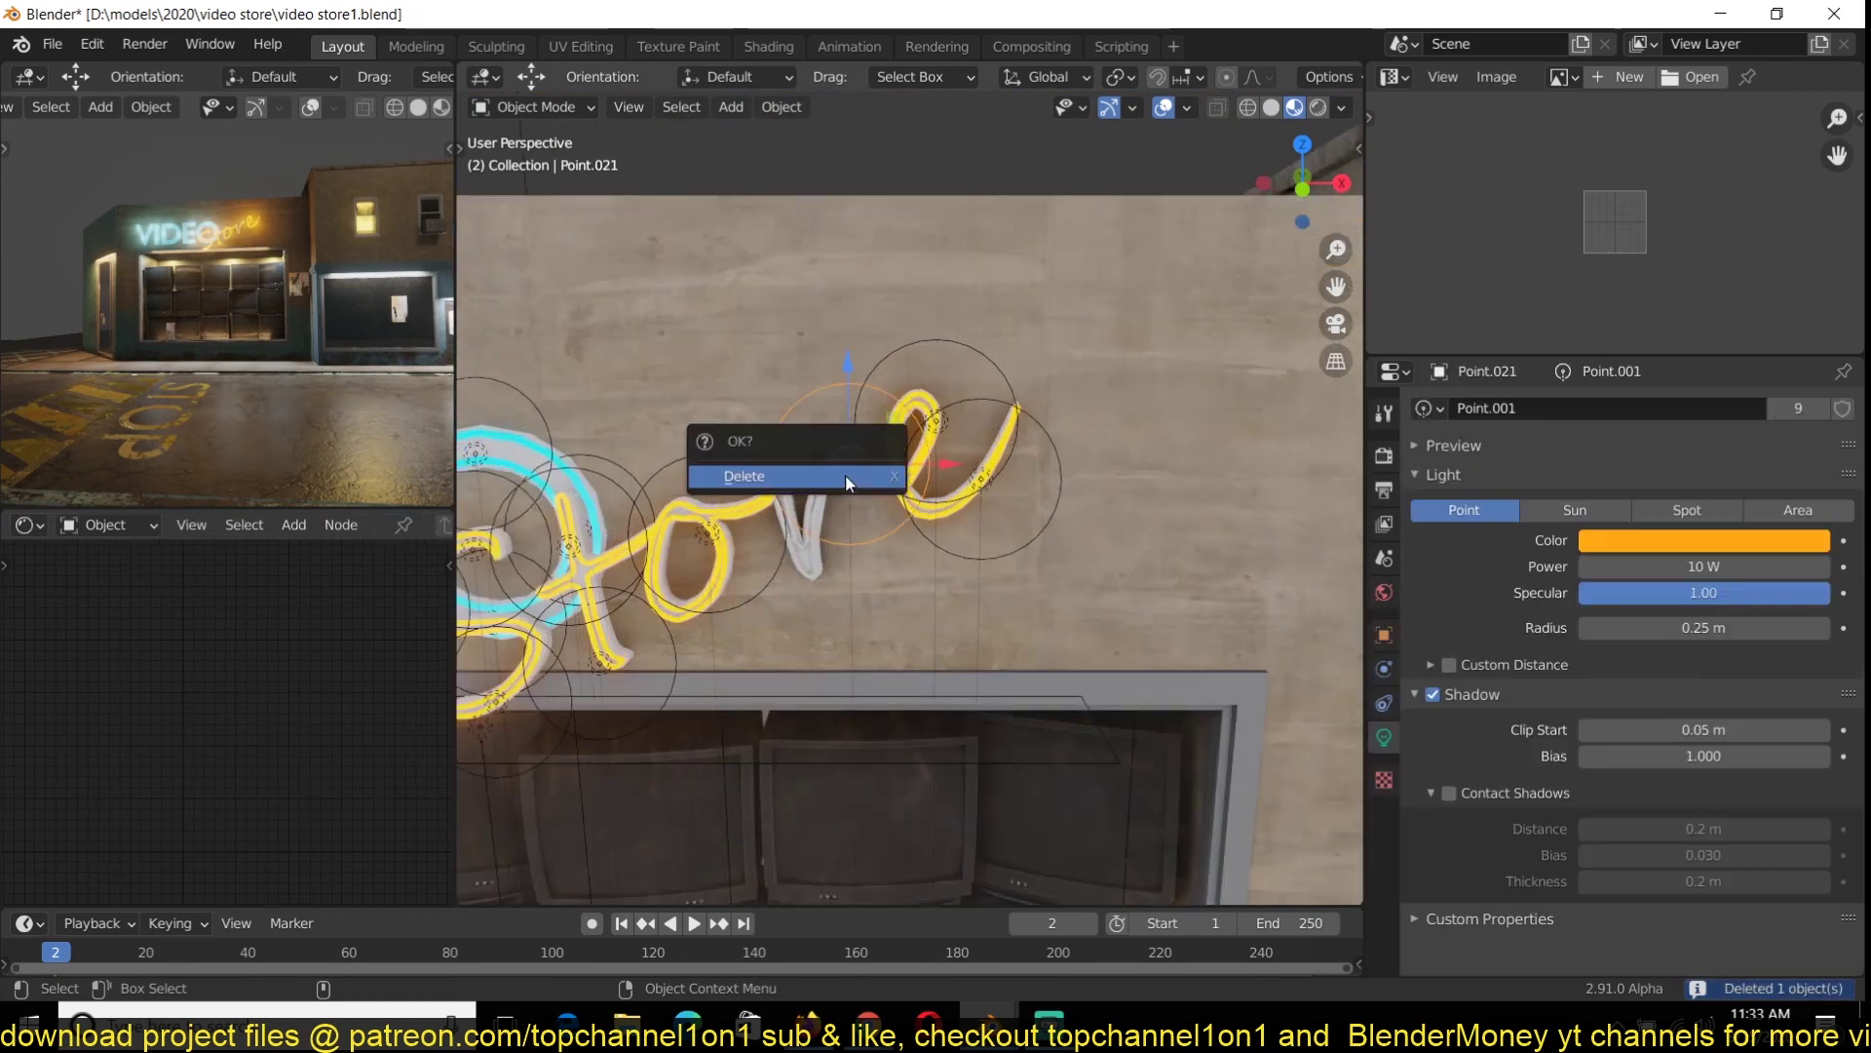
Delete the point lights around the unlit letter r, enable Custom Distance on a remaining orange light and save
click(845, 474)
click(788, 550)
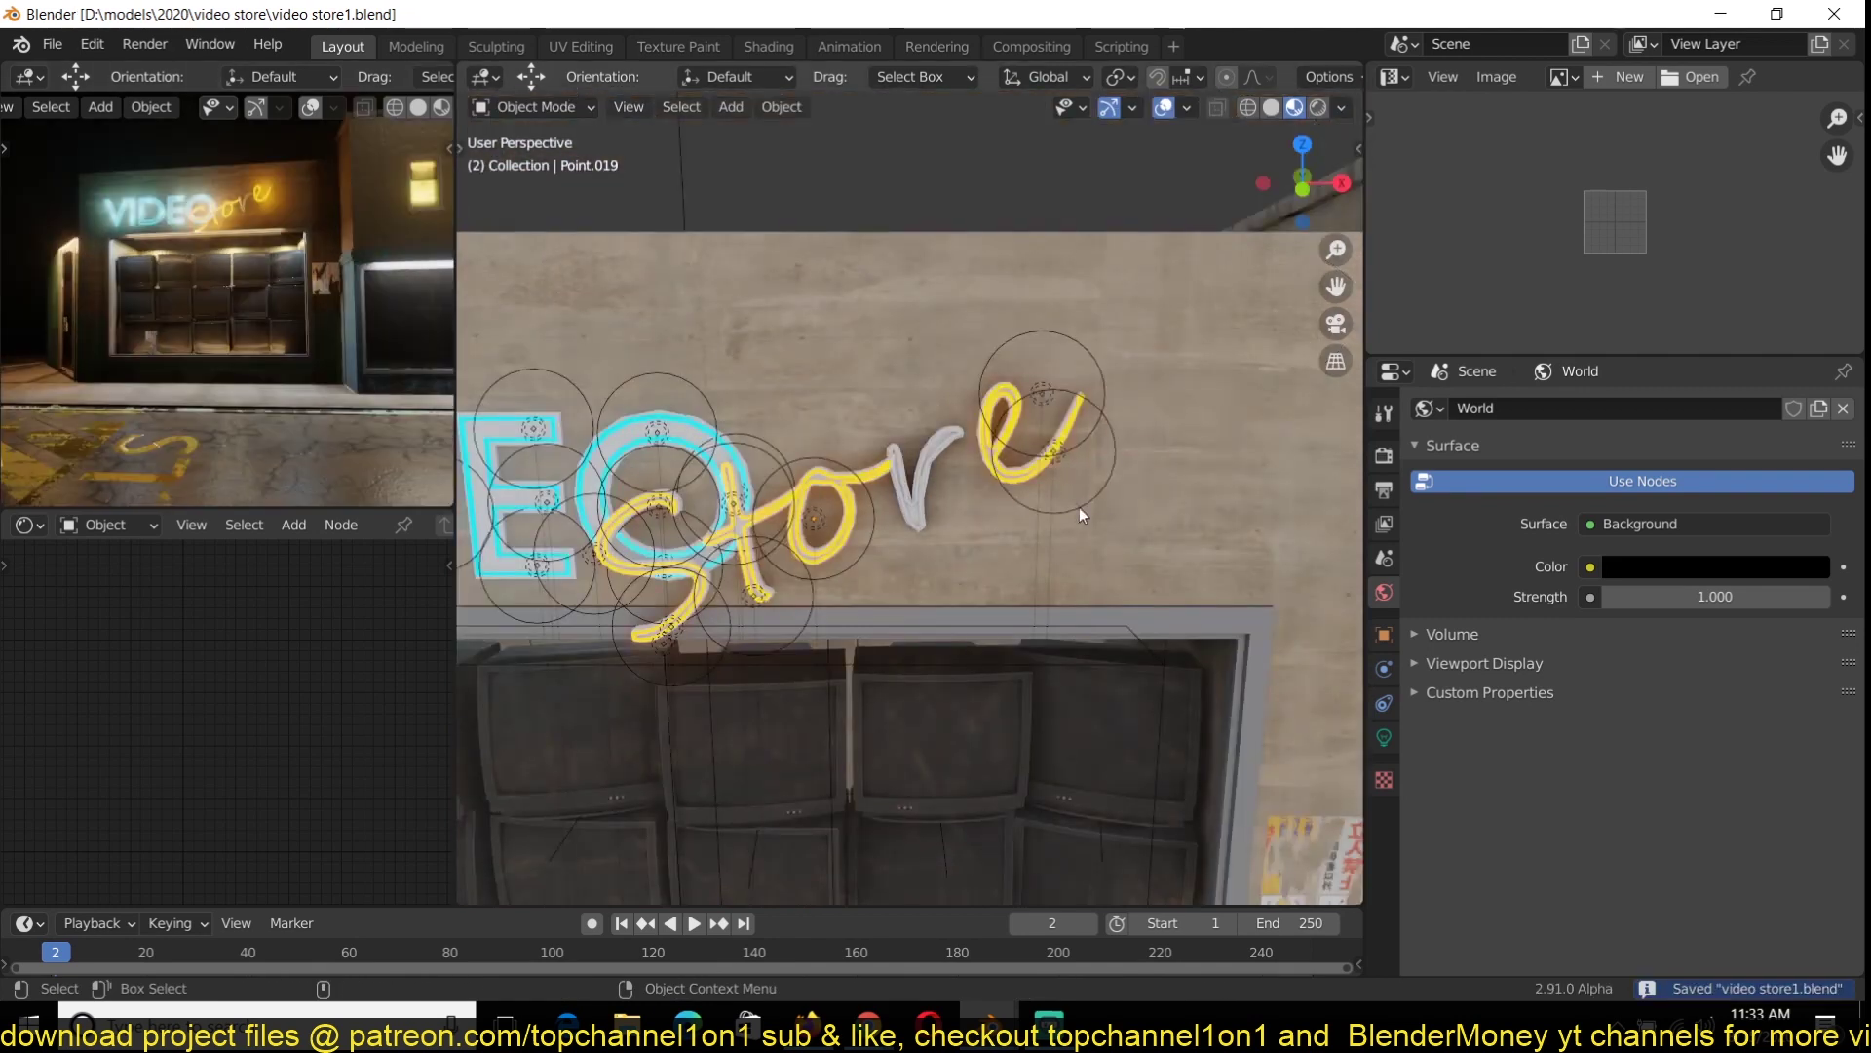
click(1489, 666)
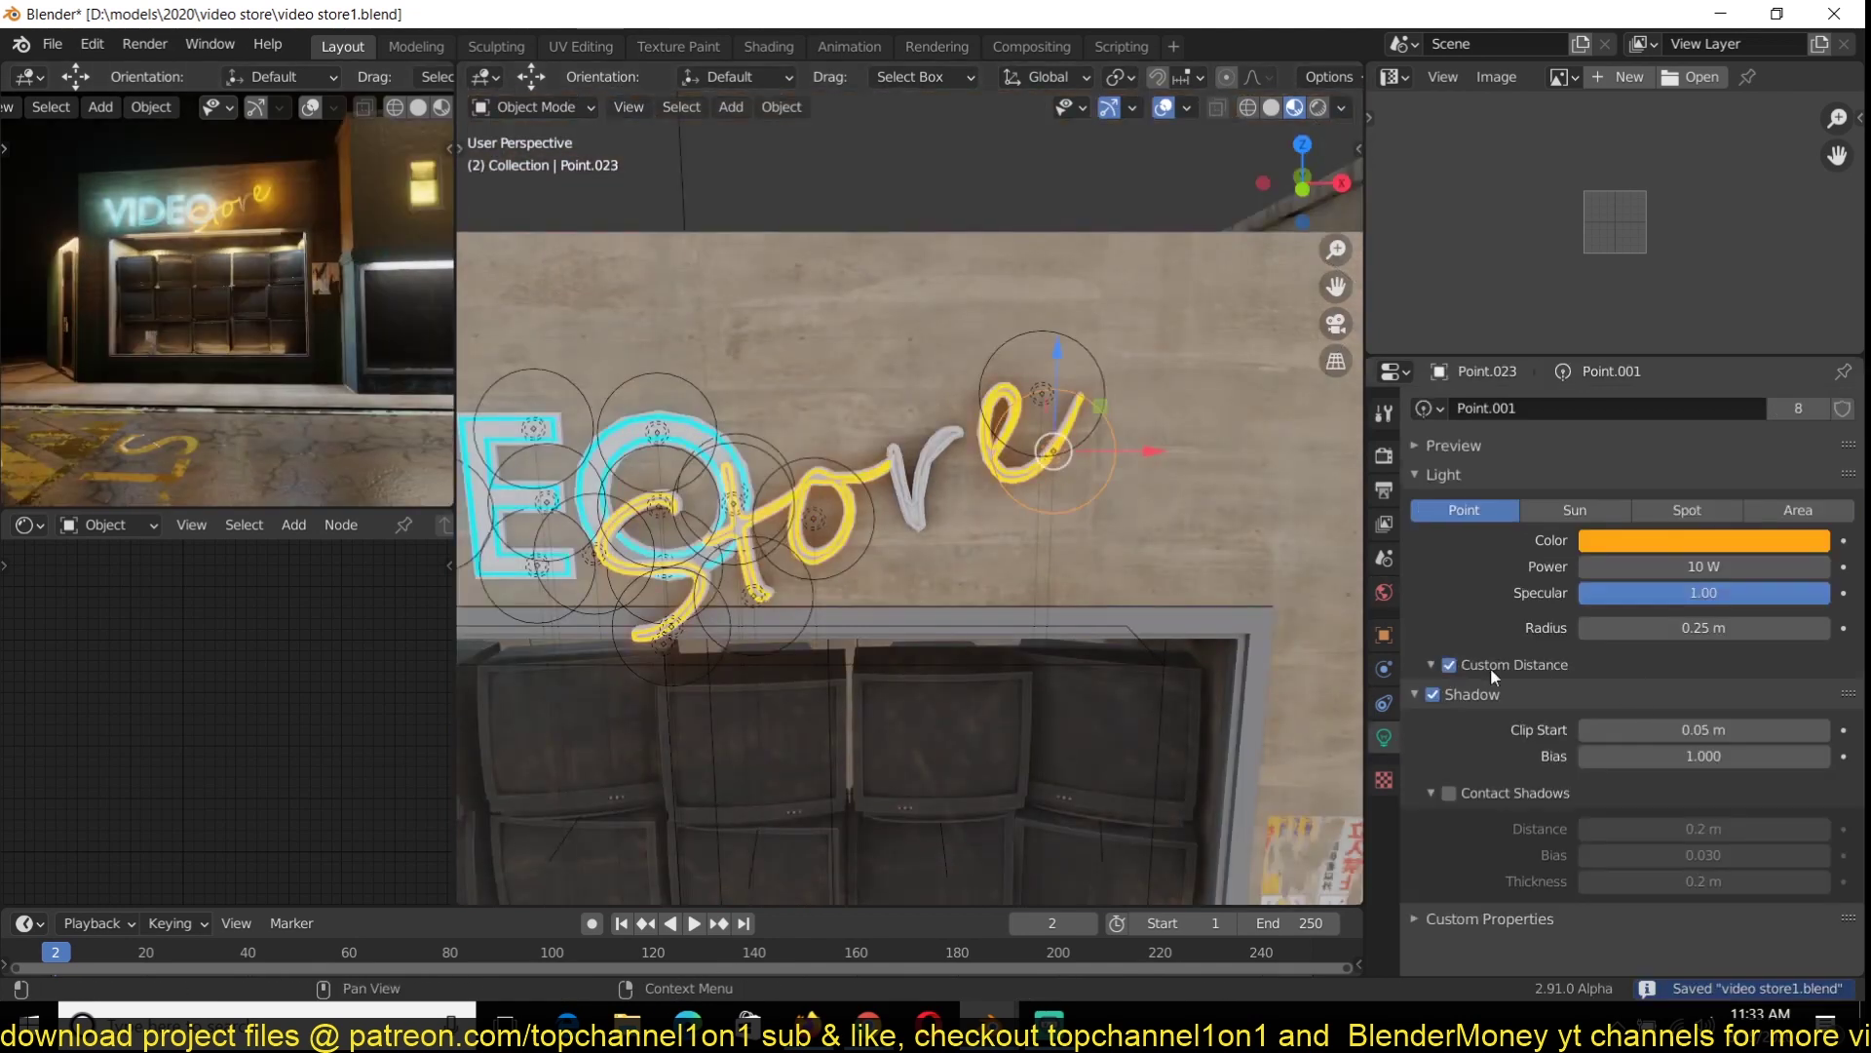
scroll(1160, 553, down, 8)
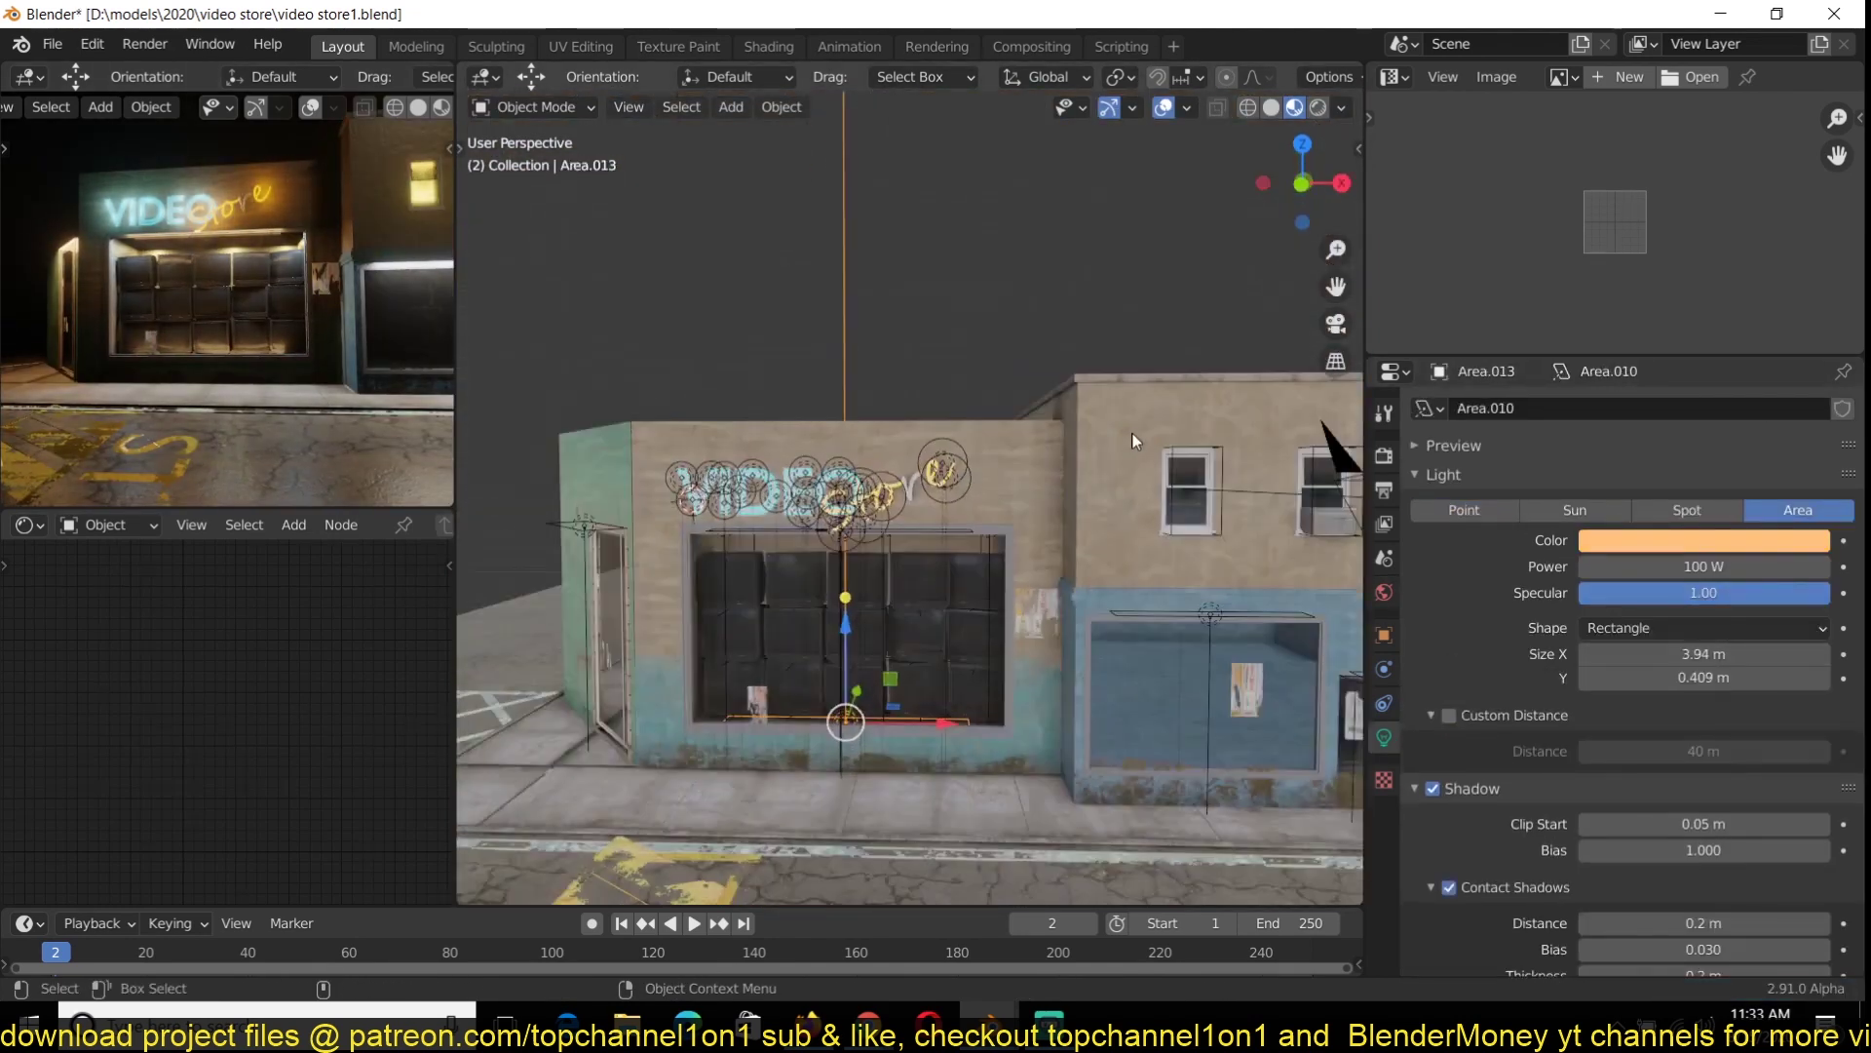
scroll(1114, 321, down, 3)
key(ctrl+s)
Set the Add node value in the road's material to 0.440
middle_drag(292, 367, 230, 378)
scroll(910, 507, down, 2)
scroll(214, 478, down, 5)
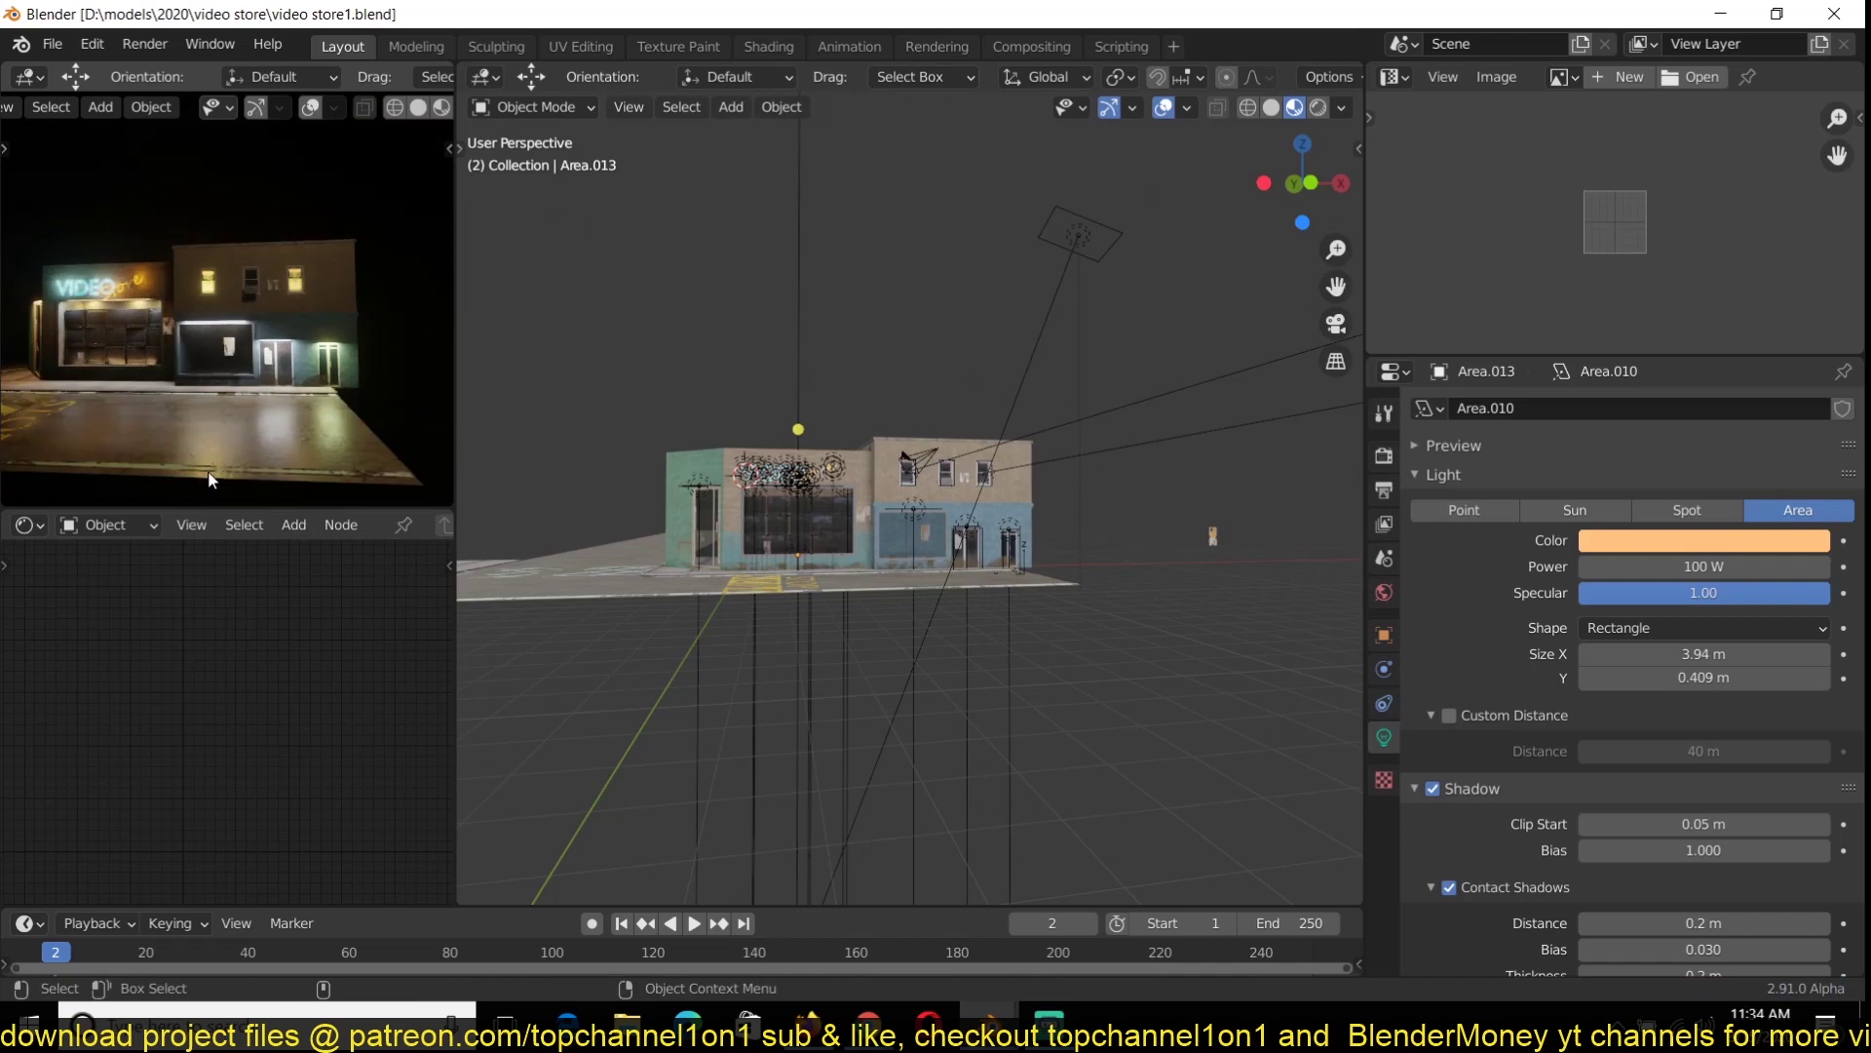
scroll(363, 404, up, 5)
click(363, 407)
key(ctrl+s)
middle_drag(29, 702, 143, 680)
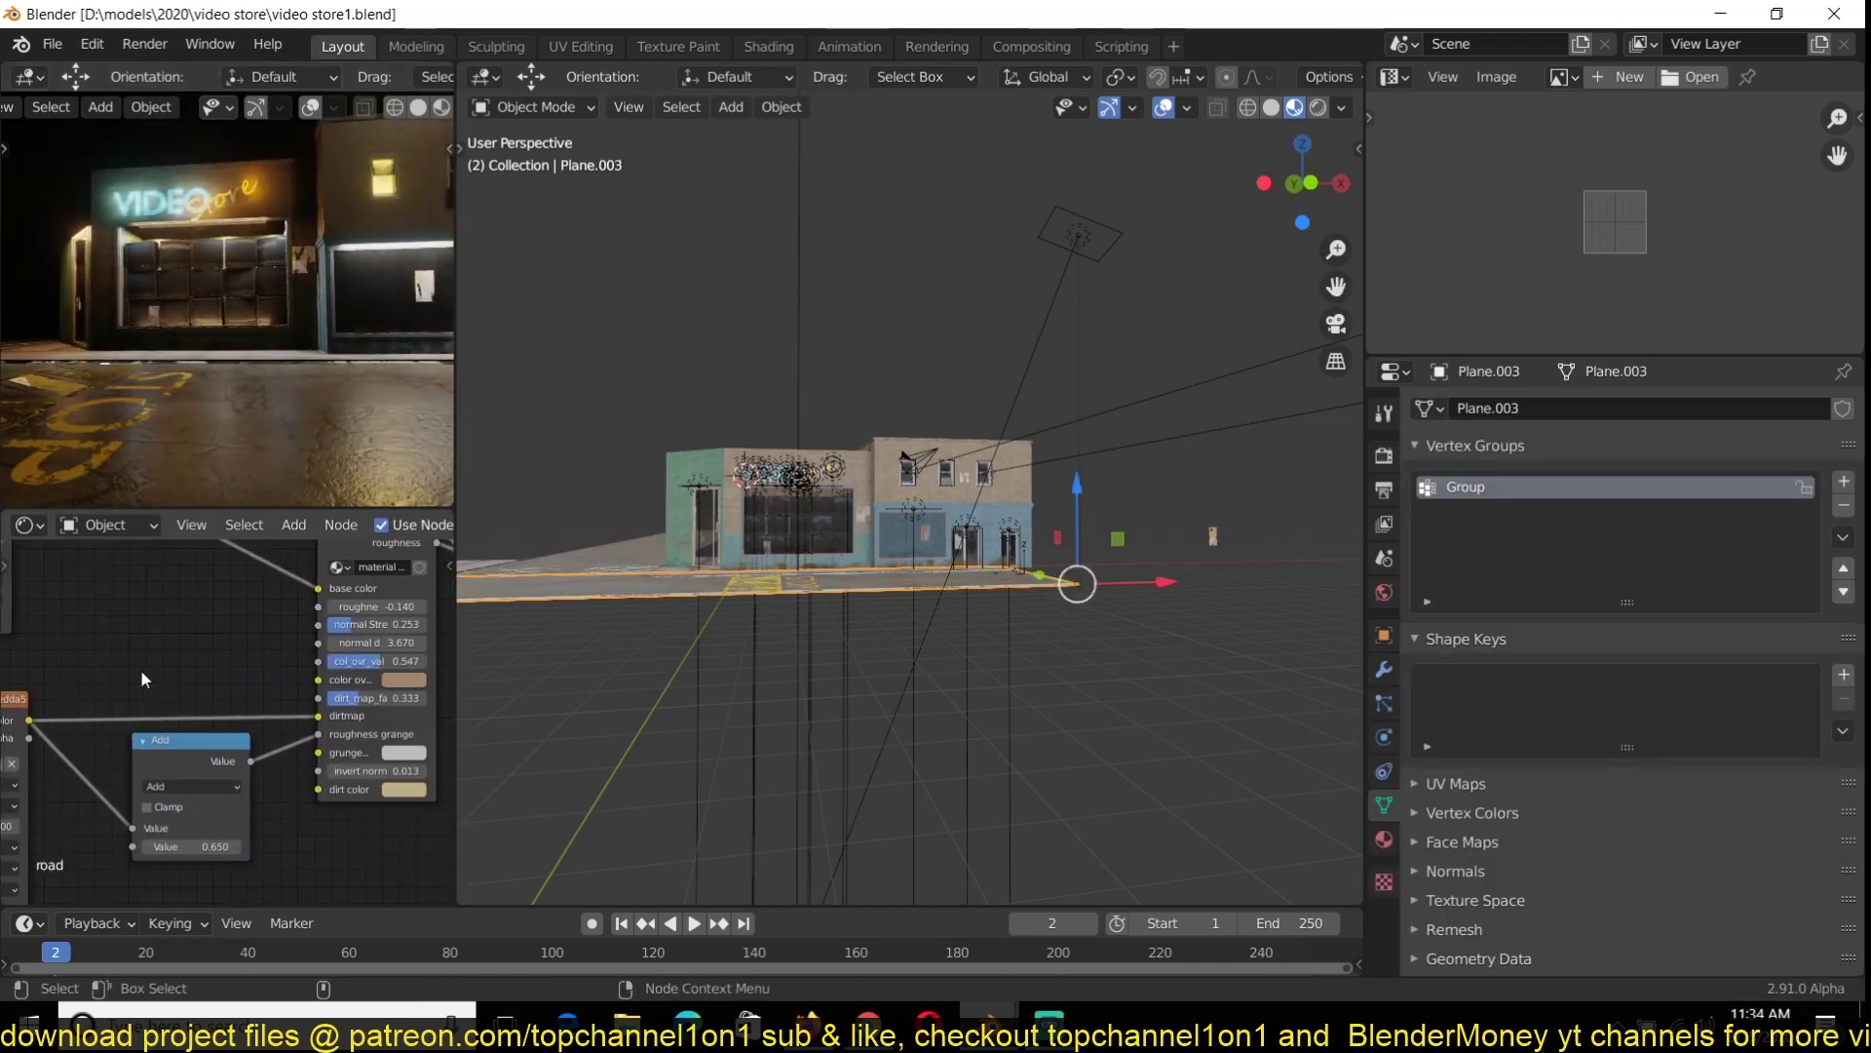
drag(205, 846, 146, 846)
Replace the road material's grunge texture with a grunge_map image from the grunges folder
middle_drag(224, 764, 343, 674)
scroll(234, 721, down, 3)
scroll(224, 692, up, 1)
click(198, 674)
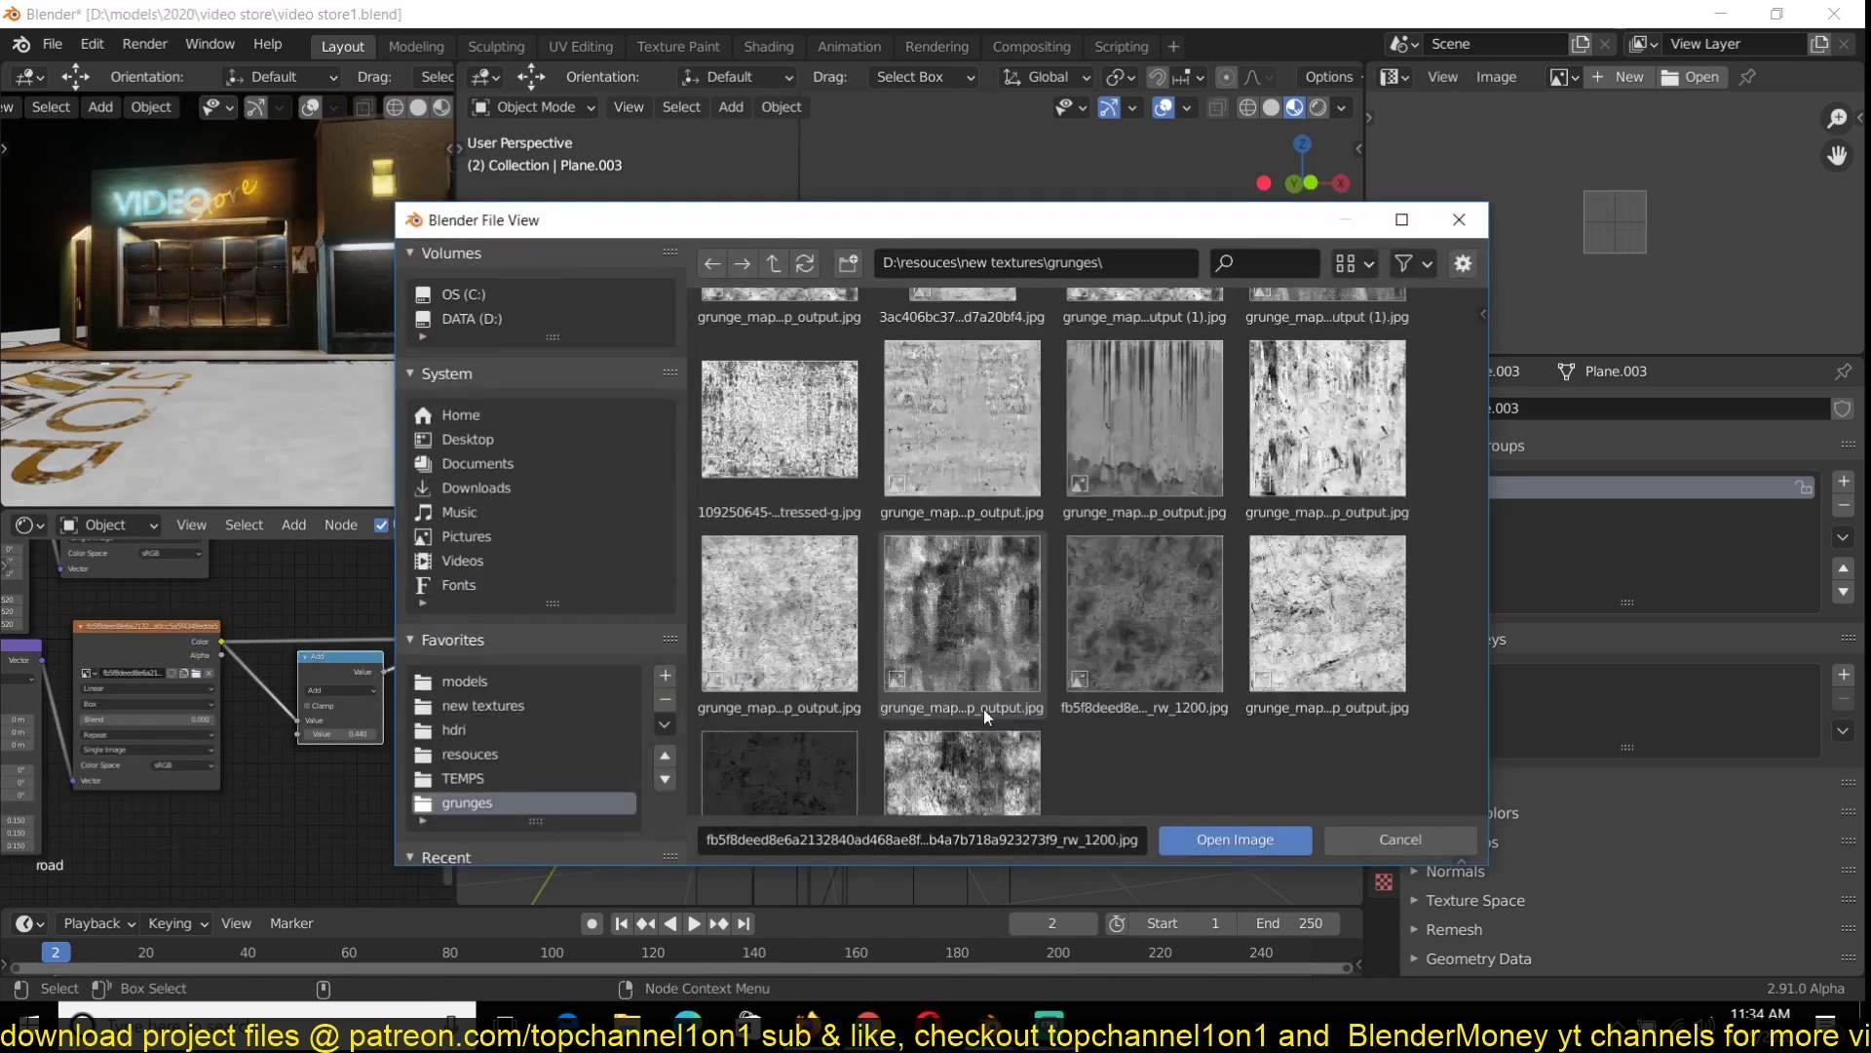
scroll(986, 711, up, 3)
double_click(985, 707)
Set the road's Add value to -0.370 and its grunge mapping scale to 0.260 on all axes, and save
middle_drag(186, 694, 283, 659)
key(Tab)
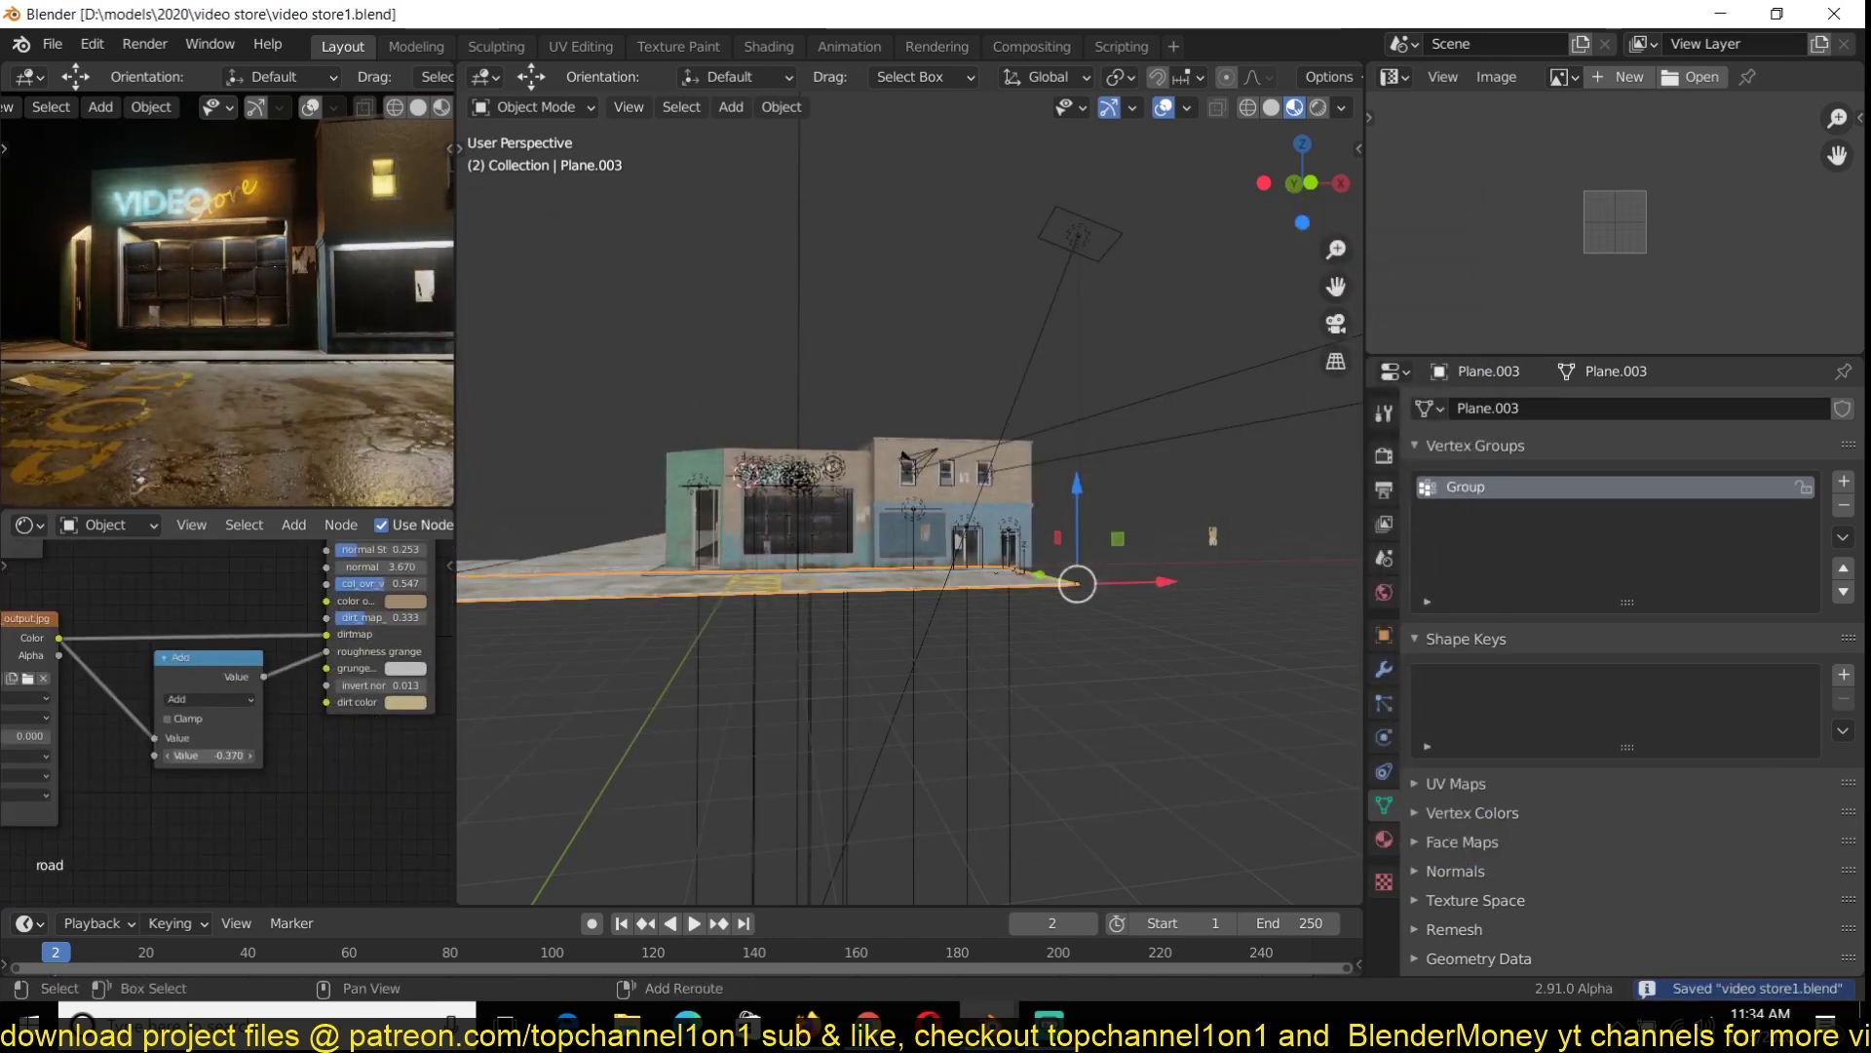
key(ctrl+s)
middle_drag(107, 769, 448, 688)
middle_drag(877, 585, 931, 663)
scroll(931, 663, up, 2)
key(ctrl+s)
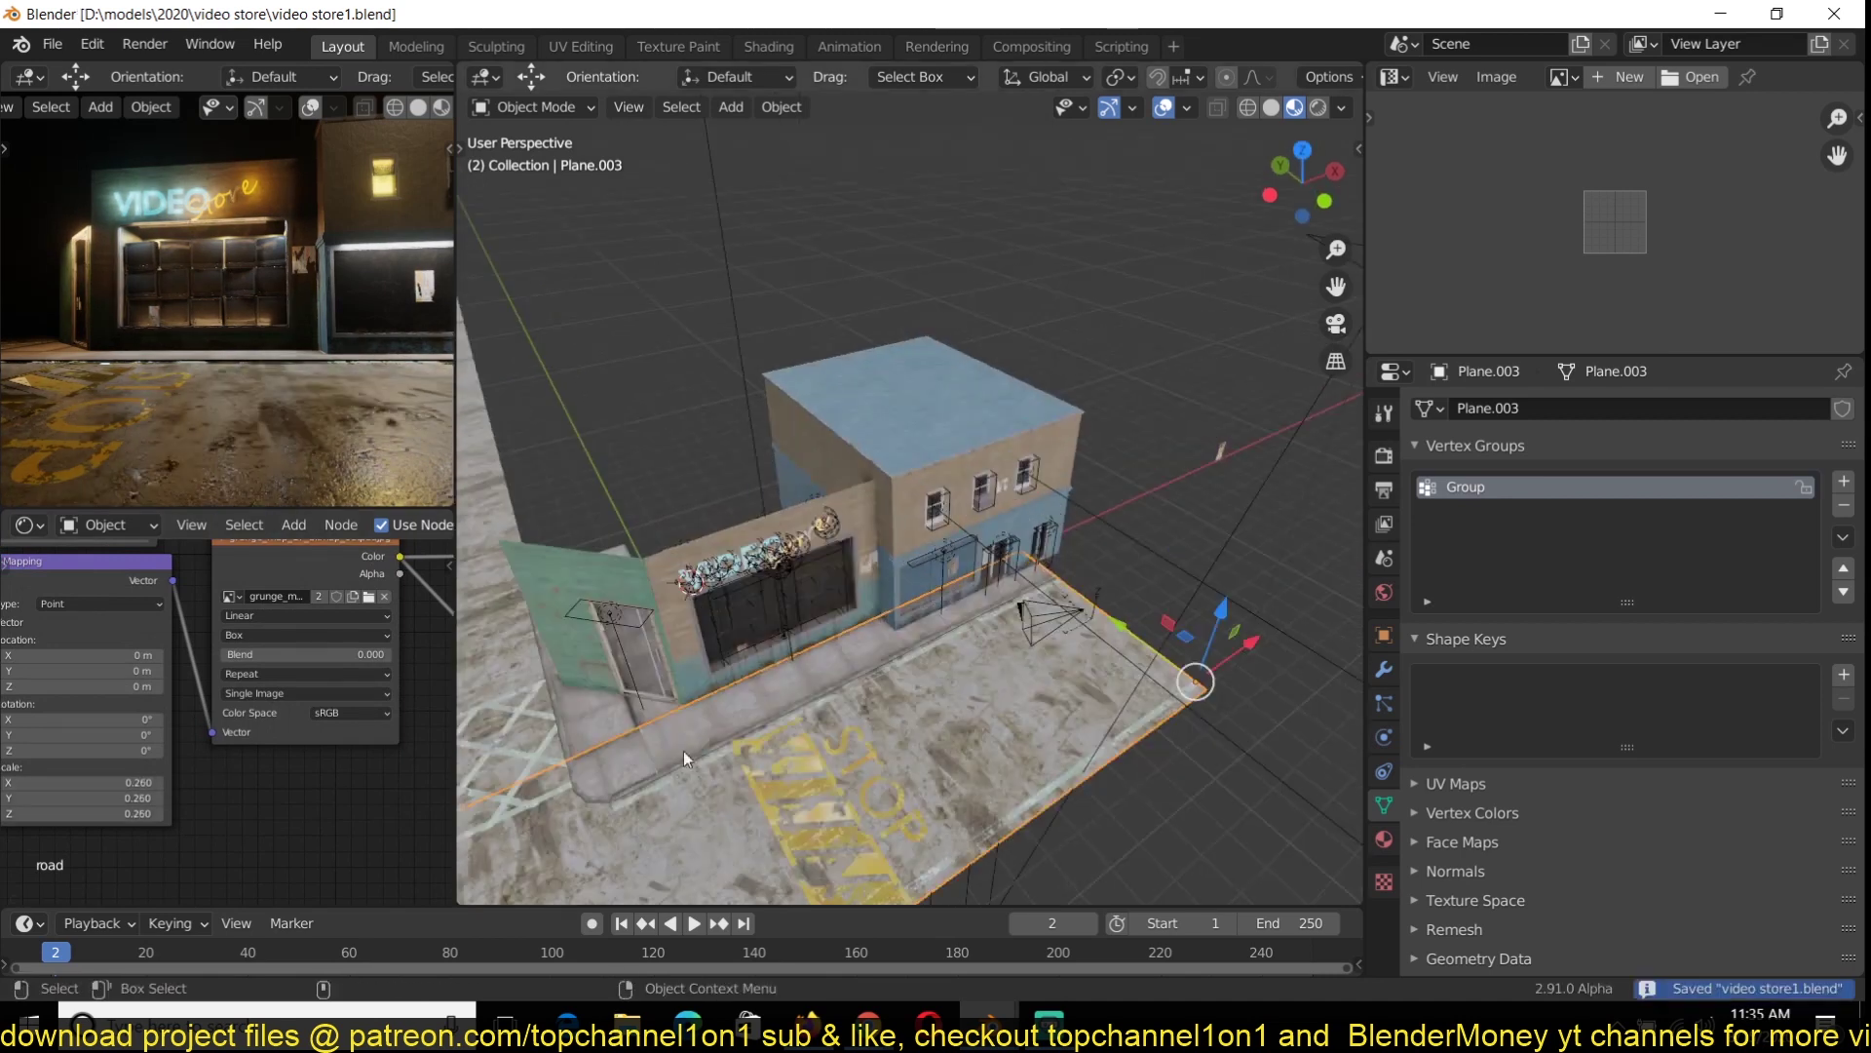
Darken the grunge map colour in the road's material to a mid grey and save the file
click(1121, 779)
middle_drag(428, 653, 87, 716)
scroll(331, 673, up, 4)
click(344, 669)
middle_drag(926, 585, 755, 551)
scroll(779, 555, up, 3)
key(ctrl+s)
Set the road material's dirt map factor to 0.120 and save the file
middle_drag(302, 624, 291, 666)
drag(294, 629, 263, 630)
middle_drag(667, 655, 782, 709)
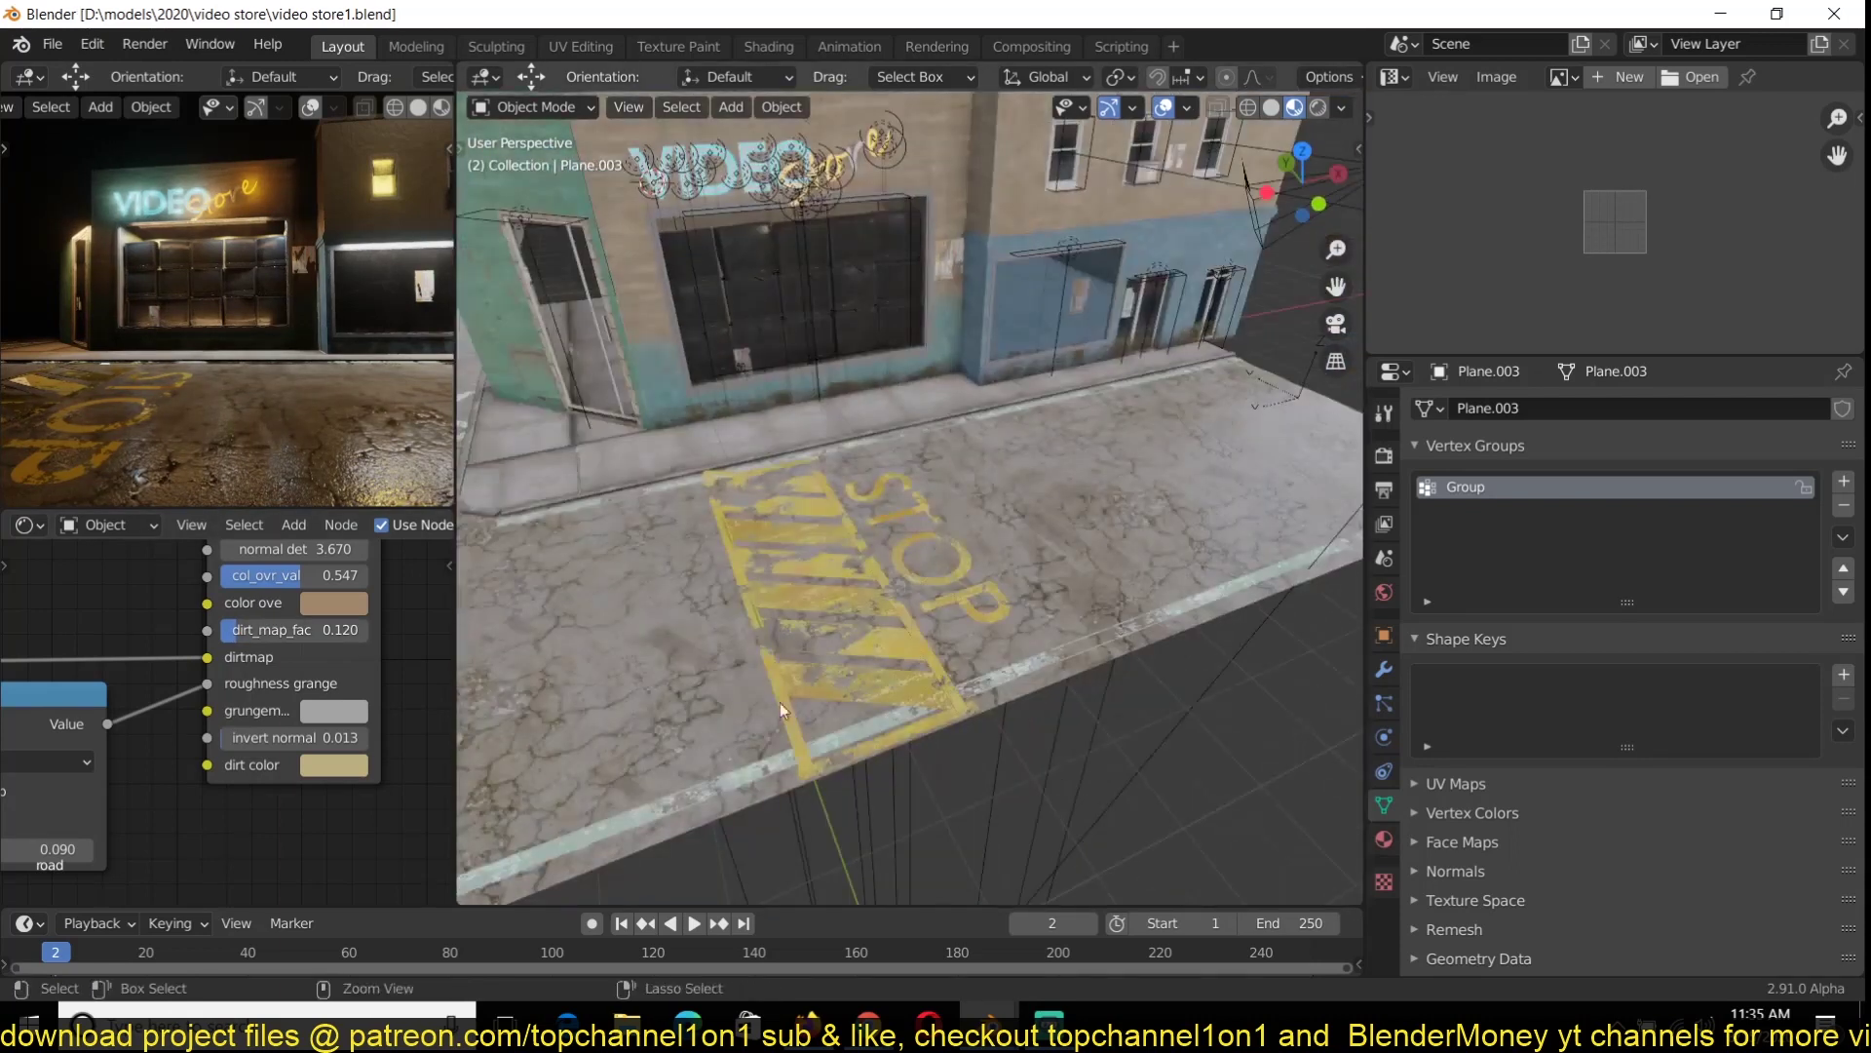
key(ctrl+s)
Set the road material's colour override value to 0.587
middle_drag(292, 614, 306, 707)
drag(297, 669, 348, 669)
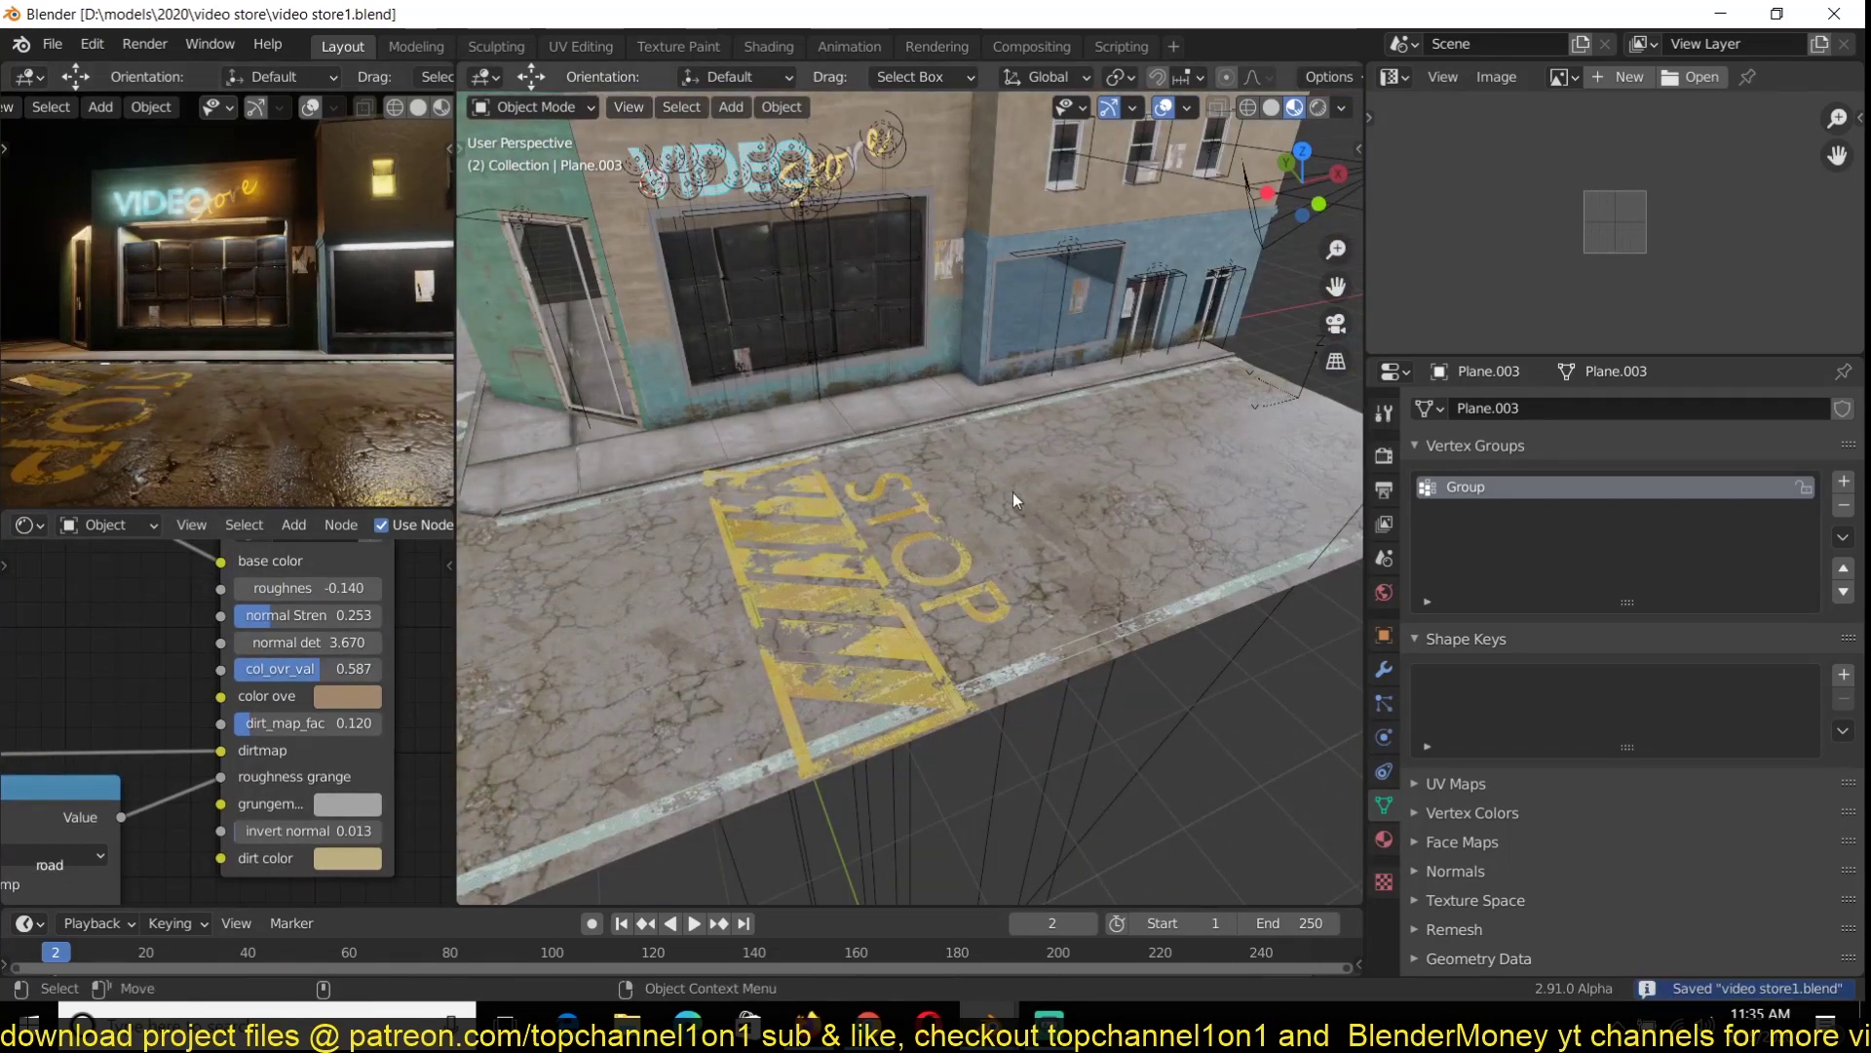
Set the roughness of the concrete.001 material to -0.260 and save the file
middle_drag(1014, 493, 891, 576)
scroll(892, 576, up, 3)
click(892, 576)
middle_drag(316, 587, 309, 613)
drag(300, 614, 311, 614)
key(ctrl+s)
Hide the pane in front of the store's TV display and save the file
middle_drag(941, 585, 929, 775)
scroll(584, 648, down, 3)
scroll(760, 745, down, 4)
scroll(904, 643, up, 8)
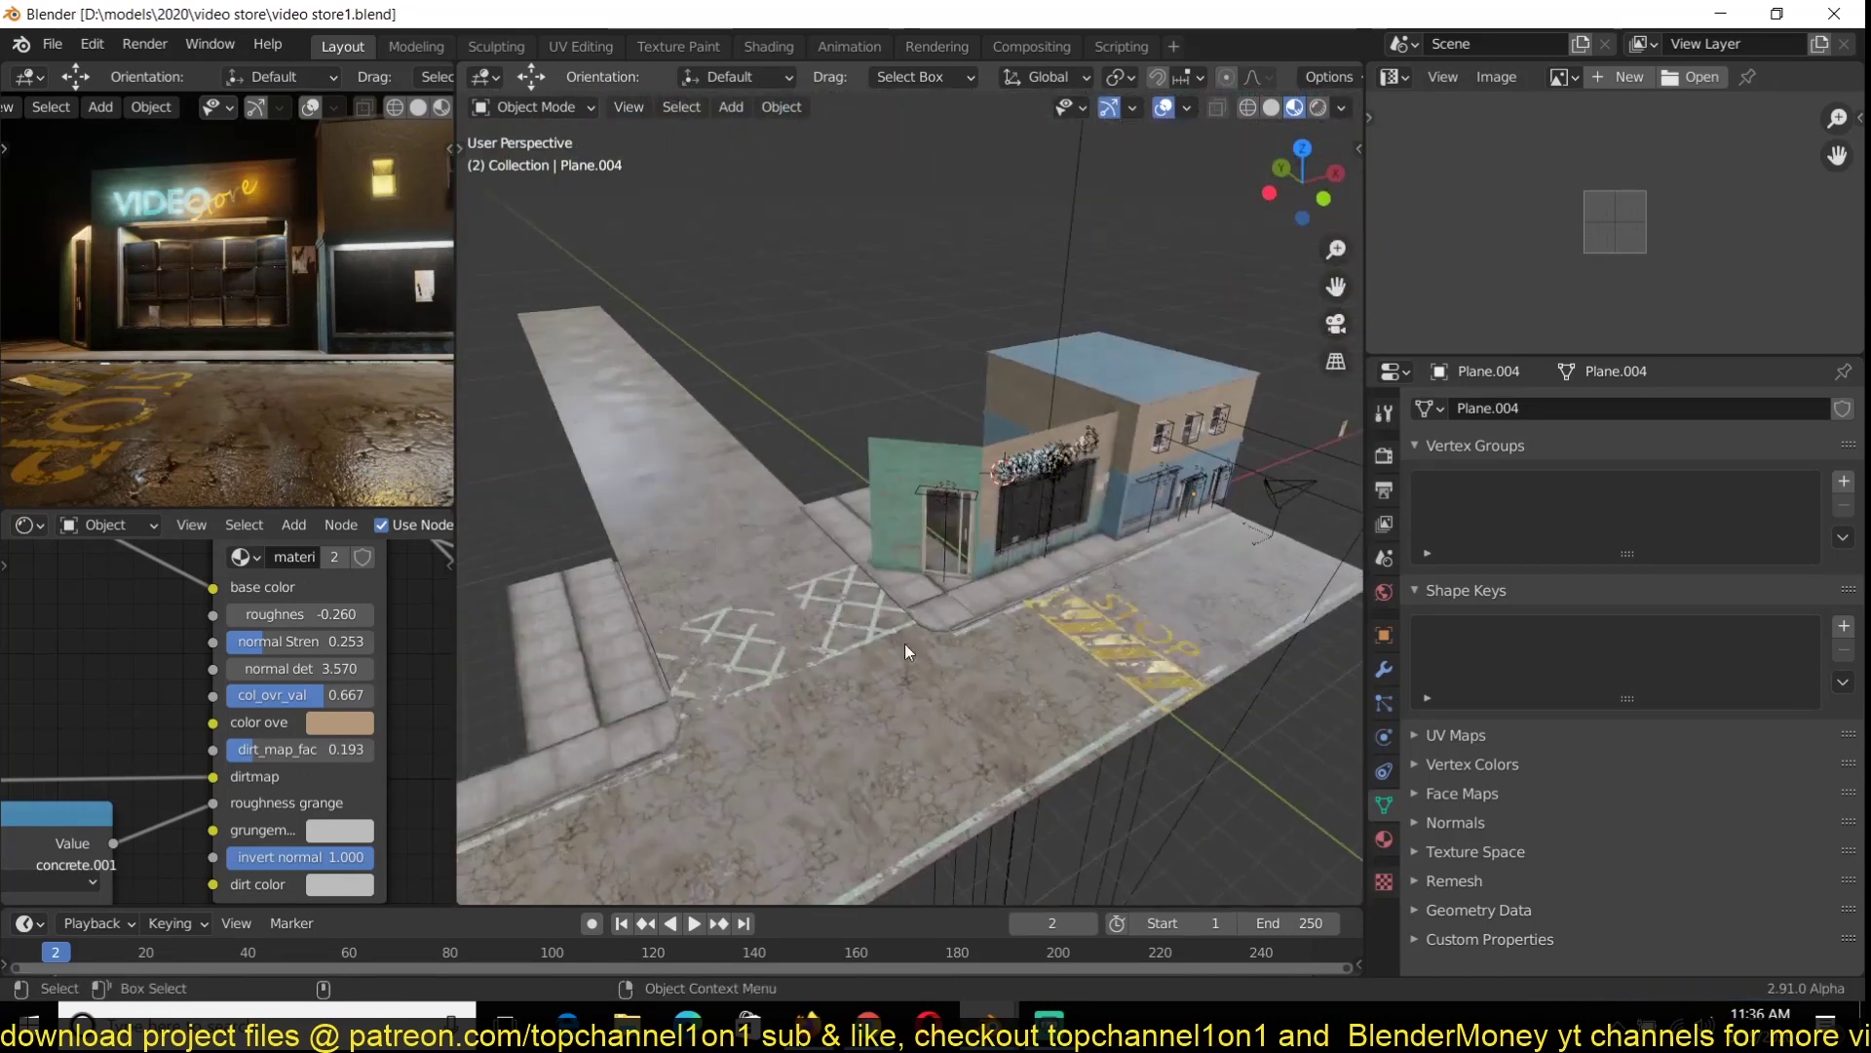
click(909, 610)
key(h)
key(ctrl+s)
Place the 3D cursor on a TV screen in the upper row of the display and add a plane there
middle_drag(932, 595, 735, 556)
shift+right_click(735, 554)
key(shift+a)
click(828, 557)
Rotate the new plane 90° about X and scale it to roughly the size of the TV screen
key(r)
key(x)
key(9)
key(0)
key(Return)
key(s)
click(810, 572)
Try to fit the plane to the TV with a modifier targeting the retro TV set, and delete the plane
key(Tab)
right_click(967, 513)
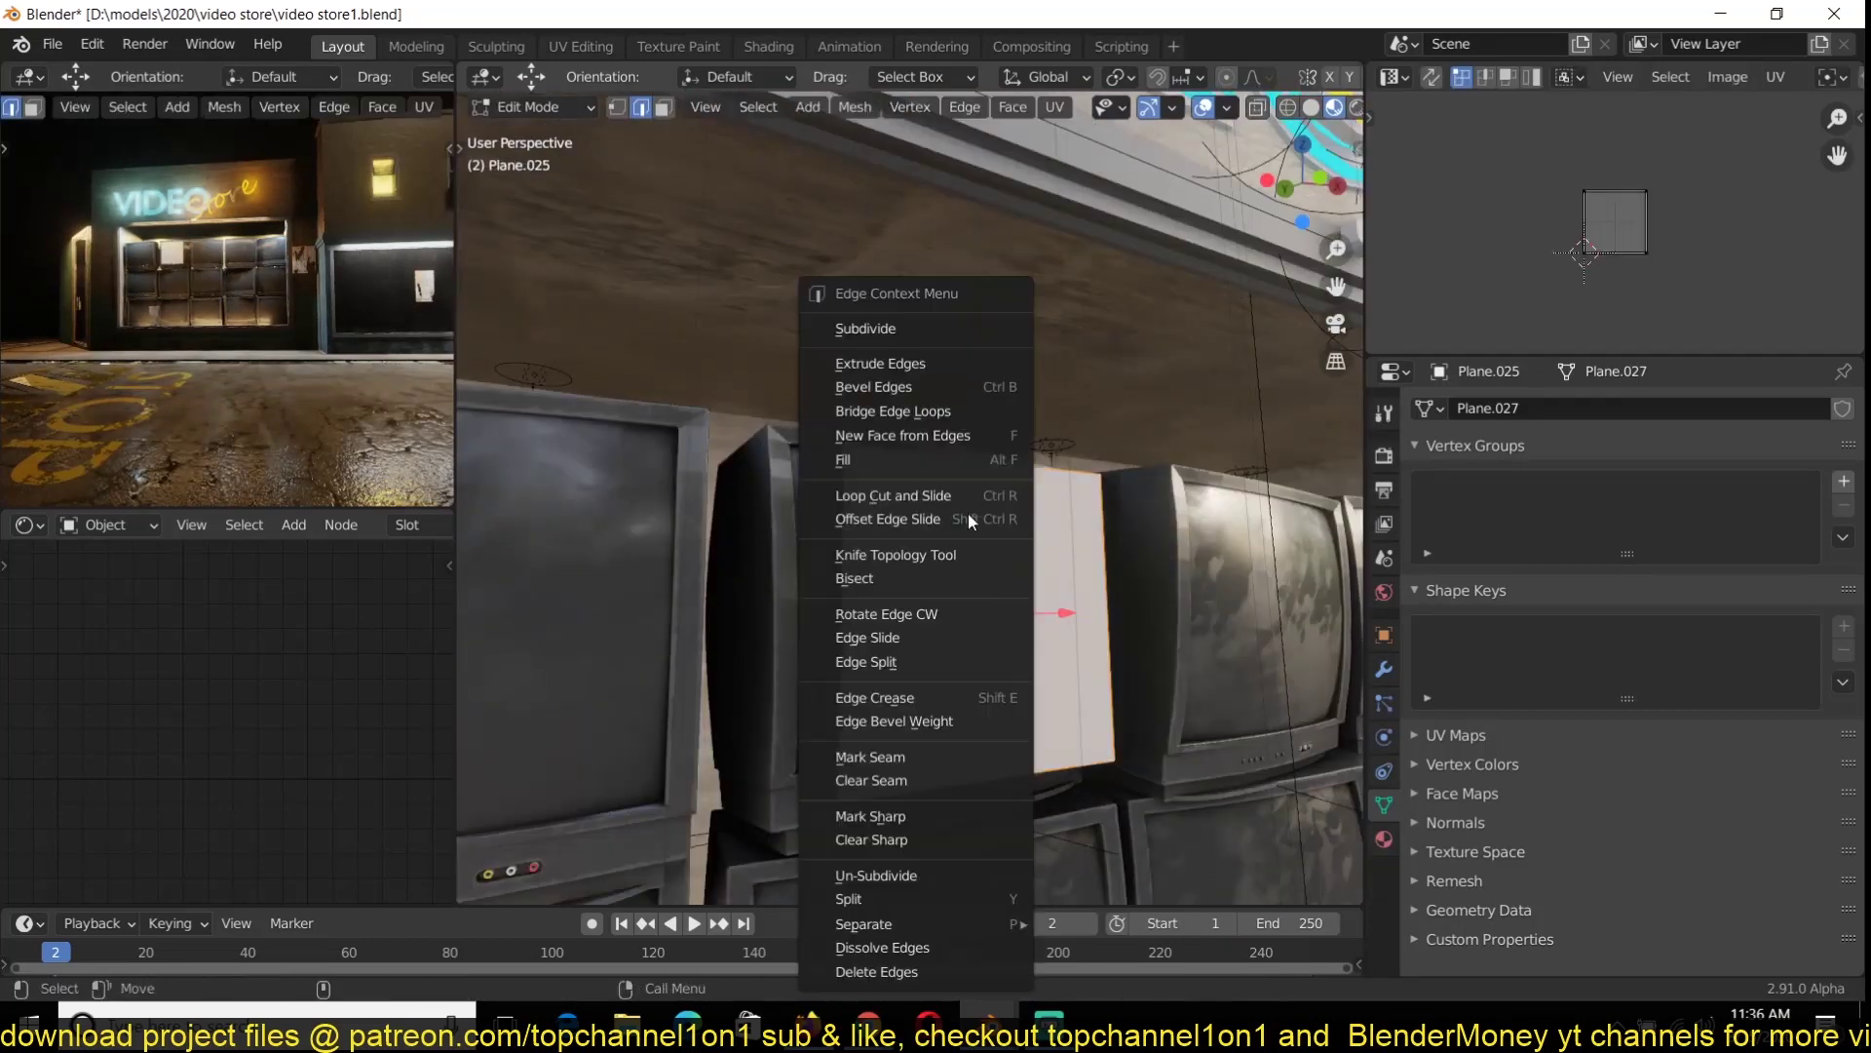
key(Tab)
click(1384, 669)
click(1560, 408)
click(1559, 672)
click(1814, 546)
click(816, 581)
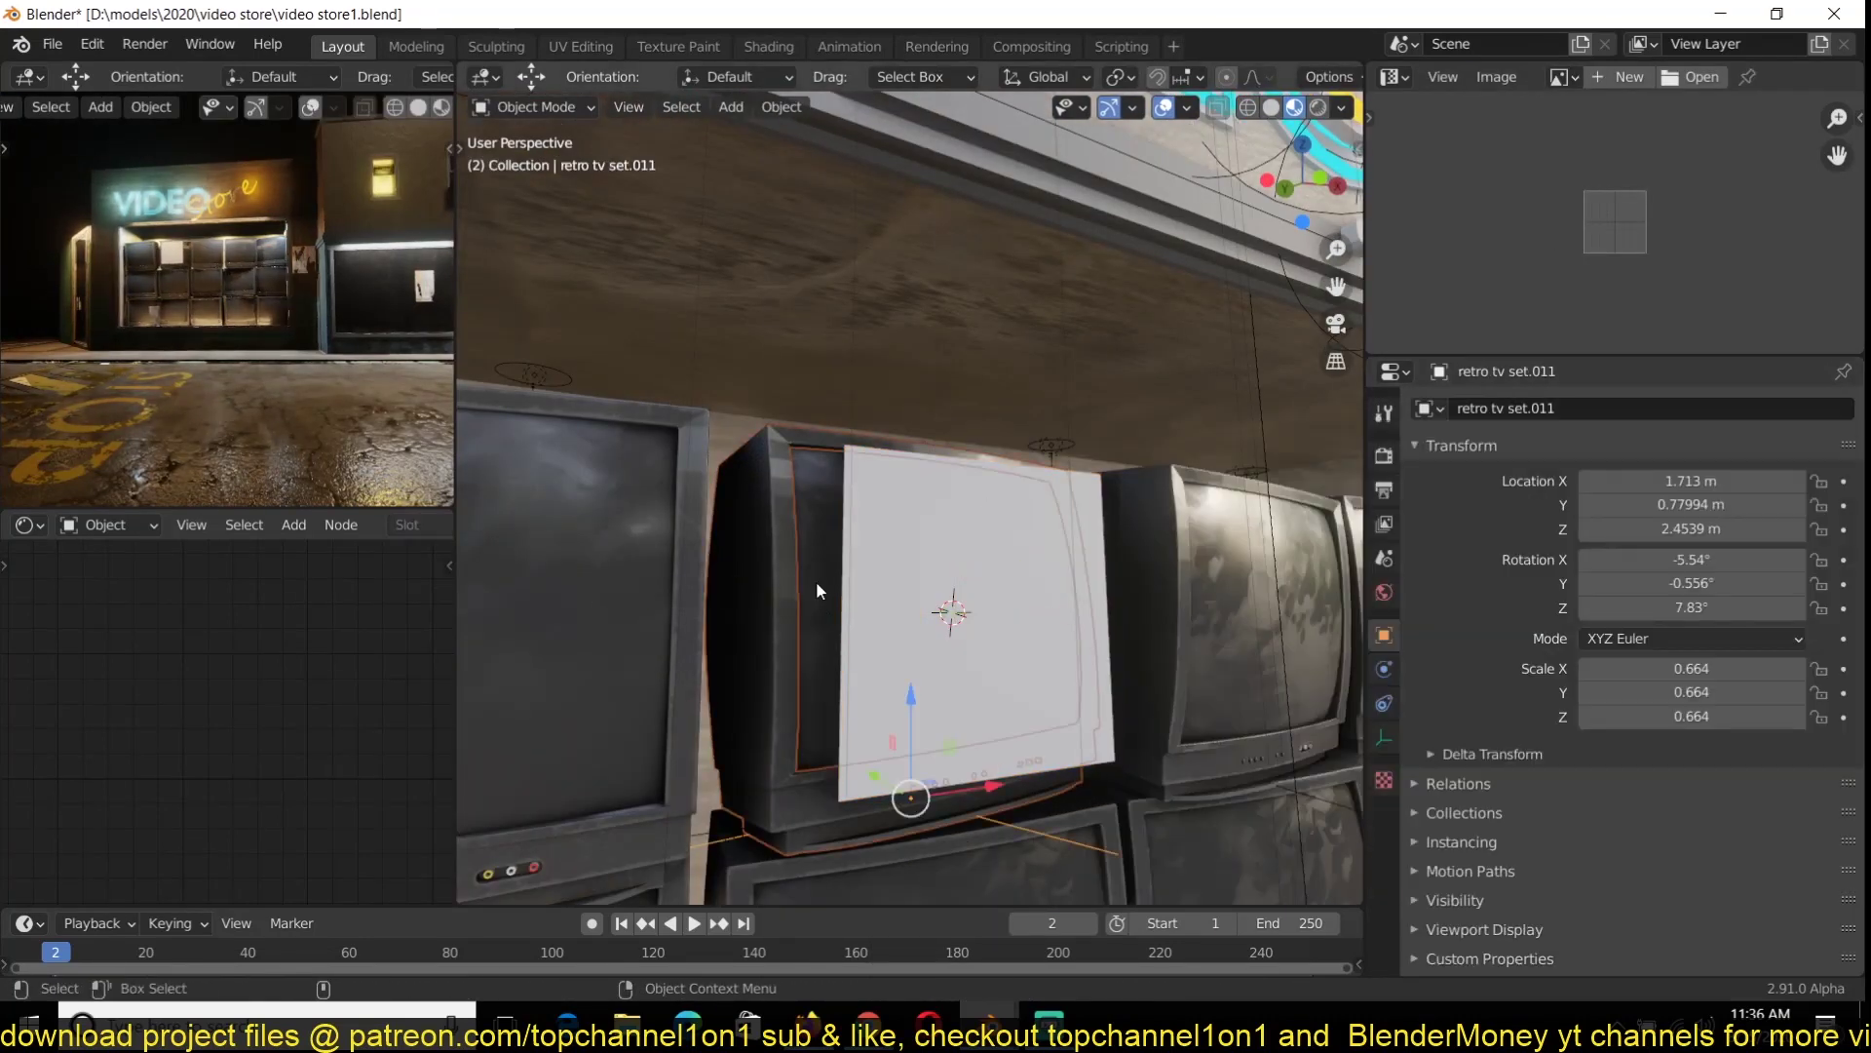
key(x)
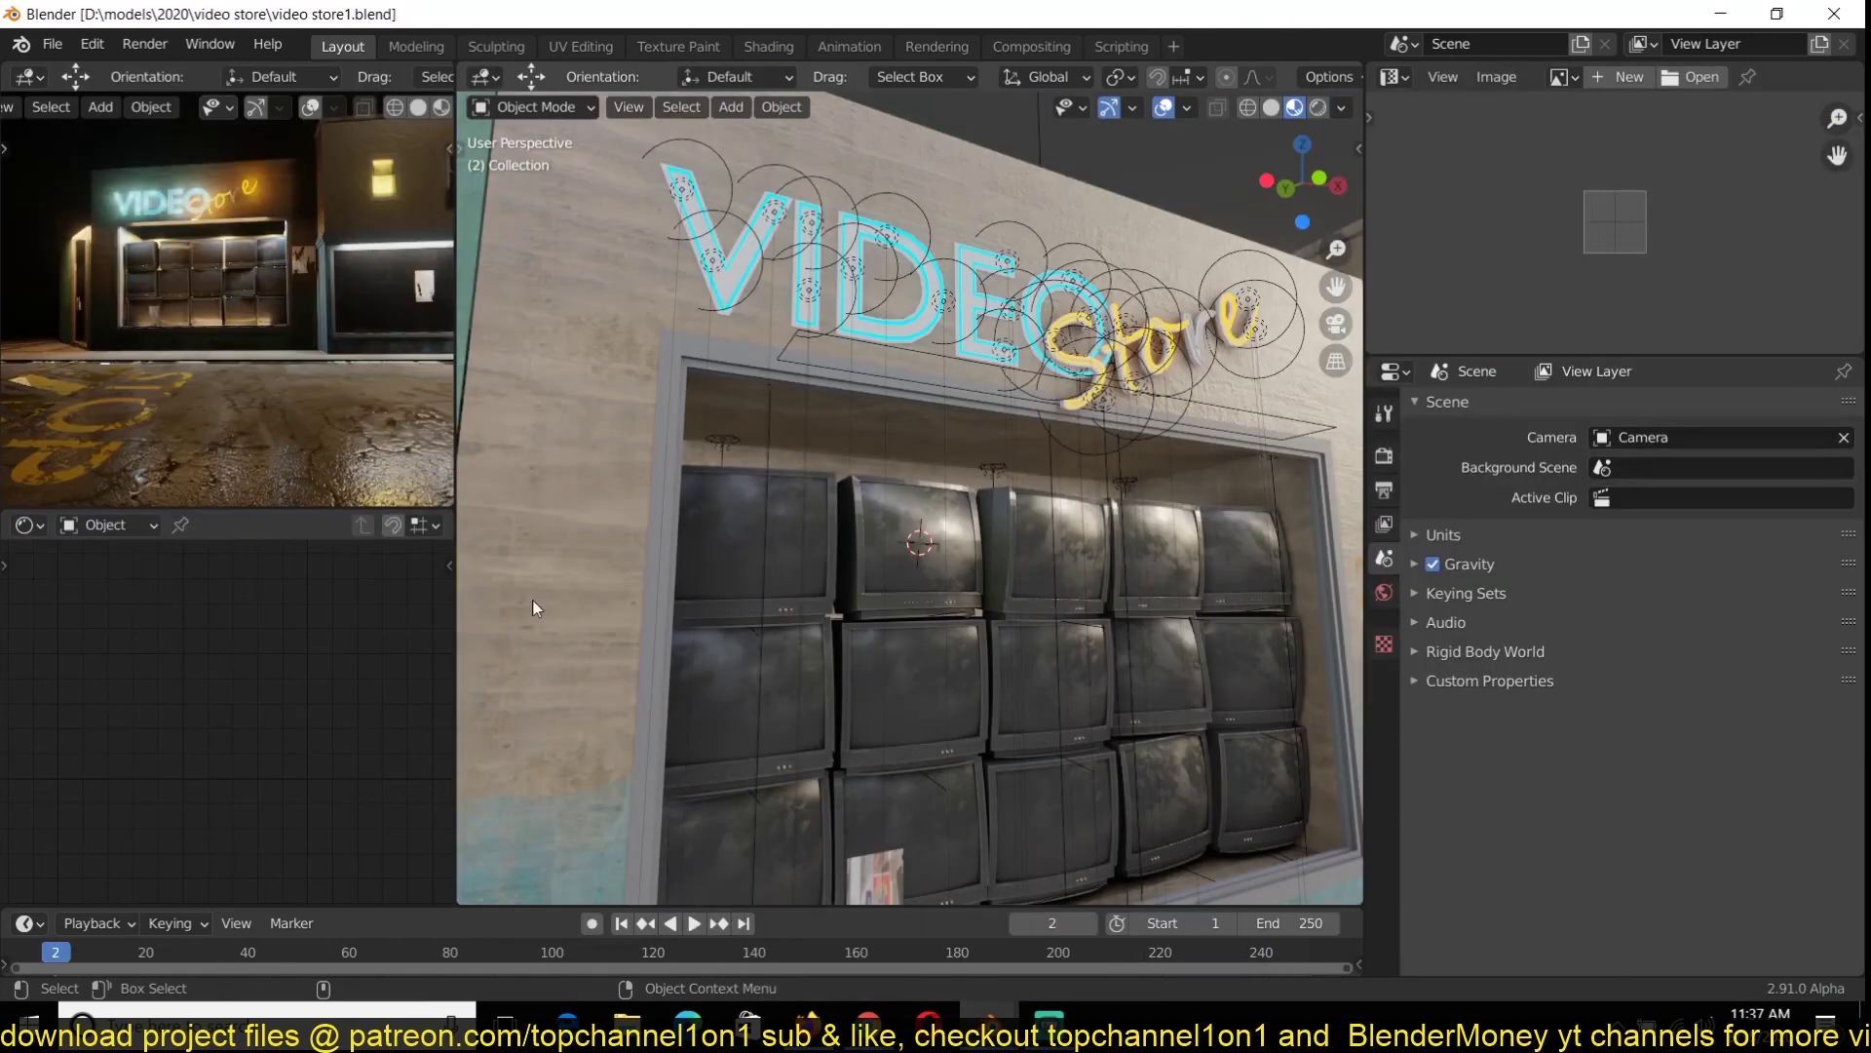
middle_drag(532, 600, 323, 460)
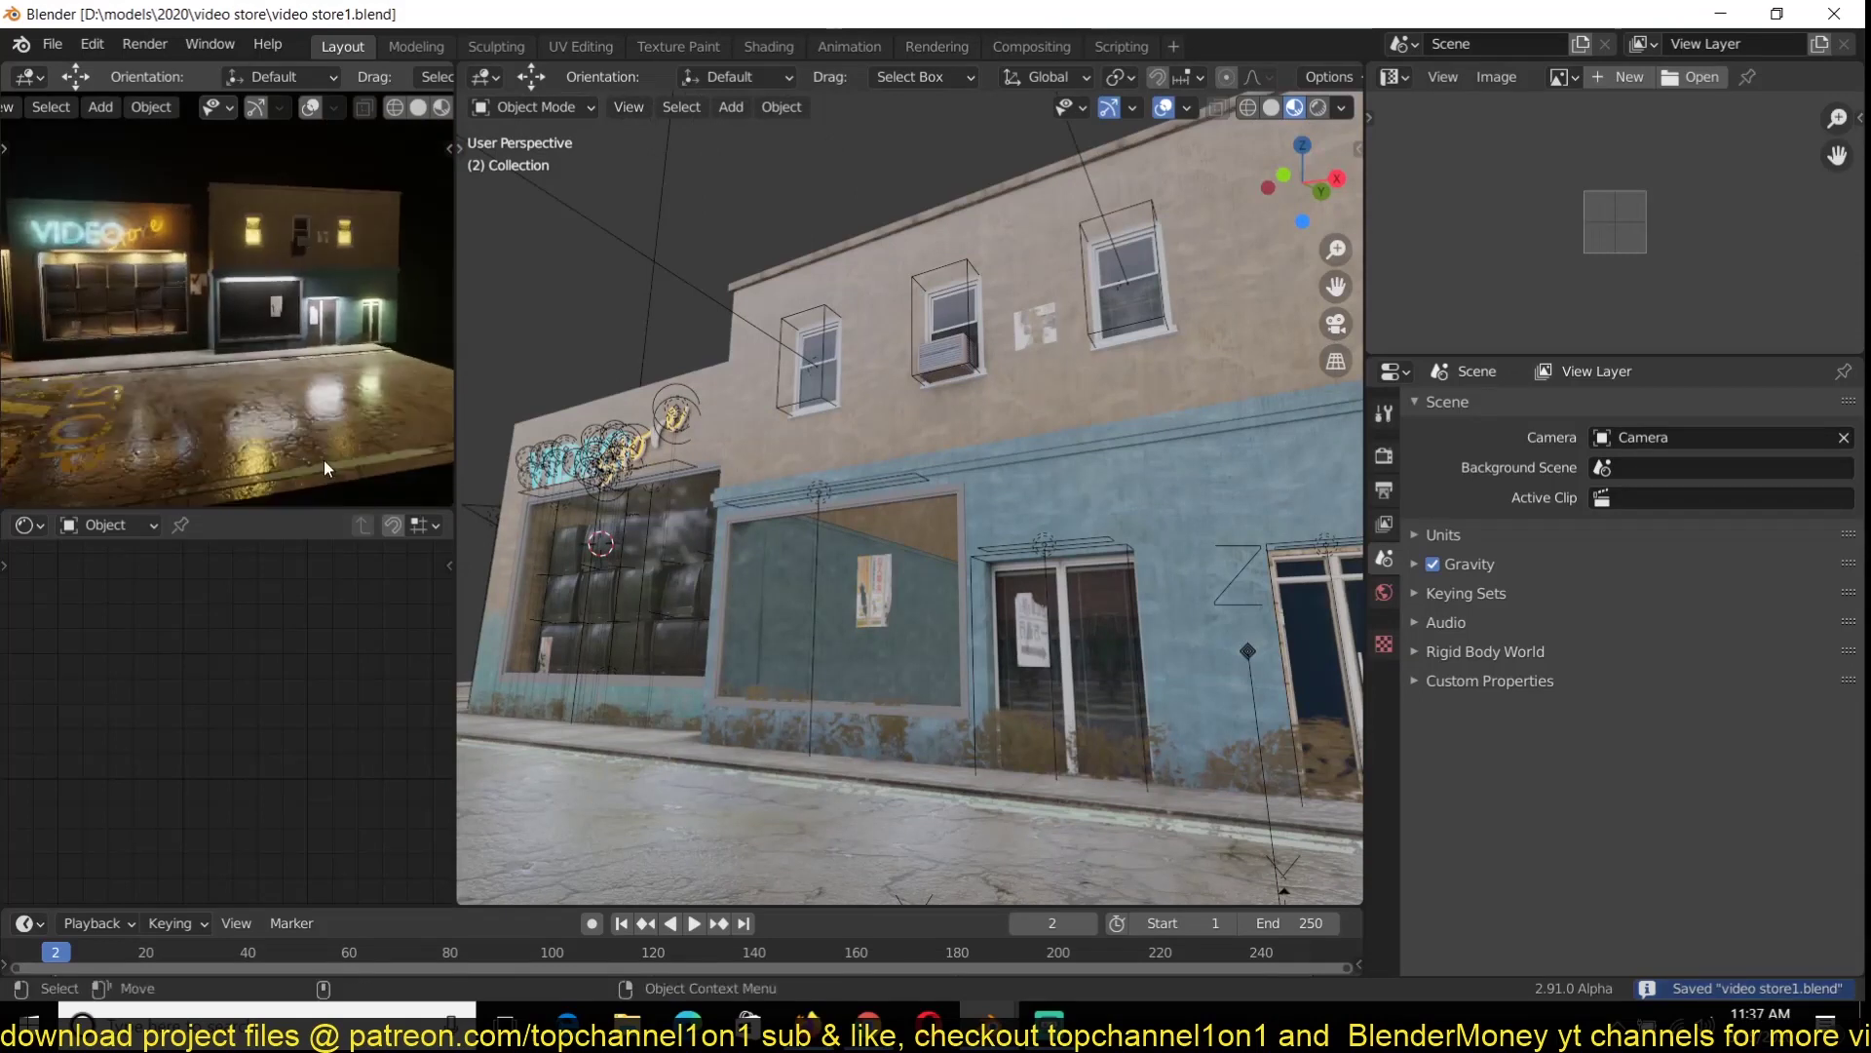
scroll(722, 557, up, 5)
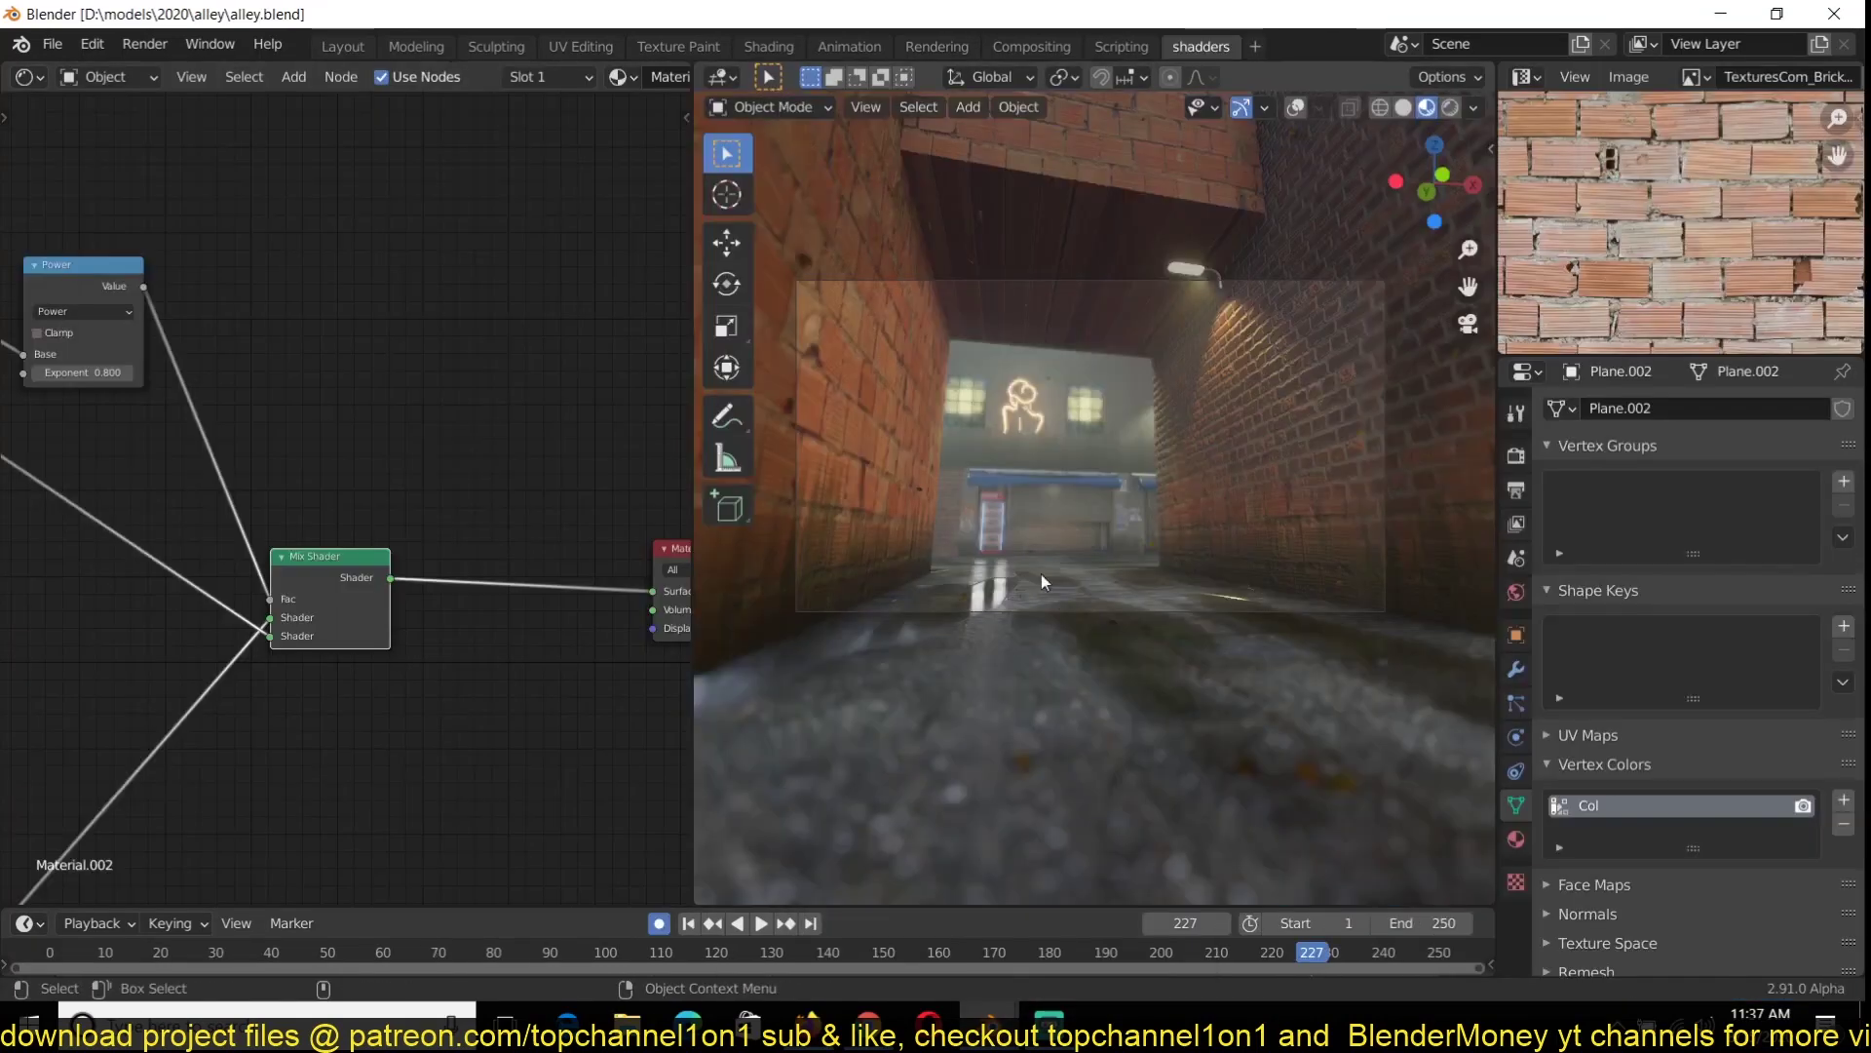
Examine the wet ground plane and the surrounding walls of the alley scene with the viewport overlays and shading options adjusted
middle_drag(1041, 575, 1096, 599)
click(1096, 598)
click(1297, 107)
click(1473, 108)
click(1376, 224)
click(1376, 252)
key(KP_Decimal)
mouse_move(1209, 546)
middle_down()
mouse_move(1065, 675)
mouse_move(897, 559)
mouse_move(1317, 566)
mouse_move(1131, 706)
mouse_move(1023, 634)
middle_up()
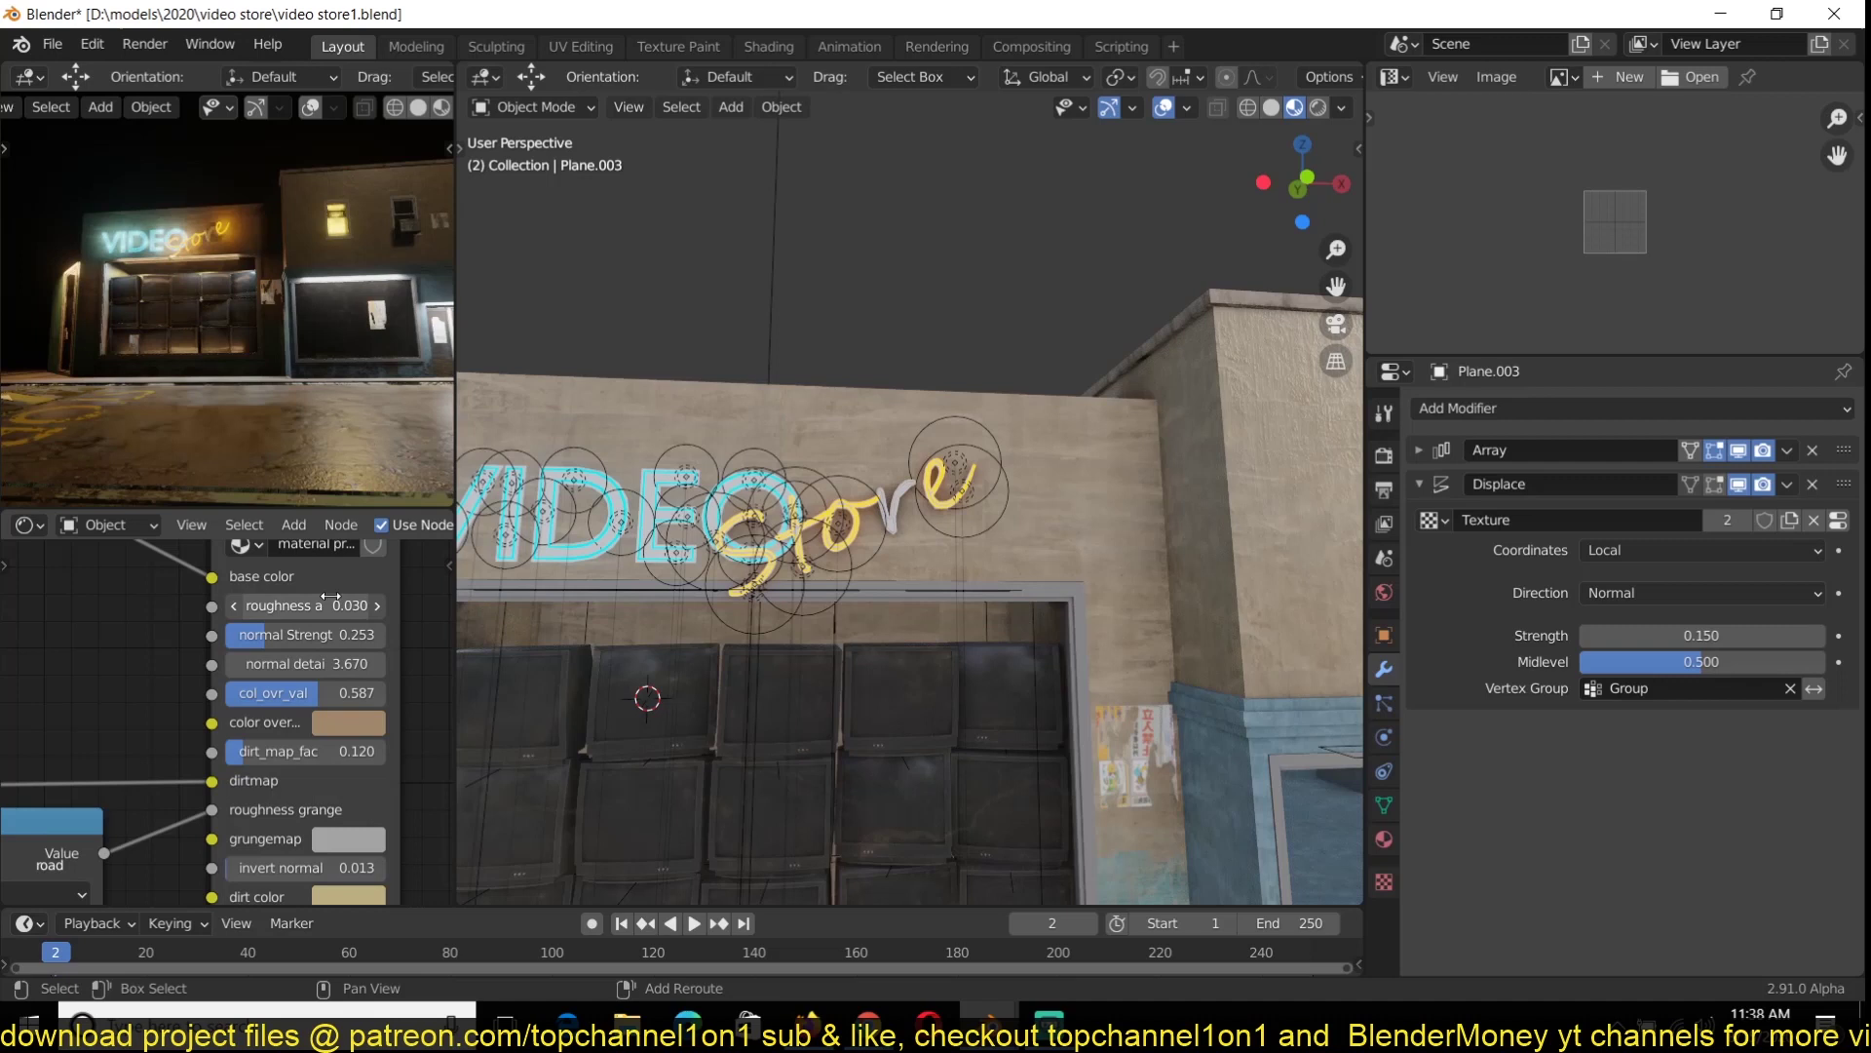
Select the poster on the blue shop window, set its Overlay node's first colour to light peach, and save the file
middle_drag(370, 389, 293, 468)
key(ctrl+s)
click(352, 413)
scroll(342, 624, up, 5)
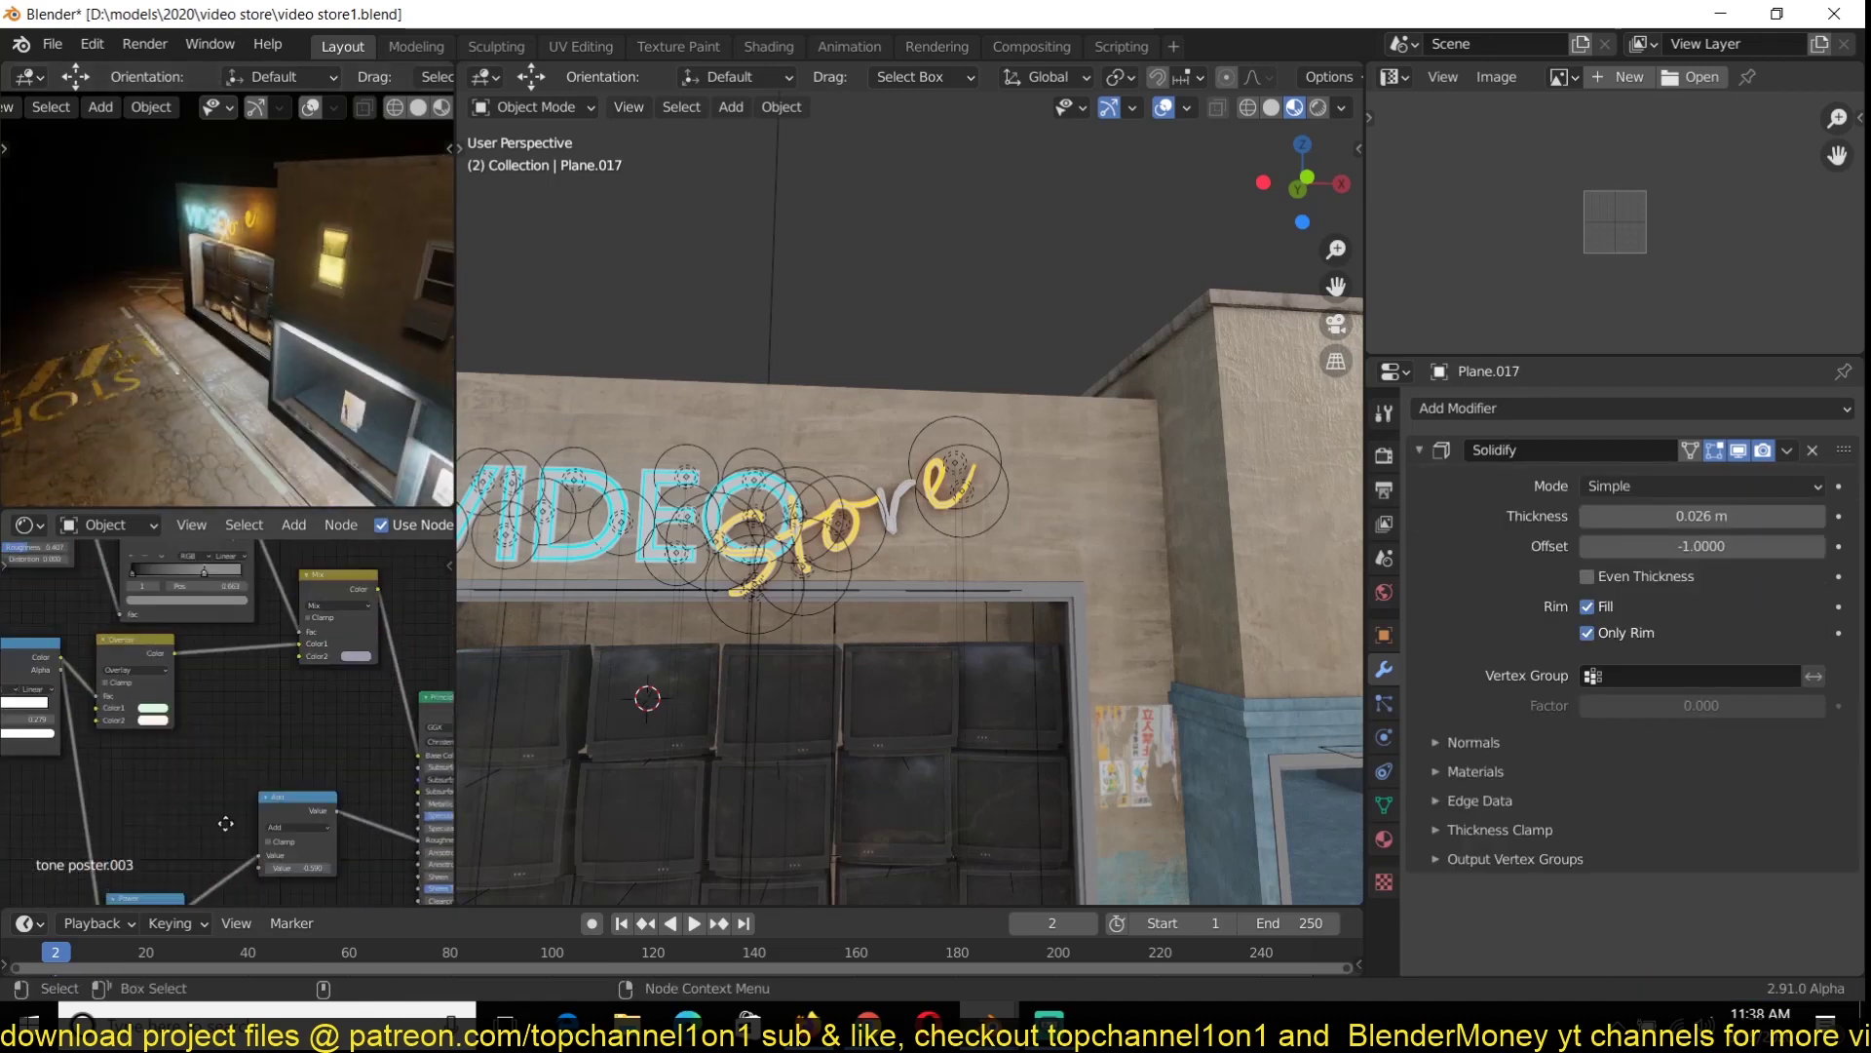
middle_drag(244, 390, 321, 351)
click(160, 744)
drag(207, 586, 219, 597)
key(ctrl+s)
middle_drag(215, 389, 293, 429)
Switch to the Blender window with the alley scene and open the recent file steet alley scene.blend
click(1006, 1019)
click(1121, 926)
click(53, 44)
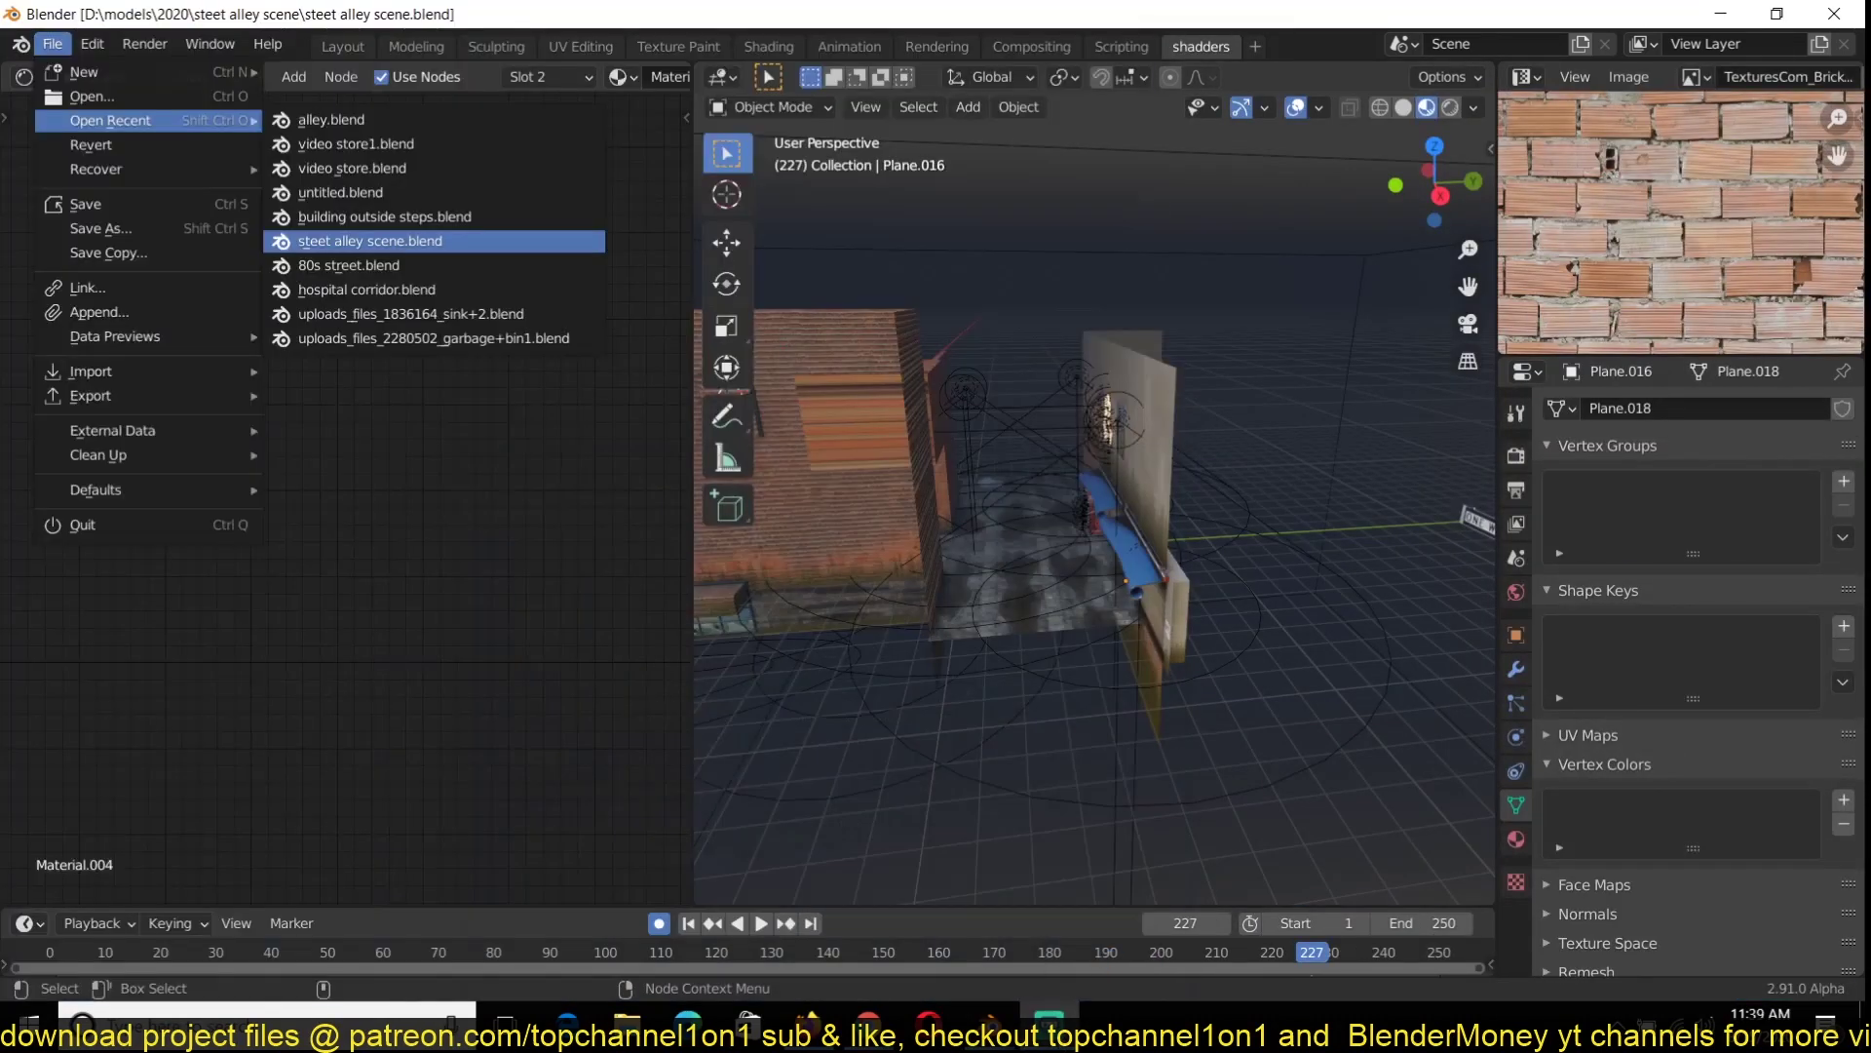
click(408, 241)
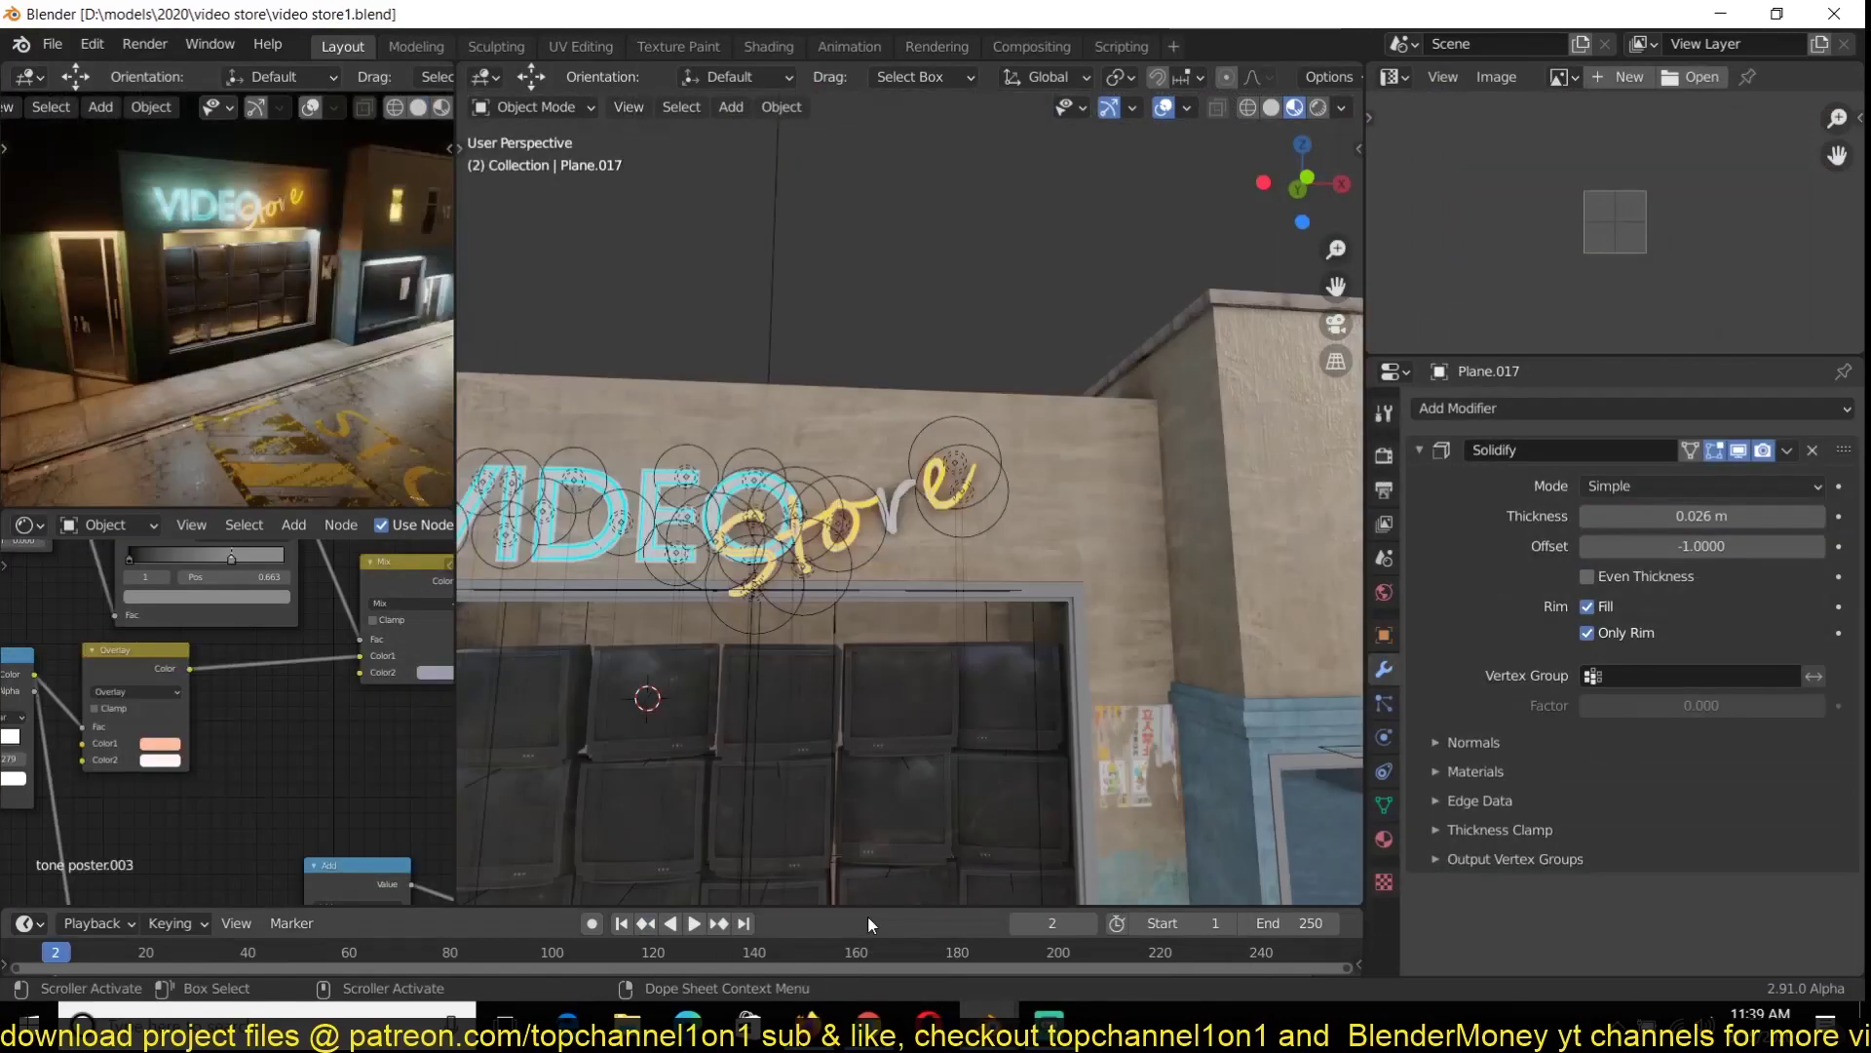
Select the tall brick building with the fire escape and copy it from the alley scene
middle_drag(1023, 660, 941, 715)
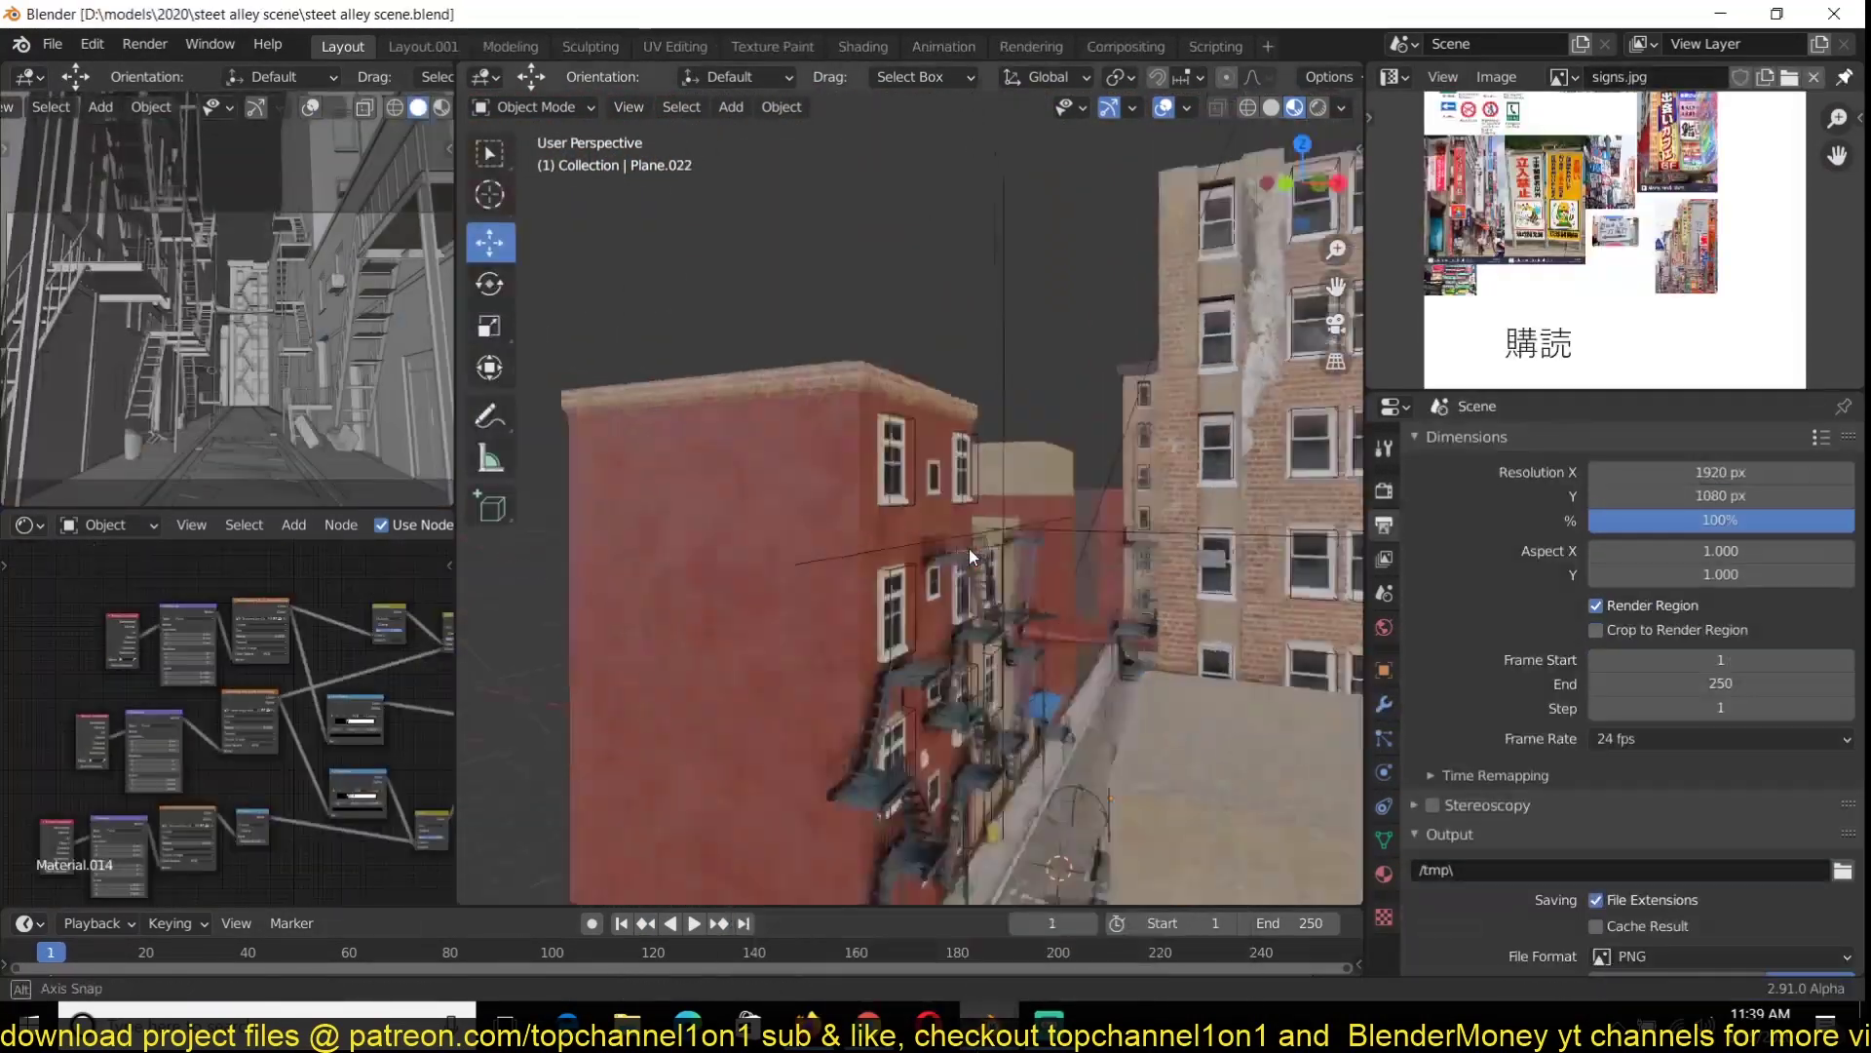
middle_drag(896, 697, 926, 436)
click(861, 431)
key(KP_Decimal)
key(KP_7)
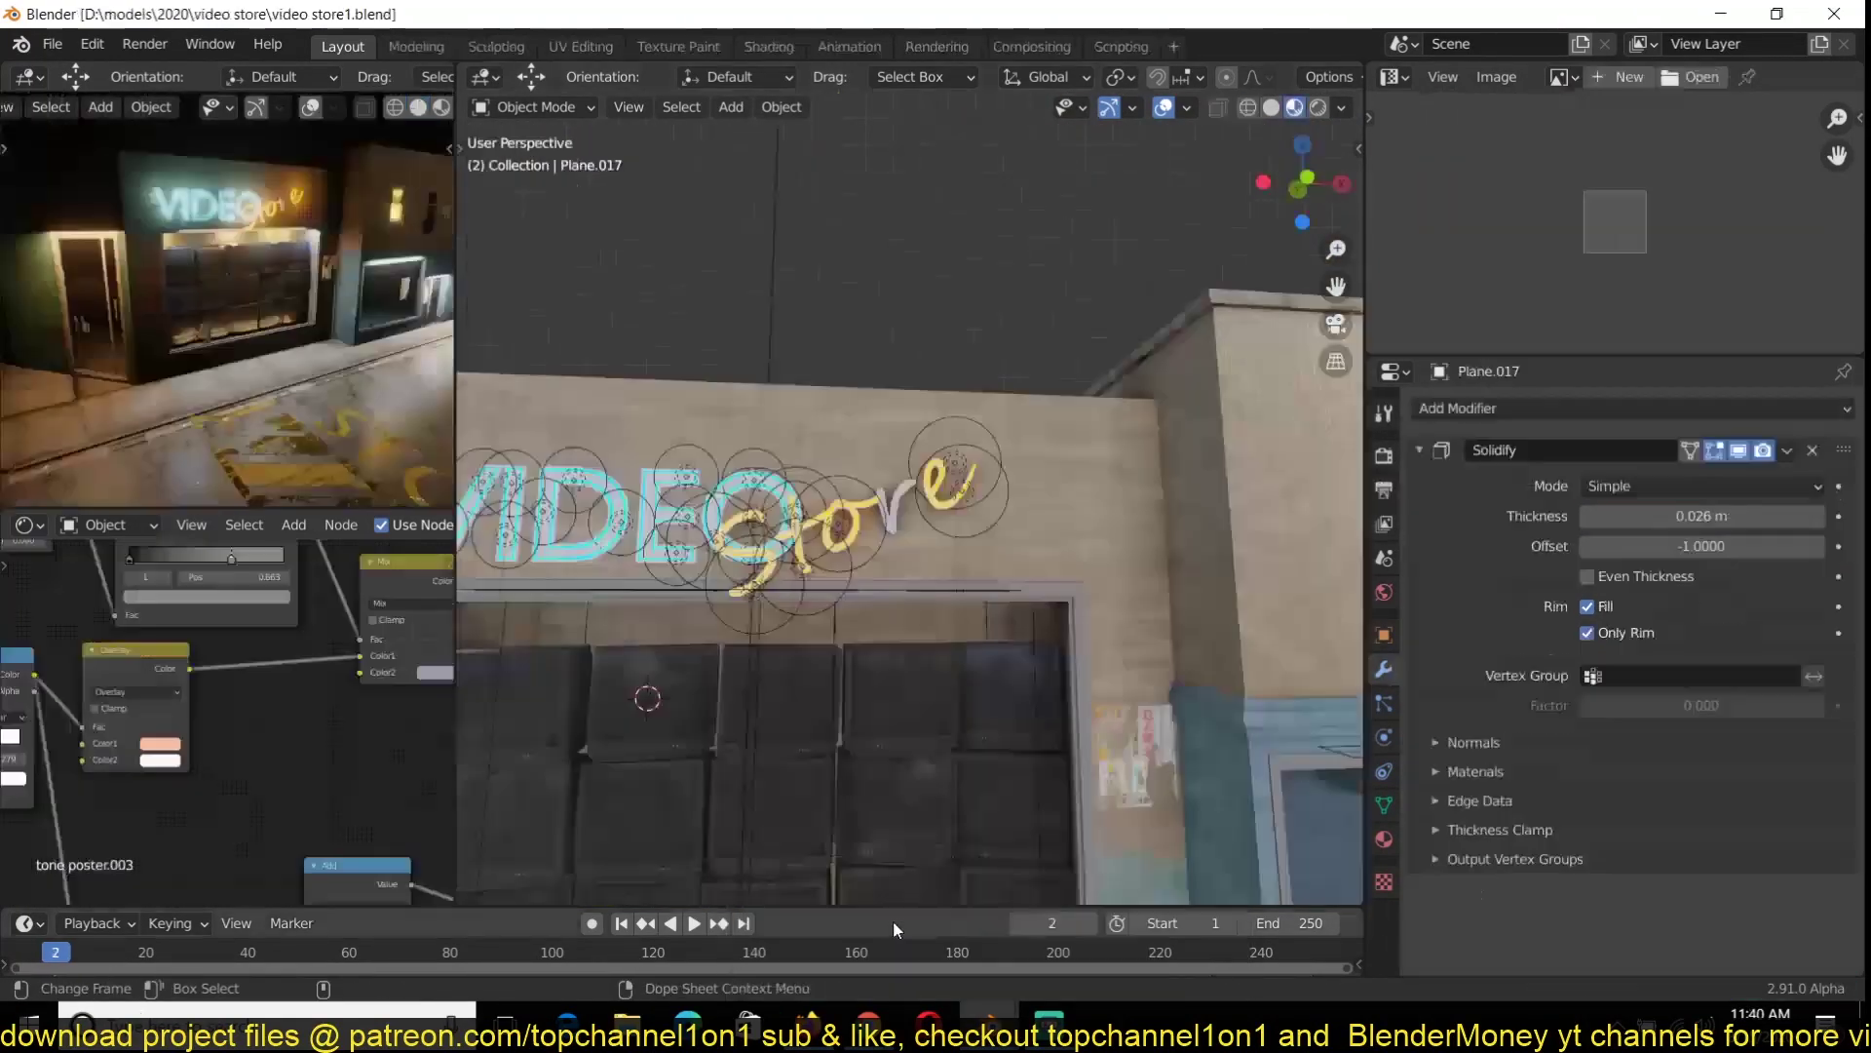
Paste the brick building into the video store scene, remove the unwanted object, and place the building behind the store
key(KP_7)
key(ctrl+v)
key(x)
click(843, 731)
shift+scroll(985, 242, up, 5)
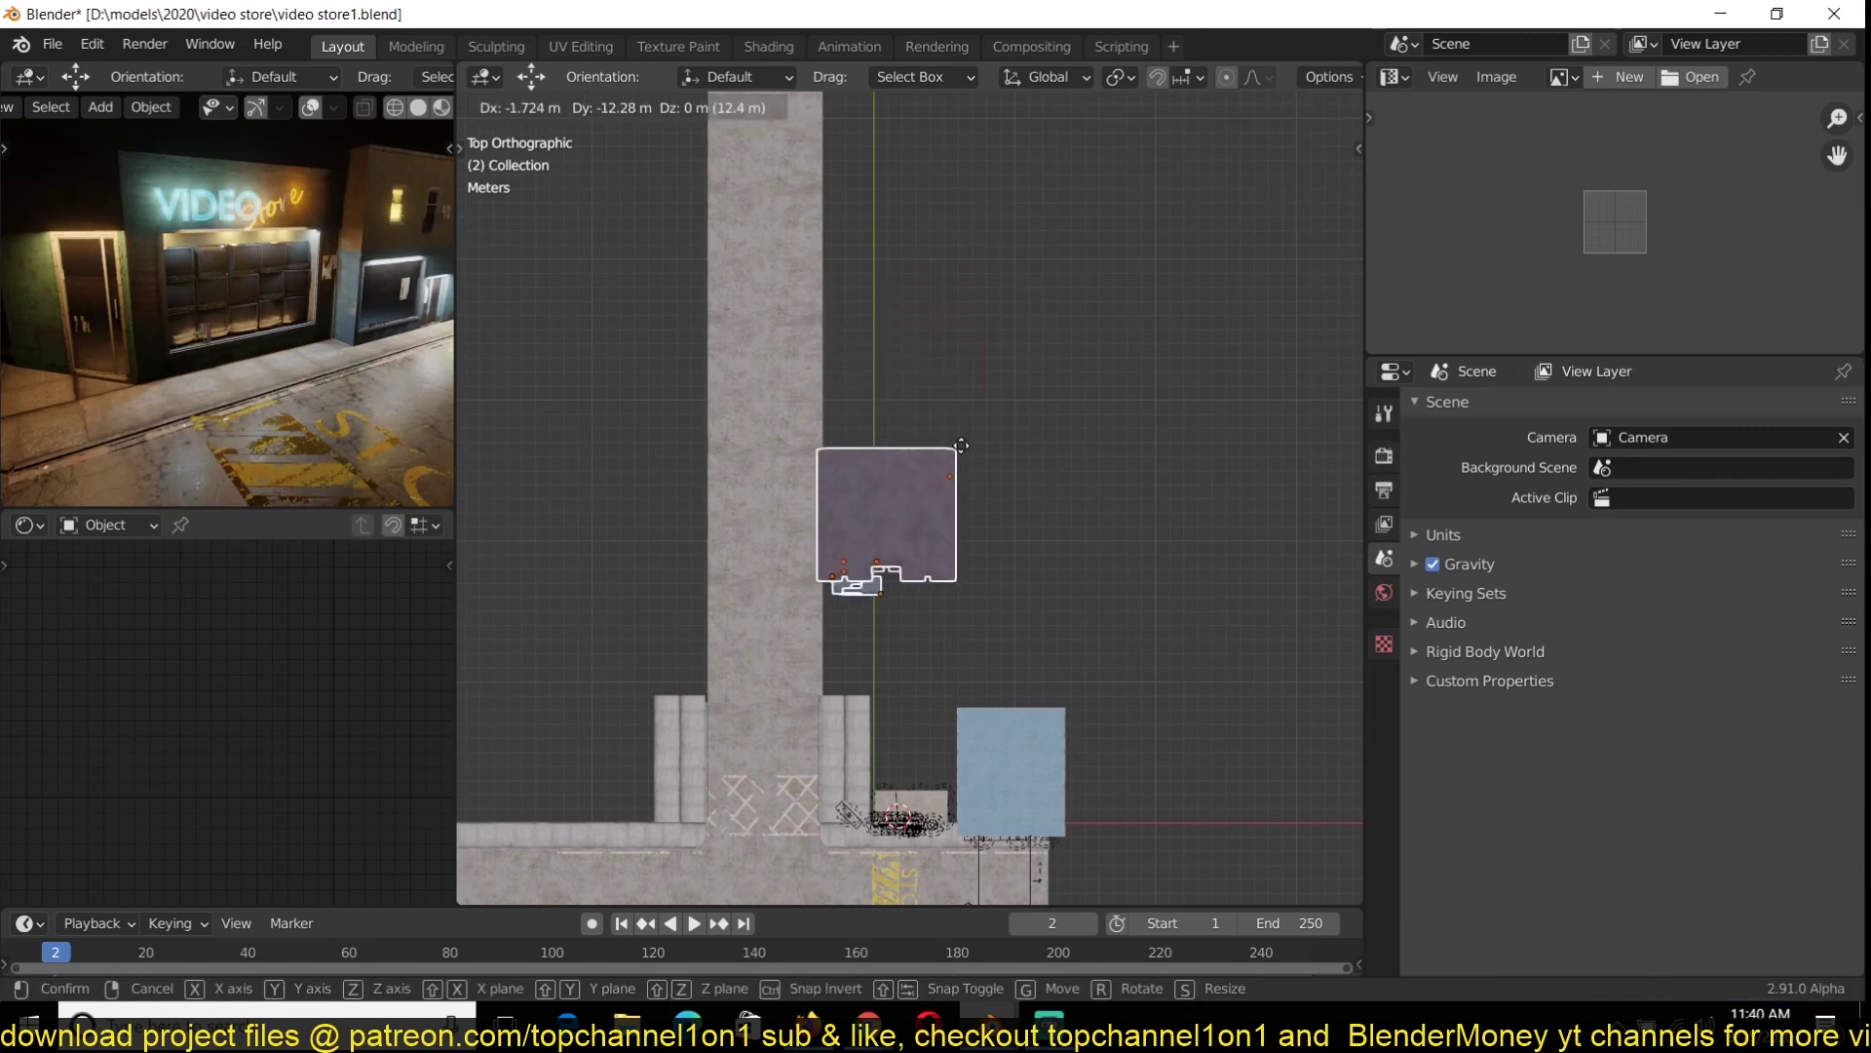
click(961, 445)
Set the camera's focal length to 25 mm, then reposition and rotate it and lower it by about 0.46 m
key(KP_0)
click(1384, 635)
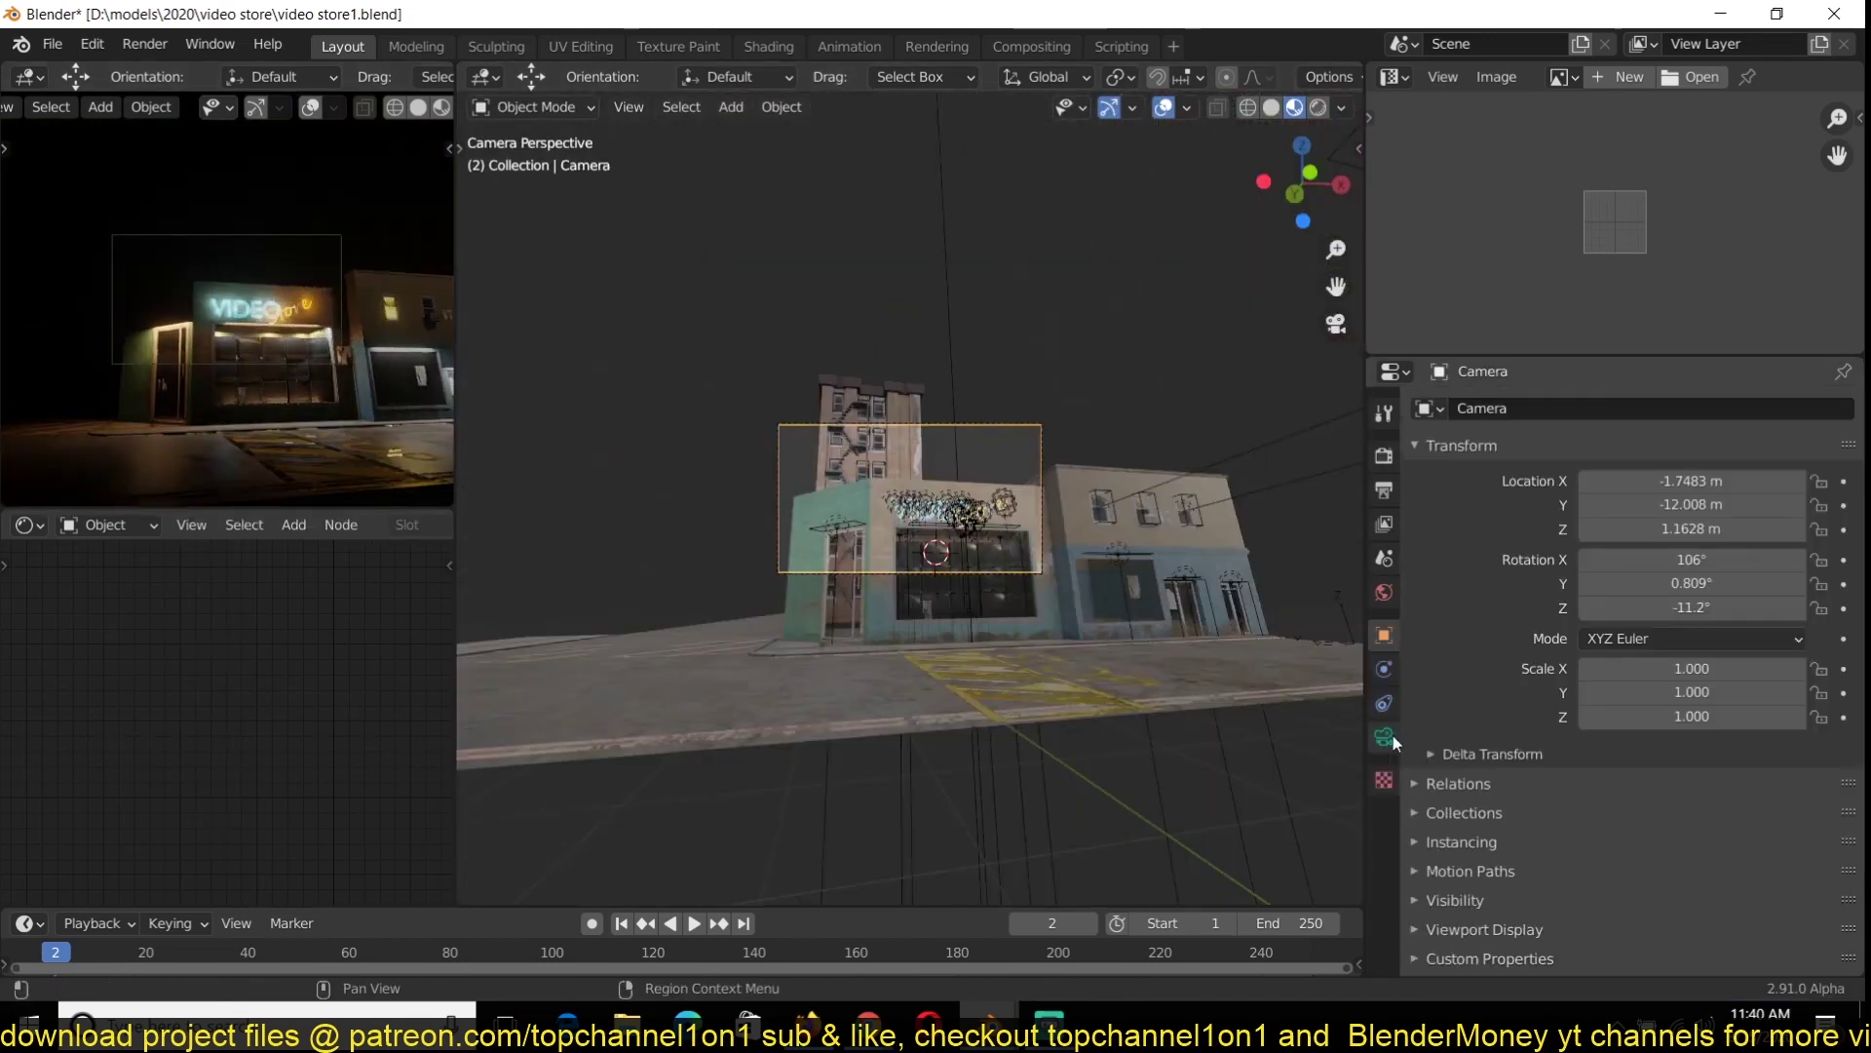
click(1384, 737)
double_click(1703, 519)
text(25)
key(KP_7)
key(g)
key(r)
key(KP_3)
key(KP_1)
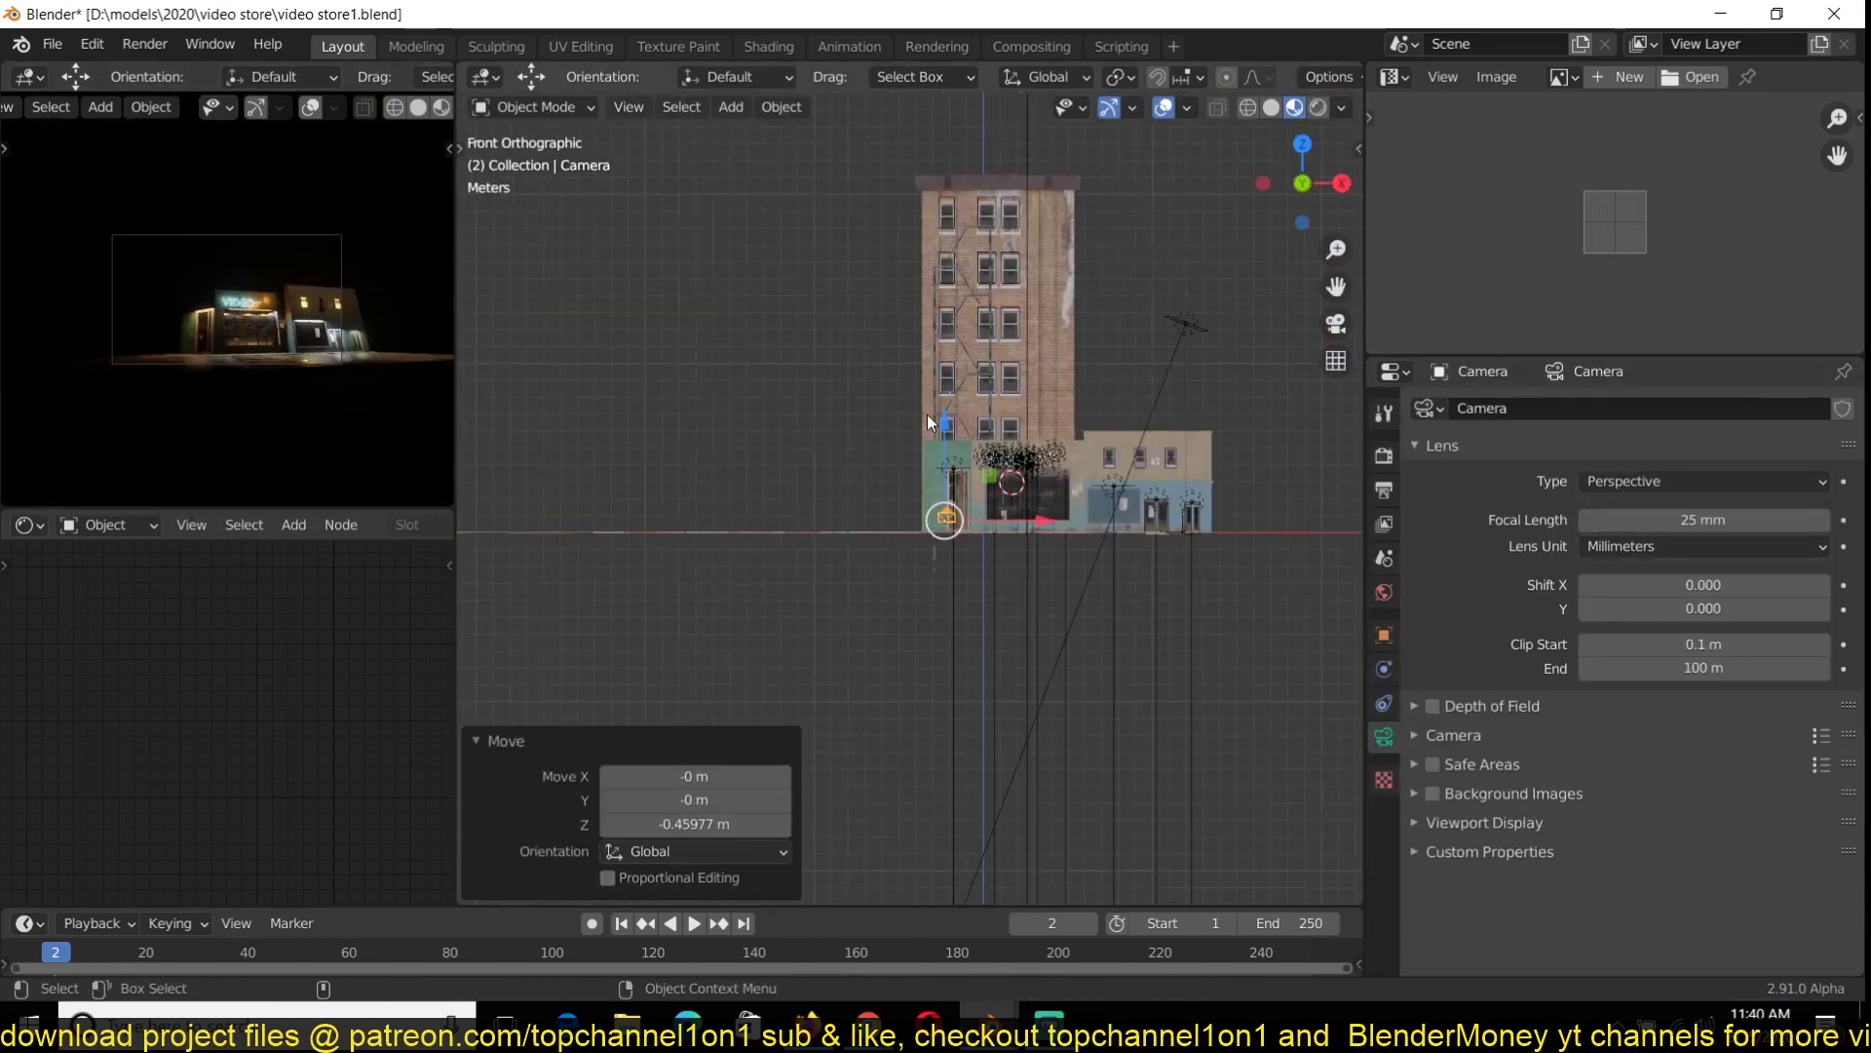
Add an area light beside the brick building and rotate it 90° about X and 180° about Z
scroll(931, 422, up, 3)
key(shift+a)
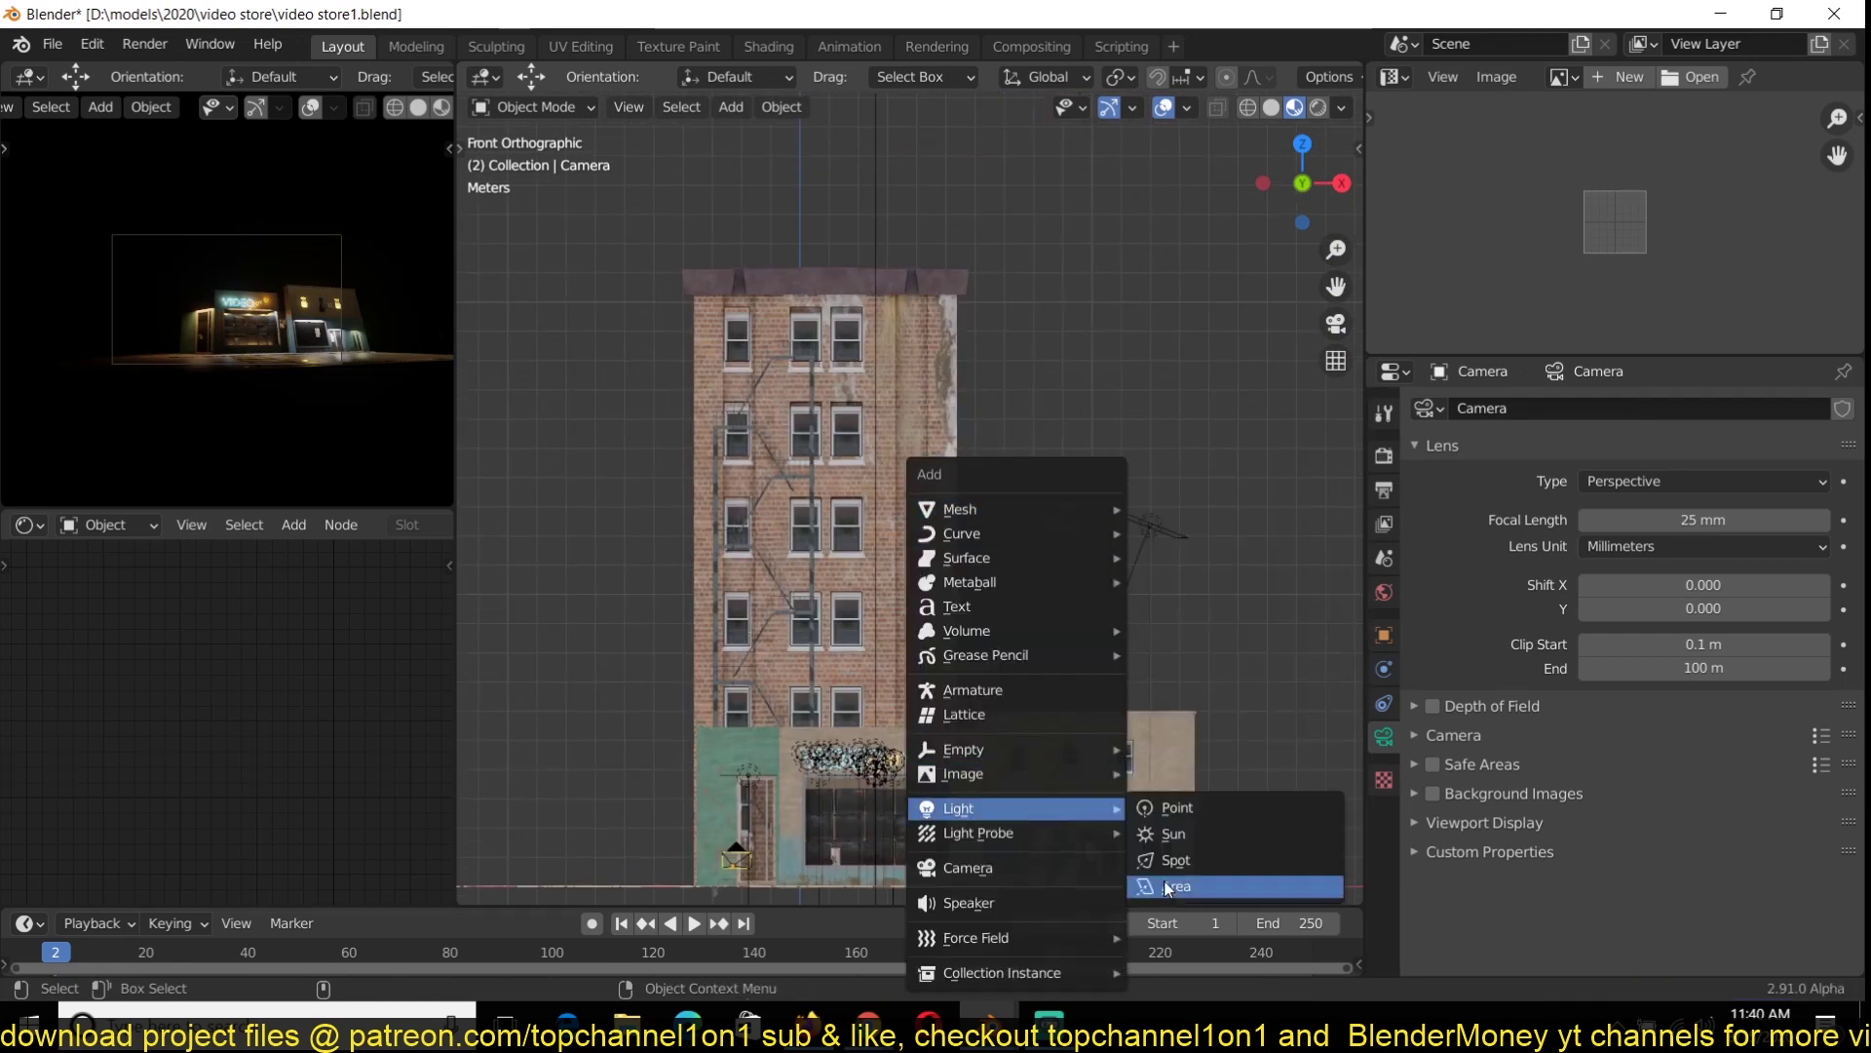
click(1168, 889)
text(rx90)
key(Return)
middle_drag(975, 546, 1053, 579)
key(KP_1)
Add a plane, rotate it 90° about X, and delete only the face of its mesh
key(shift+a)
mouse_move(1103, 90)
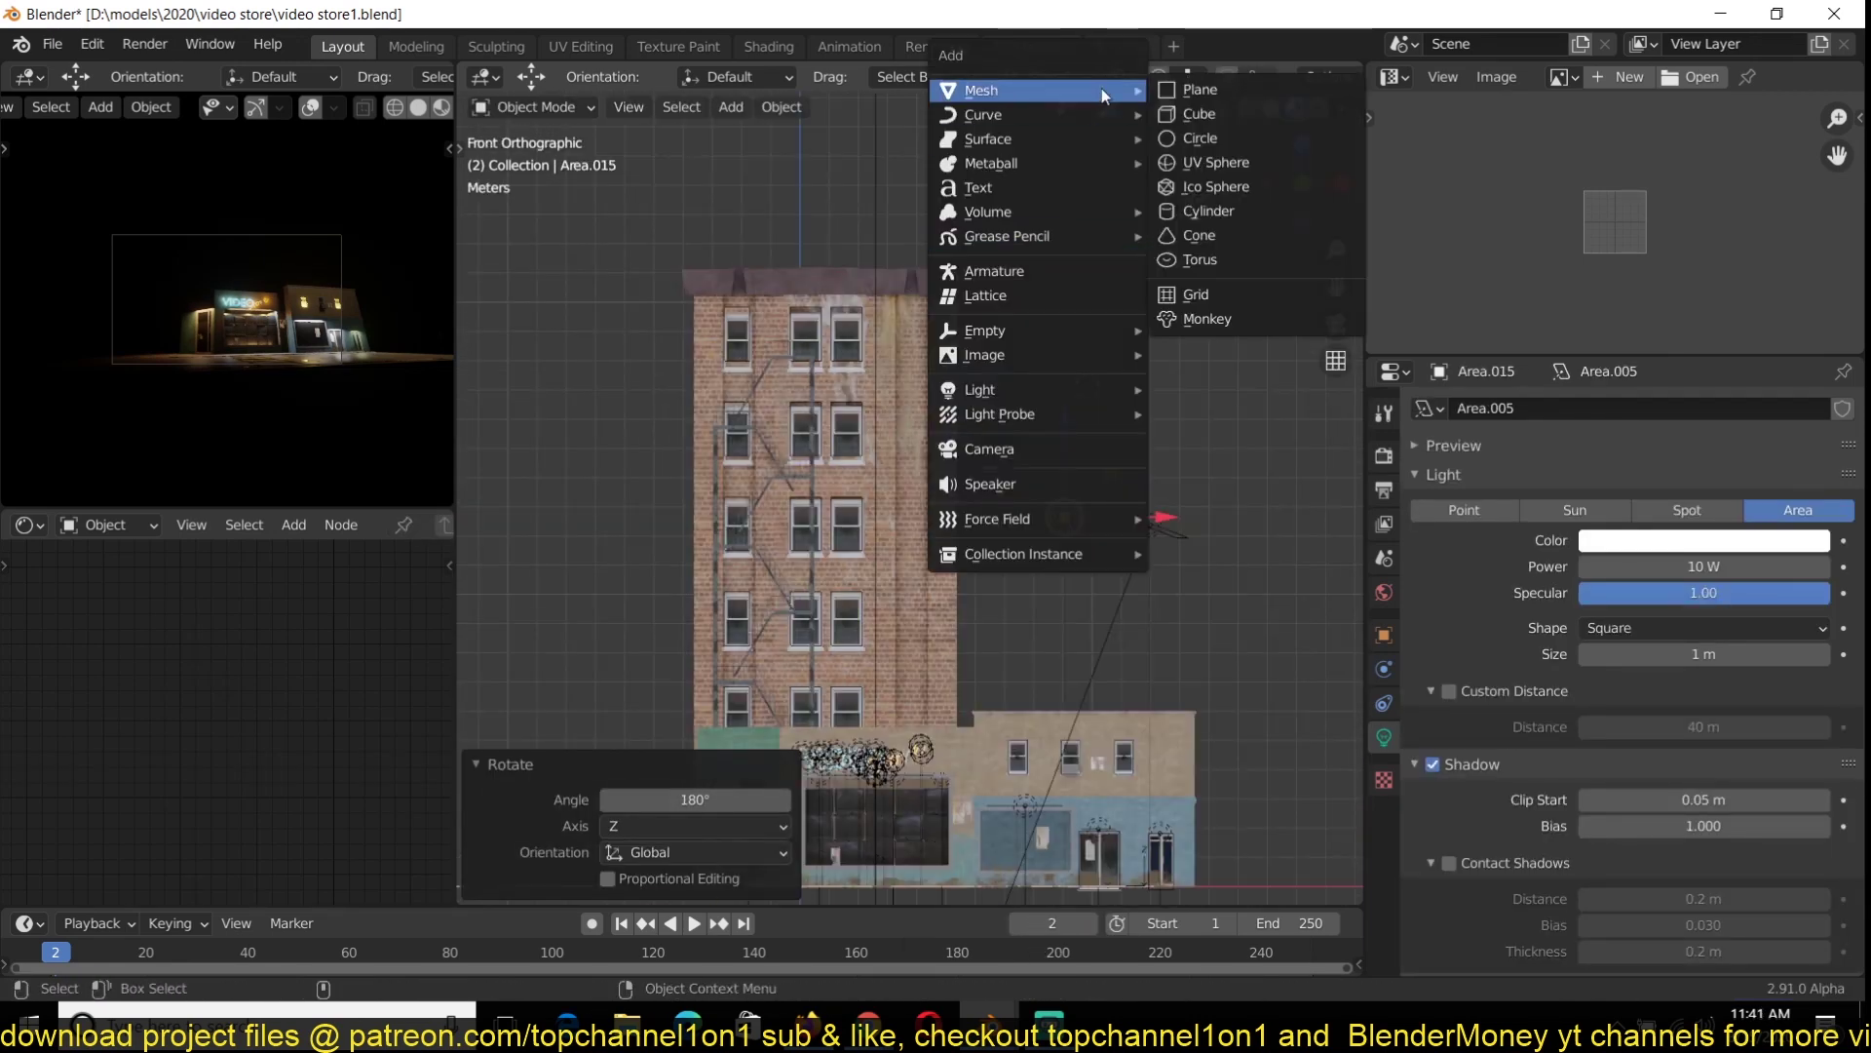
click(1203, 88)
text(rx90)
key(Return)
key(Tab)
key(x)
click(1103, 409)
key(Tab)
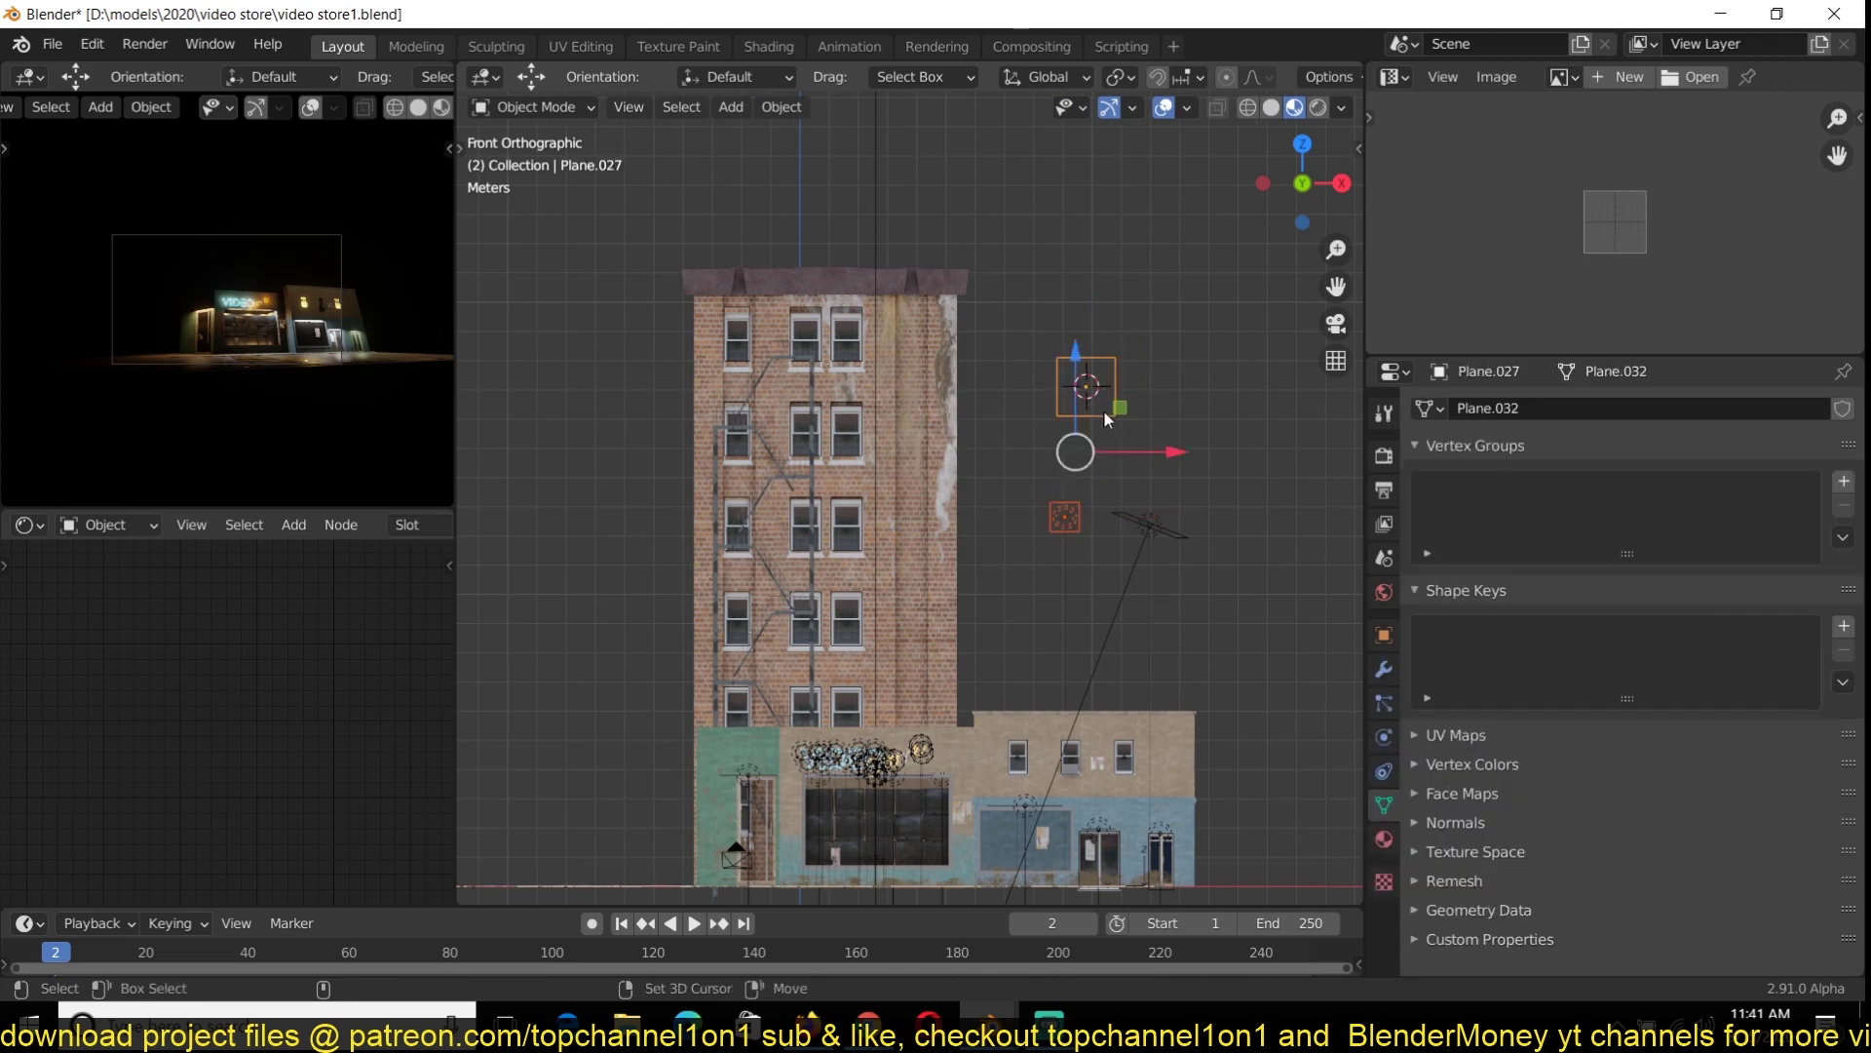
Instance the area light on the plane's vertices, align the light with the plane's origin, and save the file
click(1384, 659)
key(ctrl+s)
click(1483, 846)
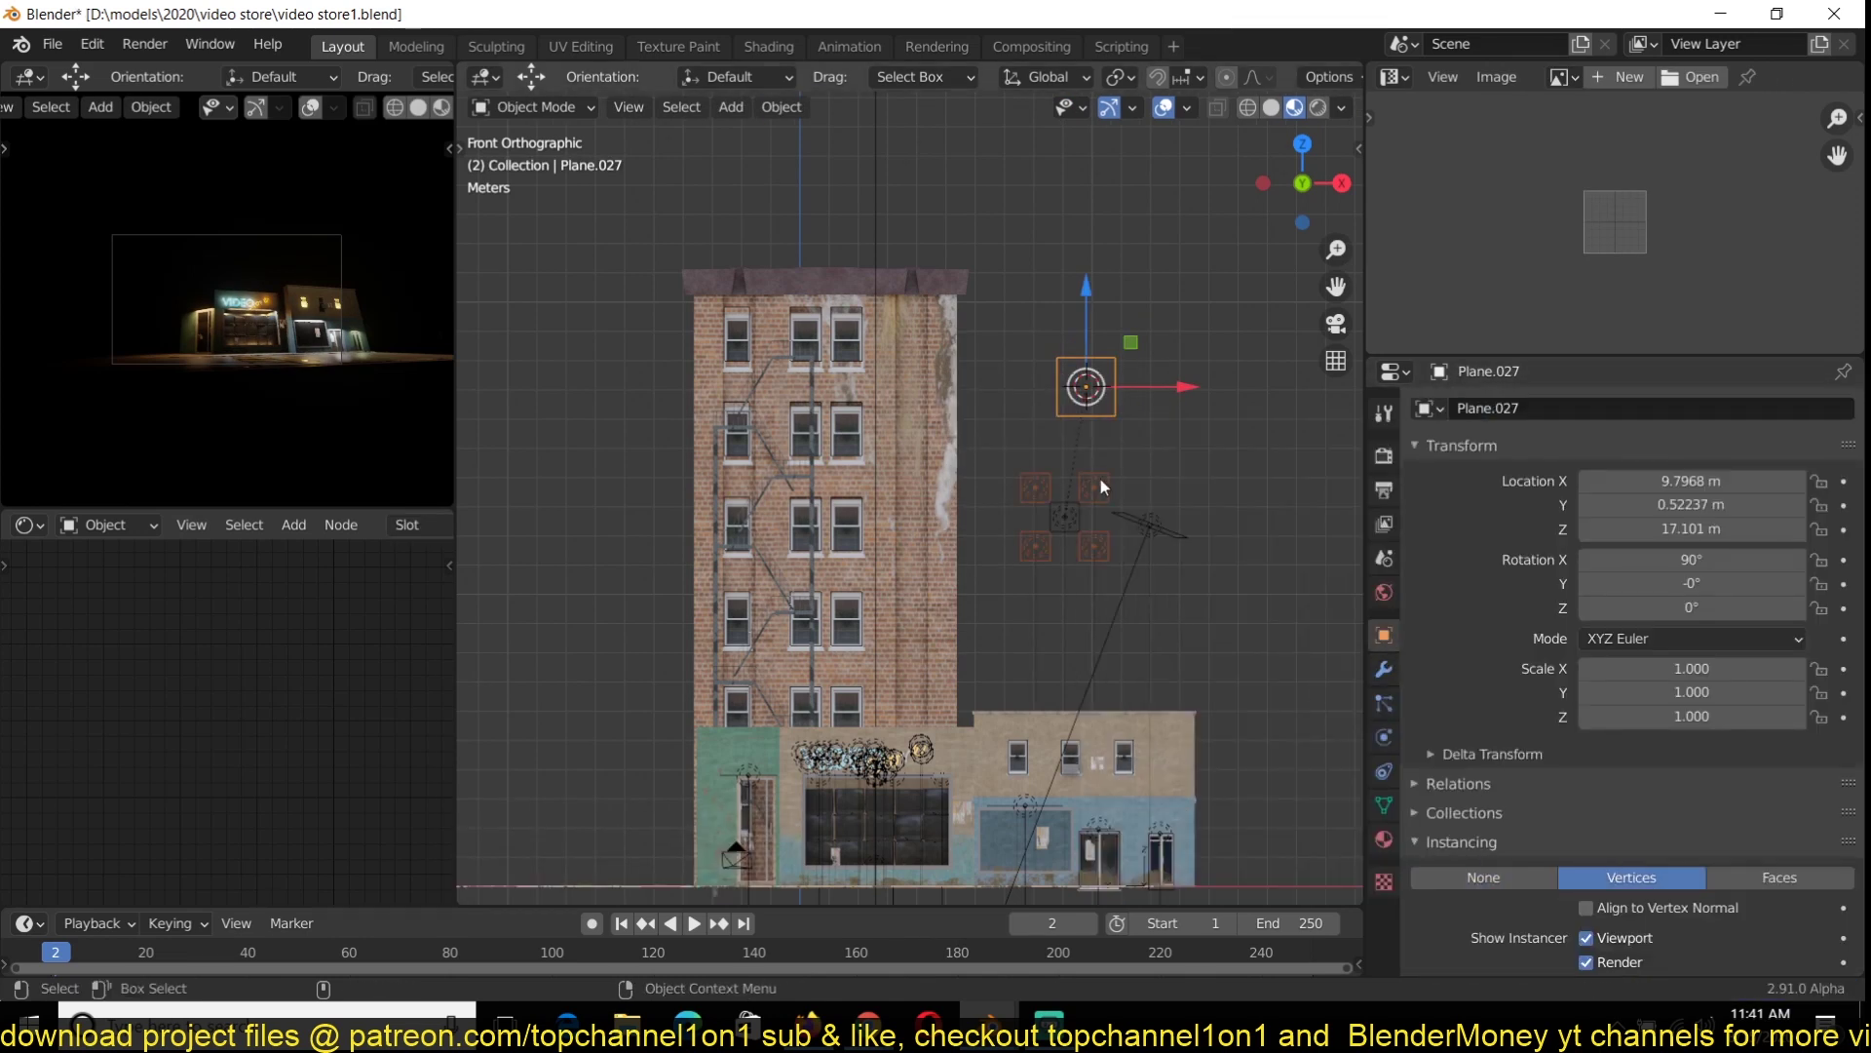
click(1088, 514)
key(Tab)
scroll(1140, 450, up, 2)
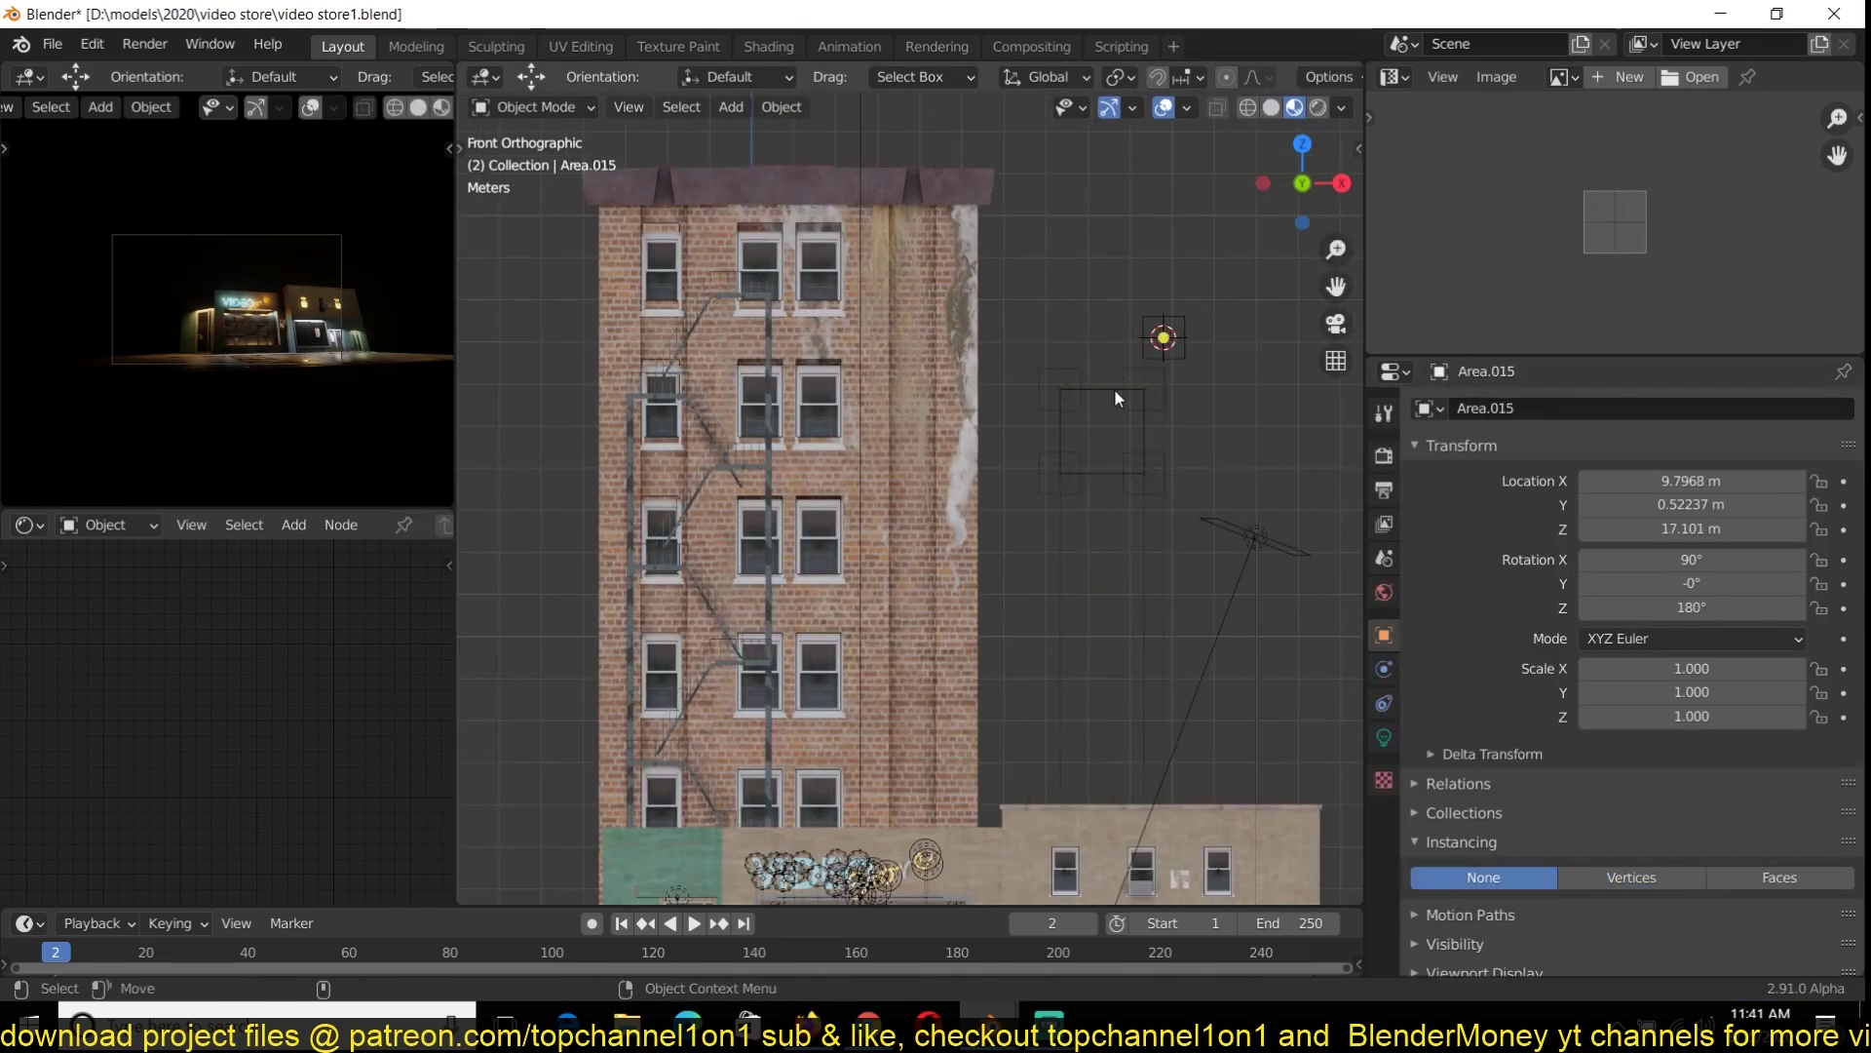
scroll(1501, 836, down, 3)
key(ctrl+s)
Move the plane's mesh in front view over the upper windows of the brick building
middle_drag(974, 517, 1046, 479)
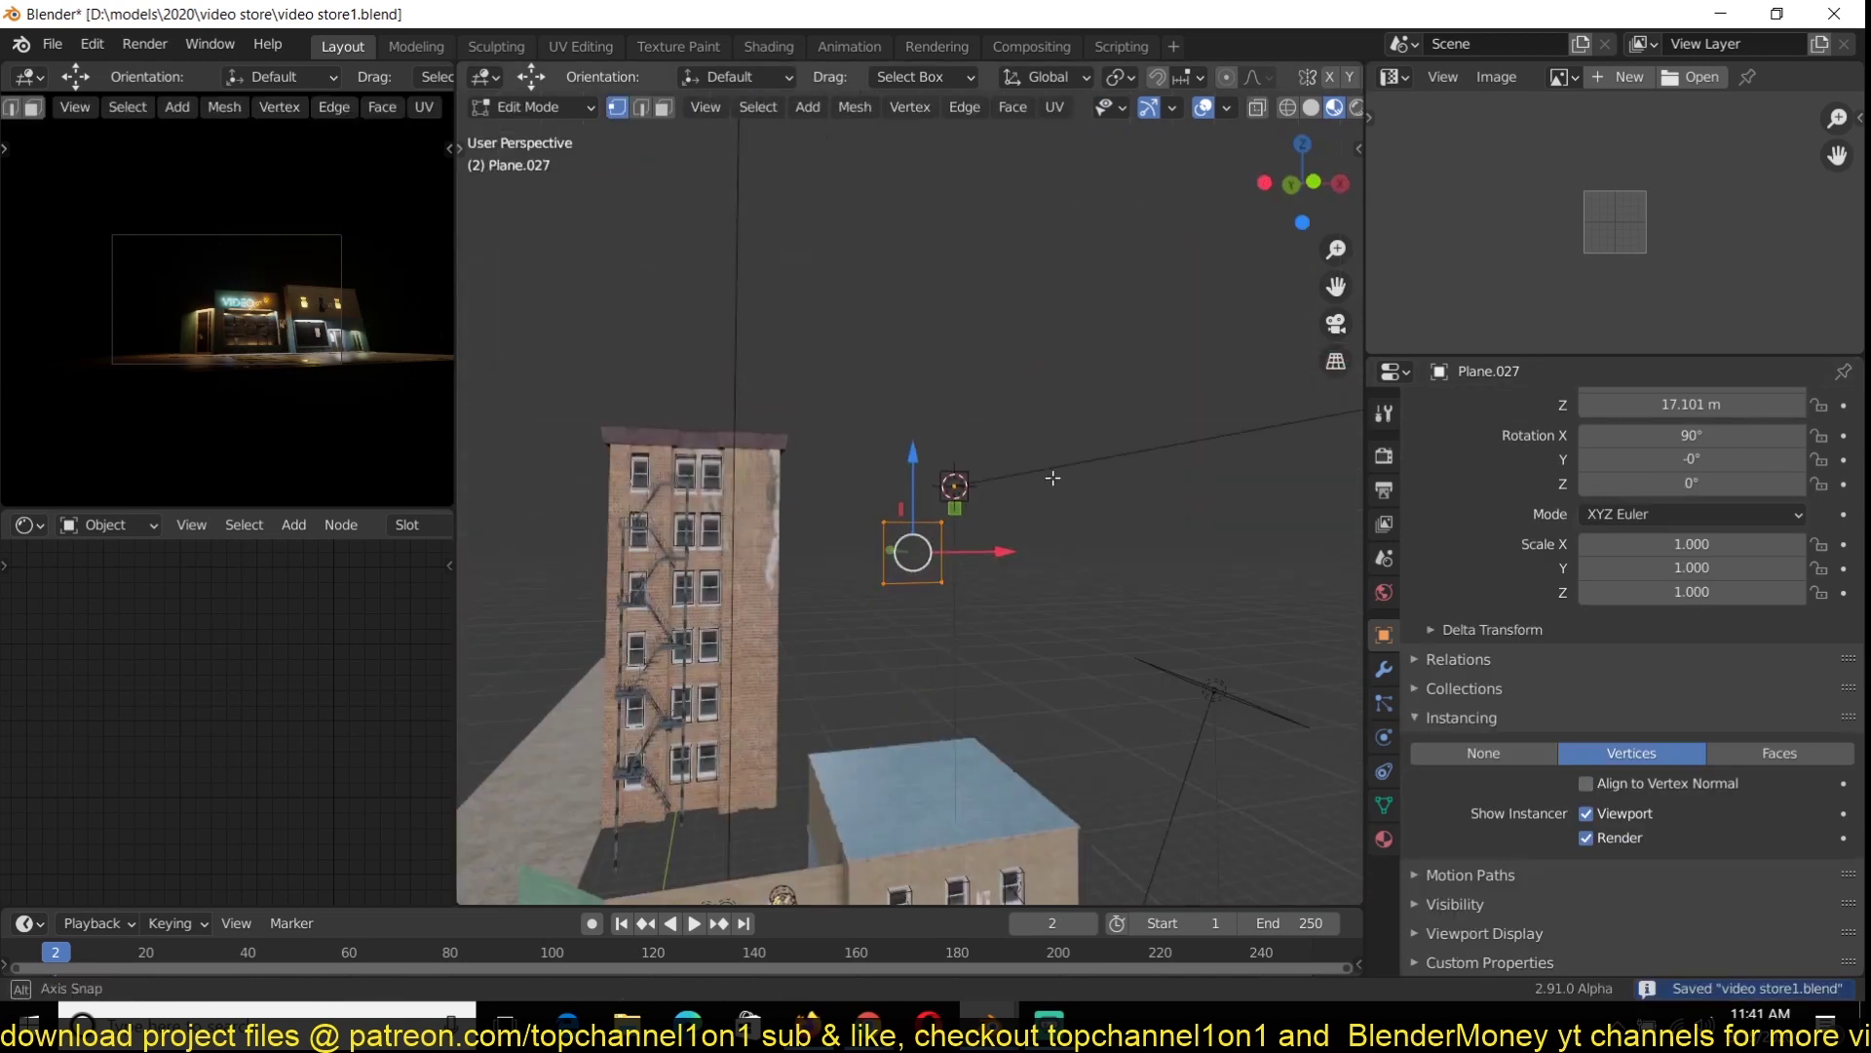
key(KP_1)
key(Tab)
key(g)
click(786, 428)
key(Tab)
Shift the plane's vertices in depth to place the instanced lights at the building's windows, and save the file
middle_drag(786, 444, 698, 483)
key(Tab)
drag(926, 407, 1046, 412)
key(KP_Decimal)
key(Tab)
middle_drag(1046, 411, 965, 431)
key(ctrl+s)
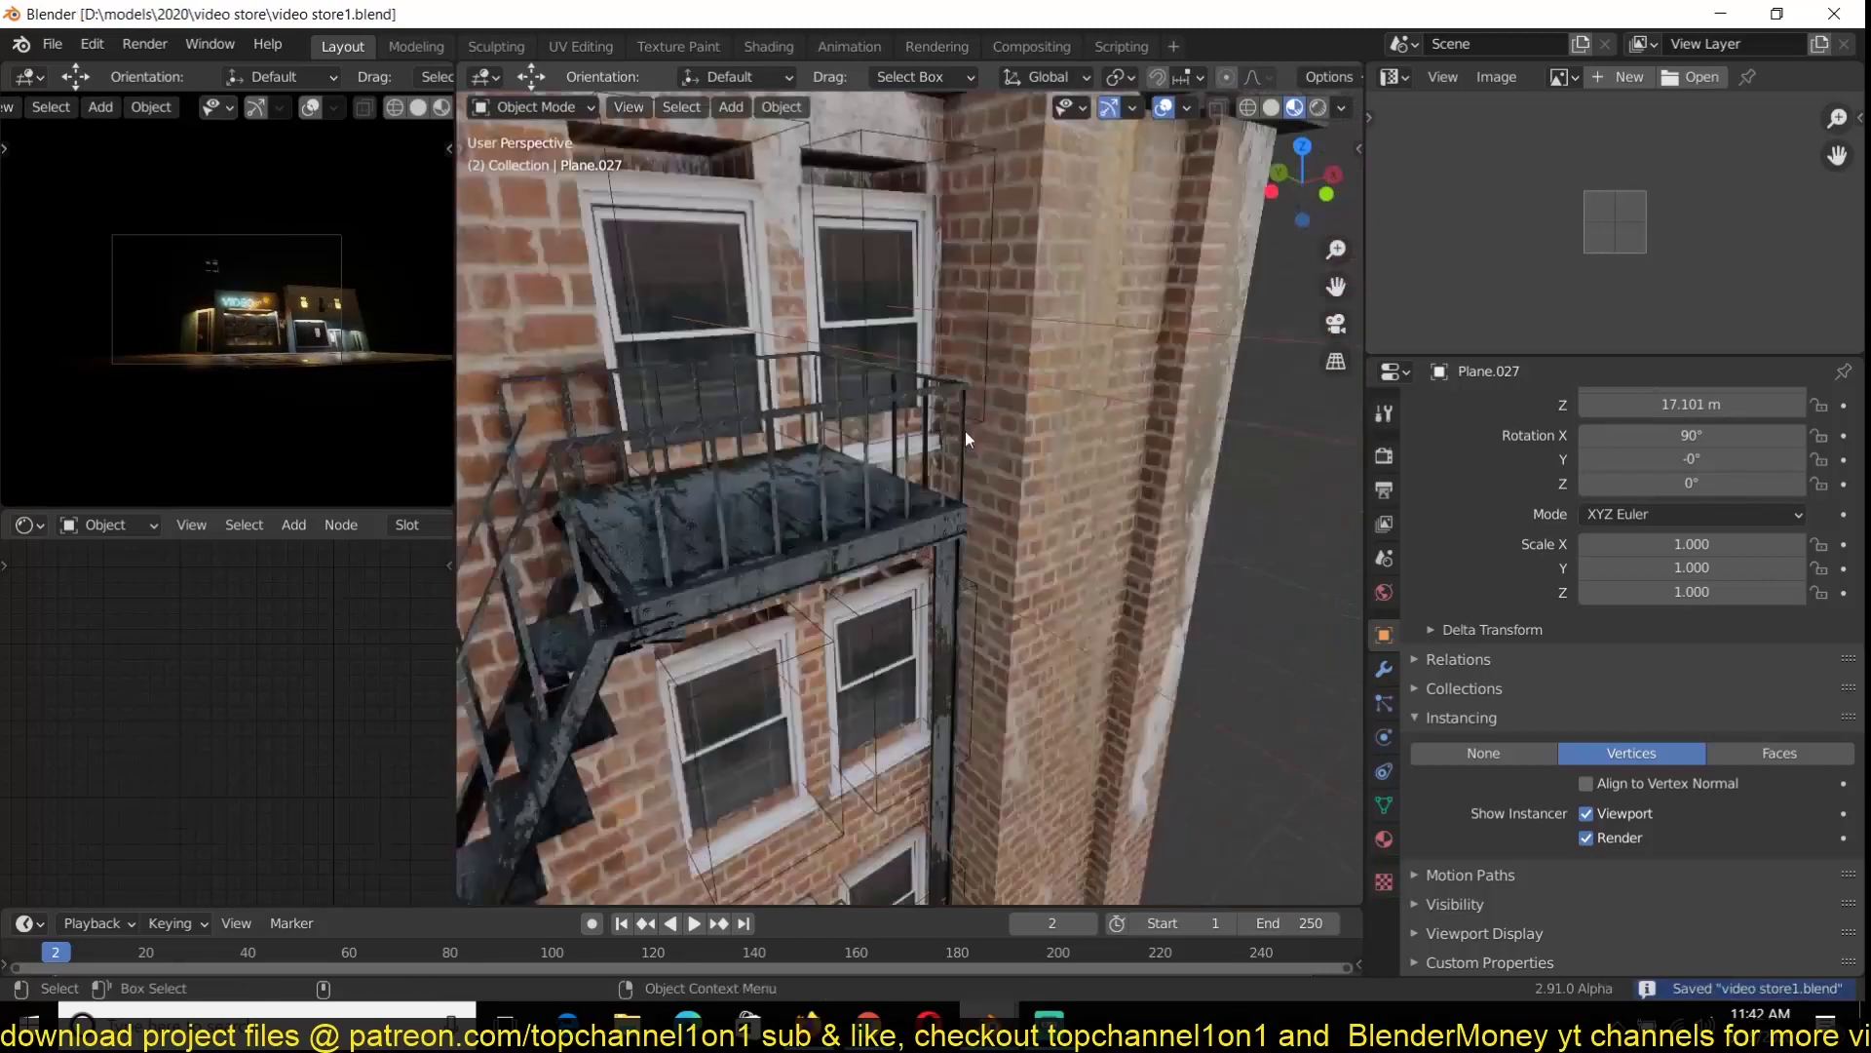
Select the brick building's paired windows, examine their material nodes, and save the file
scroll(965, 431, up, 4)
click(848, 546)
middle_drag(360, 673, 86, 662)
key(ctrl+s)
scroll(1022, 425, down, 5)
Reposition the light plane's vertices in wireframe view to match the paired windows beside the fire escape
key(shift+z)
middle_drag(1022, 425, 922, 485)
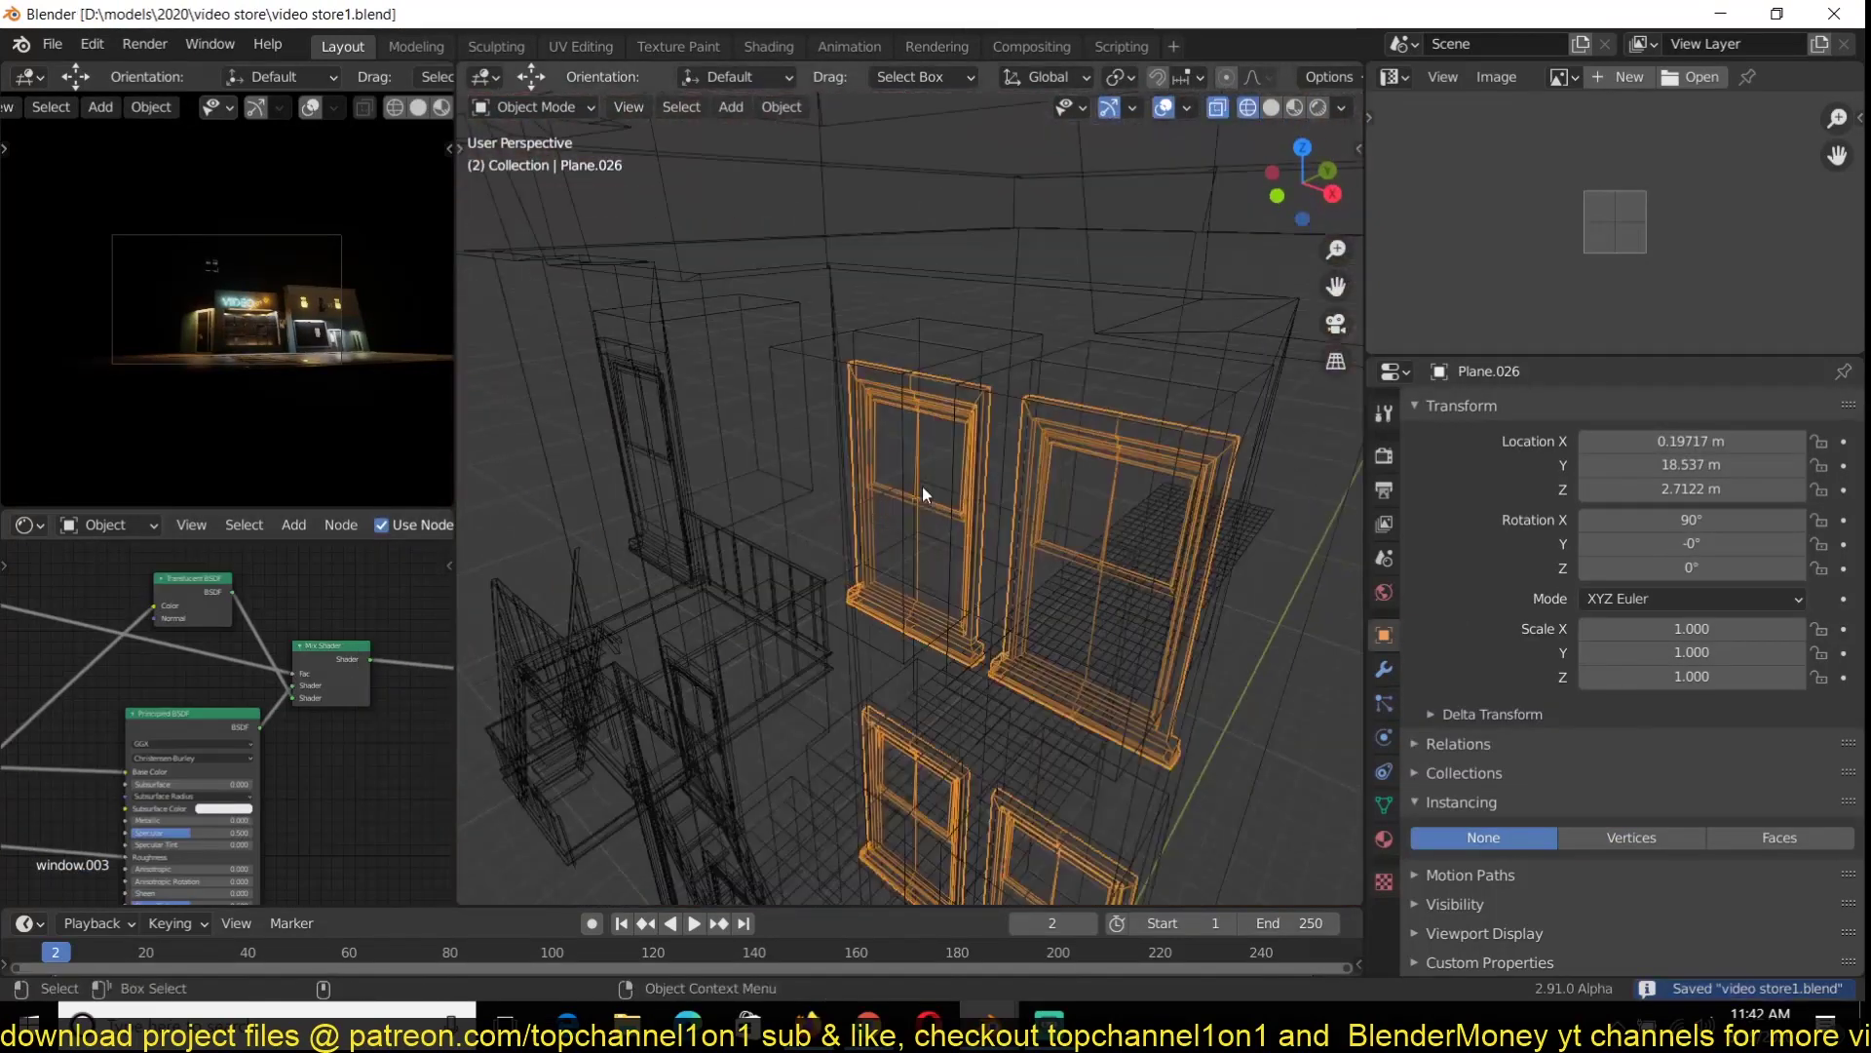
click(922, 485)
key(Tab)
drag(913, 421, 992, 335)
click(992, 334)
key(Tab)
key(shift+z)
Set the instanced area light's colour to orange and its power to 100 W, and save the file
middle_drag(1004, 527, 1064, 489)
scroll(1064, 489, down, 8)
middle_drag(996, 553, 1014, 585)
click(1001, 501)
click(1385, 738)
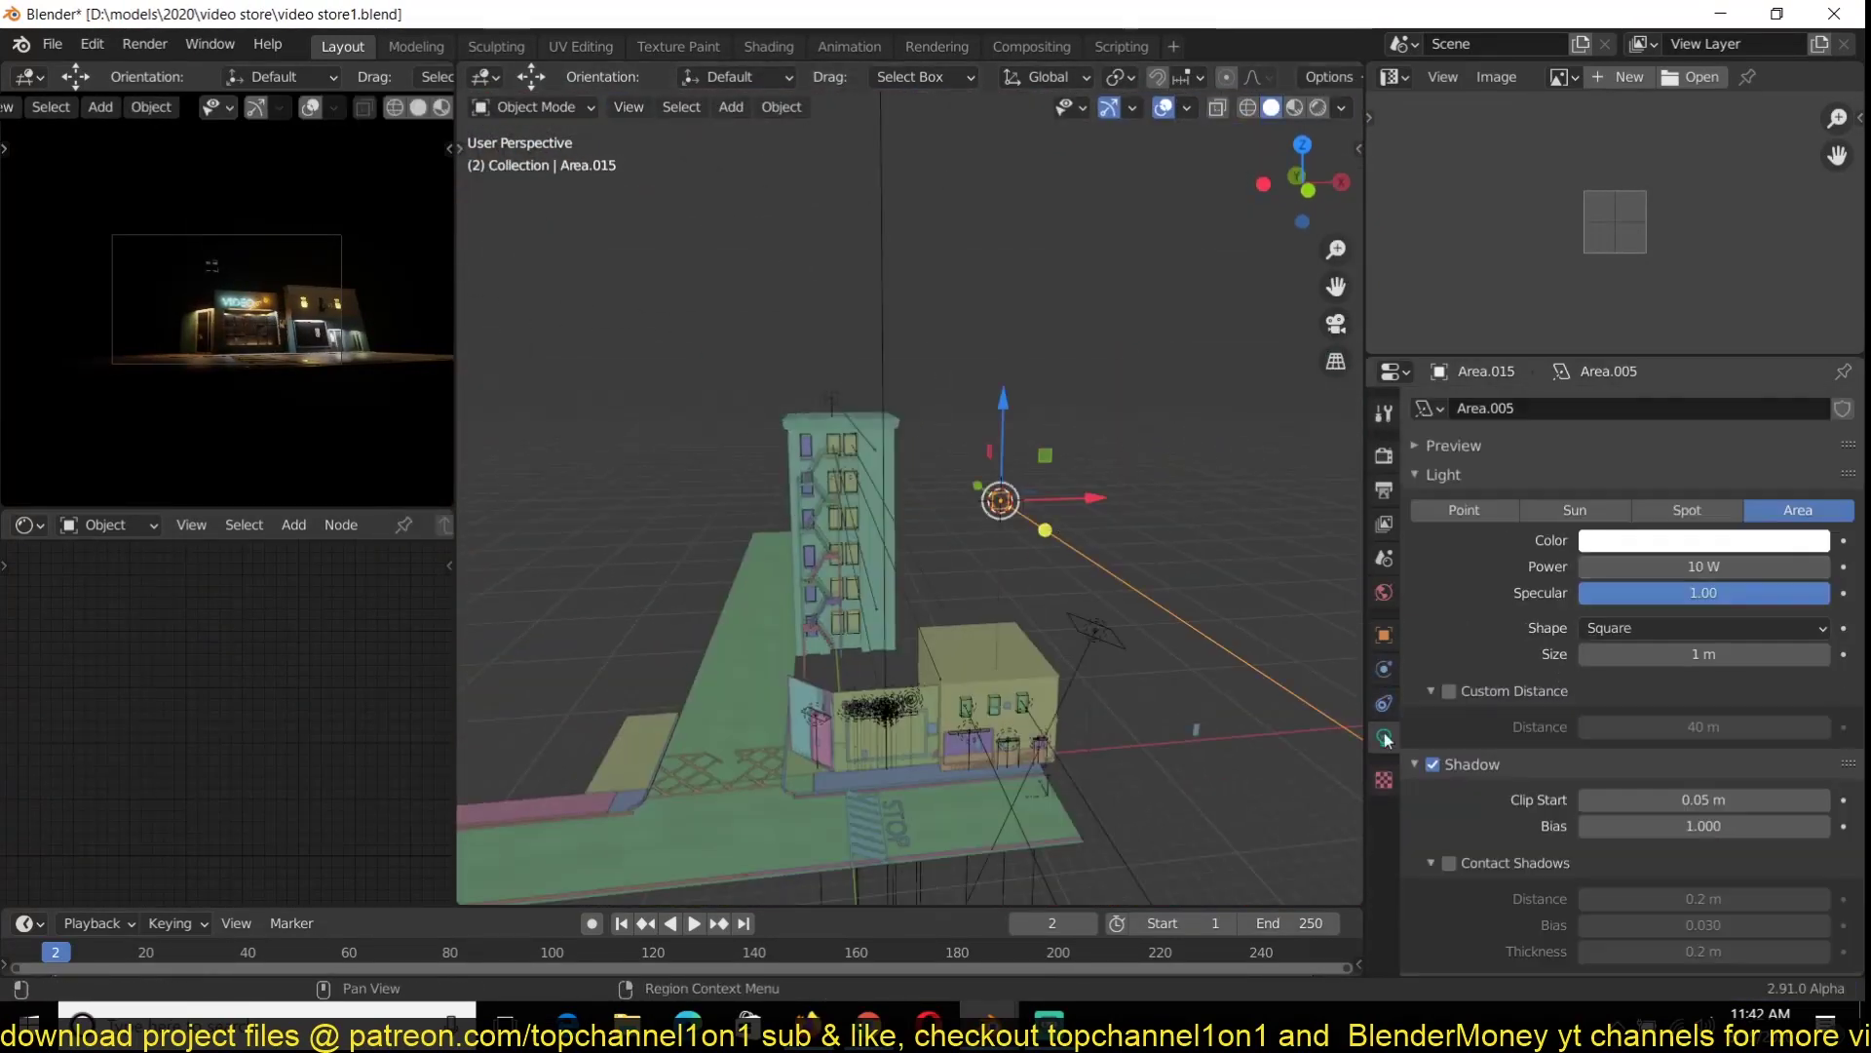
scroll(273, 306, up, 2)
scroll(1045, 488, up, 4)
click(1704, 541)
click(1668, 368)
mouse_move(885, 565)
middle_down()
mouse_move(904, 458)
mouse_move(973, 695)
mouse_move(916, 585)
middle_up()
key(ctrl+s)
Adjust the instancing plane's upper and lower vertices in wireframe so each light lines up with a window
scroll(904, 458, up, 4)
click(869, 576)
key(Tab)
key(shift+z)
scroll(877, 546, up, 5)
drag(1121, 302, 835, 453)
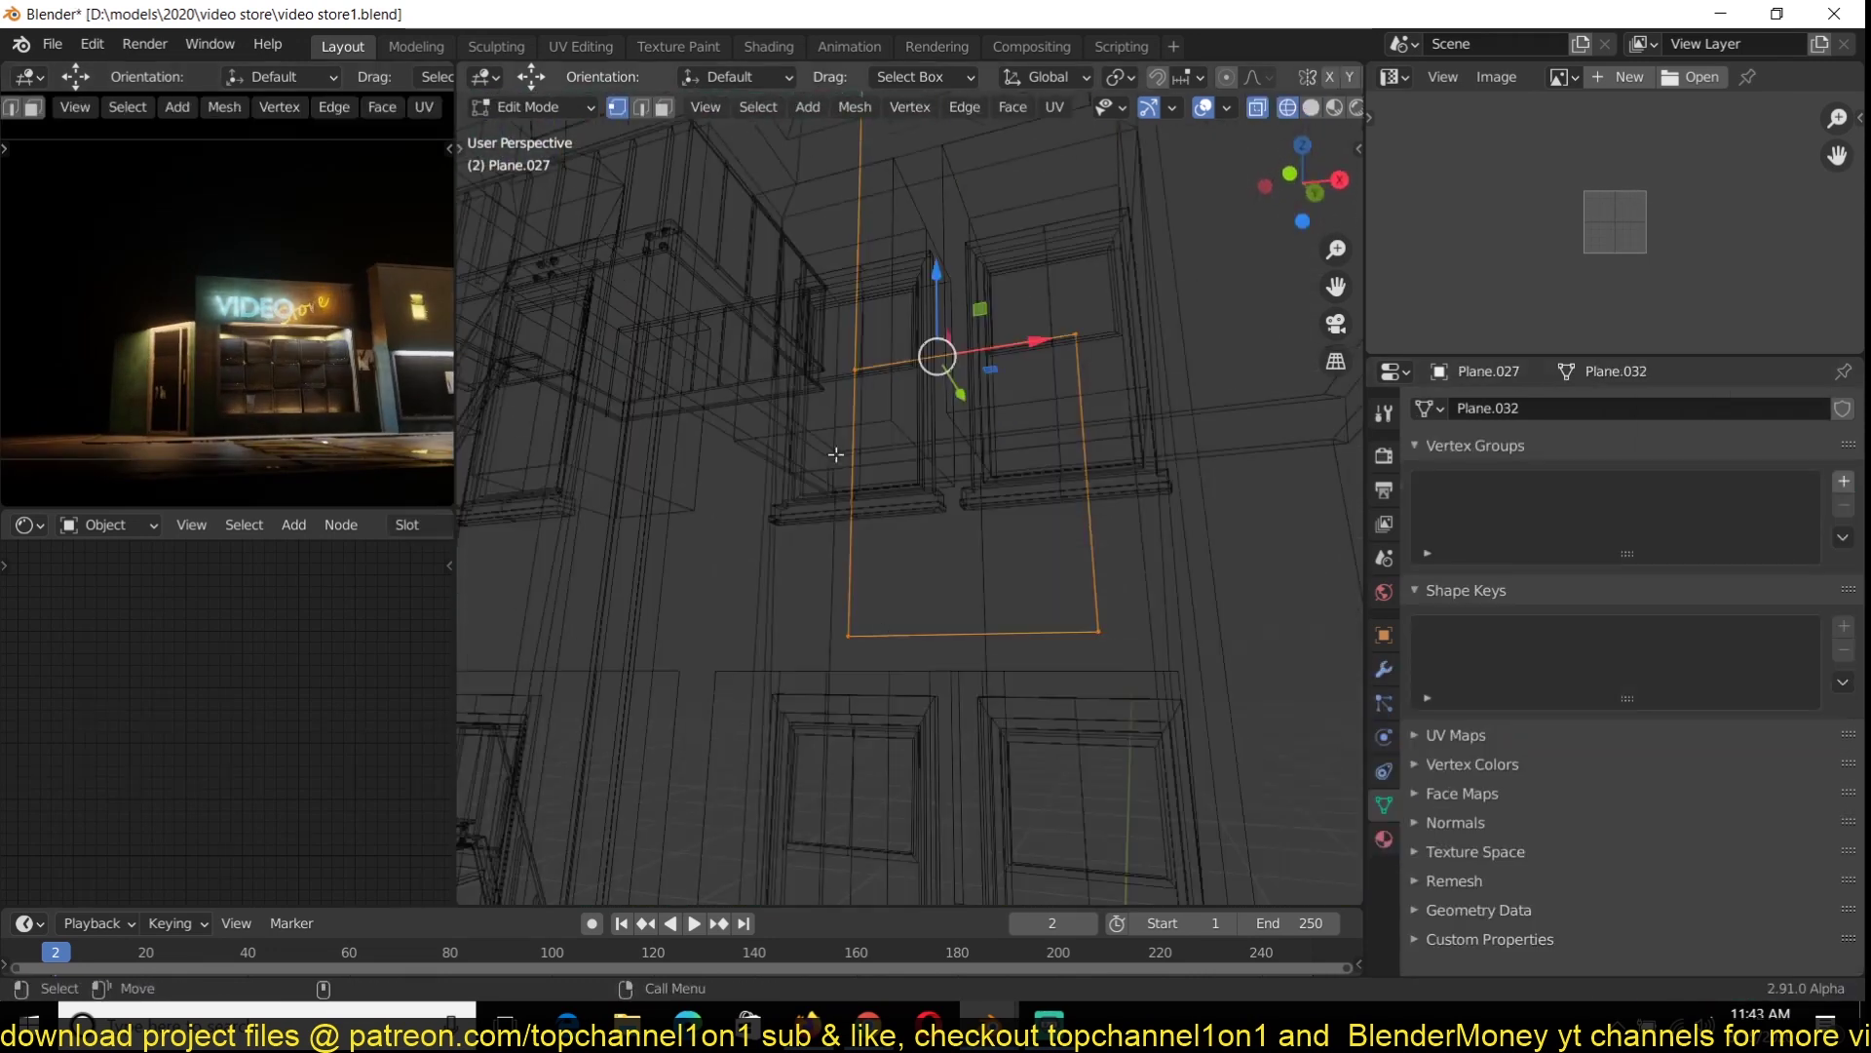
middle_drag(836, 453, 818, 541)
drag(819, 541, 1116, 644)
key(shift+z)
Change the window light to a paler orange rectangle measuring 1.04 by 1.37 m and save the file
scroll(1072, 624, down, 8)
middle_drag(1103, 604, 935, 595)
click(1014, 583)
scroll(1024, 595, up, 5)
key(ctrl+s)
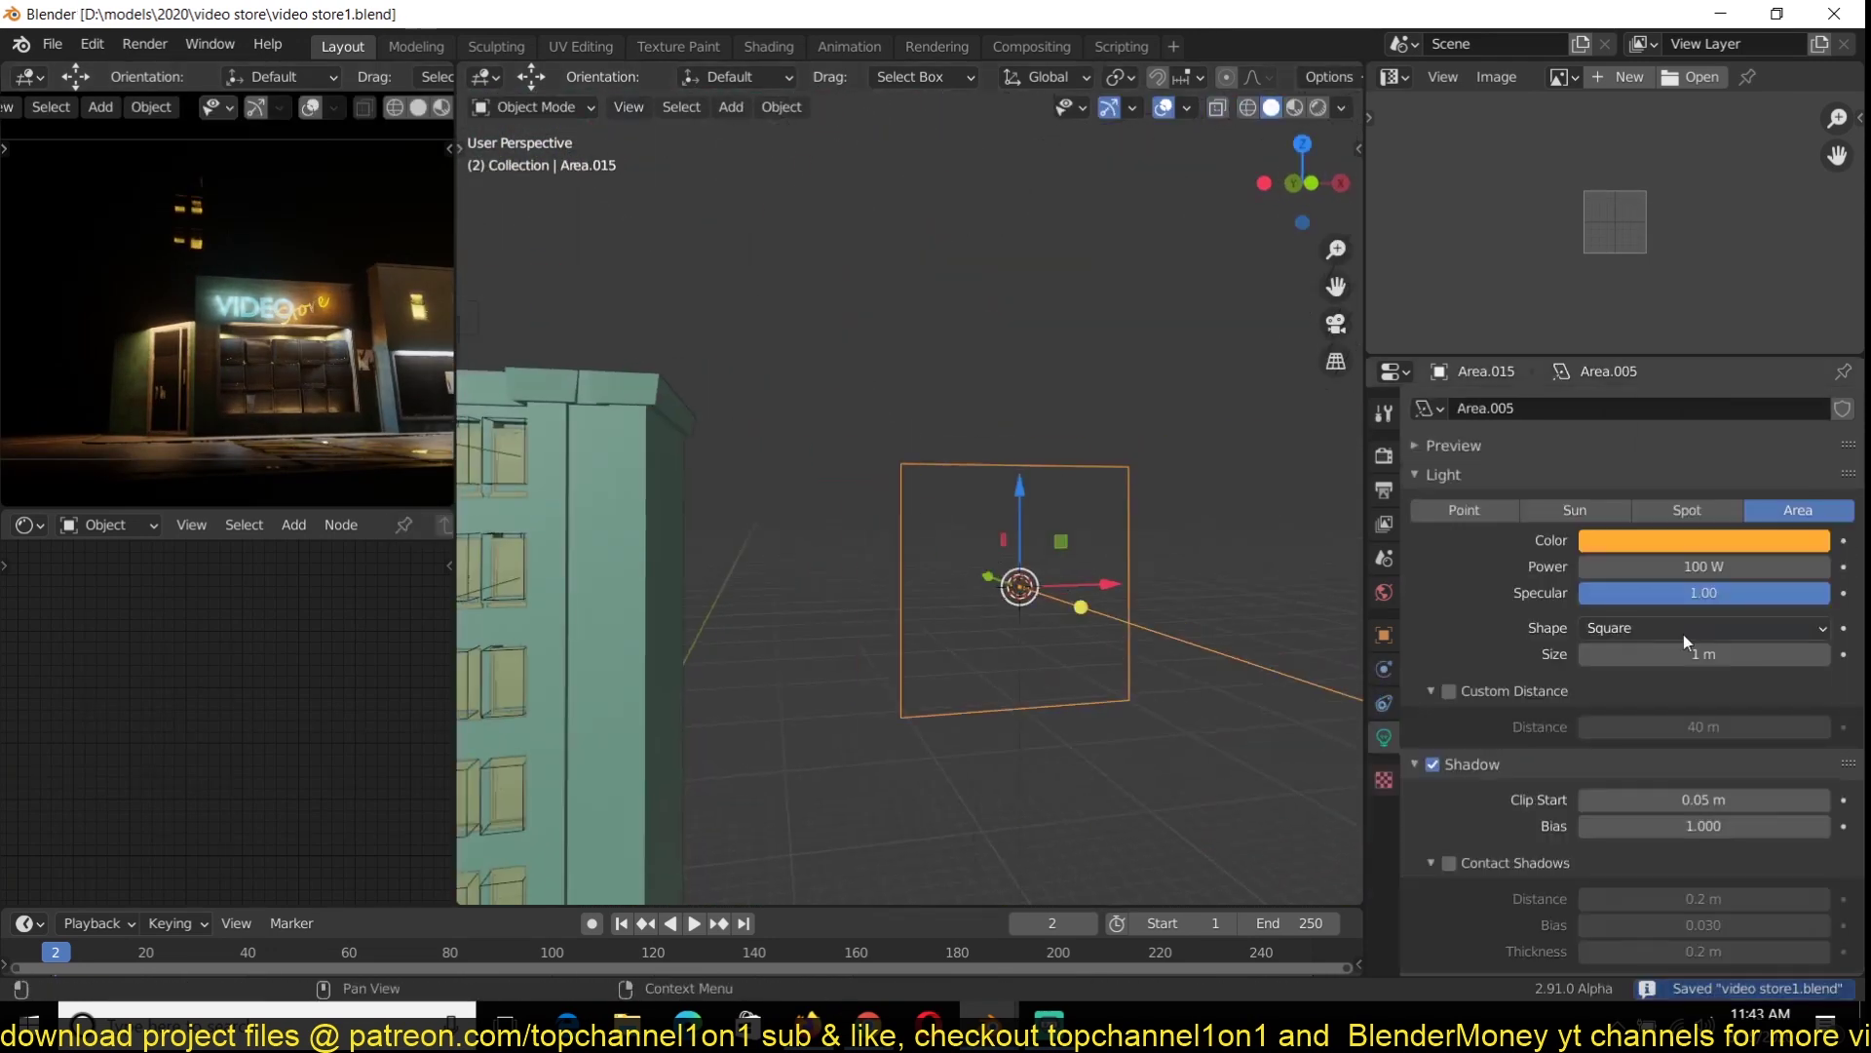
click(1682, 629)
click(1657, 716)
scroll(1019, 409, down, 10)
key(ctrl+s)
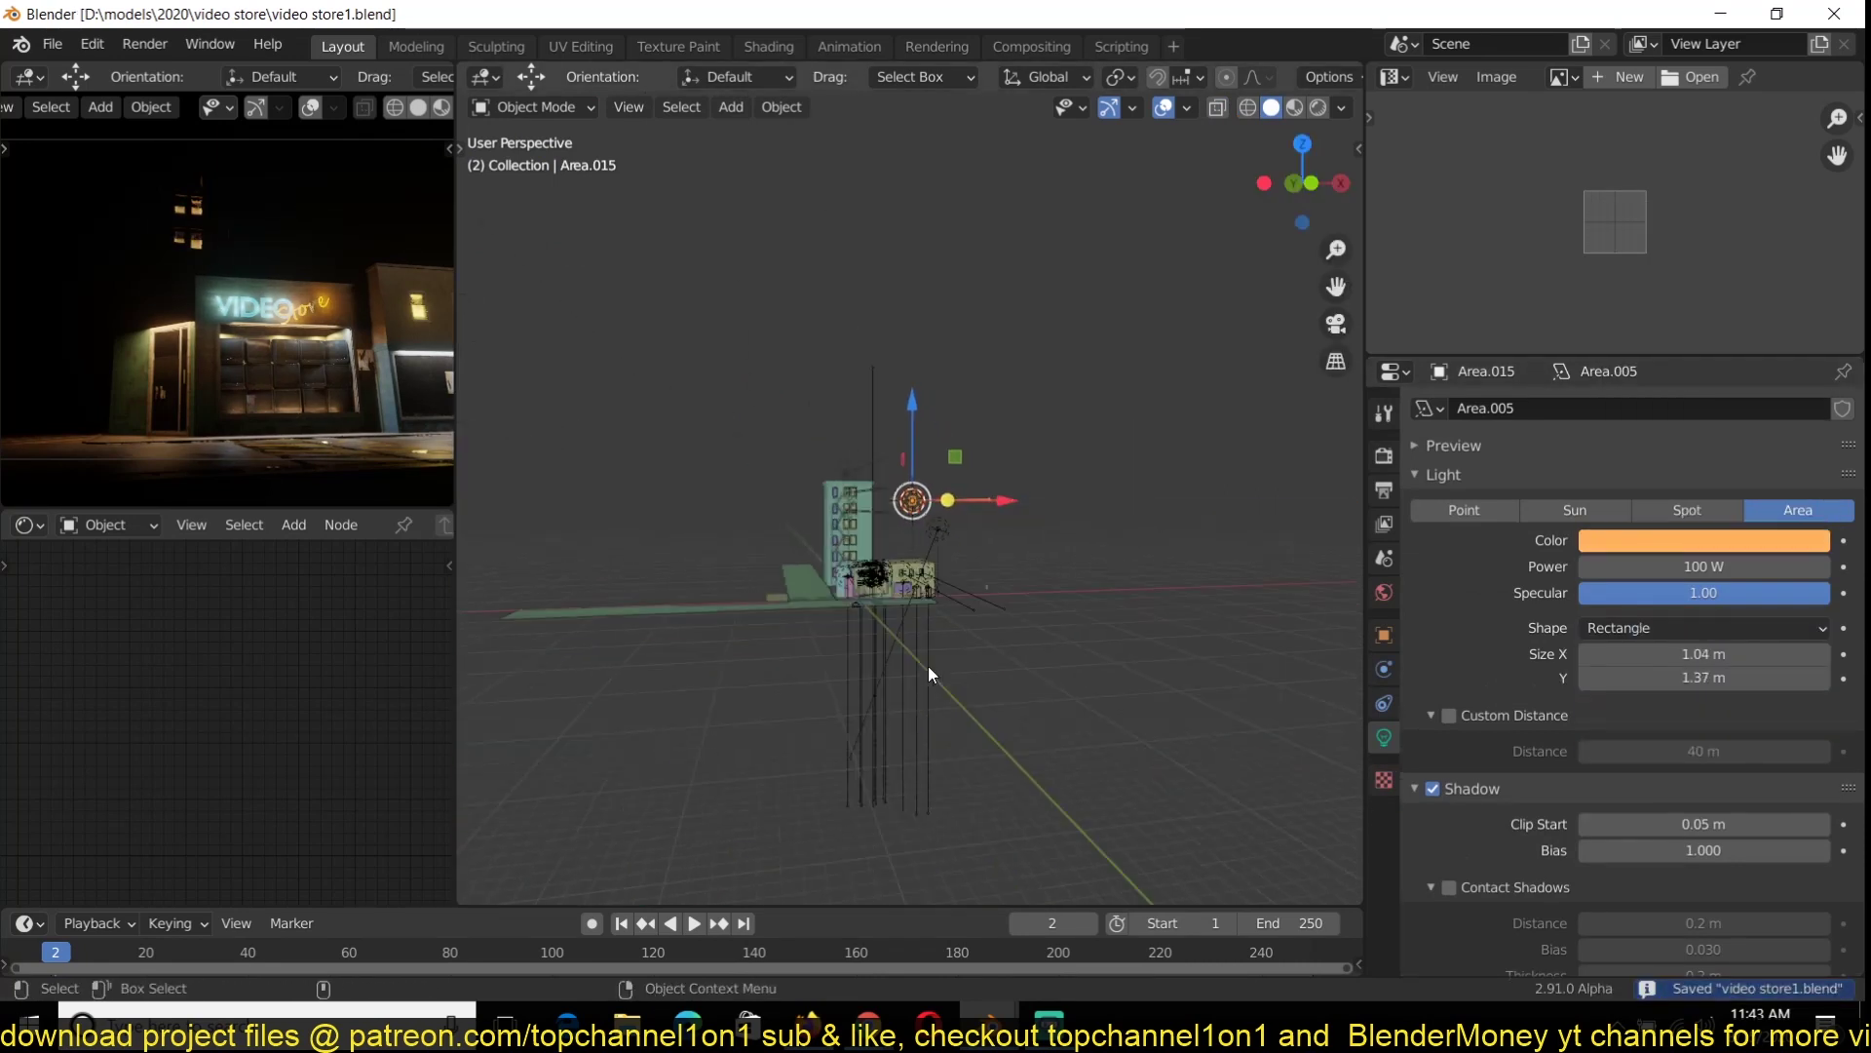
Duplicate the large overhead area light in top view and move the copy about 3.69 m along X
click(938, 538)
key(KP_7)
key(shift+d)
click(862, 534)
middle_drag(863, 534, 956, 417)
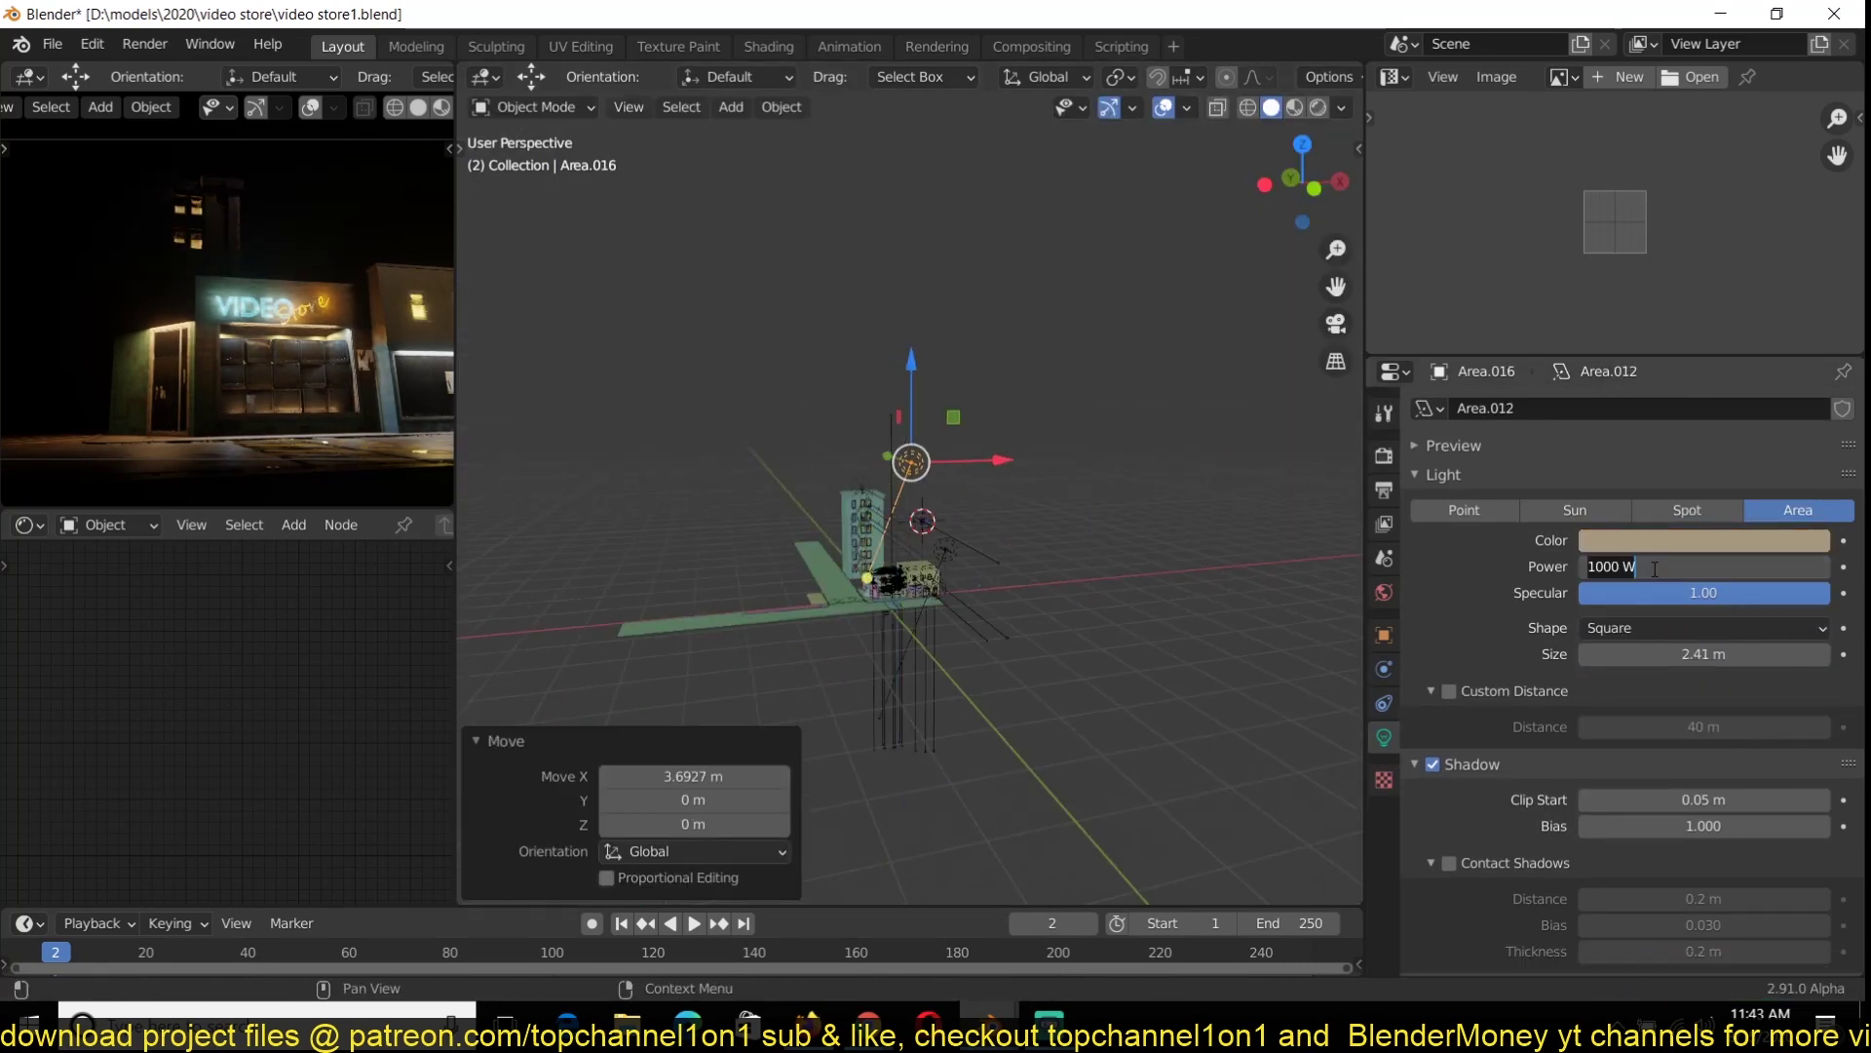
Convert the duplicated light to a point light with a pale peach colour and 3000 W power
click(1715, 540)
scroll(1735, 290, up, 3)
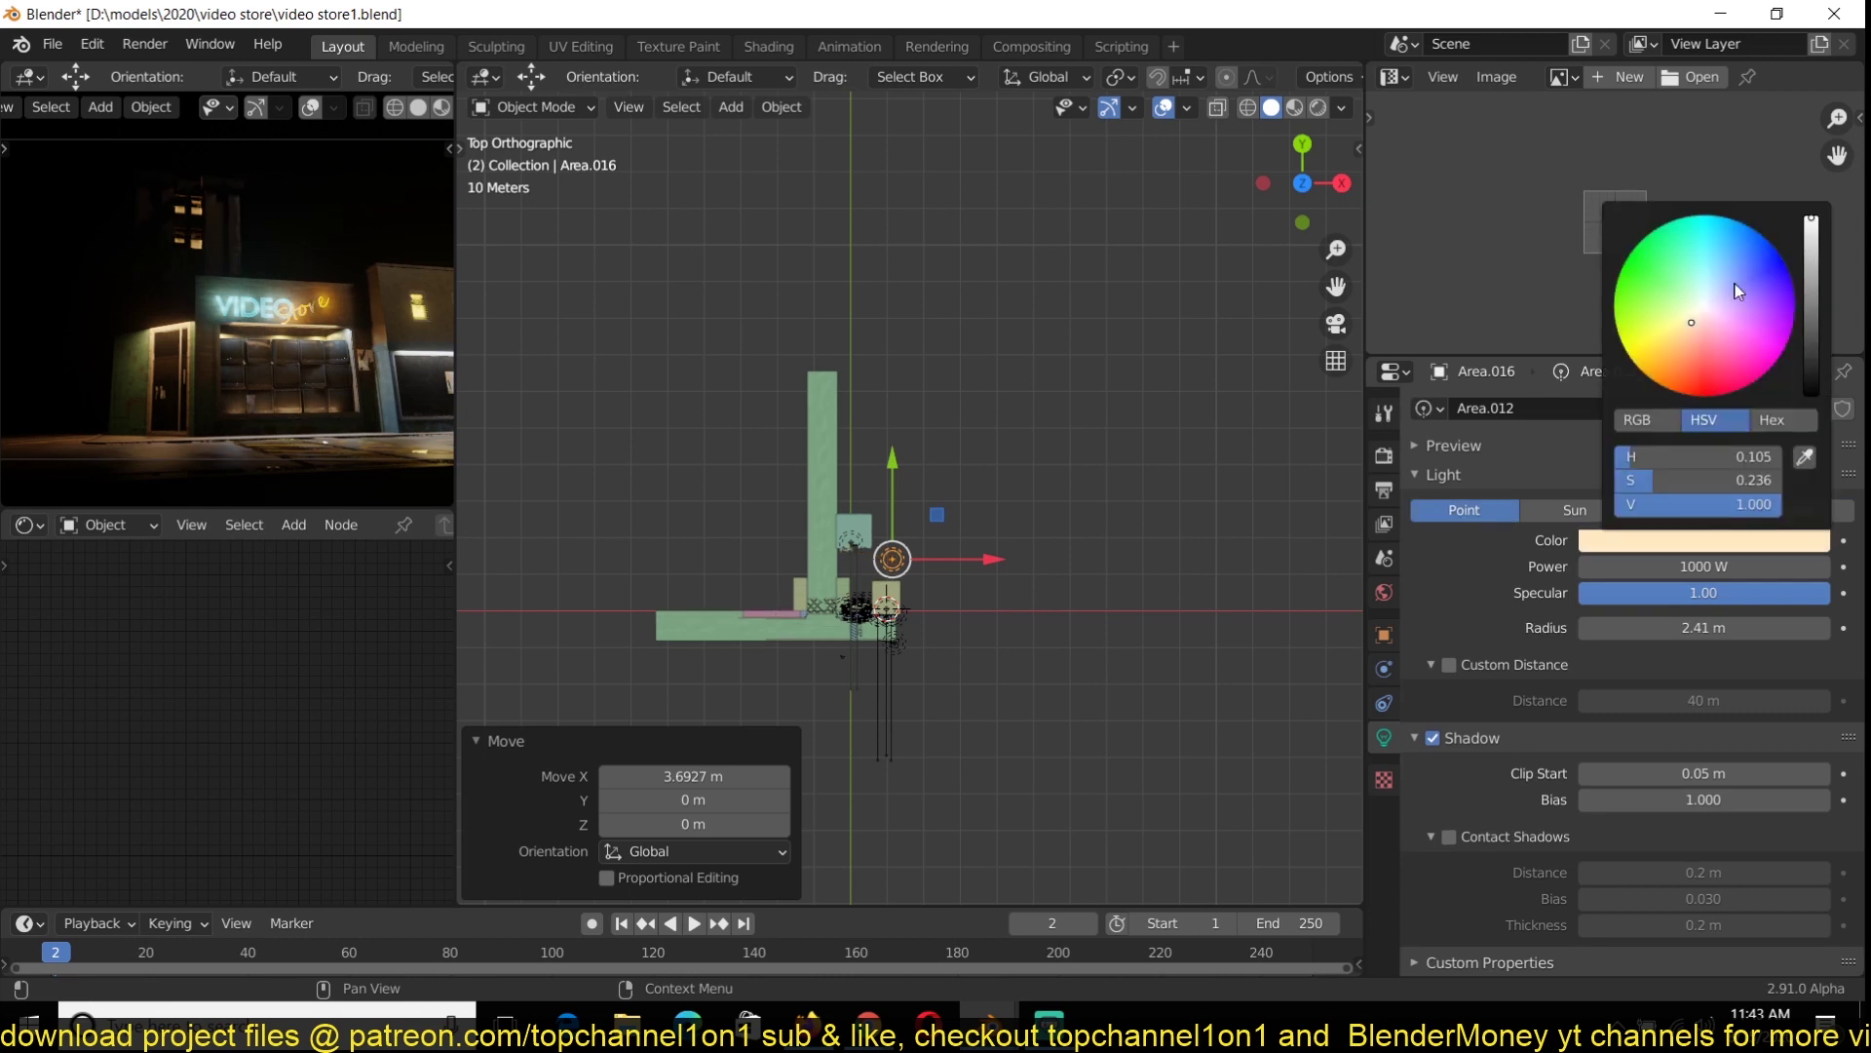
key(Return)
scroll(883, 591, up, 3)
Move the point light about -8.76 m along X and -14.76 m along Y, and set its power to 2000 W
key(g)
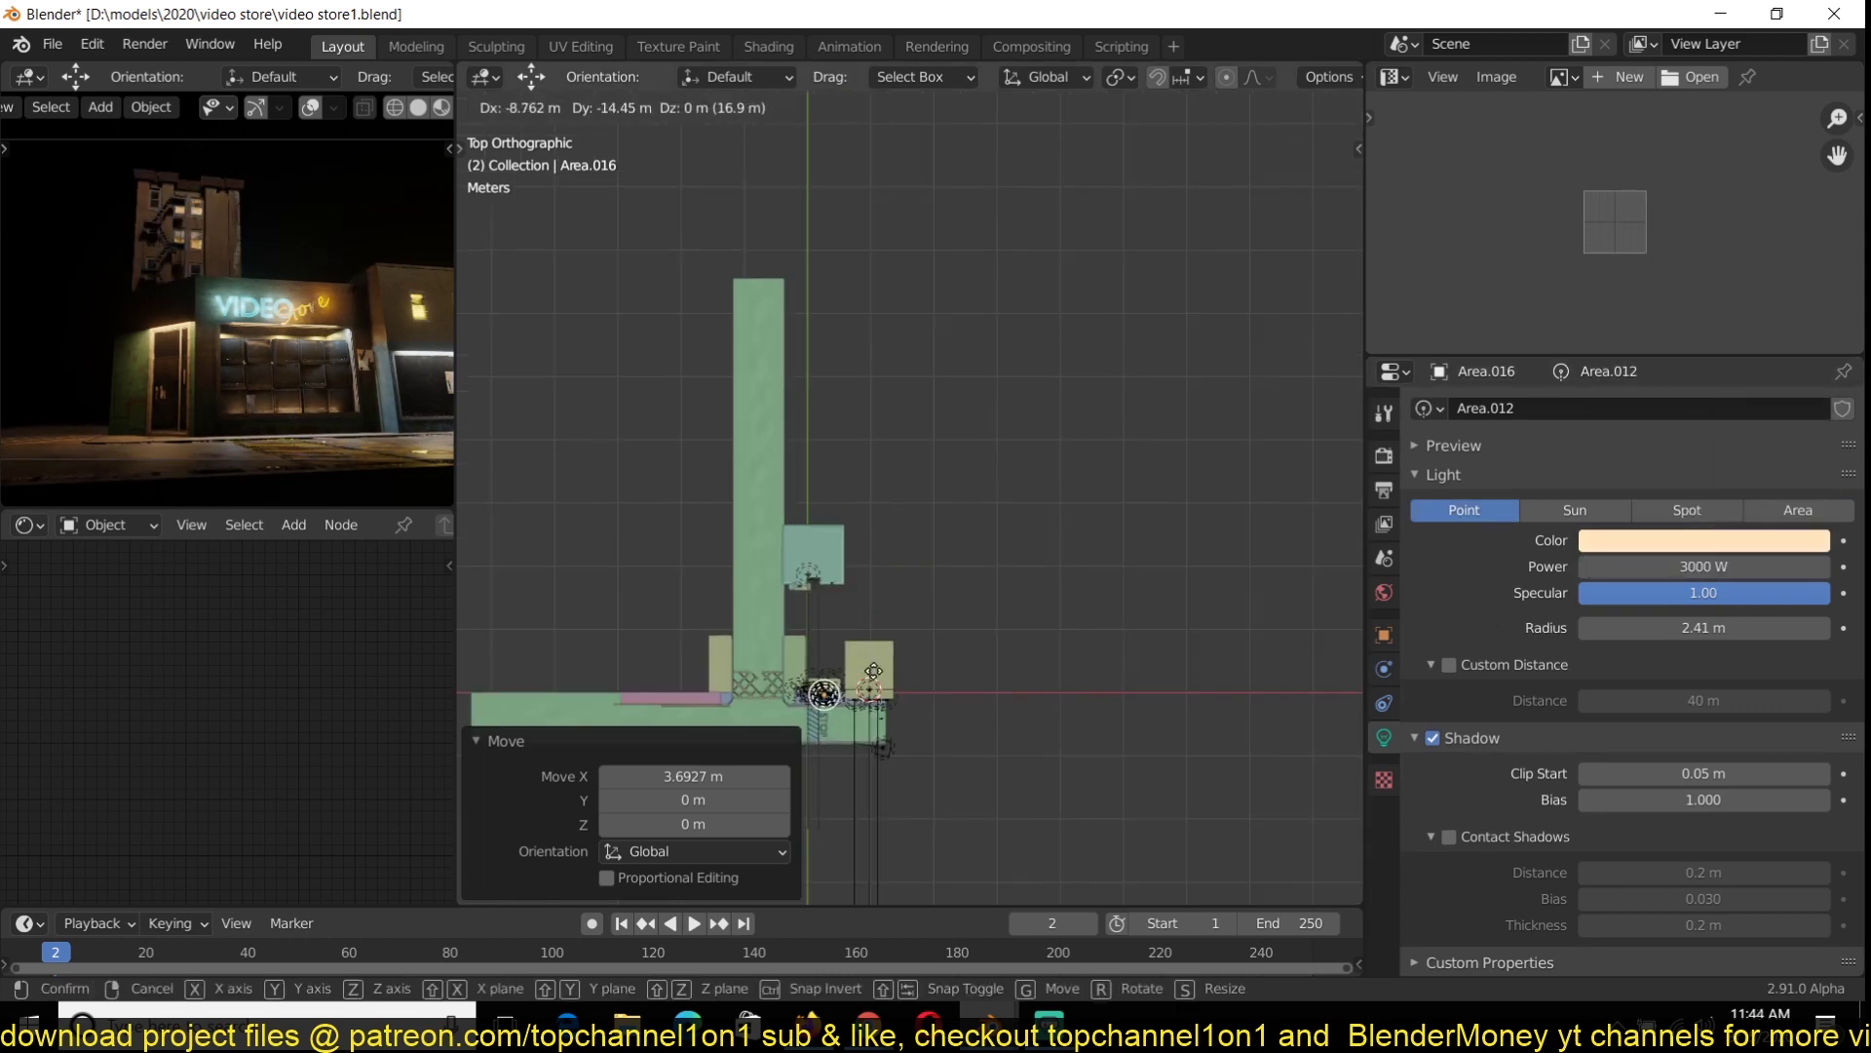
scroll(854, 514, up, 4)
scroll(299, 292, up, 3)
shift+middle_drag(299, 293, 425, 465)
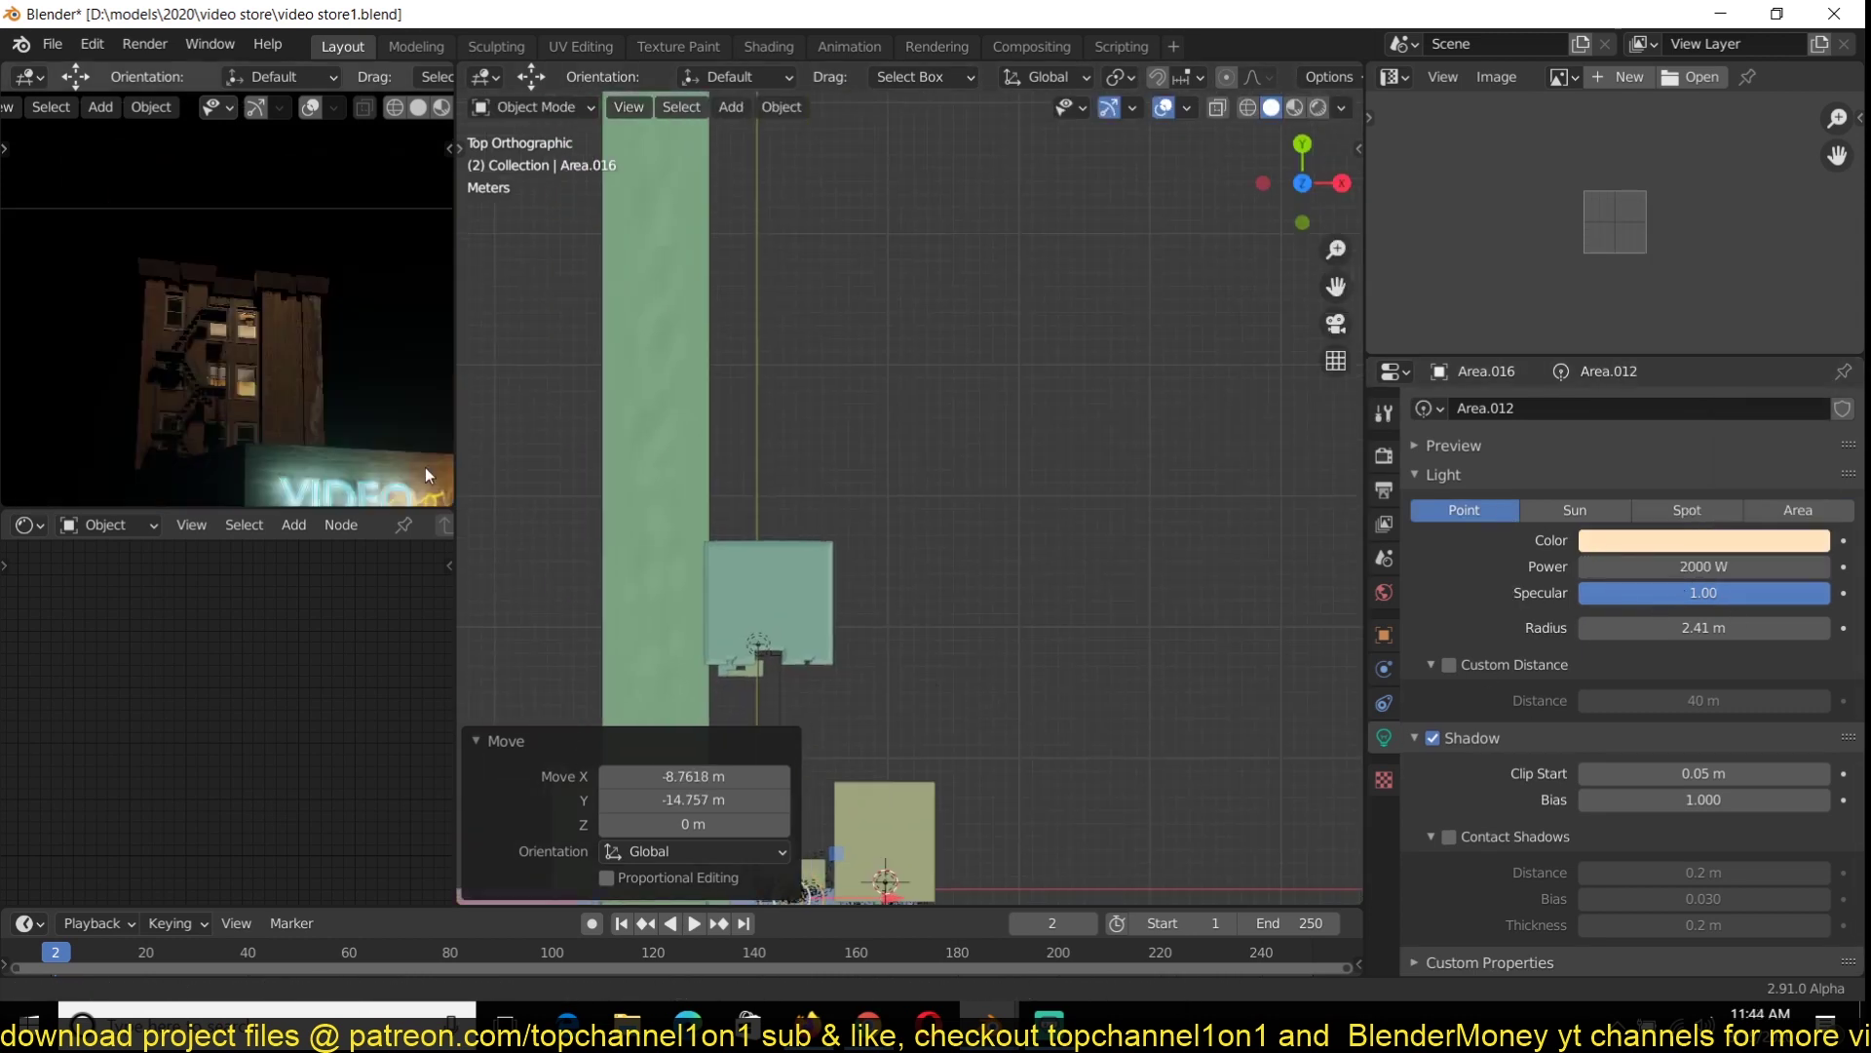
Set the building windows' Array.001 relative Y offset to 1.620 and whiten the colour ramp in their material
middle_drag(932, 595, 818, 630)
scroll(819, 630, up, 4)
click(768, 571)
shift+middle_drag(768, 571, 784, 419)
click(1384, 670)
shift+middle_drag(770, 800, 799, 776)
scroll(746, 622, up, 2)
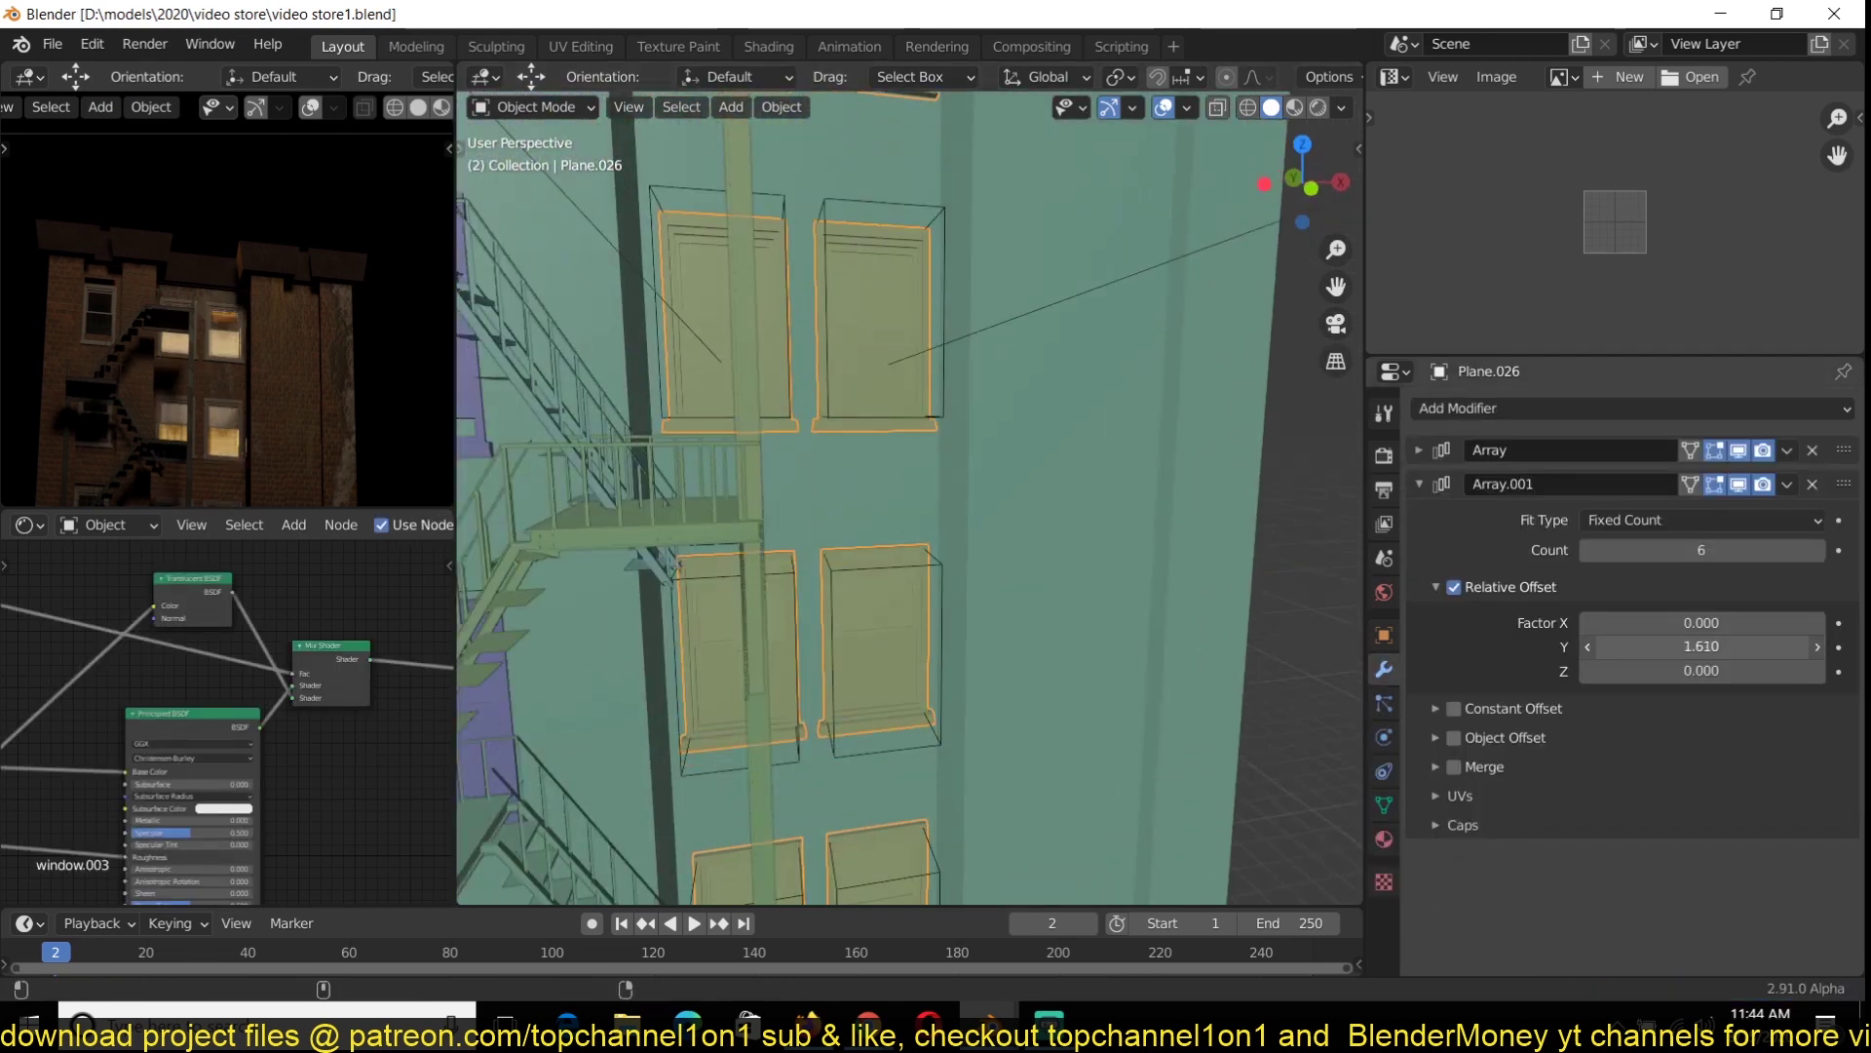
scroll(892, 405, down, 5)
click(892, 405)
middle_drag(286, 643, 249, 581)
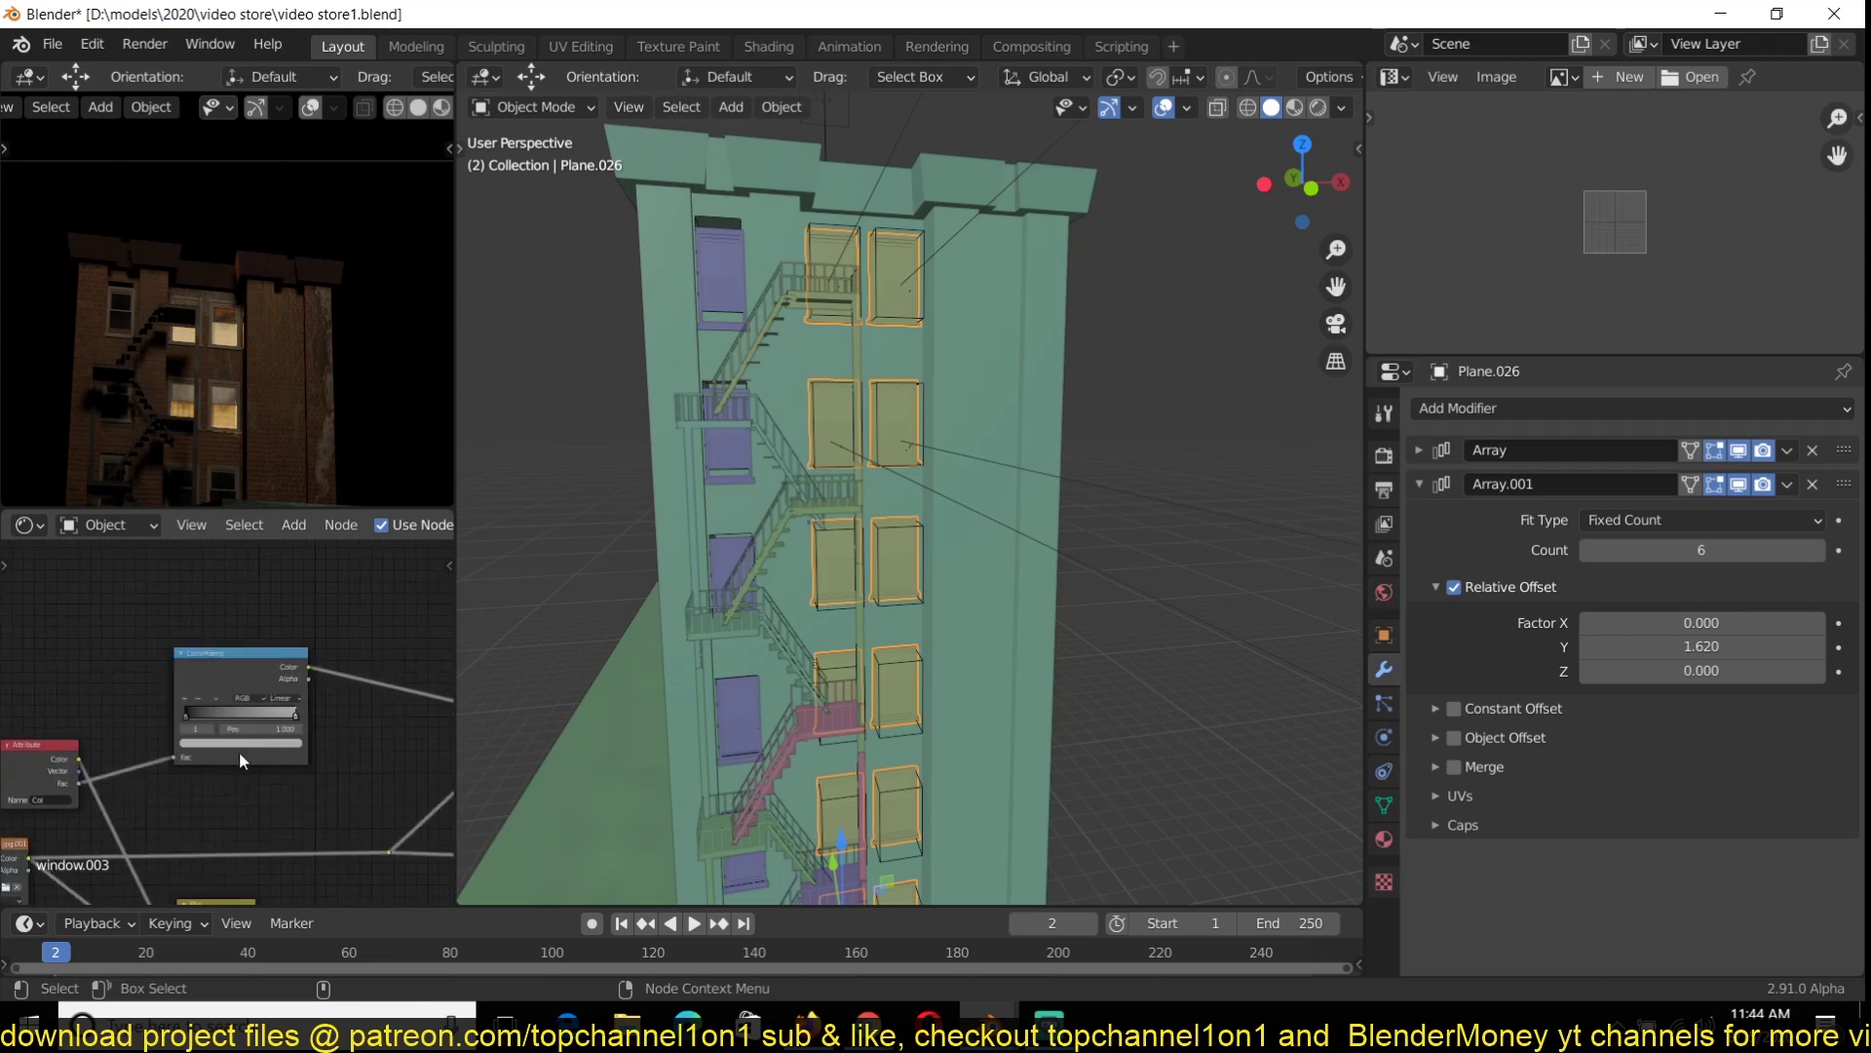
Set the solid viewport's colour mode to Material
click(1342, 107)
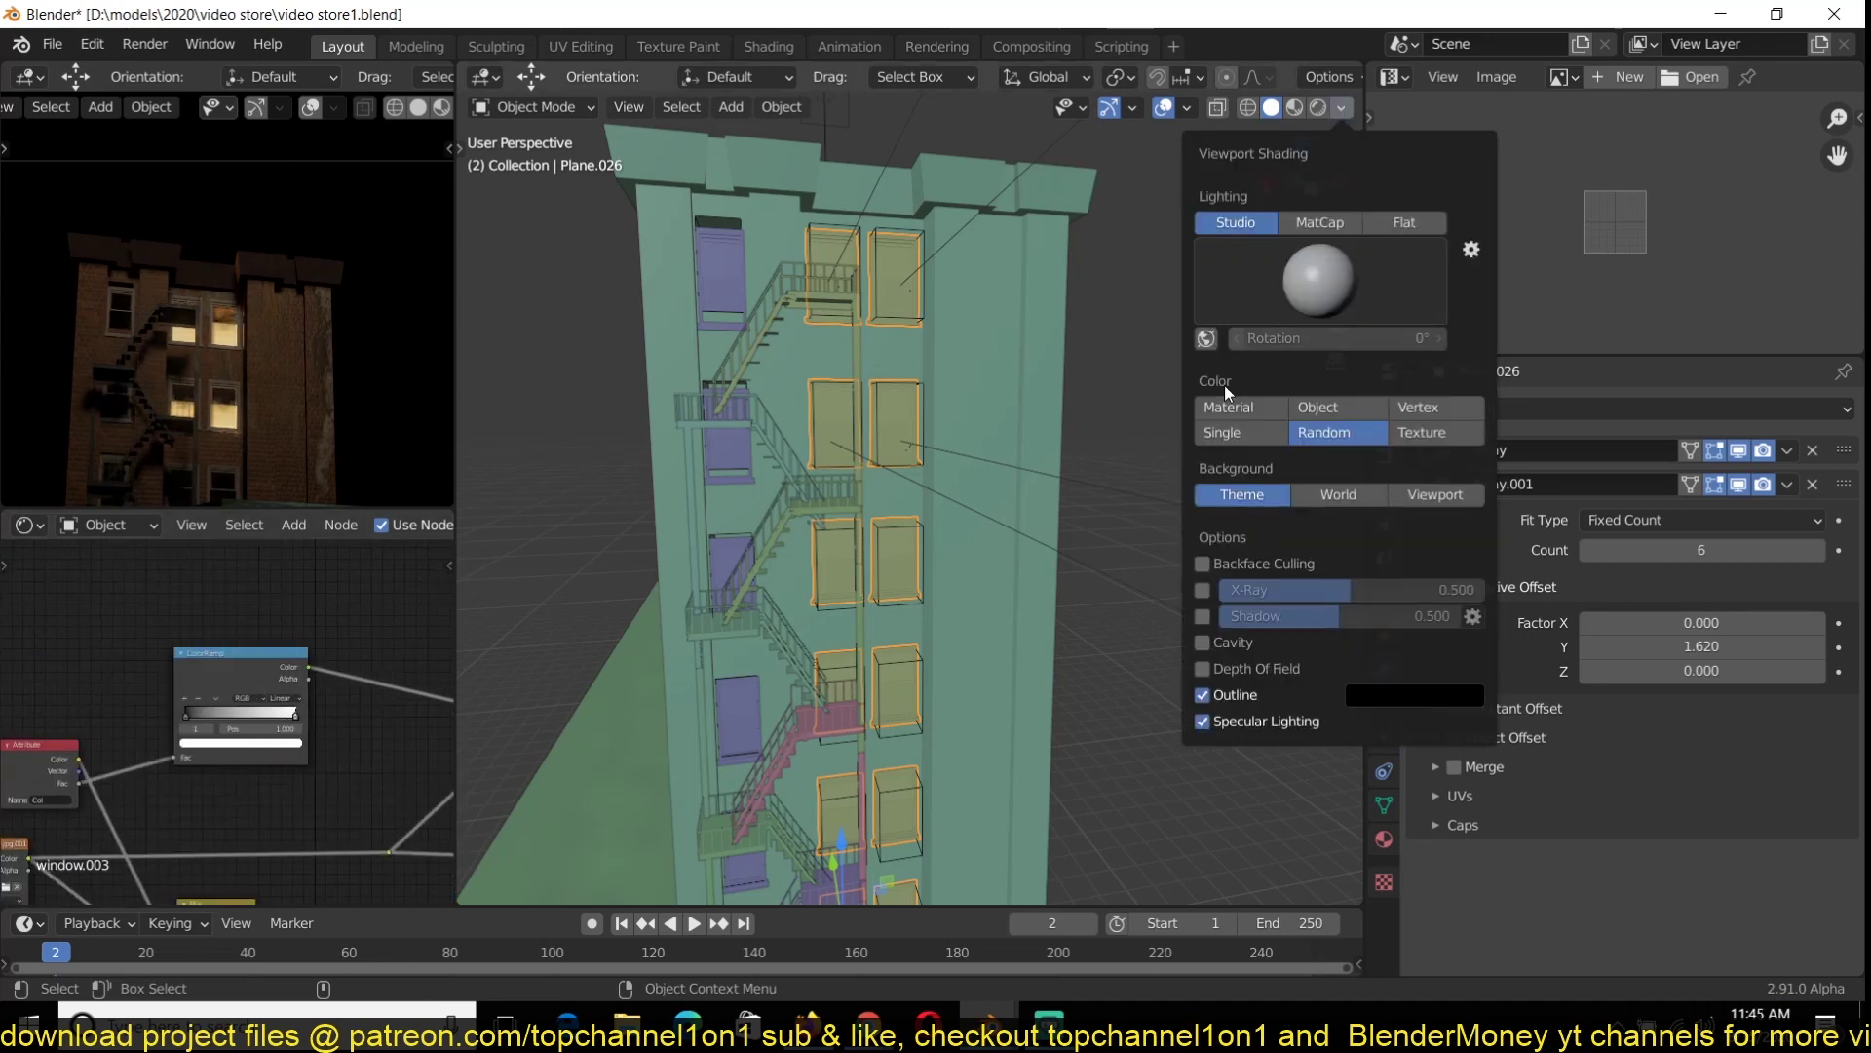
click(1225, 402)
click(777, 499)
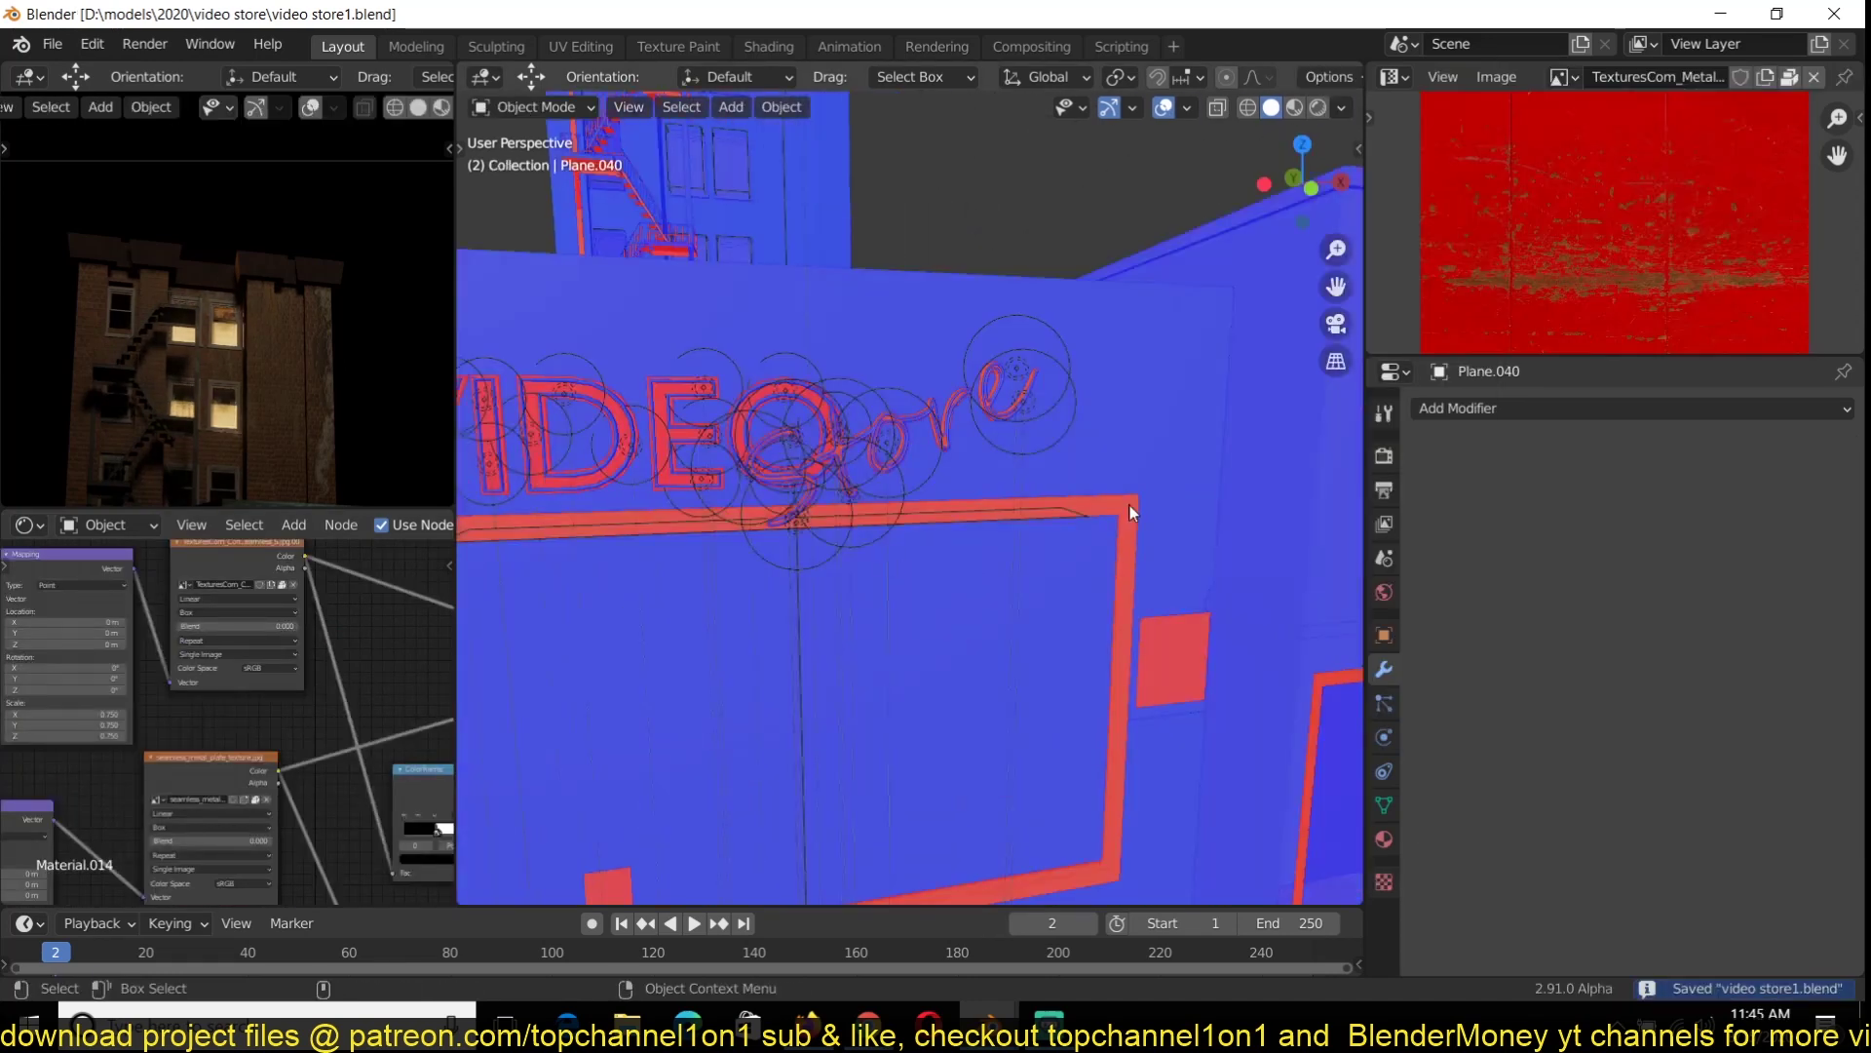
Recalculate the normals of the frame around the store's display window, using the face orientation overlay
click(1131, 505)
key(Tab)
key(shift+n)
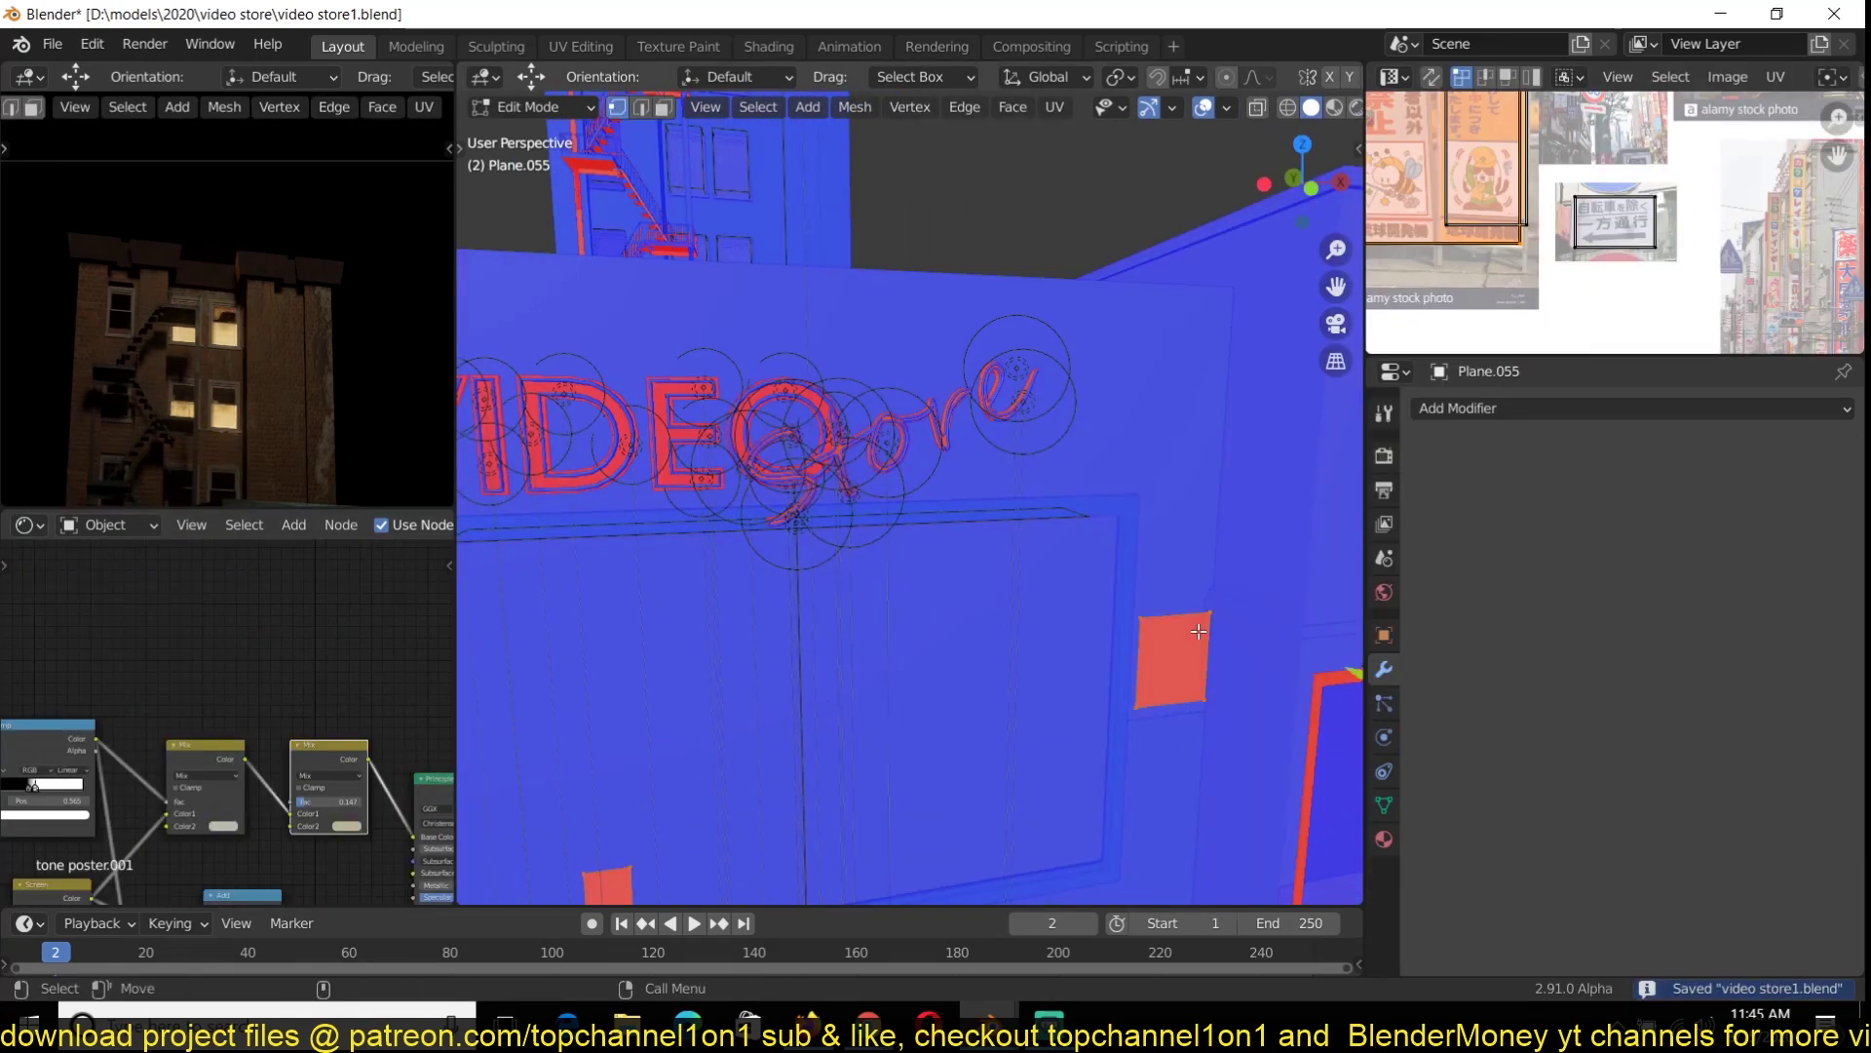
Recalculate the normals of the remaining small red-marked panels on the store front
click(992, 575)
key(Tab)
key(shift+n)
key(Tab)
scroll(914, 723, down, 6)
middle_drag(914, 723, 951, 790)
click(577, 694)
key(Tab)
key(shift+n)
click(506, 747)
click(497, 745)
key(Tab)
click(807, 719)
Turn off the face orientation overlay and save the file
click(1187, 108)
click(1039, 536)
key(ctrl+s)
scroll(797, 451, up, 5)
scroll(797, 450, down, 5)
Adjust the light settings of Area.015, the area light beside the tall brick building
click(1158, 534)
click(1158, 533)
click(1386, 667)
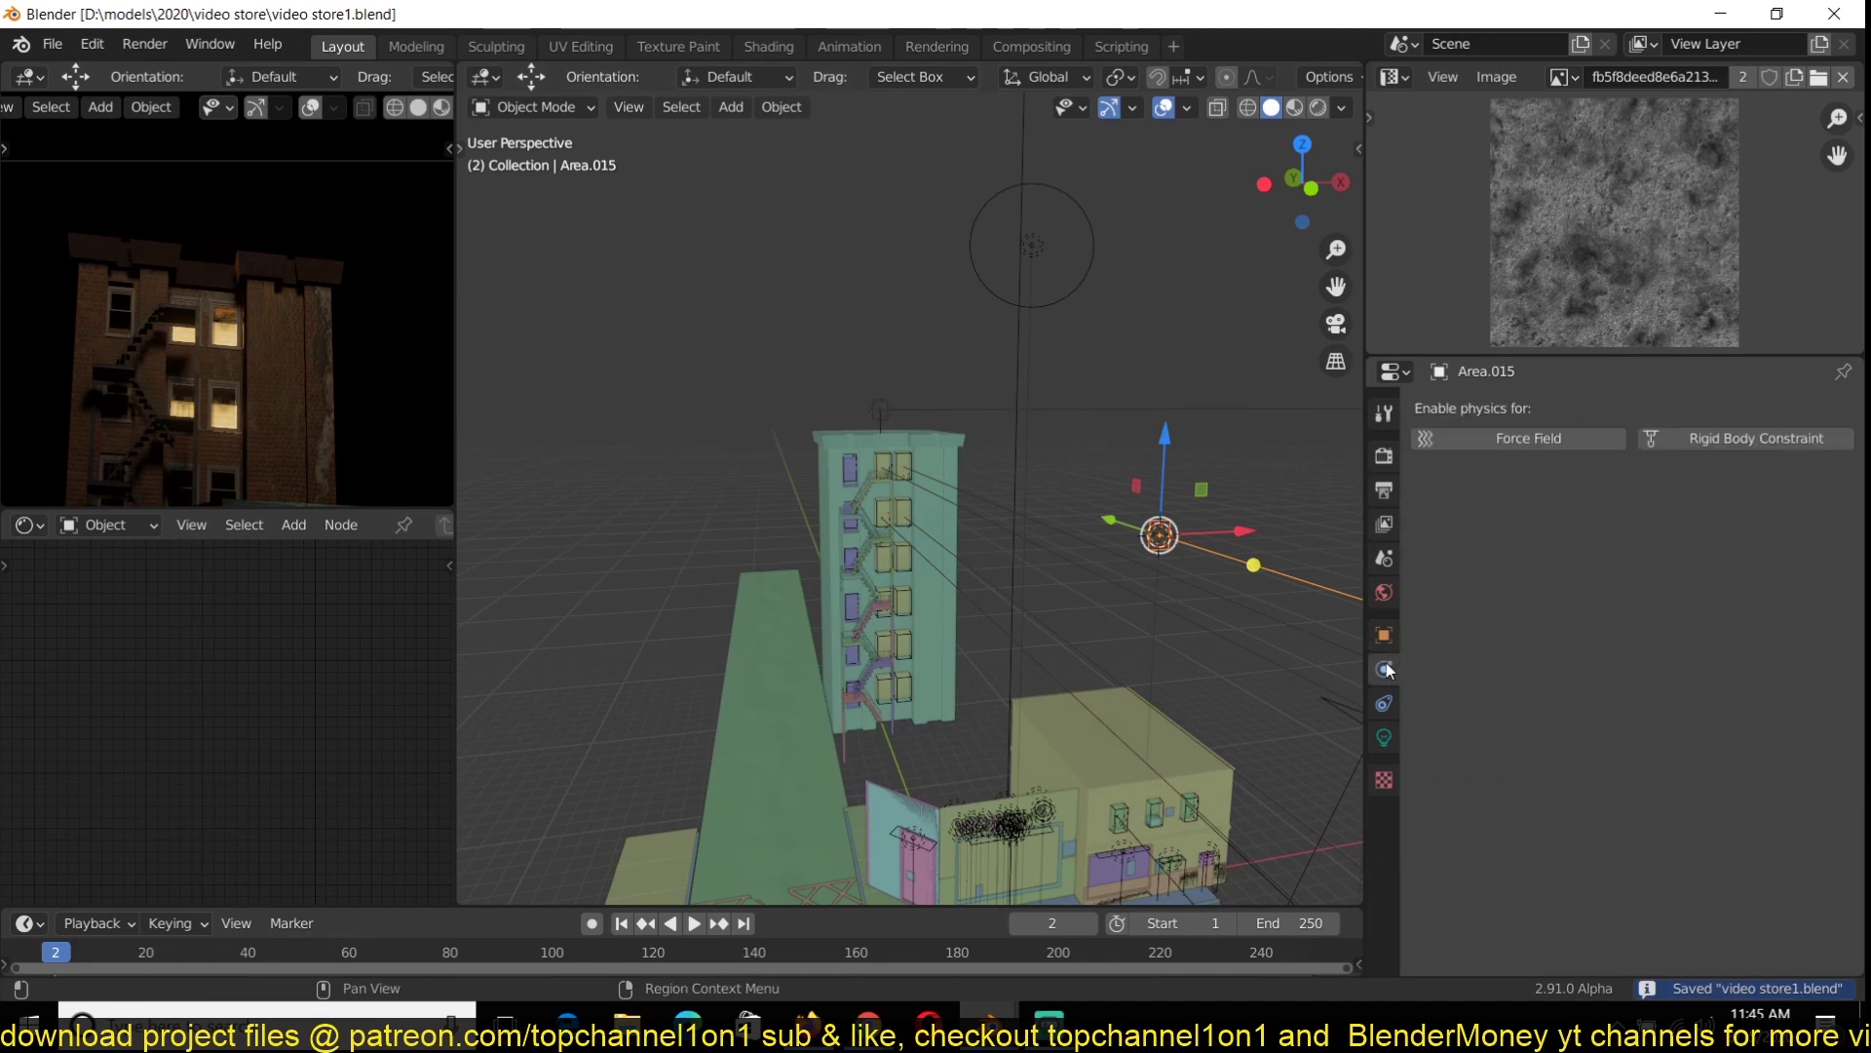
click(1384, 737)
drag(1704, 678, 1671, 679)
Preview the colour ramp of the tower windows' material in Material Preview, then restore the Mix Shader as the previewed node
shift+middle_drag(877, 478, 1124, 460)
scroll(1124, 460, up, 4)
scroll(875, 466, up, 6)
click(875, 466)
key(ctrl+s)
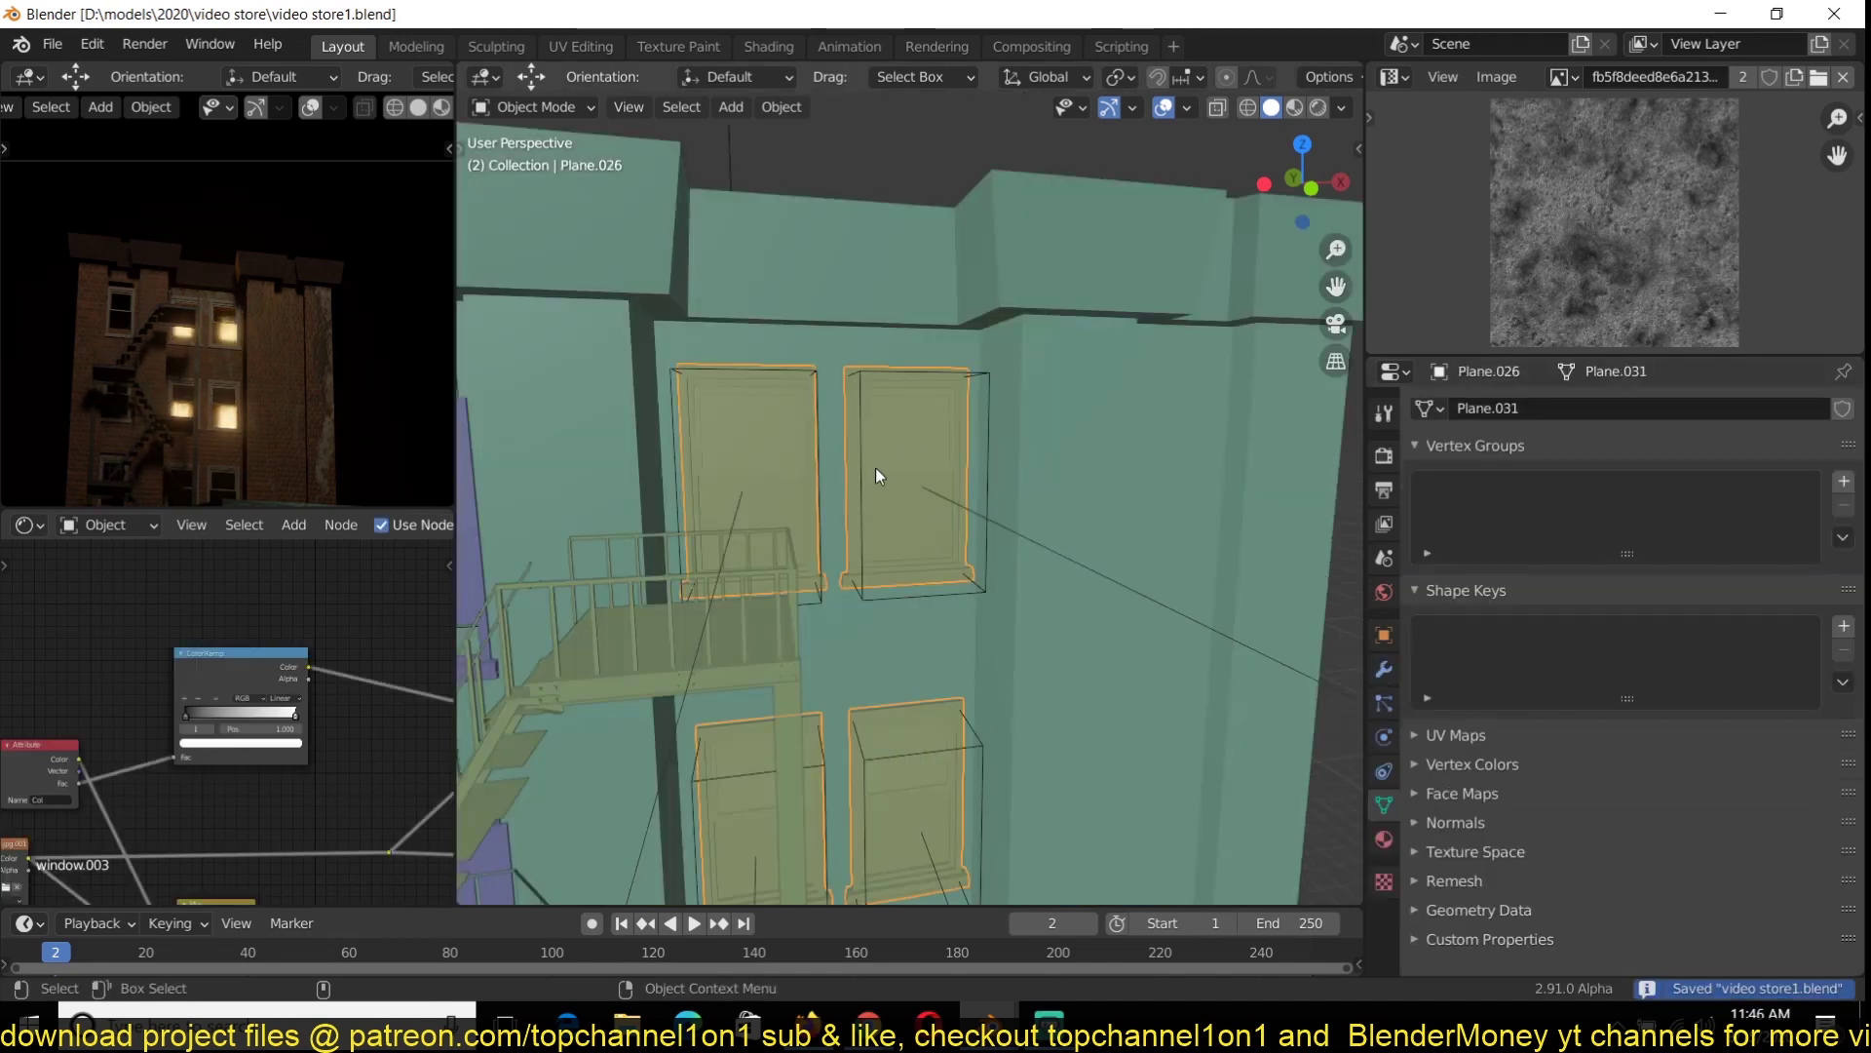
click(1294, 107)
ctrl+shift+click(240, 678)
key(Left)
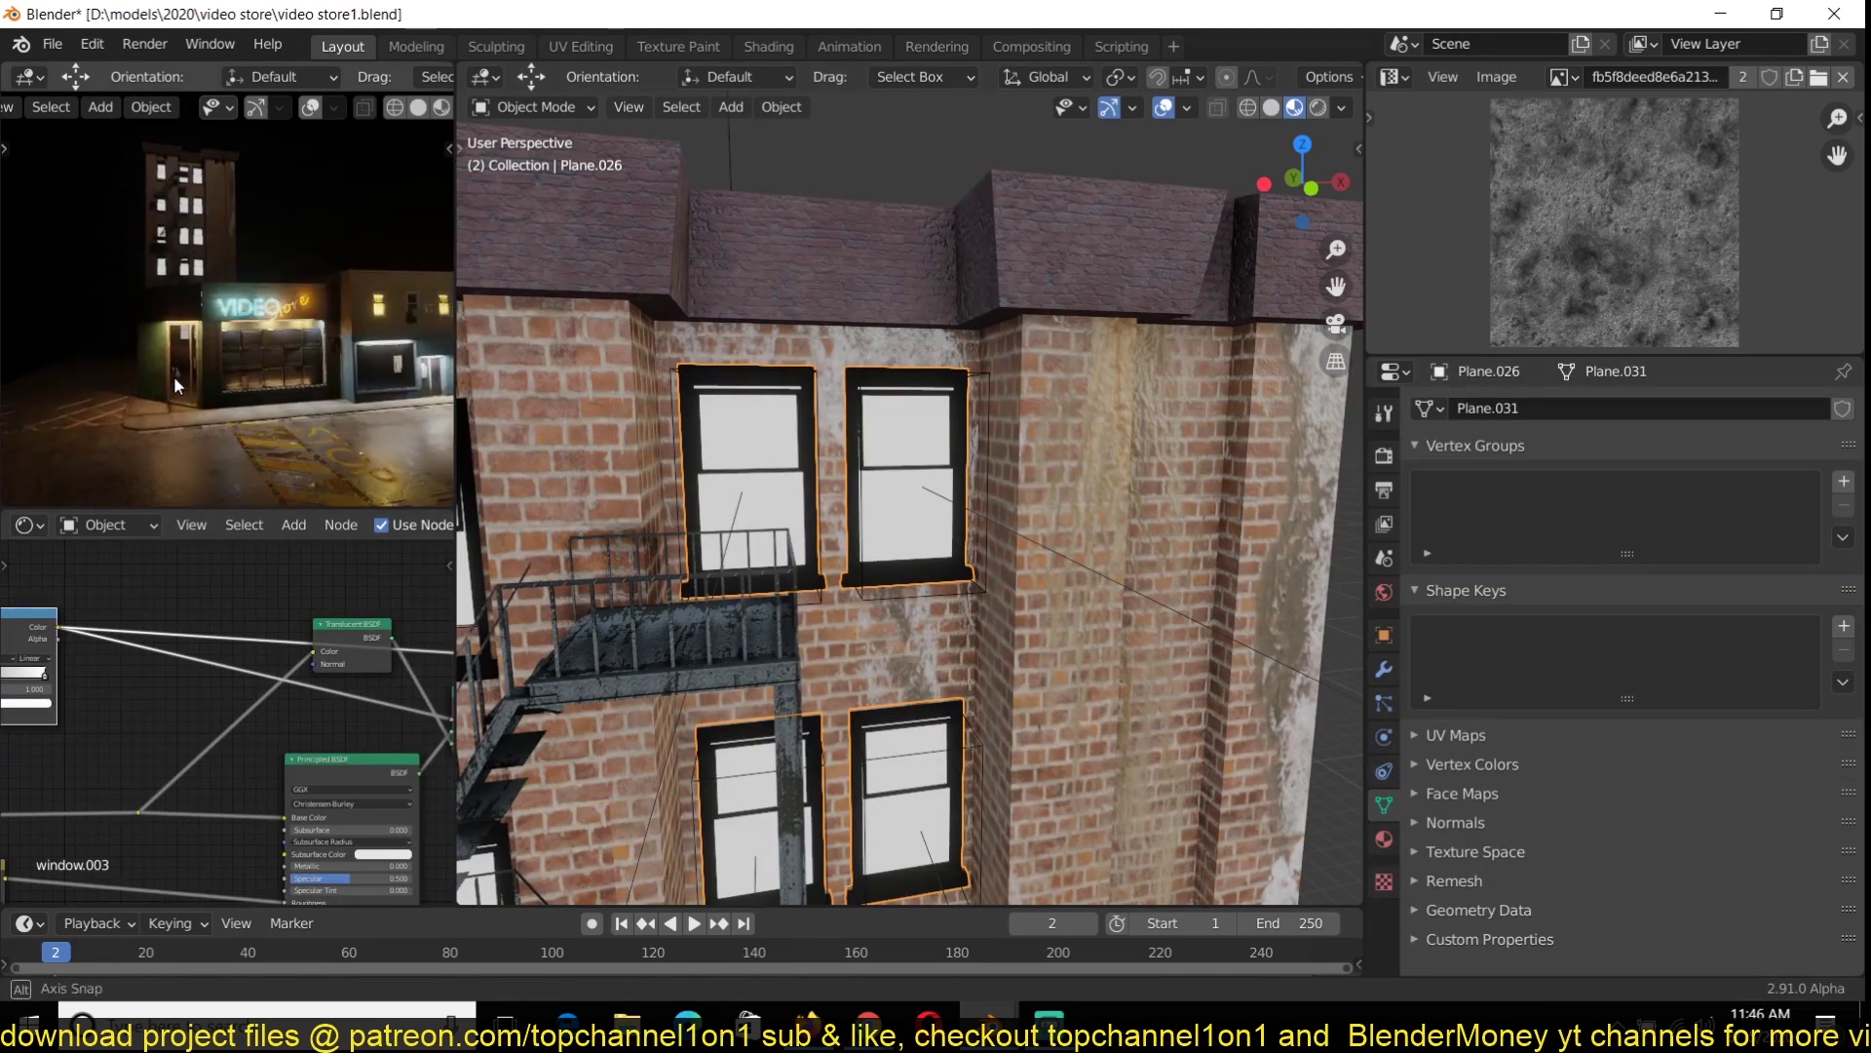
key(Right)
key(ctrl+s)
middle_drag(370, 688, 199, 655)
ctrl+shift+click(332, 661)
Select Plane.027, which carries the tower's window lights, and move its selected light elements down along Z to a lower window row
scroll(1142, 680, down, 13)
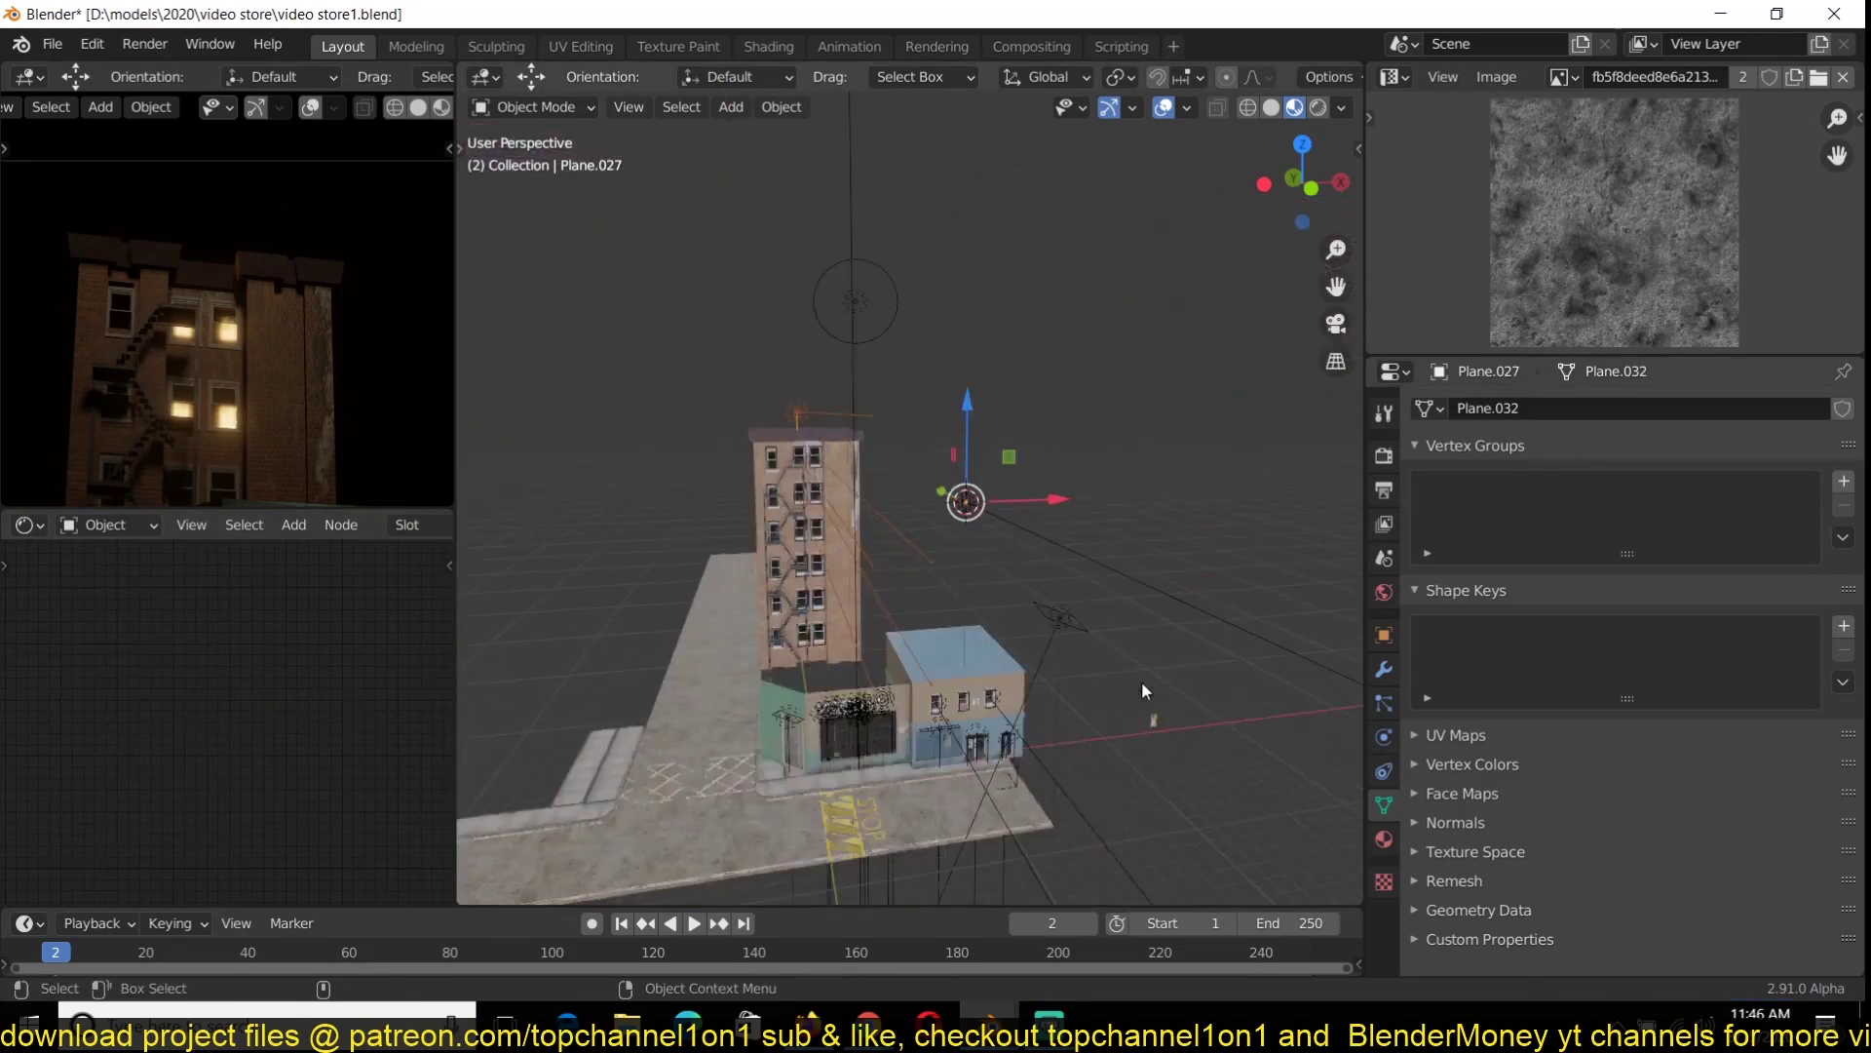
click(1143, 680)
middle_drag(1143, 680, 1101, 741)
key(ctrl+s)
scroll(321, 443, down, 5)
middle_drag(1120, 633, 1121, 526)
scroll(872, 582, up, 6)
shift+middle_drag(871, 581, 850, 726)
scroll(766, 460, up, 4)
key(Tab)
key(shift+z)
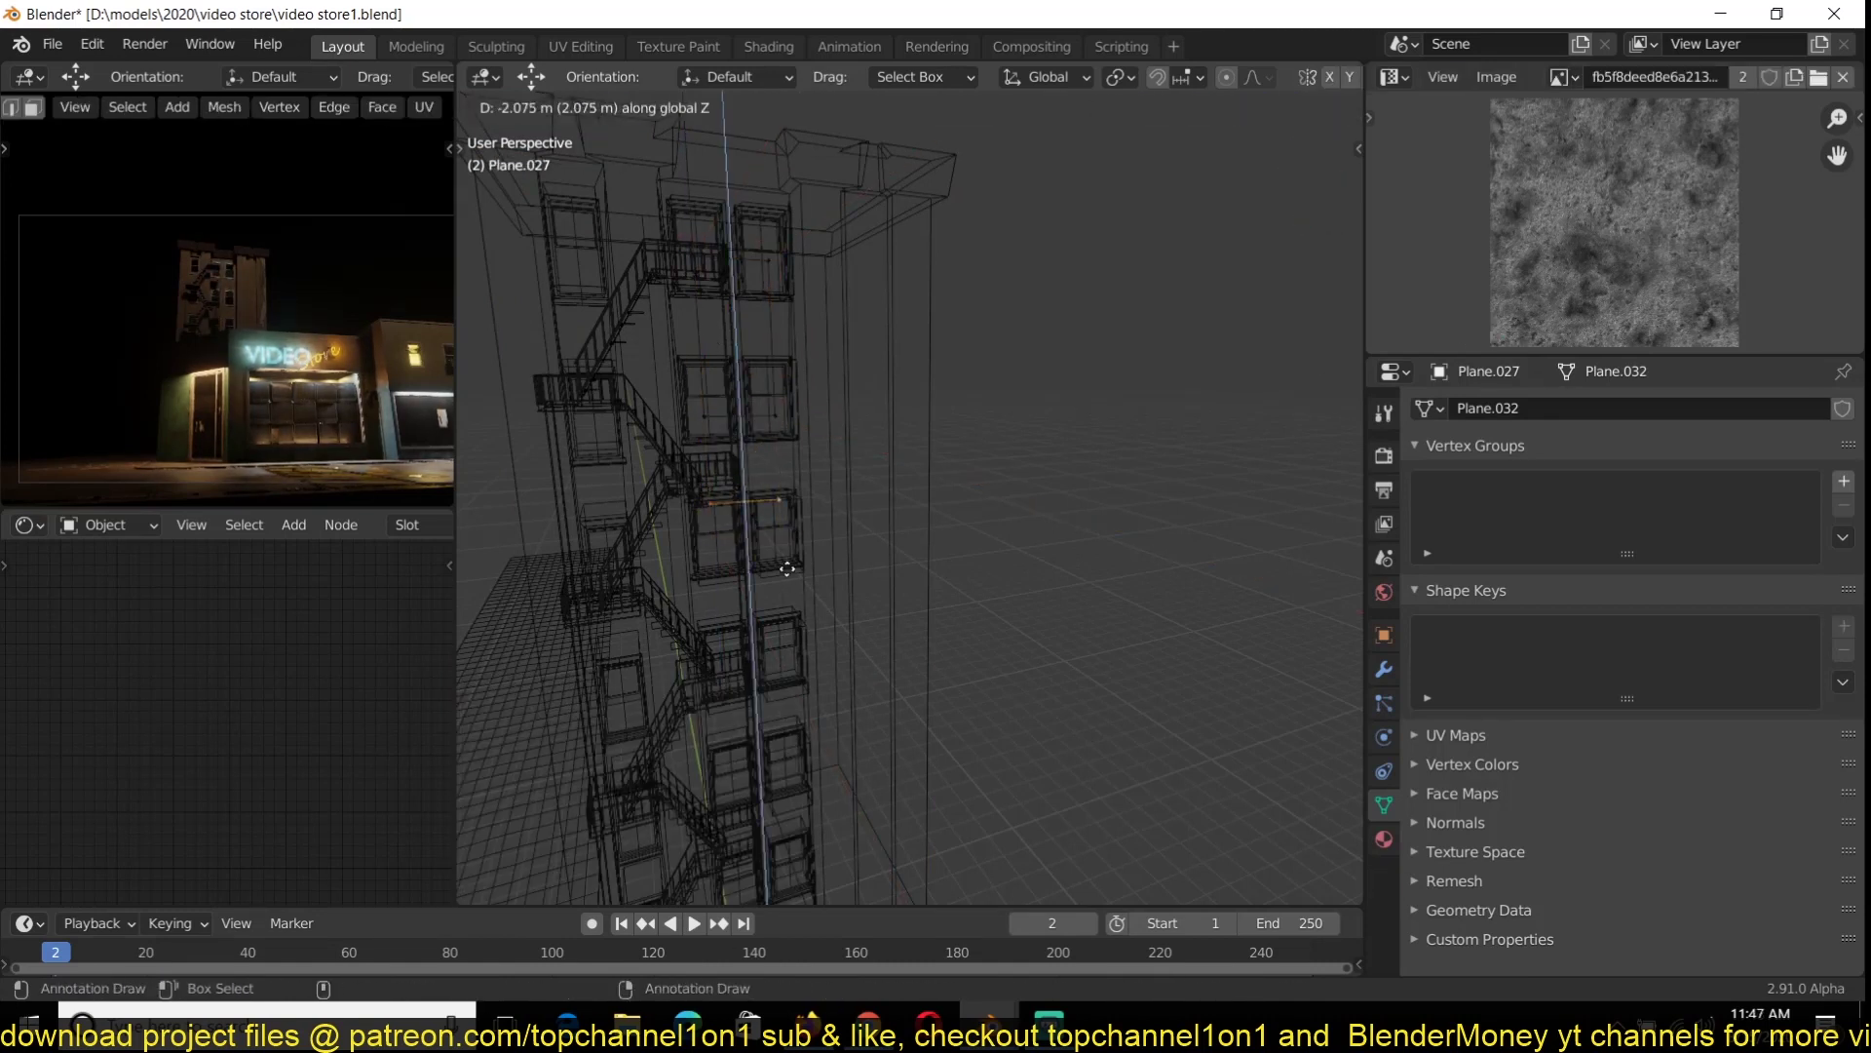
key(Tab)
key(g)
key(z)
click(789, 525)
key(Tab)
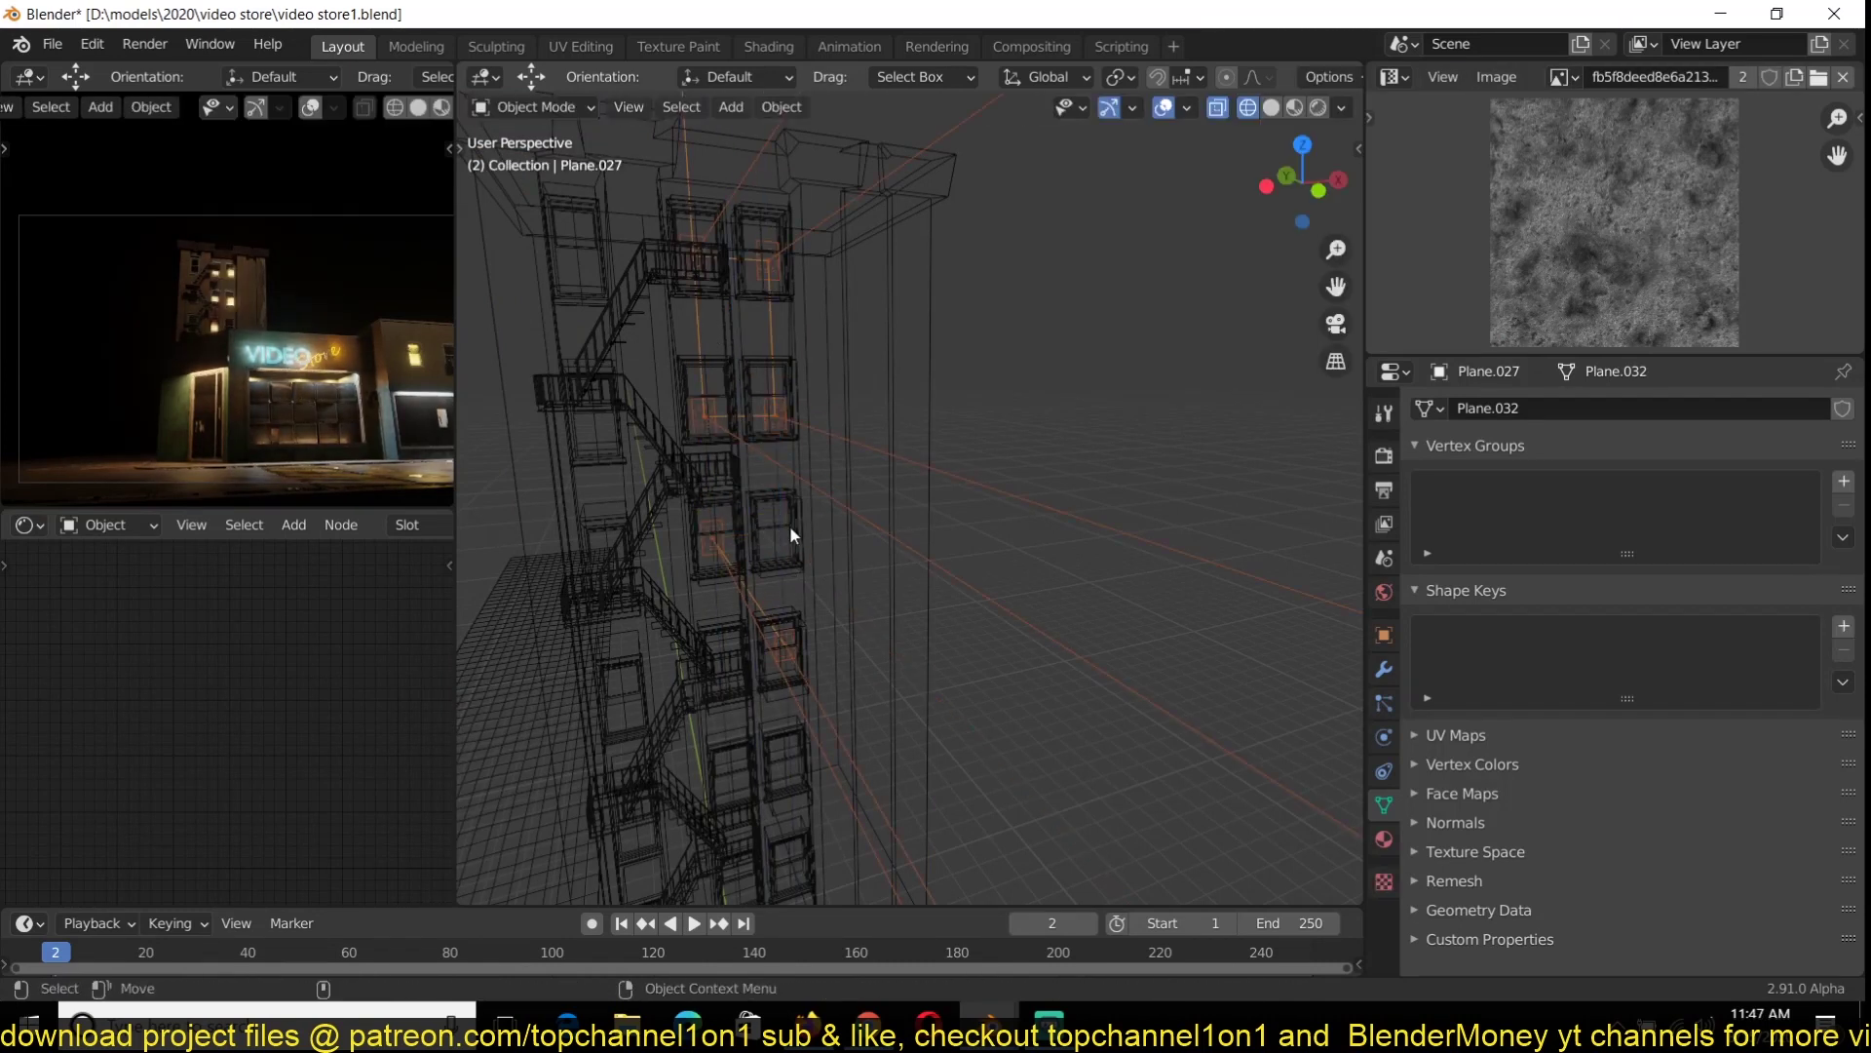
Duplicate light elements of Plane.027 across to the tower's single-window column, return to solid shading and save the file
shift+middle_drag(789, 525, 906, 712)
key(Tab)
key(shift+d)
drag(909, 448, 811, 455)
middle_drag(716, 487, 806, 526)
key(Tab)
key(shift+z)
middle_drag(1082, 555, 1048, 612)
scroll(1049, 612, up, 2)
key(Tab)
key(Tab)
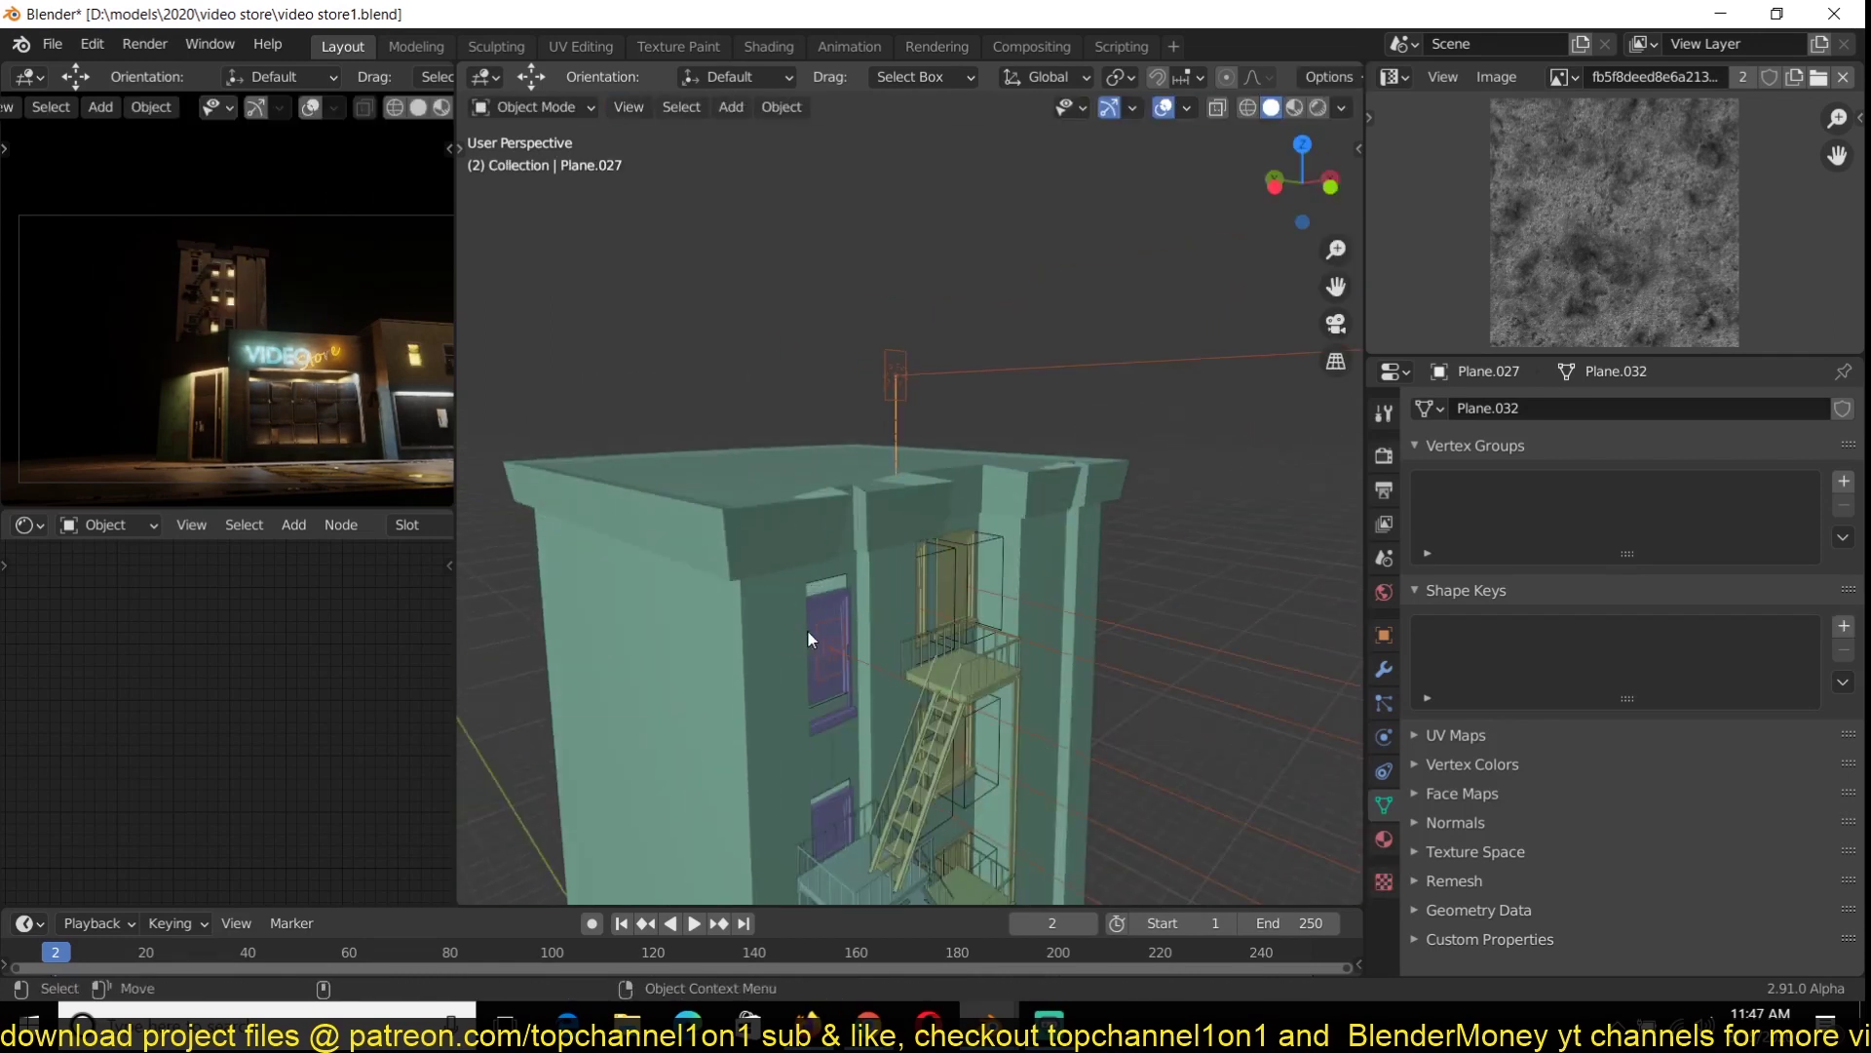
key(ctrl+s)
Examine the modifiers of the window objects on the tower and save the file
middle_drag(777, 636, 782, 575)
click(794, 575)
click(1384, 669)
click(782, 538)
key(Tab)
key(Tab)
shift+middle_drag(946, 819, 953, 450)
scroll(953, 450, down, 2)
key(ctrl+s)
Move the selected light element of Plane.027 along Z in the tower's single-window column and save the file
key(Tab)
key(g)
key(z)
drag(854, 461, 859, 489)
shift+middle_drag(875, 534, 893, 475)
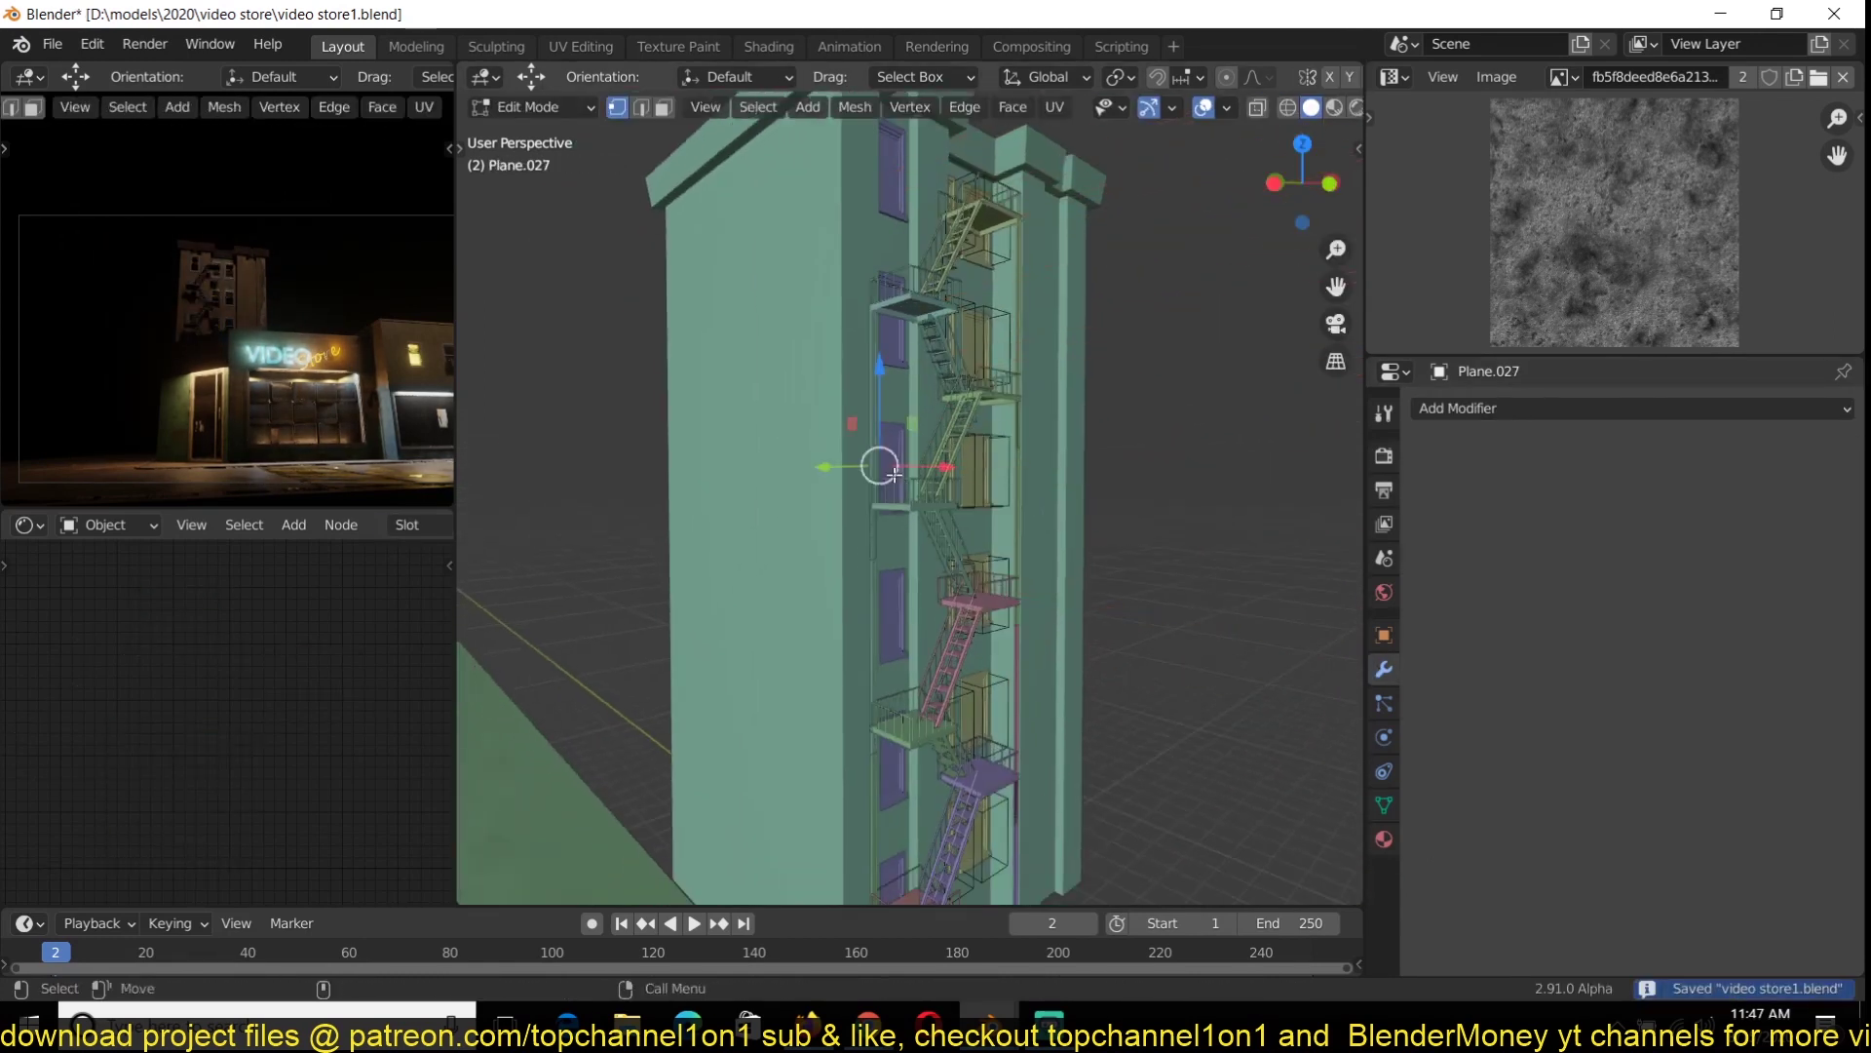
middle_drag(1008, 558, 784, 304)
key(ctrl+s)
Set the relative X offset of the Array modifier on the single-column windows, Plane.025, to 3.600
click(783, 369)
click(1420, 451)
drag(1702, 623, 1754, 622)
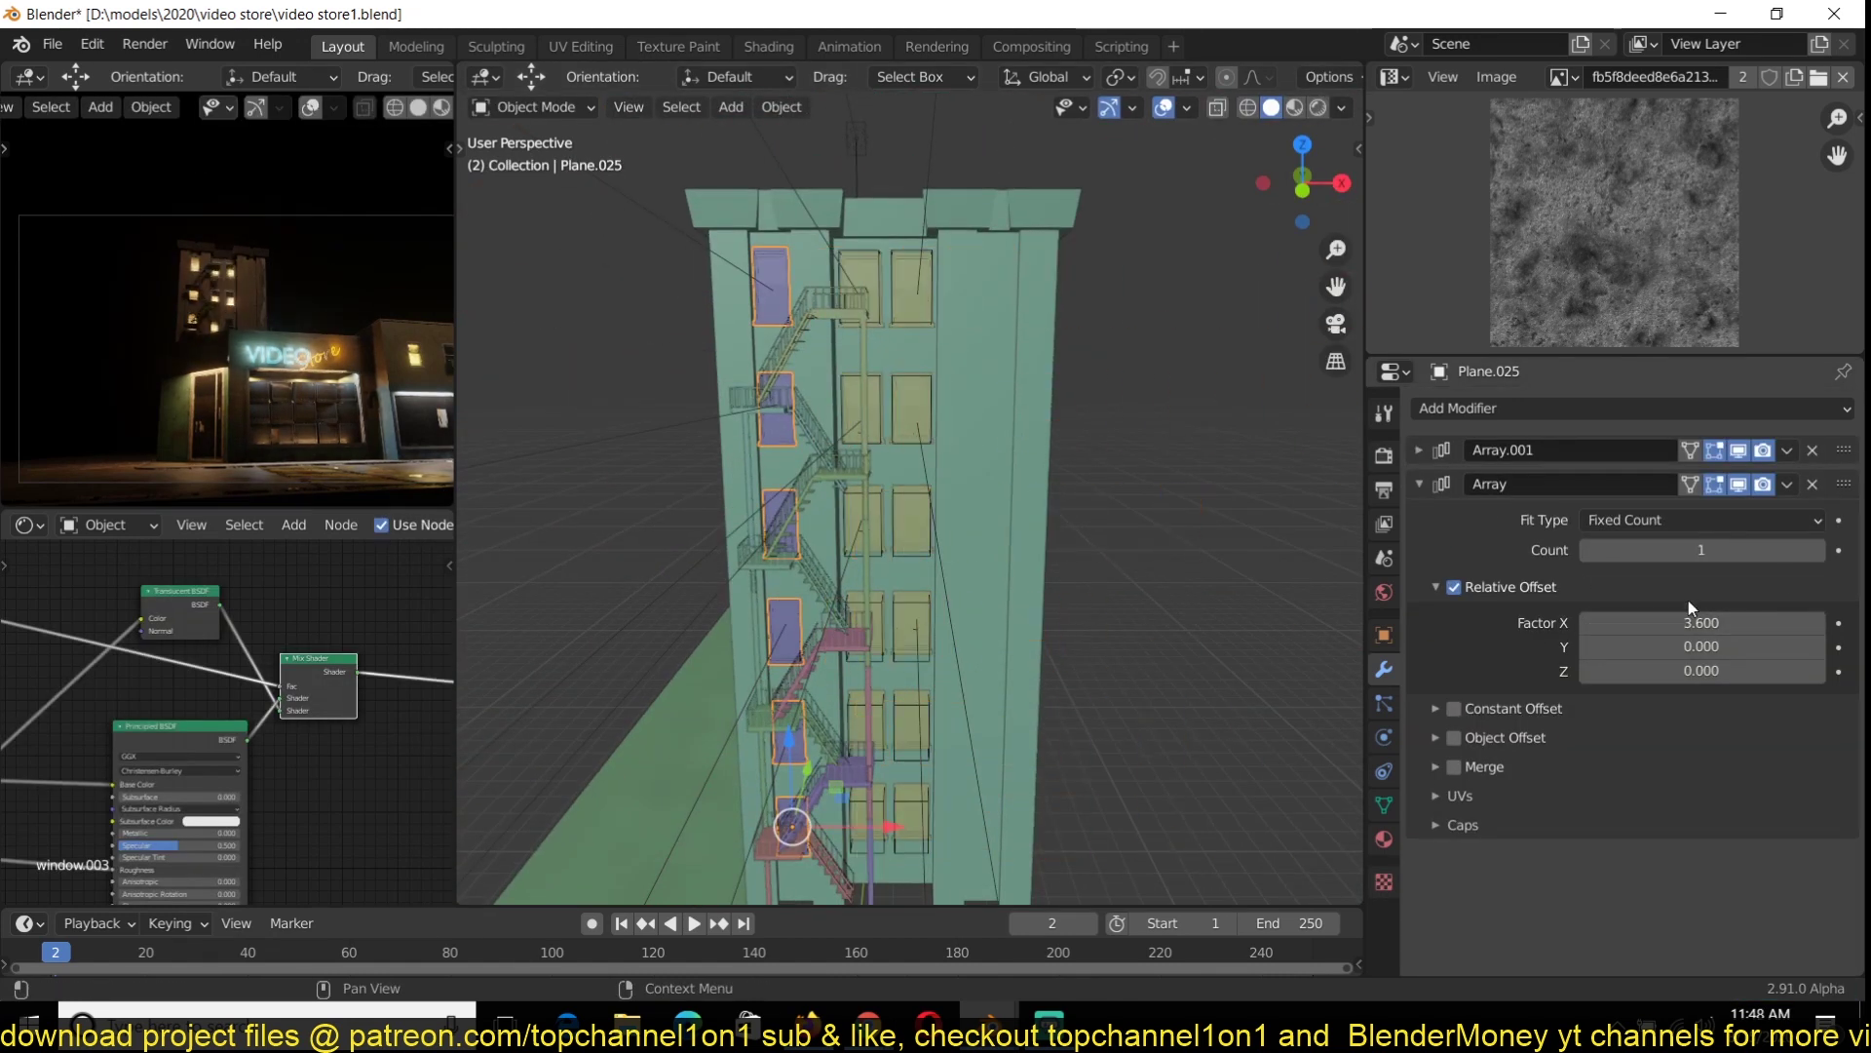
scroll(885, 657, up, 4)
mouse_move(848, 839)
shift+middle_down()
mouse_move(885, 656)
mouse_move(916, 696)
shift+middle_up()
Hide the single-column windows and give the cutter behind them, Cube.018, a second Array modifier with a count of 2
key(shift+z)
click(857, 407)
click(886, 464)
key(shift+z)
key(h)
click(886, 468)
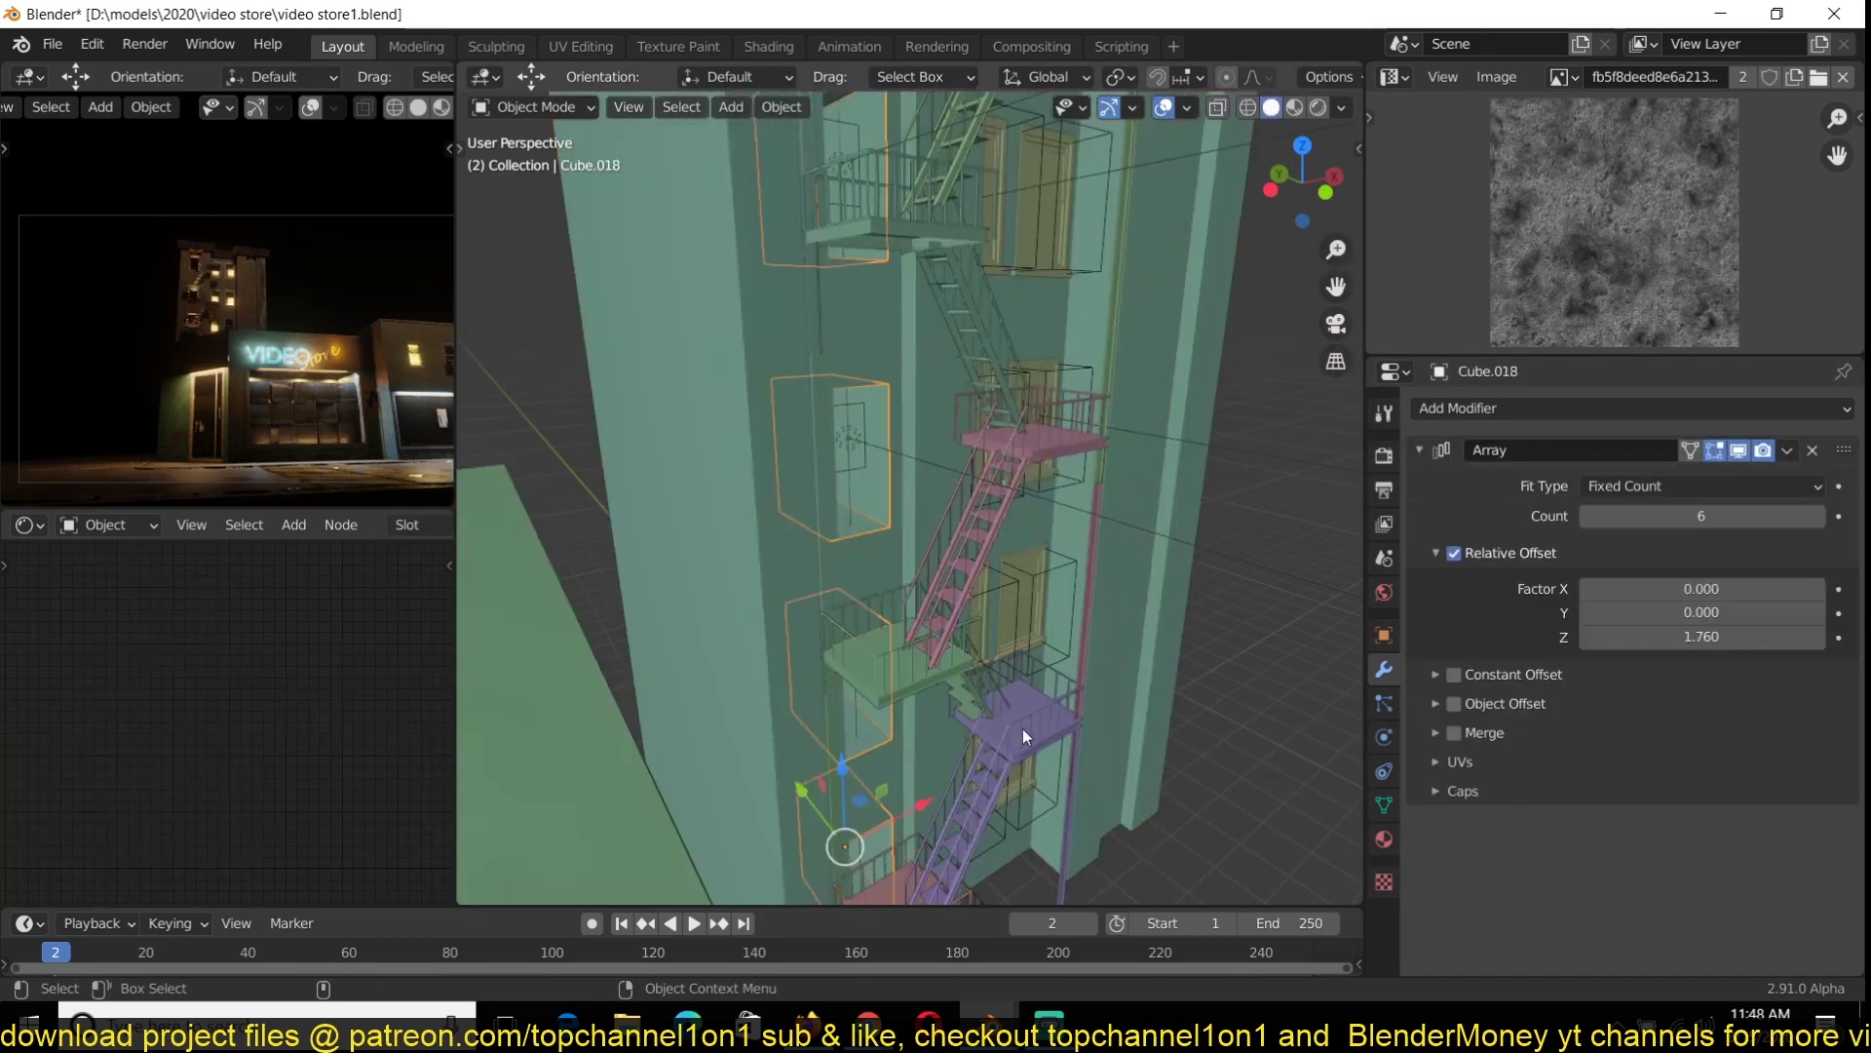
scroll(1022, 728, down, 3)
key(shift+d)
click(1420, 450)
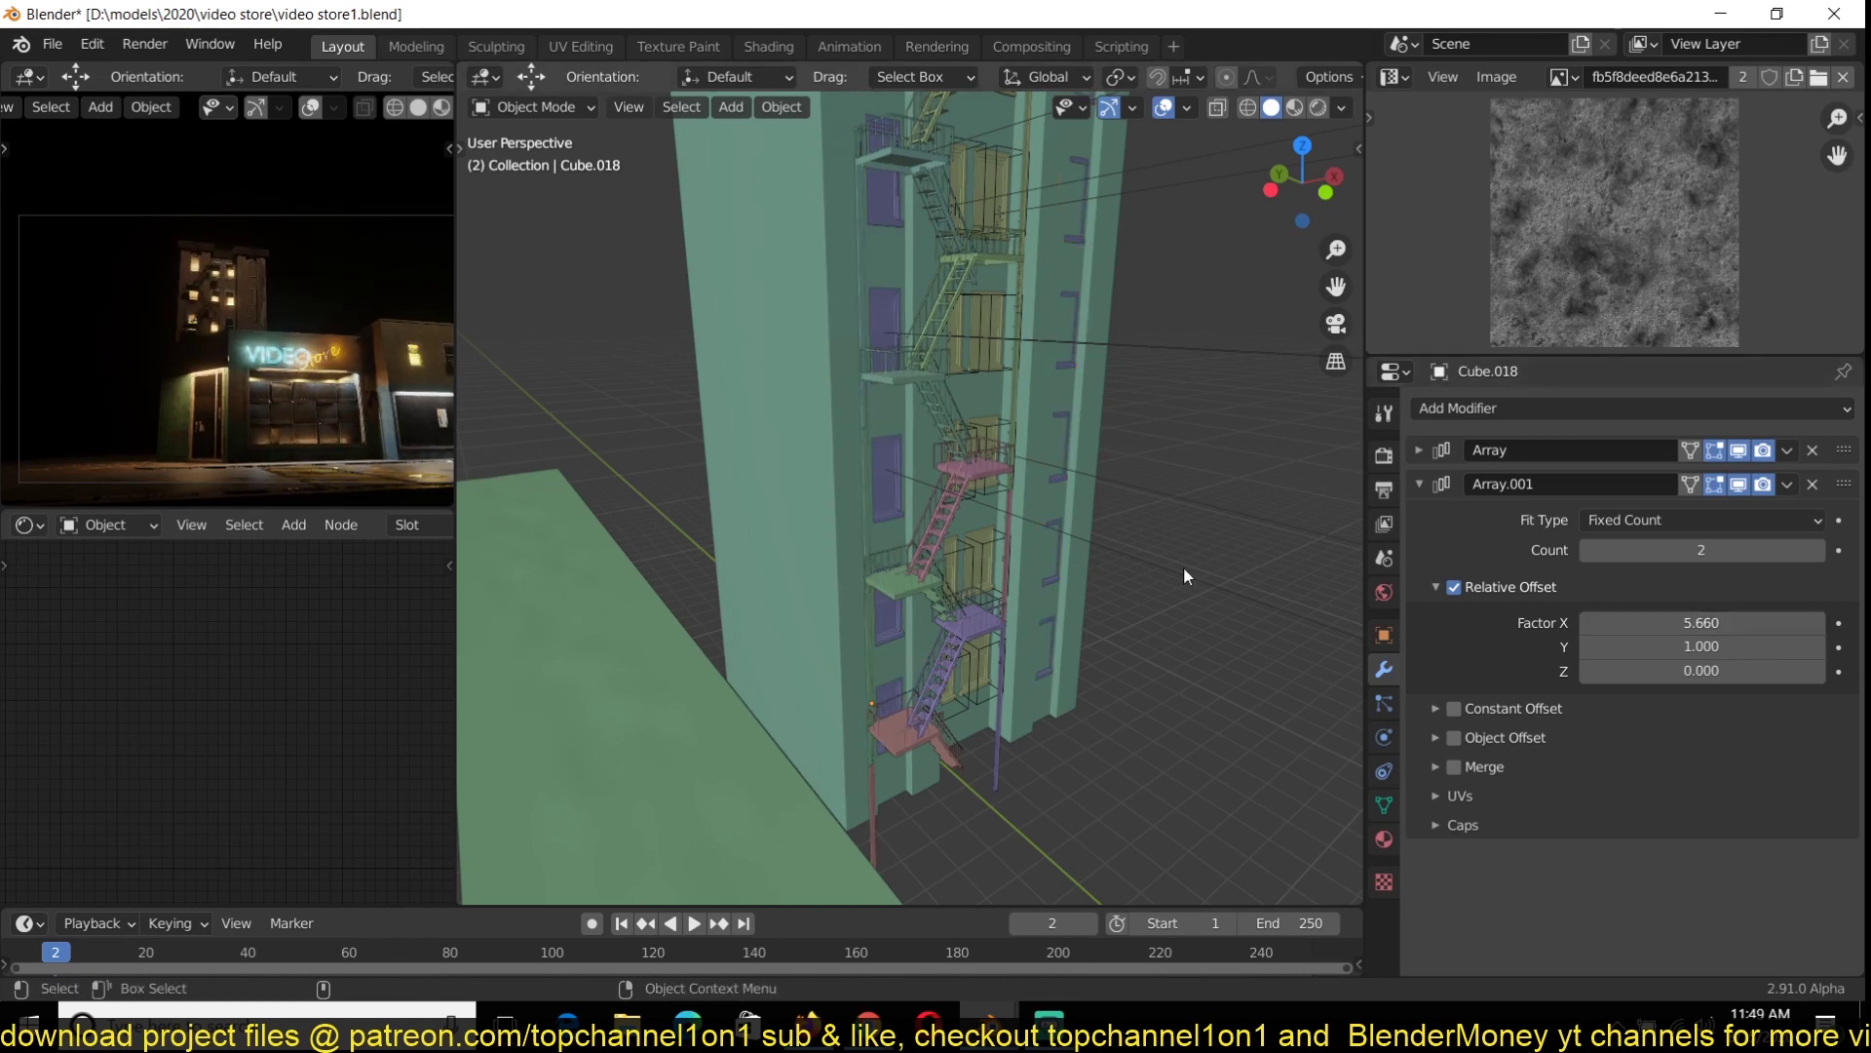
Set the relative offset of Cube.018's Array.001 to X 6.660 and Y 0.000, then save the file
key(shift+z)
middle_drag(1184, 575, 1111, 566)
drag(1675, 623, 1740, 623)
click(1097, 540)
click(1094, 546)
key(shift+z)
middle_drag(1094, 545, 1208, 575)
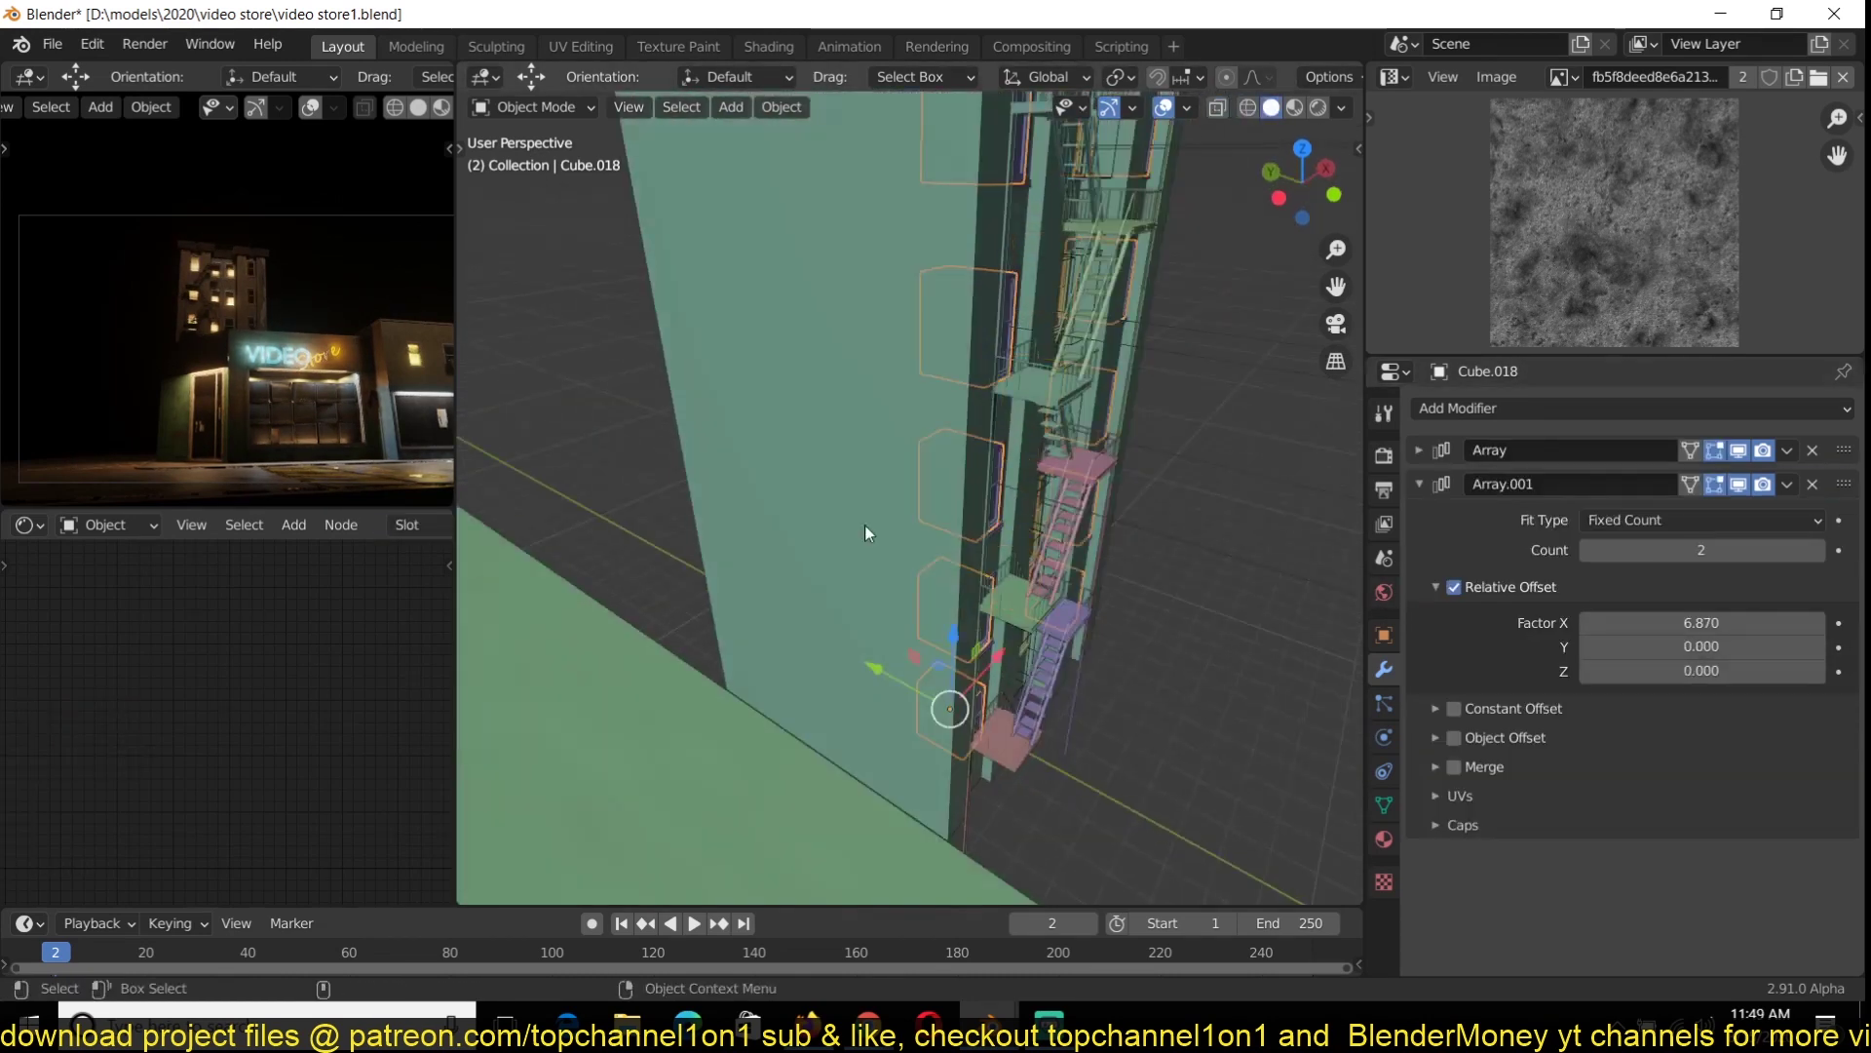
middle_drag(864, 524, 1072, 555)
scroll(1091, 693, down, 3)
key(ctrl+s)
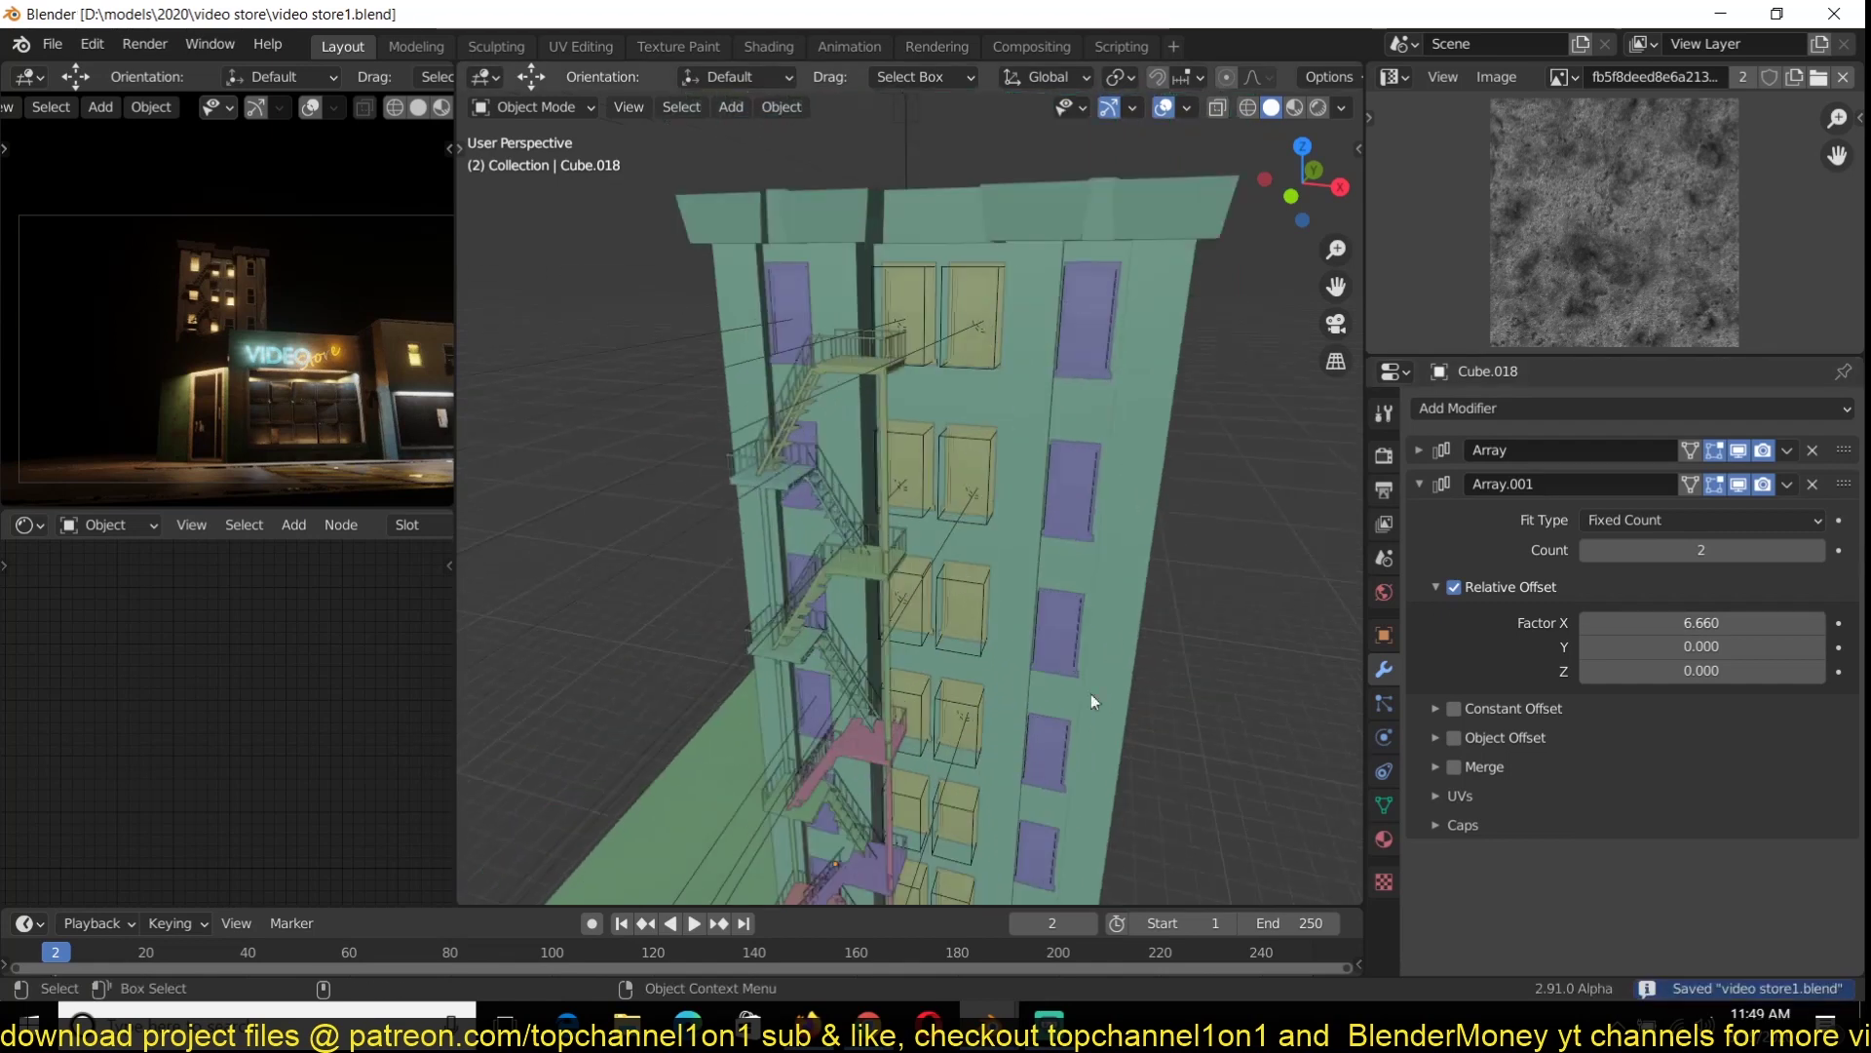
Edit Plane.027 in wireframe to extend its window lights to the tower's other outer window column
click(1090, 693)
key(Tab)
key(shift+z)
scroll(916, 546, down, 4)
drag(784, 330, 921, 774)
key(Escape)
key(Tab)
key(shift+z)
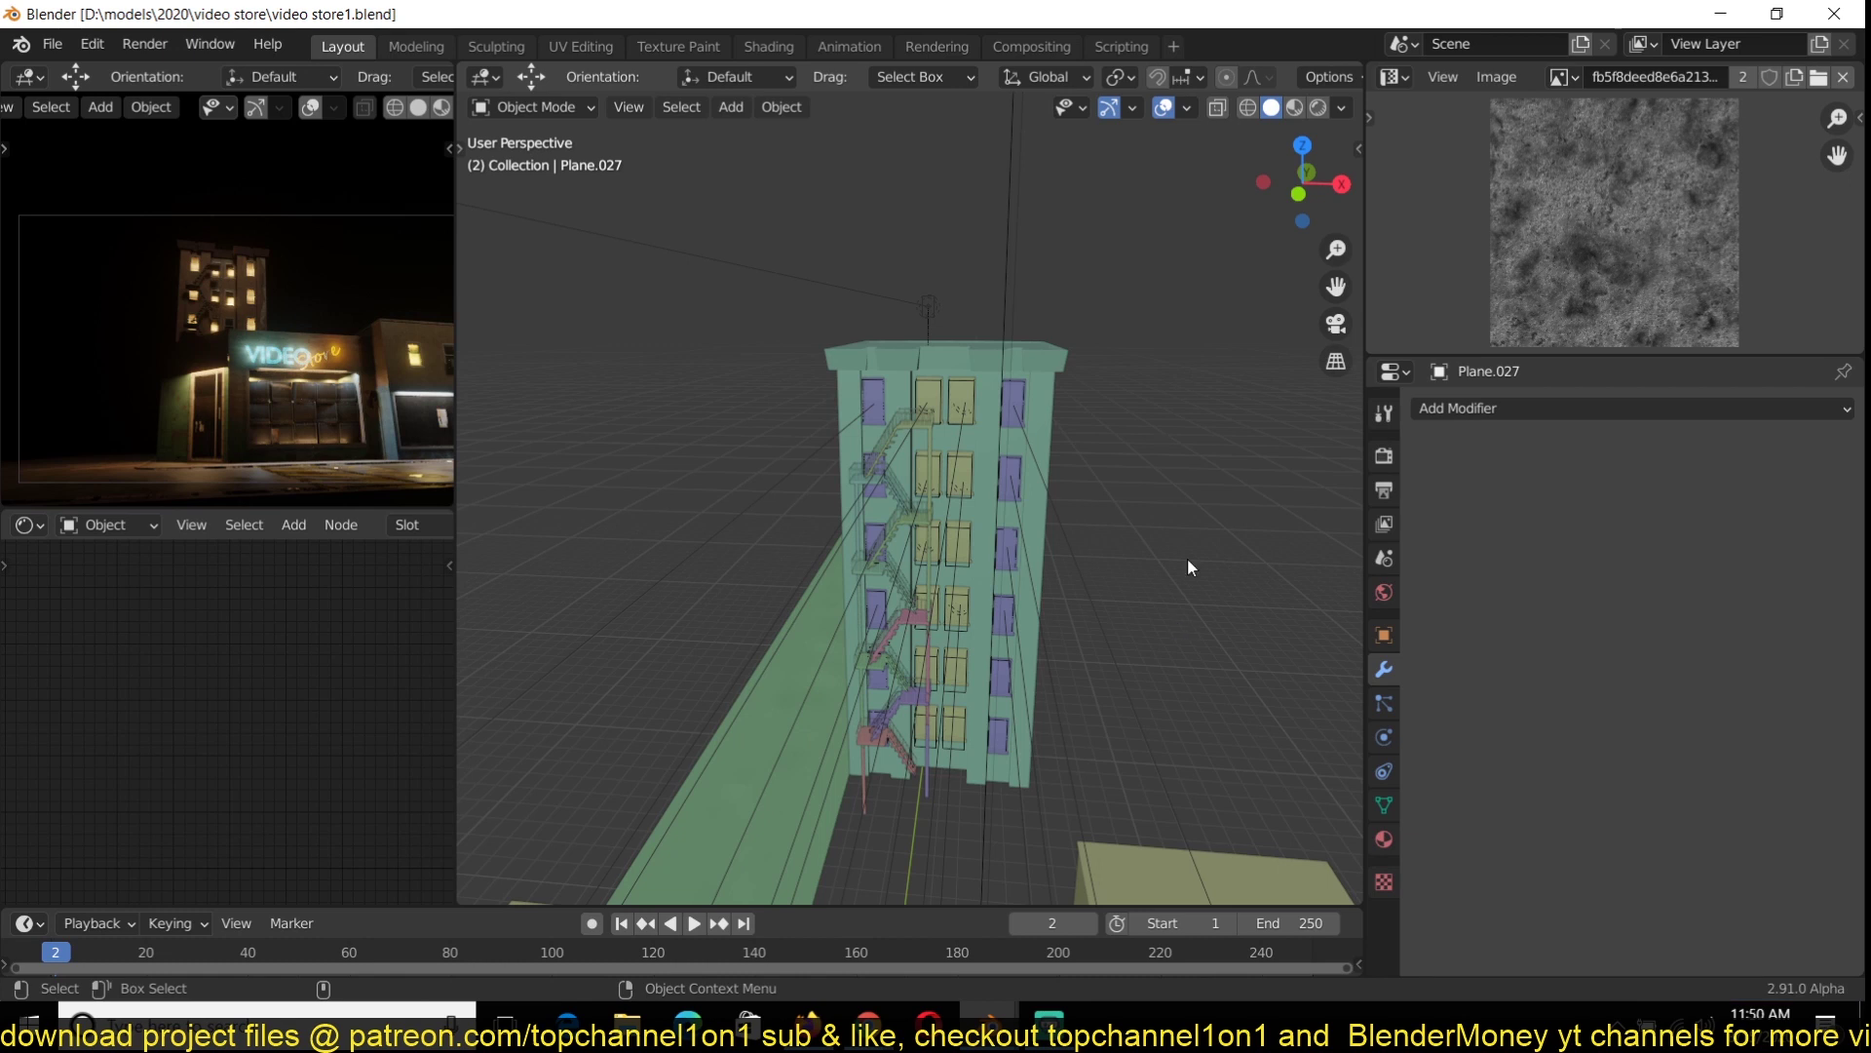
Add a 2 m cube above the store's entrance door and rotate it around the Z axis
middle_drag(1107, 464, 1045, 468)
click(1044, 472)
scroll(974, 477, up, 5)
scroll(856, 497, down, 2)
middle_drag(855, 497, 673, 346)
key(shift+a)
mouse_move(670, 345)
click(777, 343)
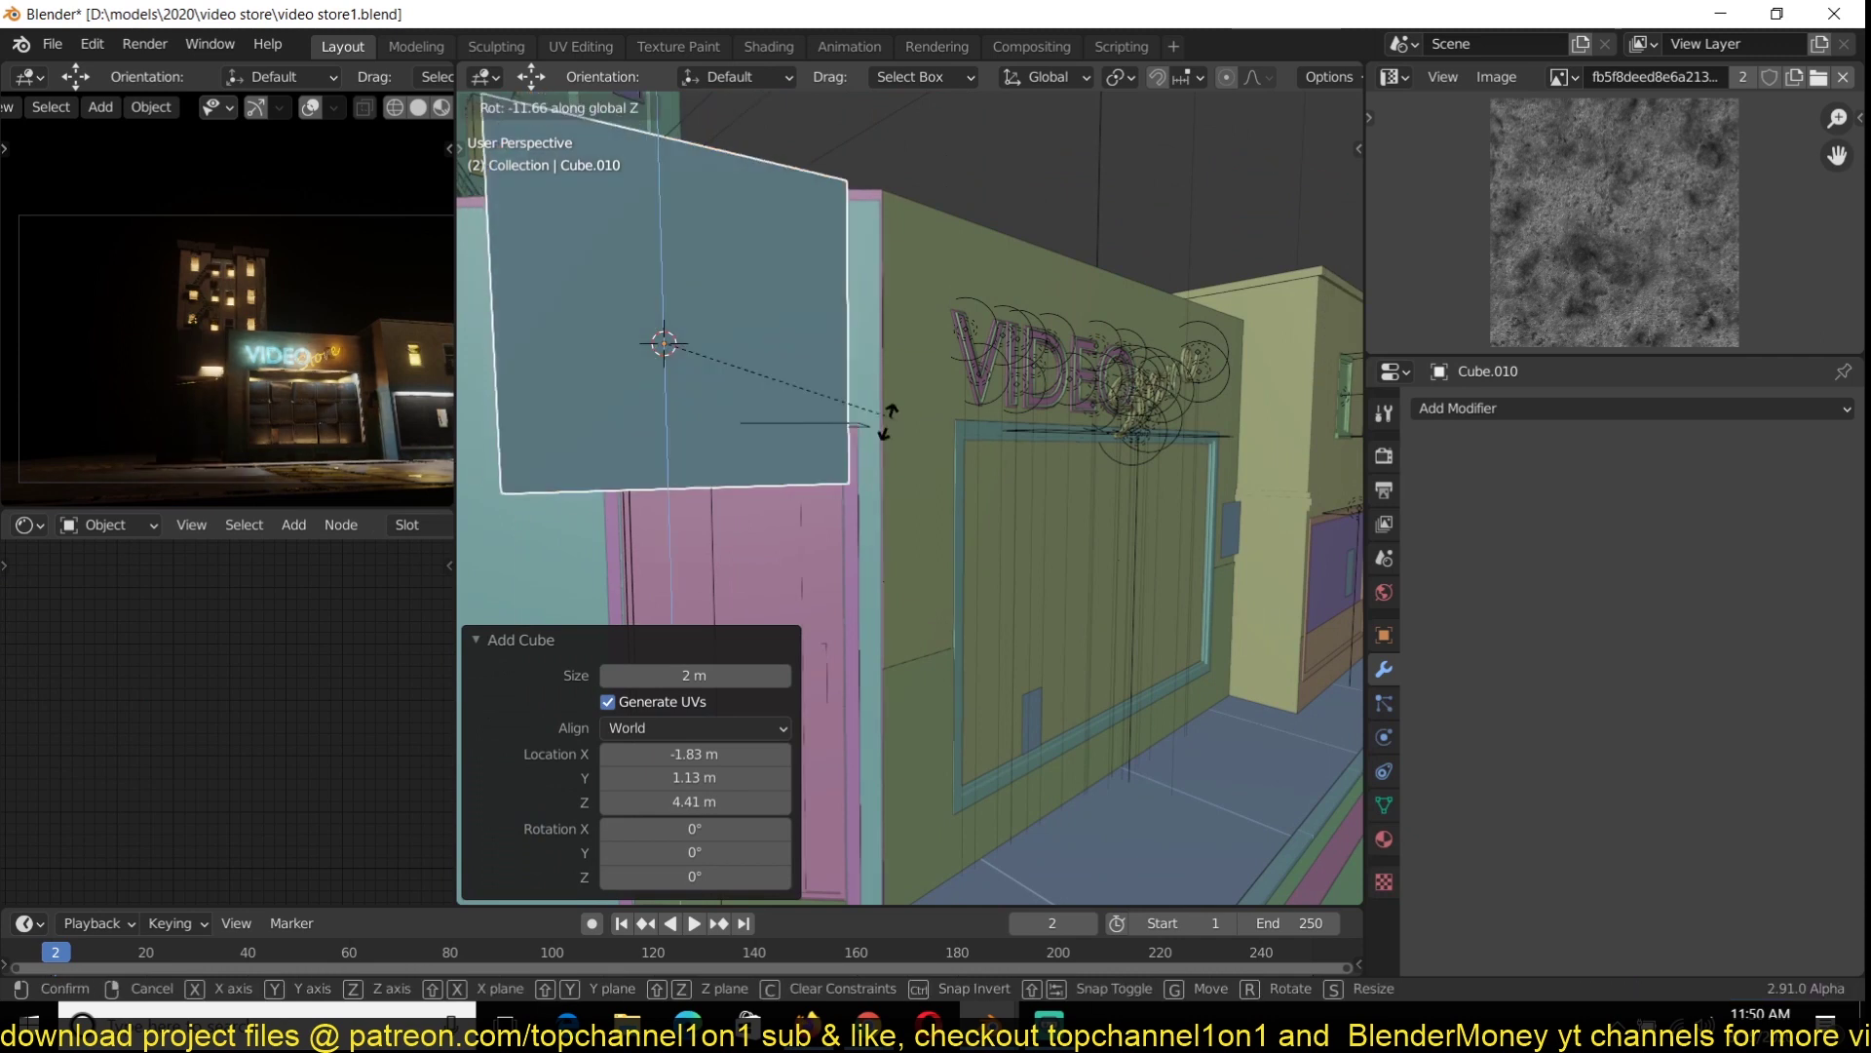
Stretch the new plane, Plane.028, along X in front view beside the tower's roof level and apply its location
key(KP_1)
key(x)
click(1178, 341)
key(ctrl+a)
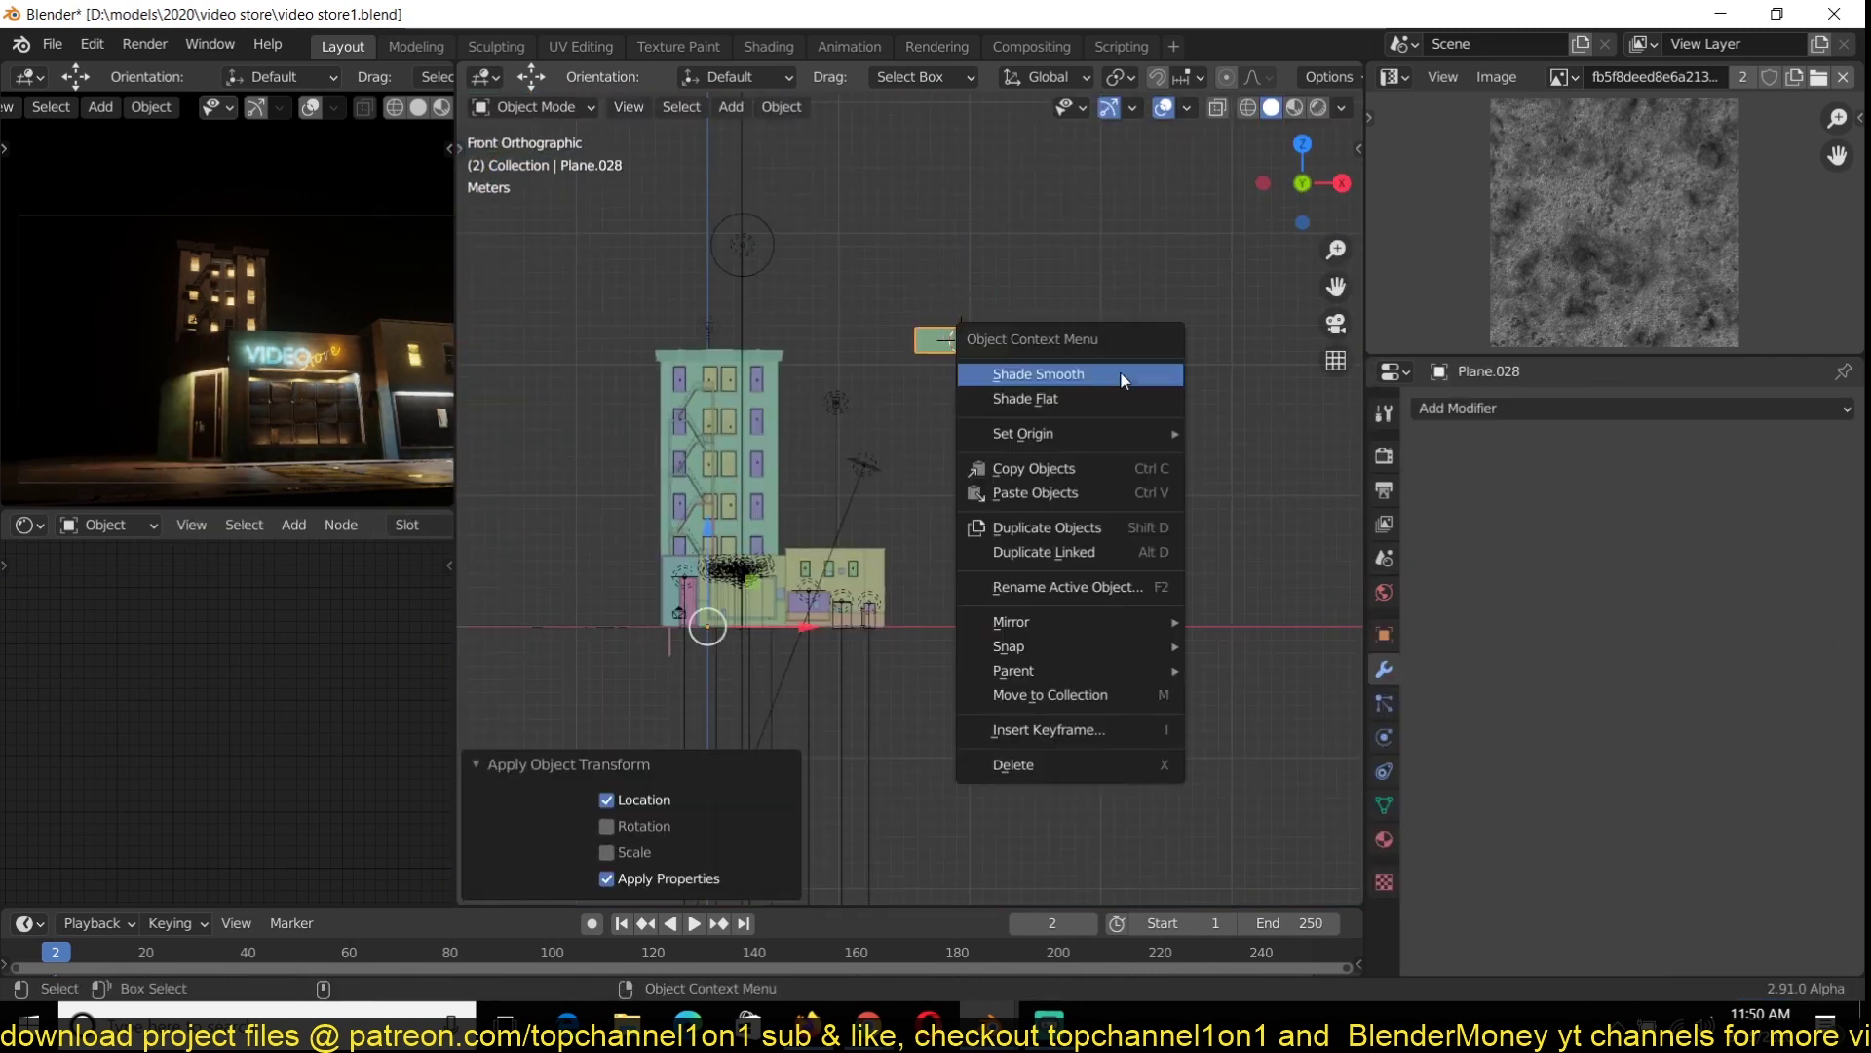
key(KP_Decimal)
Inset the face of Plane.028 and extrude it about -0.34 m to form a framed sign panel
middle_drag(1148, 330, 1072, 385)
key(Tab)
key(i)
click(1180, 353)
key(e)
click(1182, 444)
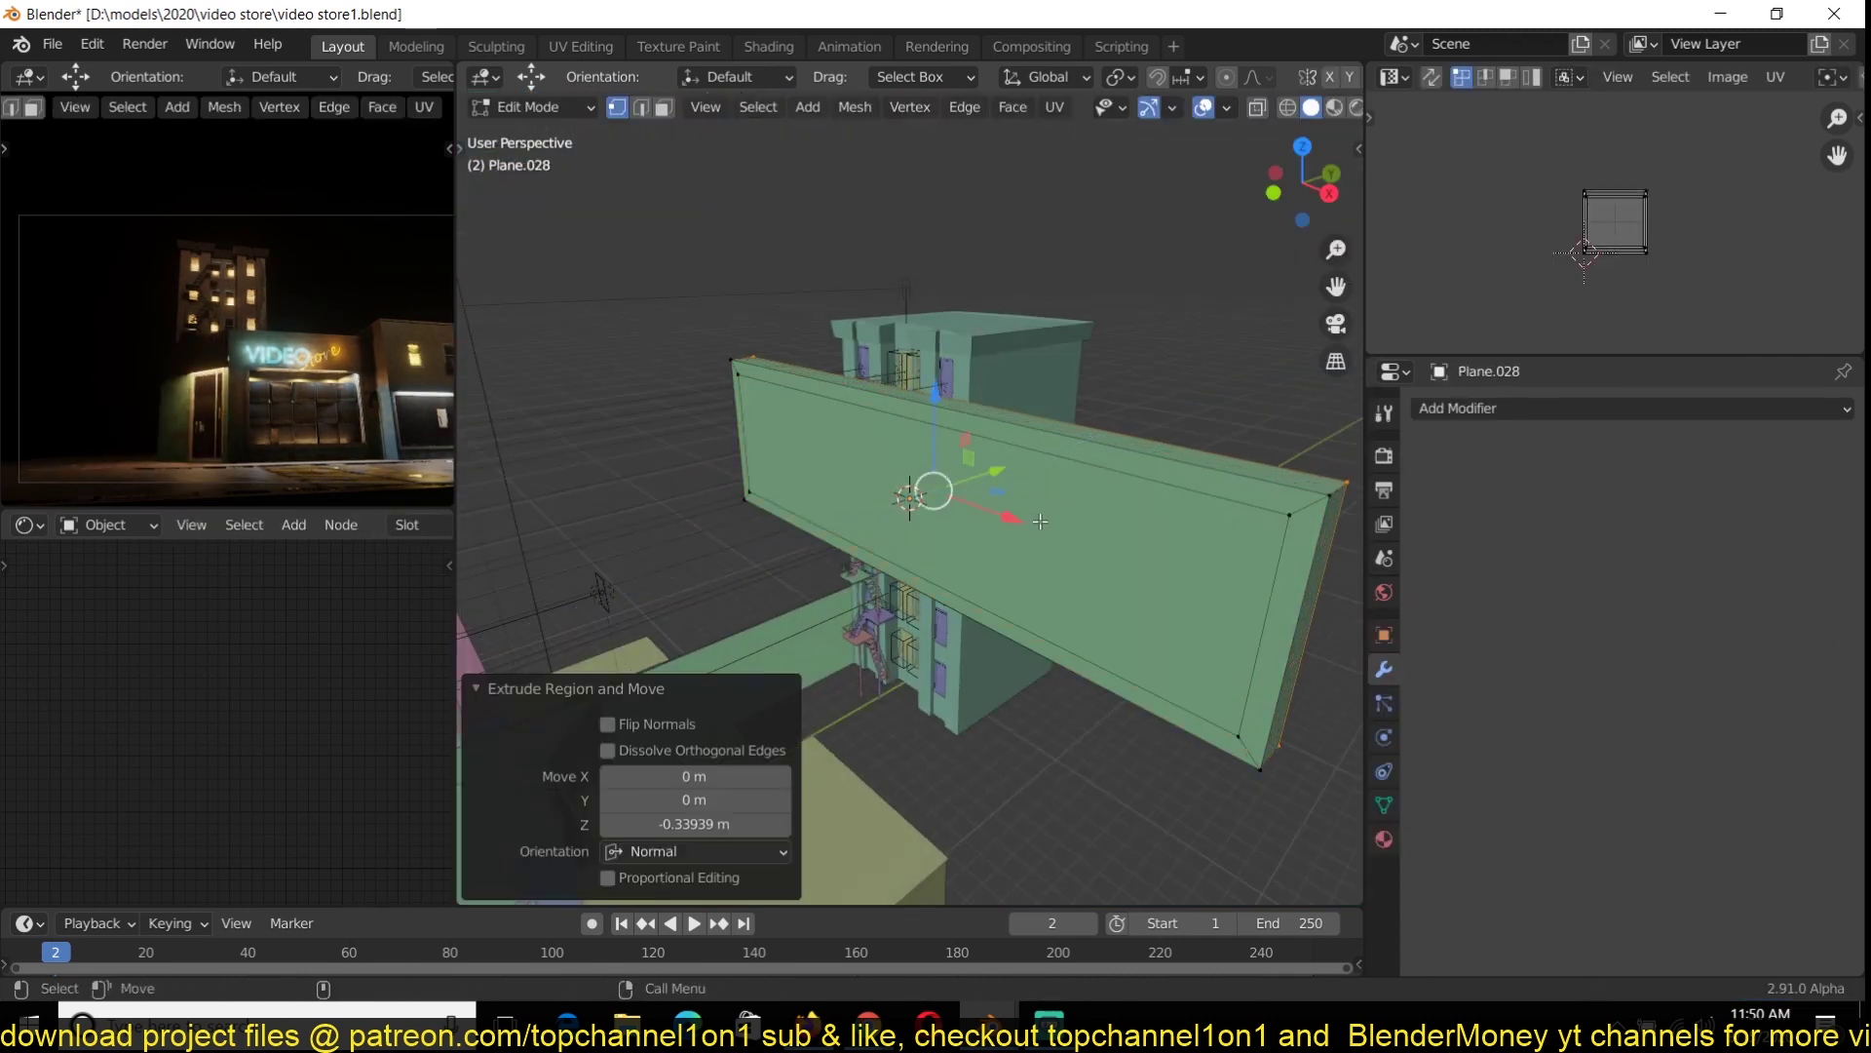
middle_drag(1182, 446, 994, 478)
key(Tab)
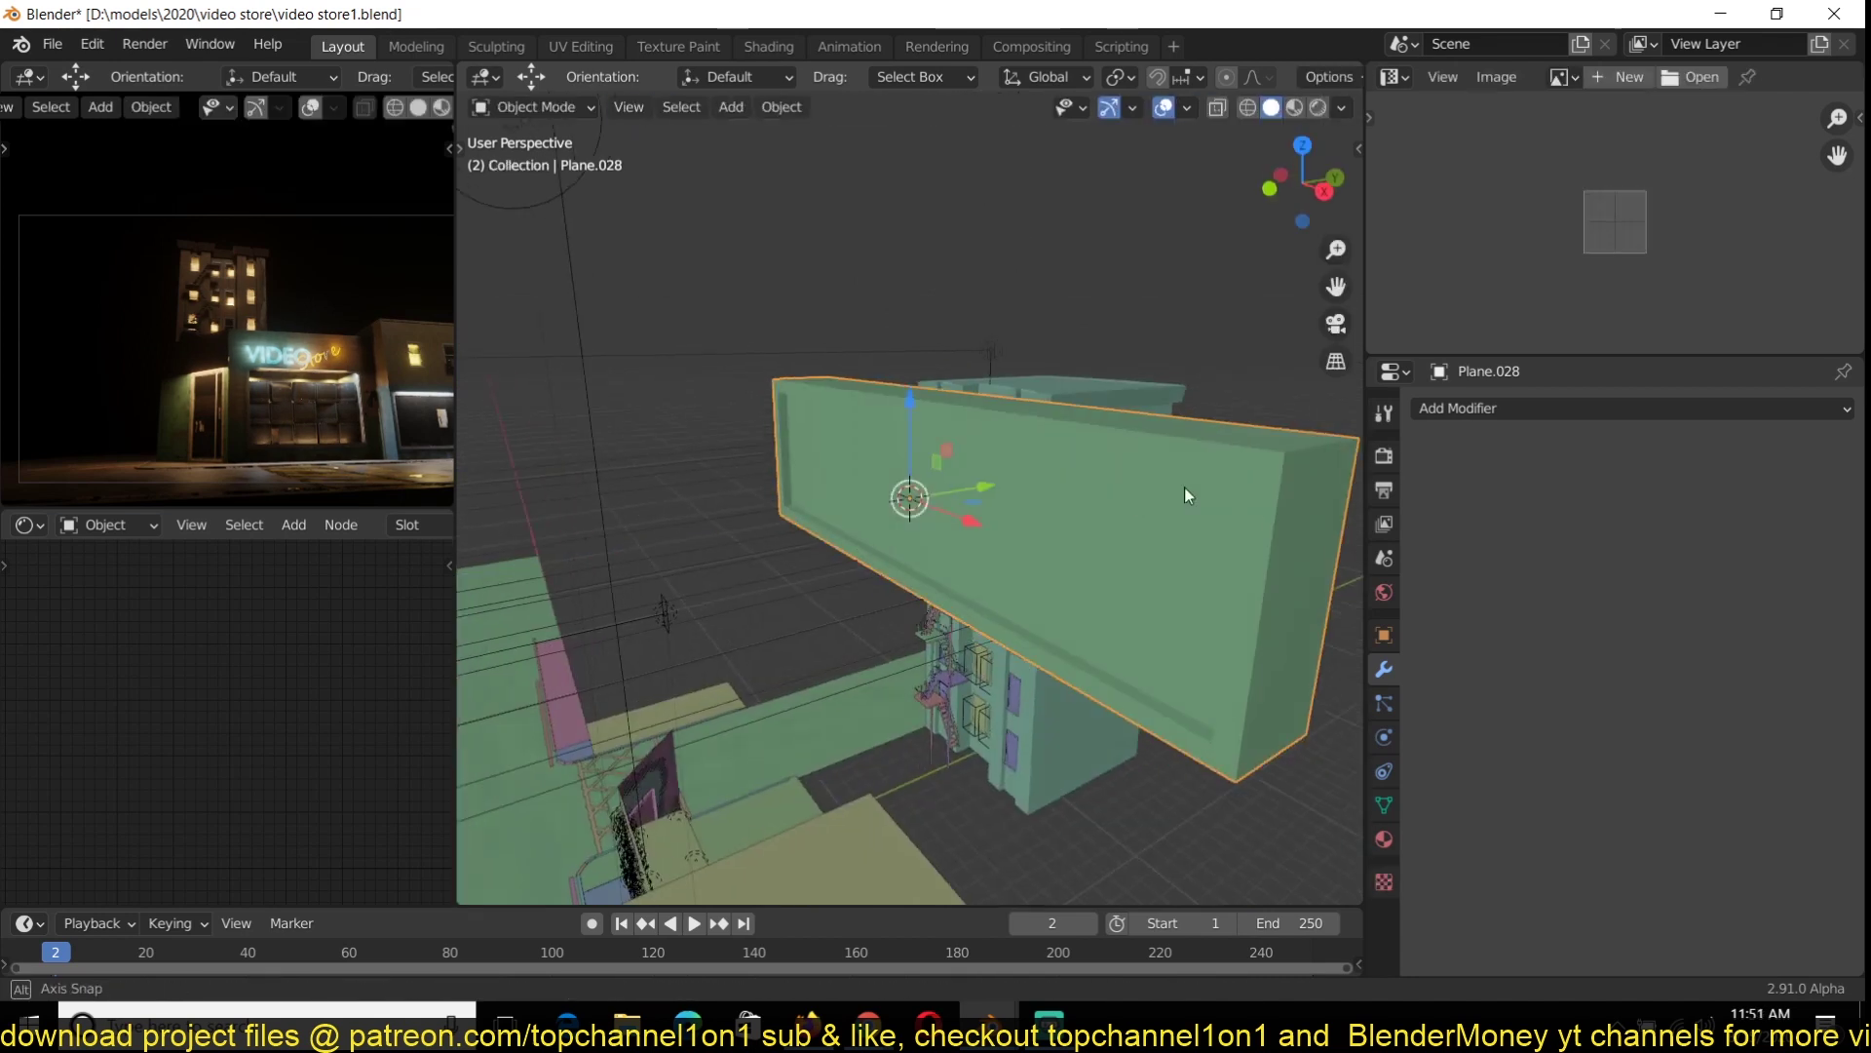
Try to bevel the sign panel's corner edges about 0.07 m wide with 2 segments
key(Tab)
middle_drag(1184, 488, 1024, 439)
key(2)
click(1127, 400)
shift+middle_drag(760, 468, 1208, 512)
shift+click(736, 651)
shift+click(743, 392)
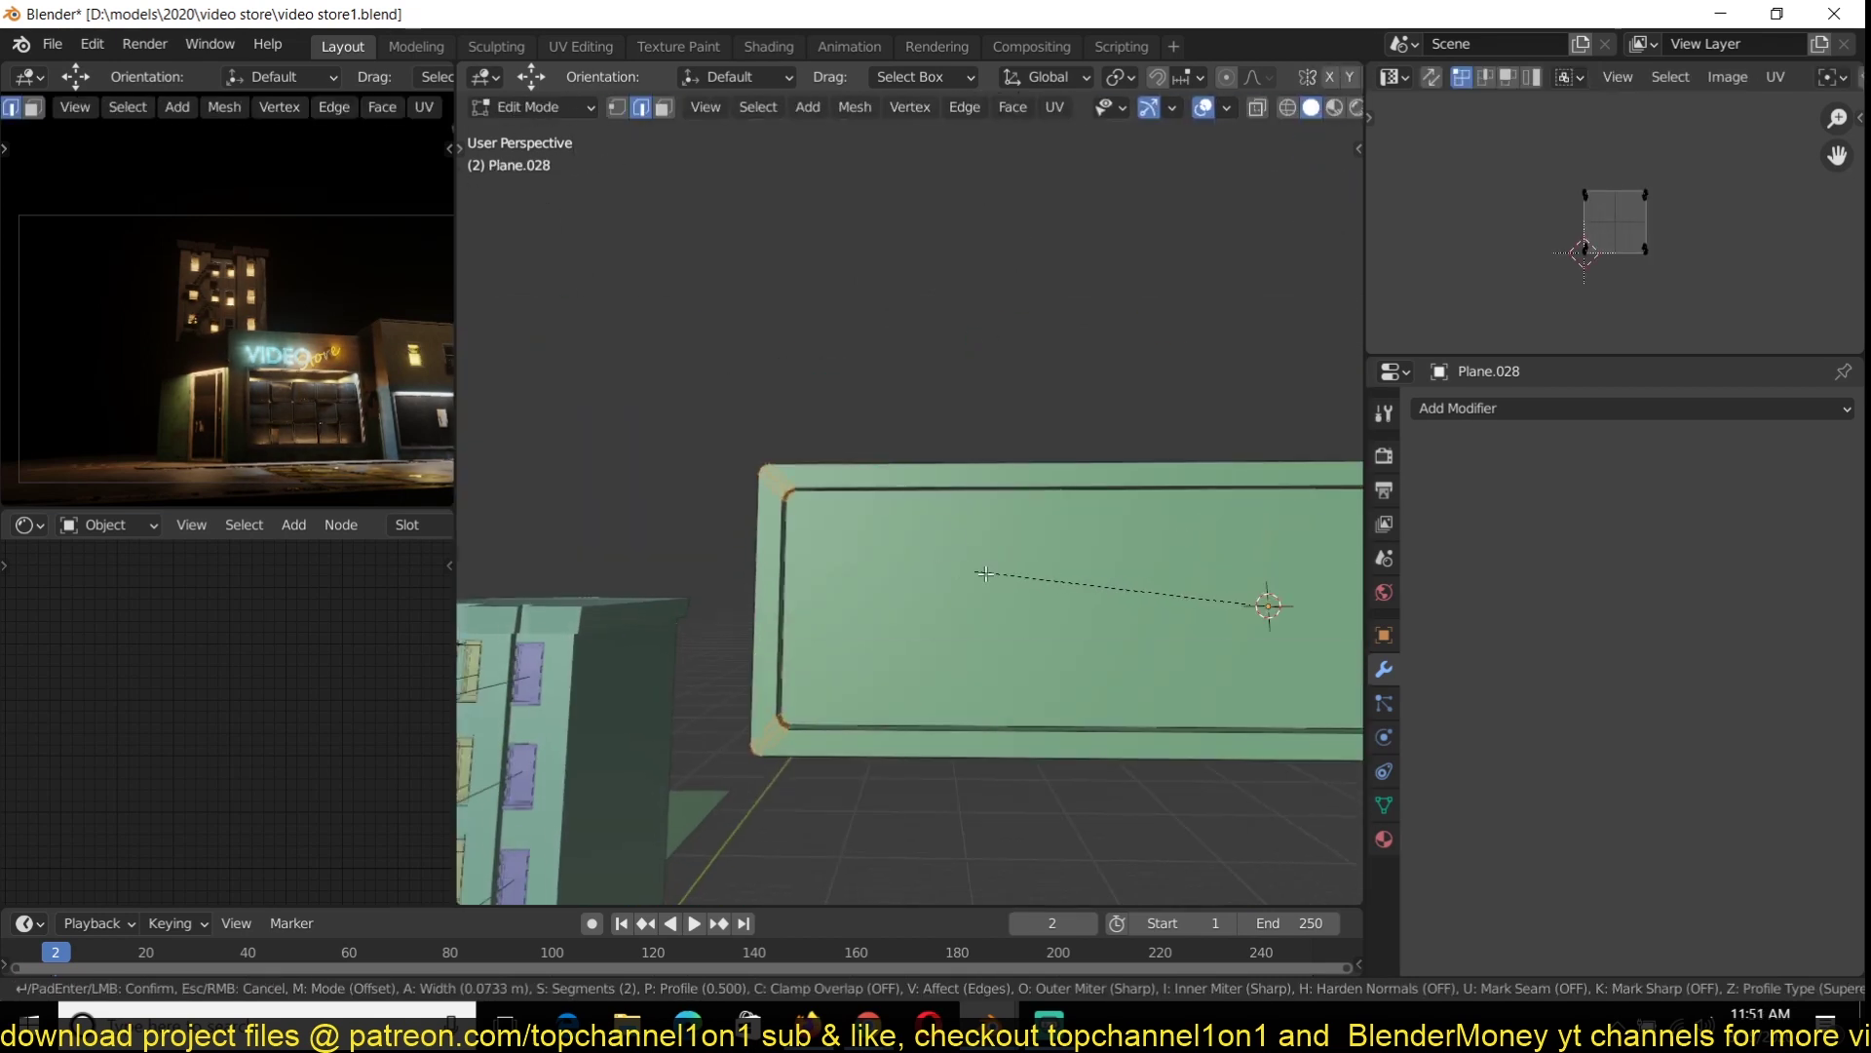
key(Escape)
Reduce the selection on the sign panel, try Shrink/Fatten on it, and save the file
key(ctrl+KP_Subtract)
scroll(1111, 331, up, 2)
key(alt+s)
key(Escape)
key(Tab)
key(ctrl+s)
middle_drag(1140, 568, 1024, 575)
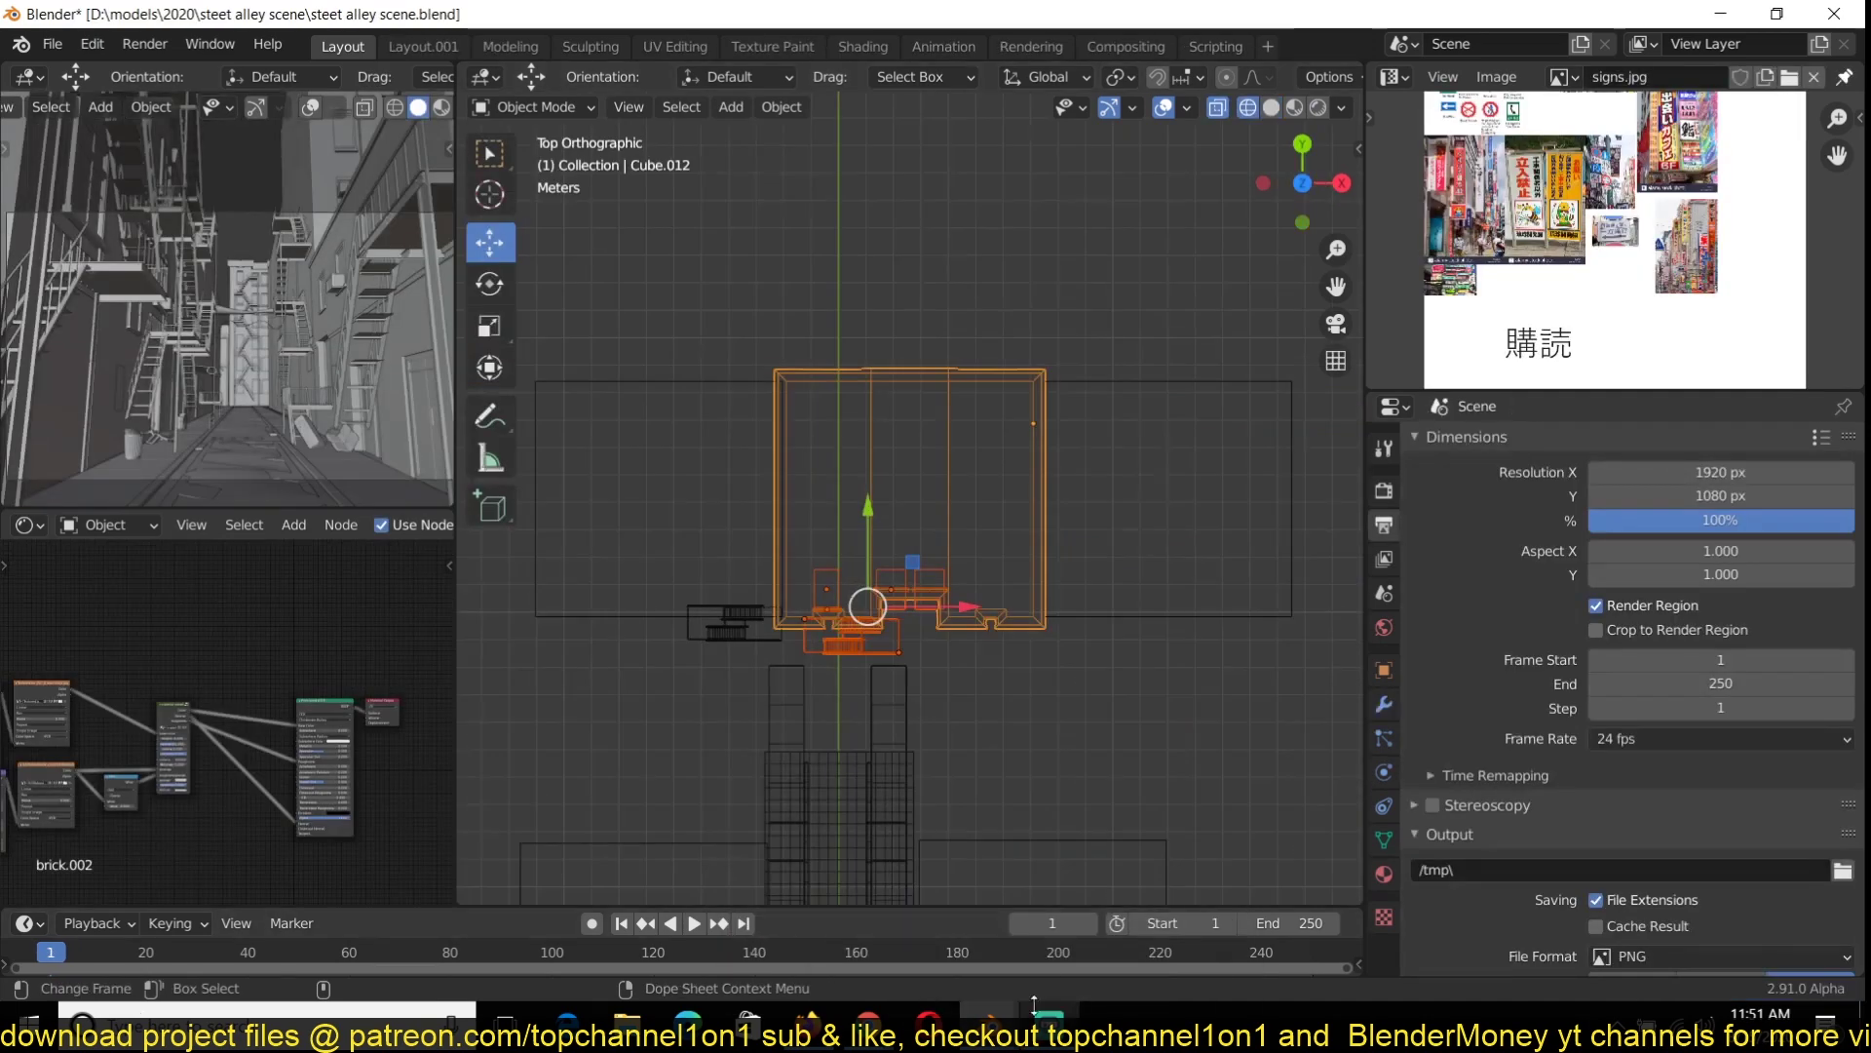
Examine the buildings and props along the alley in steet alley scene.blend with Material Preview shading, and save that file
key(shift+grave)
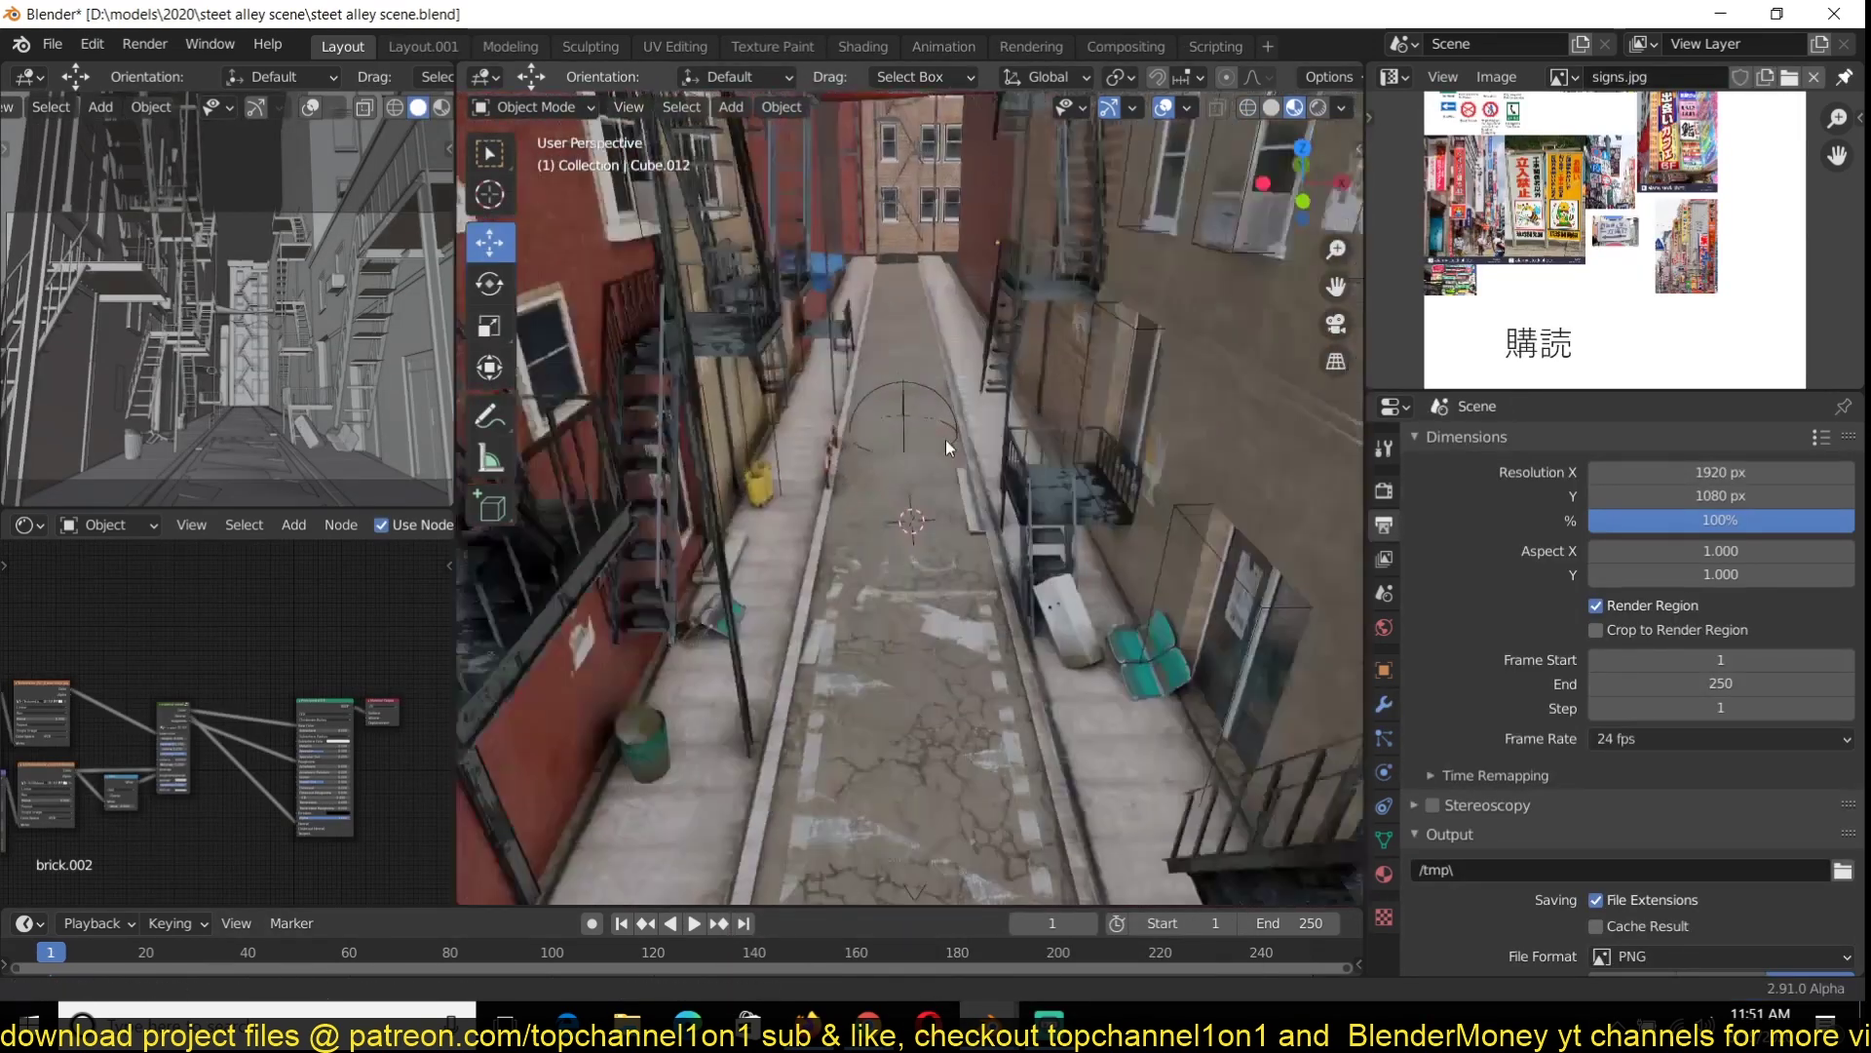
key(ctrl+s)
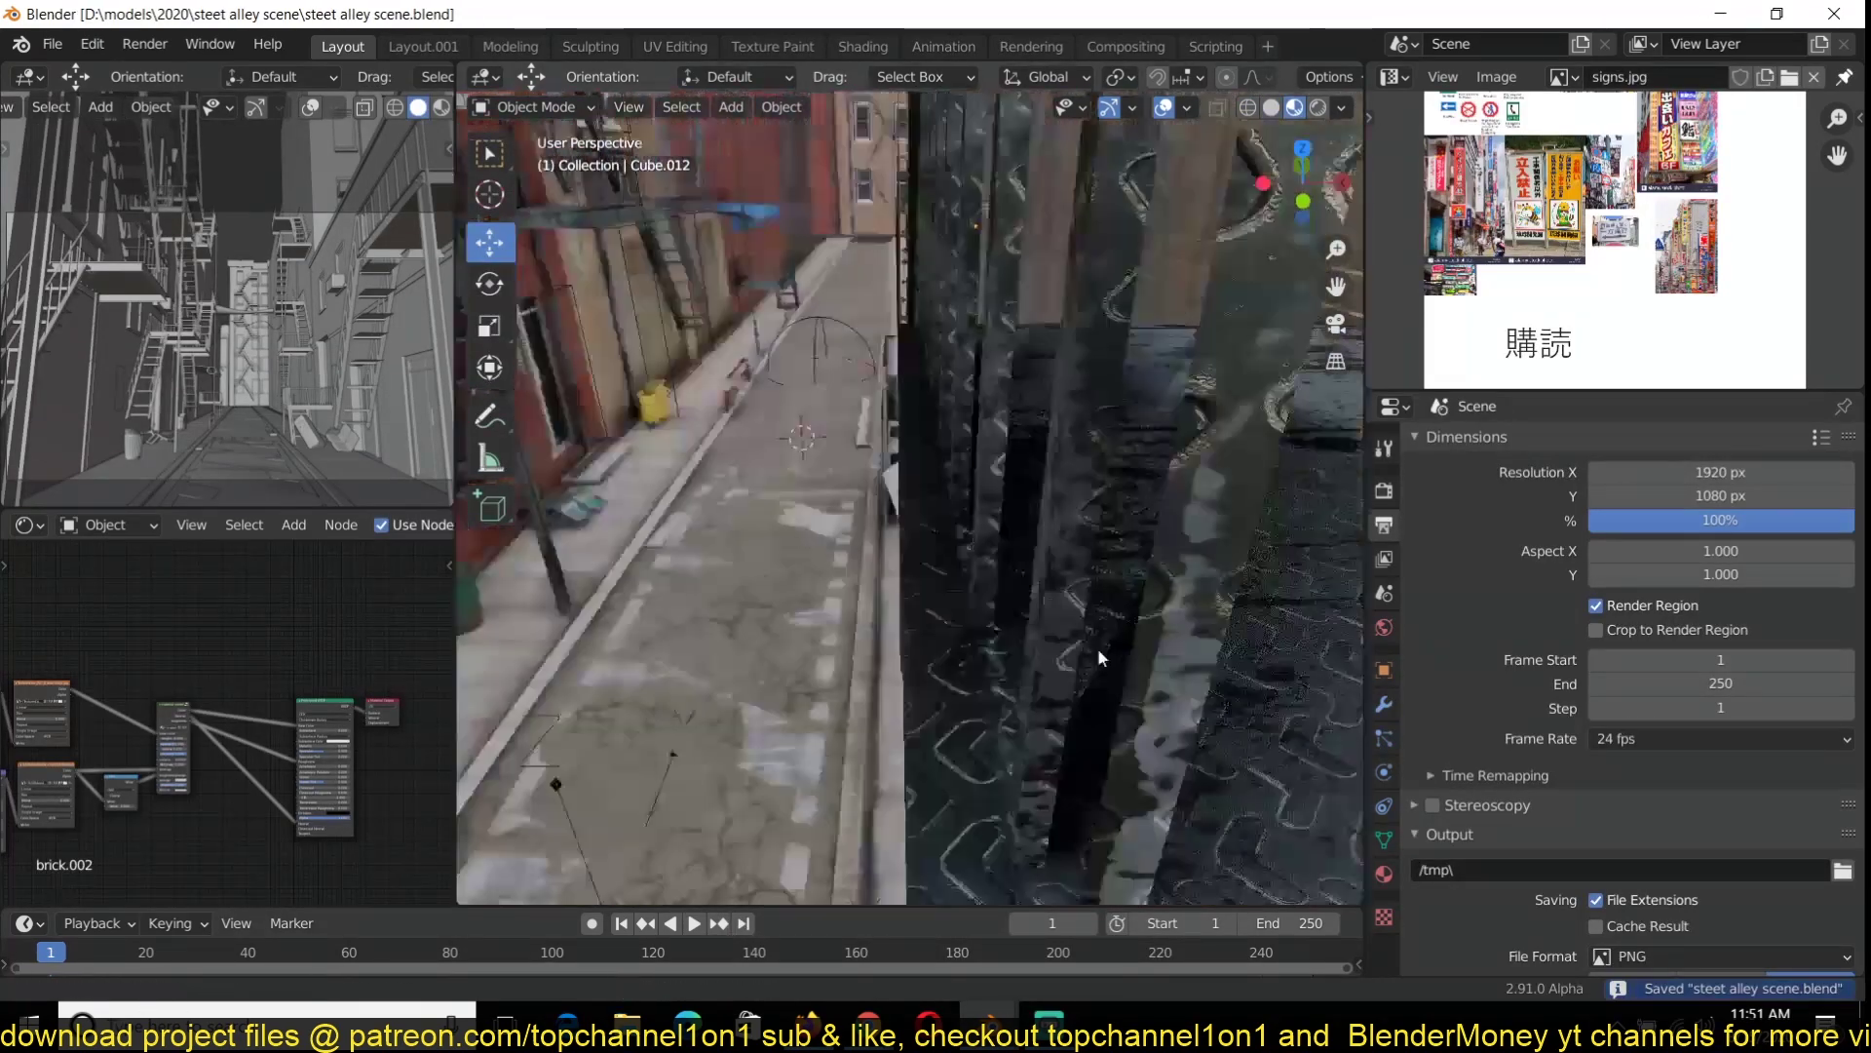
scroll(1102, 643, down, 6)
middle_drag(1103, 643, 1084, 707)
scroll(1052, 507, up, 6)
scroll(975, 468, down, 2)
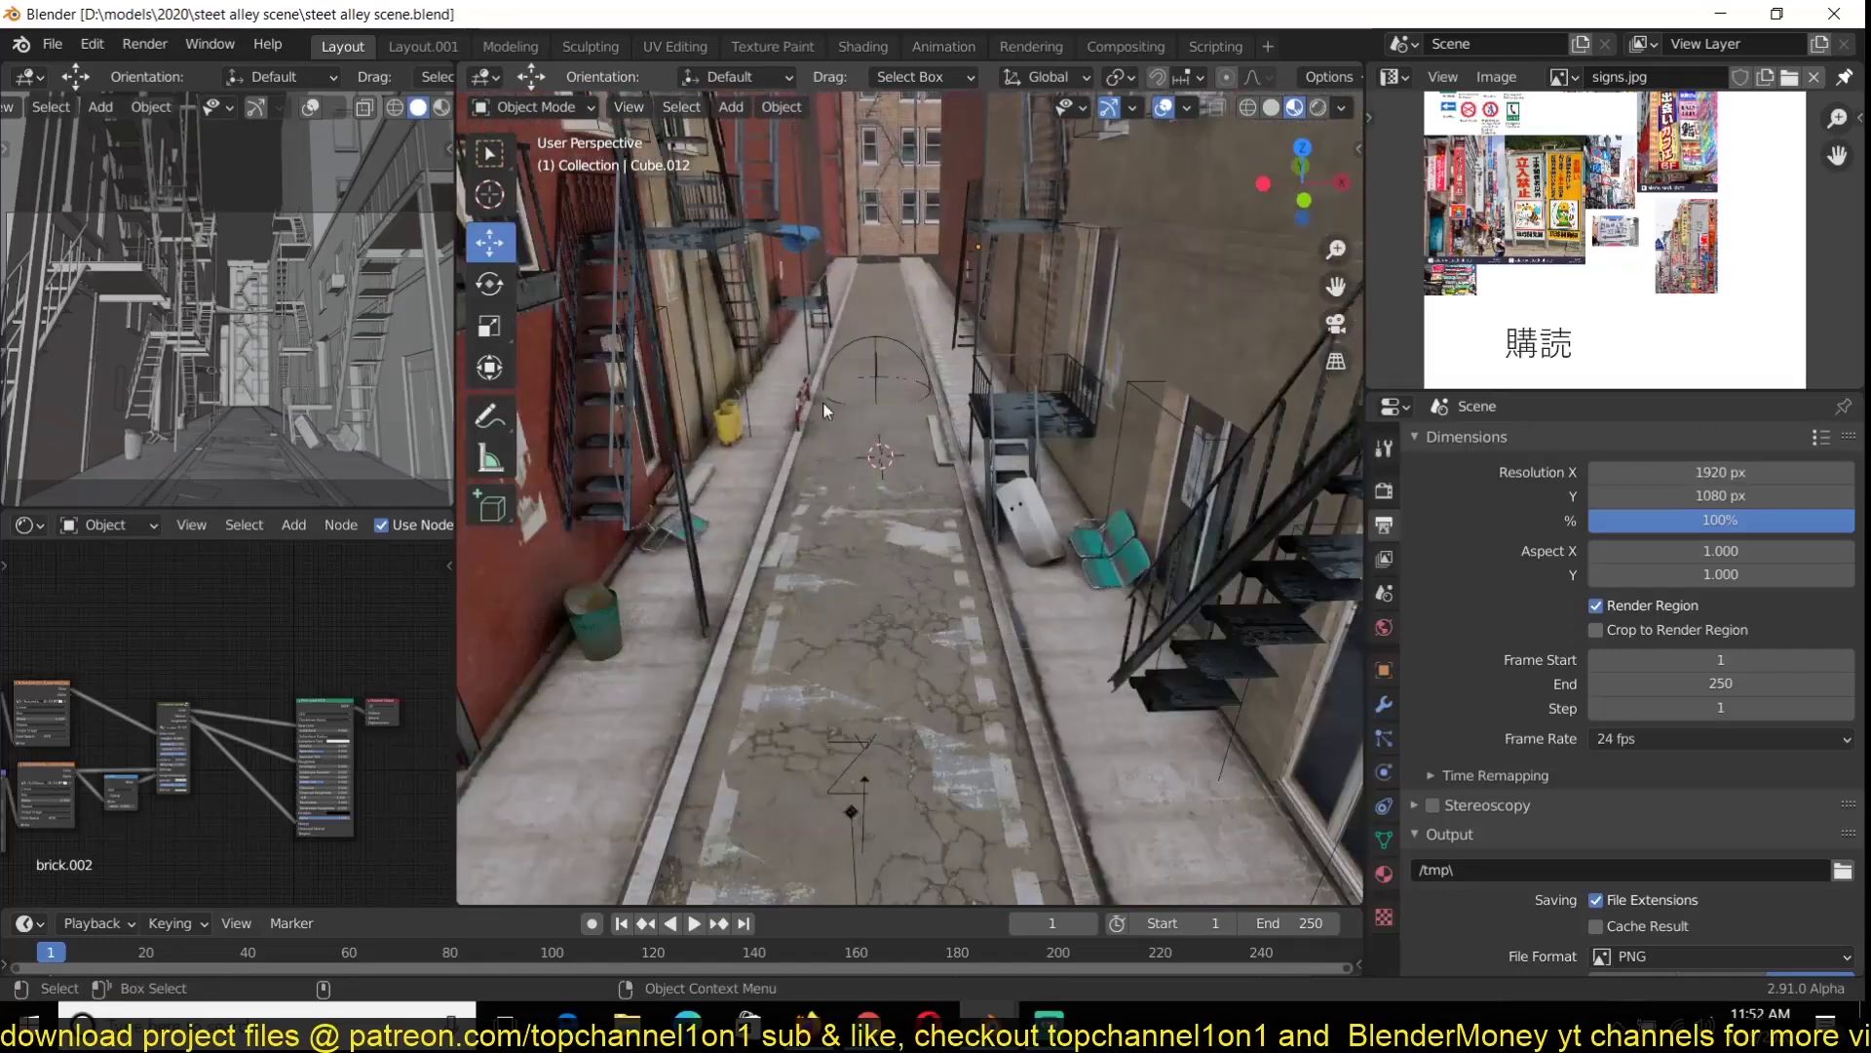
Copy the sidewalk railing from steet alley scene.blend and paste it into video store1.blend
click(805, 402)
key(ctrl+c)
click(991, 1021)
middle_drag(962, 727, 1016, 631)
key(ctrl+v)
click(1050, 982)
click(805, 407)
key(ctrl+c)
click(991, 1021)
key(ctrl+v)
Rotate the pasted railing 90° about the Z axis and scale it to suit the sidewalk
key(KP_Decimal)
text(90)
key(Return)
middle_drag(898, 409, 909, 497)
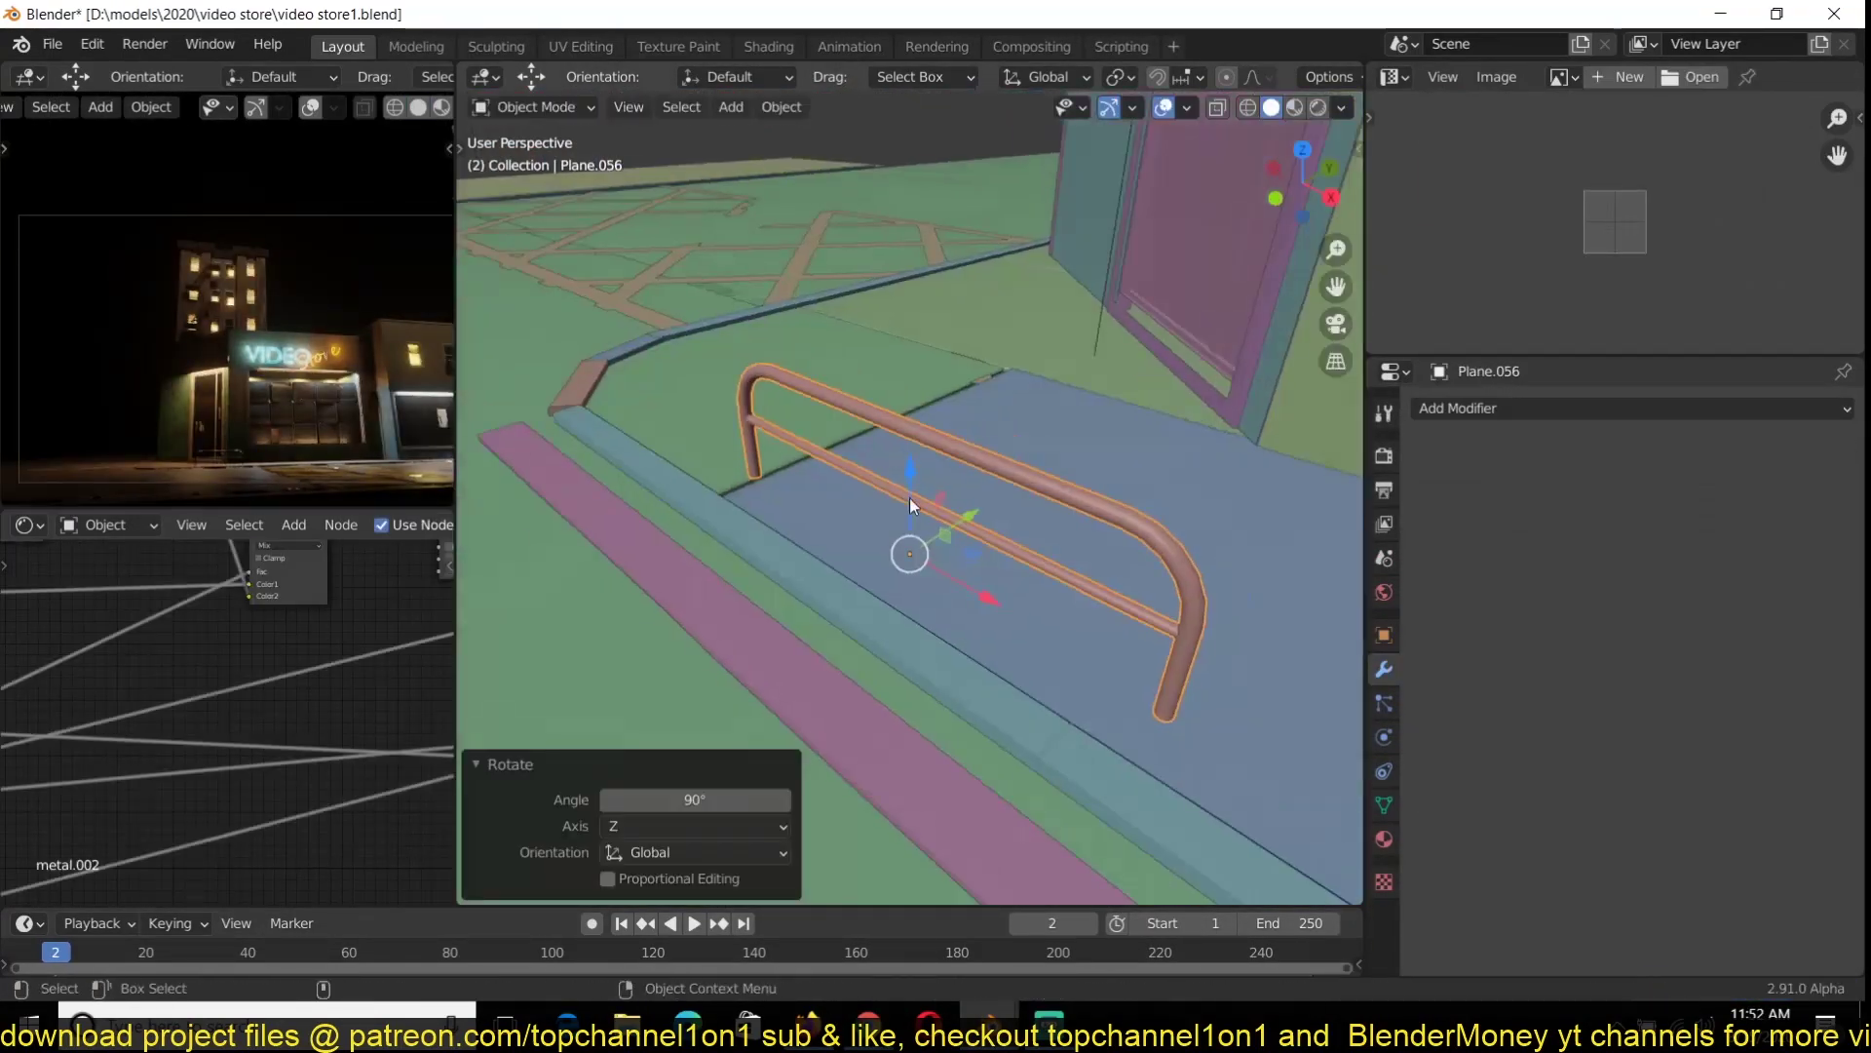
key(s)
click(1014, 468)
Adjust the railing's height along Z, check its placement from above and save the file
key(g)
key(z)
click(1026, 479)
key(KP_7)
key(ctrl+s)
scroll(1109, 594, down, 2)
shift+middle_drag(1113, 565, 799, 579)
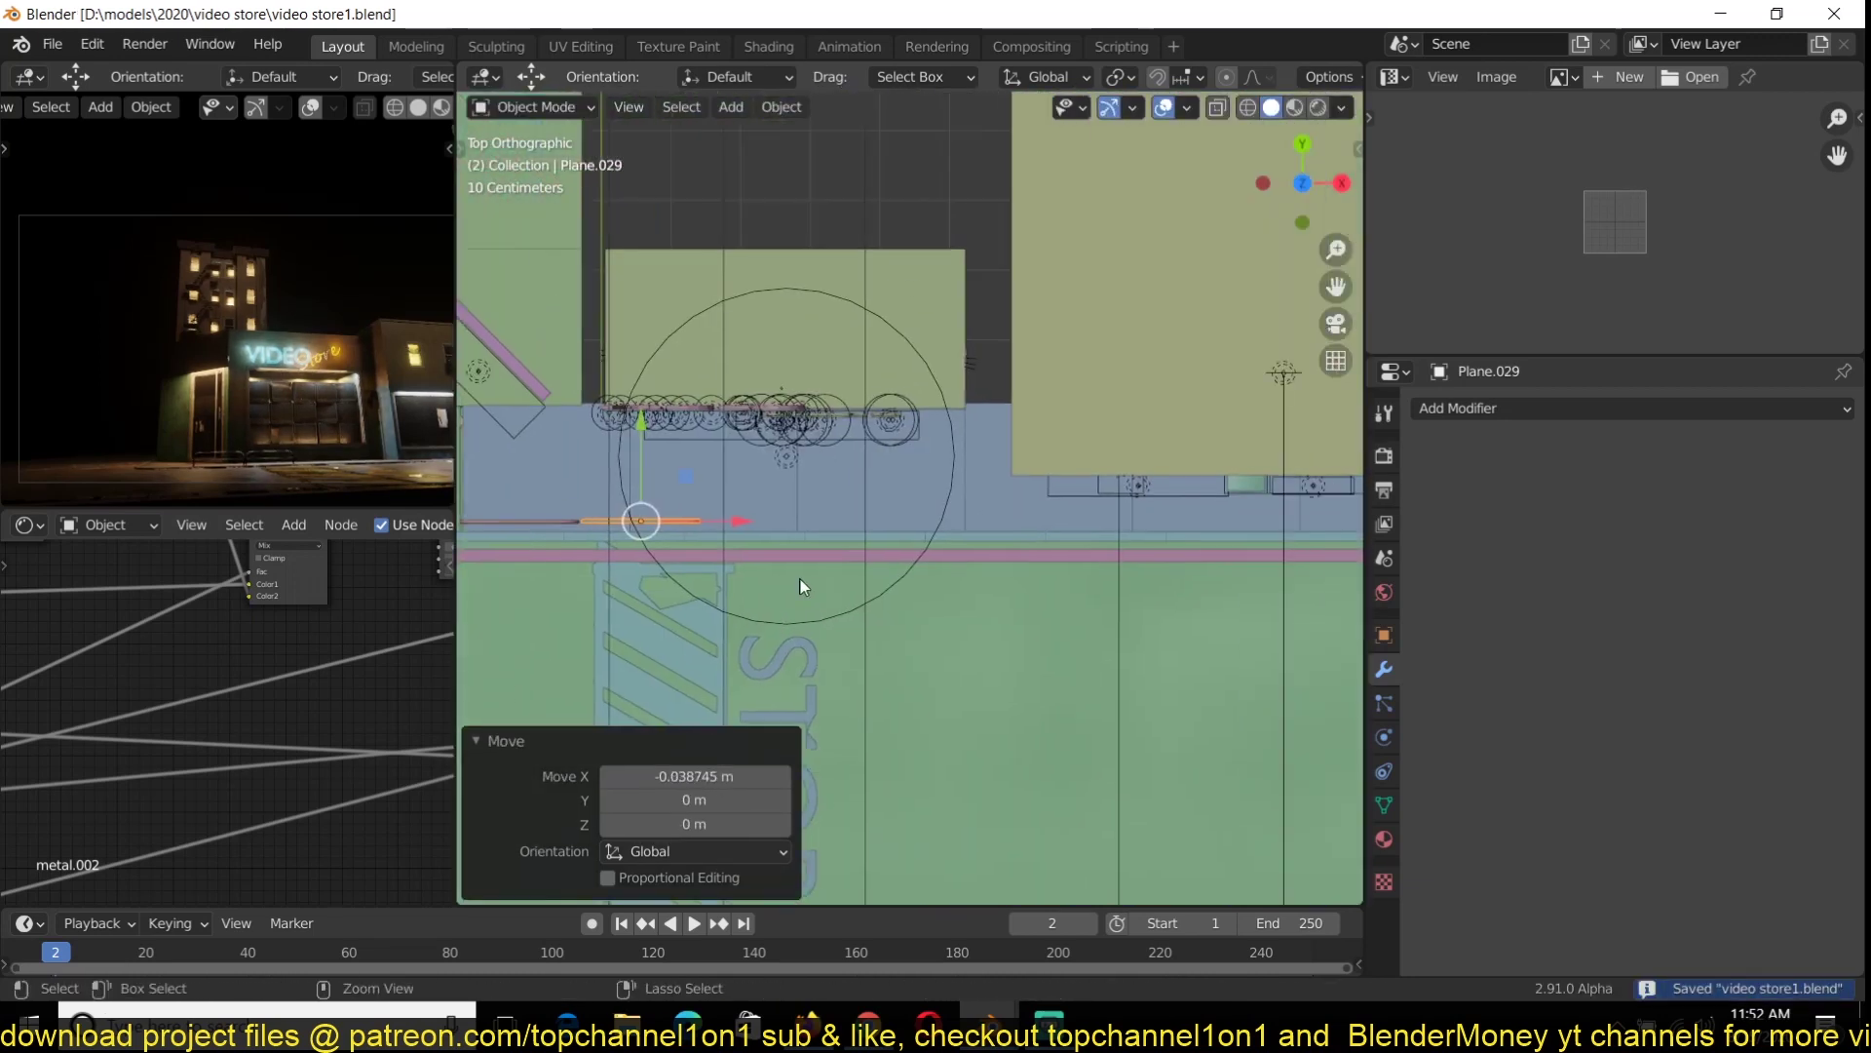
scroll(799, 579, up, 1)
shift+middle_drag(933, 579, 920, 540)
key(alt+a)
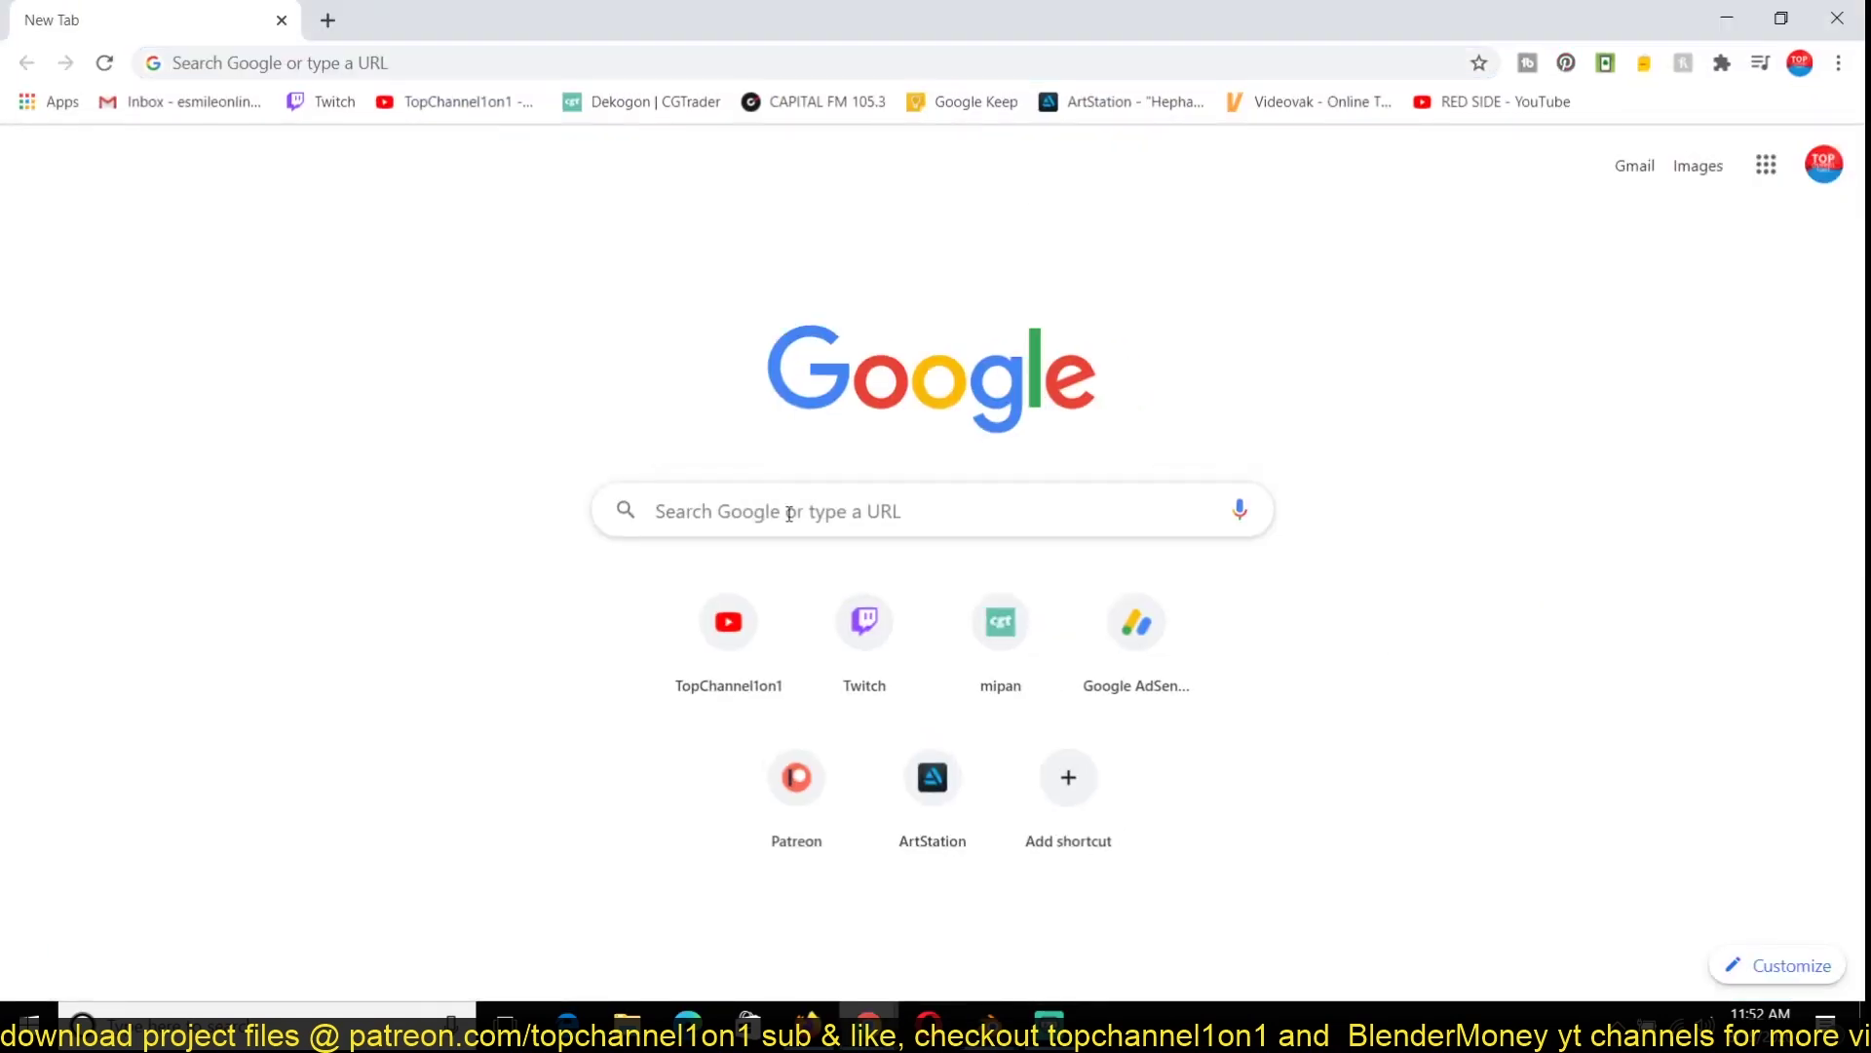
Search Google for "quick sale" in the web browser and look through the image results
click(791, 510)
text(quick)
key(Return)
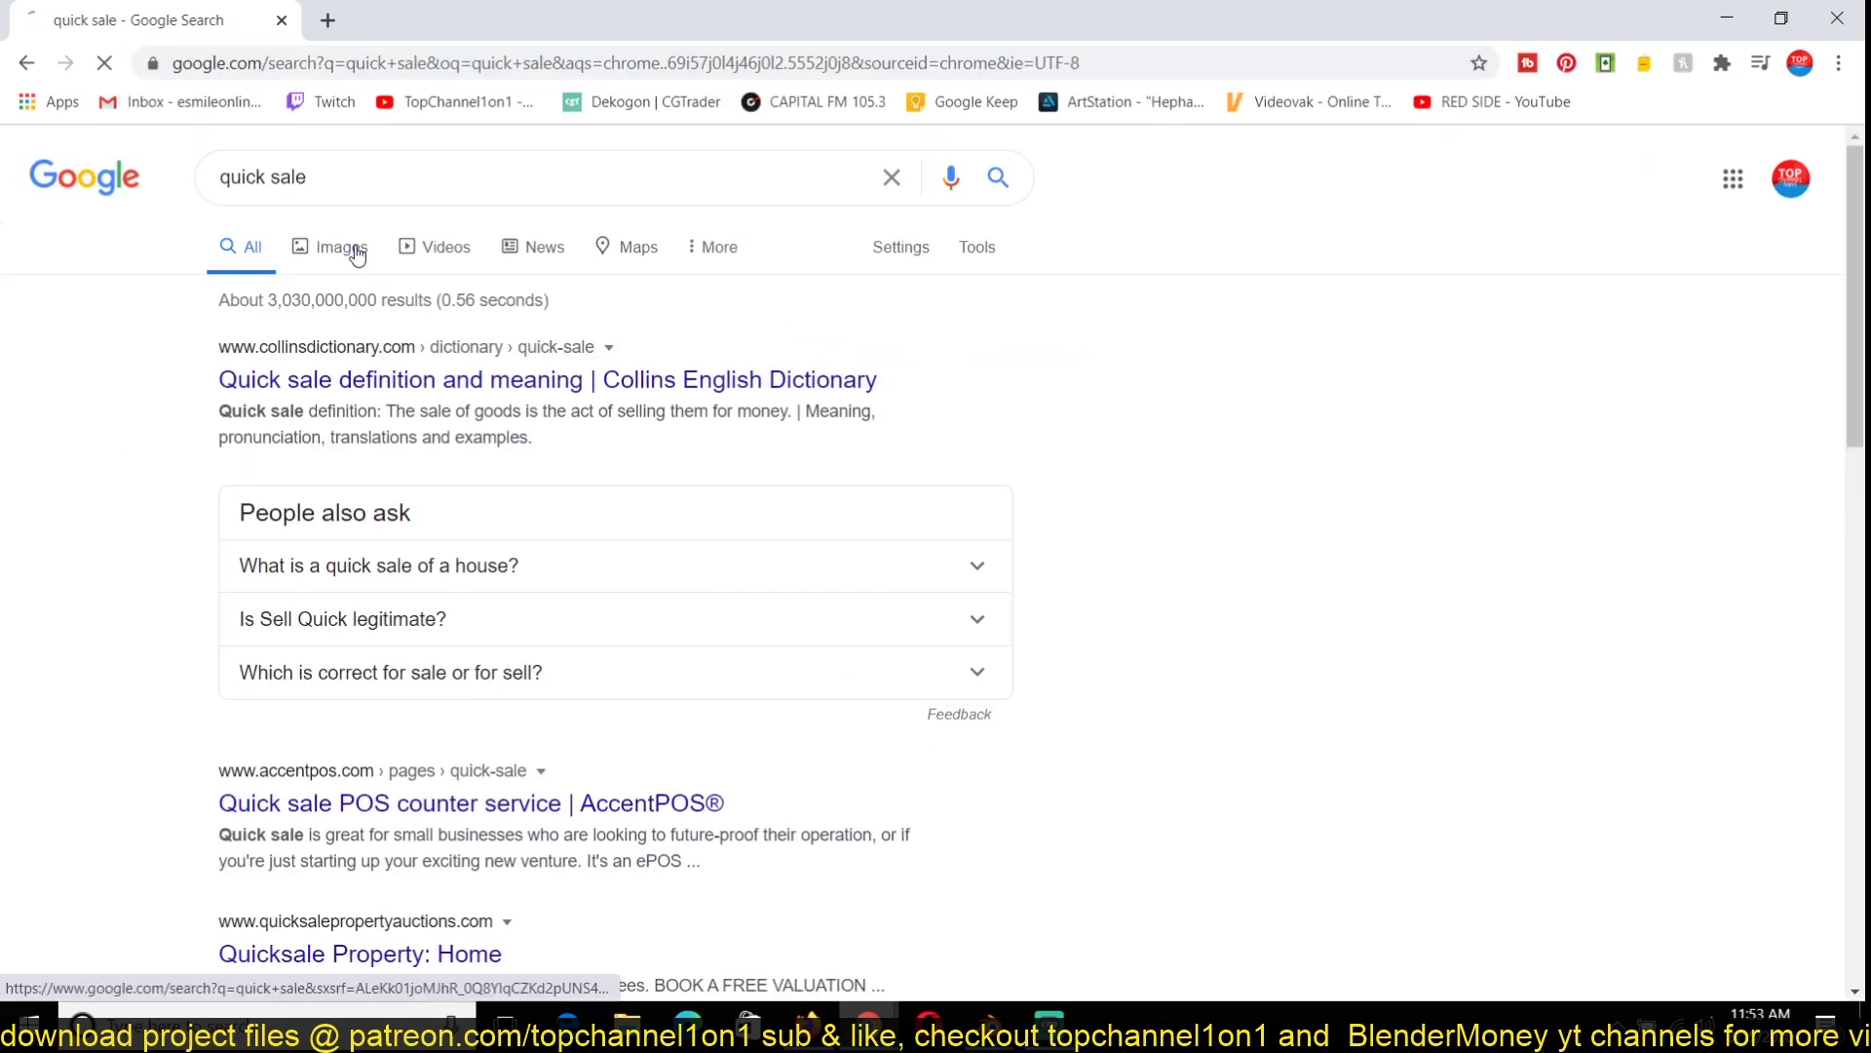
click(350, 250)
scroll(936, 527, down, 5)
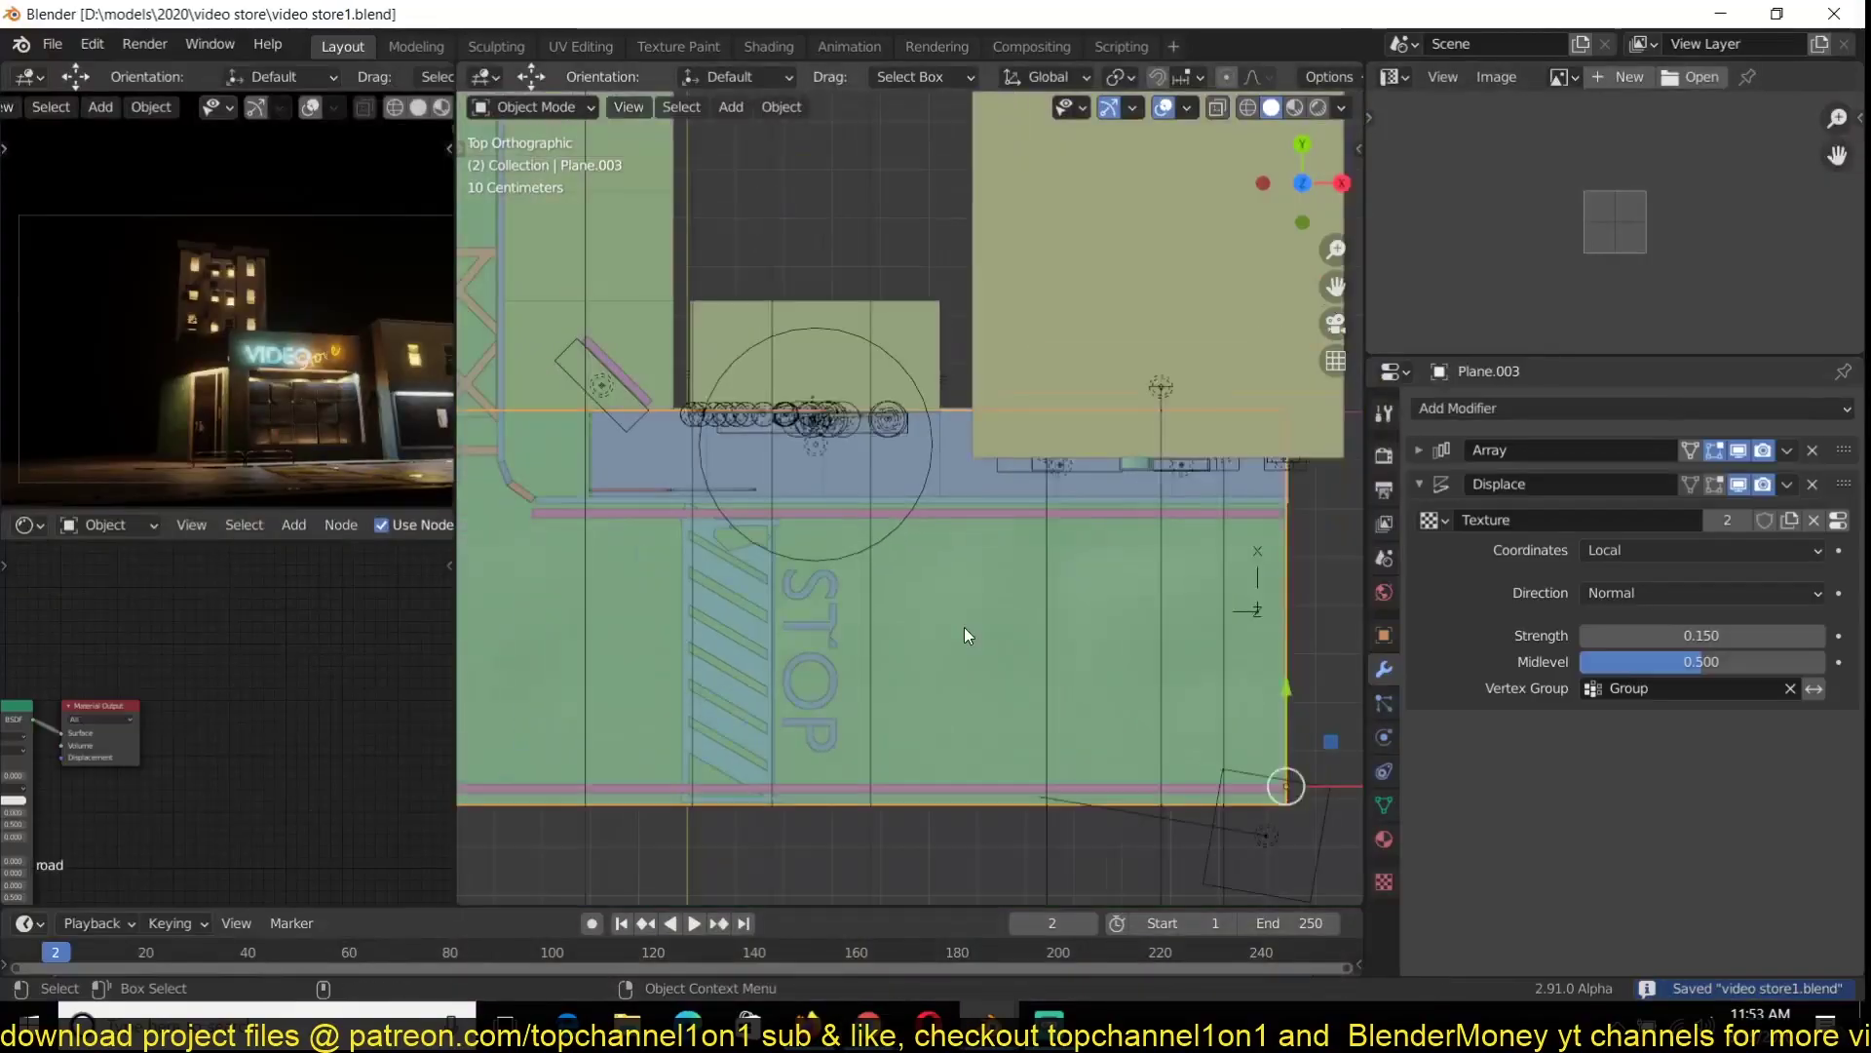
Clear the selection in video store1.blend and display the street scene in Material Preview shading
scroll(962, 628, down, 3)
shift+middle_drag(963, 628, 874, 495)
key(alt+a)
scroll(874, 495, up, 6)
click(1294, 107)
shift+middle_drag(546, 585, 763, 590)
scroll(828, 585, down, 5)
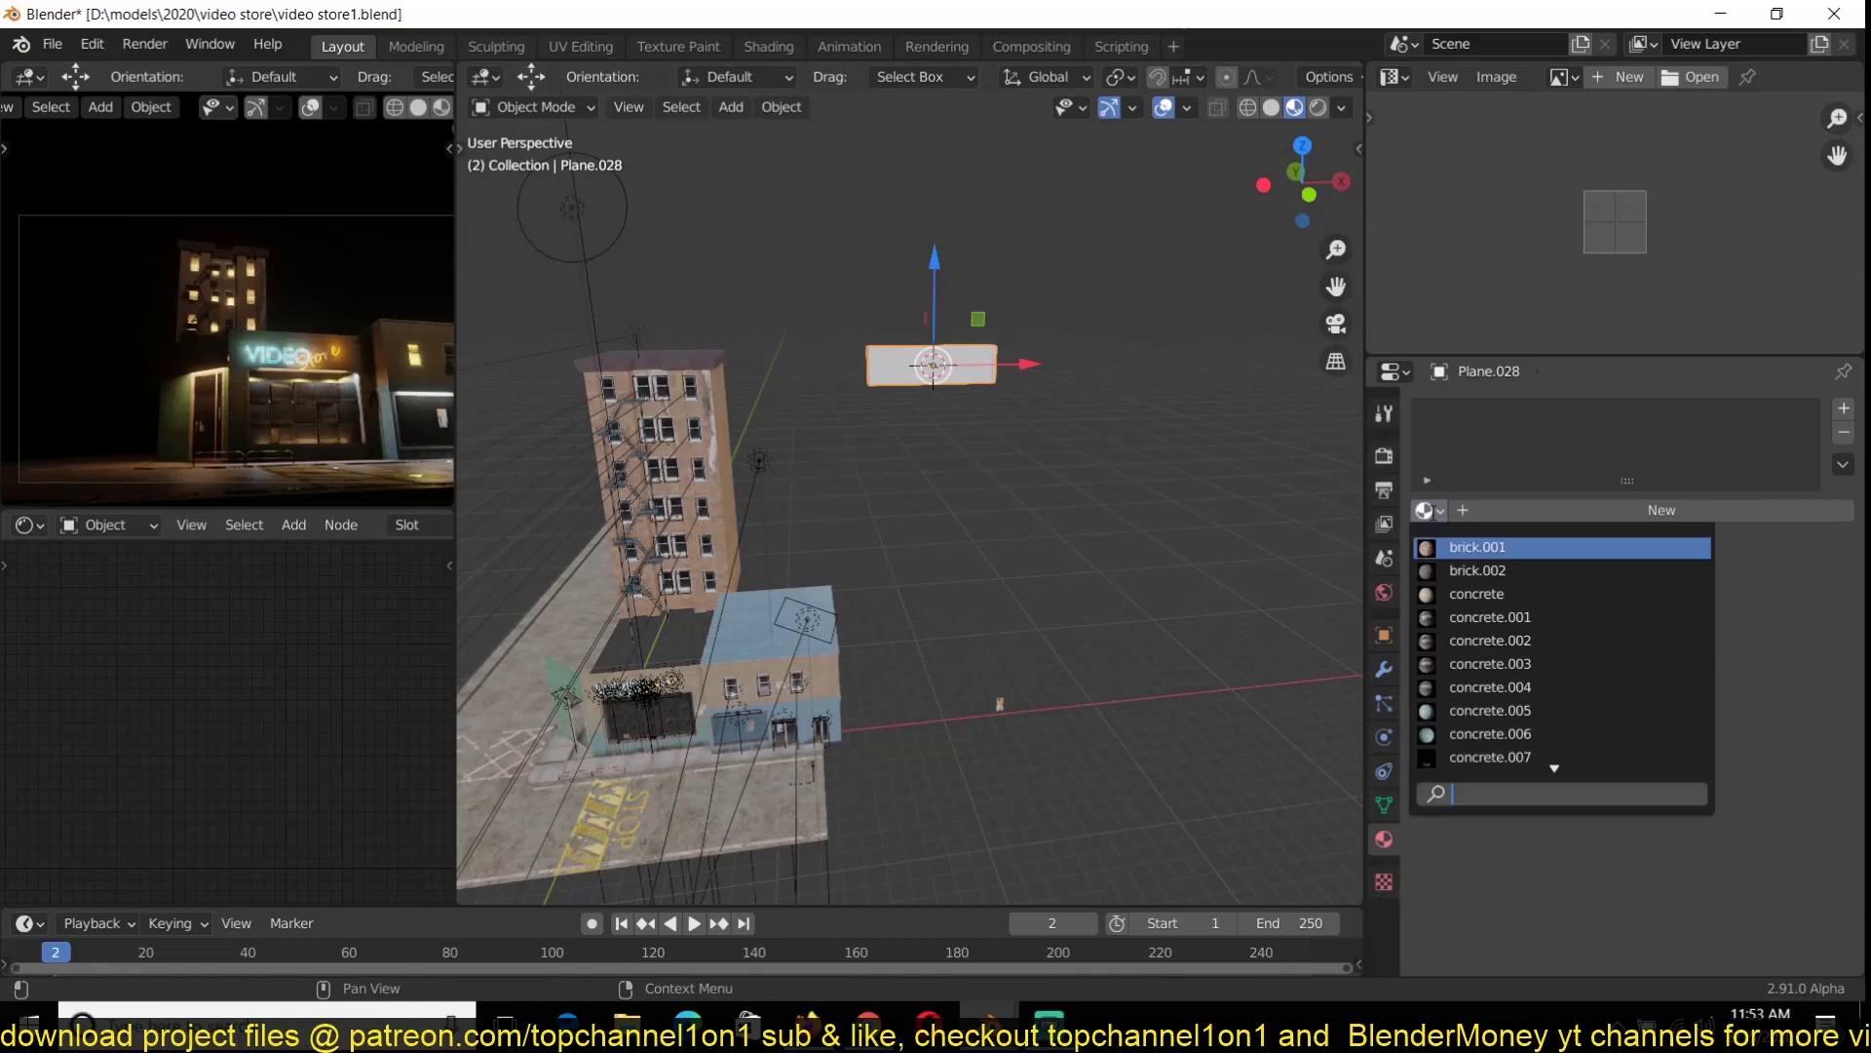
Assign an existing tone poster material to the sign panel Plane.028 and save the file
scroll(1560, 662, down, 5)
click(1491, 572)
click(932, 366)
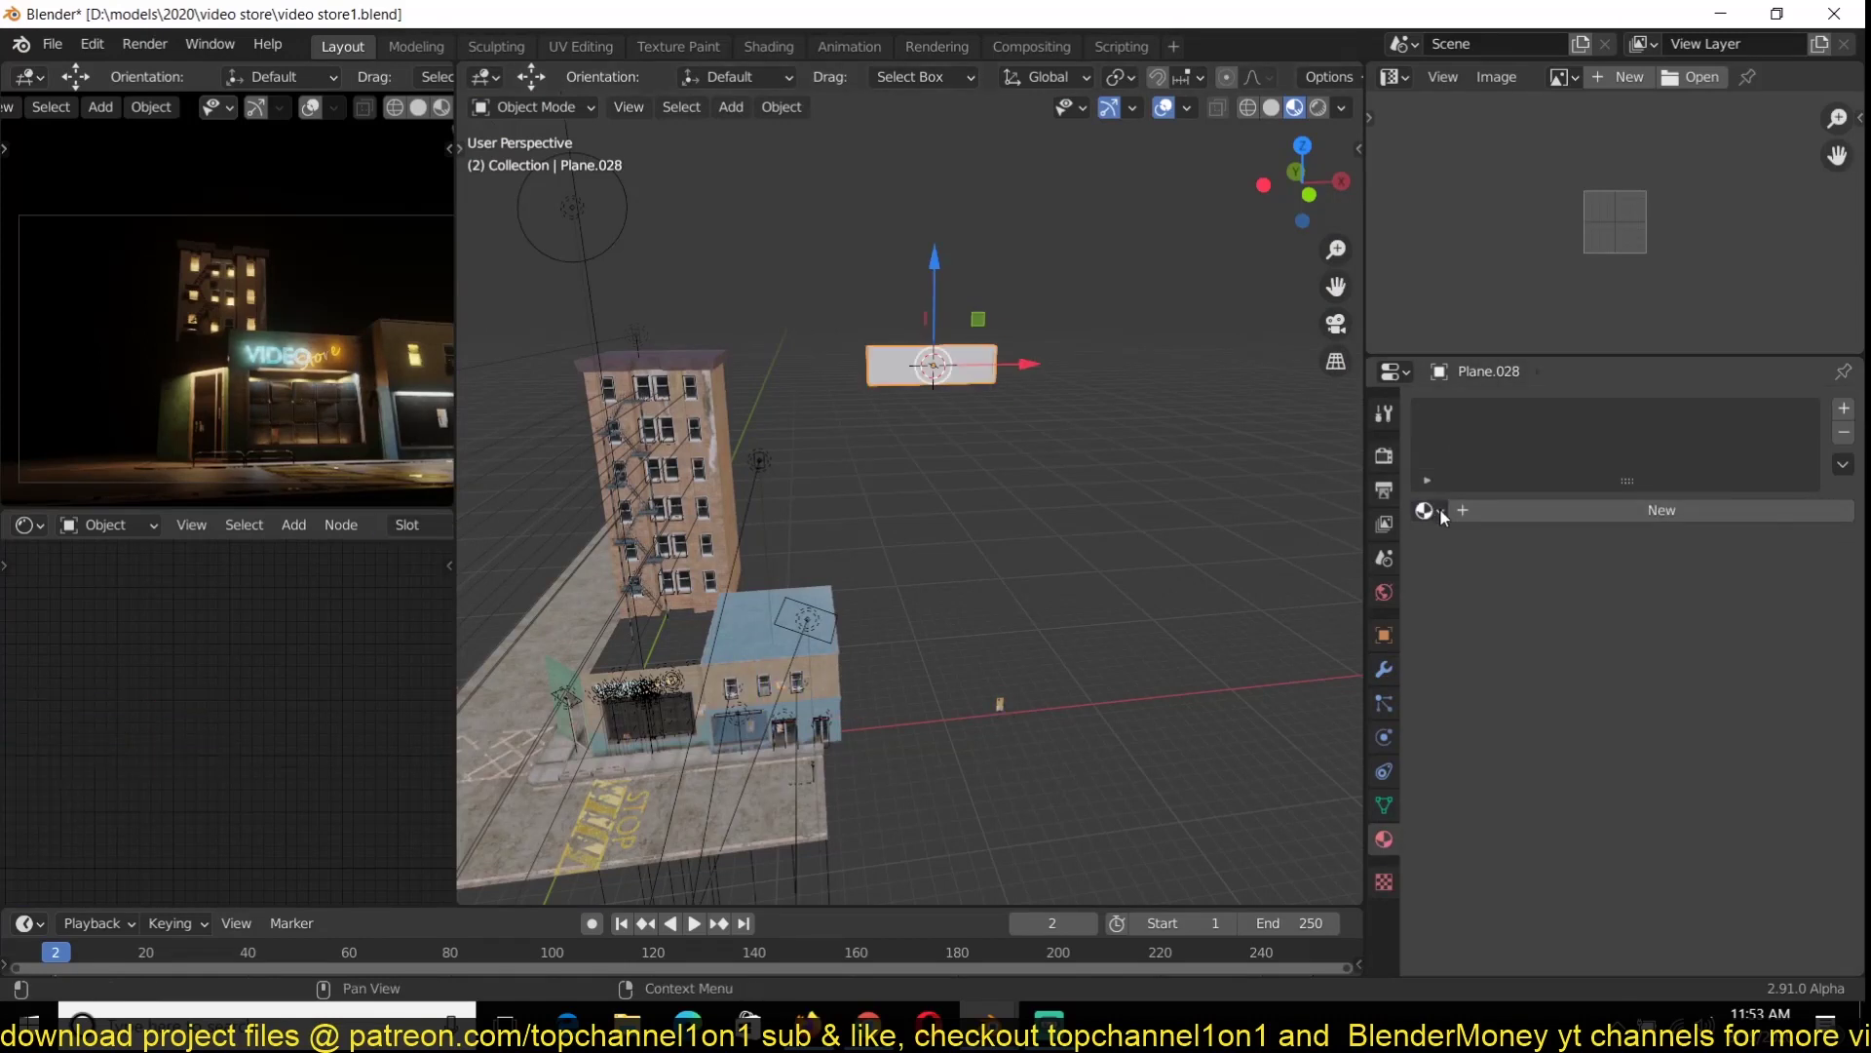
click(1427, 509)
text(tone)
click(1529, 547)
scroll(930, 368, up, 9)
key(ctrl+s)
Make the sign's tone poster material single-user and set its Blend Mode to Opaque
click(1712, 509)
middle_drag(78, 741, 419, 590)
click(1384, 805)
click(1385, 839)
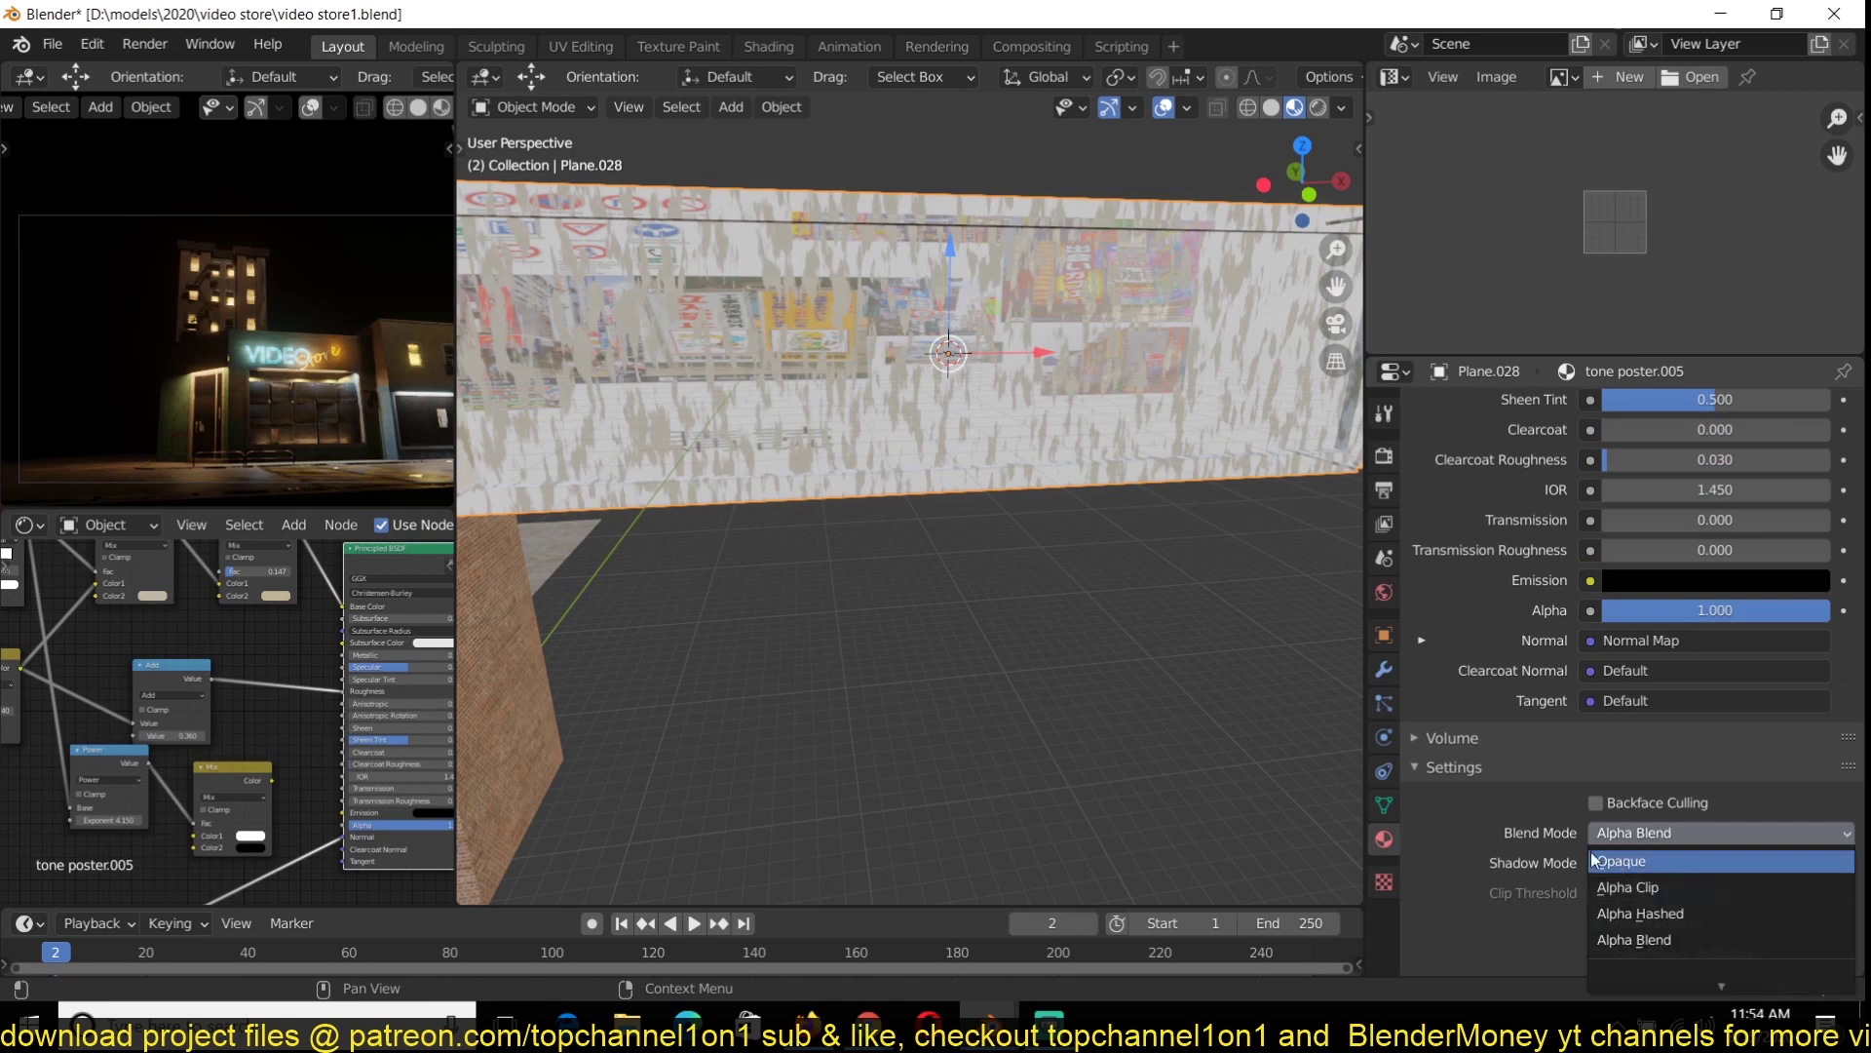
click(1595, 859)
Apply the sign panel's transform and check its UV layout over the signs image
key(ctrl+a)
click(1008, 555)
key(Tab)
middle_drag(1613, 224, 1603, 321)
scroll(1598, 293, up, 2)
key(Tab)
Browse the resouces and new textures folders for an image to replace signs.jpg in the sign's texture node
middle_drag(107, 702, 418, 671)
scroll(253, 697, up, 3)
click(308, 680)
scroll(963, 554, down, 15)
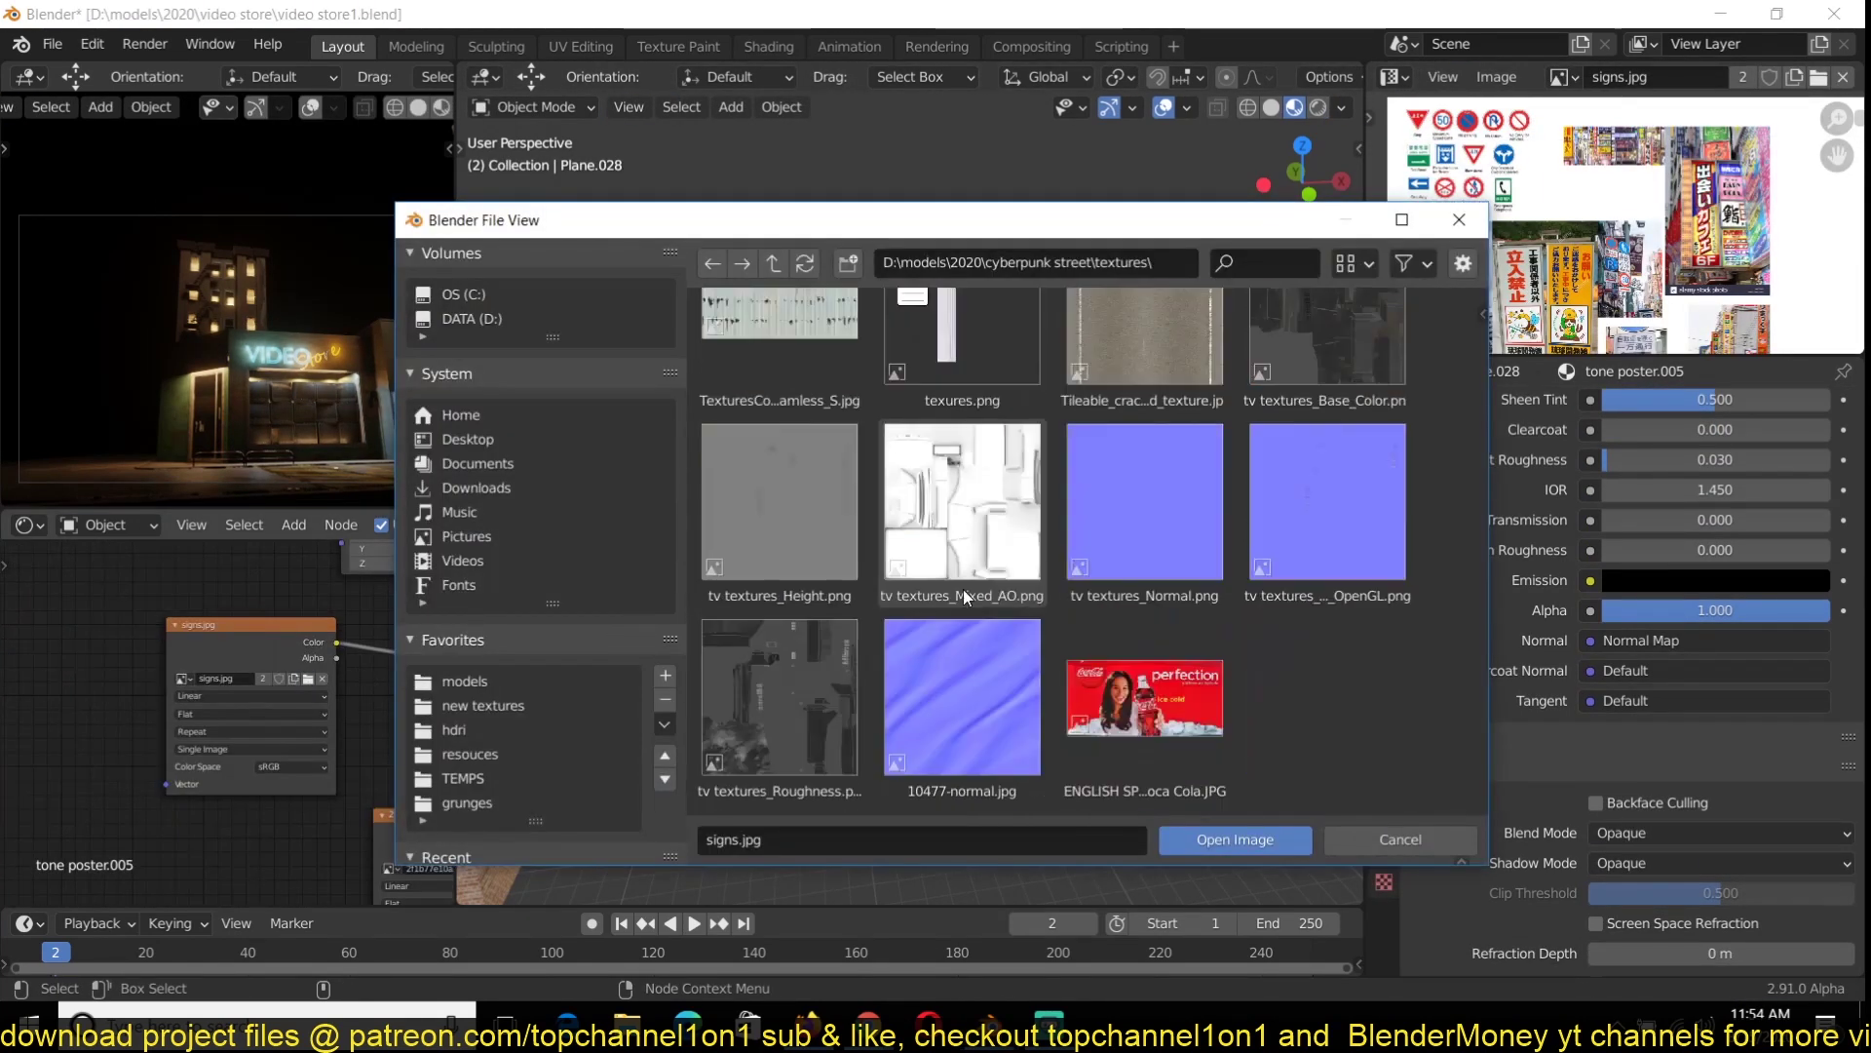
click(773, 264)
click(485, 705)
click(471, 755)
scroll(868, 514, down, 2)
double_click(950, 515)
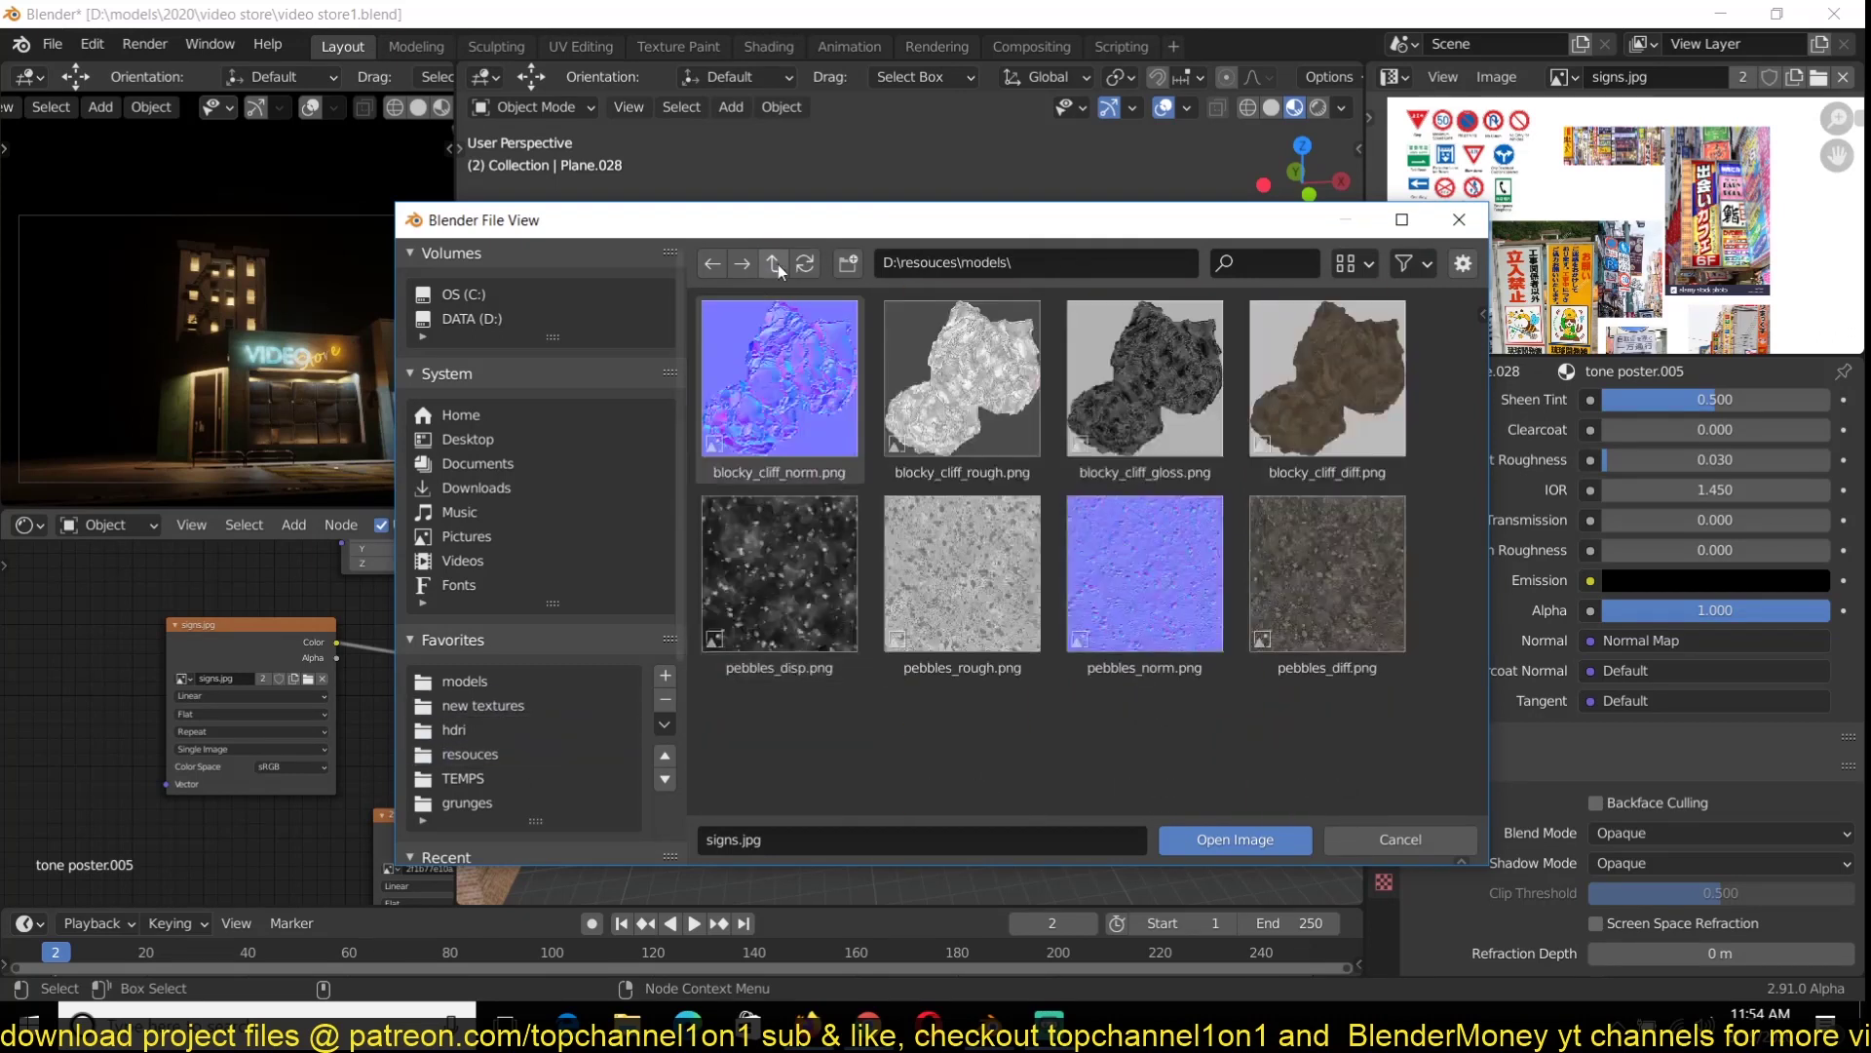
click(775, 264)
click(485, 705)
scroll(785, 421, down, 4)
double_click(786, 421)
scroll(838, 625, down, 2)
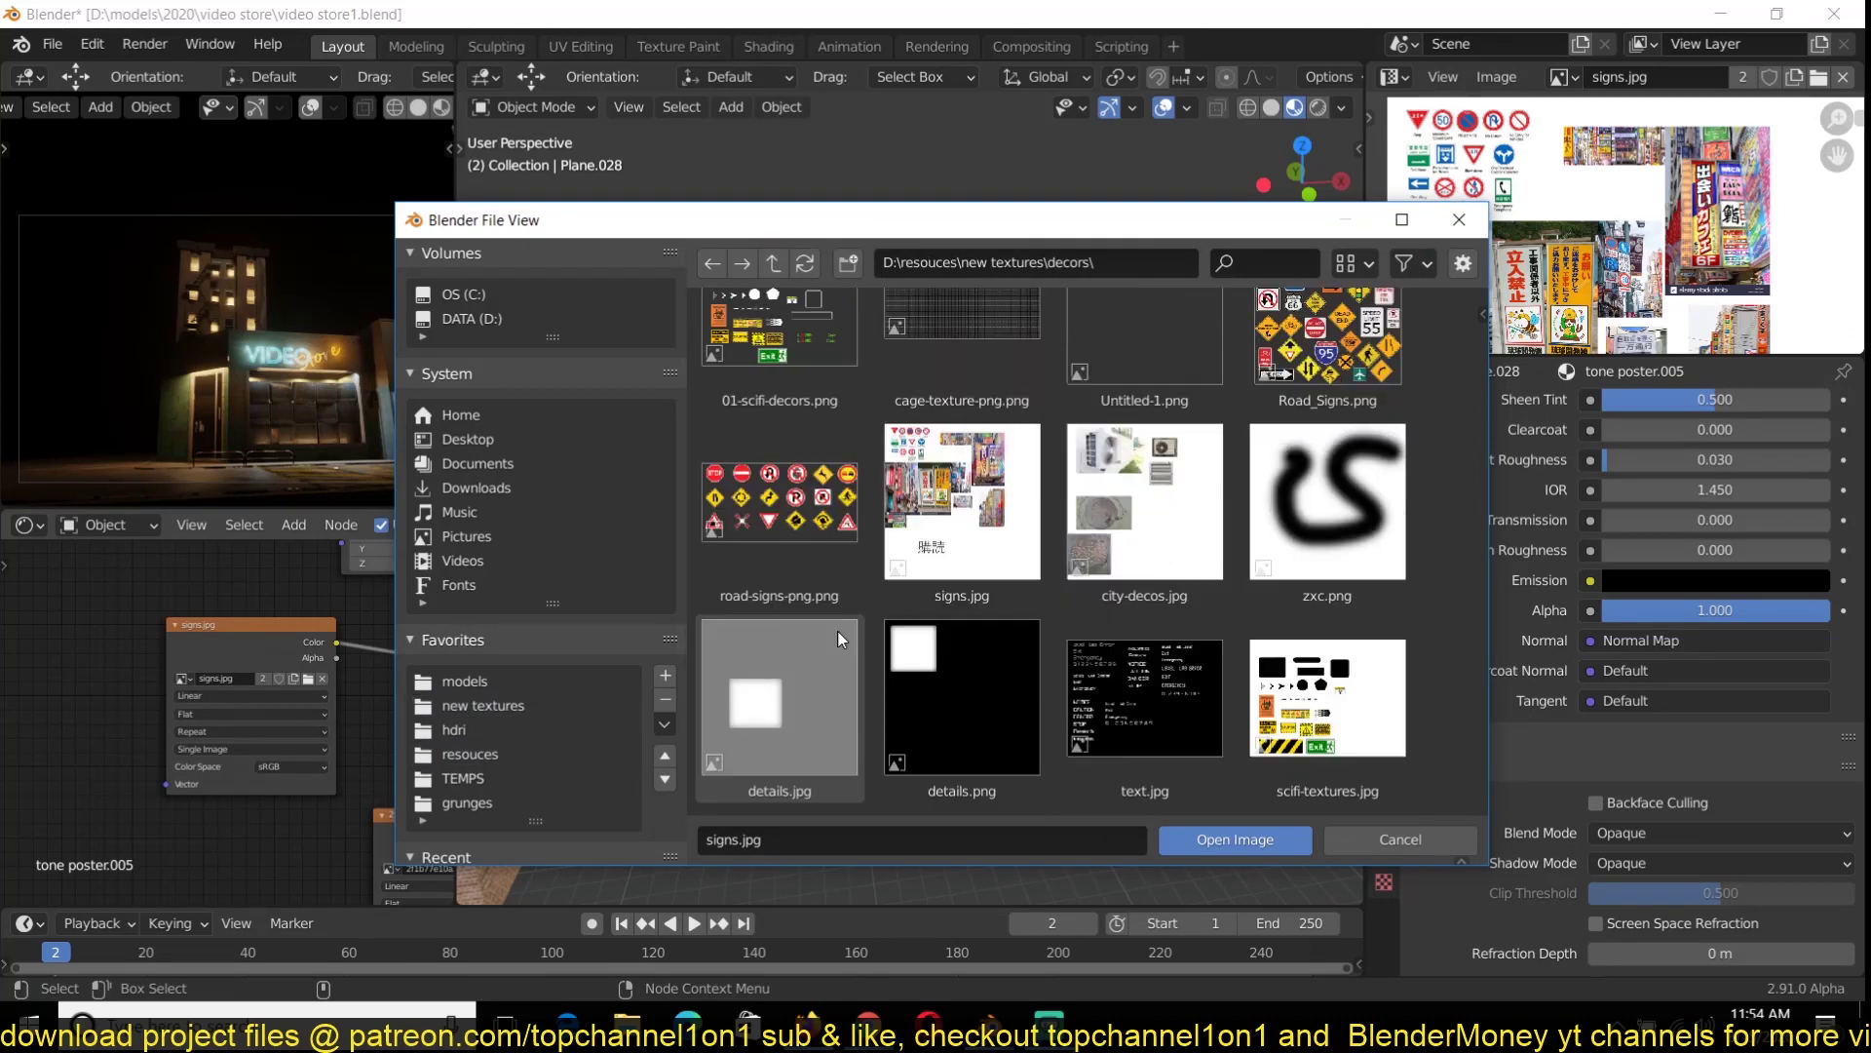
click(1359, 840)
Look through the web image results and open the file browser for the sign's signs.jpg texture node
click(868, 1025)
scroll(827, 711, down, 20)
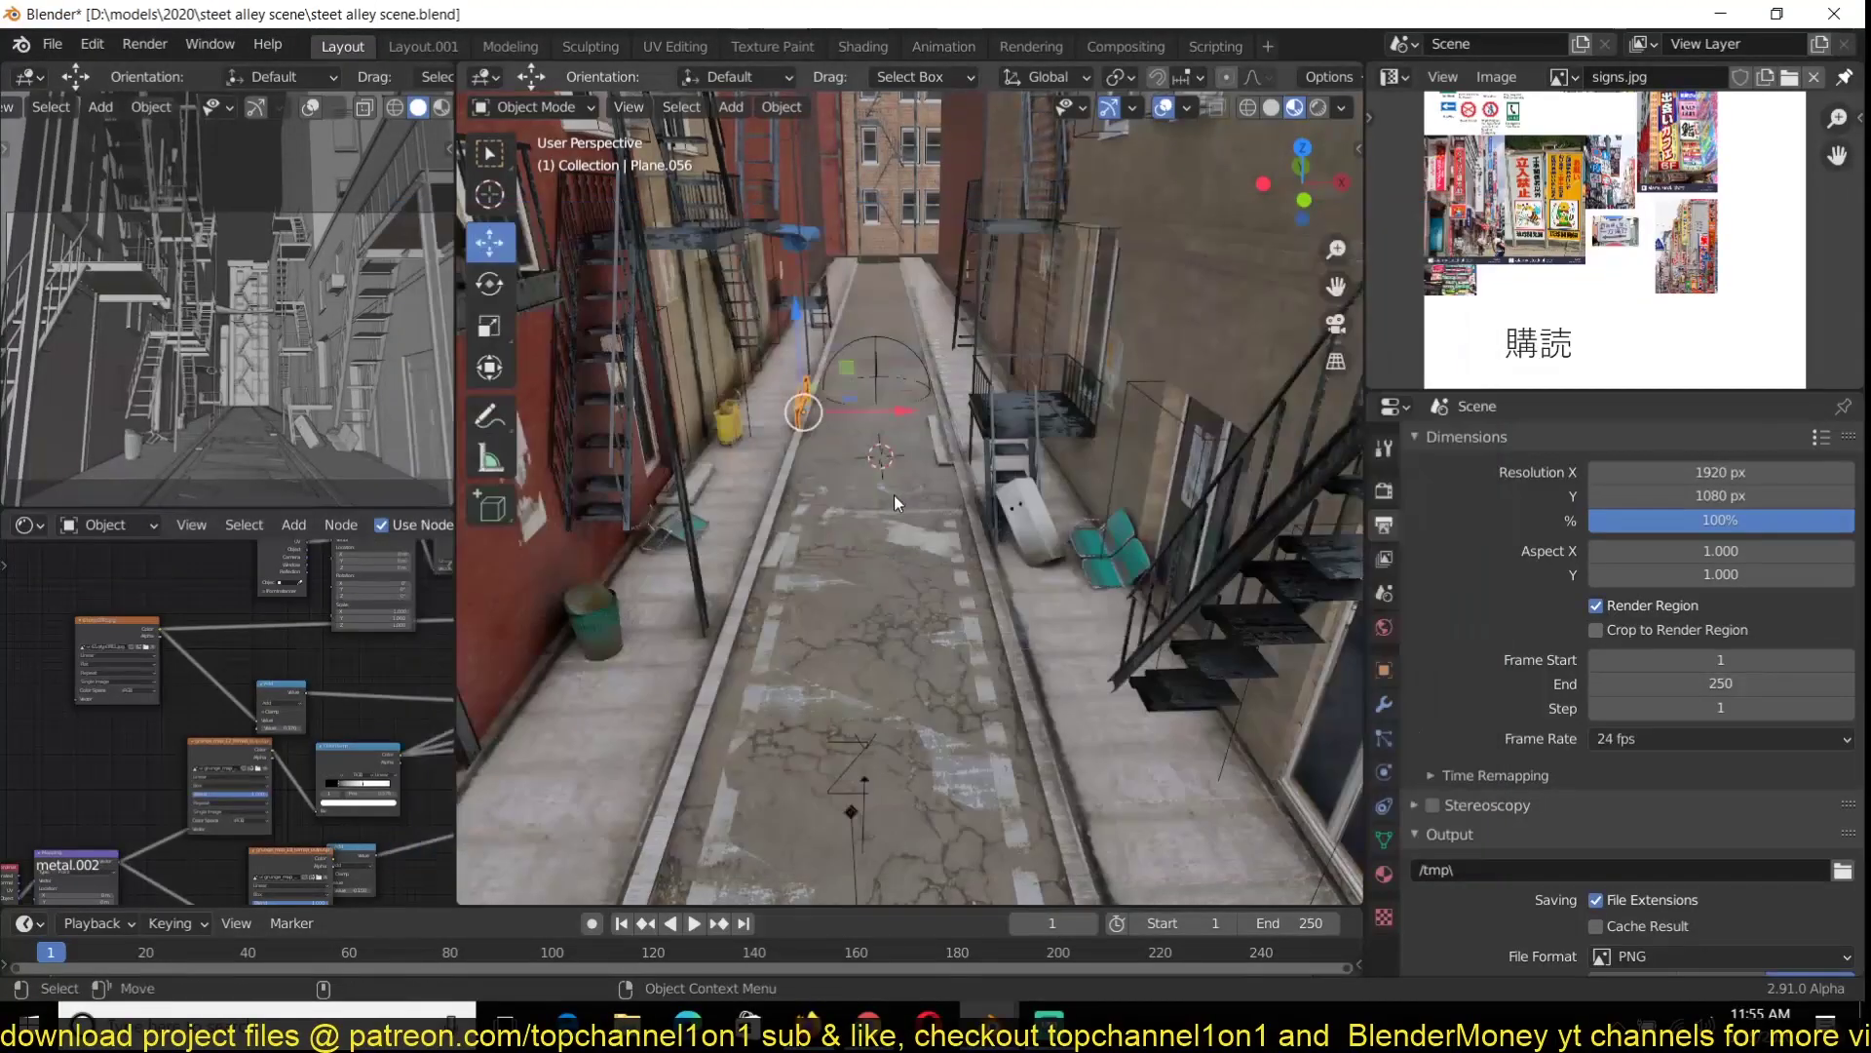
key(KP_Decimal)
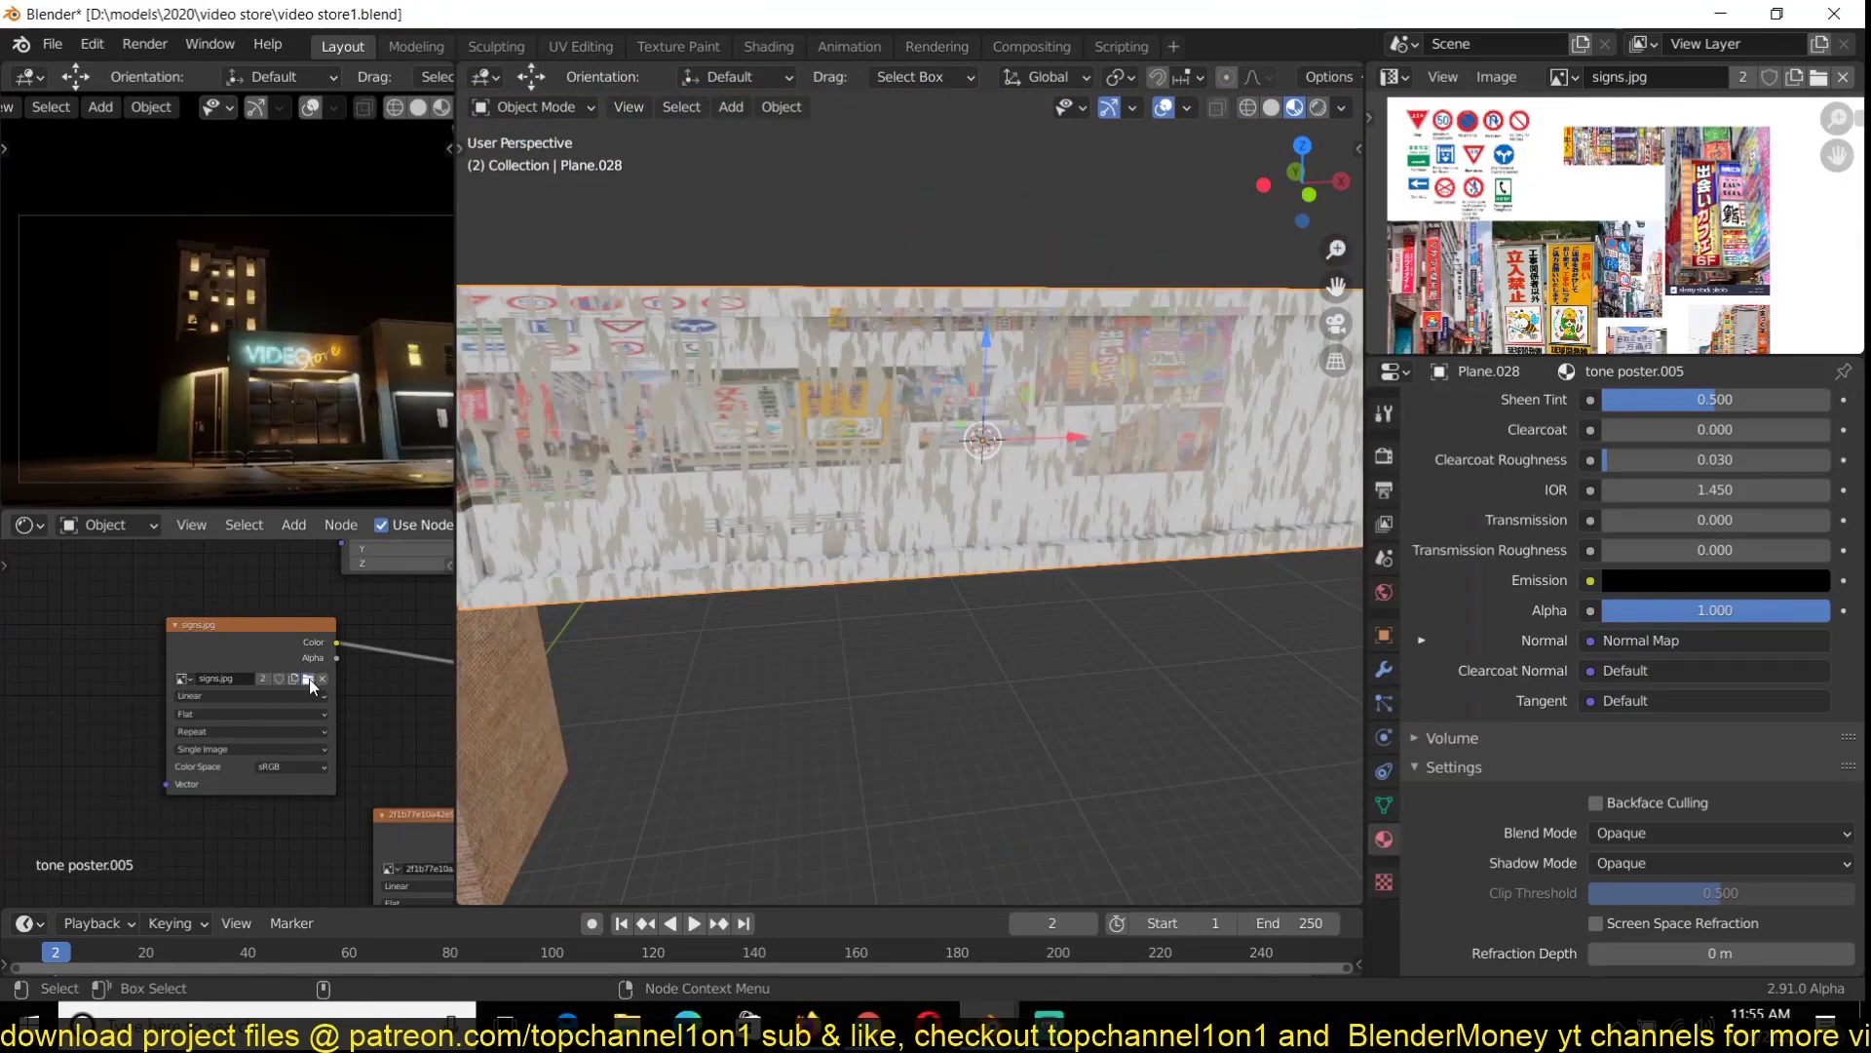
click(308, 679)
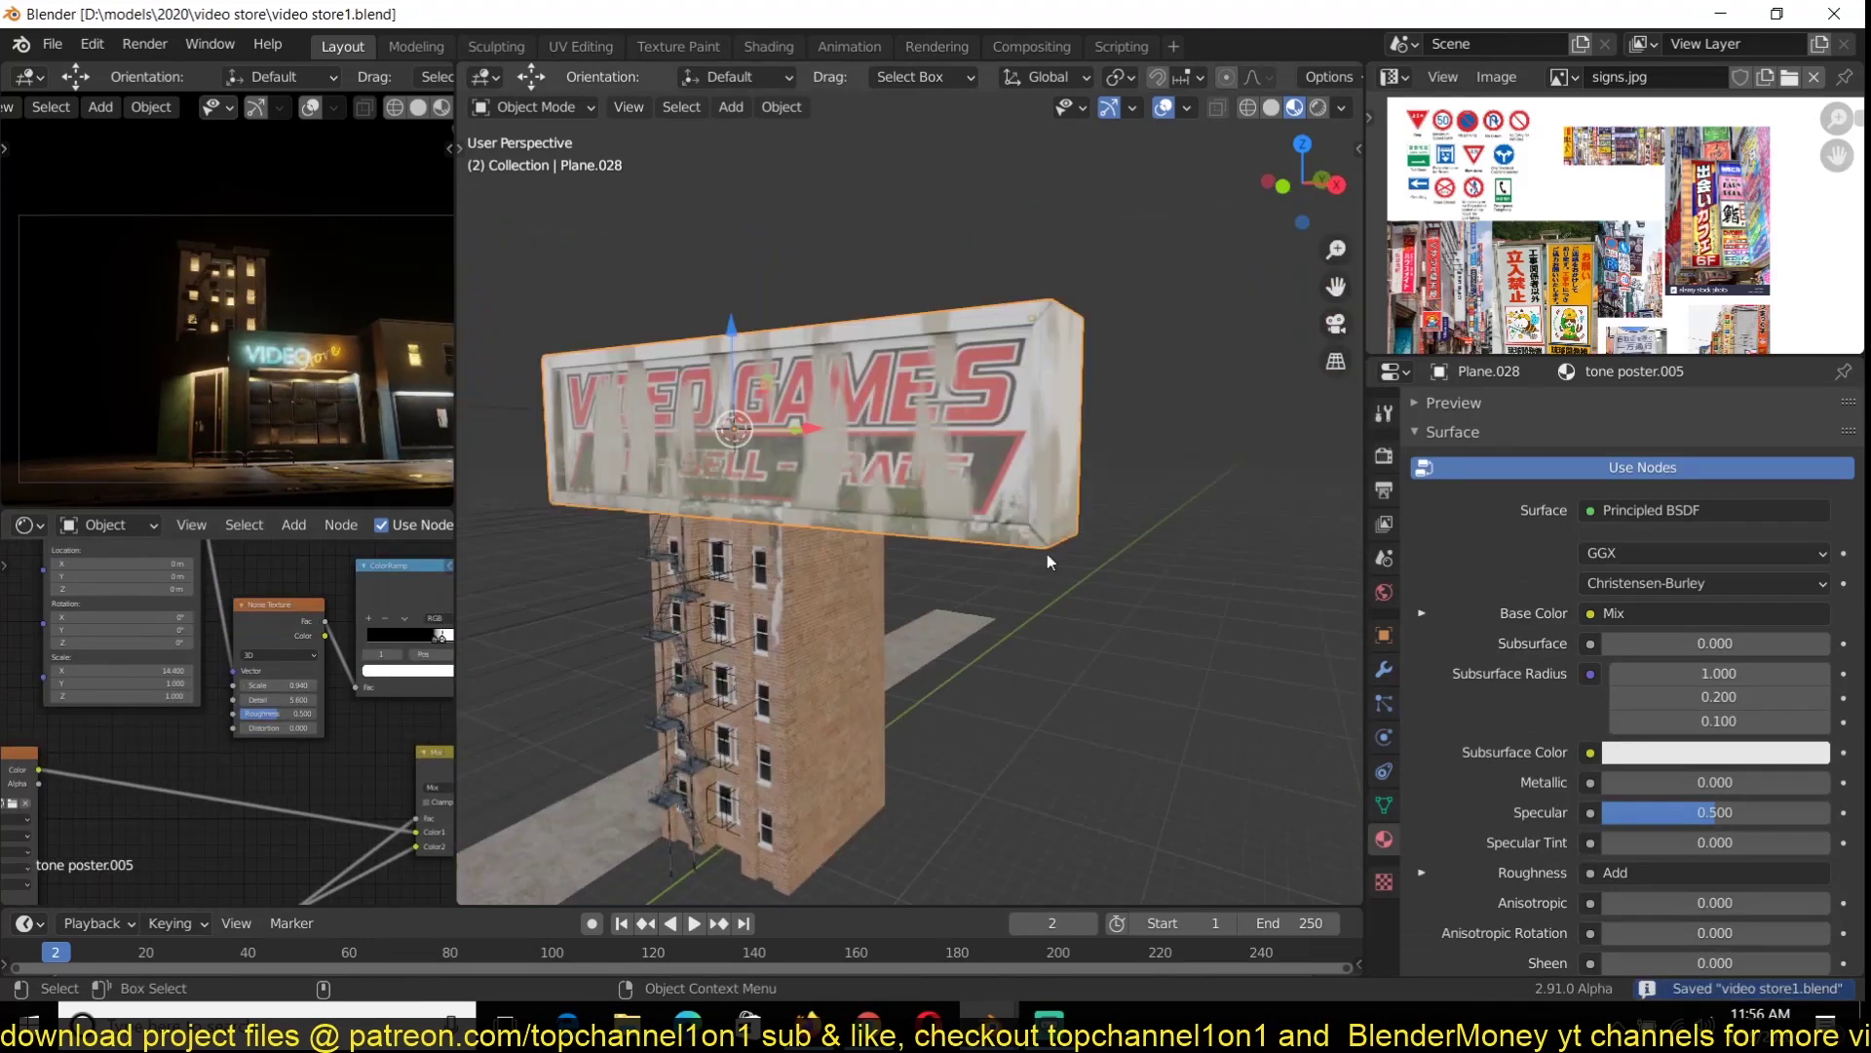
Set the Add node feeding the sign material's roughness to 0.260 and save the file
scroll(1618, 546, up, 4)
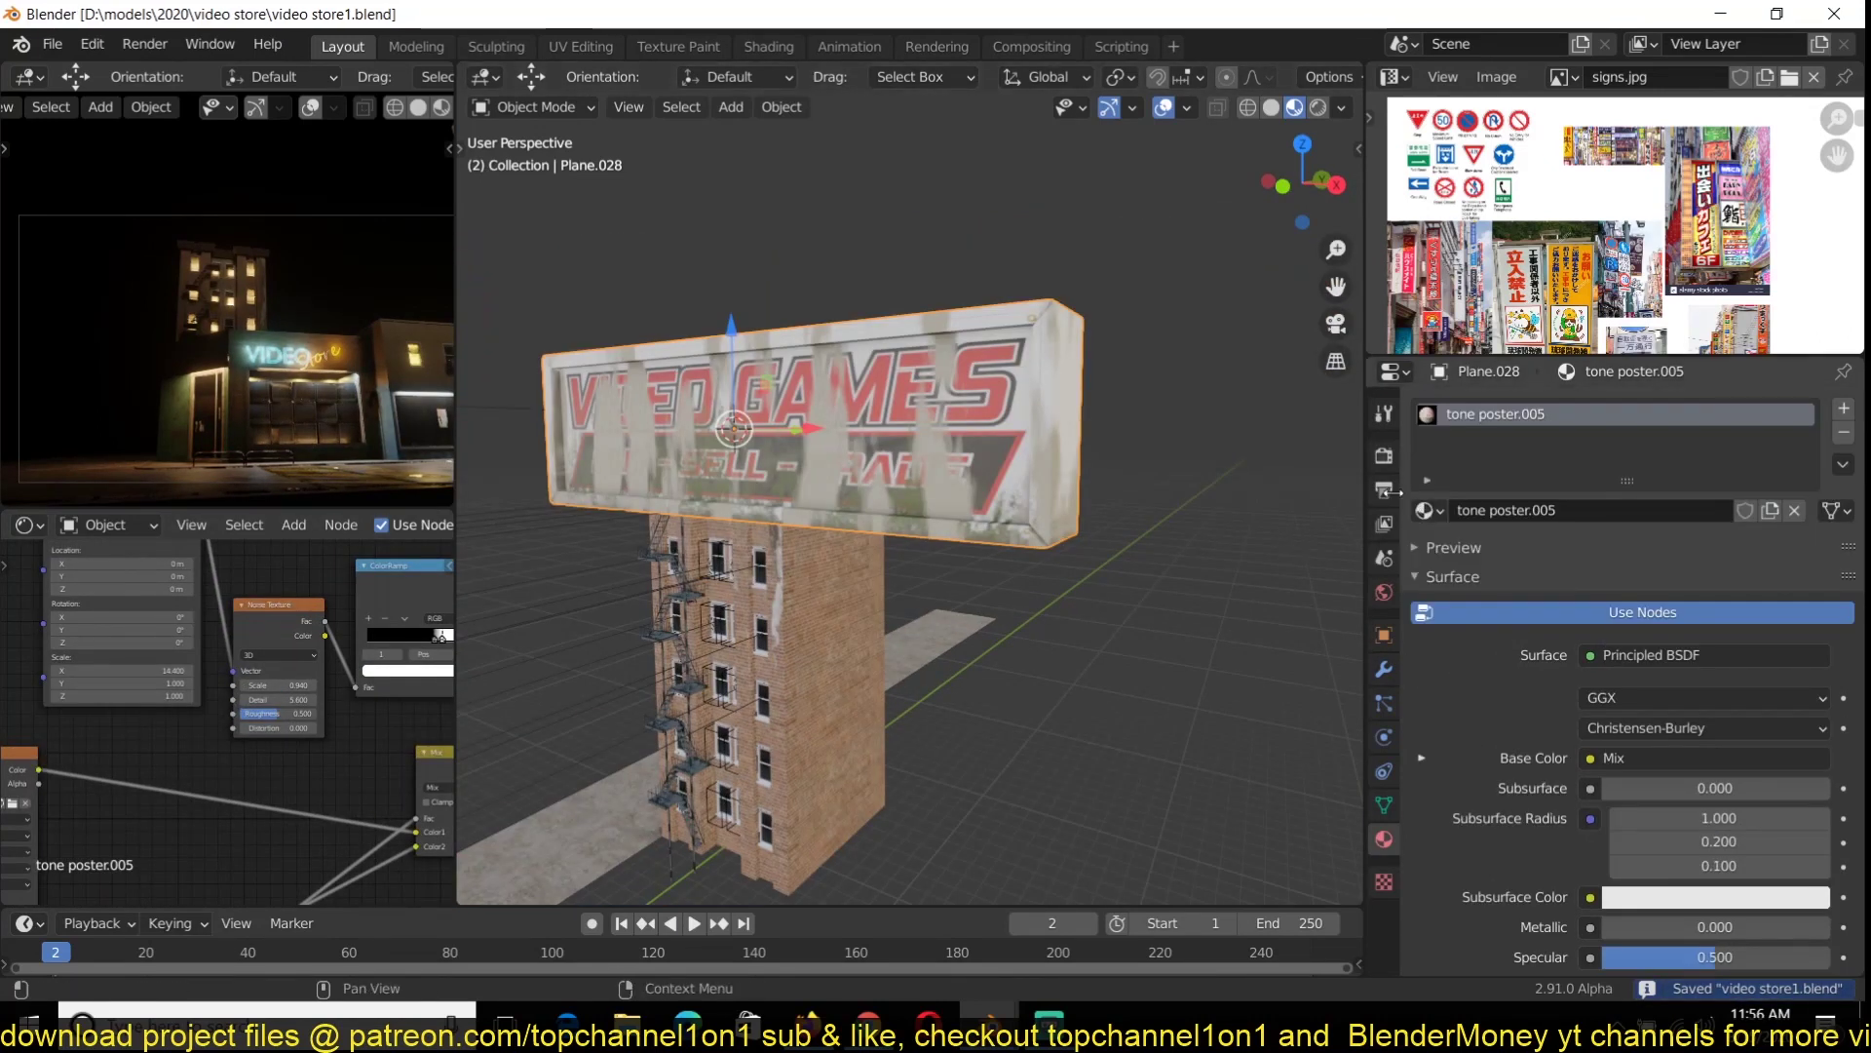
scroll(182, 714, down, 5)
middle_drag(844, 508, 989, 493)
scroll(990, 493, up, 5)
middle_drag(32, 766, 99, 729)
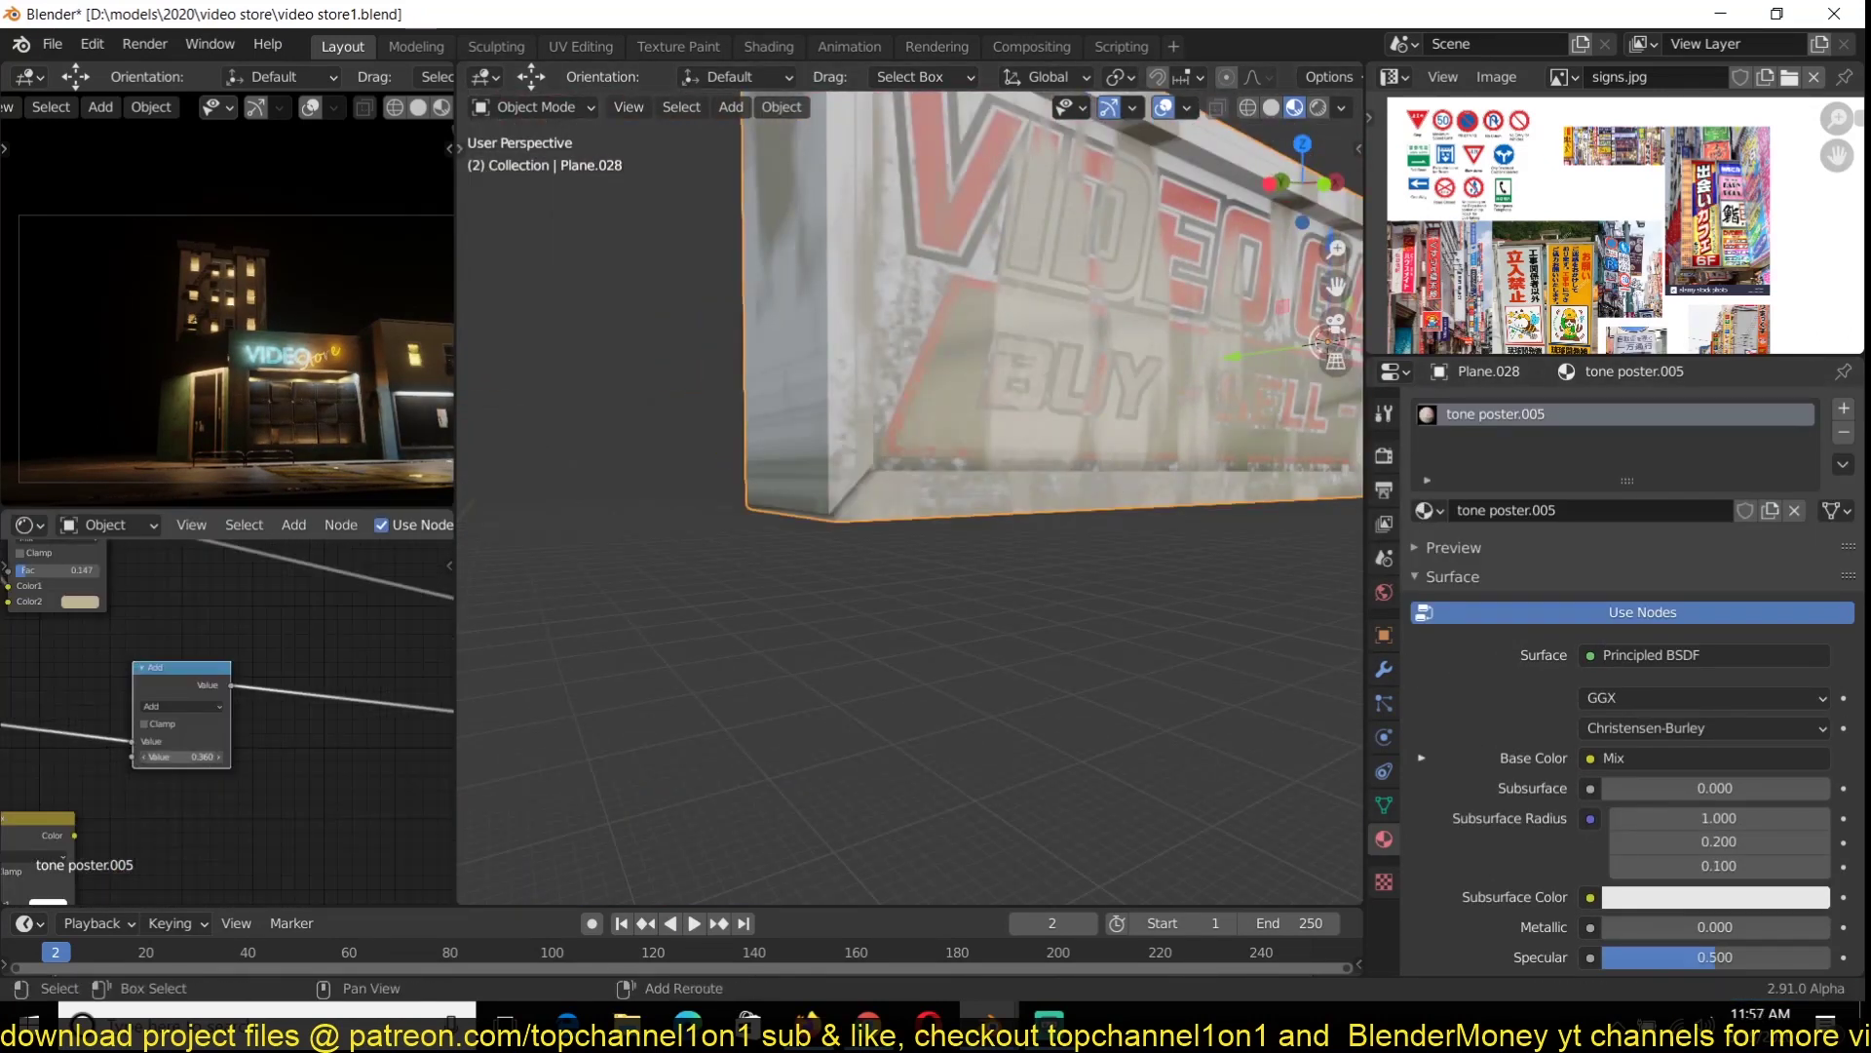
middle_drag(299, 775, 168, 750)
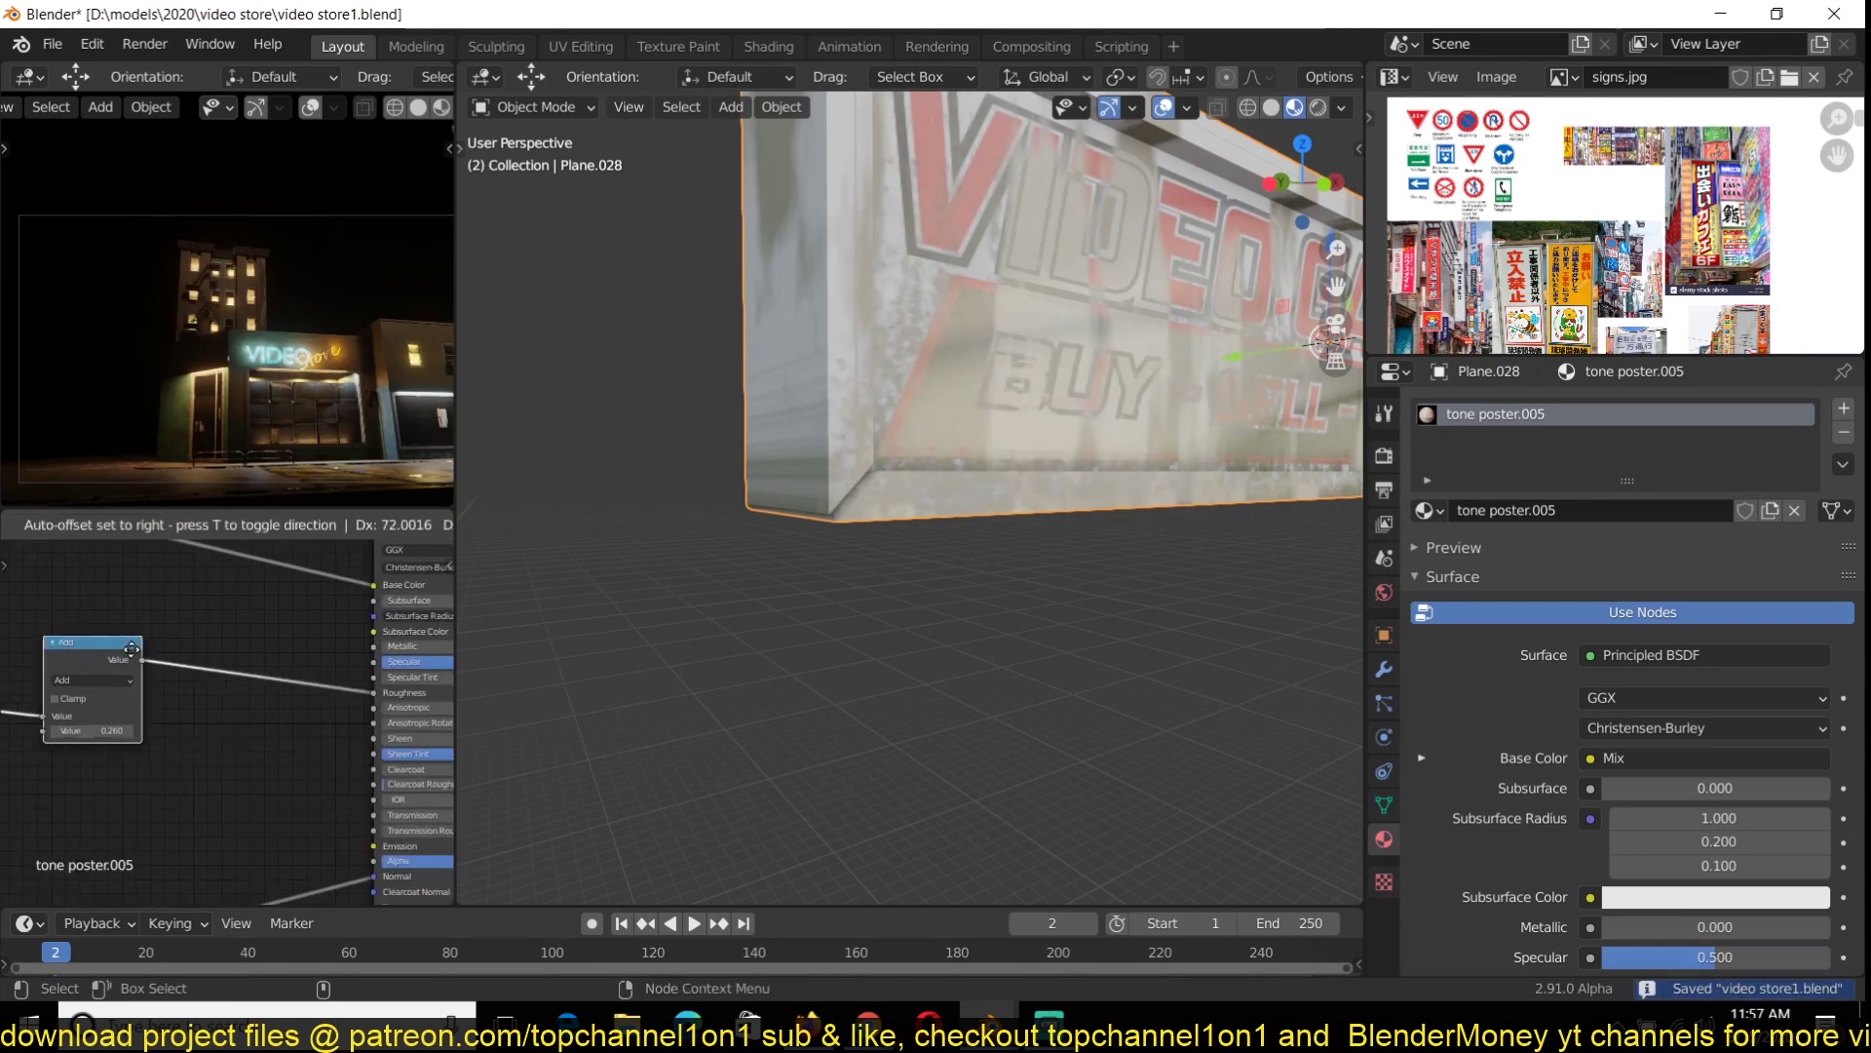
drag(131, 648, 136, 652)
scroll(107, 741, up, 2)
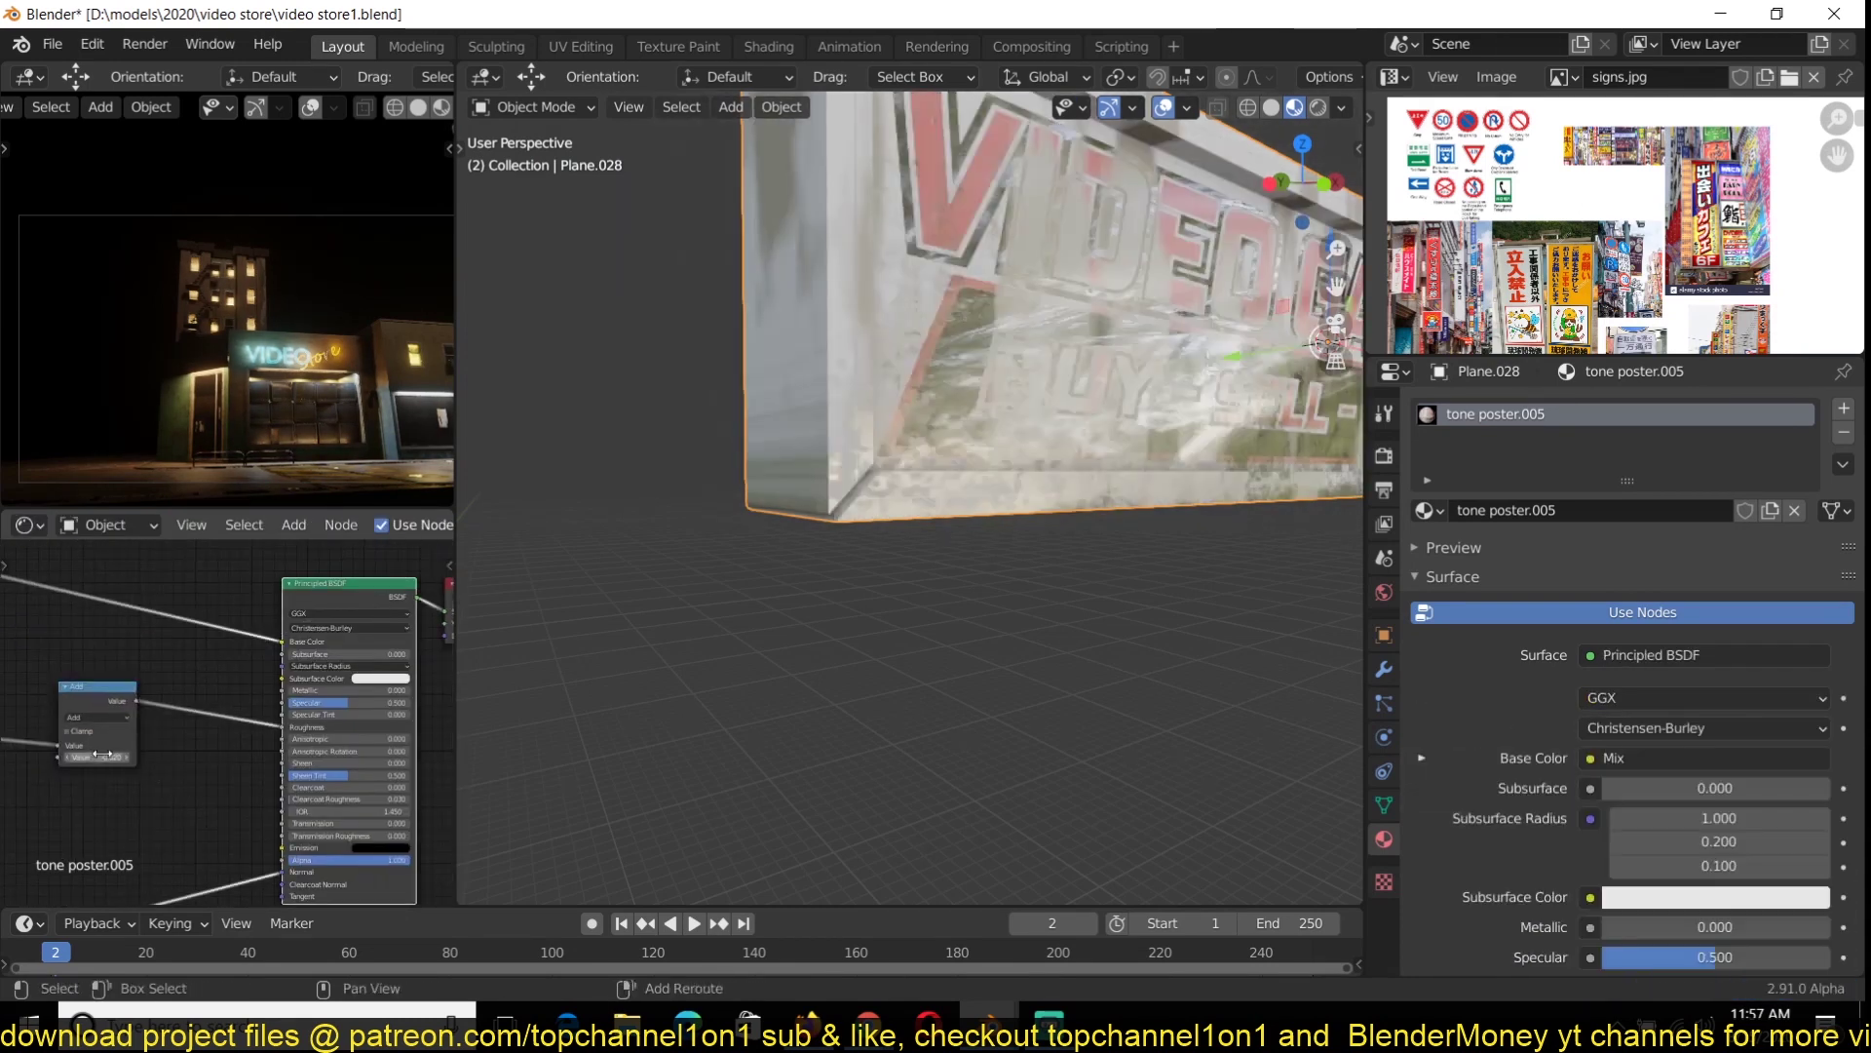
key(ctrl+s)
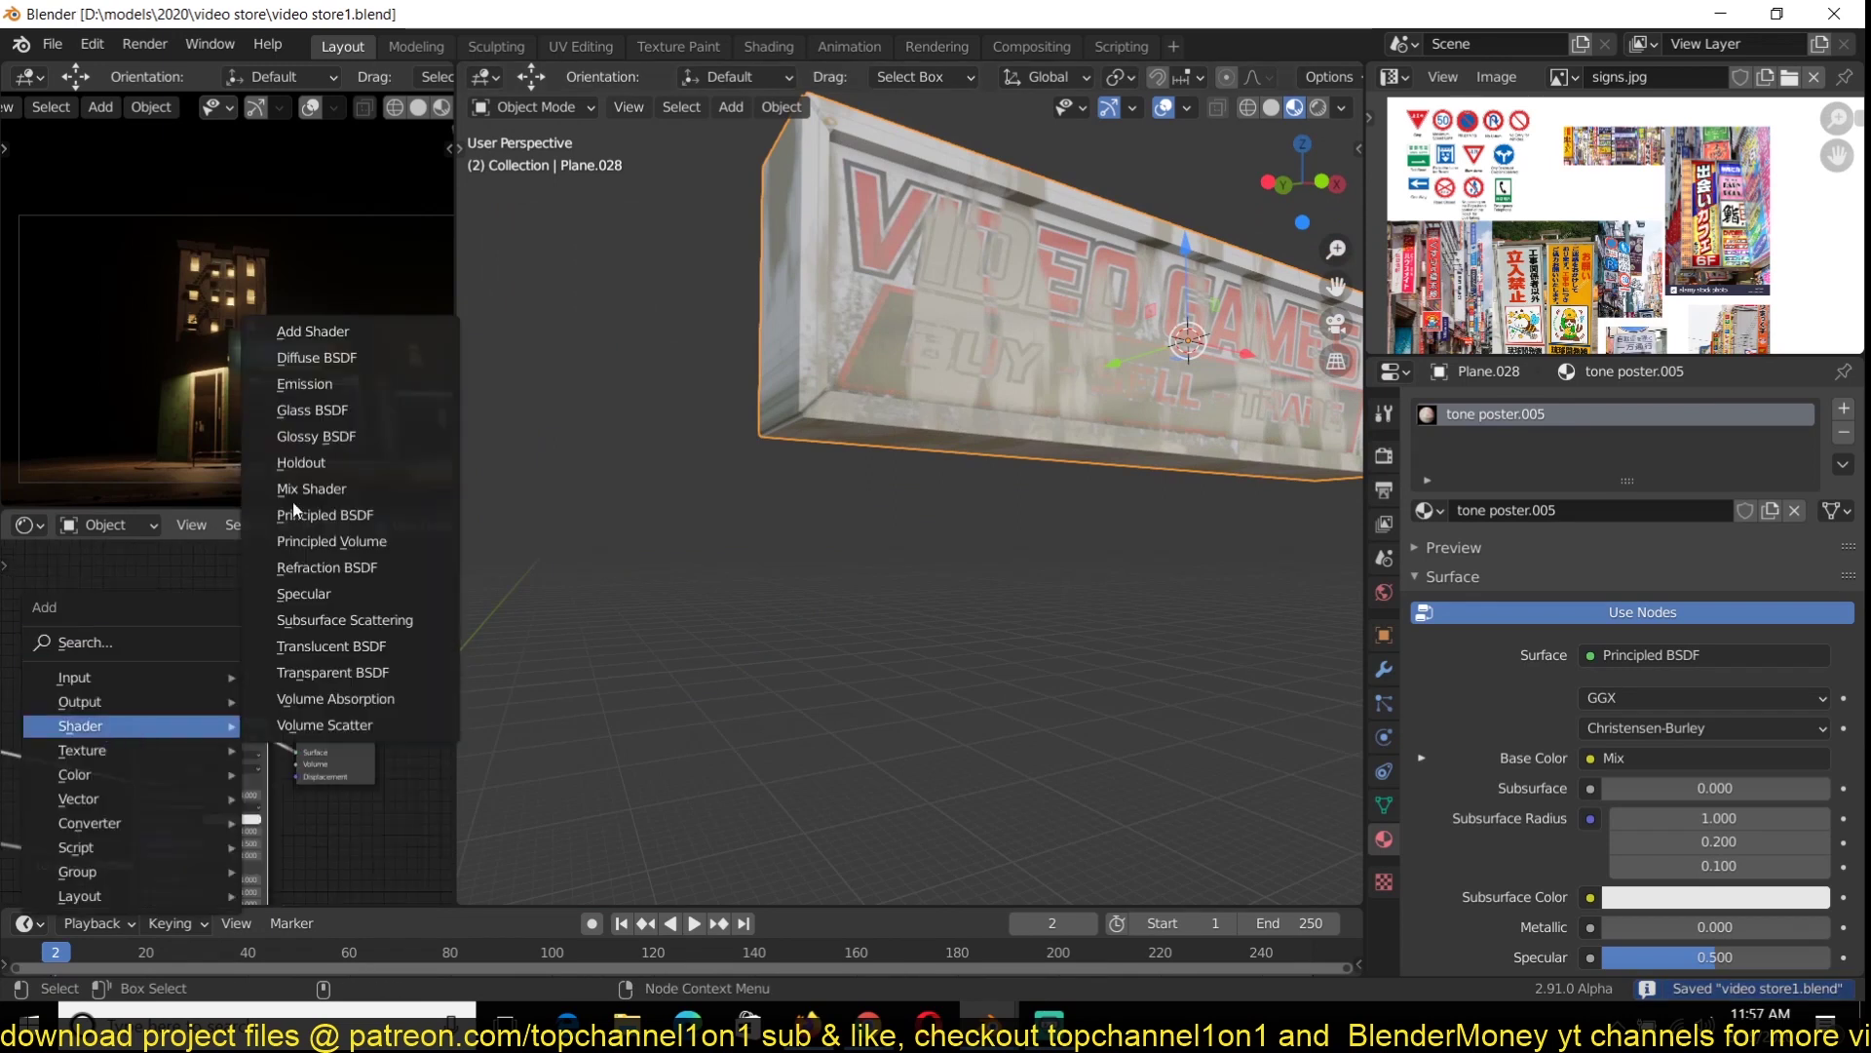
Mix a Translucent BSDF with the Principled BSDF in the sign's material and open the mesh's vertex color settings
click(331, 646)
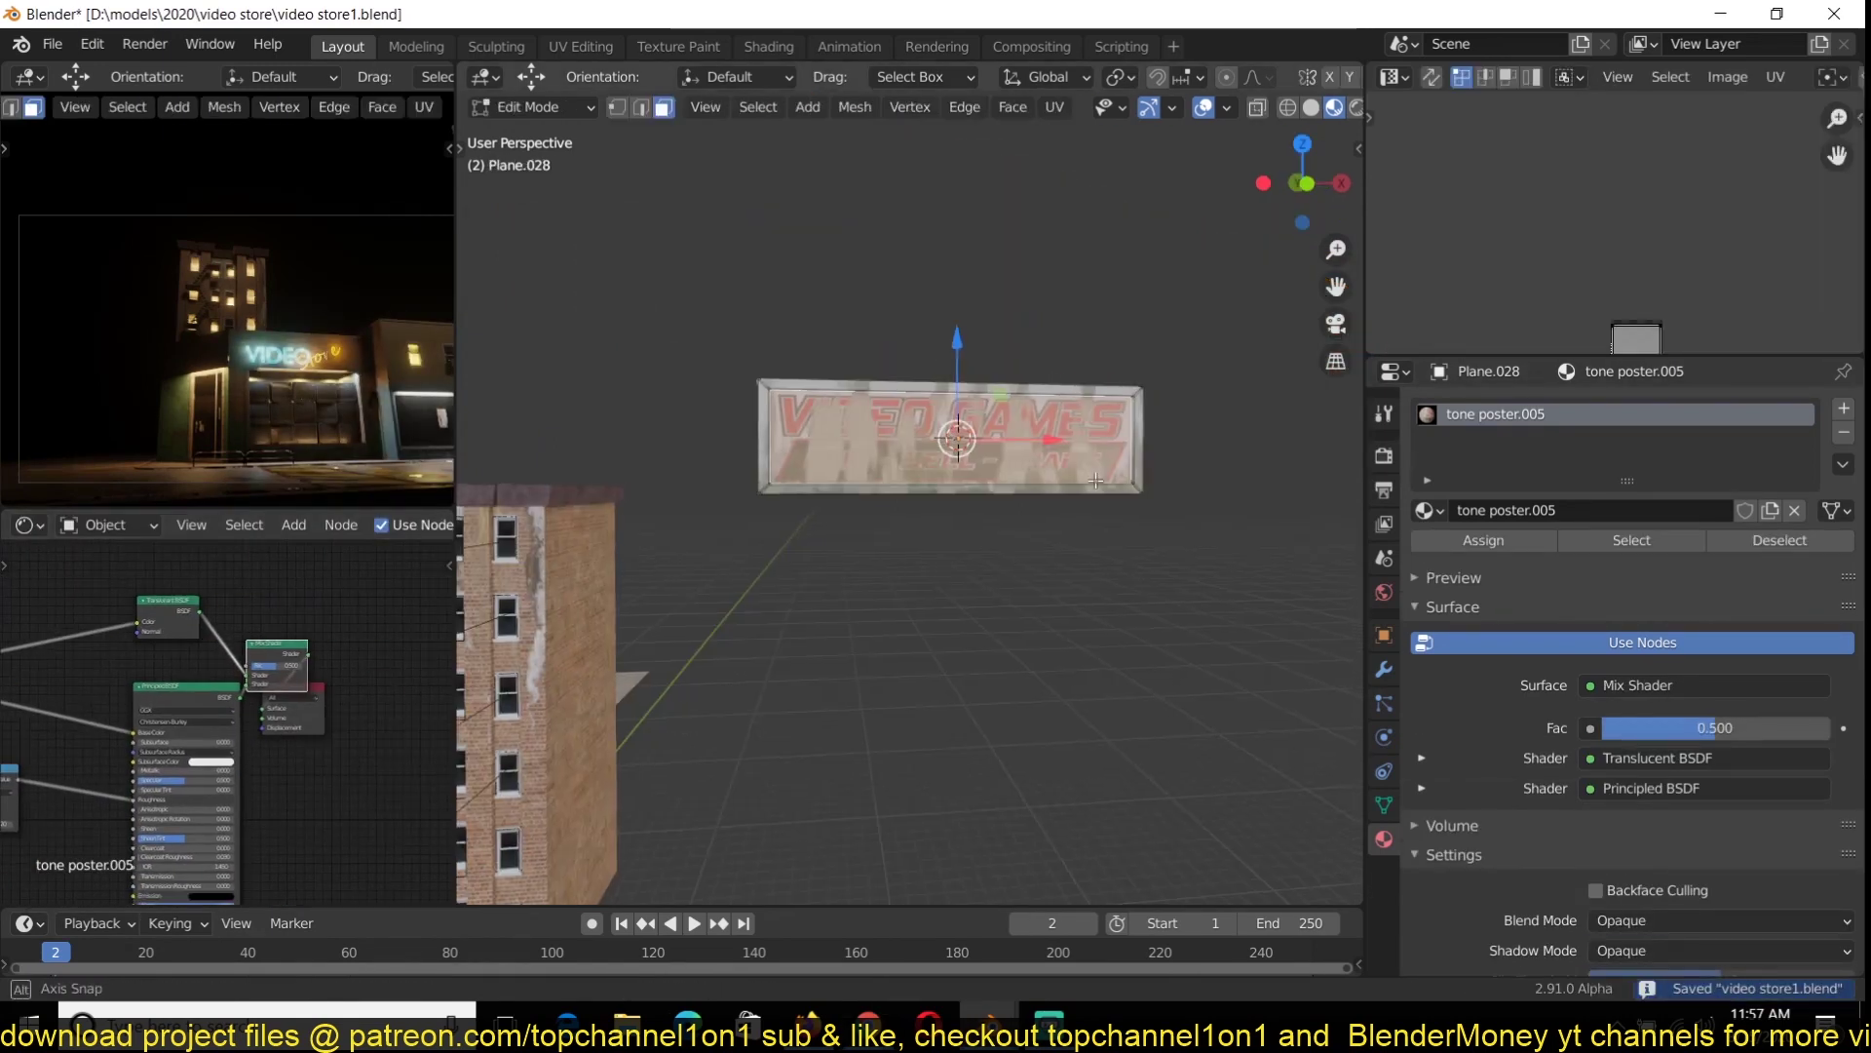
click(1384, 805)
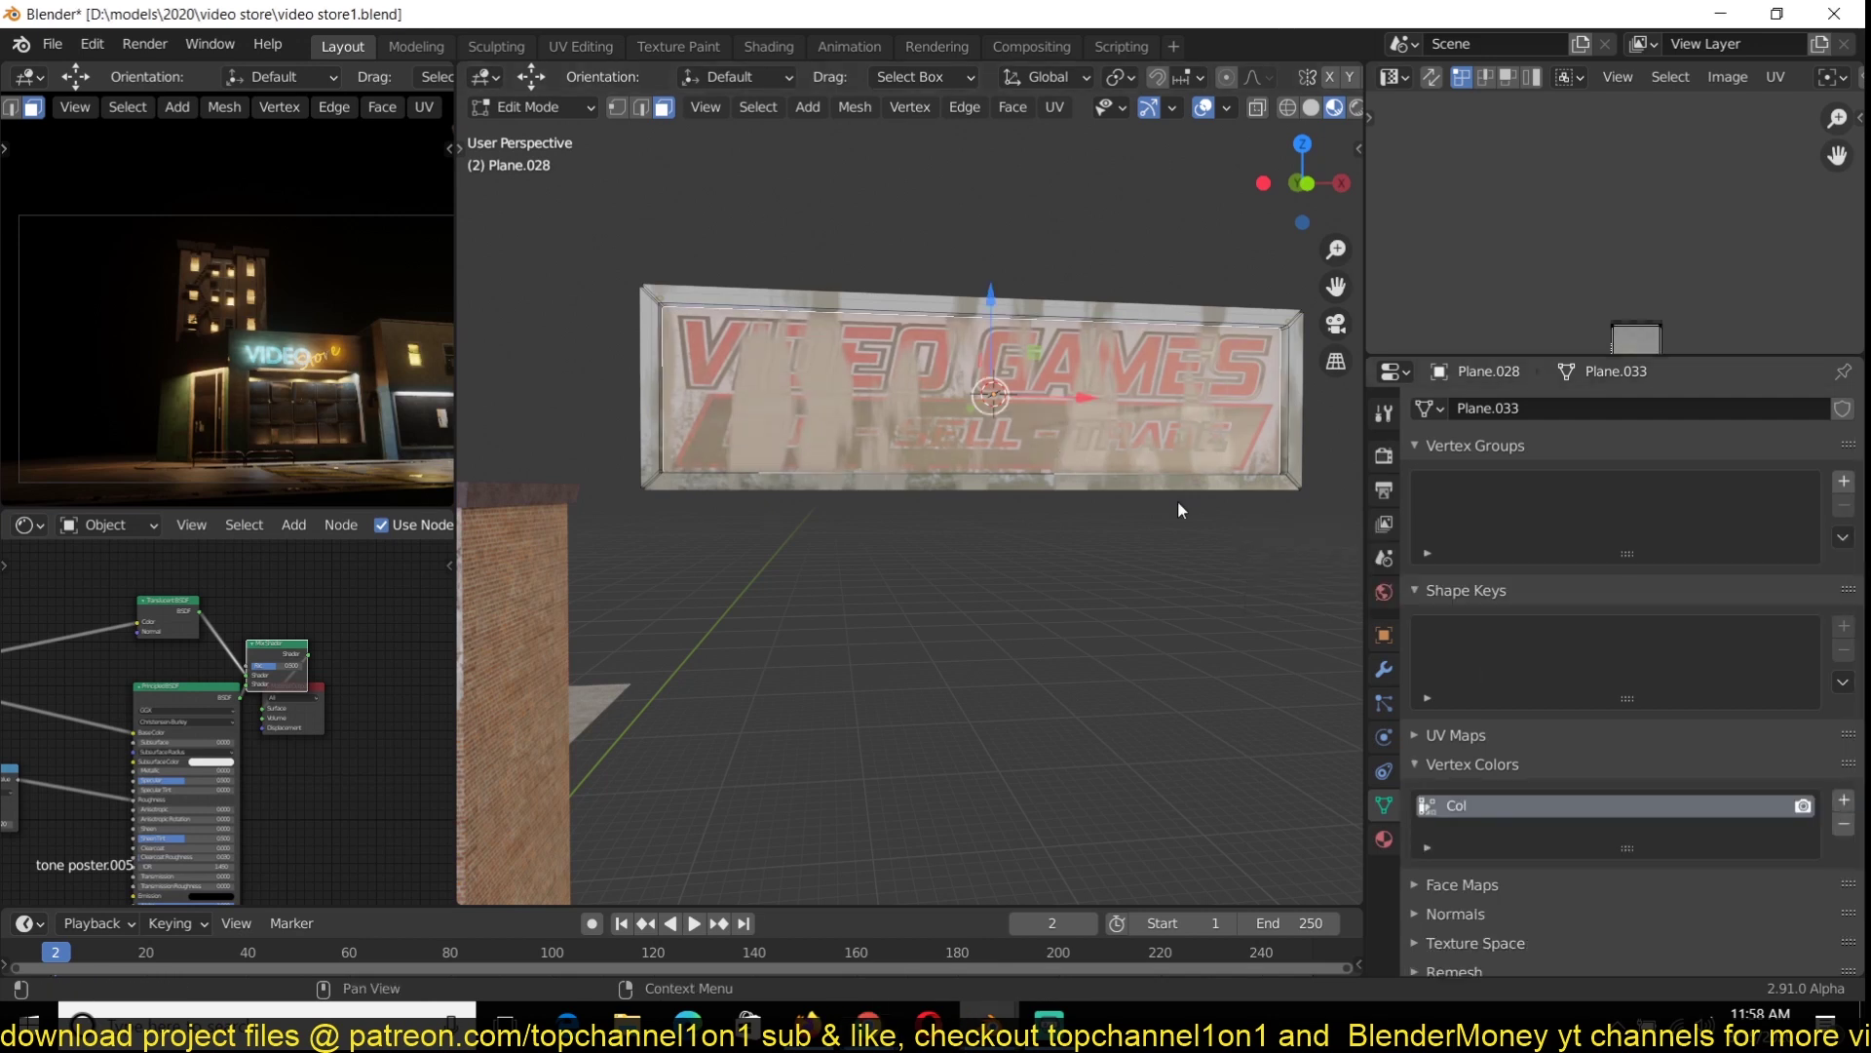
Vertex paint the sign's frame white and its inset front face black, return to Object Mode and save
click(1272, 108)
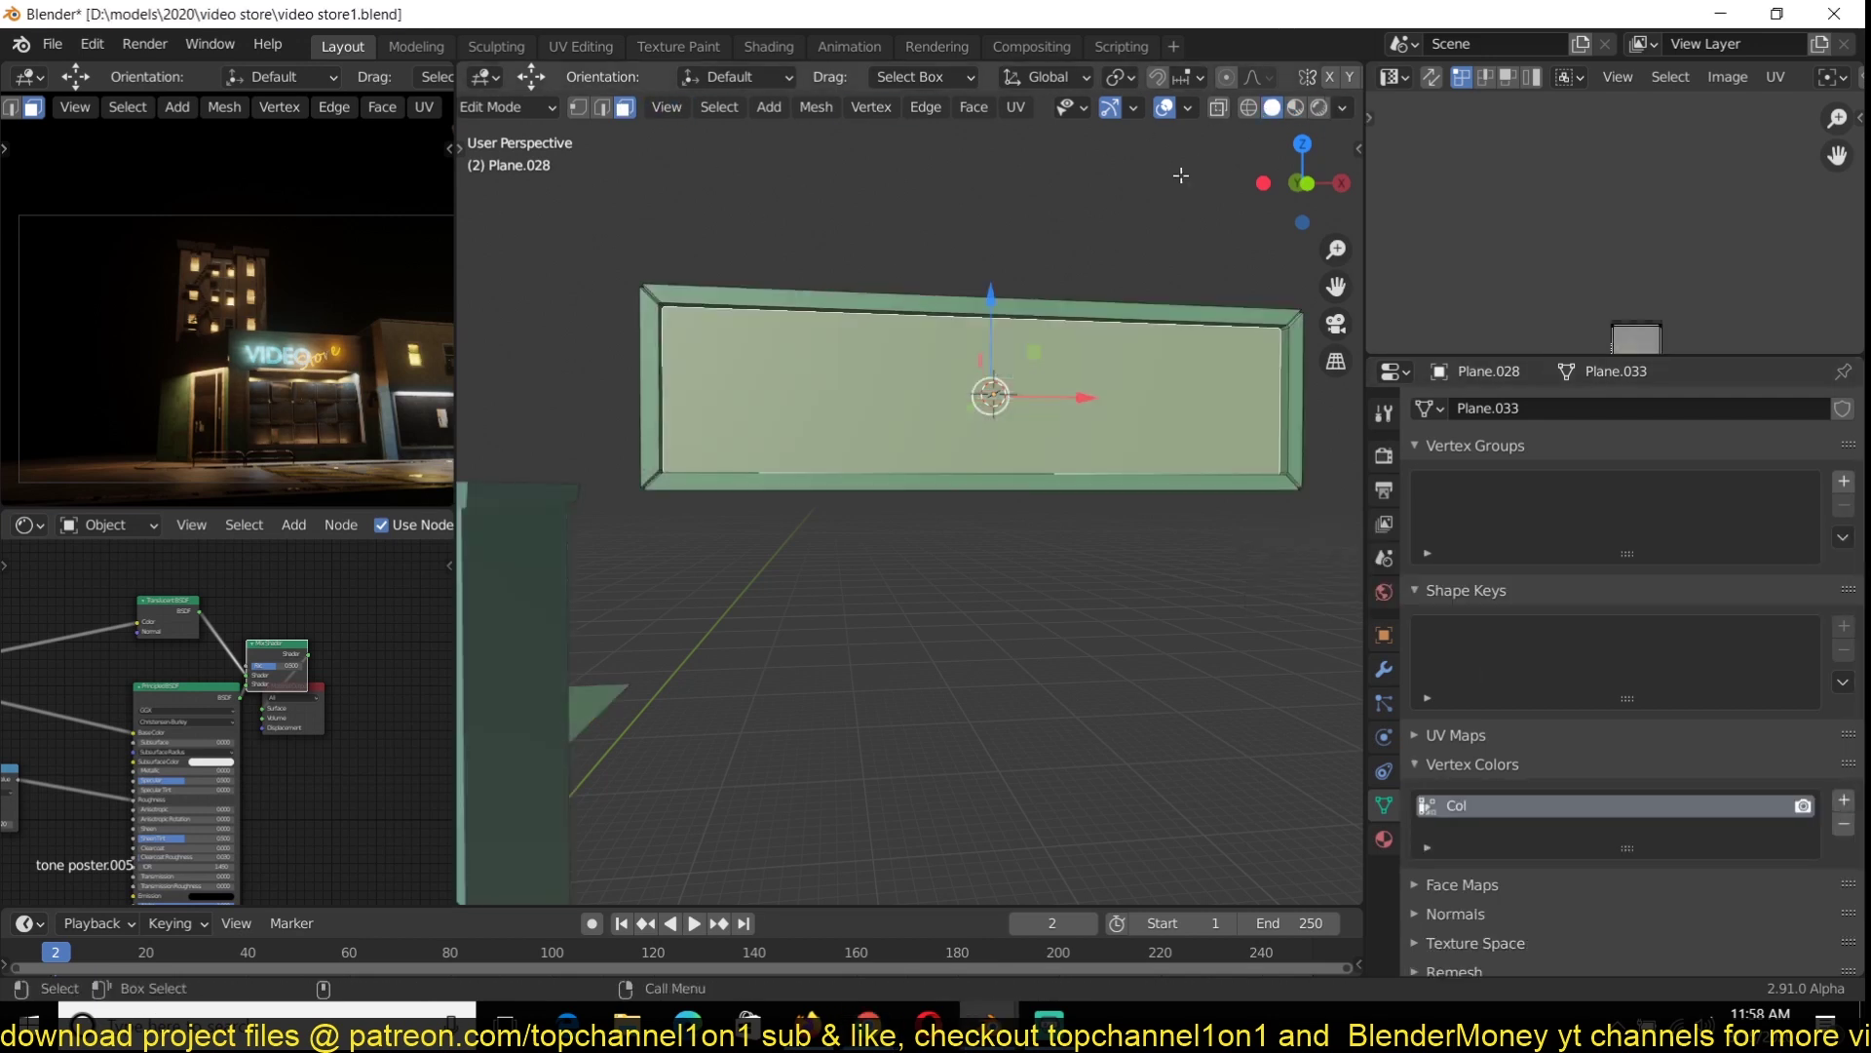
click(513, 224)
click(732, 106)
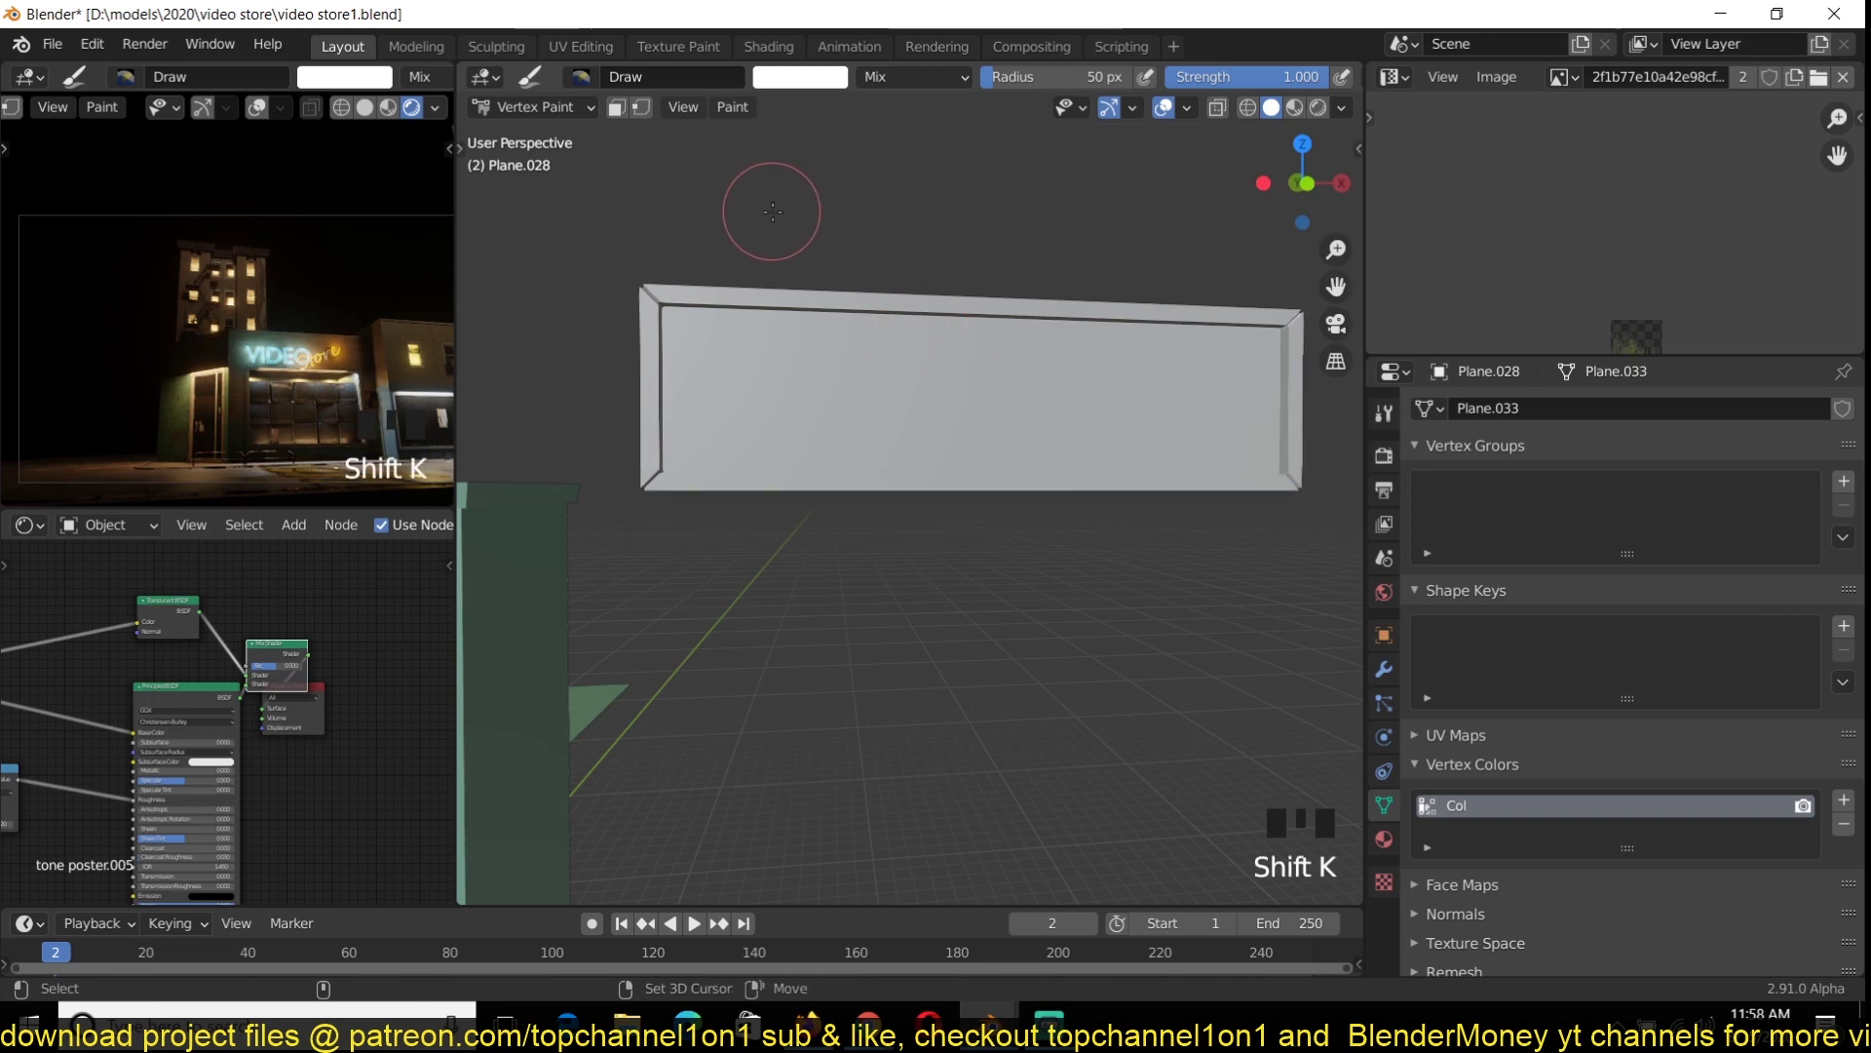
click(799, 130)
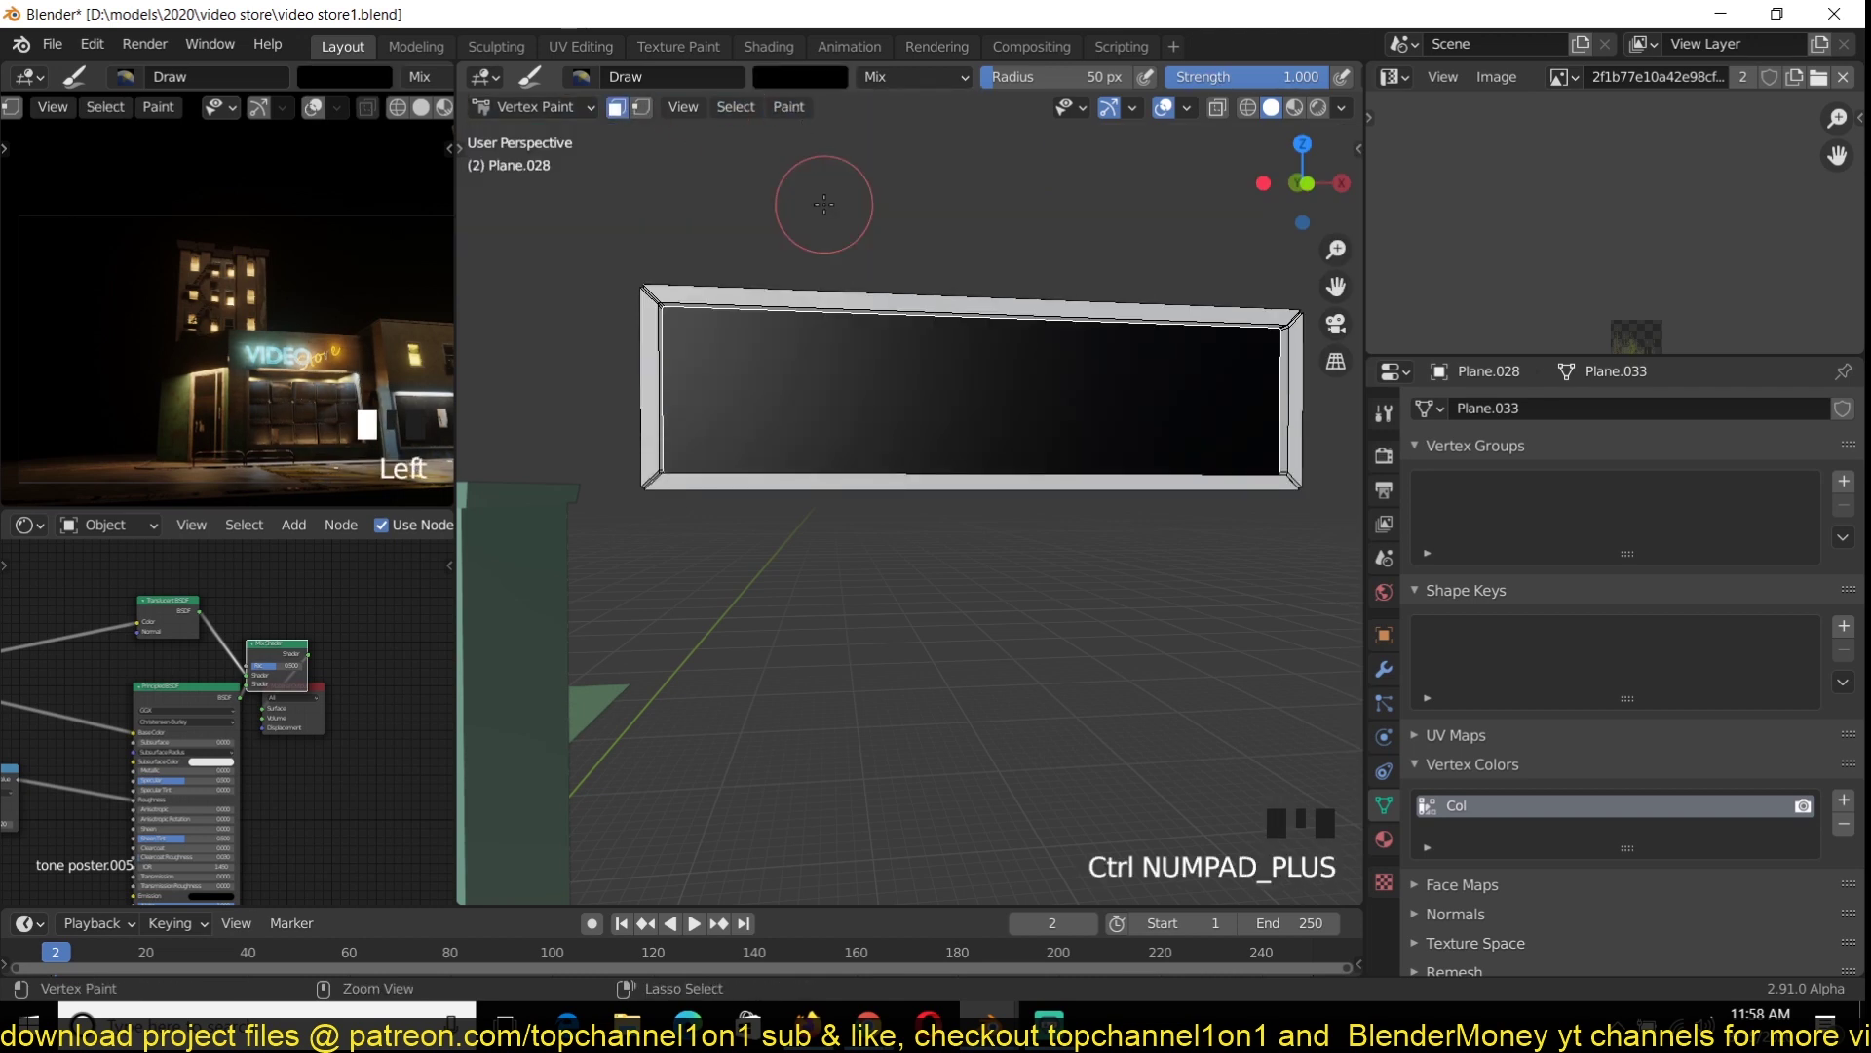
click(533, 107)
click(527, 146)
scroll(292, 726, down, 4)
key(ctrl+s)
scroll(220, 697, up, 4)
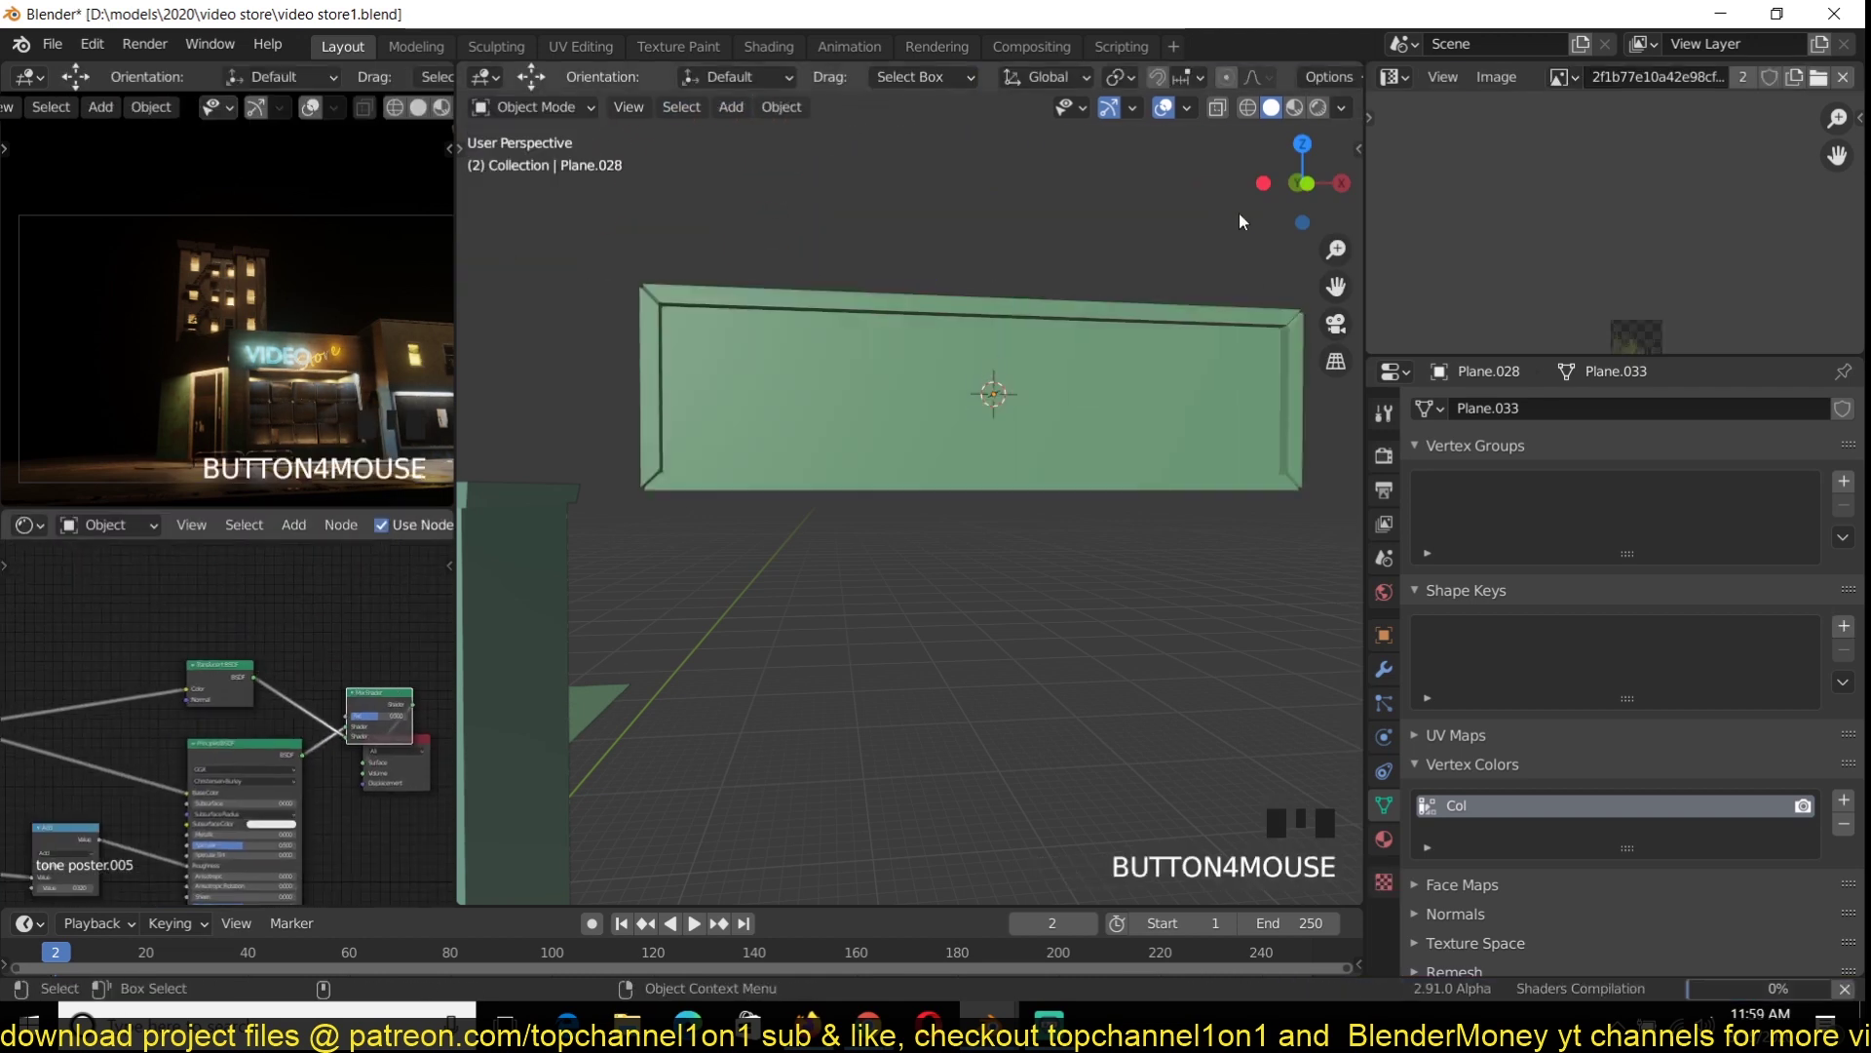
Add an Attribute node reading Col to the sign's material and preview it in Material Preview shading
key(ctrl+s)
click(1294, 107)
key(shift+a)
mouse_move(183, 566)
mouse_move(390, 59)
click(565, 60)
click(277, 606)
ctrl+shift+click(276, 607)
Drive the Mix Shader's factor with the Attribute node's Fac output, tidy the Material Output node and save the file
drag(312, 620, 369, 714)
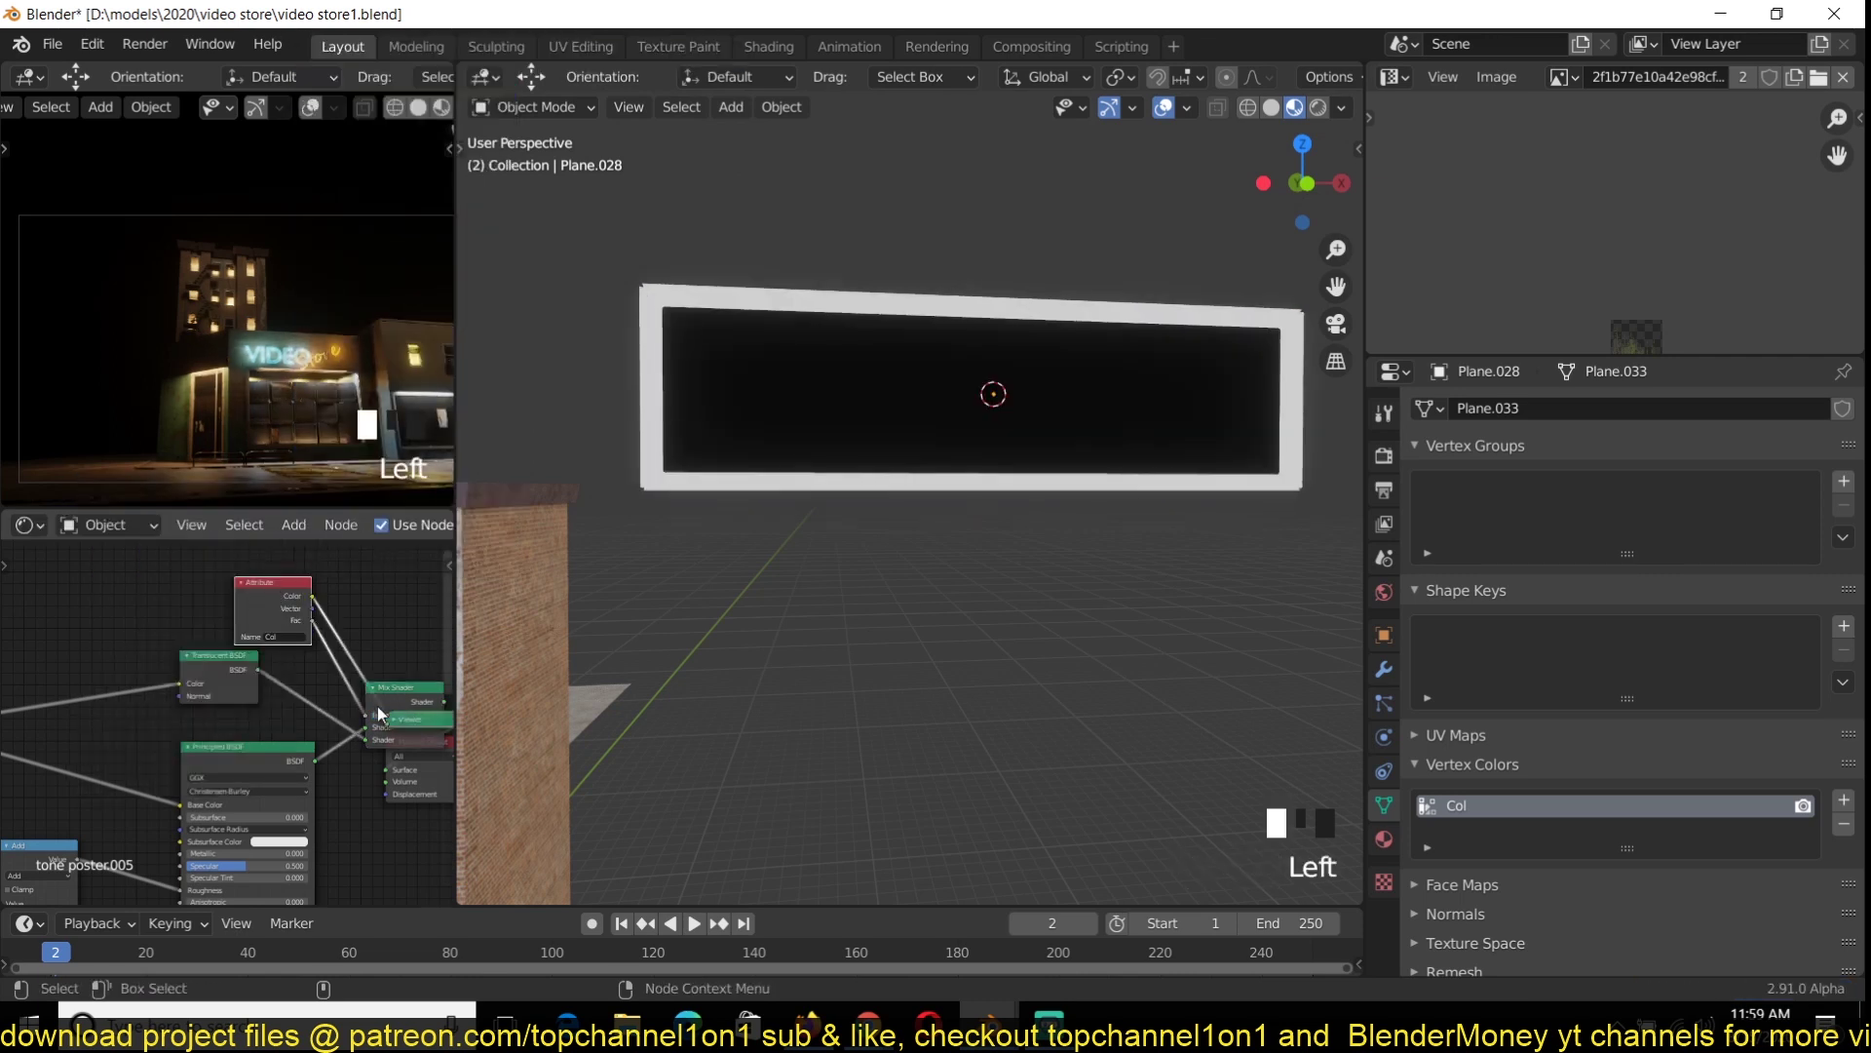
ctrl+shift+click(404, 704)
key(grave)
scroll(1009, 479, up, 4)
middle_drag(429, 721, 191, 717)
drag(219, 742, 336, 700)
key(grave)
key(Tab)
key(Tab)
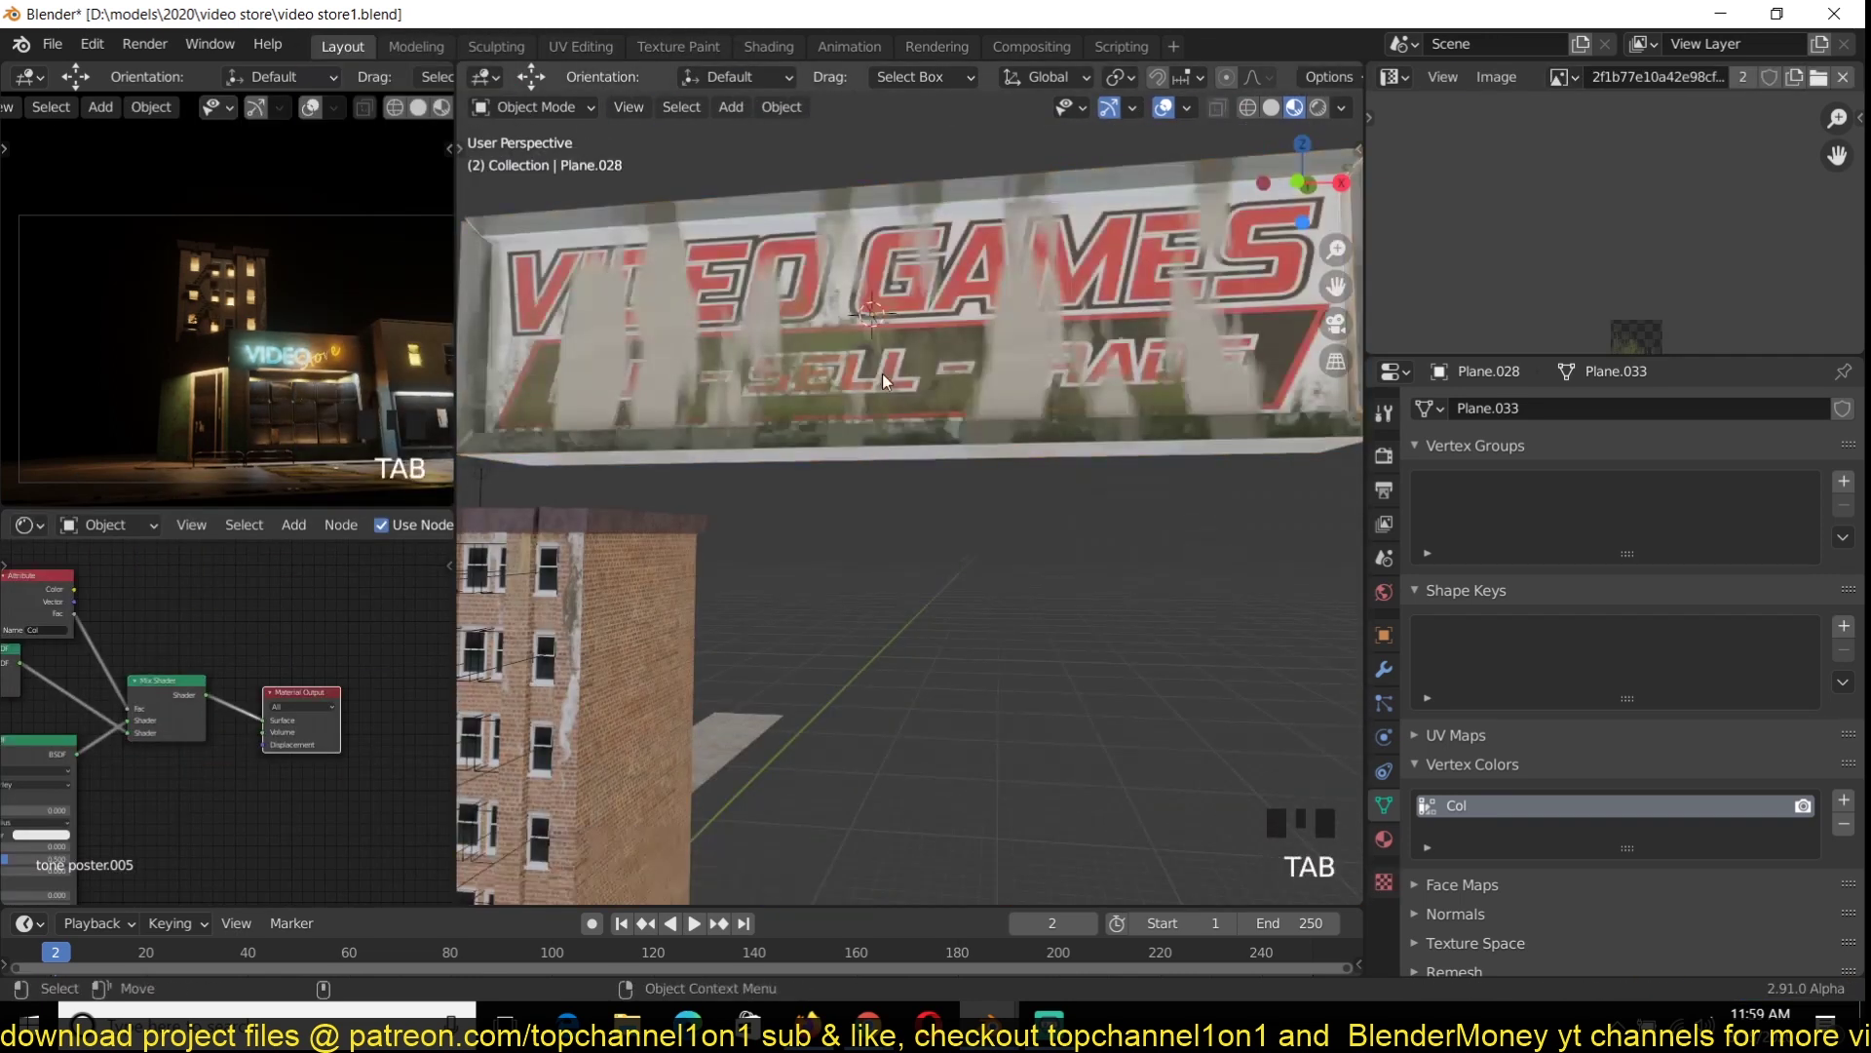
key(grave)
key(ctrl+s)
Try adjusting the Metallic value of the sign material's Principled BSDF and save the file
middle_drag(357, 631, 412, 534)
drag(243, 710, 195, 709)
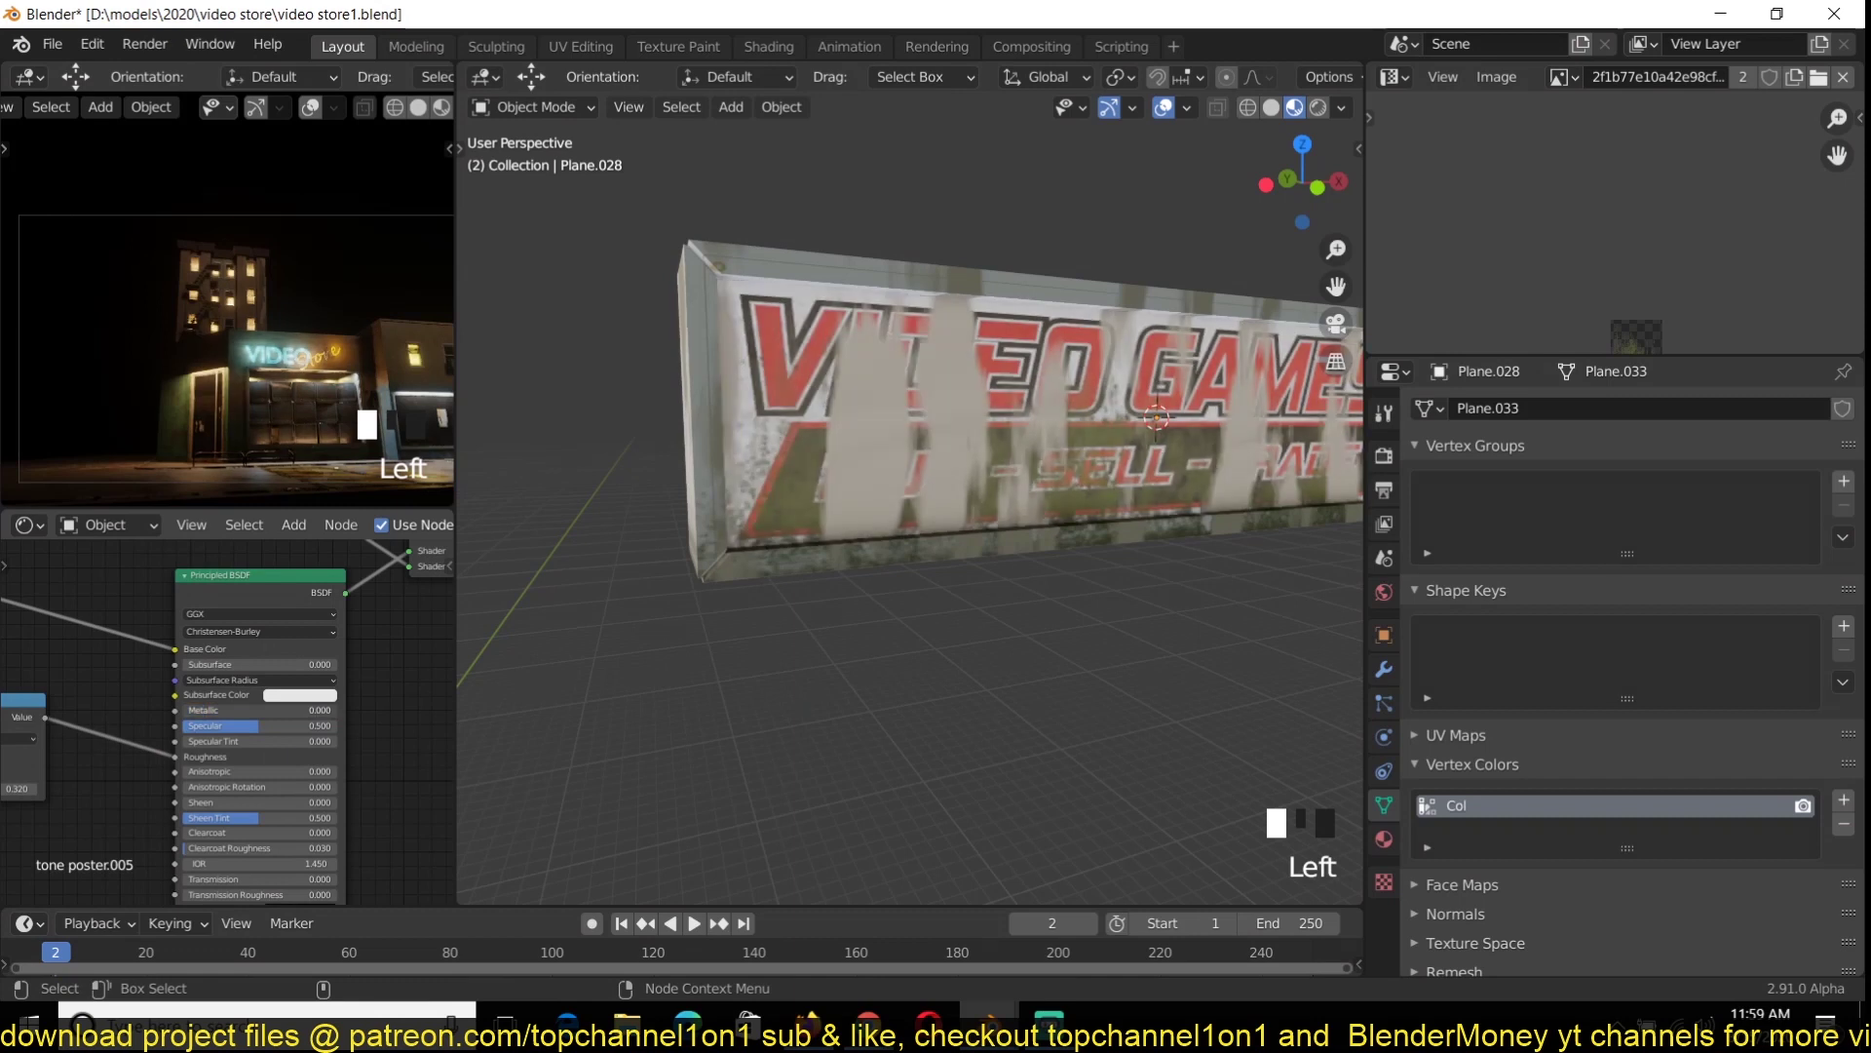
key(ctrl+s)
middle_drag(399, 636, 347, 721)
scroll(690, 634, down, 1)
key(grave)
scroll(325, 784, down, 3)
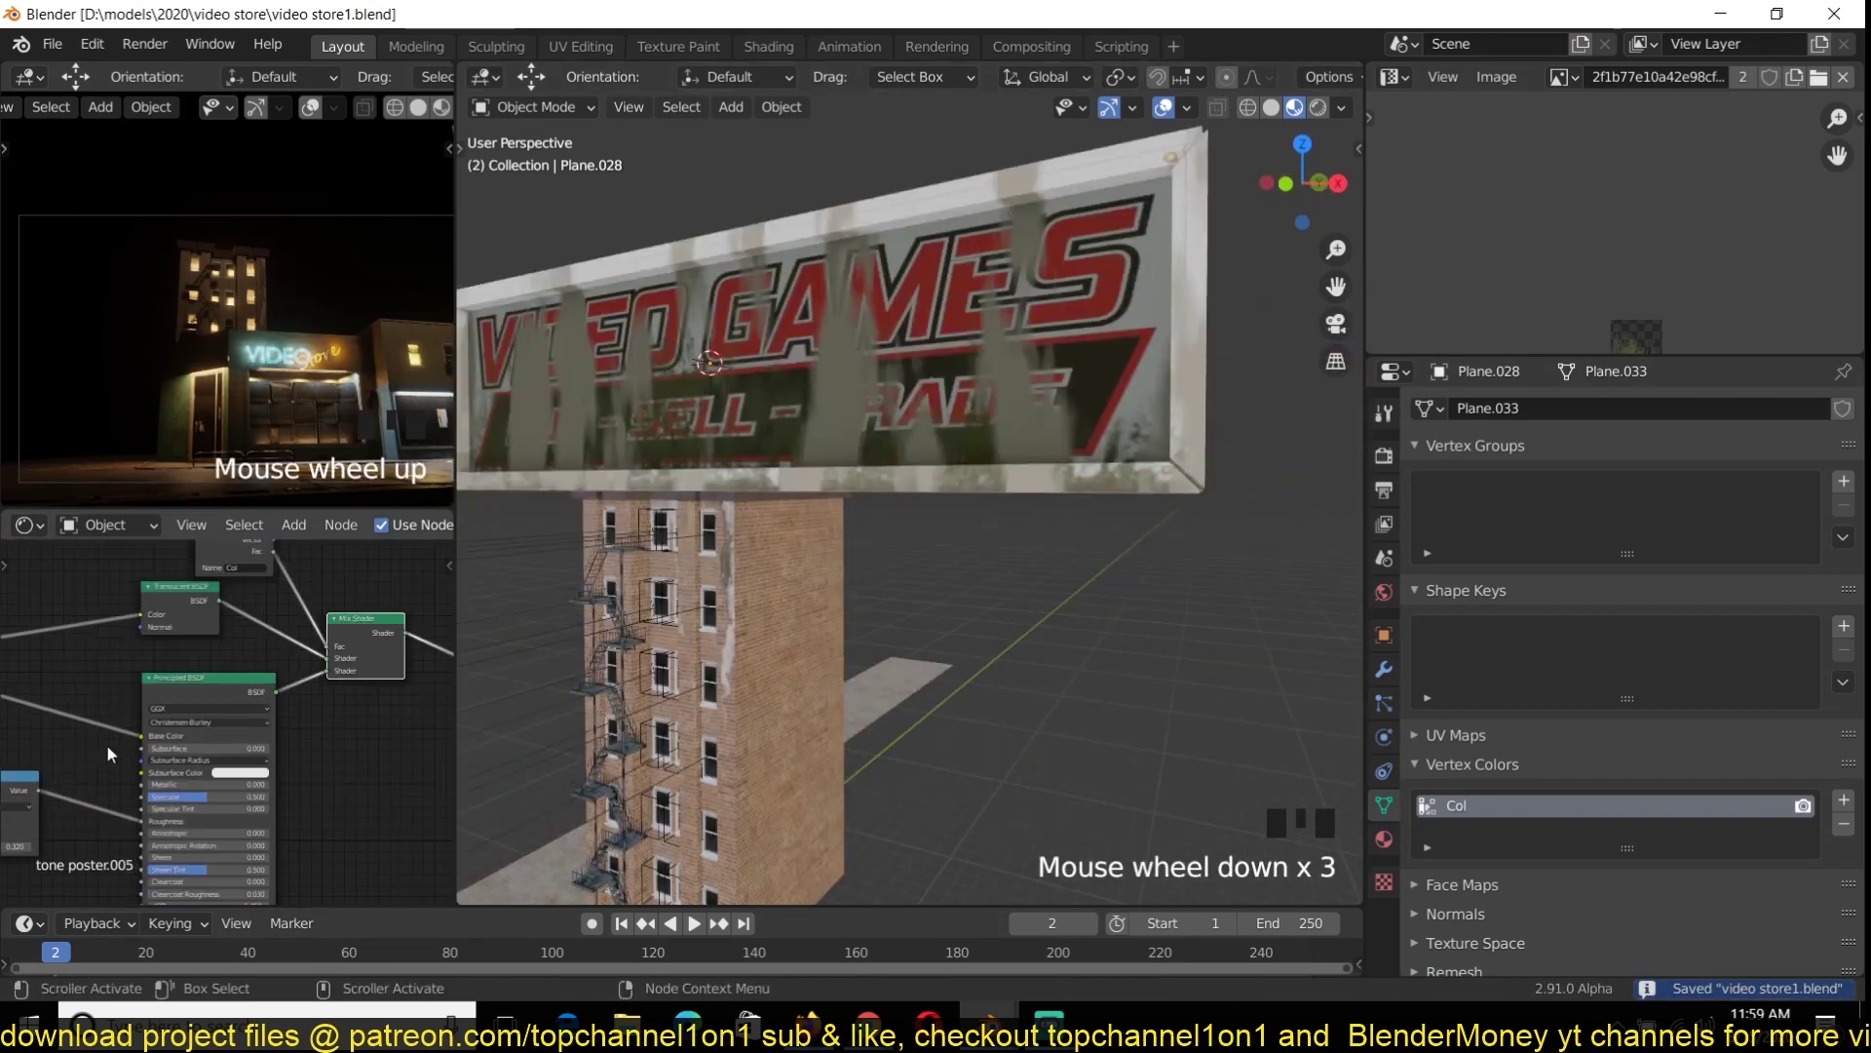
Connect the Attribute node's Fac output to the Principled BSDF's Metallic input and save the file
scroll(324, 785, up, 9)
mouse_move(339, 757)
mouse_down()
mouse_move(314, 757)
mouse_move(340, 757)
mouse_up()
key(grave)
scroll(773, 622, down, 4)
scroll(122, 675, down, 5)
key(grave)
key(ctrl+s)
key(grave)
scroll(55, 625, up, 2)
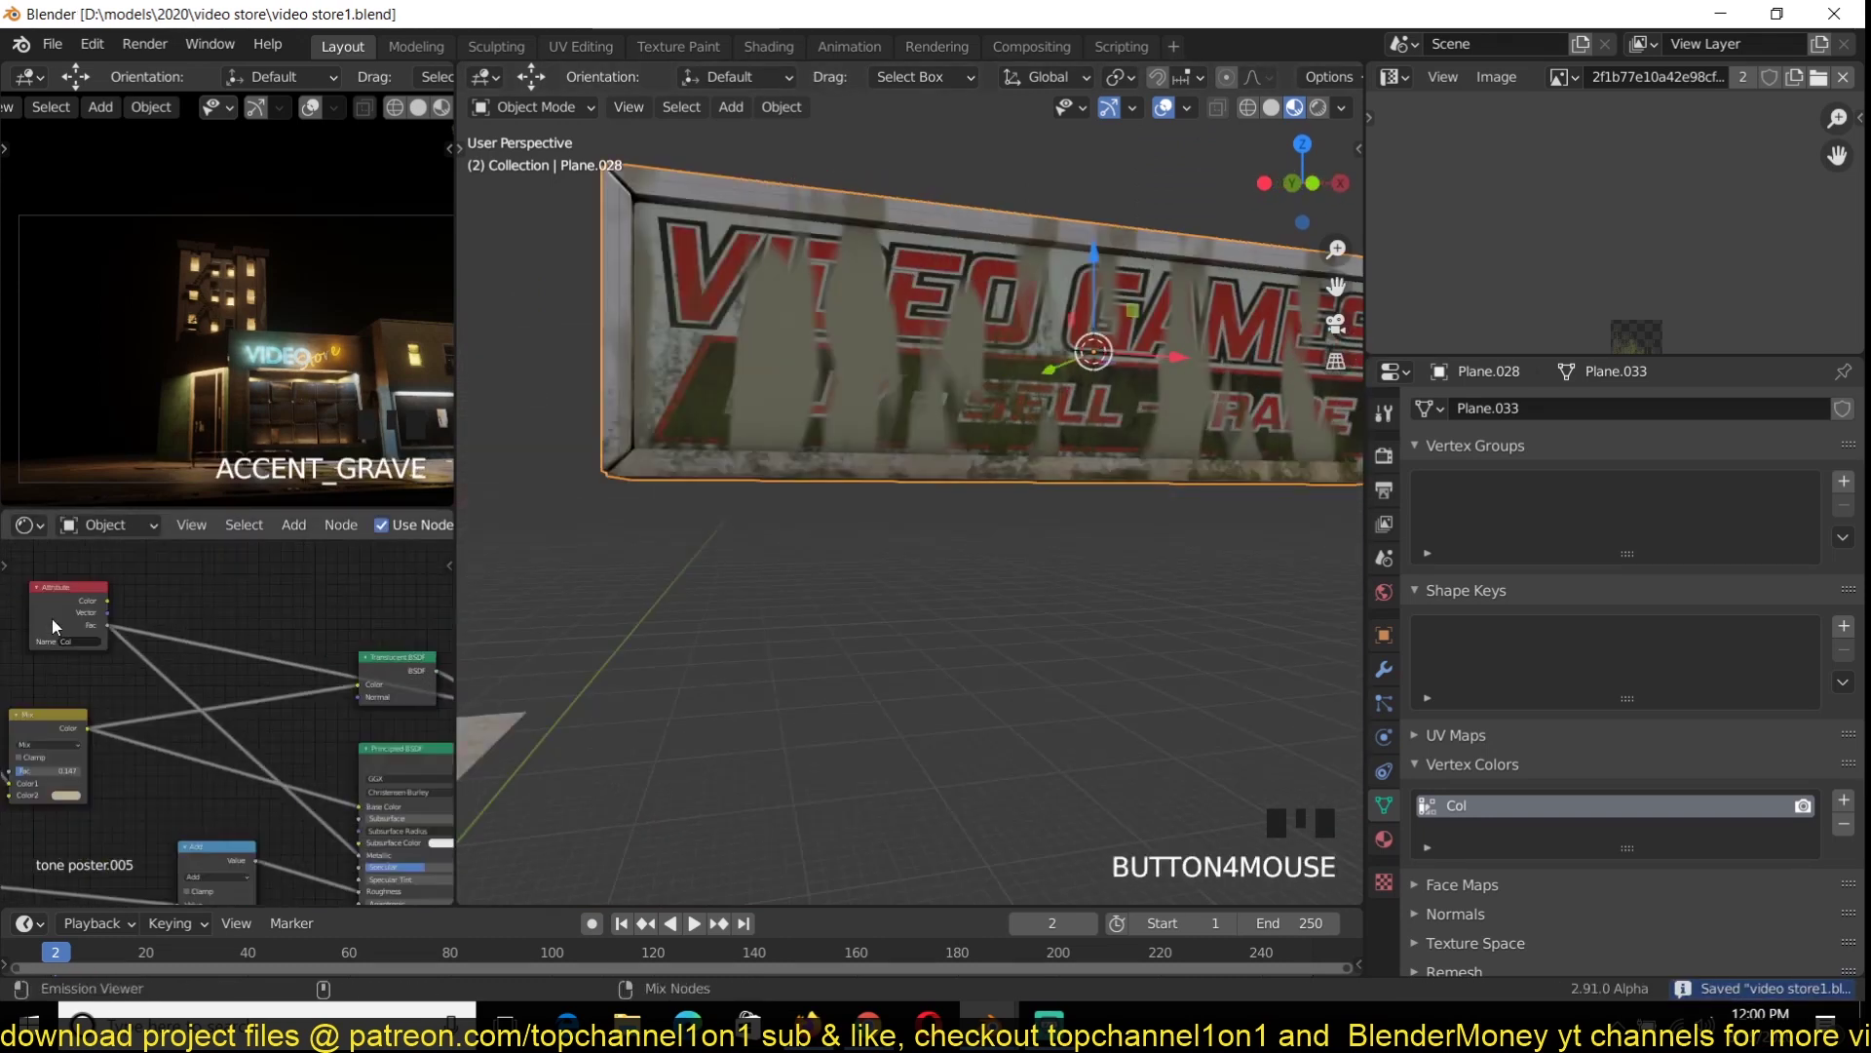
Preview the Attribute node and the Mix Shader on the sign, undo the last node drag and save
ctrl+shift+click(54, 626)
scroll(799, 506, down, 3)
key(grave)
key(ctrl+s)
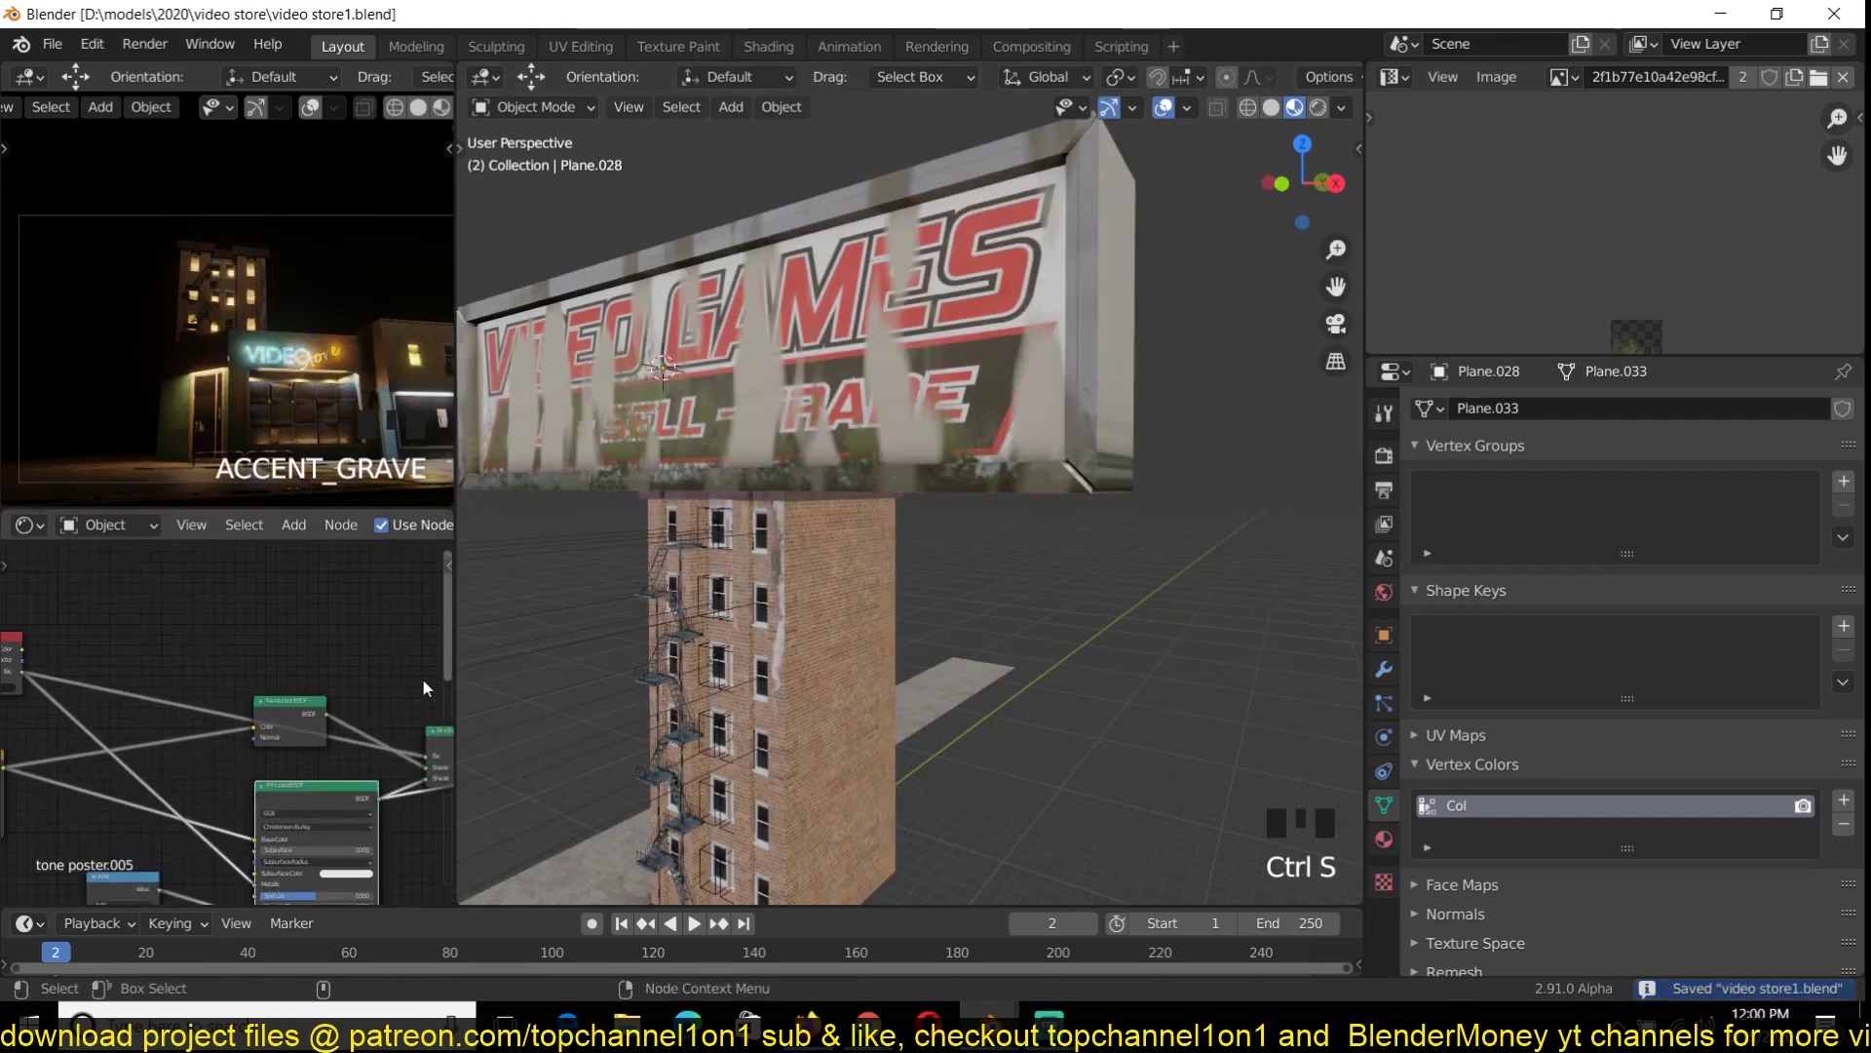
middle_drag(425, 688, 127, 678)
ctrl+shift+click(161, 727)
scroll(634, 552, down, 2)
scroll(635, 551, up, 1)
mouse_move(368, 663)
mouse_down()
mouse_move(142, 729)
mouse_move(383, 682)
mouse_up()
key(ctrl+z)
key(ctrl+s)
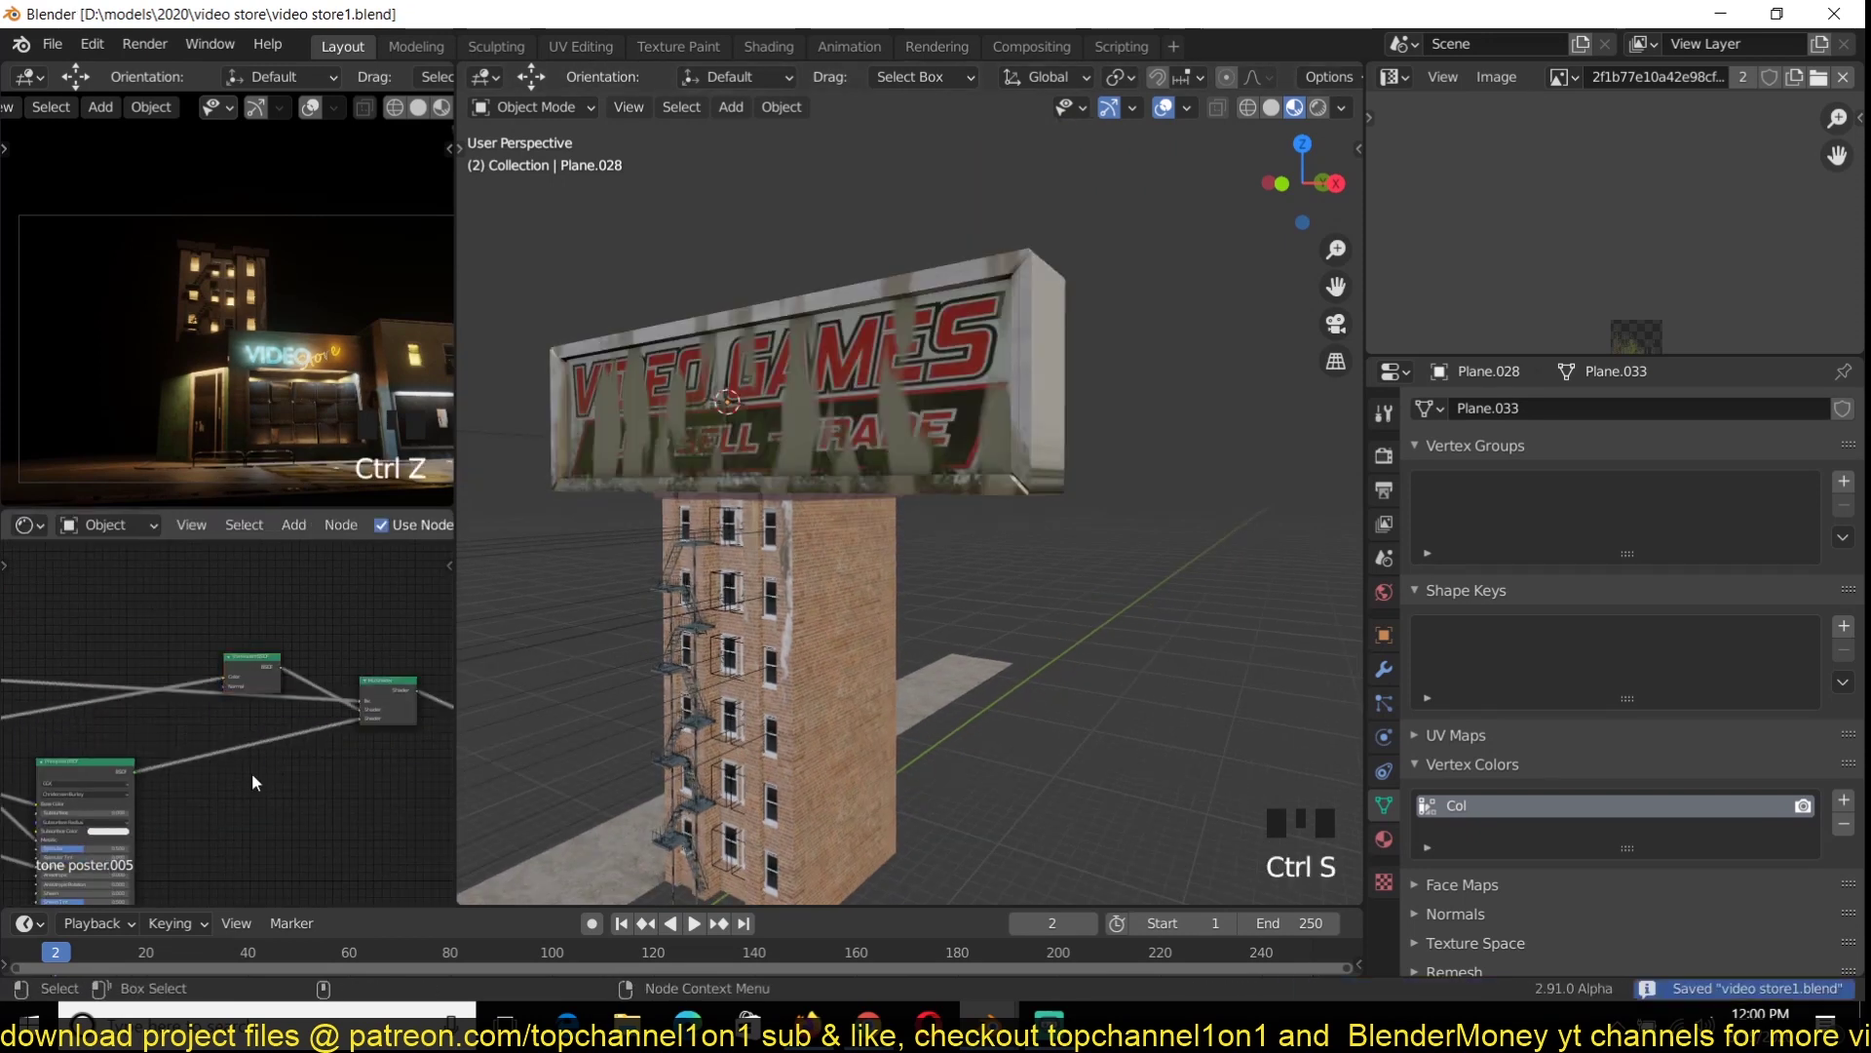
Apply Smart UV Project with a 66° angle limit to all sign faces except the inset front, and save
key(Tab)
middle_drag(829, 468, 716, 511)
alt+click(717, 515)
key(ctrl+i)
key(u)
click(702, 267)
click(811, 454)
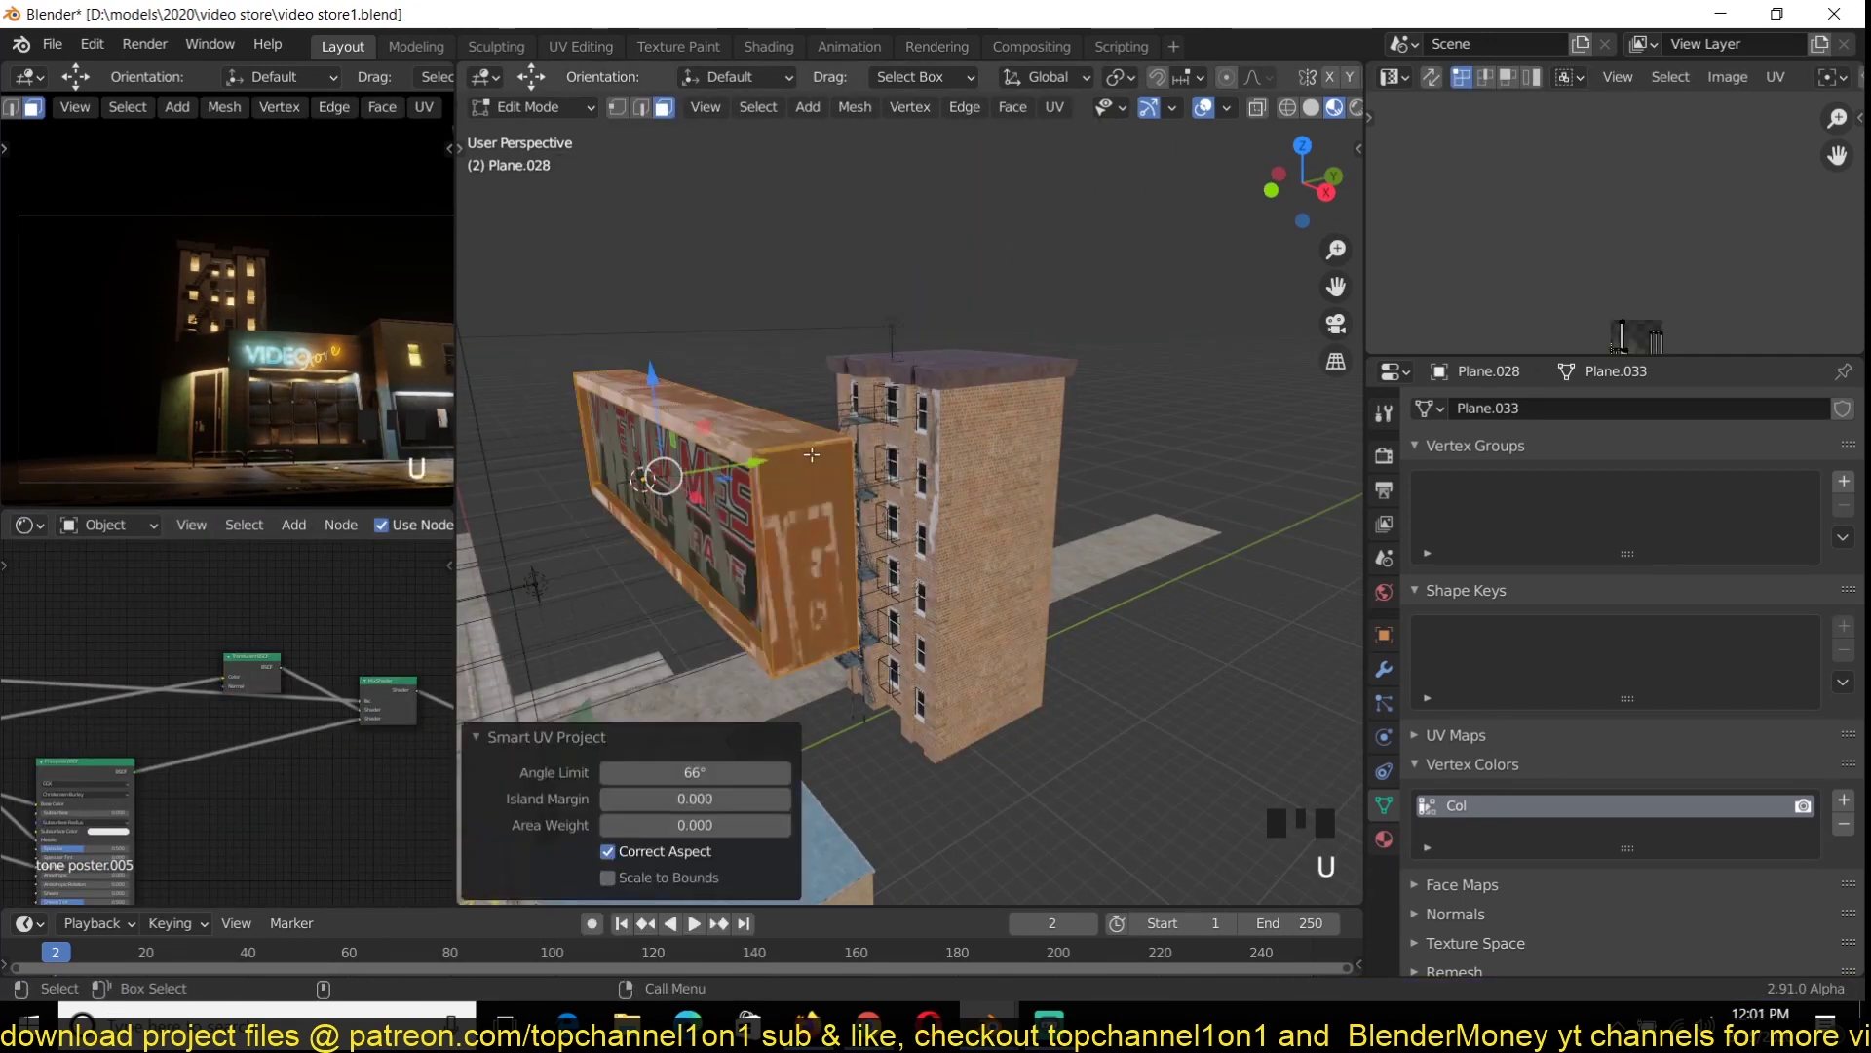
key(Tab)
middle_drag(811, 454, 1407, 322)
click(1634, 291)
key(Tab)
key(ctrl+s)
Add a second Principled BSDF above the sign material's existing shader nodes and undo the last node change
scroll(217, 702, down, 5)
scroll(218, 702, up, 4)
middle_drag(218, 702, 303, 673)
drag(139, 806, 158, 753)
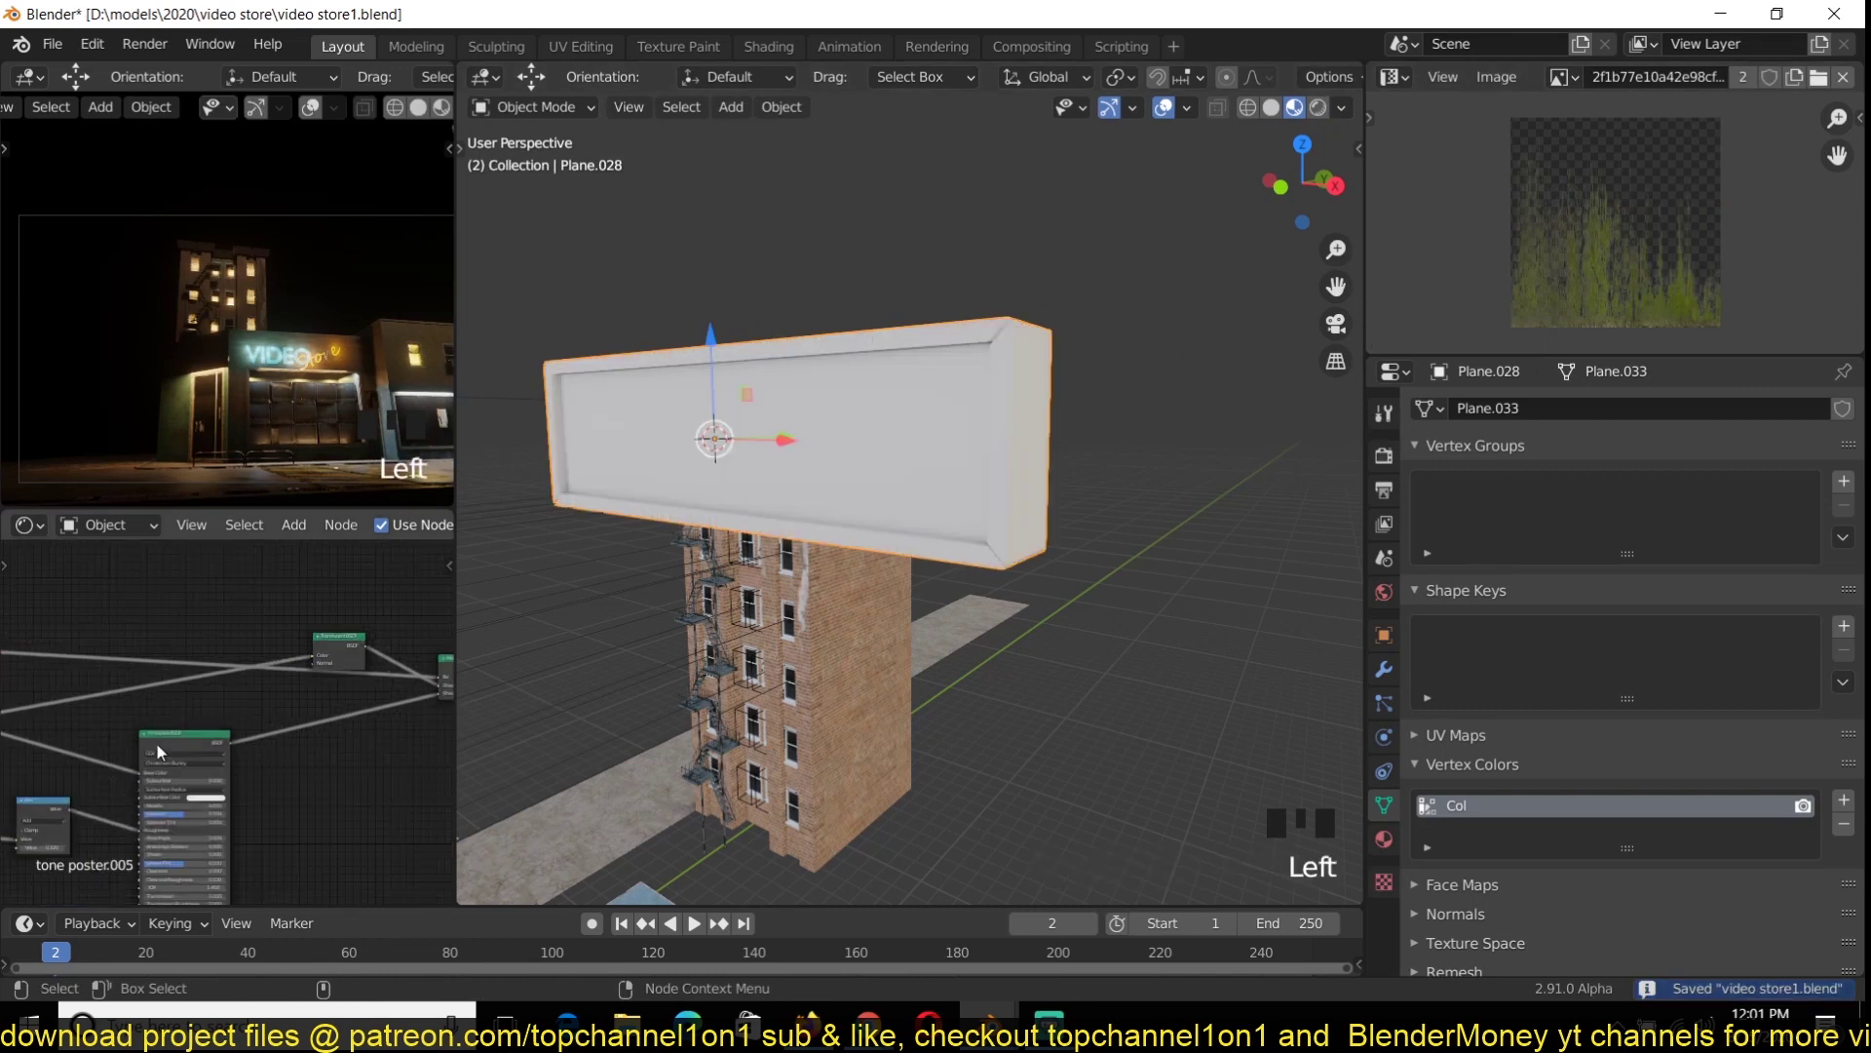
scroll(230, 733, up, 2)
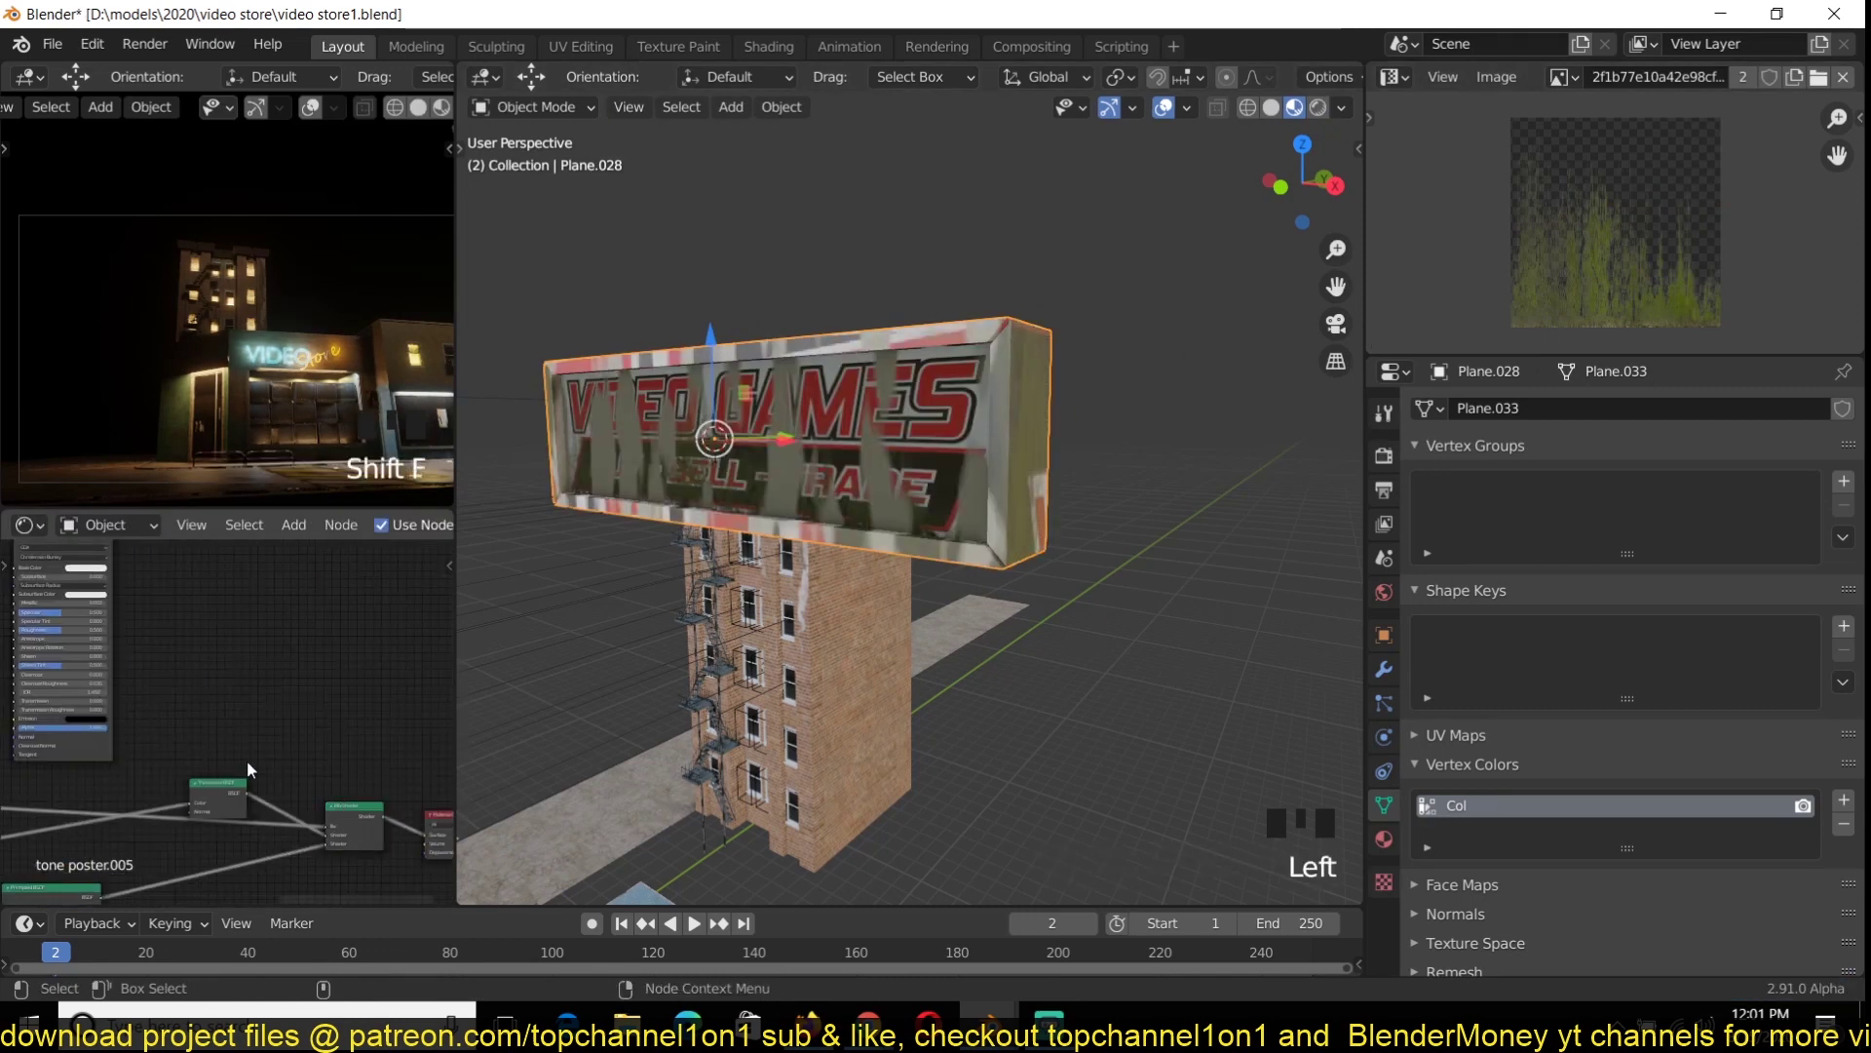
key(ctrl+z)
Blend the two Principled BSDFs through a new Mix Shader placed ahead of the sign's final Mix Shader
ctrl+shift+right_drag(126, 694, 119, 844)
drag(238, 682, 193, 665)
drag(251, 732, 244, 793)
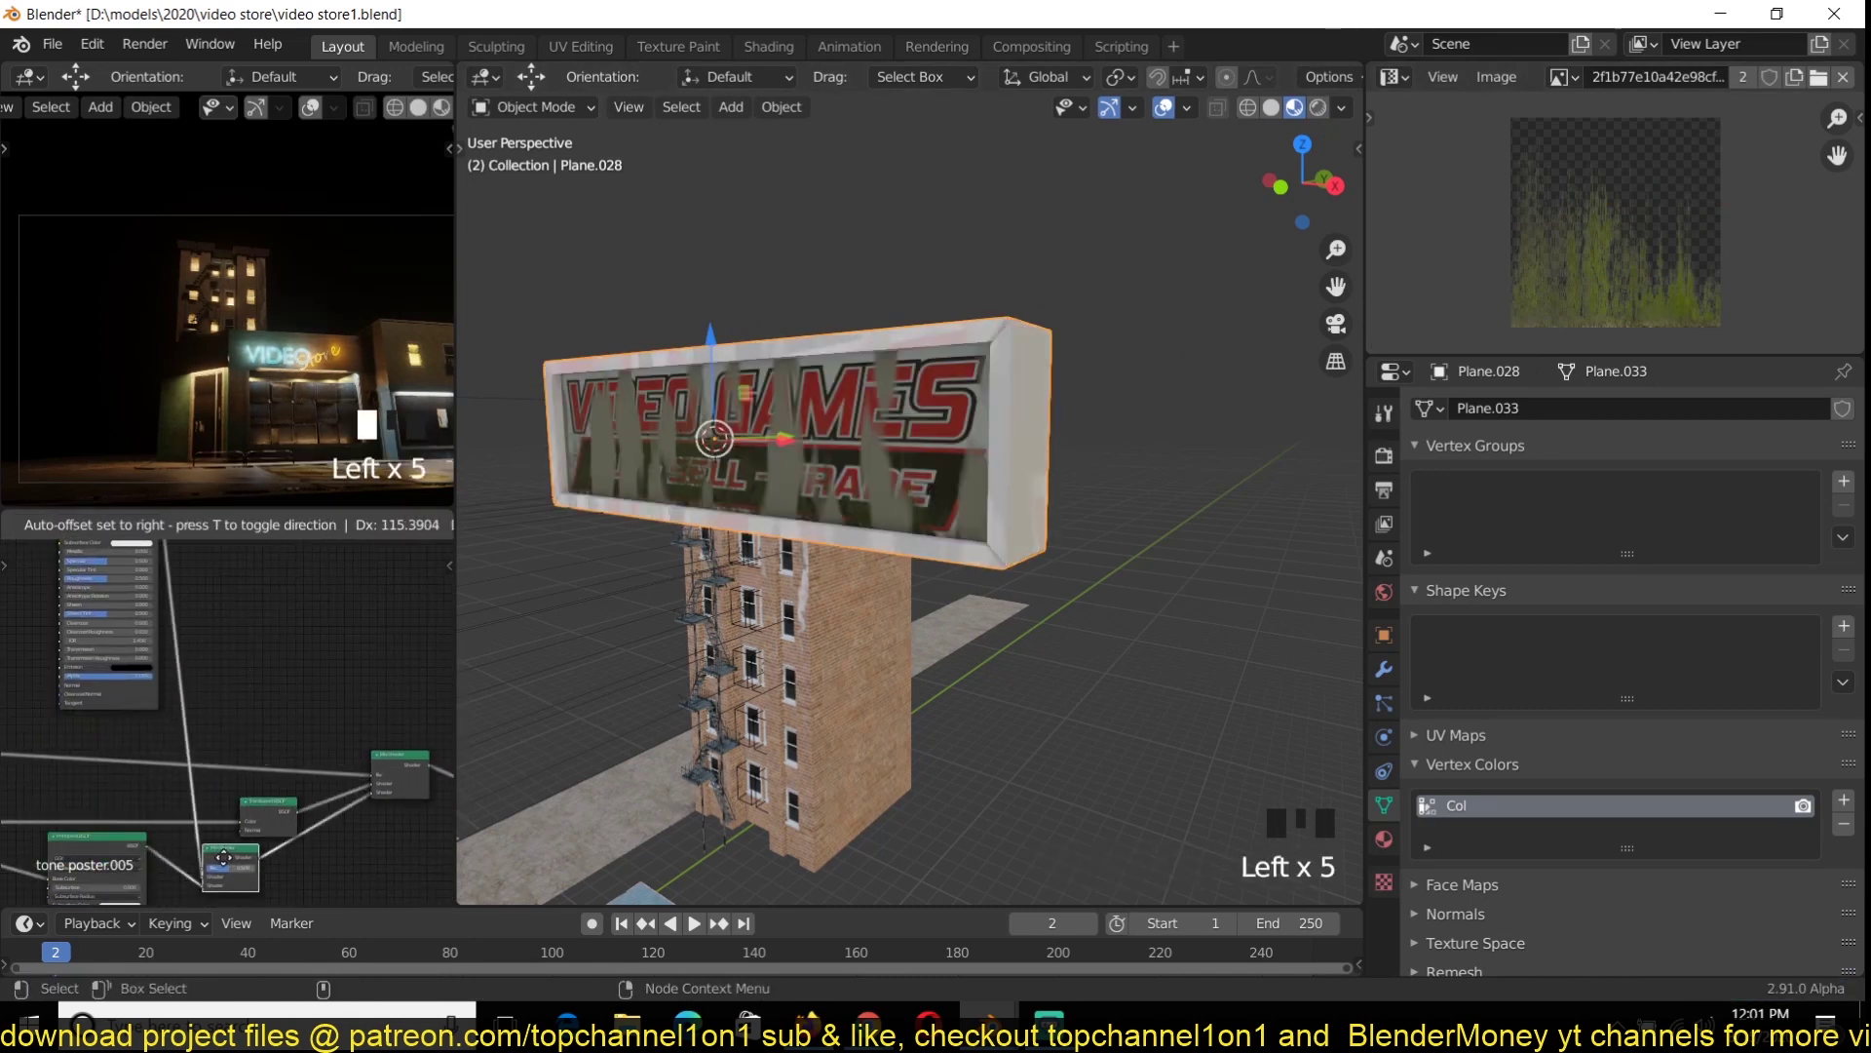
scroll(214, 726, up, 1)
middle_drag(214, 726, 242, 796)
Connect the Attribute node's Fac output to the new Mix Shader's Fac input and save the file
drag(59, 784, 267, 798)
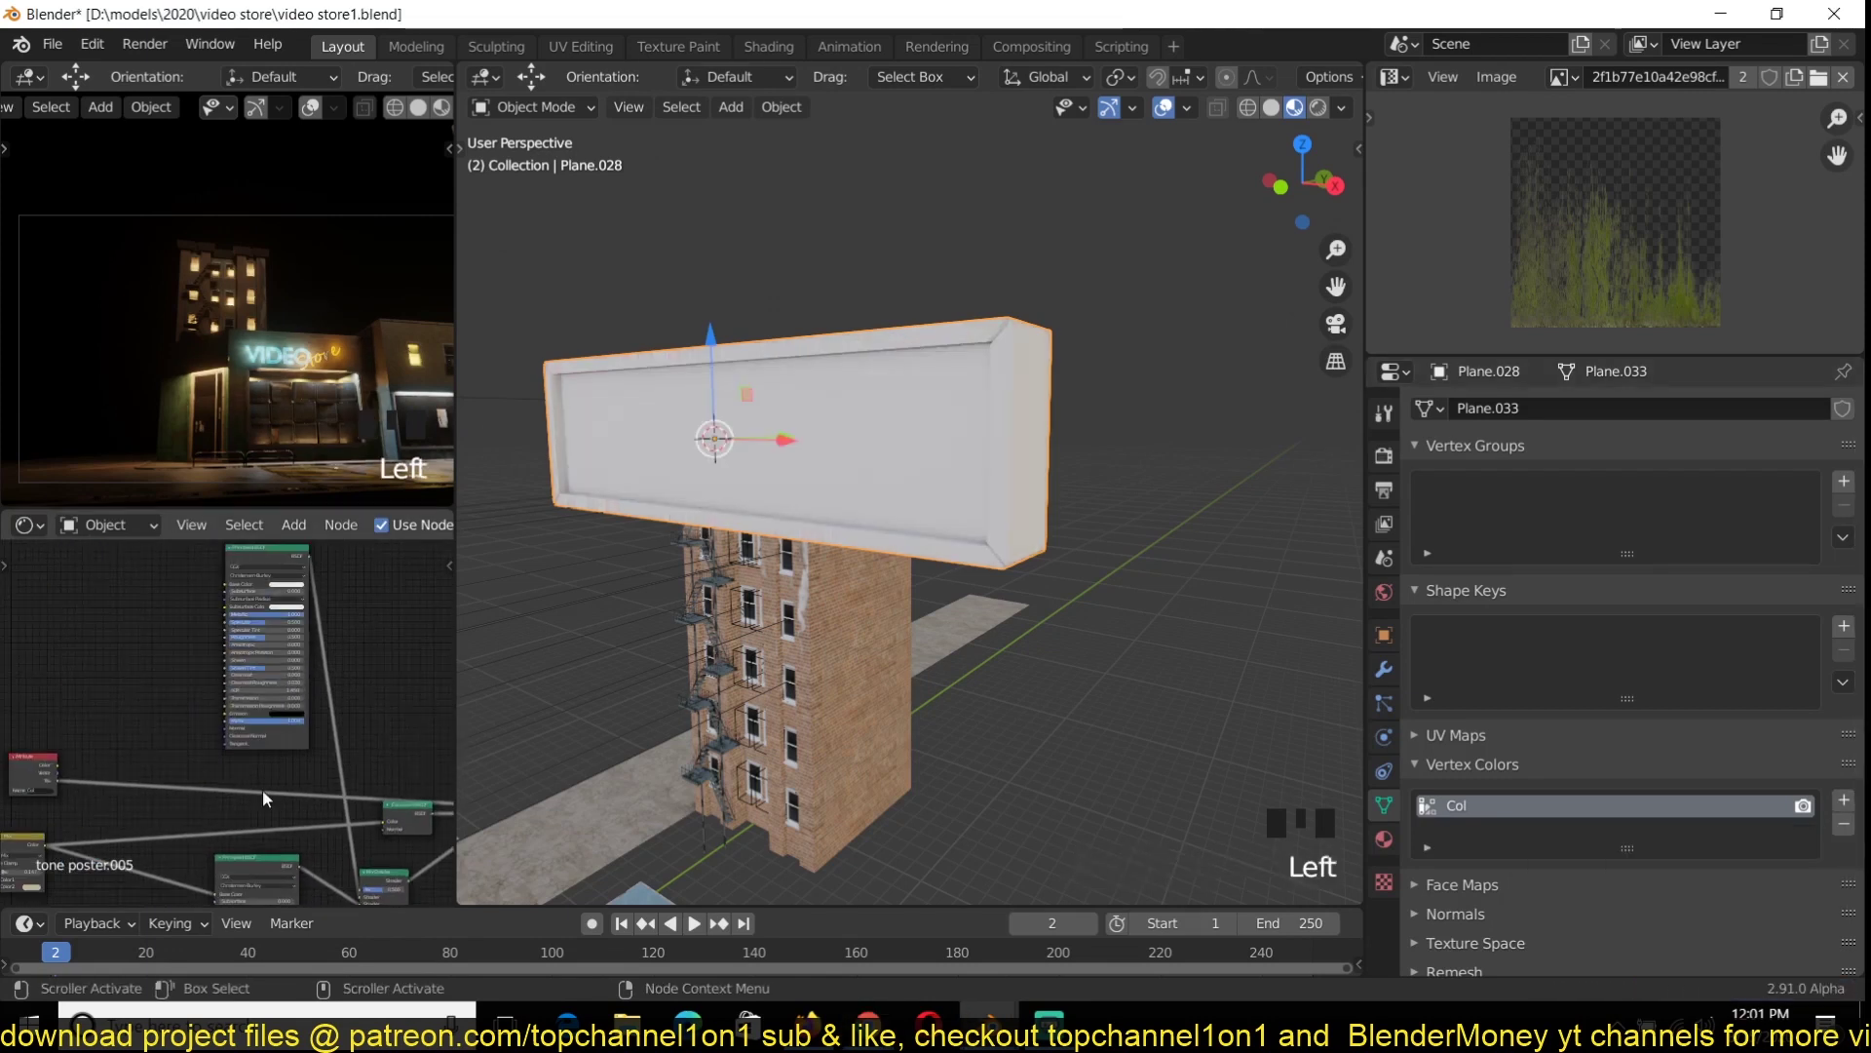
middle_drag(267, 798, 251, 722)
drag(41, 705, 216, 785)
drag(350, 829, 345, 822)
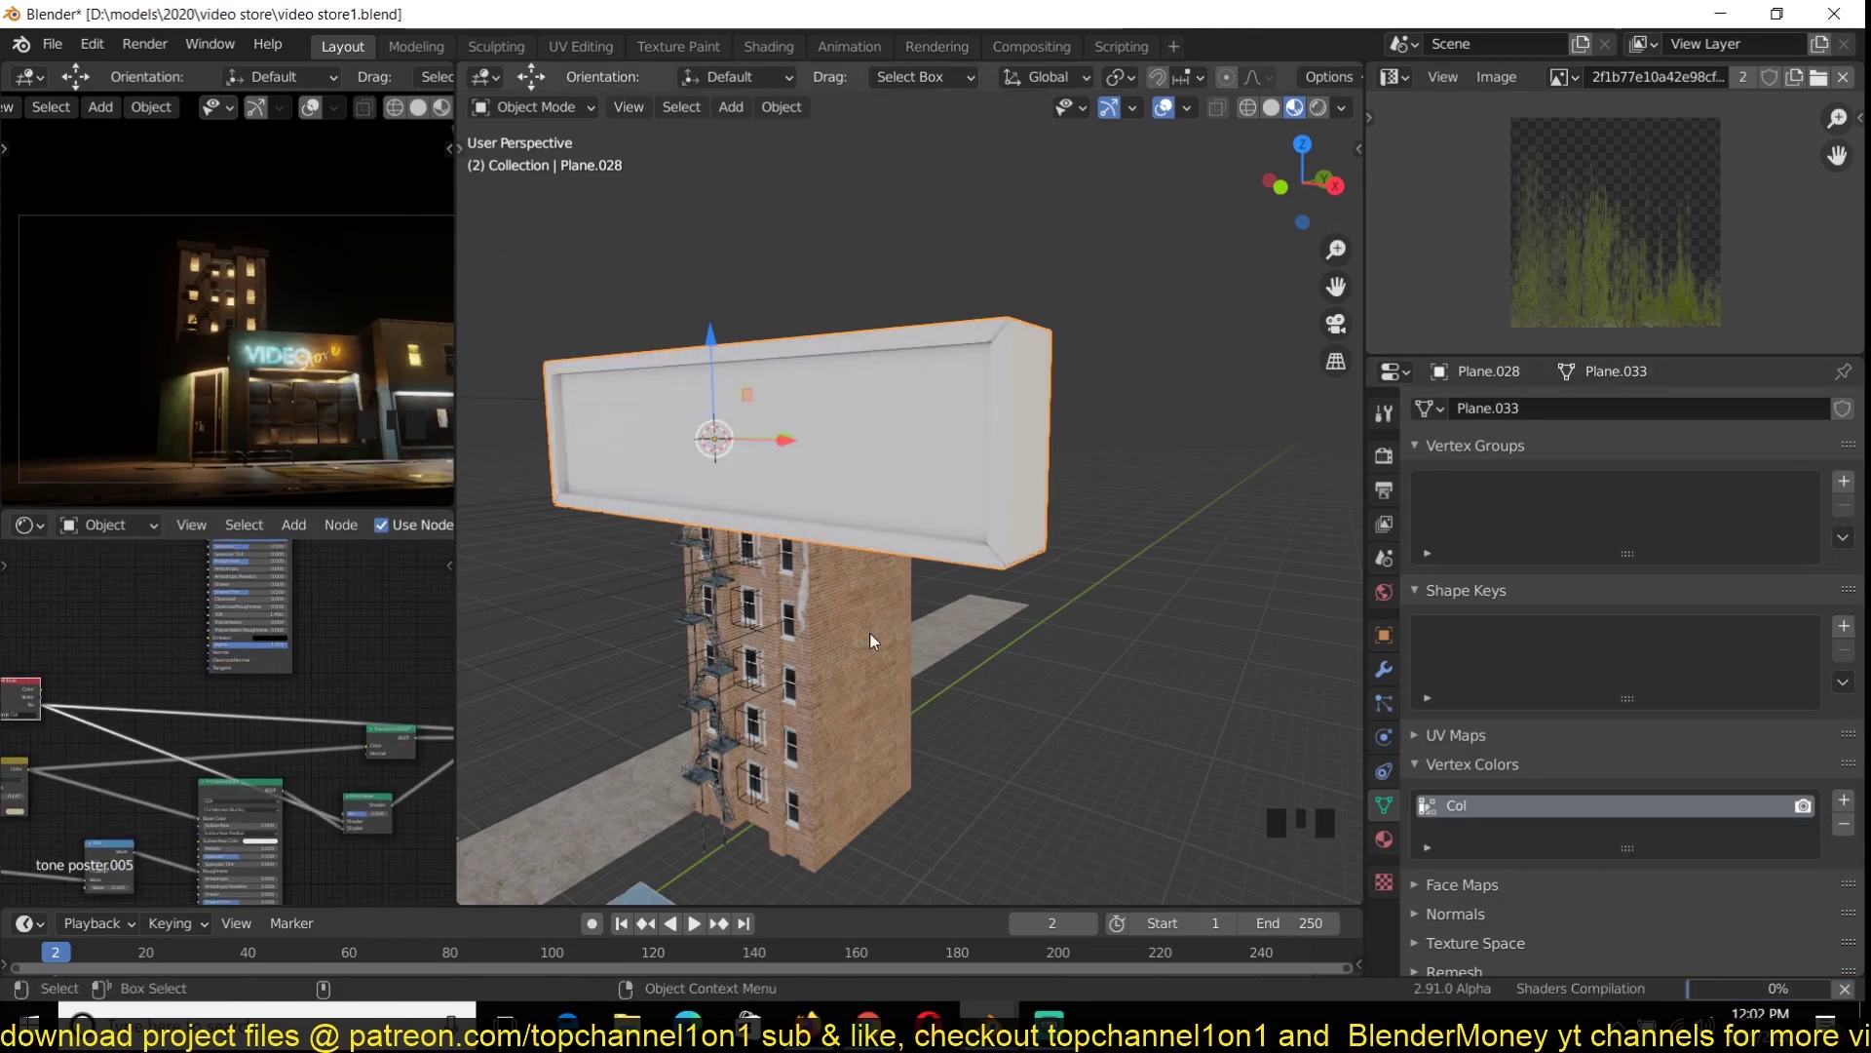
middle_drag(873, 640, 761, 655)
key(ctrl+s)
Reposition the new Mix Shader above the Translucent BSDF and link the second Principled BSDF's output to it
drag(364, 812, 392, 813)
key(grave)
middle_drag(916, 546, 1036, 406)
drag(377, 735, 376, 740)
middle_drag(377, 736, 373, 795)
drag(295, 573, 369, 793)
scroll(823, 572, down, 3)
key(grave)
middle_drag(823, 572, 662, 634)
key(alt+a)
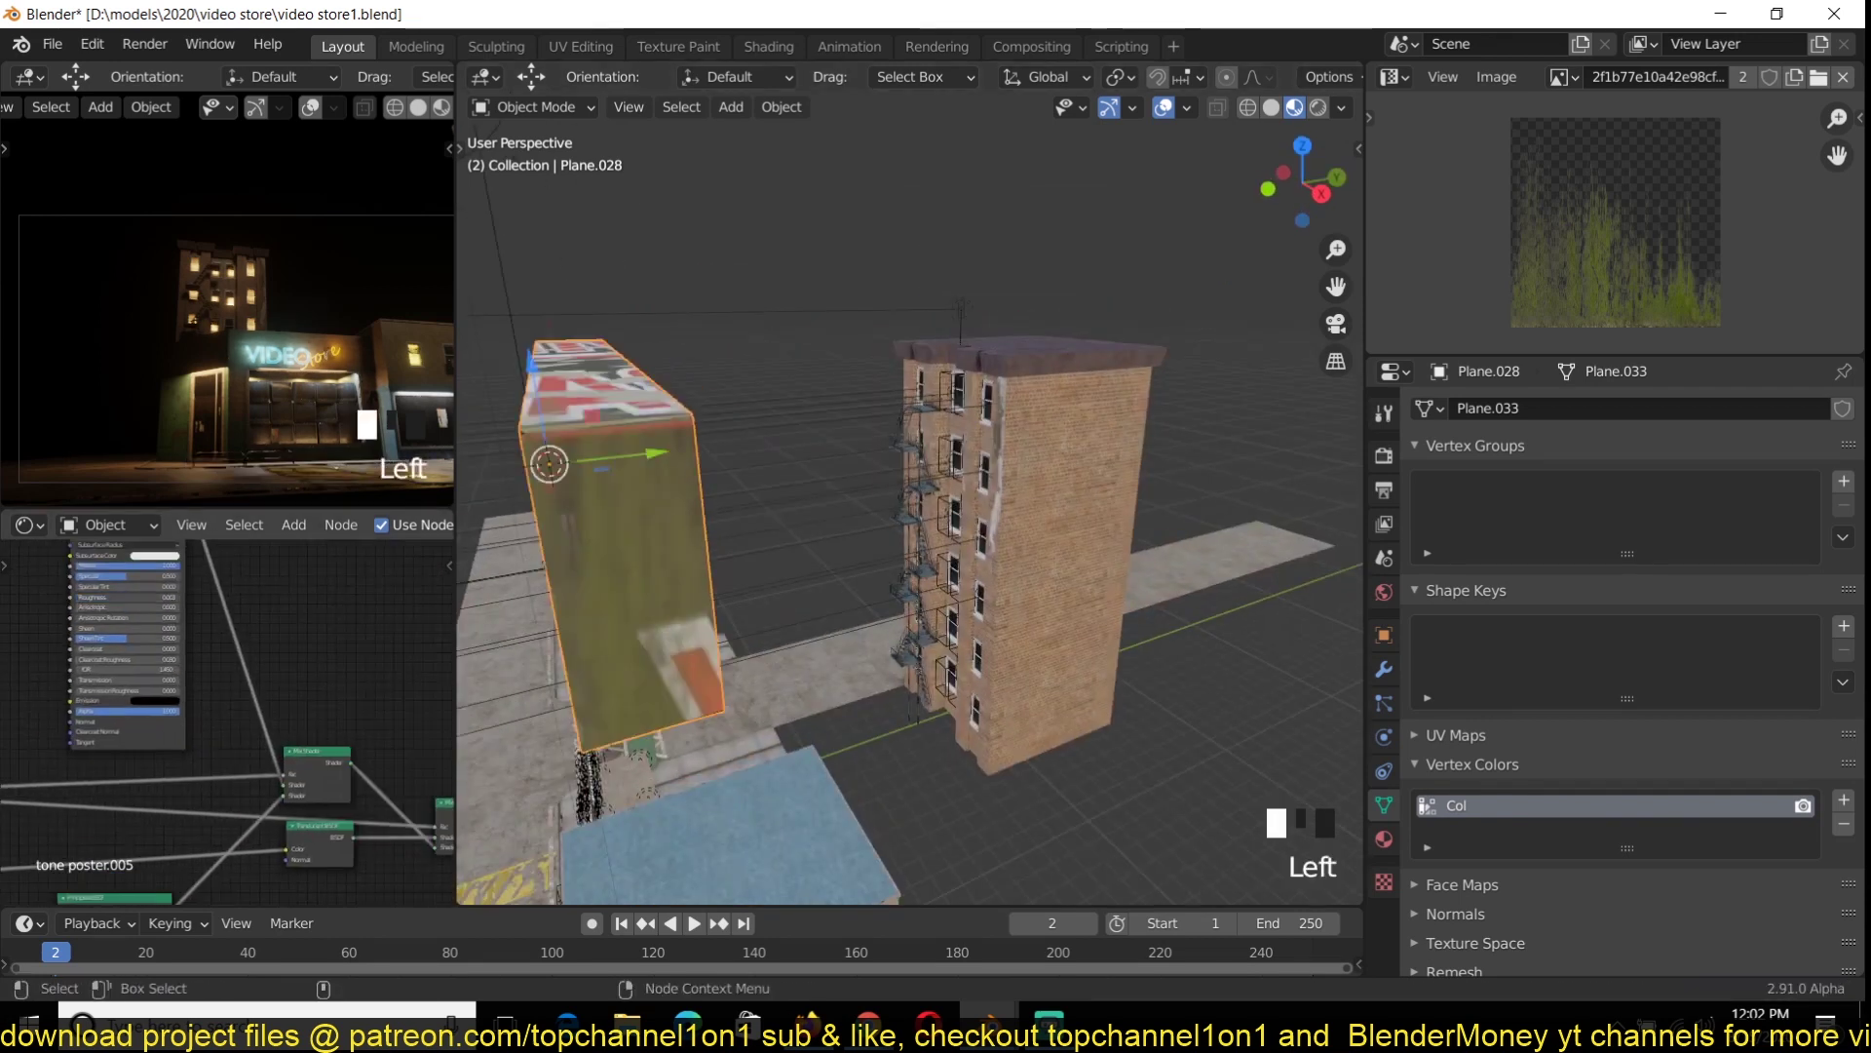
Preview the Attribute-driven Mix Shader on the sign and save the file
ctrl+shift+click(316, 751)
key(ctrl+s)
scroll(838, 546, down, 2)
middle_drag(760, 546, 936, 516)
key(grave)
key(grave)
Swap the two Principled BSDF inputs of the Attribute-driven Mix Shader, save, and preview the final Mix Shader on the sign
middle_drag(195, 673, 245, 695)
drag(146, 619, 166, 618)
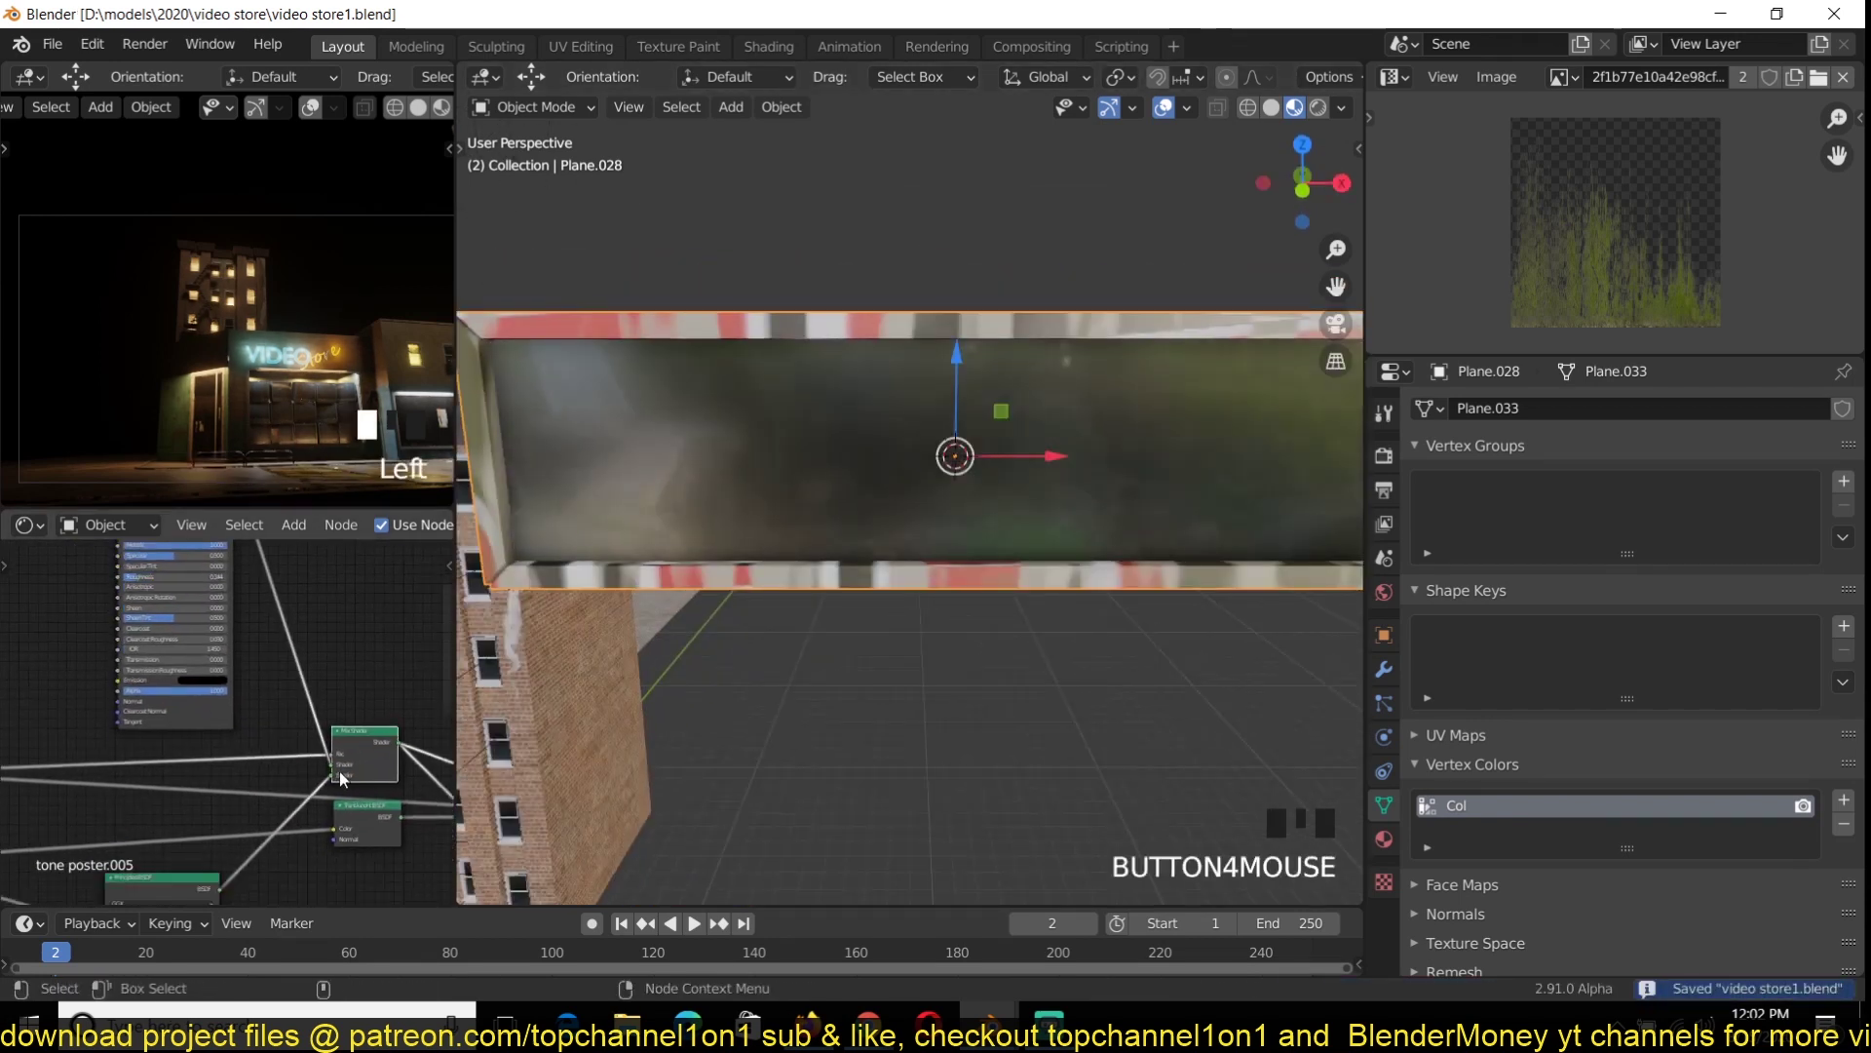
drag(339, 780, 335, 766)
scroll(597, 610, down, 2)
middle_drag(598, 610, 478, 672)
key(ctrl+s)
middle_drag(283, 838, 135, 760)
middle_drag(585, 644, 741, 575)
ctrl+shift+click(364, 726)
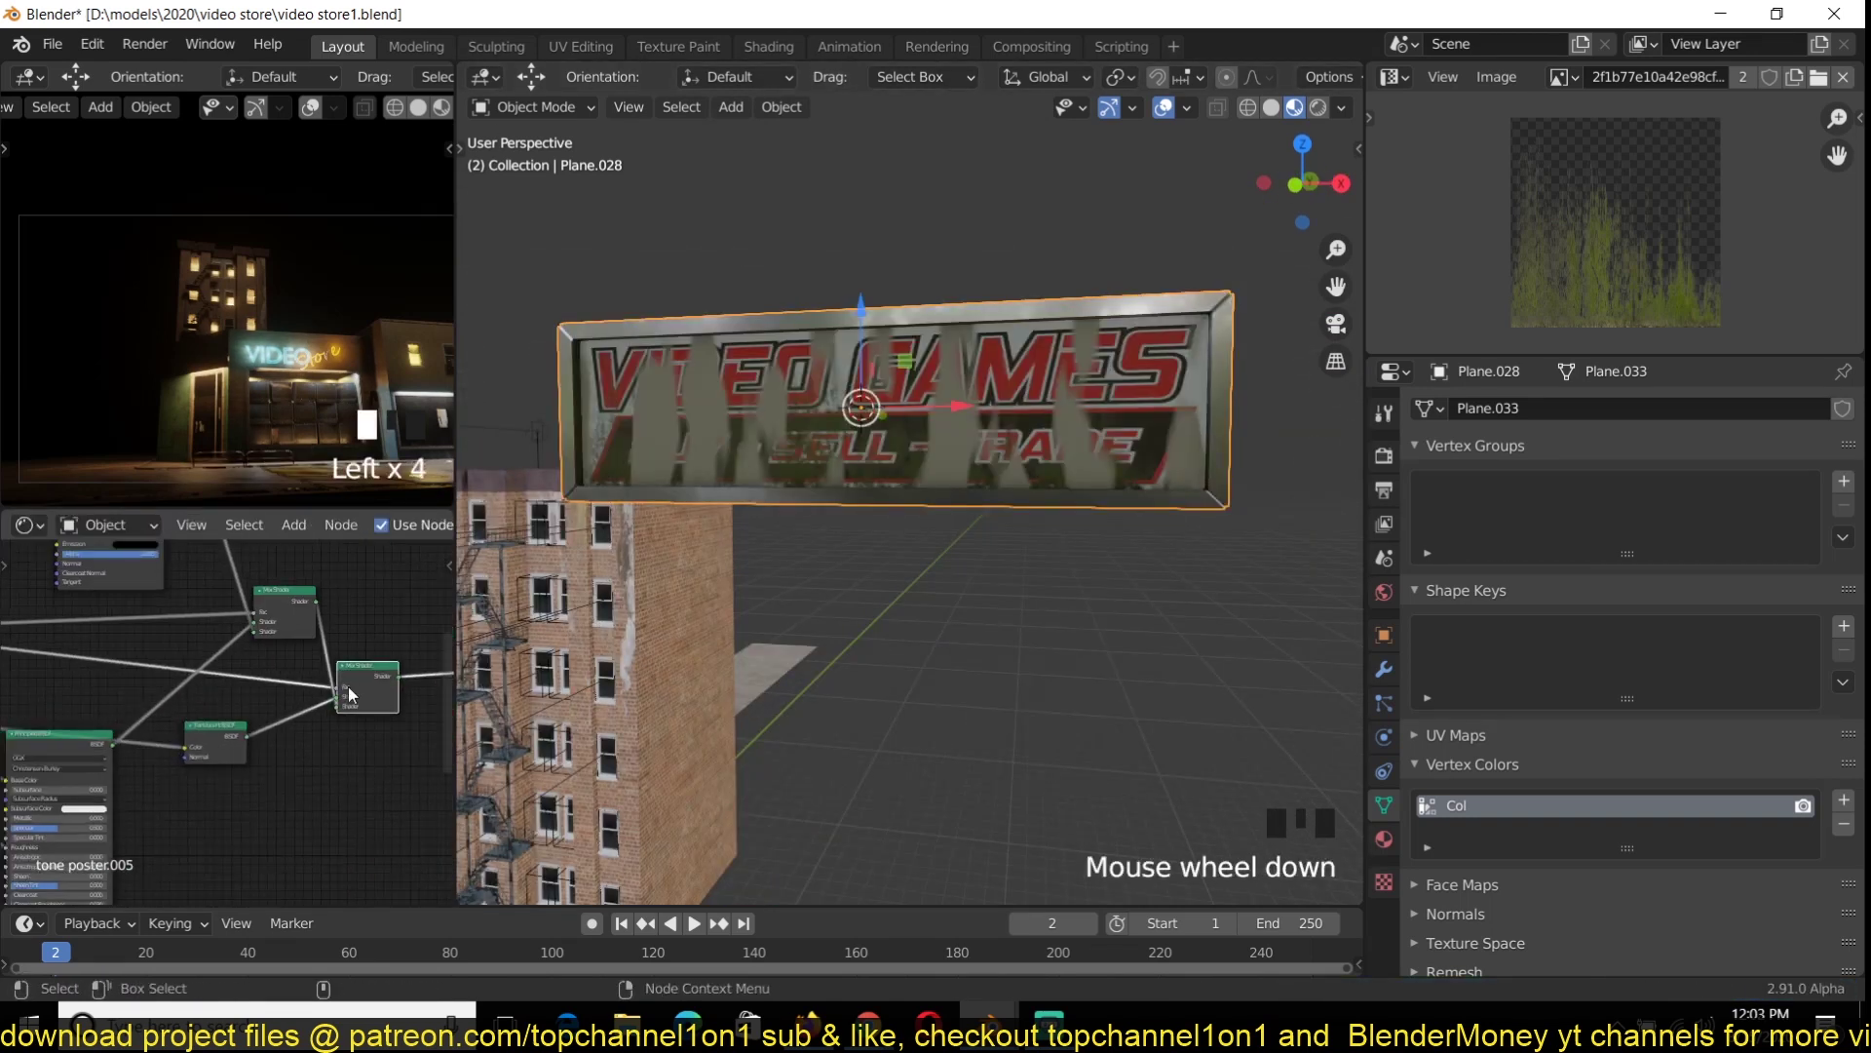
Detach the Attribute factor from the second Mix Shader and feed it the poster's Principled BSDF alongside the Translucent BSDF
drag(343, 688, 286, 682)
middle_drag(286, 682, 325, 739)
drag(293, 678, 295, 691)
drag(266, 797, 142, 698)
drag(395, 724, 362, 737)
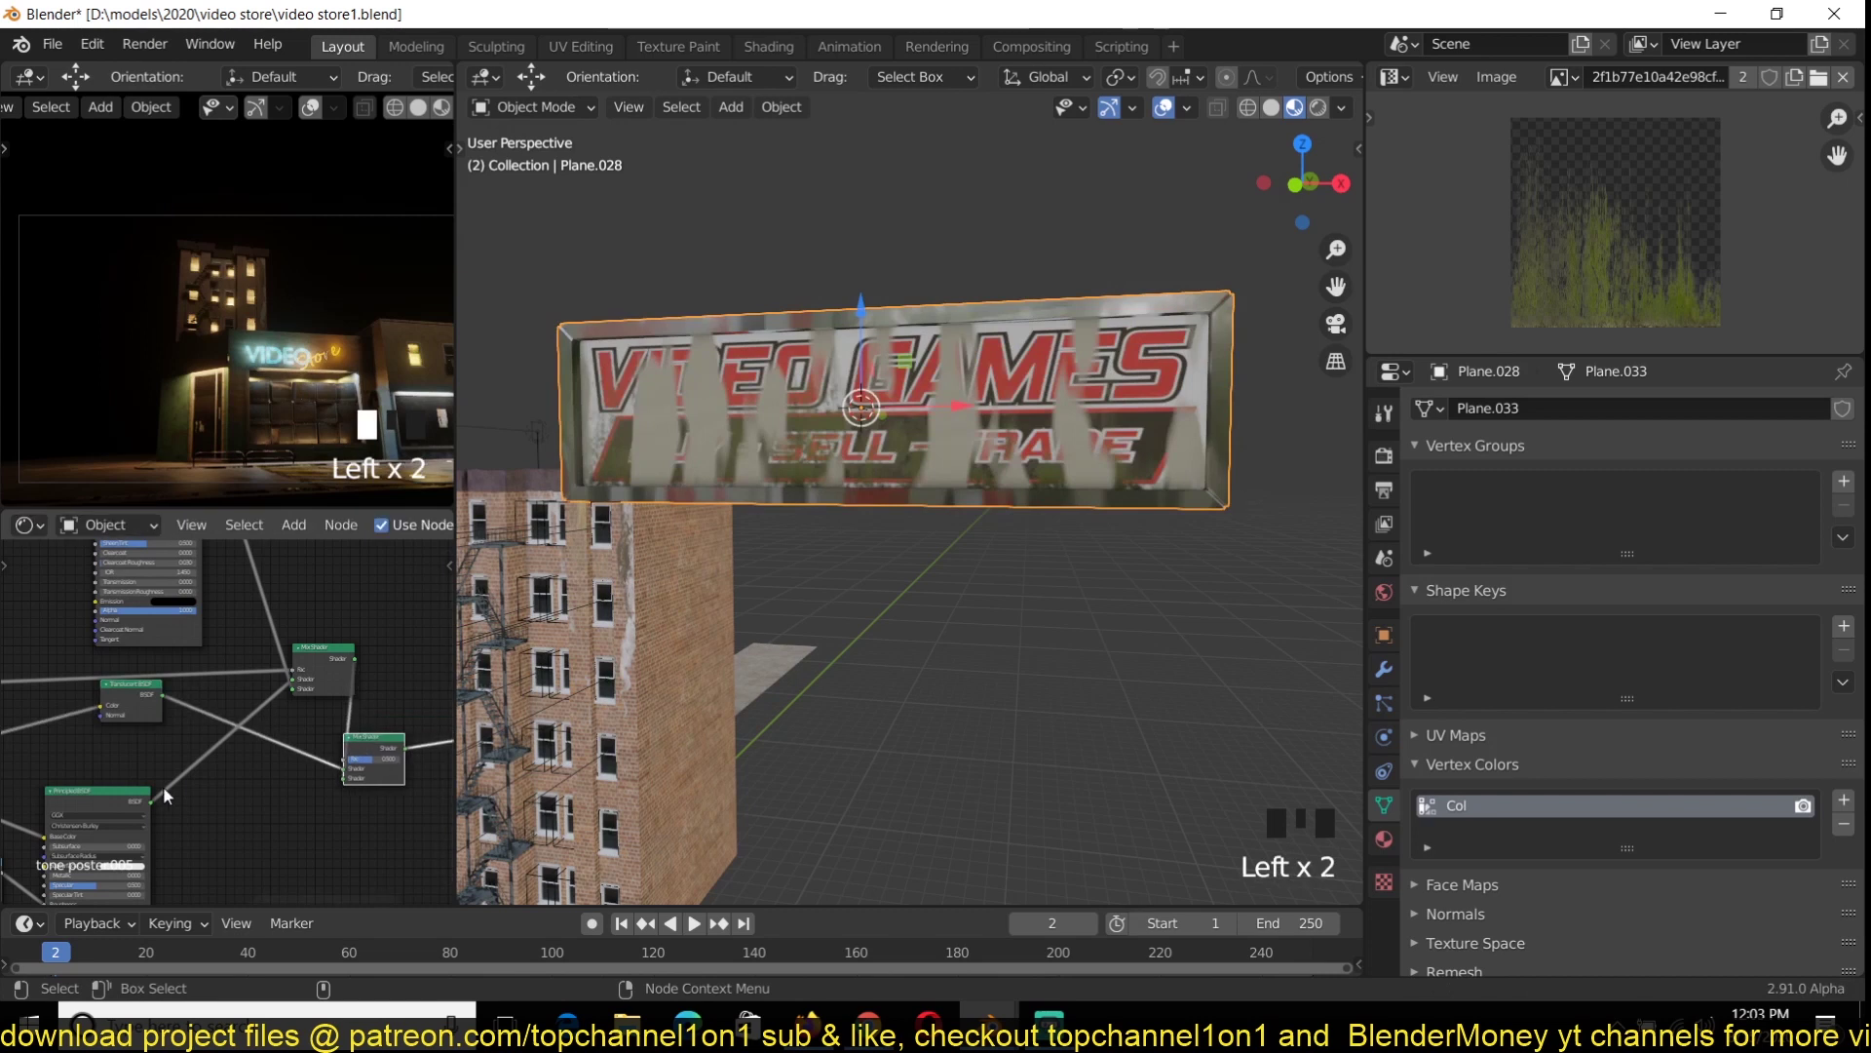
drag(152, 801, 343, 778)
Link the translucent Mix Shader into the Attribute-driven Mix Shader, output that one to the sign, and save
middle_drag(387, 714, 205, 722)
drag(195, 745, 125, 753)
drag(140, 657, 270, 690)
ctrl+shift+click(300, 670)
key(ctrl+s)
key(grave)
middle_drag(1095, 555, 857, 605)
Add an Image Texture with the grunge map image to the sign frame's Principled BSDF and save the file
middle_drag(80, 696, 10, 866)
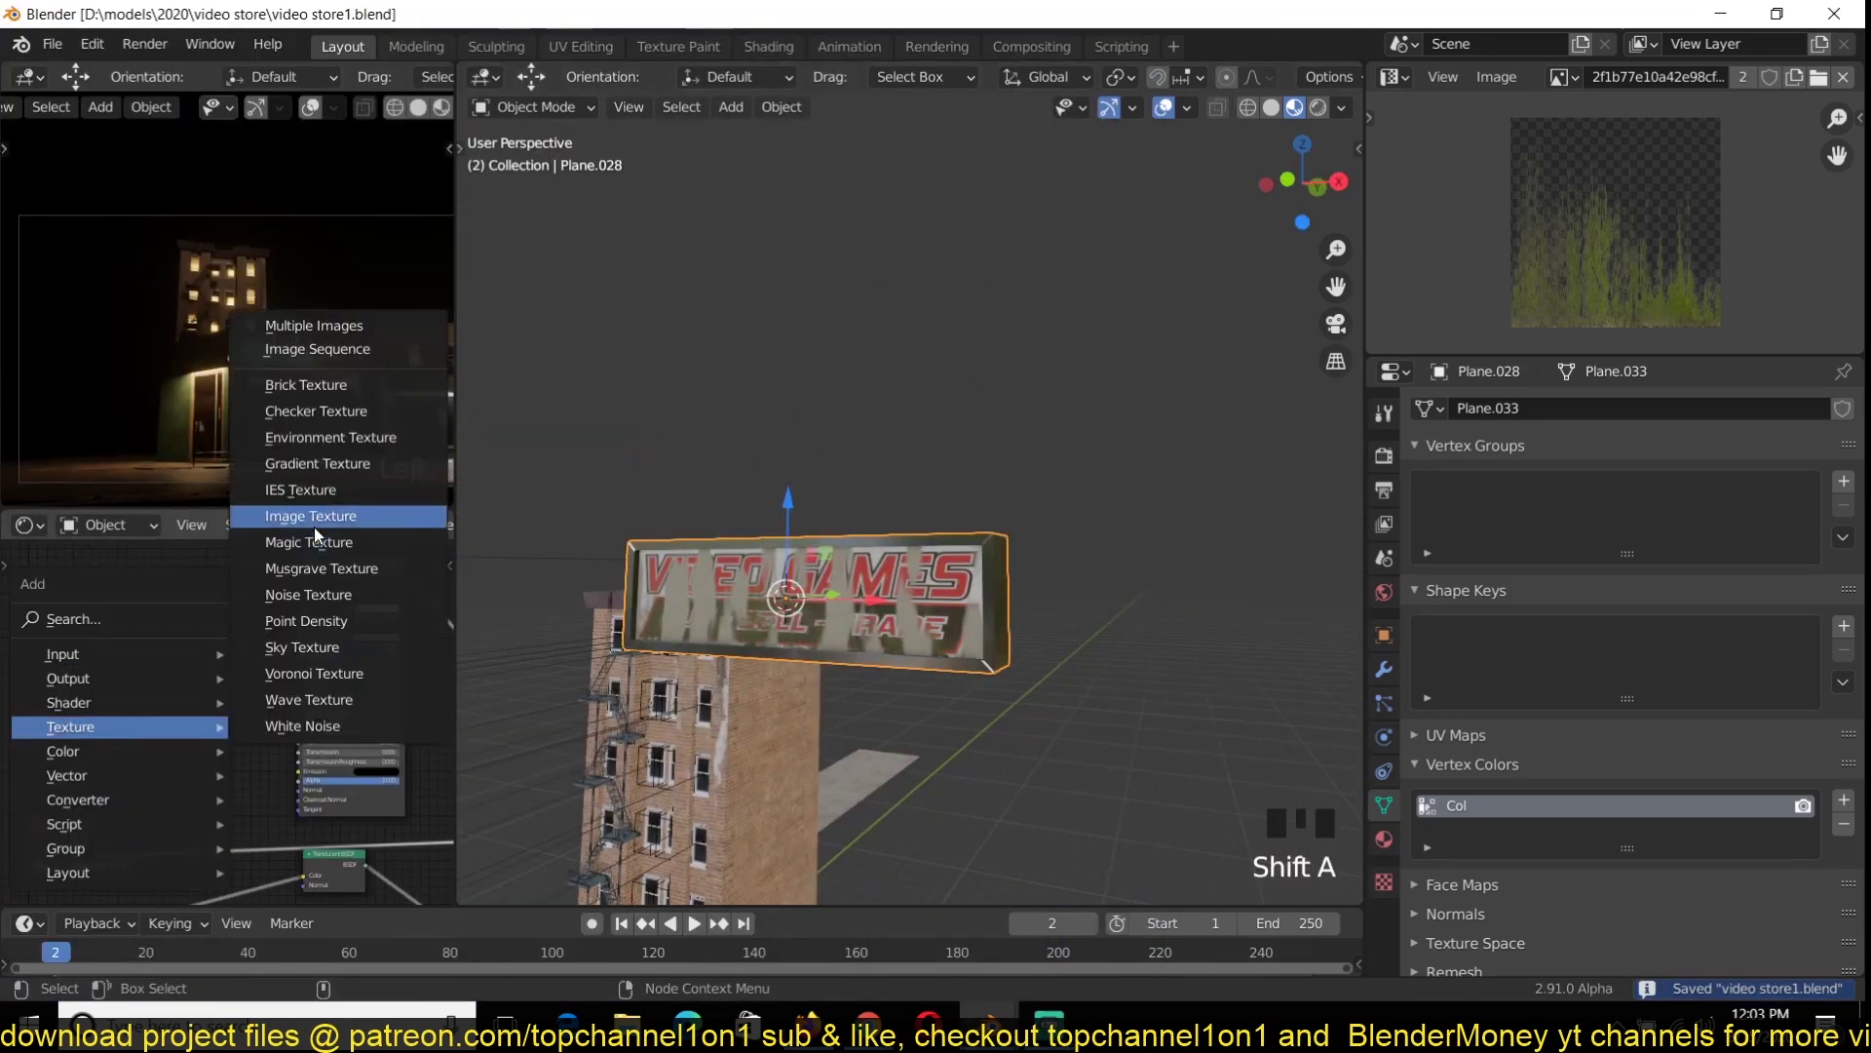
click(118, 617)
click(224, 648)
click(476, 805)
scroll(975, 585, down, 5)
double_click(974, 546)
drag(255, 673, 318, 664)
middle_drag(507, 633, 546, 634)
scroll(717, 645, up, 2)
key(ctrl+s)
Add Texture Coordinate and Mapping nodes to the grunge texture and increase its X, Y and Z scale equally
key(ctrl+t)
middle_drag(56, 783, 331, 717)
drag(229, 586, 243, 624)
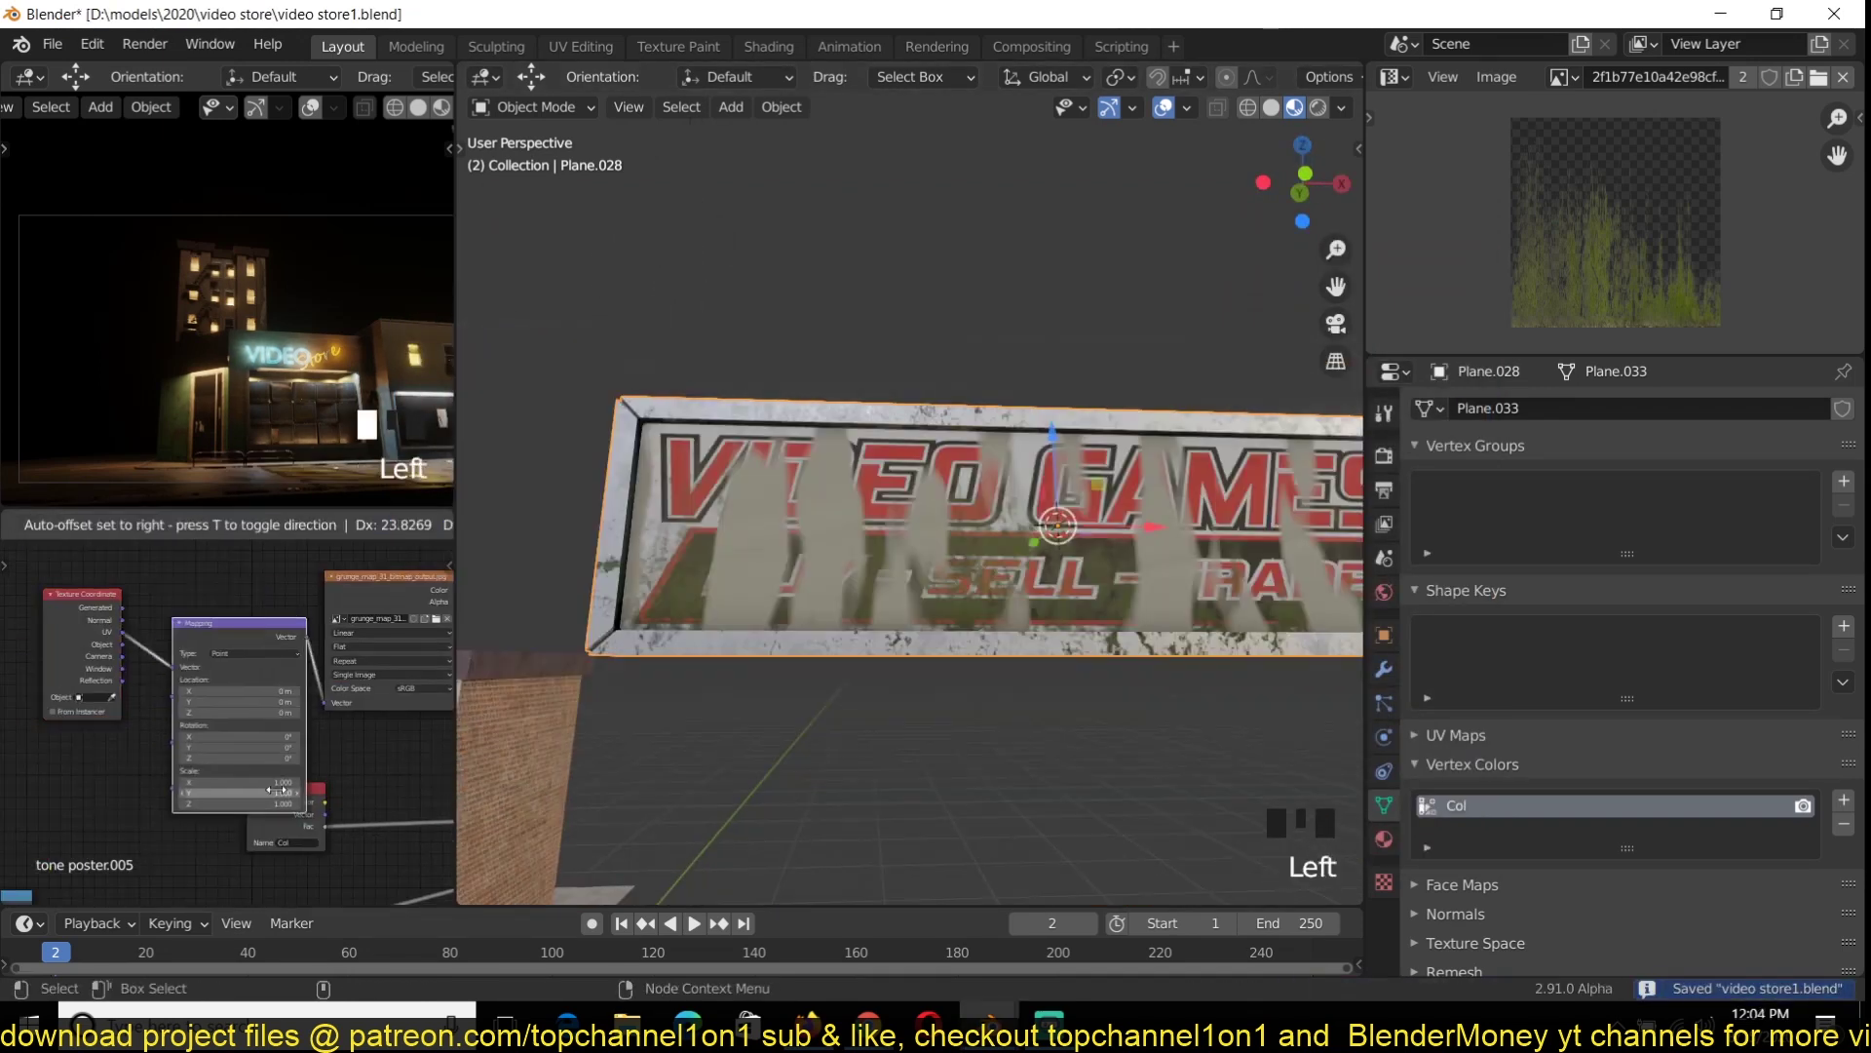
middle_drag(747, 553, 1072, 633)
scroll(1249, 548, down, 3)
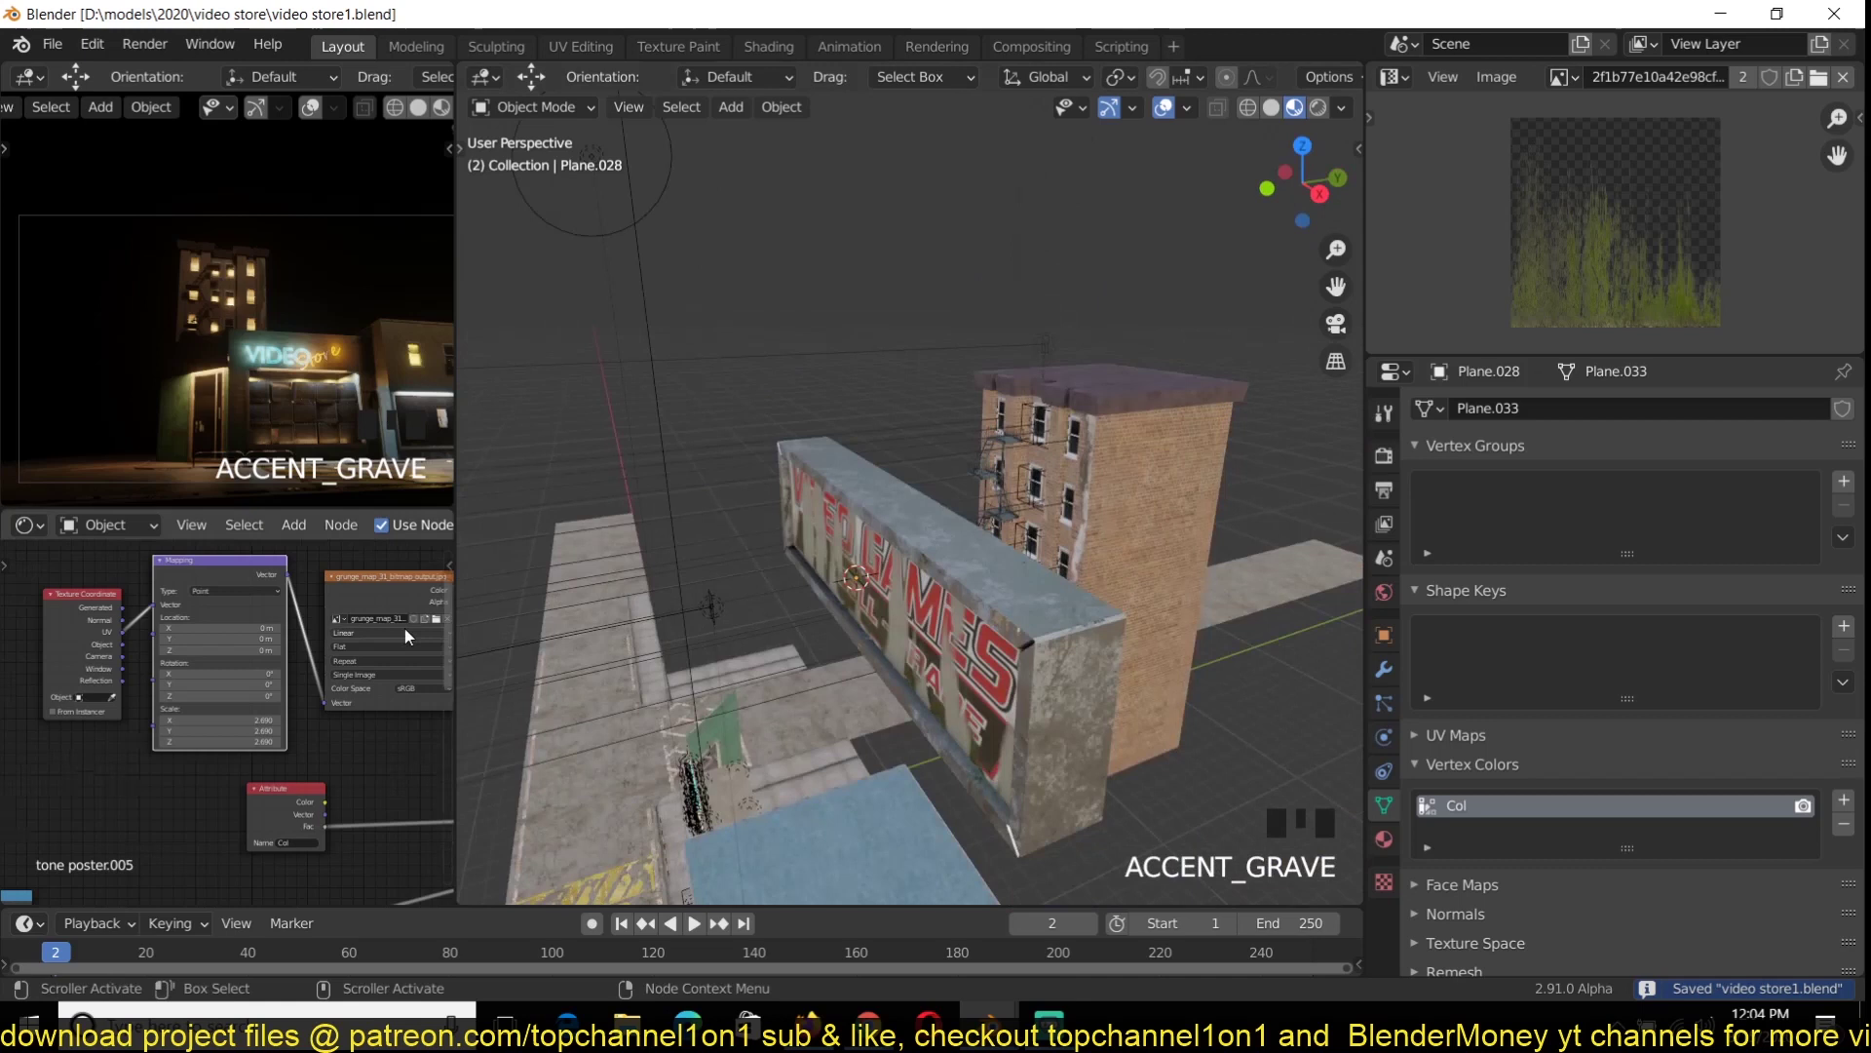
Run the grunge texture through a ColorRamp and adjust the ramp's white stop color
middle_drag(409, 634, 292, 644)
scroll(292, 643, down, 3)
drag(34, 726, 337, 629)
key(g)
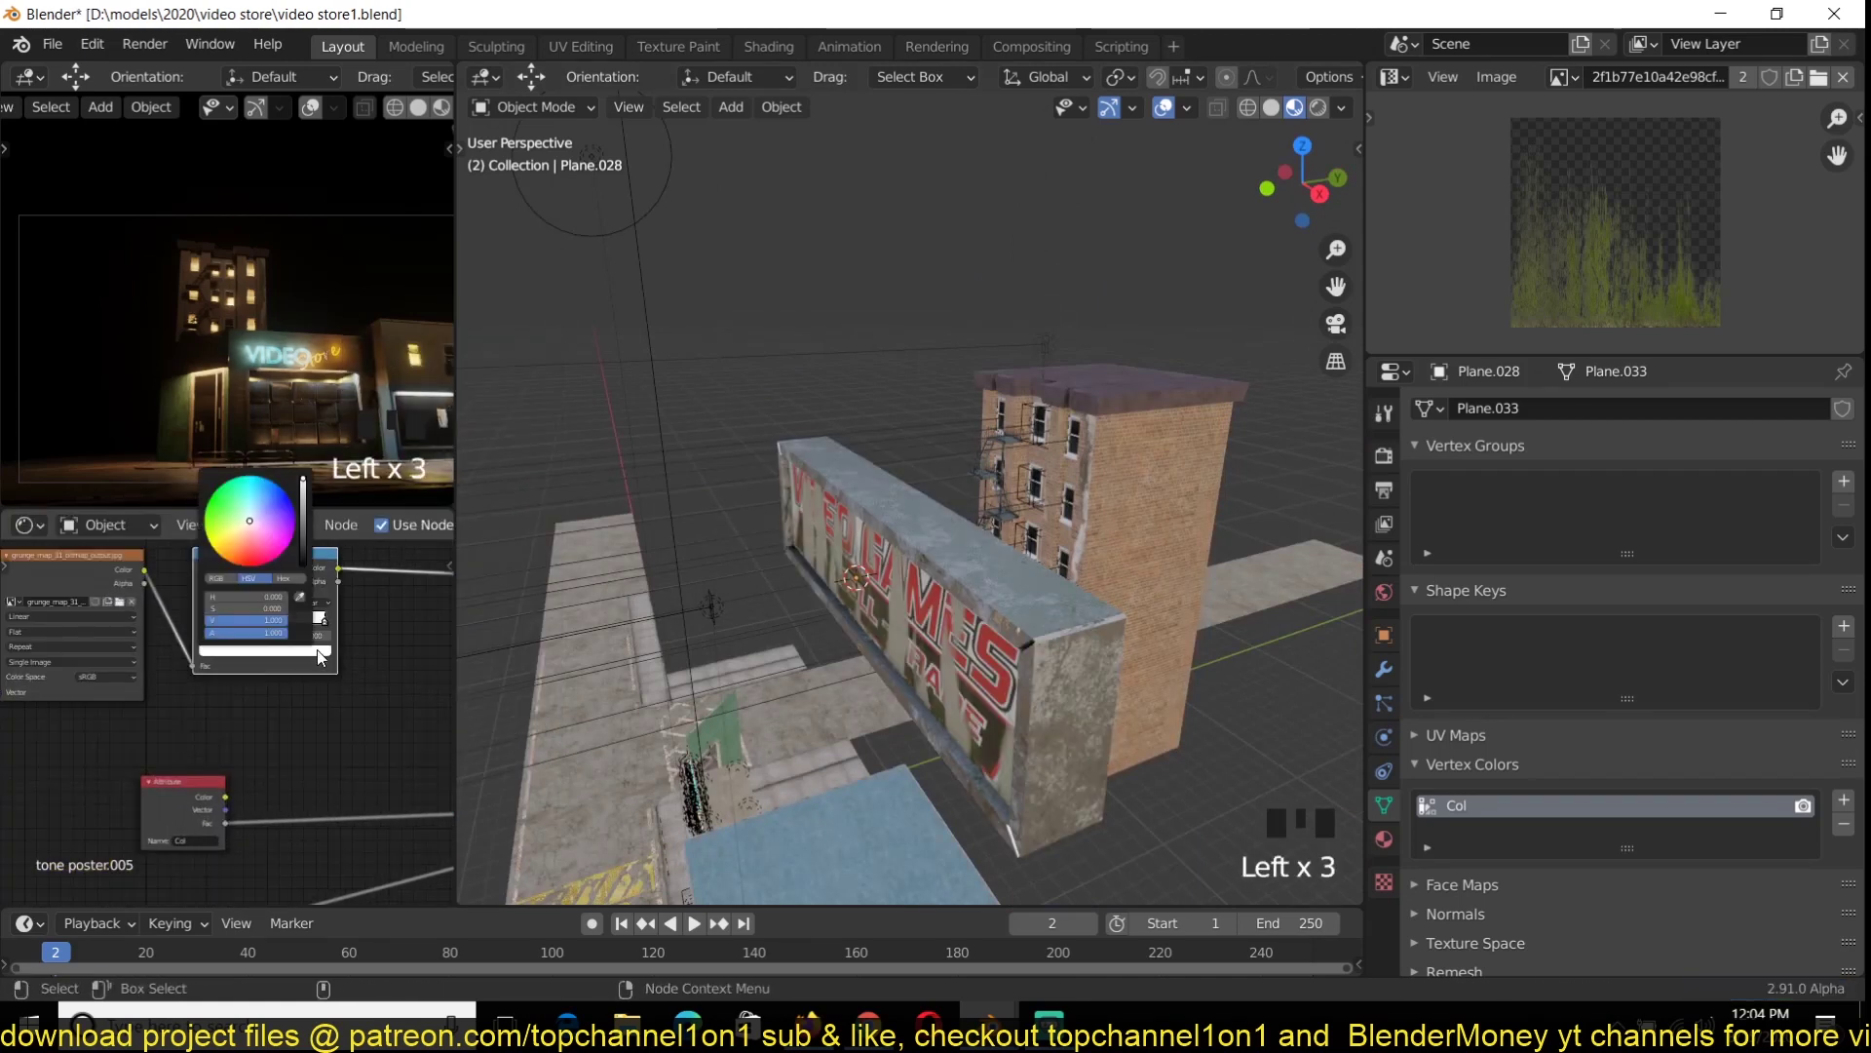
Insert an Add Math node with value 0.2 between the ColorRamp and the frame's Principled BSDF, and save
key(shift+a)
click(366, 482)
scroll(974, 575, up, 2)
key(ctrl+s)
Add an area light inside the VIDEO GAMES sign to light its front panel from within
mouse_move(975, 575)
middle_down()
mouse_move(799, 546)
mouse_move(989, 575)
middle_up()
click(988, 575)
key(shift+a)
mouse_move(963, 808)
click(1098, 886)
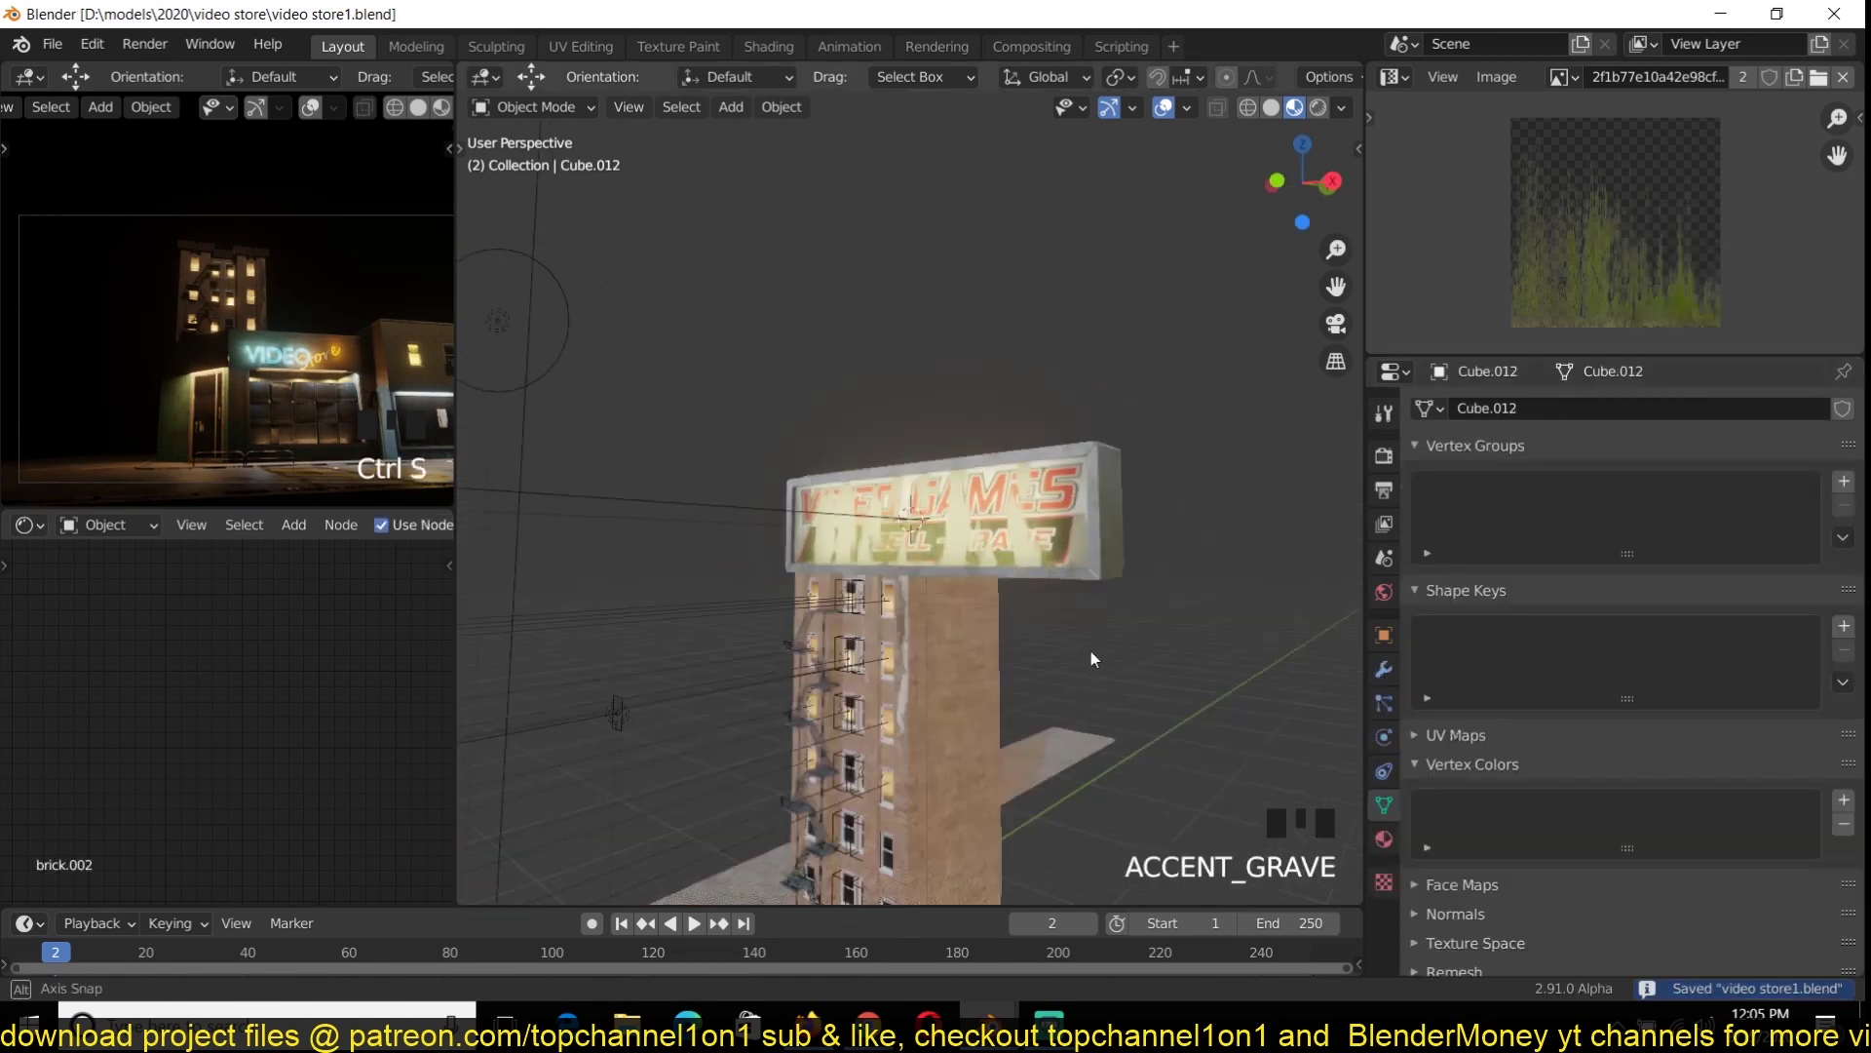
Snap the sign with its light to the spot above the green building's doorway and scale it to fit
shift+click(1088, 488)
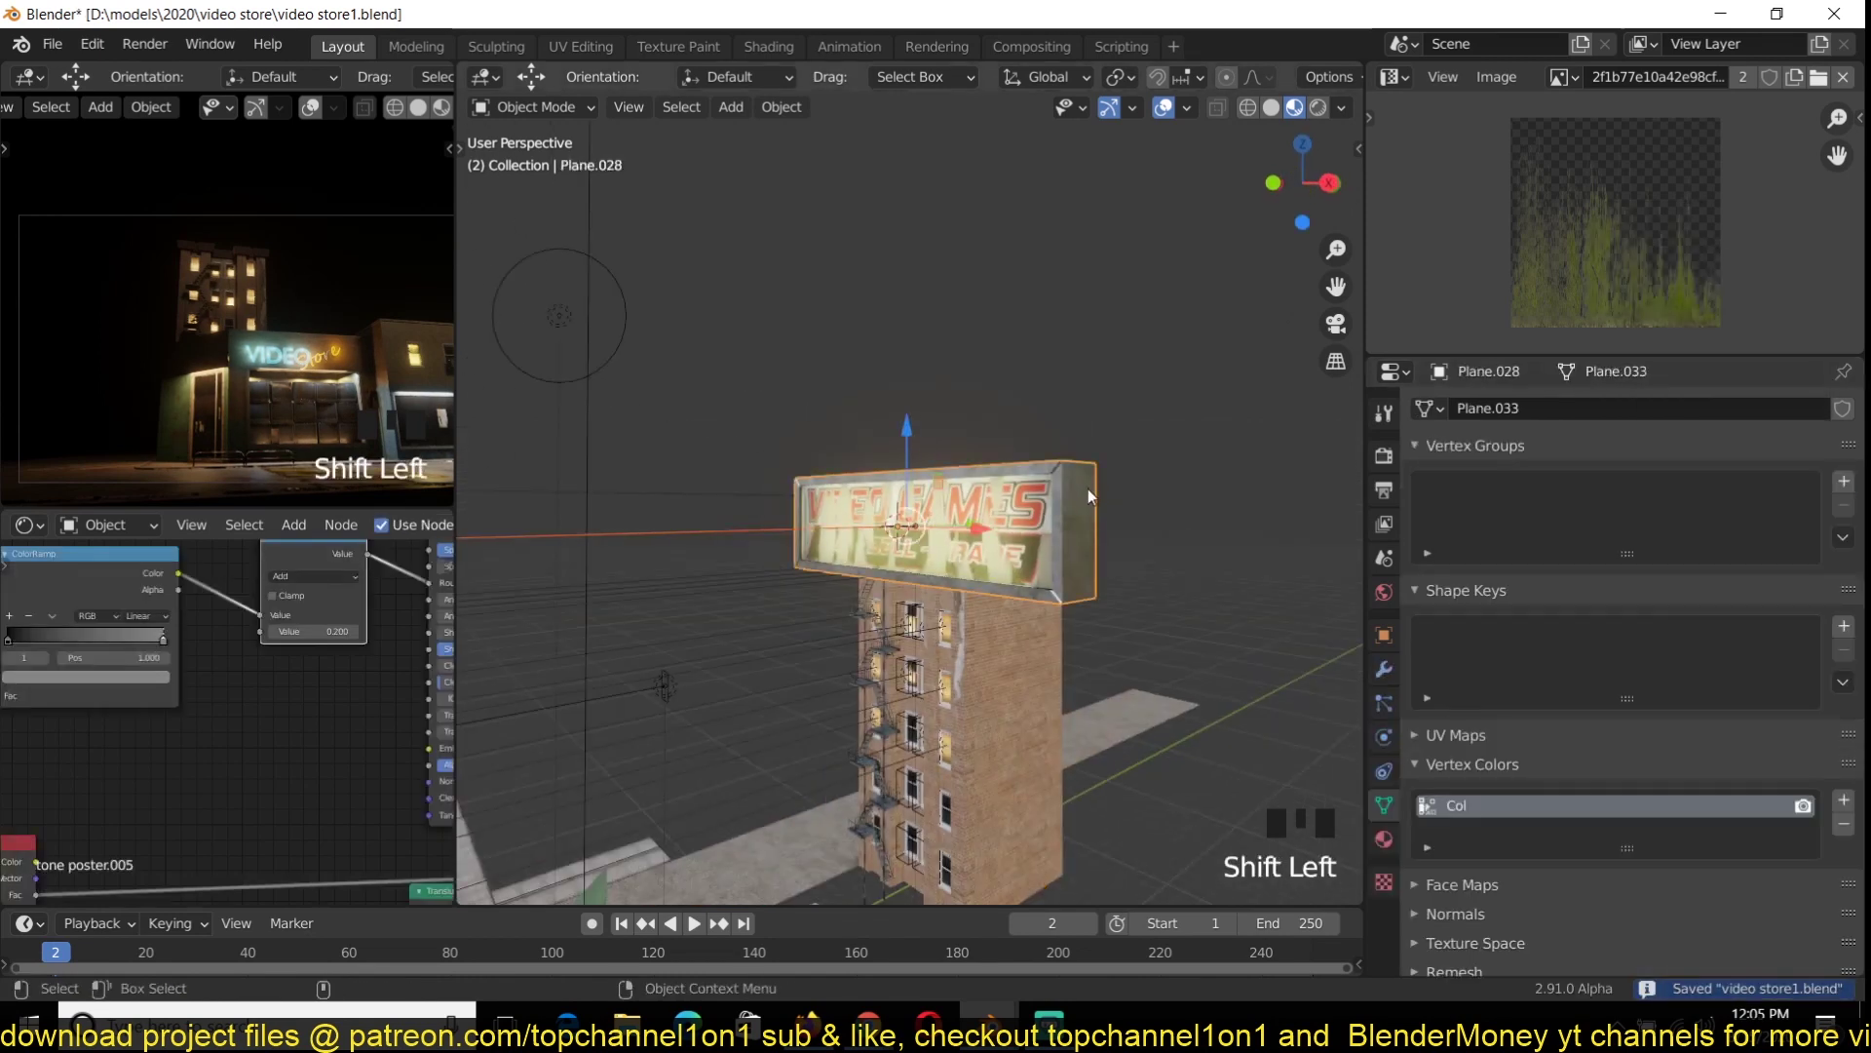
scroll(896, 552, down, 4)
key(grave)
key(shift+s)
key(s)
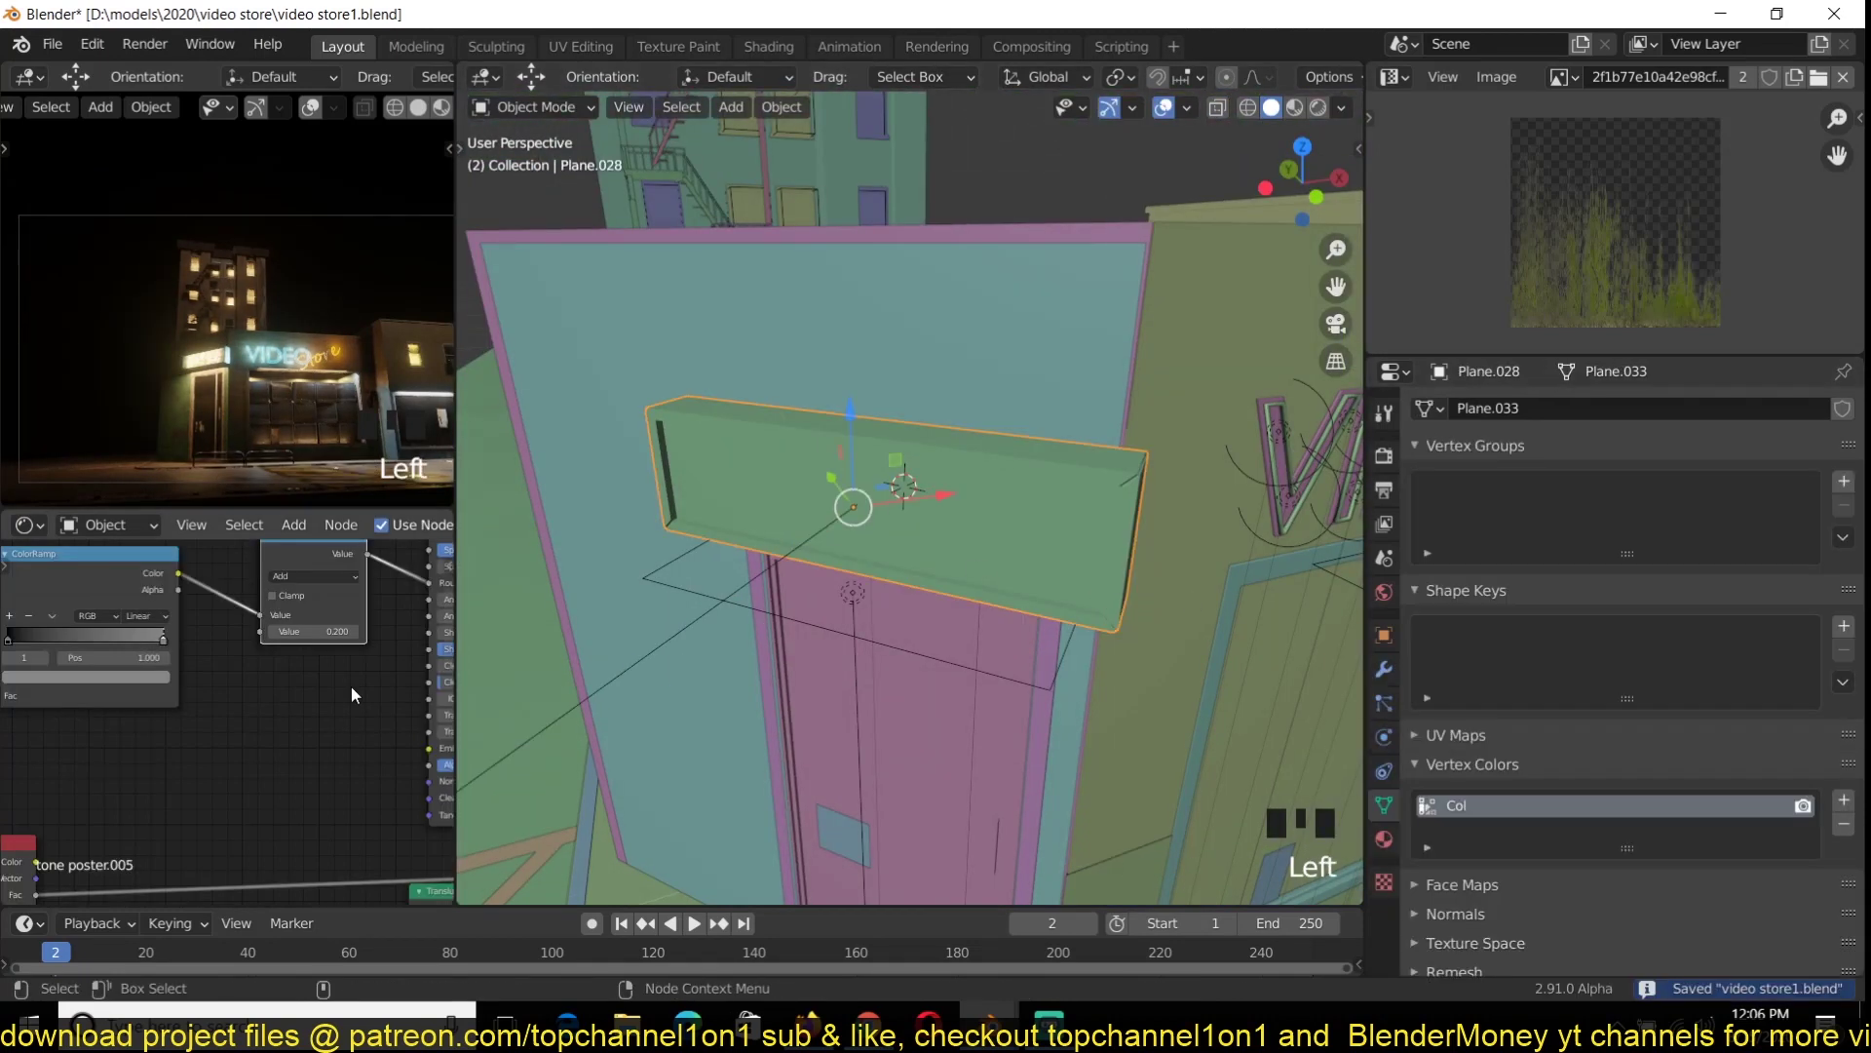
Increase the Mapping X scale of the sign's Noise Texture, adjust its ColorRamp to reduce the stains, and save
scroll(273, 722, down, 1)
scroll(289, 430, up, 2)
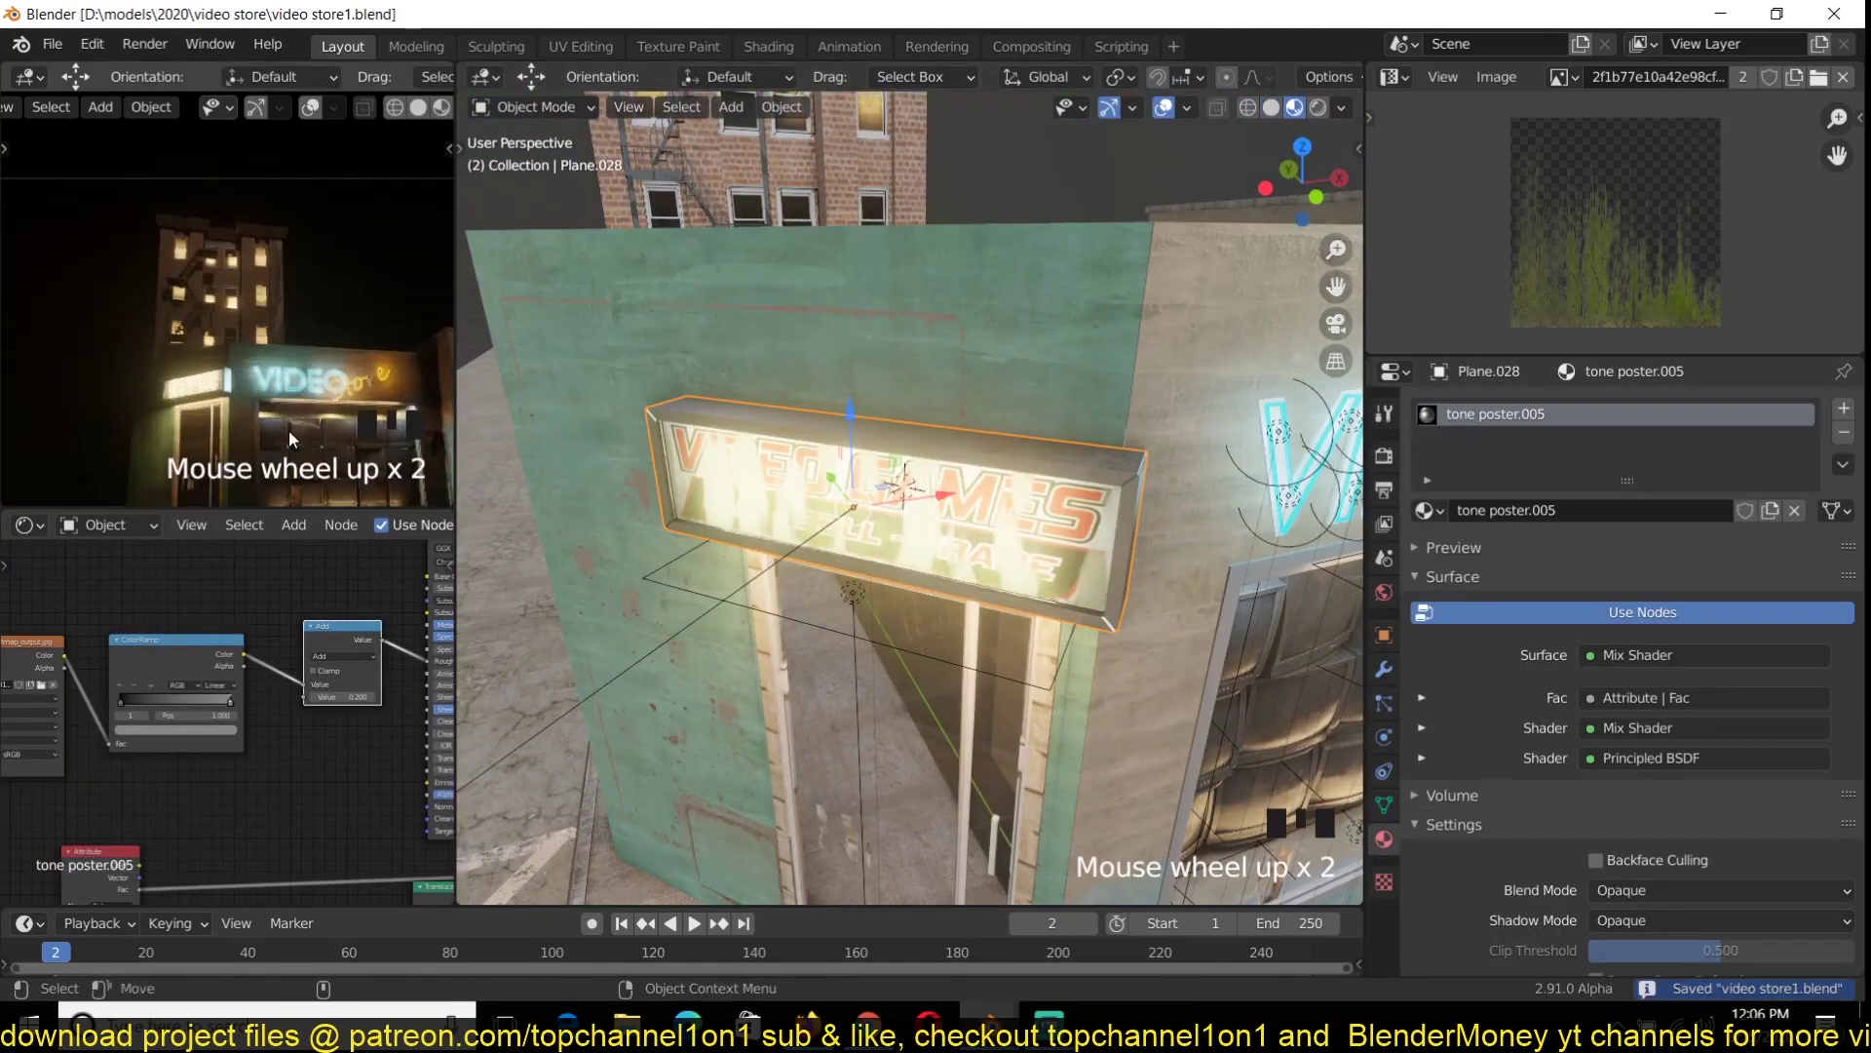
scroll(288, 429, up, 4)
shift+middle_drag(289, 430, 353, 296)
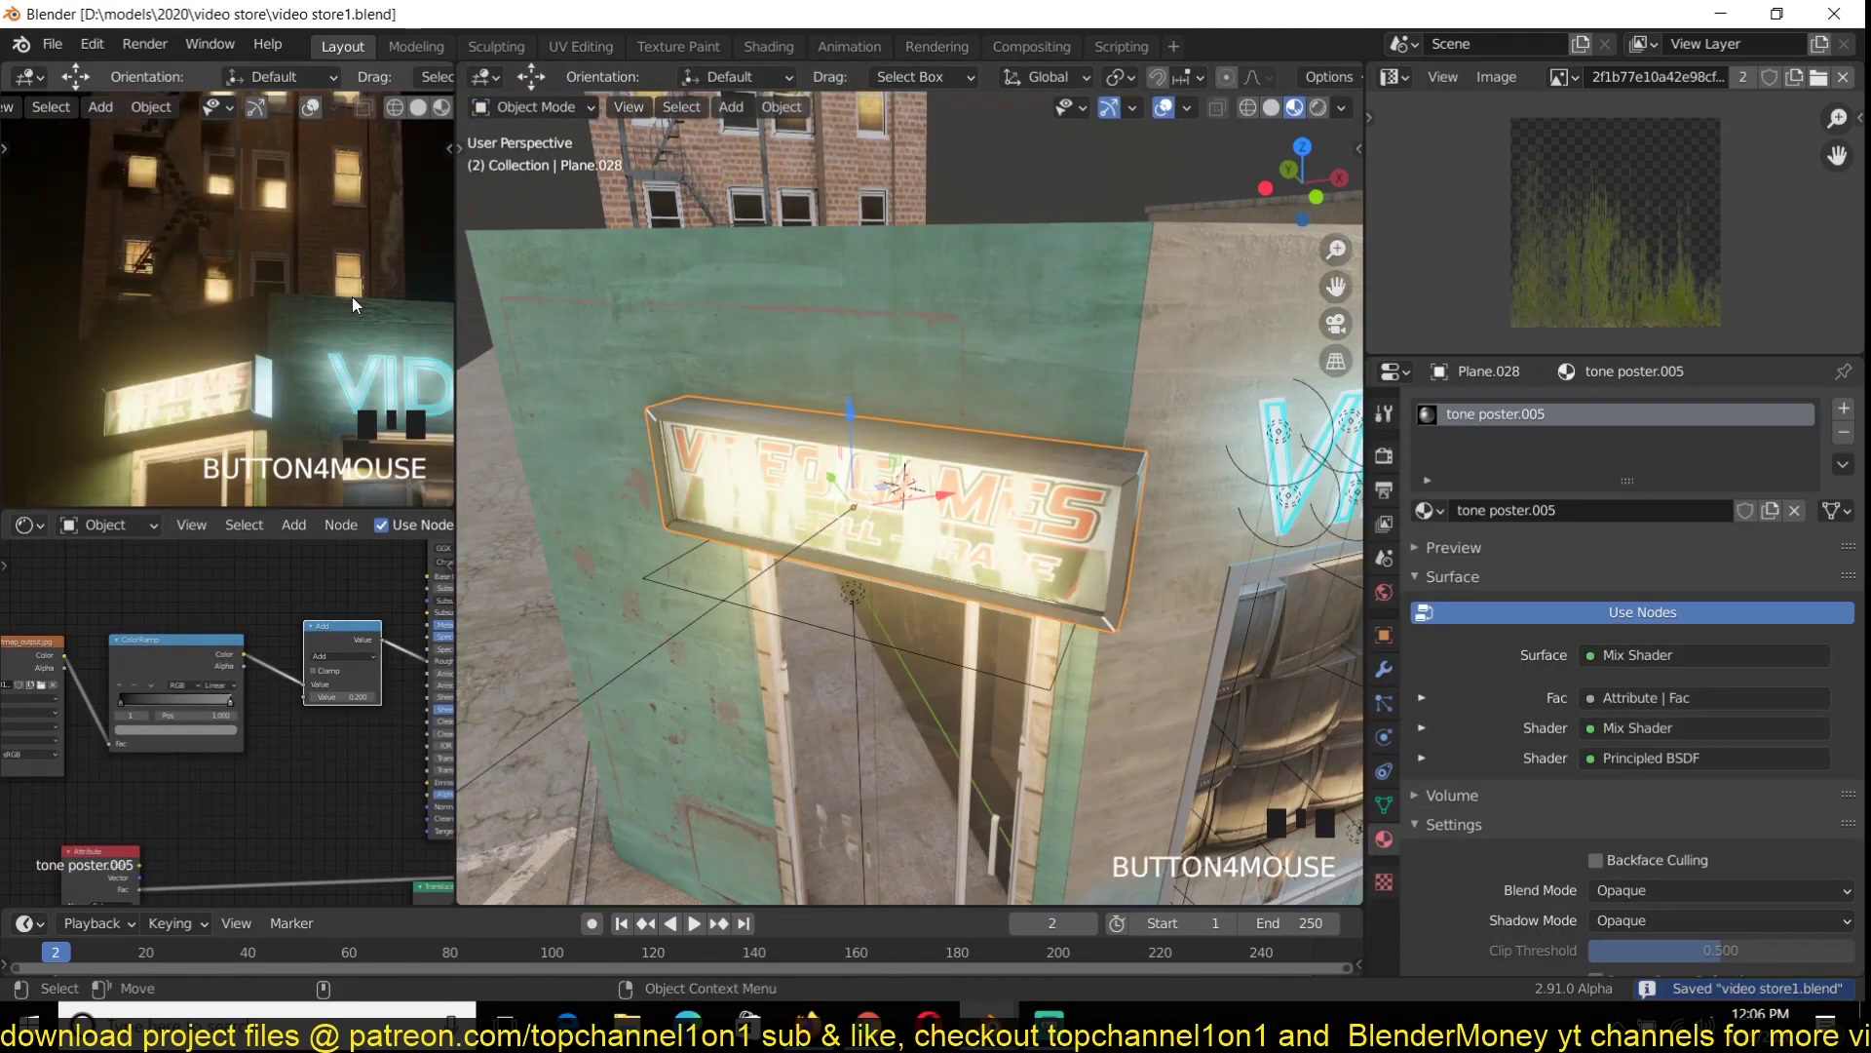
middle_drag(107, 639, 410, 634)
scroll(276, 667, down, 8)
scroll(275, 666, up, 3)
middle_drag(276, 666, 356, 858)
scroll(292, 809, up, 6)
drag(234, 766, 252, 766)
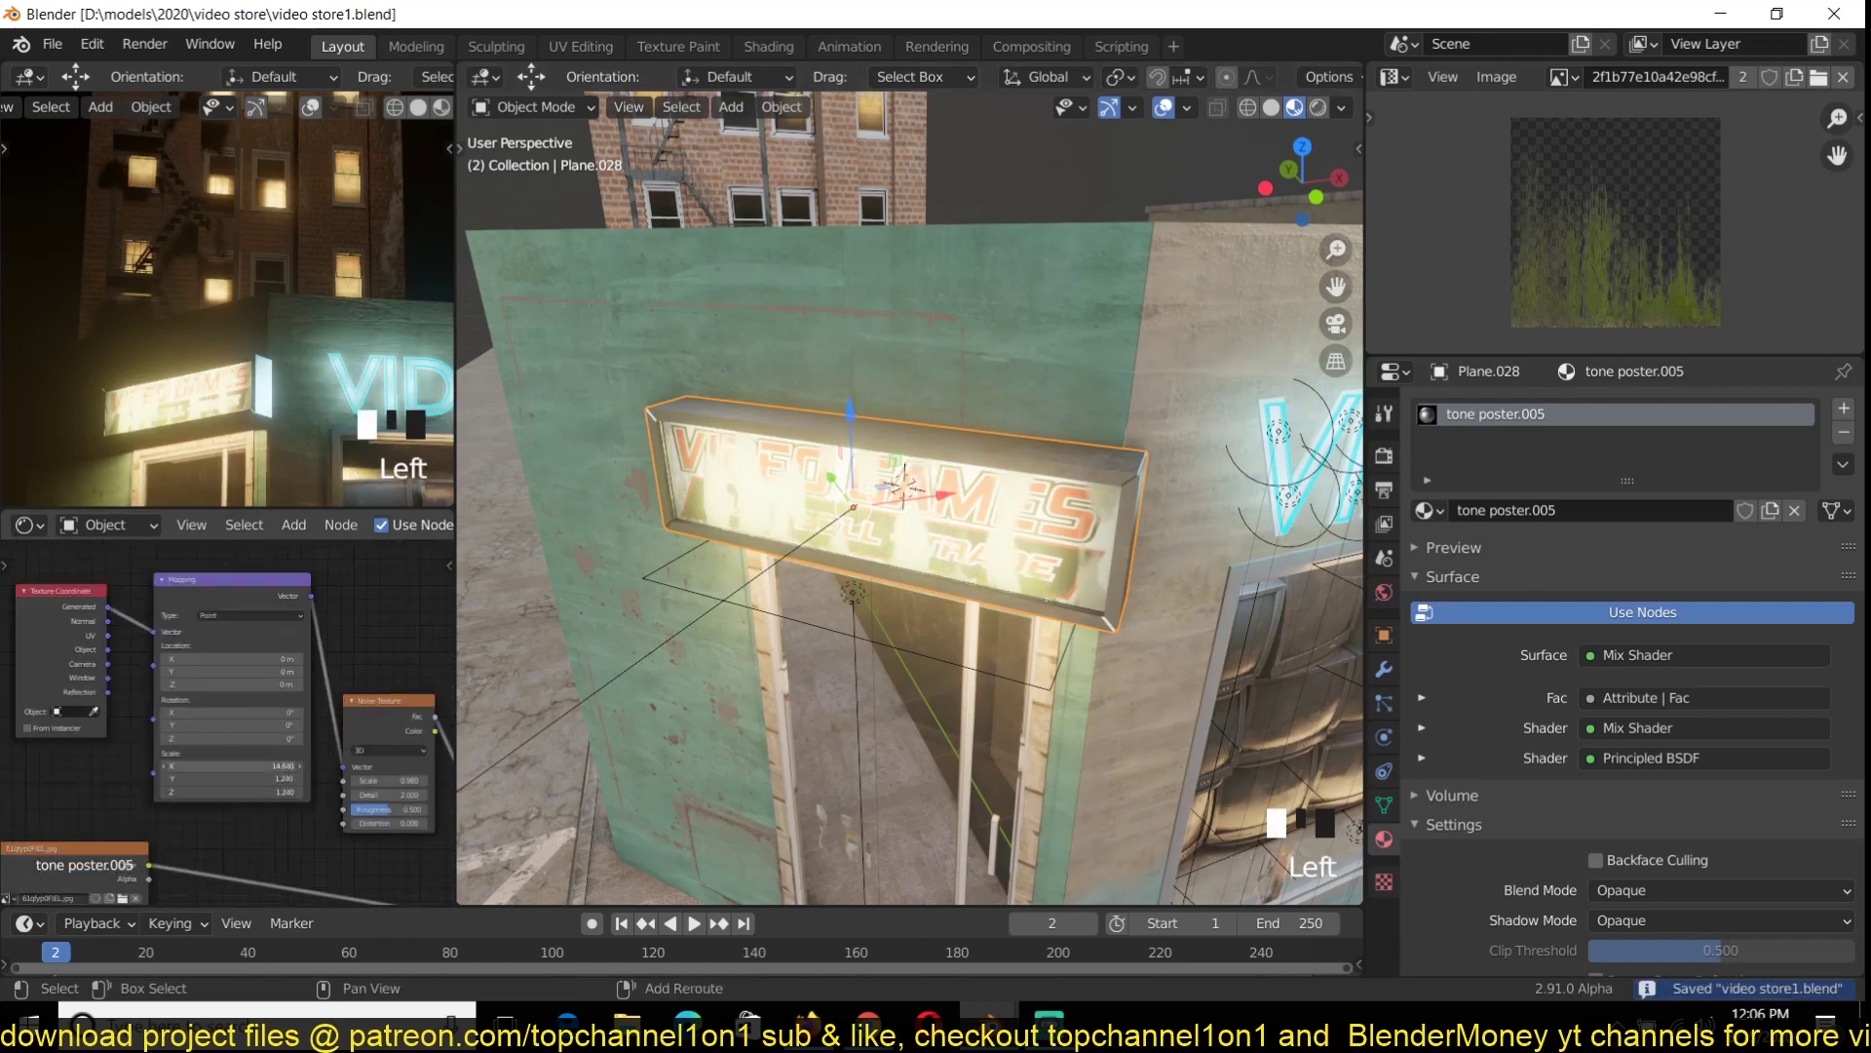
middle_drag(301, 819, 9, 814)
click(266, 729)
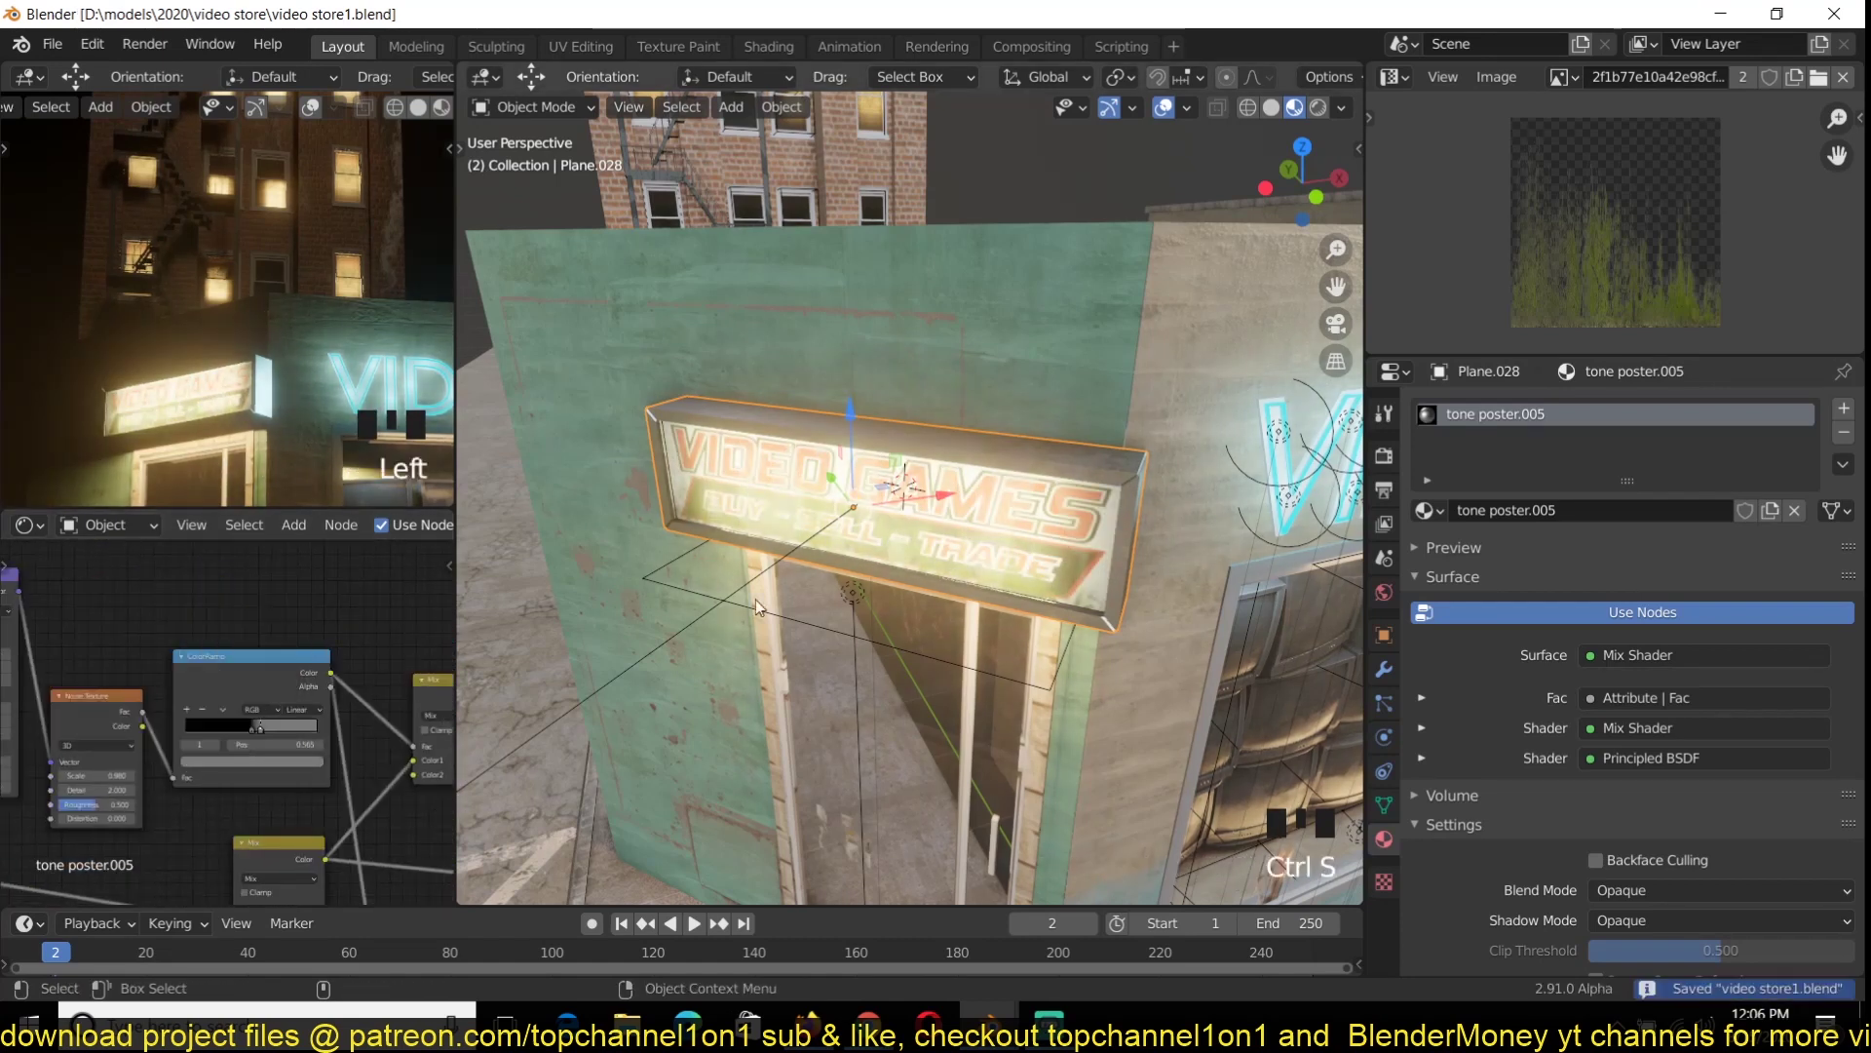
Switch to the street alley scene file, select and copy a building with its window and door parts, and return to the video store file
key(KP_0)
scroll(206, 308, down, 4)
scroll(219, 349, down, 3)
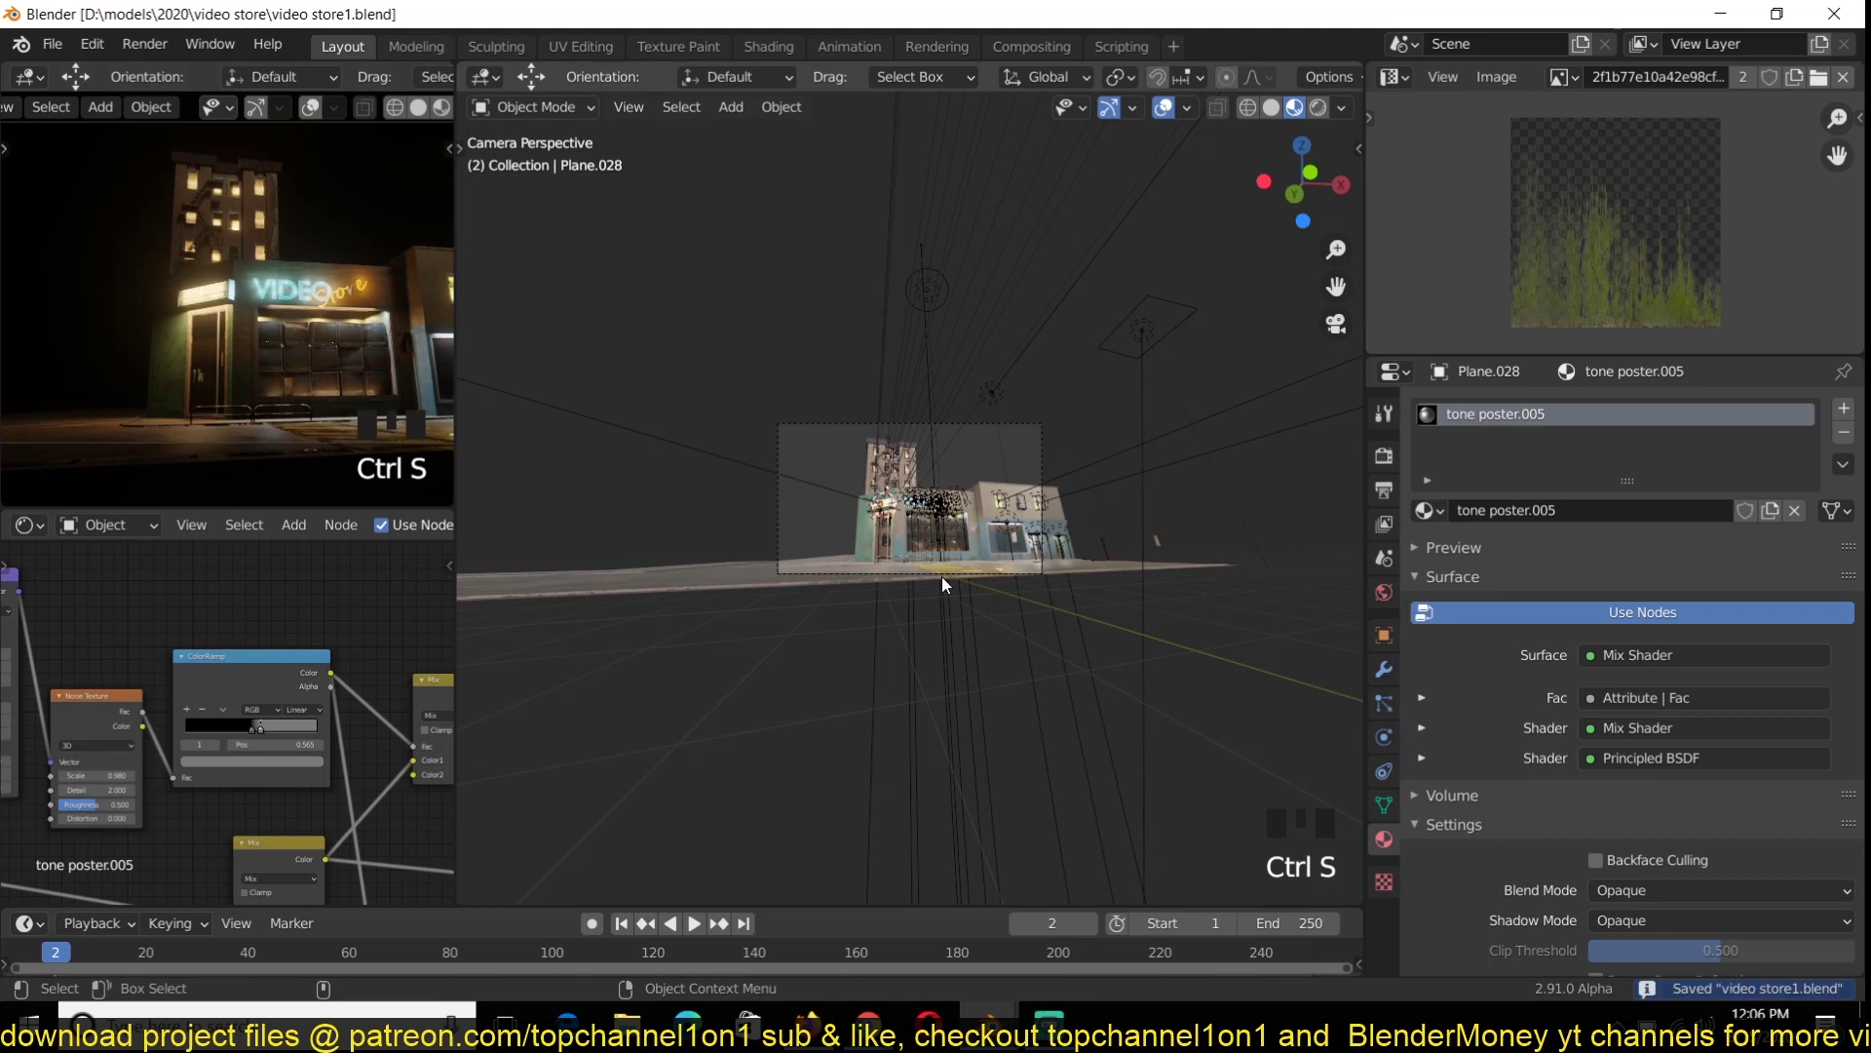
scroll(907, 780, up, 4)
middle_drag(1024, 637, 976, 429)
click(976, 429)
key(ctrl+z)
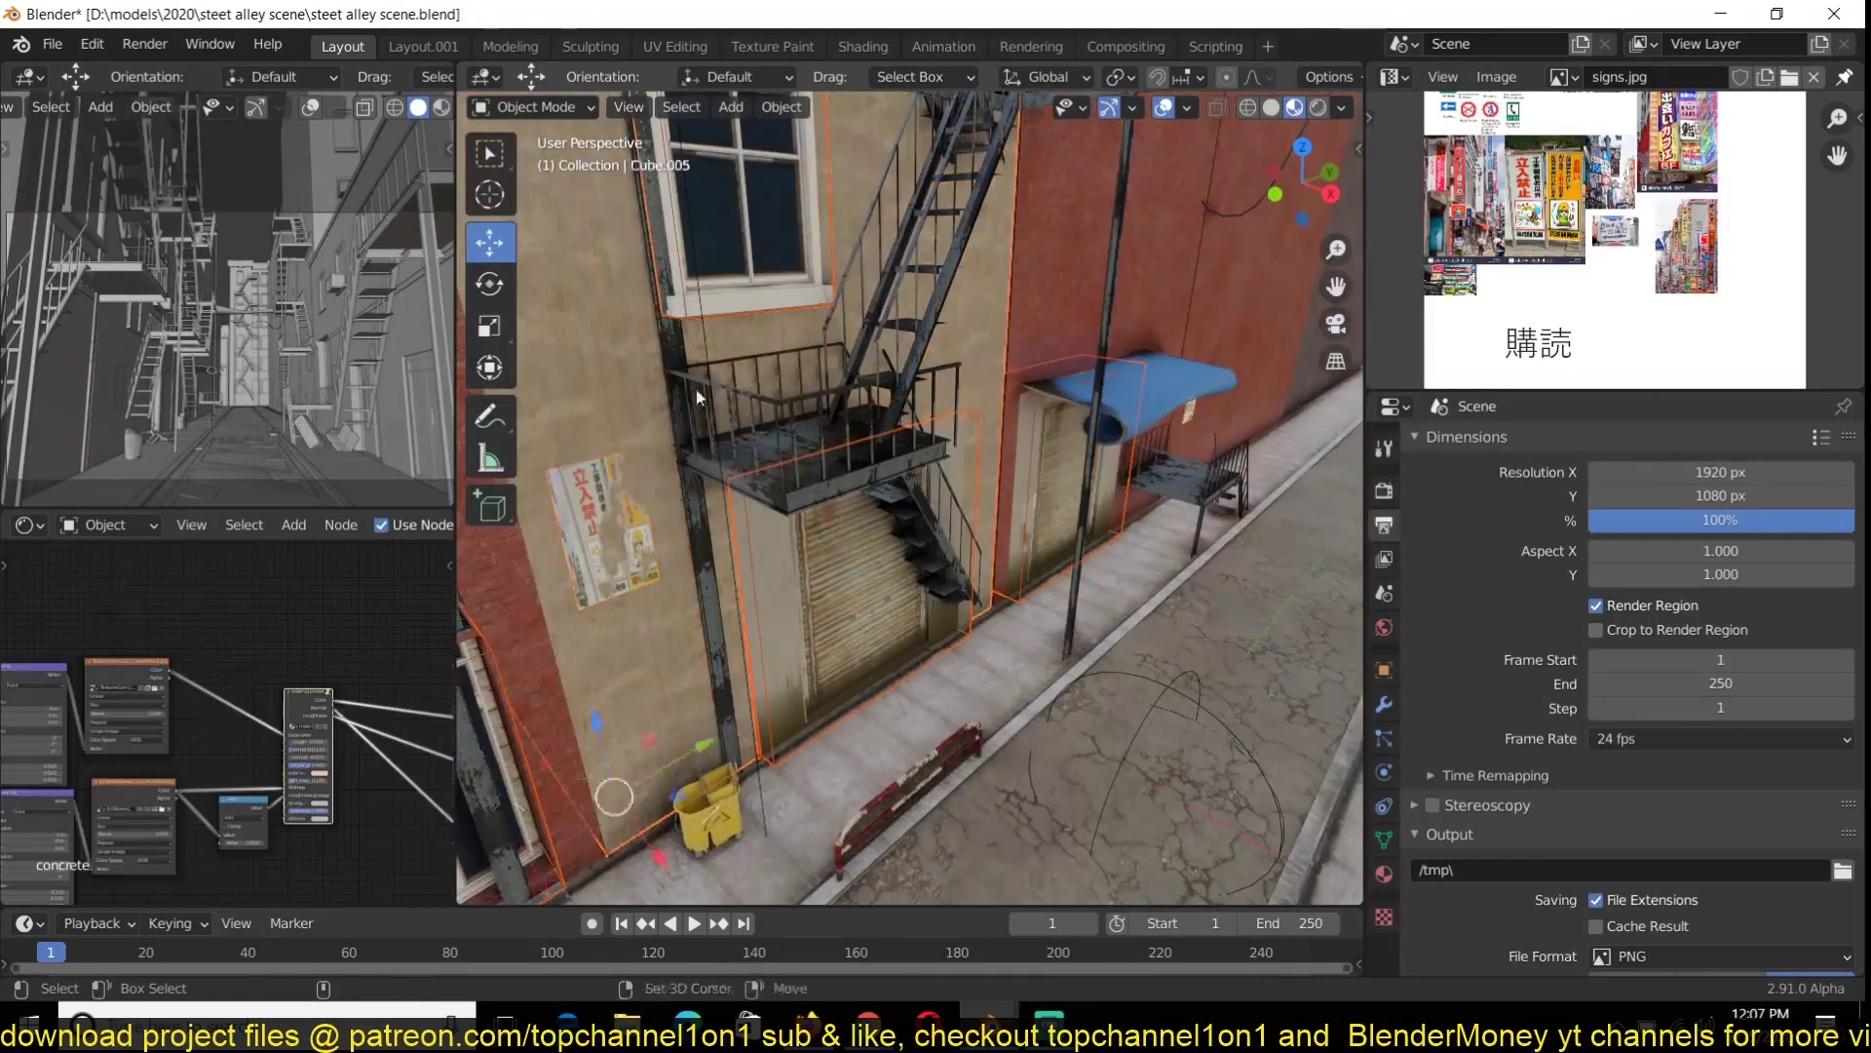
shift+middle_drag(696, 389, 806, 550)
shift+click(805, 553)
scroll(779, 547, down, 5)
key(z)
key(z)
middle_drag(653, 546, 978, 528)
key(ctrl+s)
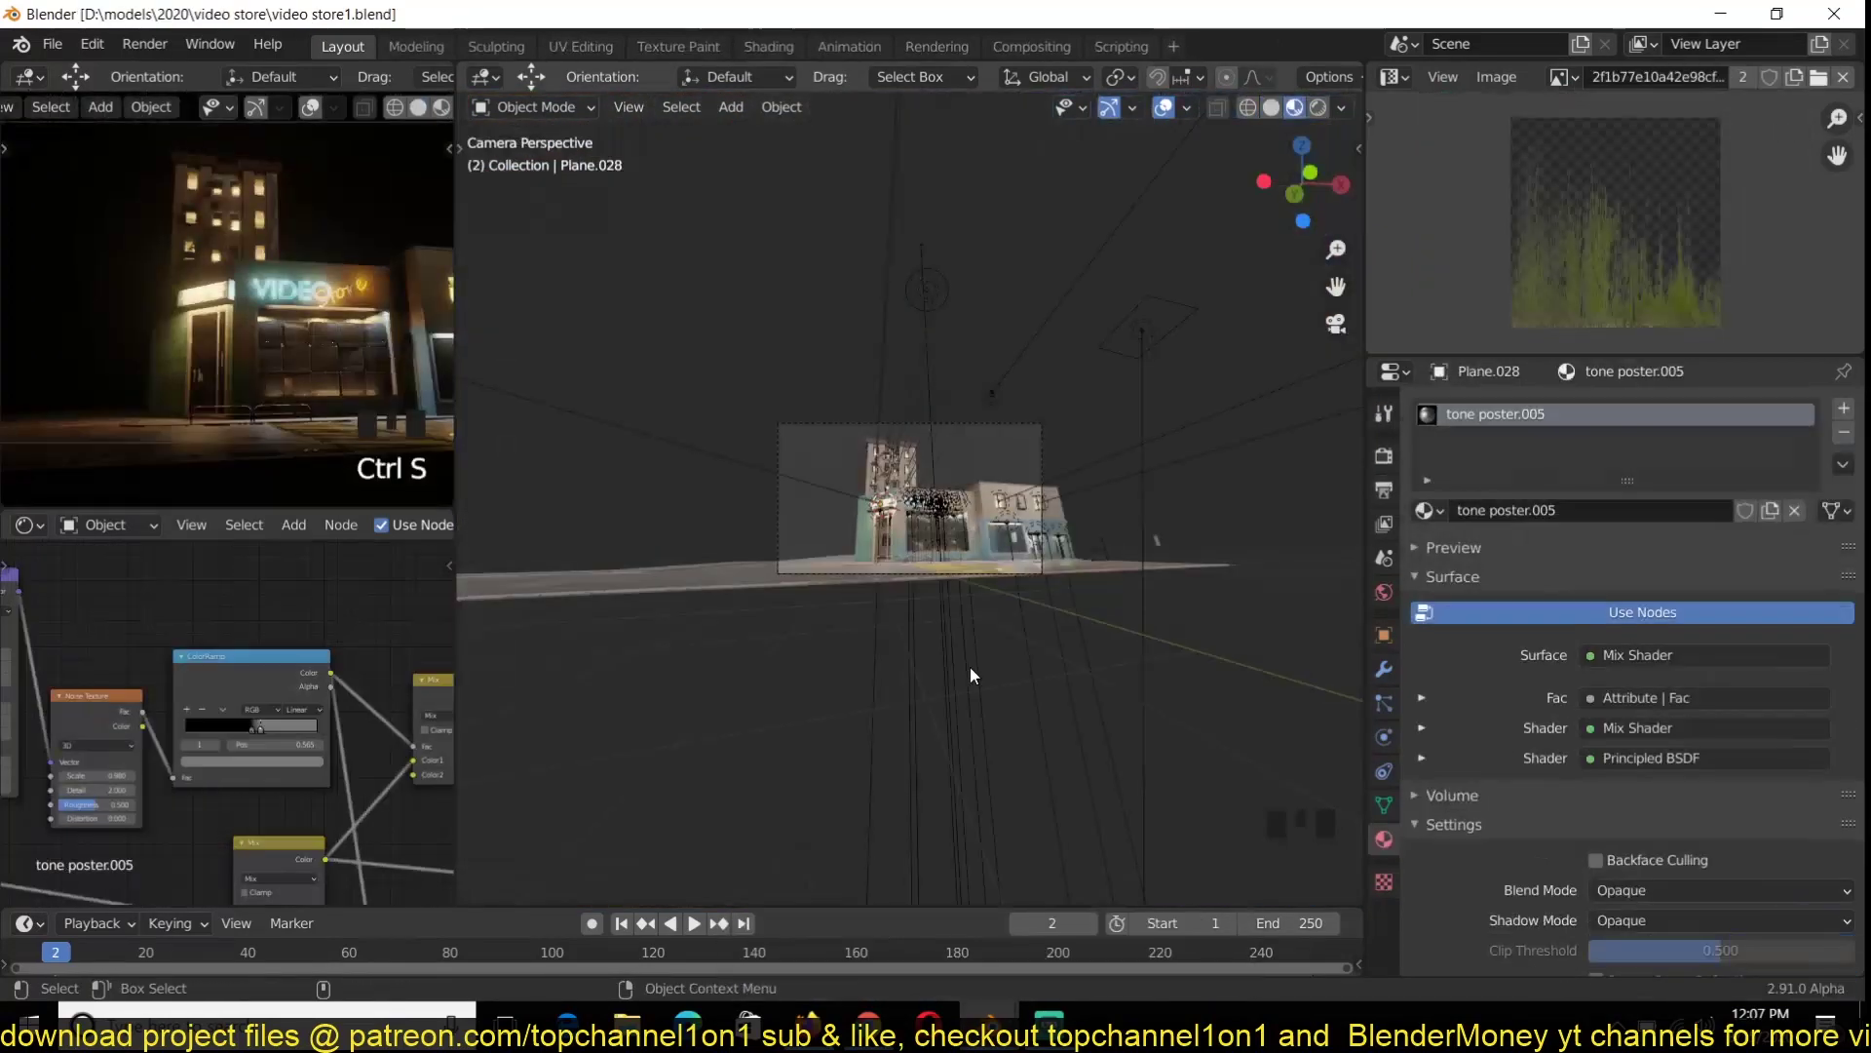
Paste the copied building parts and place them on the far side of the side road from the video store
key(alt+a)
key(ctrl+v)
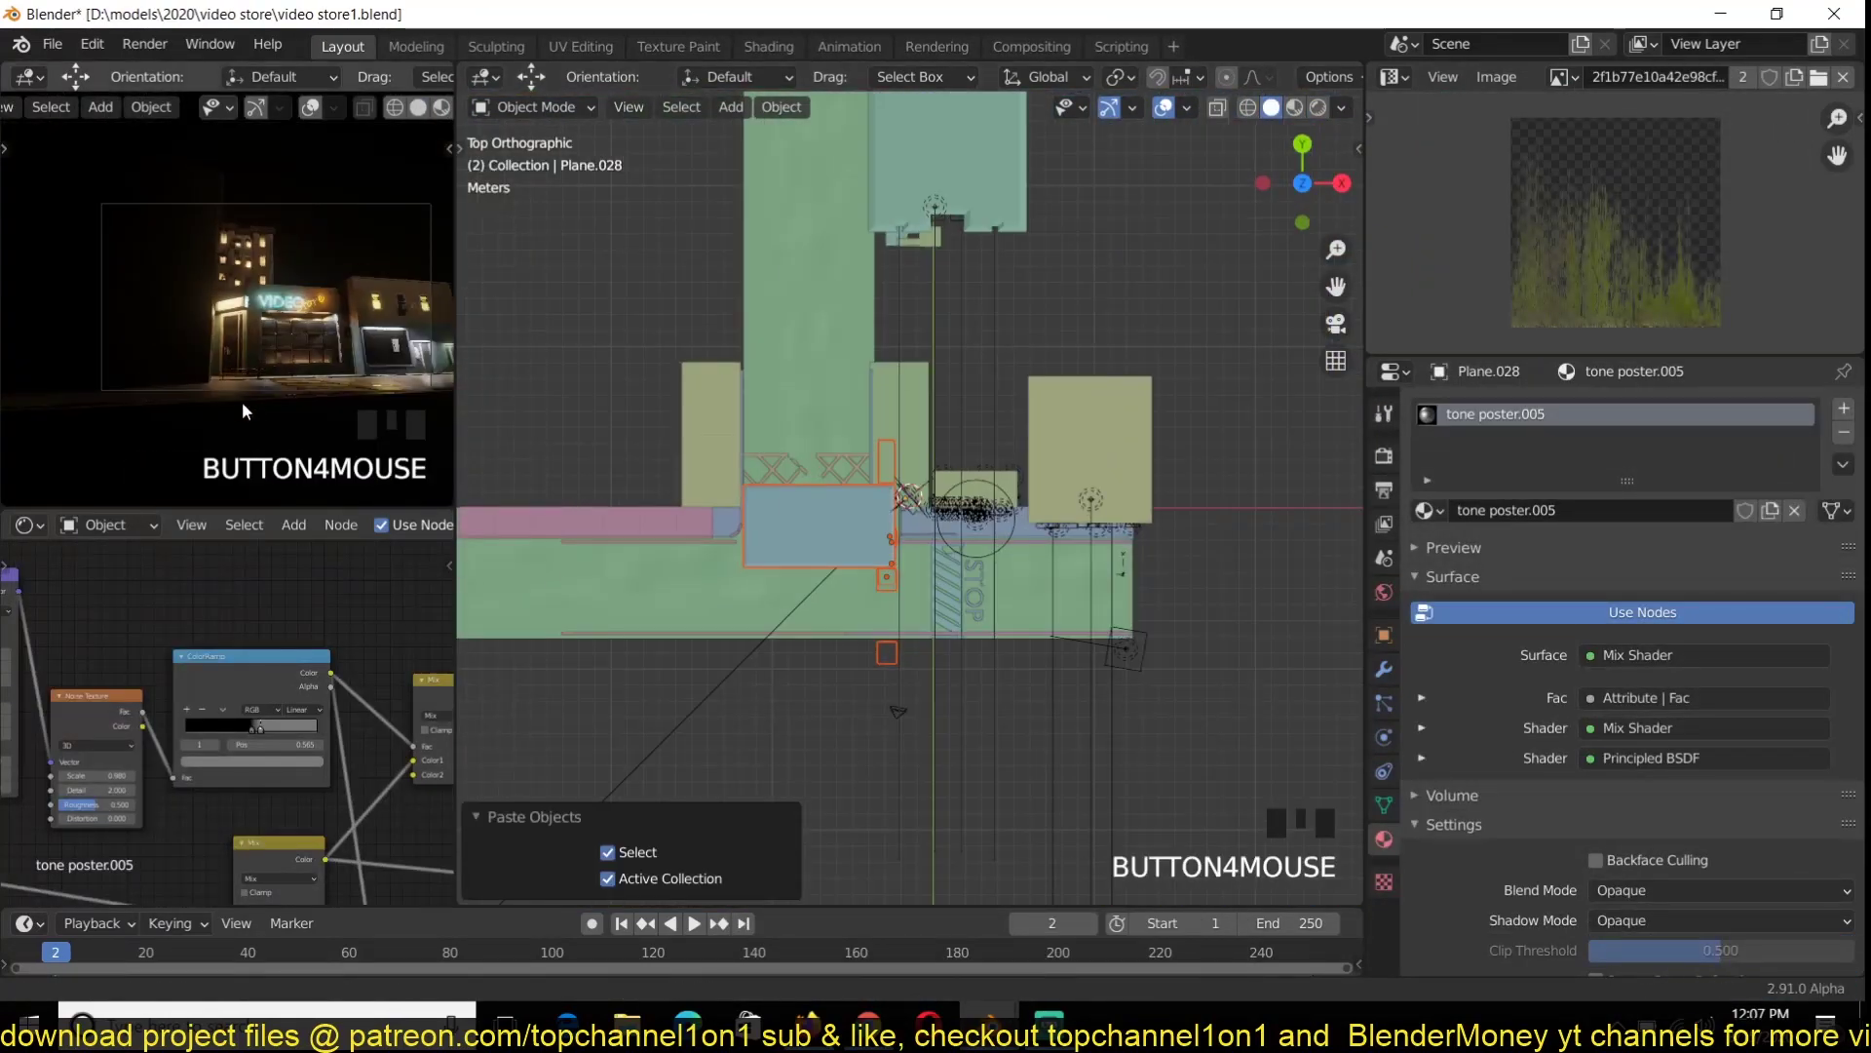
scroll(877, 487, up, 3)
key(g)
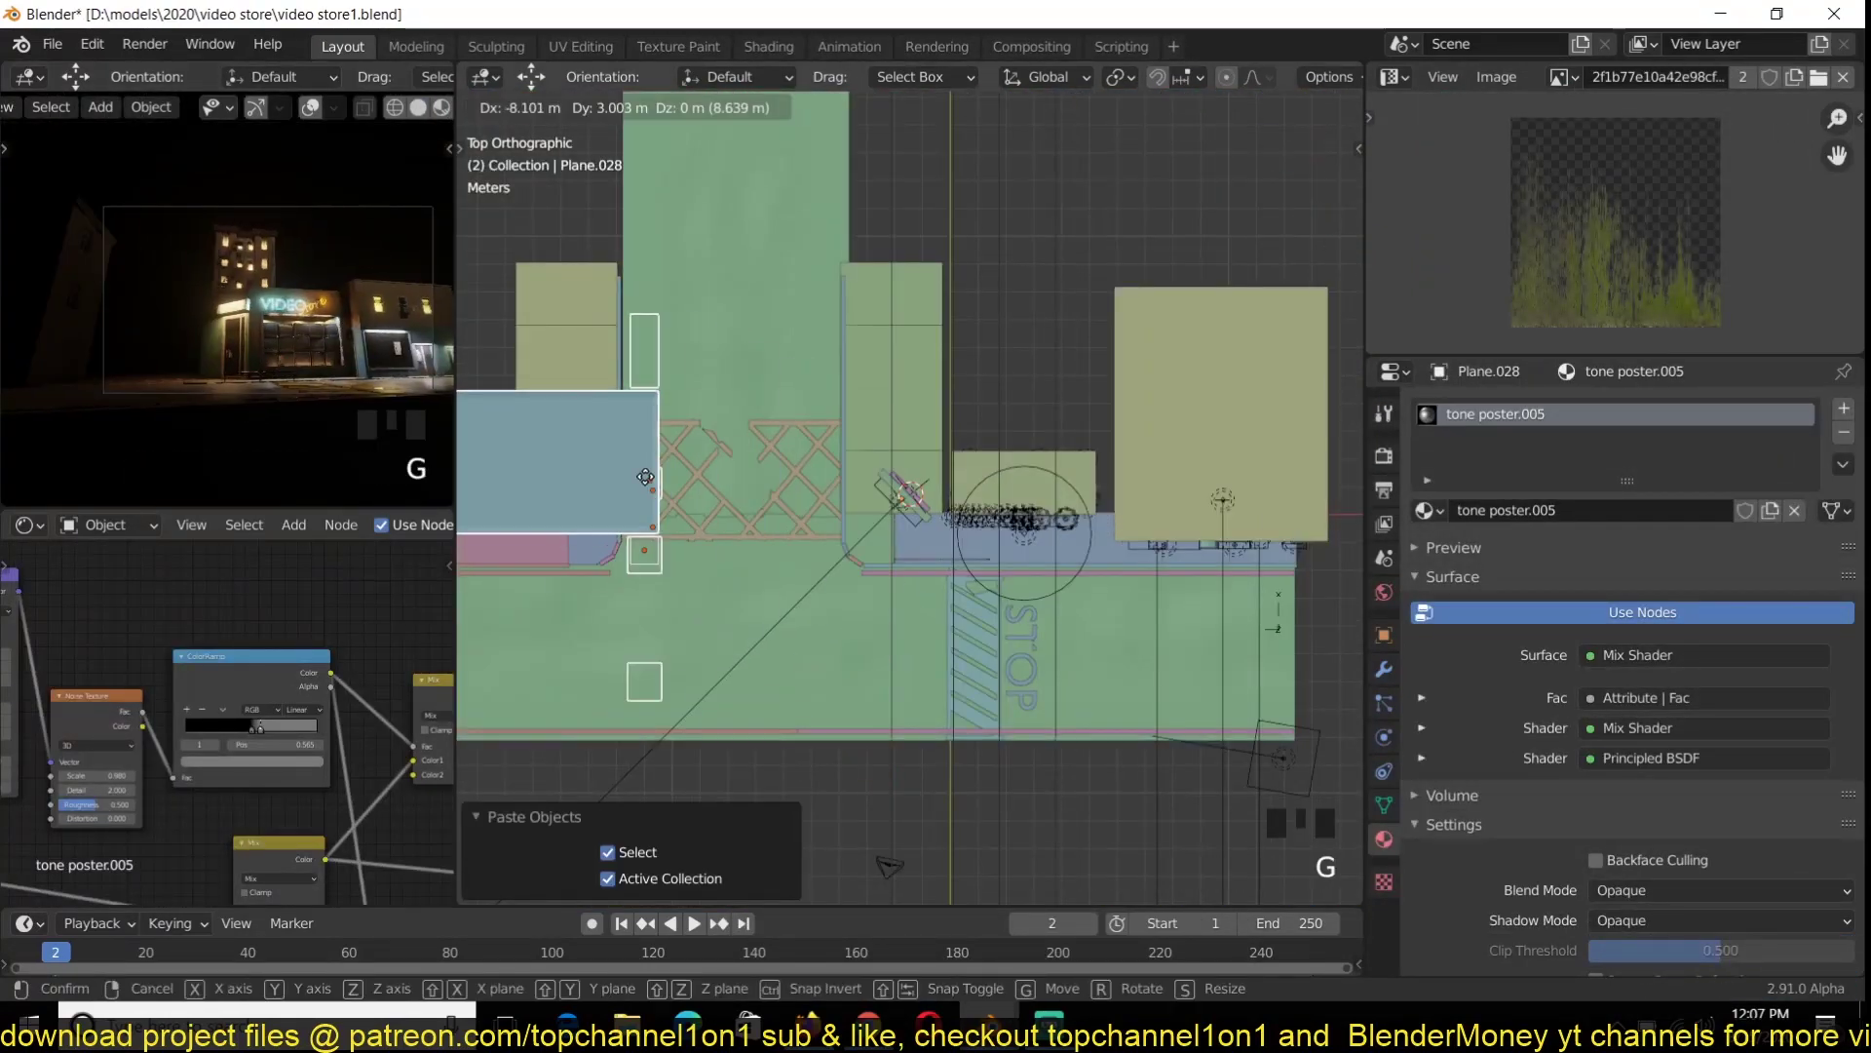
click(530, 462)
key(KP_Decimal)
key(grave)
middle_drag(1091, 633, 1004, 463)
drag(892, 612, 973, 625)
key(grave)
Delete the unneeded linked window pieces around the pasted building in Edit Mode
click(809, 261)
key(grave)
middle_drag(809, 261, 858, 403)
key(Tab)
key(shift+z)
drag(617, 245, 865, 676)
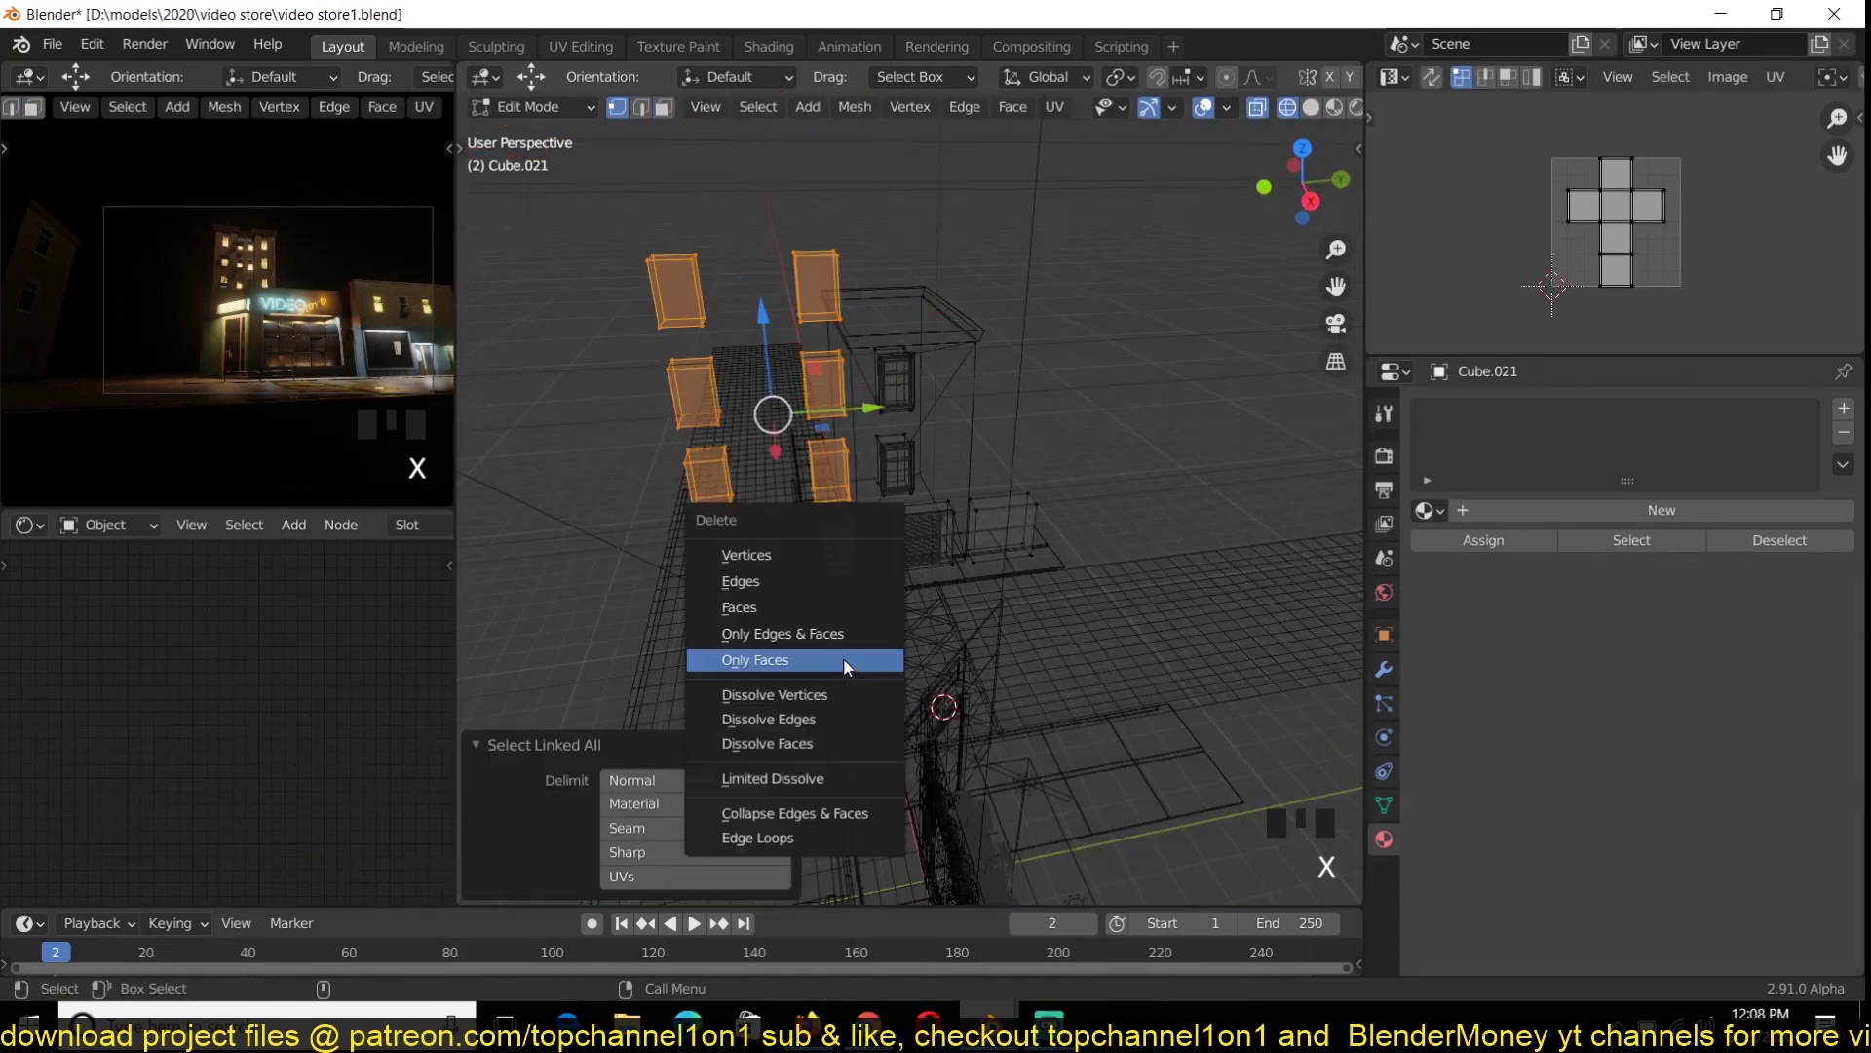
click(844, 659)
key(shift+z)
key(Tab)
Remove the remaining stray window parts so only the two front windows are kept, and save the file
middle_drag(893, 498, 886, 499)
key(shift+z)
drag(623, 285, 858, 616)
key(x)
click(835, 556)
key(shift+z)
key(Tab)
click(1013, 552)
key(Tab)
key(ctrl+s)
key(KP_0)
scroll(1049, 489, up, 3)
key(grave)
scroll(760, 643, up, 5)
middle_drag(775, 672, 804, 631)
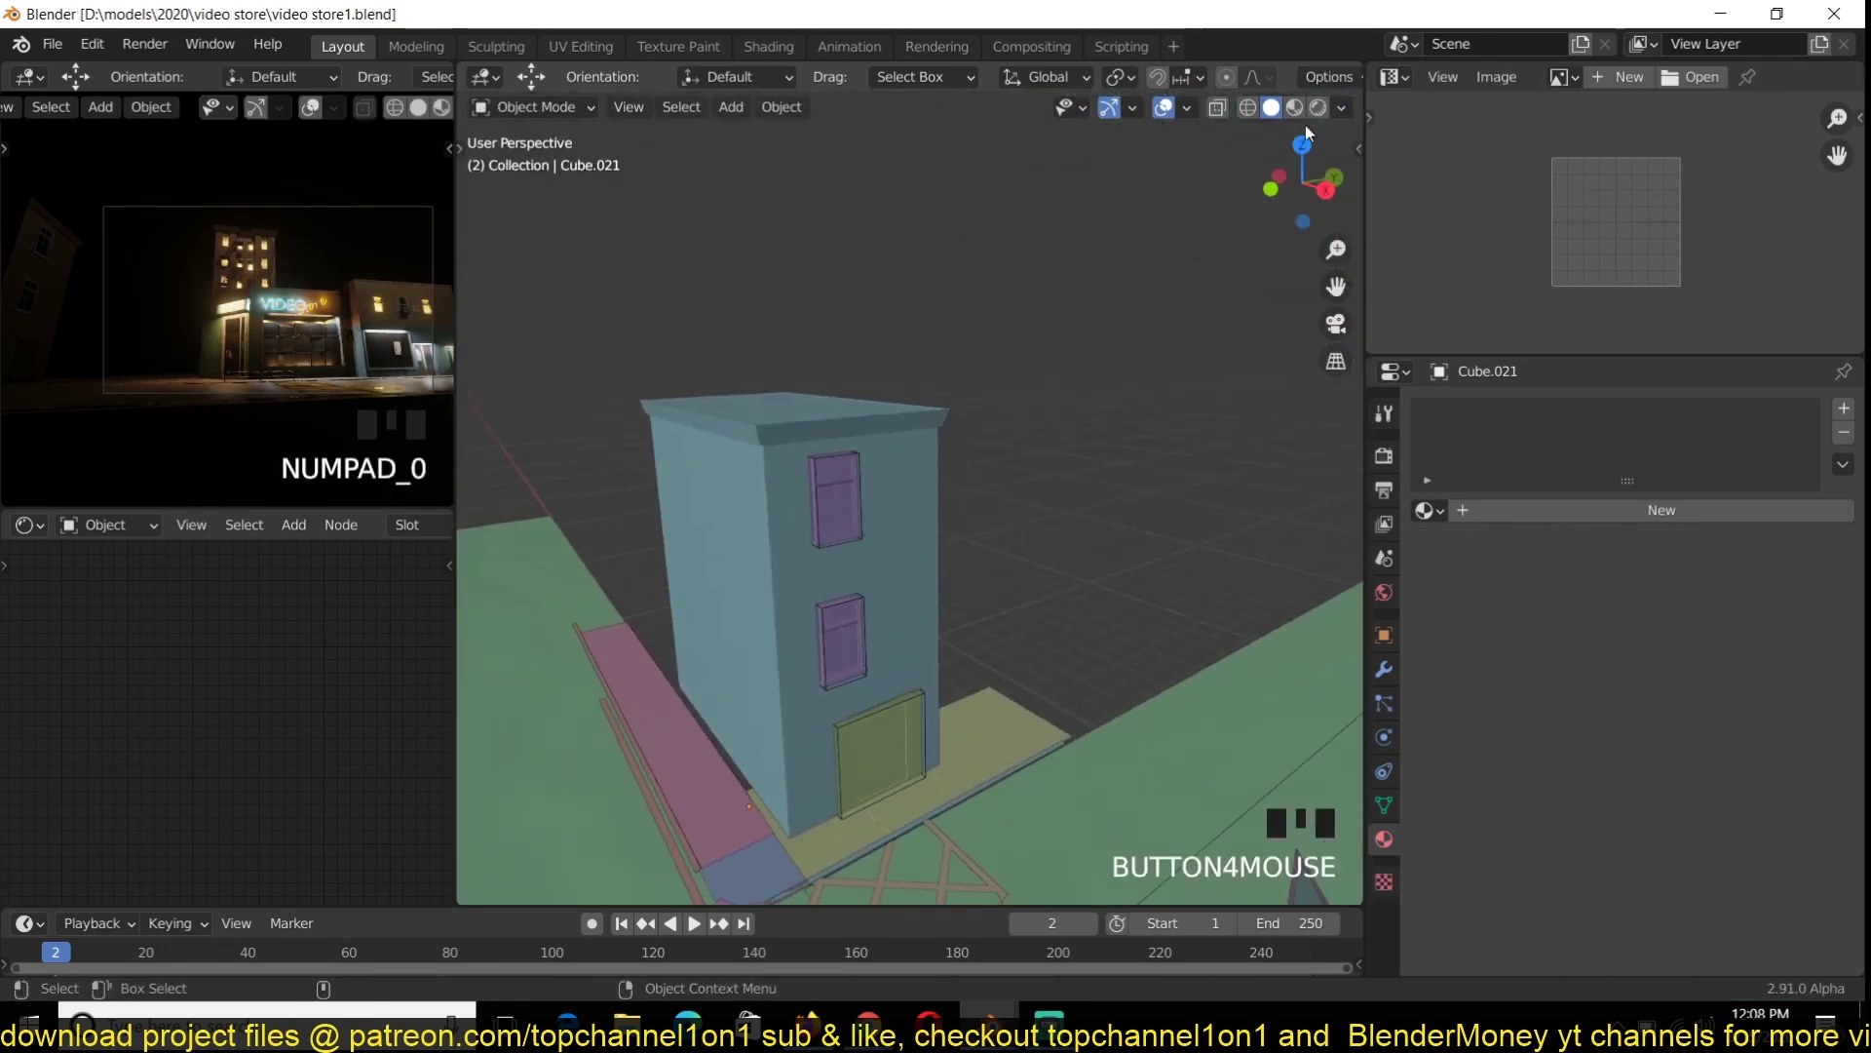
Save the file and examine the pasted building and its surroundings in different shading modes
key(z)
key(grave)
scroll(1031, 464, down, 2)
key(grave)
mouse_move(1031, 465)
middle_down()
mouse_move(1031, 510)
mouse_move(904, 499)
middle_up()
scroll(994, 511, down, 2)
key(Escape)
key(ctrl+s)
key(z)
click(1295, 110)
click(1271, 111)
click(1294, 109)
Duplicate the tall building's window light plane with its area light and rotate the copies 90 degrees about Z
key(grave)
mouse_move(1244, 645)
middle_down()
mouse_move(1080, 641)
mouse_move(1033, 605)
middle_up()
scroll(973, 590, up, 2)
key(z)
scroll(969, 581, down, 3)
key(grave)
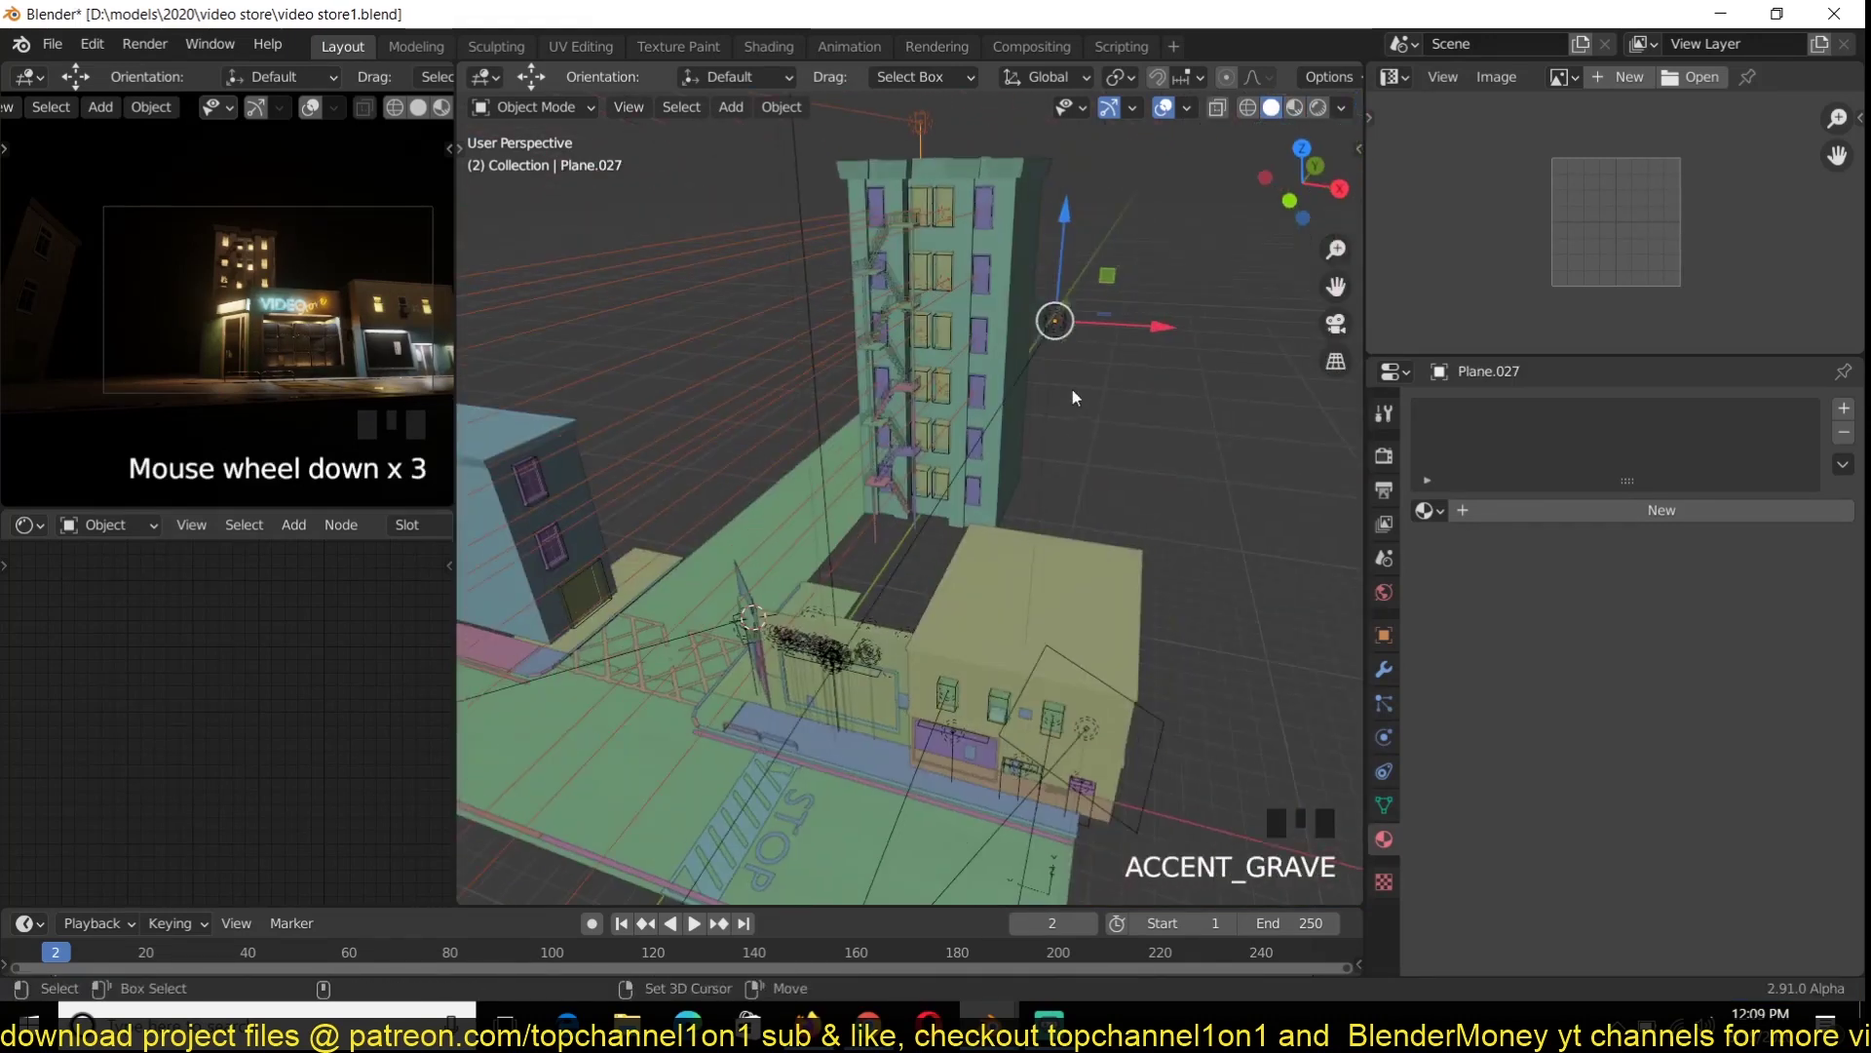
key(x)
shift+click(1068, 343)
shift+click(723, 292)
text(r)
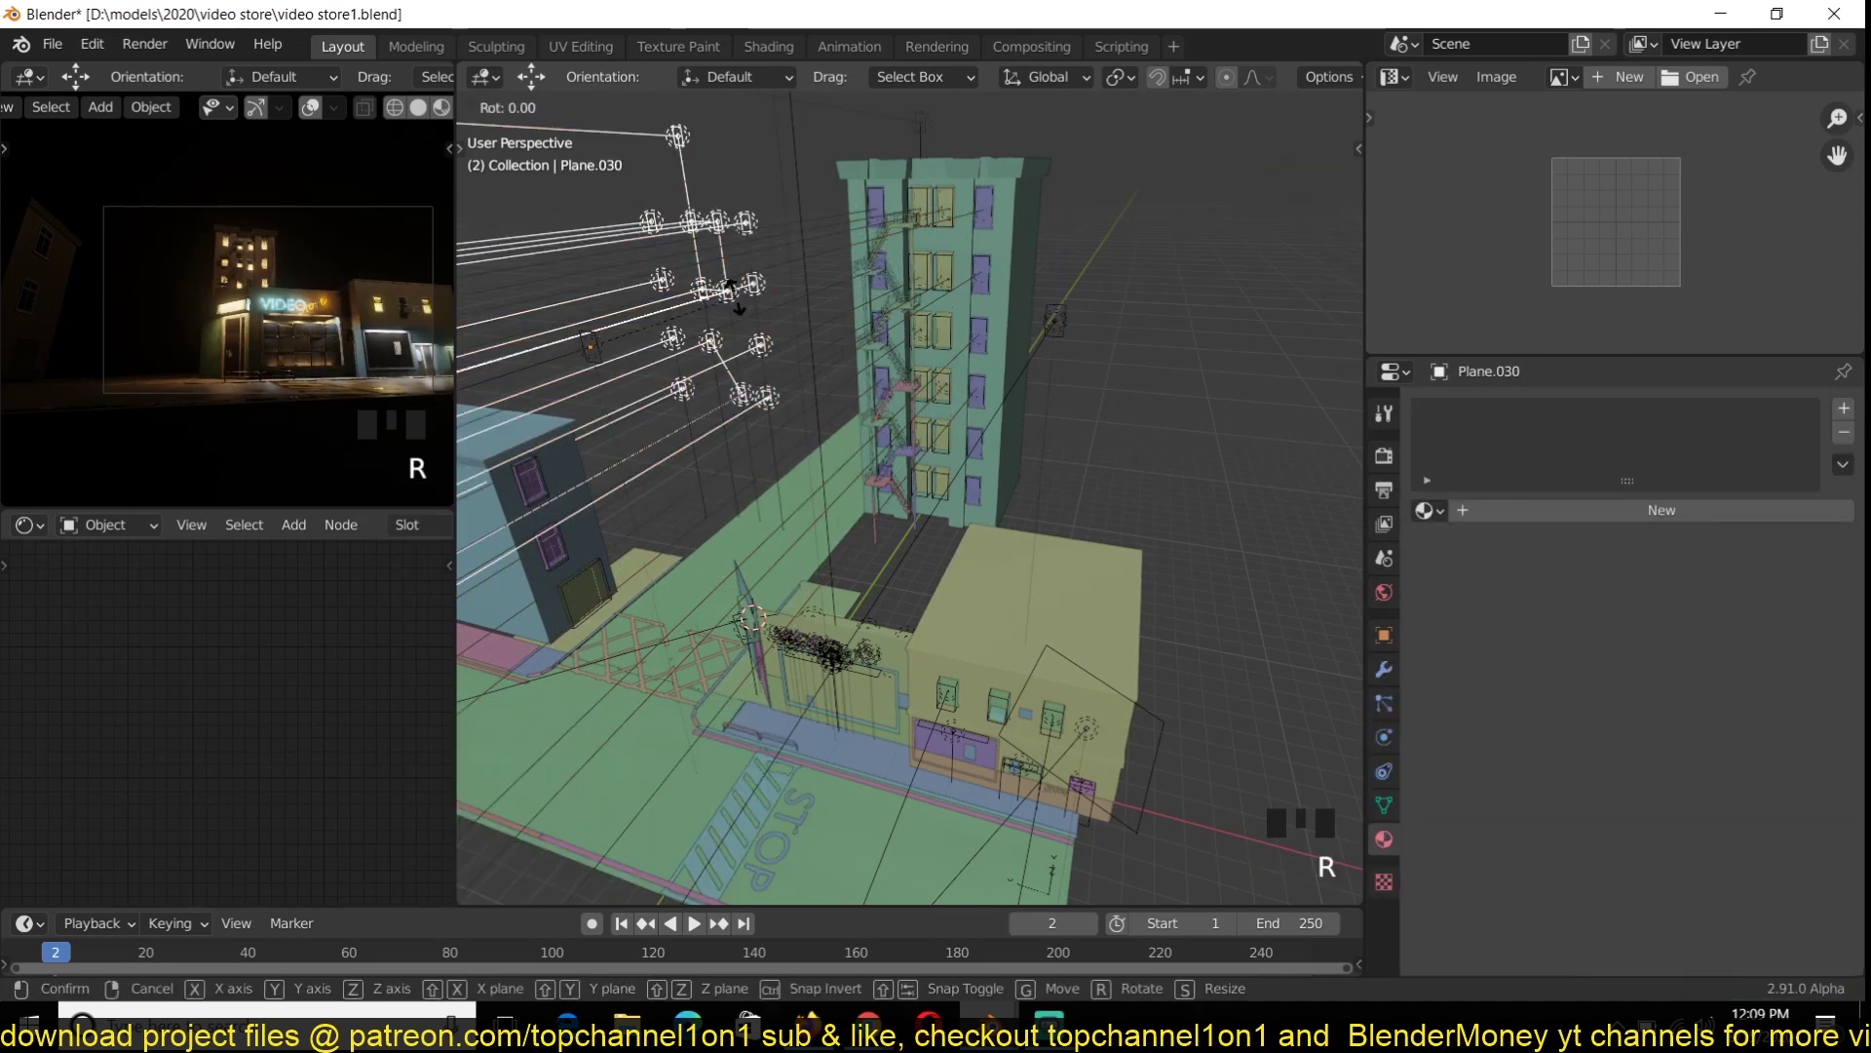
text(z90)
key(Return)
Move the duplicated light plane over to the pasted building, working in top and side views
key(KP_7)
scroll(763, 537, down, 3)
key(g)
key(KP_3)
scroll(835, 347, up, 2)
Edit the duplicated light plane's points for the front windows, raising the selection about 2.9 m along Z
key(Tab)
key(z)
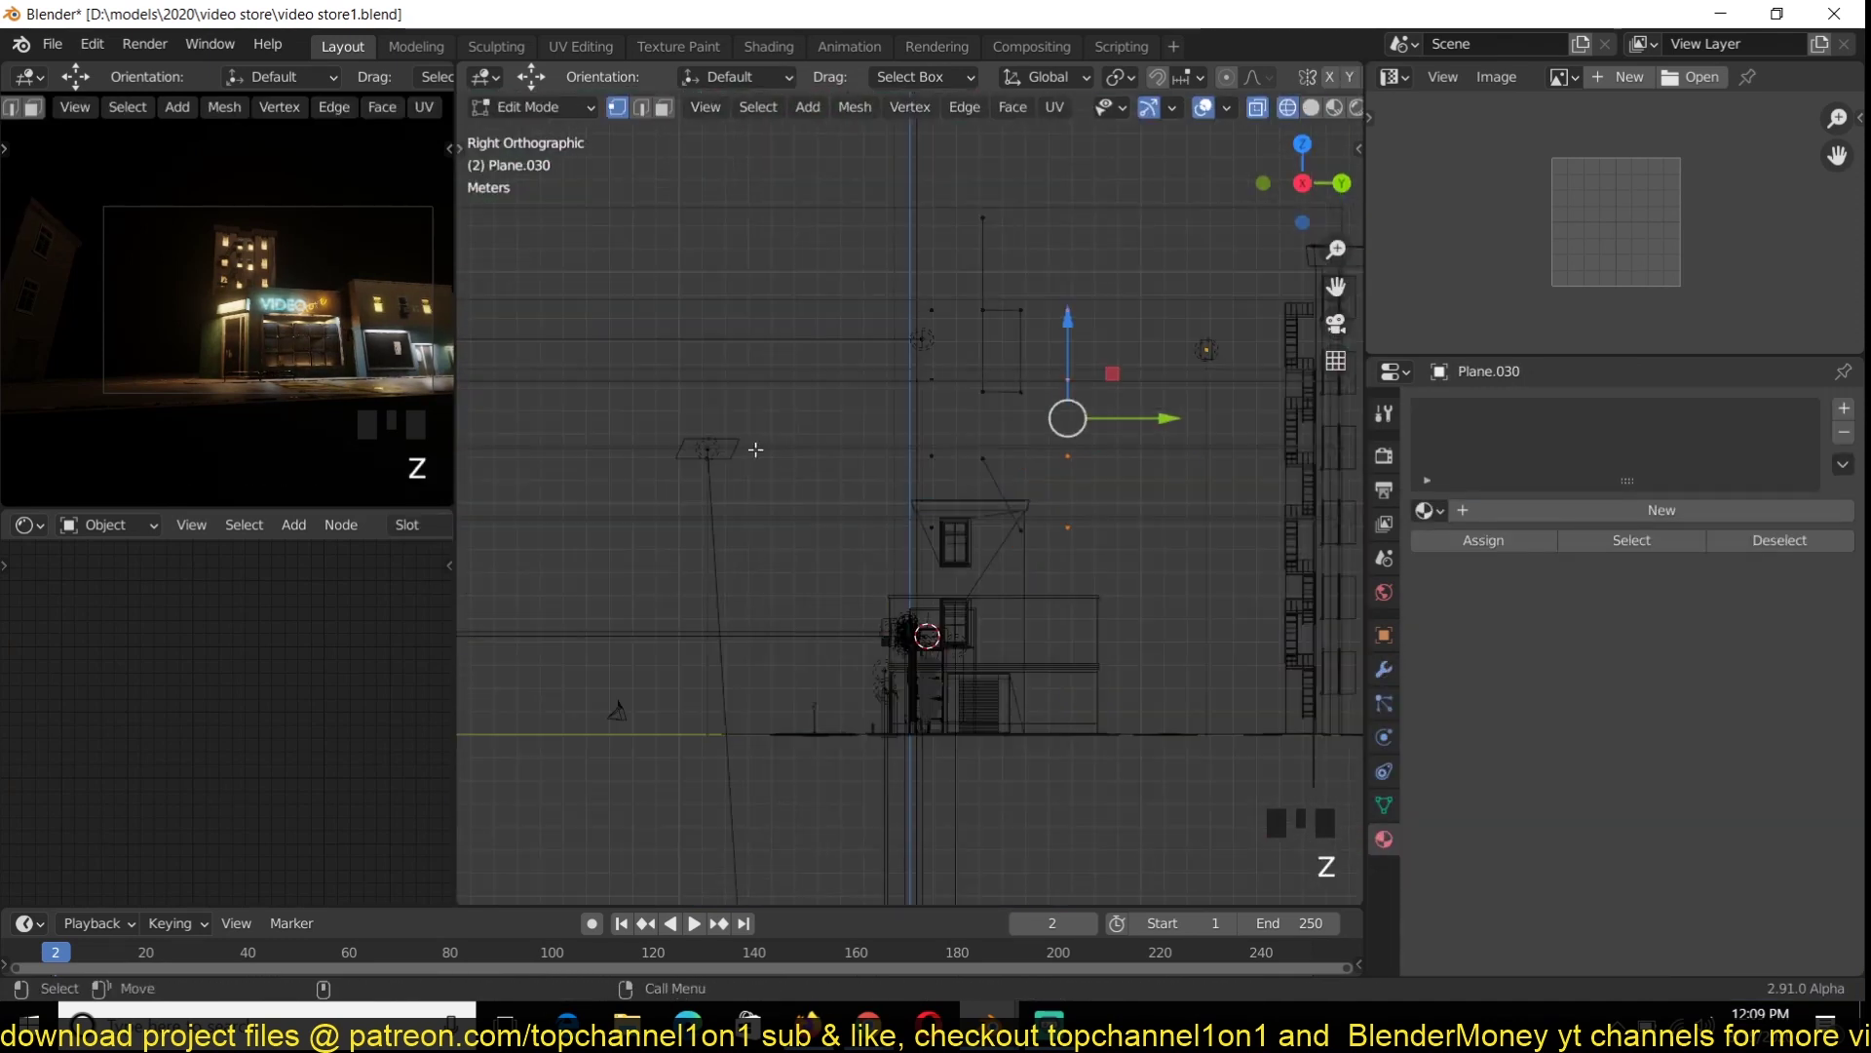
click(1033, 445)
middle_drag(1033, 445, 878, 536)
key(Tab)
key(z)
click(969, 516)
scroll(935, 527, up, 5)
key(Tab)
key(z)
mouse_move(720, 304)
mouse_down()
mouse_move(928, 686)
mouse_move(836, 609)
mouse_up()
middle_drag(847, 623, 941, 584)
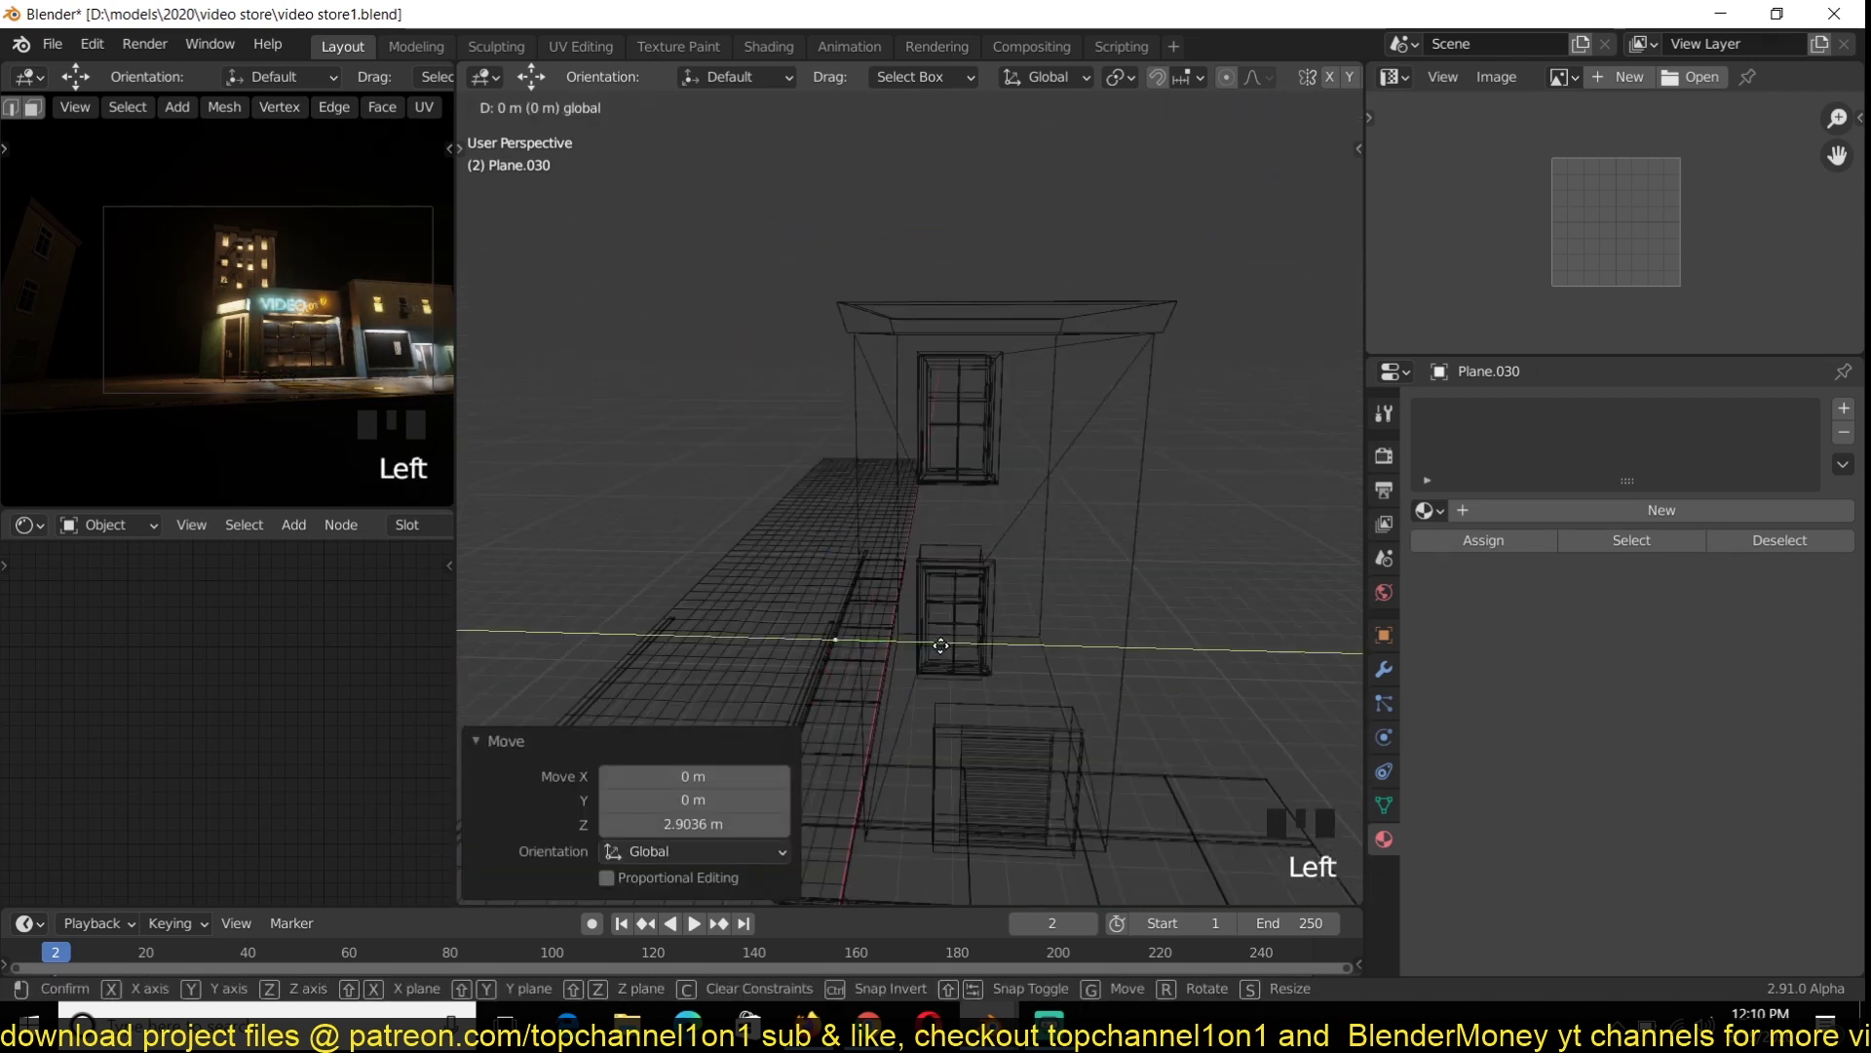
Shift the light plane's points along Y to centre them behind the pasted building's two front windows
drag(944, 647, 1014, 651)
middle_drag(974, 624, 1121, 643)
key(z)
click(1013, 643)
drag(904, 685, 917, 682)
middle_drag(991, 606, 1036, 622)
key(Tab)
key(z)
click(748, 629)
middle_drag(838, 633, 926, 604)
key(Tab)
drag(1051, 636, 1029, 635)
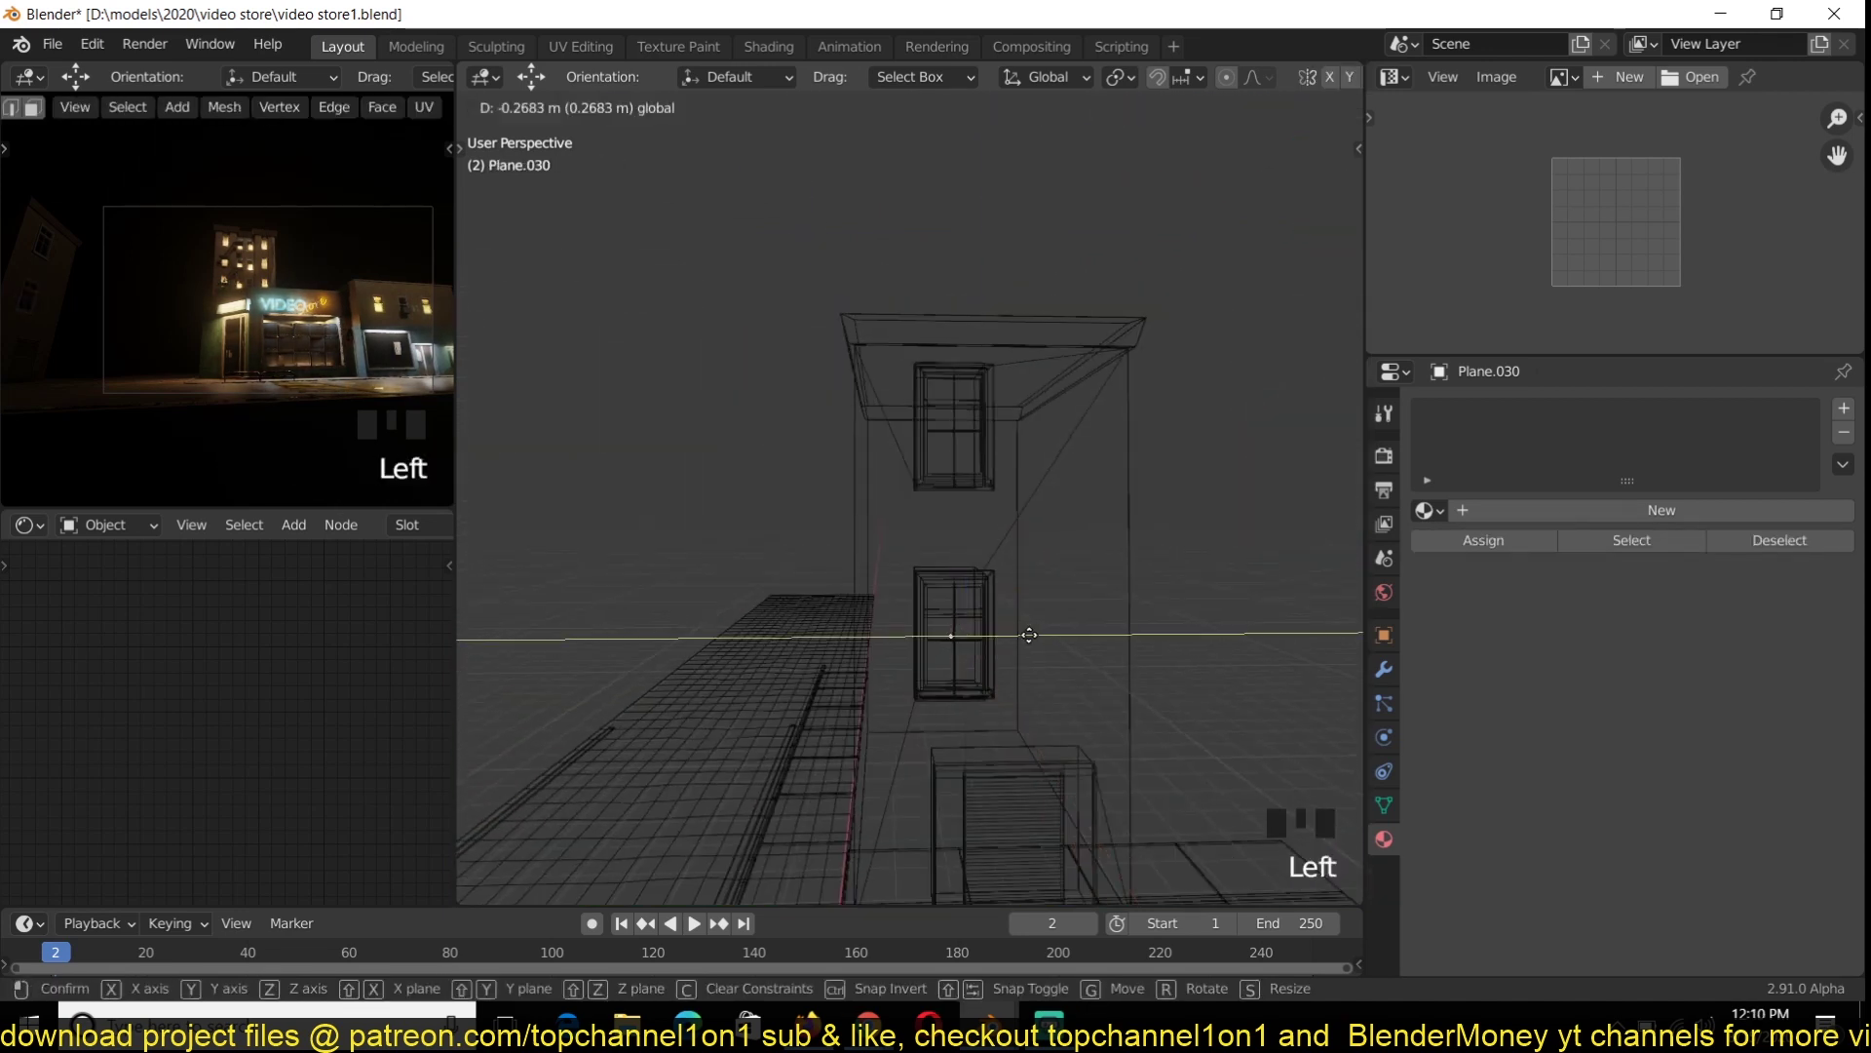
Select an orange area light and adjust its X and Y size against the pasted building's windows
middle_drag(1030, 487, 1023, 741)
scroll(1023, 738, down, 7)
key(grave)
key(z)
click(793, 488)
click(1384, 738)
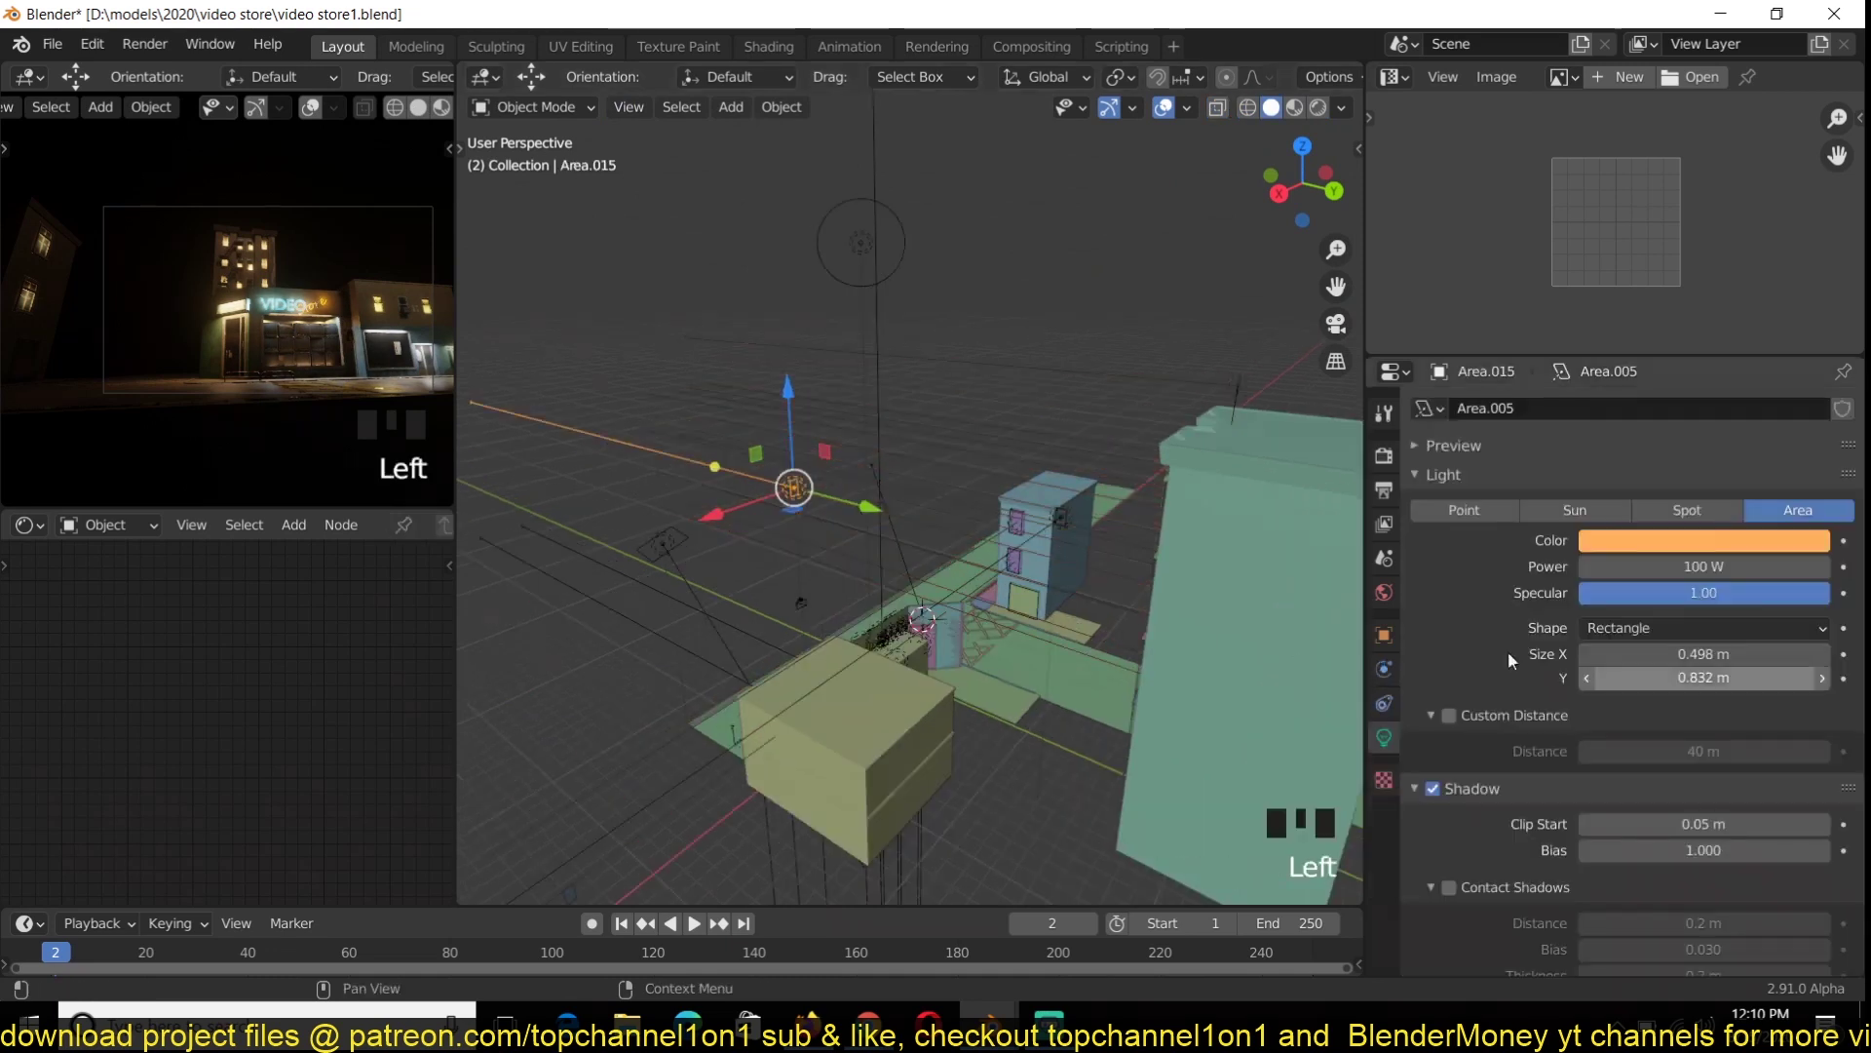
scroll(1018, 516, up, 7)
key(z)
middle_drag(1102, 598, 1095, 579)
key(grave)
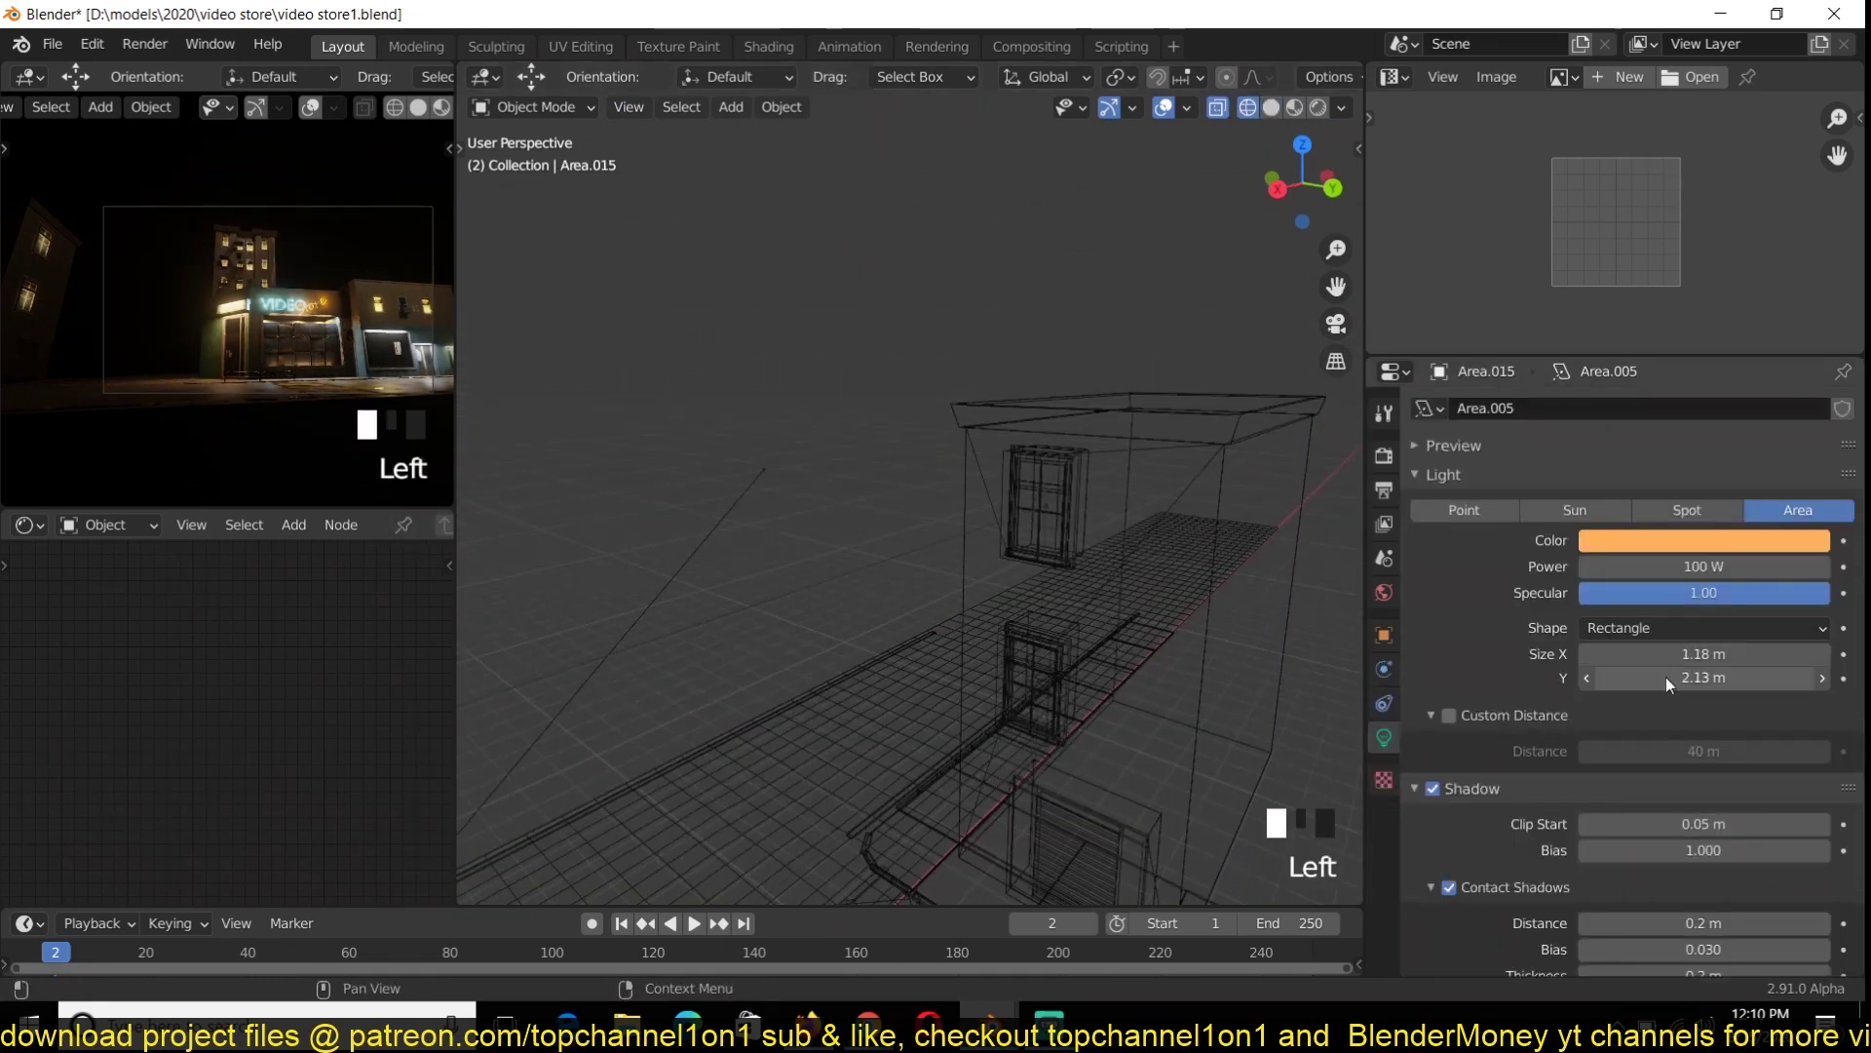
drag(1669, 680, 1608, 680)
drag(1668, 655, 1637, 655)
Select the children of the duplicated light plane with Select Grouped to locate and select its area light
scroll(920, 652, down, 7)
scroll(920, 652, up, 3)
scroll(934, 636, down, 2)
middle_drag(920, 652, 961, 585)
click(813, 562)
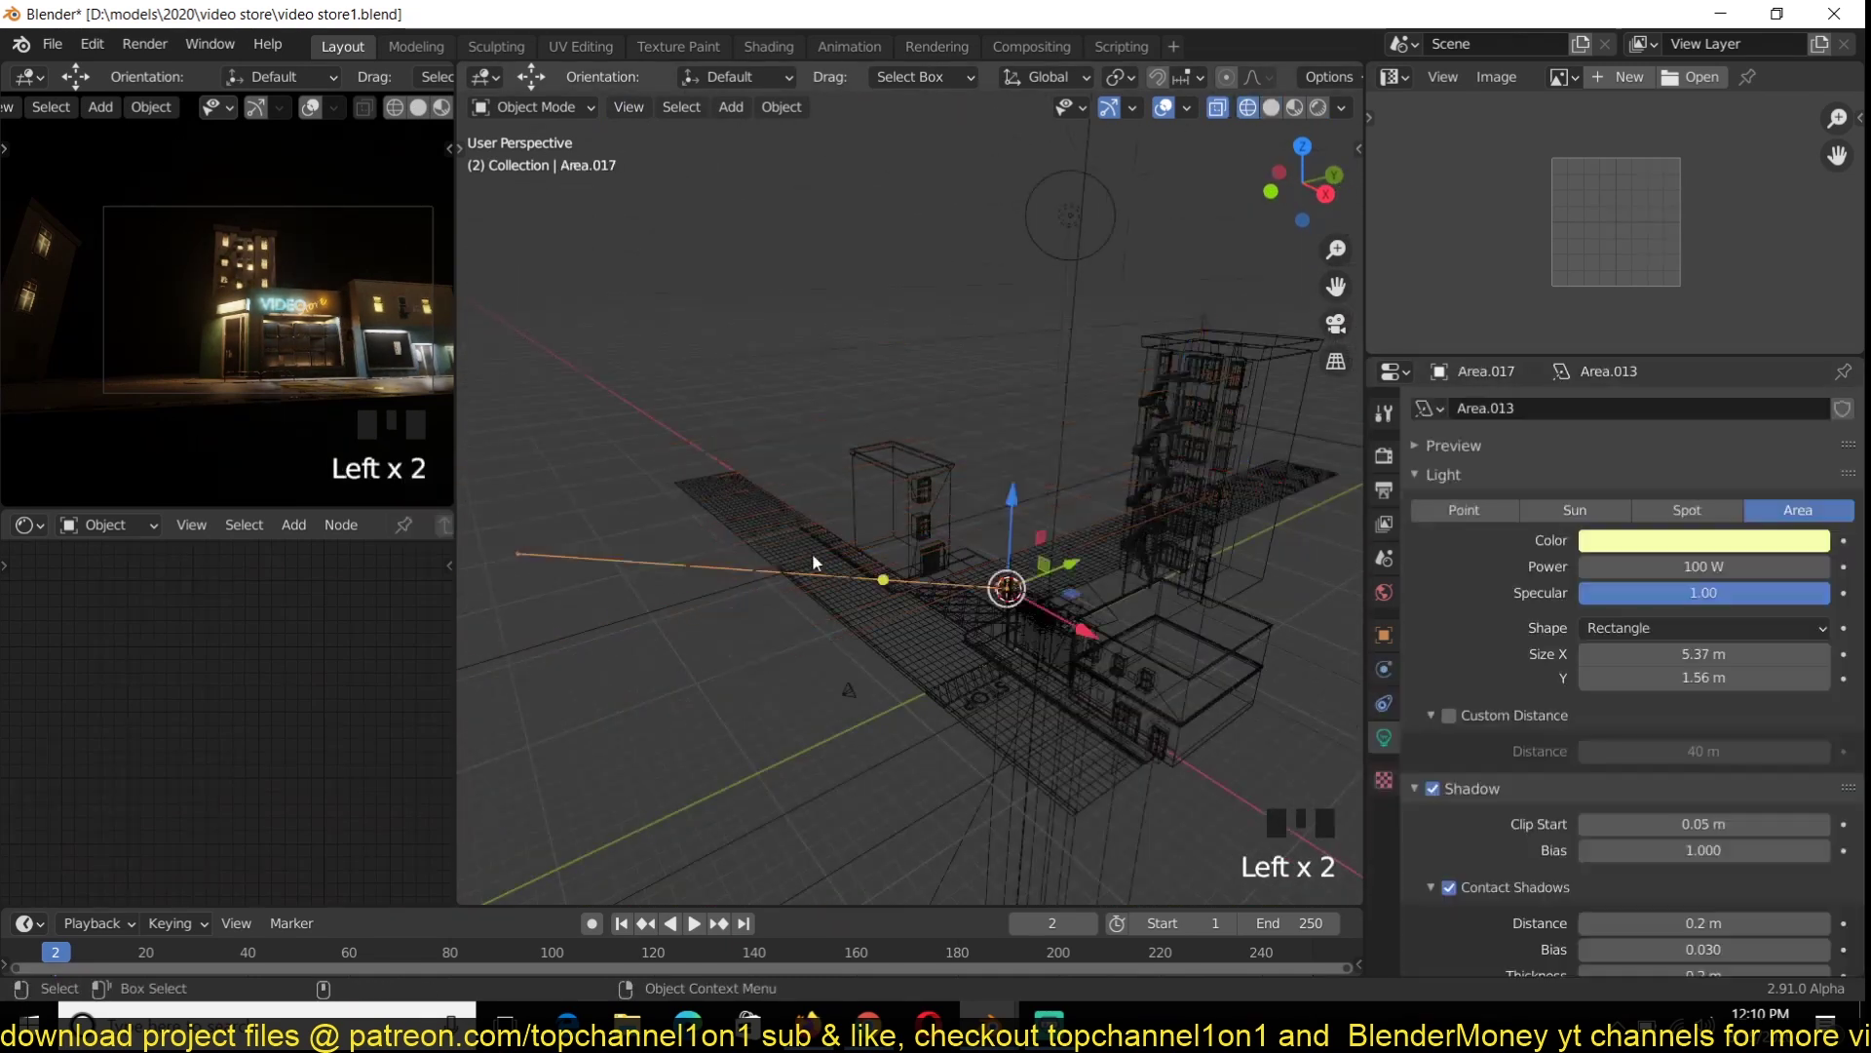
scroll(908, 506, up, 5)
click(948, 553)
scroll(1020, 544, down, 2)
key(shift+g)
click(1004, 439)
scroll(1020, 609, down, 6)
shift+middle_drag(1103, 552, 881, 639)
scroll(881, 639, up, 5)
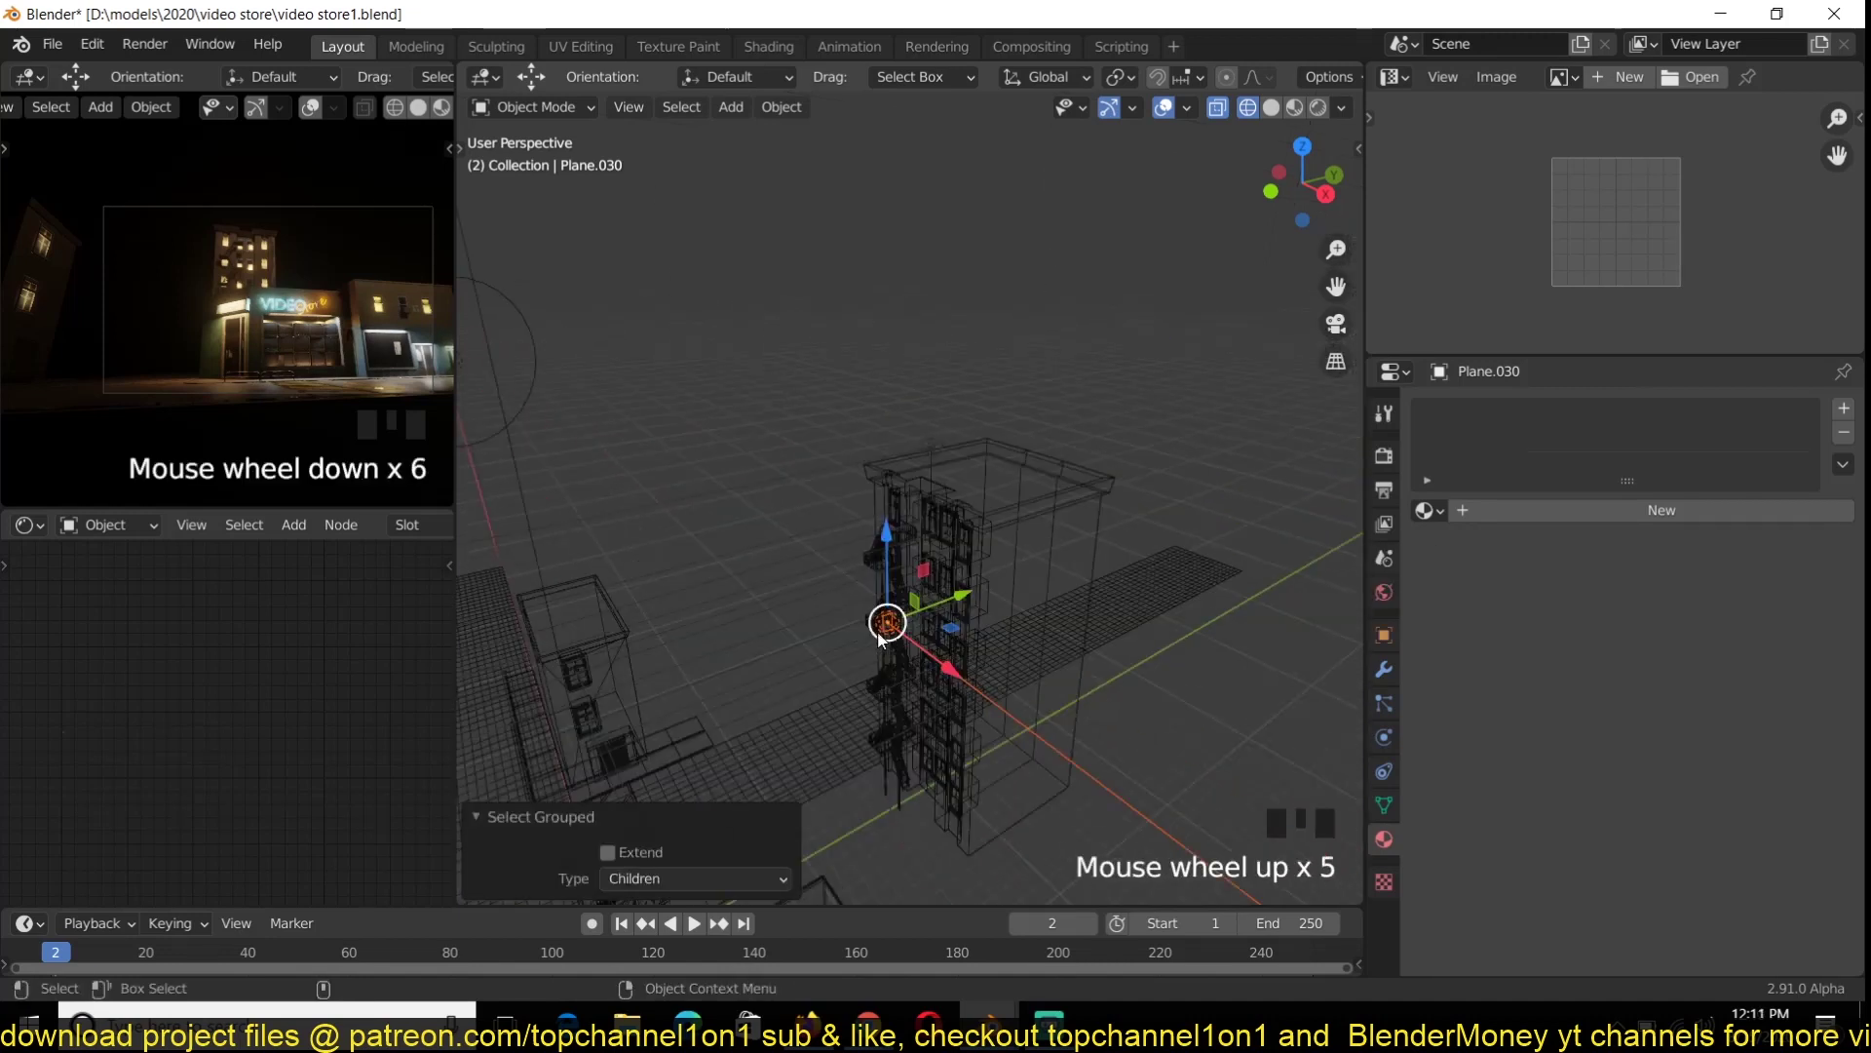
click(880, 635)
click(882, 631)
Resize the duplicated area light to 0.758 m by 1.66 m and check it on the upper window in Material Preview
key(z)
scroll(764, 704, up, 4)
mouse_move(585, 780)
shift+middle_down()
mouse_move(764, 705)
mouse_move(950, 673)
shift+middle_up()
scroll(950, 672, up, 2)
key(z)
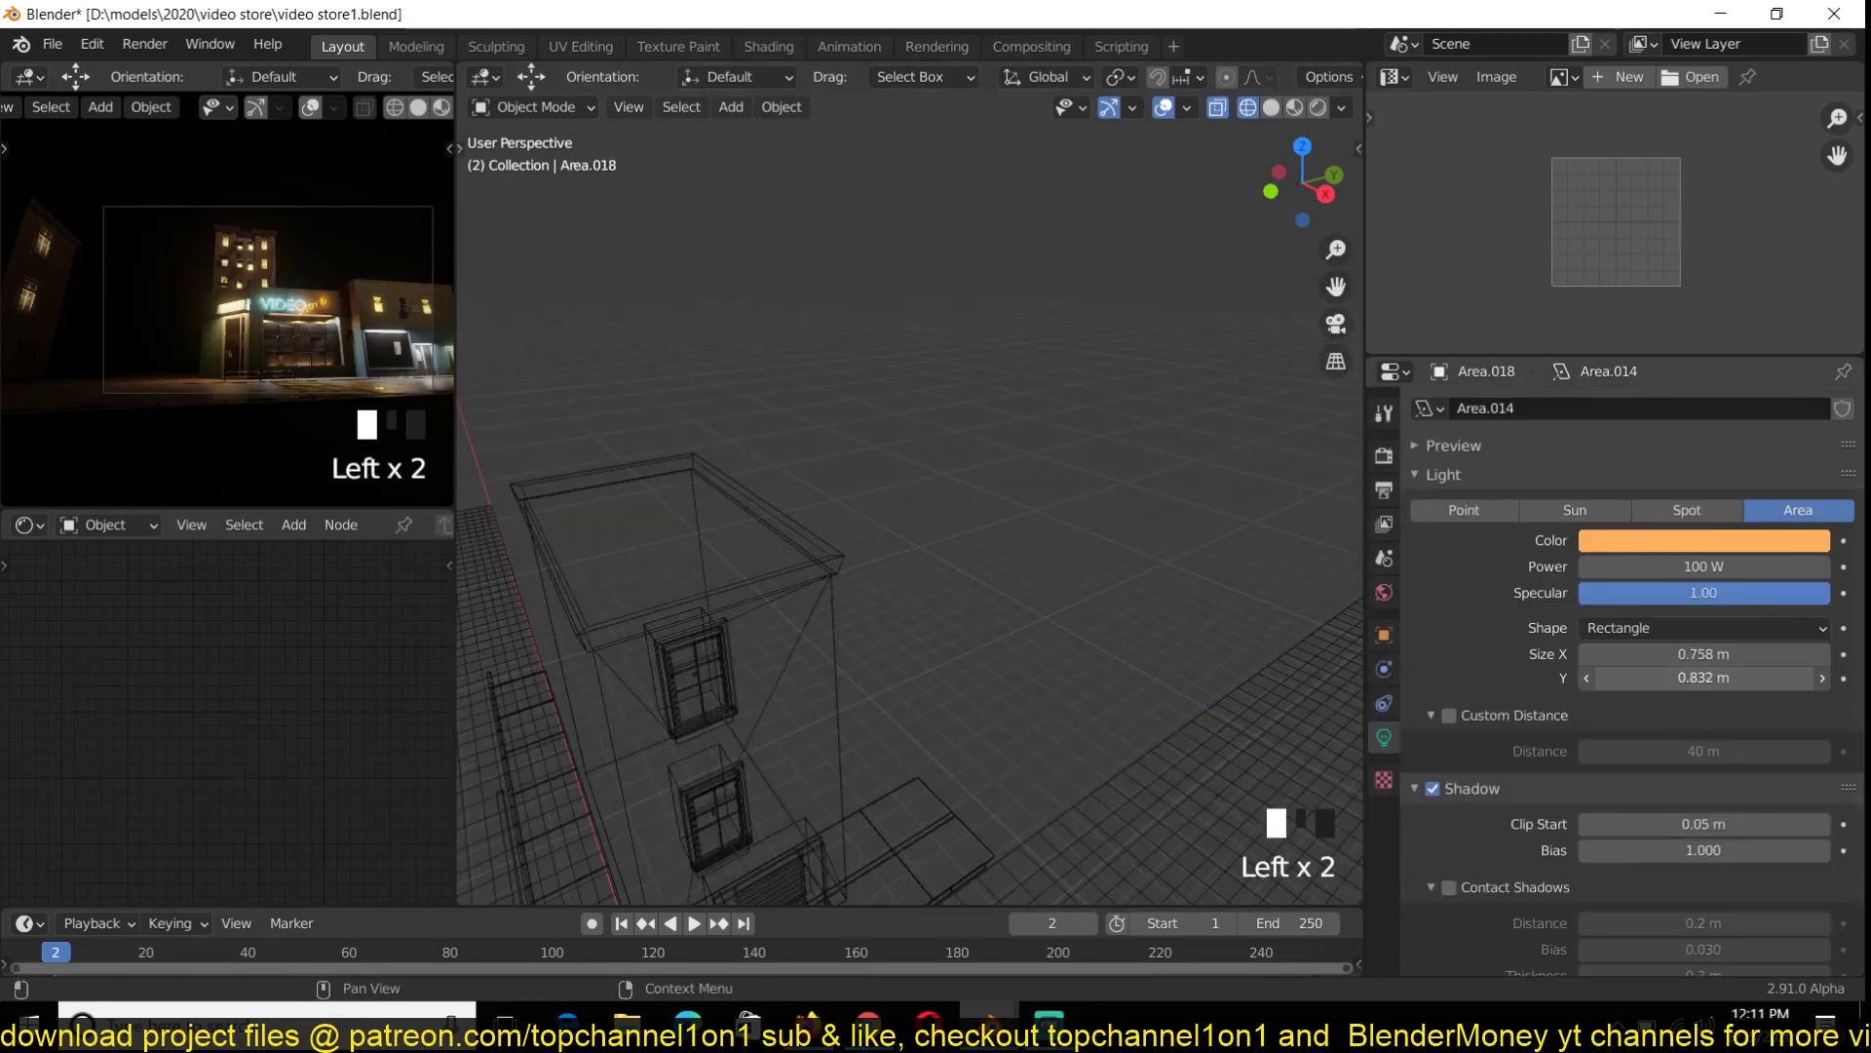
shift+middle_drag(1168, 673, 1350, 610)
key(z)
click(1294, 107)
key(grave)
scroll(1101, 701, up, 4)
mouse_move(1101, 702)
middle_down()
mouse_move(981, 634)
mouse_move(815, 594)
middle_up()
scroll(981, 633, up, 3)
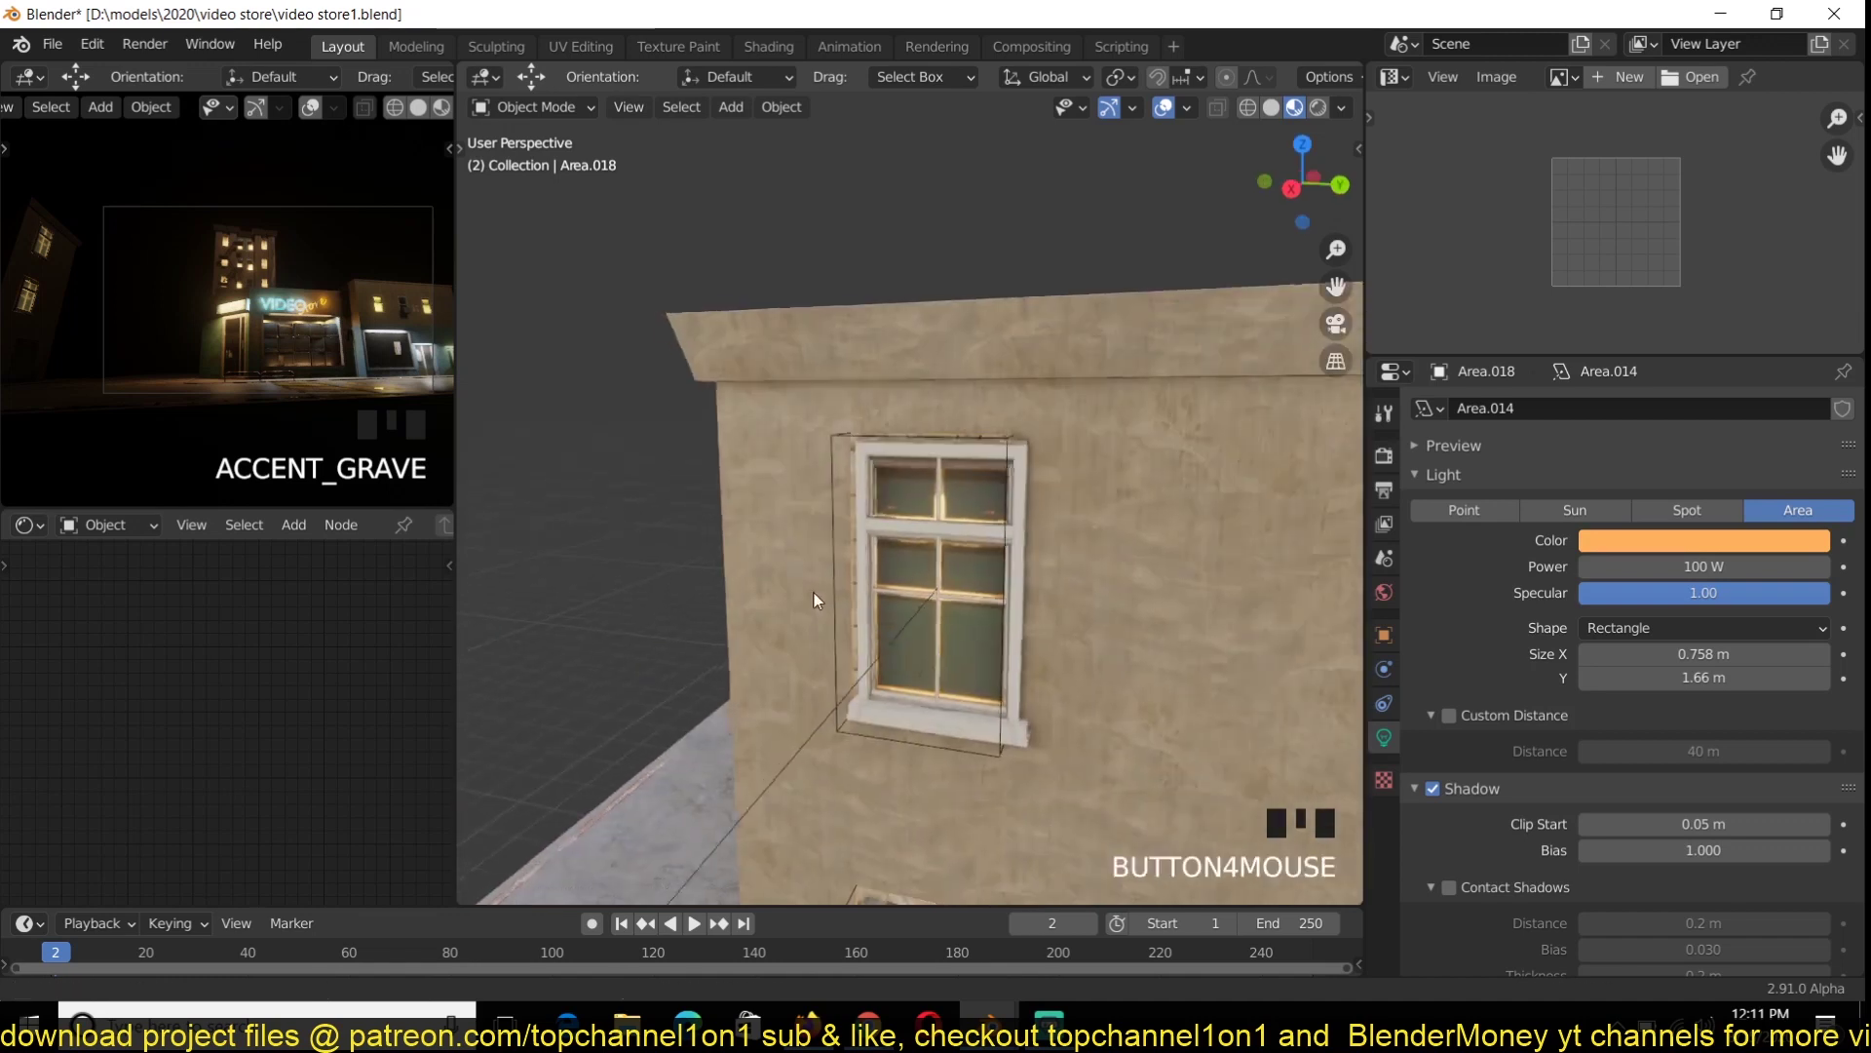
Examine the upper window's linked geometry in Edit Mode and its lit glass in Rendered shading
key(z)
key(z)
click(957, 546)
click(957, 546)
click(957, 546)
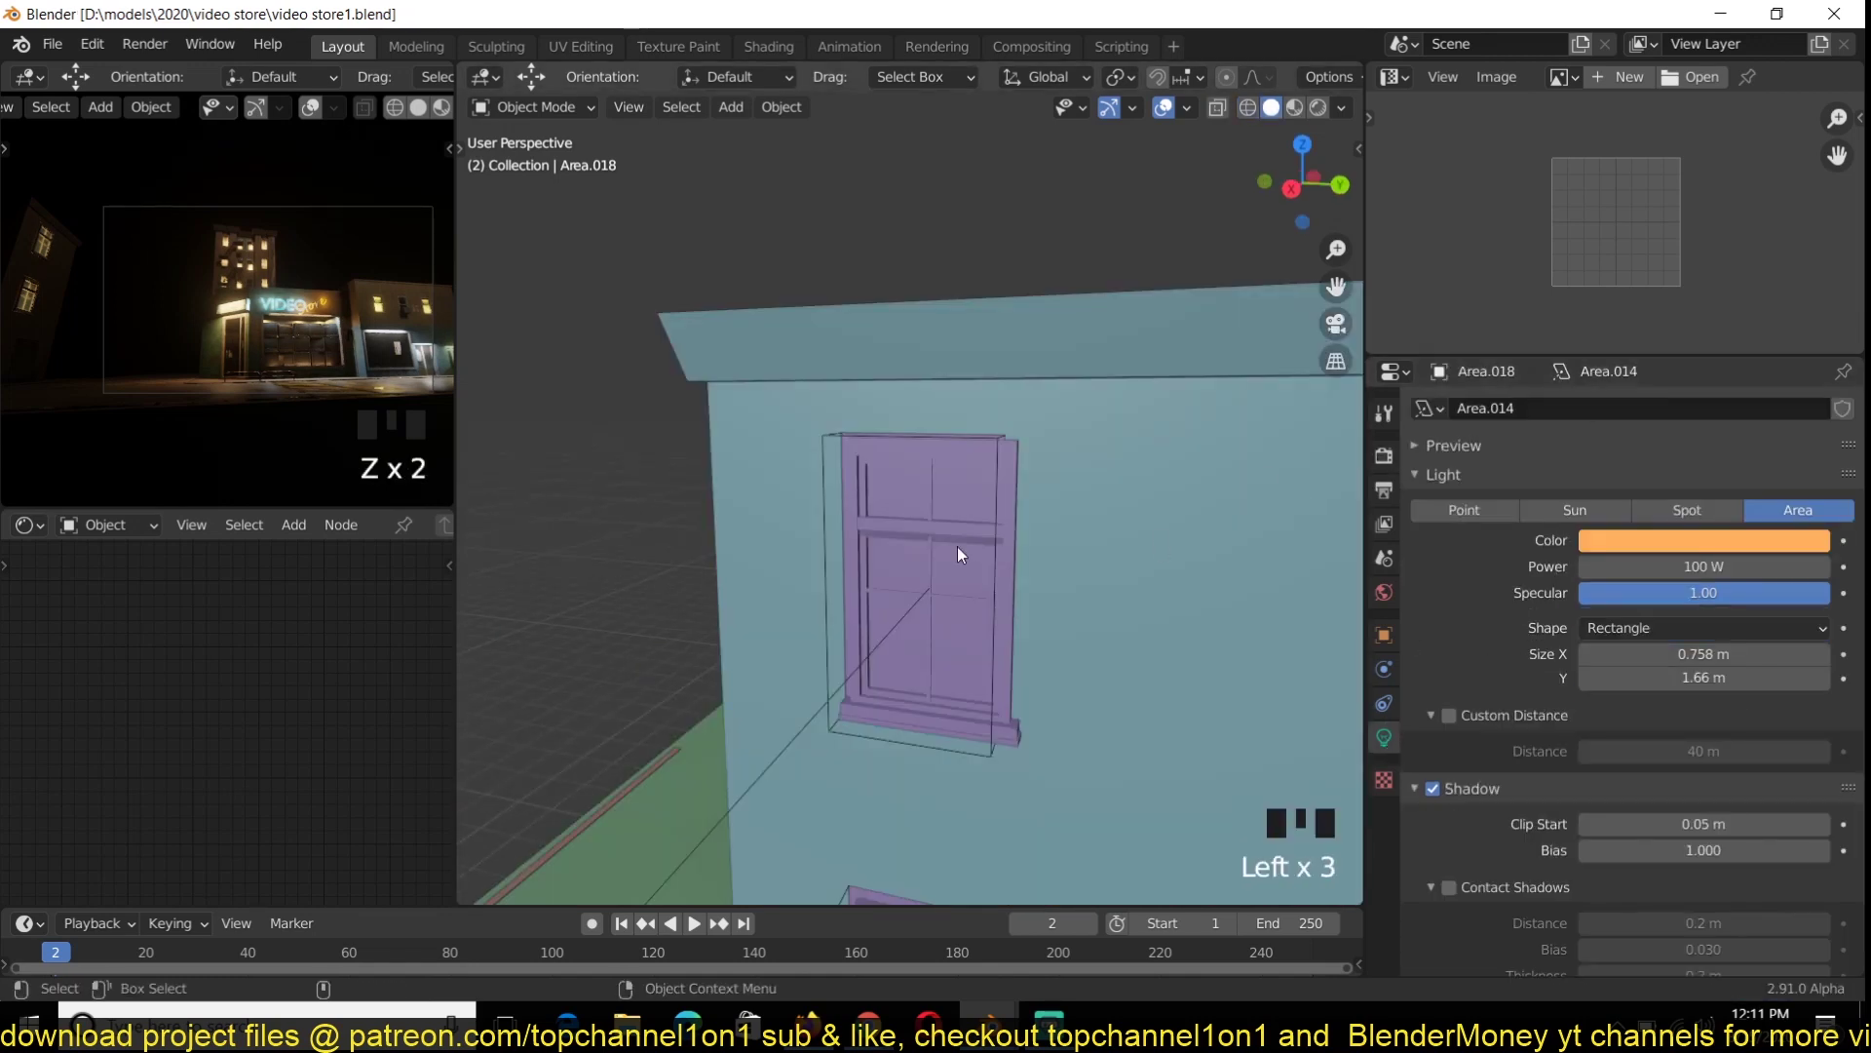
key(Tab)
click(1294, 107)
key(Tab)
middle_drag(850, 464, 940, 460)
key(z)
click(850, 458)
click(869, 475)
key(Tab)
key(3)
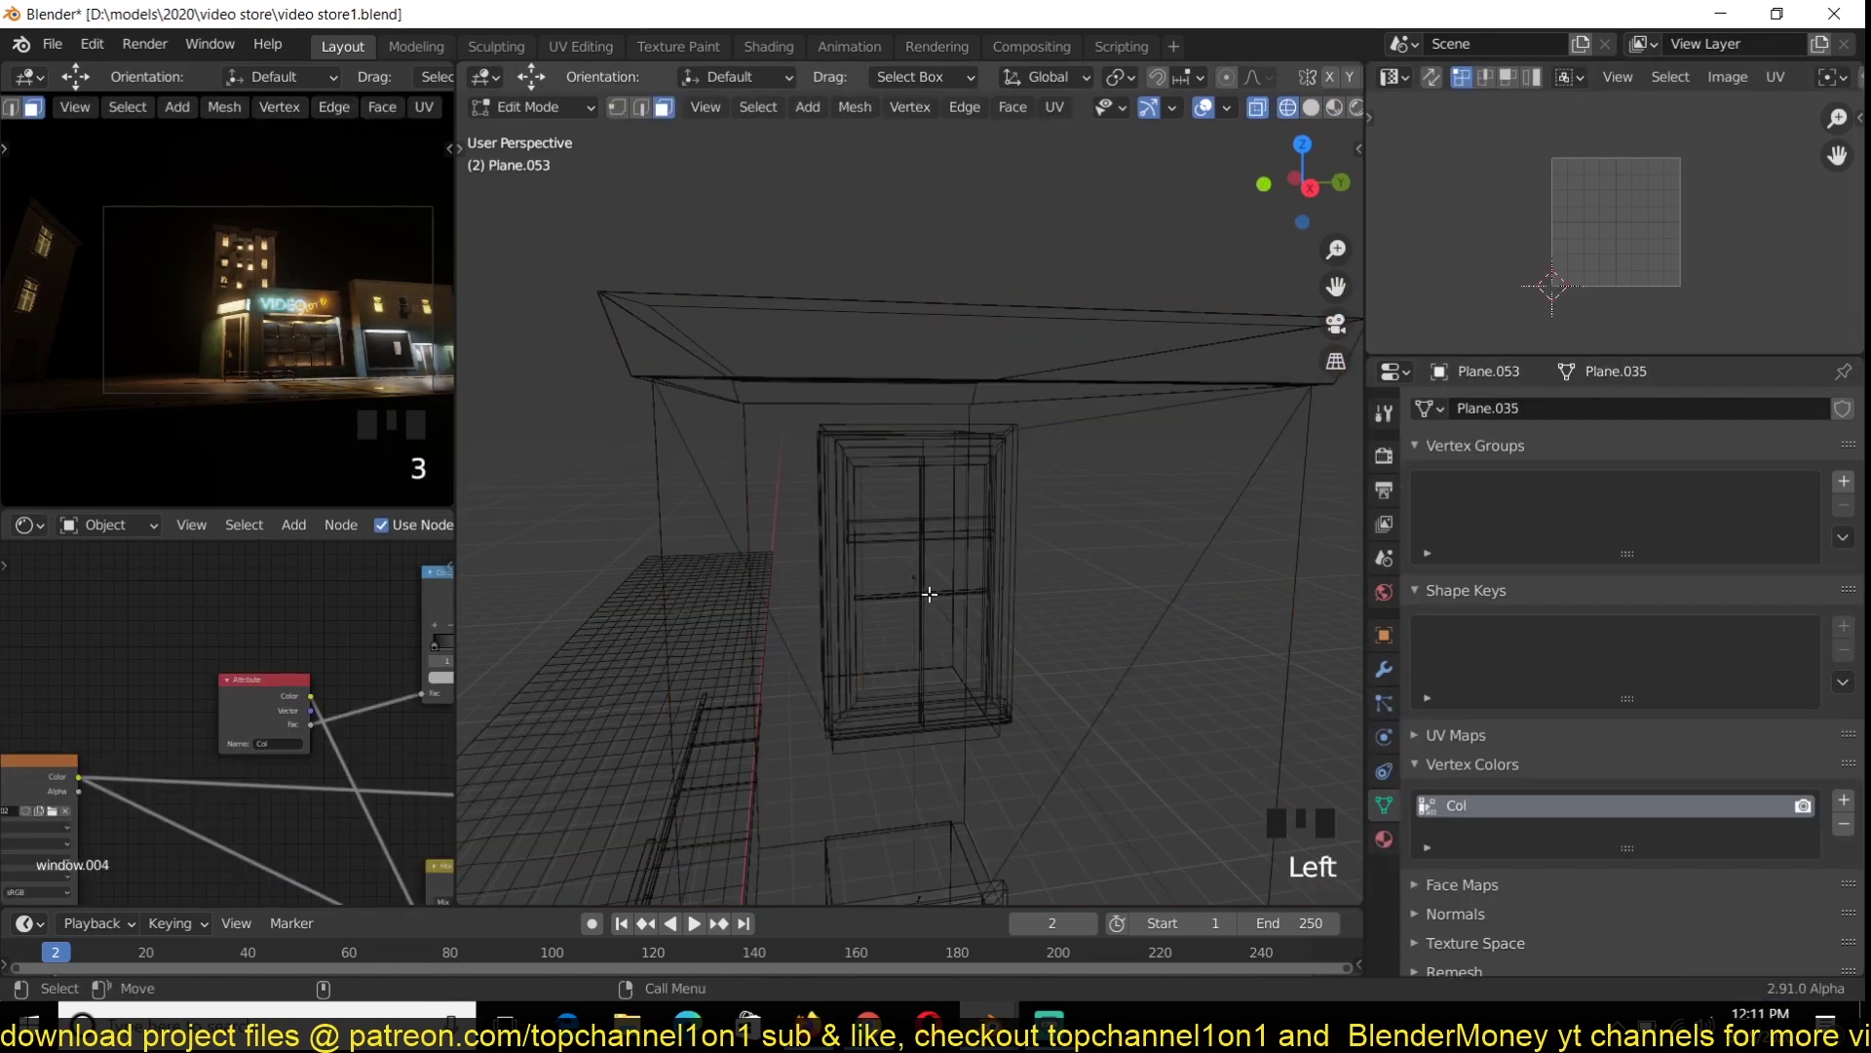
key(l)
key(KP_Decimal)
middle_drag(963, 563, 907, 560)
click(967, 499)
scroll(312, 664, down, 4)
key(Tab)
click(1323, 107)
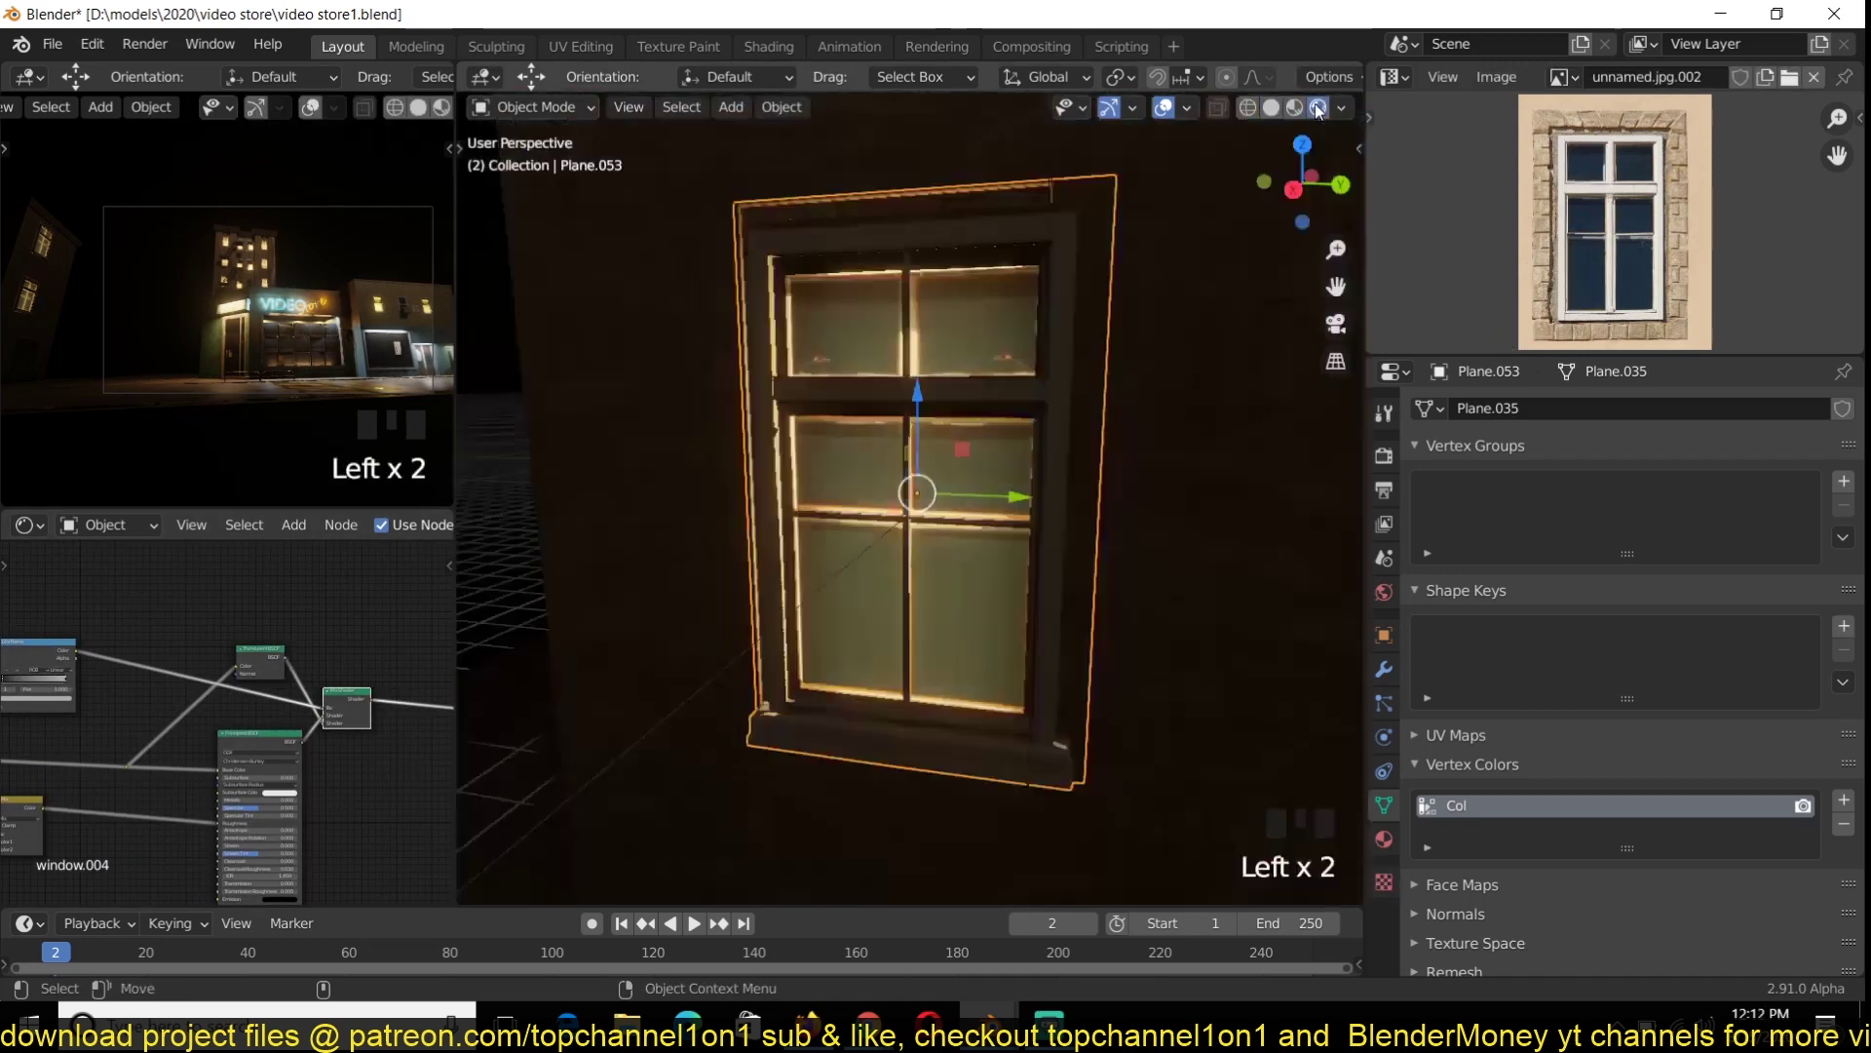
Reposition the light plane's points behind the two front windows in Edit Mode and save the file
middle_drag(1004, 507, 877, 526)
click(864, 522)
key(Tab)
key(KP_Decimal)
key(z)
key(z)
scroll(763, 512, up, 3)
middle_drag(763, 513, 787, 489)
key(Tab)
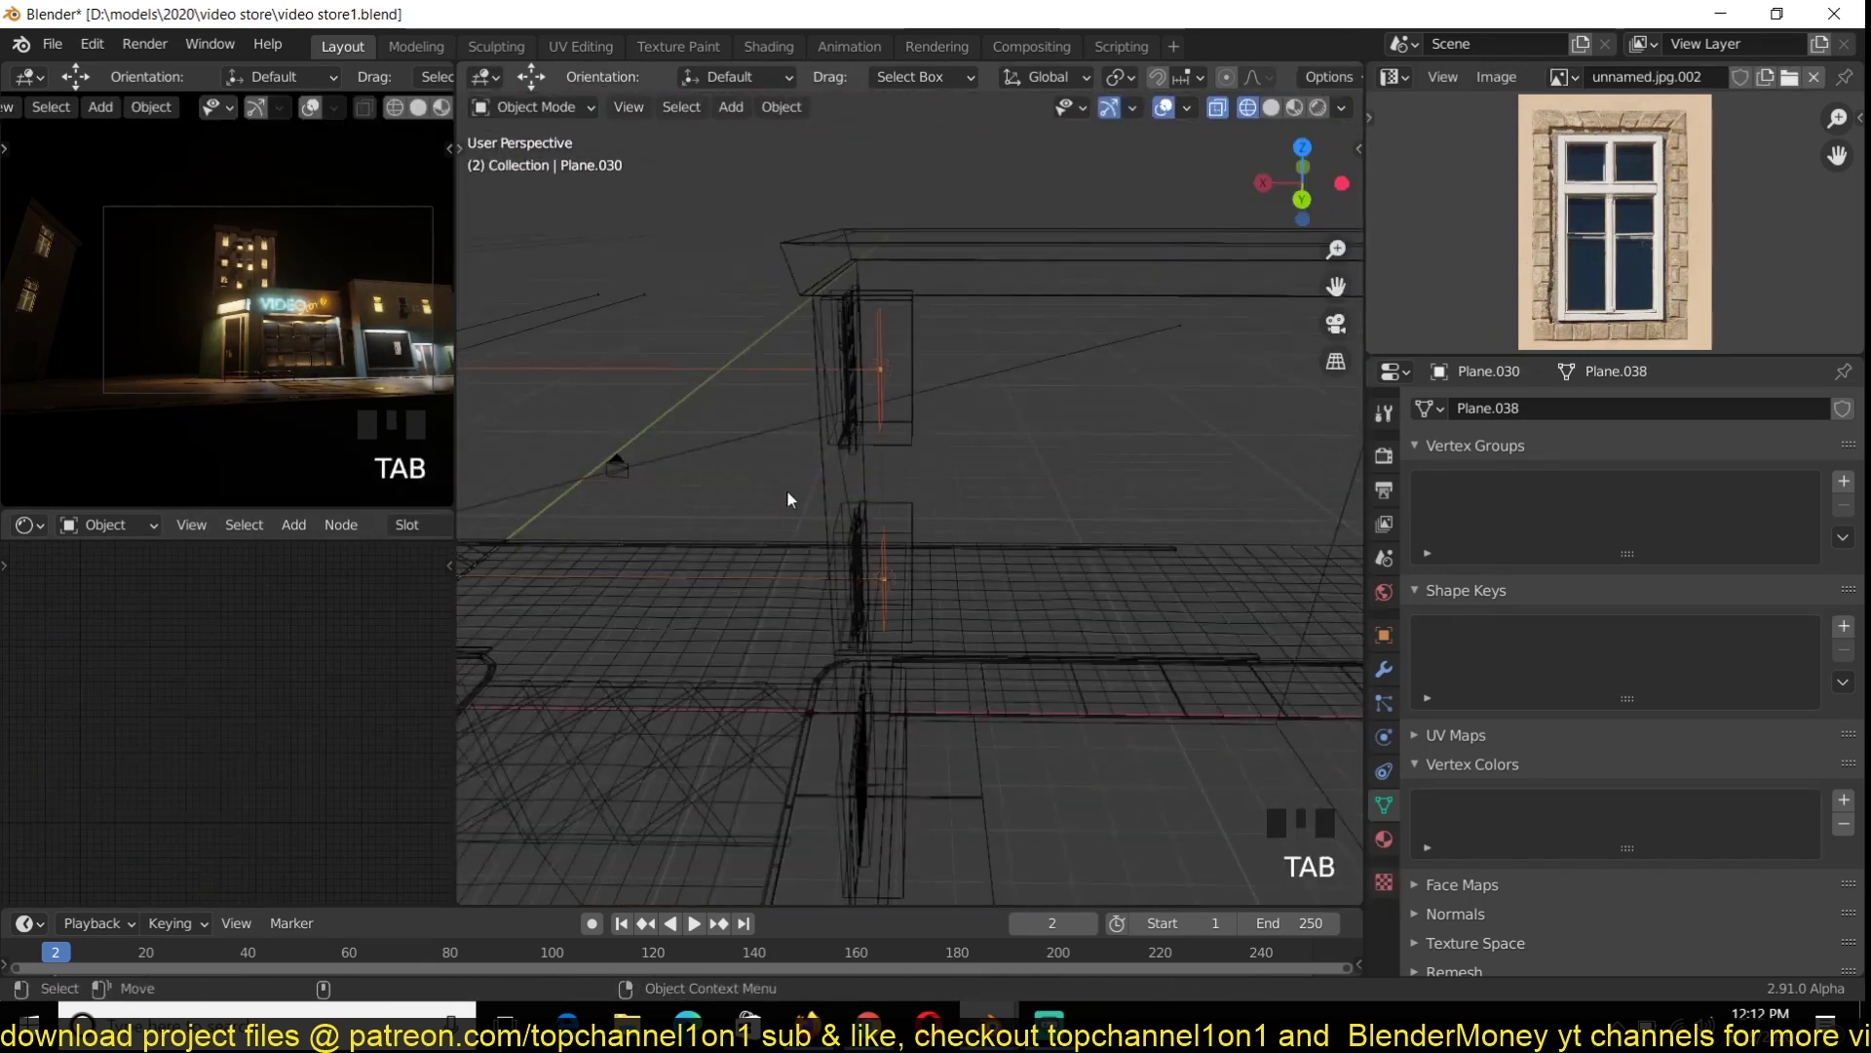
key(Tab)
drag(805, 481, 796, 517)
key(Tab)
key(z)
middle_drag(795, 517, 1031, 554)
key(ctrl+s)
Select the pasted building's windows and brighten the Color Ramp stop in their material to white
click(921, 610)
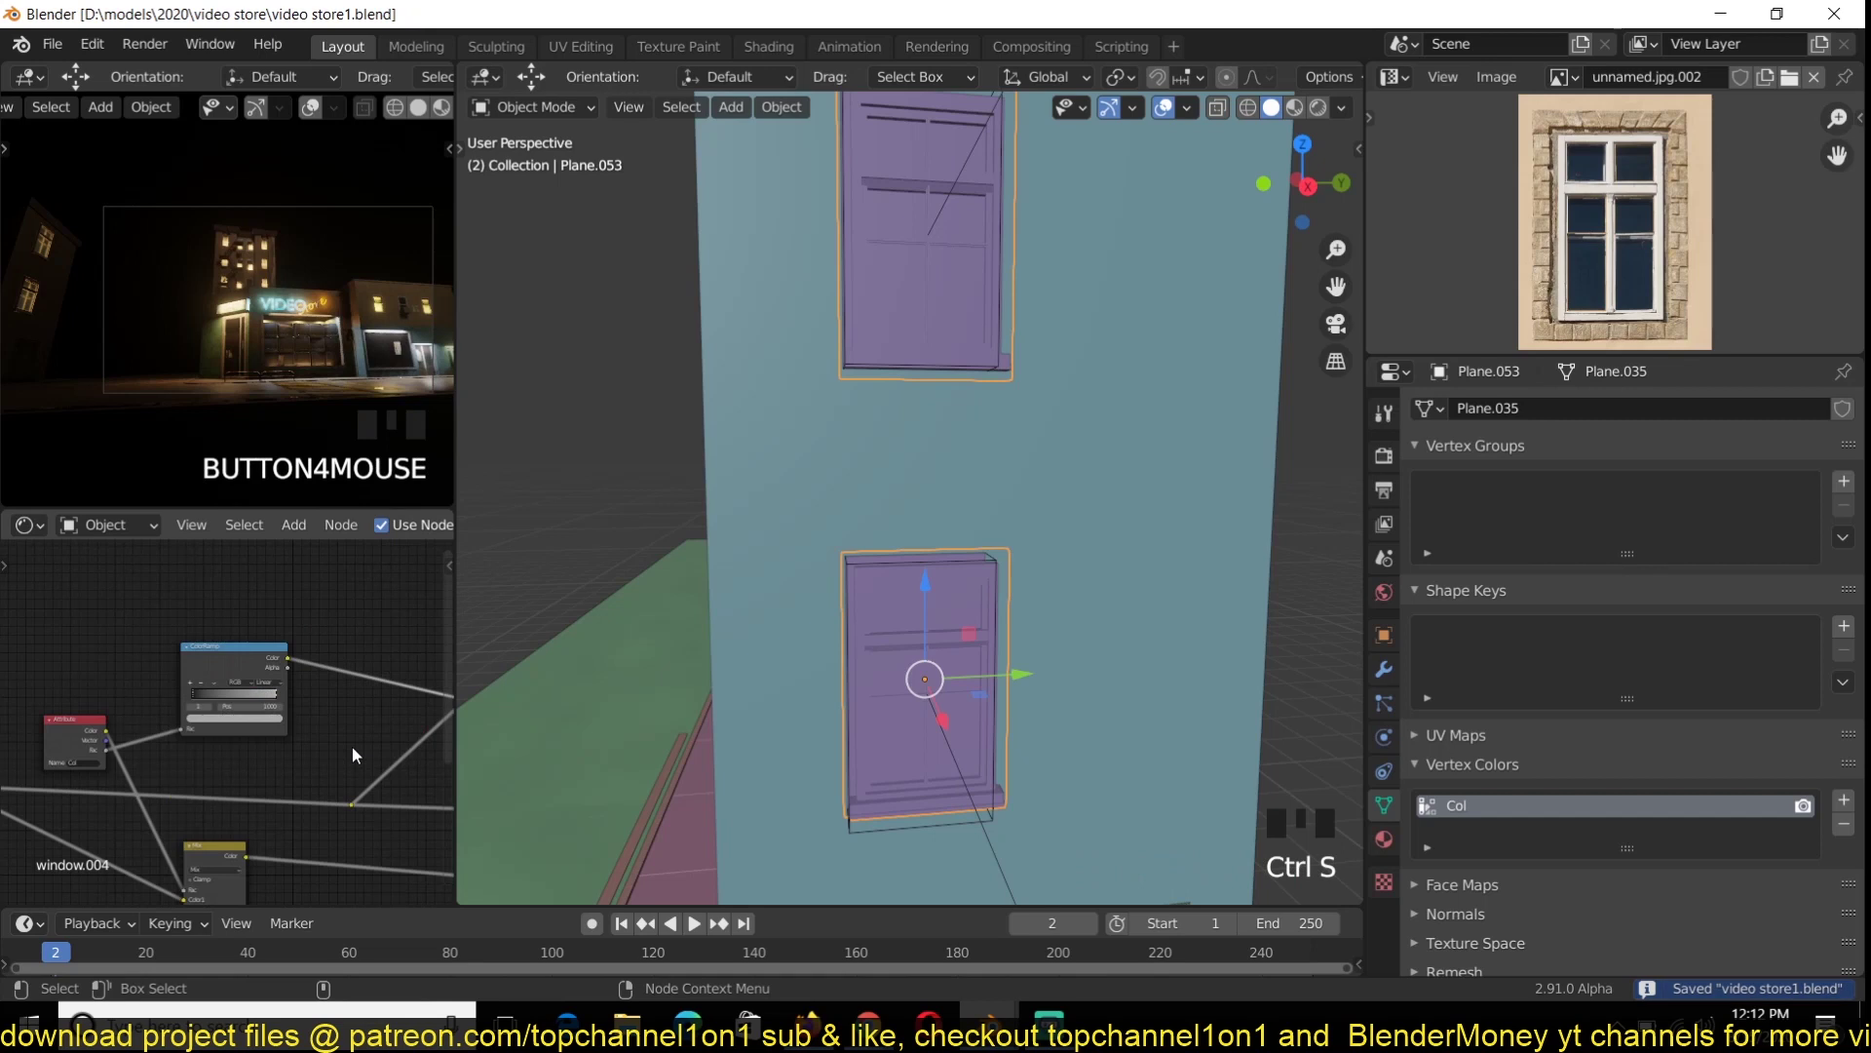
scroll(353, 746, down, 2)
middle_drag(352, 746, 220, 712)
click(121, 689)
drag(143, 605, 143, 583)
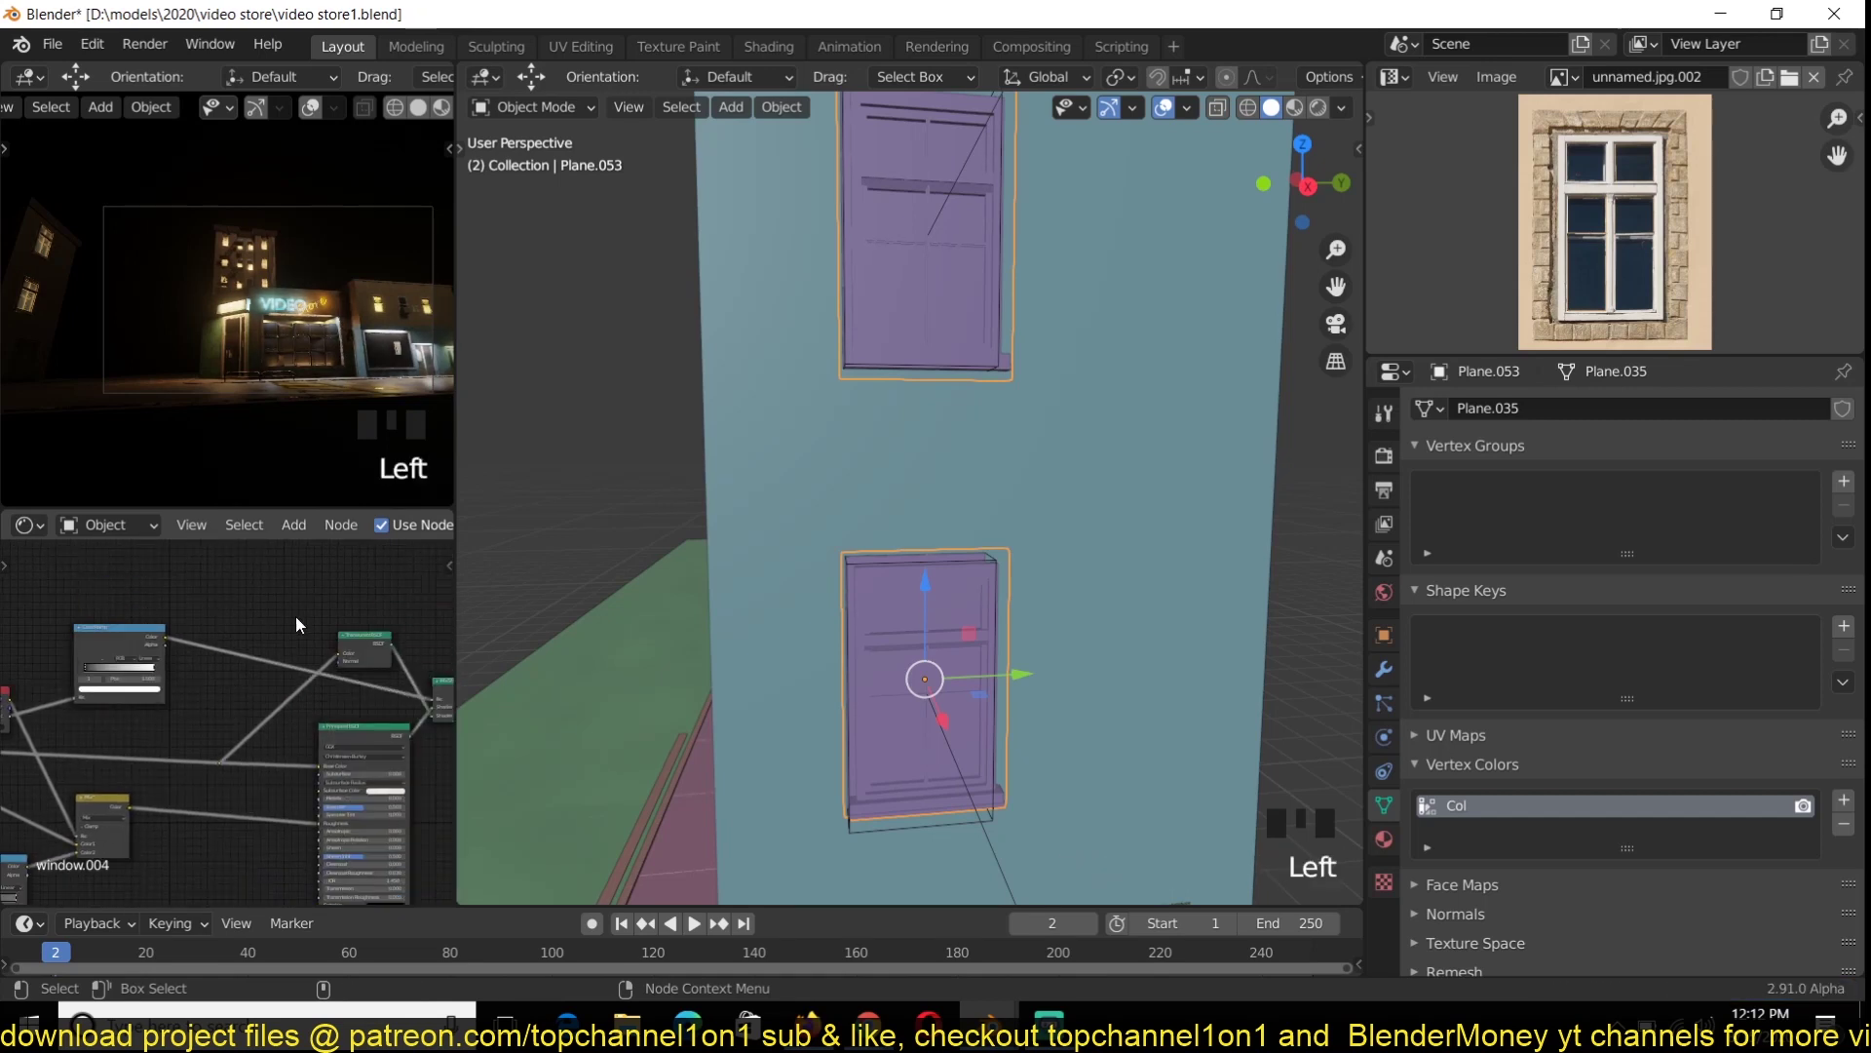
scroll(915, 508, down, 6)
Duplicate the 2000 W point light in top view and place the copy on the side road beside the pasted building
key(grave)
click(939, 371)
key(grave)
middle_drag(998, 419, 1047, 264)
click(1092, 339)
key(alt+h)
key(KP_7)
key(g)
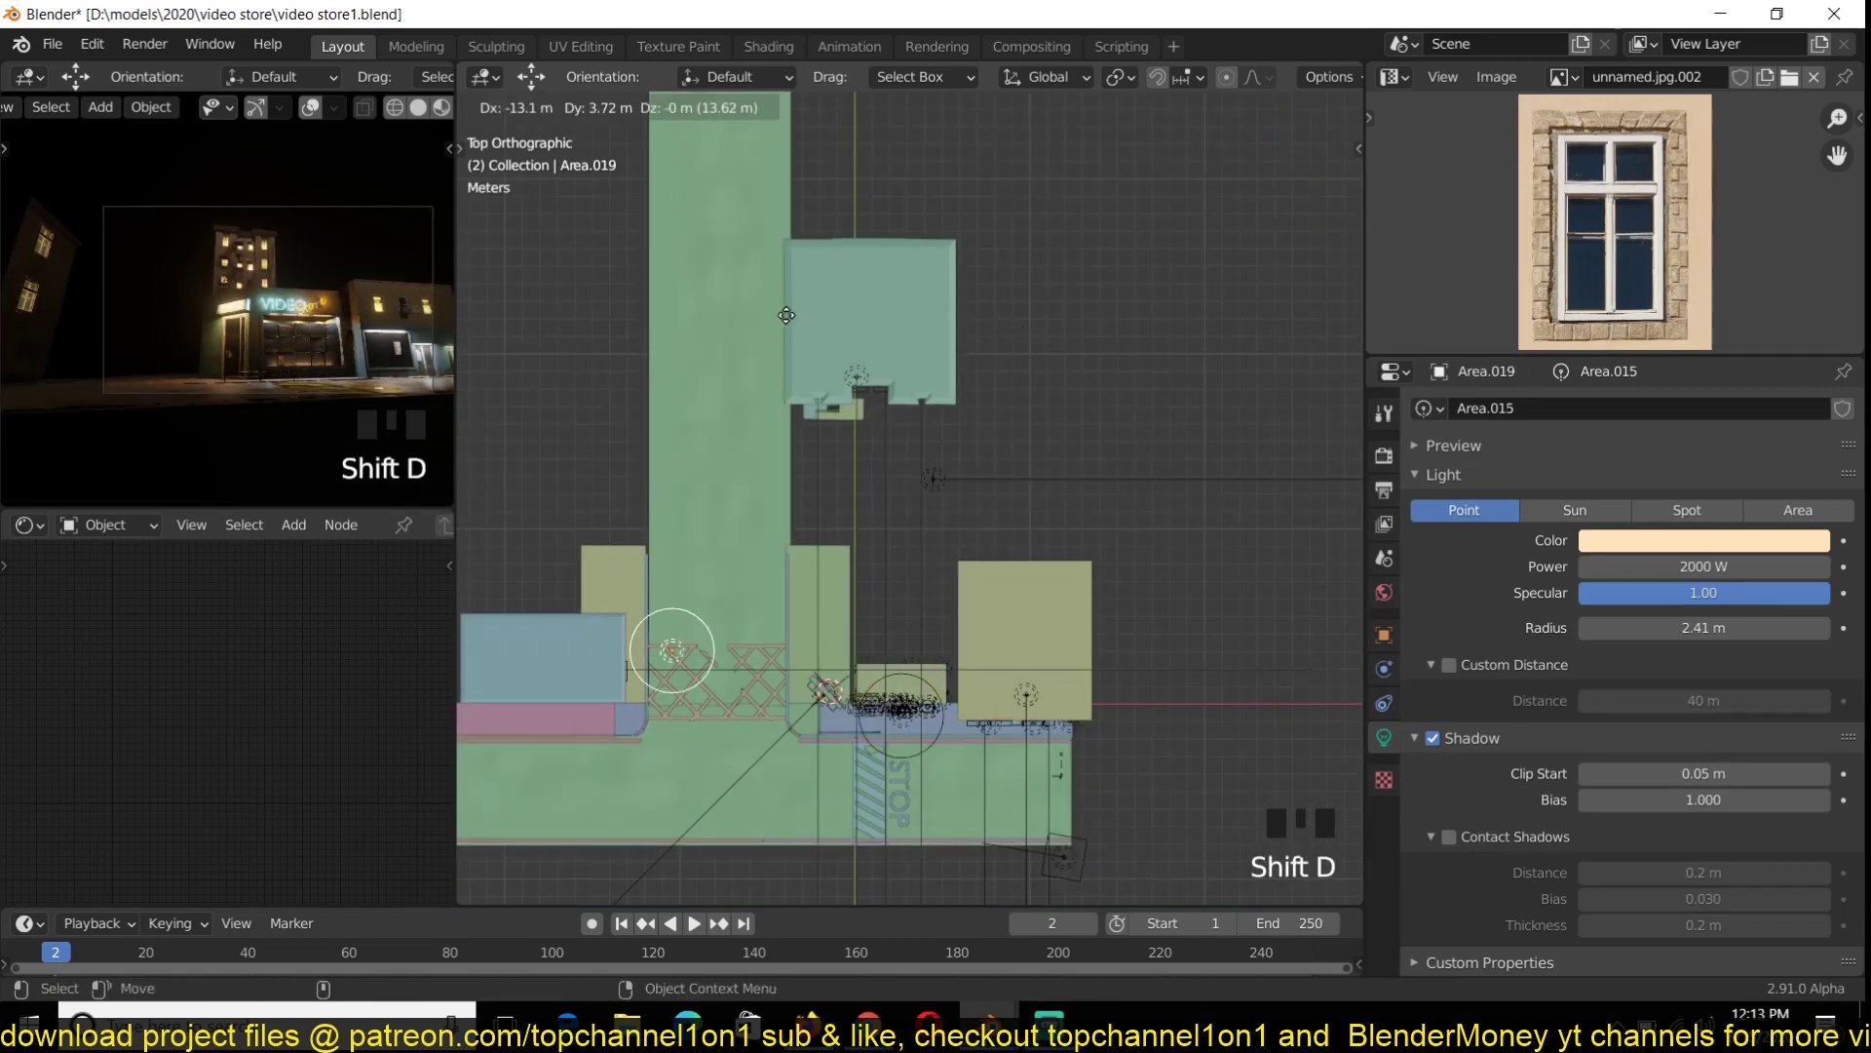
click(771, 243)
Adjust the copied point light's height, set its radius to 1.13 m, and save the file
key(g)
key(z)
middle_drag(1186, 595, 1014, 530)
click(909, 416)
key(alt+a)
scroll(1017, 565, up, 3)
key(grave)
key(ctrl+s)
click(990, 1022)
click(1060, 950)
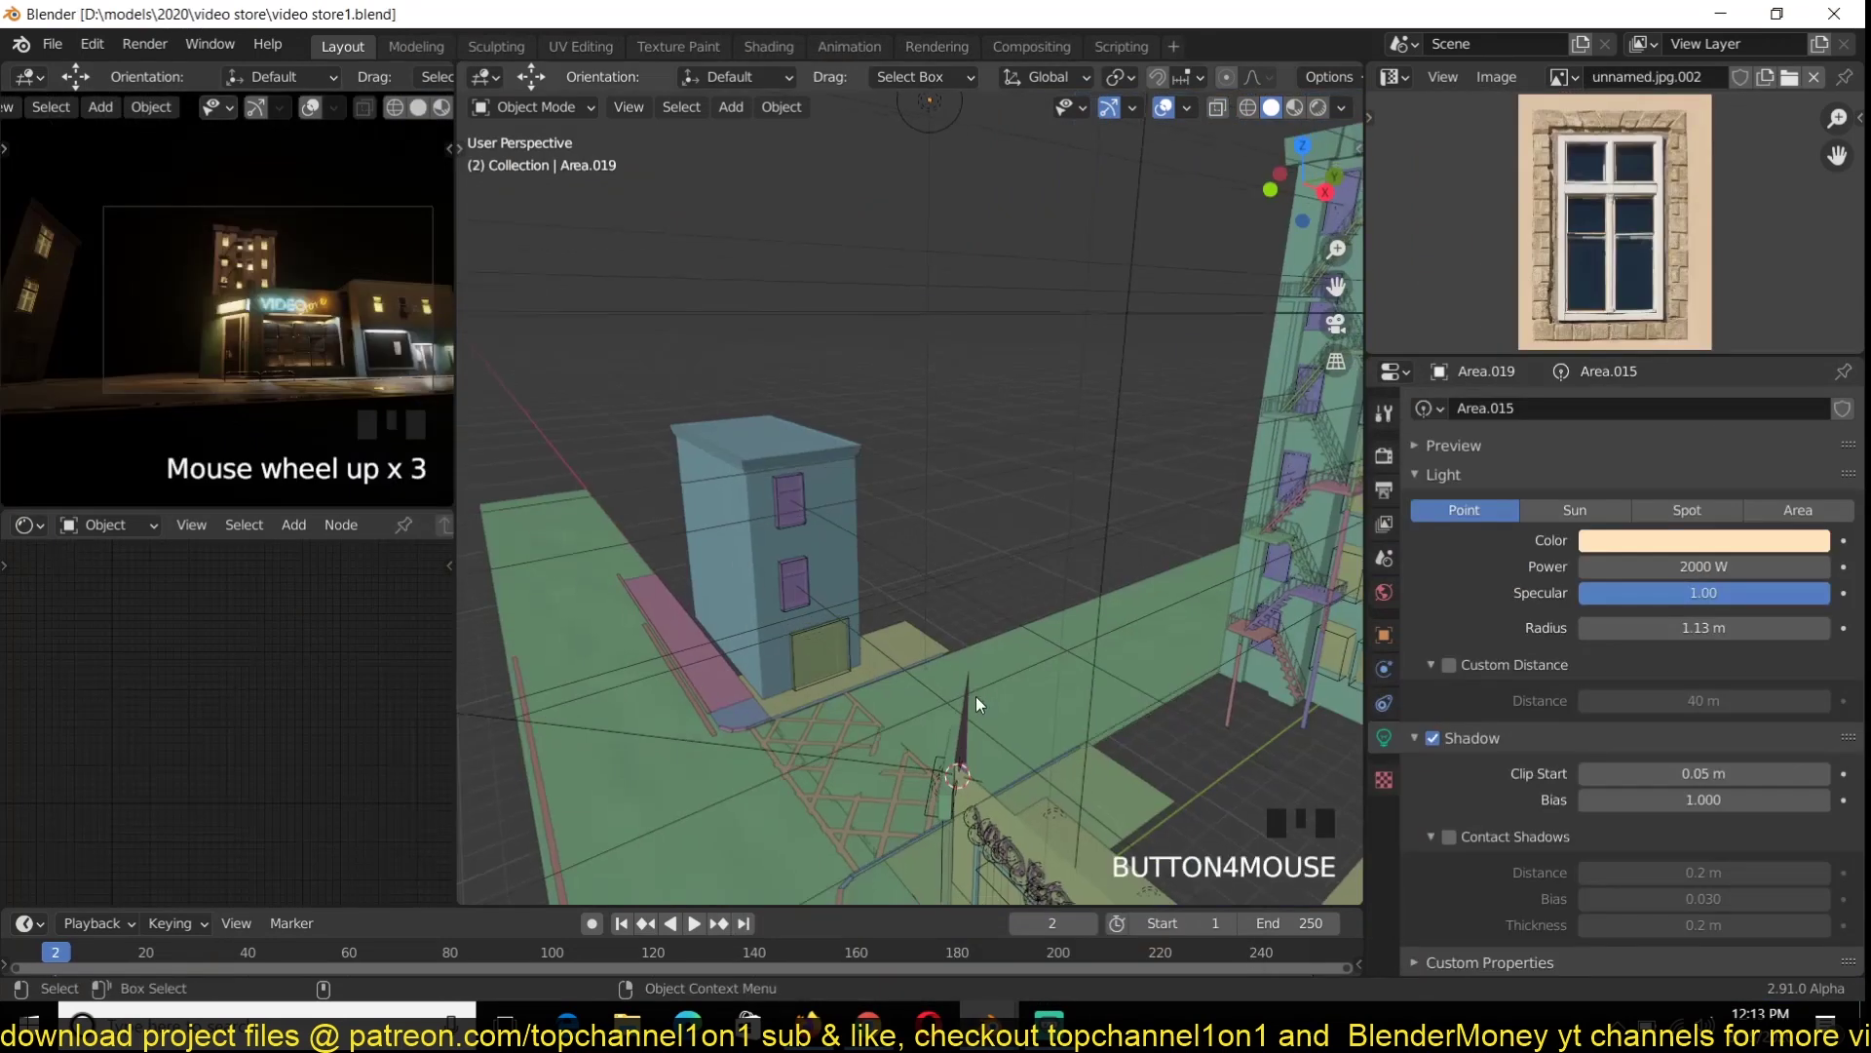
key(ctrl+s)
key(grave)
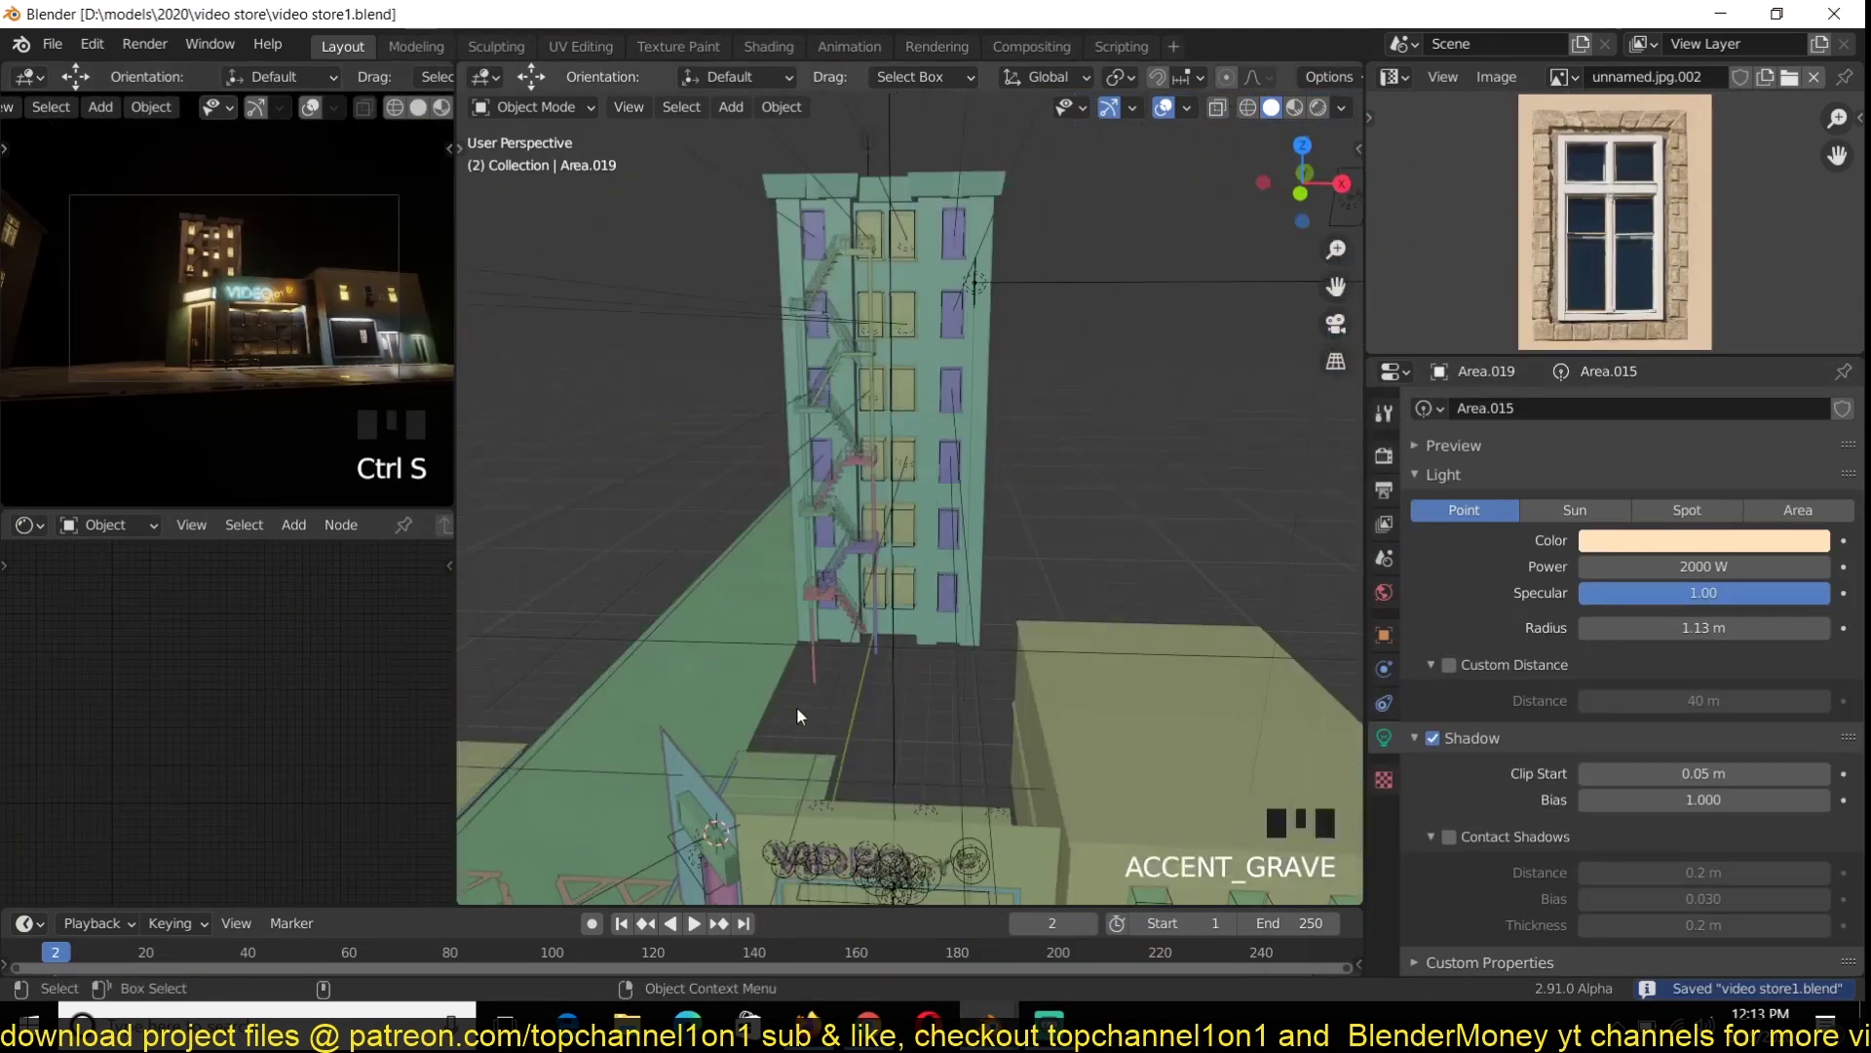
middle_drag(797, 705, 633, 547)
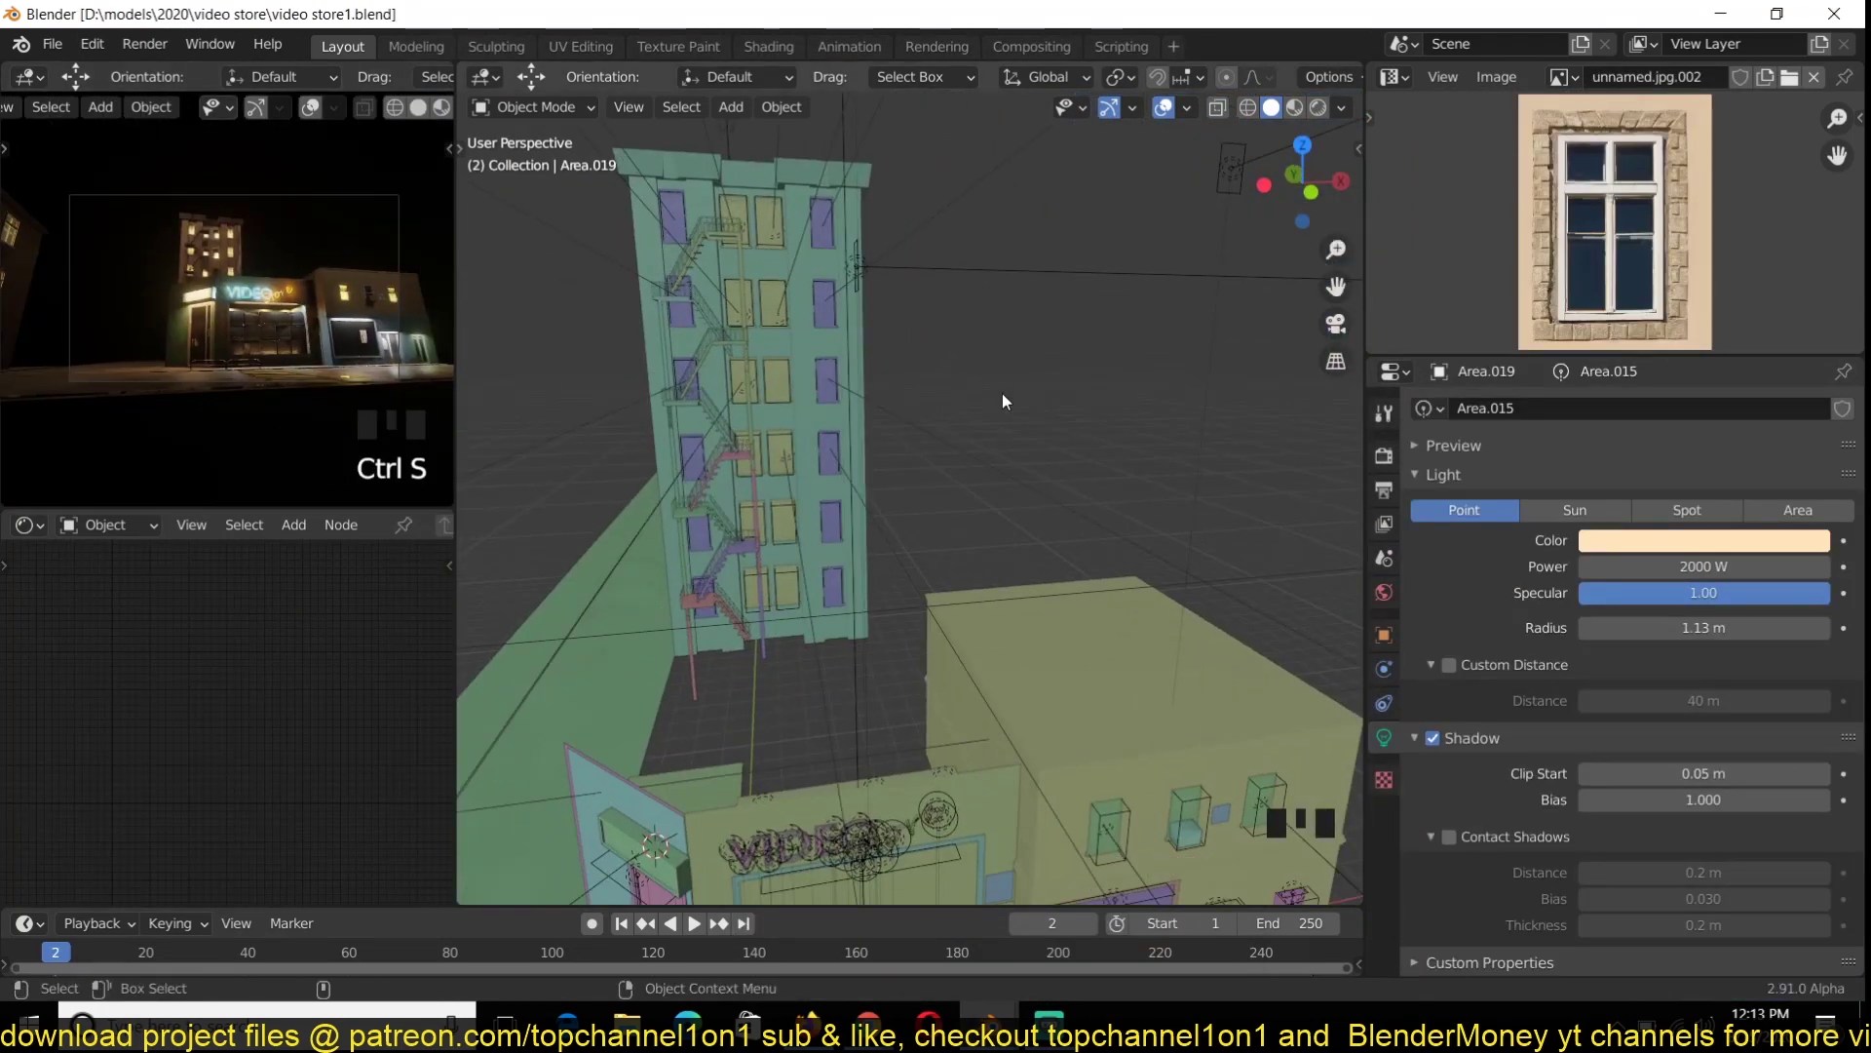
scroll(228, 292, up, 2)
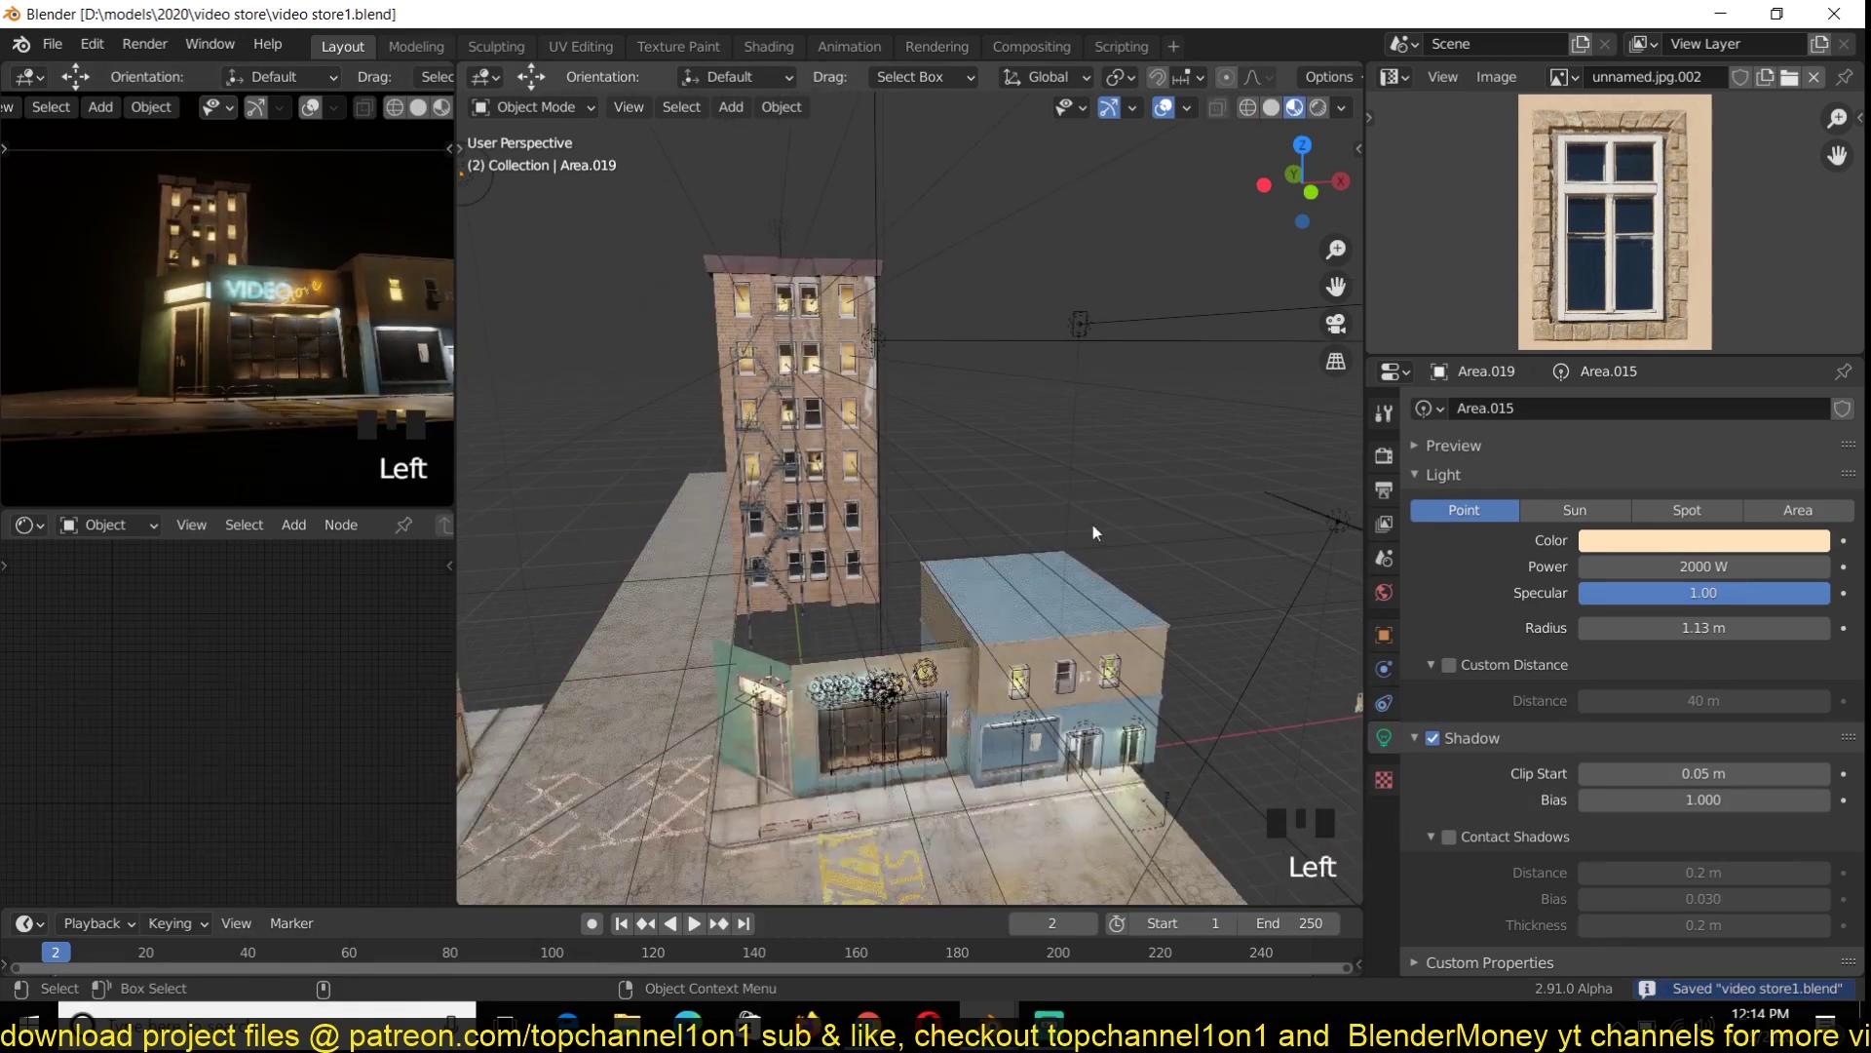
Save the file and inspect the small building across the side road
key(ctrl+s)
key(grave)
middle_drag(1036, 719, 903, 663)
scroll(903, 662, down, 2)
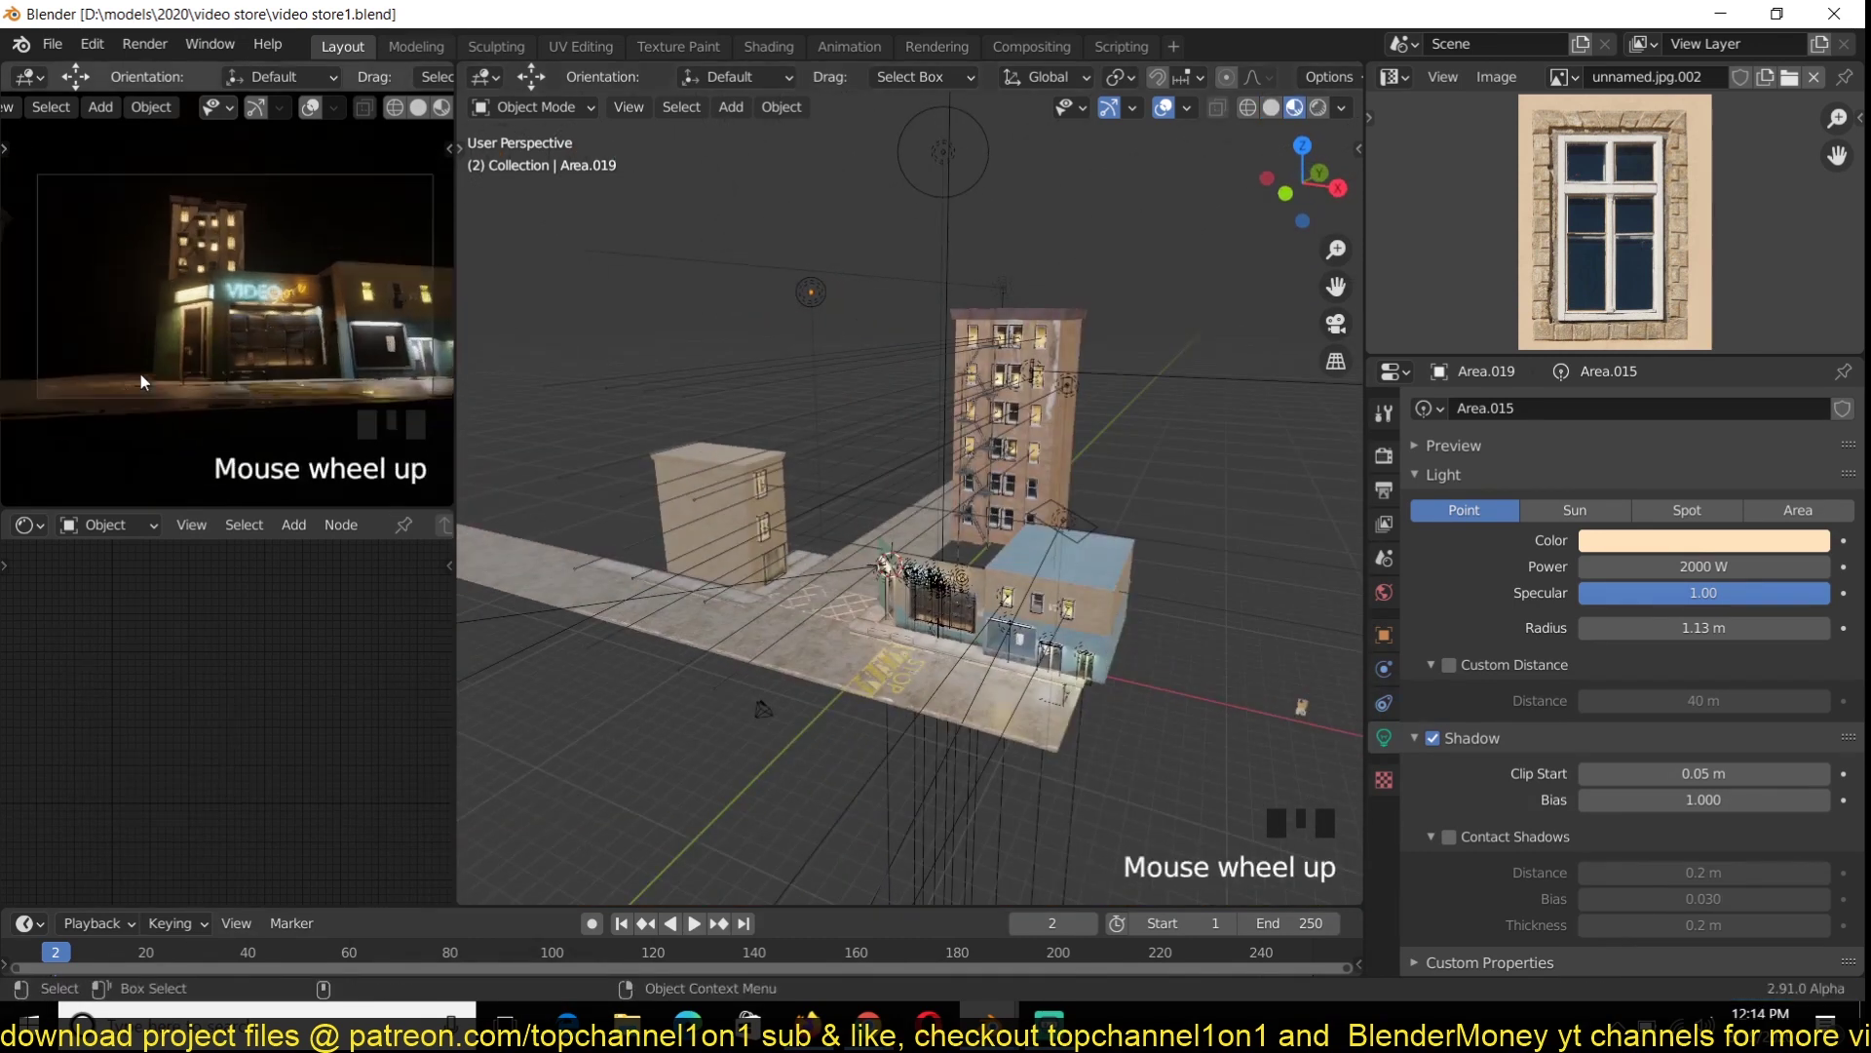
scroll(143, 381, up, 5)
key(ctrl+s)
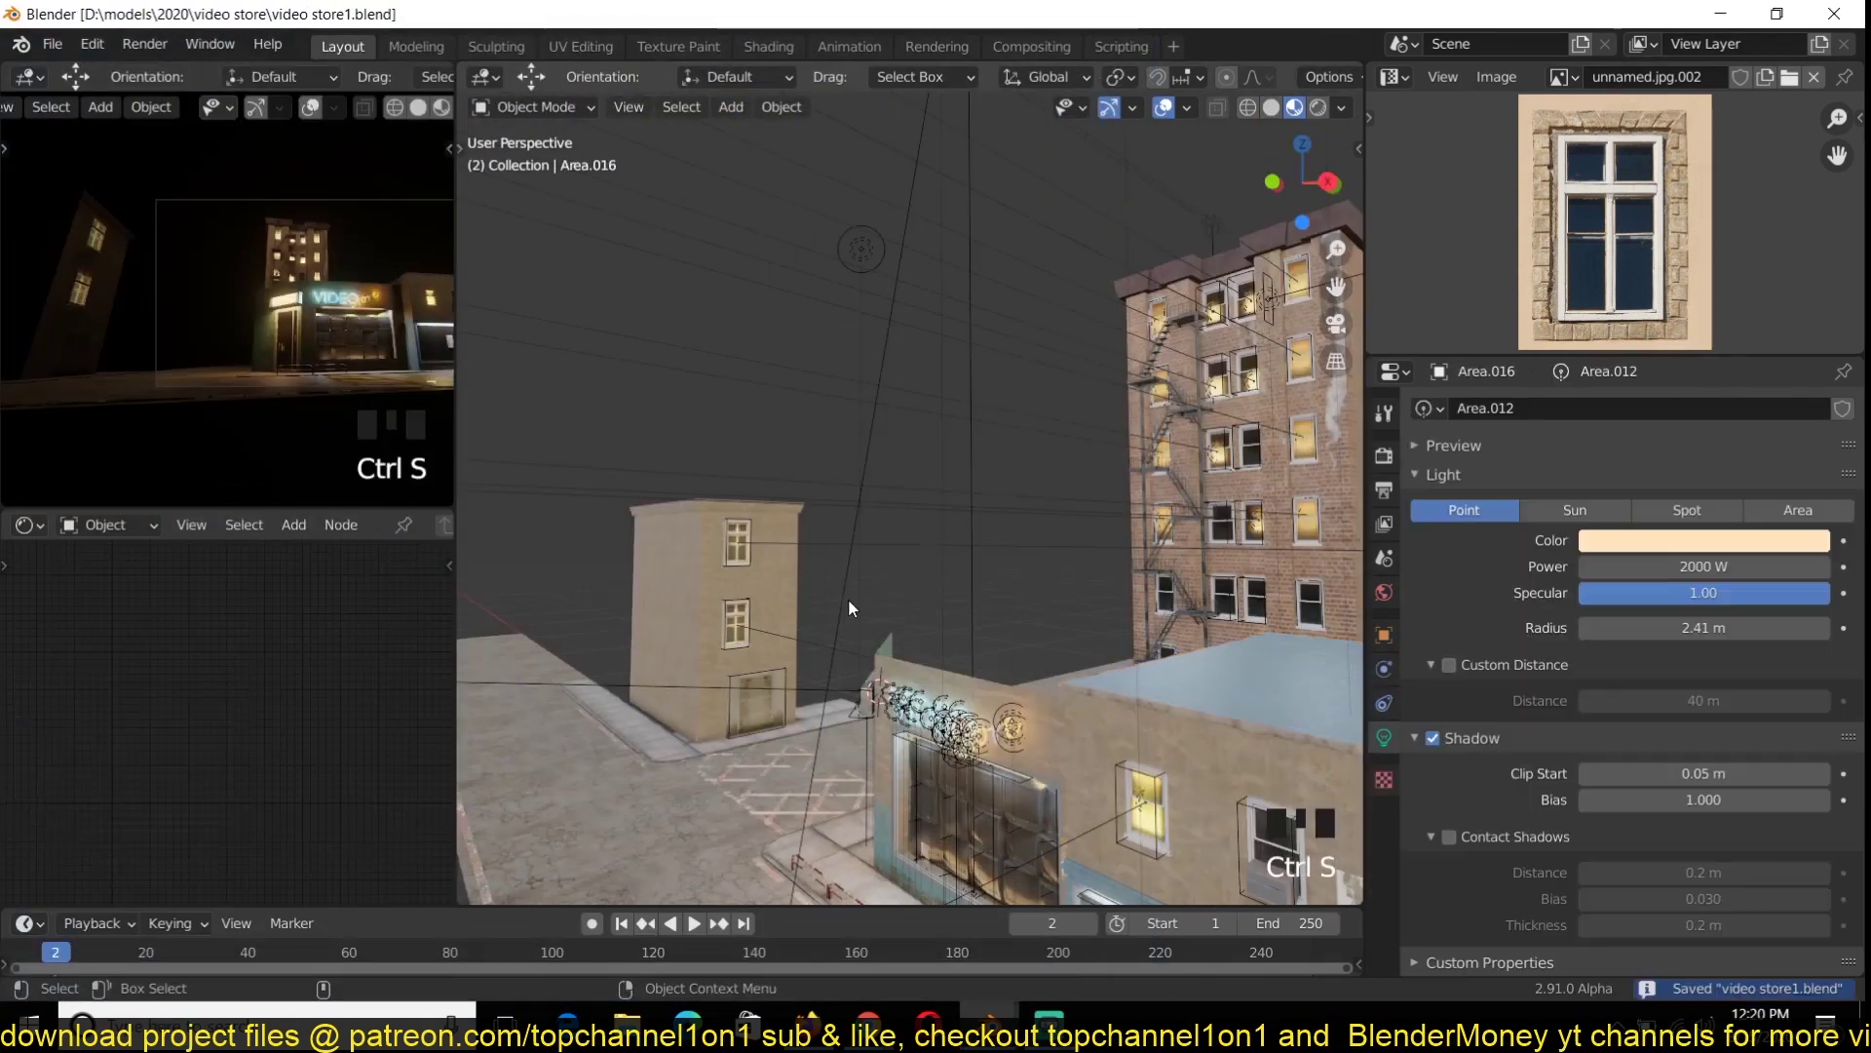
Select the area light instanced on the small building's light plane, and set its Size X to 0.348 m and custom distance to 1.9 m
click(803, 638)
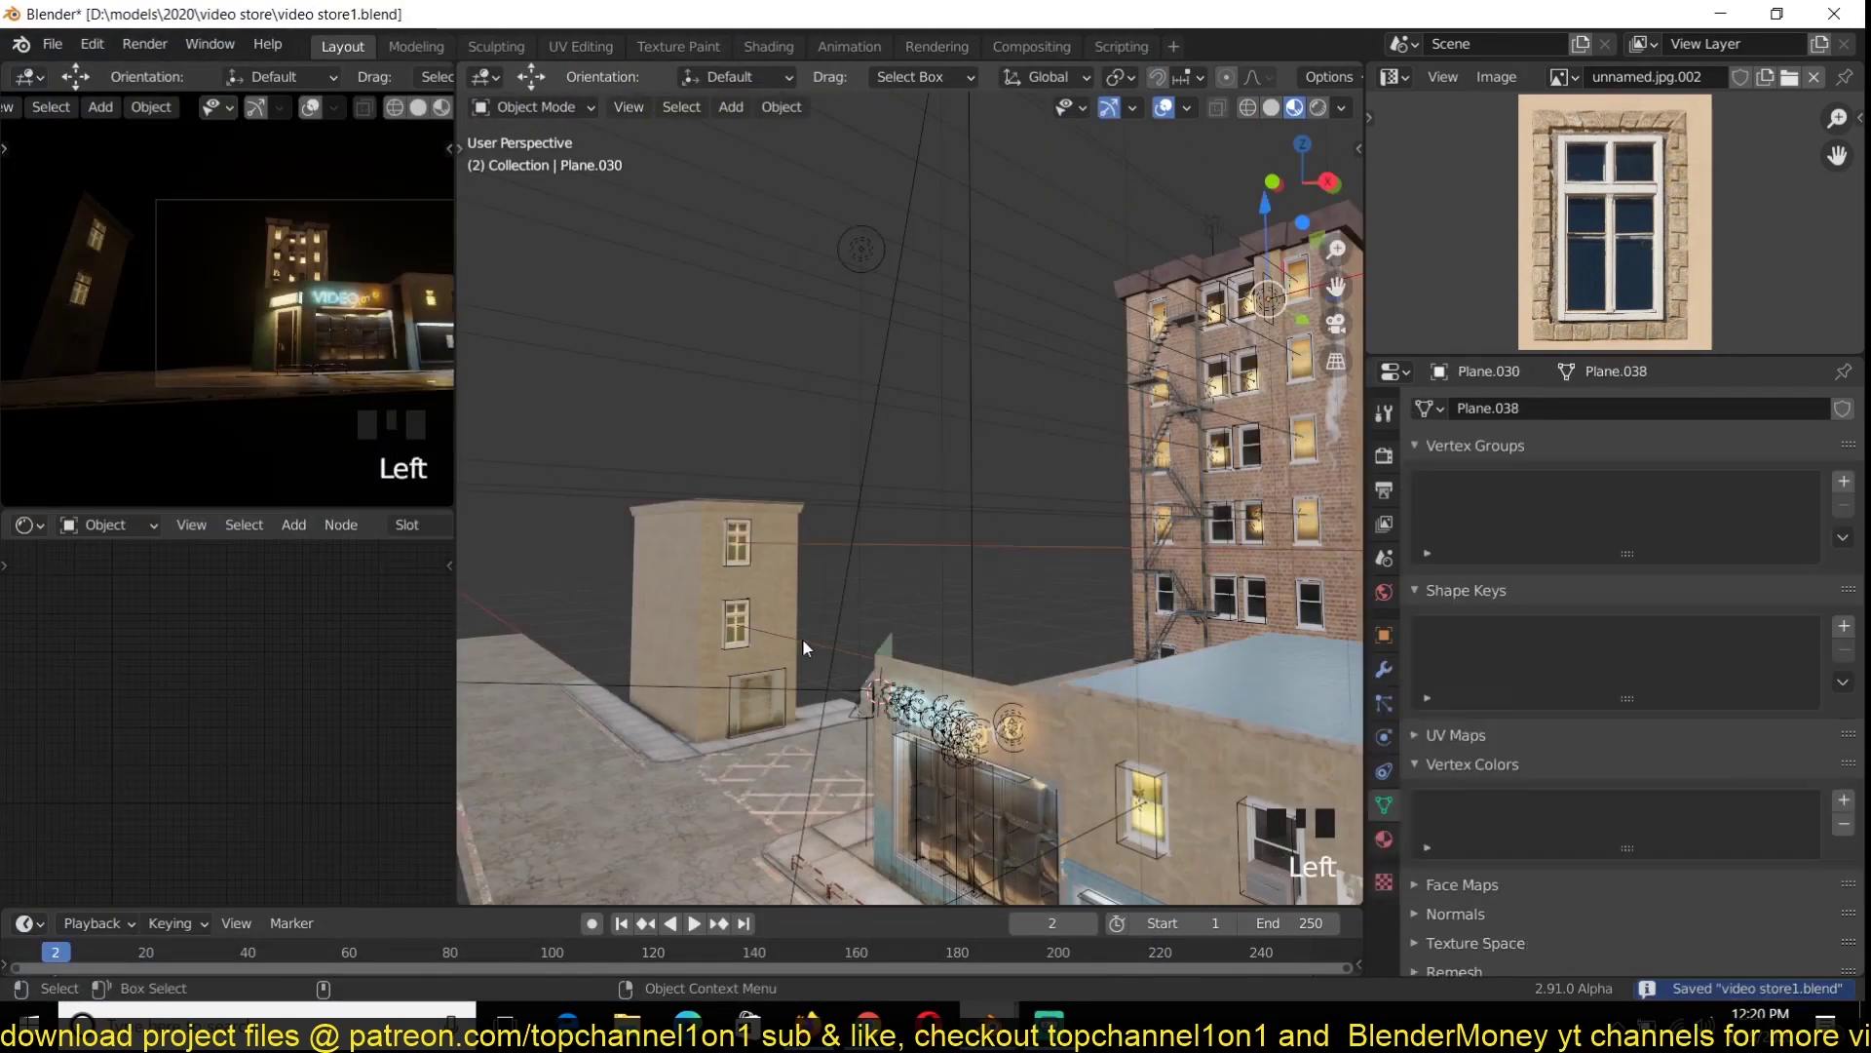
key(z)
scroll(885, 403, down, 6)
click(1384, 736)
click(1384, 635)
click(1269, 373)
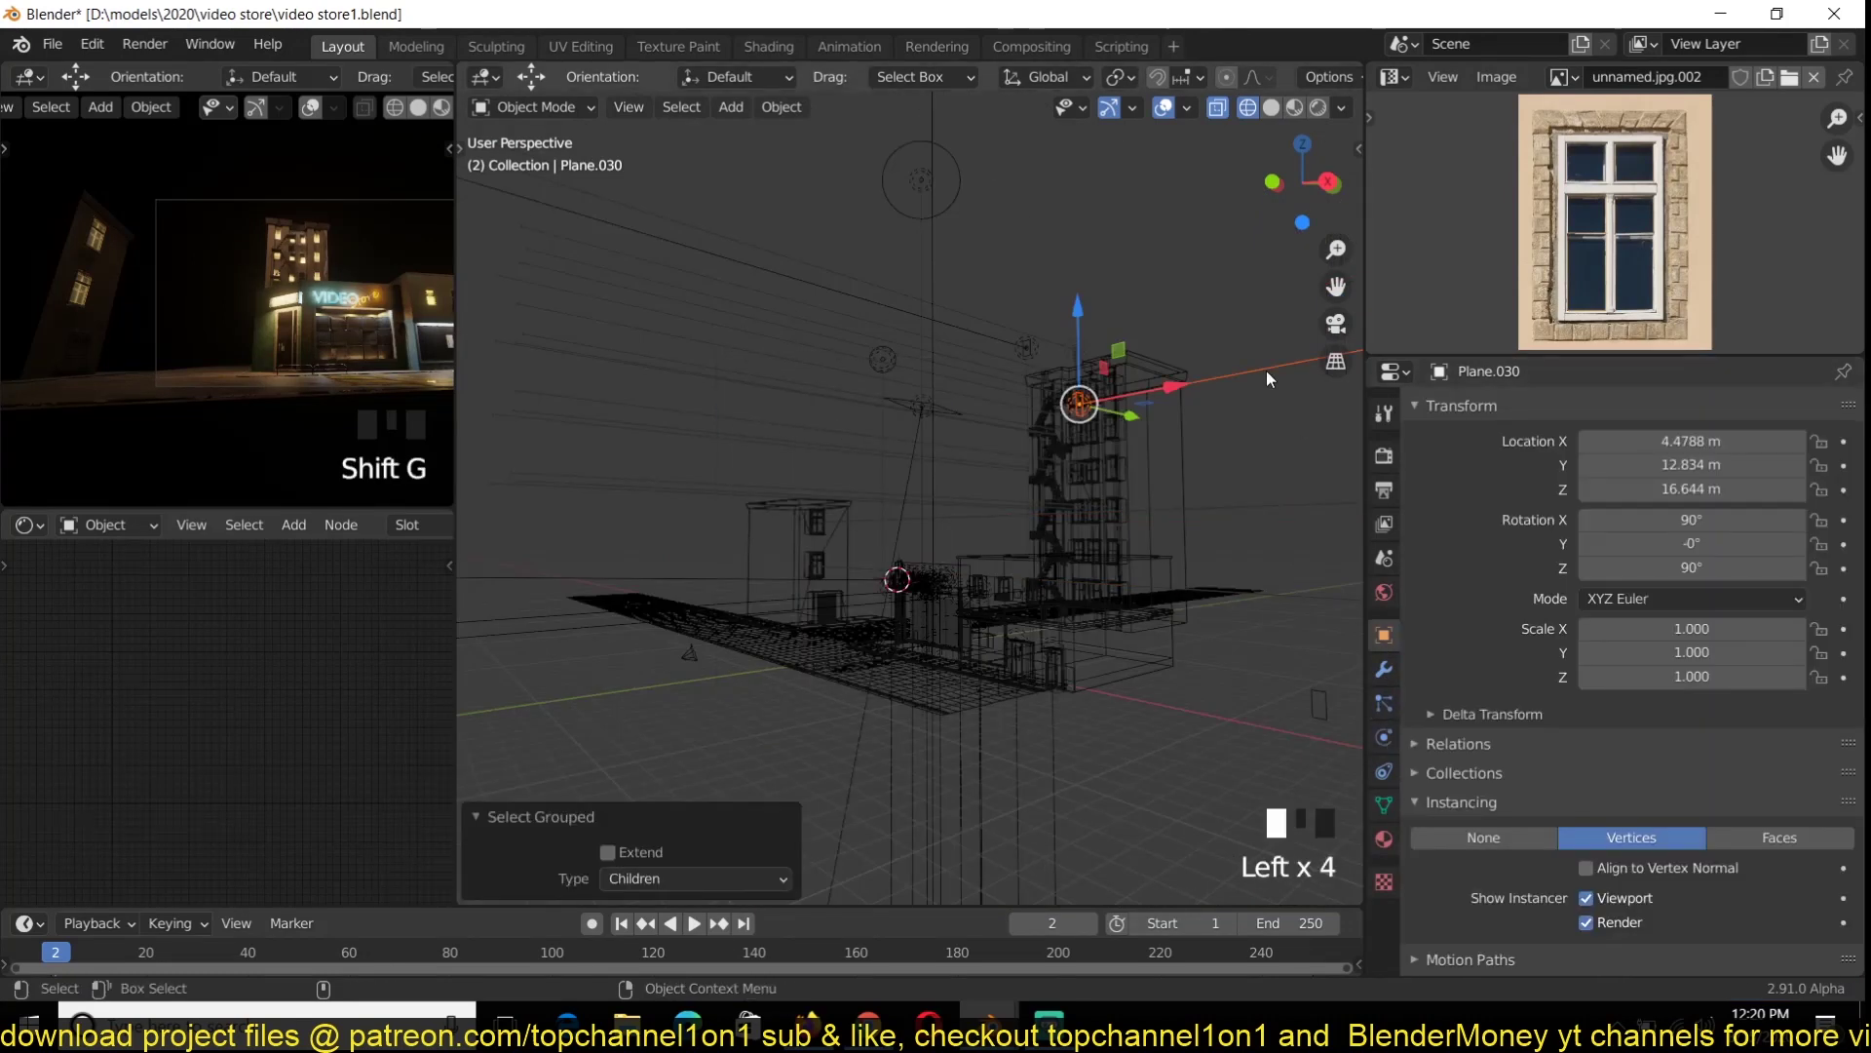
click(1384, 738)
drag(1700, 654, 1706, 654)
click(1384, 636)
click(1384, 738)
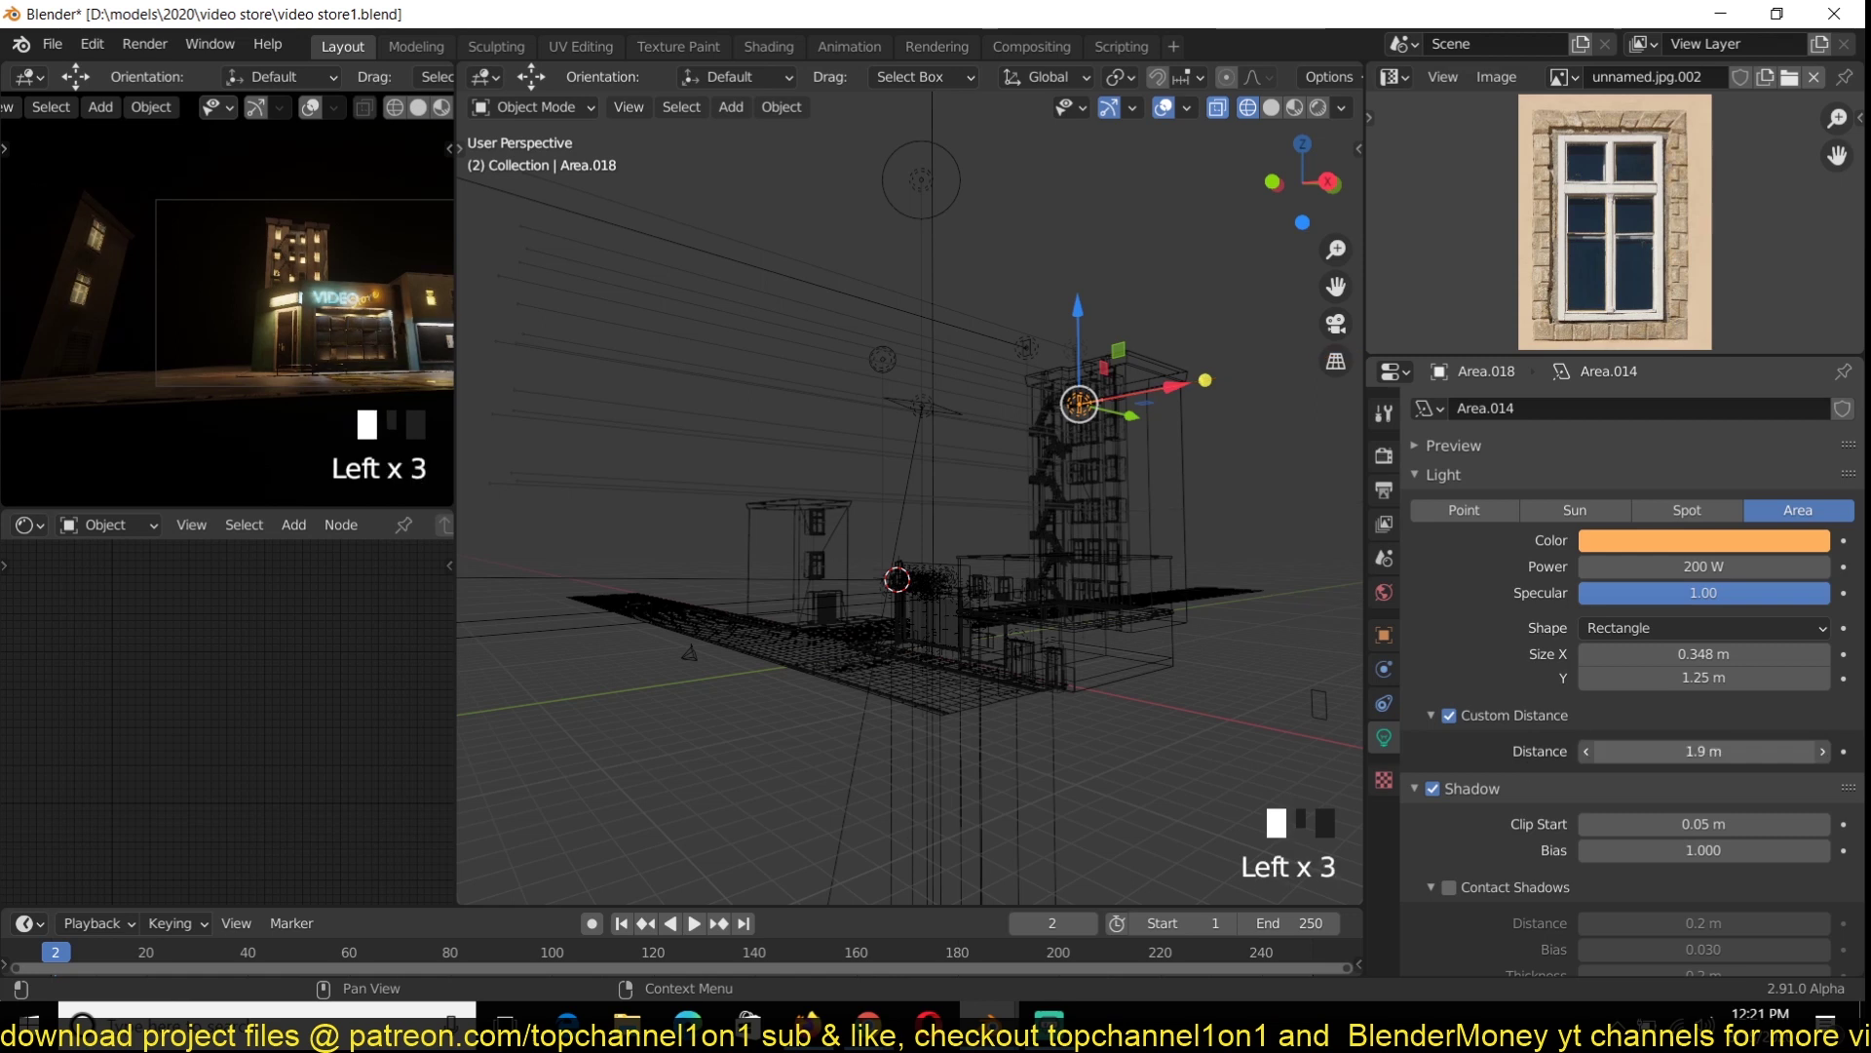
Select the boolean cutter for the small building's windows and scale its window blocks to 0.839 in Edit Mode
click(815, 563)
key(grave)
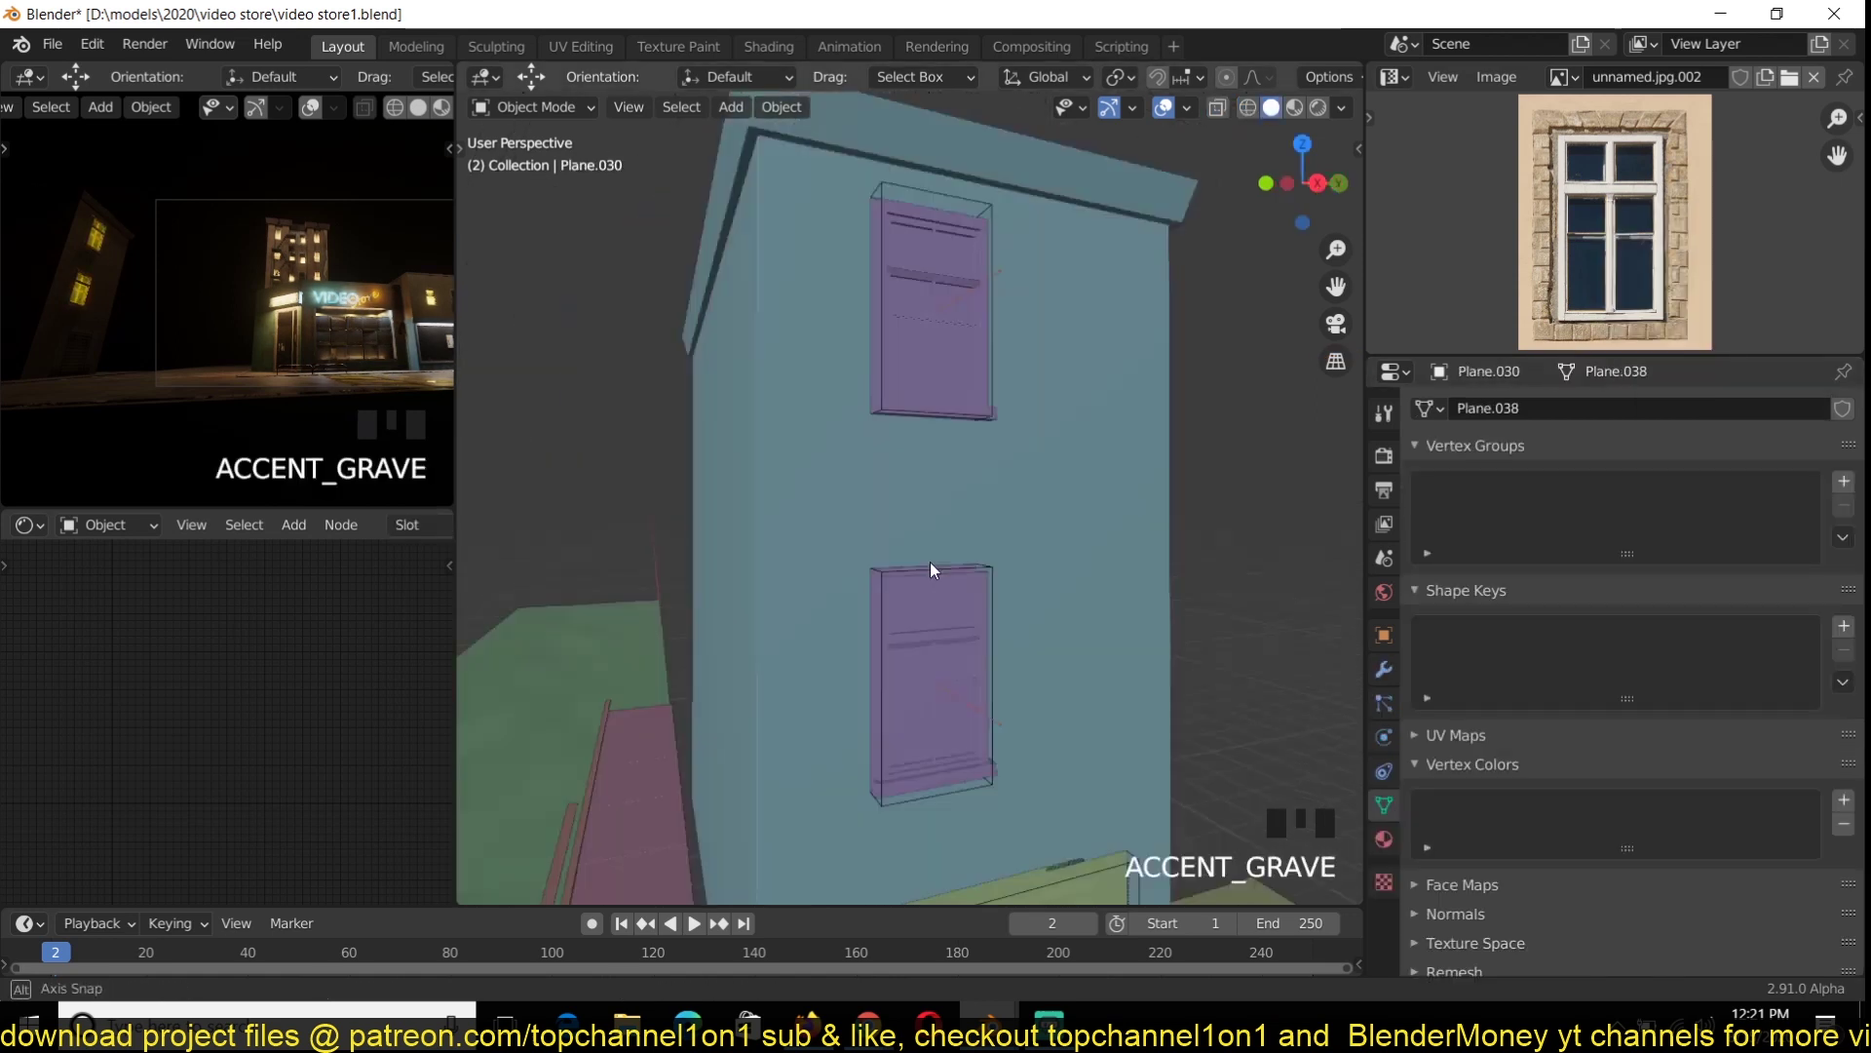
scroll(1080, 531, up, 3)
key(s)
click(1019, 497)
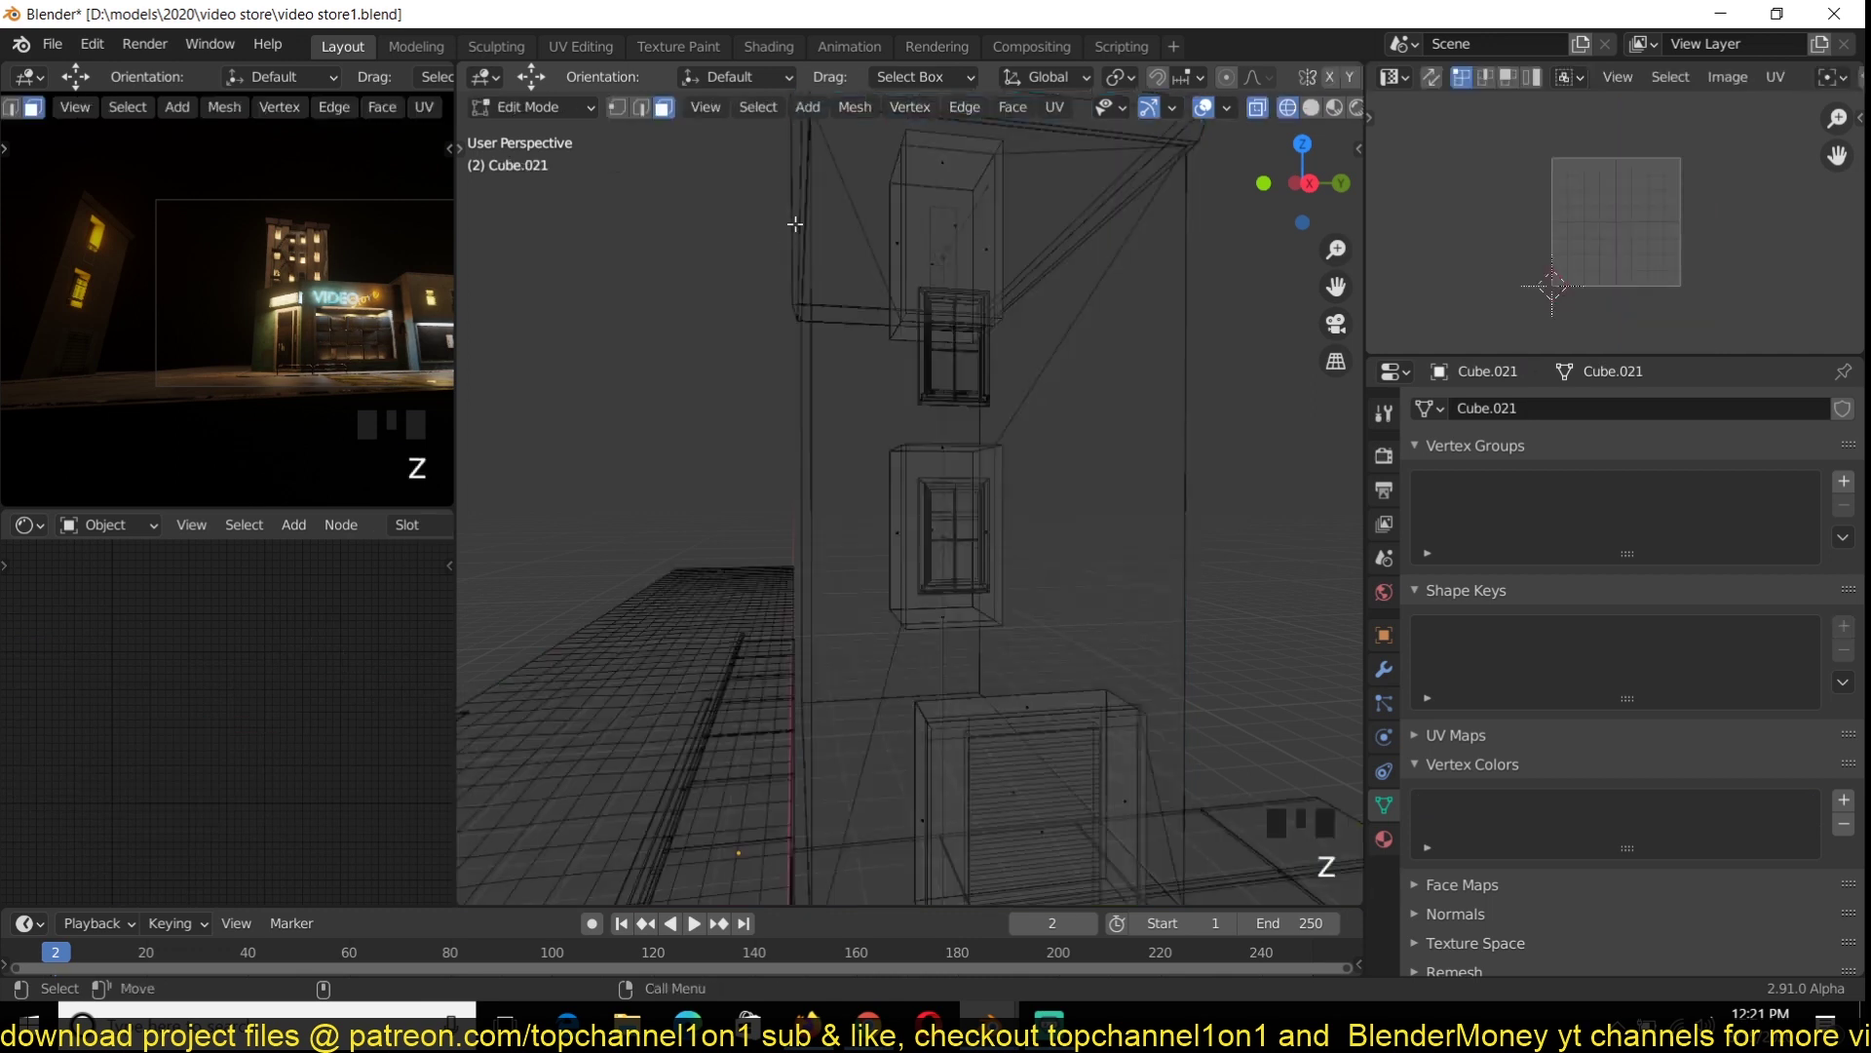
key(s)
click(1164, 517)
key(grave)
key(grave)
scroll(1164, 517, up, 3)
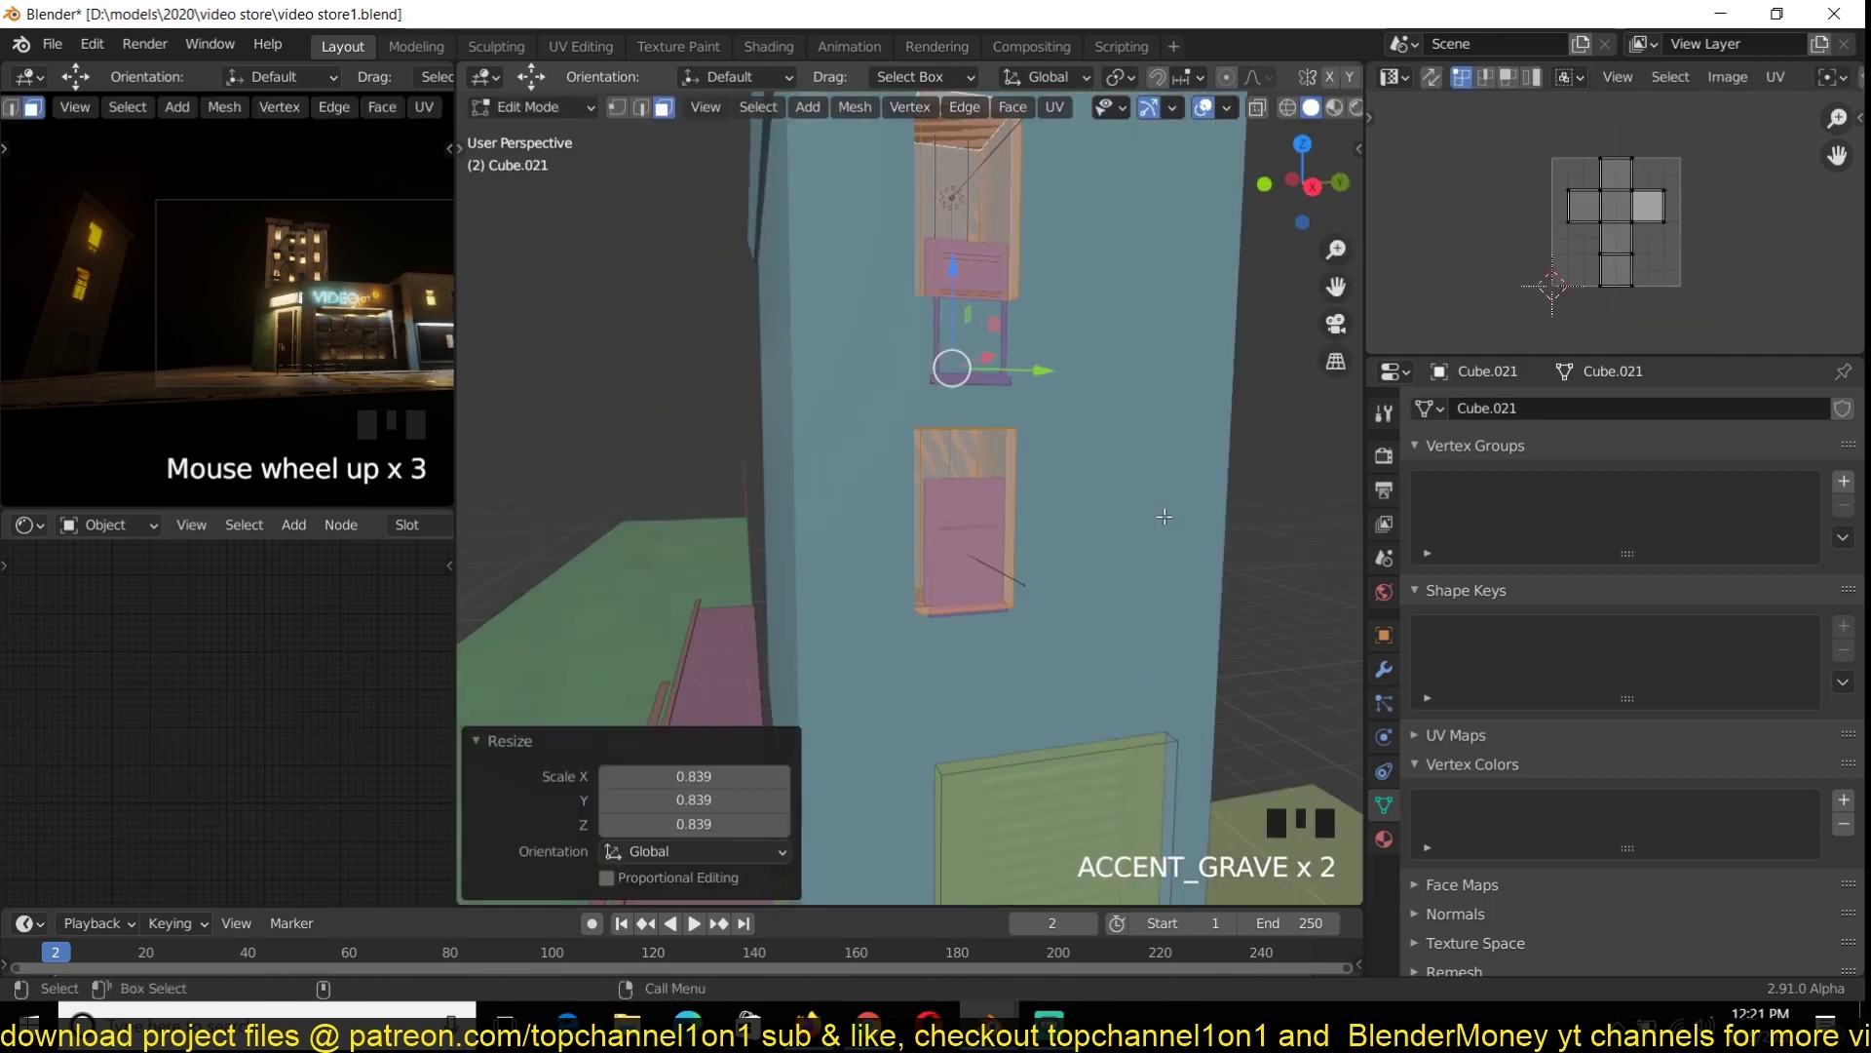
Move the window cutter blocks along global Y and Z to line the lower cutout up with its window
click(1126, 479)
key(grave)
key(grave)
drag(996, 426, 1009, 430)
key(grave)
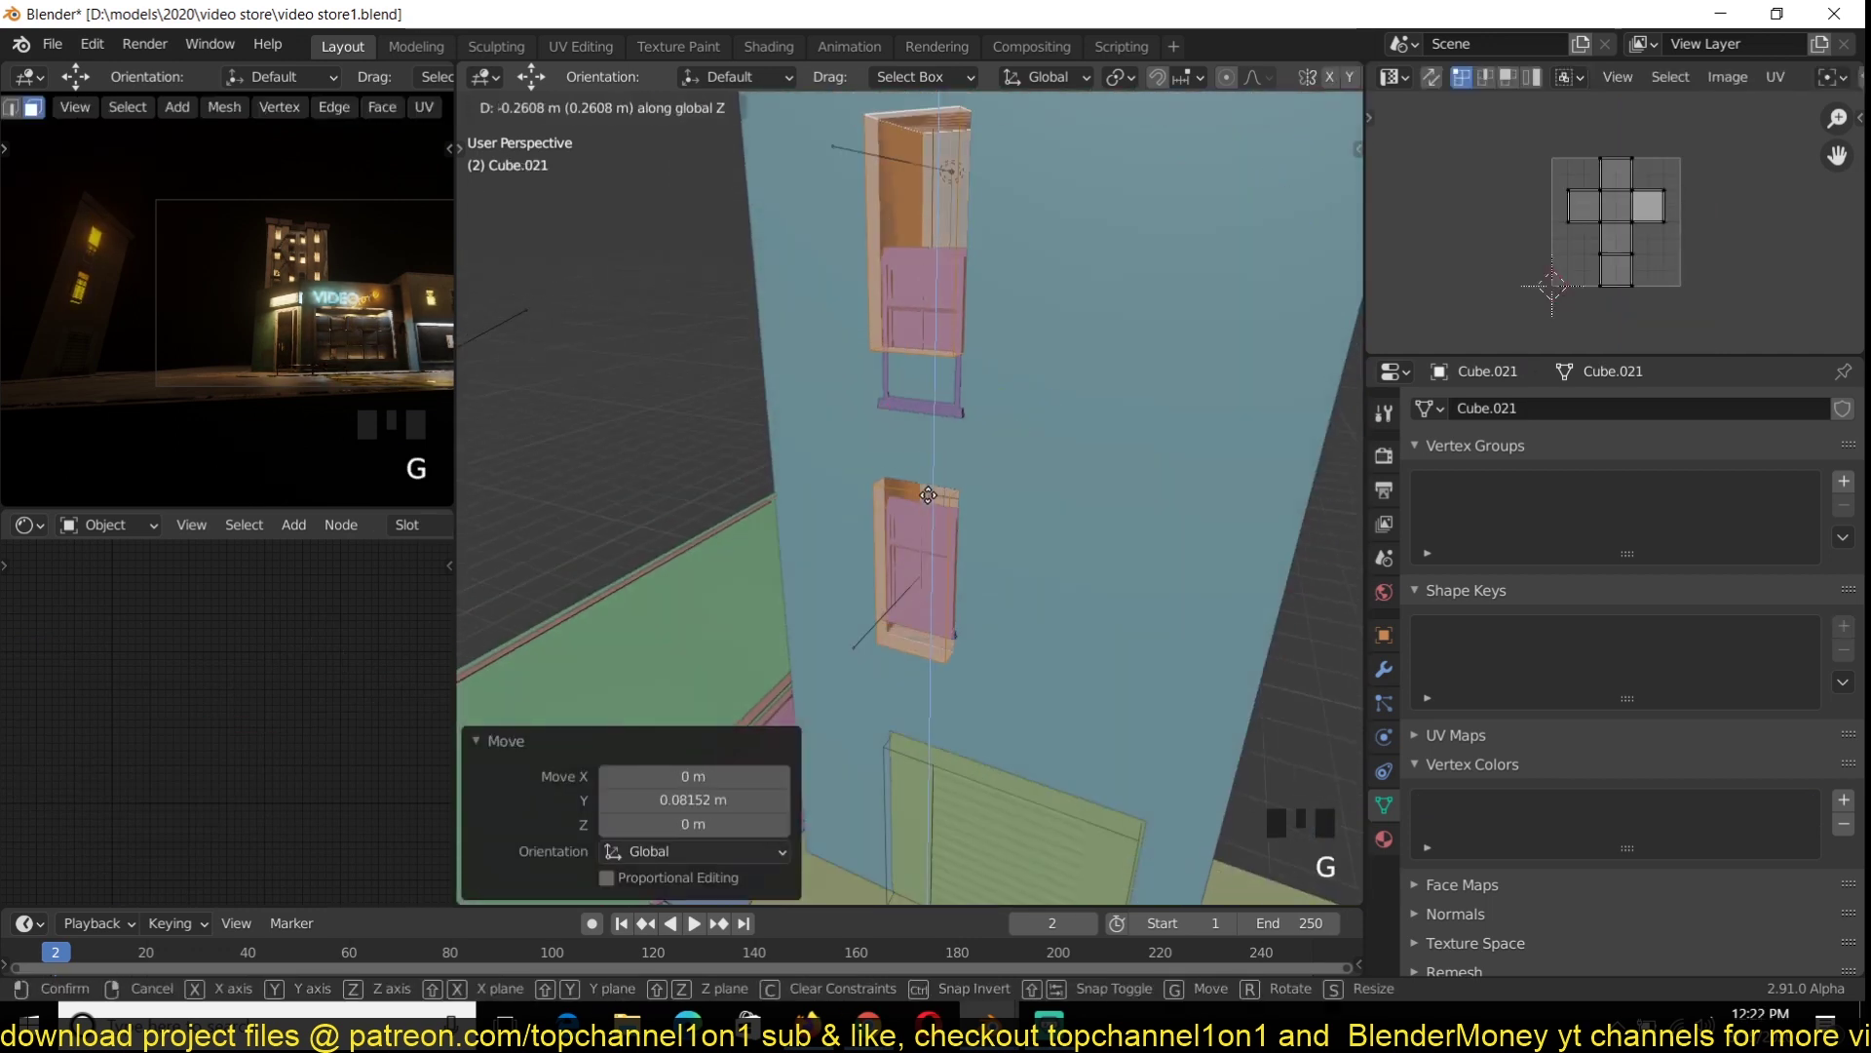
click(924, 476)
Lower the upper cutter block onto the top-floor window, leave Edit Mode, and save the file
scroll(912, 401, down, 3)
middle_drag(919, 315, 879, 333)
click(885, 324)
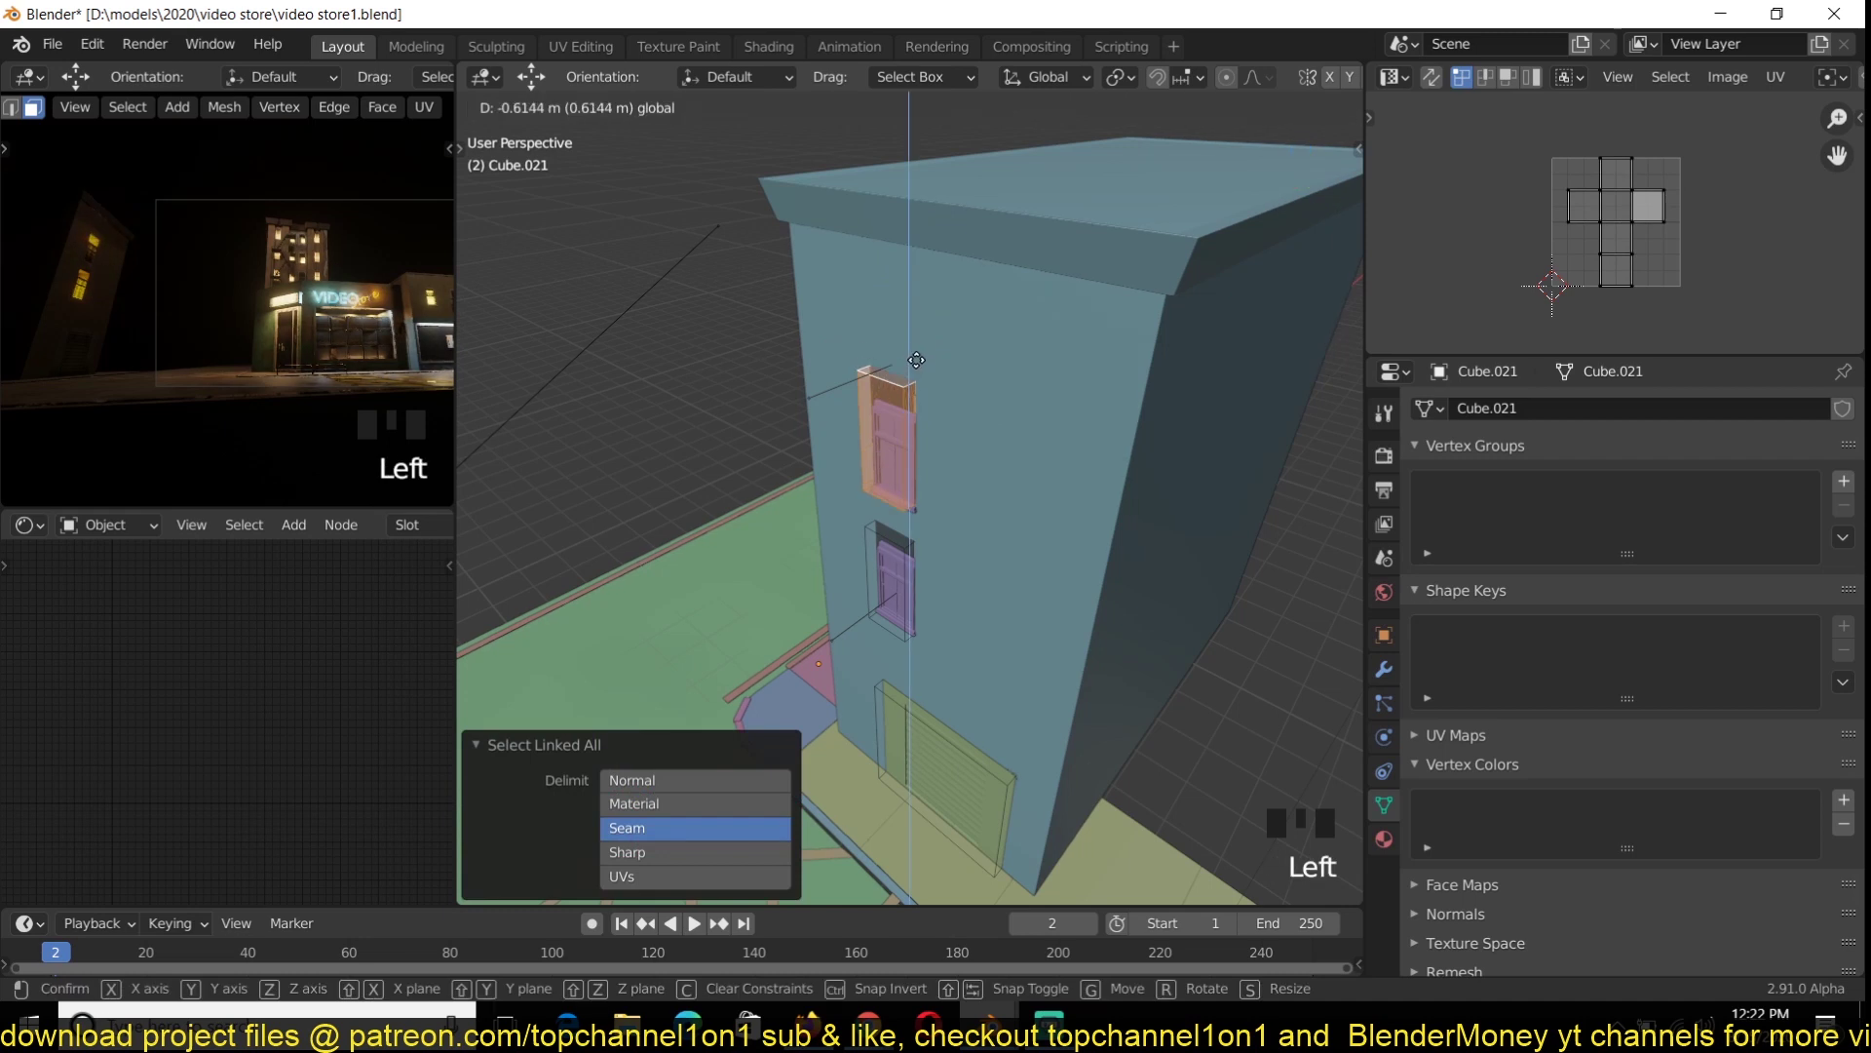
key(alt+a)
key(Tab)
click(956, 324)
key(ctrl+s)
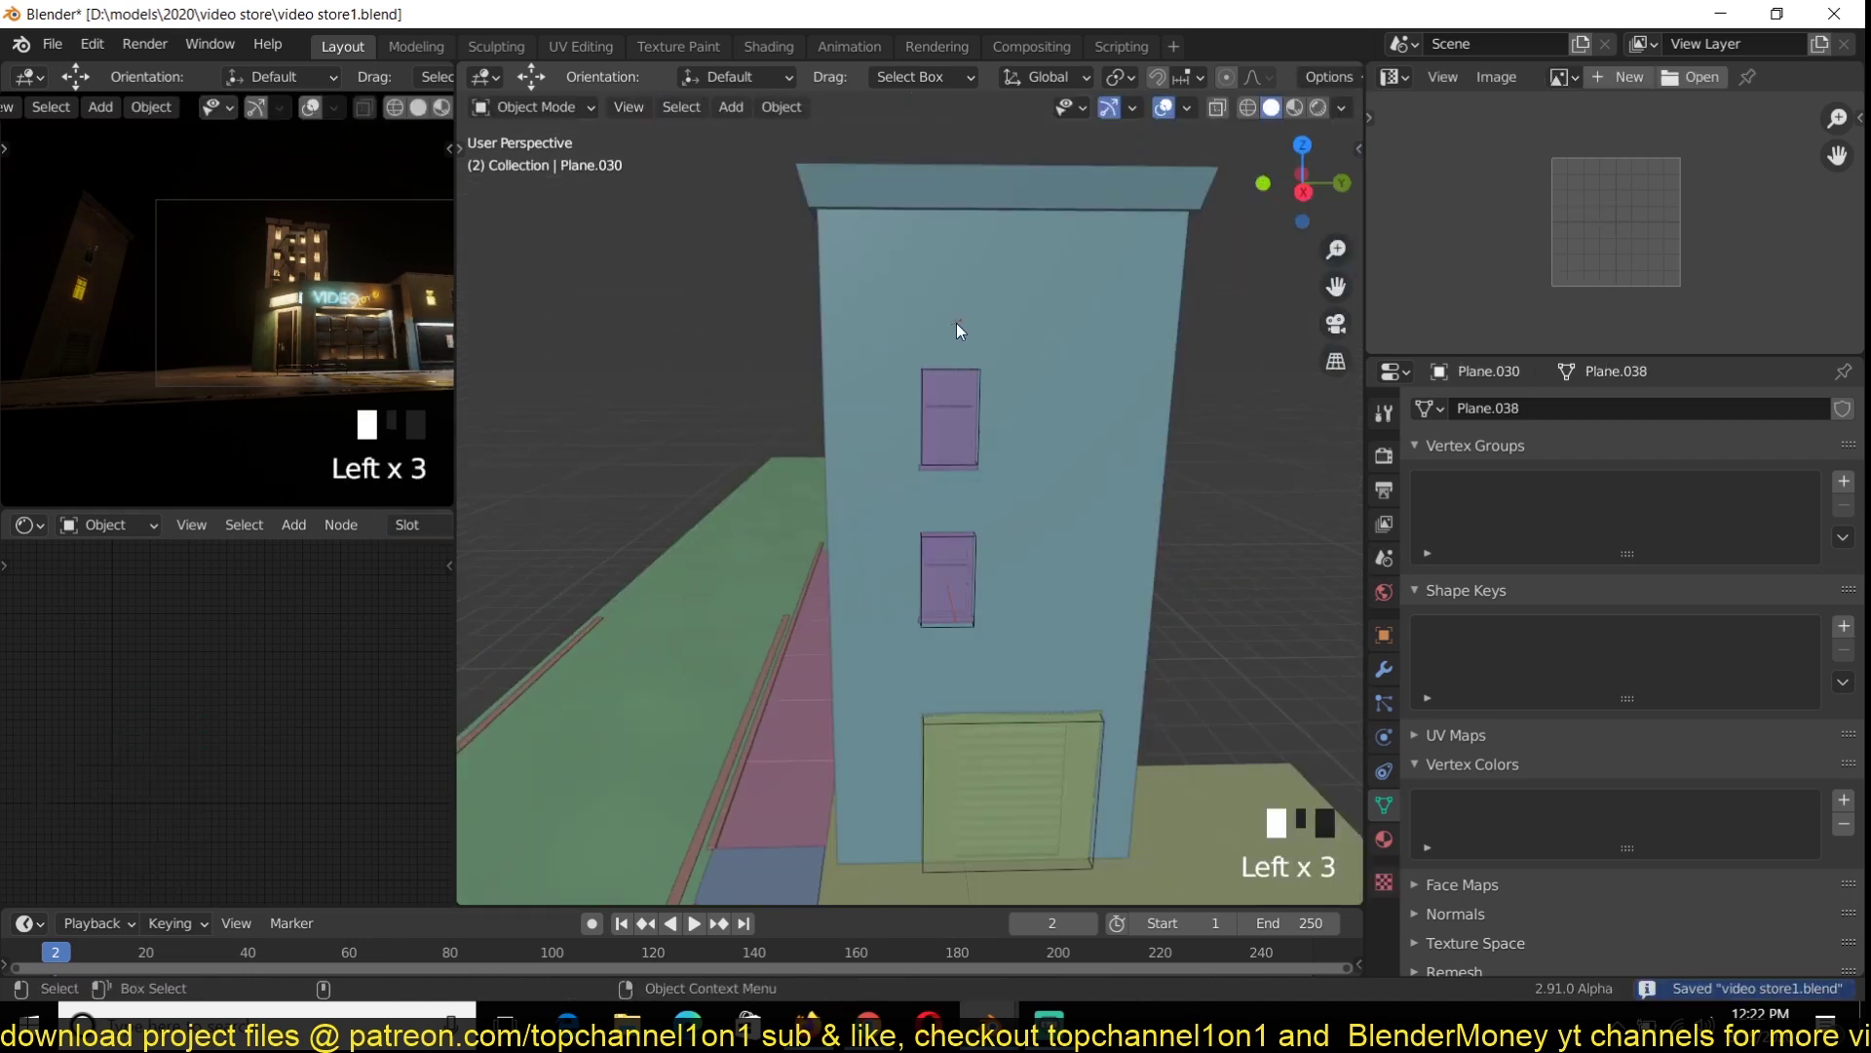
Move the light plane's points behind the small building's two windows in Edit Mode and save the file
key(shift+z)
key(Tab)
key(a)
middle_drag(952, 325, 989, 385)
click(953, 414)
drag(949, 324, 949, 325)
key(Tab)
key(grave)
middle_drag(1014, 497, 942, 594)
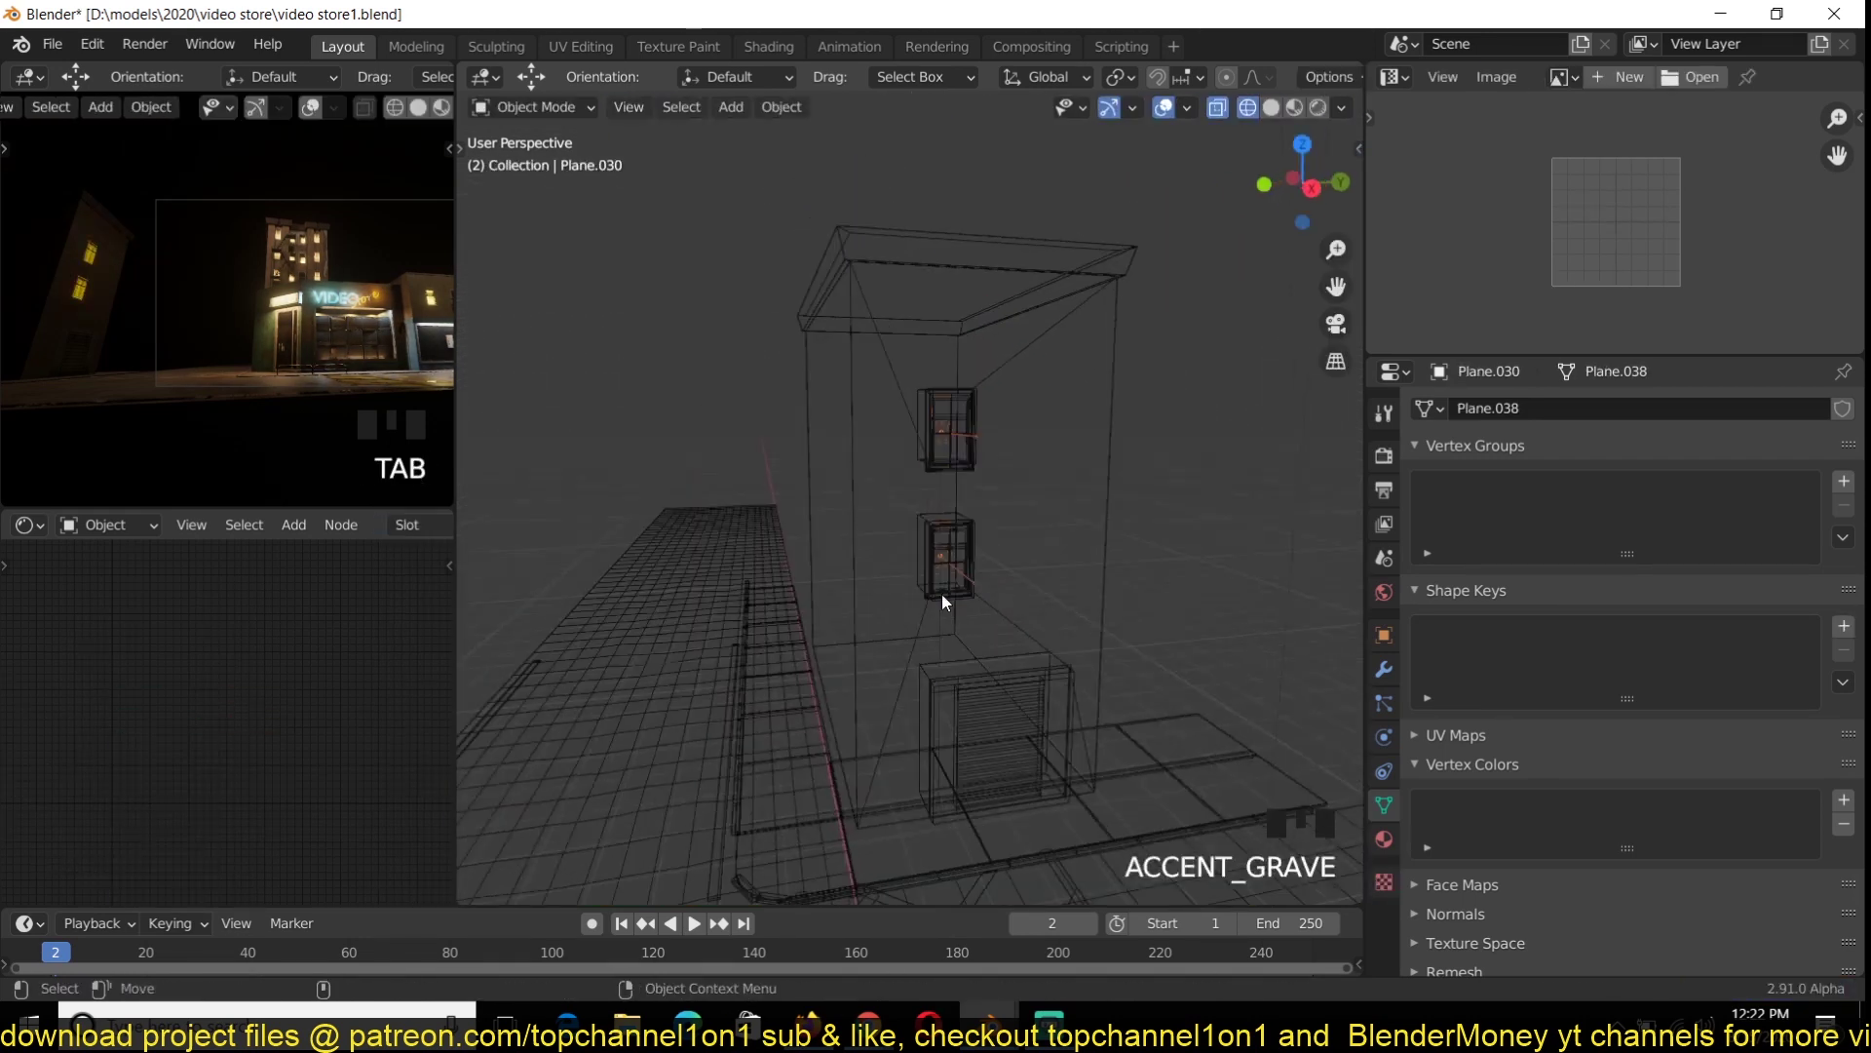
key(z)
key(ctrl+s)
Add loop cuts between the small building's floors, bevel them to 0.13 m, and extrude the bands along their normals as ledges
click(1081, 541)
scroll(1096, 448, up, 2)
key(Tab)
key(ctrl+r)
key(ctrl+b)
key(alt+e)
click(1233, 556)
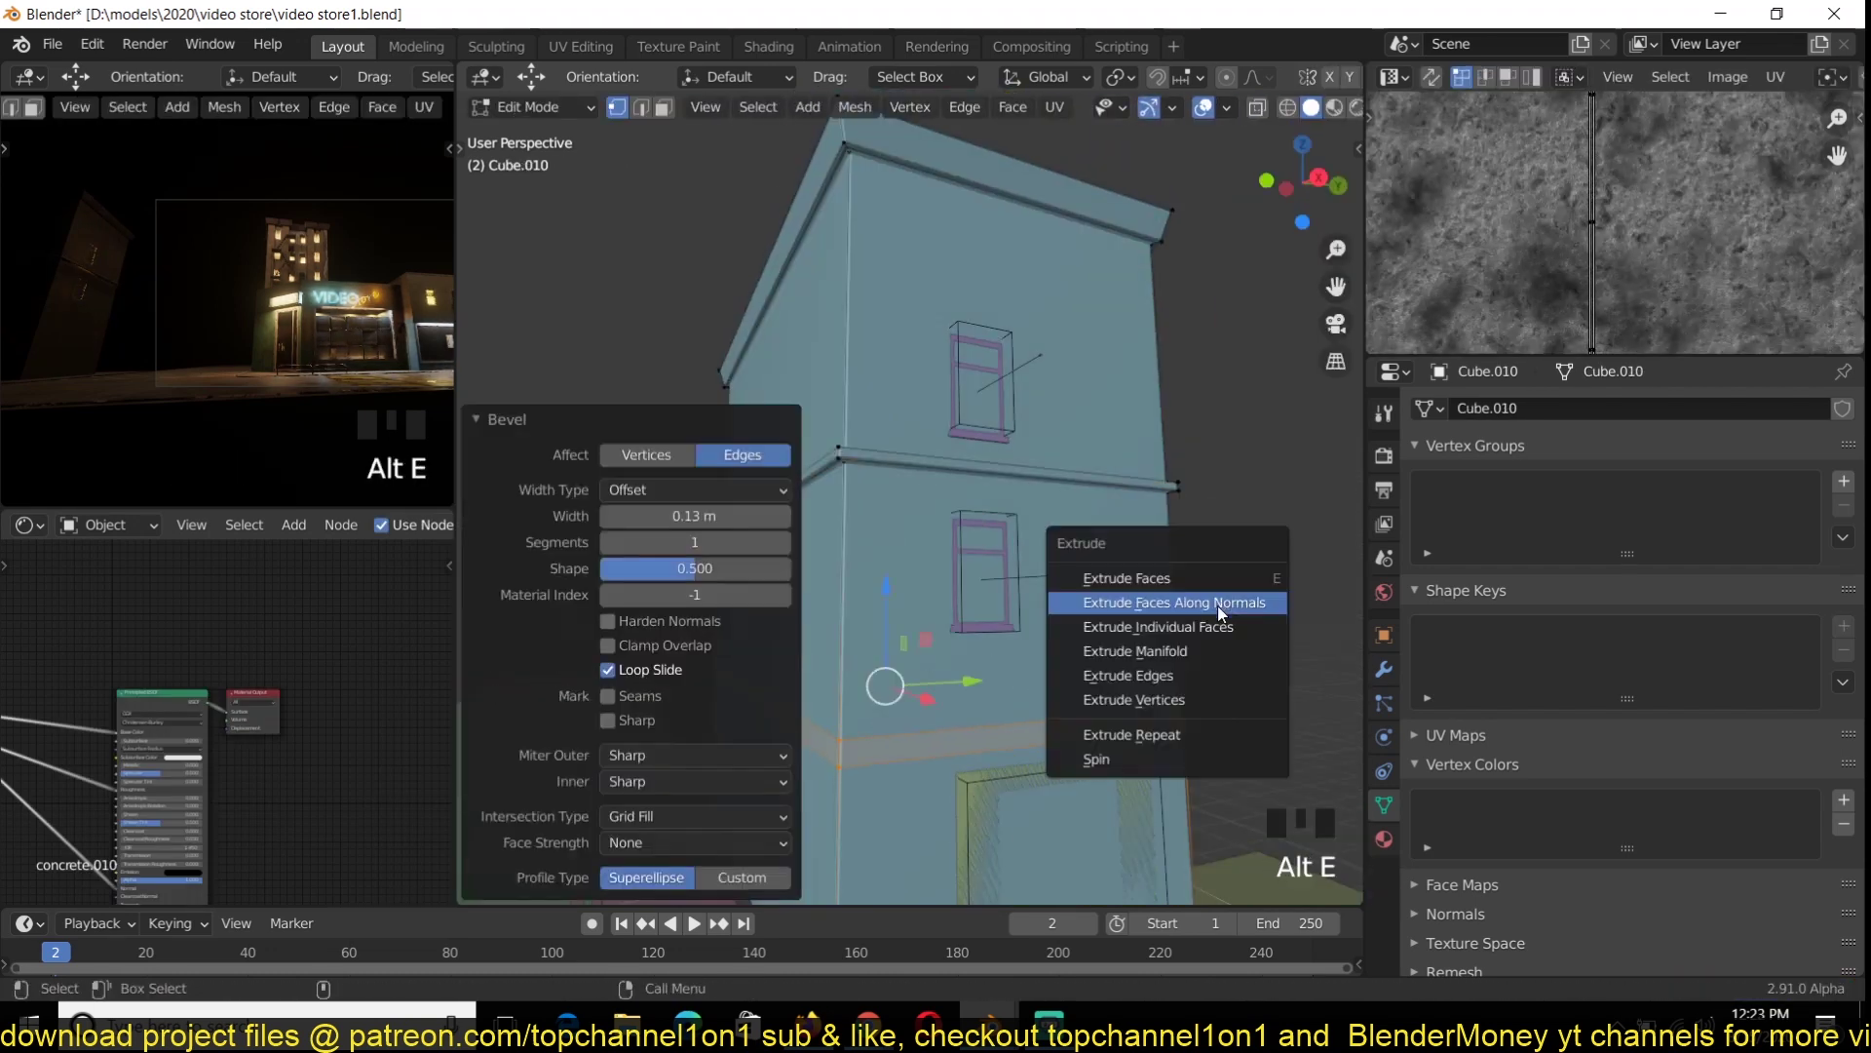
Assign the blue concrete.005 material to the small building's middle floor
scroll(1135, 468, up, 2)
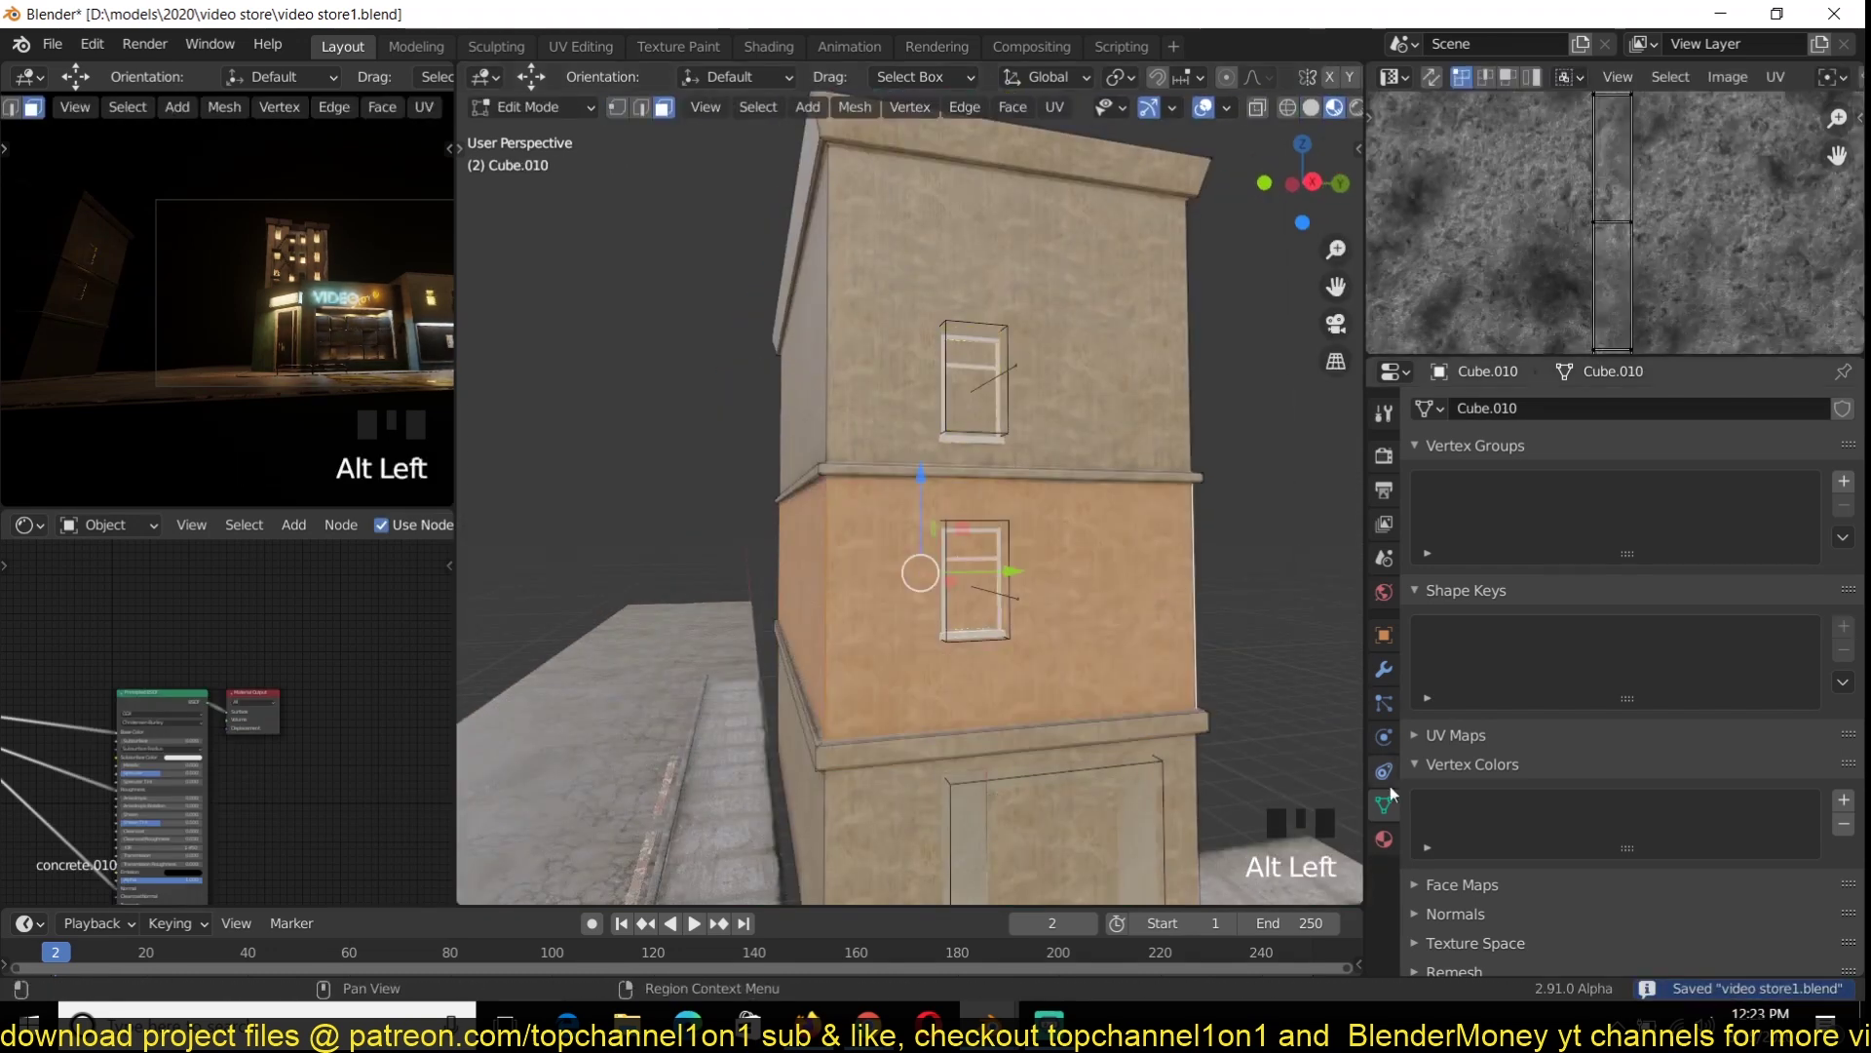
click(1384, 838)
click(1425, 558)
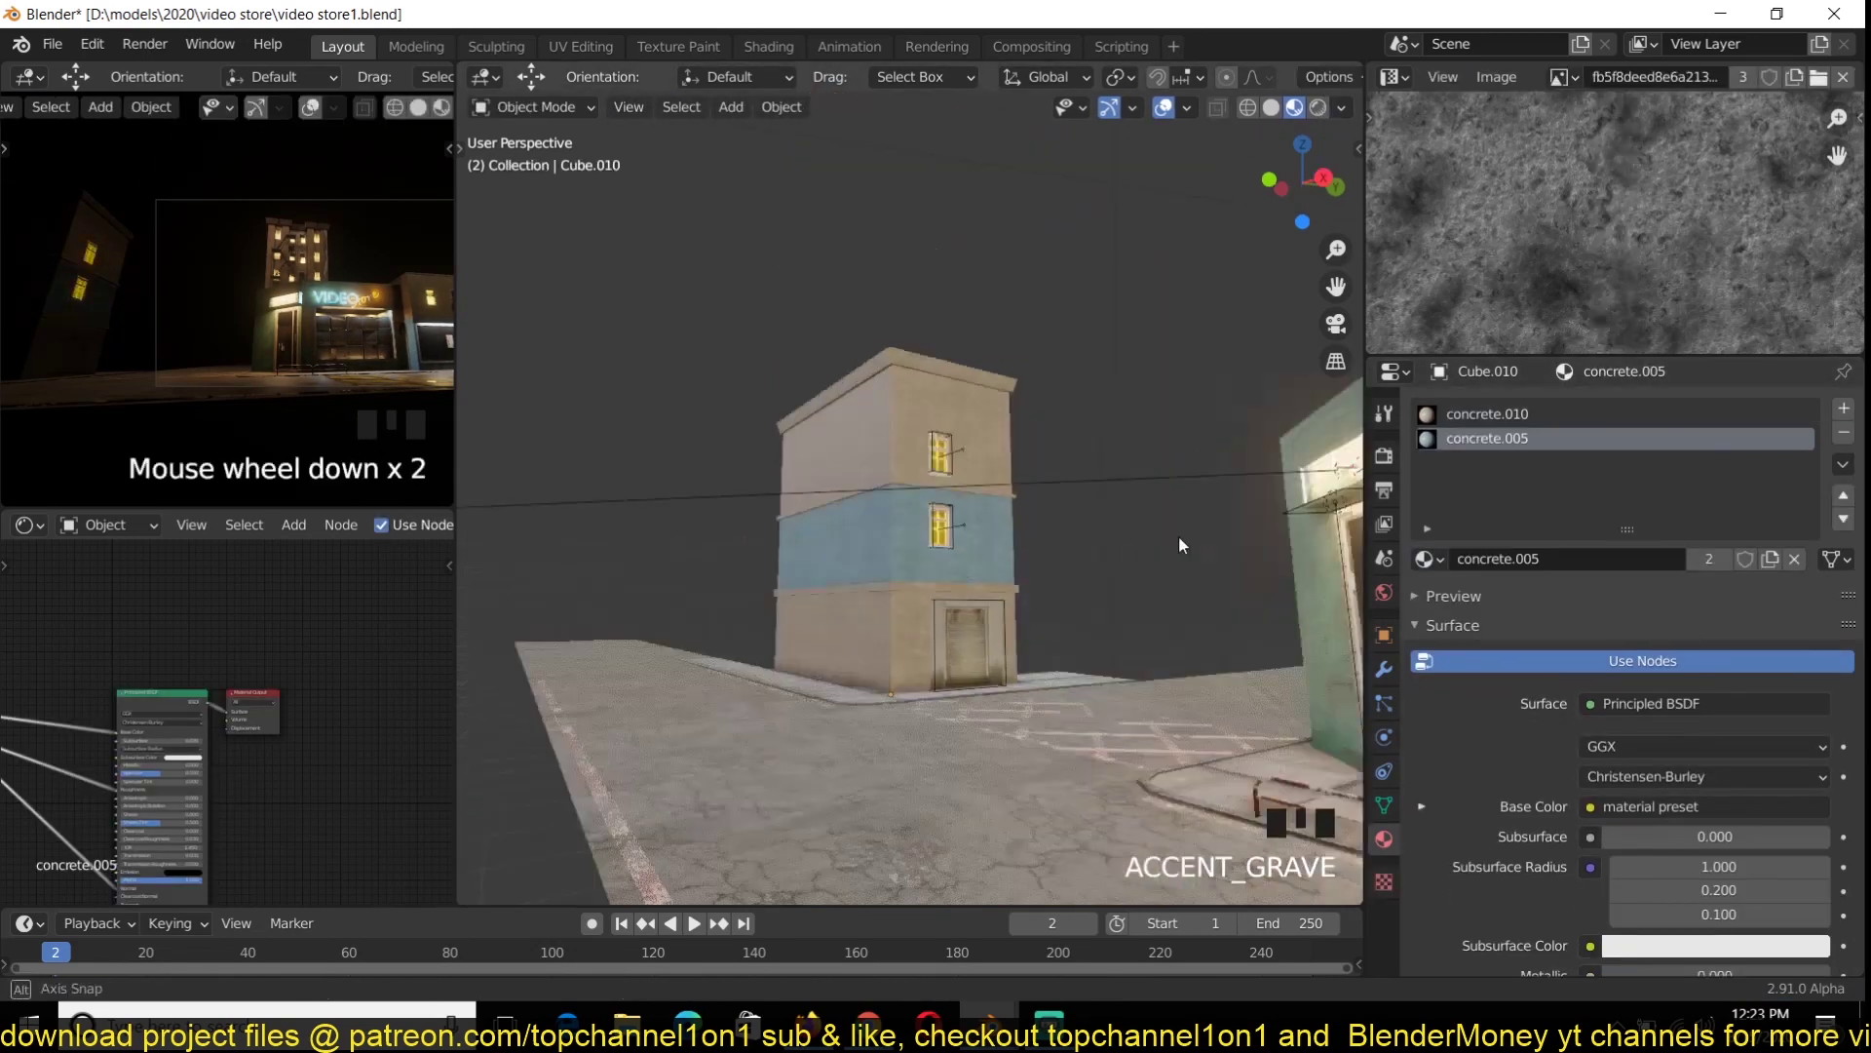
Give the top floor its own concrete.011 material with a red brick texture and an orange color override, and save the file
scroll(1150, 507, up, 2)
click(1425, 558)
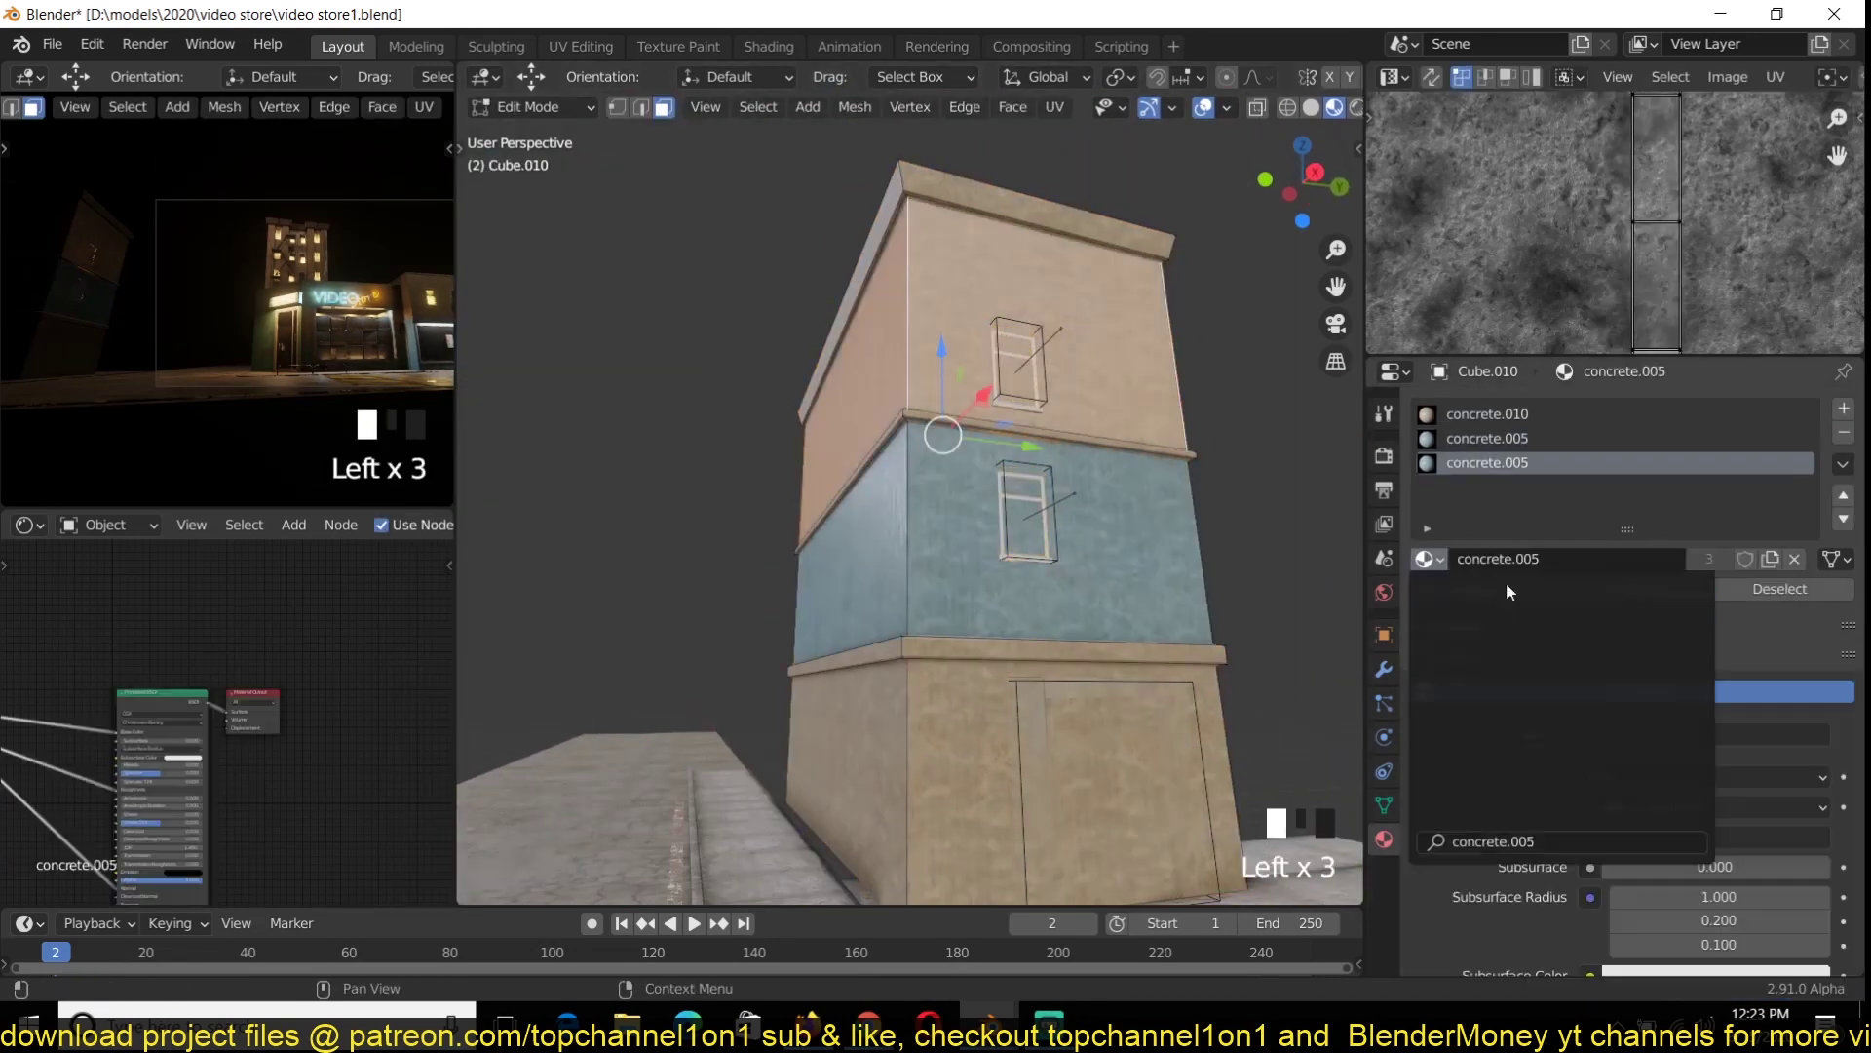
click(1506, 582)
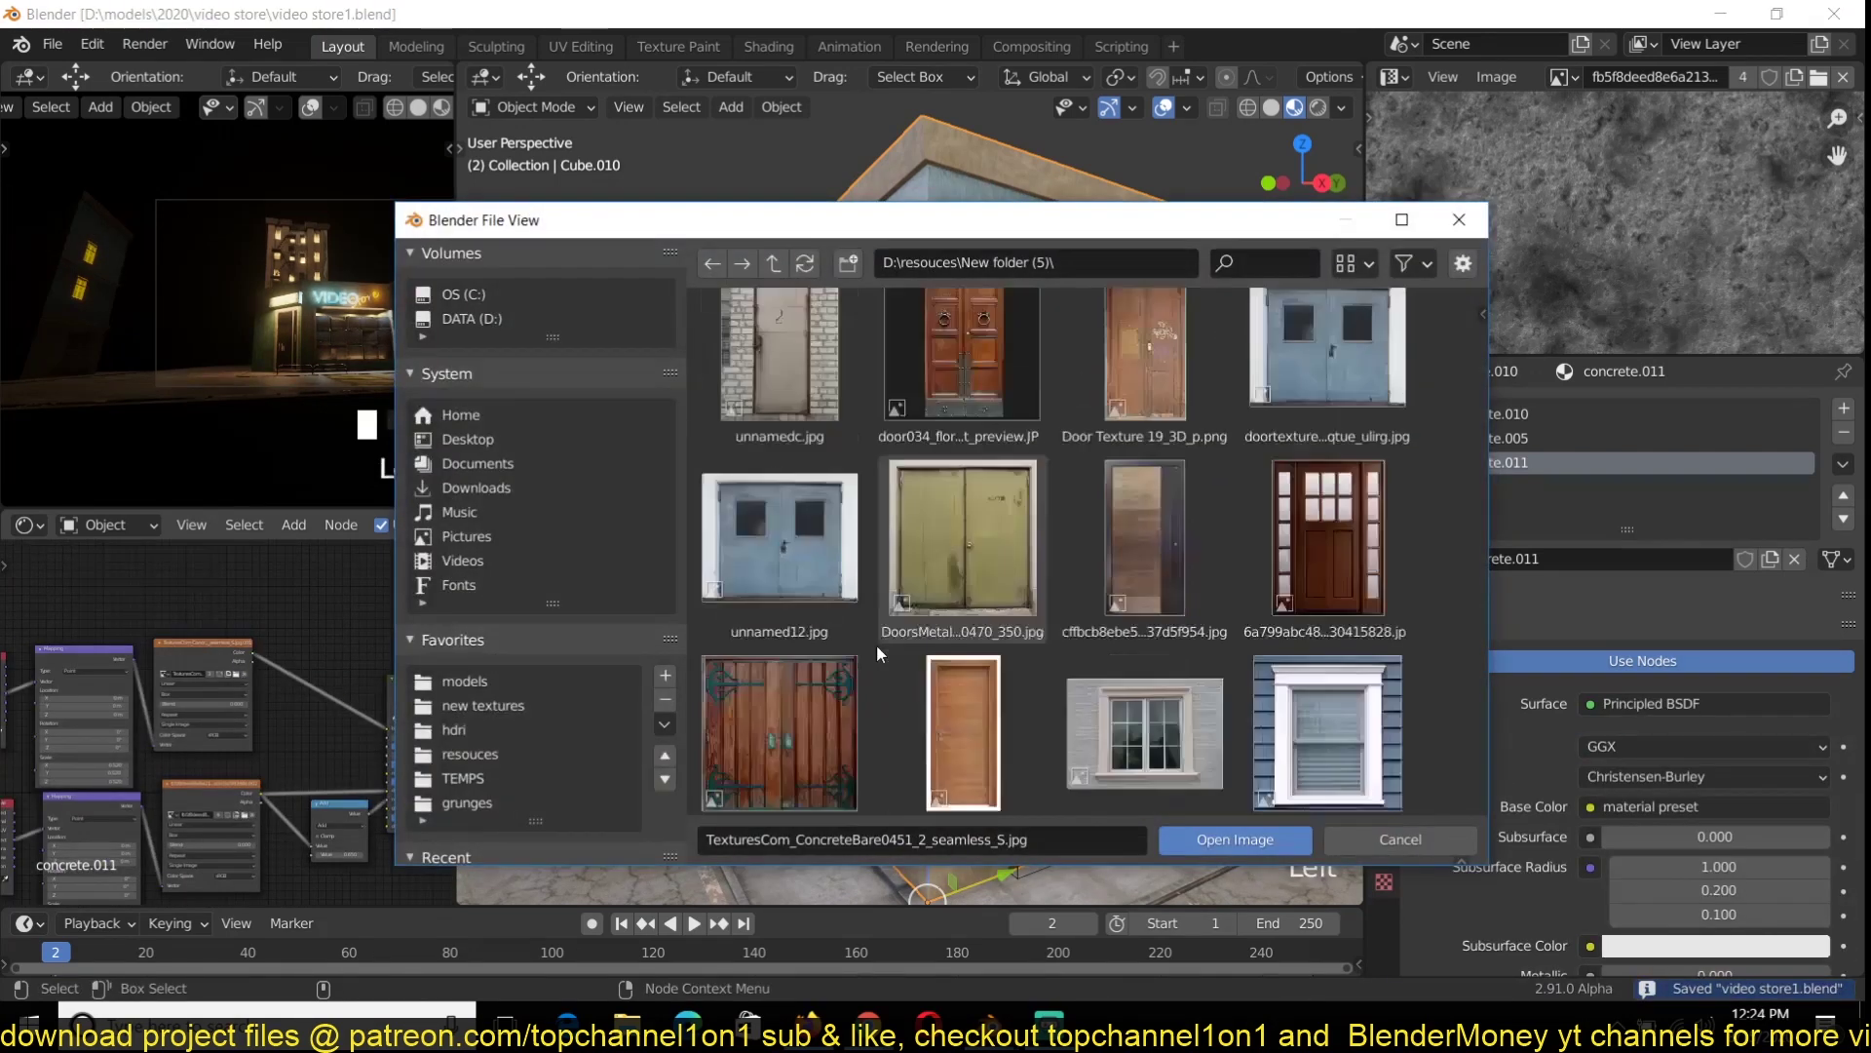
double_click(875, 645)
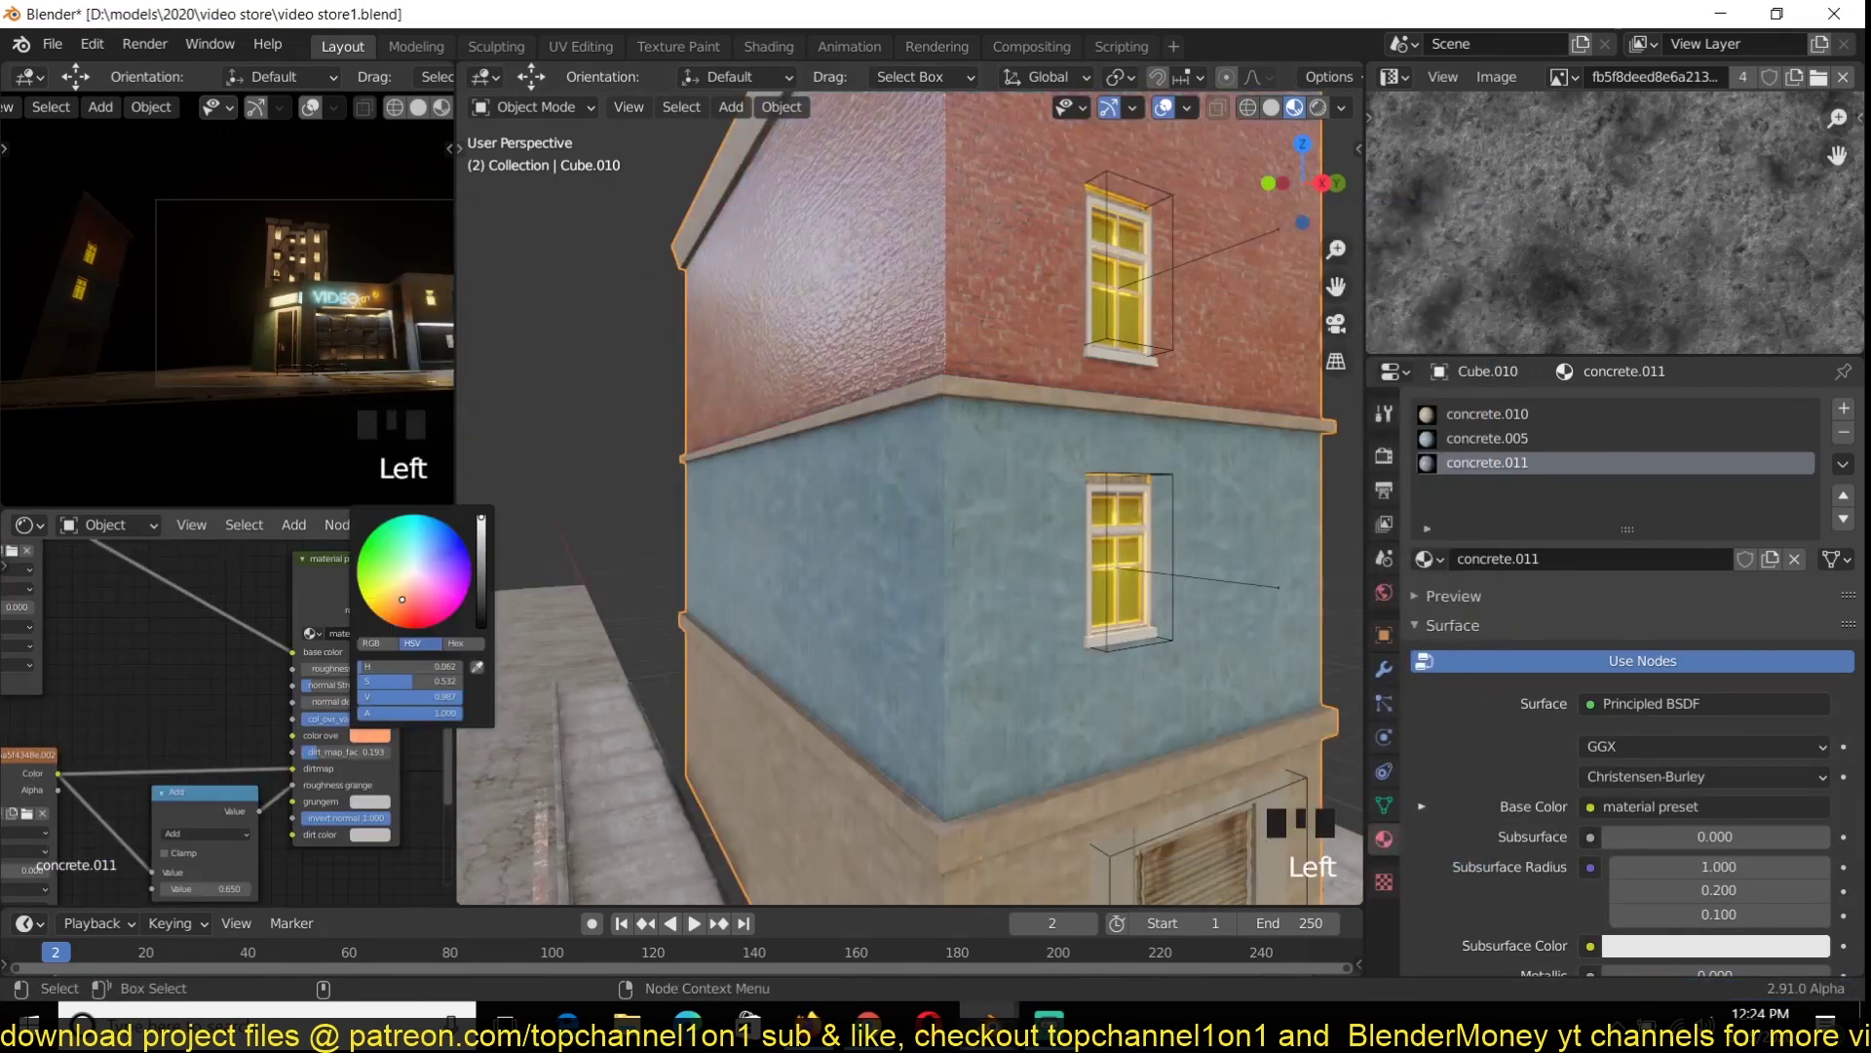
key(ctrl+s)
middle_drag(850, 495, 1104, 601)
scroll(1104, 600, up, 3)
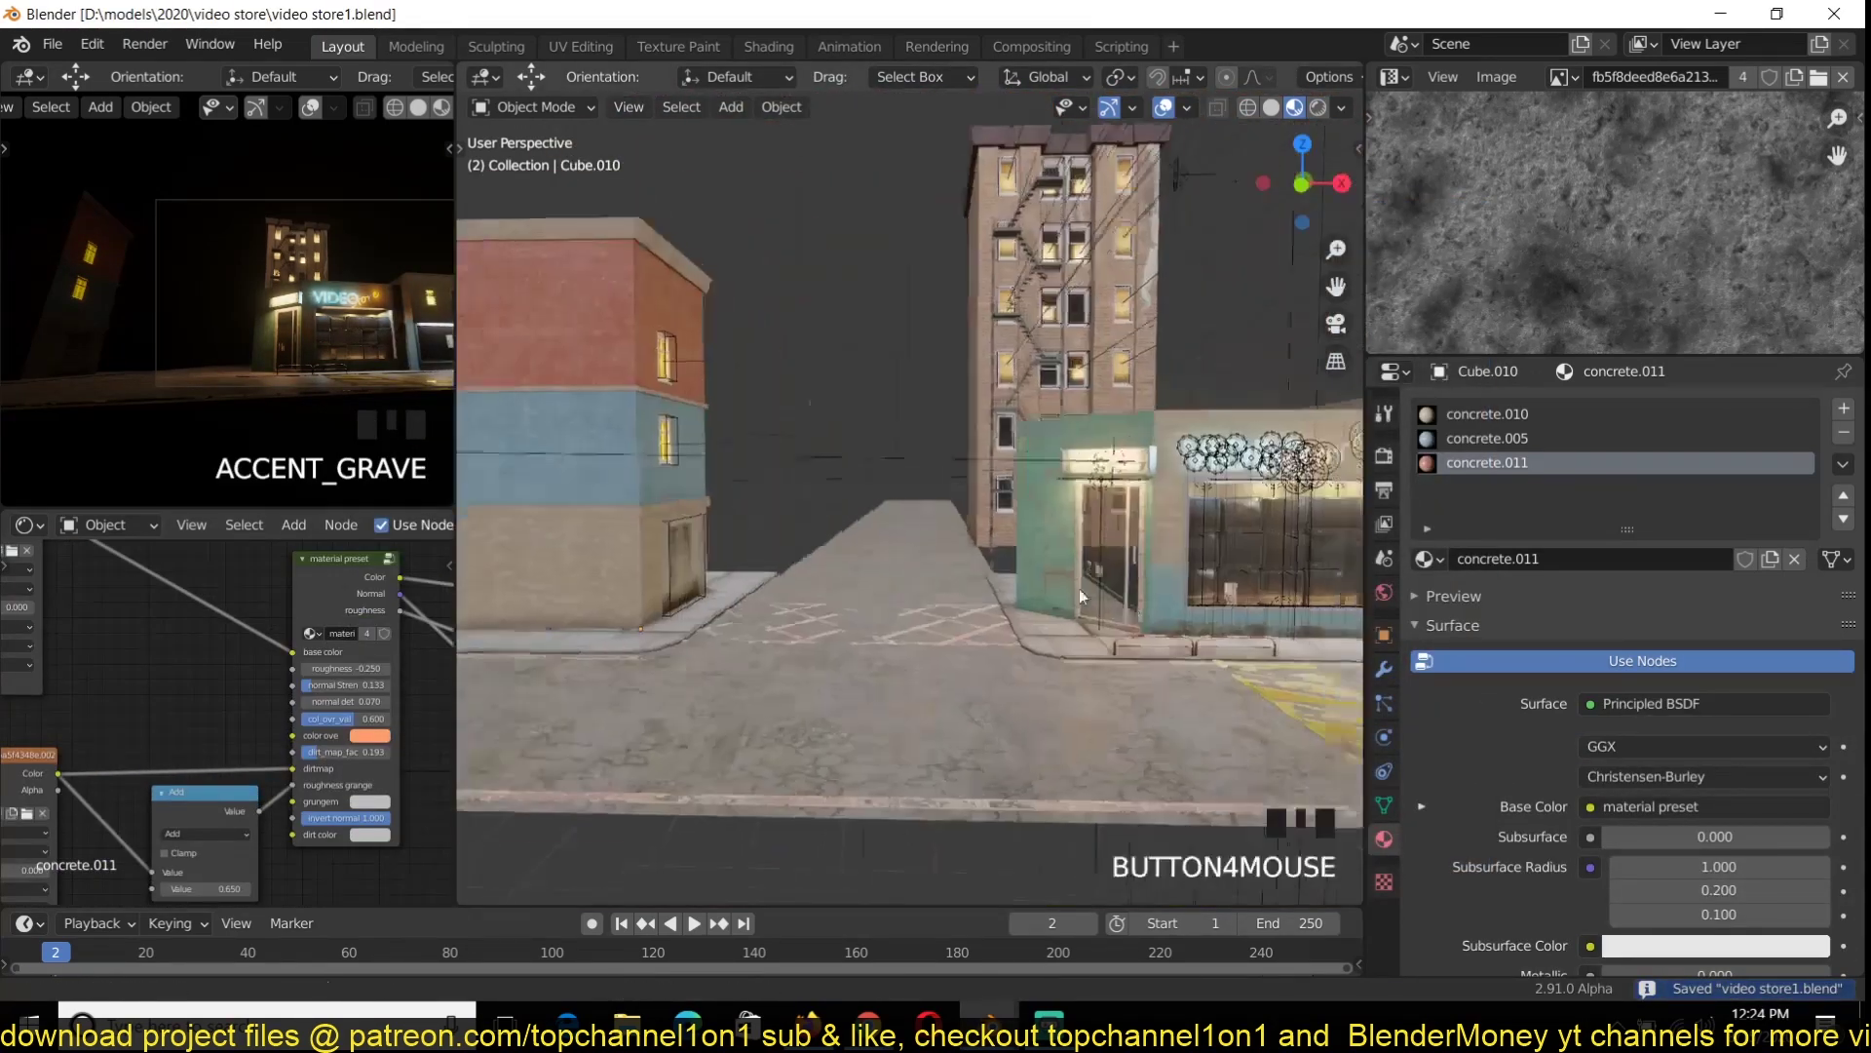
Snap the grunge decal plane to the 3D cursor beside the small building's ground-floor door
scroll(1186, 680, down, 3)
middle_drag(825, 581, 818, 419)
key(shift+s)
click(819, 326)
key(KP_Decimal)
key(grave)
middle_drag(818, 326, 1002, 583)
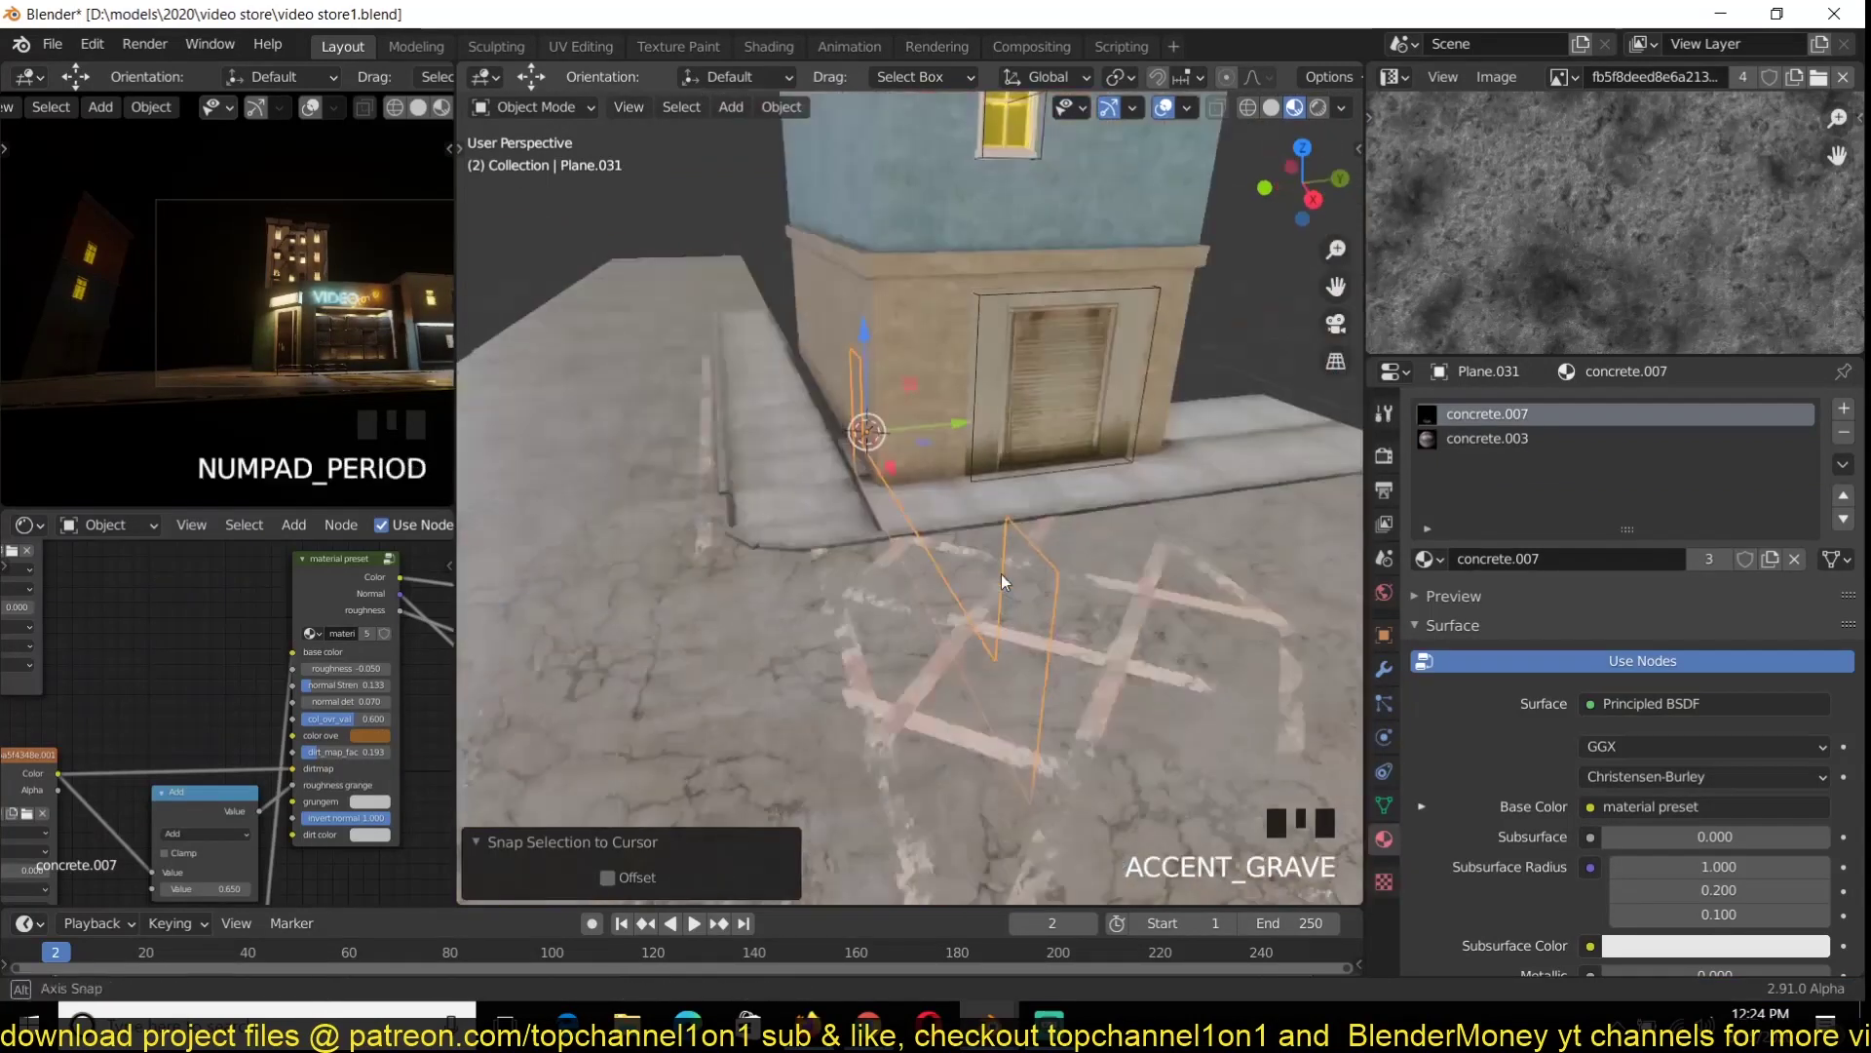
key(grave)
key(KP_Decimal)
Delete the surplus side faces of the decal plane in Edit Mode
key(Tab)
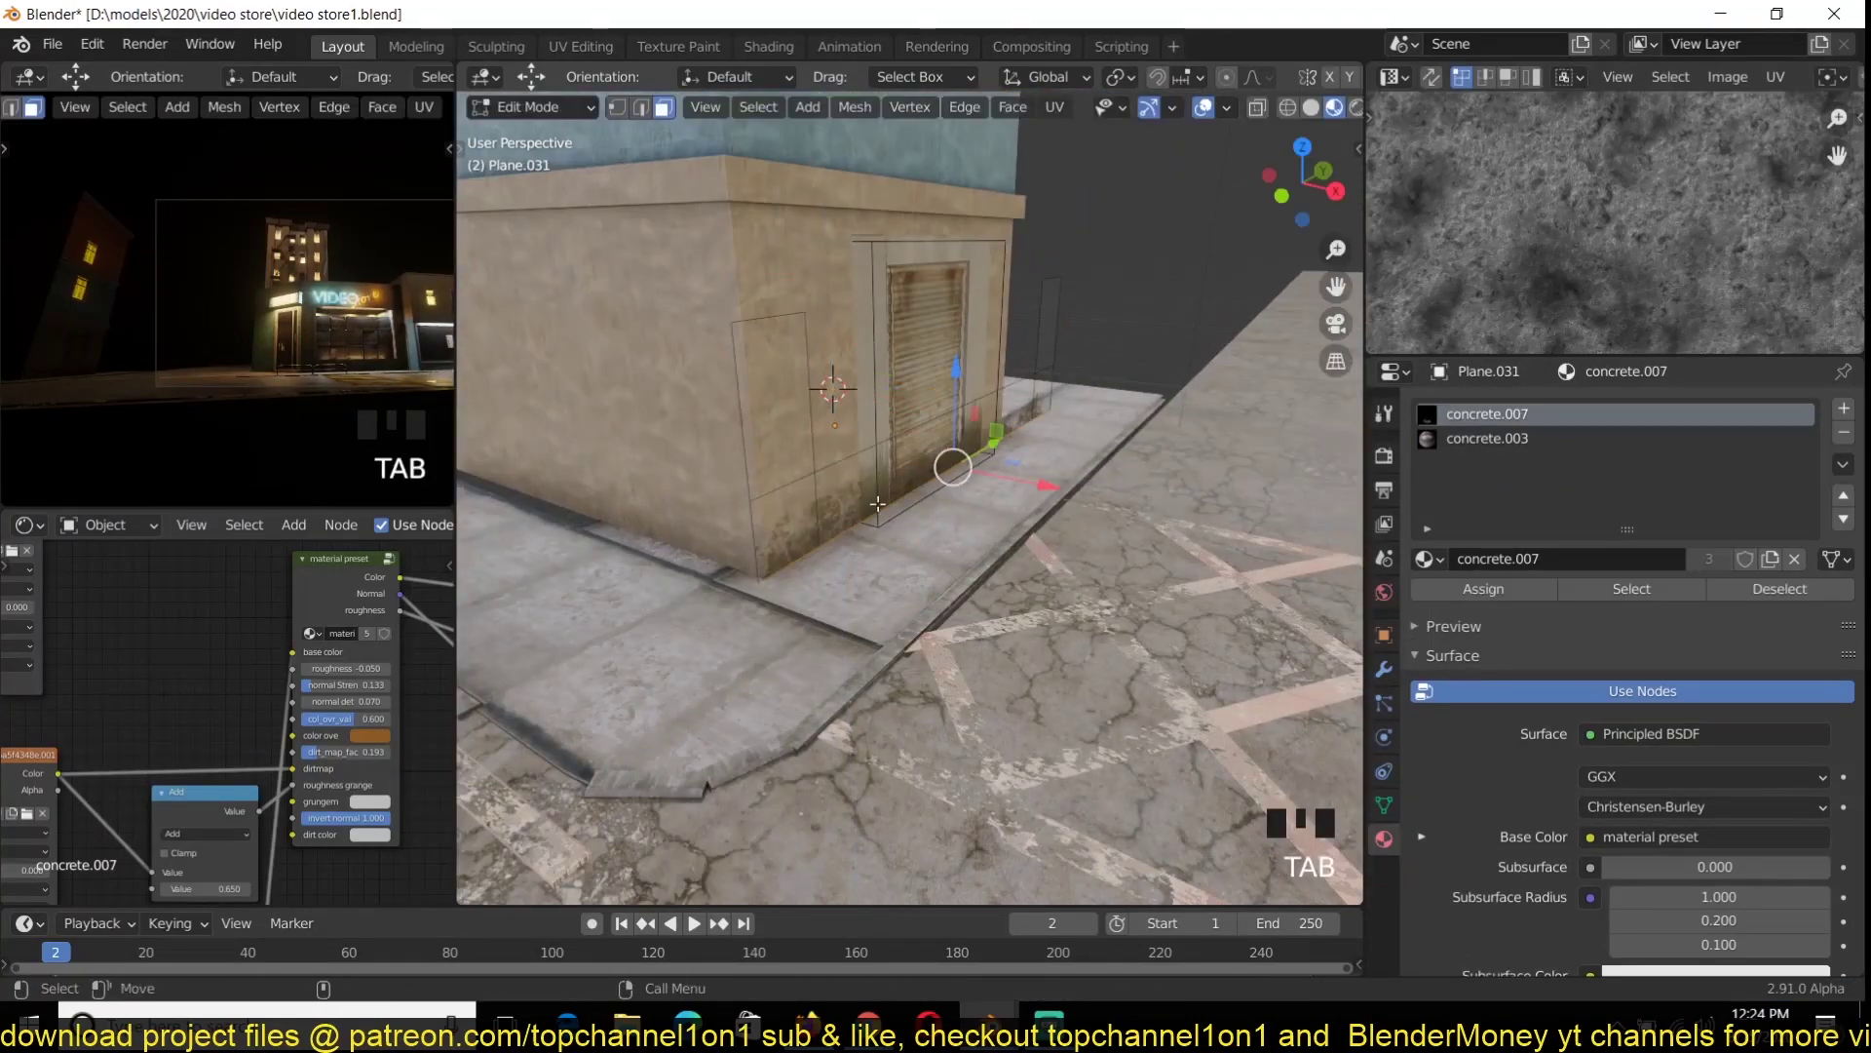
shift+click(1044, 328)
shift+click(1044, 328)
key(x)
click(1038, 368)
Shift the decal's edges to fit the wall around the shutter door and leave Edit Mode
key(1)
key(grave)
middle_drag(1038, 369, 839, 394)
alt+click(660, 419)
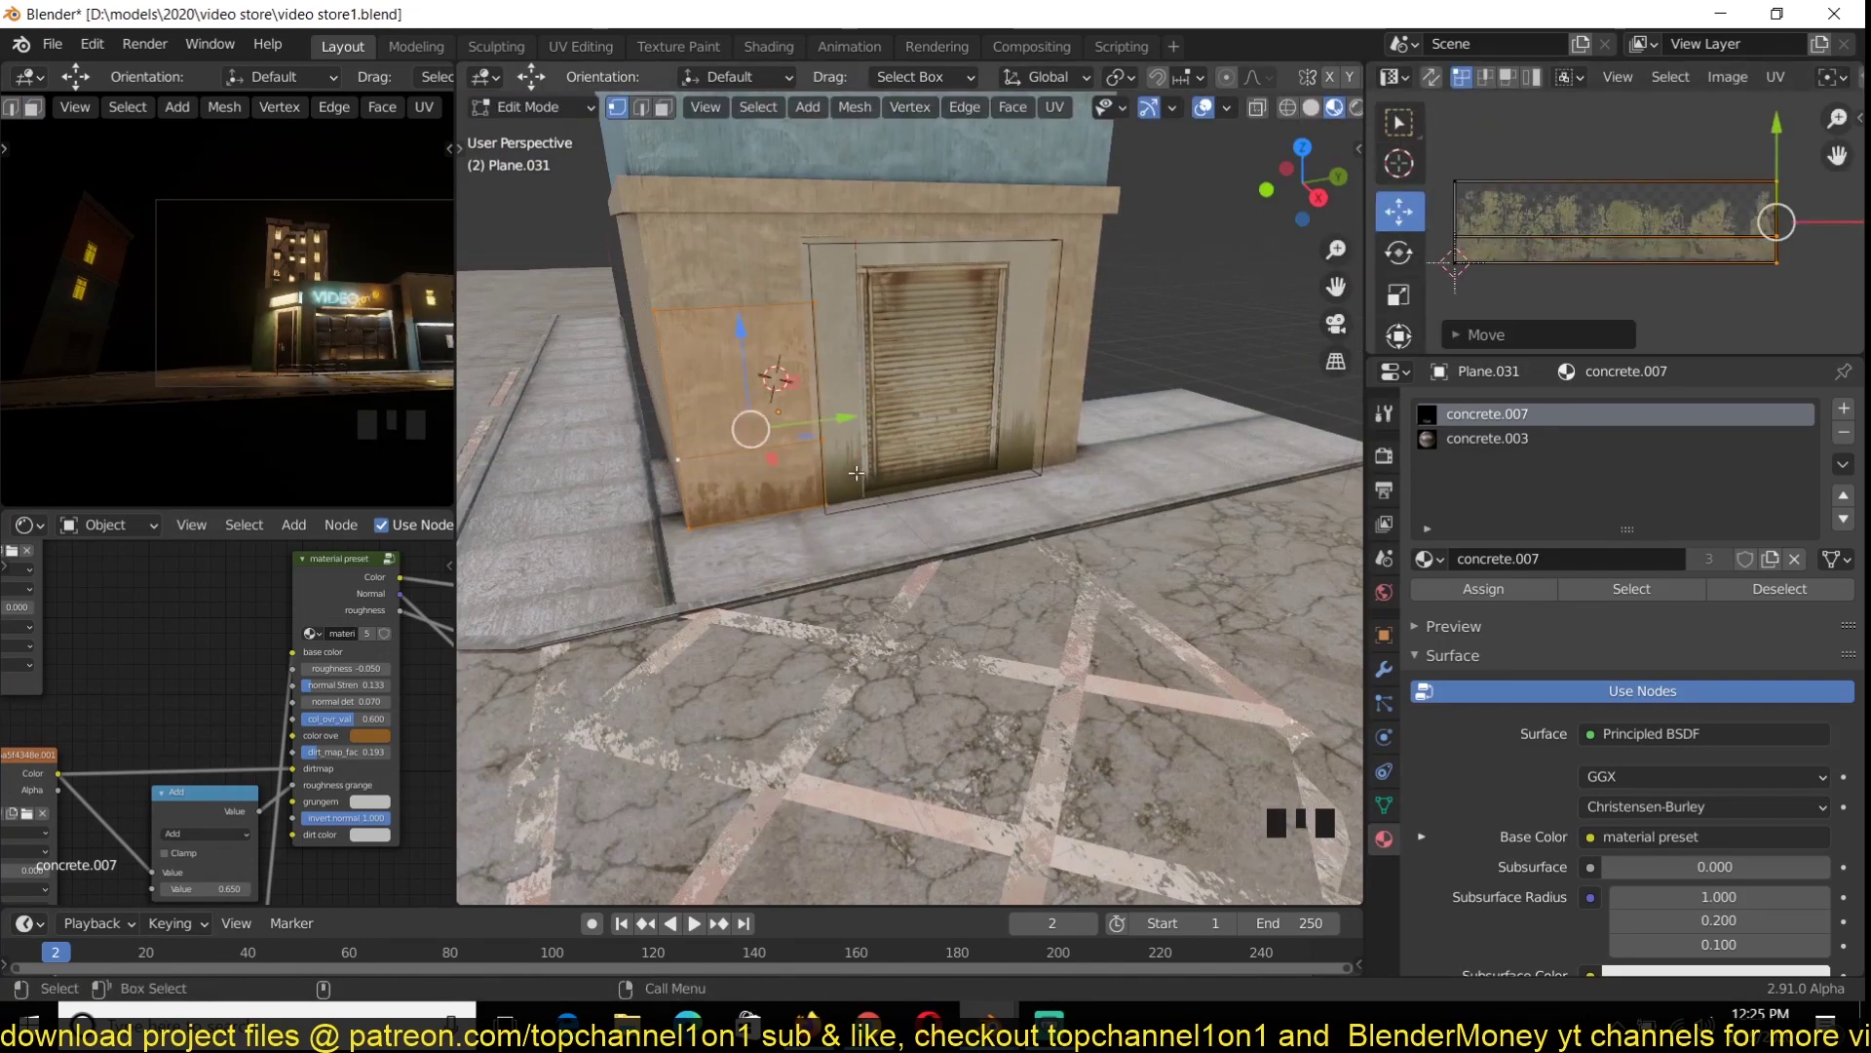
click(1150, 417)
drag(1108, 386, 1129, 384)
key(Tab)
Duplicate the ground-floor decal and move the copy up along Z onto the blue middle floor
scroll(1053, 409, down, 4)
key(shift+d)
key(z)
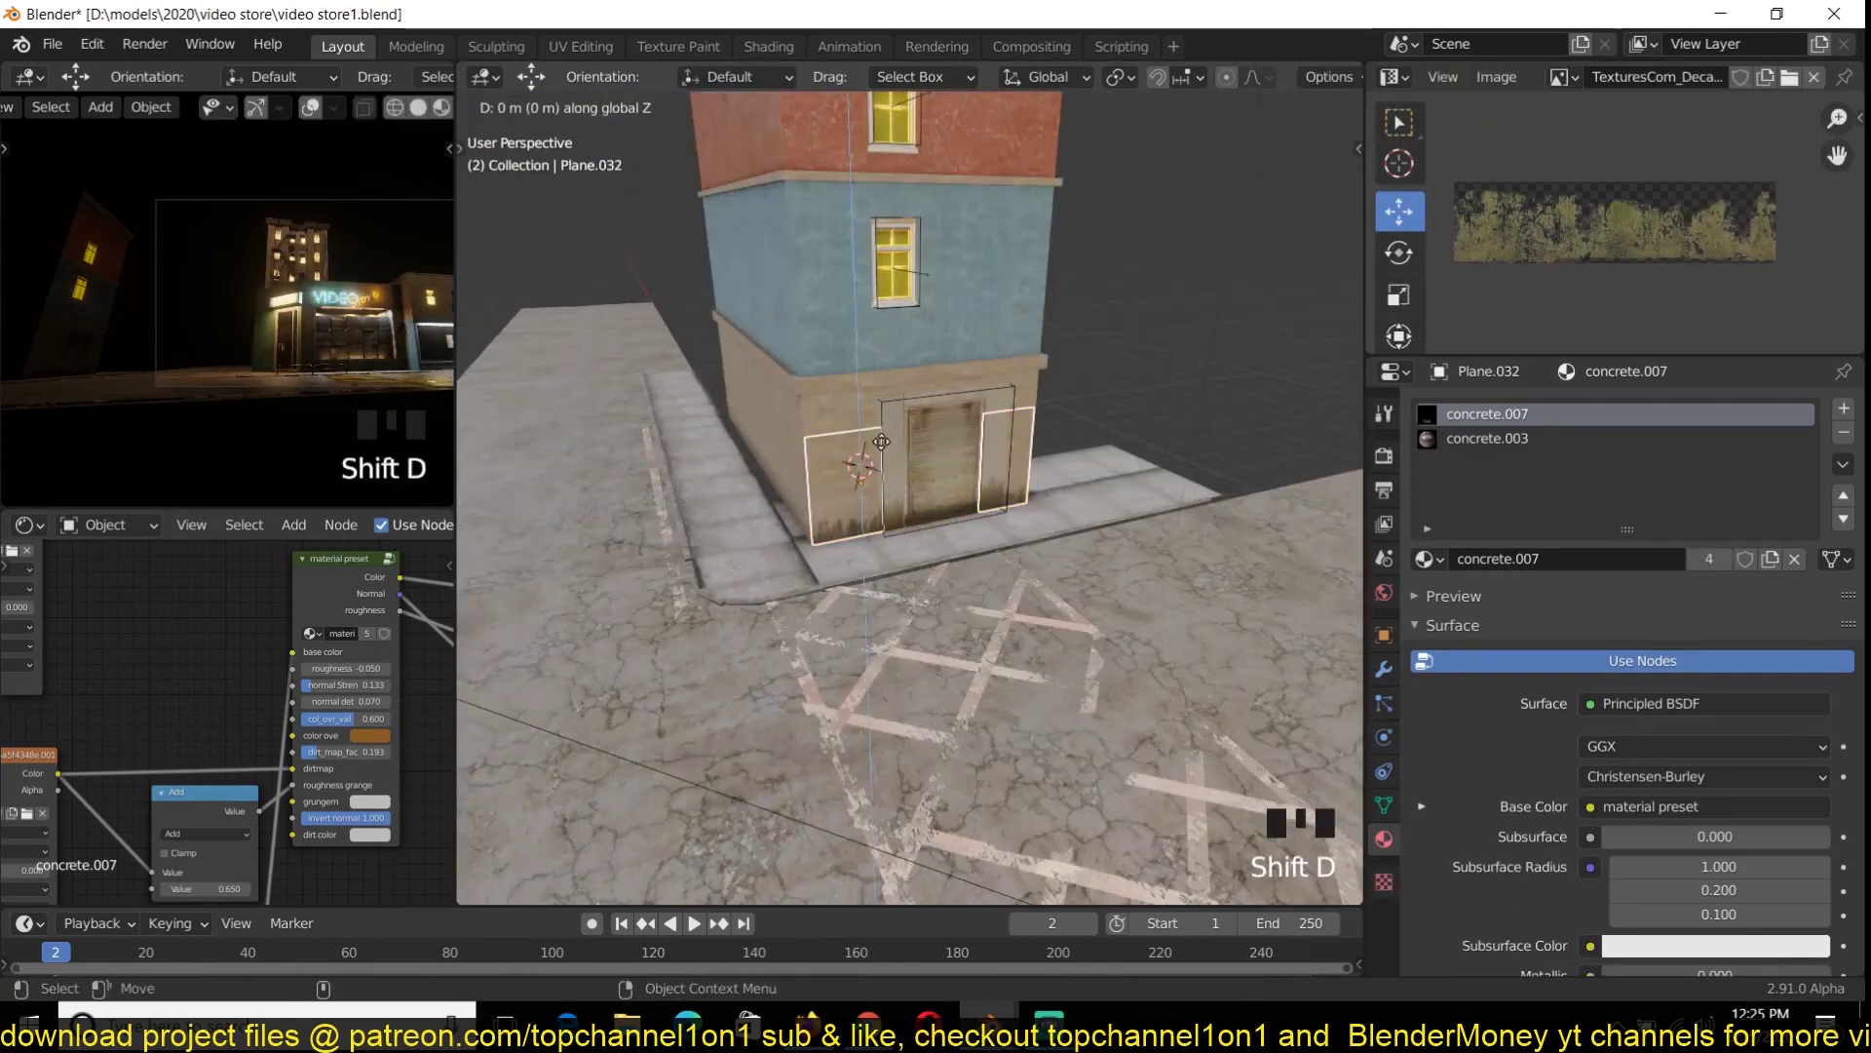
click(995, 293)
key(grave)
key(grave)
Stretch the copied decal along Y across the full front of the blue floor and save the file
key(Tab)
scroll(1035, 341, up, 2)
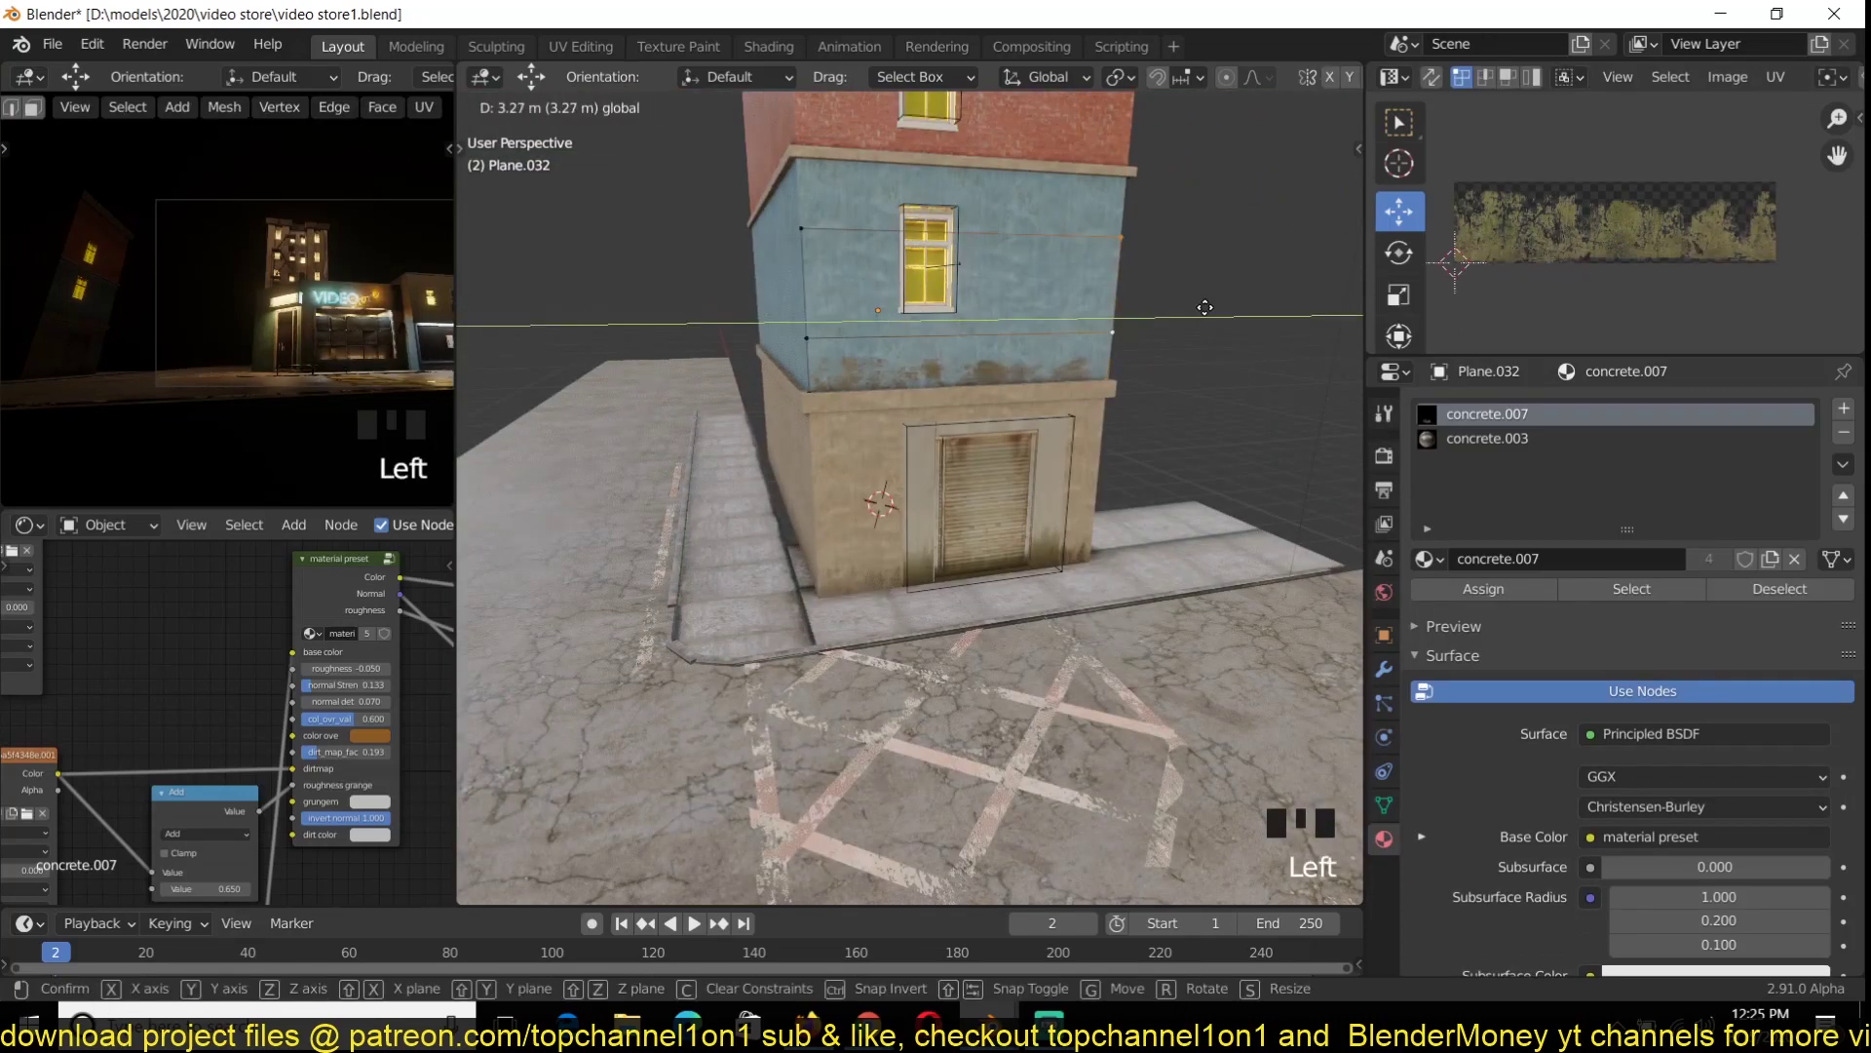
key(Tab)
key(grave)
middle_drag(985, 346, 1151, 390)
key(ctrl+s)
scroll(1121, 375, up, 3)
drag(1162, 250, 1166, 242)
Duplicate the middle-floor decal about 2.96 m up along Z onto the red floor, nudge it into place, and save the file
key(grave)
scroll(1121, 390, down, 3)
middle_drag(1159, 390, 1074, 623)
key(ctrl+s)
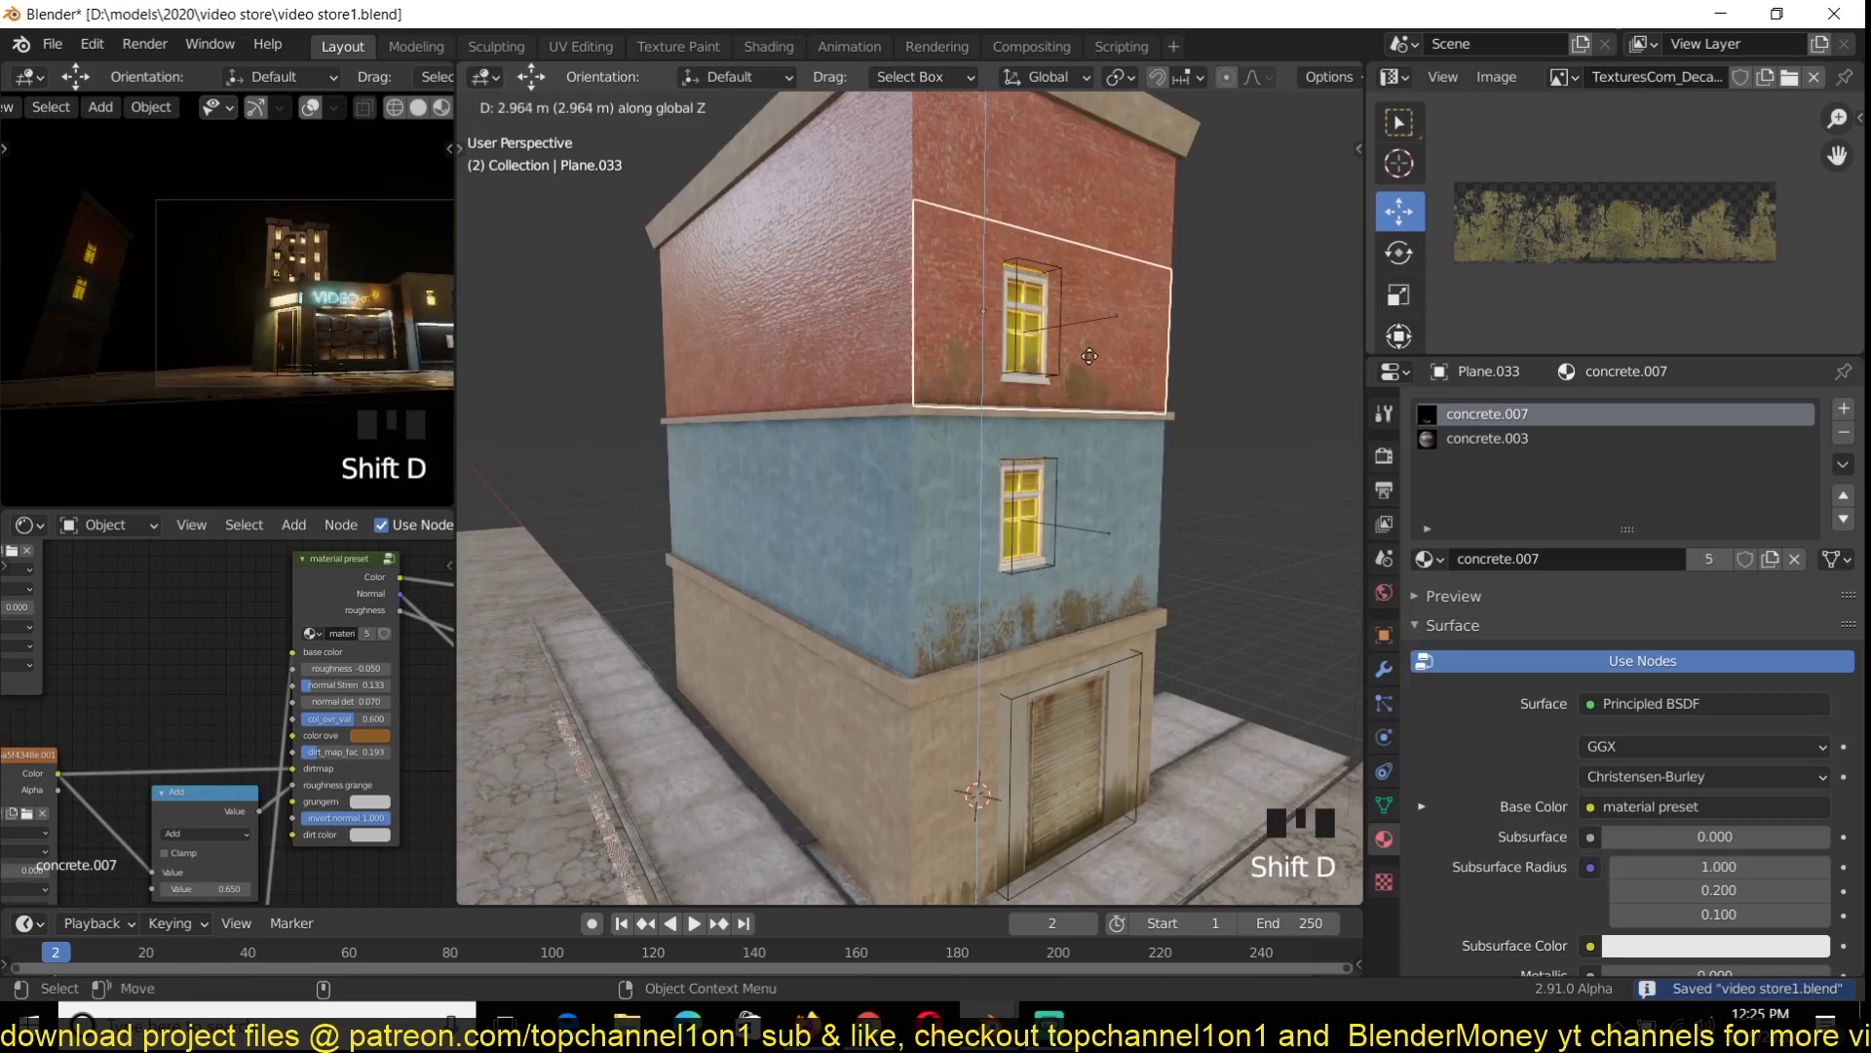
click(1090, 357)
middle_drag(1089, 356, 1034, 390)
drag(1150, 298, 1146, 298)
key(grave)
middle_drag(1146, 298, 889, 632)
key(ctrl+s)
Clear the selection and save the file
click(924, 647)
click(924, 647)
key(grave)
key(alt+a)
key(grave)
key(ctrl+s)
middle_drag(853, 367, 936, 446)
key(ctrl+s)
Duplicate a fire escape section from the tall building and snap the copy to the 3D cursor at the small building
click(1120, 483)
key(grave)
click(1118, 495)
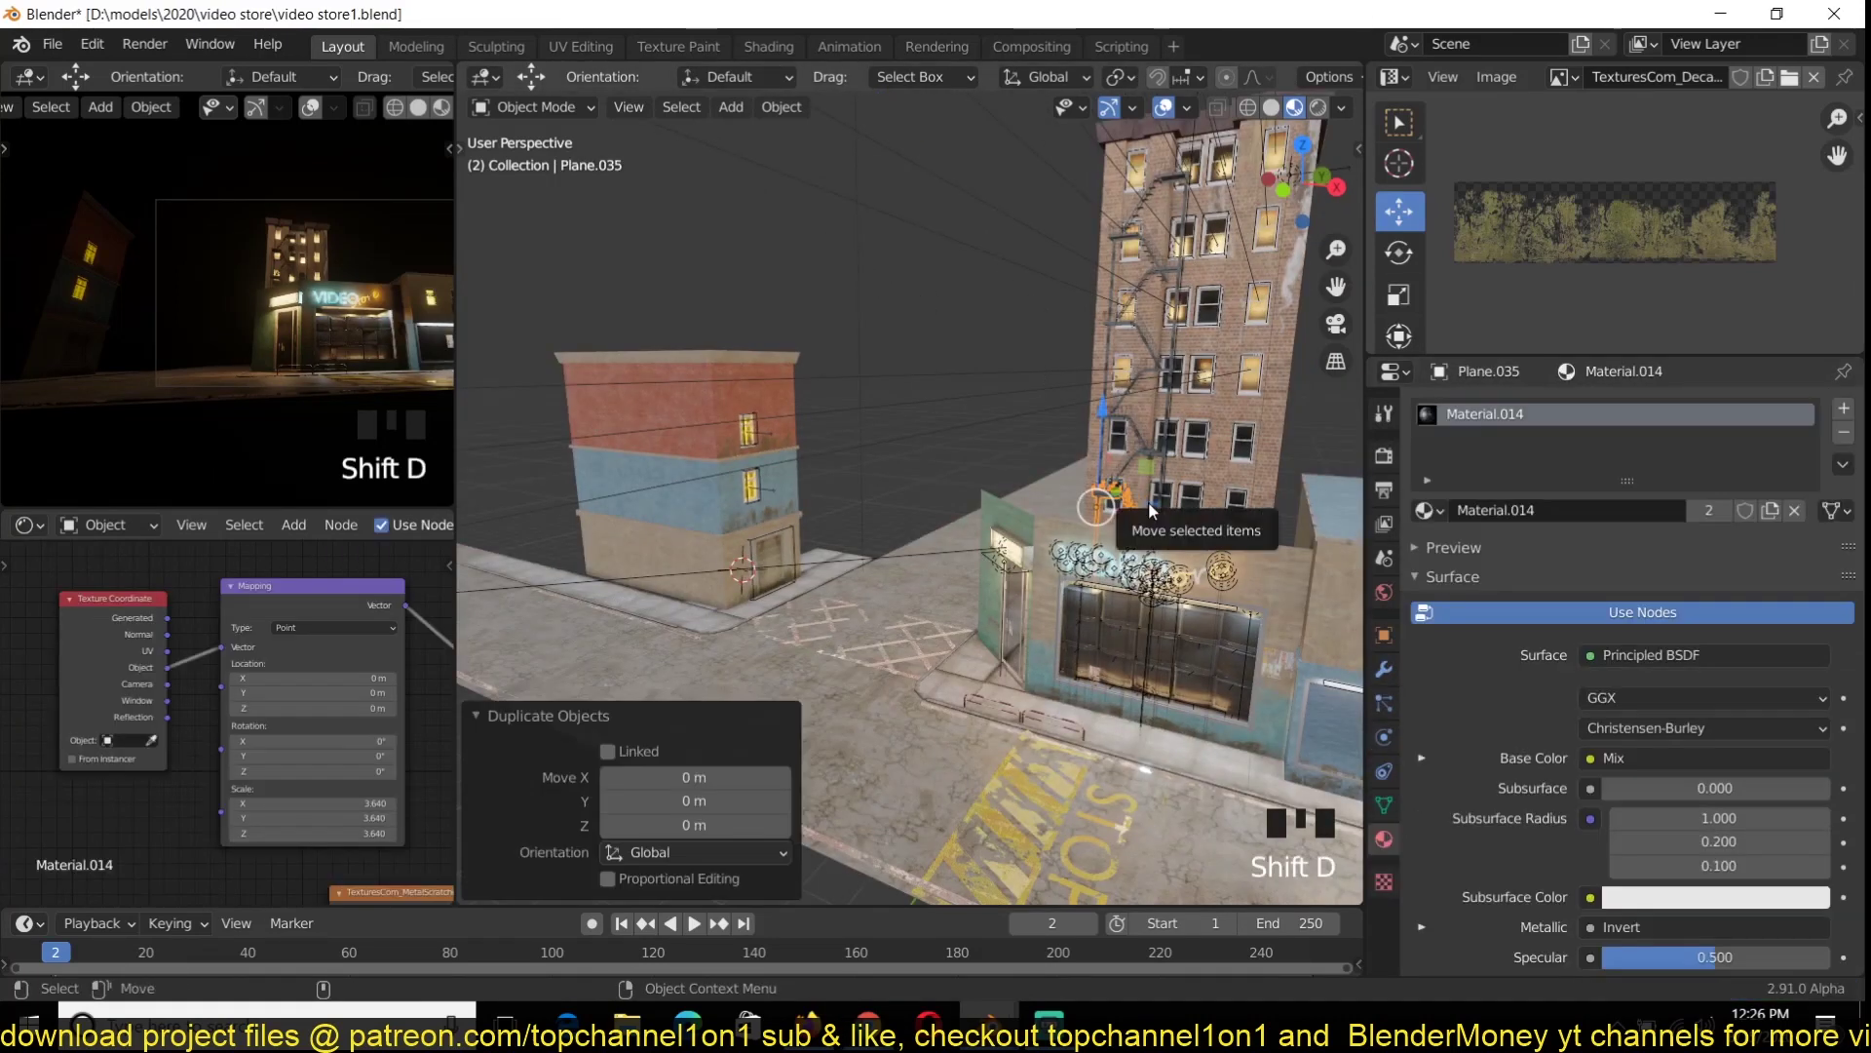
click(696, 503)
key(KP_Decimal)
key(grave)
Move the fire escape copy along X and Y against the facade, with its landing under the middle-floor window
drag(907, 477, 1102, 557)
middle_drag(1102, 557, 975, 526)
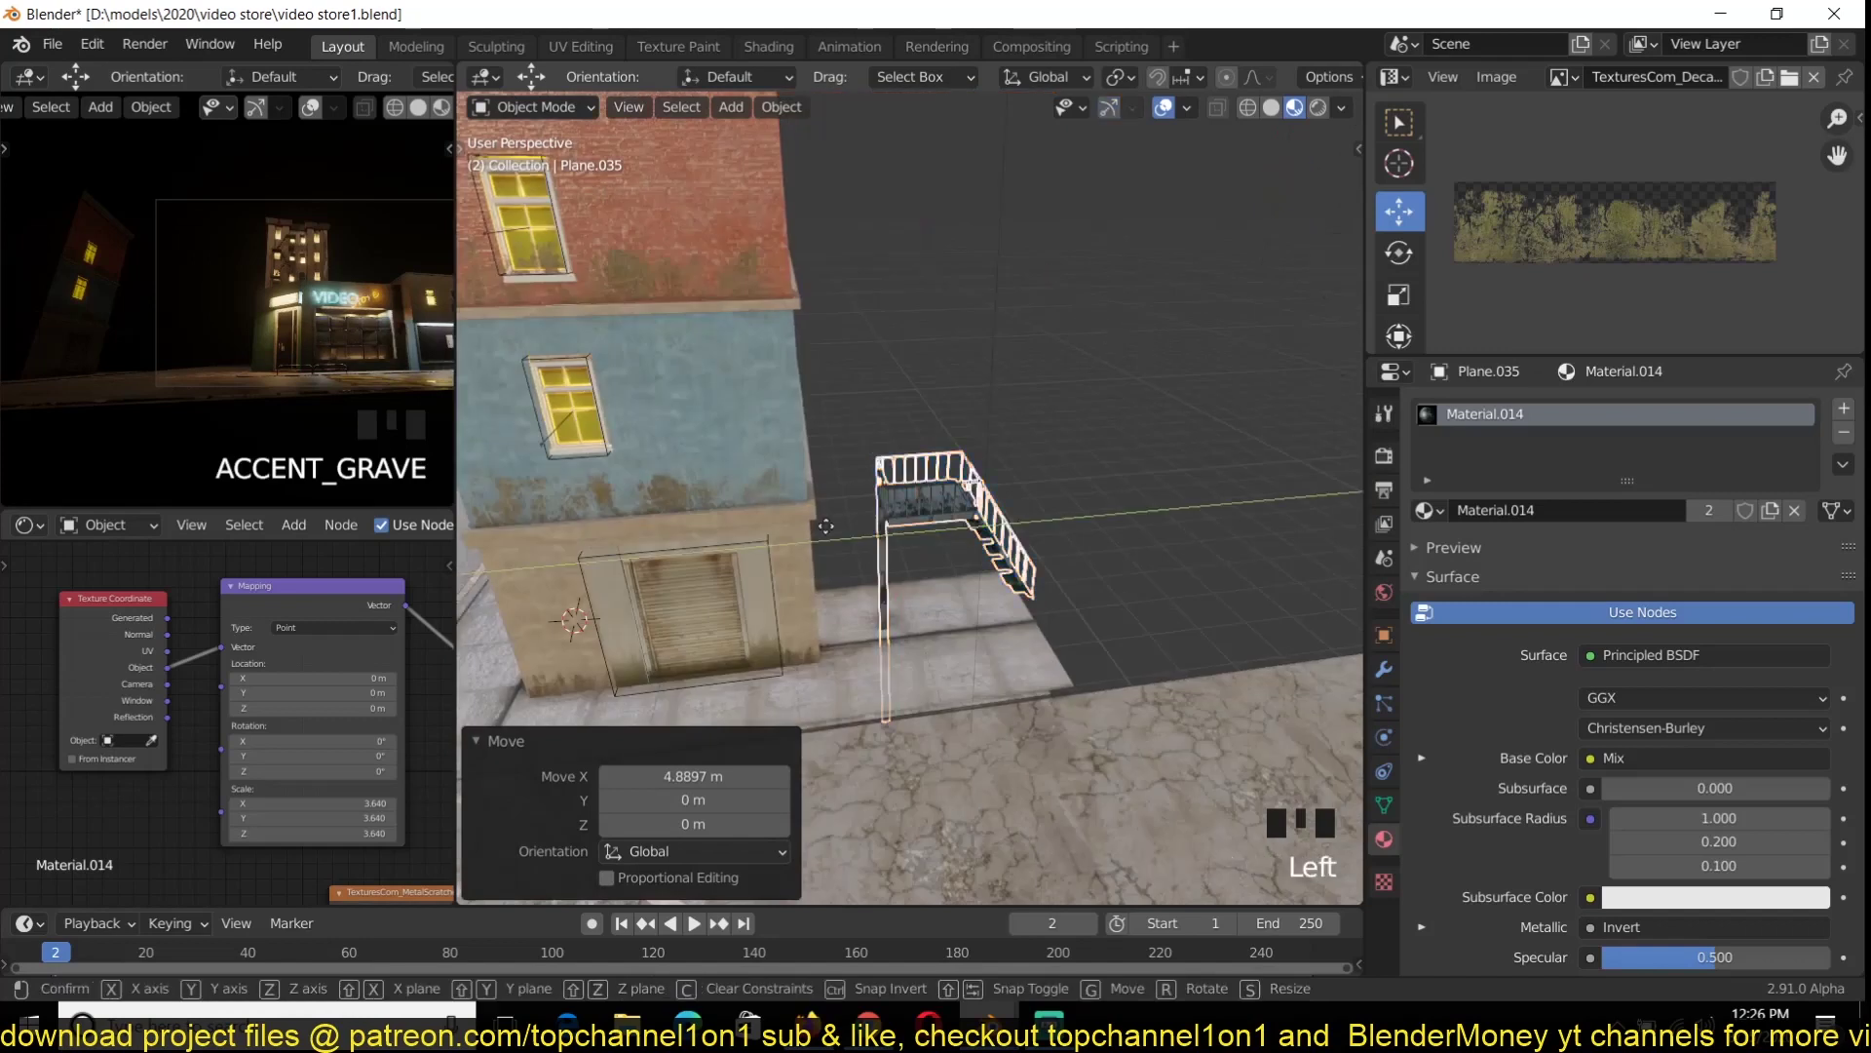
drag(935, 522, 702, 487)
key(alt+a)
scroll(845, 493, up, 3)
scroll(845, 493, up, 3)
click(845, 498)
drag(741, 643, 838, 706)
middle_drag(848, 624, 975, 575)
key(alt+a)
Select the linked stair and handrail geometry of the fire escape copy and delete it, keeping the landing
click(1049, 605)
scroll(974, 575, down, 3)
key(Tab)
key(z)
drag(984, 614, 858, 390)
key(ctrl+l)
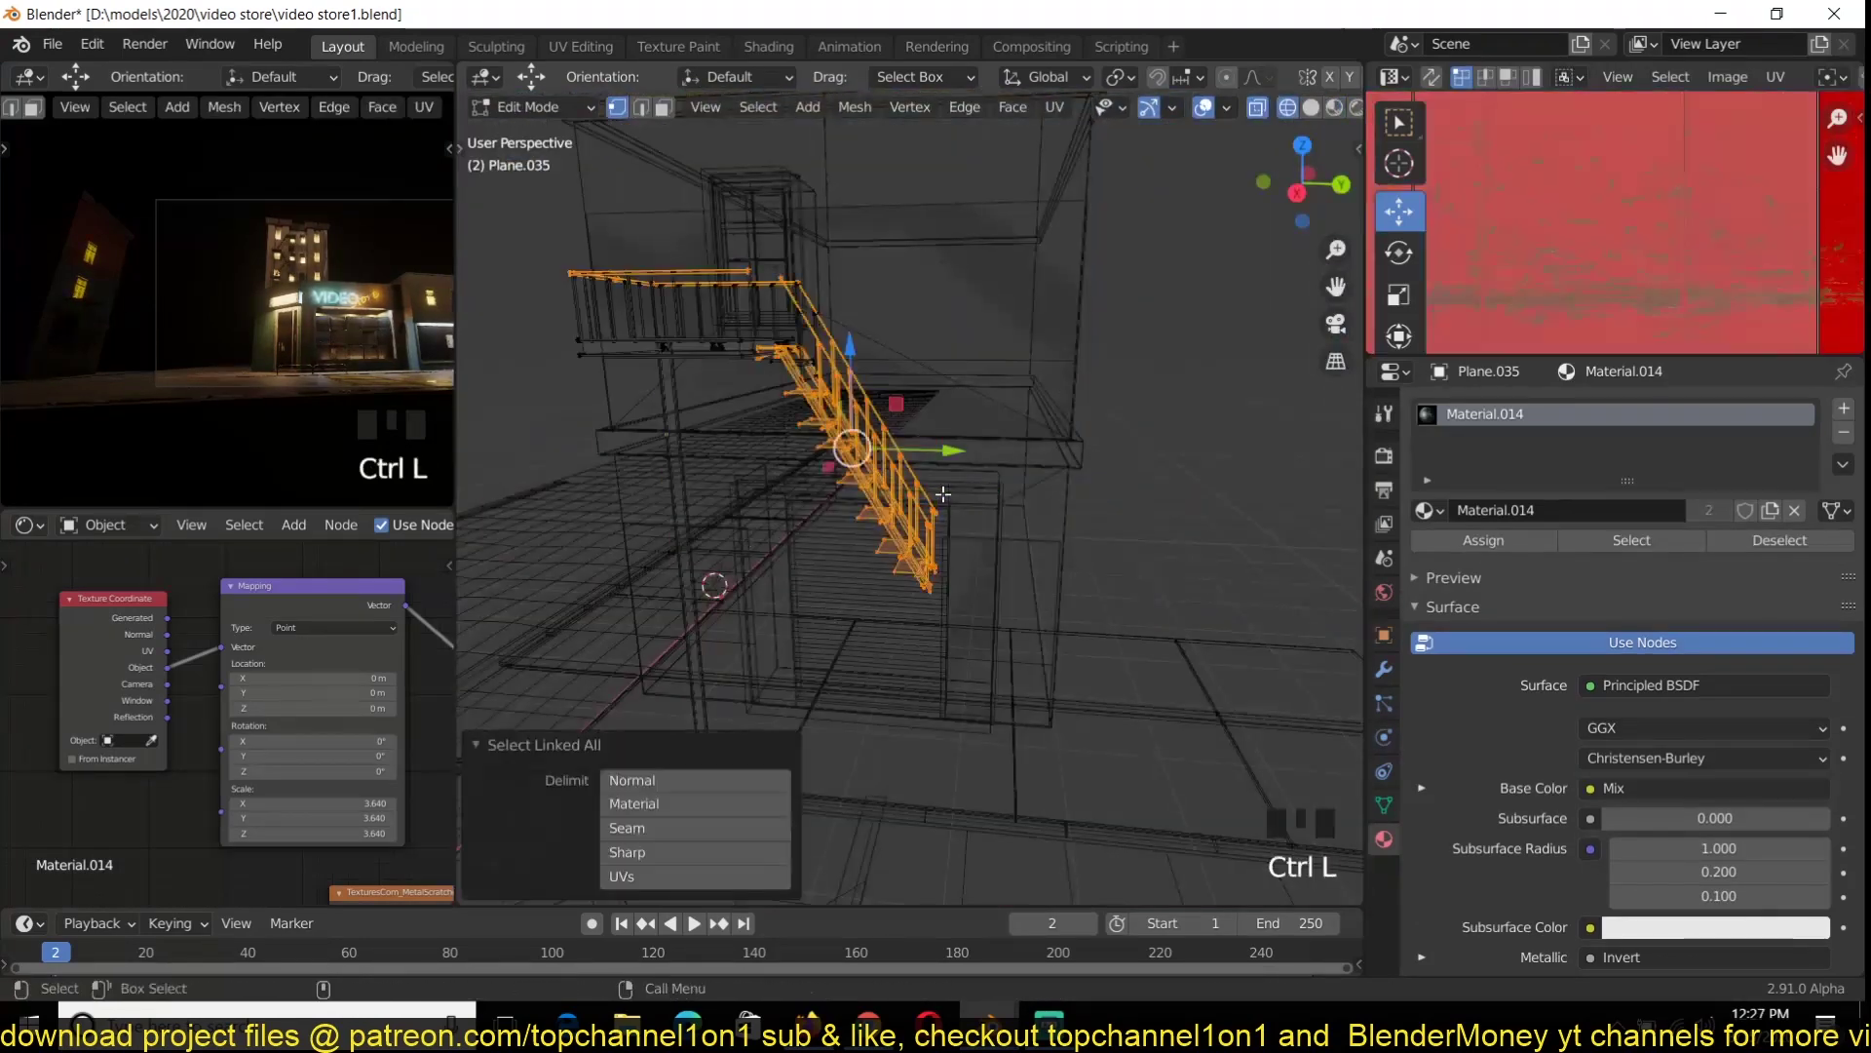
shift+middle_drag(943, 493, 1002, 597)
key(c)
key(Escape)
key(x)
click(944, 405)
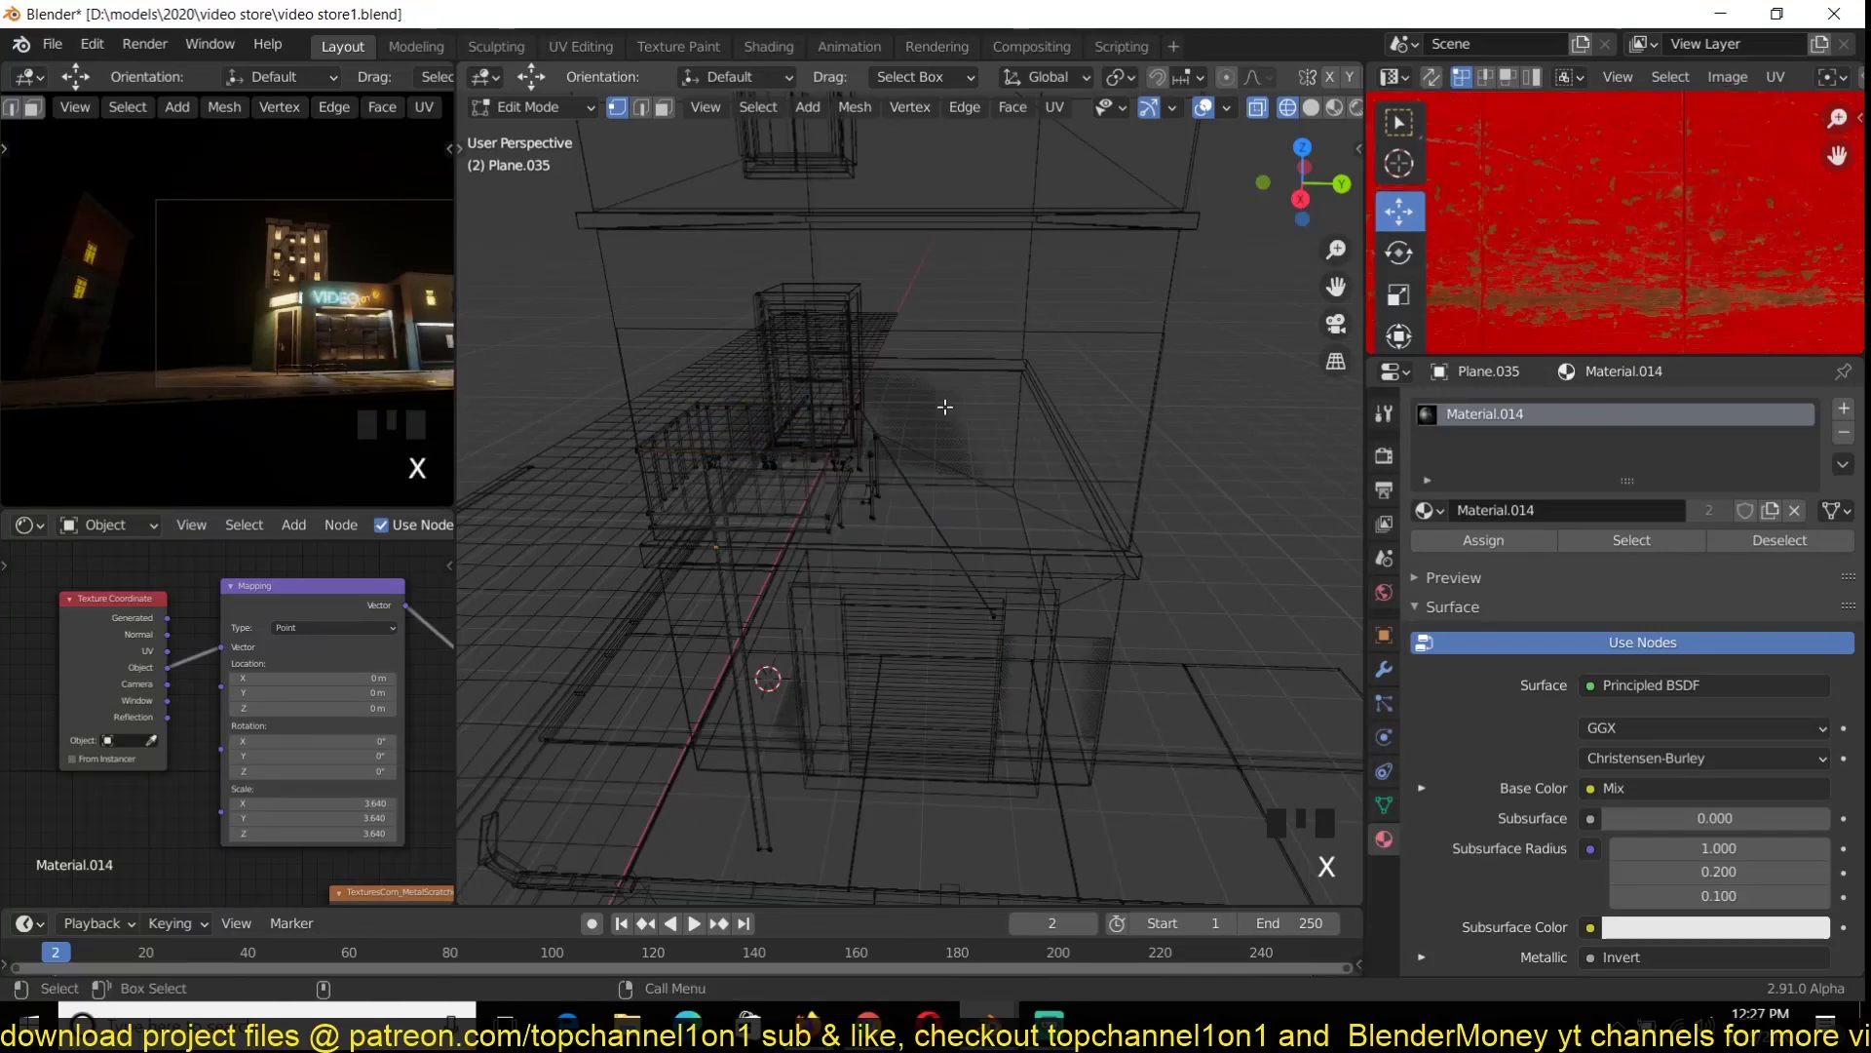
Remove the support post beneath the small building's balcony landing
scroll(943, 406, up, 4)
key(3)
key(z)
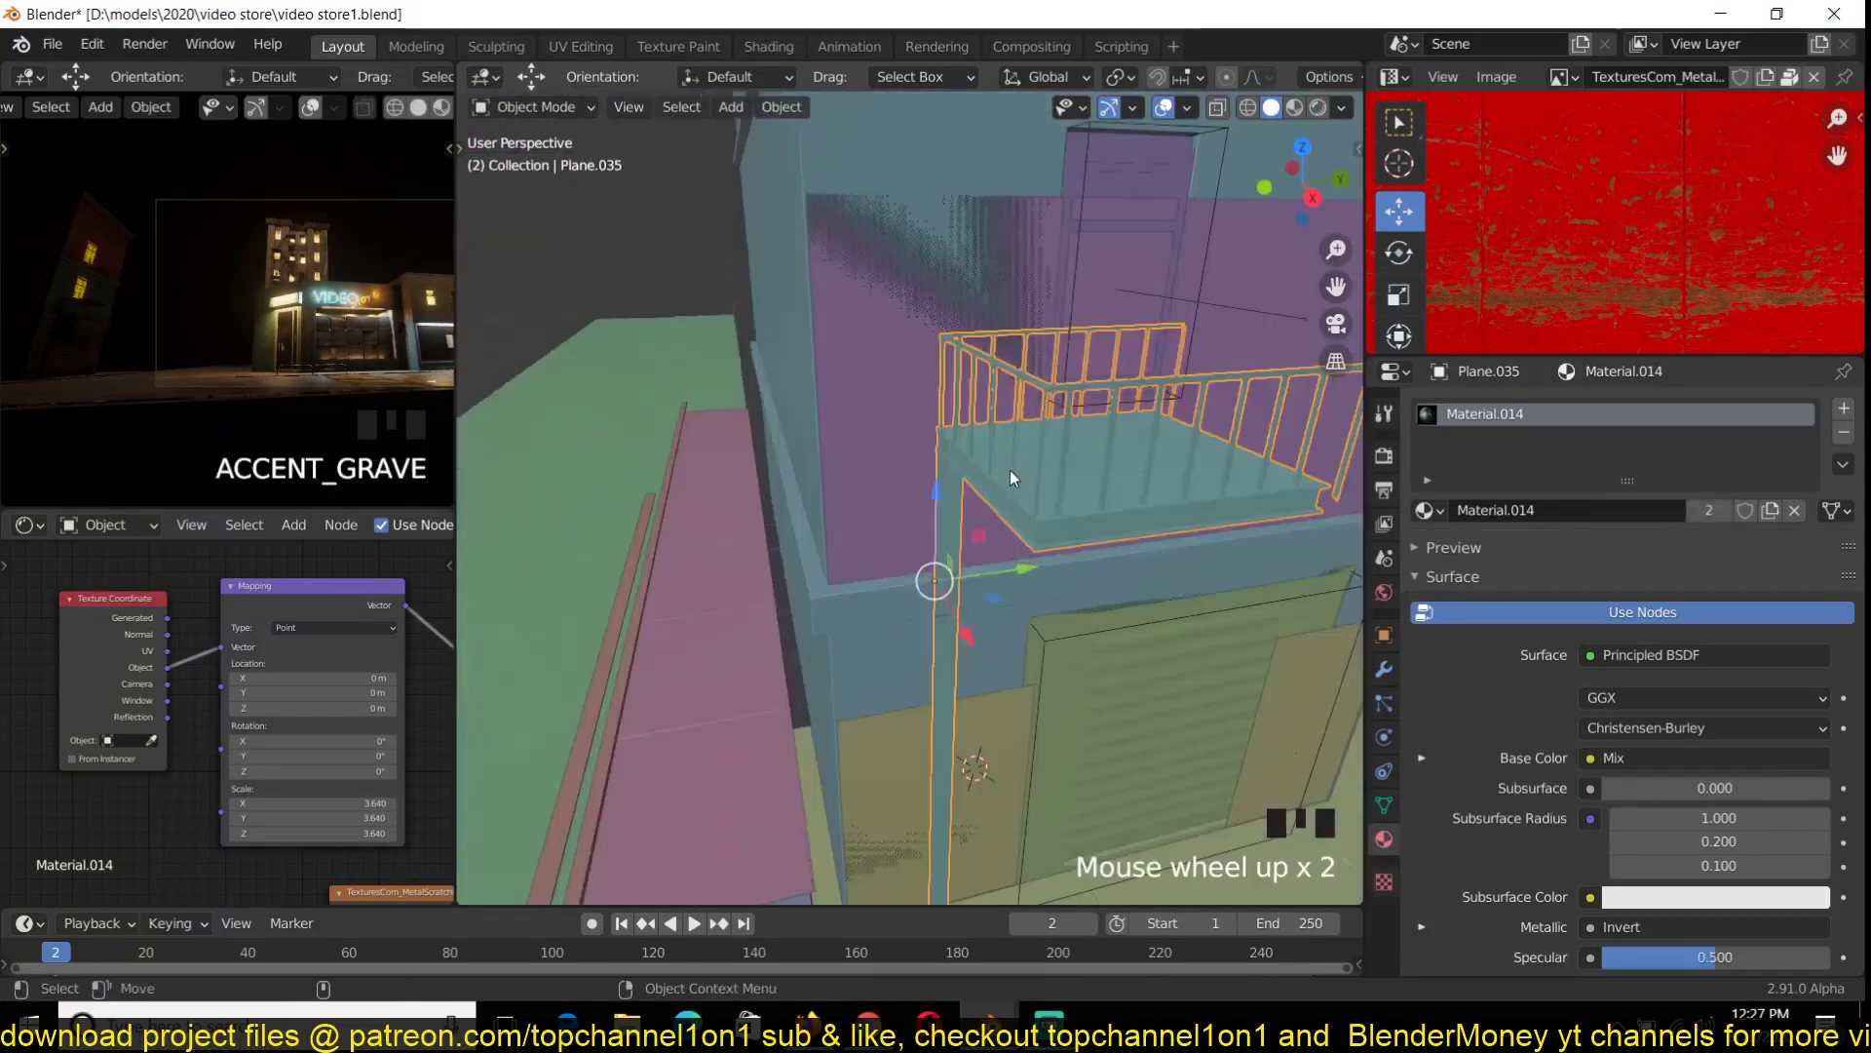
scroll(1133, 766, down, 2)
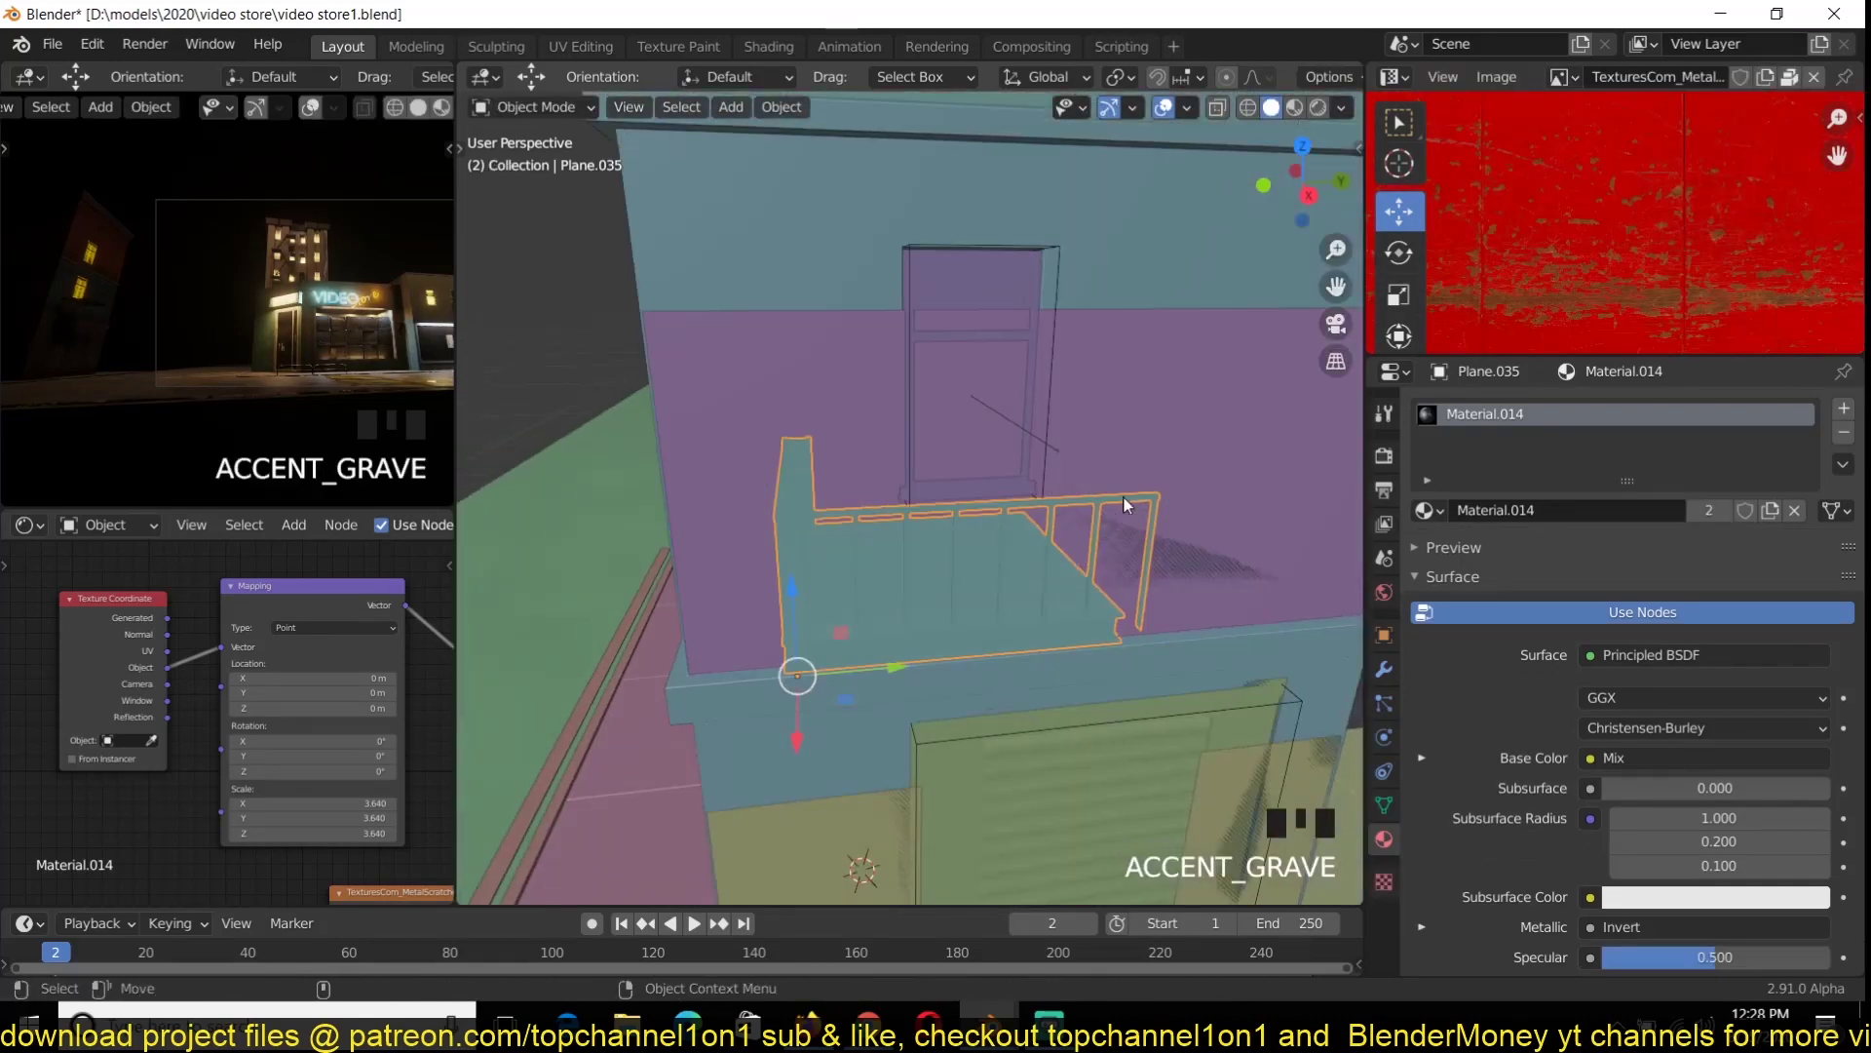
scroll(1125, 499, down, 1)
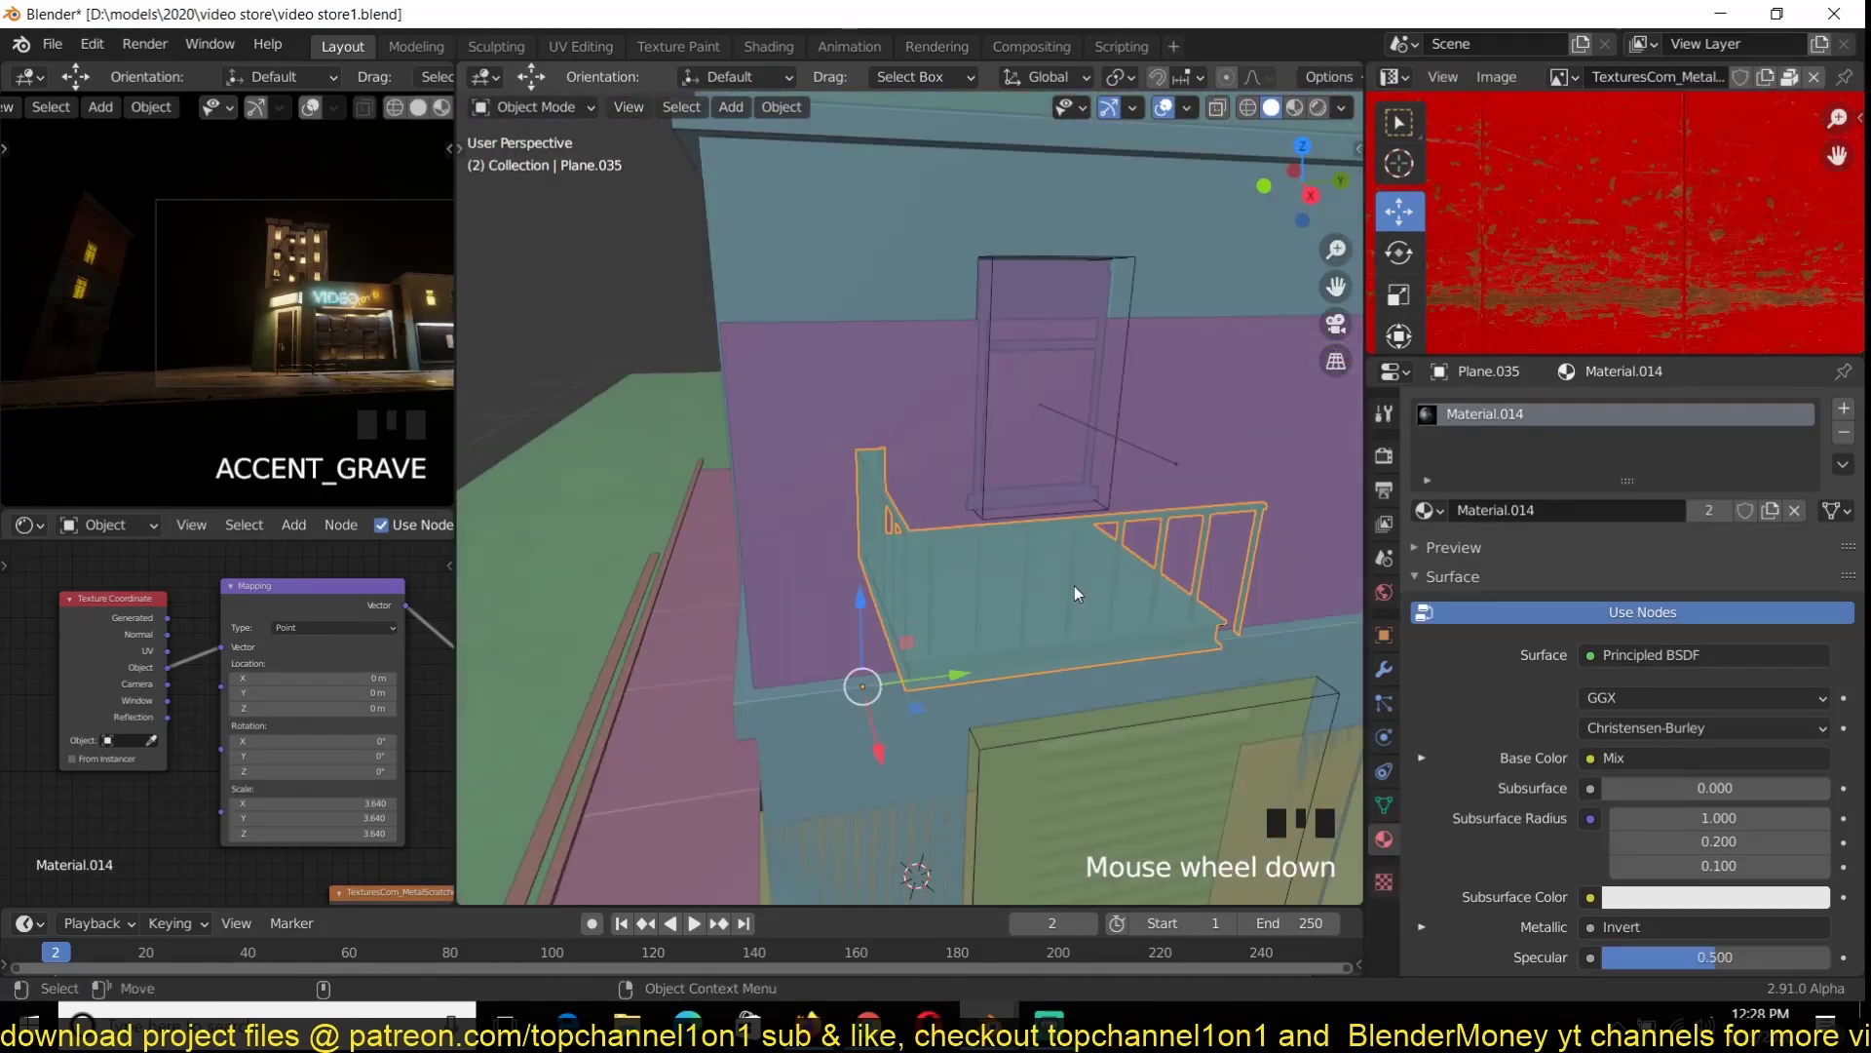
Reposition the balcony under the window and adjust the blue floor's decal plane along X behind it
key(g)
click(1072, 605)
click(1043, 762)
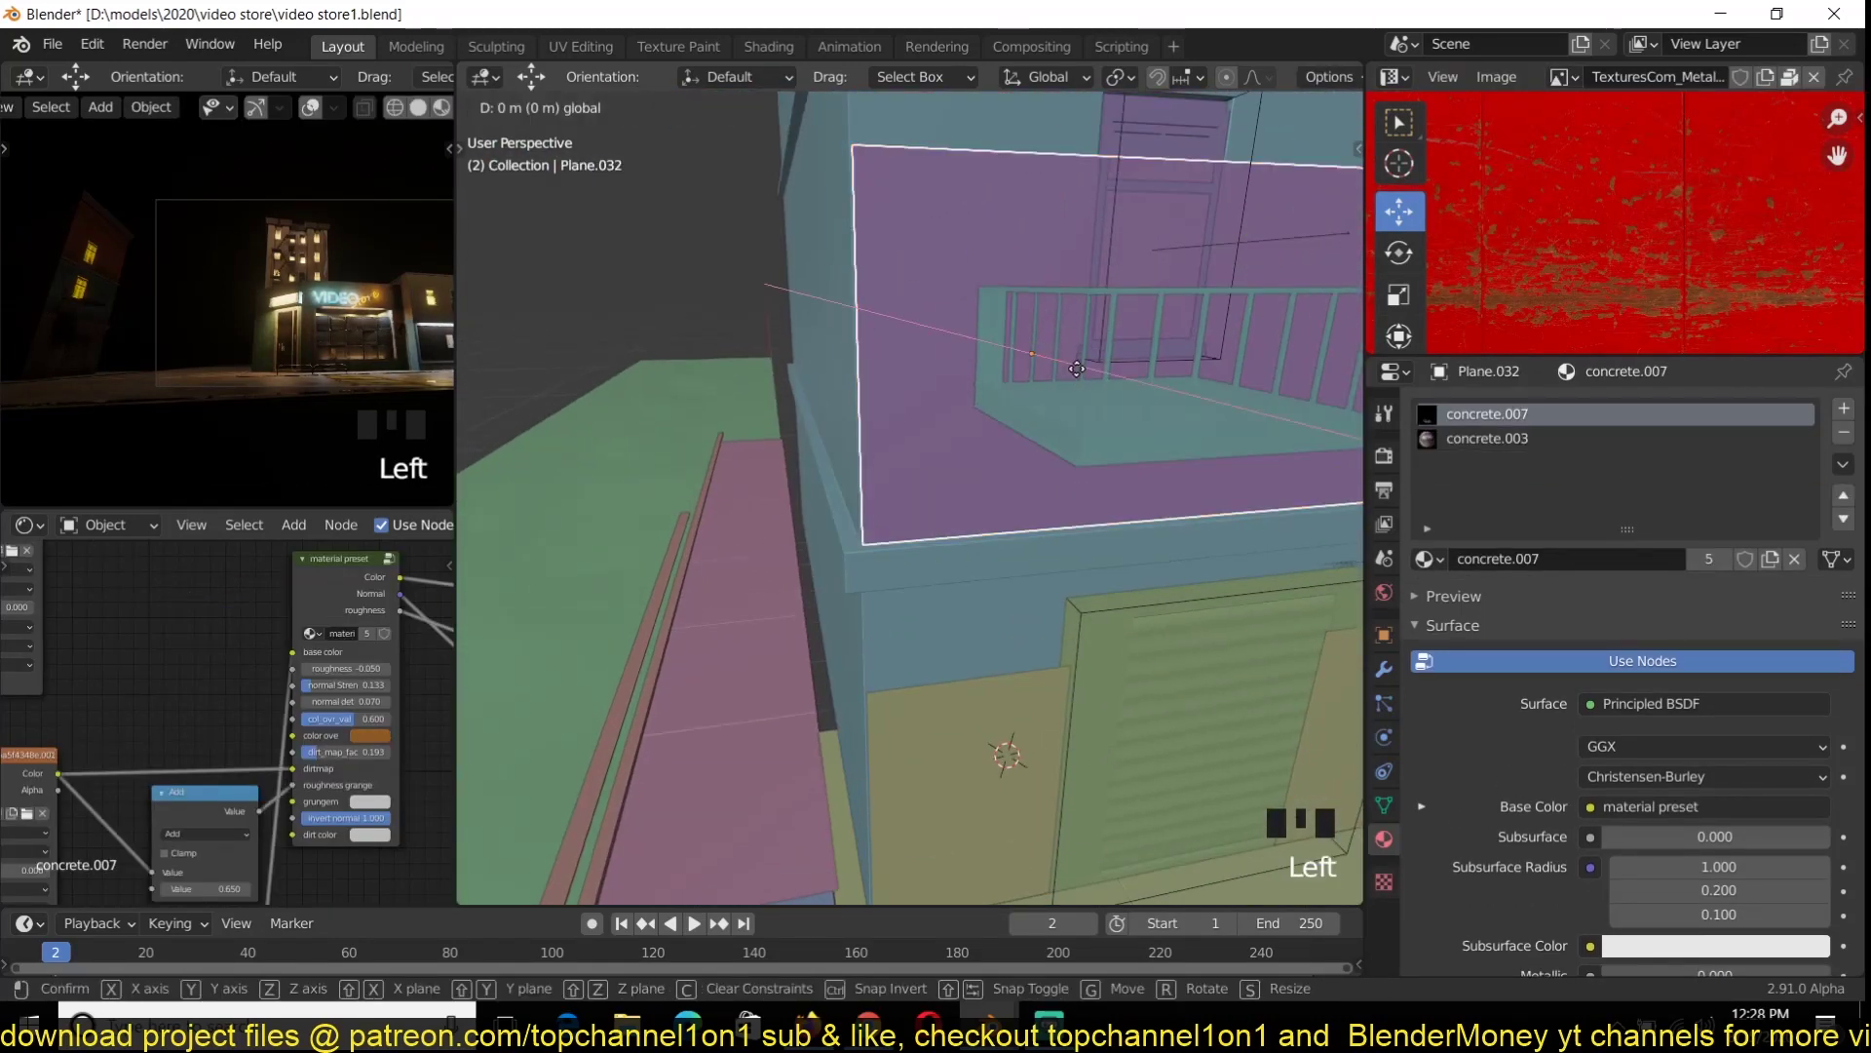
key(Tab)
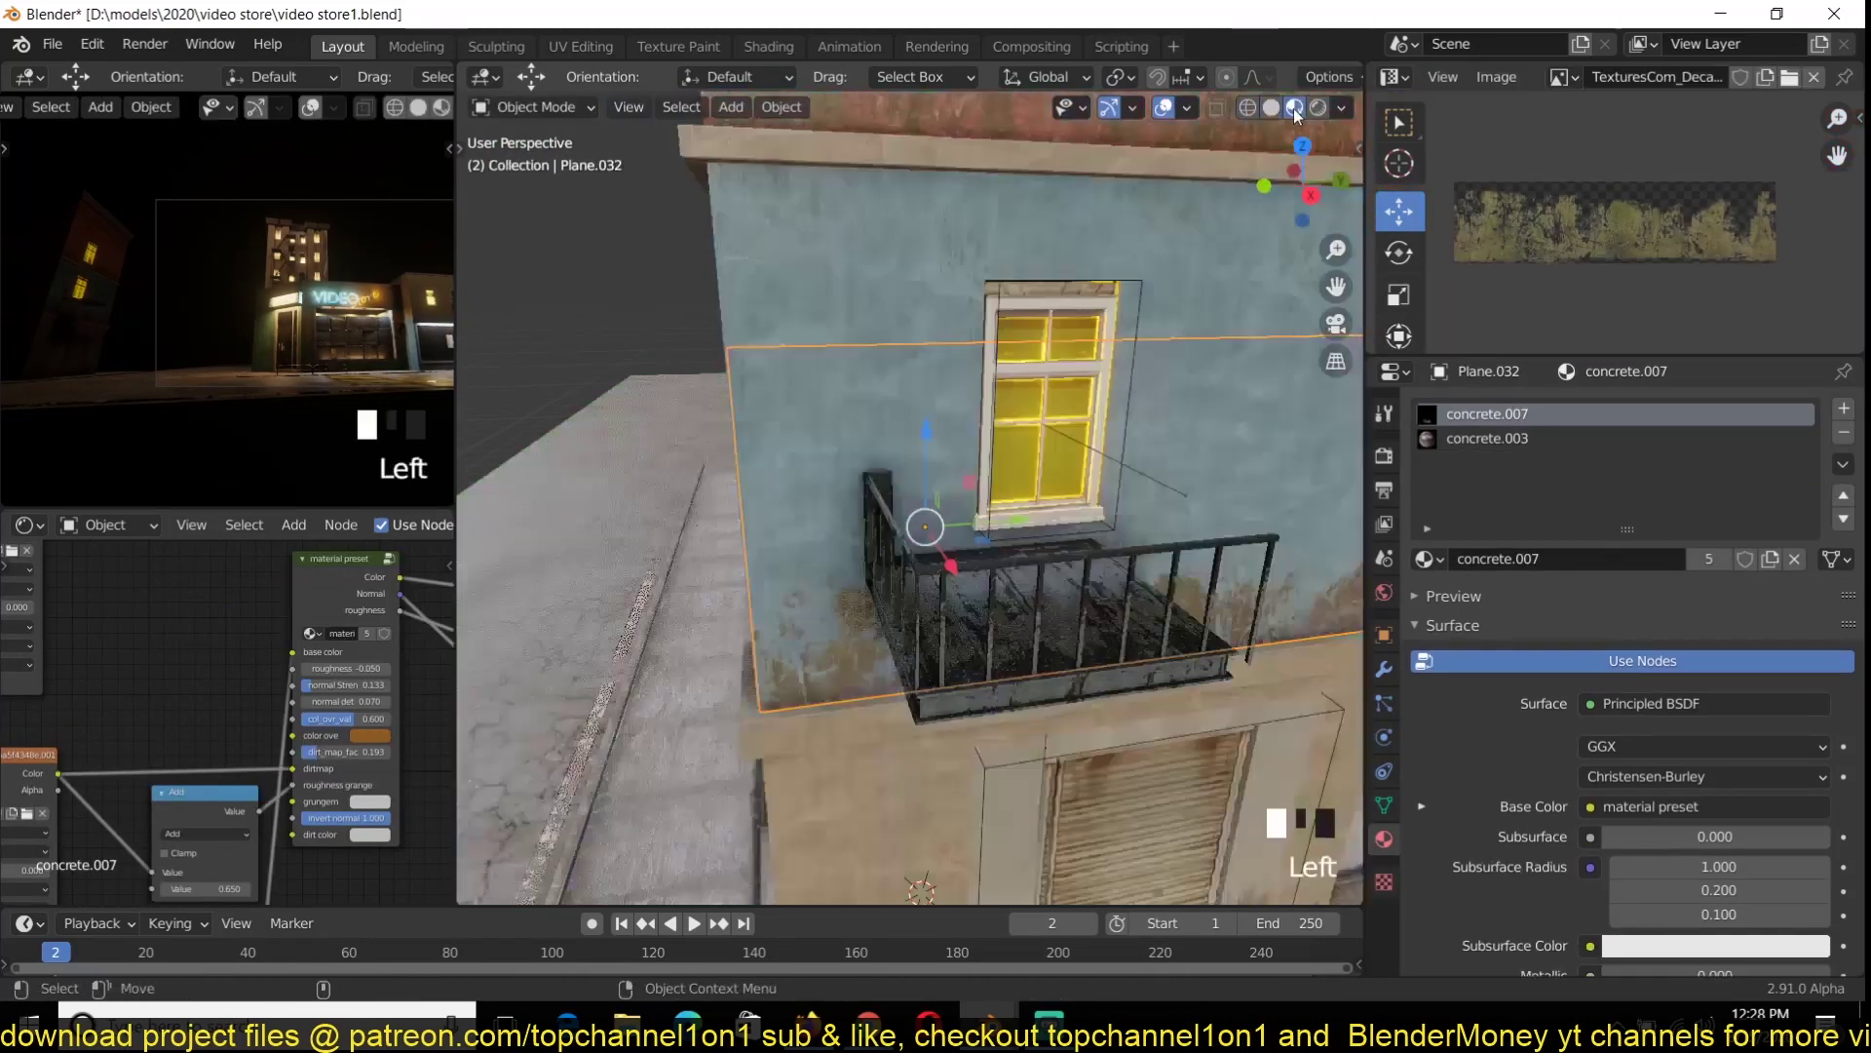
key(grave)
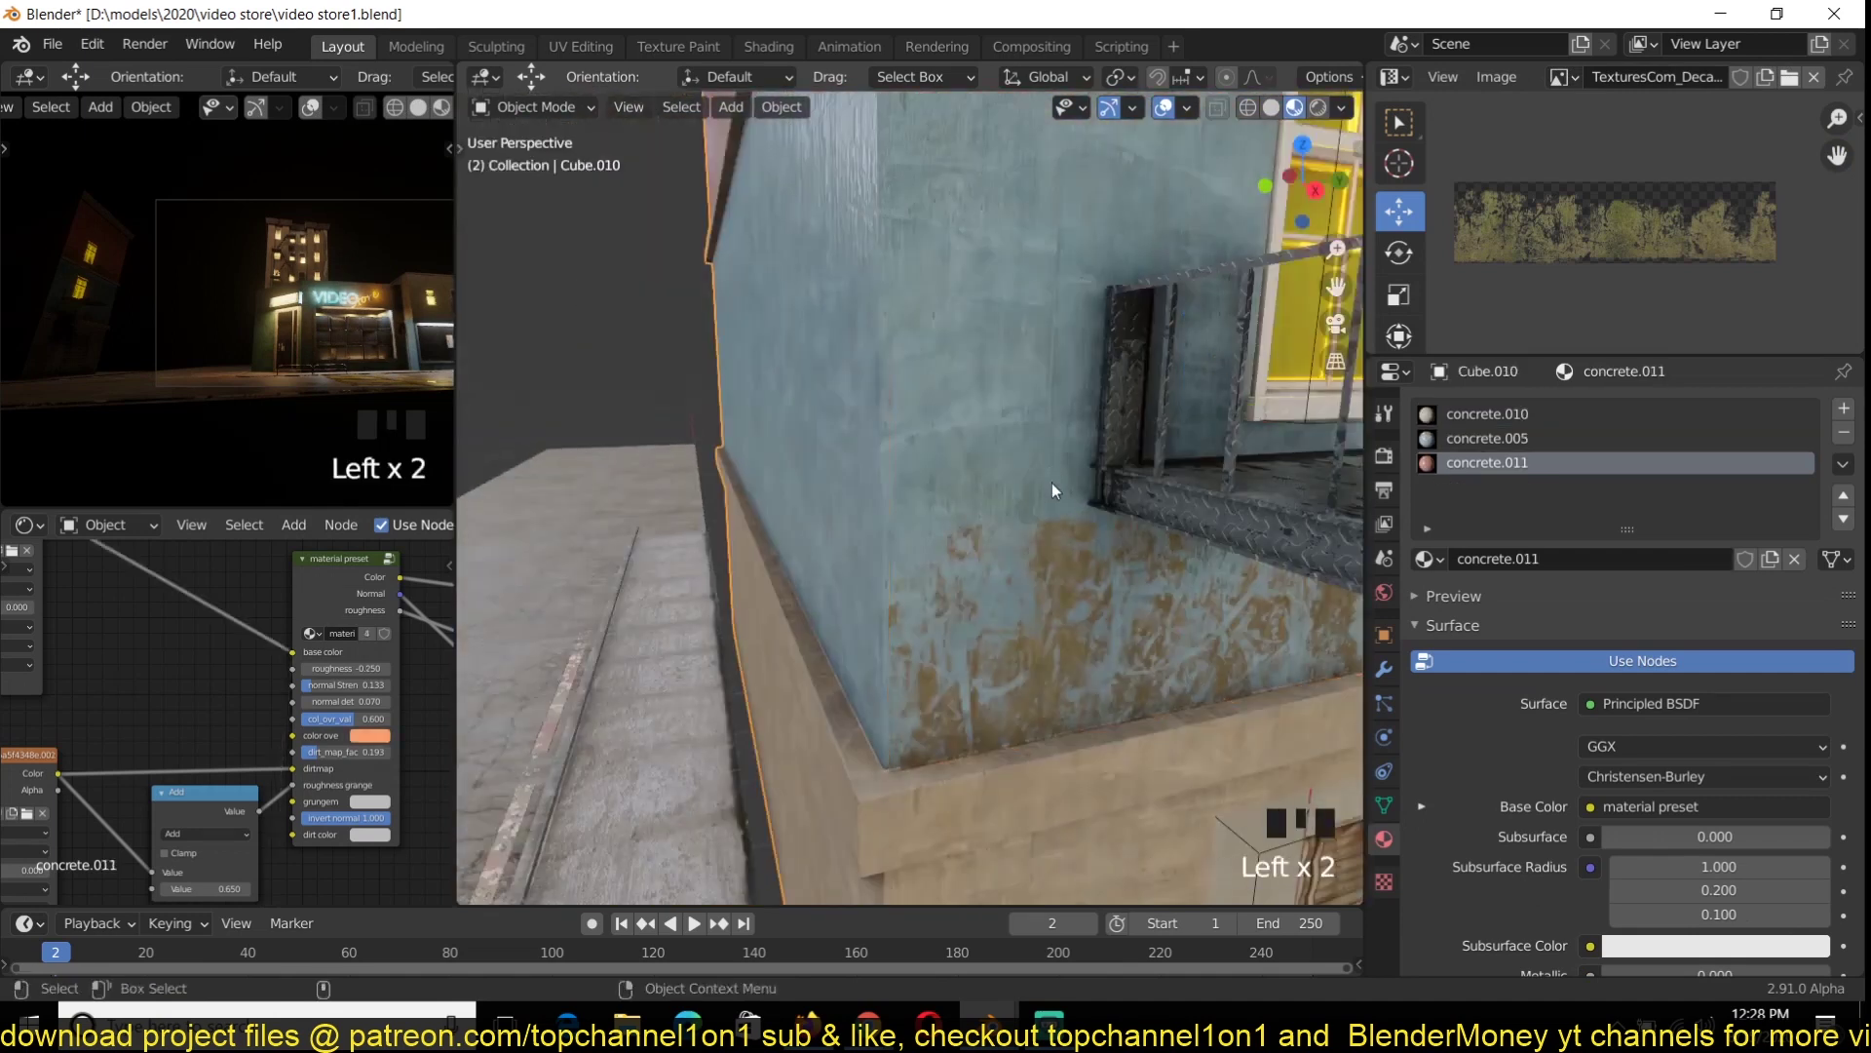
Scale the balcony under the blue floor's window down to 0.768 of its size
key(z)
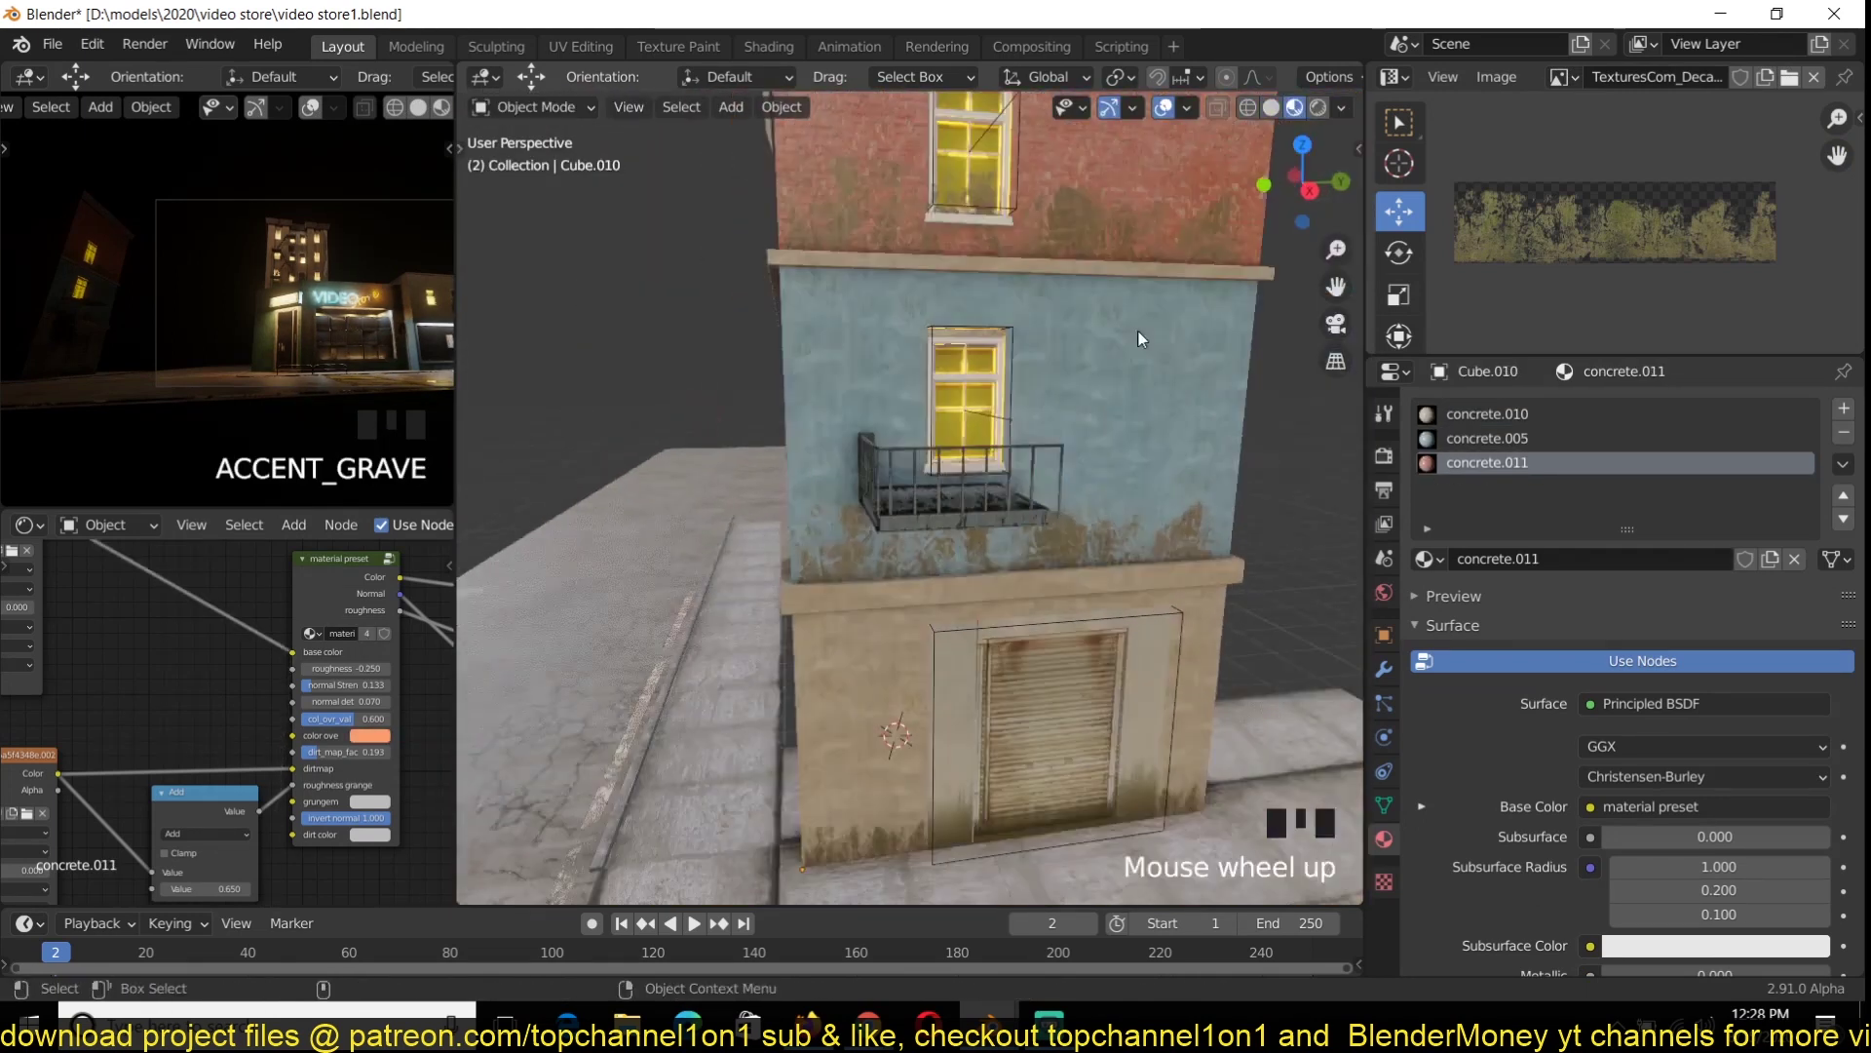
scroll(906, 488, up, 3)
click(926, 588)
click(852, 633)
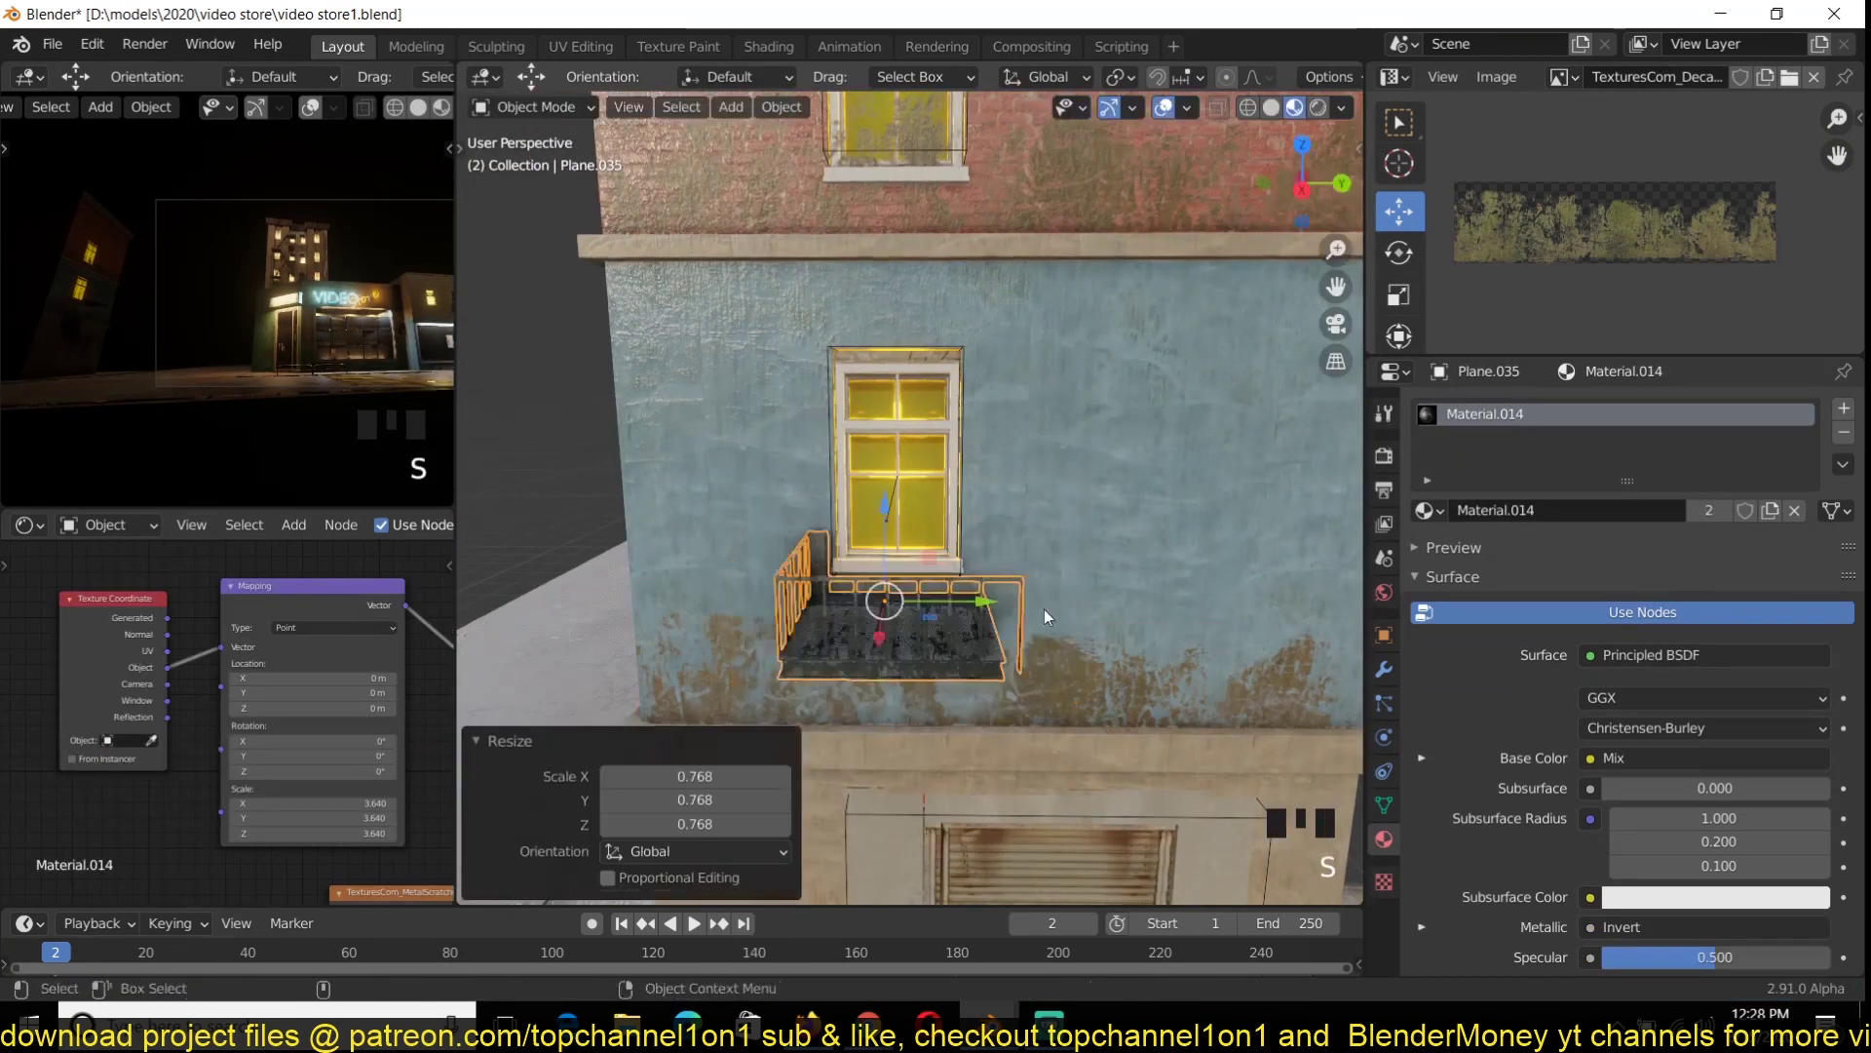
Try to duplicate the balcony's end railing across to its open end along Y
scroll(1044, 611, up, 2)
key(Tab)
key(3)
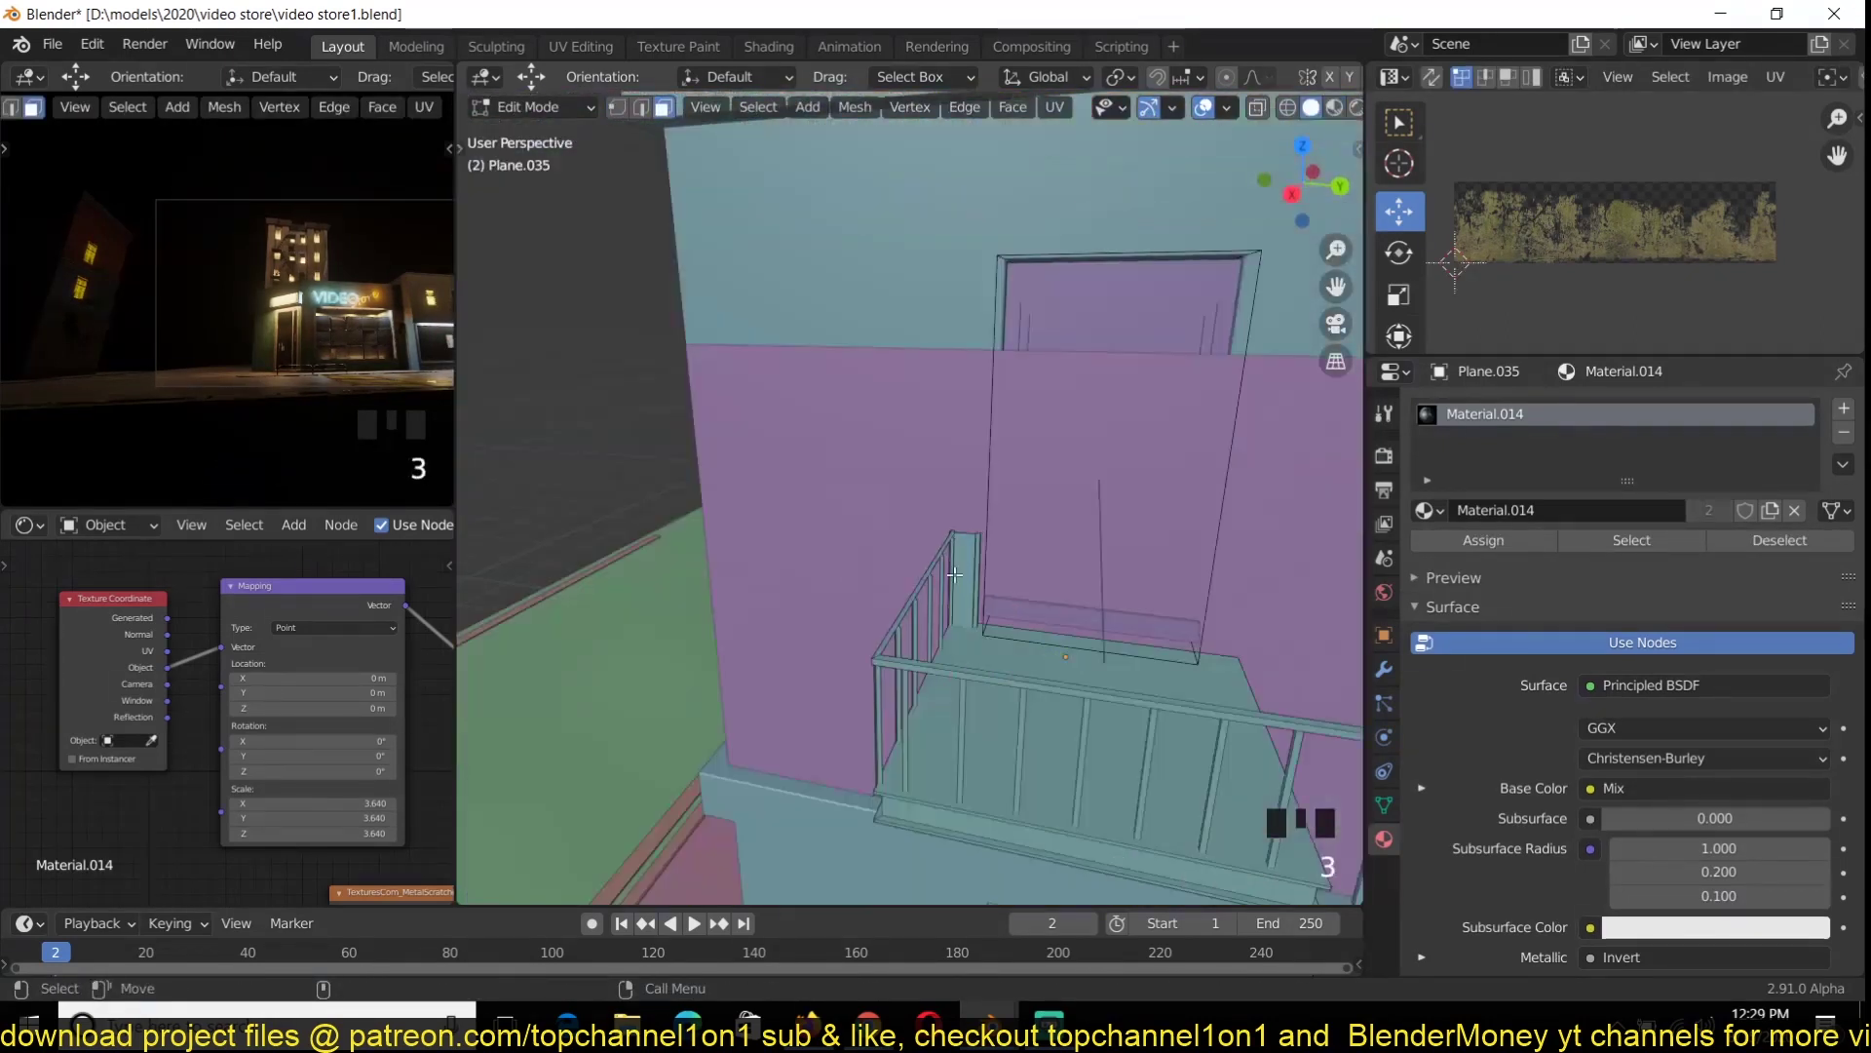
key(c)
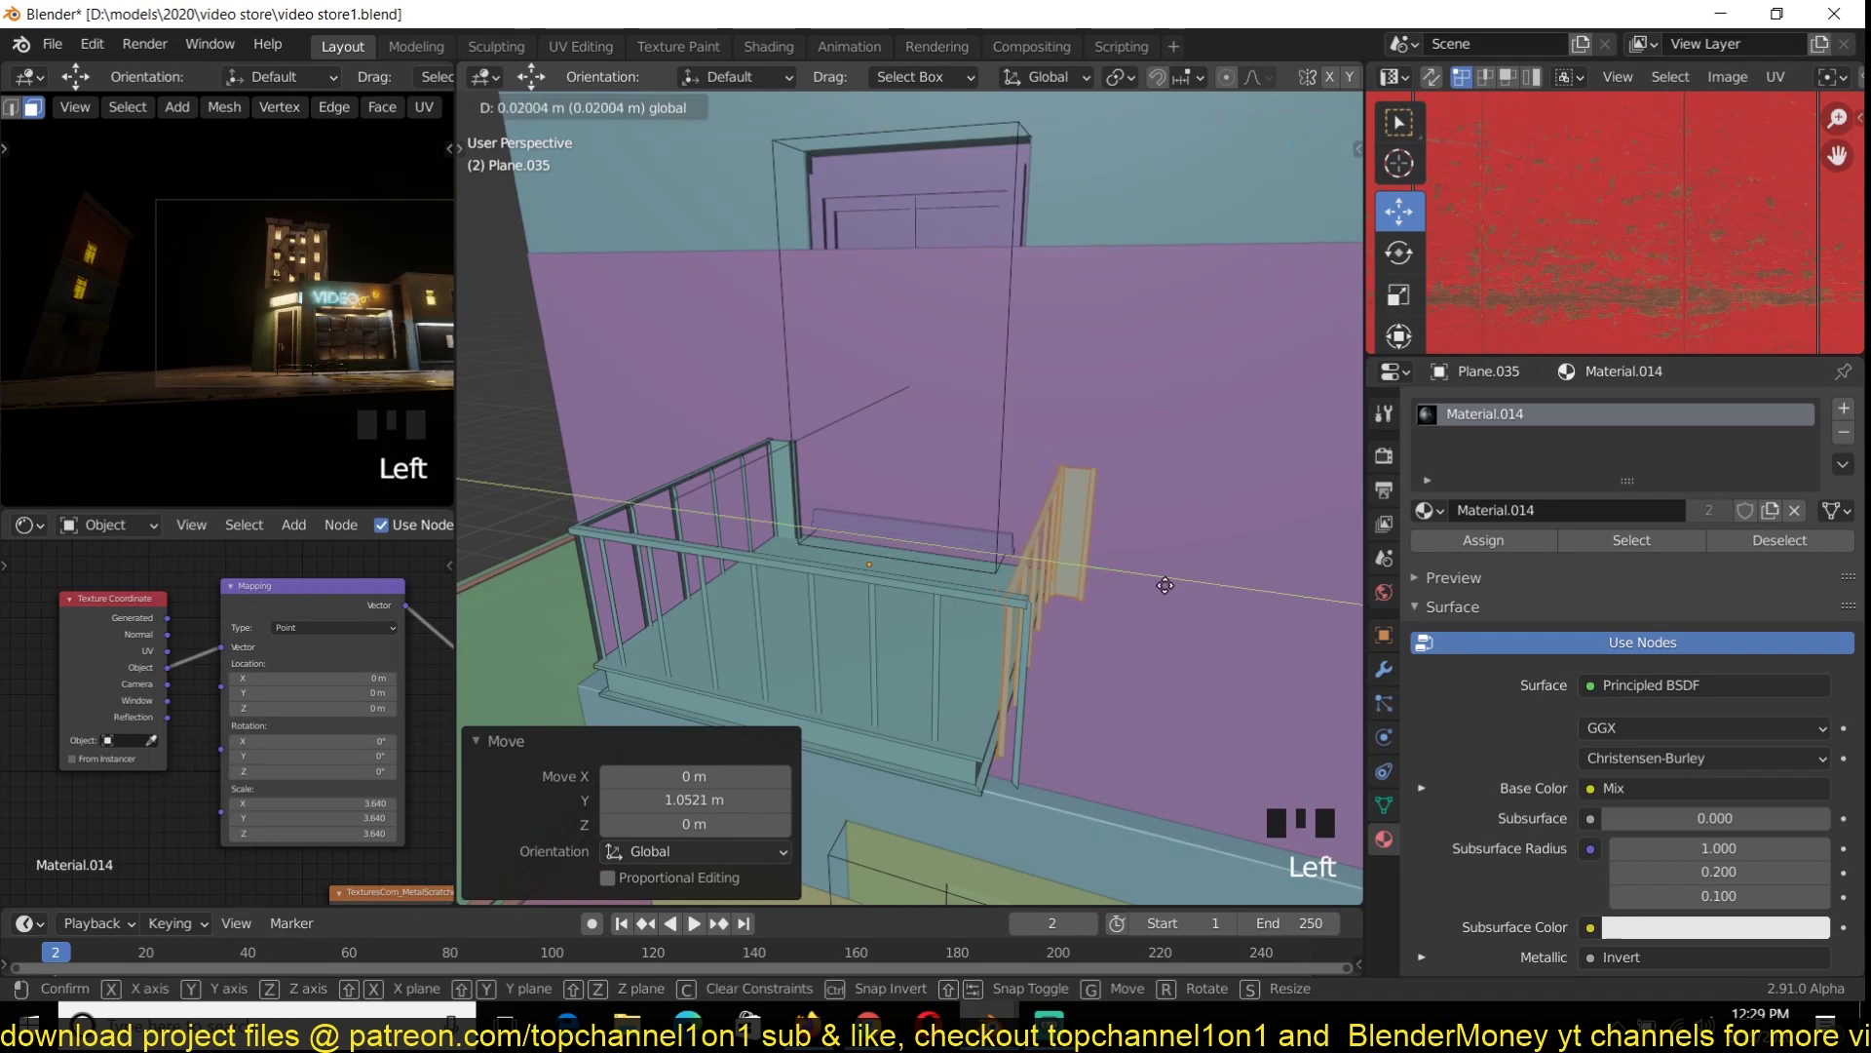
click(1078, 510)
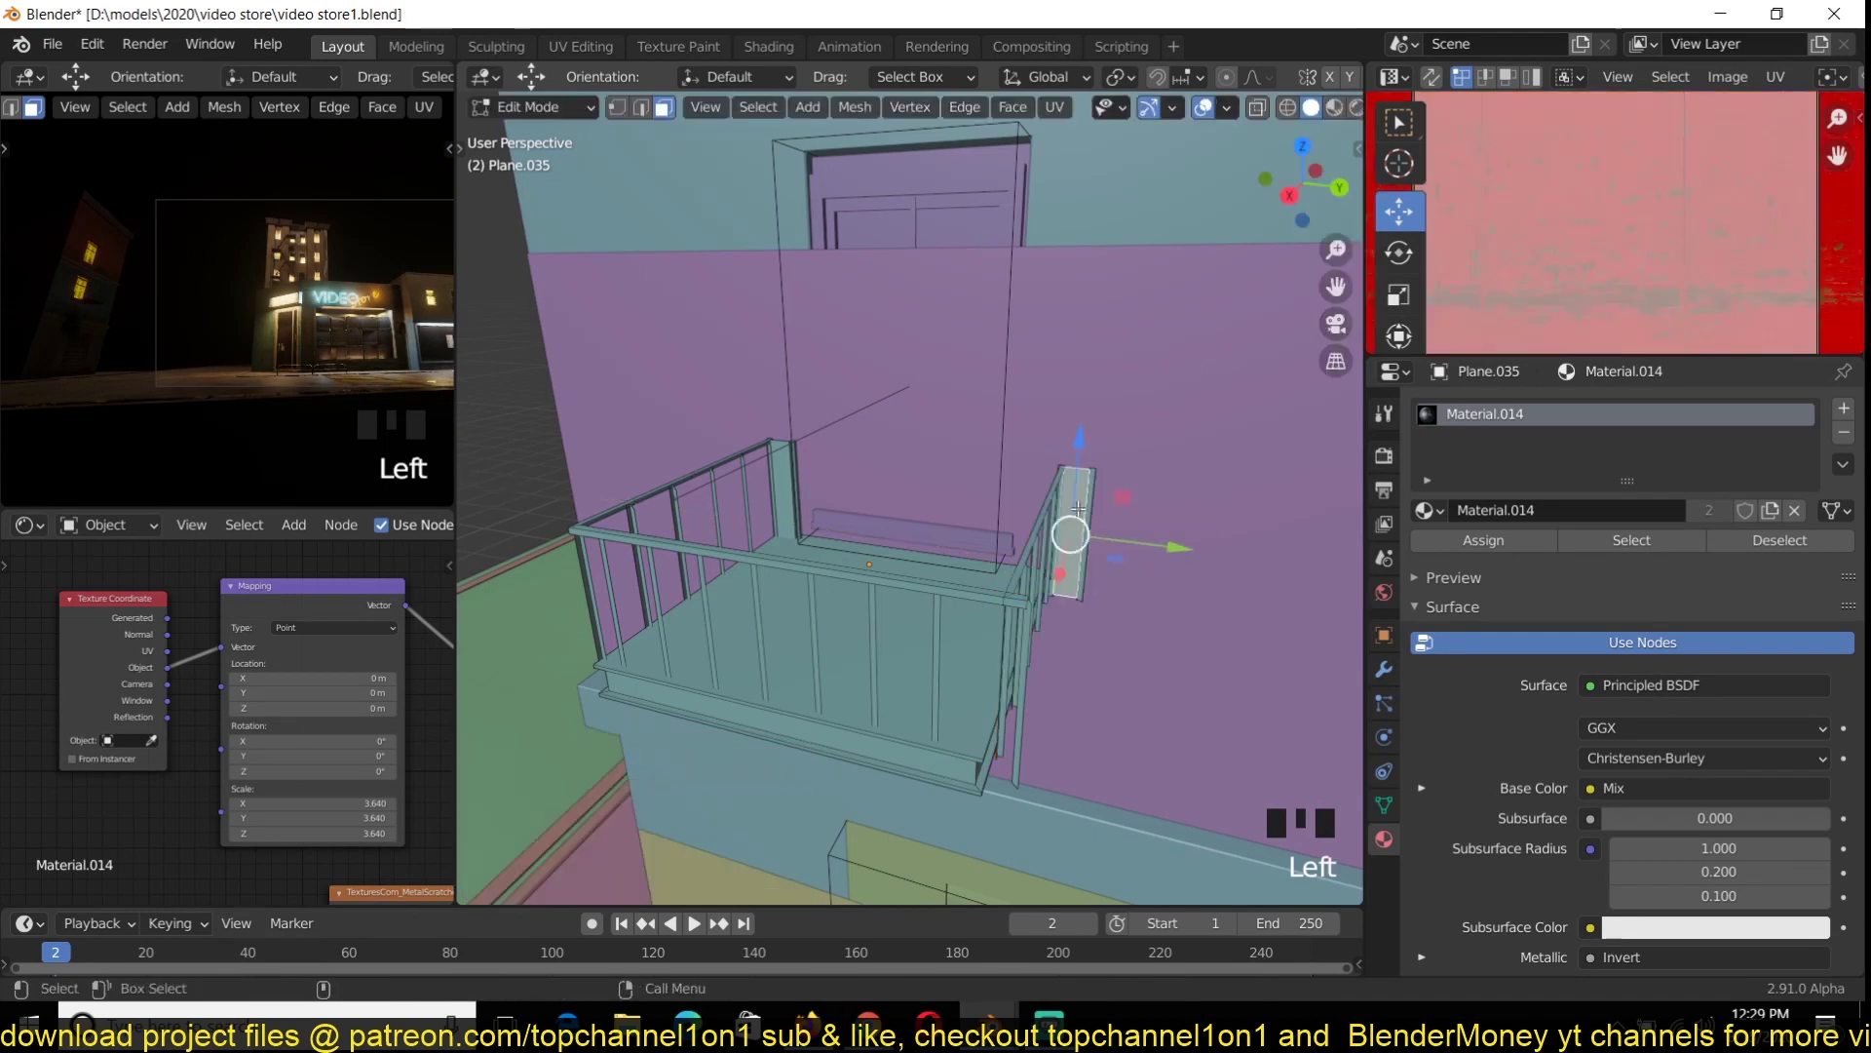
key(Tab)
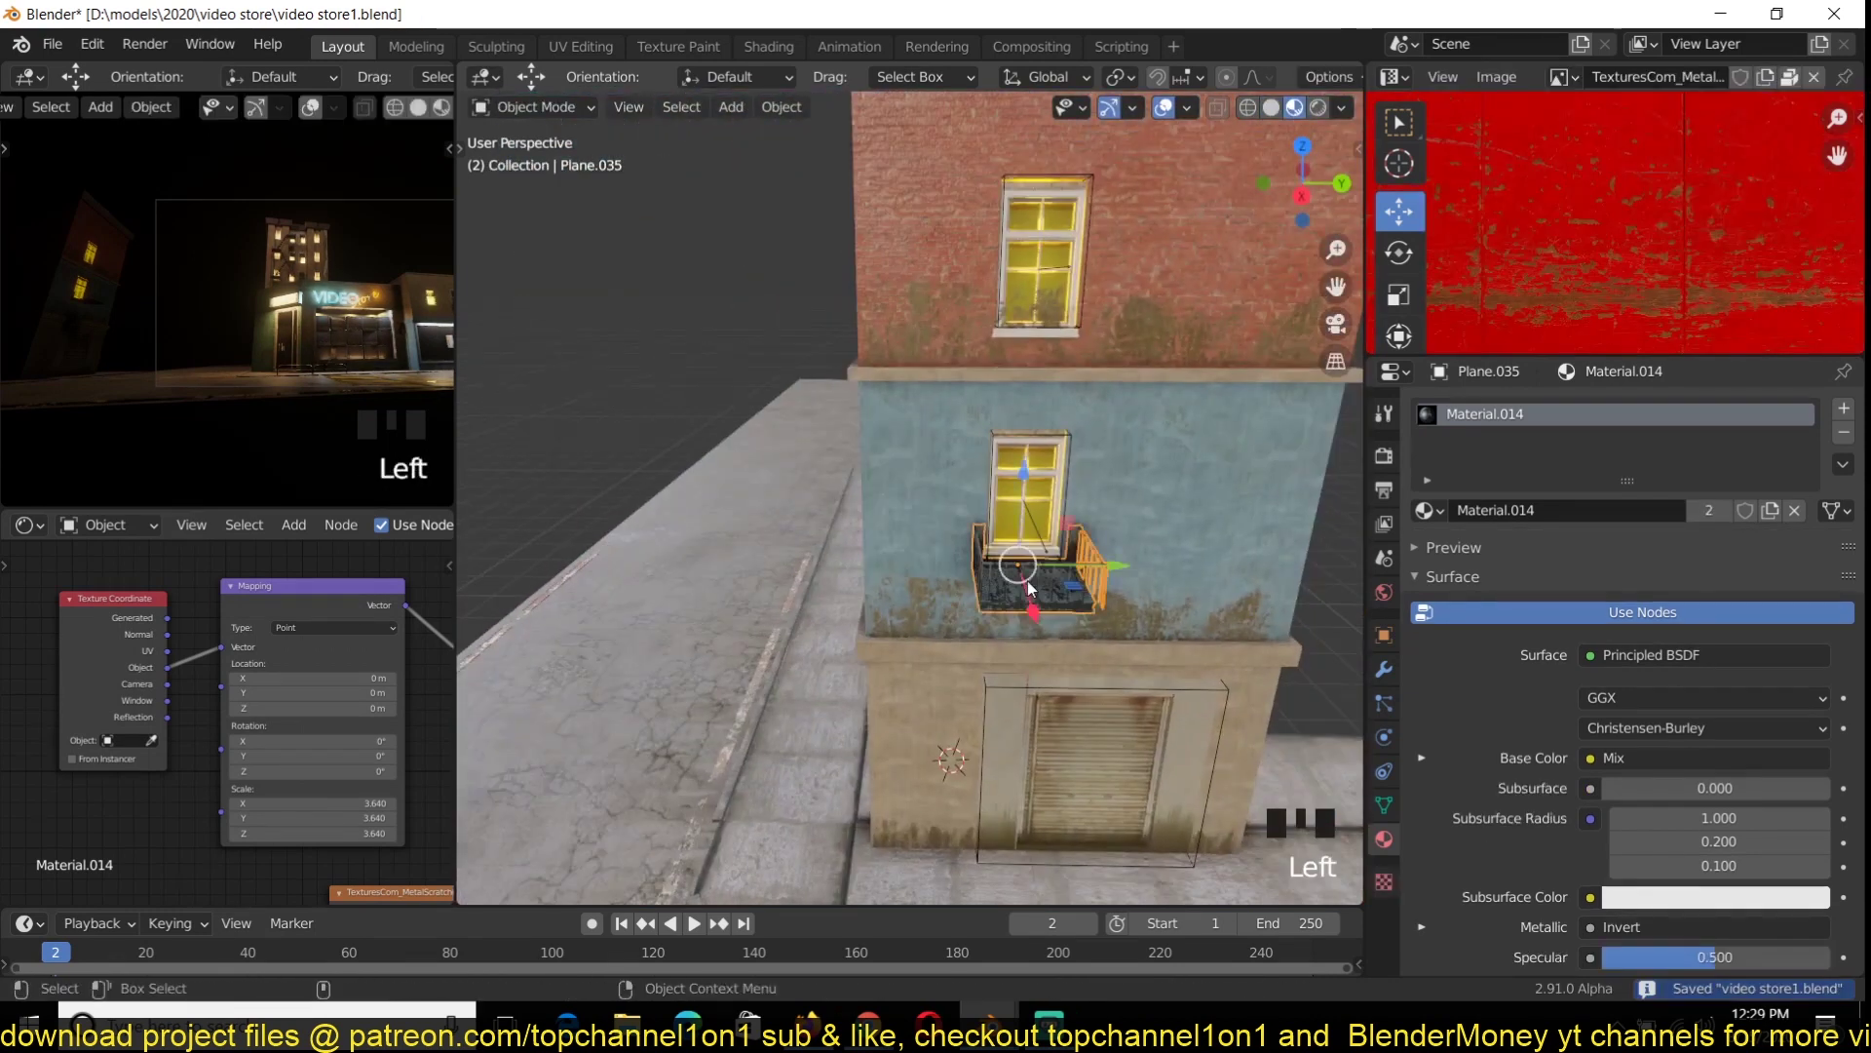
key(grave)
key(grave)
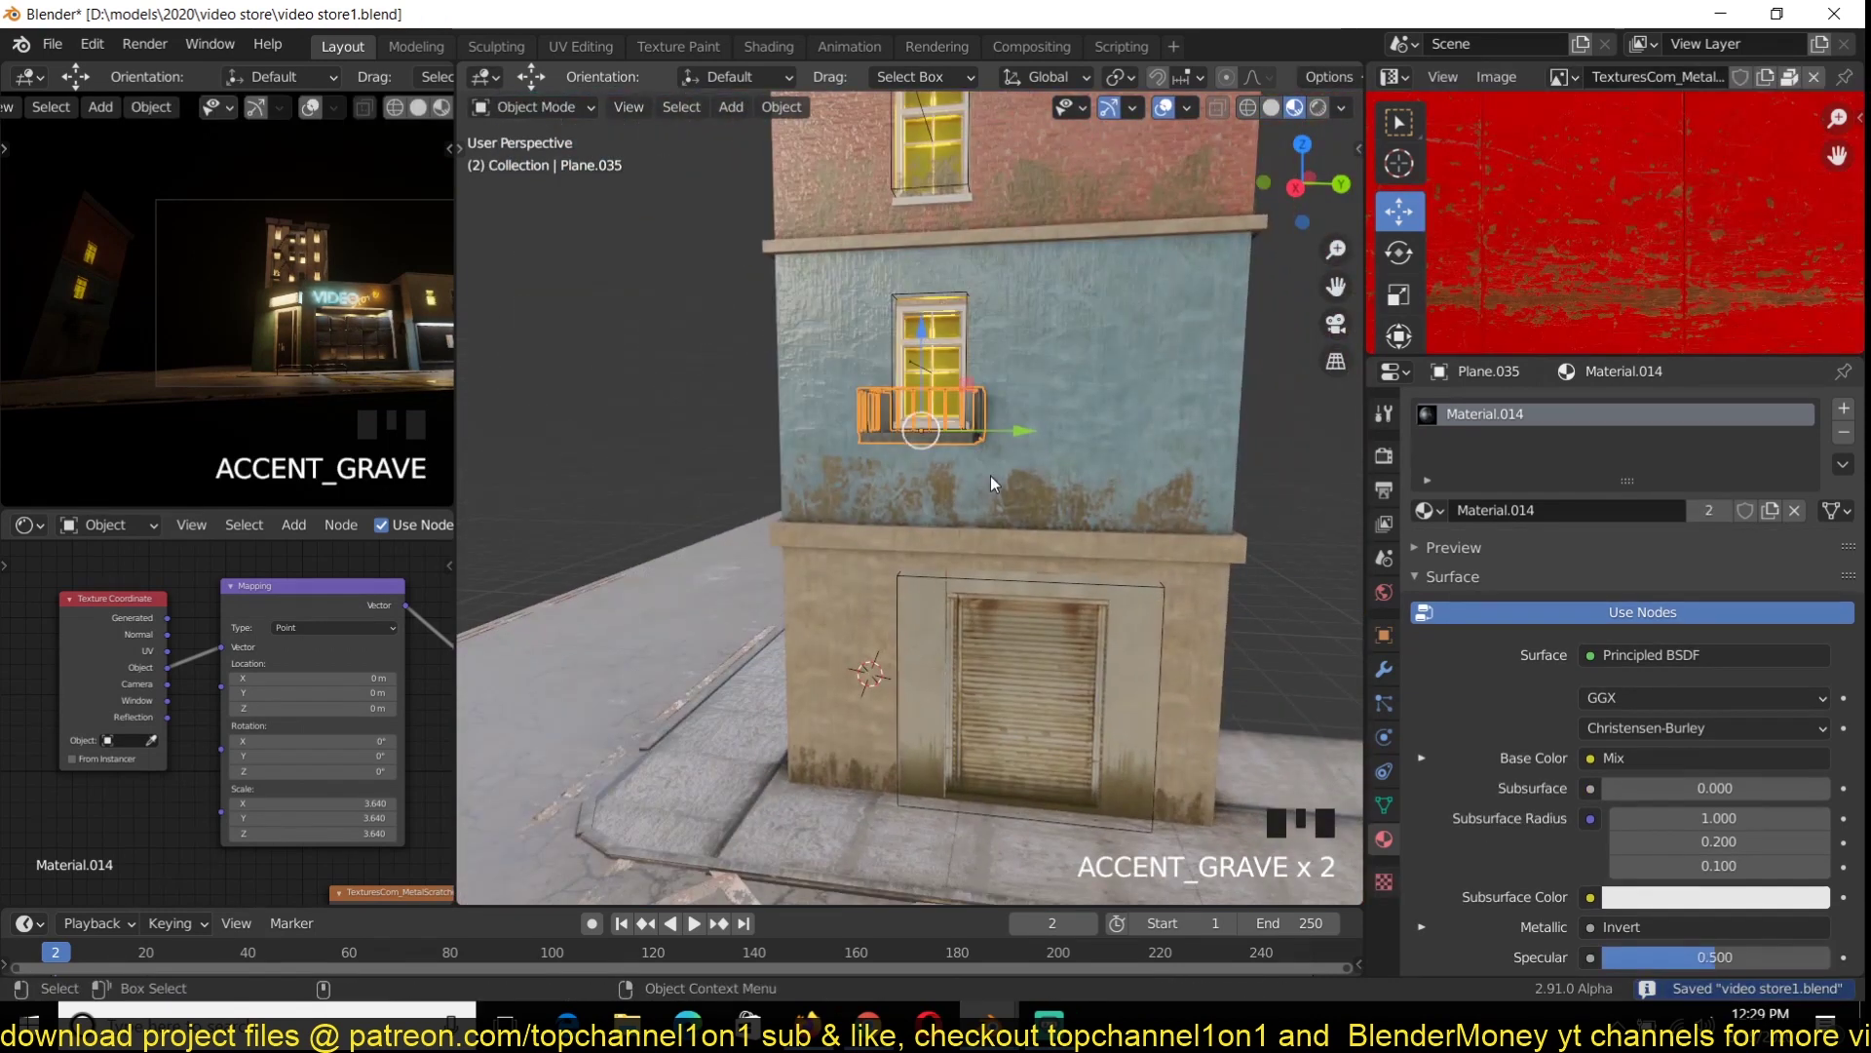
Undo the railing edits made on the balcony mesh
key(Tab)
key(ctrl+z)
key(ctrl+z)
key(ctrl+z)
key(ctrl+z)
key(ctrl+z)
key(ctrl+z)
key(ctrl+z)
key(ctrl+z)
key(ctrl+z)
key(ctrl+z)
key(ctrl+z)
key(ctrl+z)
key(Tab)
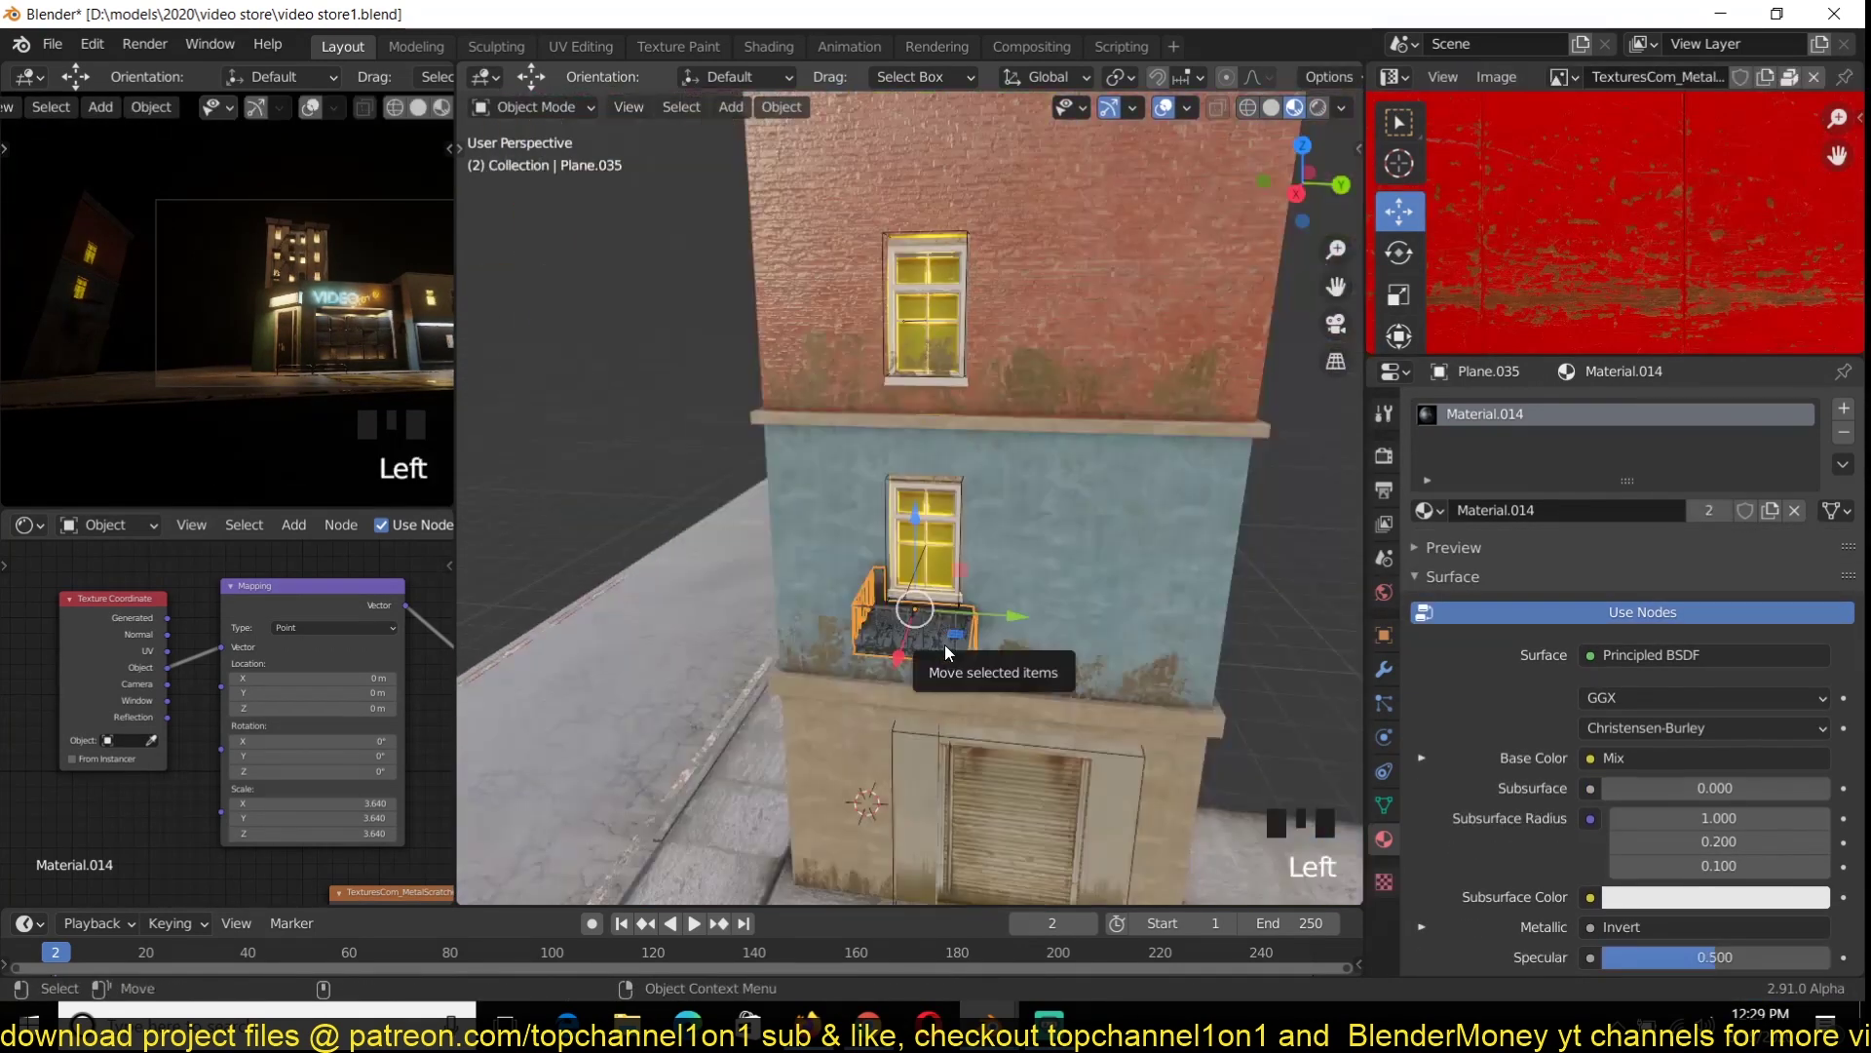
Mirror a linked copy of the balcony along Y to complete it, and copy the joined pair up to the red floor's window
key(alt+d)
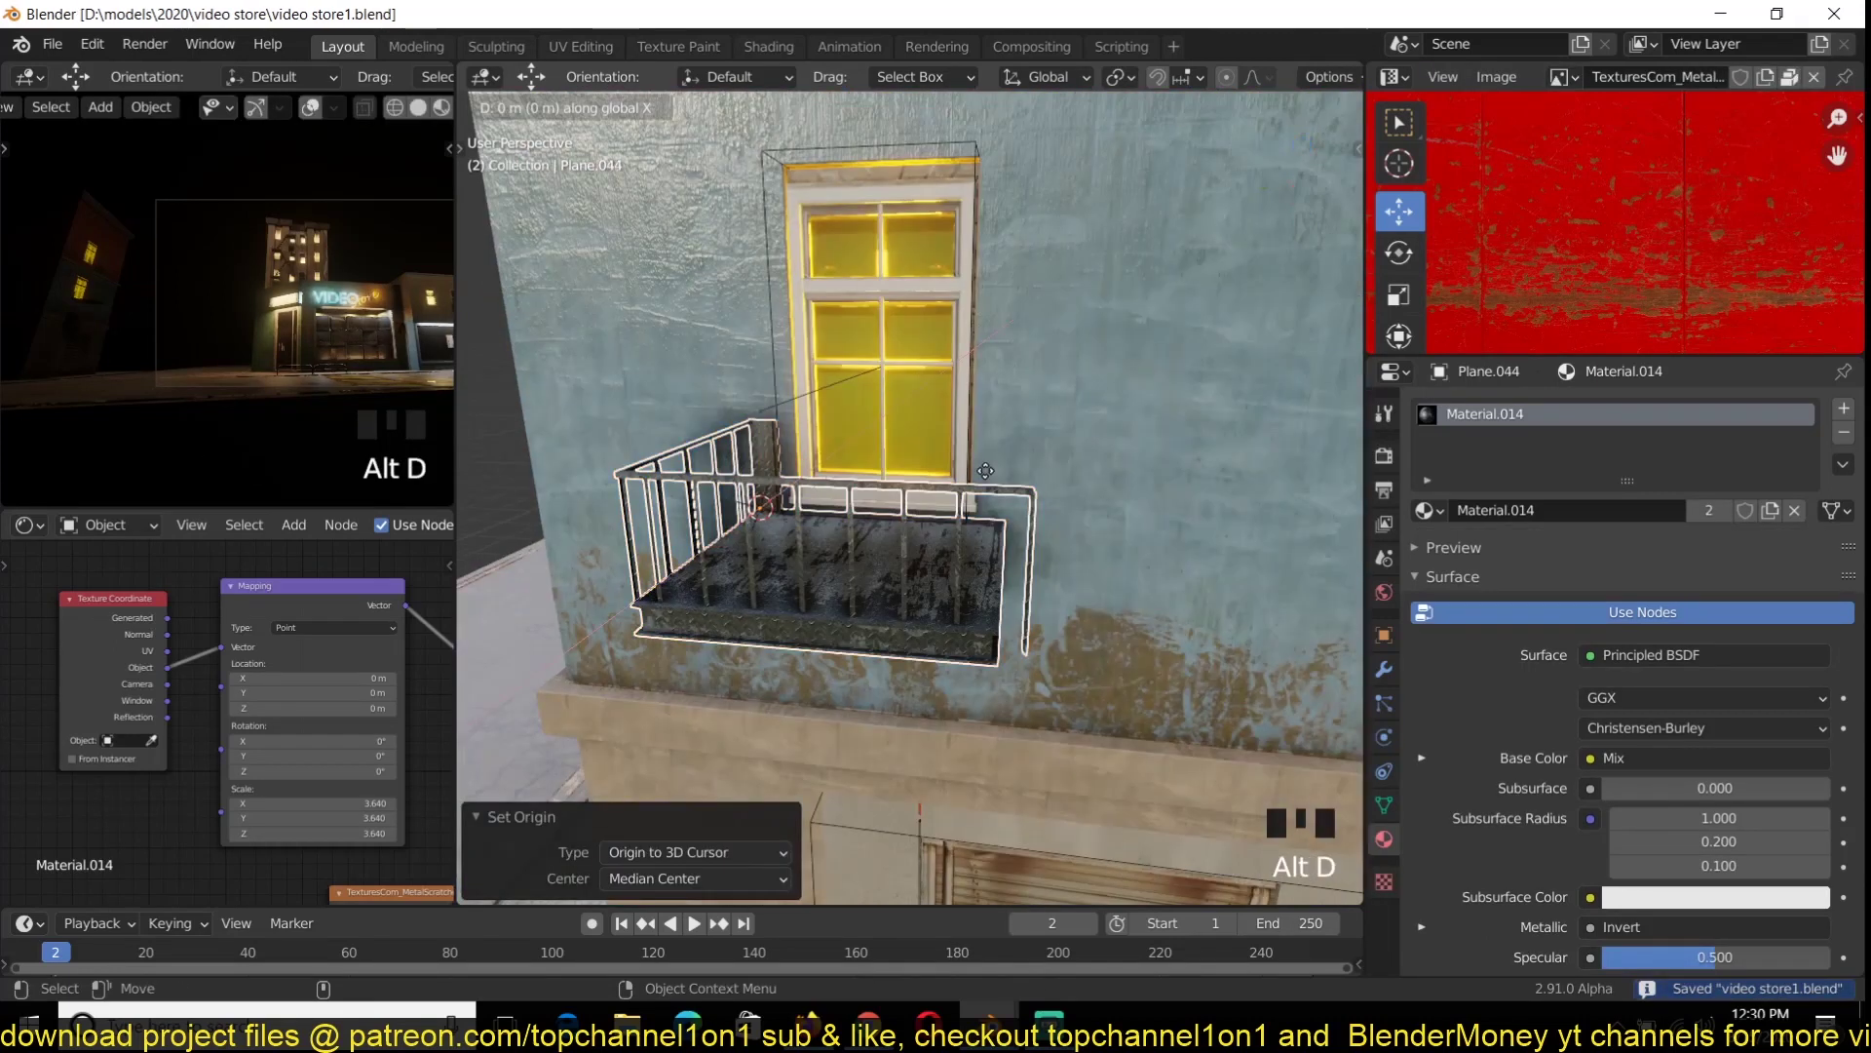
click(986, 470)
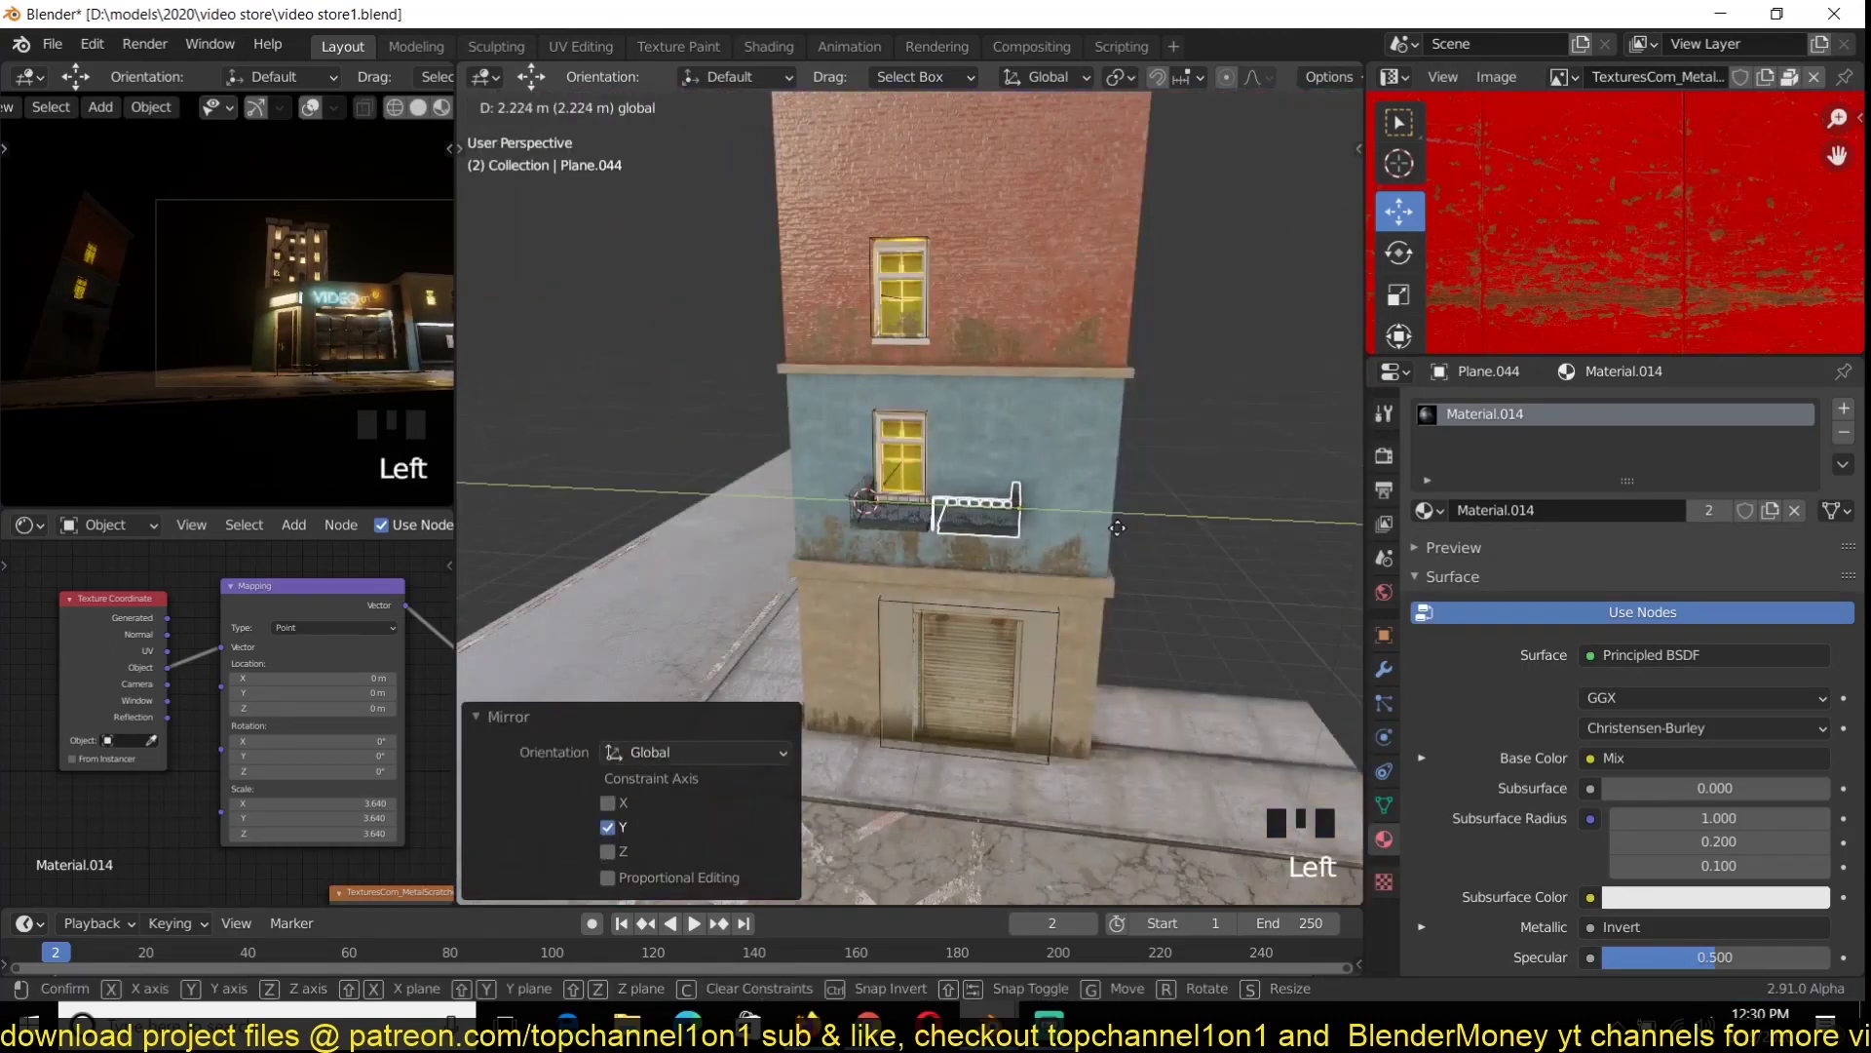
key(alt+a)
shift+click(933, 586)
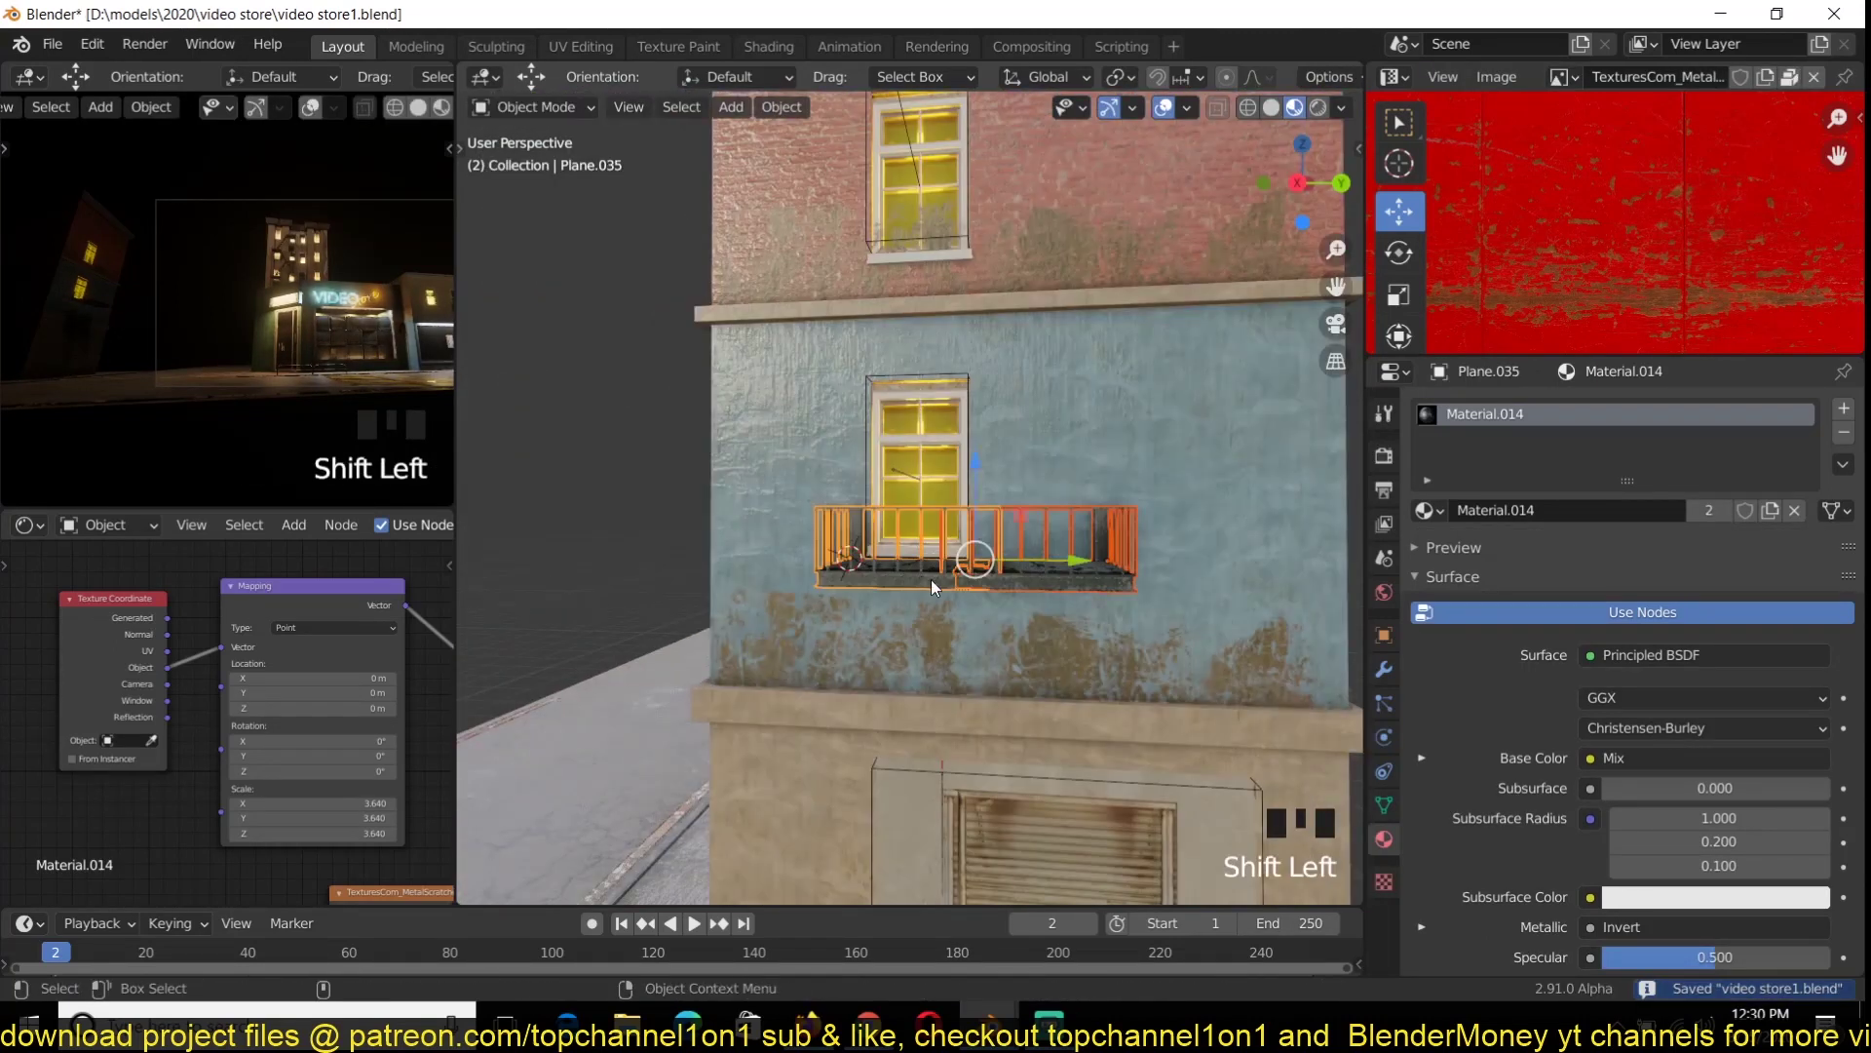
key(ctrl+s)
key(grave)
Duplicate the store doorway's area light, place it above the small building's shutter door and rotate it 90° about Z
scroll(1056, 396, down, 6)
middle_drag(1056, 397, 914, 537)
click(1169, 589)
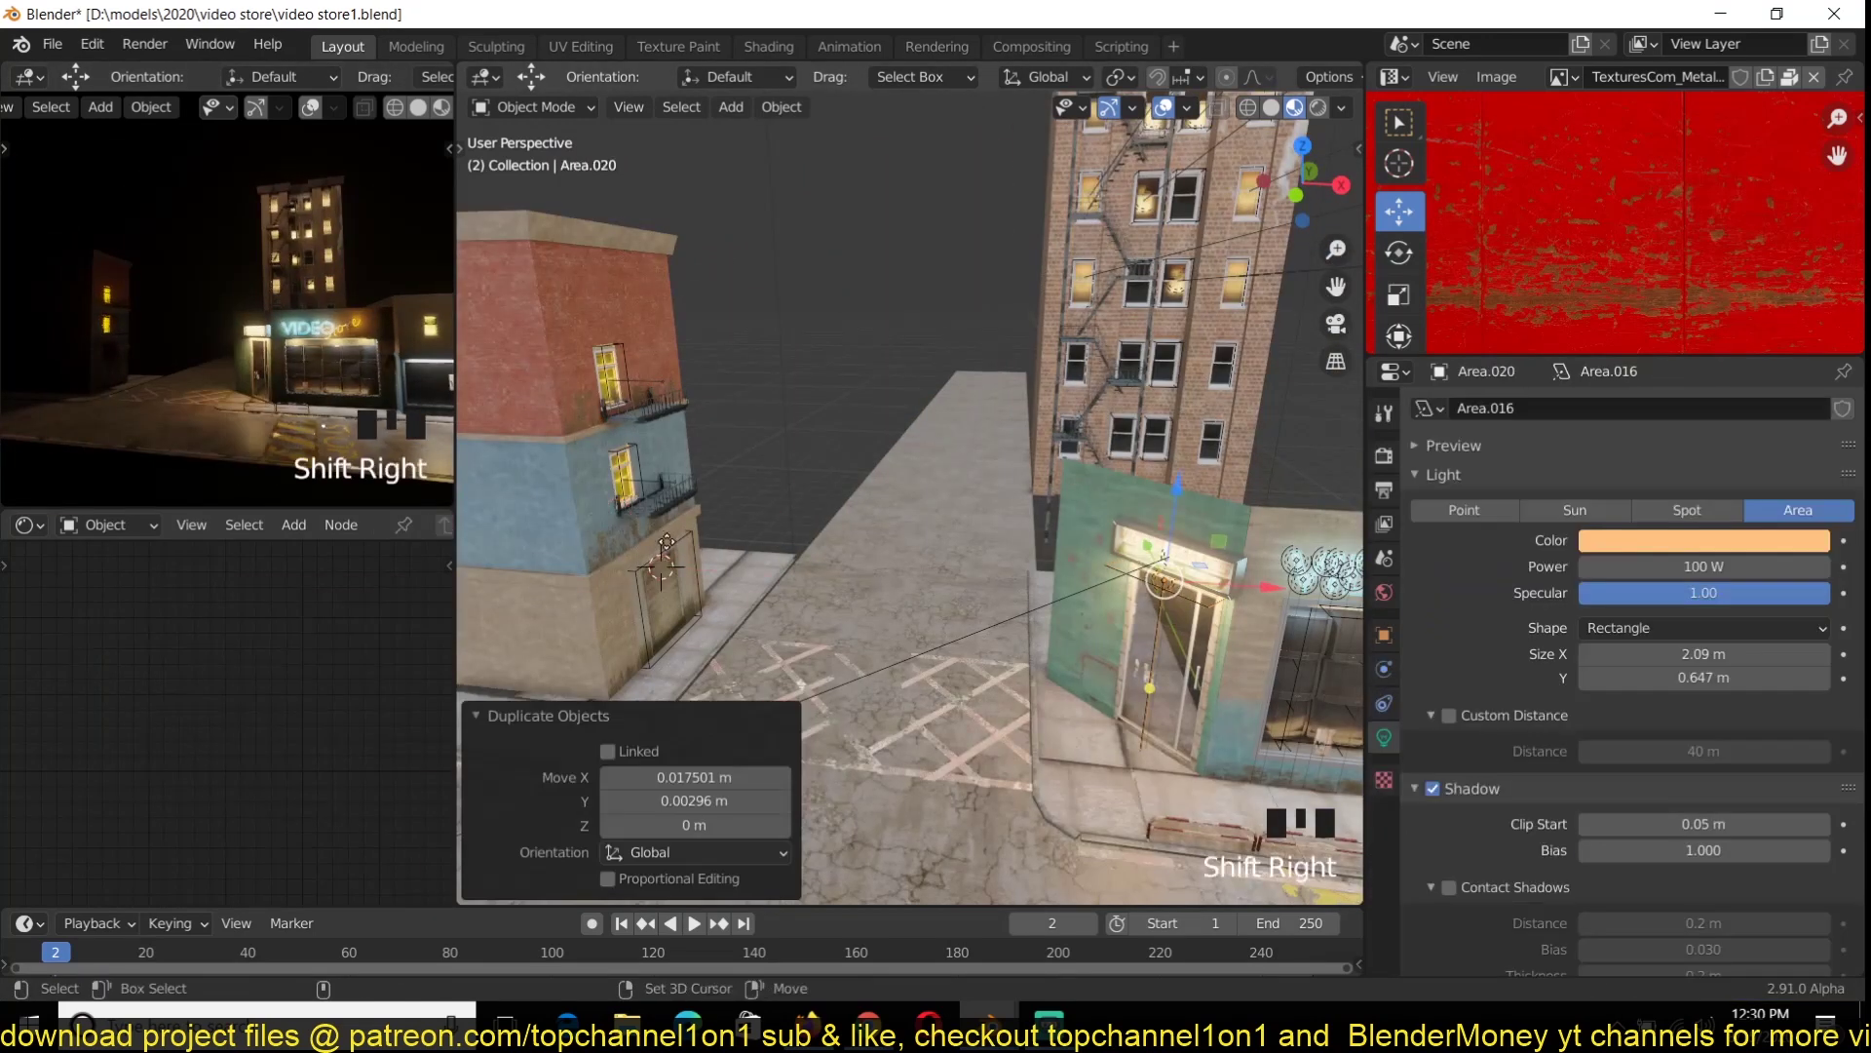
key(shift+s)
key(KP_Decimal)
scroll(906, 525, down, 4)
key(Return)
key(grave)
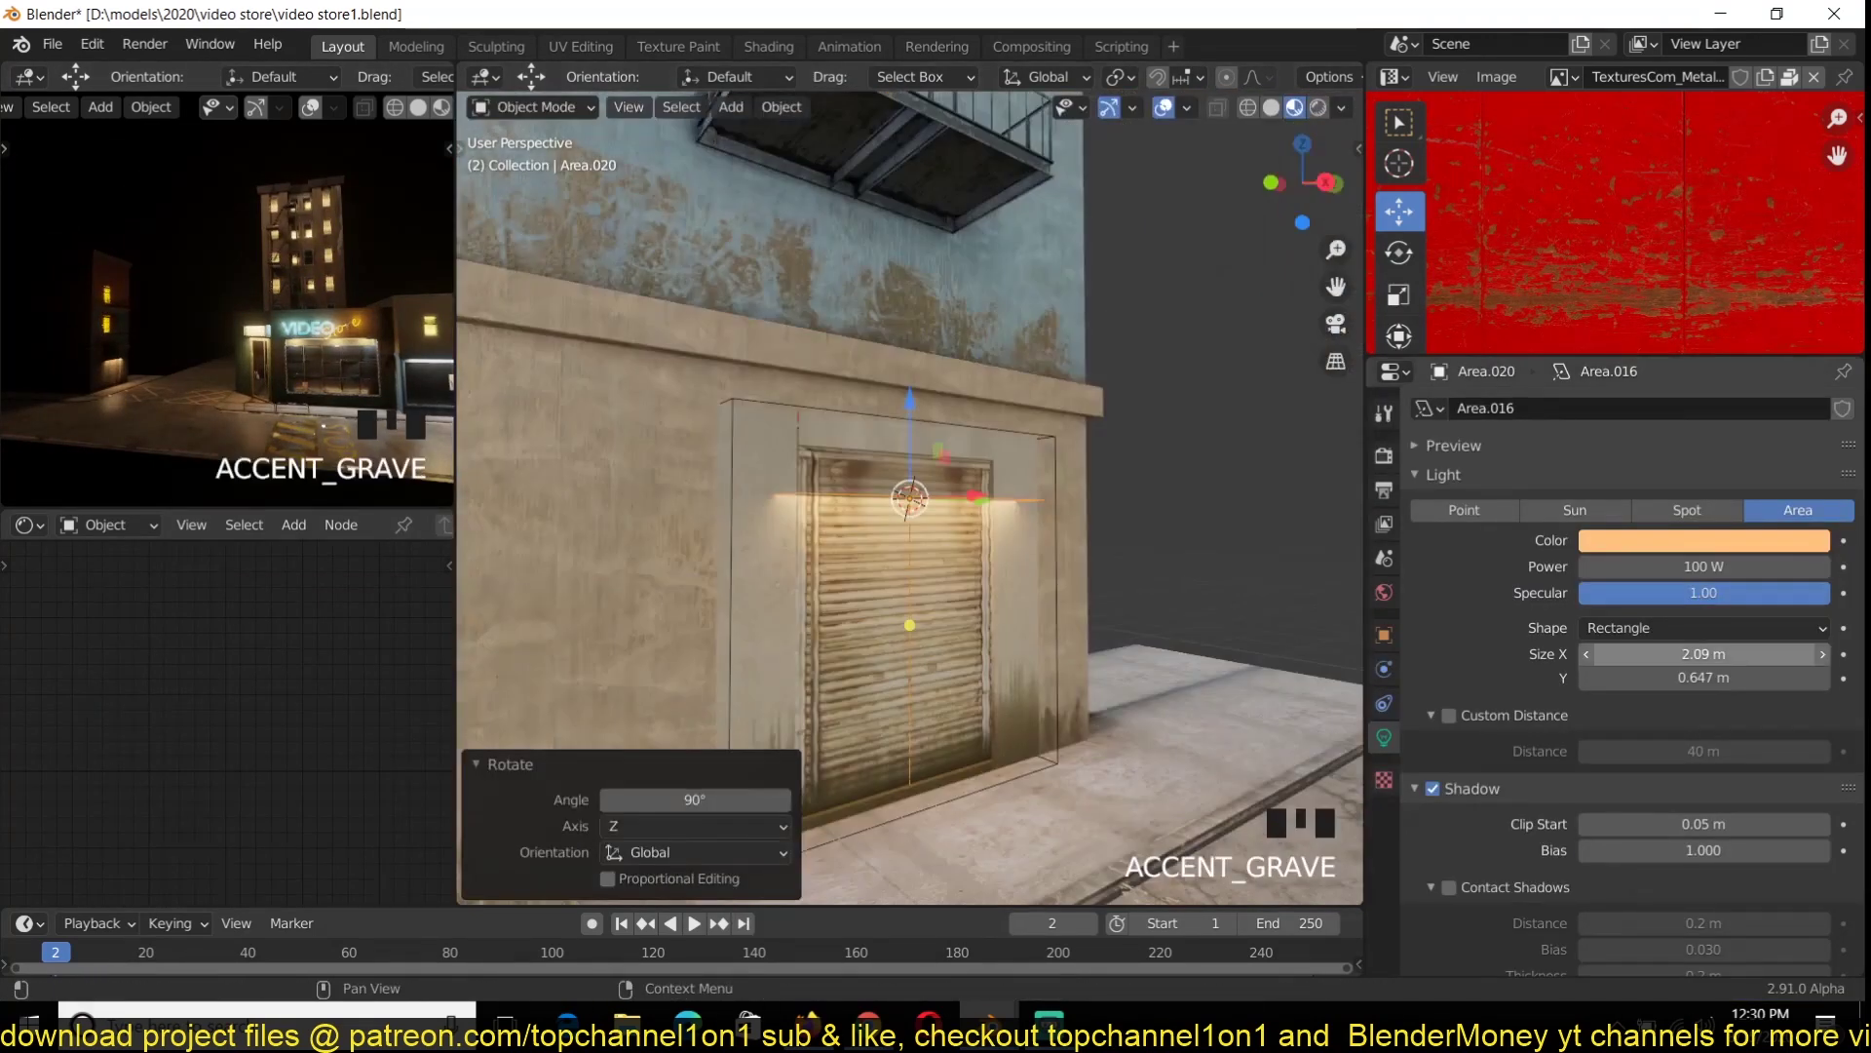
drag(910, 387, 910, 349)
key(grave)
key(grave)
Add a point light beneath the red floor's balcony
middle_drag(1077, 477, 944, 655)
scroll(943, 509, down, 2)
shift+right_click(884, 164)
key(shift+a)
mouse_move(877, 322)
click(1012, 323)
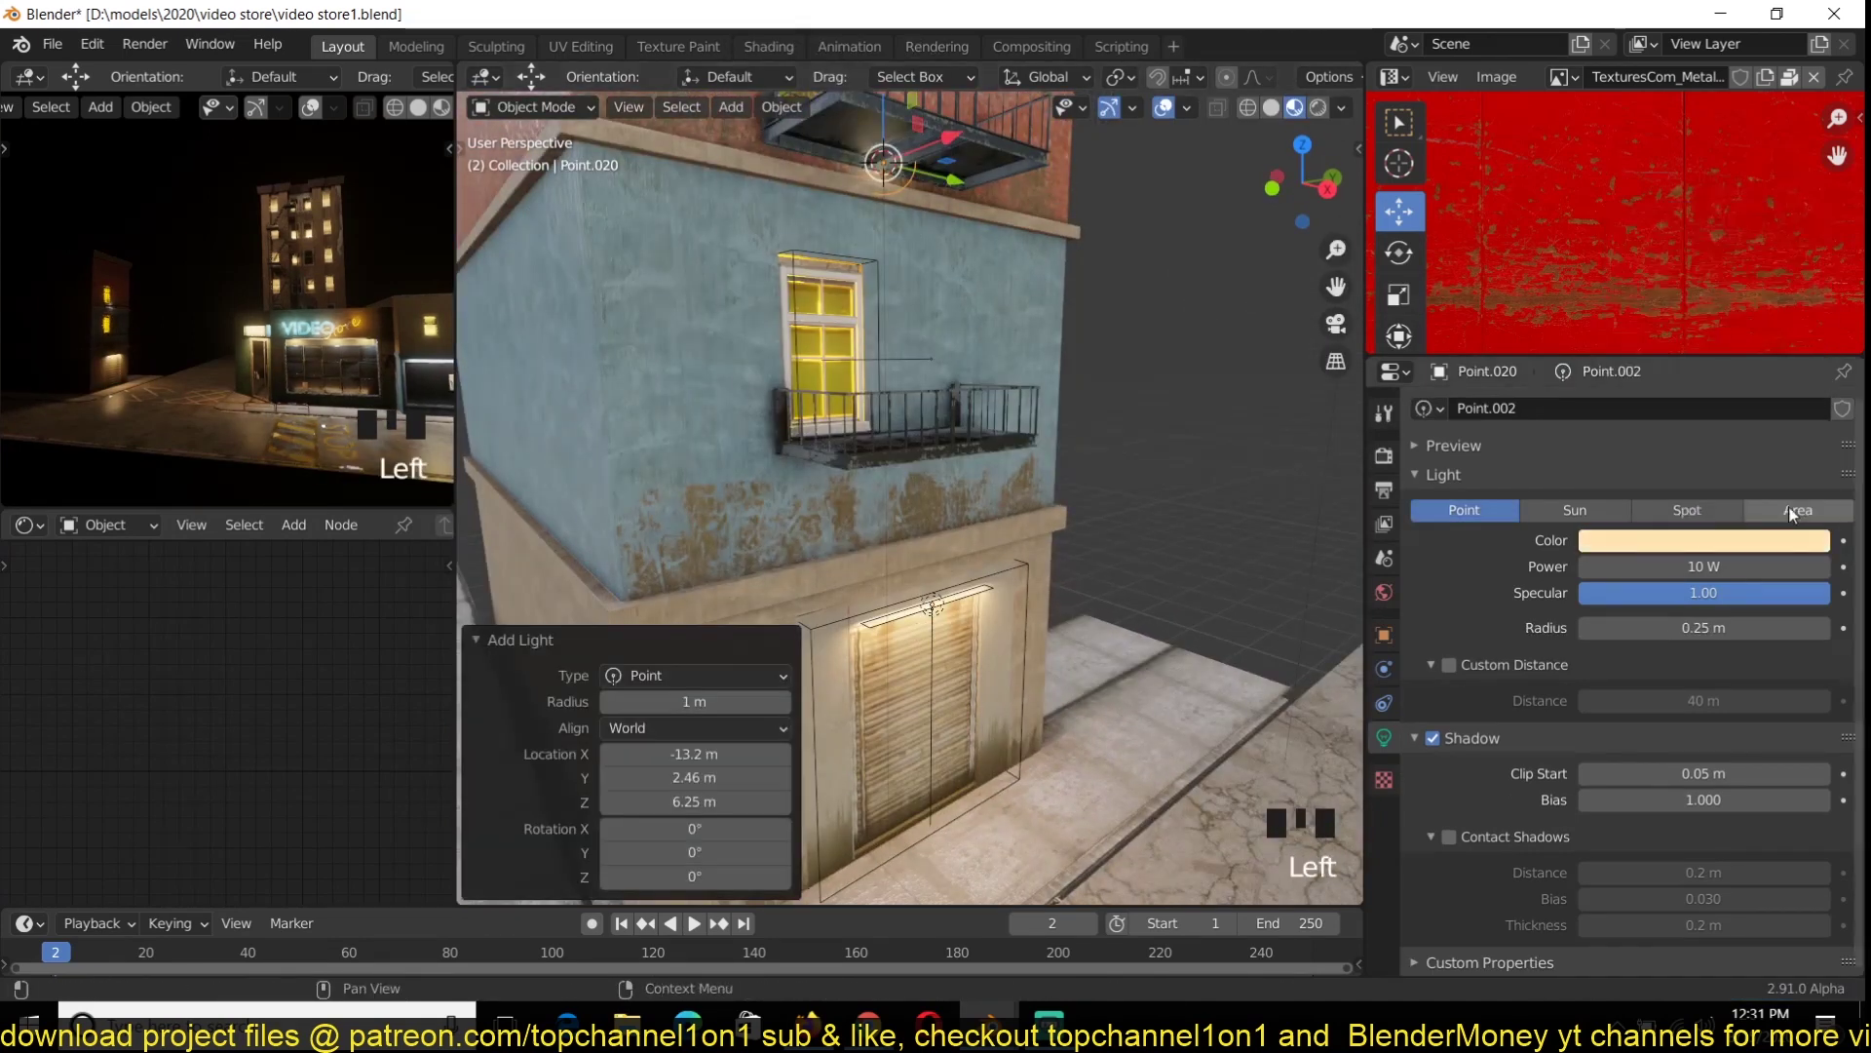
Turn the light into a pale orange 100 W area light above the blue floor's window and copy it above the red floor's window
click(1791, 511)
key(grave)
drag(855, 142, 816, 177)
click(1706, 540)
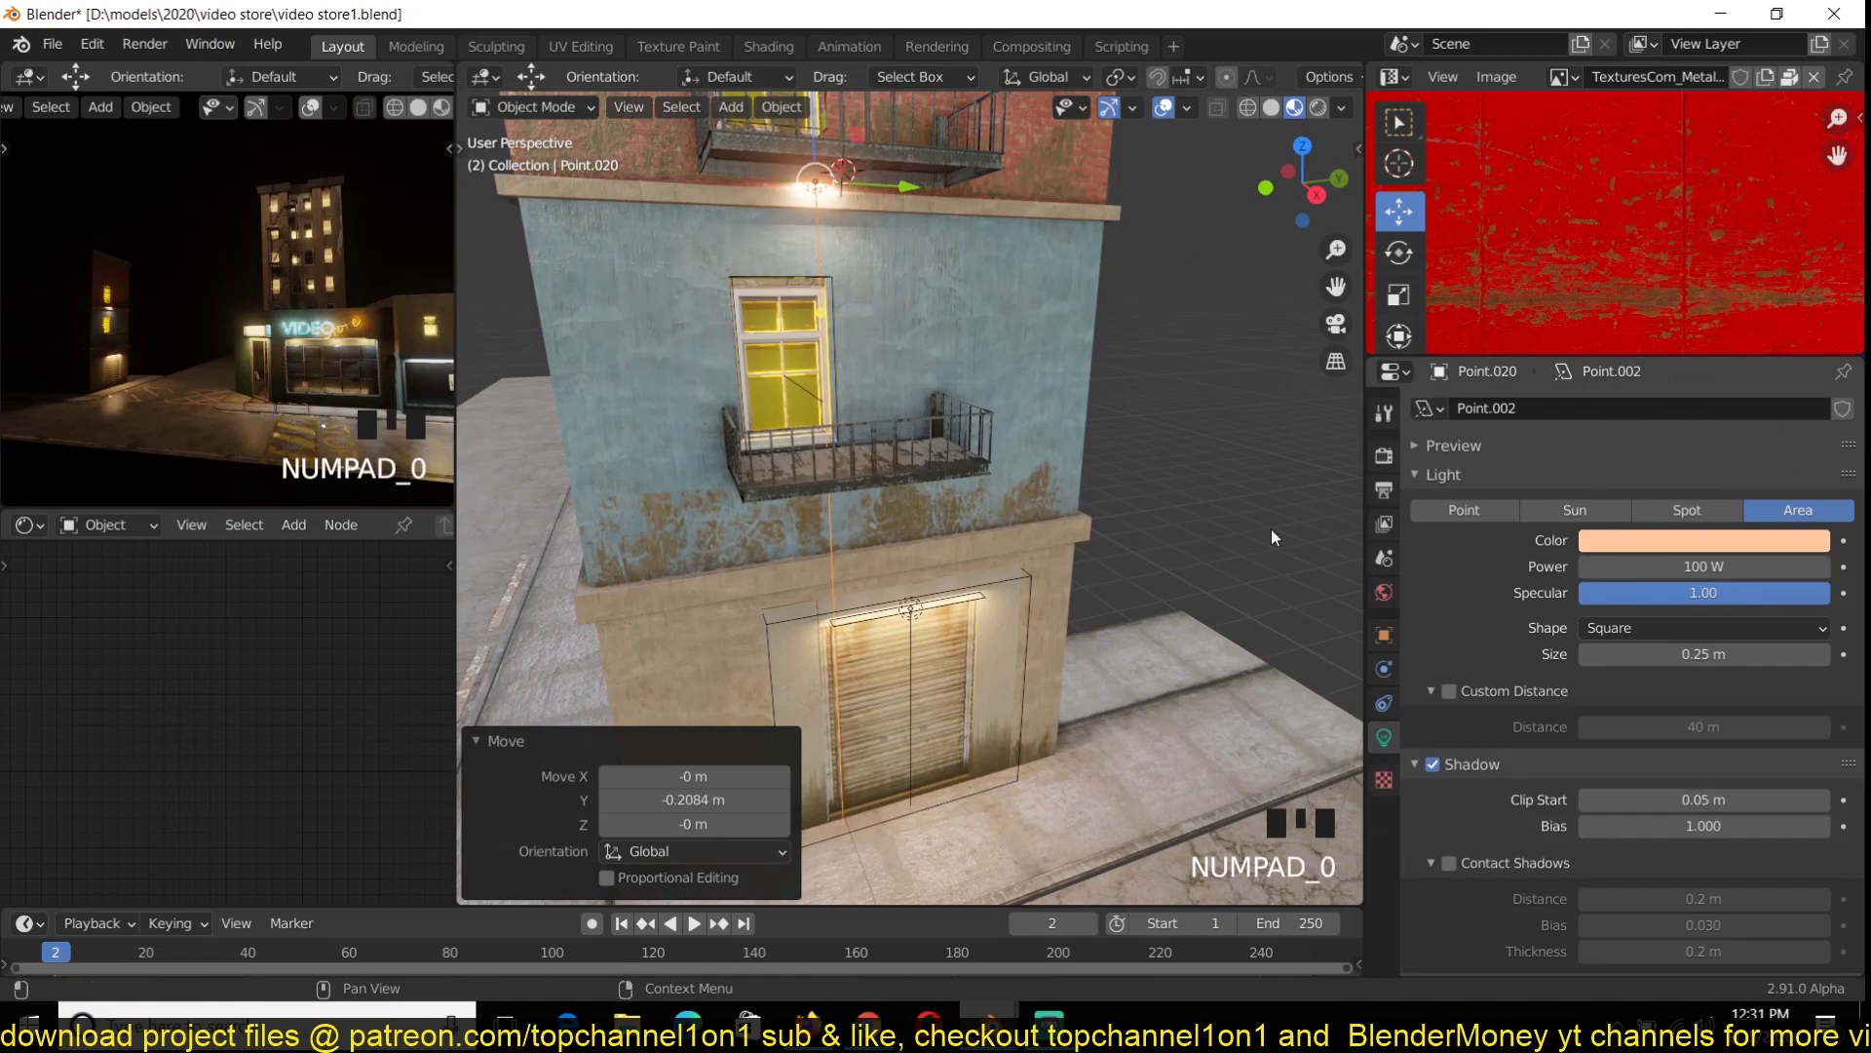
scroll(902, 562, down, 2)
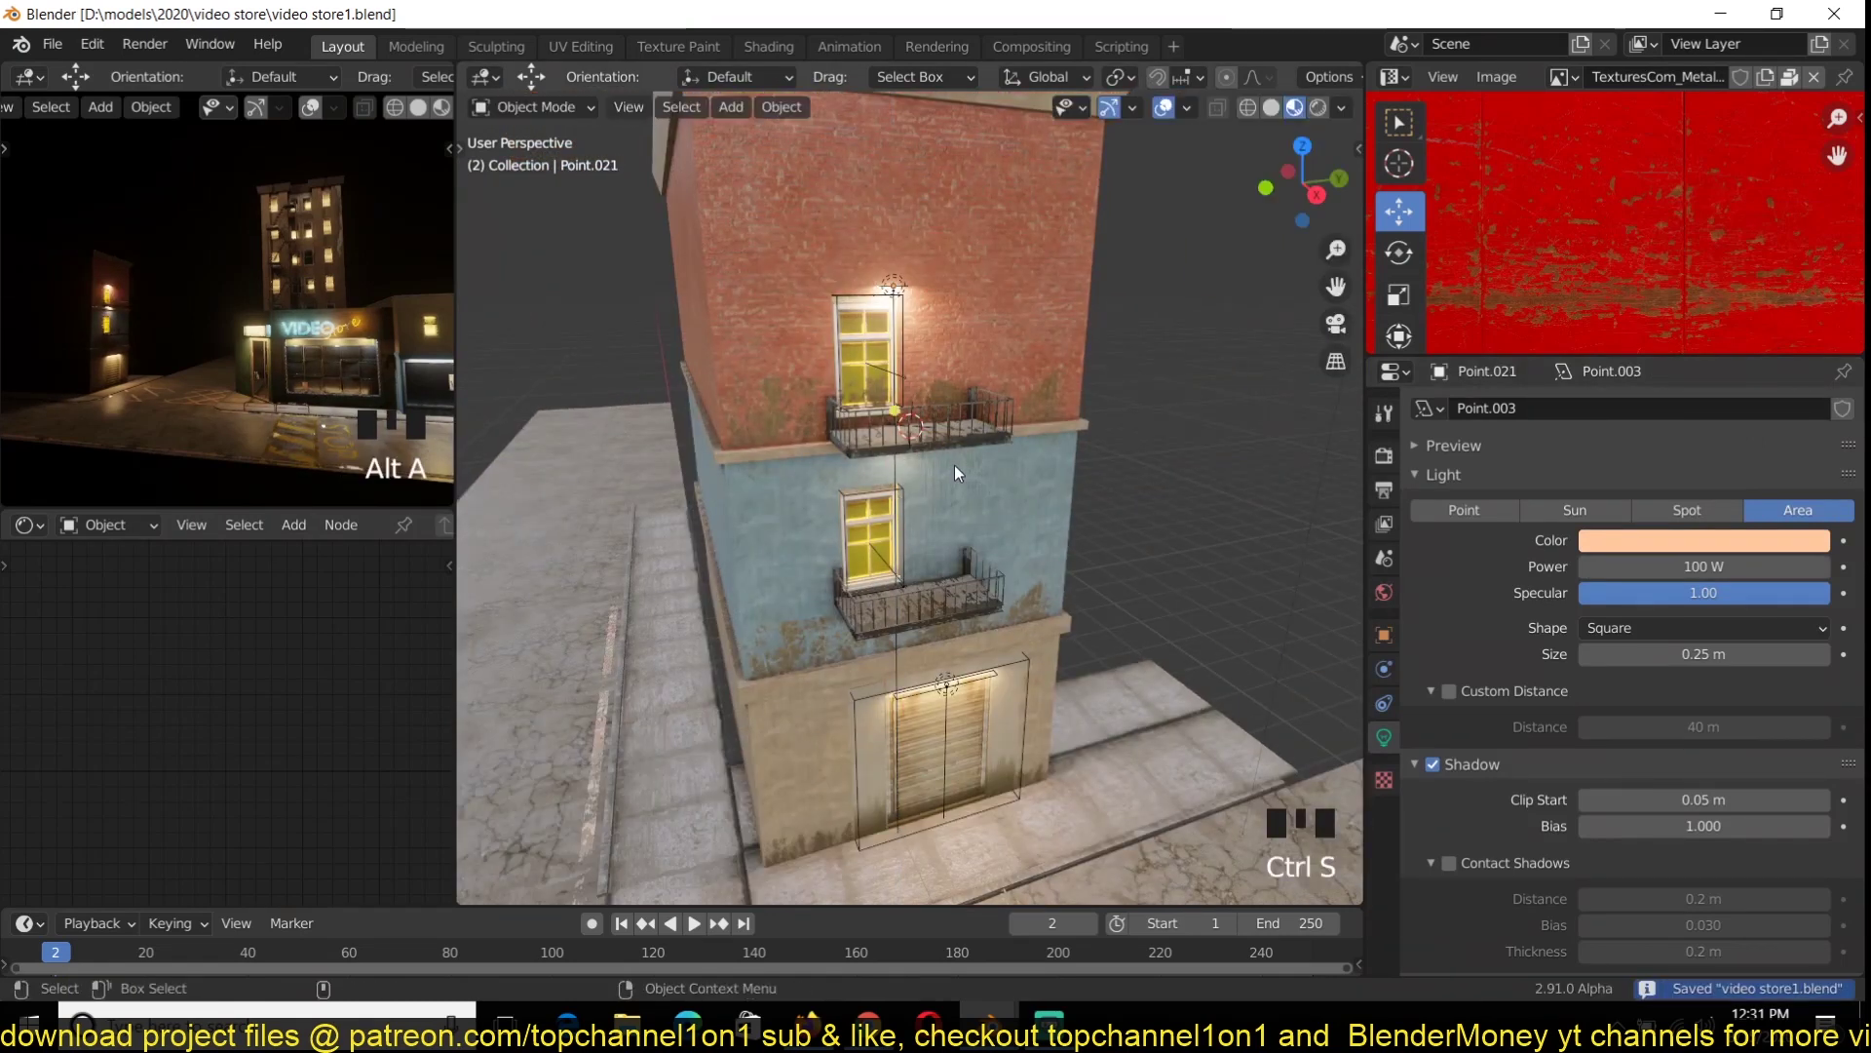
Duplicate the whole brick apartment tower in wireframe top view, rotate the copy -90° about Z and place it across the side street
scroll(873, 570, down, 3)
middle_drag(873, 570, 1203, 522)
key(grave)
key(z)
drag(1184, 323, 991, 527)
scroll(1092, 555, up, 1)
shift+click(1136, 571)
key(grave)
middle_drag(1136, 571, 1042, 441)
key(grave)
drag(1185, 334, 986, 516)
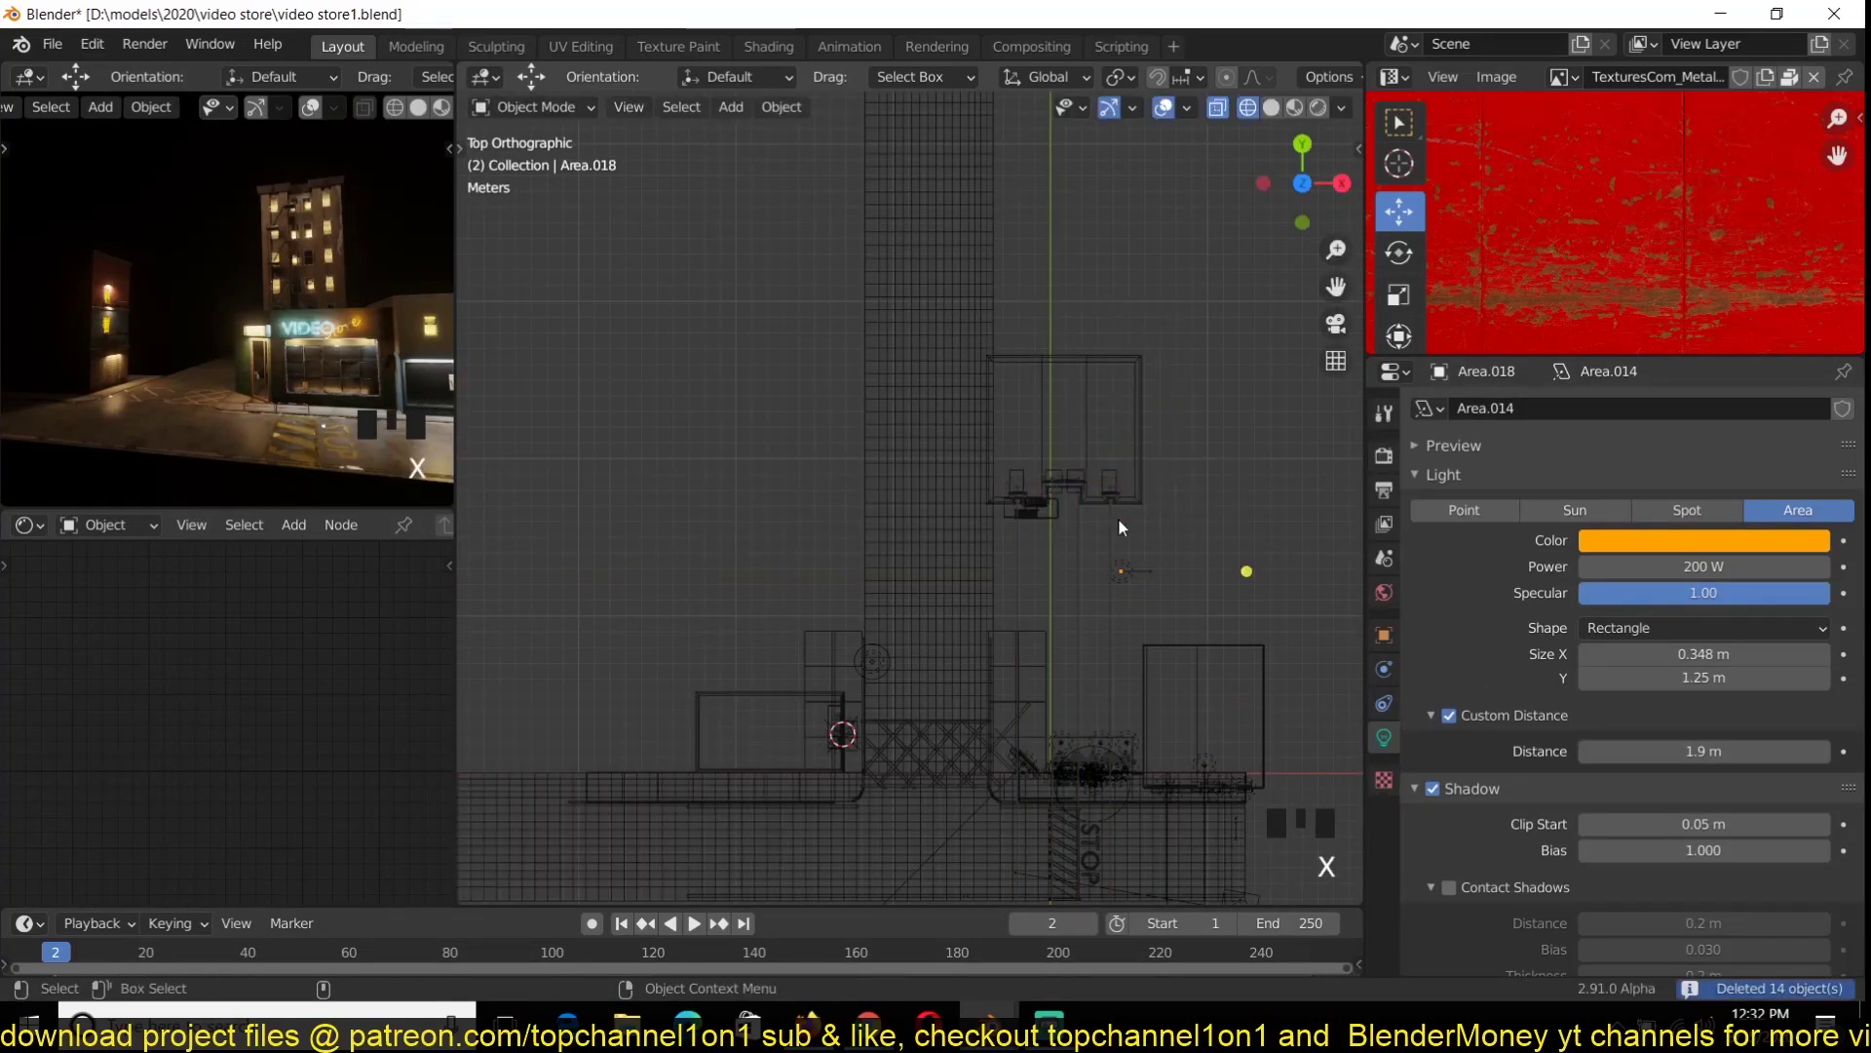
key(shift+g)
click(1131, 531)
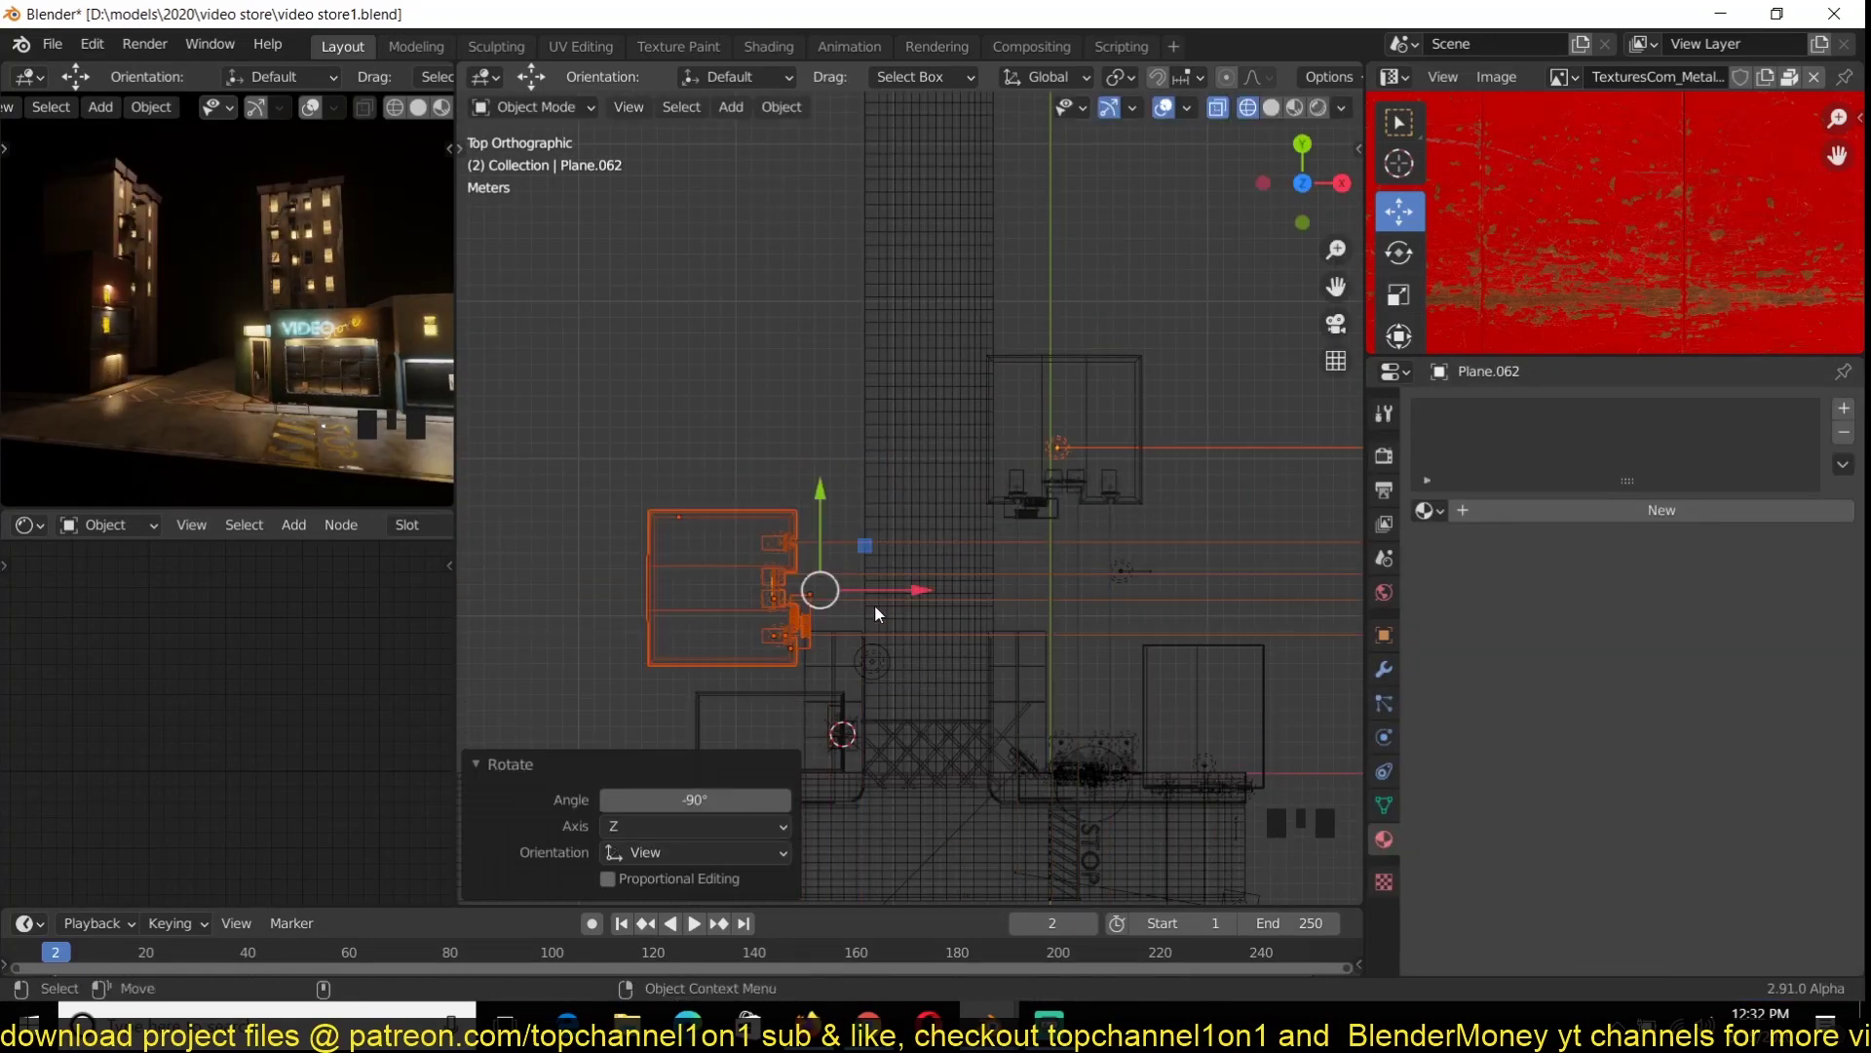
Adjust the tower copy's position behind the small building so it fronts the side street, and save the file
drag(847, 578, 847, 575)
key(z)
middle_drag(984, 618, 896, 488)
key(ctrl+z)
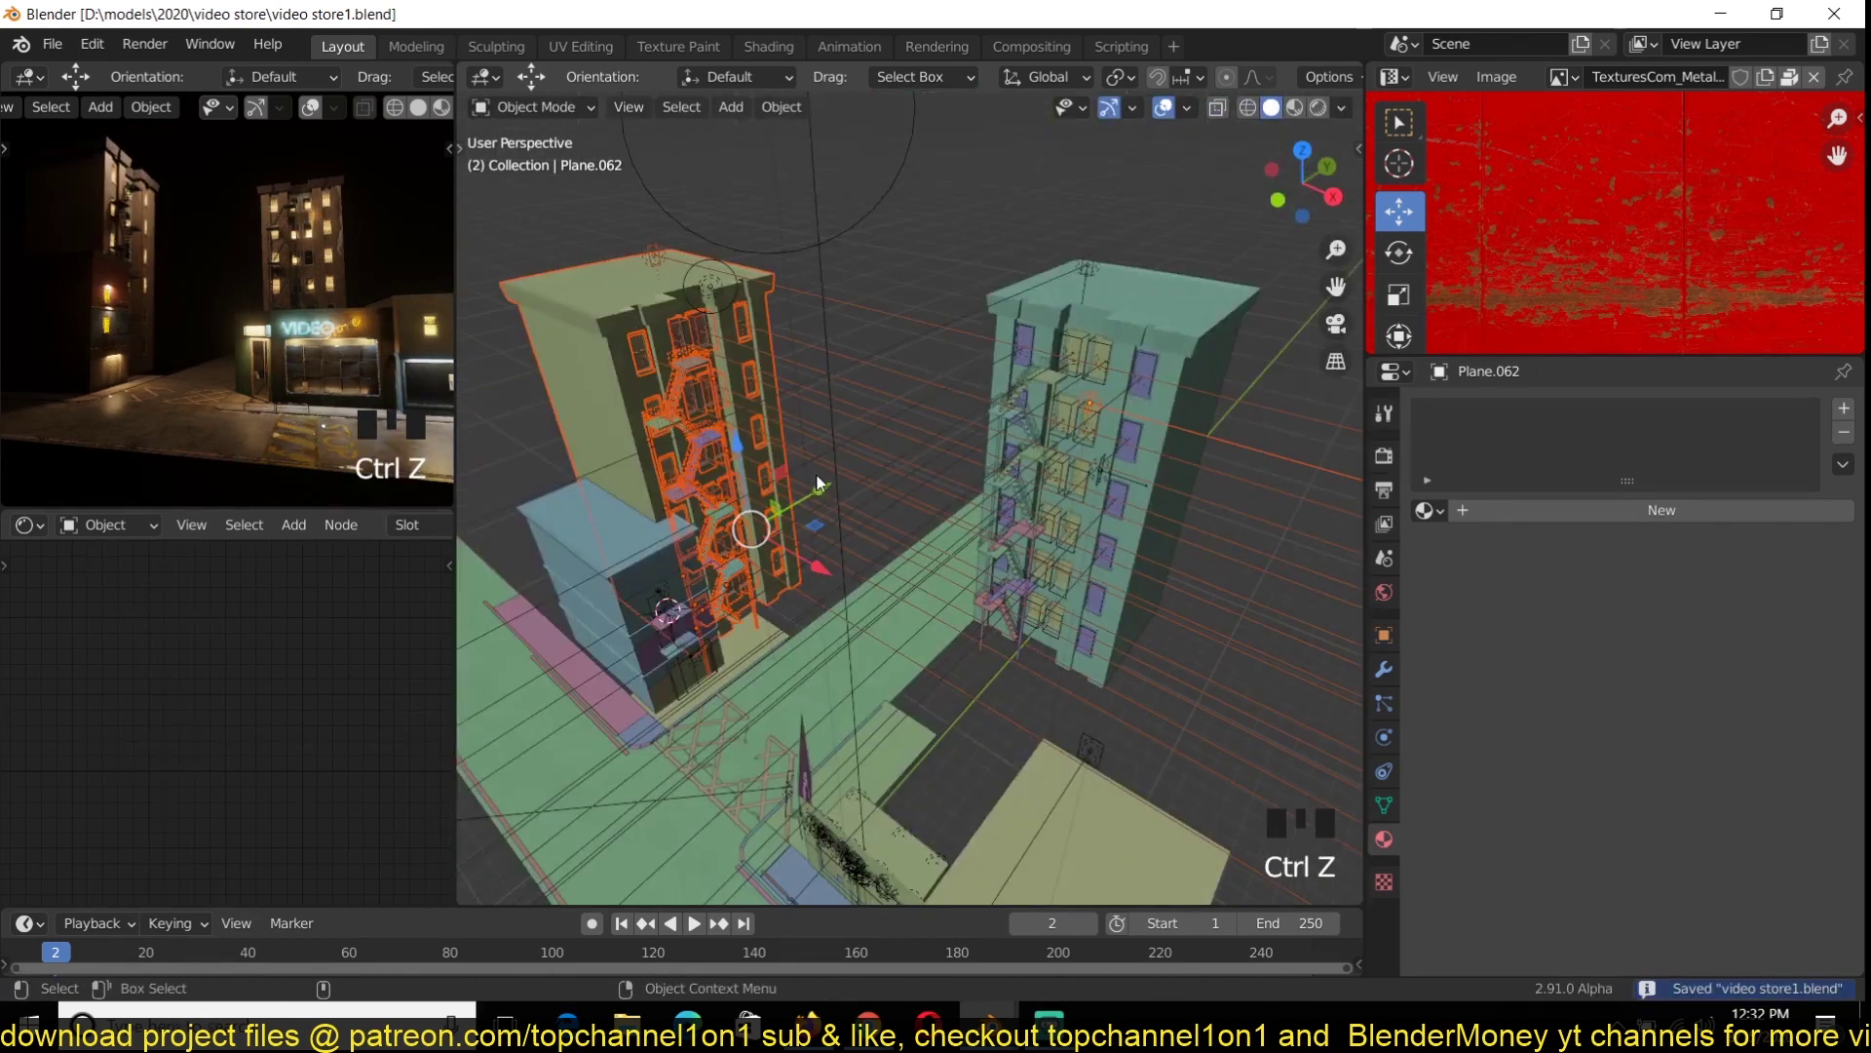
drag(819, 488, 836, 478)
click(926, 341)
key(z)
mouse_move(897, 429)
middle_down()
mouse_move(1050, 346)
mouse_move(940, 390)
middle_up()
key(ctrl+s)
Set the side street sidewalk's array count to 10, and give the curb a 13-count array with relative offset Y 1.000
click(932, 671)
click(1384, 669)
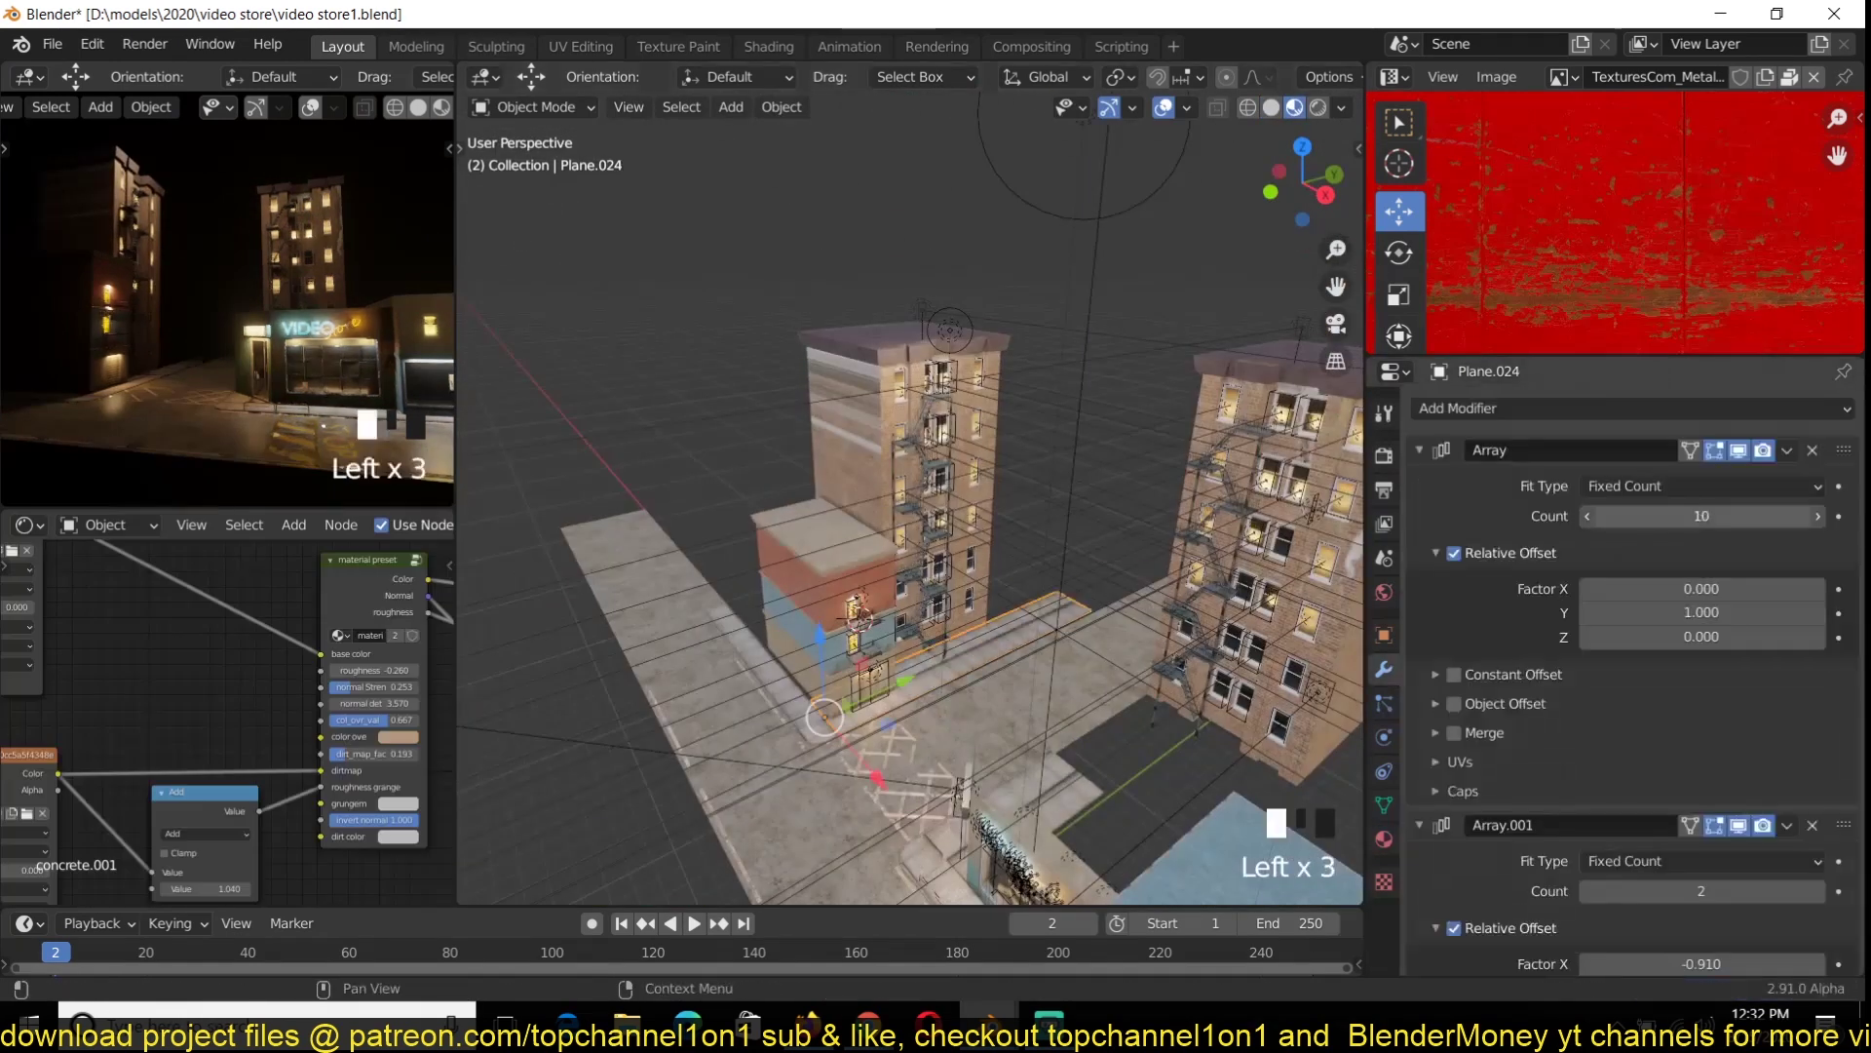
click(849, 699)
click(1458, 408)
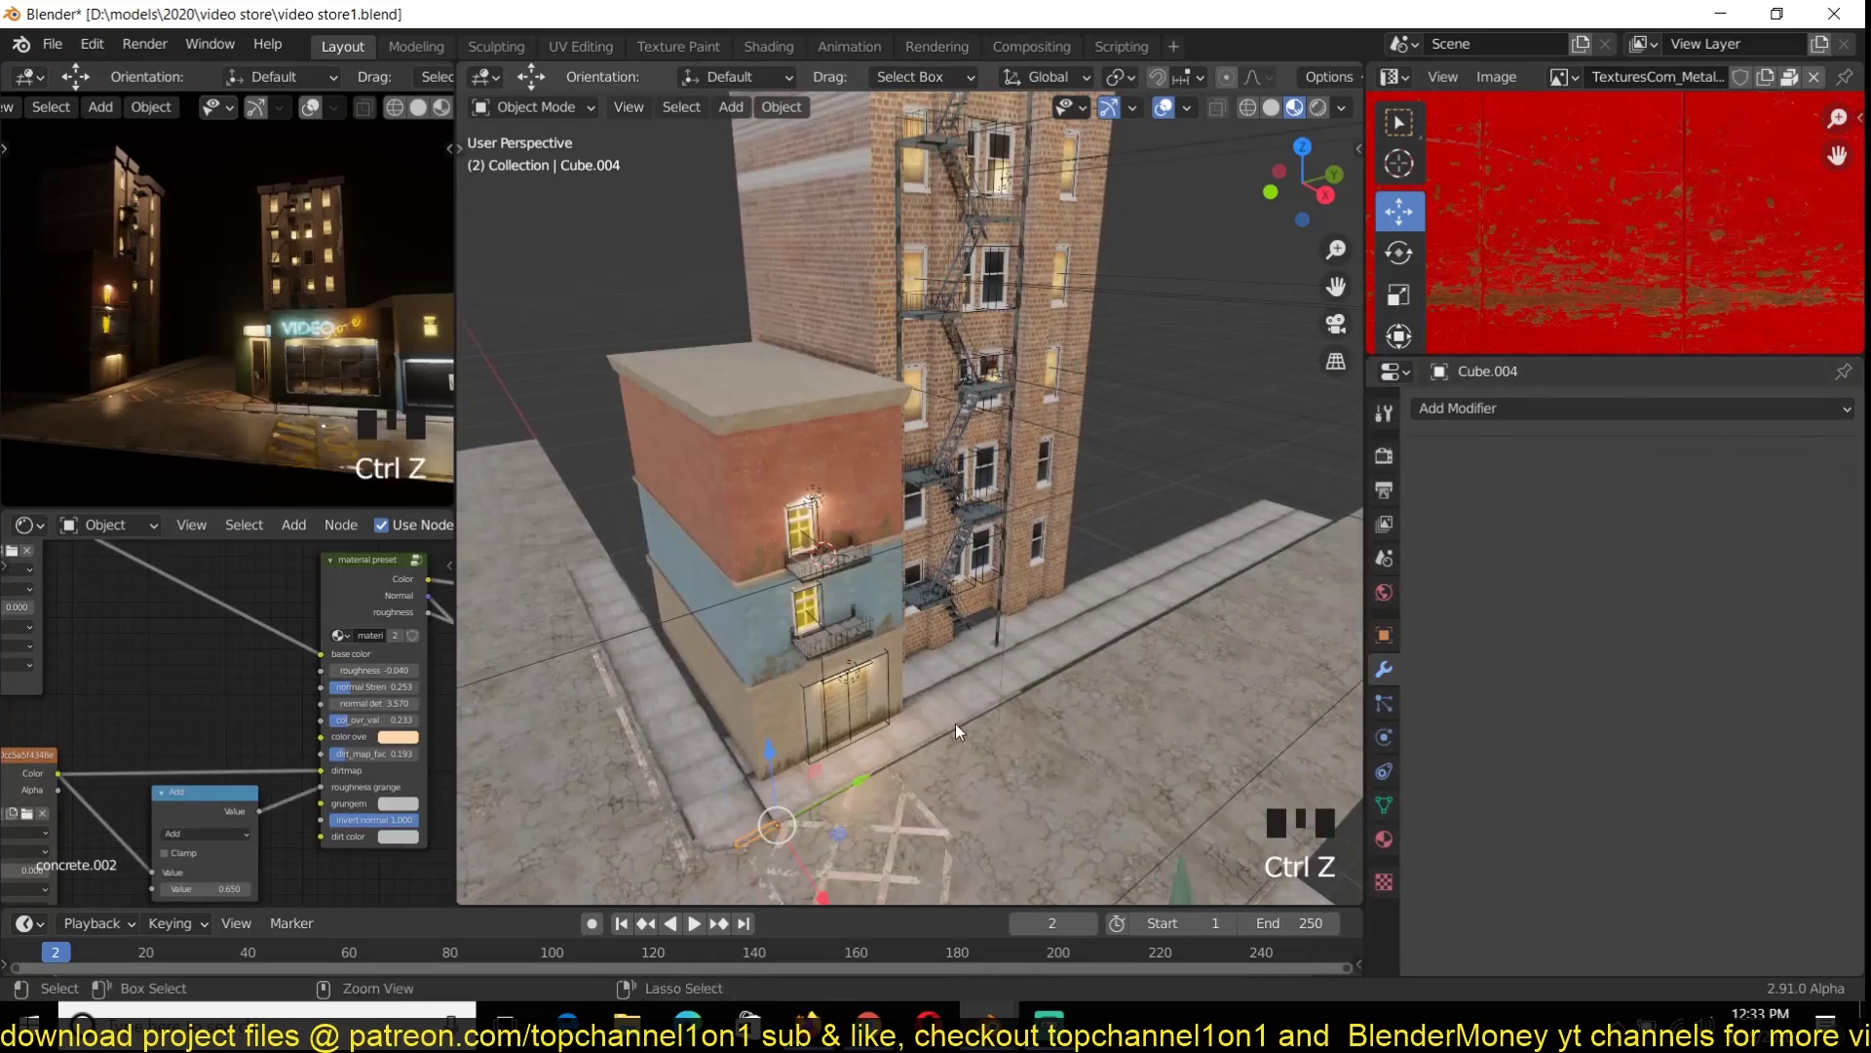
click(1458, 408)
click(1349, 462)
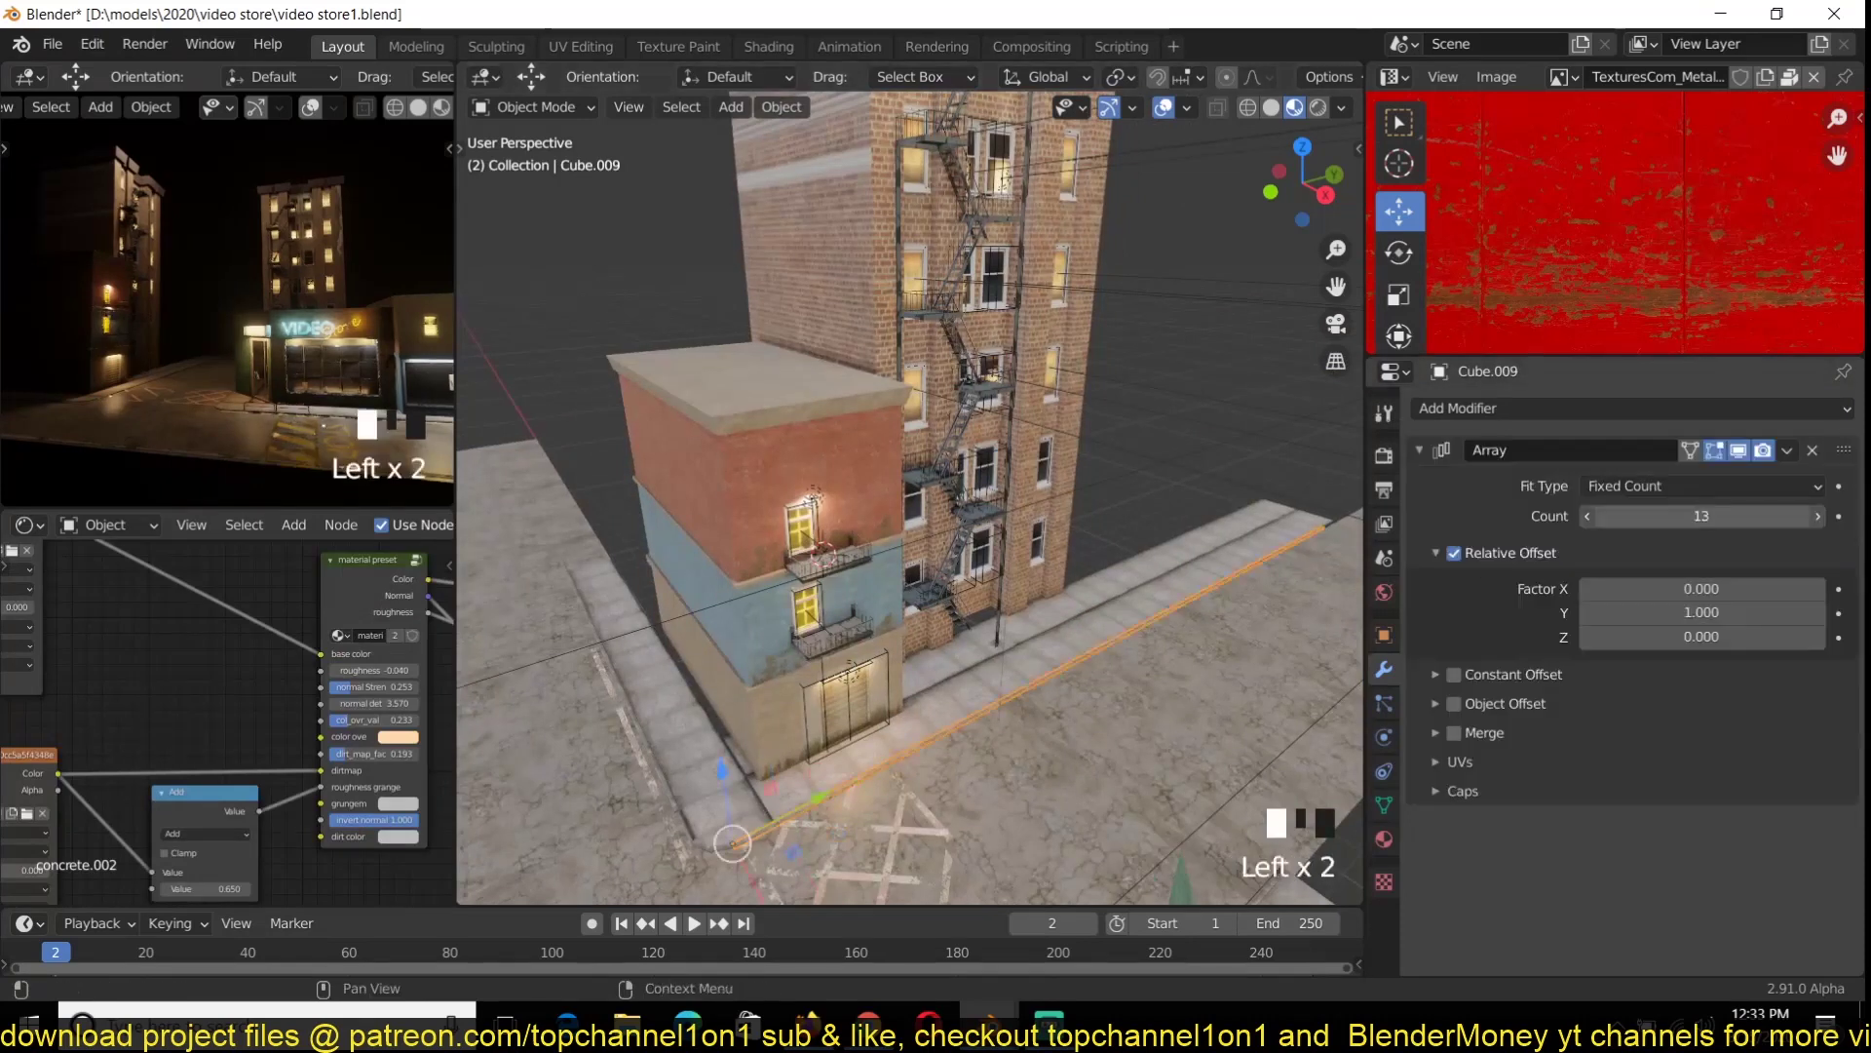
scroll(1004, 533, up, 2)
key(ctrl+s)
Examine the tower copy and the extended sidewalk beside the small building
key(grave)
key(grave)
key(grave)
click(868, 625)
click(765, 635)
click(765, 636)
click(765, 636)
drag(861, 621, 1080, 606)
scroll(1080, 605, down, 2)
Assign the concrete.005 material to the tower copy's first material slot
click(1072, 545)
click(1384, 840)
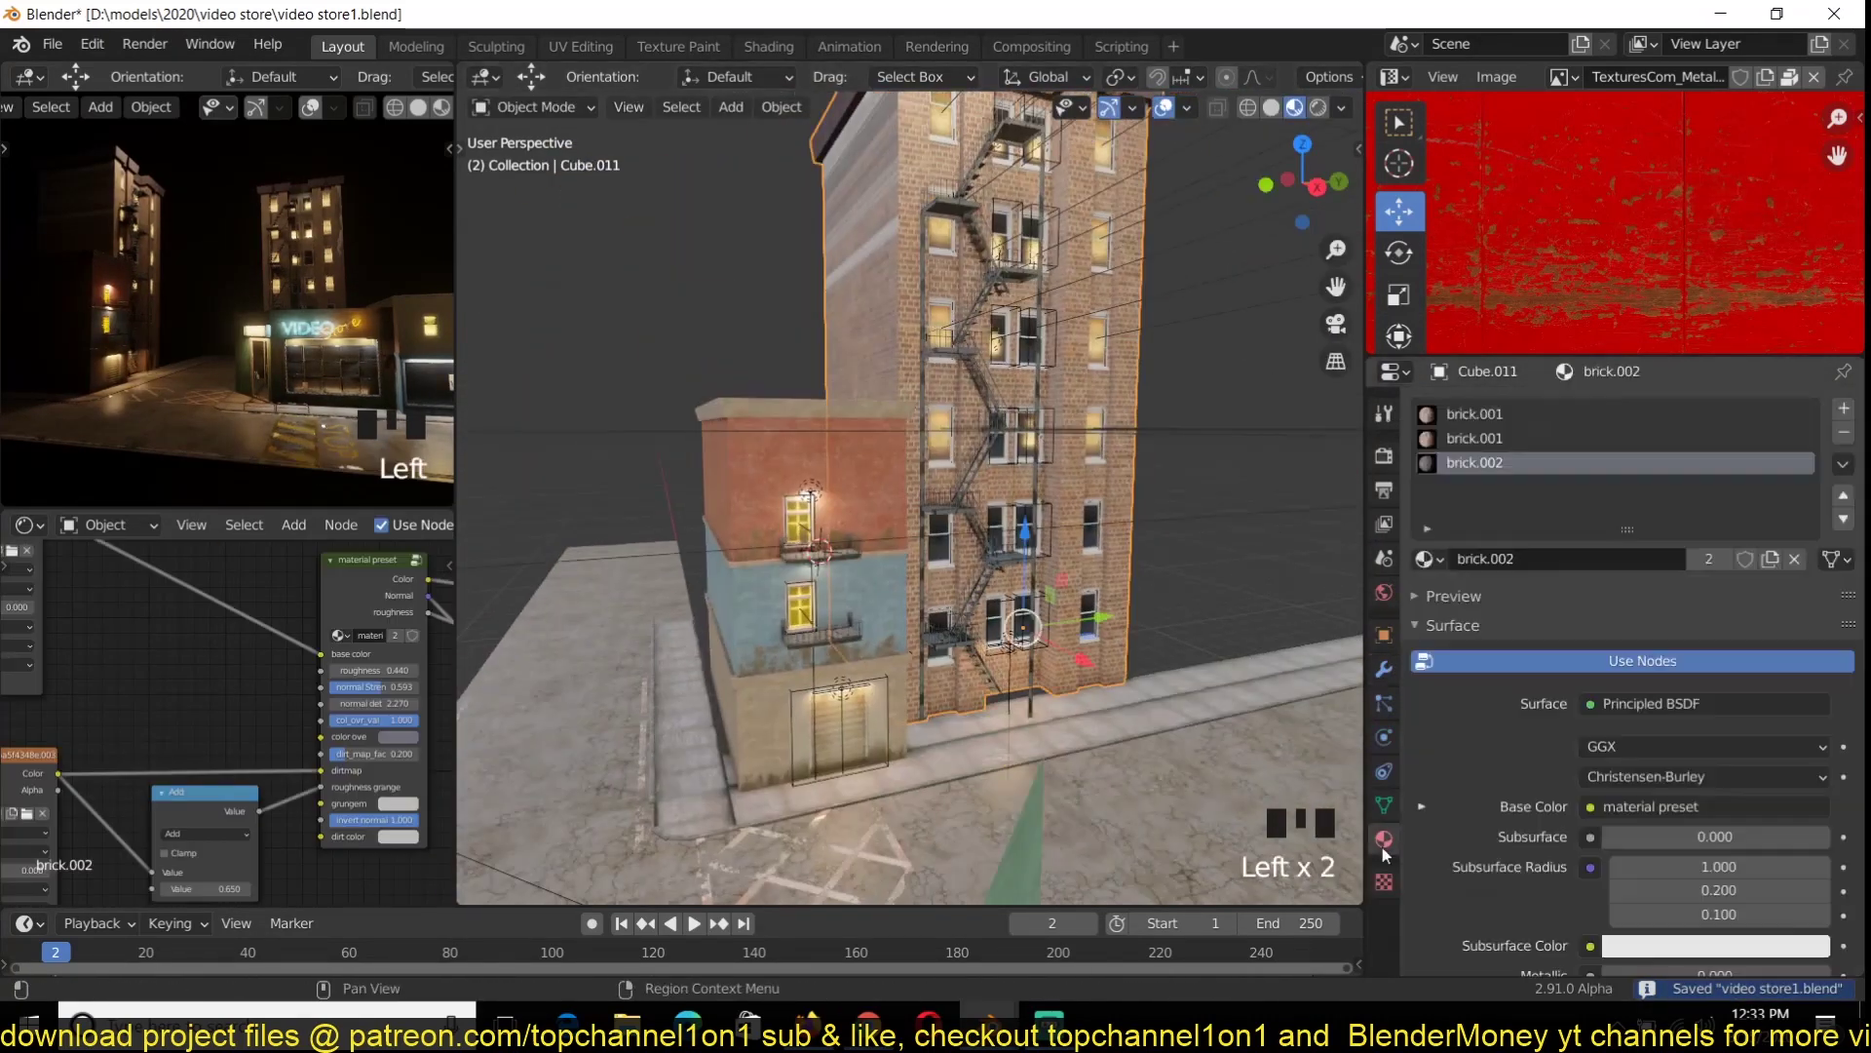
click(1457, 417)
click(1430, 559)
click(1459, 760)
Assign the concrete.008 material to the tower copy's second material slot and save the file
click(1459, 439)
click(1430, 560)
click(1459, 805)
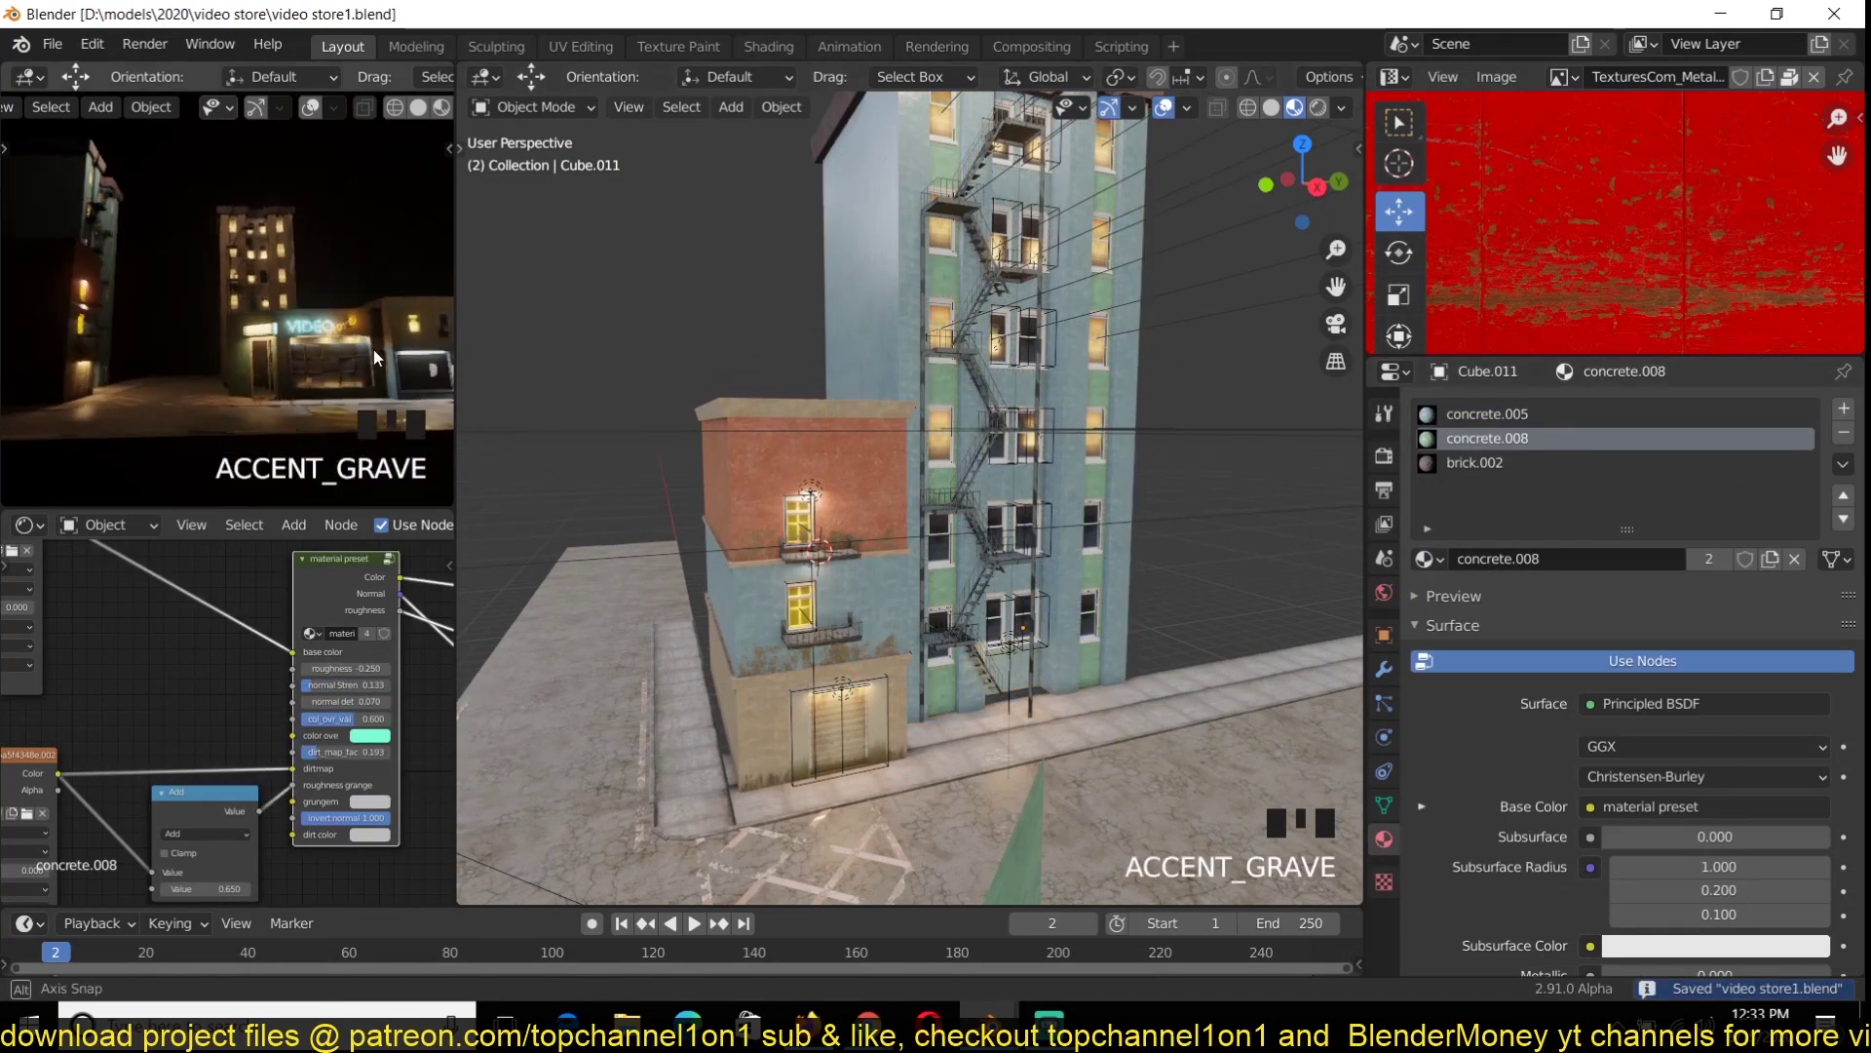
key(ctrl+s)
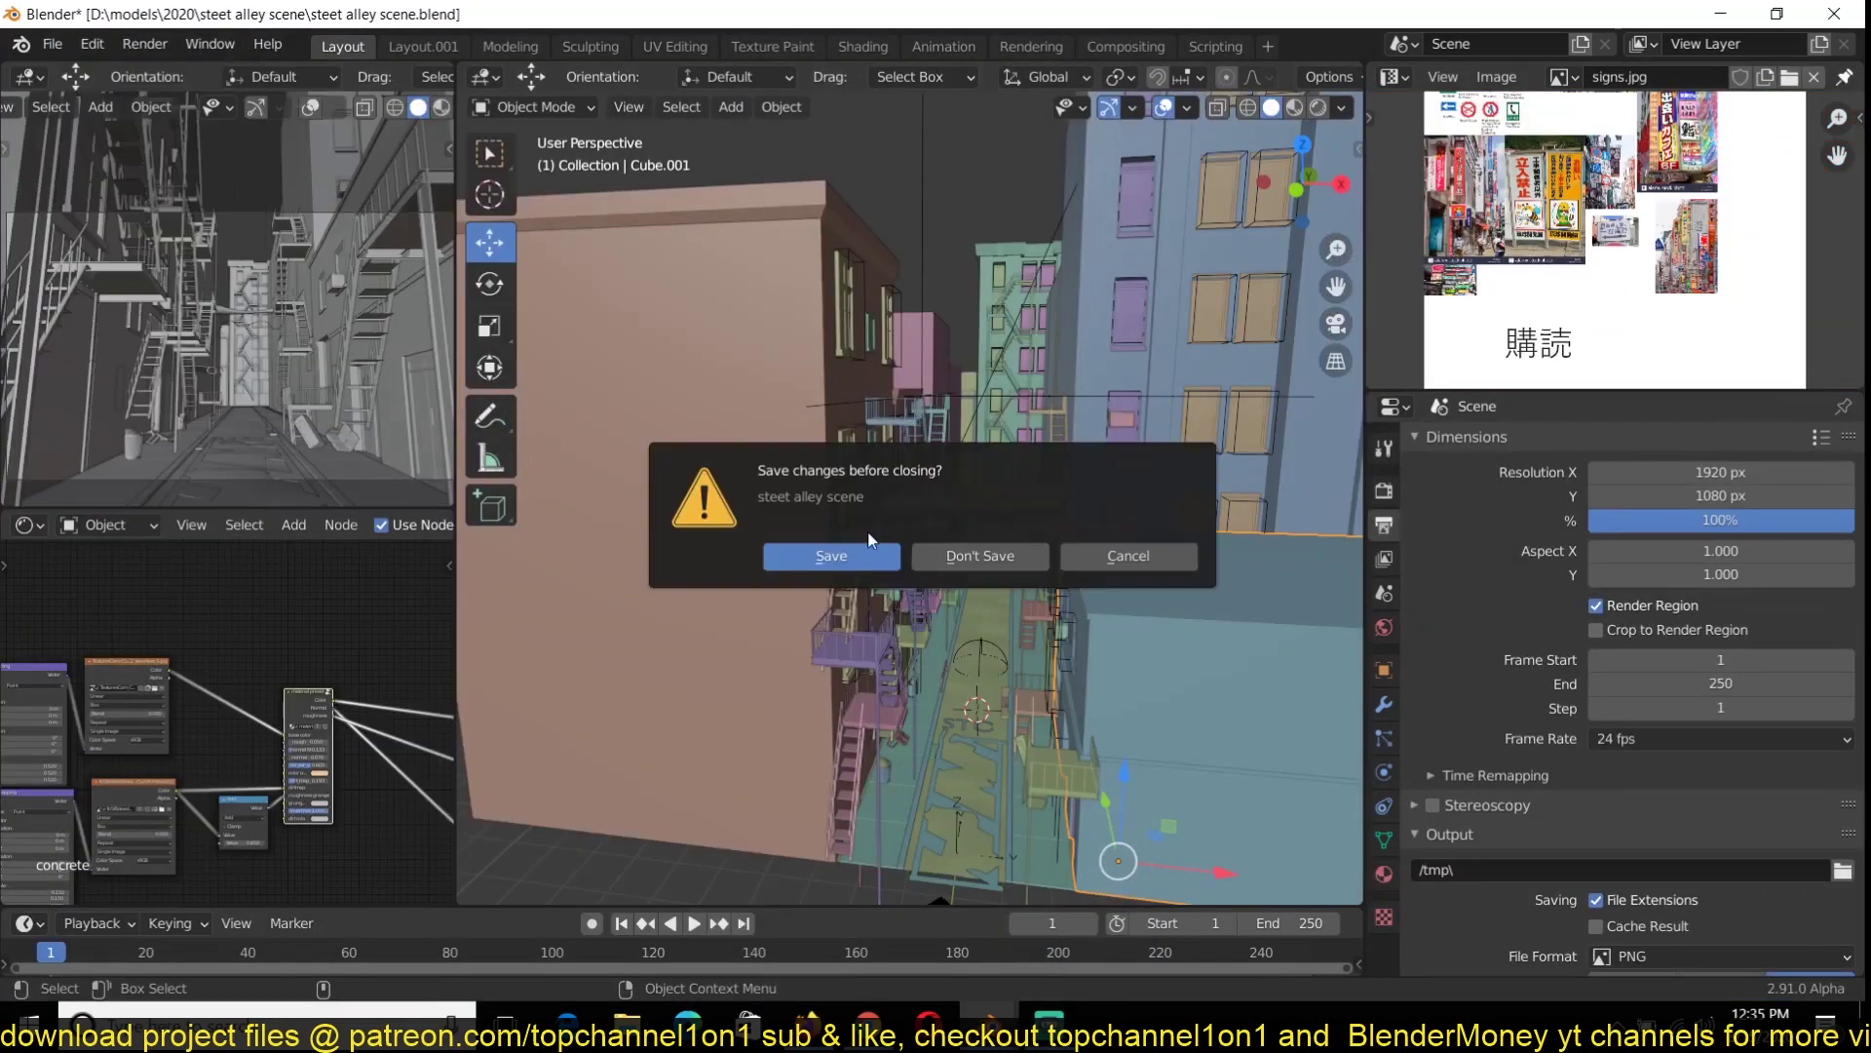
Open uploads_files_2469379_retro+tv+set1.blend in the second Blender window and pick the retro TV's curved screen plane for copying
click(53, 44)
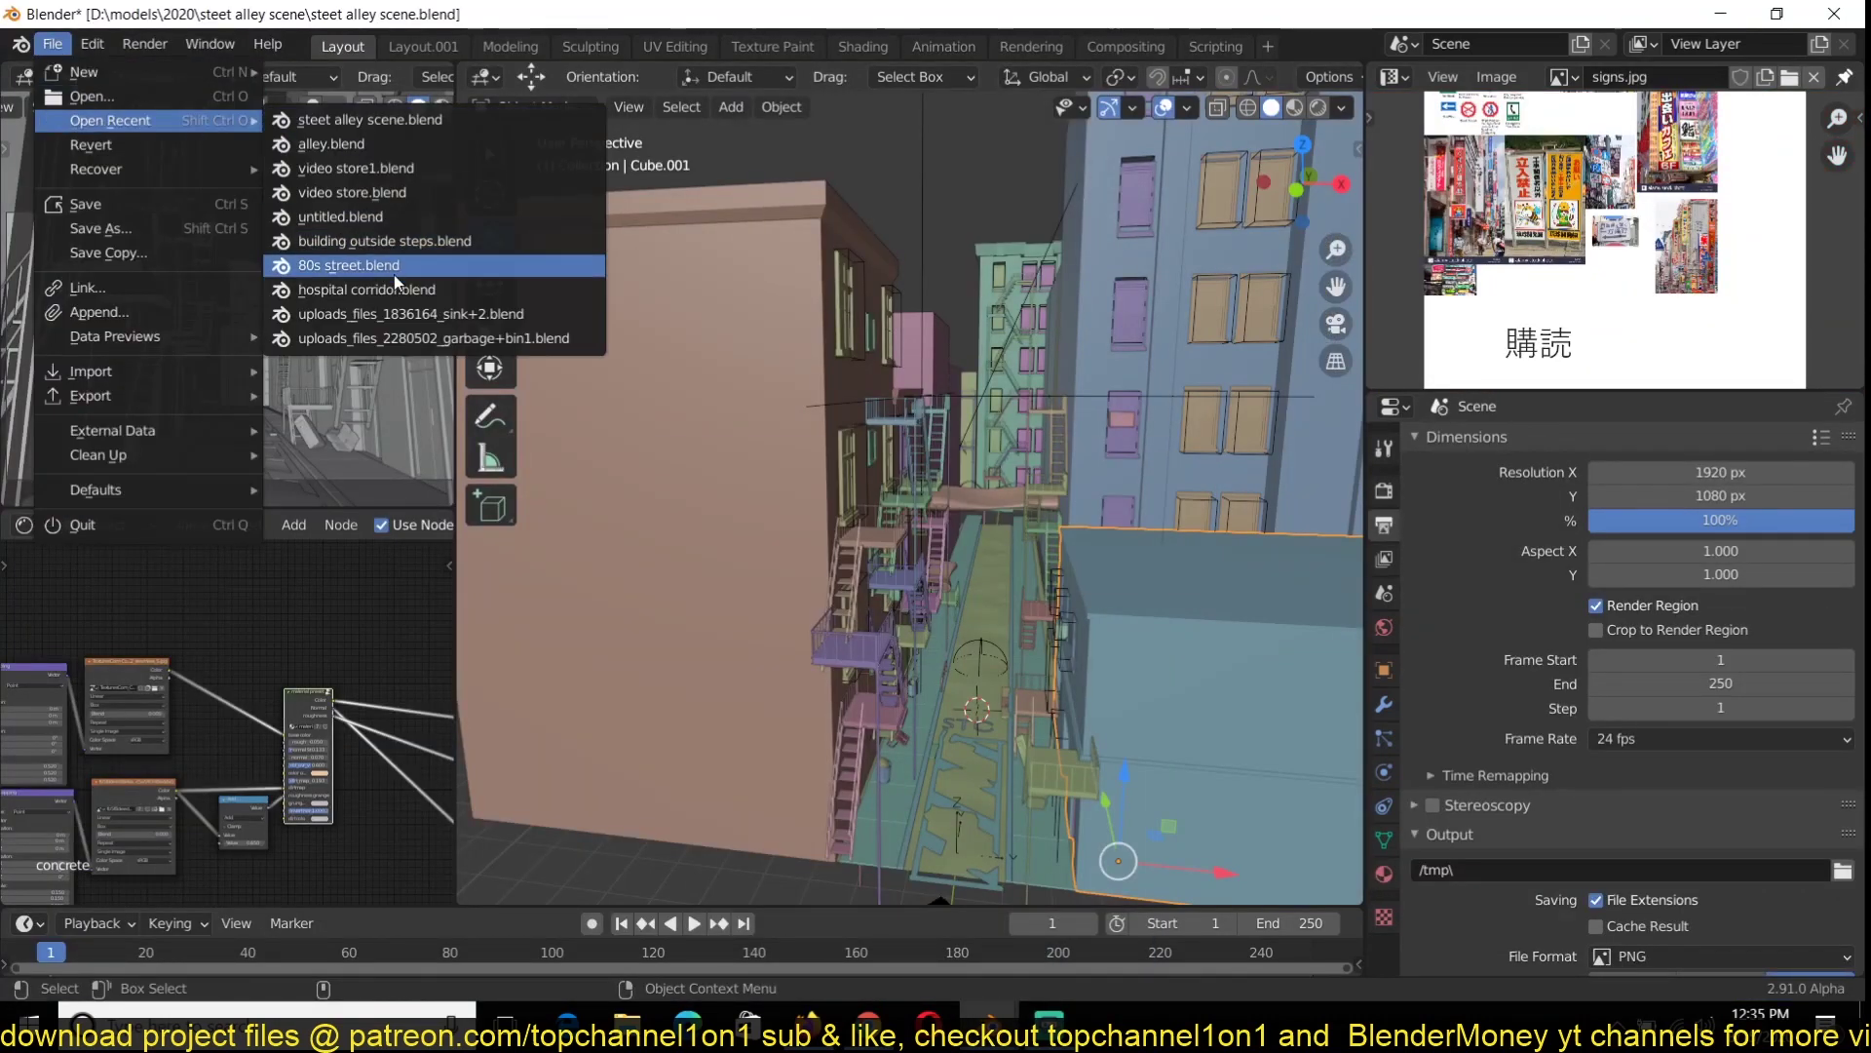
click(93, 88)
double_click(780, 390)
click(933, 406)
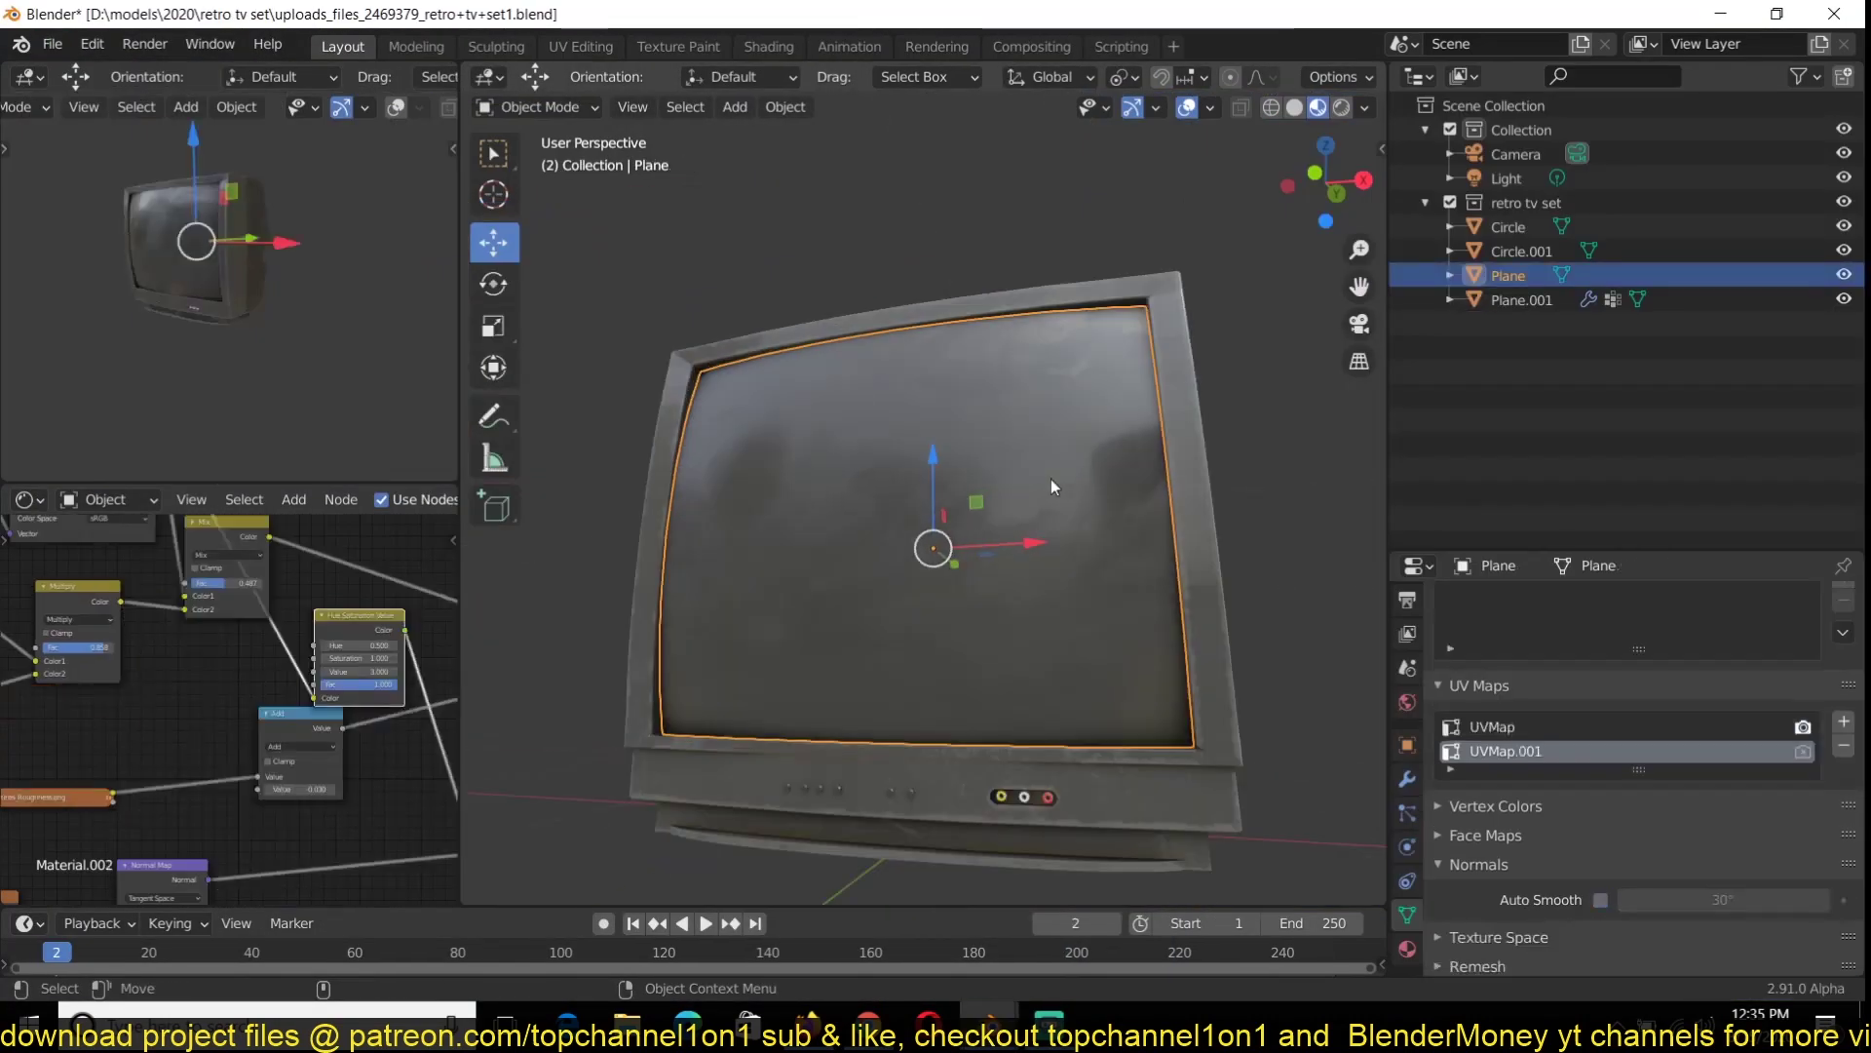
scroll(877, 611, up, 4)
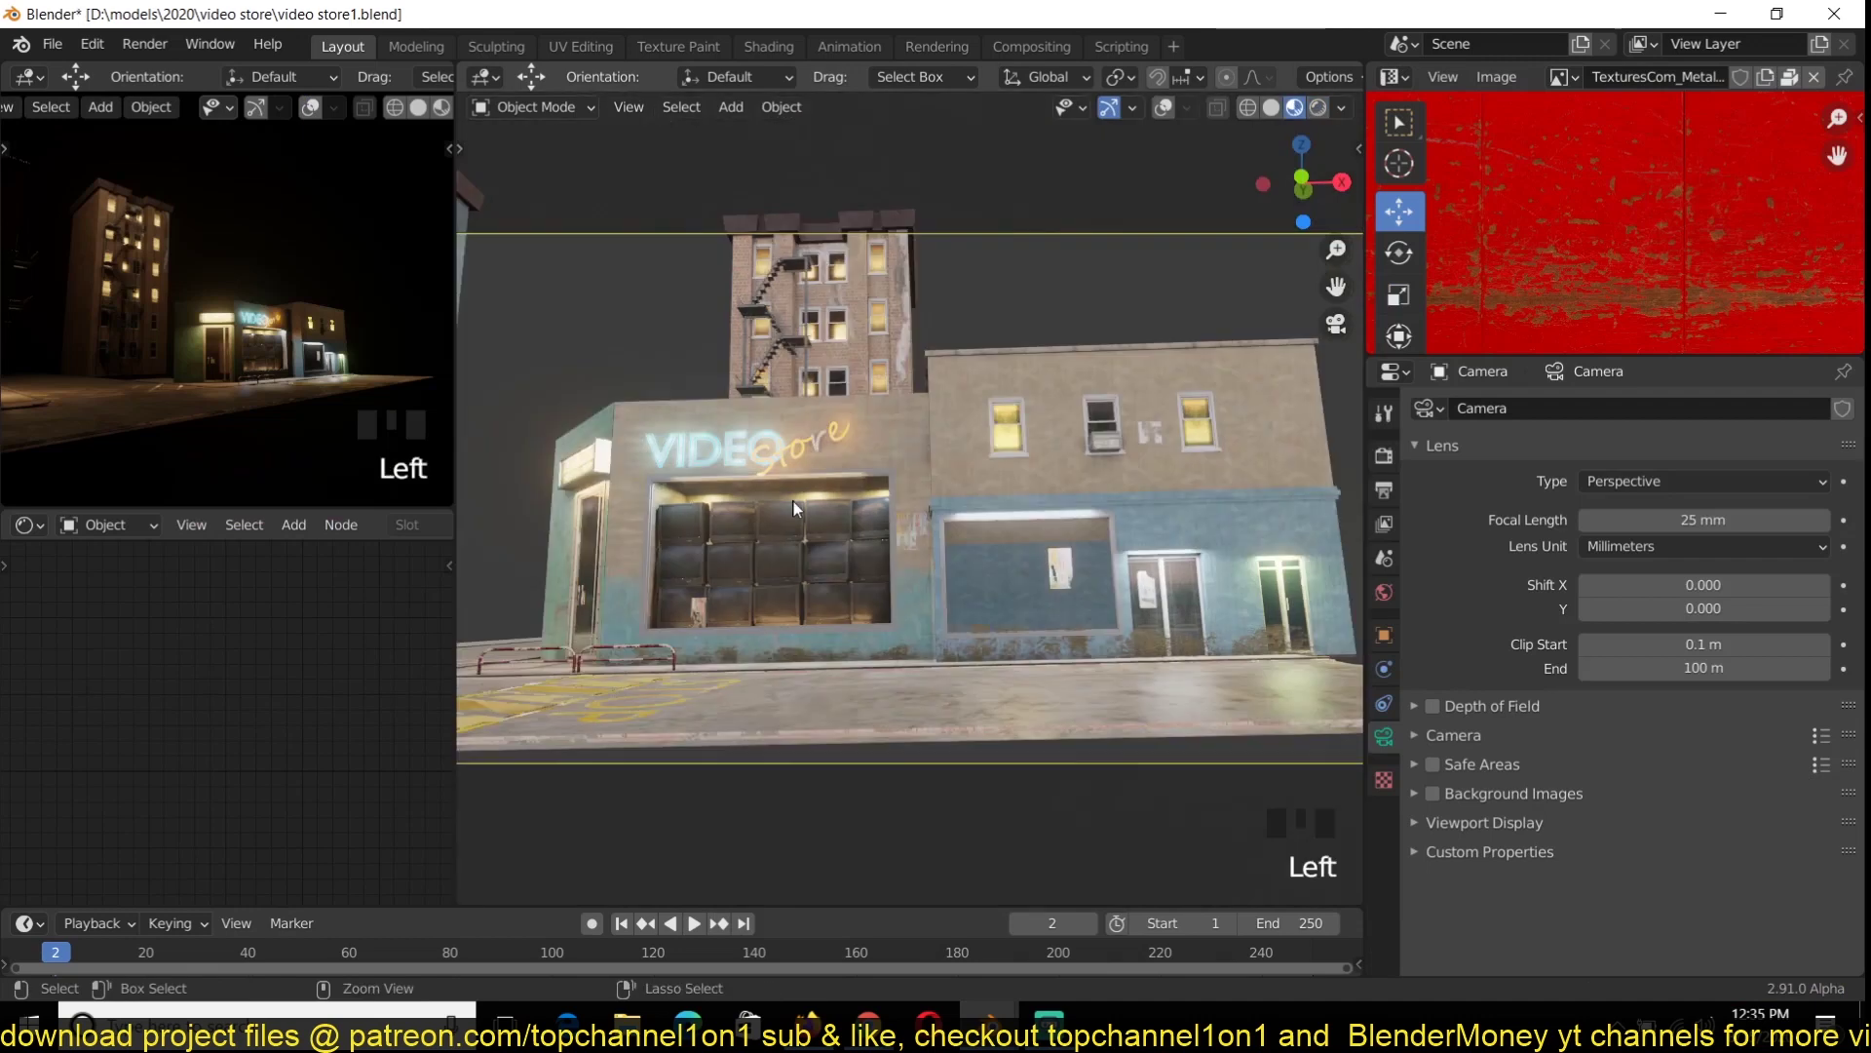
Paste the TV screen plane into the video store scene and isolate it in local view
key(ctrl+v)
middle_drag(793, 501, 798, 634)
key(grave)
click(1271, 107)
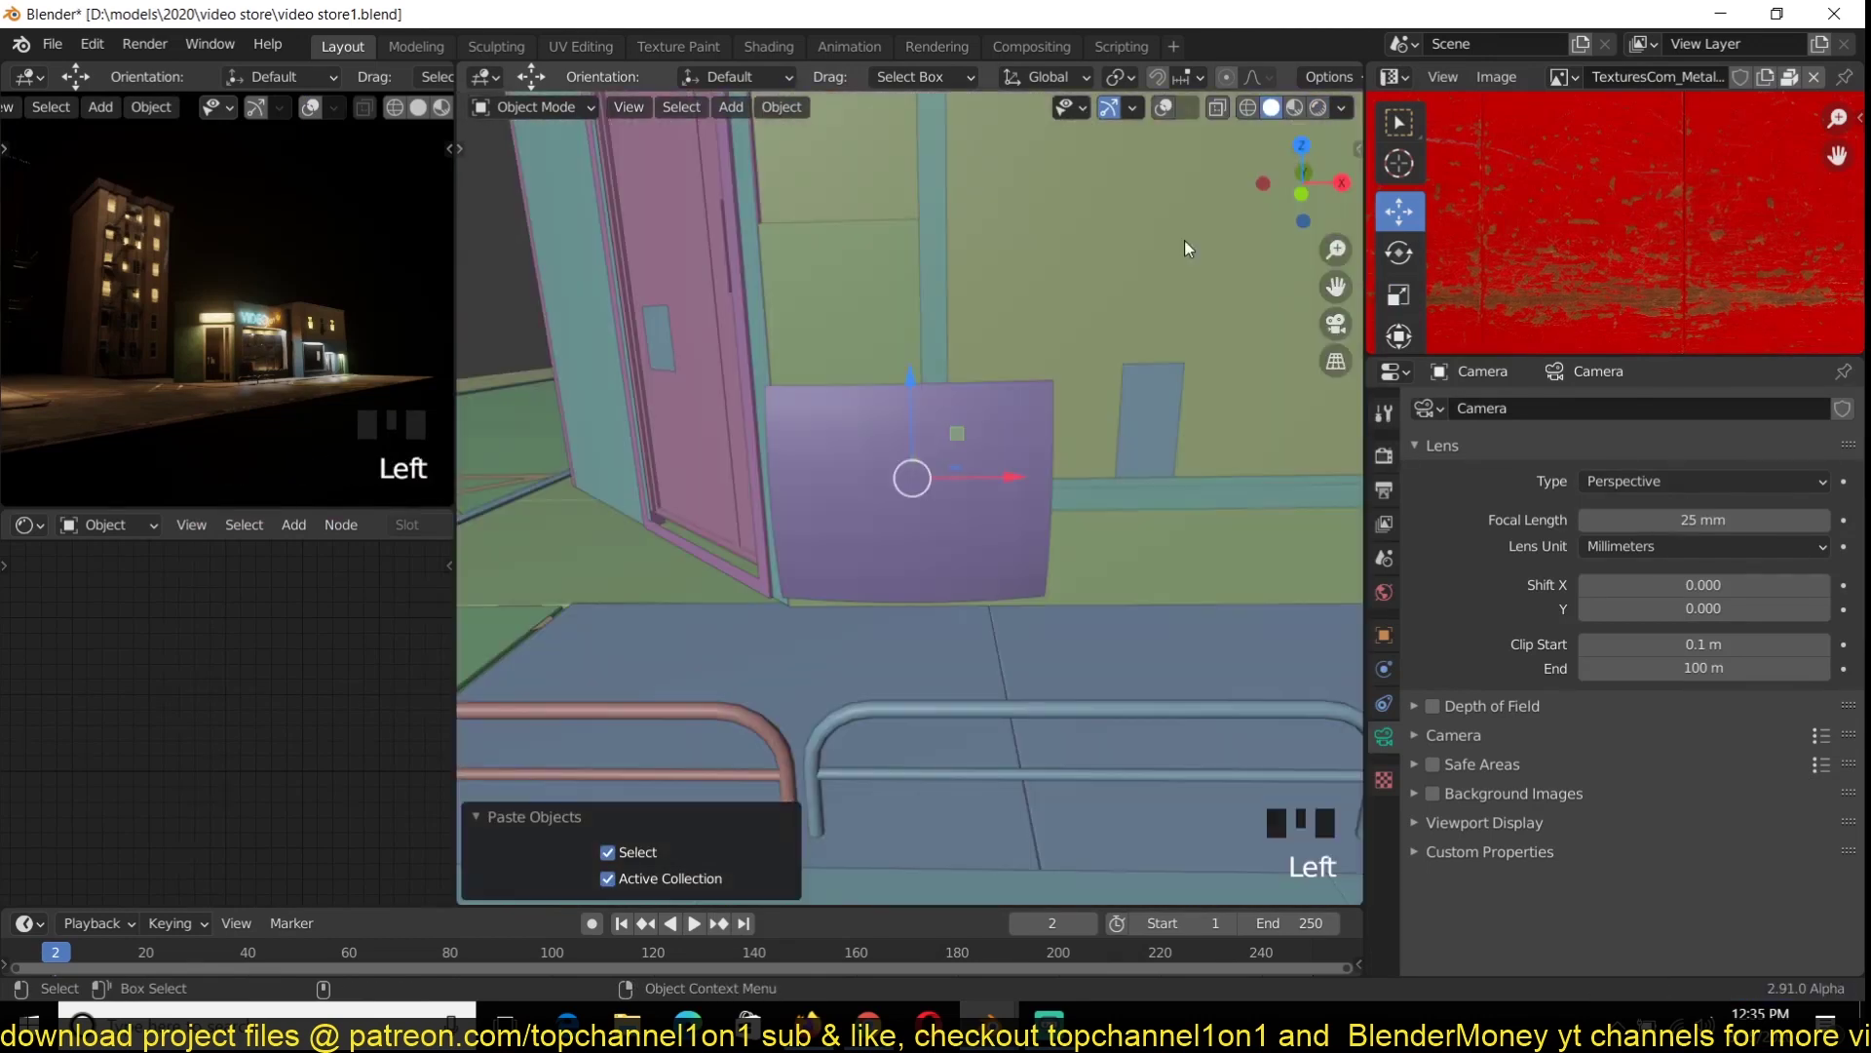
click(1294, 108)
key(KP_Divide)
Replace the pasted TV screen's material with a new one
click(980, 546)
click(1384, 839)
click(1164, 107)
click(1795, 510)
click(1642, 509)
scroll(190, 609, down, 3)
key(a)
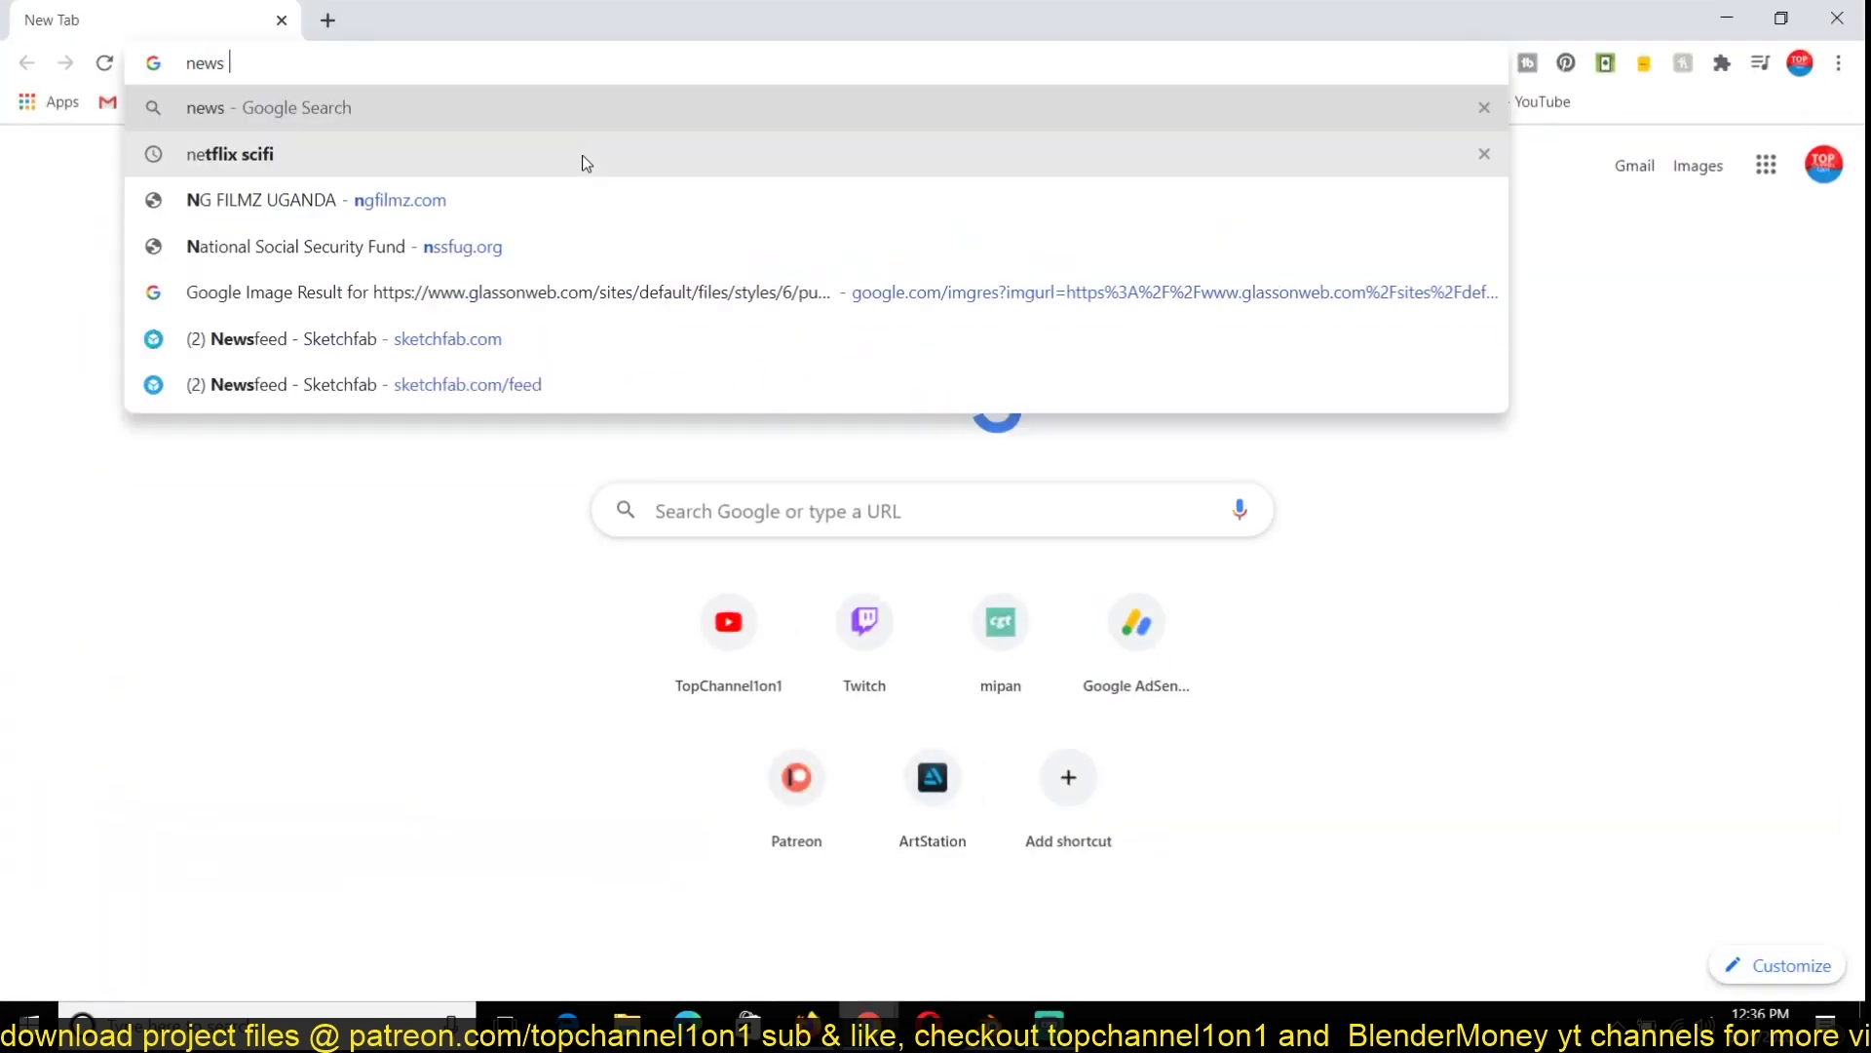
Search Google in Chrome for "news gif" and open a Breaking News GIF from the image results
text(gif)
key(Return)
click(612, 460)
middle_click(610, 462)
click(476, 35)
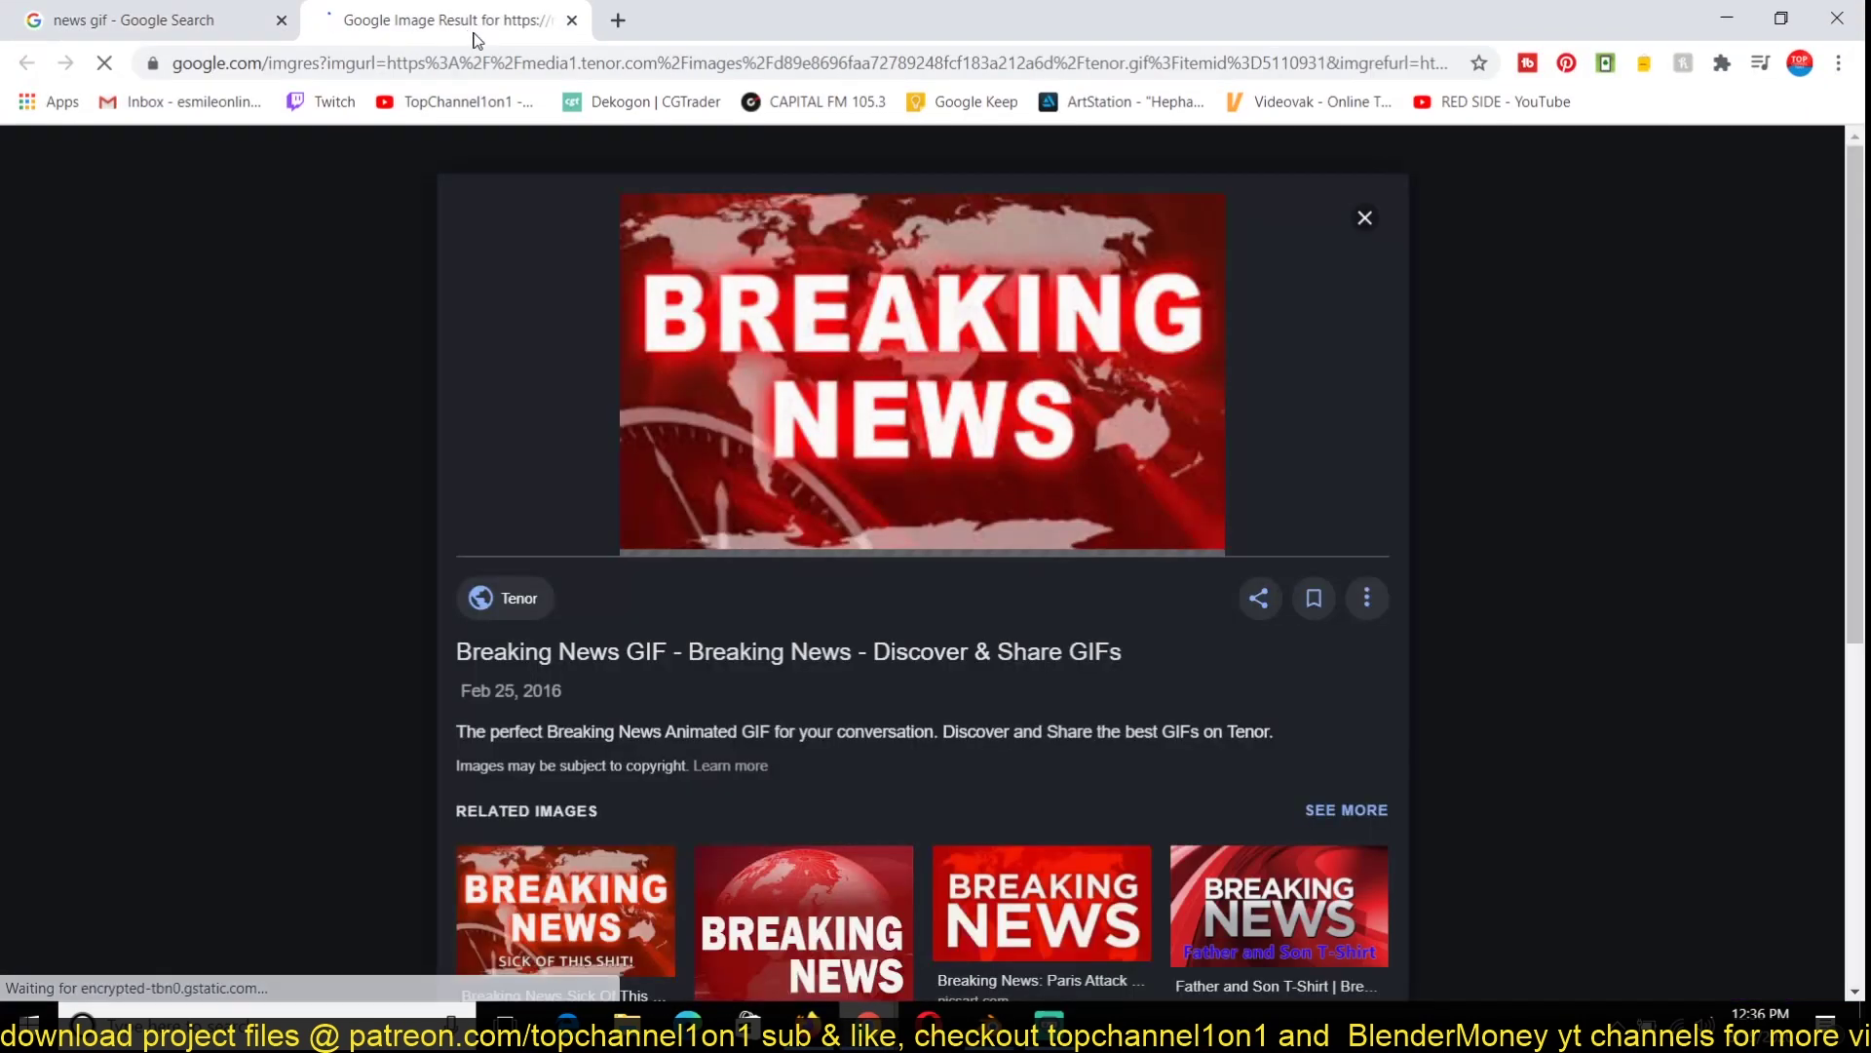
Open more news GIFs from the image results and save one of them
click(274, 30)
scroll(572, 635, down, 3)
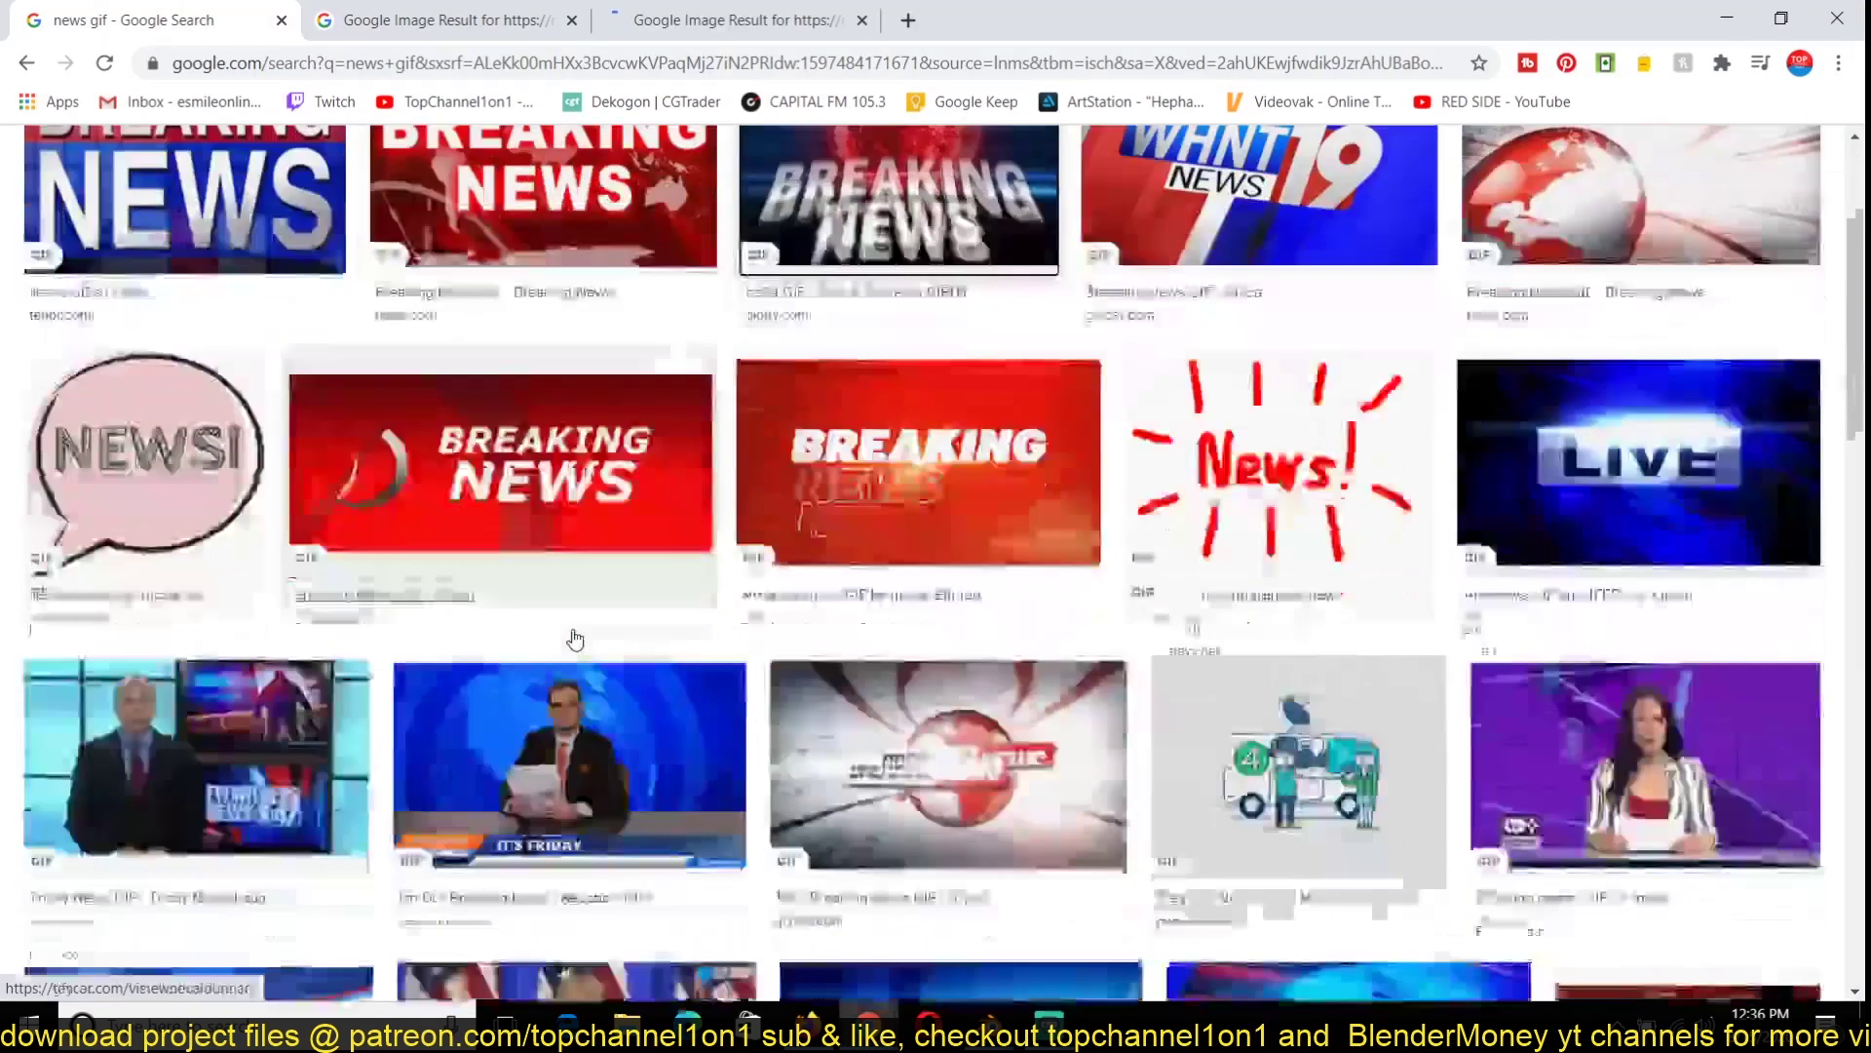
middle_click(572, 635)
scroll(654, 553, down, 5)
click(570, 234)
right_click(917, 375)
key(Return)
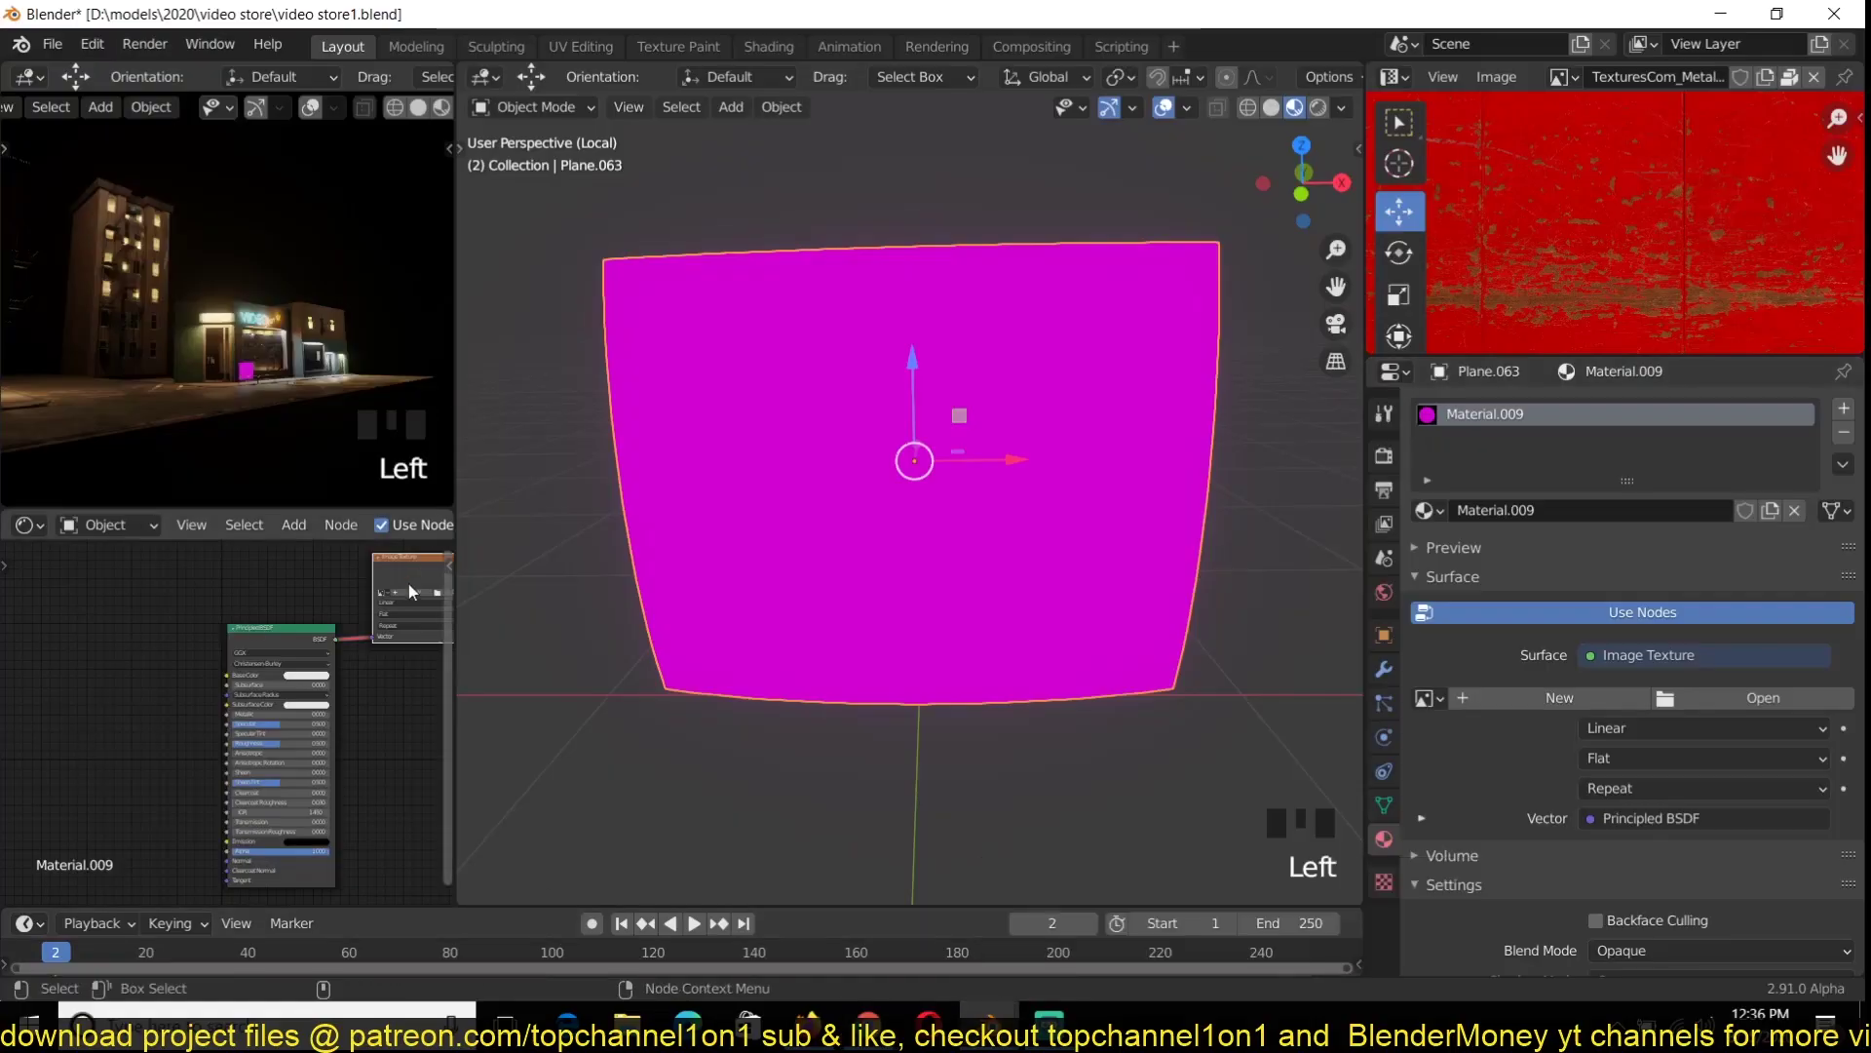
Delete the image texture node from the TV screen's material in Blender and save the file
key(ctrl+x)
key(ctrl+s)
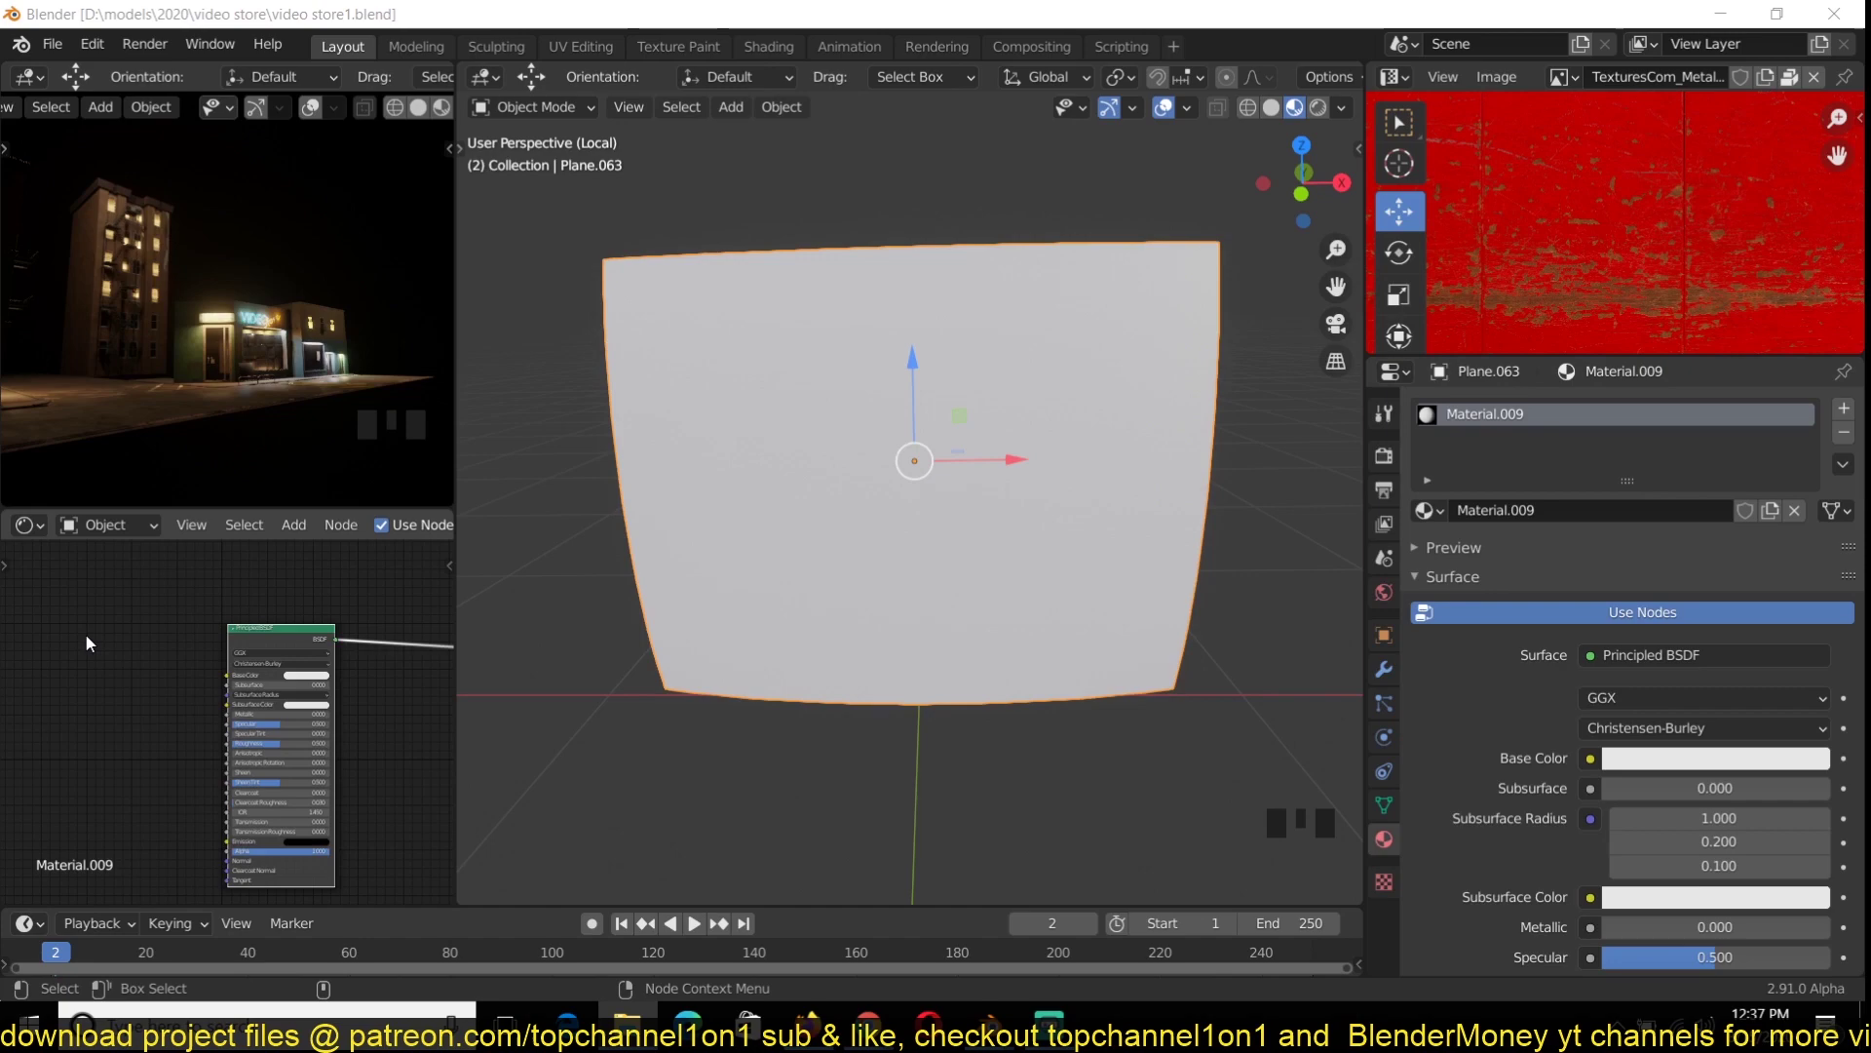
Switch to Chrome and search Google for "blender gif import"
mouse_move(868, 1019)
click(1130, 916)
click(799, 64)
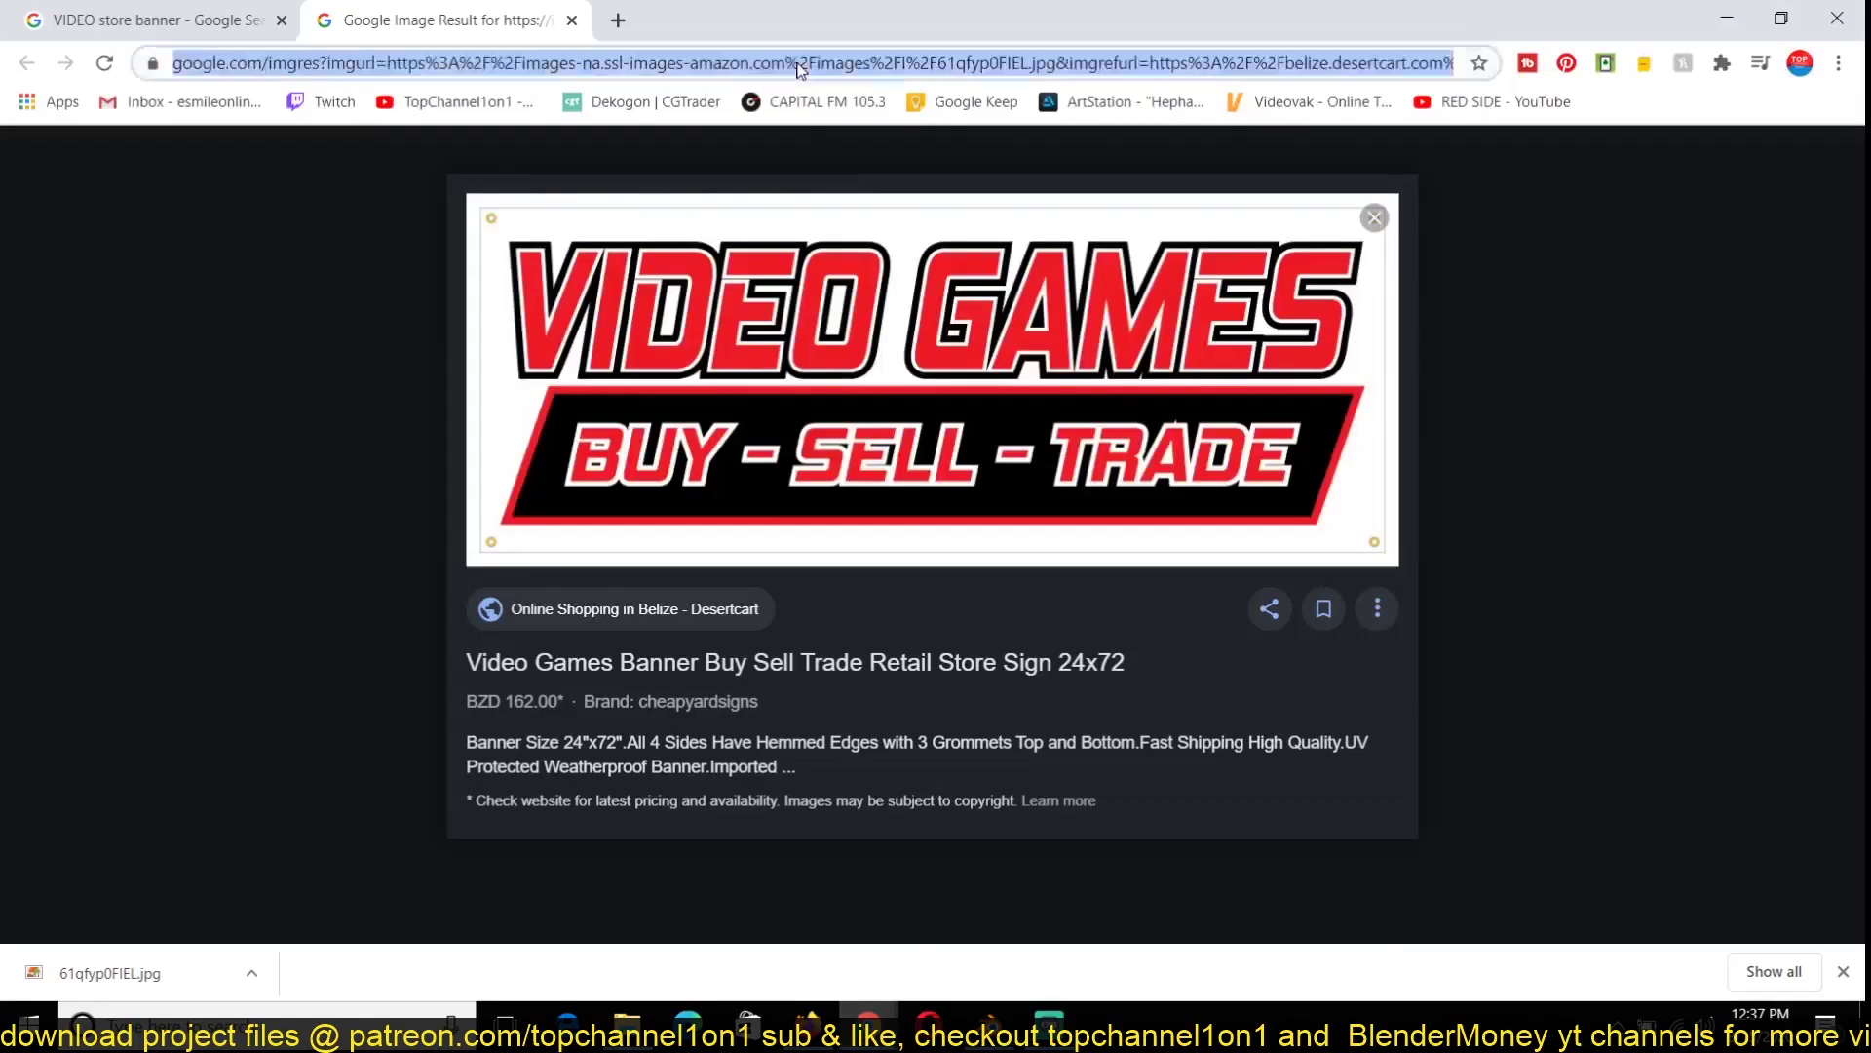
text(blender gif import)
key(Return)
scroll(1197, 426, down, 5)
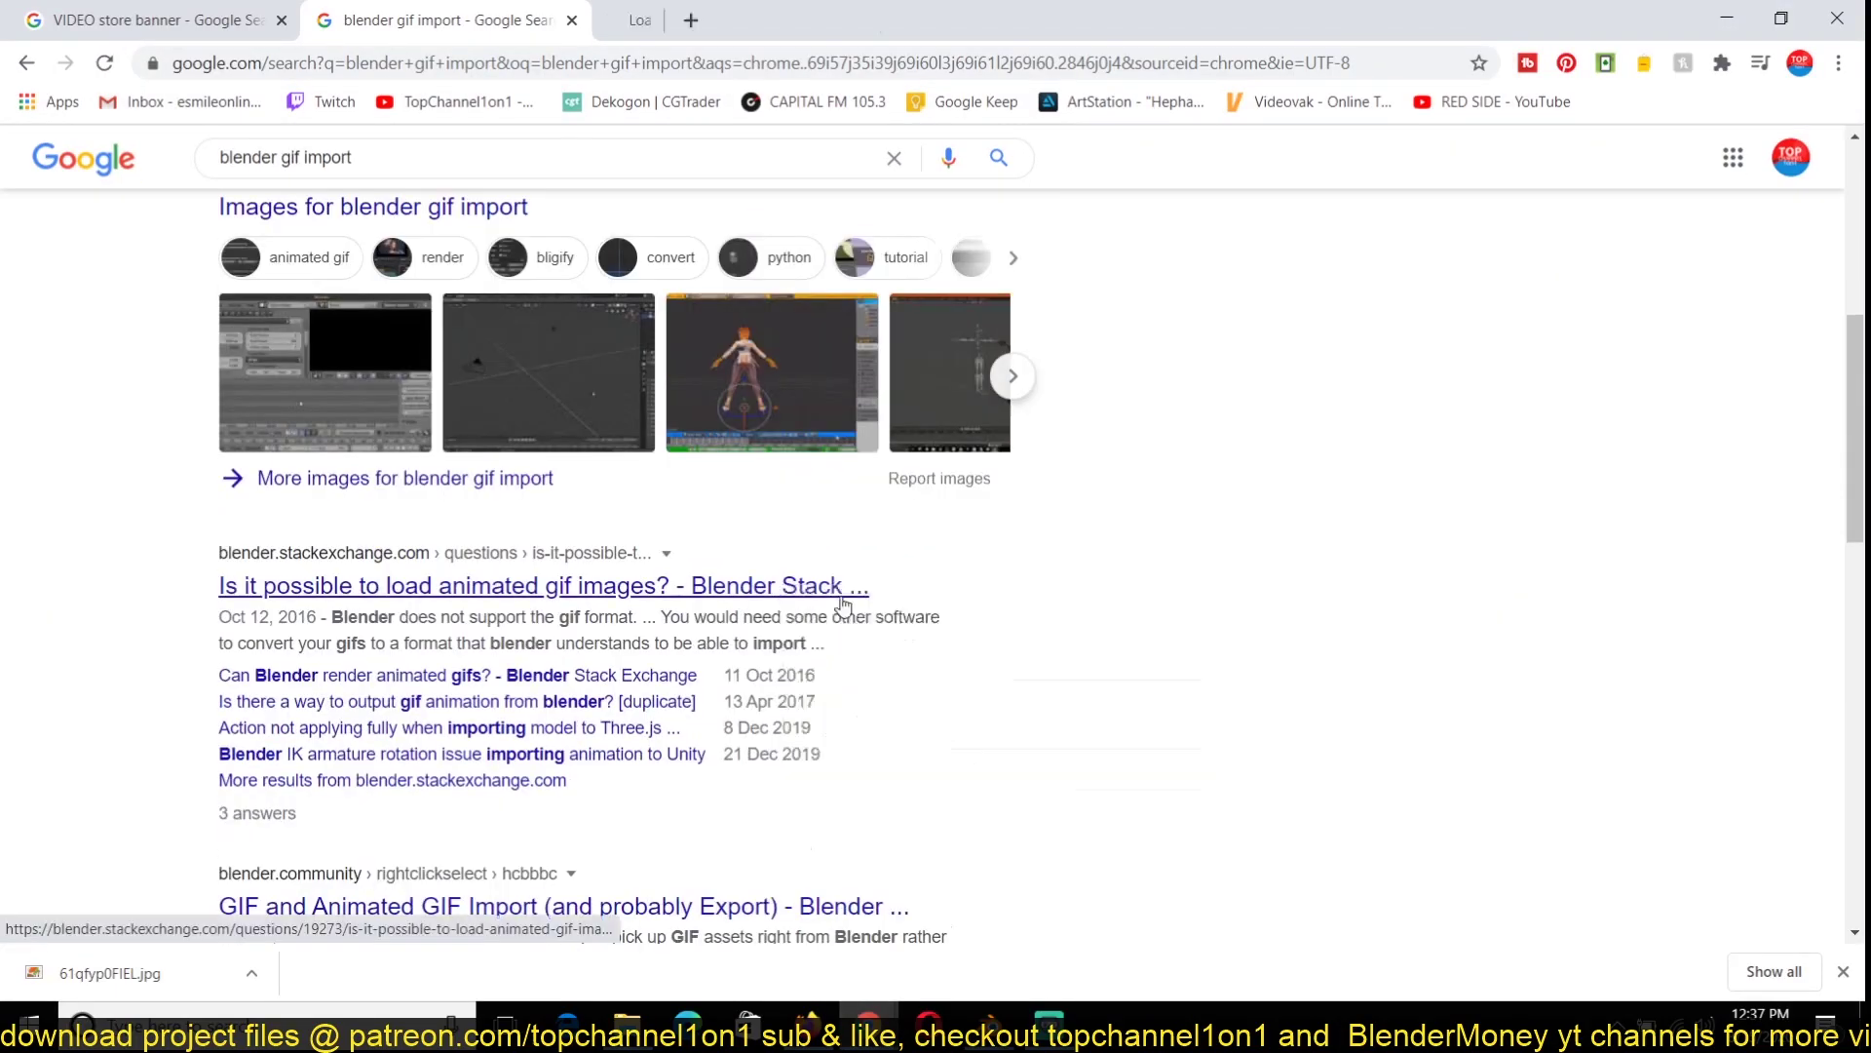
Open the Blender Stack Exchange question on loading animated GIF images and read its answers
middle_click(877, 469)
scroll(1046, 620, down, 3)
scroll(1046, 620, down, 3)
key(ctrl+Tab)
scroll(701, 603, down, 2)
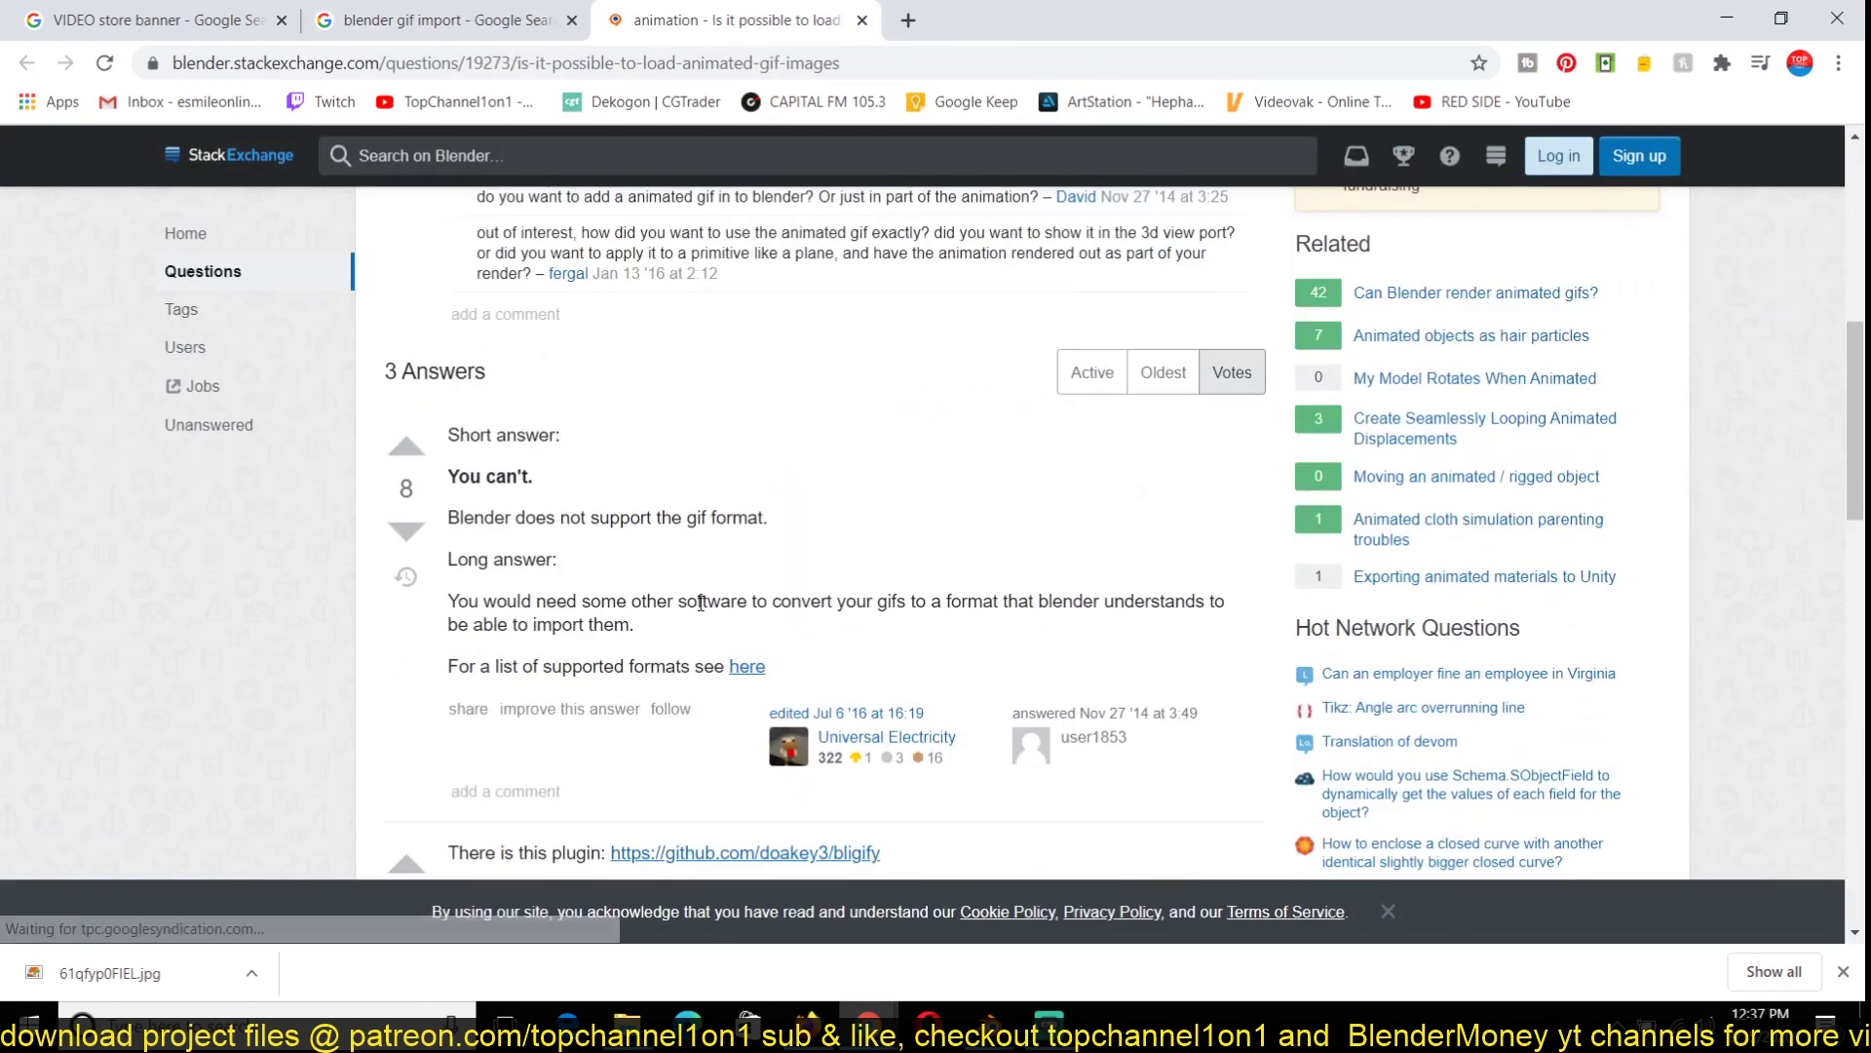
scroll(700, 603, down, 3)
Open the Bligify plugin's GitHub page, download the repository as a ZIP and look through the instructions
click(825, 490)
scroll(825, 483, down, 1)
scroll(827, 495, down, 5)
scroll(828, 497, up, 4)
click(1217, 401)
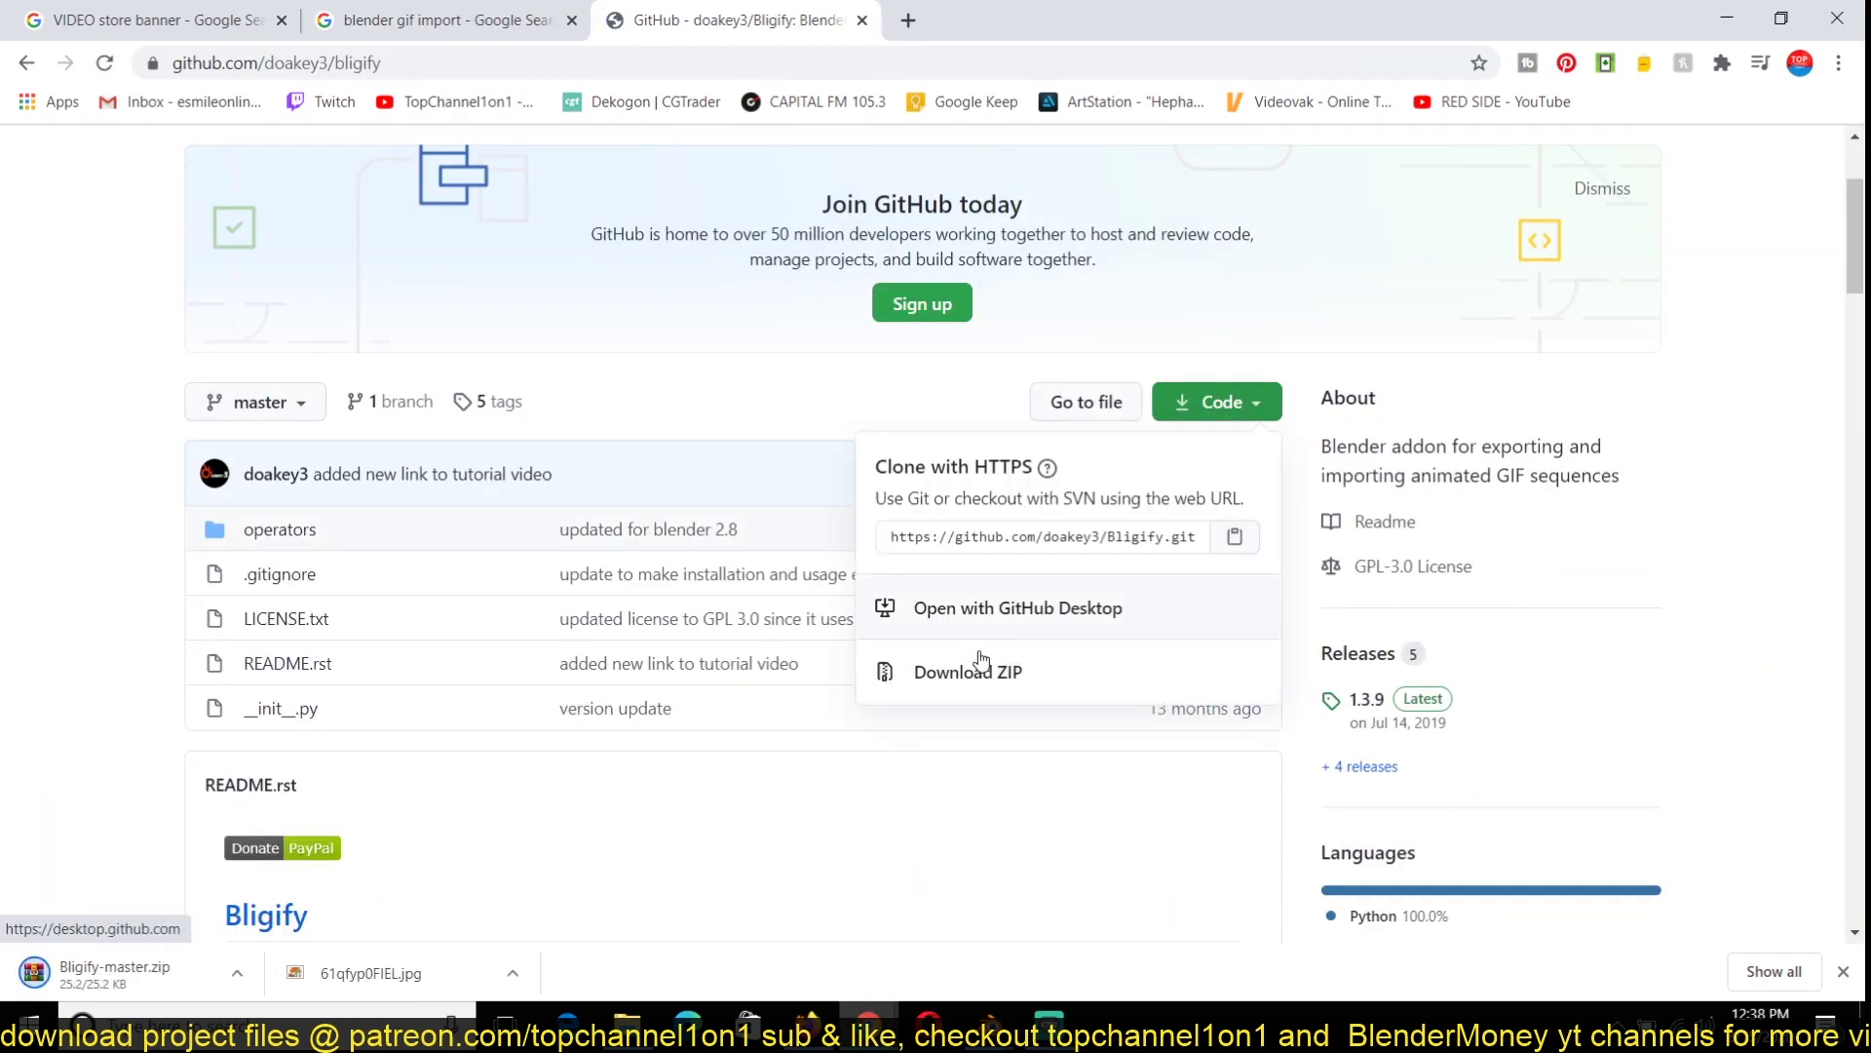
scroll(1325, 585, up, 1)
scroll(1326, 585, down, 12)
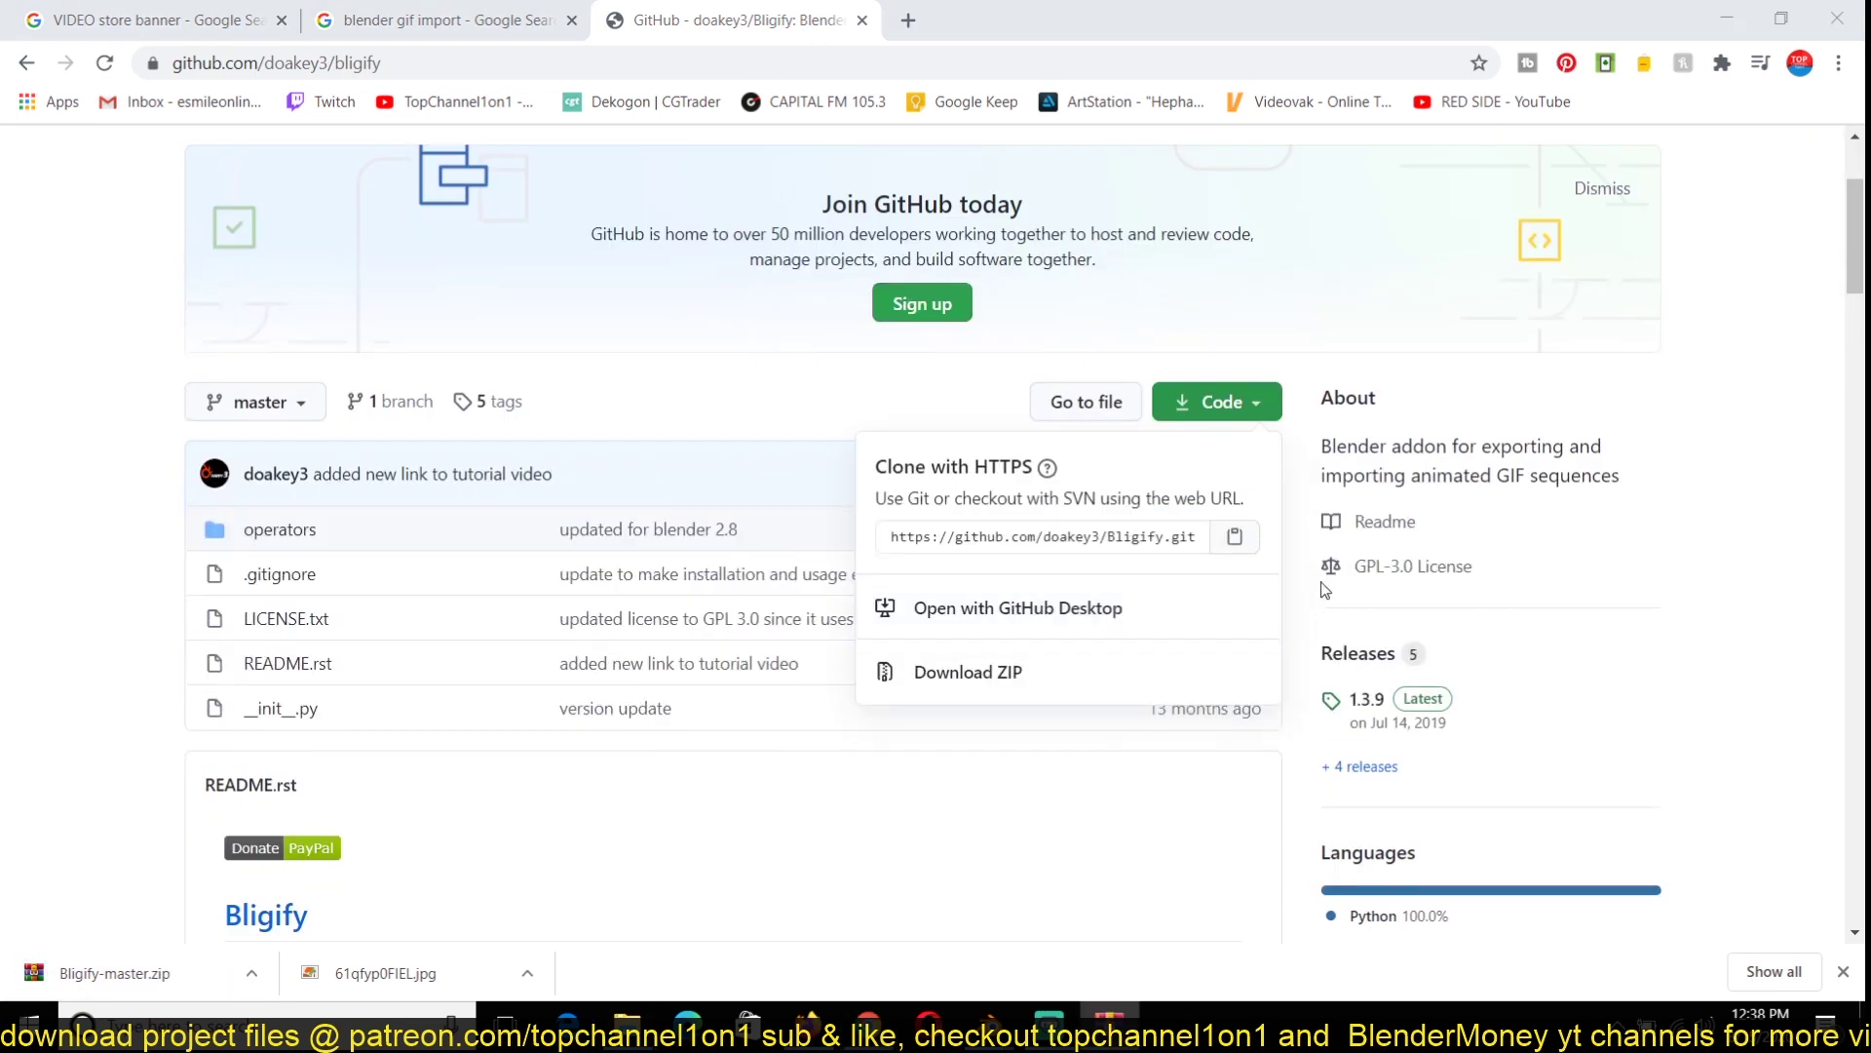
scroll(1359, 579, down, 9)
scroll(1359, 579, up, 4)
scroll(1359, 579, down, 11)
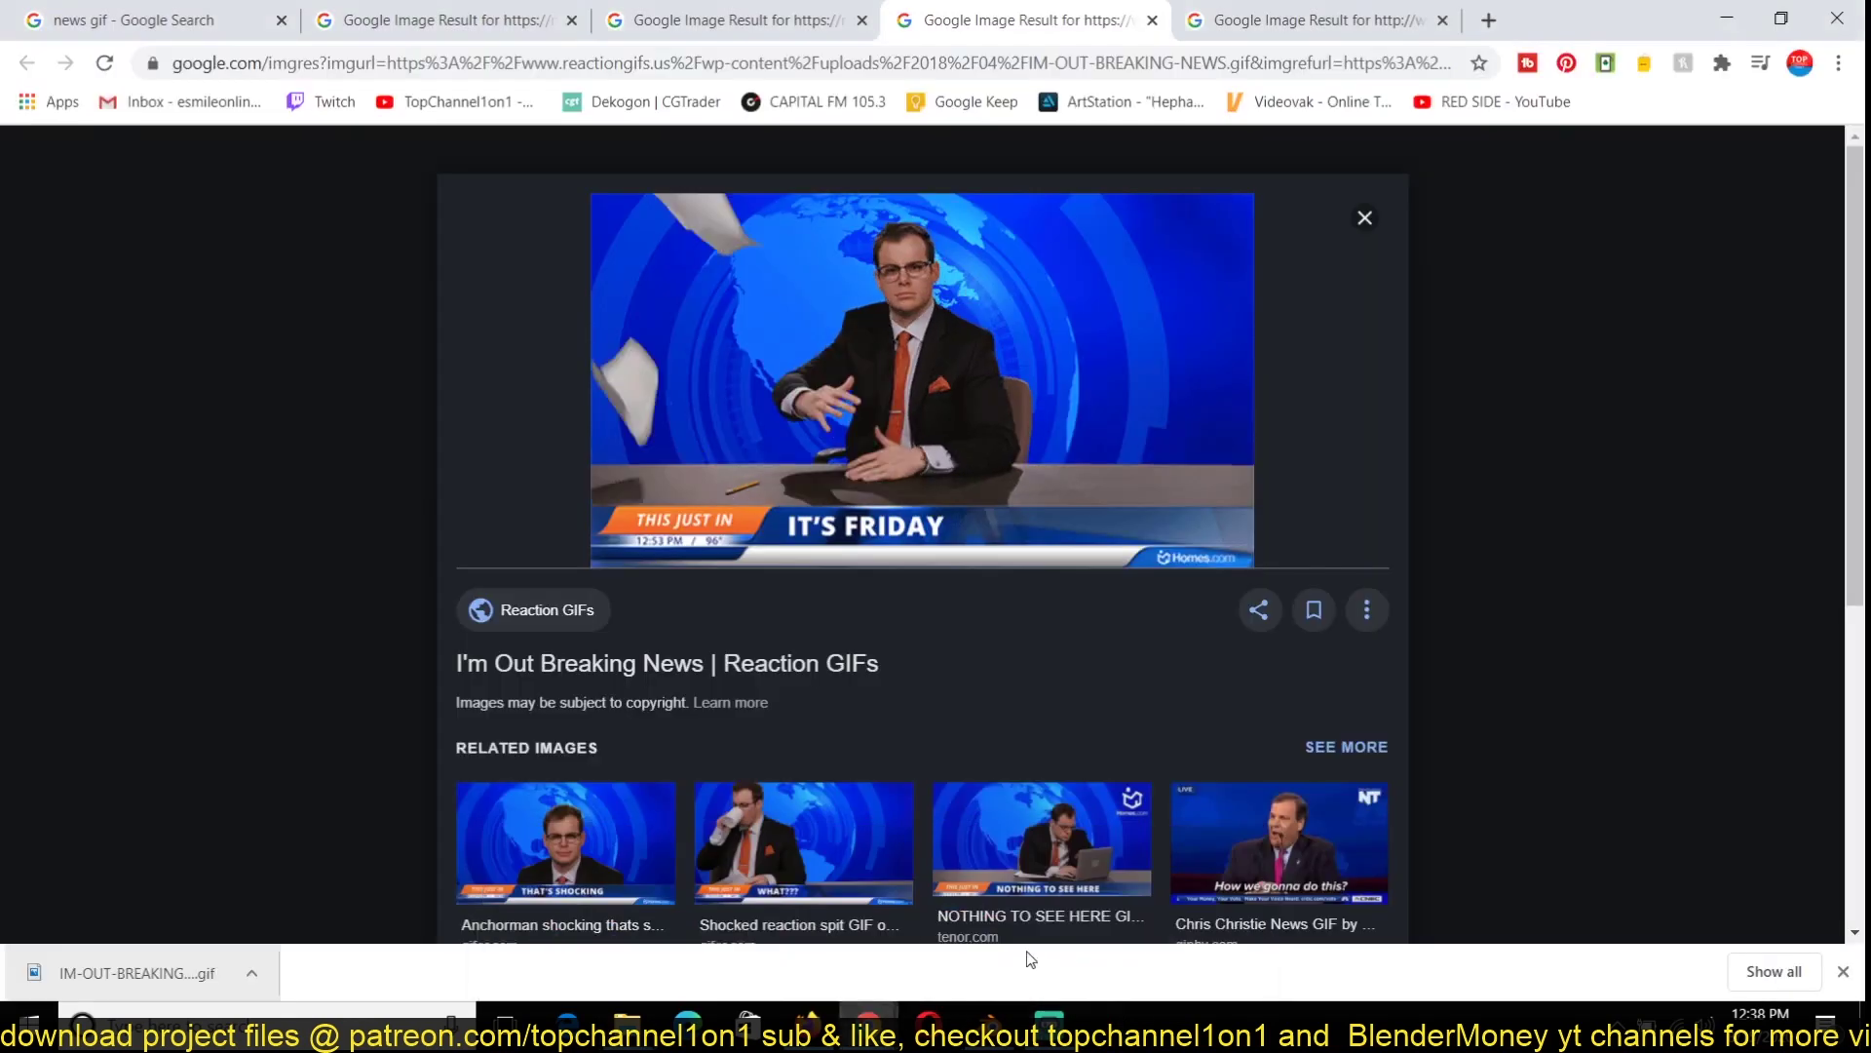
Search Google for "gif to mp4" in a new tab and open the Ezgif converter
click(1336, 22)
text(gif to mp4)
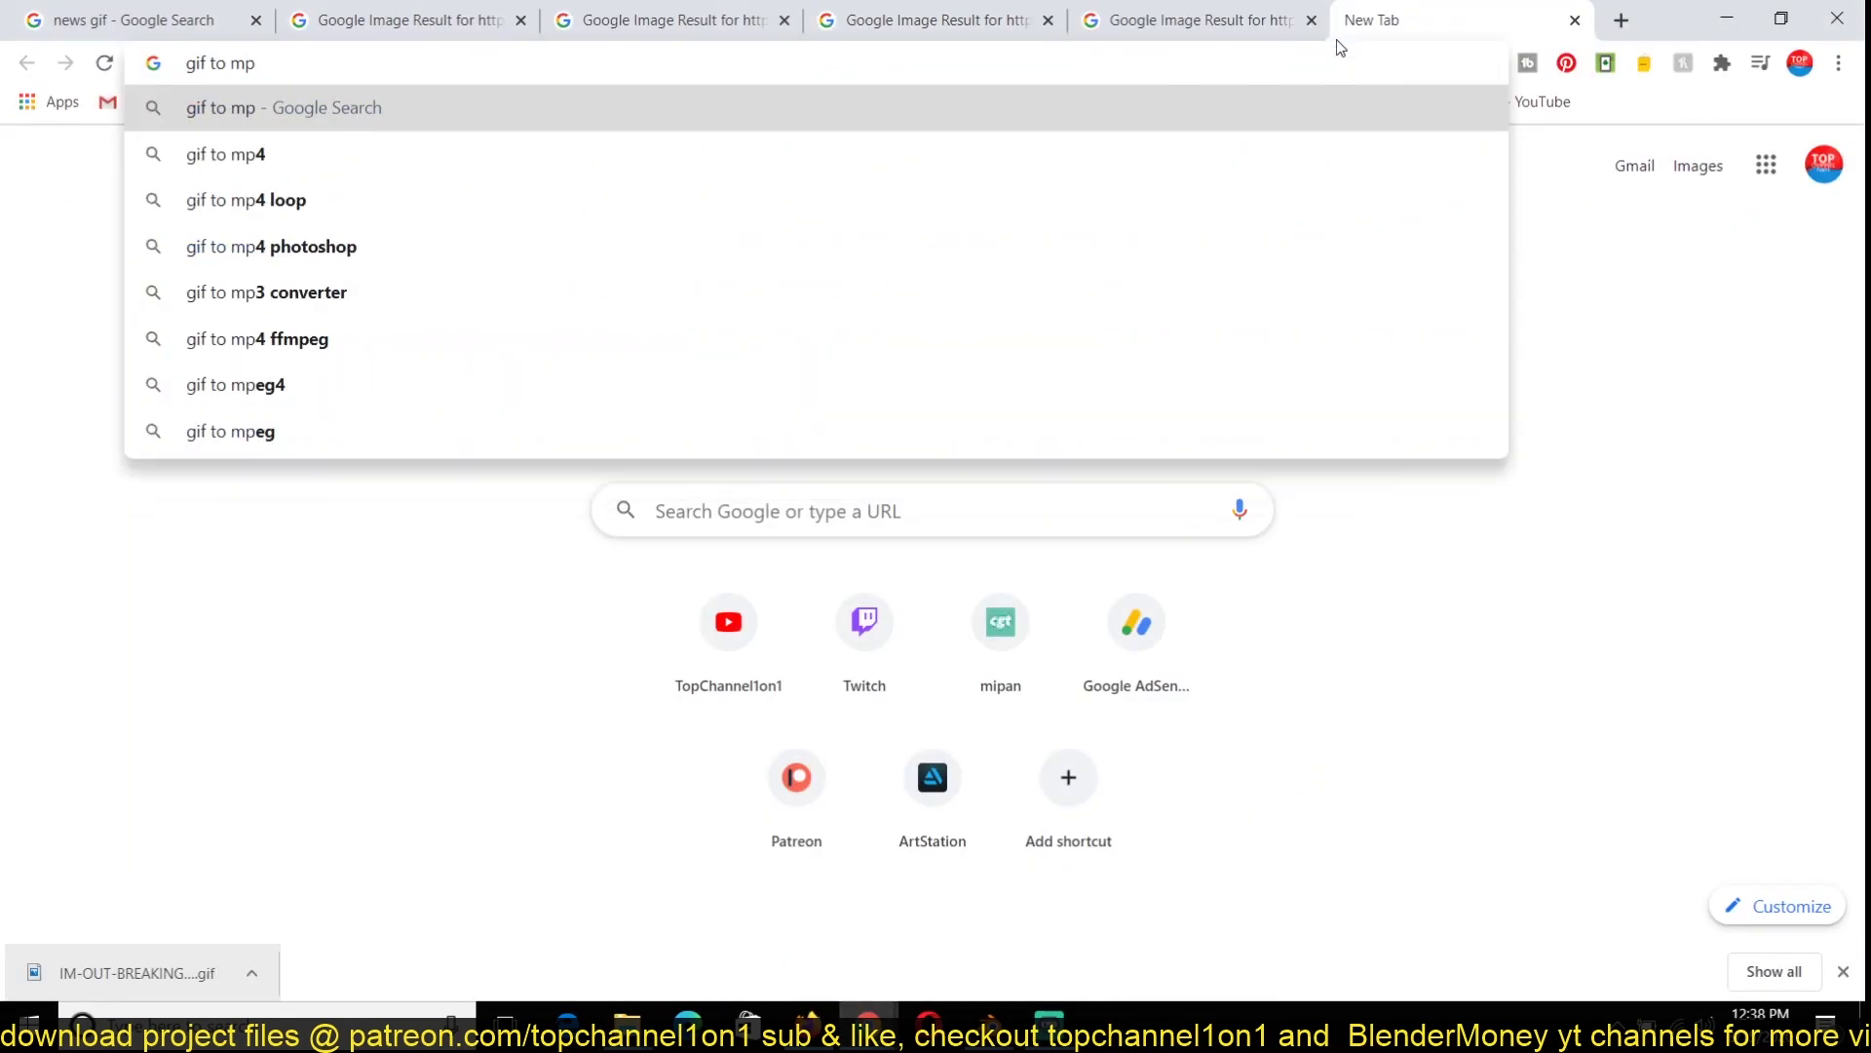
key(Return)
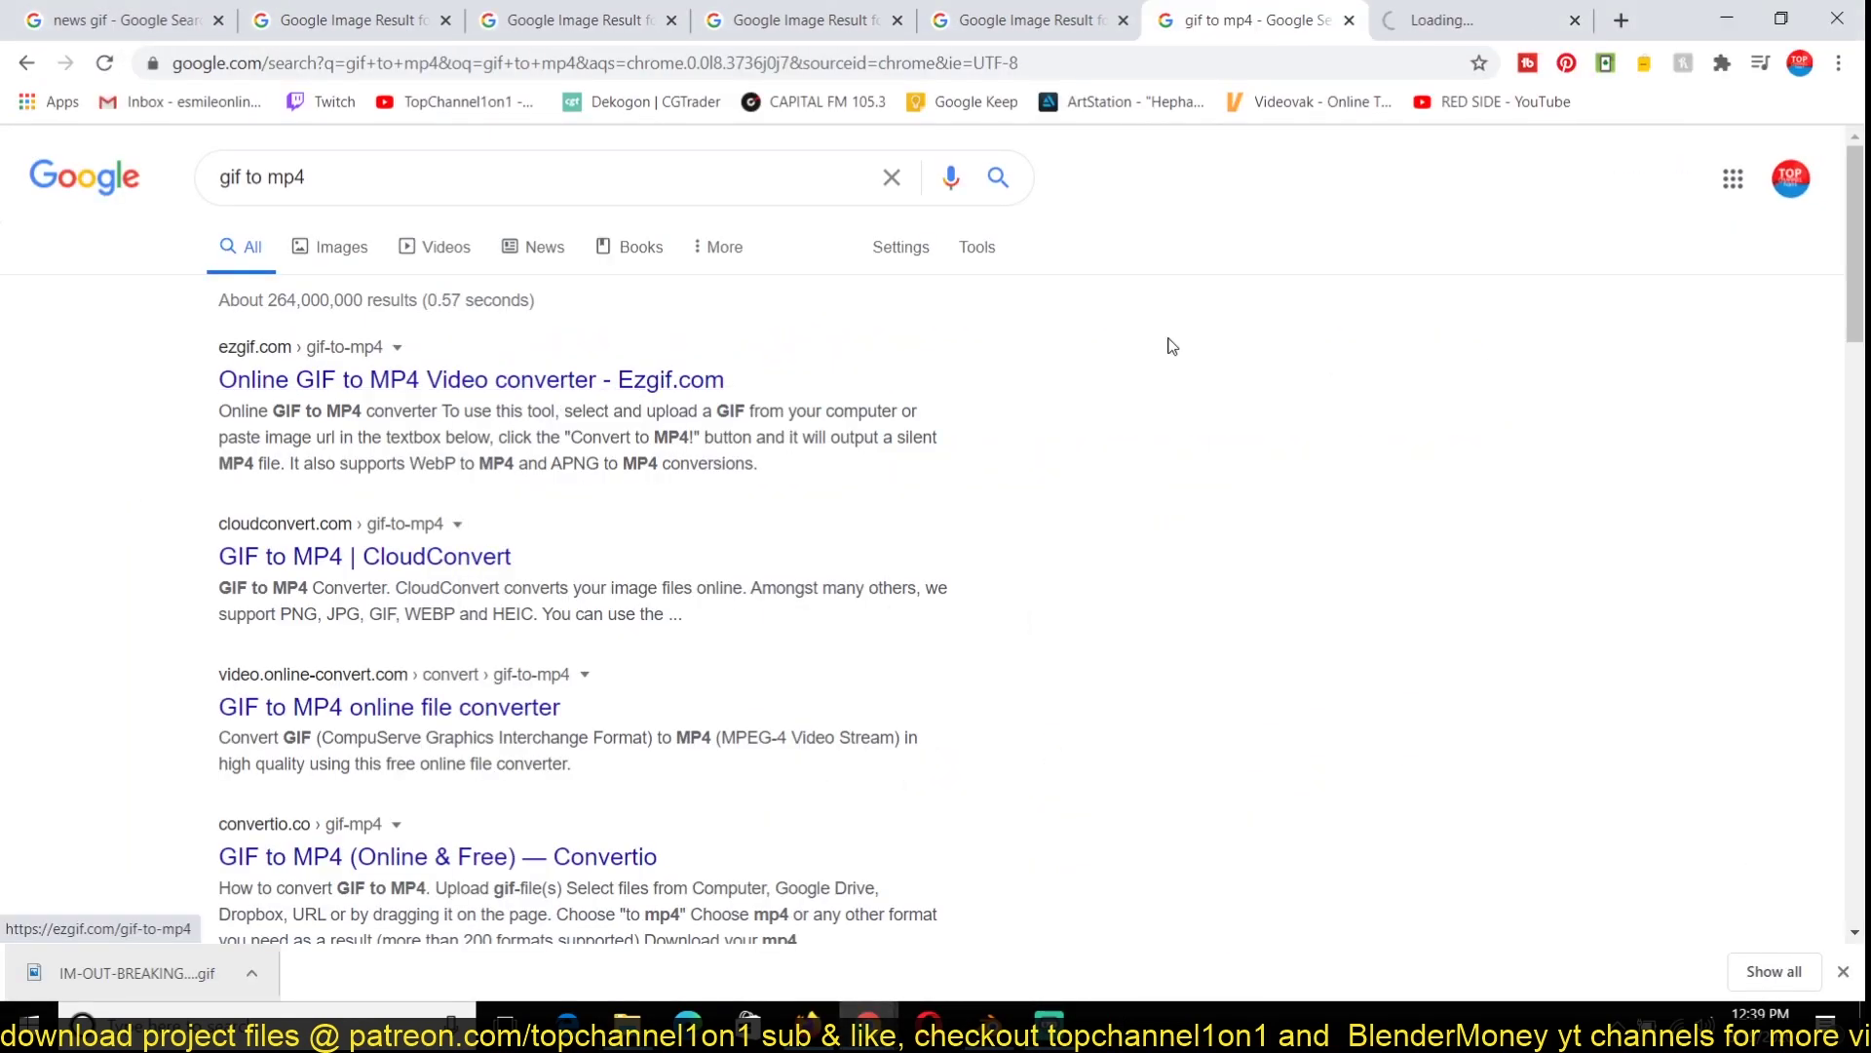
click(1442, 20)
click(1019, 19)
click(839, 20)
right_click(848, 356)
click(994, 653)
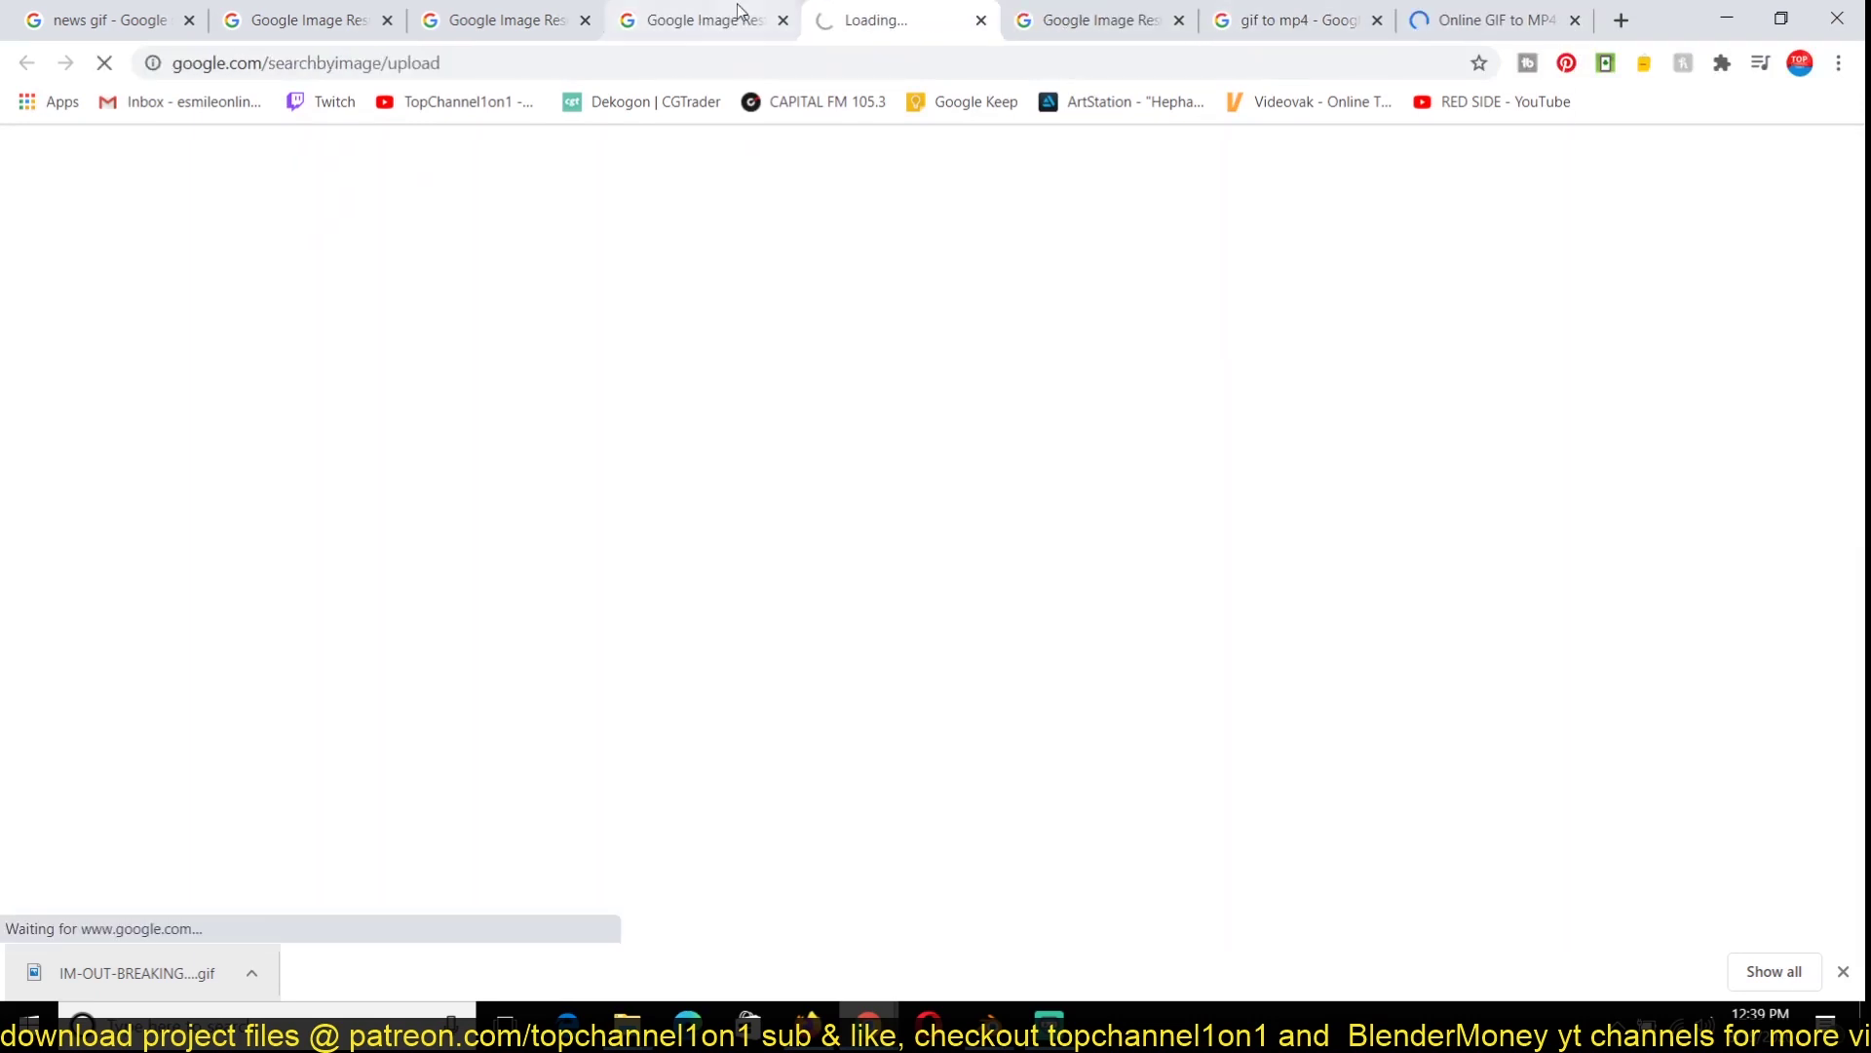
click(738, 11)
Upload the saved breaking news GIF to Ezgif, convert it to MP4 and save the resulting video
click(1481, 19)
click(789, 657)
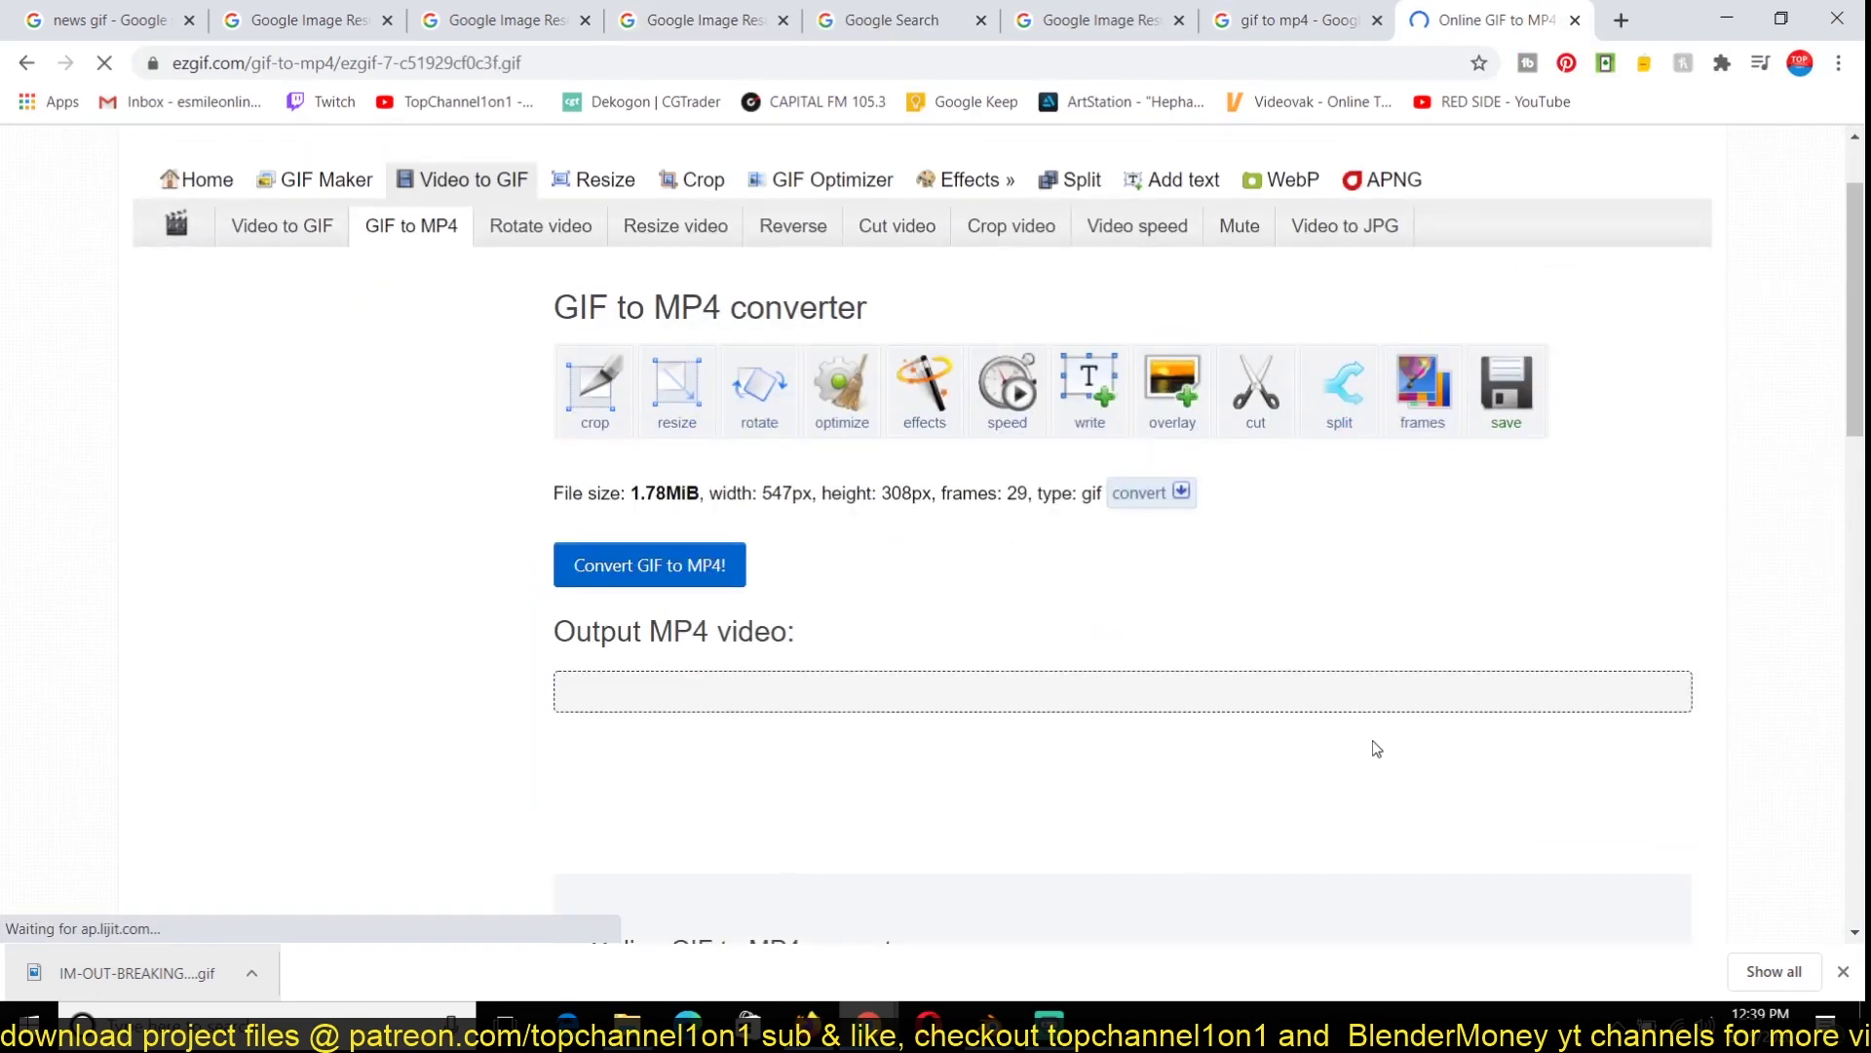
scroll(1372, 740, down, 3)
click(652, 677)
scroll(786, 692, down, 1)
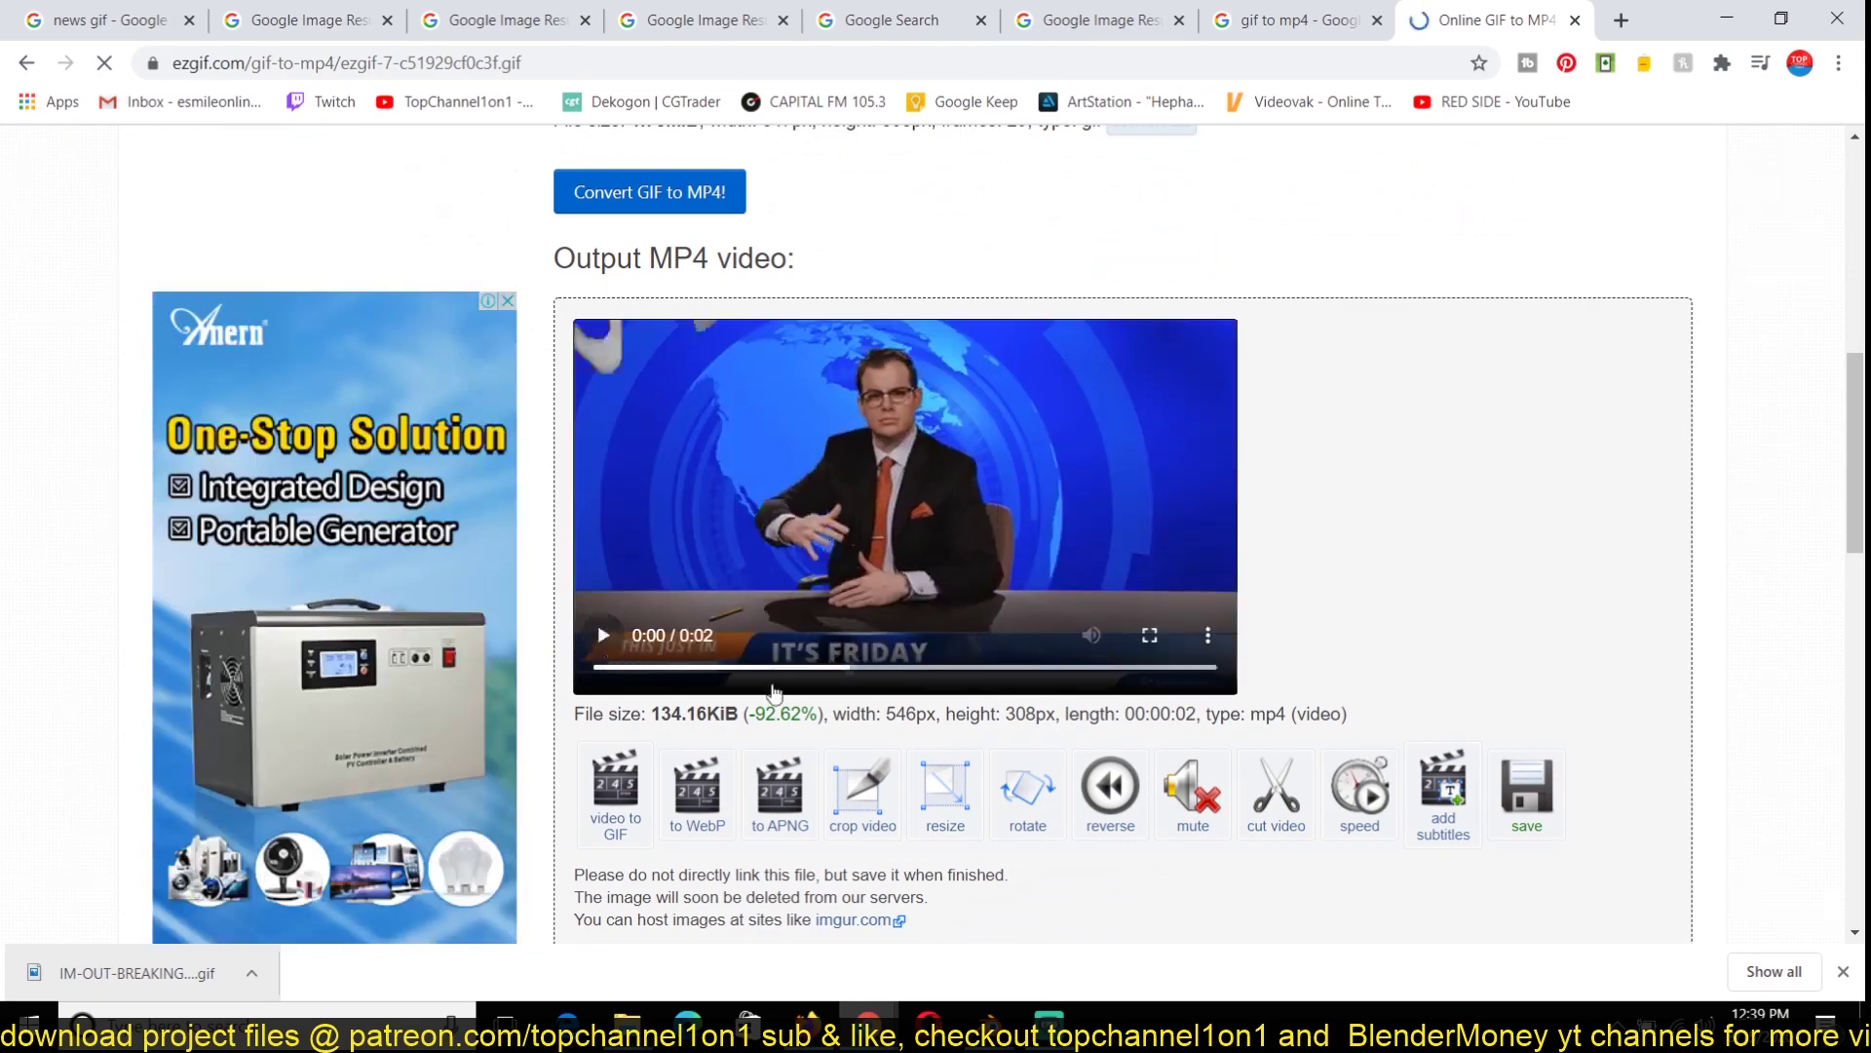
scroll(1553, 577, down, 3)
Add ezgif.com-gif-to-mp4.mp4 to the TV screen's material in Blender, preview it and display all of the screen's UVs
drag(151, 986, 48, 726)
ctrl+shift+click(84, 723)
key(Tab)
key(a)
scroll(911, 468, up, 2)
scroll(1549, 297, up, 4)
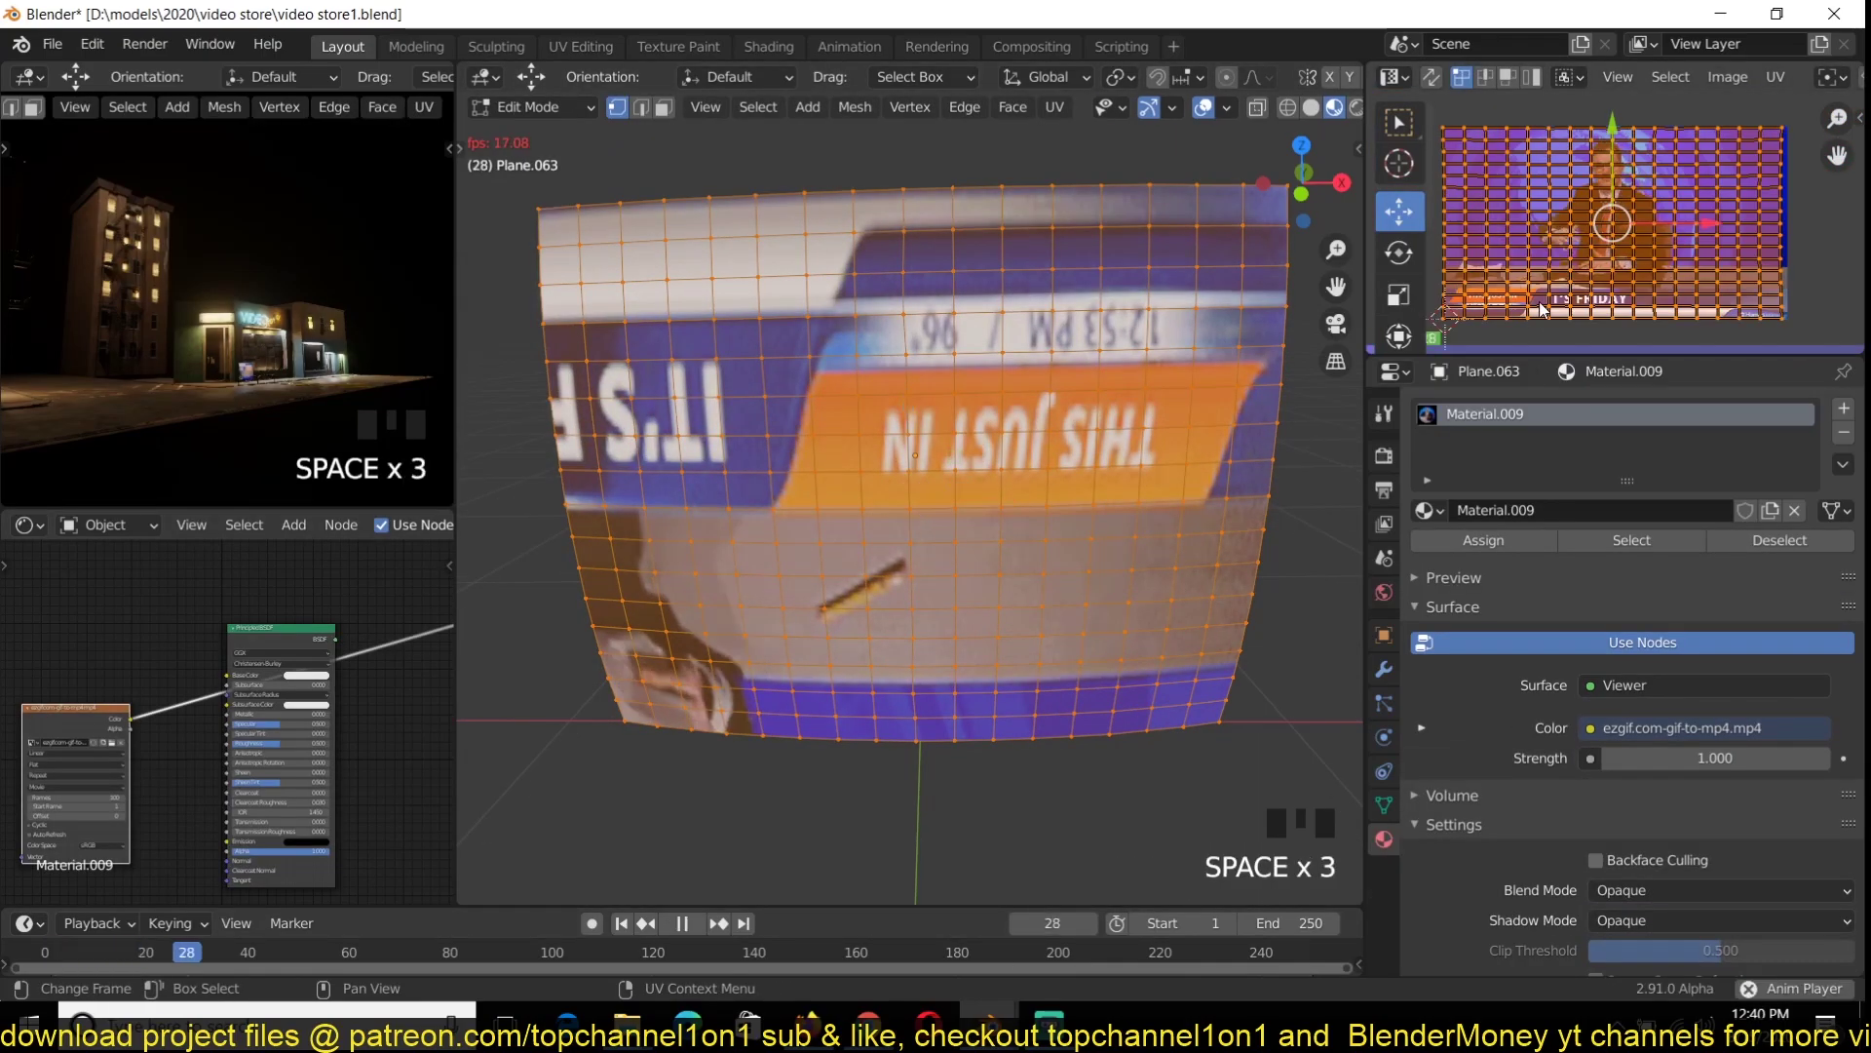
Return to the first frame and play the animation to check the video on the TV screen
key(Tab)
key(shift+Right)
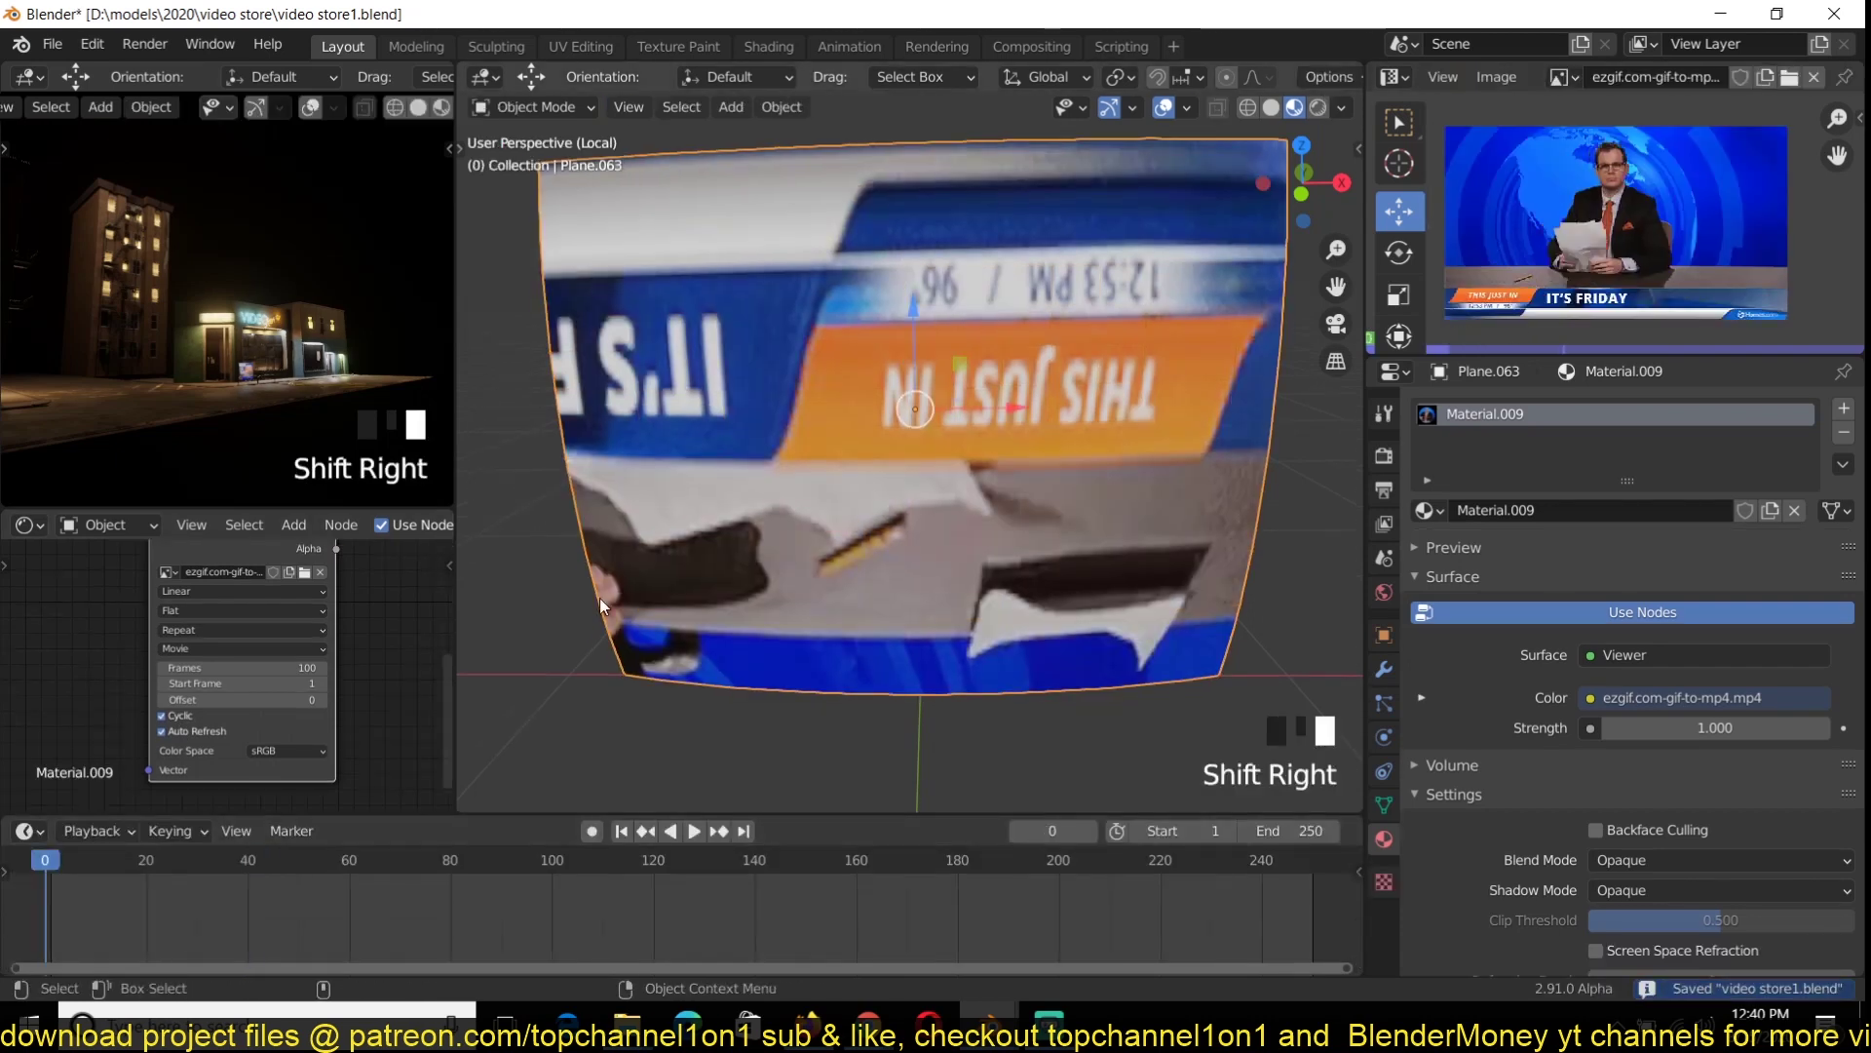
key(space)
key(space)
Unwrap the TV screen's mesh to refit the news video
key(Tab)
key(u)
click(1043, 195)
key(Tab)
key(Tab)
scroll(272, 698, down, 4)
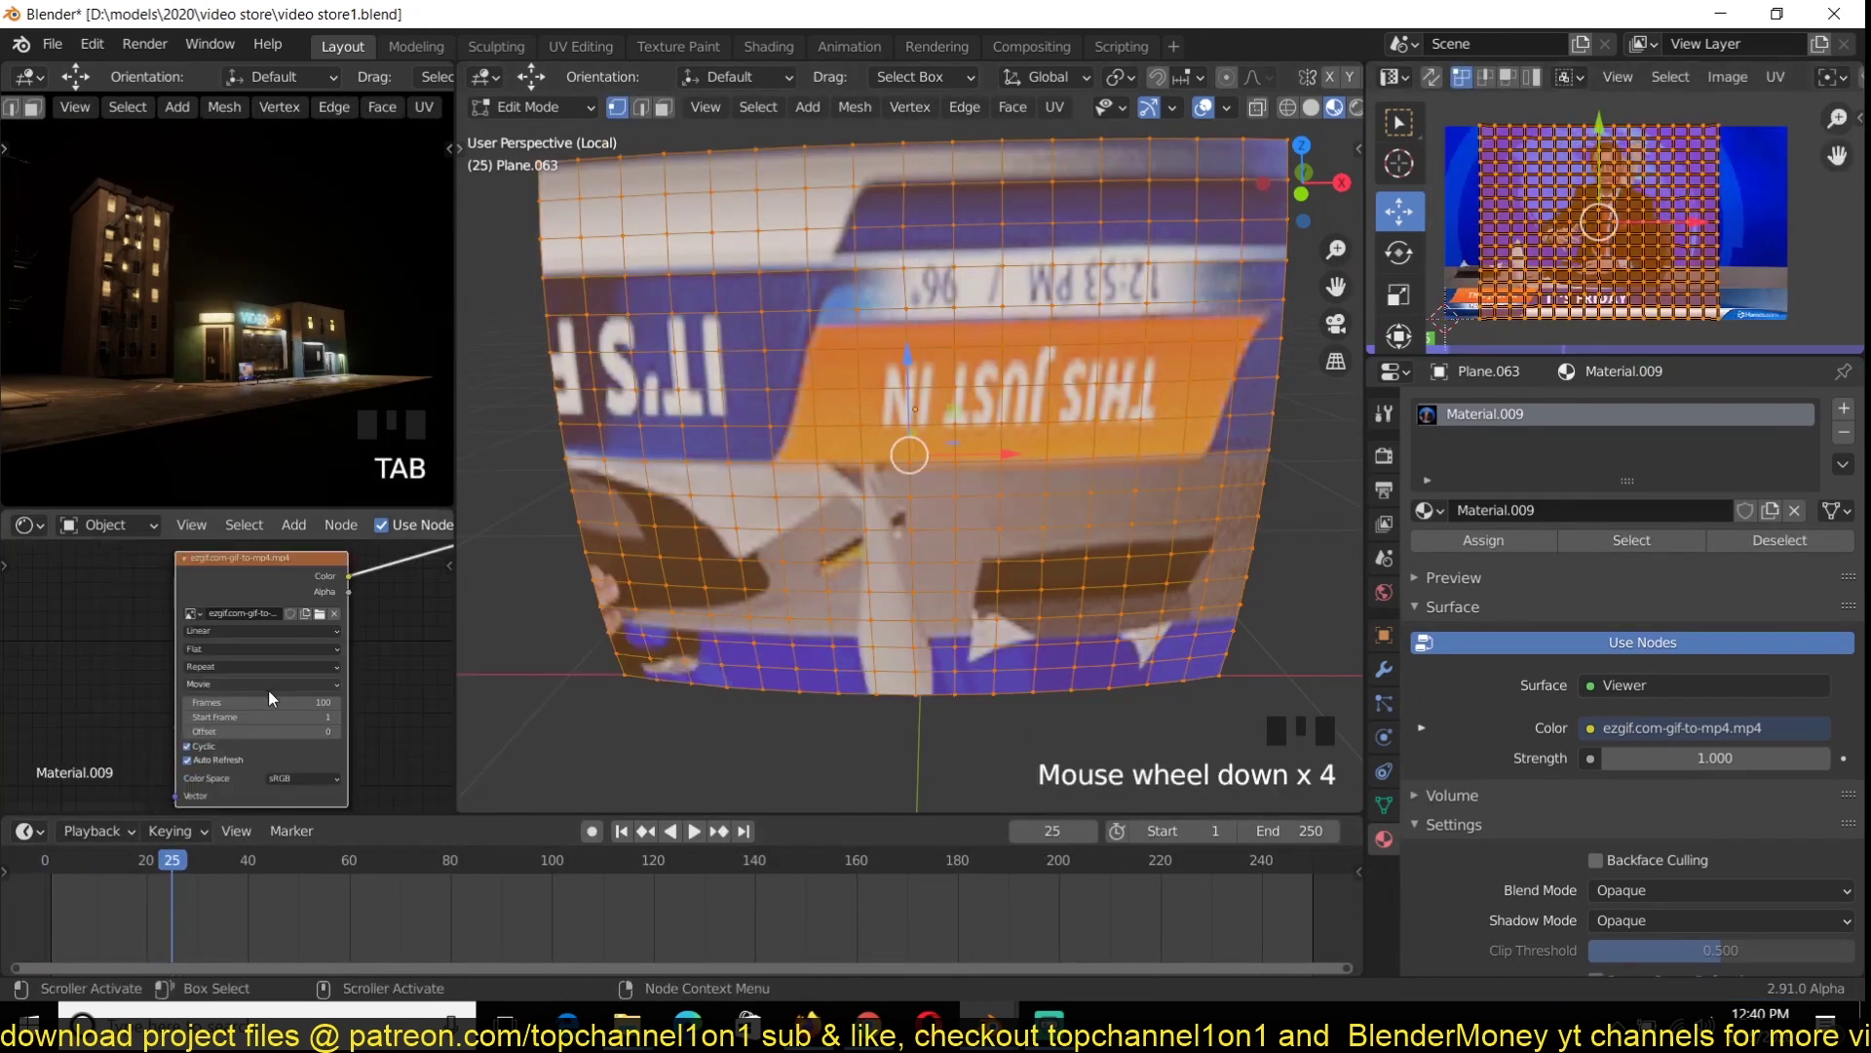
Save the file and remove the existing UV maps from the TV screen's mesh
key(ctrl+s)
middle_drag(146, 682, 422, 663)
key(grave)
middle_drag(1267, 658, 1099, 604)
click(1384, 804)
click(1427, 735)
click(1843, 795)
click(1843, 794)
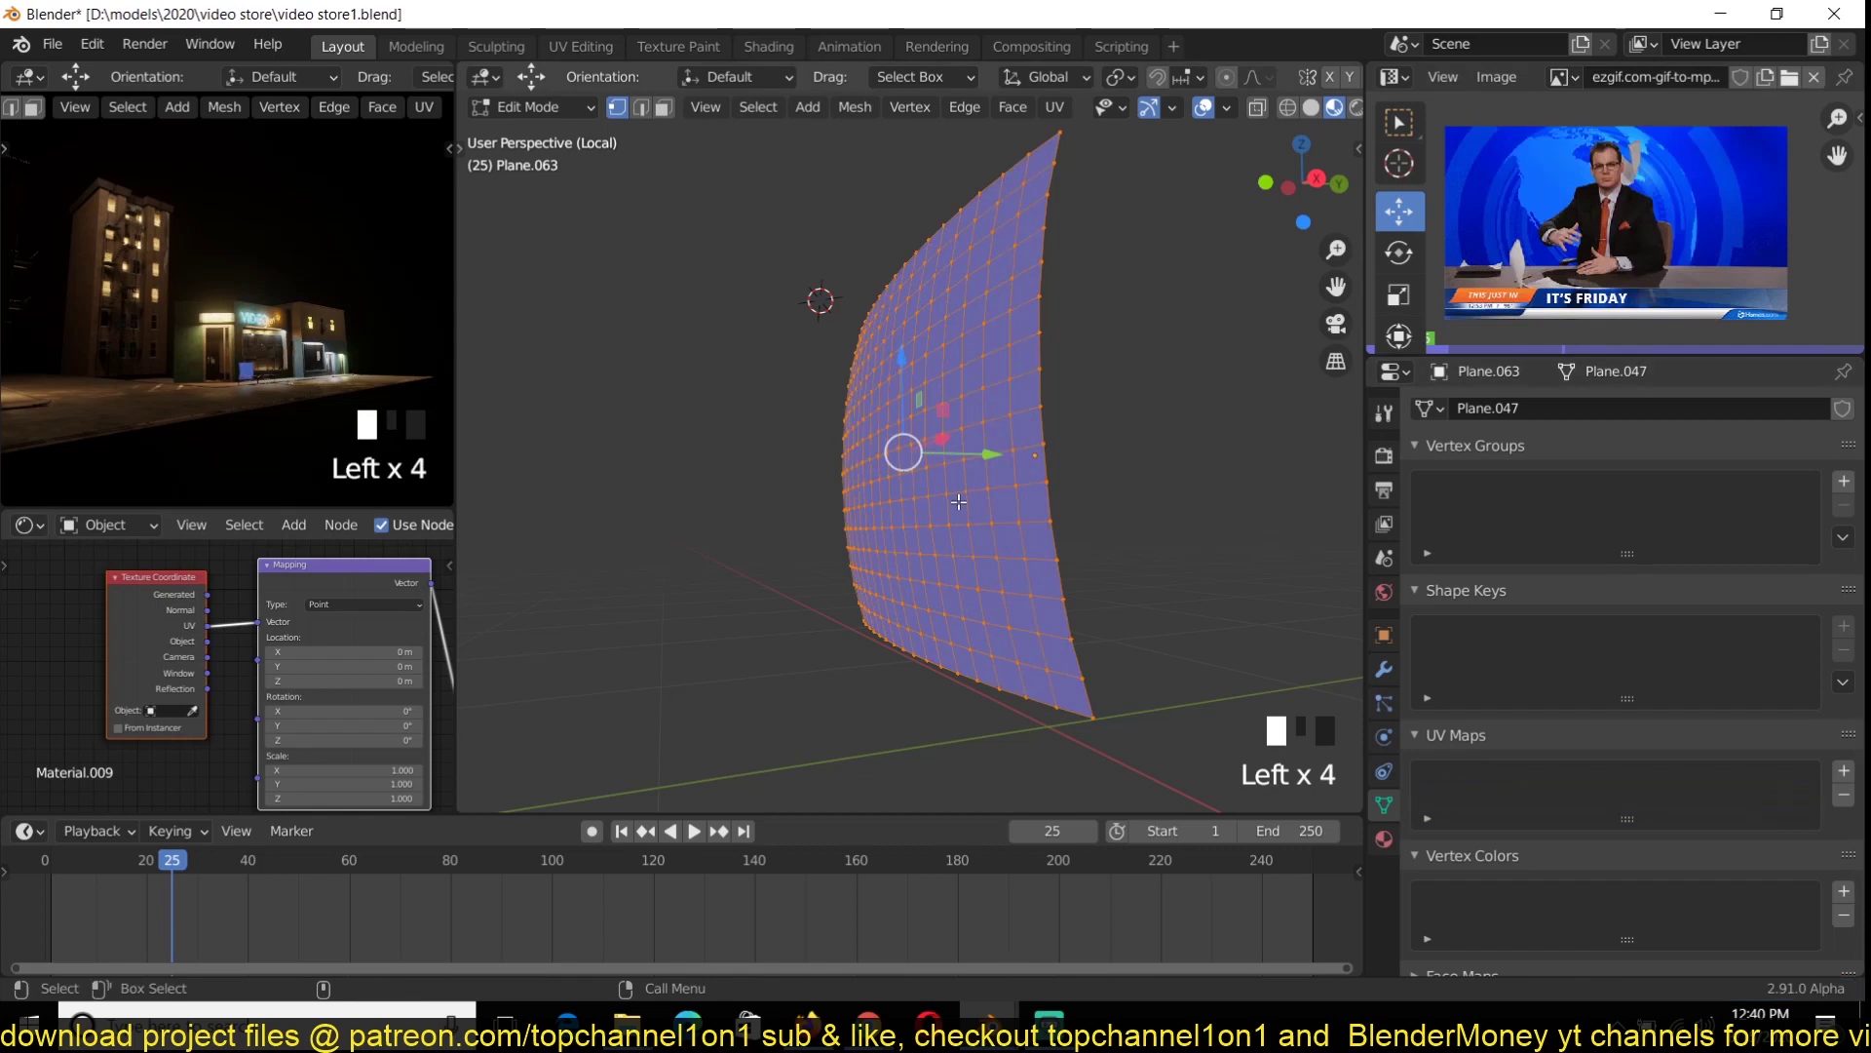
Unwrap the TV screen's mesh into a new UV map
key(u)
click(956, 501)
key(Tab)
key(Tab)
key(ctrl+m)
key(Escape)
Mirror the TV screen's UVs along X and Y so the news video reads upright
key(ctrl+m)
key(x)
click(1724, 240)
key(ctrl+m)
key(y)
click(1724, 240)
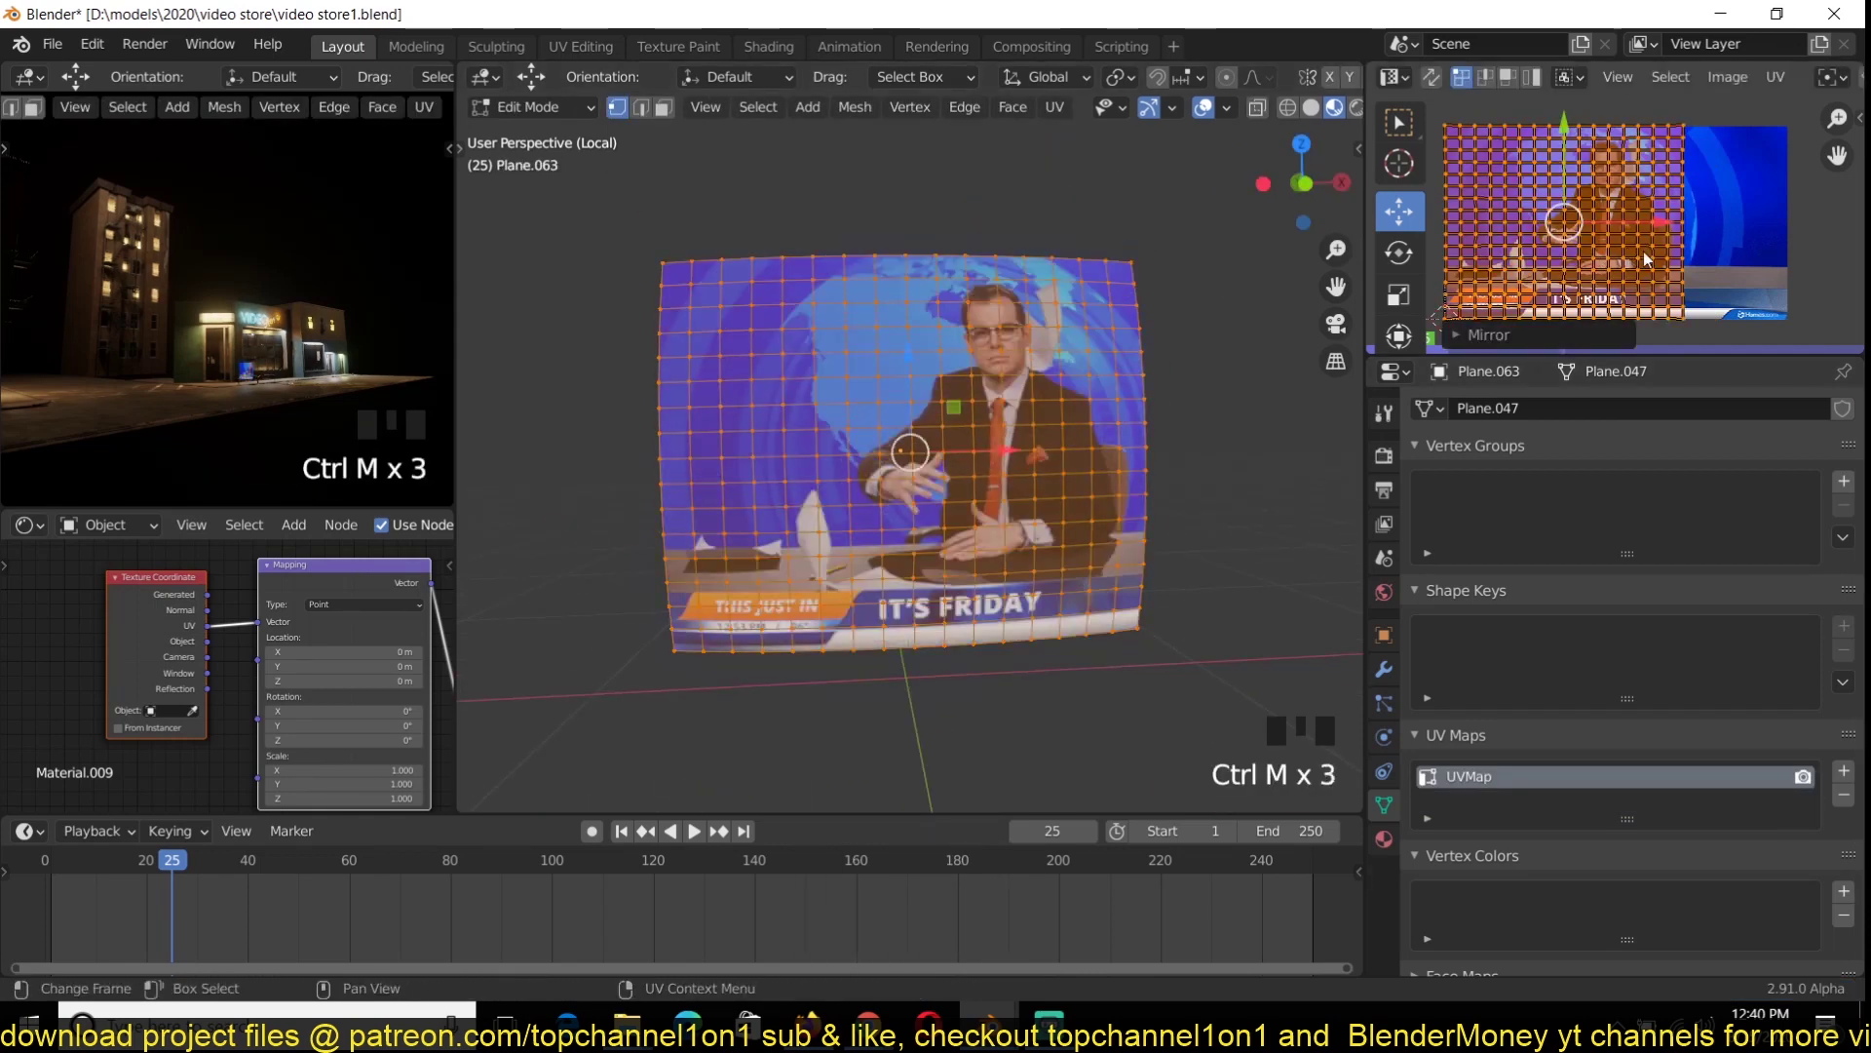
drag(1662, 222, 1688, 222)
key(ctrl+z)
Play the news video on the TV screen and edit the movie texture's frame count
key(Tab)
key(space)
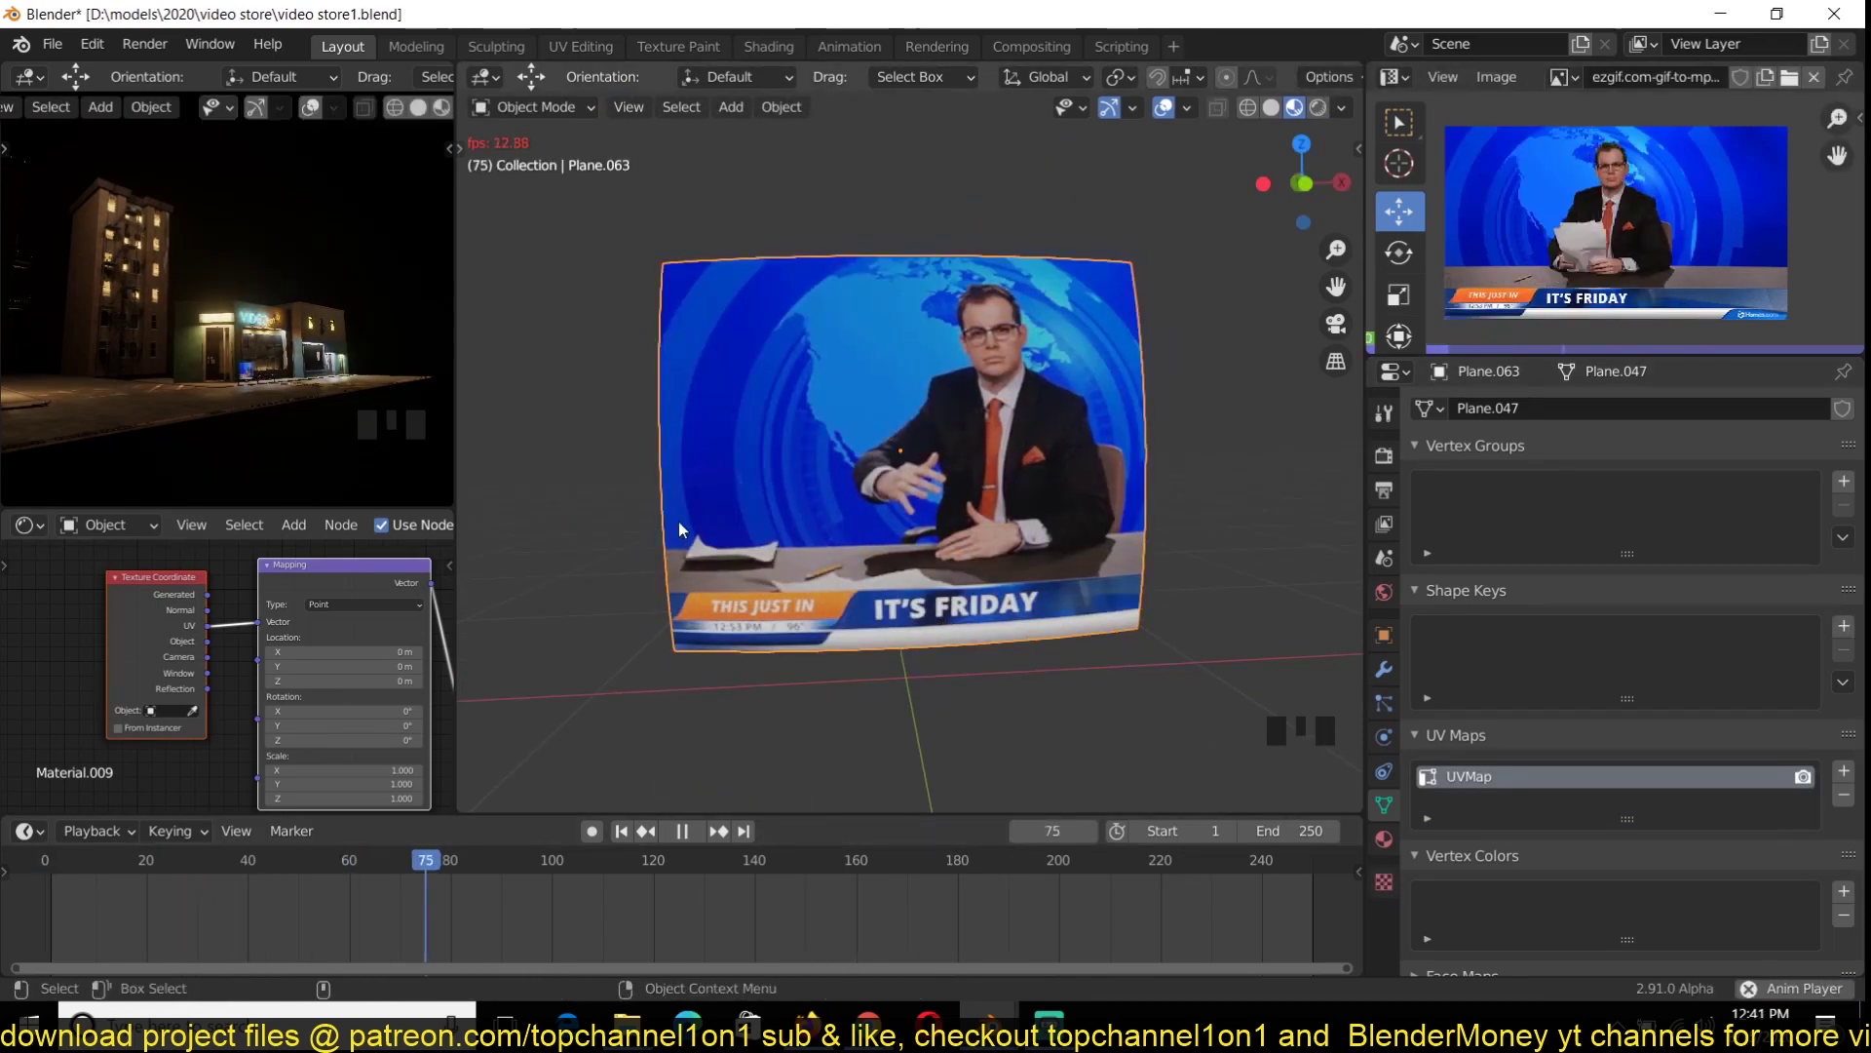
scroll(266, 689, right, 2)
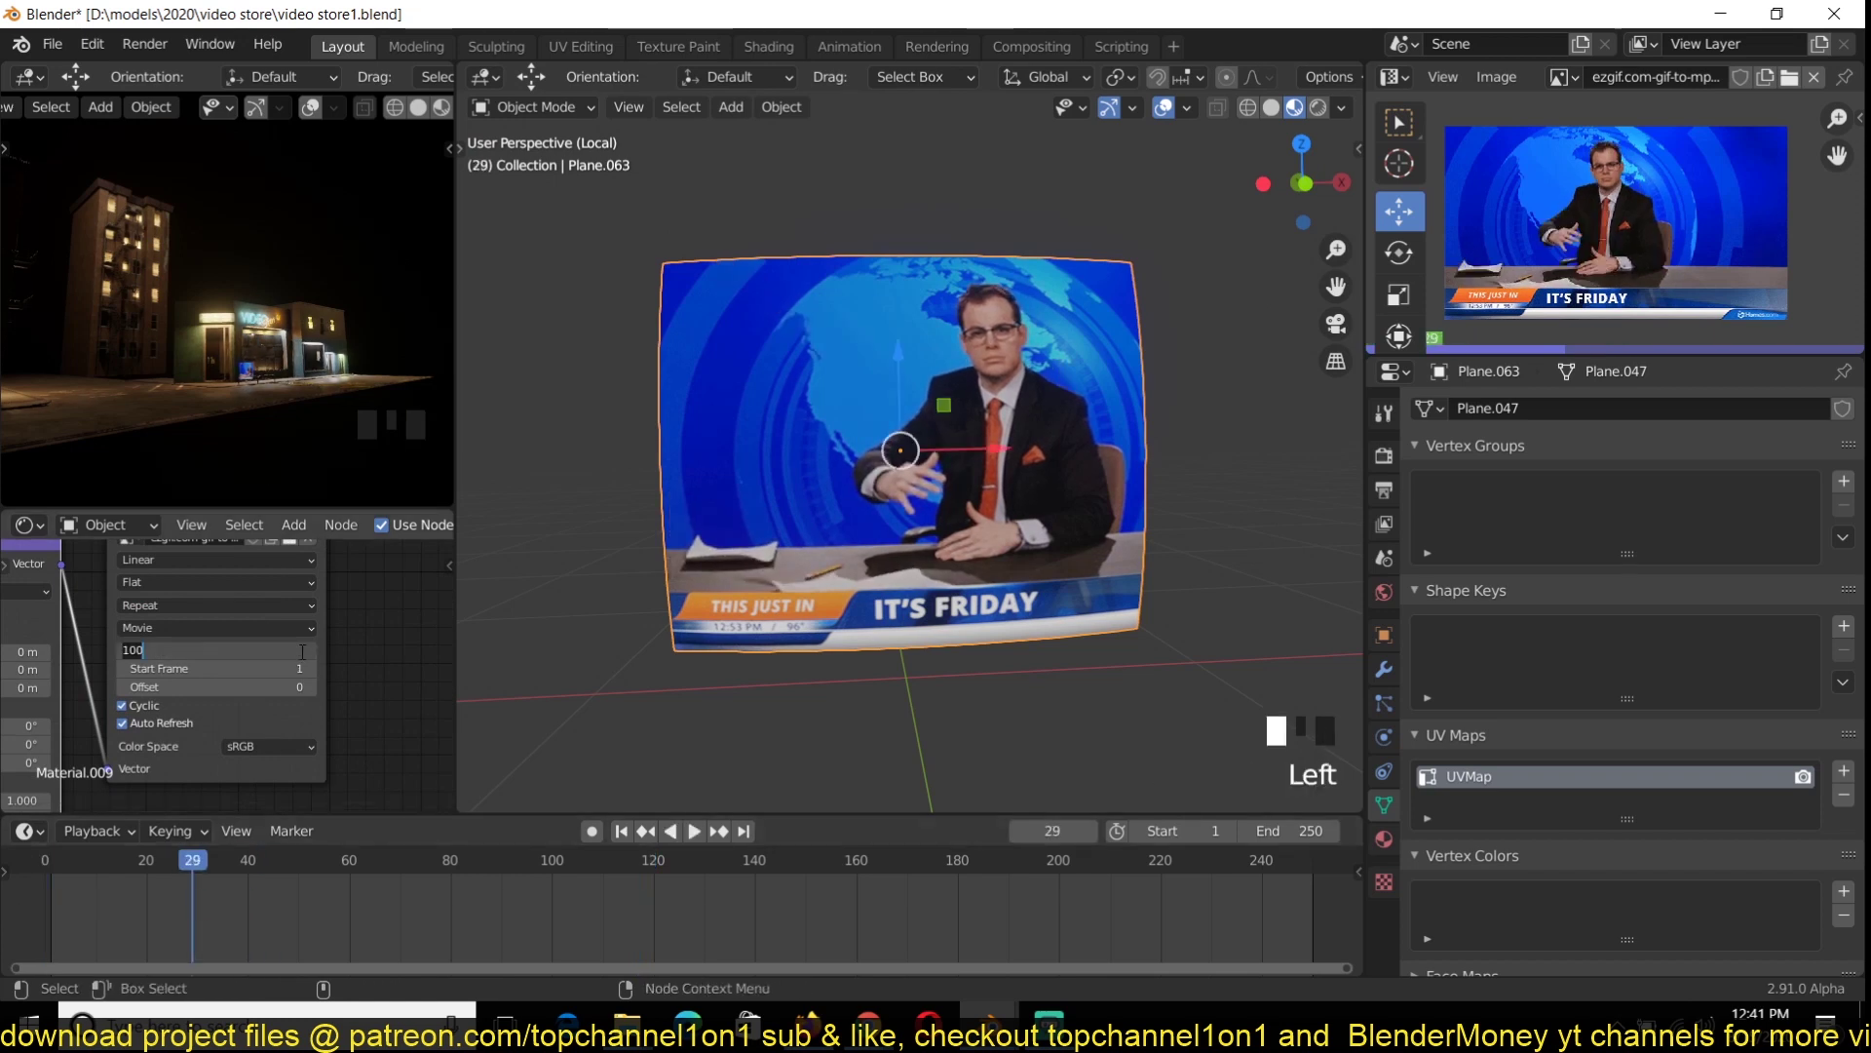
scroll(293, 673, right, 3)
key(space)
Feed the movie texture into the Principled BSDF, preview that shader on the TV screen and save the file
ctrl+shift+click(336, 559)
middle_drag(877, 468, 1013, 487)
drag(360, 717, 322, 716)
middle_drag(975, 468, 835, 447)
key(grave)
key(ctrl+s)
key(space)
Insert a Hue/Saturation node between the movie texture and the Principled BSDF's emission input
scroll(297, 586, down, 5)
key(shift+a)
mouse_move(299, 628)
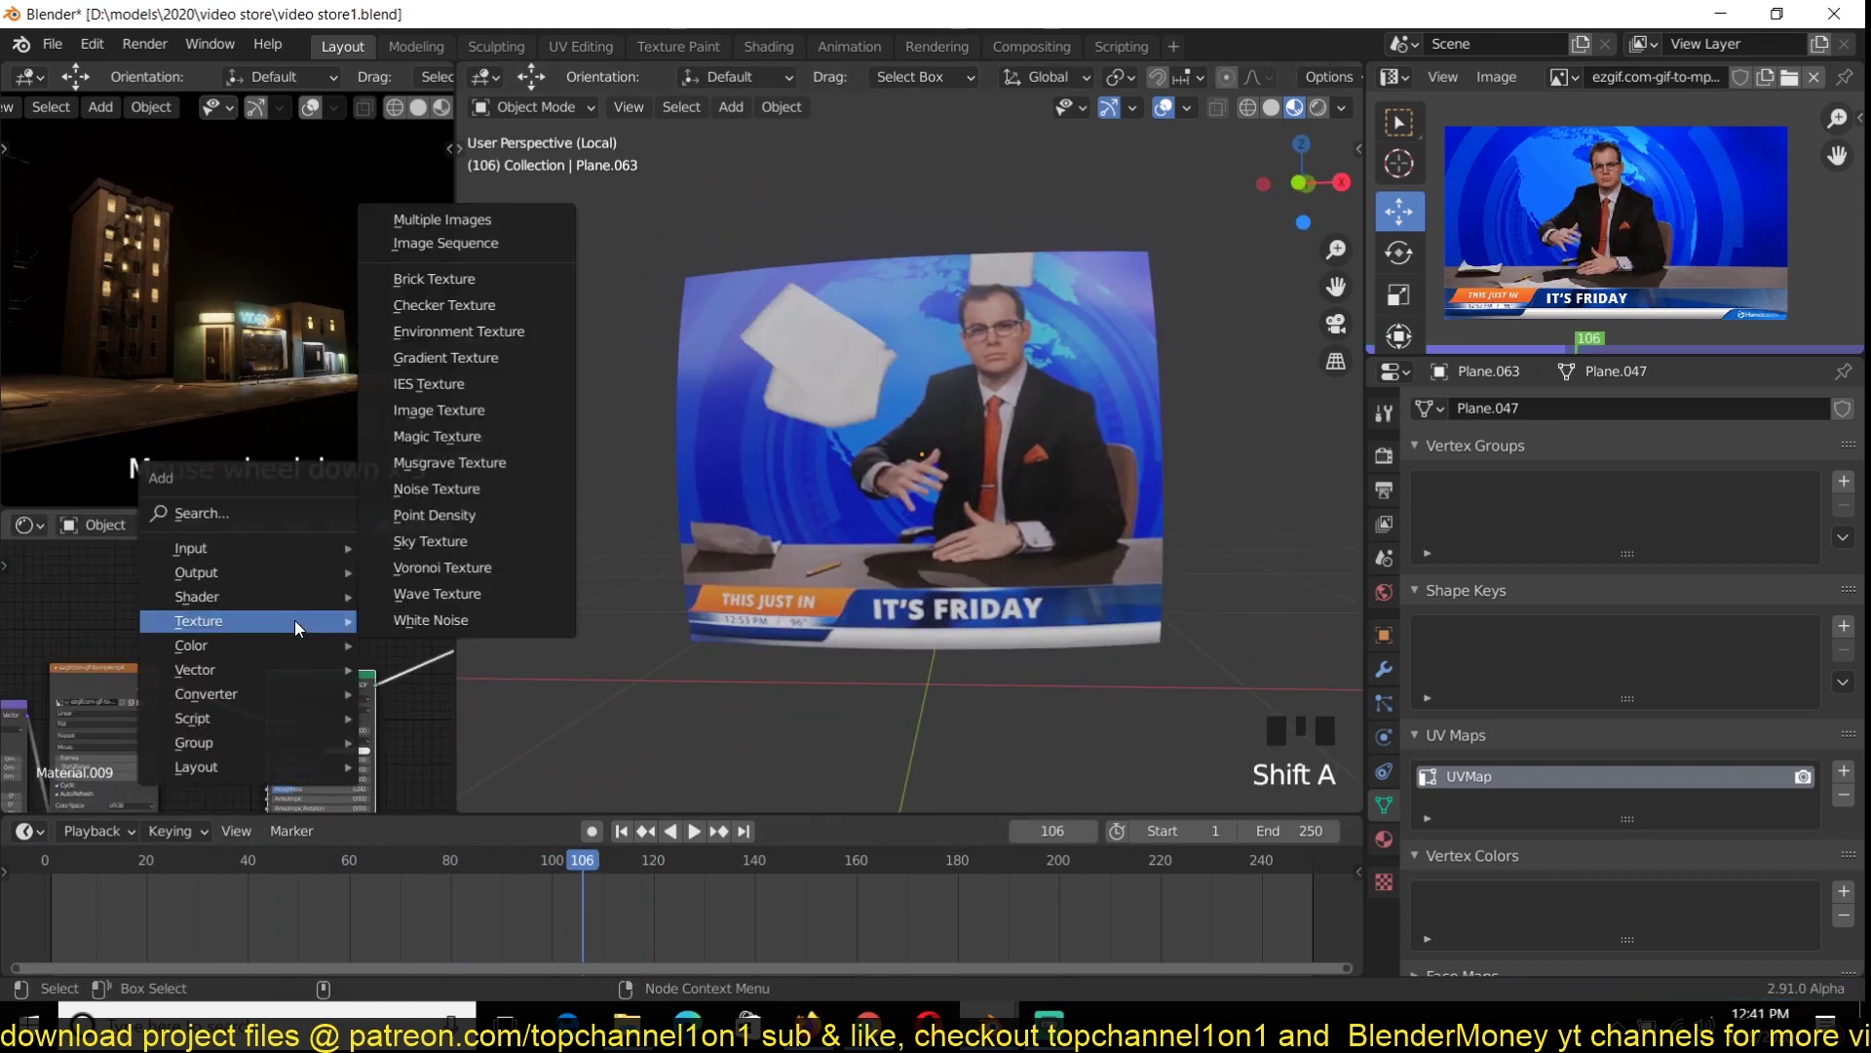
drag(190, 666, 185, 673)
key(grave)
key(shift+a)
mouse_move(134, 751)
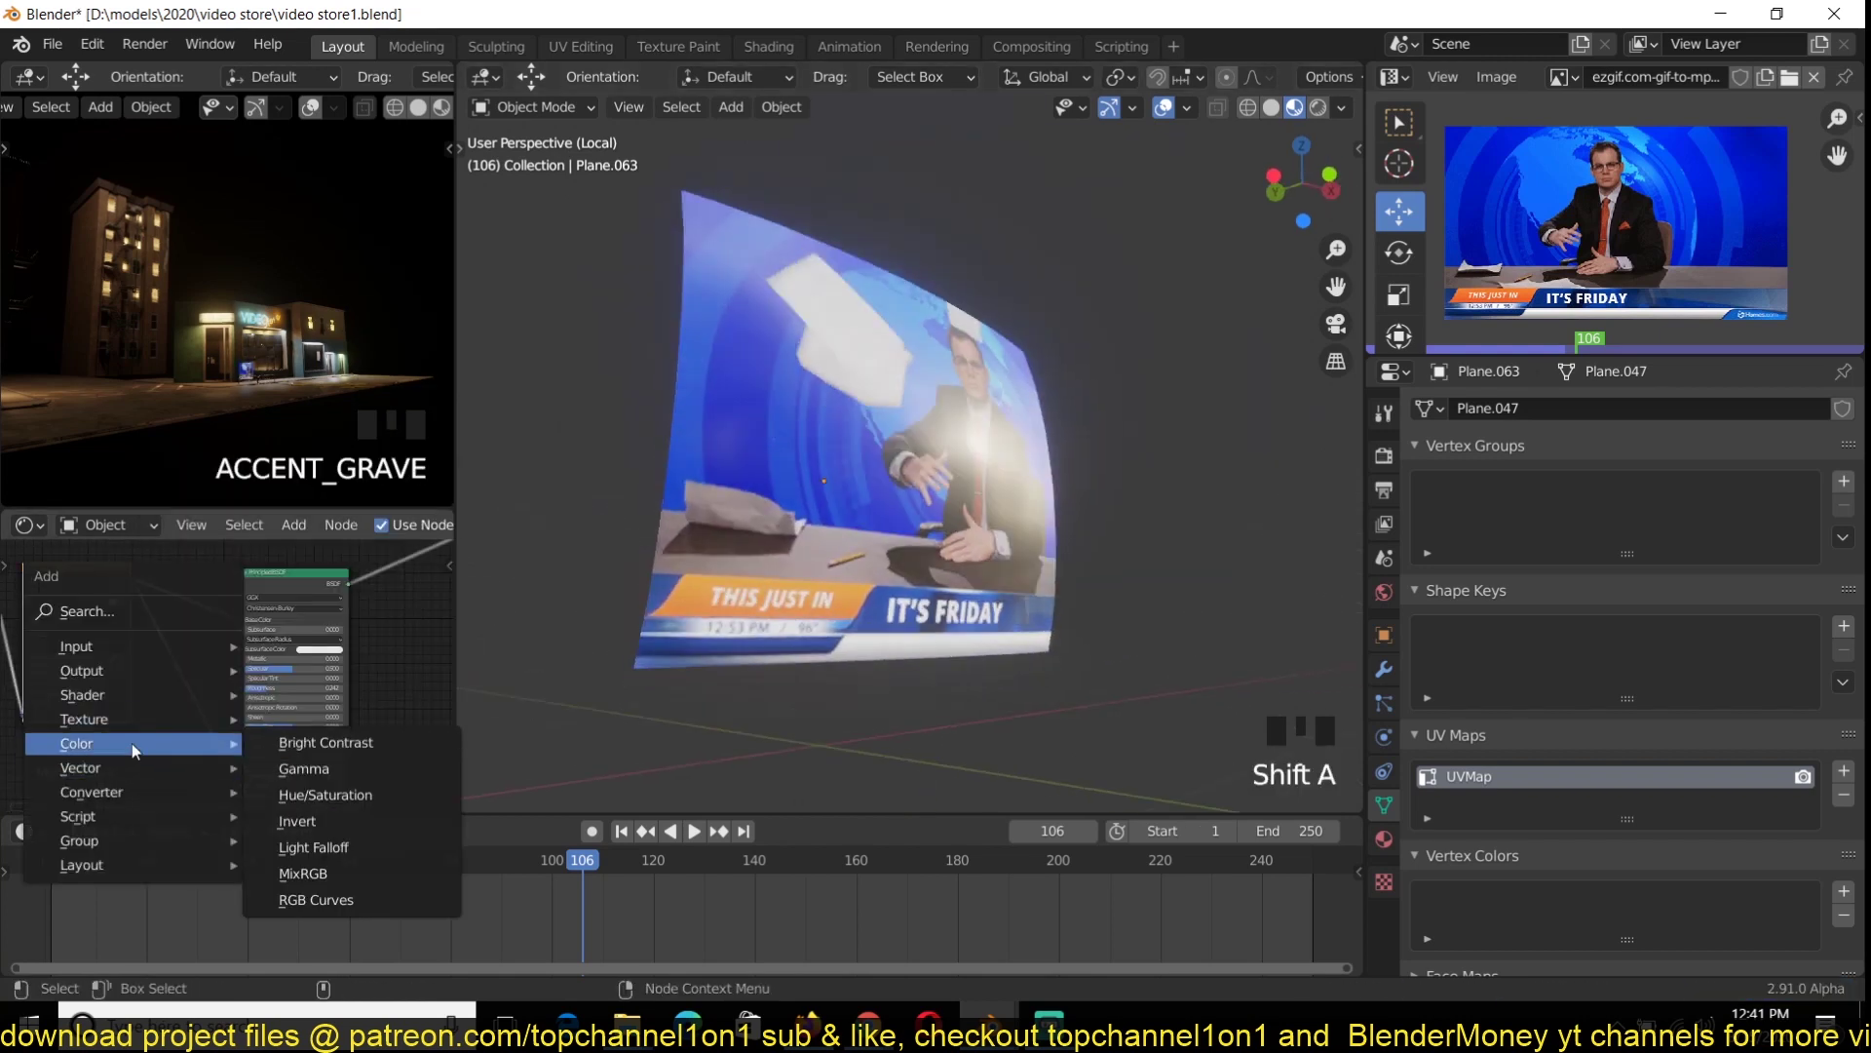
drag(202, 760, 219, 760)
middle_drag(878, 487, 936, 477)
Leave the isolated view in solid shading and hide the object covering the shop window's TV sets
click(1271, 107)
key(KP_Divide)
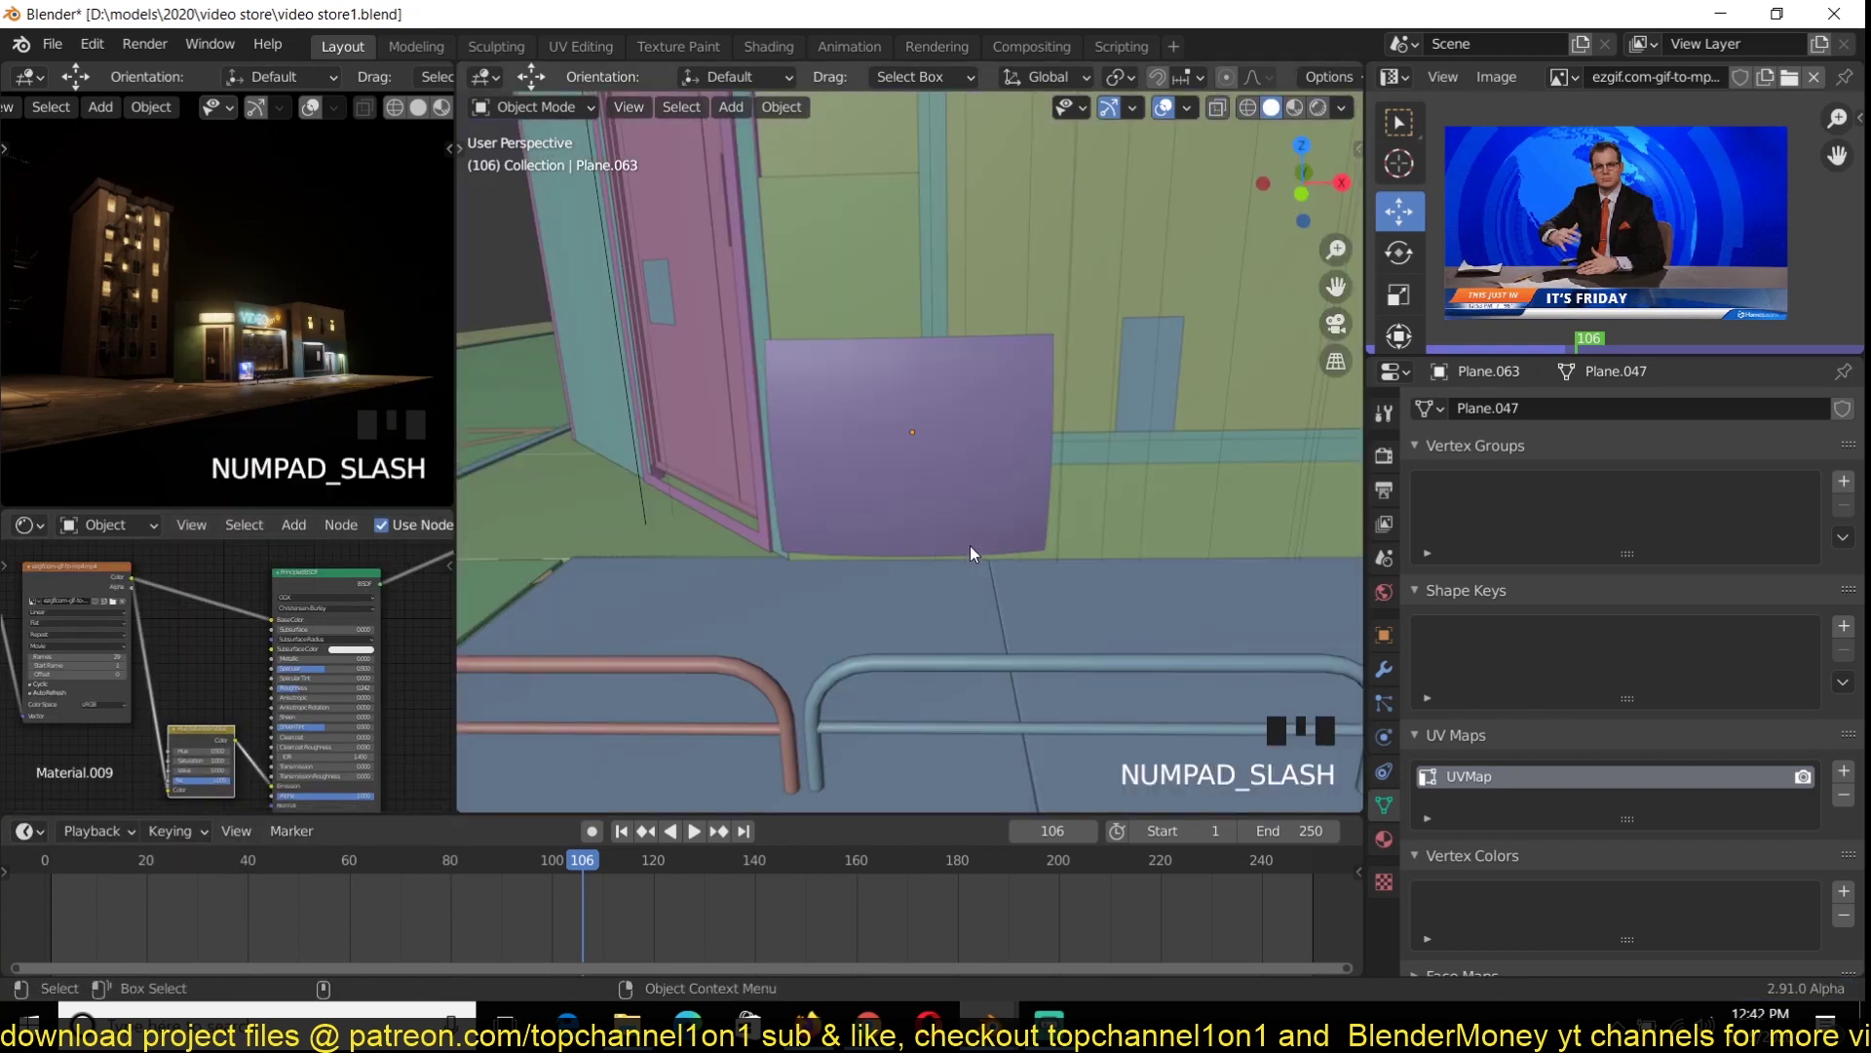
scroll(969, 546, down, 3)
click(1039, 407)
key(h)
Try to copy the retro TV set's rotation to the news screen
click(918, 258)
click(903, 469)
key(KP_Decimal)
shift+click(961, 472)
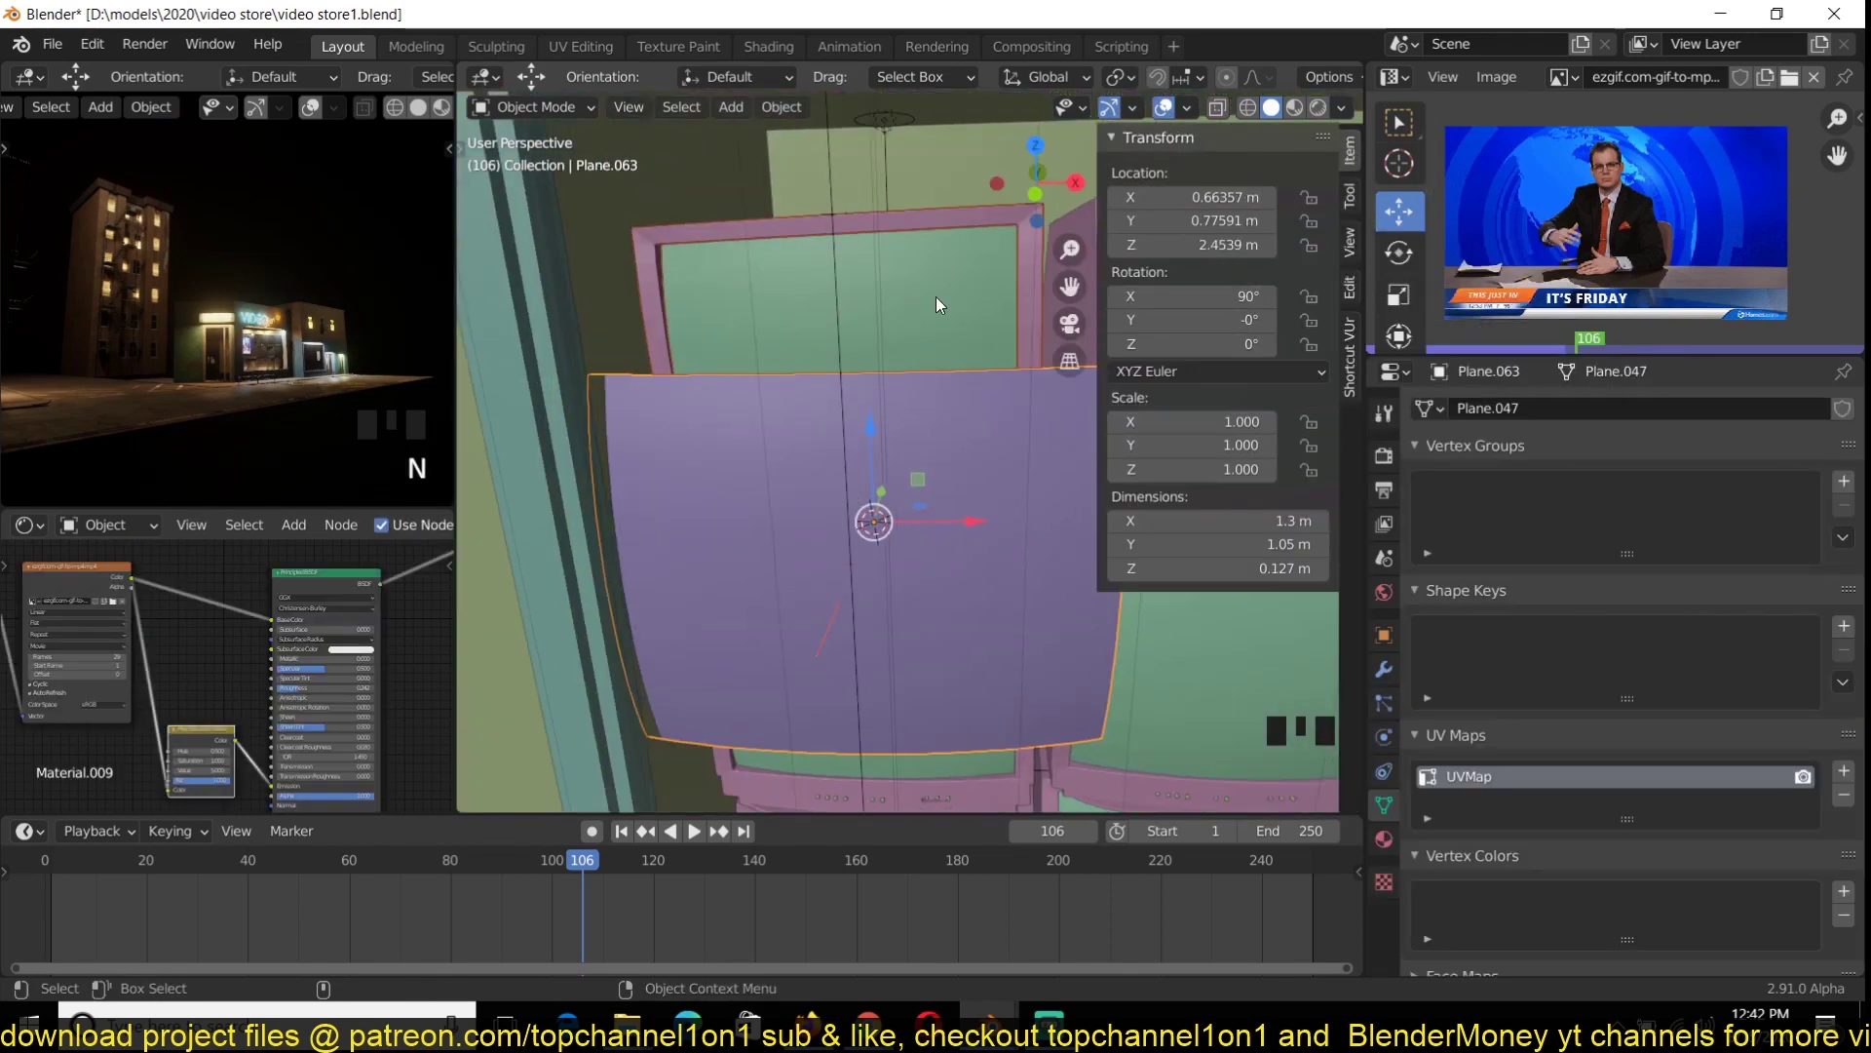
click(961, 323)
click(955, 446)
right_click(1257, 296)
click(1209, 577)
Try rotating the news screen 90 degrees about X, and undo the recent rotation changes
click(908, 472)
key(grave)
middle_drag(908, 472, 916, 548)
key(r)
key(x)
key(9)
key(0)
key(Return)
key(s)
key(Escape)
key(ctrl+z)
key(ctrl+z)
Reset the news screen's rotation with the screen standing upright, and save the file
click(1004, 439)
key(alt+r)
key(r)
click(875, 460)
click(875, 460)
key(grave)
click(917, 548)
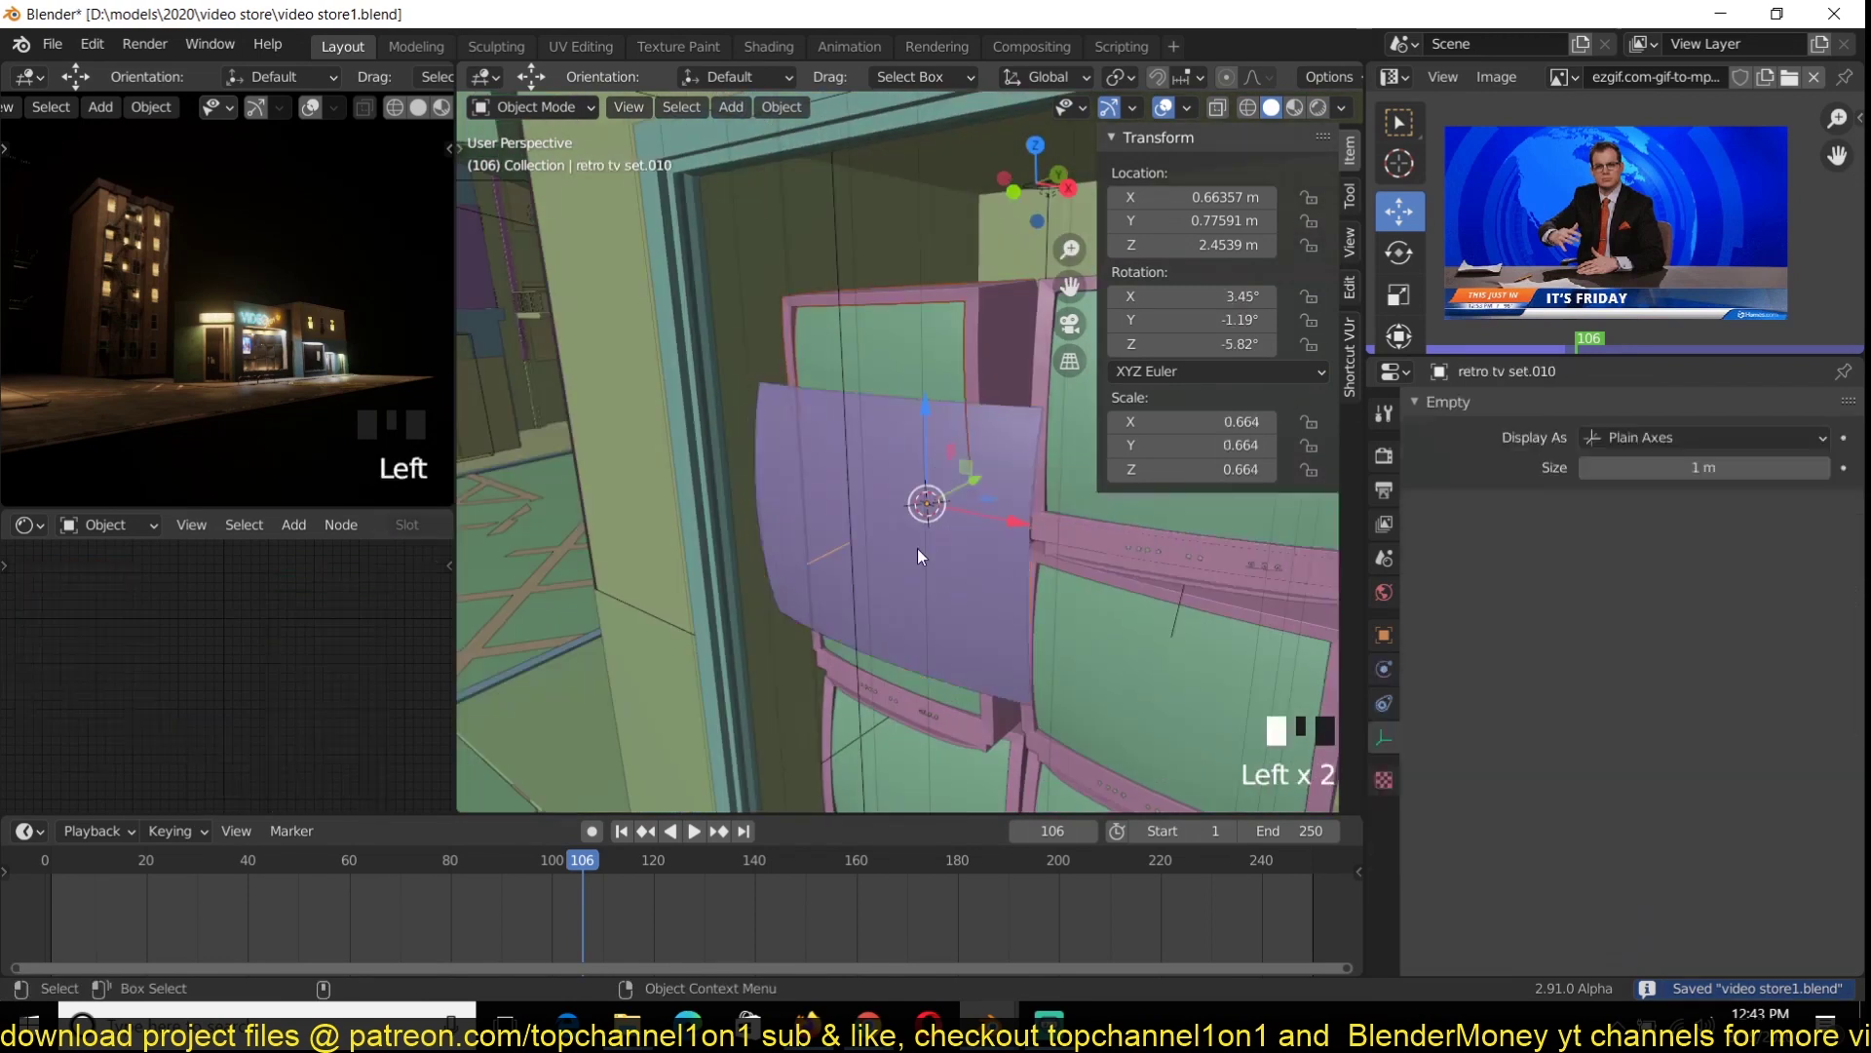
click(916, 548)
key(grave)
key(ctrl+s)
Copy the retro TV set's rotation of 3.45°, -1.19°, -5.82° to the news screen
shift+click(992, 358)
right_click(1259, 296)
click(1252, 363)
middle_drag(729, 413, 801, 421)
Copy the retro TV set's 0.664 scale to the news screen and save the file
click(979, 438)
key(s)
shift+click(943, 368)
right_click(1248, 422)
click(1237, 413)
key(alt+a)
key(ctrl+s)
Place the 3D cursor on the first top-row TV's glass and snap the news screen to it
middle_drag(1004, 545, 891, 487)
click(891, 488)
shift+right_click(874, 416)
key(shift+s)
click(875, 329)
middle_drag(874, 337, 979, 341)
scroll(978, 341, up, 3)
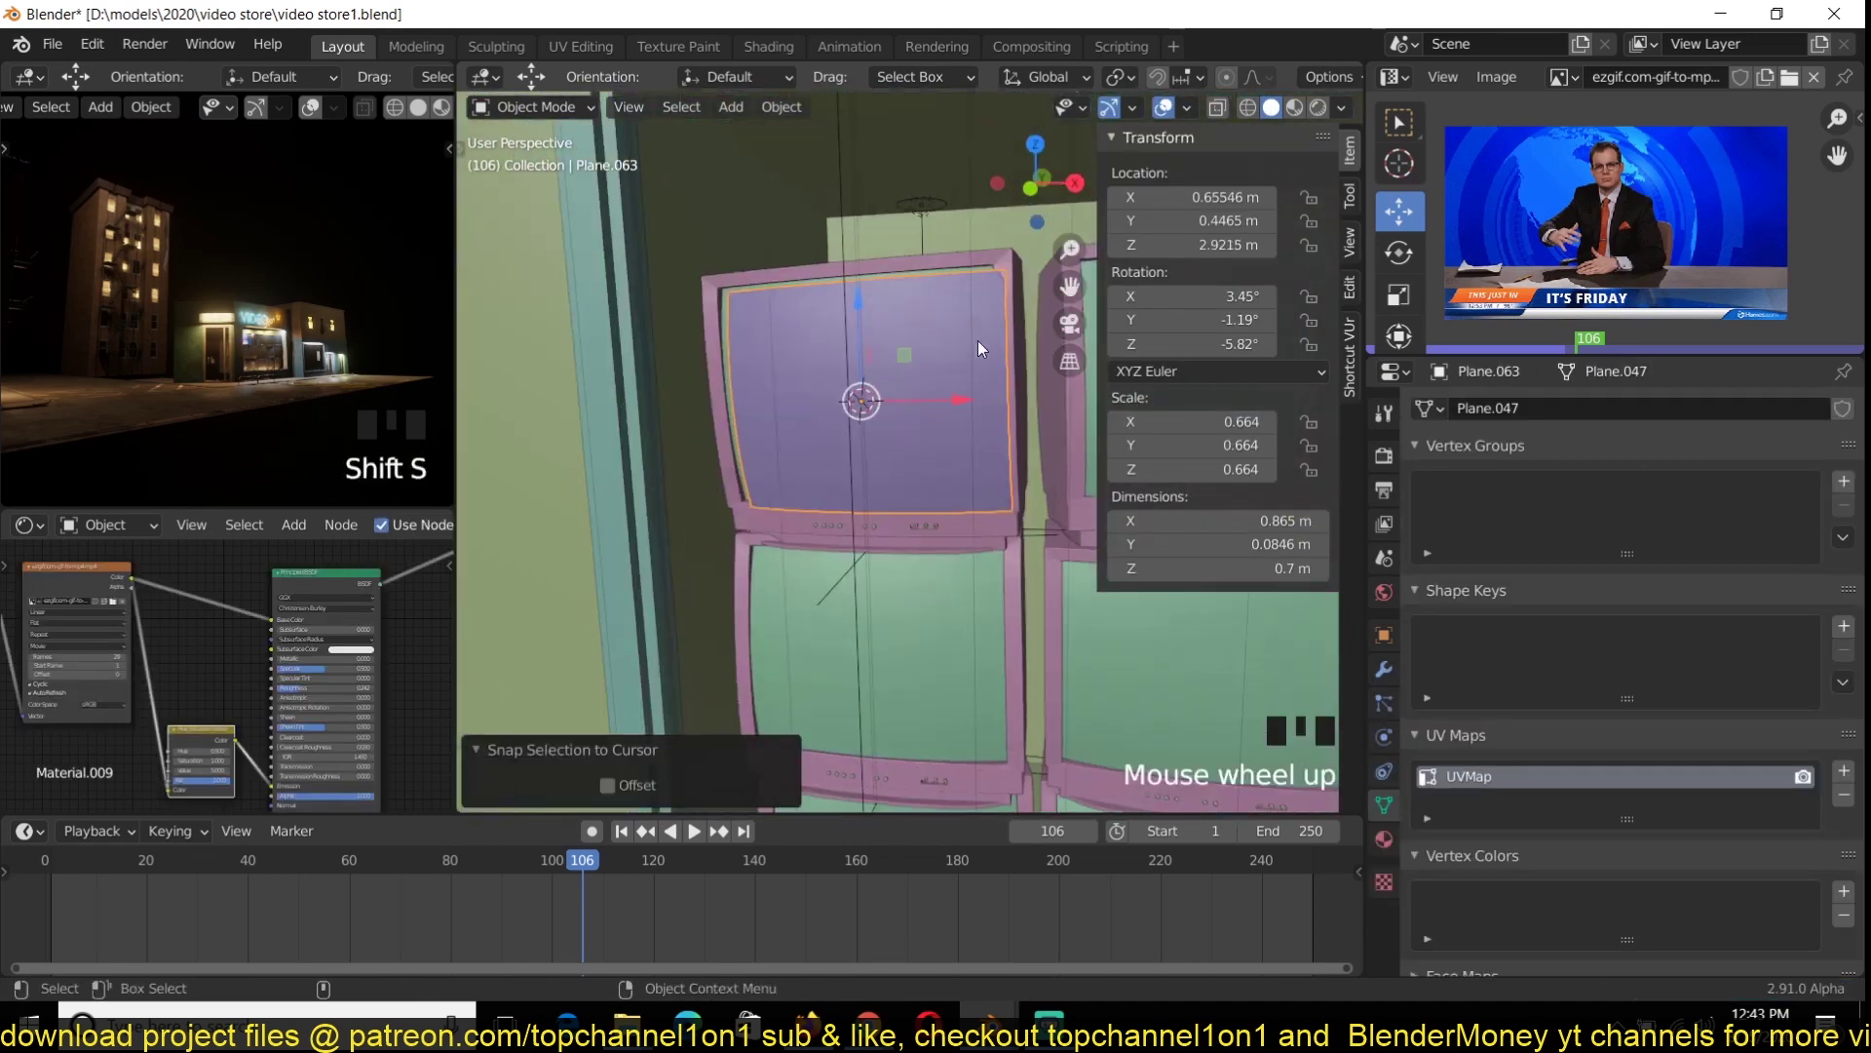
Nudge the news screen about 0.022 m along negative X and 0.008 m up to fit the TV's frame
scroll(260, 349, up, 8)
shift+middle_drag(935, 439, 850, 401)
drag(921, 411, 908, 411)
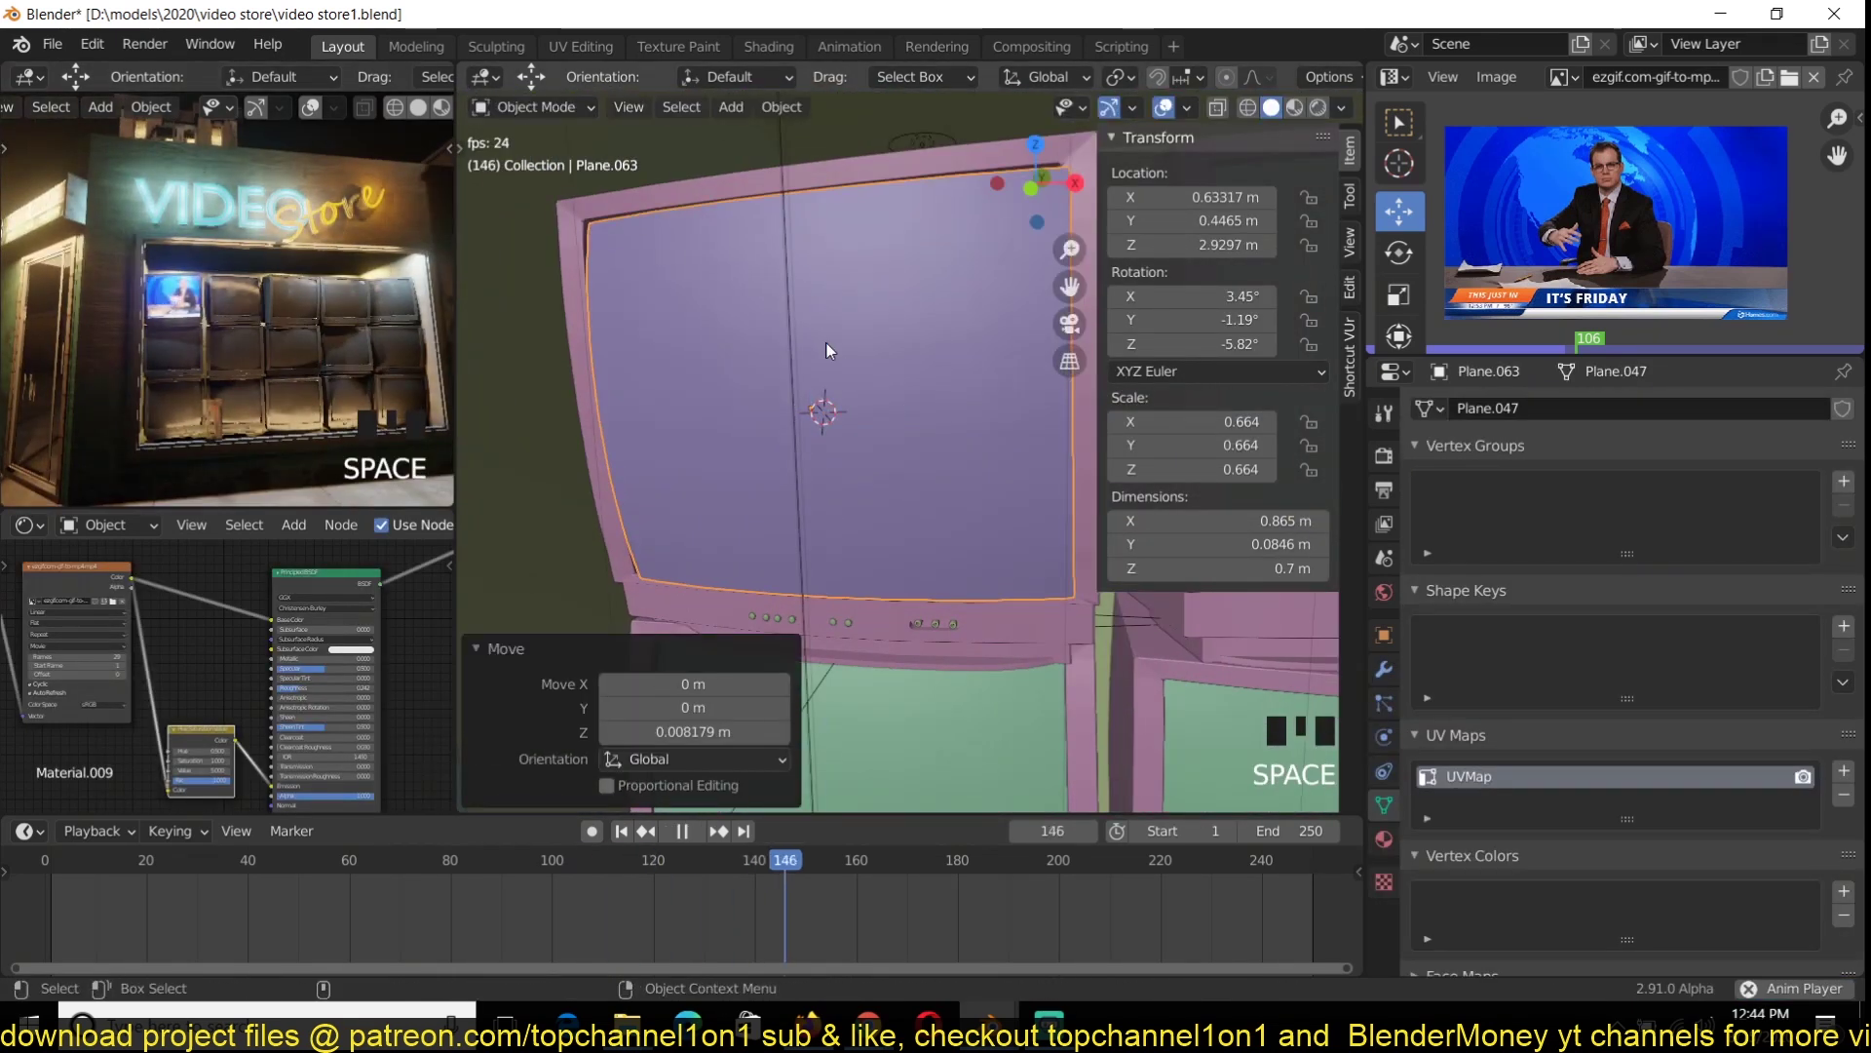
Stop the animation playback and save the file
key(space)
scroll(826, 351, down, 6)
key(ctrl+s)
key(n)
middle_drag(904, 411, 838, 414)
key(ctrl+s)
key(ctrl+s)
Switch to Chrome, go to another open news GIF result and look up a GIF conversion page
click(868, 1019)
click(1157, 911)
click(982, 19)
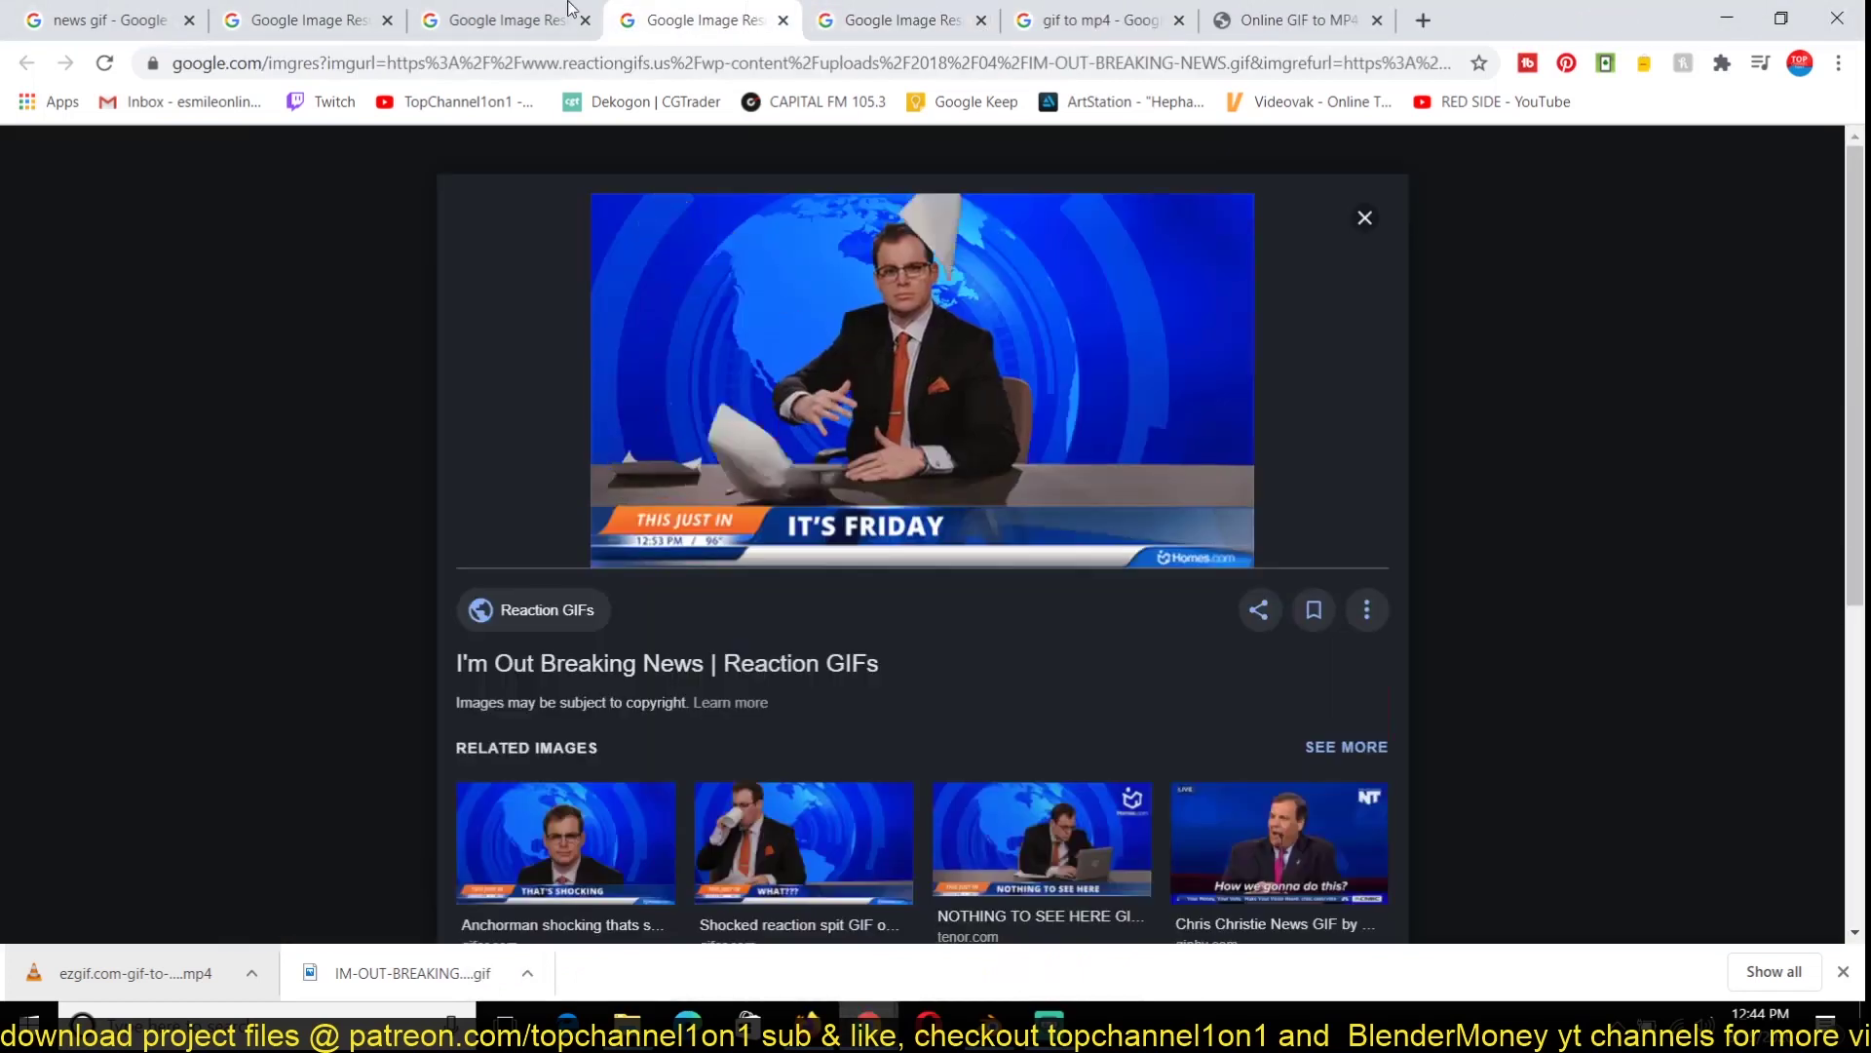
click(570, 12)
click(681, 563)
click(1021, 63)
text(gif)
key(Down)
key(Return)
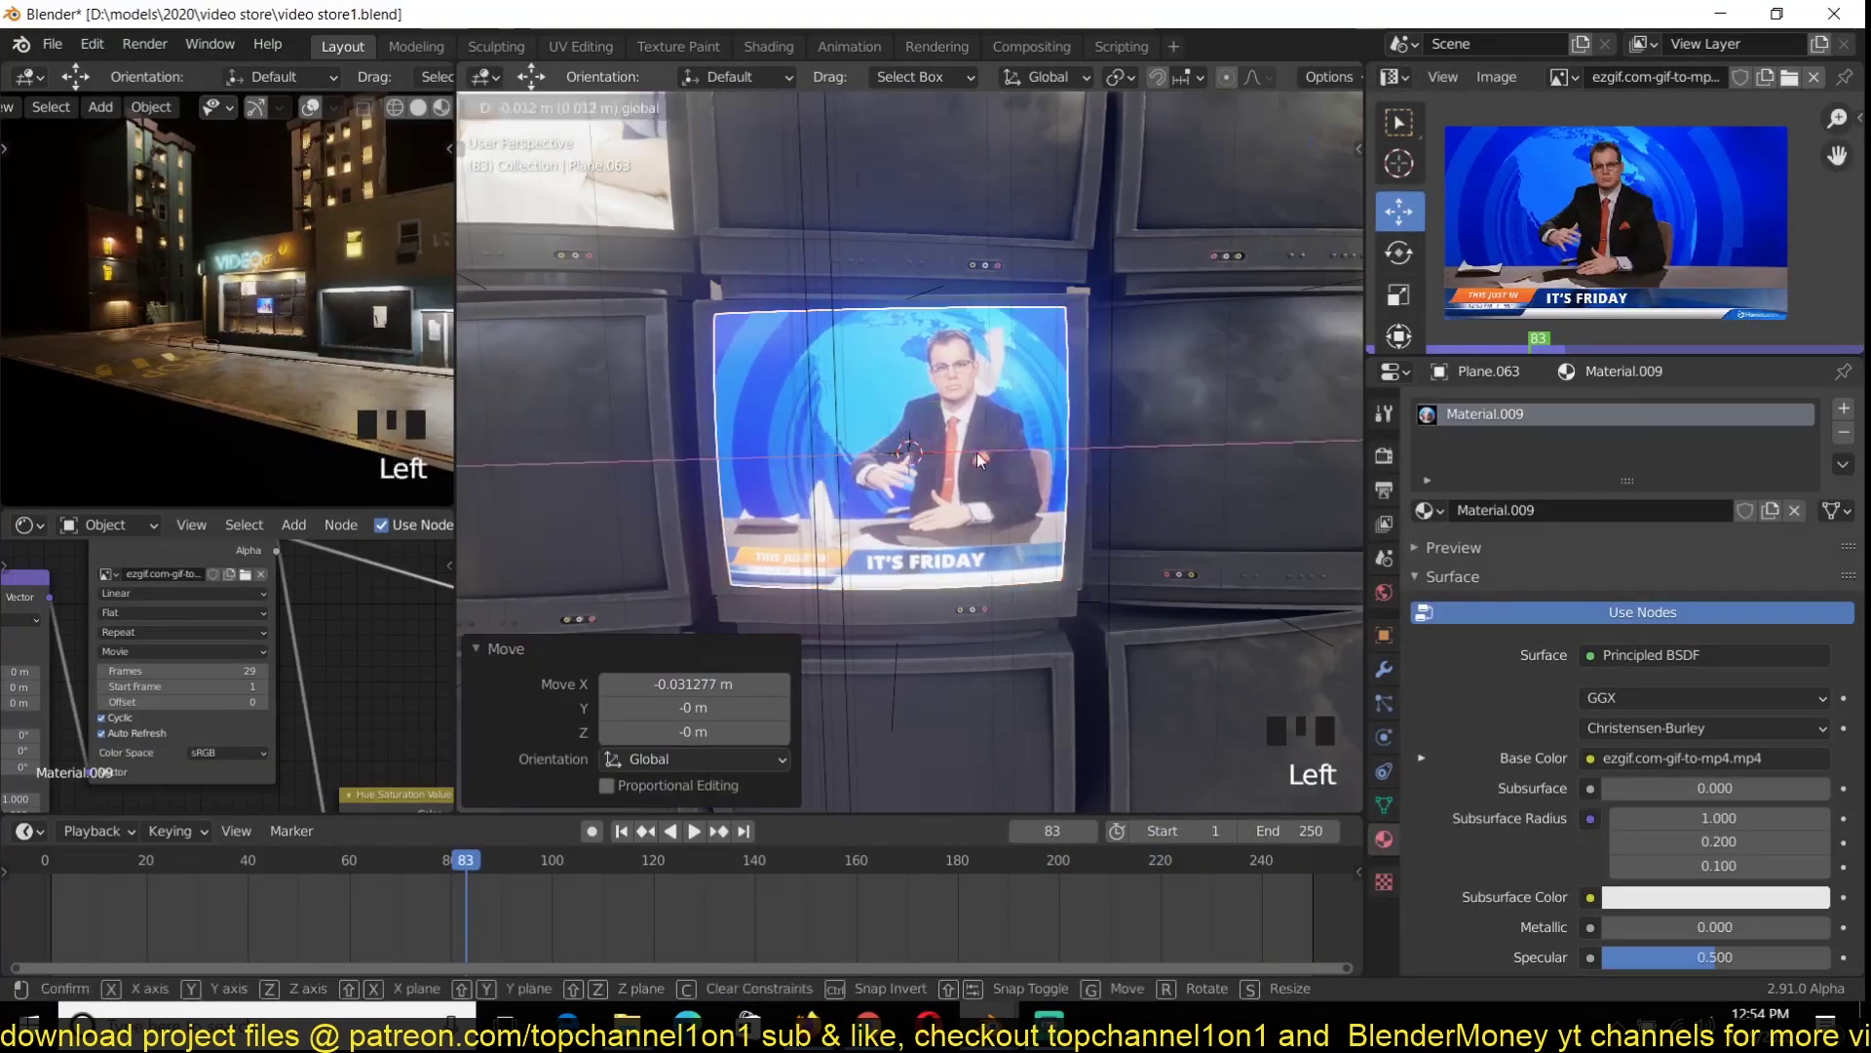
Nudge the third middle-row TV's news screen about 0.012 m along negative X and 0.019 m along Y
drag(980, 459, 979, 459)
middle_drag(979, 459, 1062, 450)
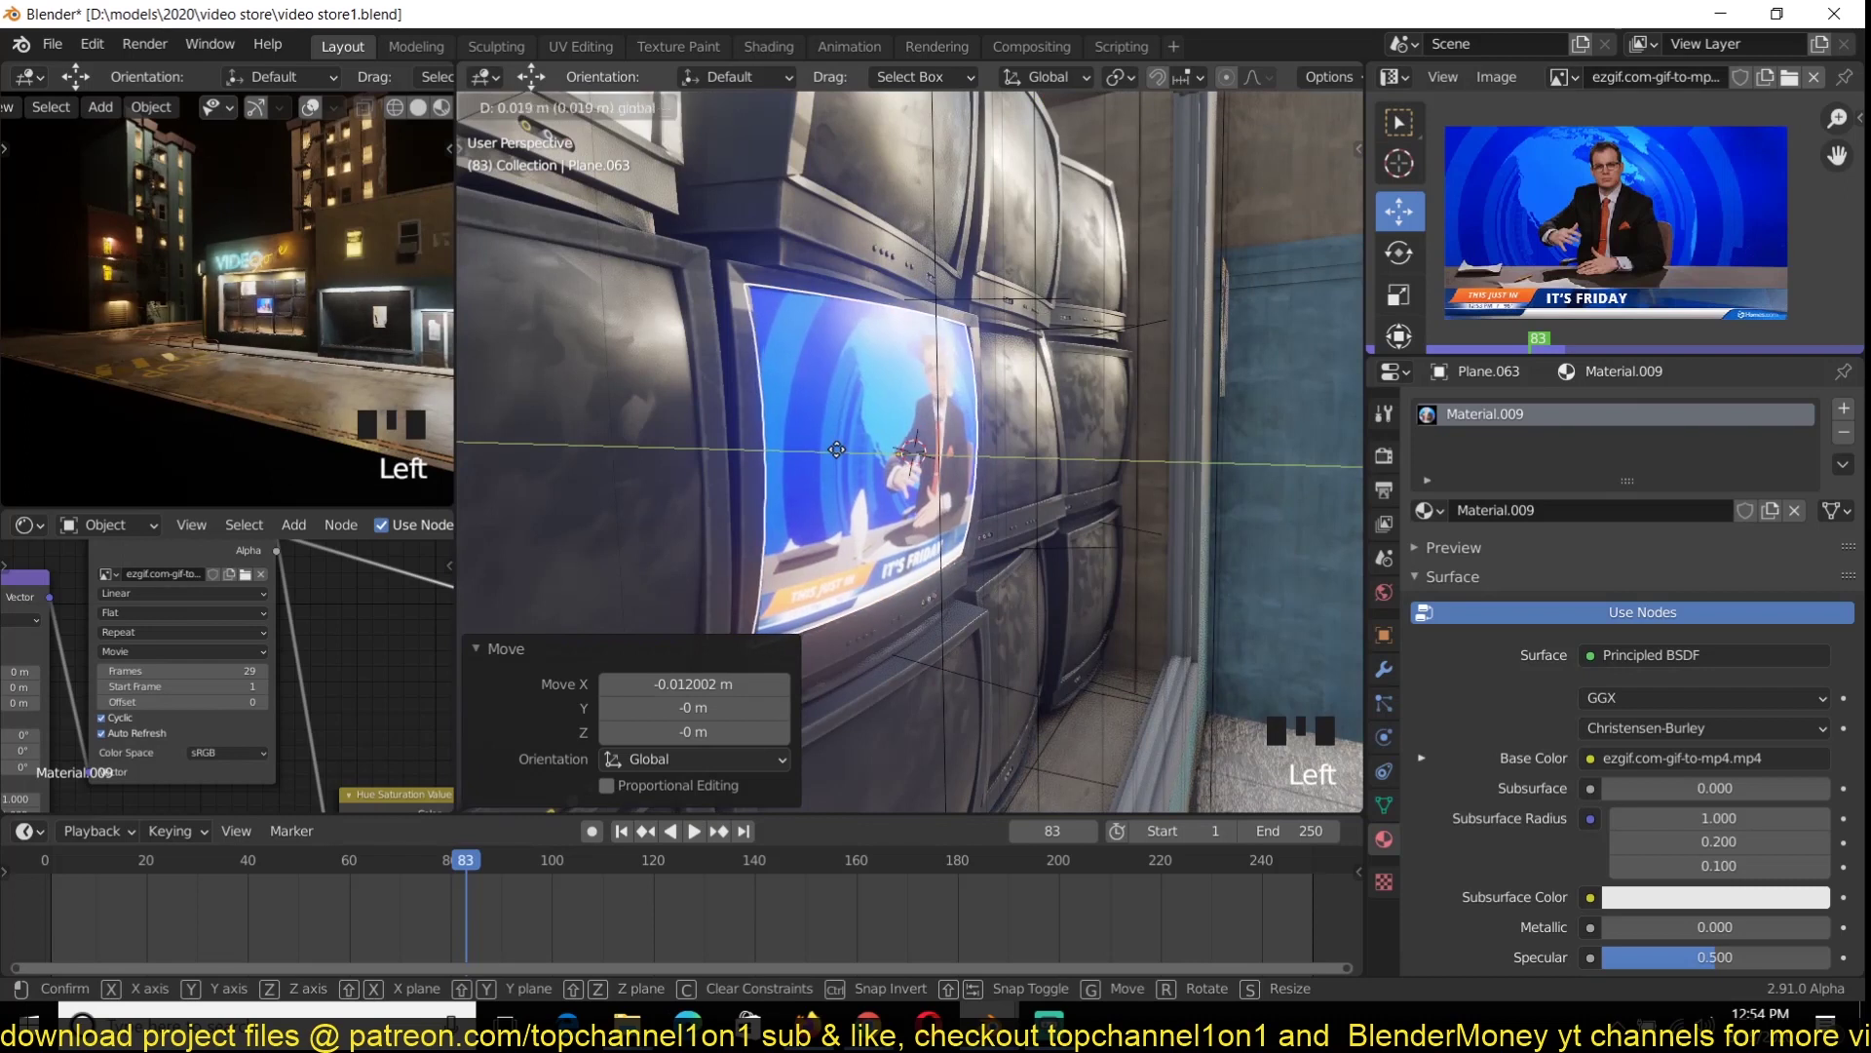
drag(1063, 450, 1014, 447)
Duplicate the news screen and snap the copy to the 3D cursor on the first top-row TV's glass
scroll(995, 430, down, 3)
middle_drag(994, 430, 1033, 409)
key(shift+d)
right_click(974, 390)
shift+right_click(831, 317)
click(831, 316)
key(KP_Decimal)
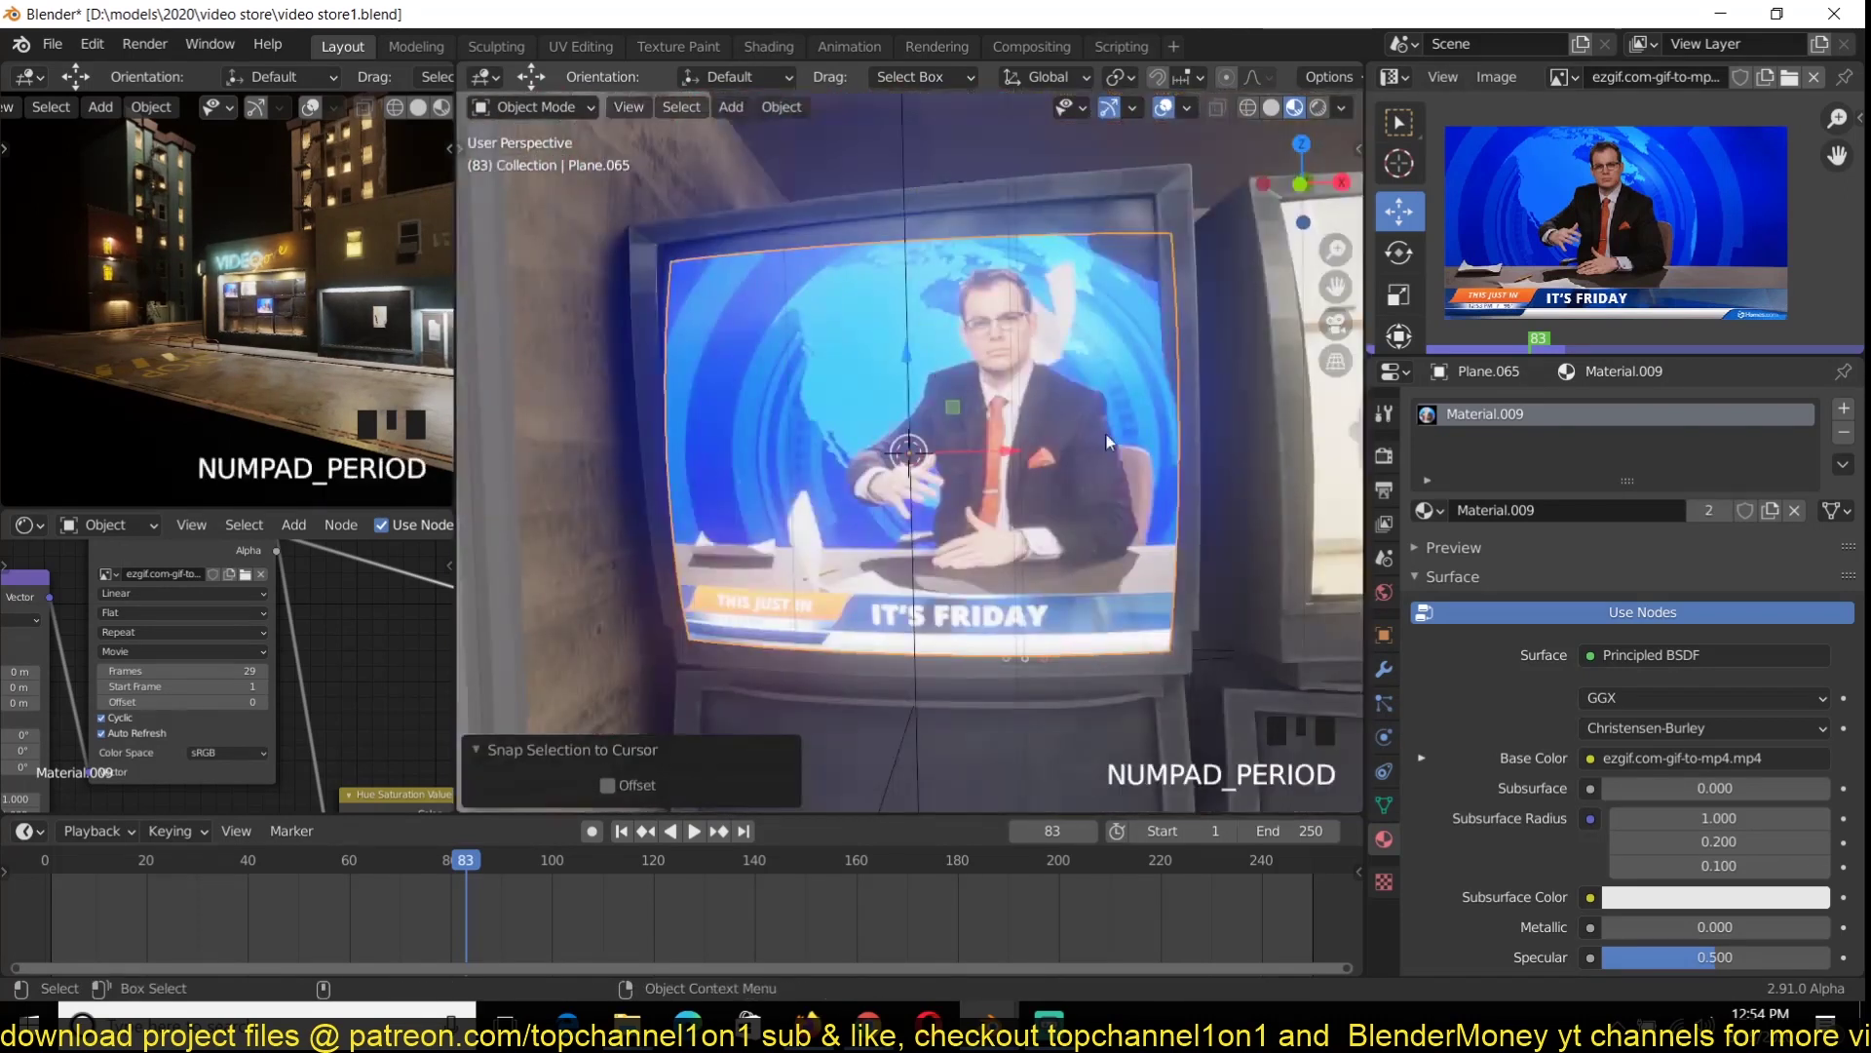
Adjust the first top-row TV's news screen to fit the frame and save the file
key(n)
click(857, 321)
key(n)
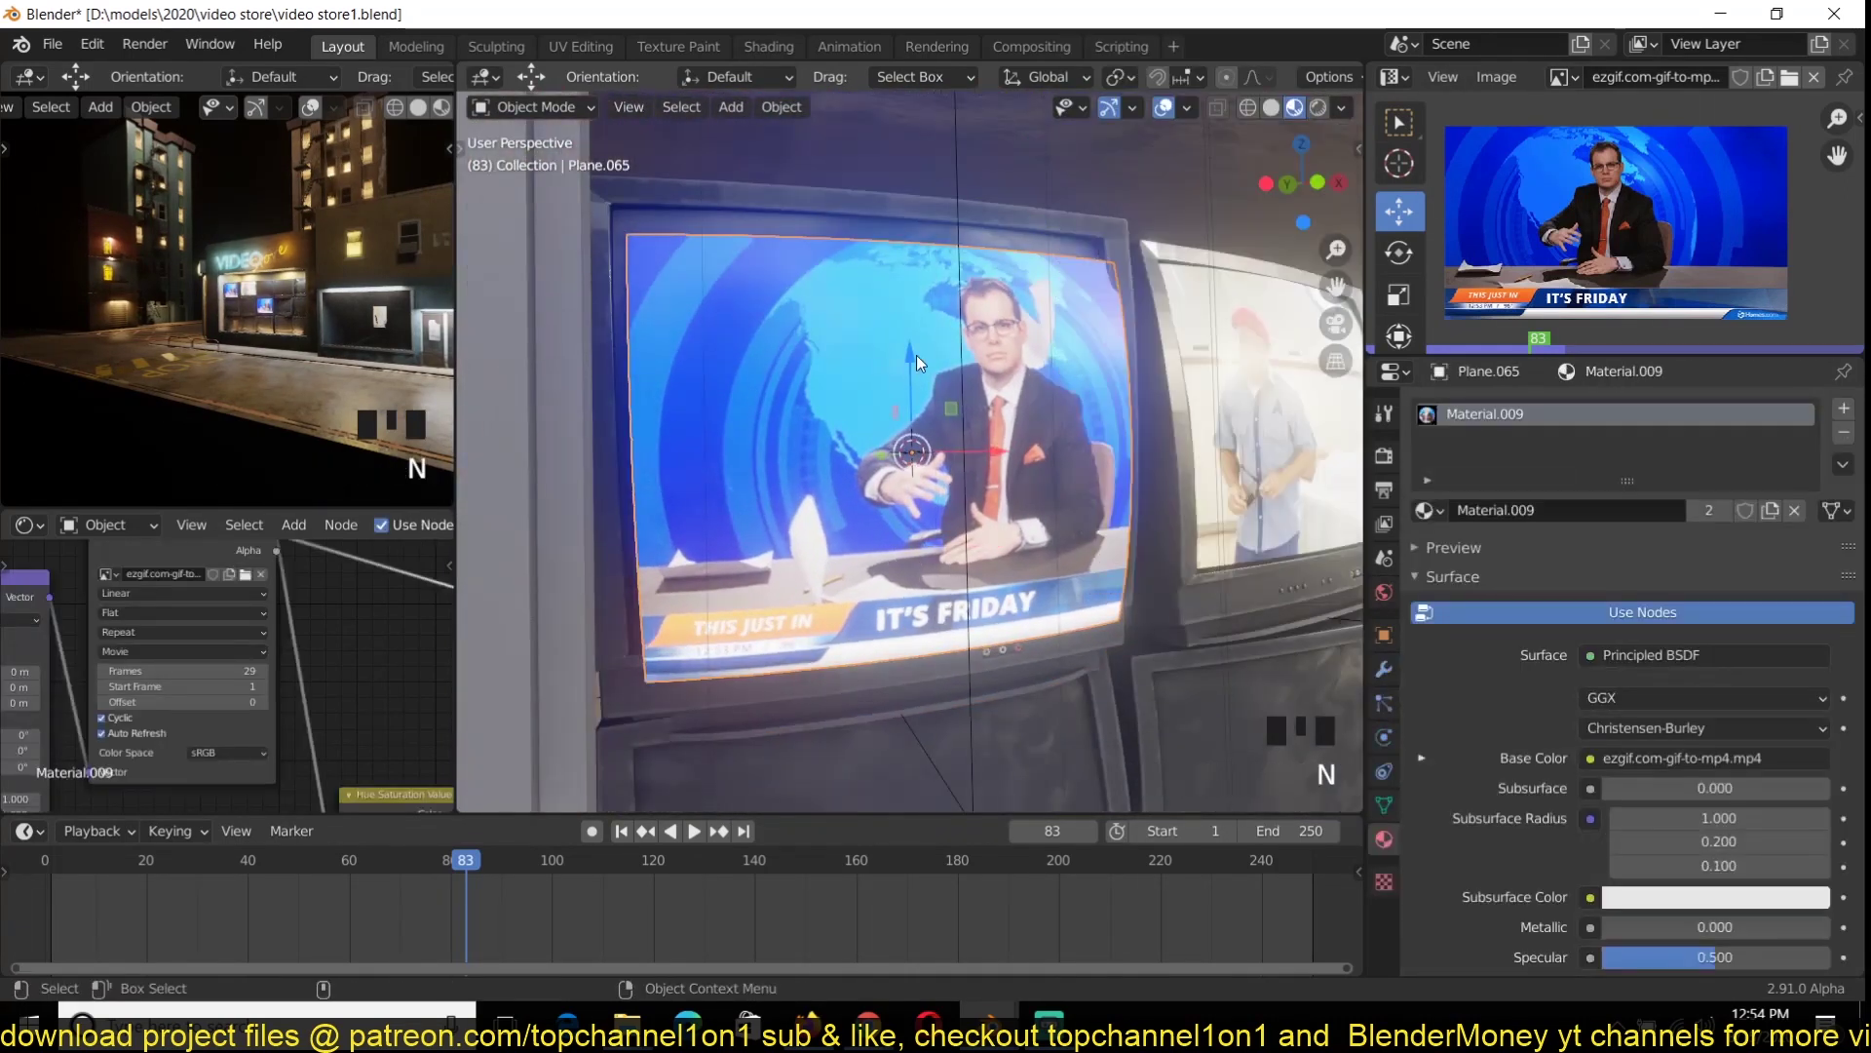
drag(955, 361, 955, 341)
middle_drag(955, 428, 1101, 438)
drag(955, 439, 1018, 438)
scroll(964, 481, down, 4)
middle_drag(1018, 458, 1160, 487)
scroll(975, 488, down, 4)
key(ctrl+s)
Place a copy of the news screen on the first bottom-row TV and select that TV together with it
key(shift+grave)
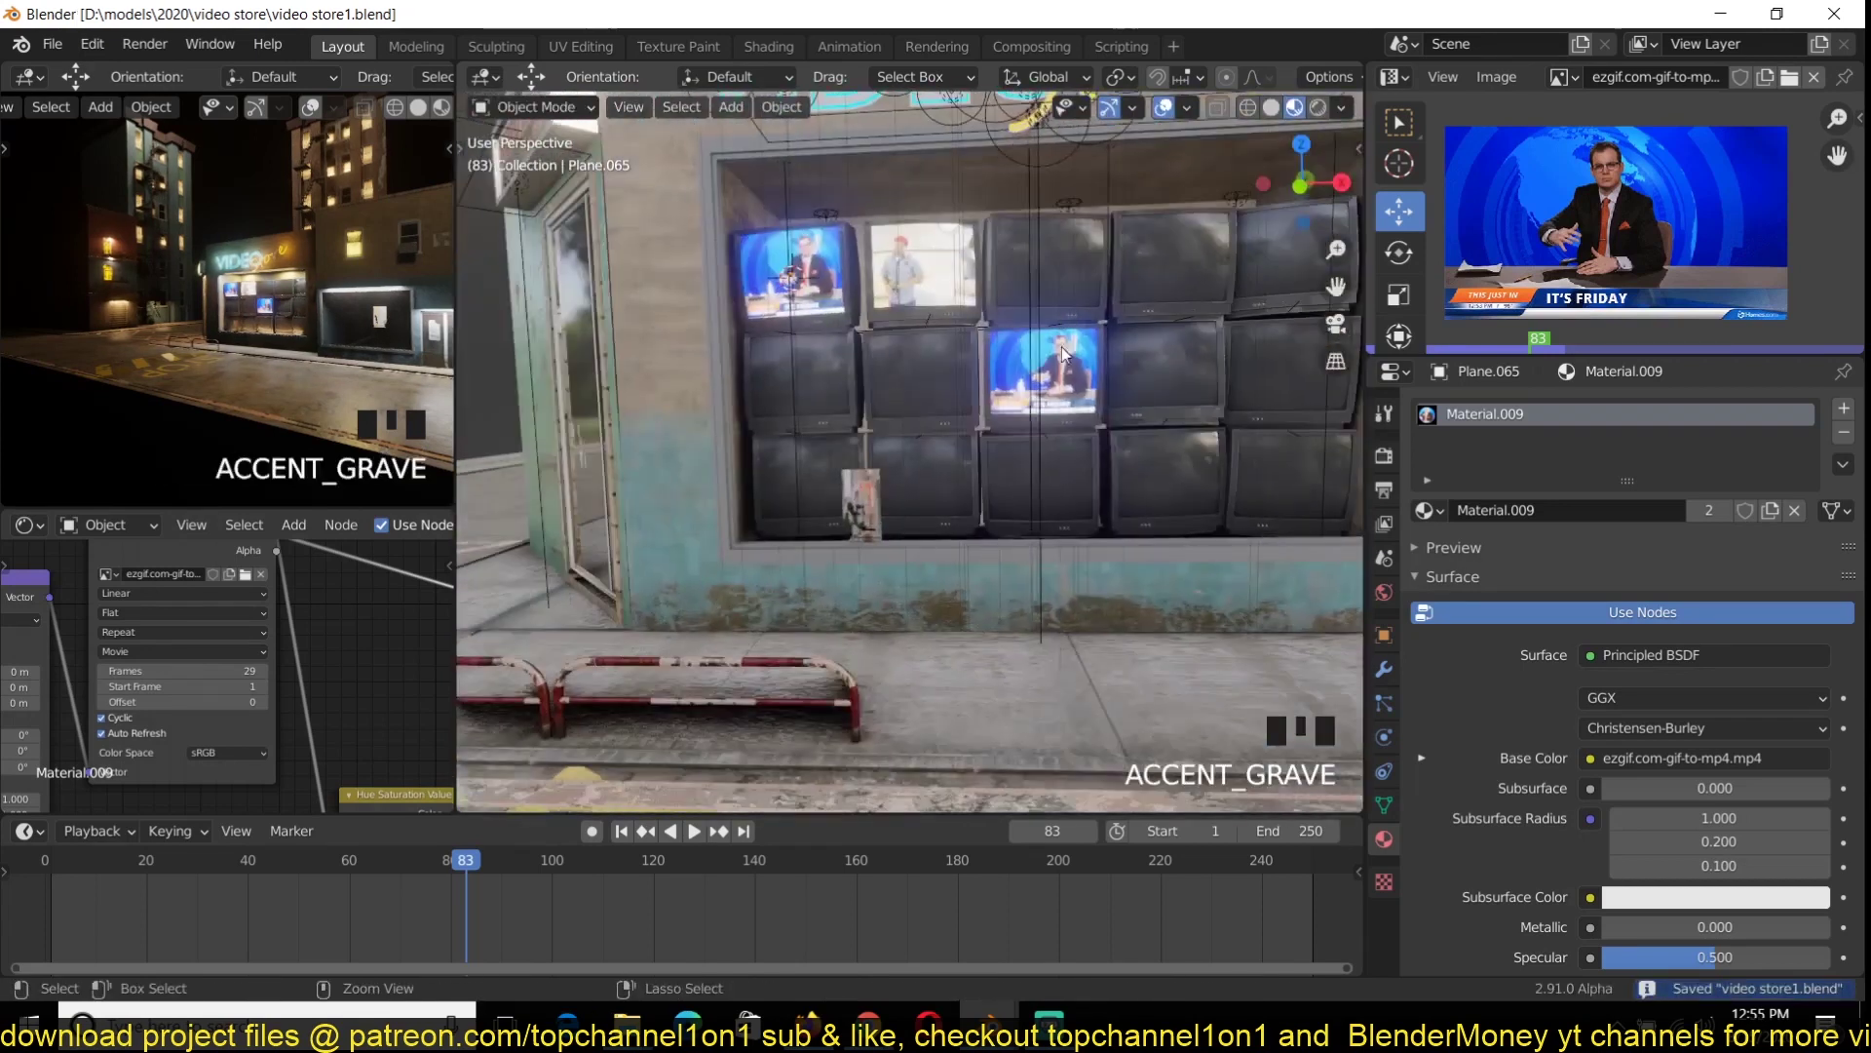
key(w)
click(737, 539)
click(817, 535)
key(KP_Decimal)
key(n)
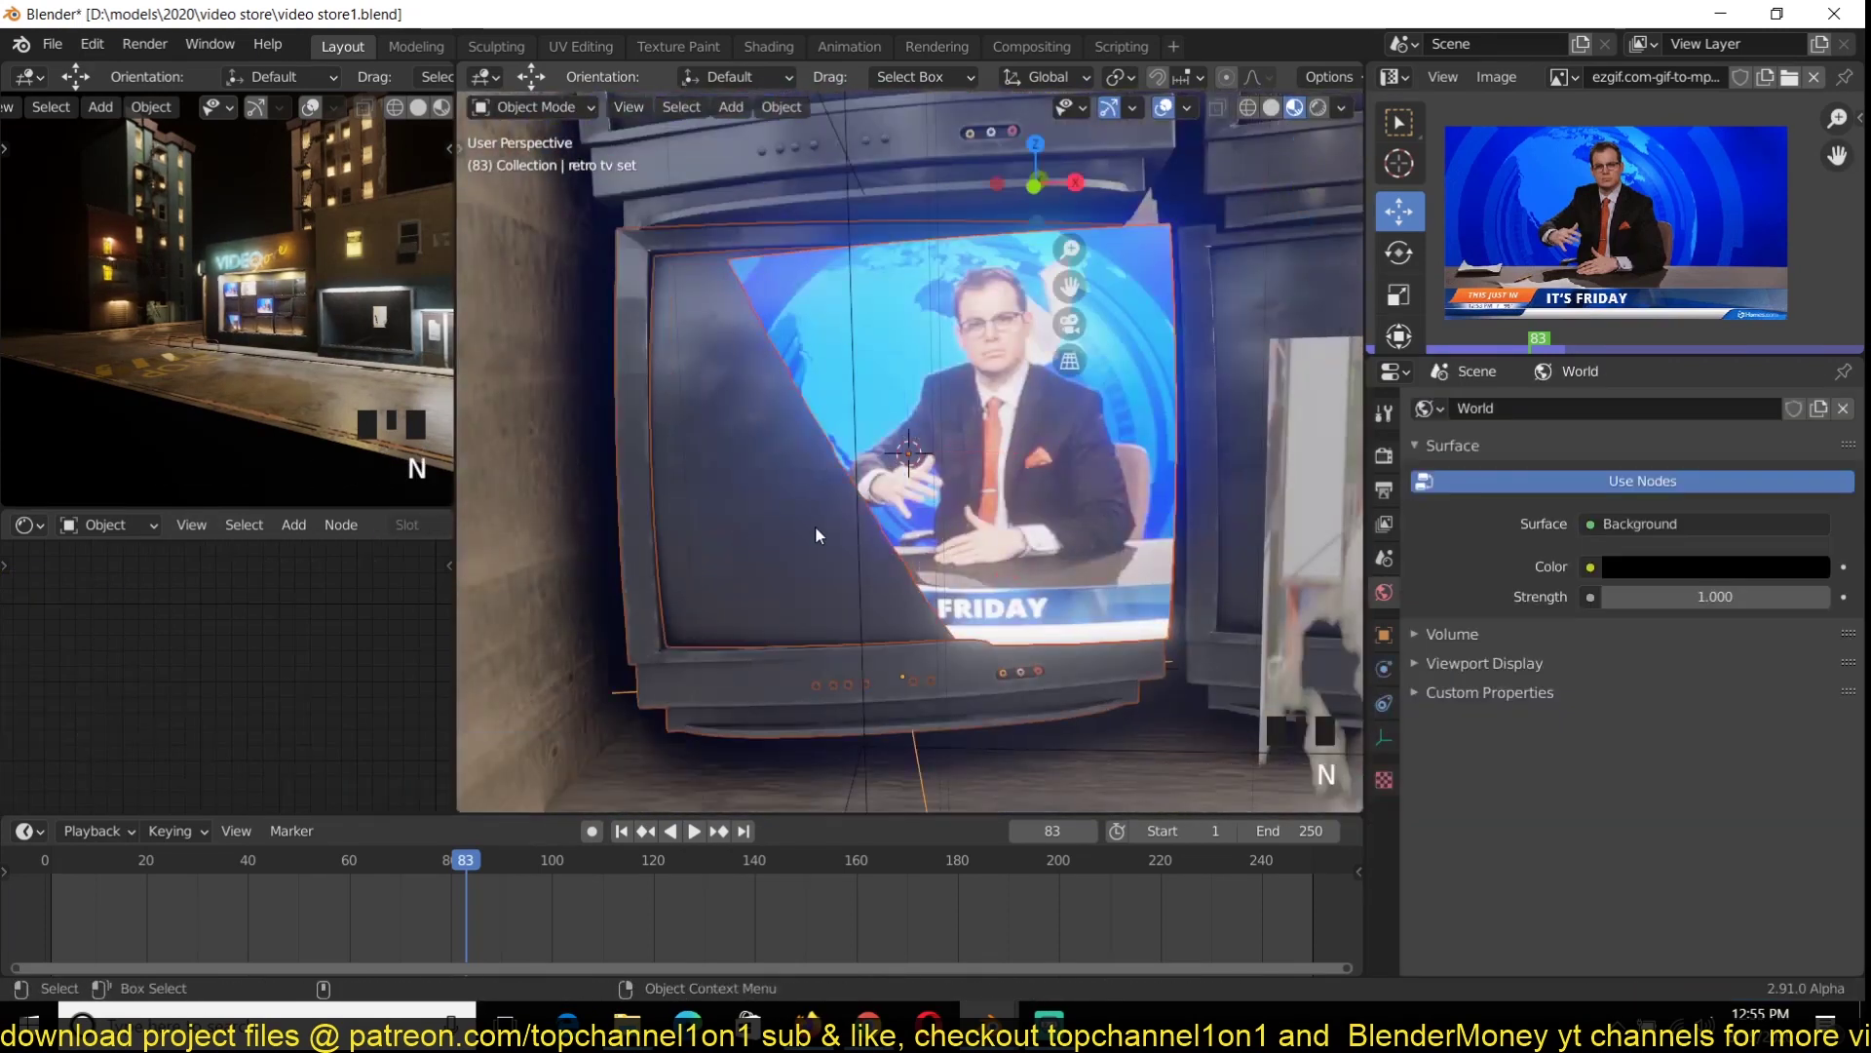
Copy the first bottom-row TV's X and Y rotation of -5.19° and -0.0271° to its news screen and save the file
click(1221, 366)
key(shift+grave)
scroll(897, 448, down, 8)
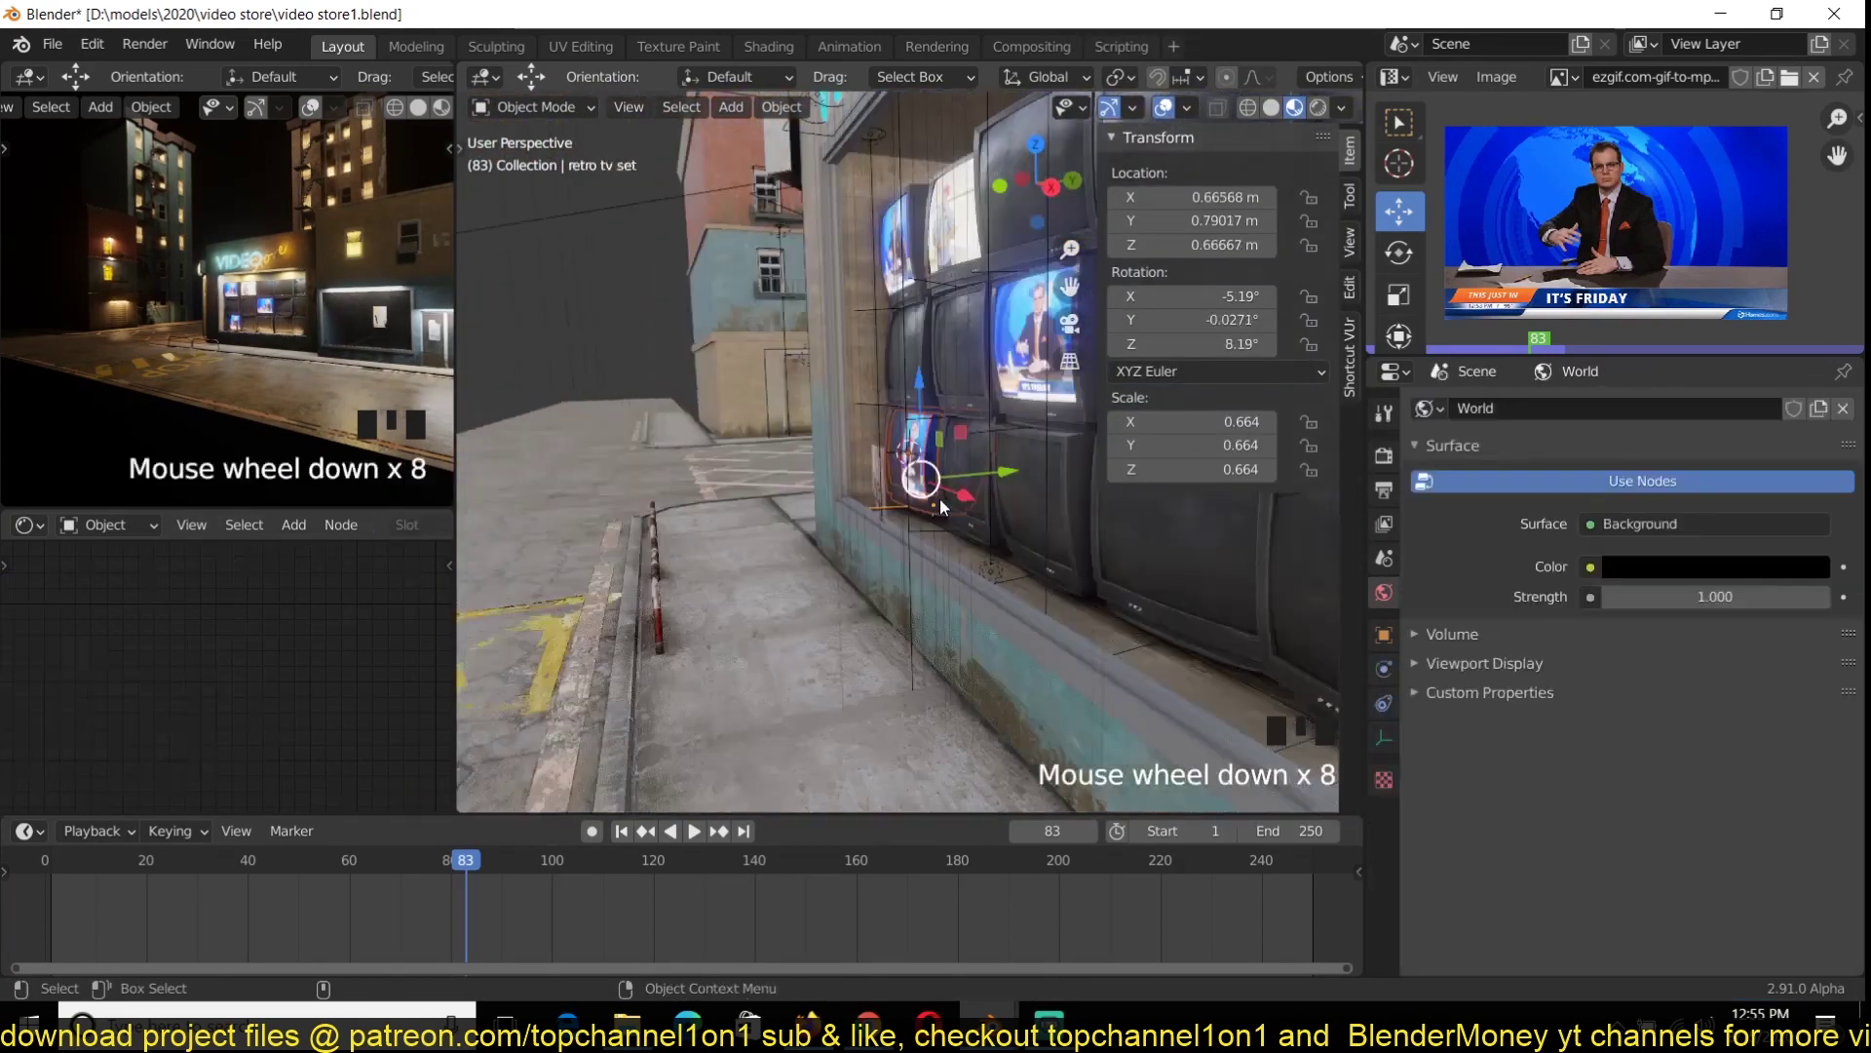
scroll(896, 448, up, 4)
right_click(1239, 352)
click(1194, 619)
middle_drag(858, 429, 960, 433)
click(935, 419)
key(shift+grave)
key(ctrl+s)
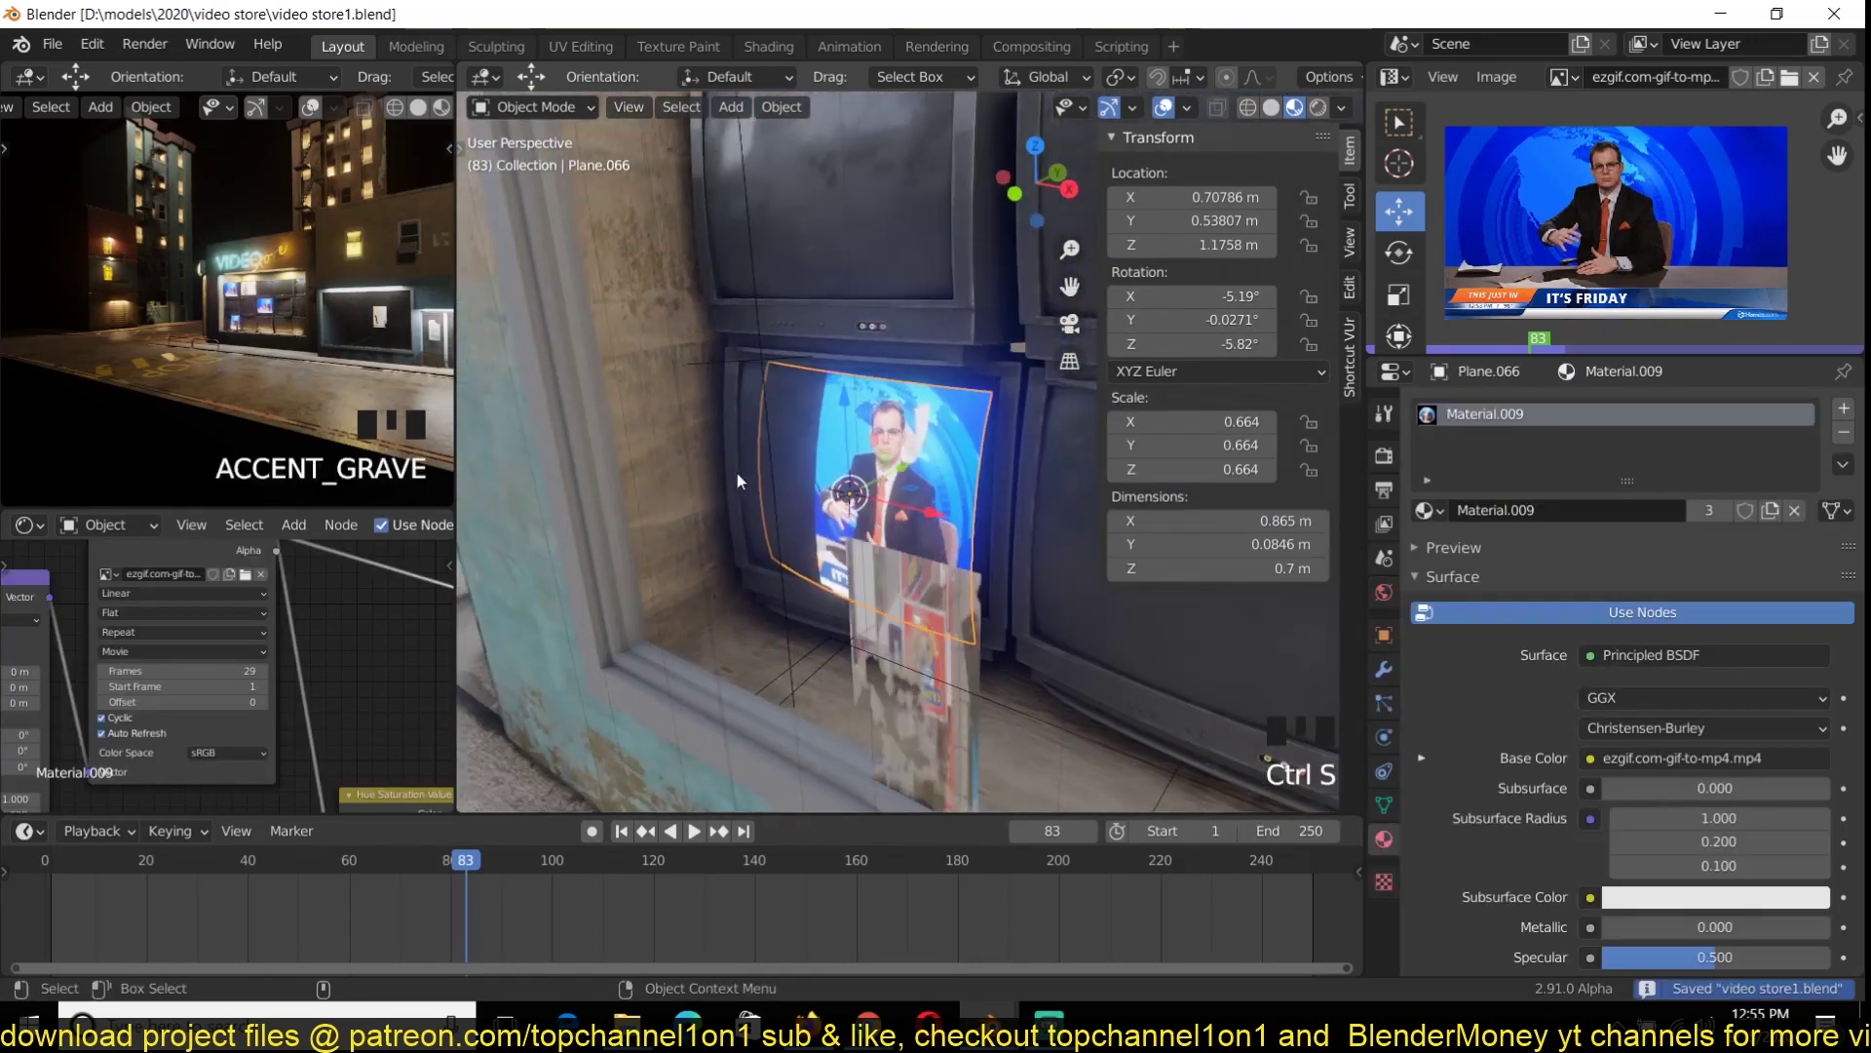
Copy the first bottom-row TV's Z rotation of 8.19° to its news screen
click(978, 470)
click(977, 469)
click(978, 469)
click(748, 448)
click(753, 449)
shift+click(756, 451)
right_click(1238, 346)
click(1239, 346)
Nudge the first bottom-row news screen about 0.029 m along Y and 0.013 m up, and save the file
click(877, 434)
mouse_move(877, 433)
middle_down()
mouse_move(829, 422)
mouse_move(877, 419)
middle_up()
click(830, 424)
click(858, 439)
drag(828, 424, 838, 422)
key(shift+grave)
scroll(916, 552, down, 3)
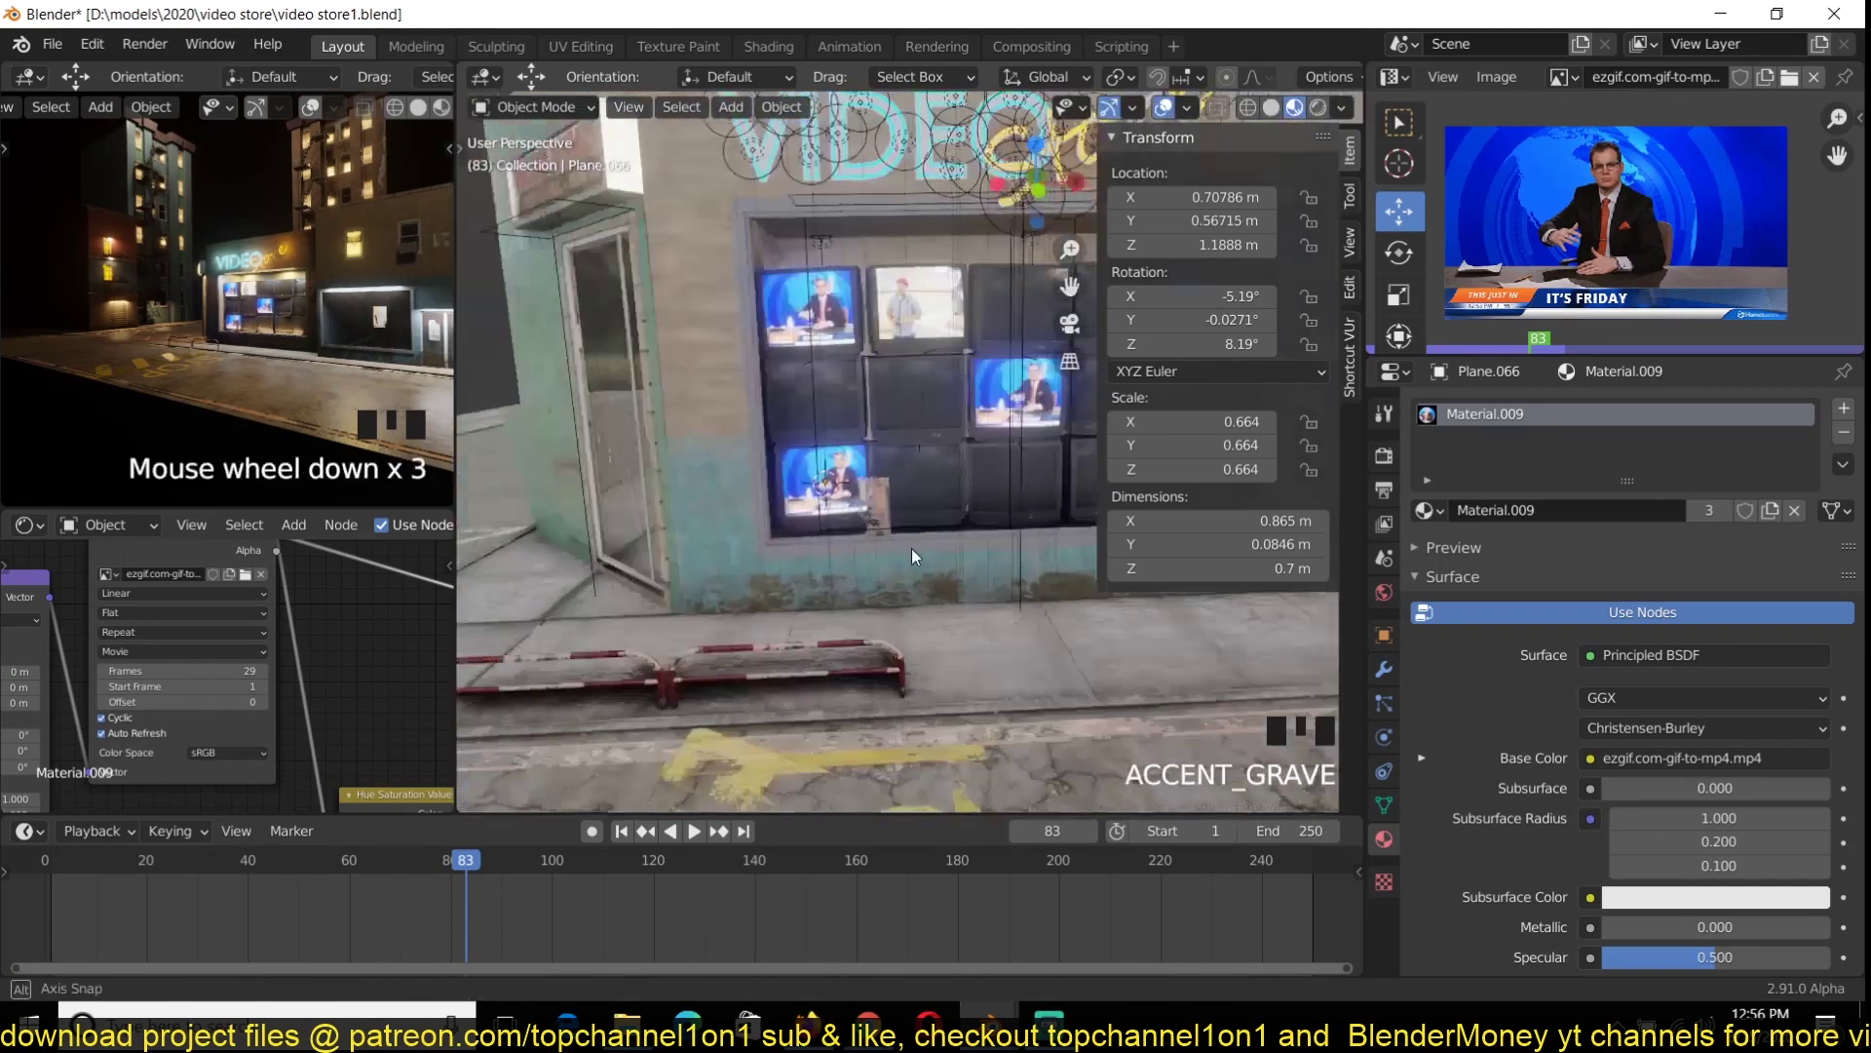
key(ctrl+s)
Duplicate the second top-row TV's red-cap man screen and snap the copy to the fourth bottom-row TV's glass
click(643, 288)
scroll(961, 500, up, 3)
shift+right_click(745, 495)
key(shift+d)
scroll(764, 489, down, 3)
key(shift+s)
key(KP_Decimal)
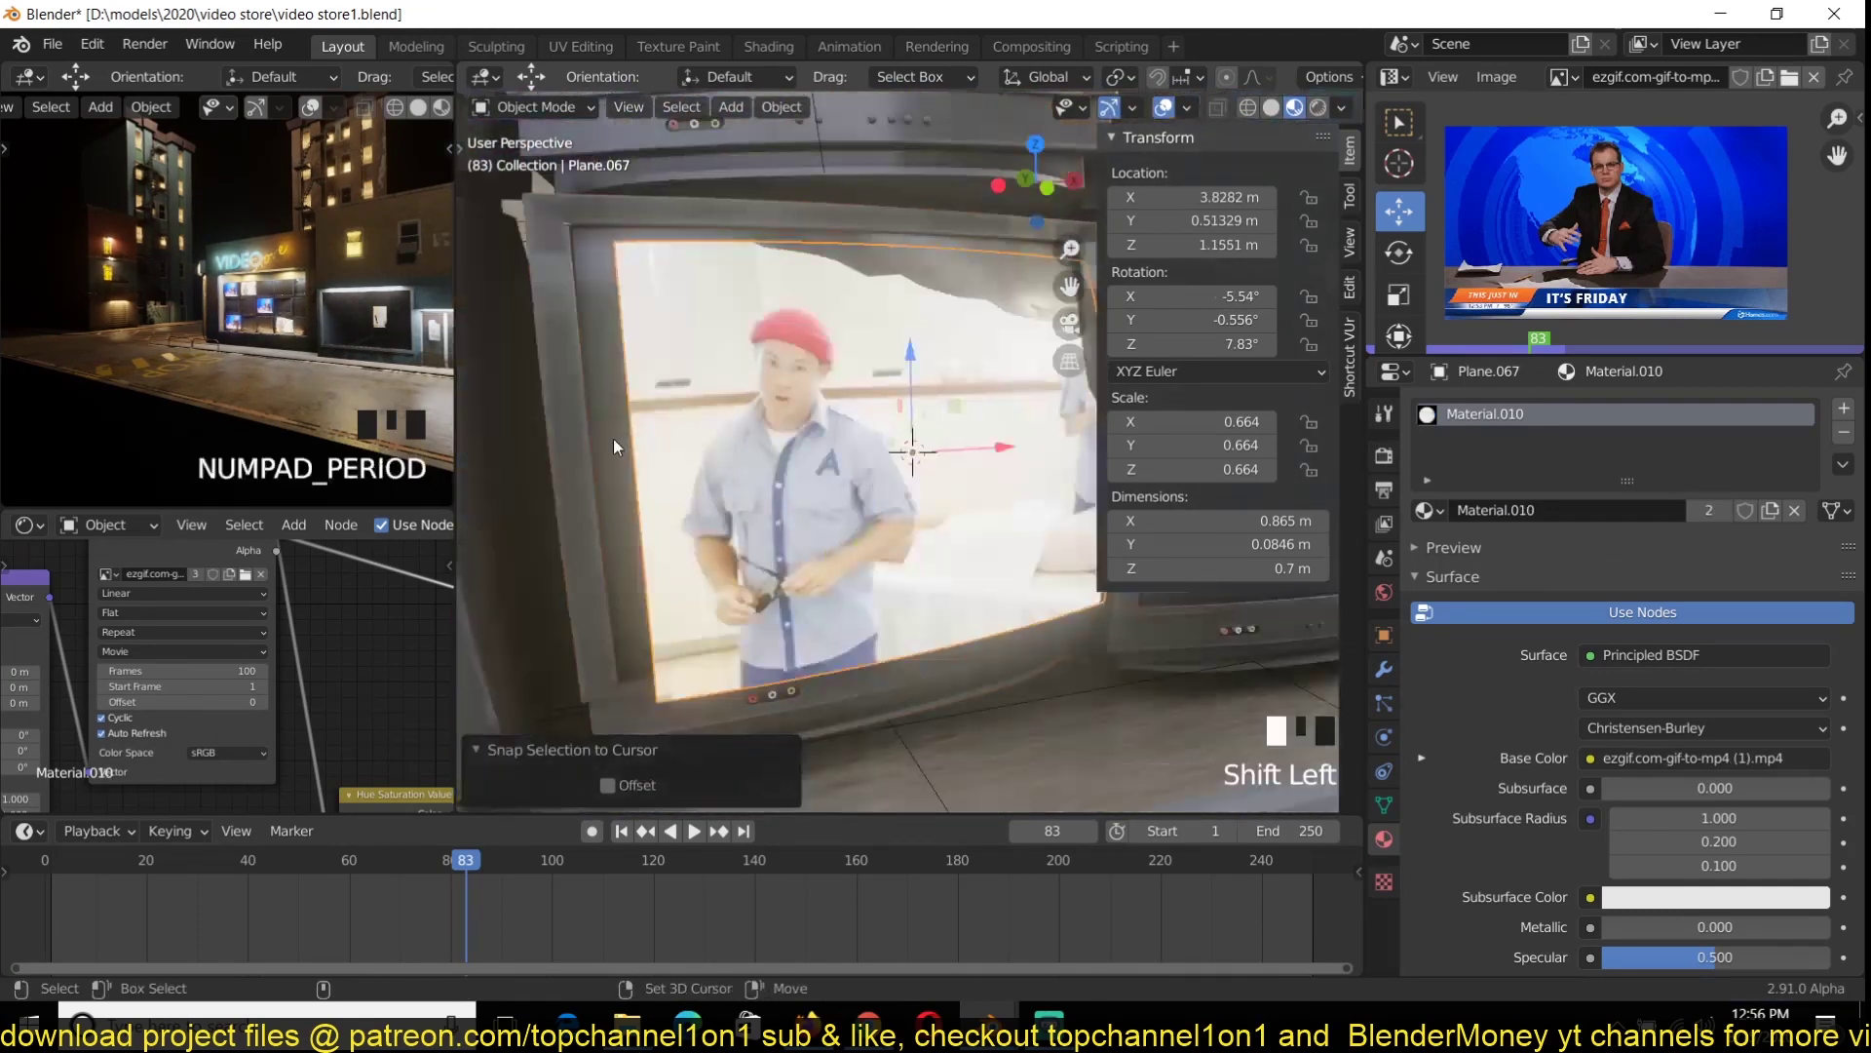
Copy the TV's rotation of -0.495°, -0.877°, 5.13° to the red-cap man screen and nudge it about 0.053 m along negative X and 0.0165 m up
shift+click(612, 441)
right_click(1210, 299)
click(1210, 366)
key(shift+grave)
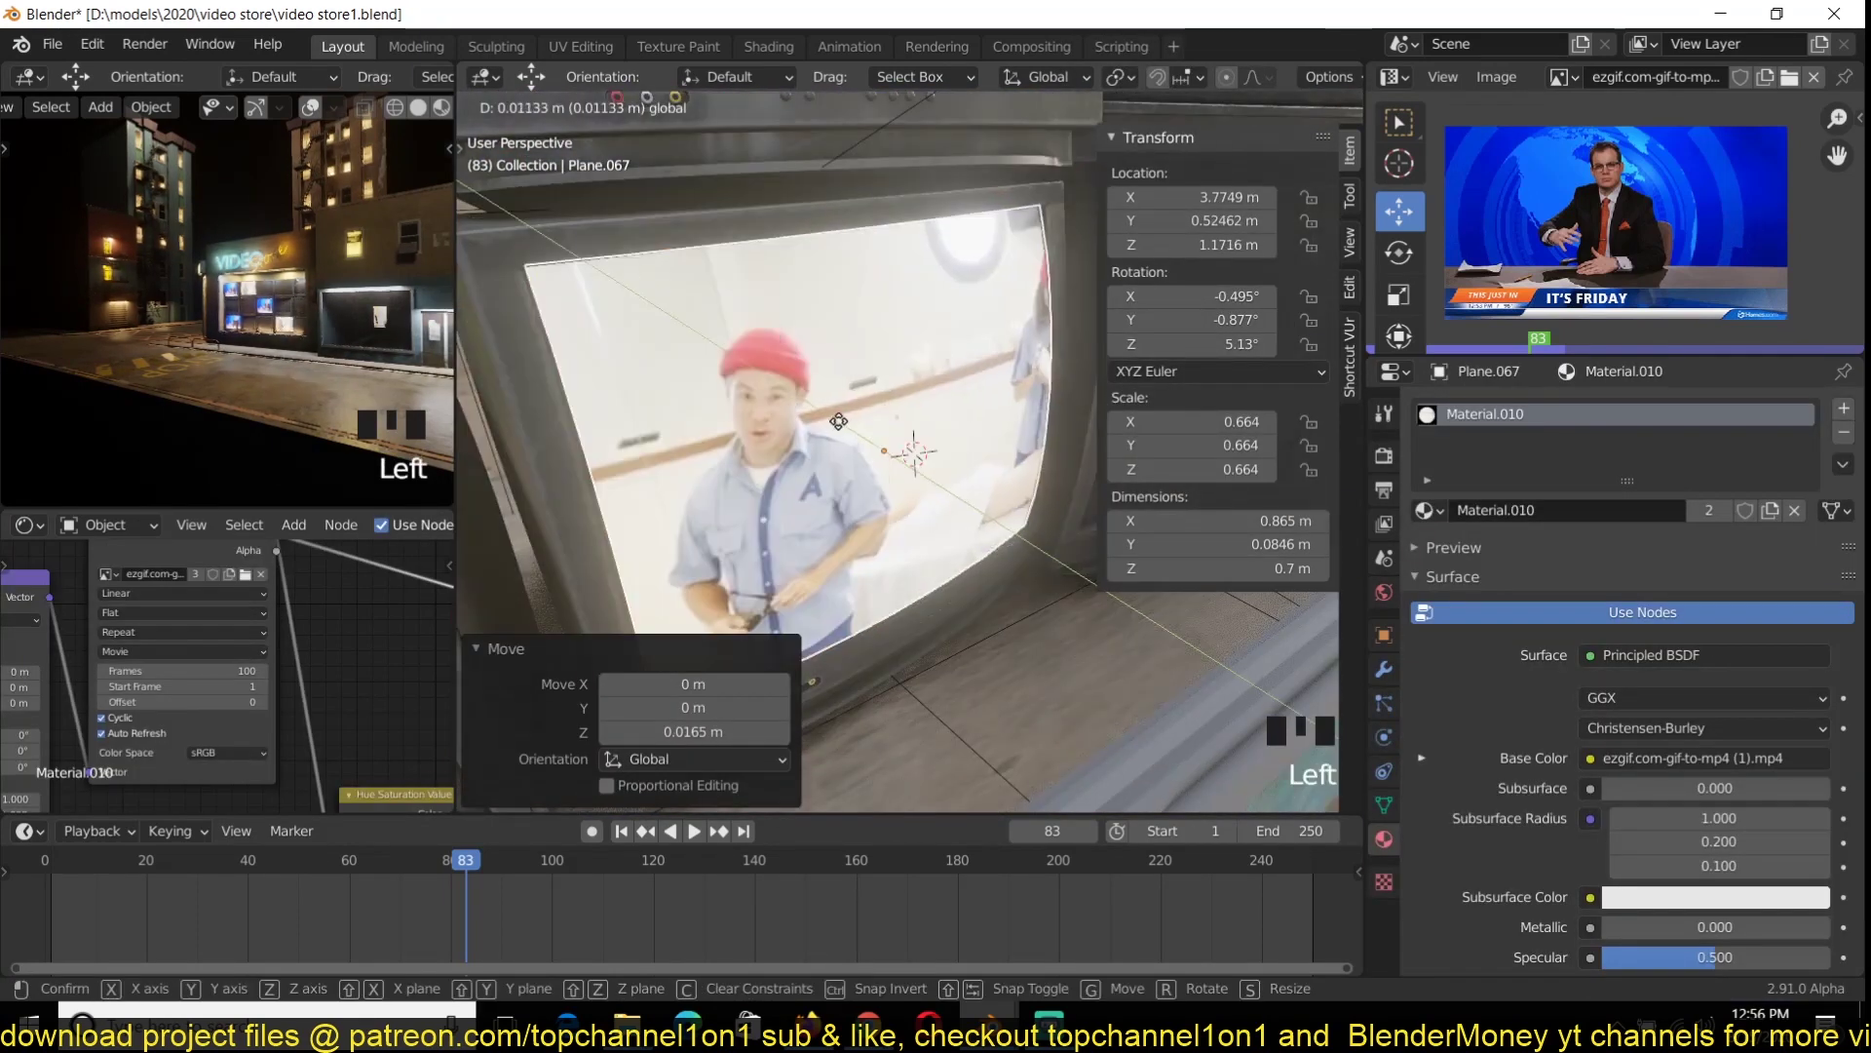
scroll(913, 441, down, 3)
key(space)
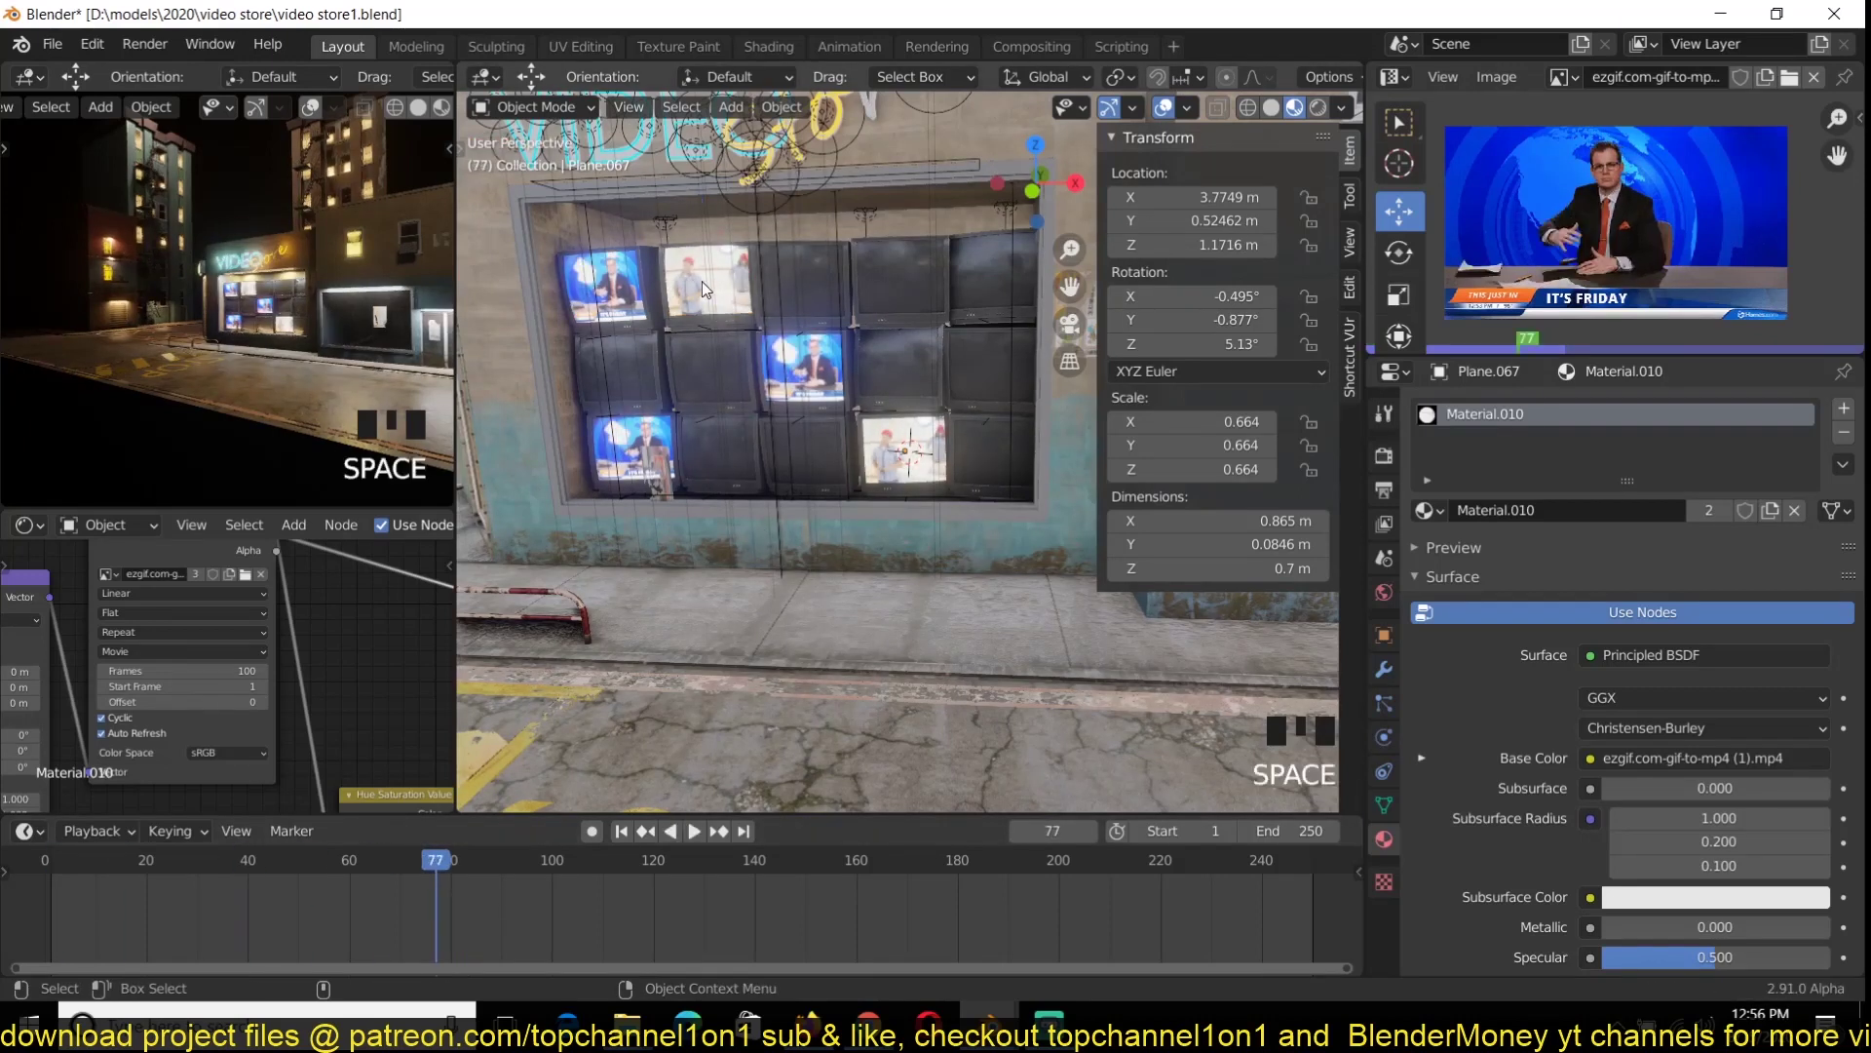
Give the second top-row TV's screen its own material with a movie offset of 58 and save the file
click(709, 283)
click(1708, 511)
key(ctrl+s)
middle_drag(185, 689, 305, 727)
key(space)
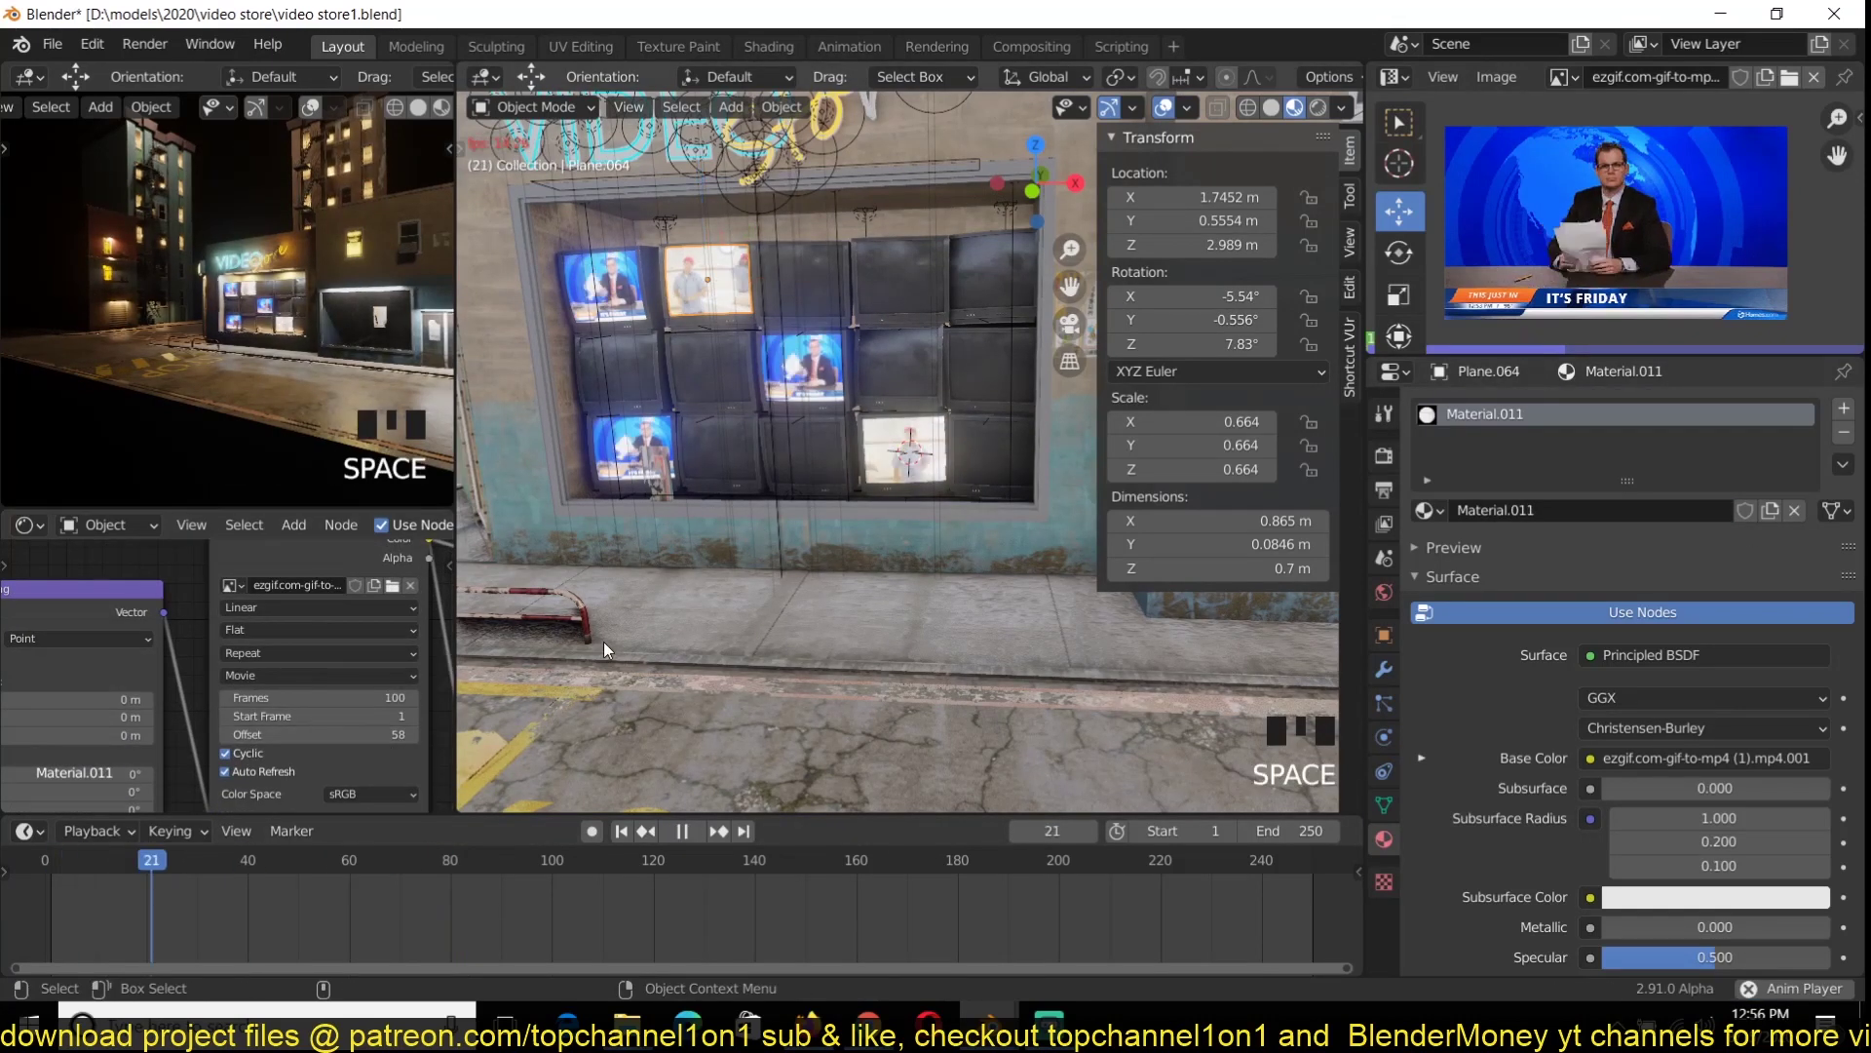
key(space)
click(908, 523)
key(ctrl+s)
Duplicate the third middle-row TV's news screen and snap the copy to the fifth top-row TV's glass
scroll(595, 466, up, 3)
key(grave)
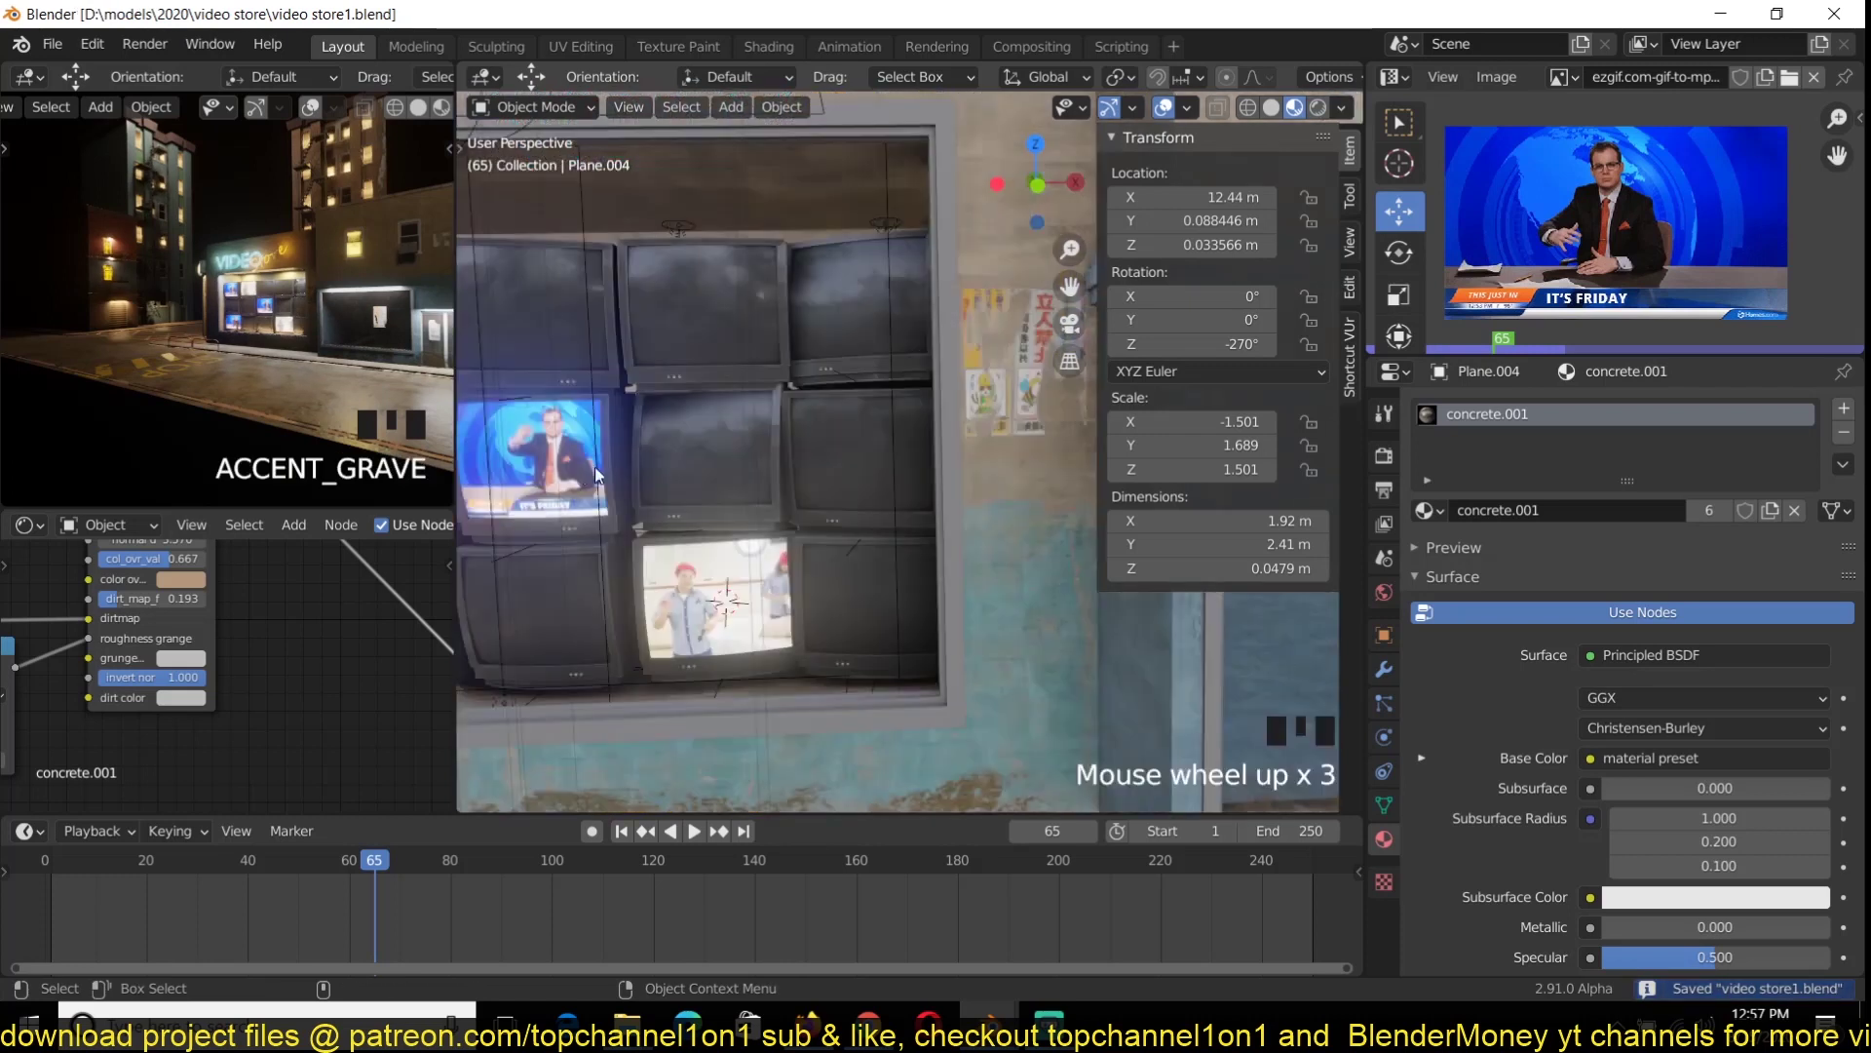
click(594, 466)
shift+right_click(858, 366)
key(shift+s)
click(904, 228)
key(KP_Decimal)
Copy the fifth top-row TV's rotation of -6.23°, -0.722°, -15.3° to its news screen
shift+click(1064, 679)
right_click(1216, 321)
click(1234, 394)
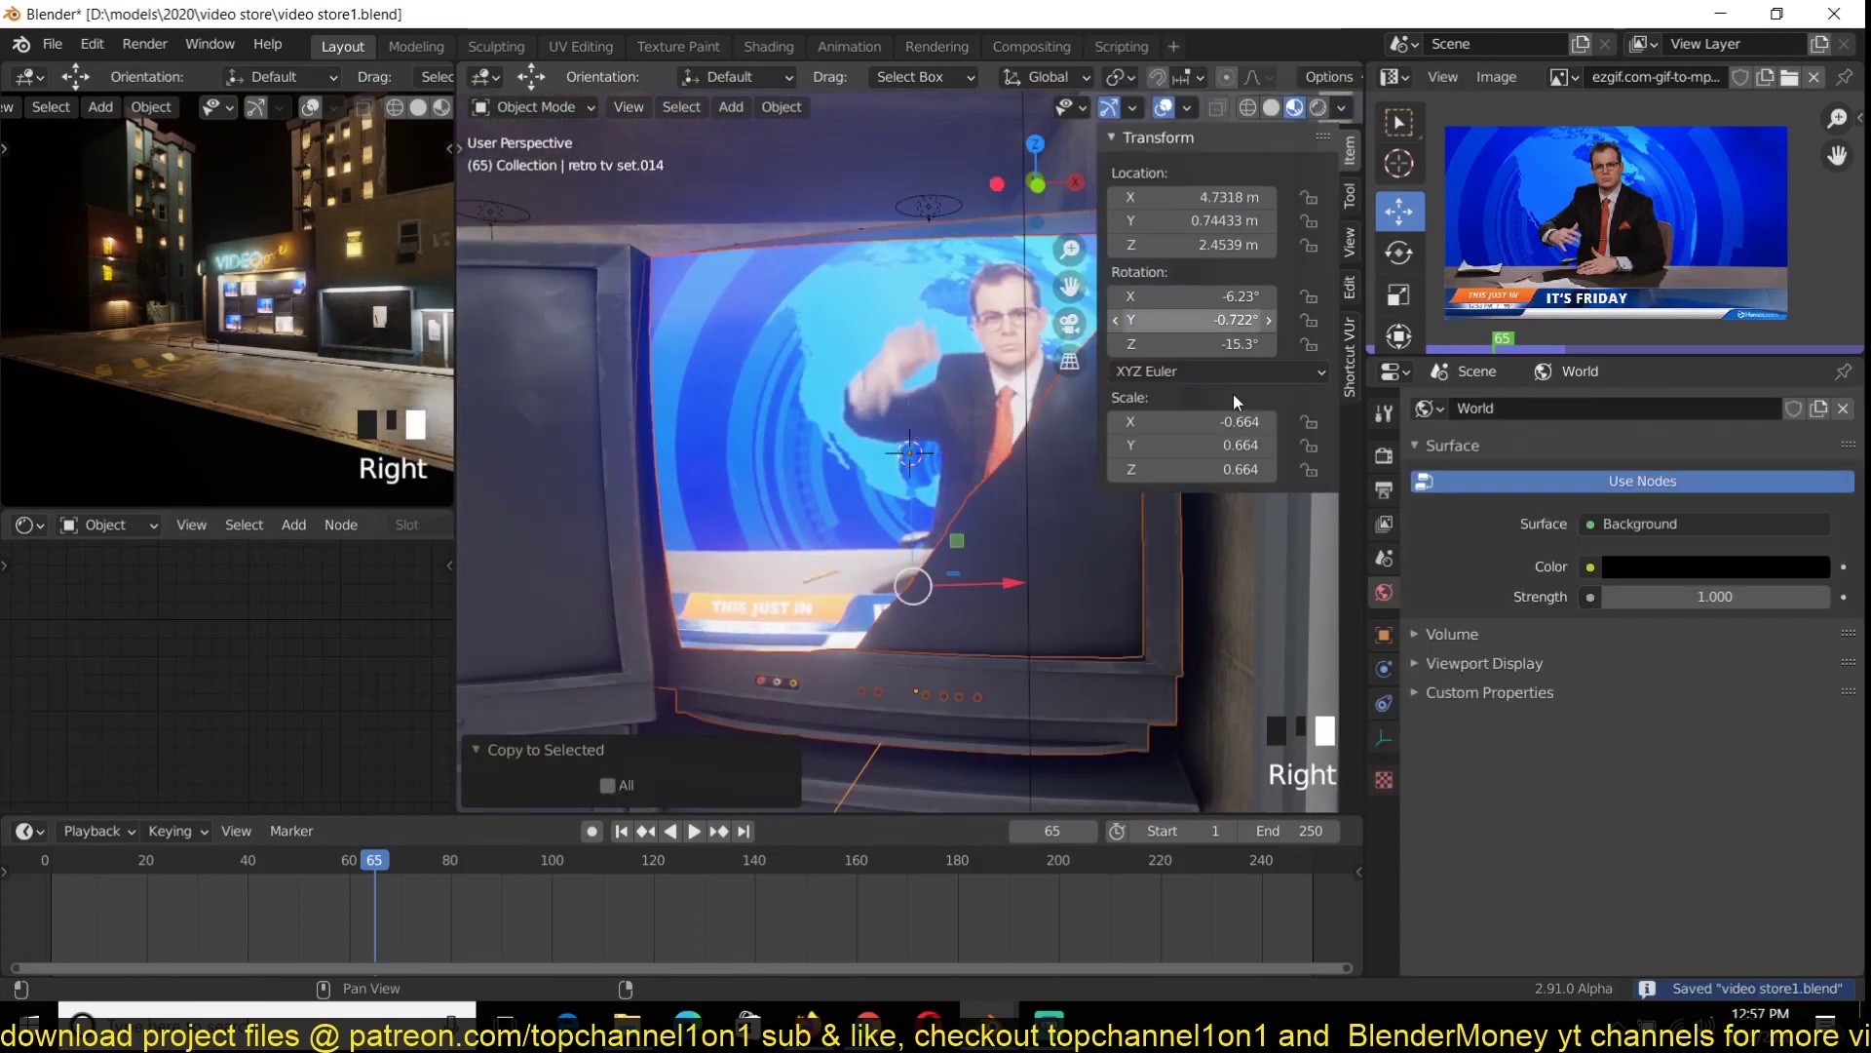
click(1142, 390)
Nudge the fifth top-row news screen about 0.052 m along negative X and 0.044 m along Y, and save the file
click(777, 585)
key(g)
key(grave)
key(g)
key(y)
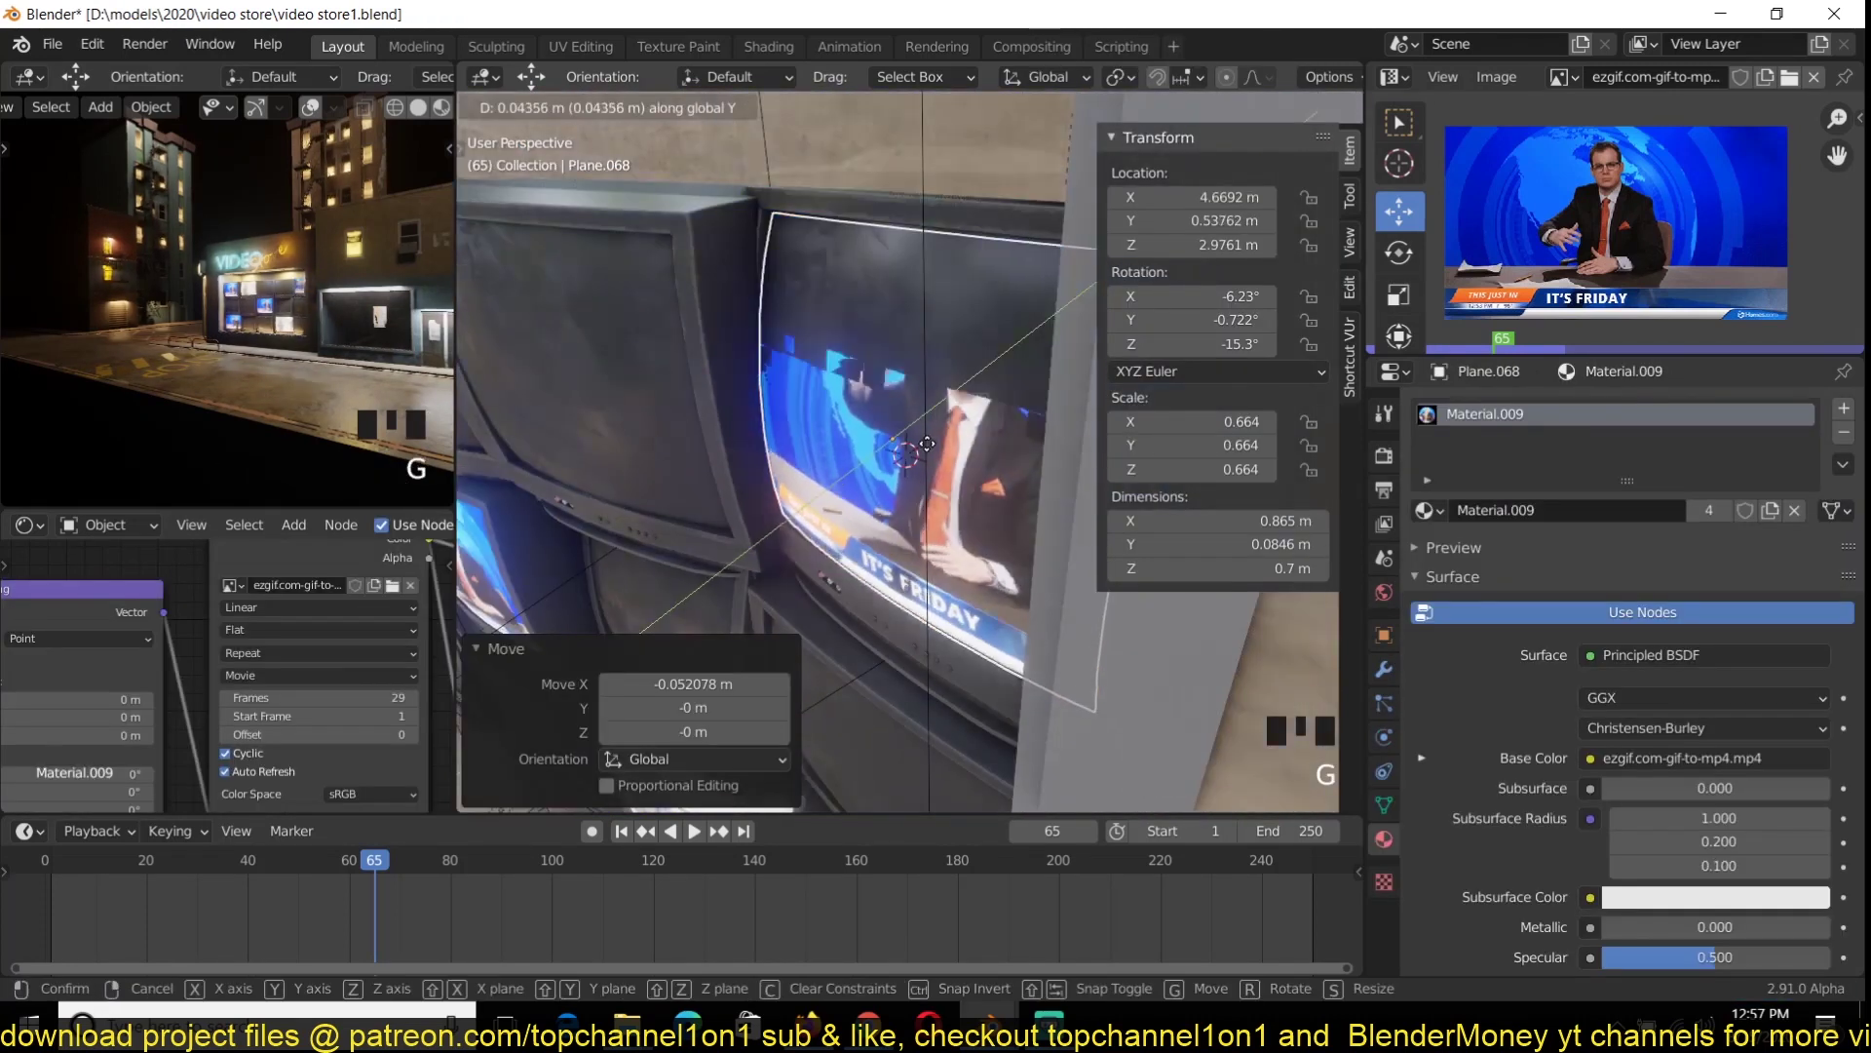
click(935, 555)
scroll(942, 563, down, 6)
key(ctrl+s)
Duplicate the third middle-row TV's news screen and snap the copy to the fourth middle-row TV's glass
scroll(897, 526, up, 4)
click(893, 518)
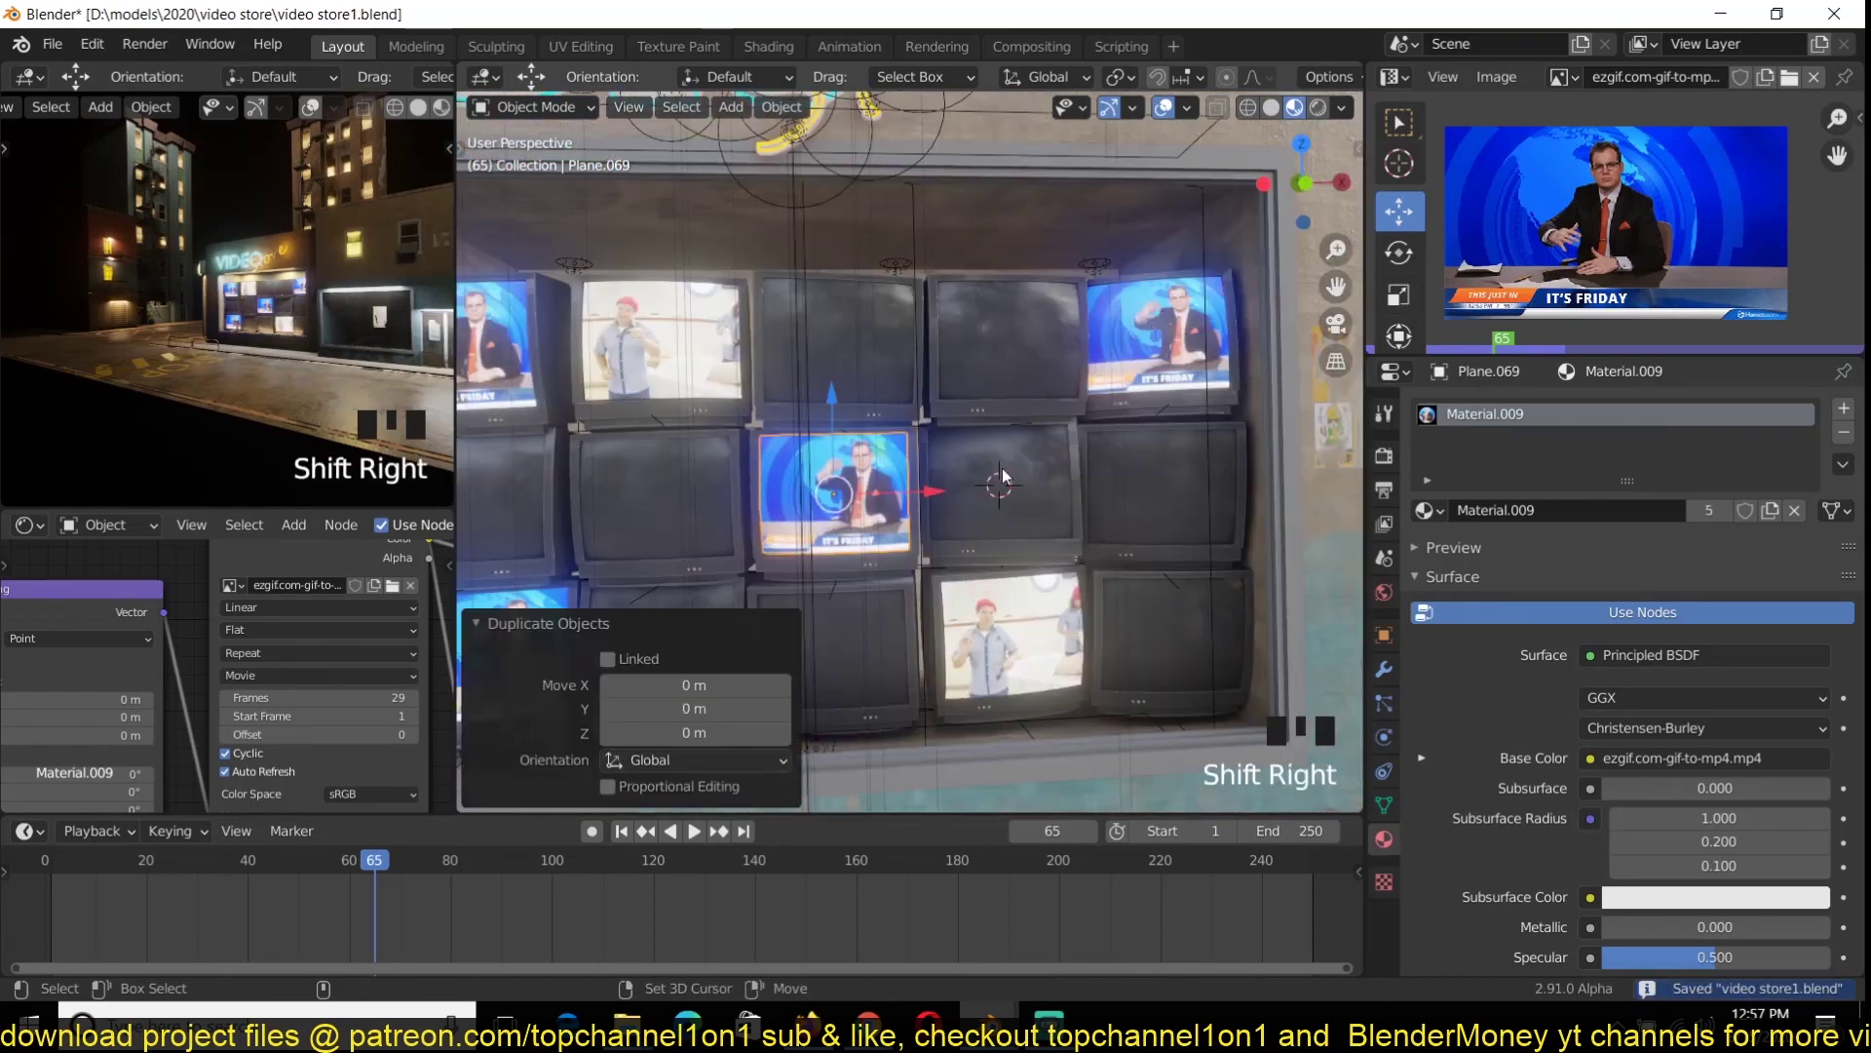
key(shift+s)
click(1002, 368)
scroll(1004, 472, up, 4)
middle_drag(1023, 488, 1043, 542)
Match the fourth middle-row TV's rotation on its news screen, nudge it into the frame and save the file
shift+click(1095, 581)
click(1236, 367)
click(975, 448)
key(grave)
middle_drag(1024, 458, 770, 516)
click(957, 452)
scroll(955, 454, down, 5)
key(ctrl+s)
Snap a copy of the first bottom-row news screen to the second middle-row TV and copy that TV's rotation of 1.1°, -0.496°, -3.95° to it
scroll(682, 546, up, 3)
click(592, 566)
key(shift+d)
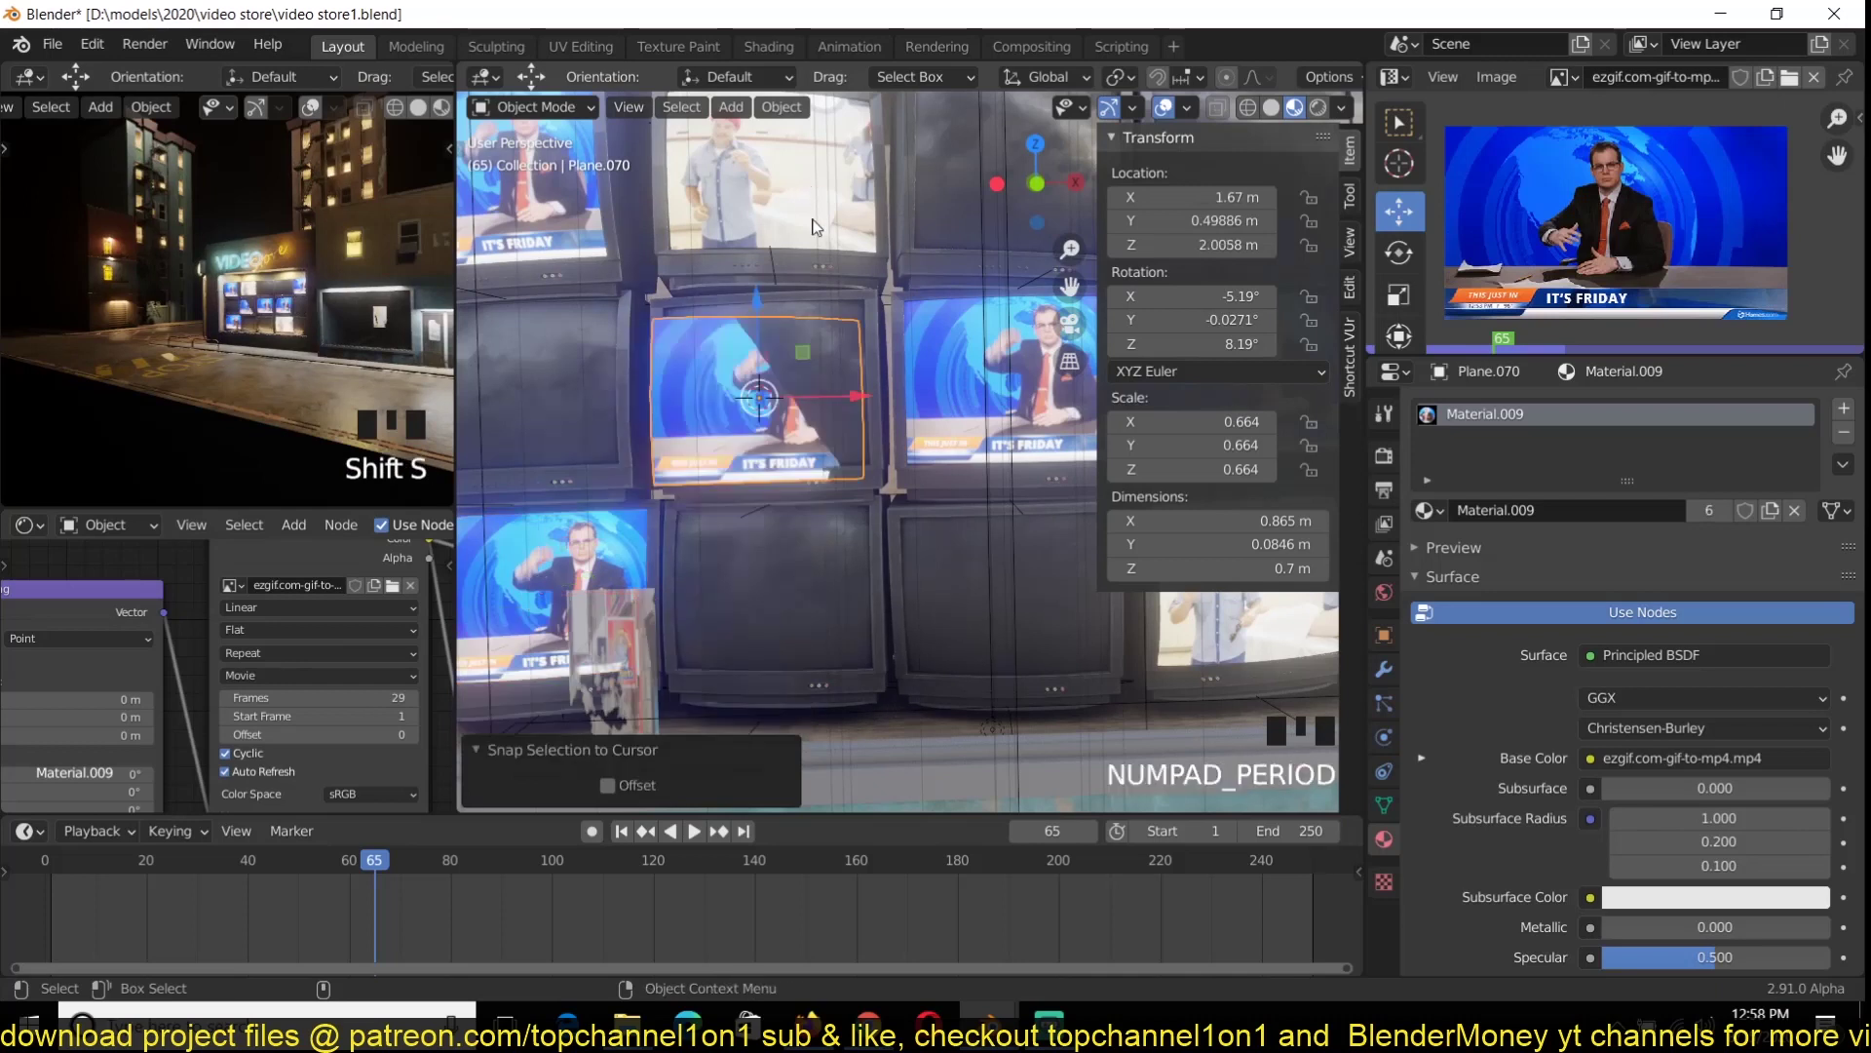
shift+click(935, 673)
right_click(1208, 320)
click(1236, 359)
Nudge the second middle-row news screen about 0.021 m along Y and 0.041 m up, and save the file
click(936, 458)
drag(862, 322, 861, 300)
middle_drag(877, 390, 1014, 438)
scroll(844, 506, down, 5)
key(grave)
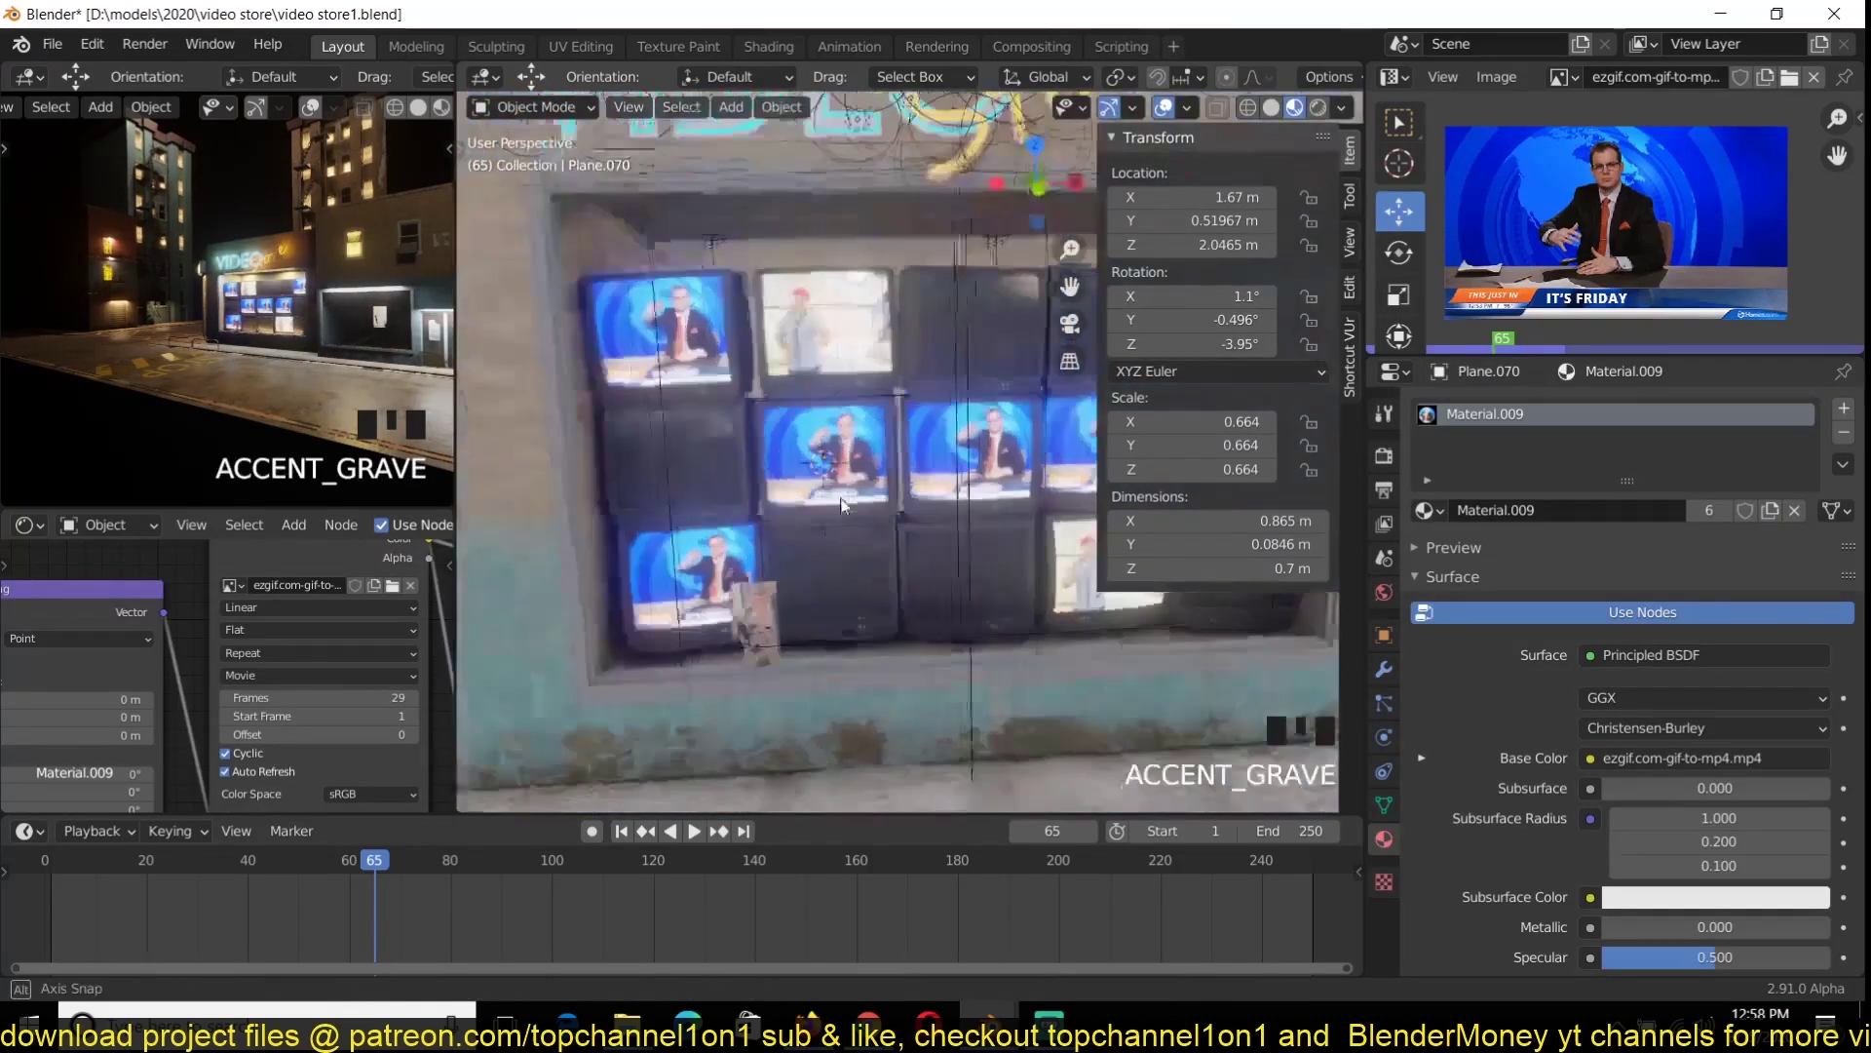
key(ctrl+s)
Snap a copy of the red-cap man screen to the third top-row TV and copy that TV's rotation of 4.26°, 1.09°, 6.85° to it
click(531, 317)
key(shift+d)
shift+right_click(744, 393)
key(shift+s)
shift+click(936, 682)
right_click(1209, 319)
click(1236, 359)
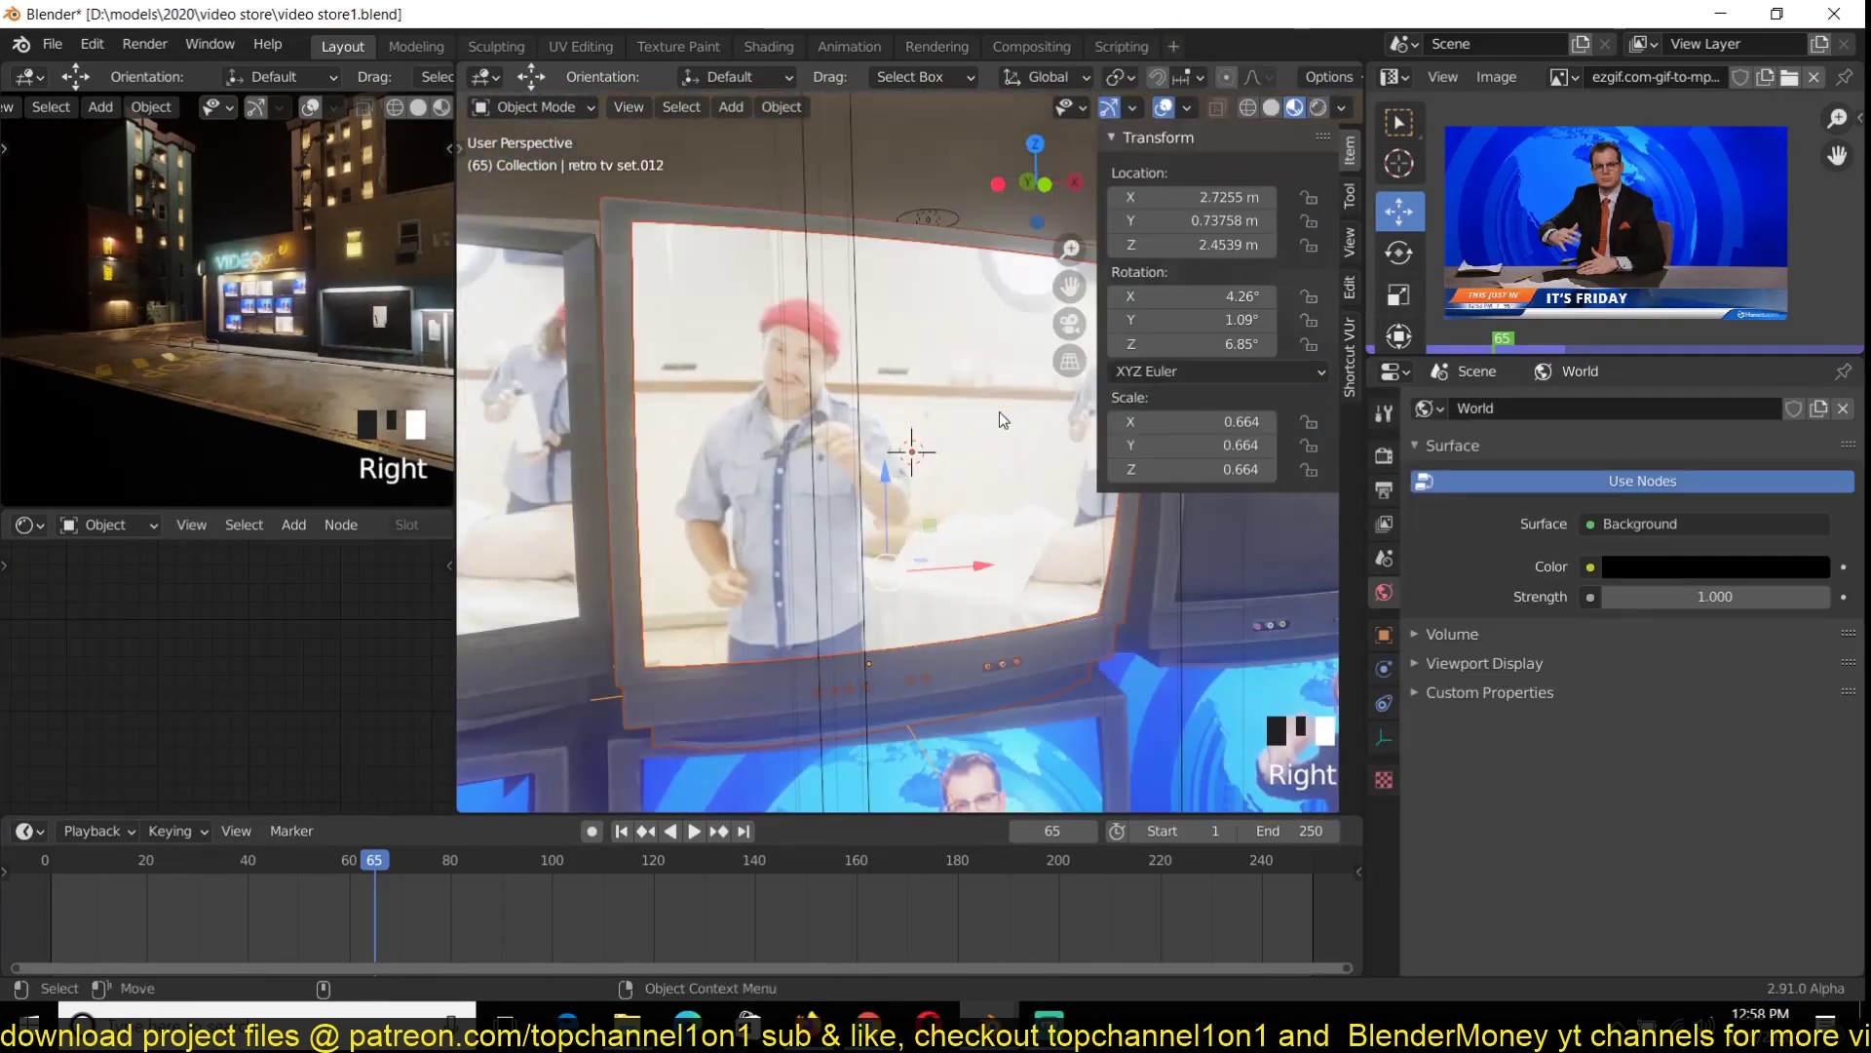
Move the third top-row TV's red-cap man screen along Y to fit the glass and save the file
click(948, 447)
key(g)
key(y)
click(948, 448)
key(ctrl+s)
Snap a copy of a news screen to the fourth top-row TV and copy that TV's rotation of 1.64°, 0.261°, 2.13° to it
click(877, 594)
key(shift+d)
shift+right_click(897, 510)
key(shift+s)
key(KP_Decimal)
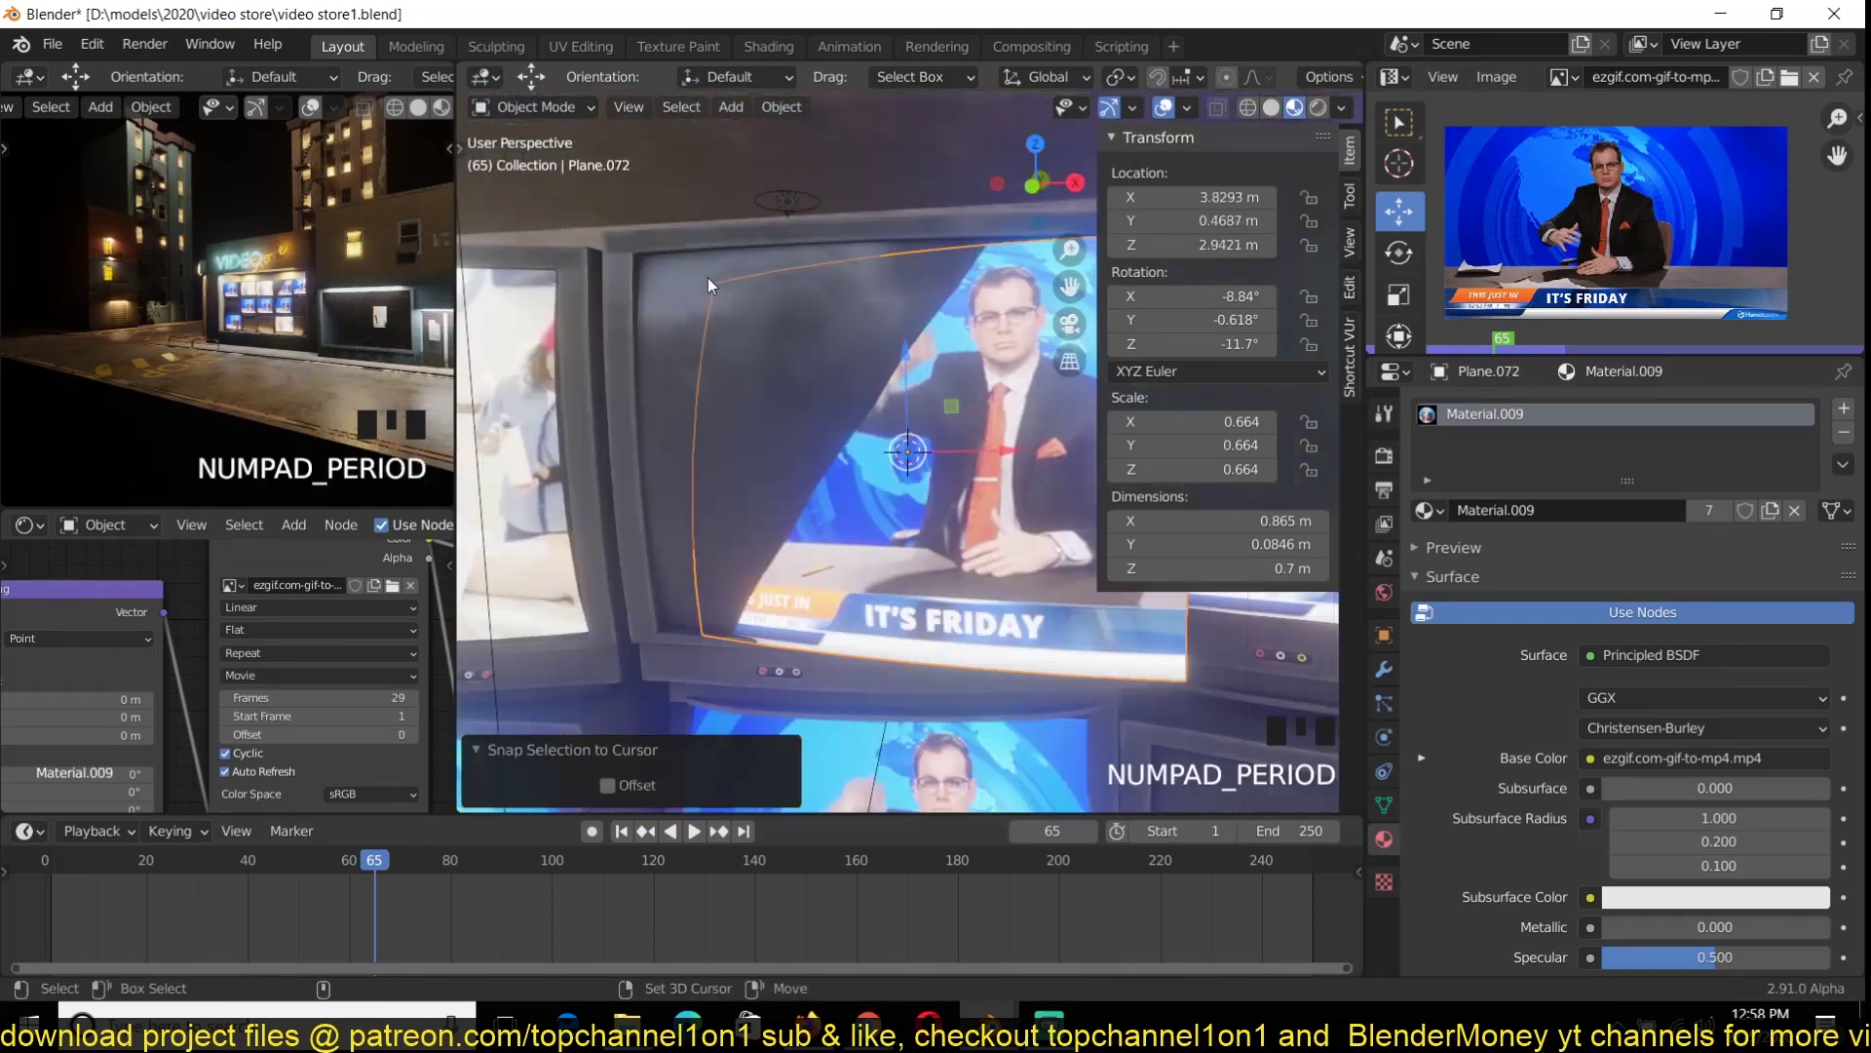
shift+click(711, 286)
right_click(1209, 320)
click(1236, 359)
Nudge the fourth top-row news screen about 0.046 m along negative X and 0.025 m along Y, and save the file
click(916, 468)
middle_drag(878, 439, 965, 458)
drag(965, 450, 941, 454)
scroll(892, 488, down, 4)
key(ctrl+s)
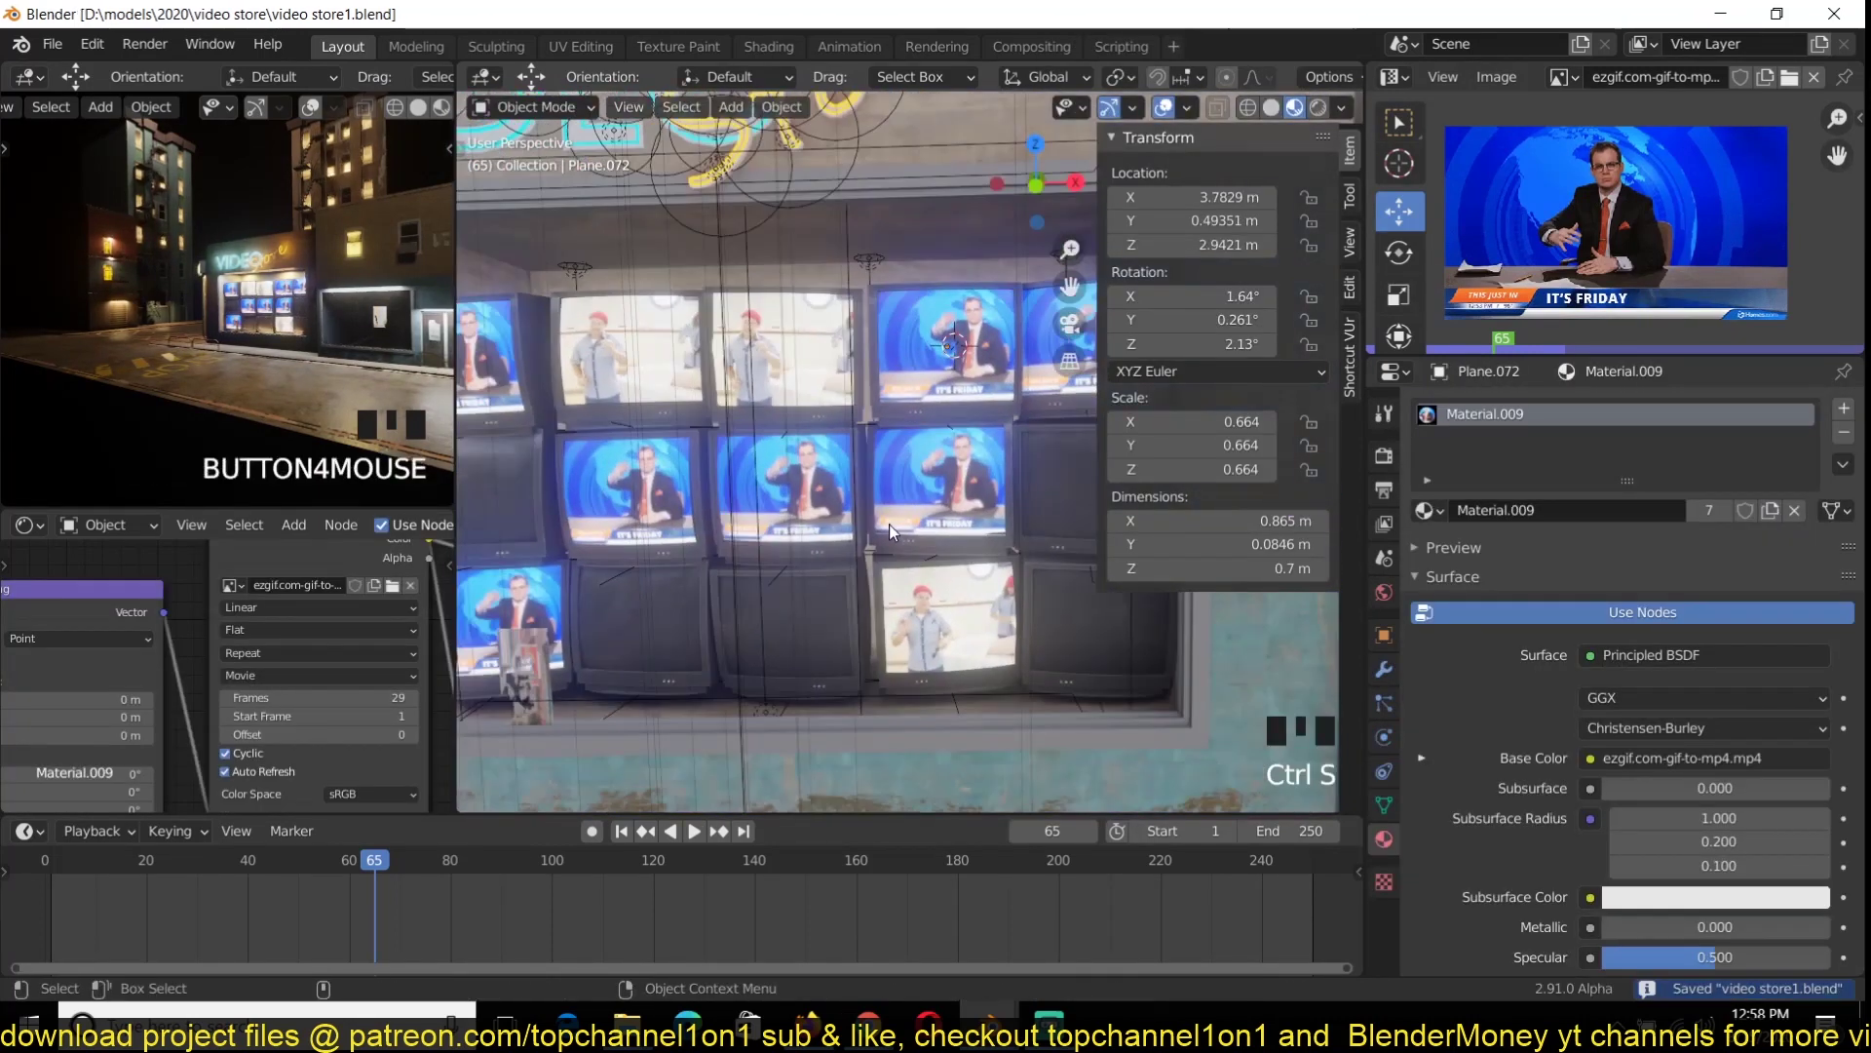
Duplicate a news screen and snap the copy to the bottom-row TV at the far end, beside the red-cap man screen
shift+middle_drag(889, 532, 723, 510)
click(633, 449)
click(633, 448)
key(shift+d)
right_click(648, 453)
shift+right_click(950, 618)
key(shift+s)
key(KP_Decimal)
Copy that TV's rotation of 3.62°, 1.2°, -3.2° to its news screen and move the screen about 0.022 m along Y
middle_drag(902, 409, 916, 448)
click(950, 431)
shift+click(984, 293)
right_click(1194, 320)
click(1199, 359)
click(858, 467)
drag(867, 438, 860, 435)
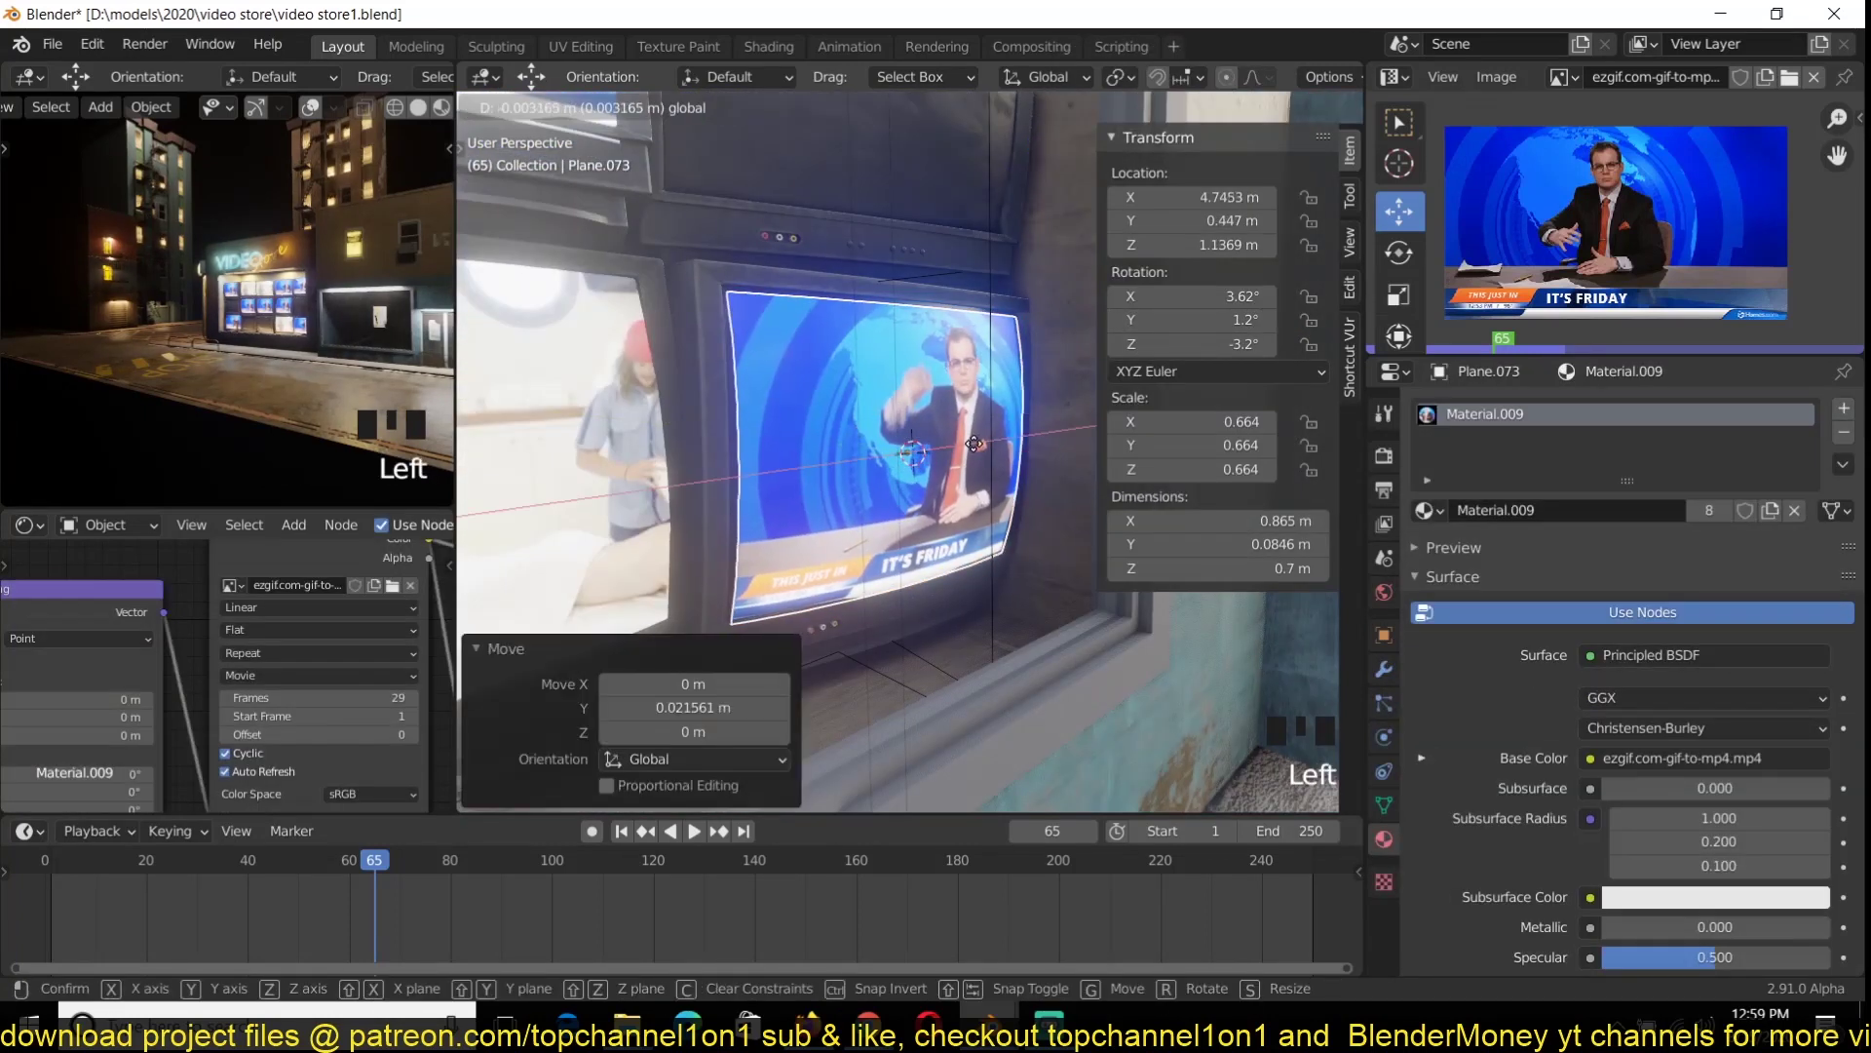